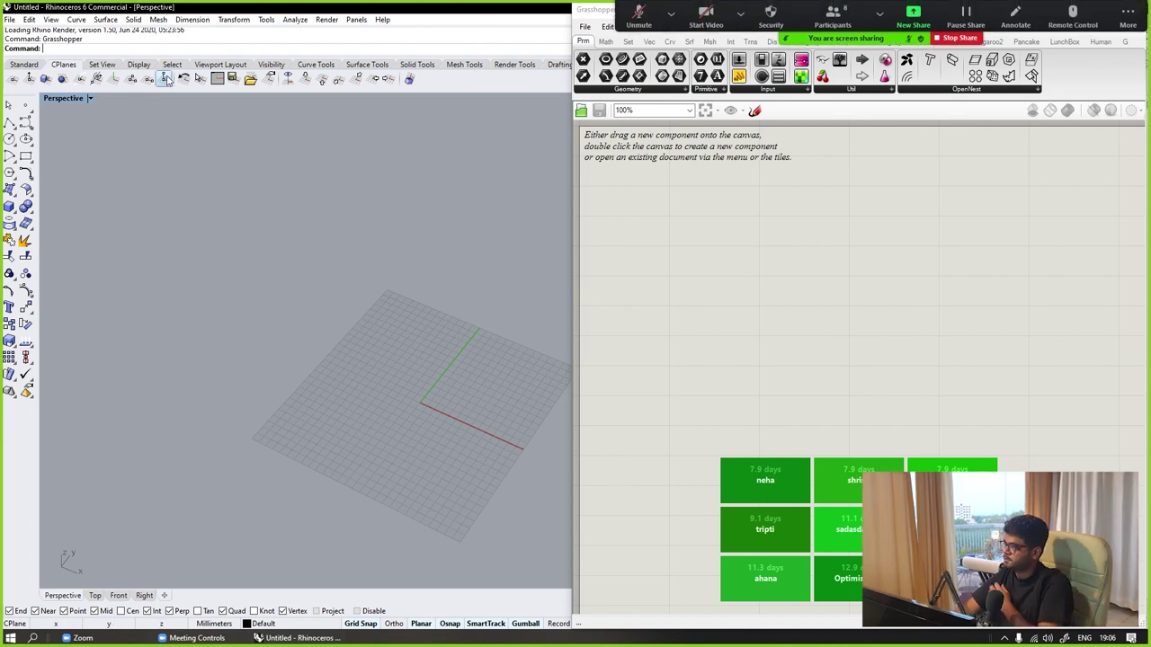
Snap the Rhino window to the left half of the screen beside Grasshopper.
scroll(326, 220, "down", 5)
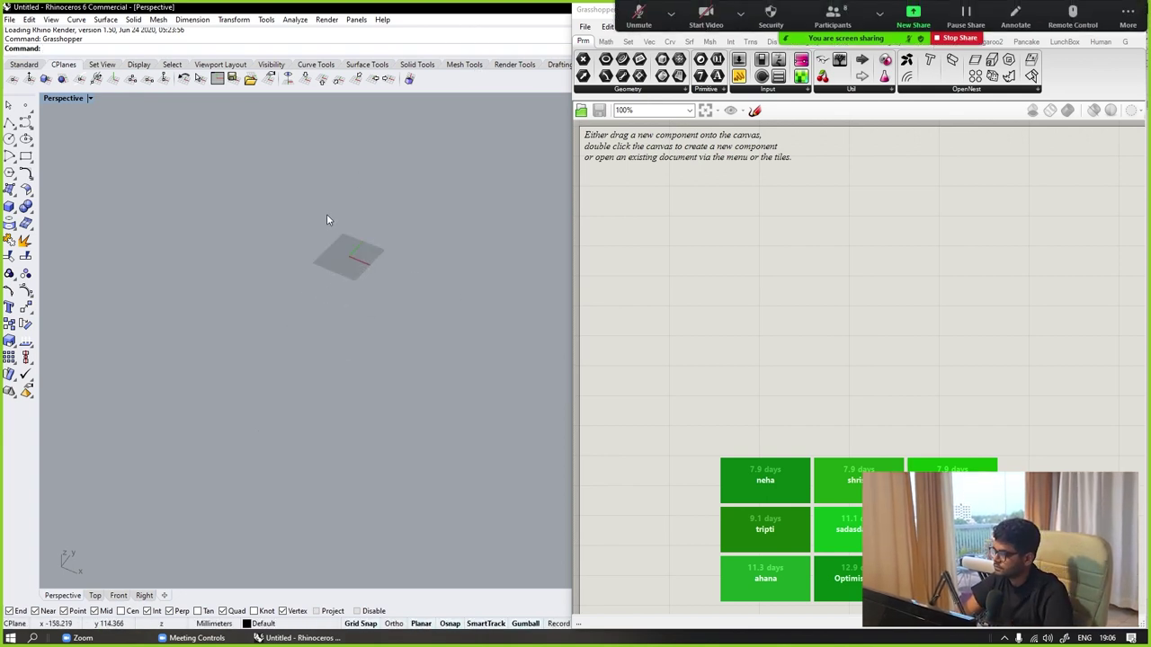
scroll(326, 220, "up", 4)
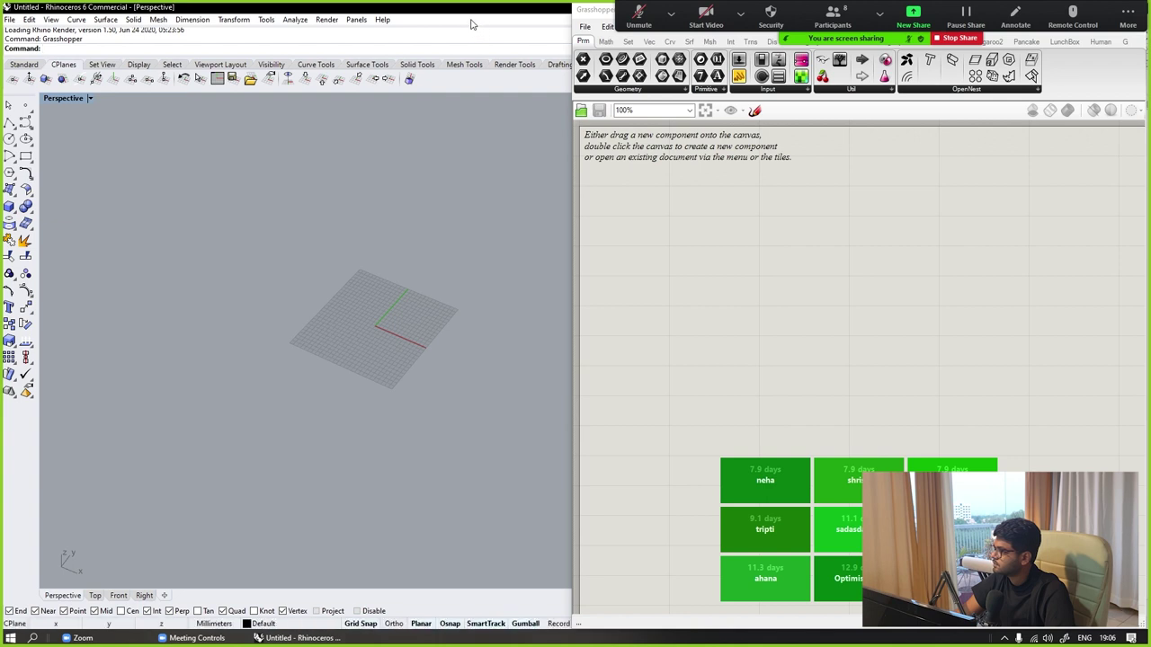
left_click_drag(449, 12, 2, 126)
left_click(286, 142)
scroll(255, 197, "down", 4)
scroll(177, 223, "up", 3)
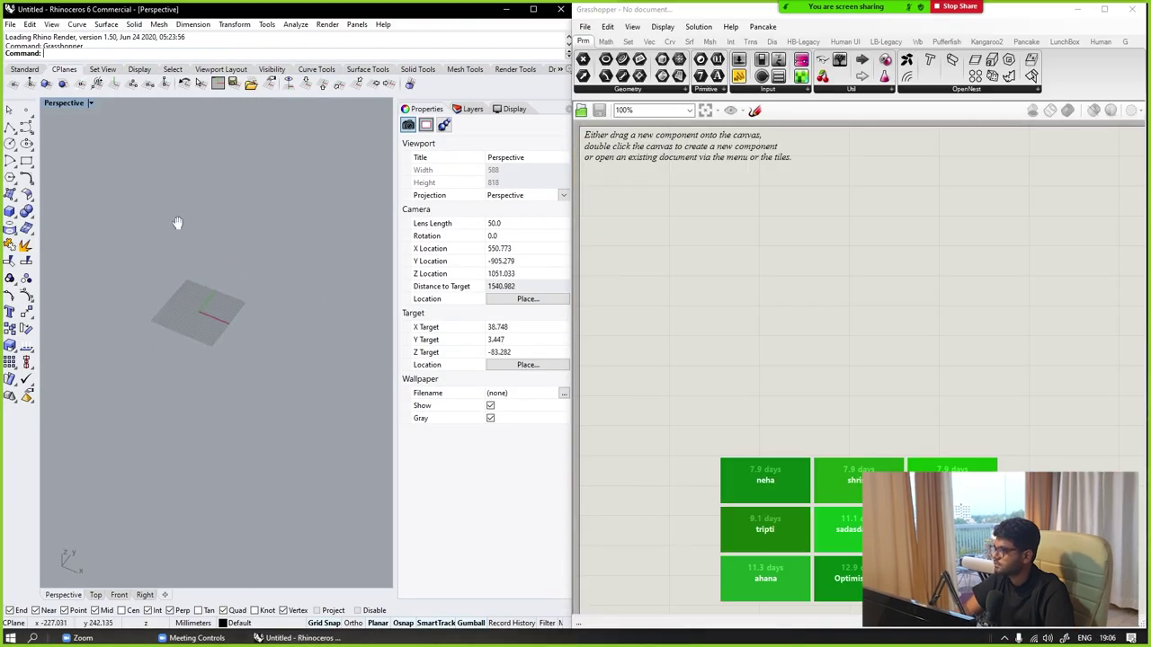
scroll(250, 364, "up", 5)
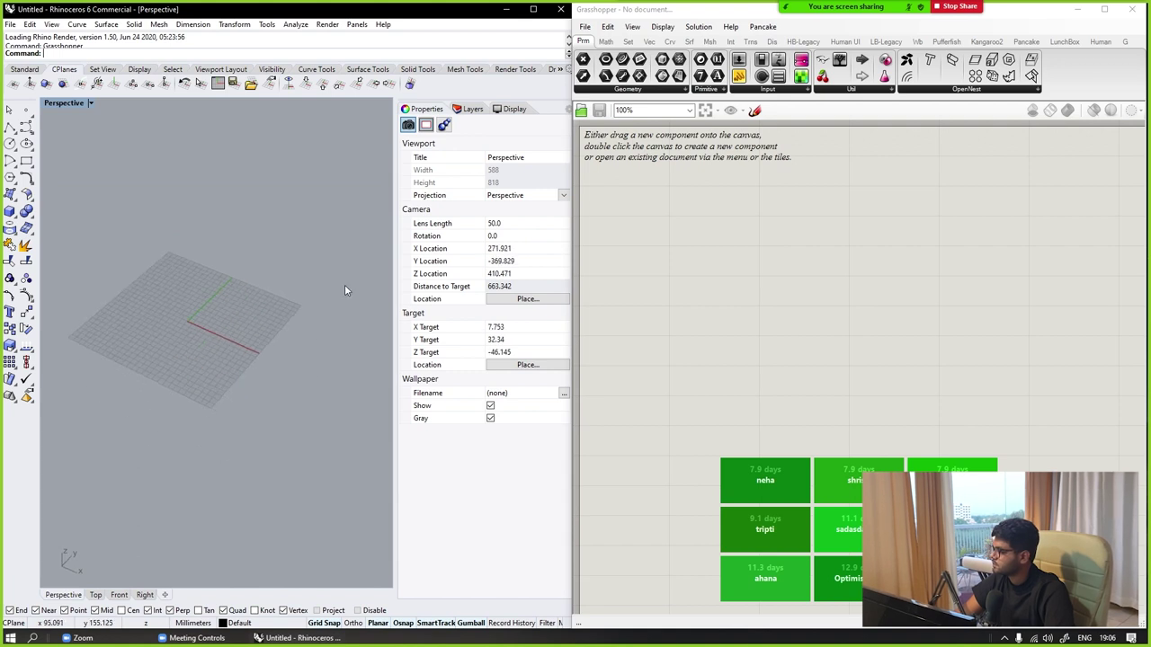
Undock the Properties, Layers and Display panel group in Rhino and close it.
scroll(344, 289, "down", 1)
left_click_drag(447, 99, 582, 175)
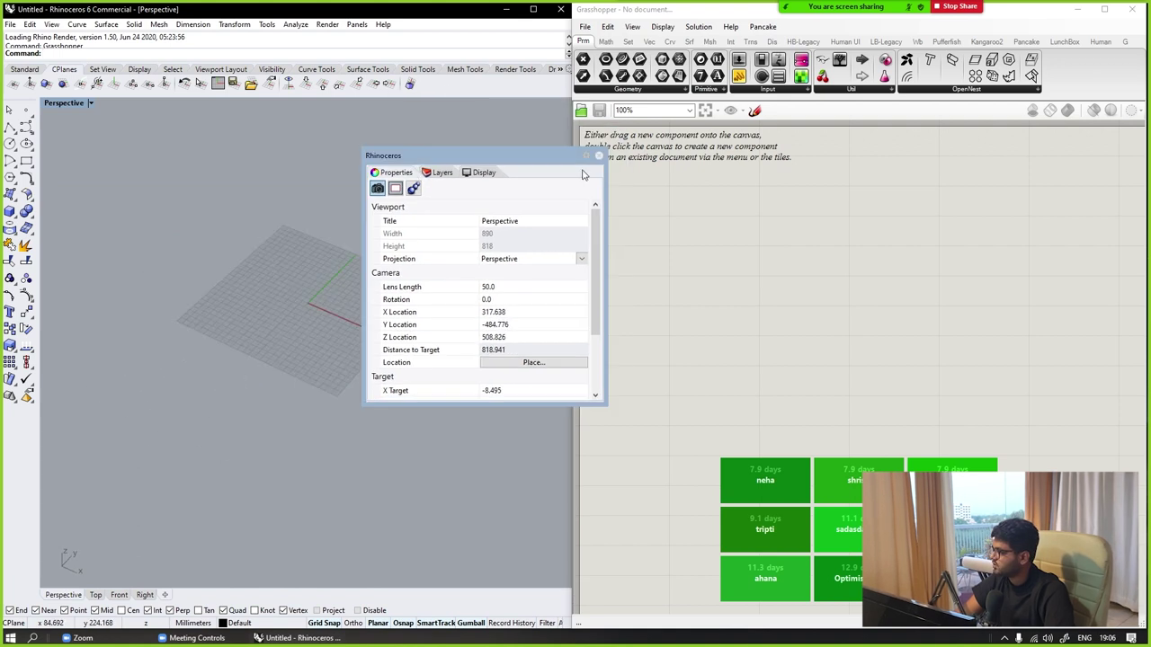
left_click(600, 156)
scroll(278, 342, "up", 4)
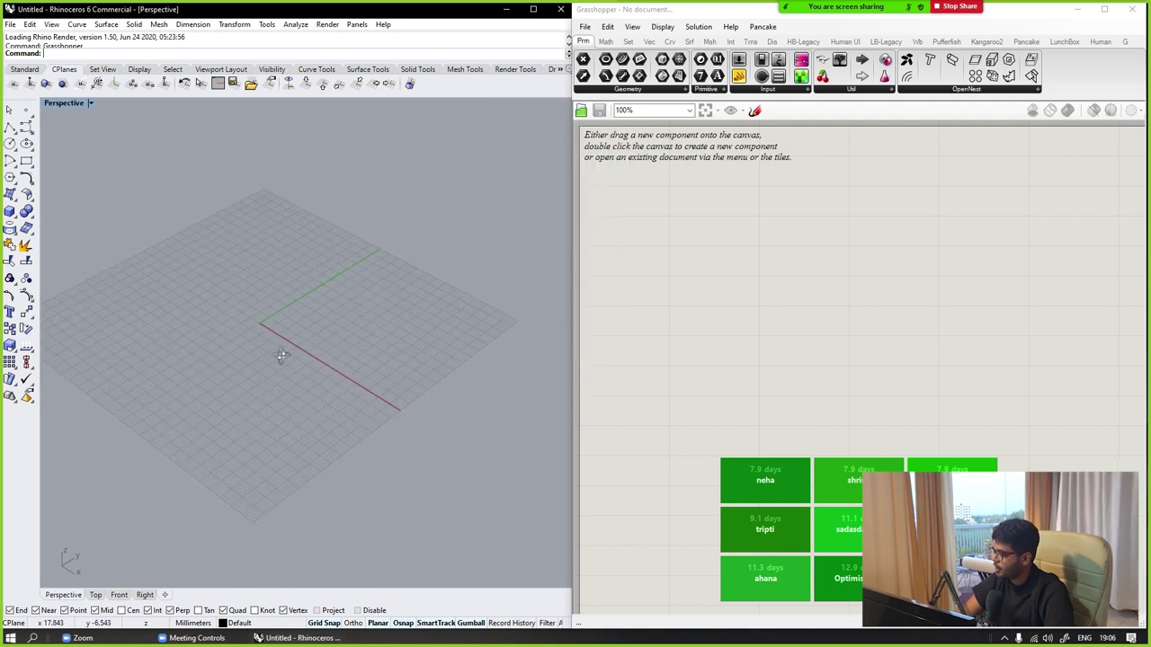
scroll(297, 368, "down", 2)
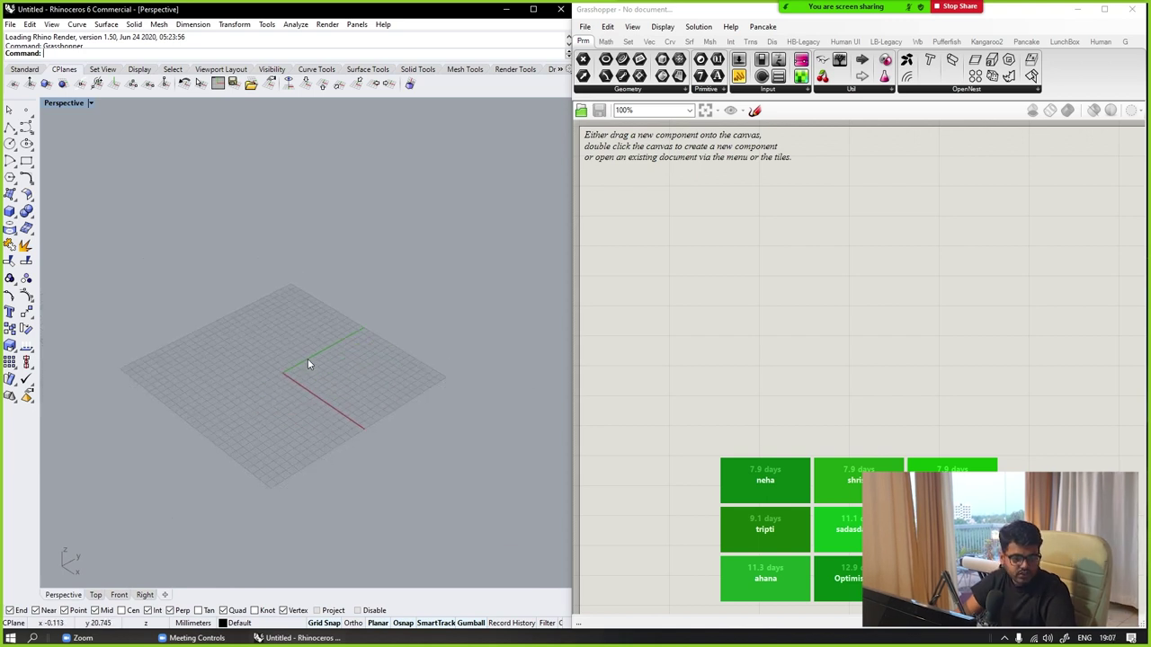
scroll(309, 345, "up", 4)
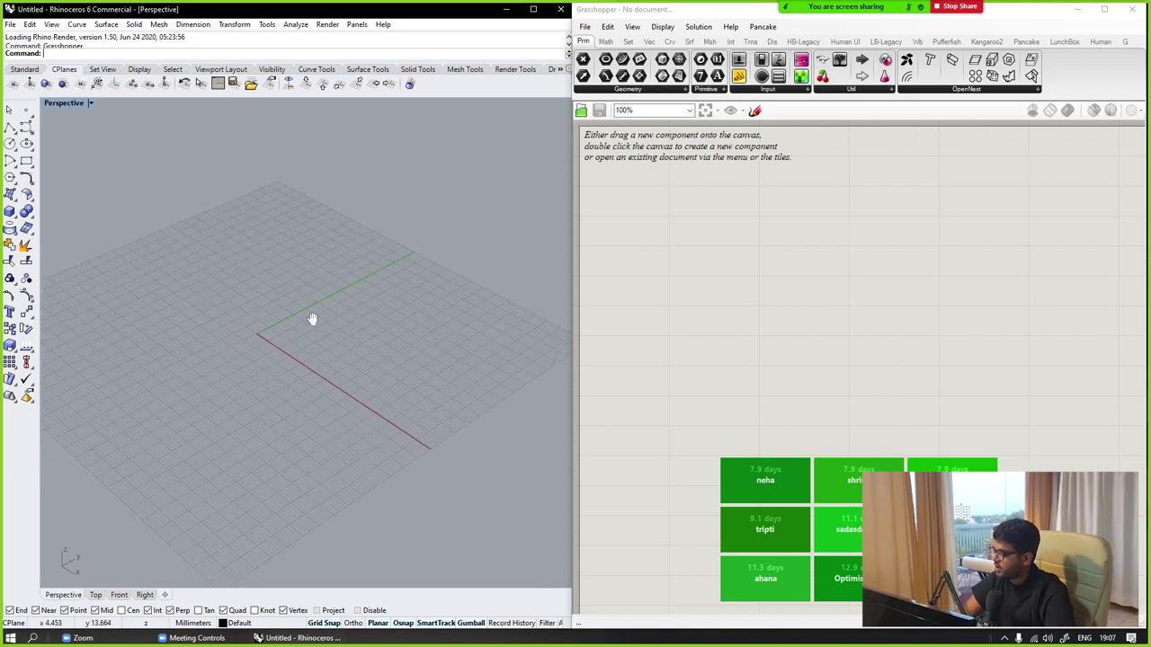
Place a Circle component defined by plane and radius on the Grasshopper canvas.
left_click(652, 236)
scroll(683, 239, "up", 1)
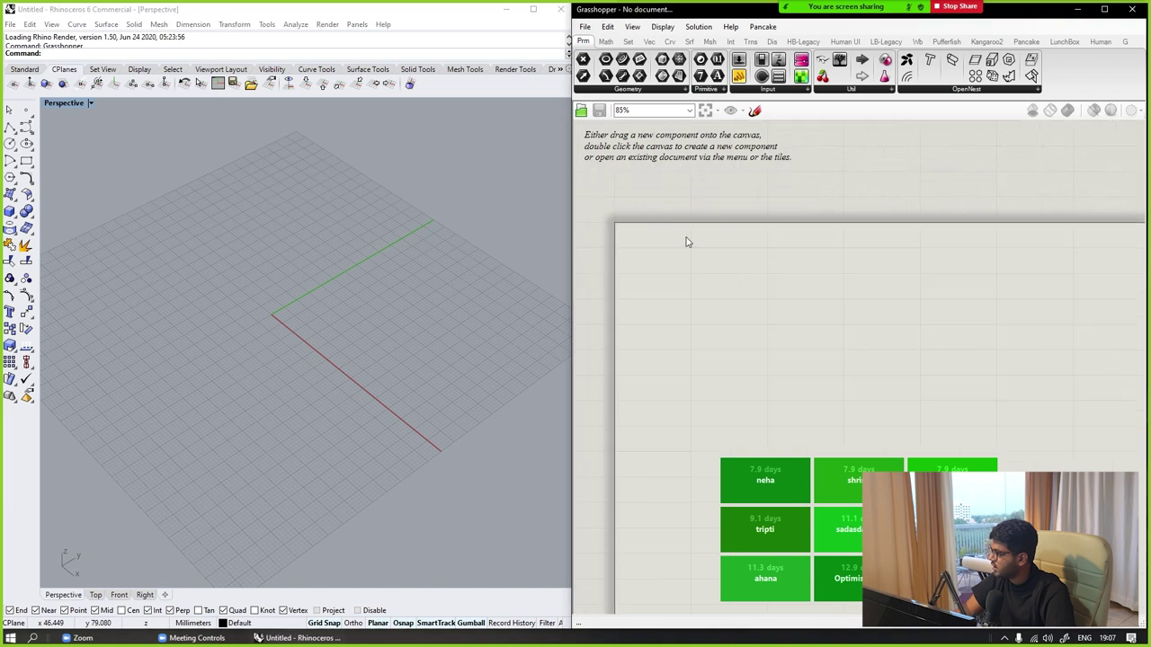
right_click_drag(656, 244, 688, 263)
double_click(688, 264)
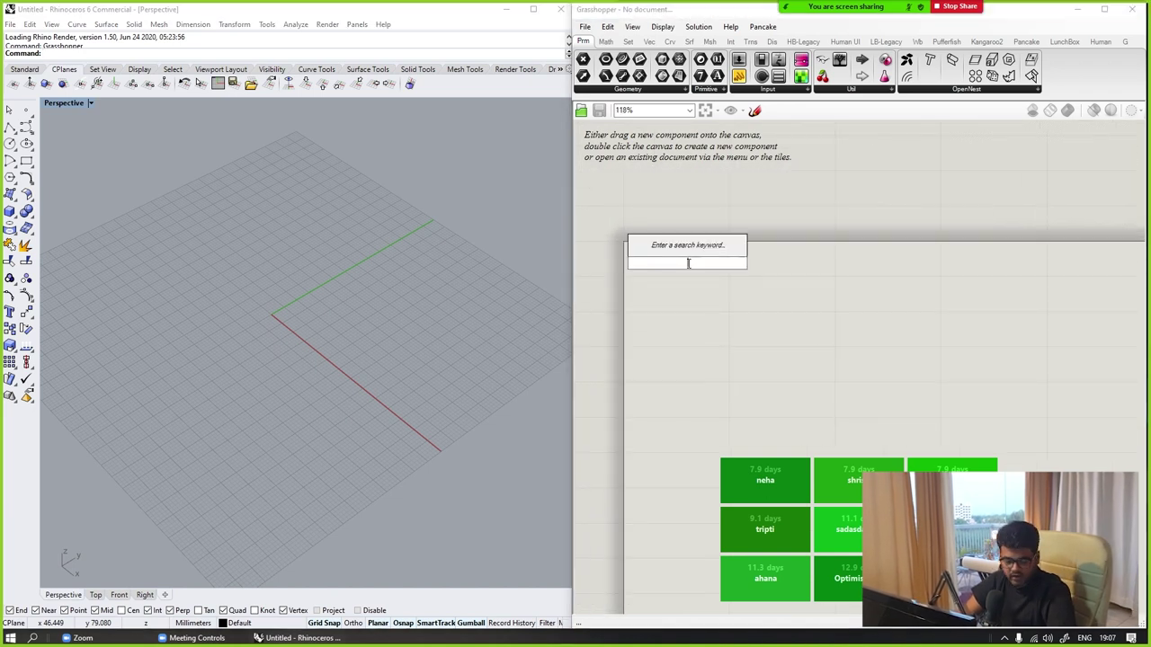
type("ci")
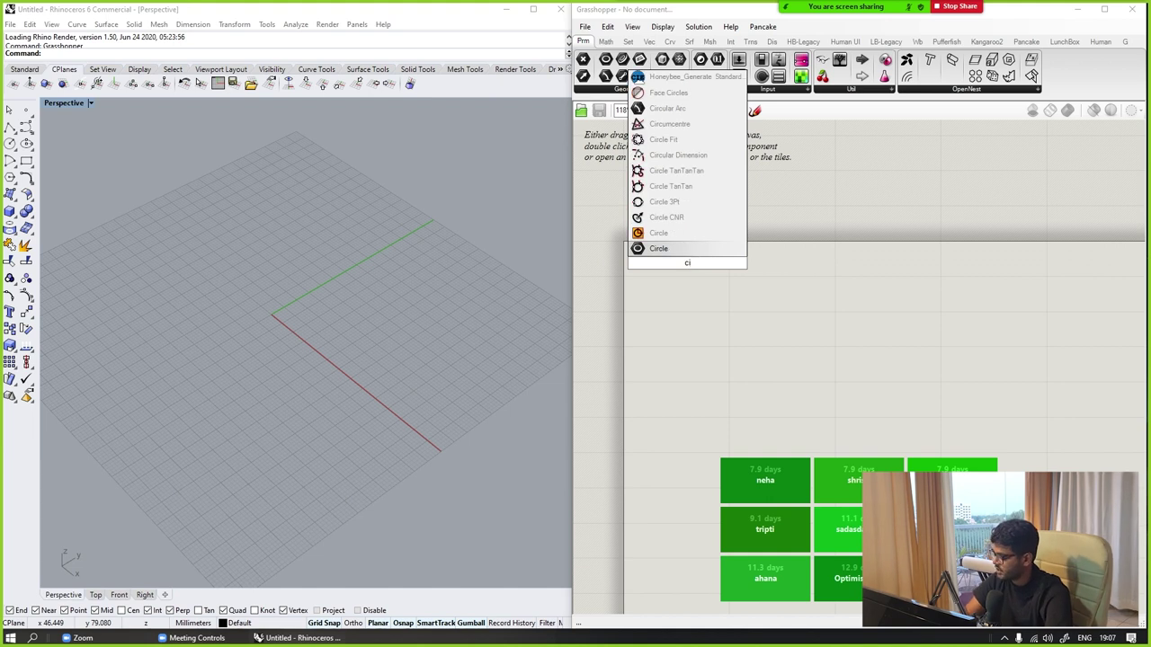
key("Return")
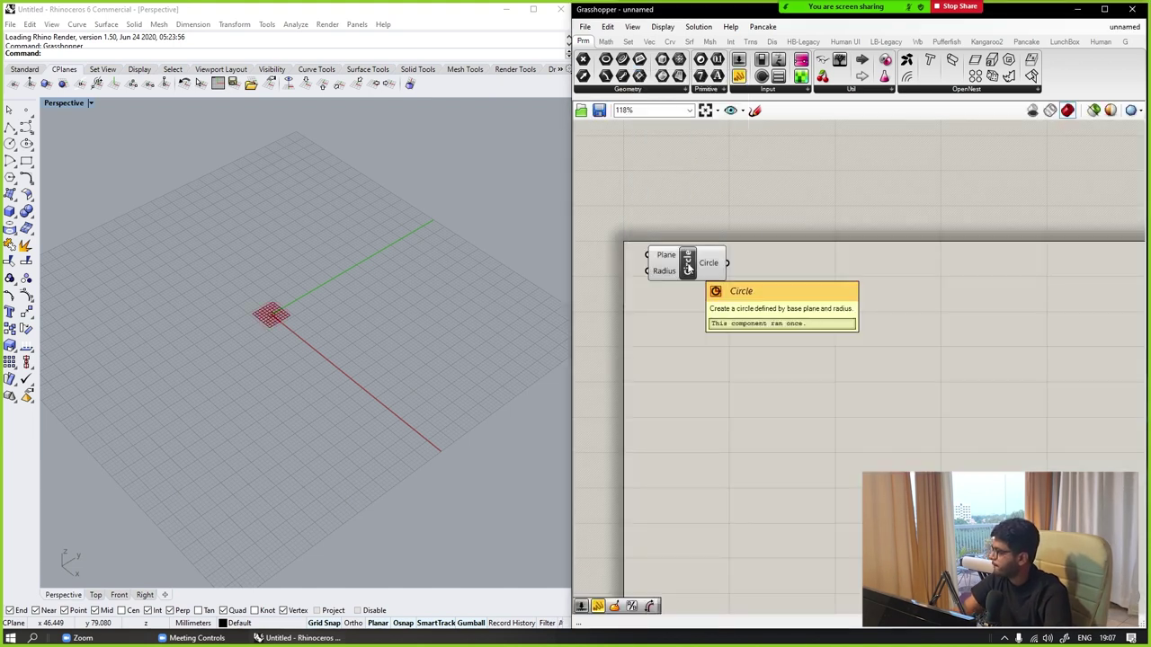
left_click_drag(716, 279, 764, 300)
Add a Bifocals component for component name labels and place it away from the Circle component, near the canvas corner.
double_click(707, 192)
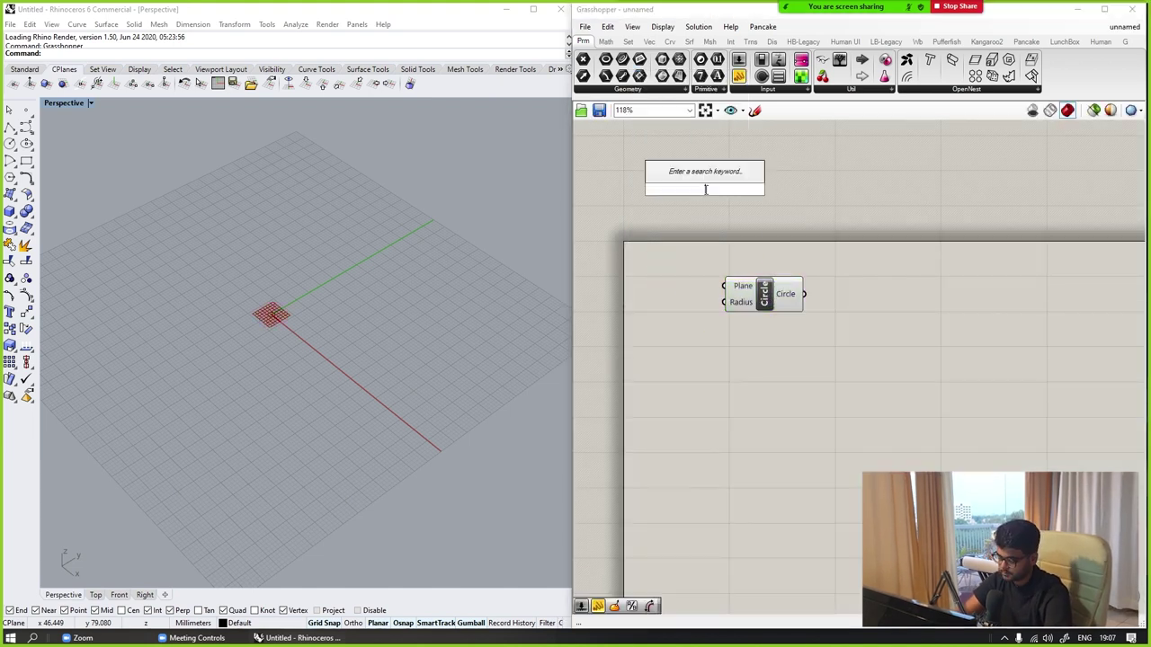
type("bi")
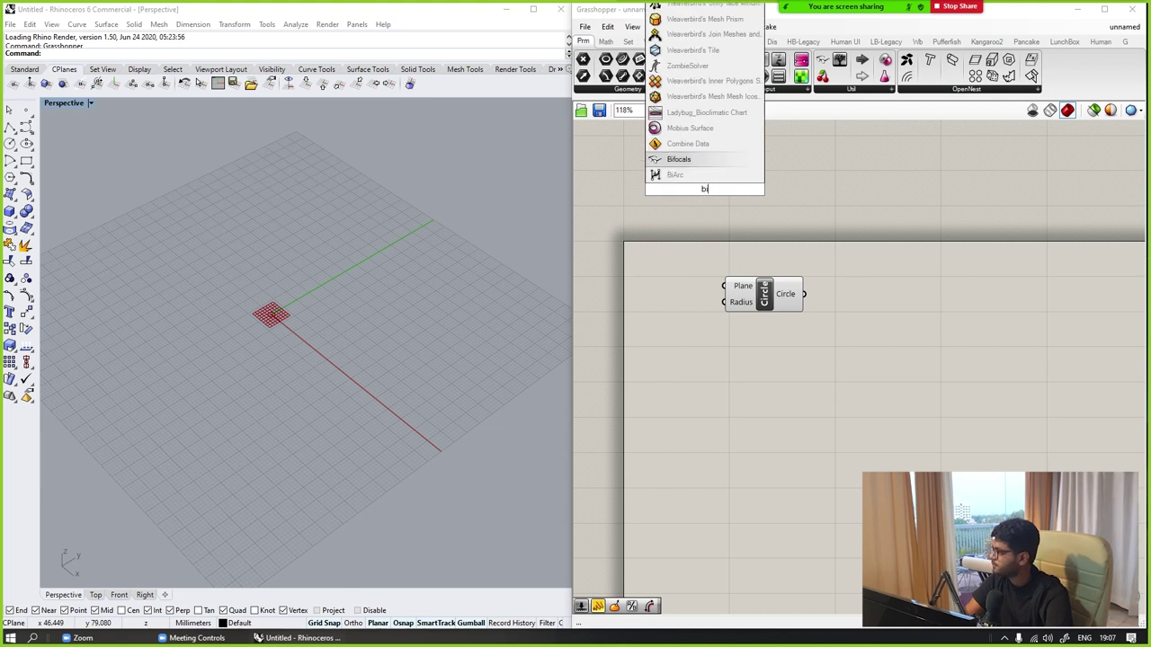
left_click(679, 159)
scroll(679, 195, "down", 4)
left_click_drag(679, 195, 627, 158)
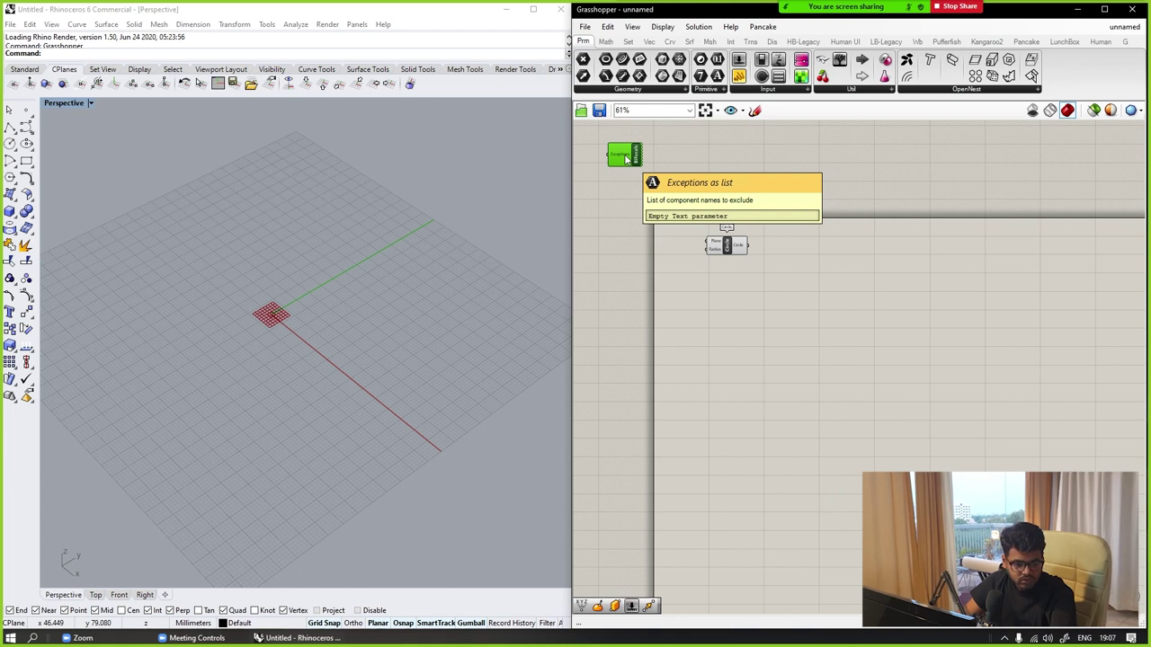
Toggle the component display between short and full input and output names, ending on full names.
mouse_move(924, 42)
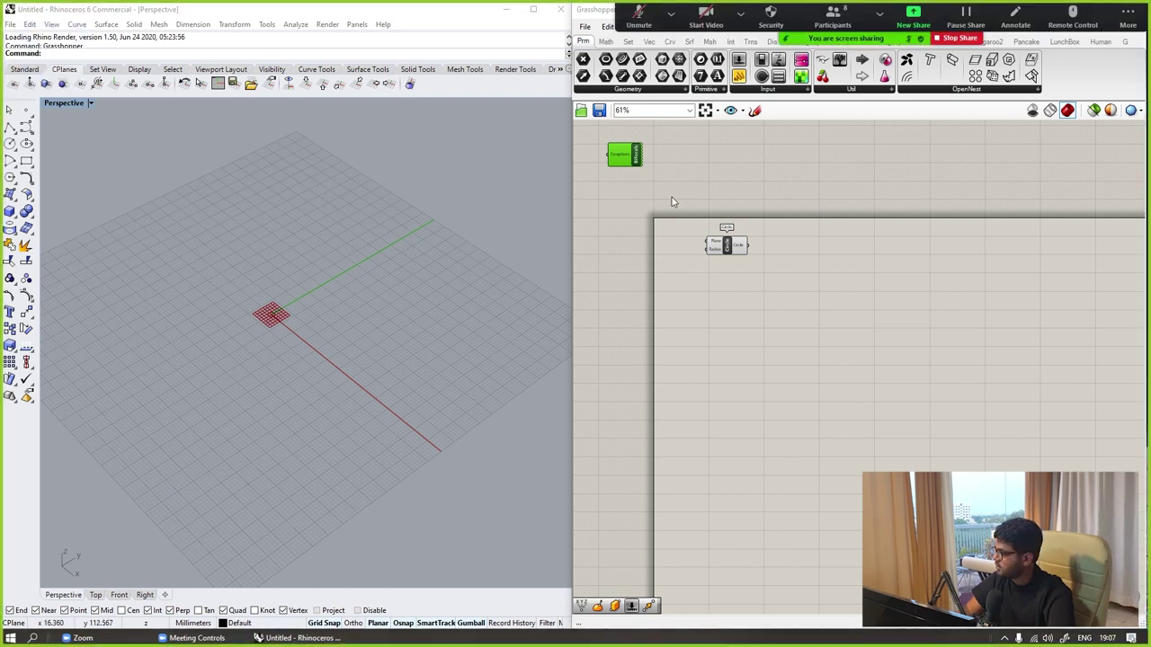
scroll(687, 214, "down", 1)
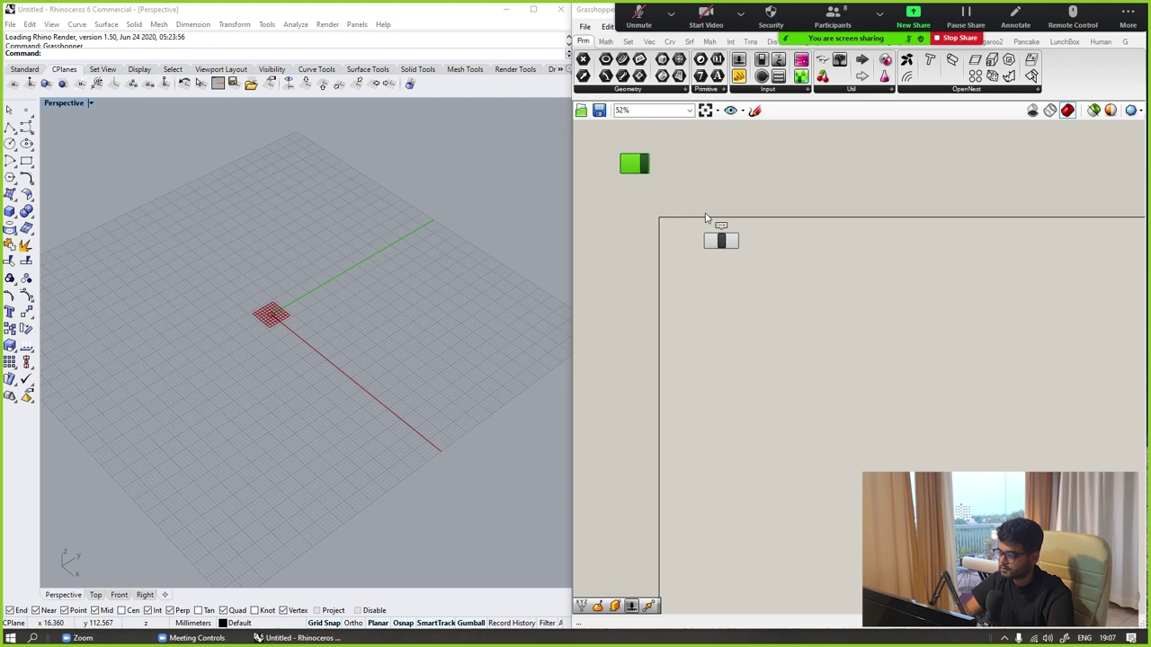
scroll(710, 165, "up", 1)
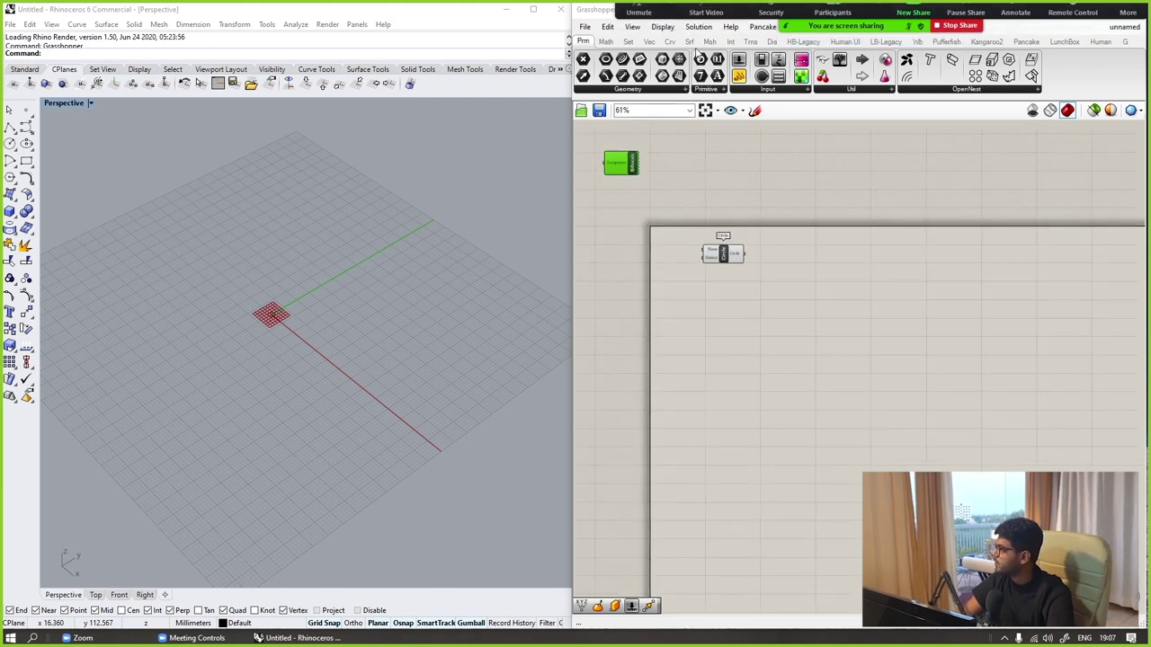
left_click(663, 26)
left_click(693, 71)
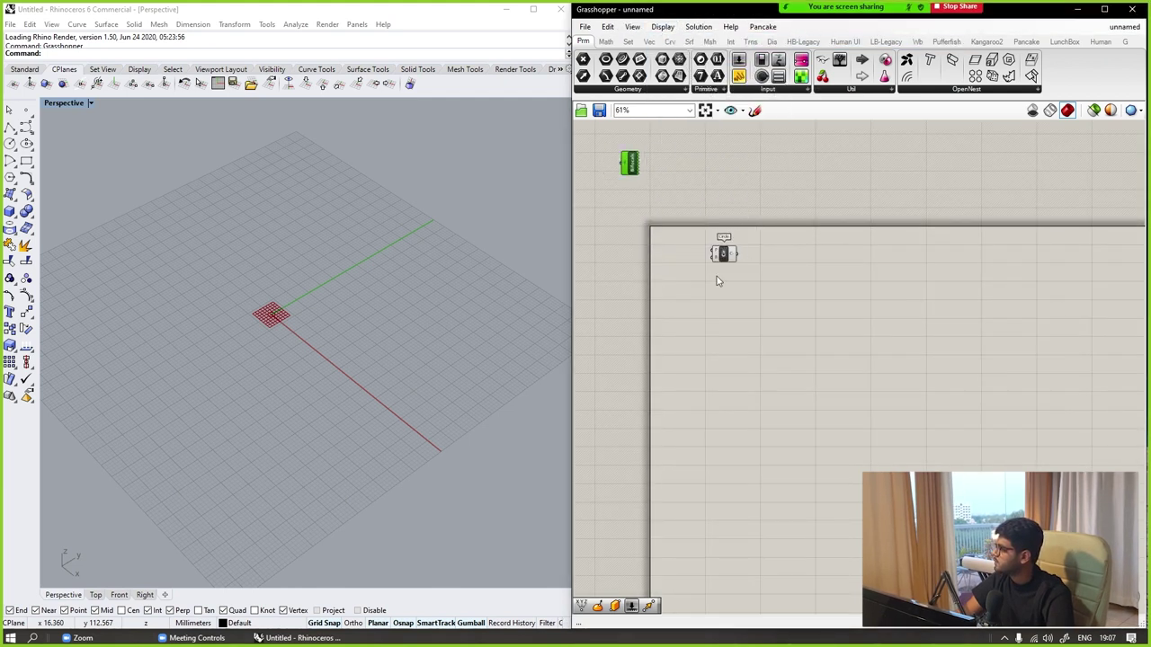
scroll(716, 281, "up", 5)
left_click(663, 26)
left_click(680, 59)
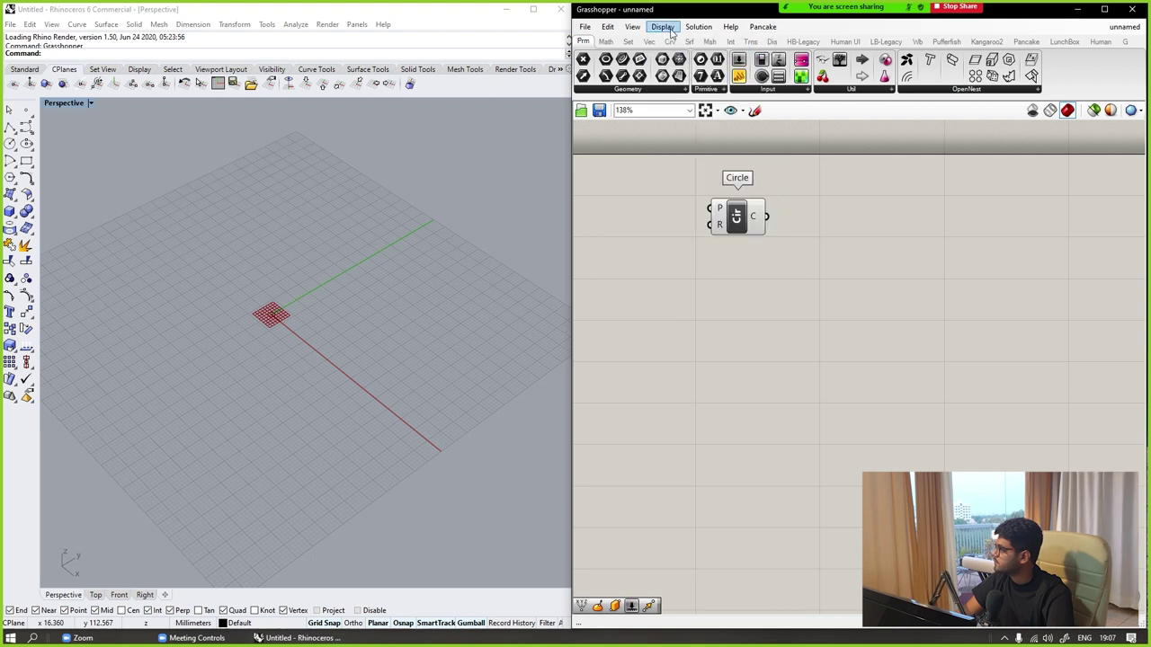
left_click(670, 31)
left_click(676, 40)
left_click(670, 29)
left_click(676, 40)
left_click(662, 26)
left_click(676, 40)
scroll(727, 207, "up", 2)
scroll(726, 208, "down", 4)
scroll(771, 257, "up", 3)
Move the Circle component farther from the canvas edge to make room for its inputs.
left_click_drag(779, 263, 838, 233)
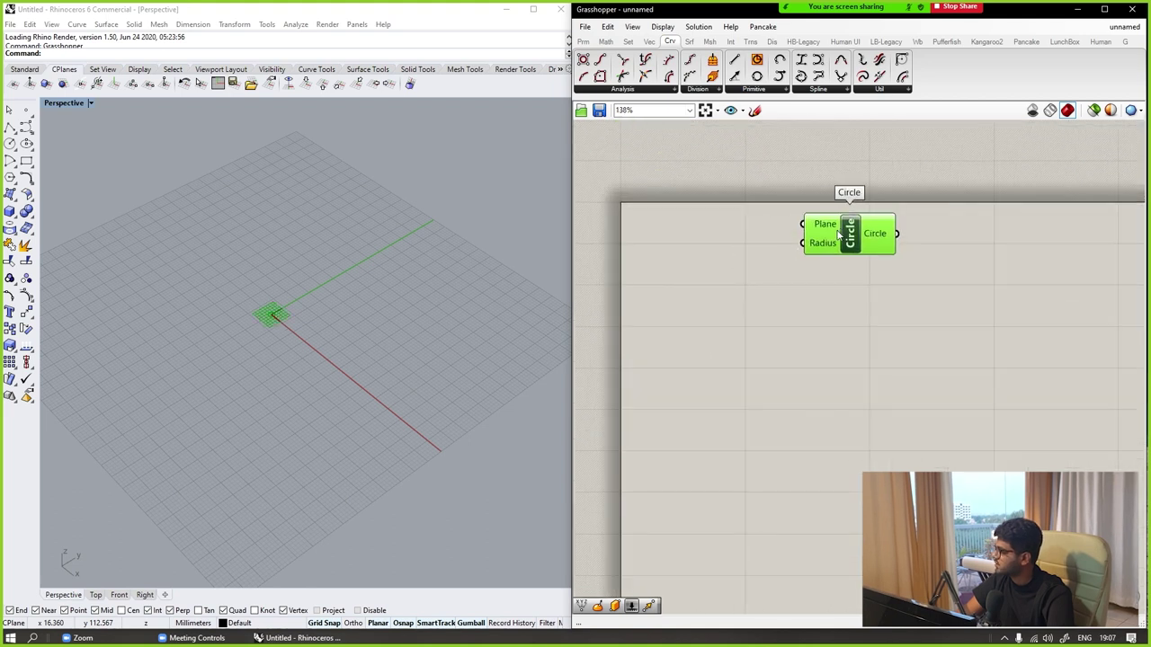
scroll(832, 236, "down", 3)
scroll(771, 249, "up", 2)
right_click_drag(767, 240, 750, 326)
left_click(732, 321)
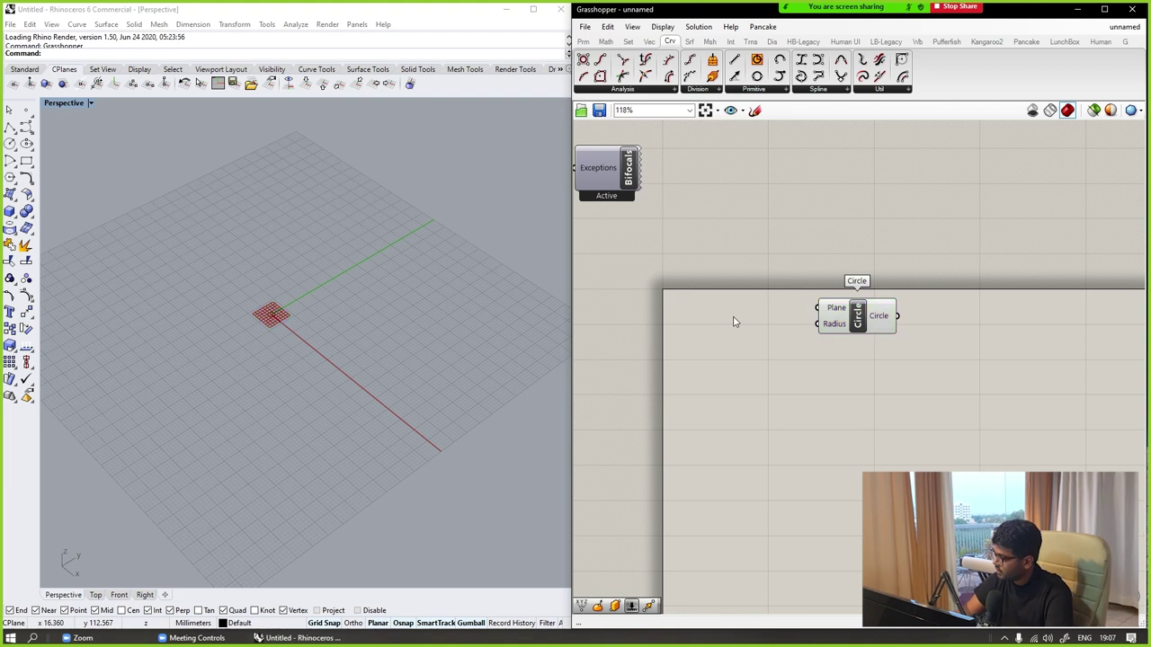
double_click(733, 321)
type("cir")
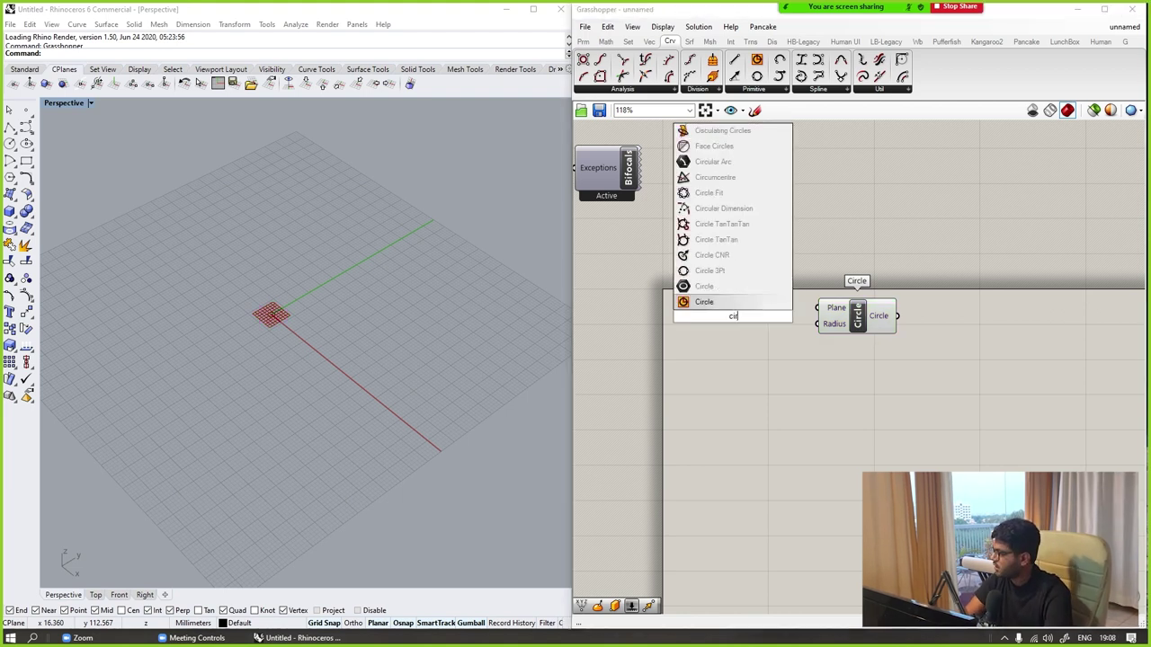
key("Escape")
Add a Number Slider beside the inputs of the Circle component.
double_click(703, 329)
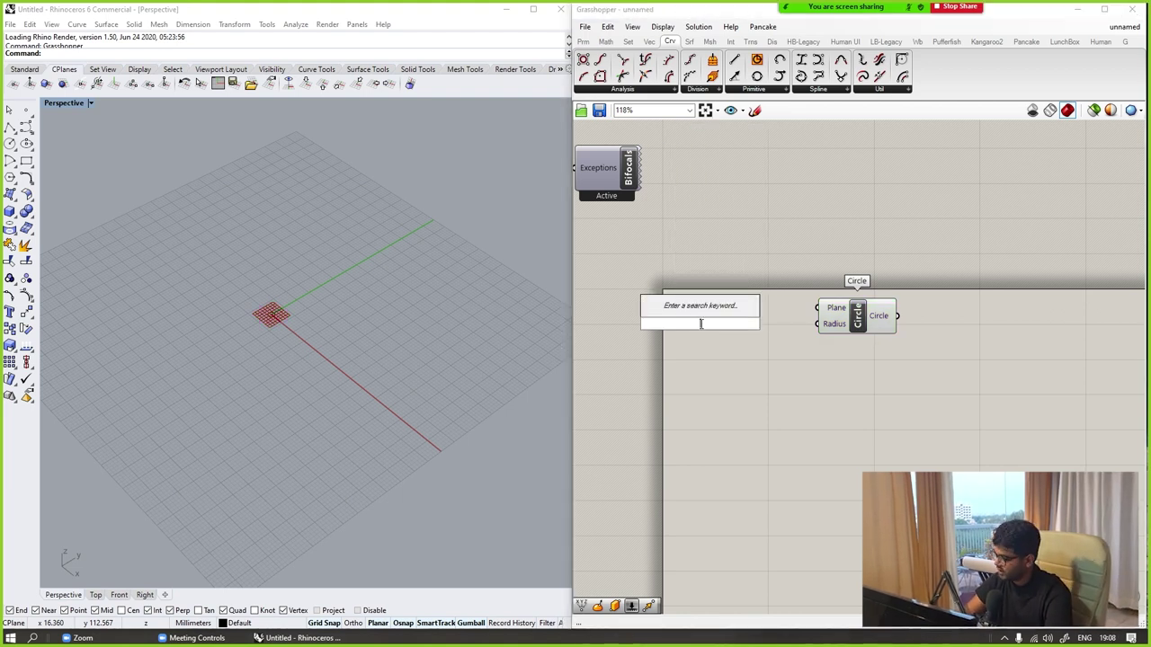
type("num")
key("Return")
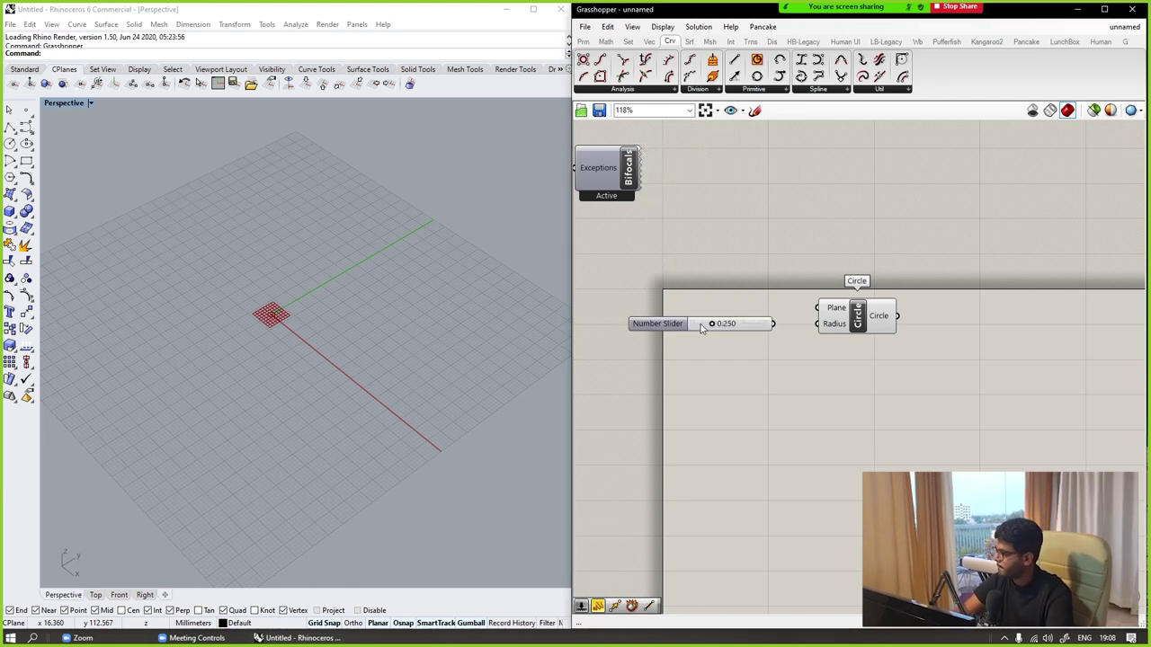
scroll(669, 330, "up", 1)
Set the Number Slider to integer rounding with a maximum of 100.
double_click(669, 330)
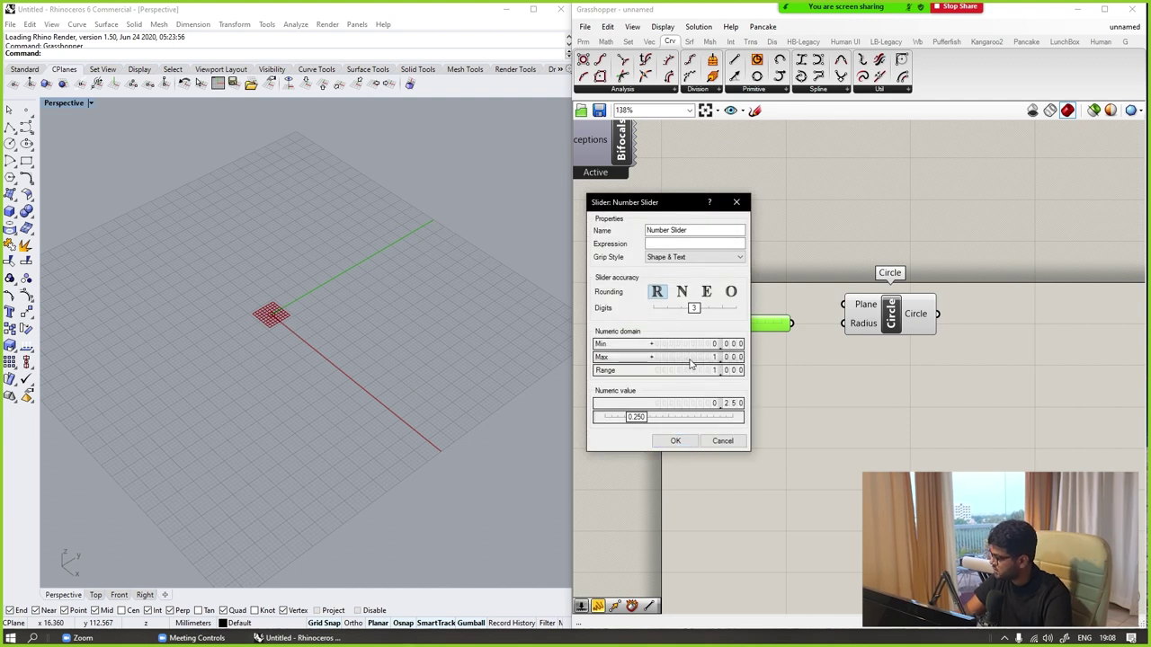
double_click(691, 359)
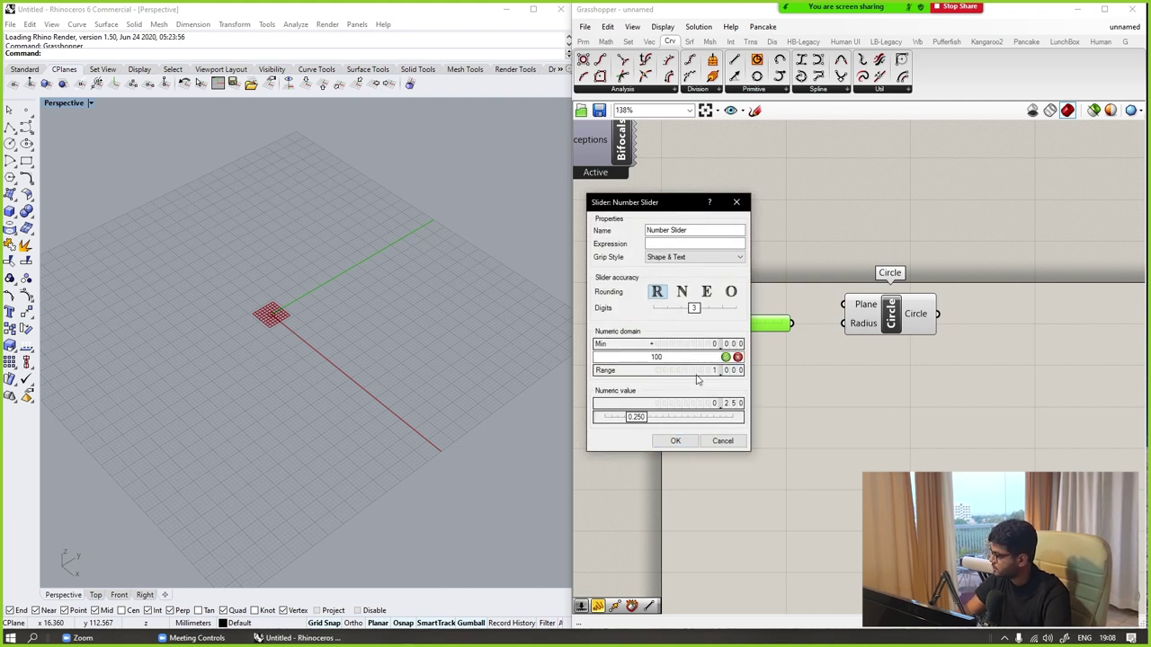
left_click(682, 291)
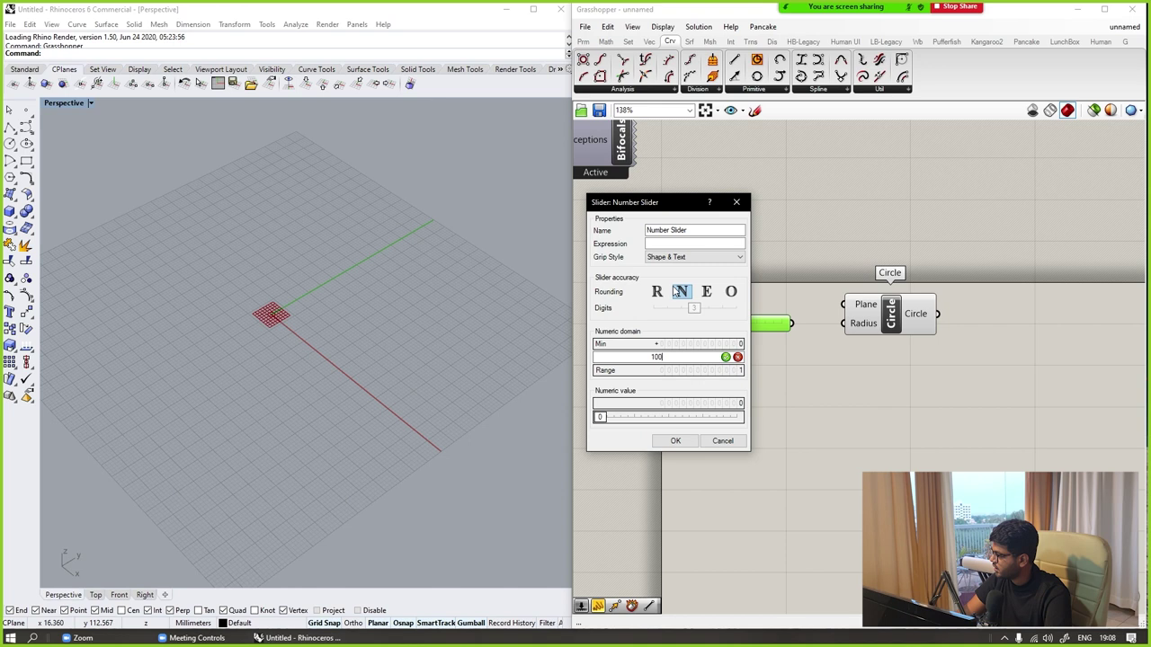
left_click(676, 440)
Connect the Number Slider to the Circle's Radius input and set the slider to 88.
left_click_drag(791, 323, 856, 327)
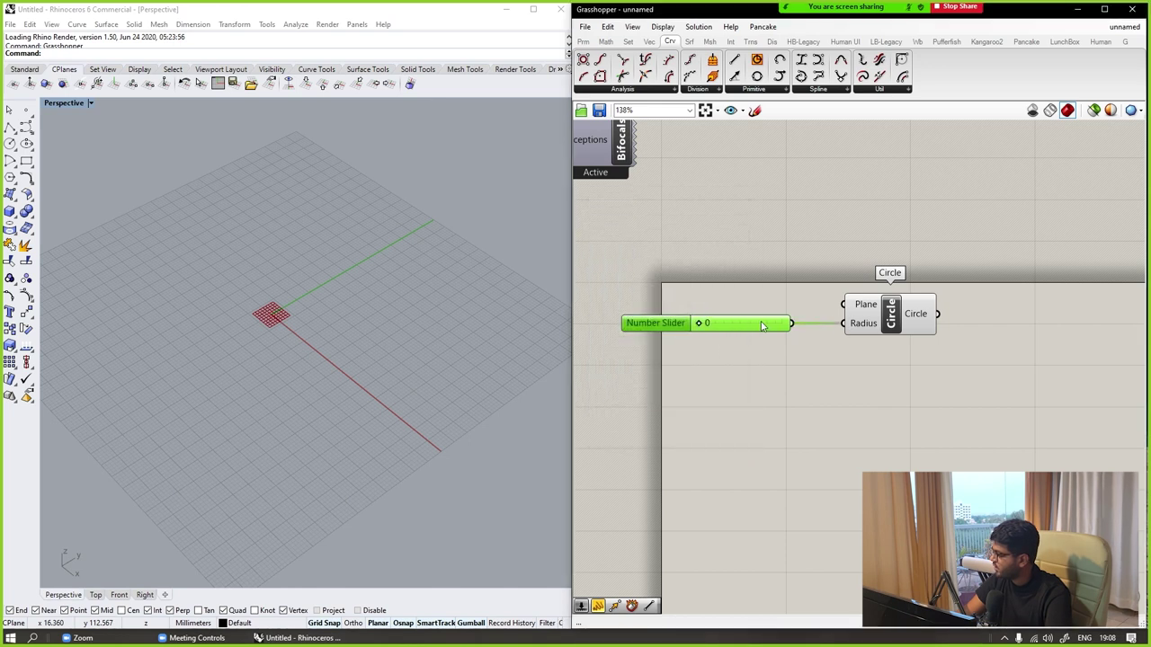
scroll(762, 326, "down", 2)
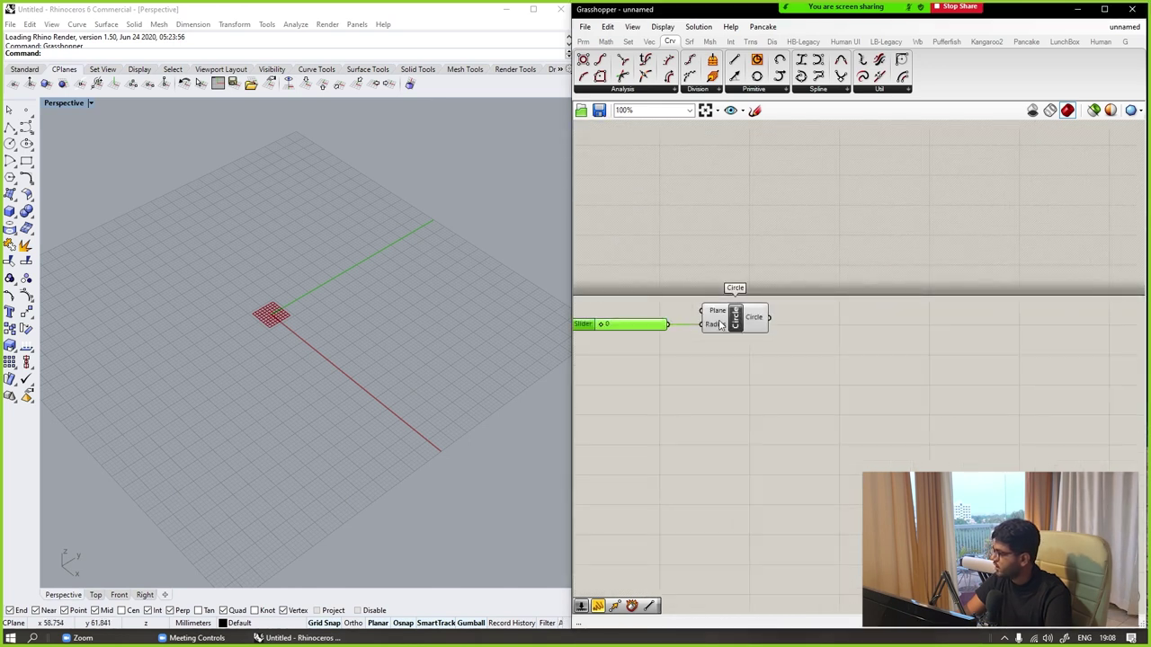
left_click(719, 326)
scroll(203, 391, "down", 6)
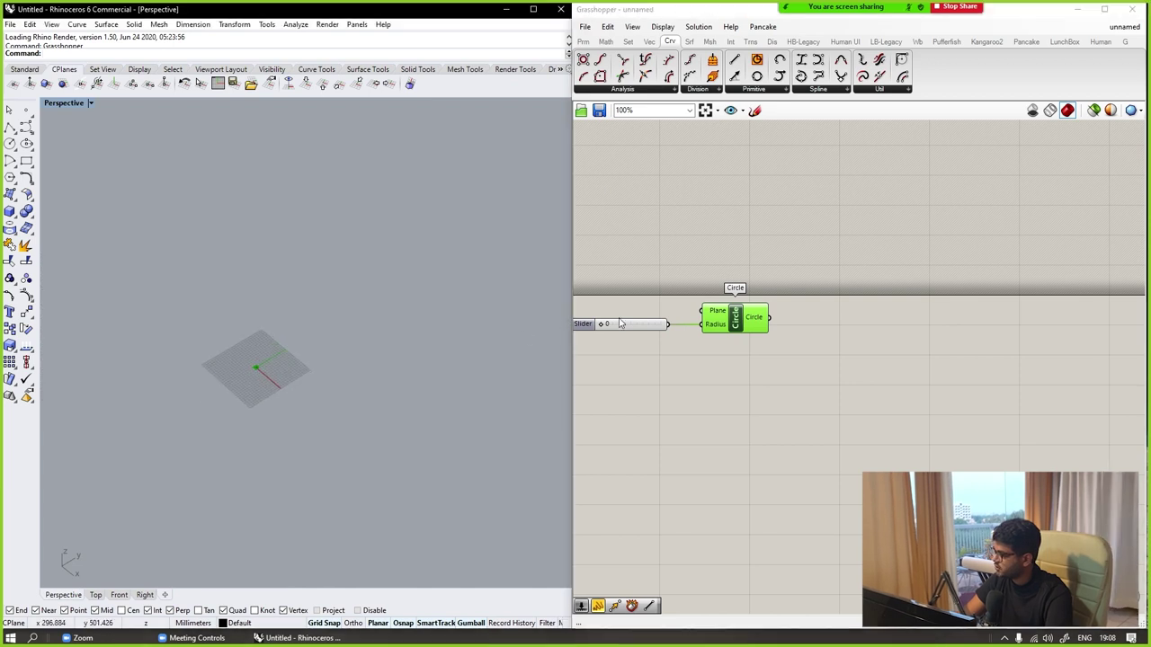
scroll(619, 324, "up", 4)
left_click_drag(677, 334, 774, 345)
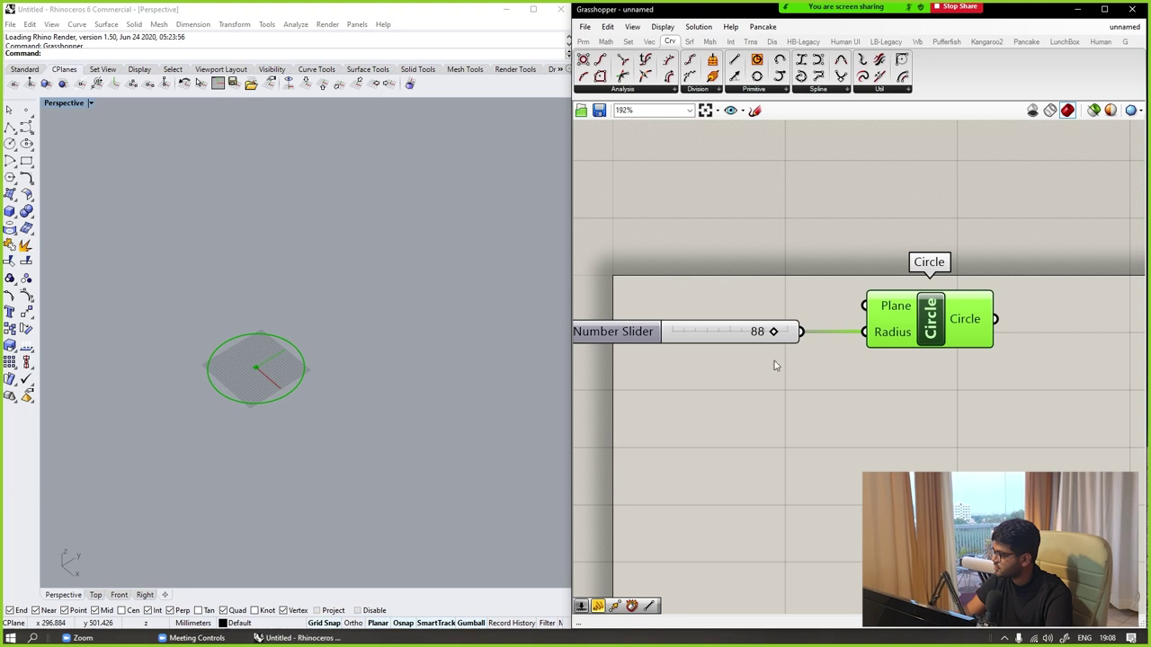
left_click(774, 360)
scroll(265, 402, "up", 3)
scroll(303, 356, "down", 3)
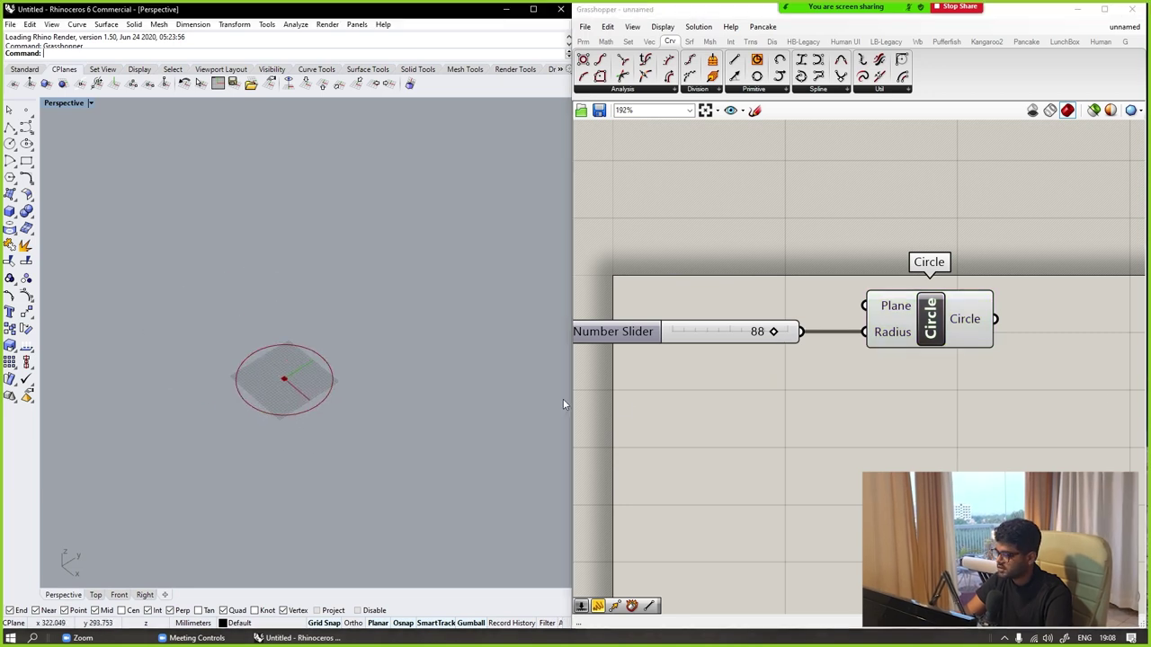
Add an Extrude component next to the output of the Circle component.
scroll(1079, 373, "down", 2)
right_click_drag(1078, 373, 924, 361)
double_click(935, 355)
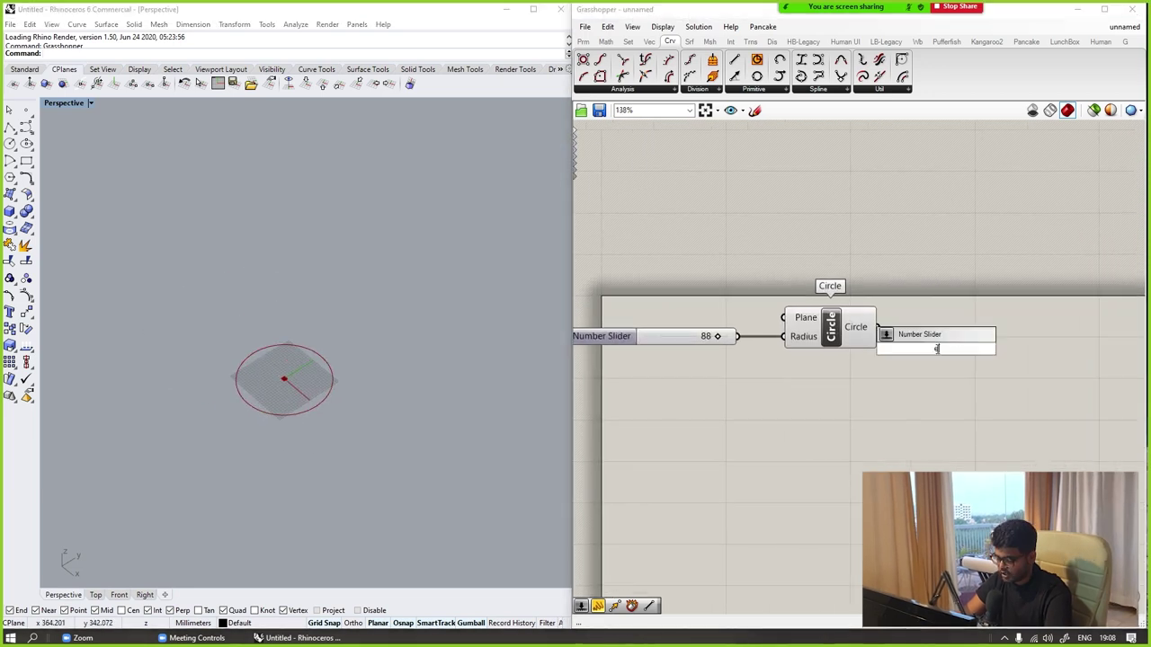
type("extr")
key("Return")
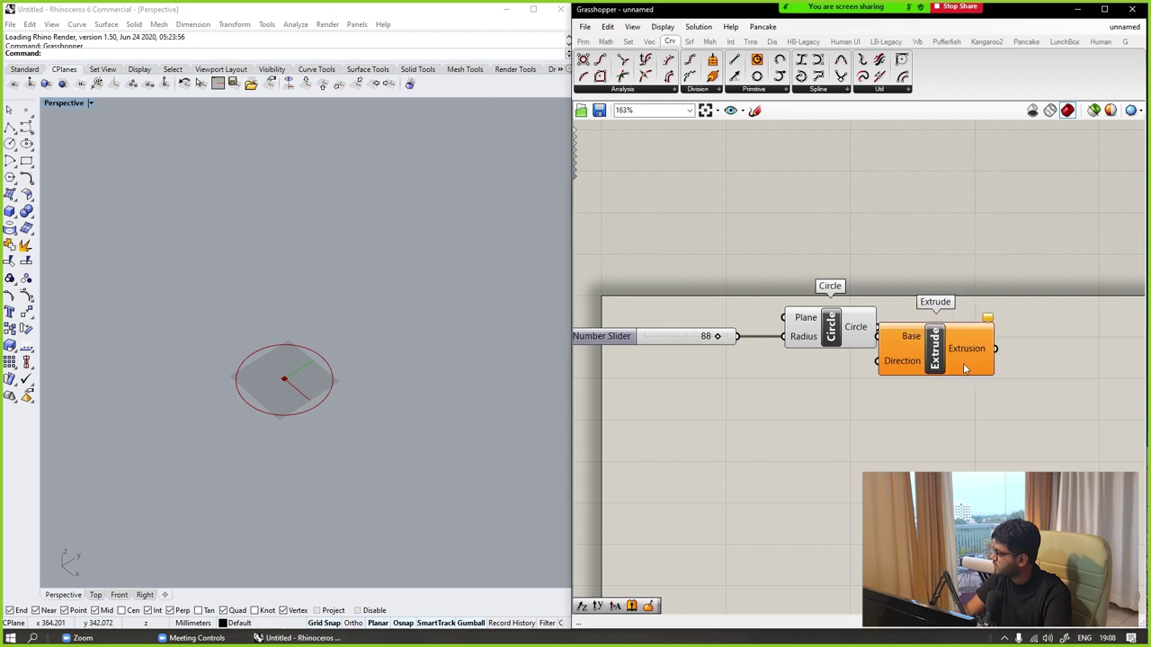
Move the Extrude component away from the Circle component and connect the Circle output to Extrude's Base input.
scroll(936, 347, "up", 1)
right_click_drag(899, 360, 774, 372)
left_click_drag(803, 361, 845, 361)
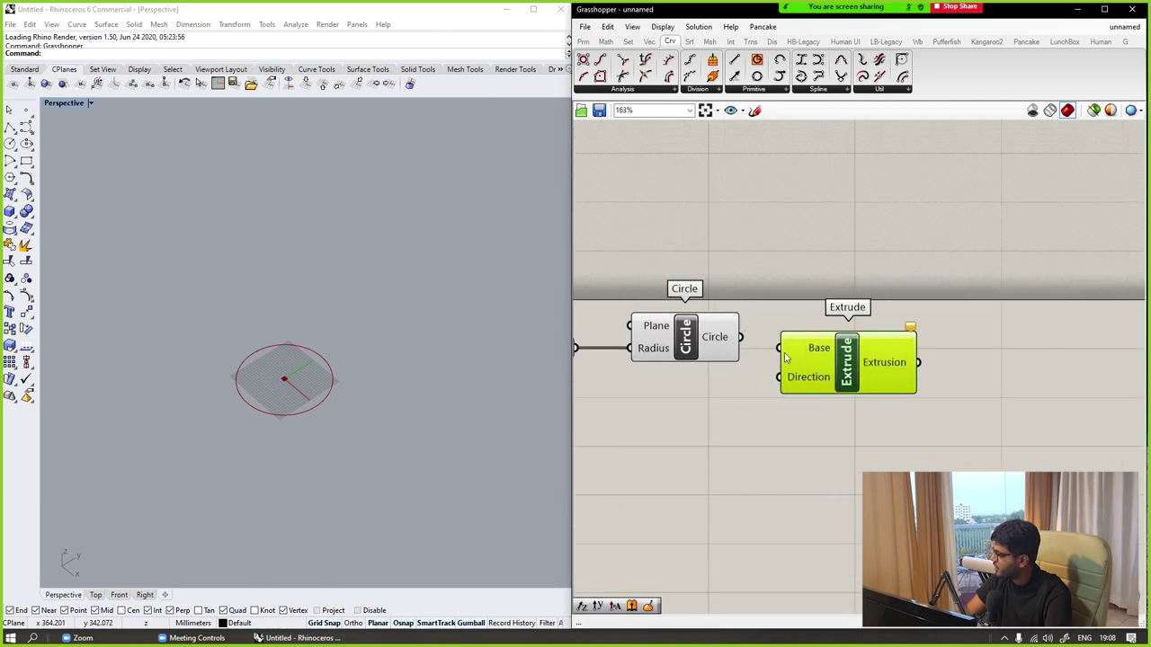
left_click_drag(738, 337, 837, 340)
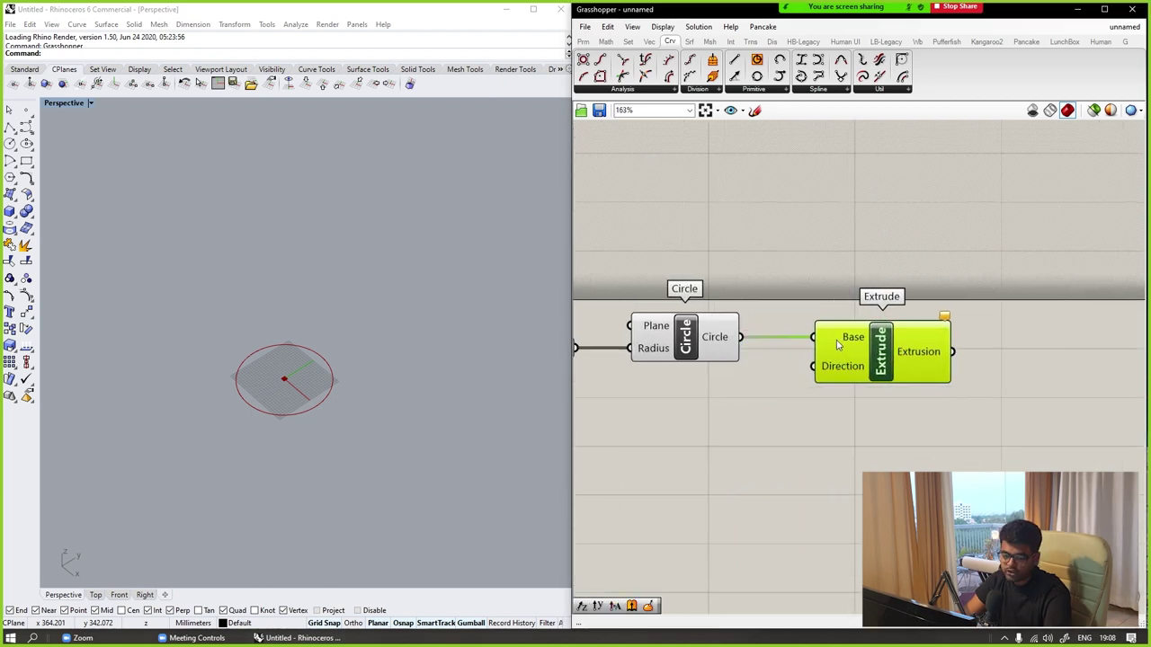
Annotate the shared screen with arrows radiating from the circle in several directions and clear all the drawings.
mouse_move(953, 42)
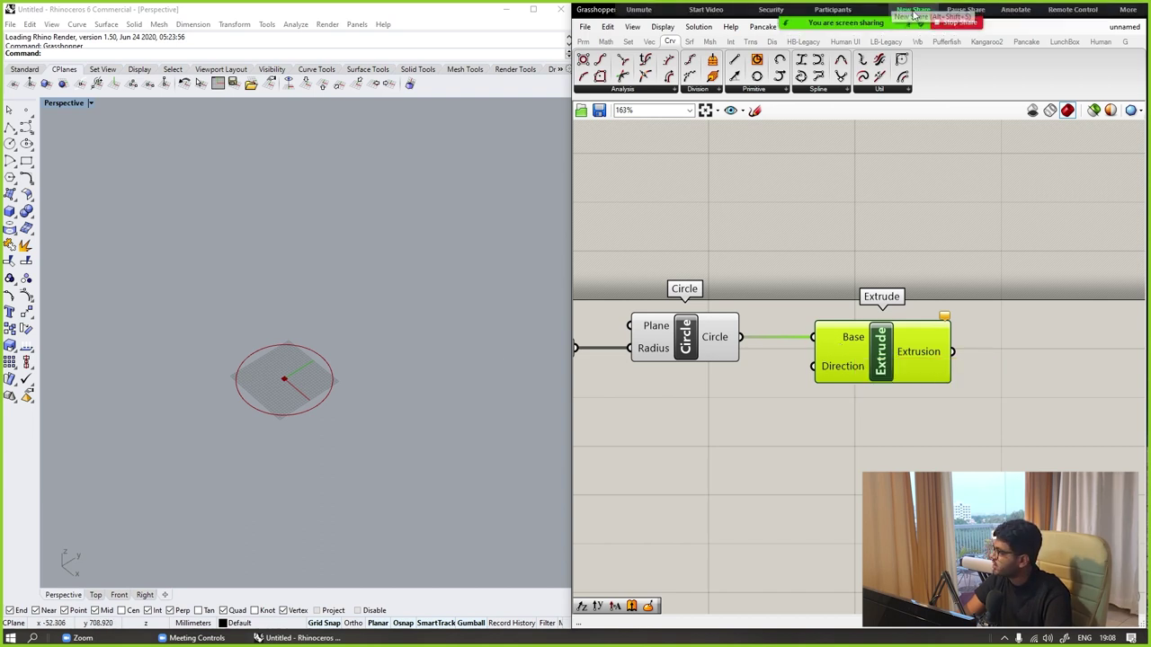
left_click(1015, 16)
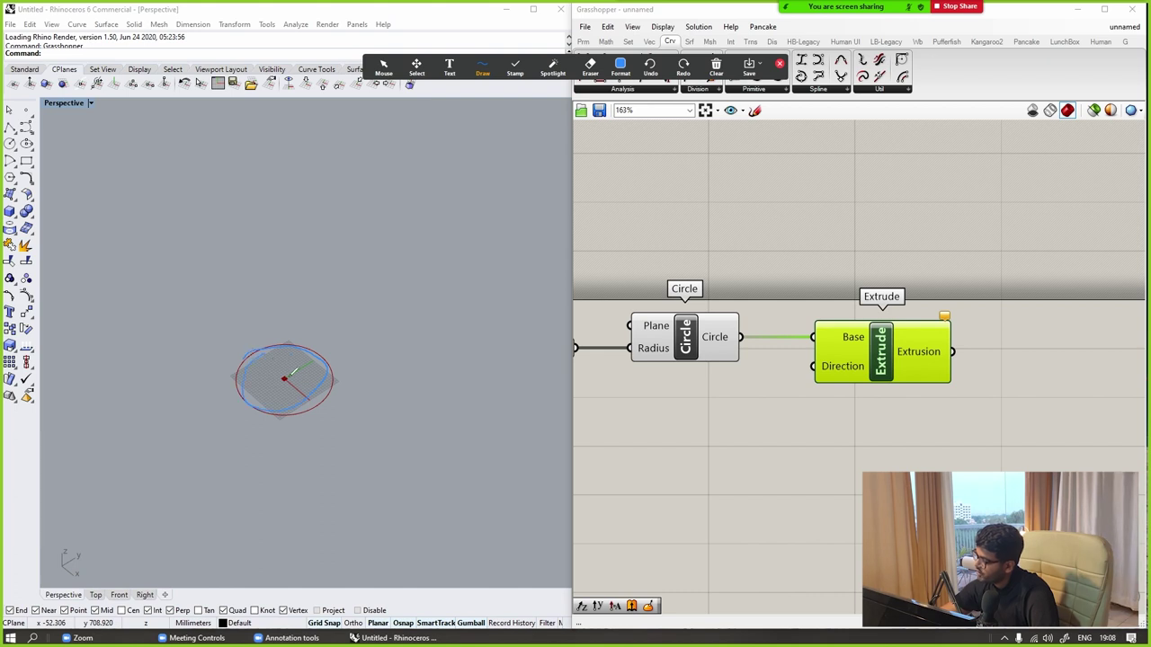
left_click_drag(293, 371, 387, 325)
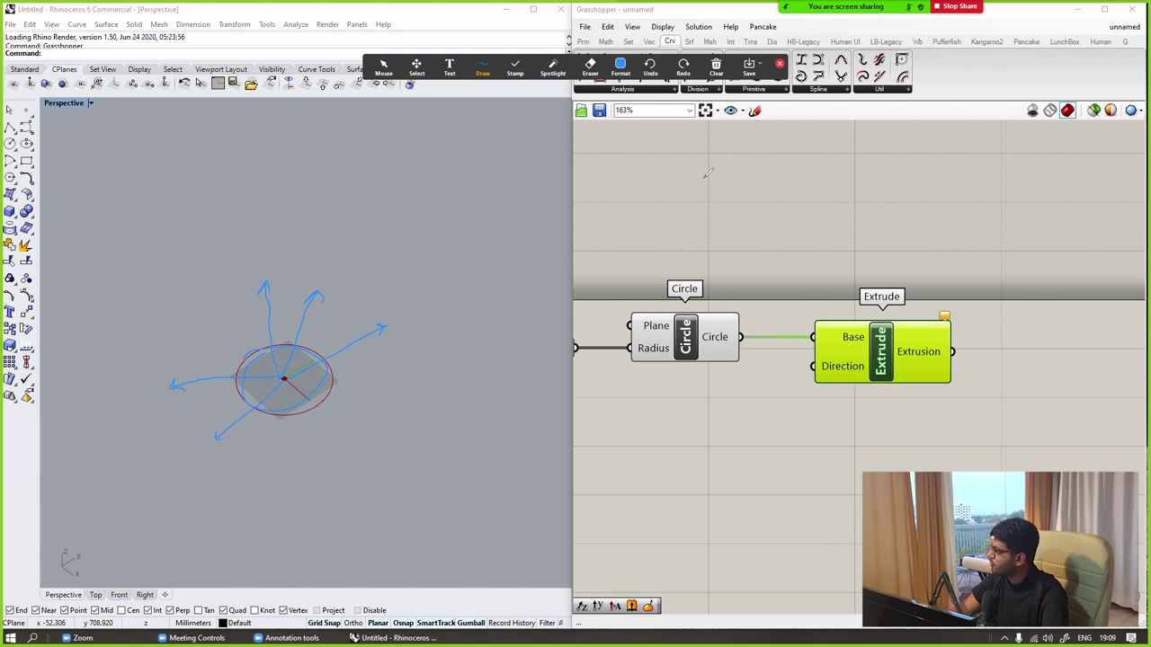
left_click(717, 68)
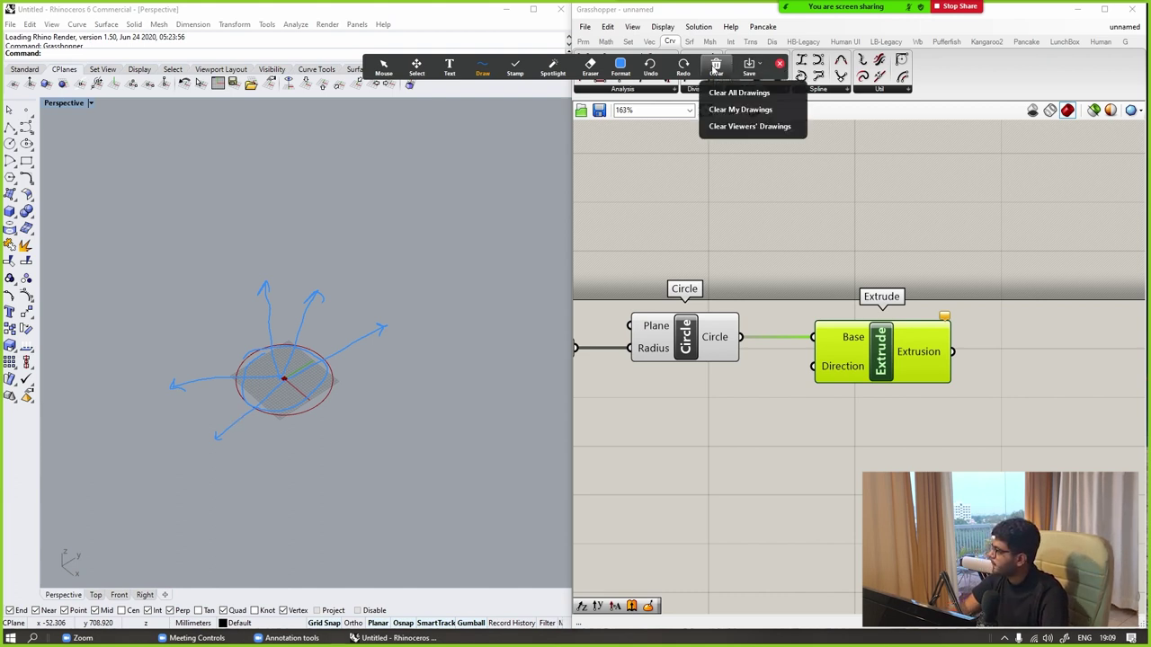
left_click(755, 93)
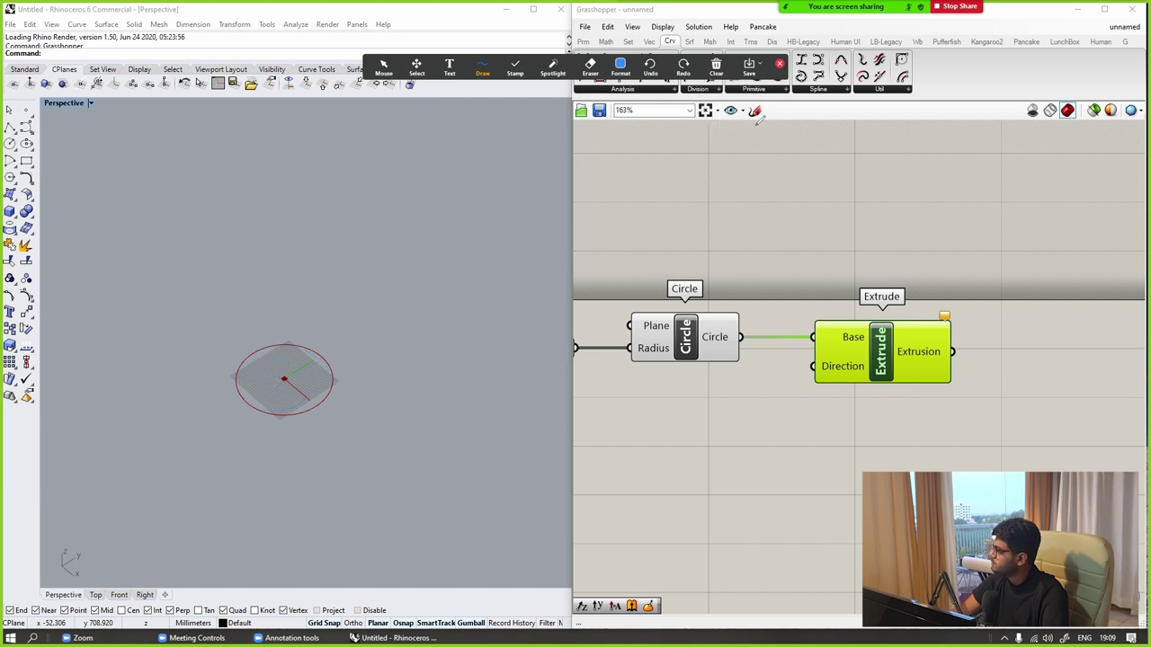
left_click(779, 65)
Reposition the Extrude component farther from the Circle component to leave space between them.
left_click_drag(844, 354, 935, 360)
left_click(808, 417)
double_click(808, 417)
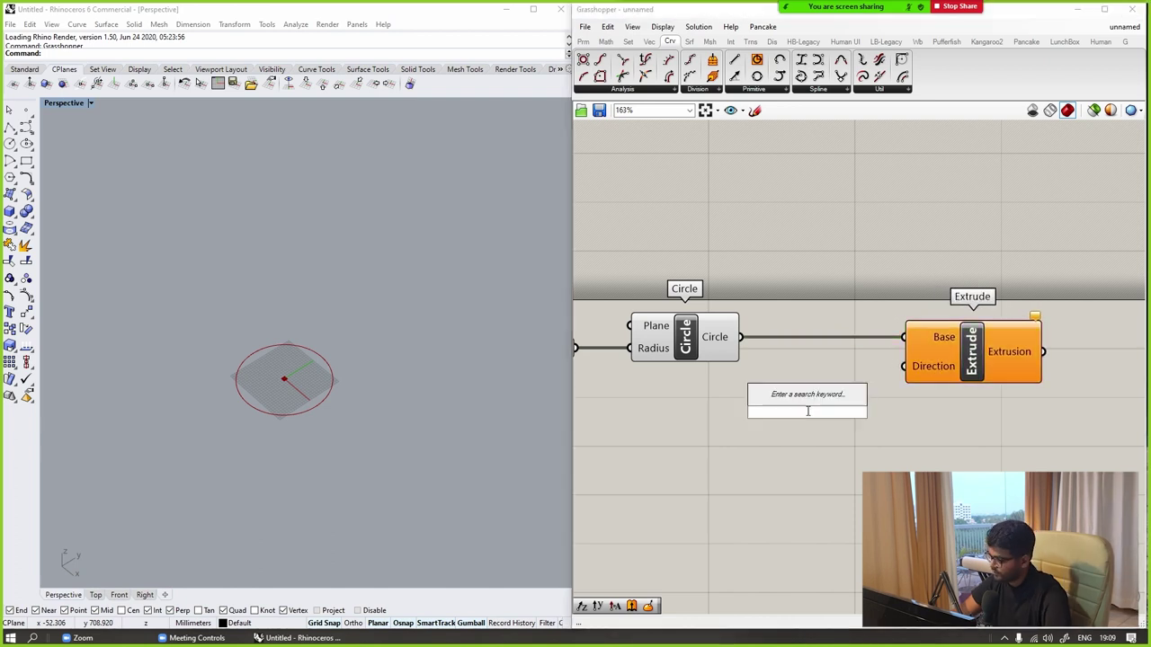
key("Escape")
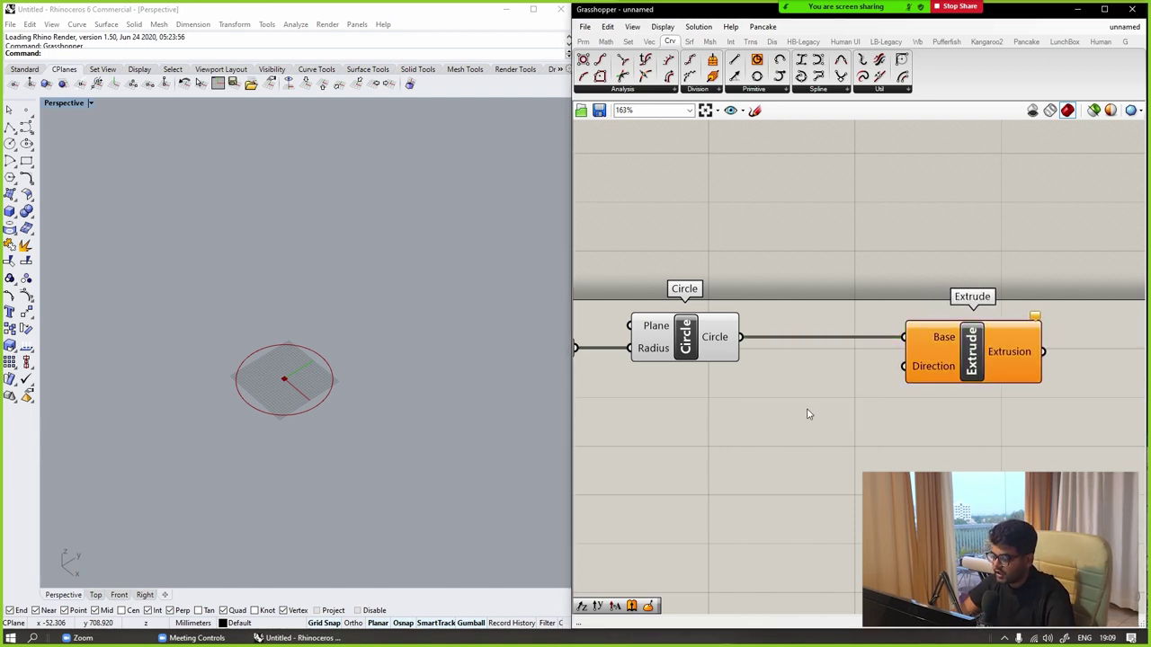
scroll(808, 413, "down", 3)
right_click_drag(809, 411, 864, 335)
left_click_drag(960, 289, 934, 288)
double_click(798, 367)
type("uni")
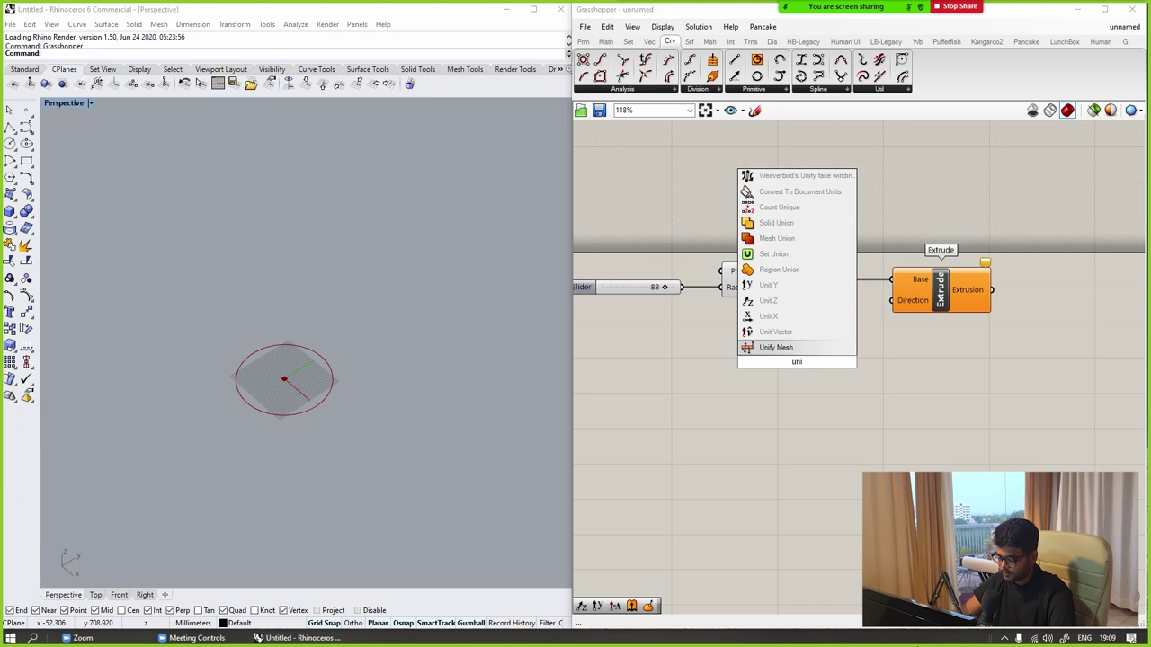
key("Escape")
Switch to Paint and handwrite the underlined heading "Line segment" on the blank canvas.
key("super")
type("paint")
key("Escape")
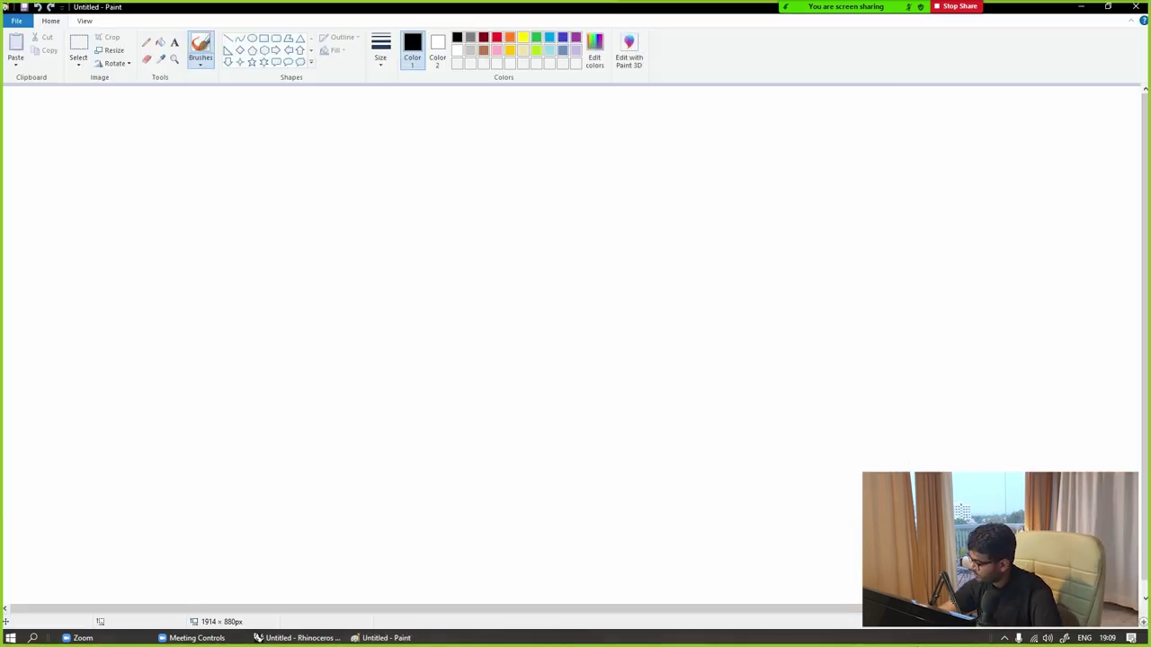
left_click_drag(71, 126, 77, 135)
left_click(77, 114)
mouse_move(87, 128)
left_mouse_down()
mouse_move(103, 140)
mouse_move(192, 133)
left_mouse_up()
mouse_move(205, 128)
left_mouse_down()
mouse_move(182, 143)
mouse_move(211, 125)
mouse_move(255, 137)
left_mouse_up()
mouse_move(259, 114)
left_mouse_down()
mouse_move(261, 138)
mouse_move(267, 123)
left_mouse_up()
left_click_drag(78, 151, 251, 155)
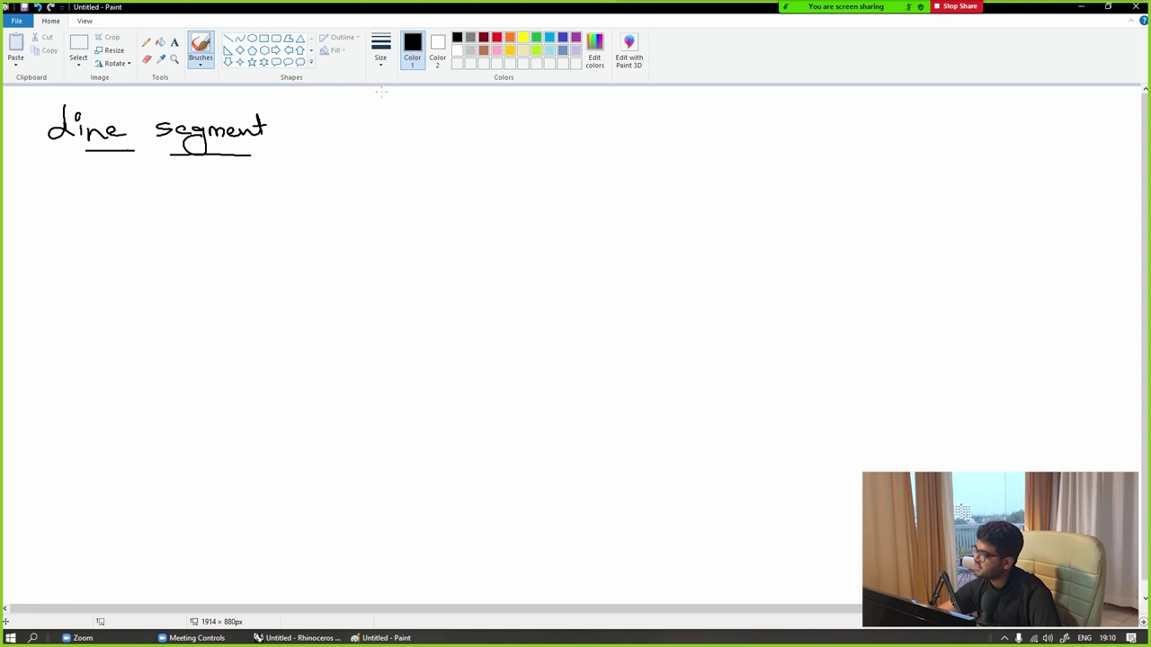
Handwrite the underlined heading "Point" beside the "Line segment" heading.
left_click_drag(394, 106, 395, 116)
left_click_drag(414, 110, 428, 121)
mouse_move(427, 103)
left_mouse_down()
mouse_move(464, 128)
mouse_move(457, 109)
left_mouse_up()
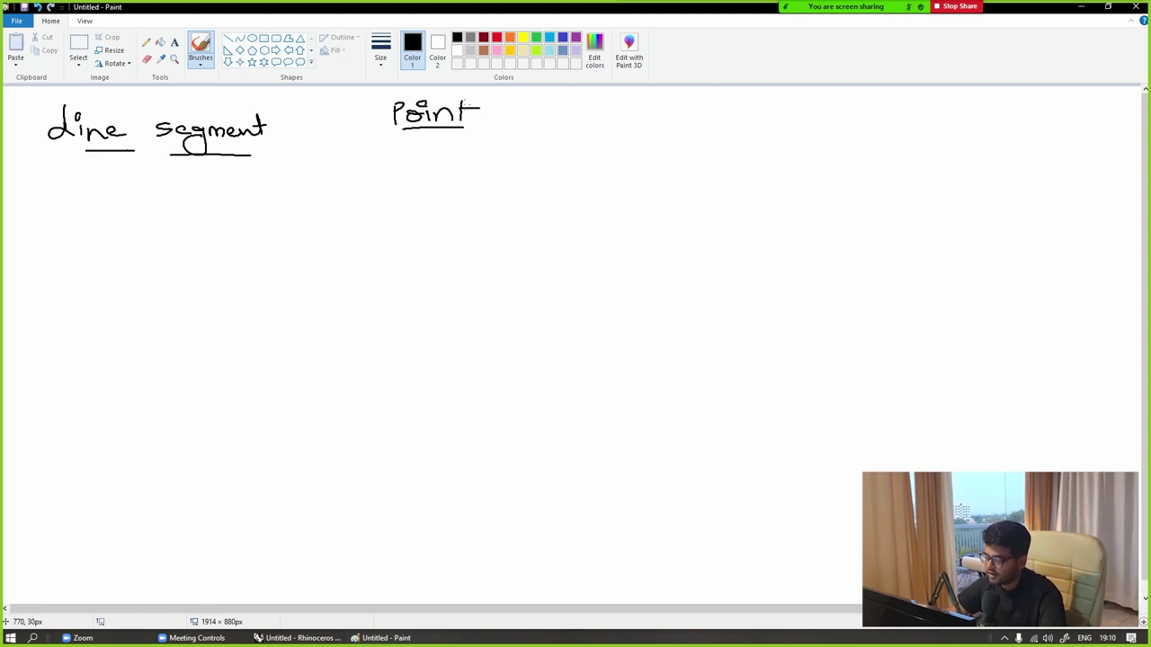
Draw arrows from "Point" down to "Geo" and on to "(x, y, z)", and double-underline the coordinates.
left_click_drag(427, 135, 420, 161)
mouse_move(420, 161)
left_mouse_down()
mouse_move(426, 149)
mouse_move(404, 184)
mouse_move(435, 180)
mouse_move(390, 221)
left_mouse_up()
mouse_move(388, 211)
left_mouse_down()
mouse_move(397, 218)
mouse_move(376, 253)
left_mouse_up()
mouse_move(389, 241)
left_mouse_down()
mouse_move(379, 254)
mouse_move(451, 256)
mouse_move(359, 262)
left_mouse_up()
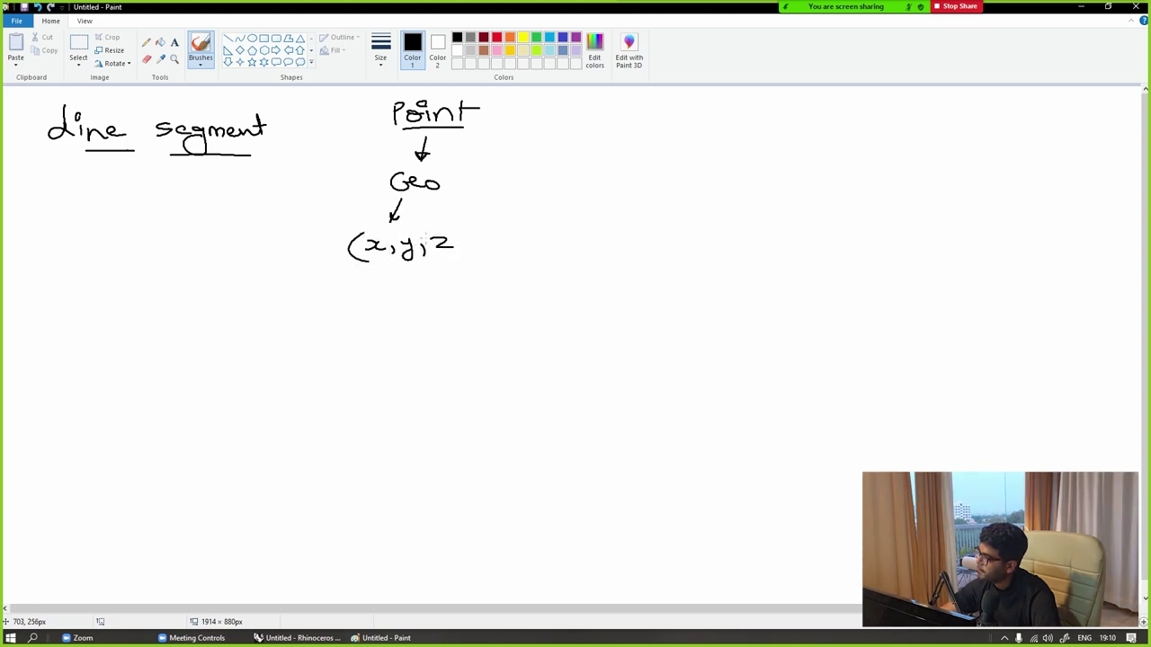
left_click_drag(436, 227, 438, 260)
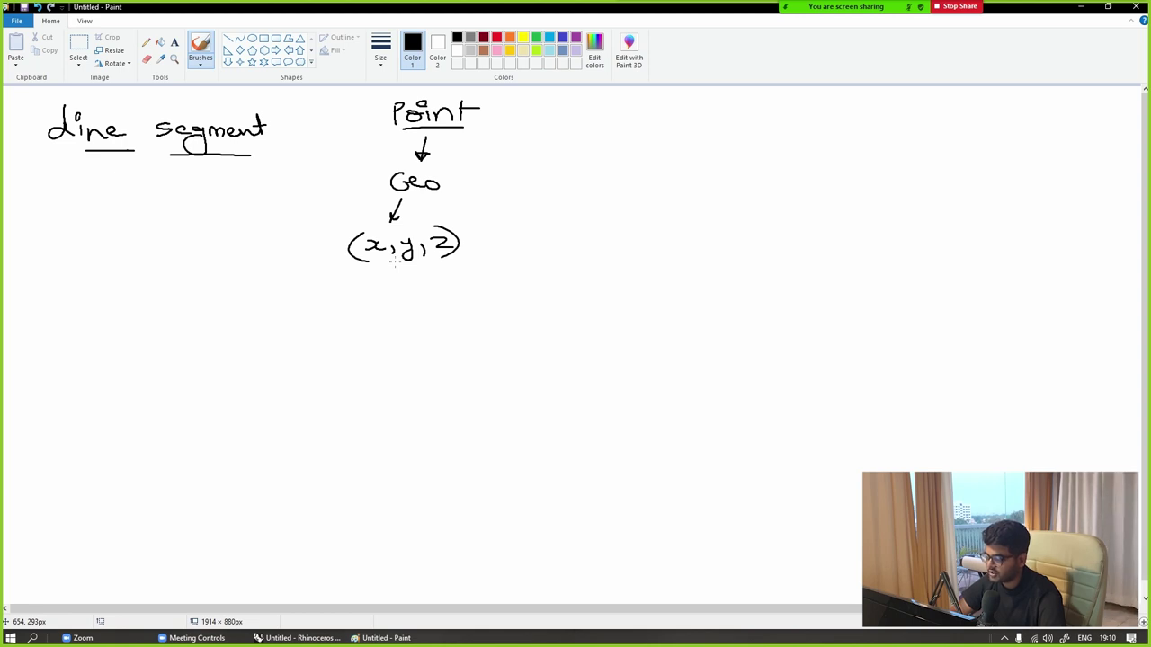
mouse_move(351, 286)
left_mouse_down()
mouse_move(418, 287)
mouse_move(392, 289)
left_mouse_up()
Write "→ Collection of point" under "Line segment" and sketch a line with a row of small circles below it.
mouse_move(92, 194)
left_mouse_down()
mouse_move(66, 193)
mouse_move(95, 200)
left_mouse_up()
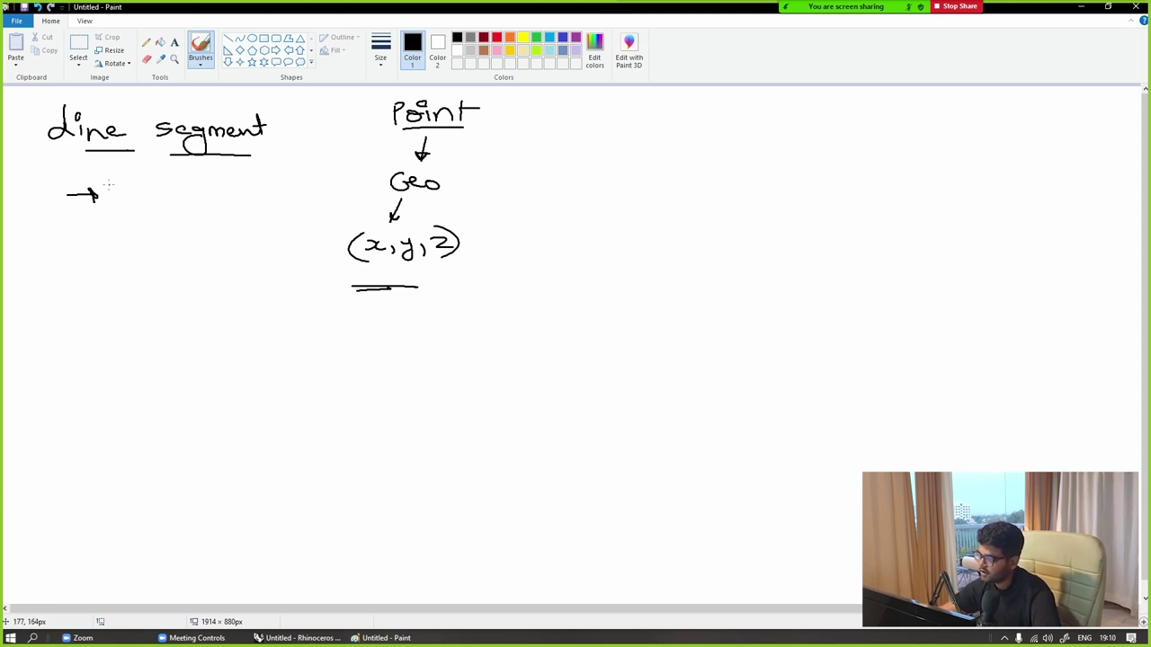
left_click_drag(130, 187, 126, 200)
left_click_drag(139, 192, 160, 198)
left_click_drag(169, 193, 179, 199)
left_click_drag(187, 173, 187, 197)
mouse_move(181, 183)
left_mouse_down()
mouse_move(239, 189)
mouse_move(201, 214)
mouse_move(209, 241)
mouse_move(225, 216)
mouse_move(274, 212)
left_mouse_up()
left_click_drag(265, 203, 282, 197)
left_click_drag(41, 308, 180, 295)
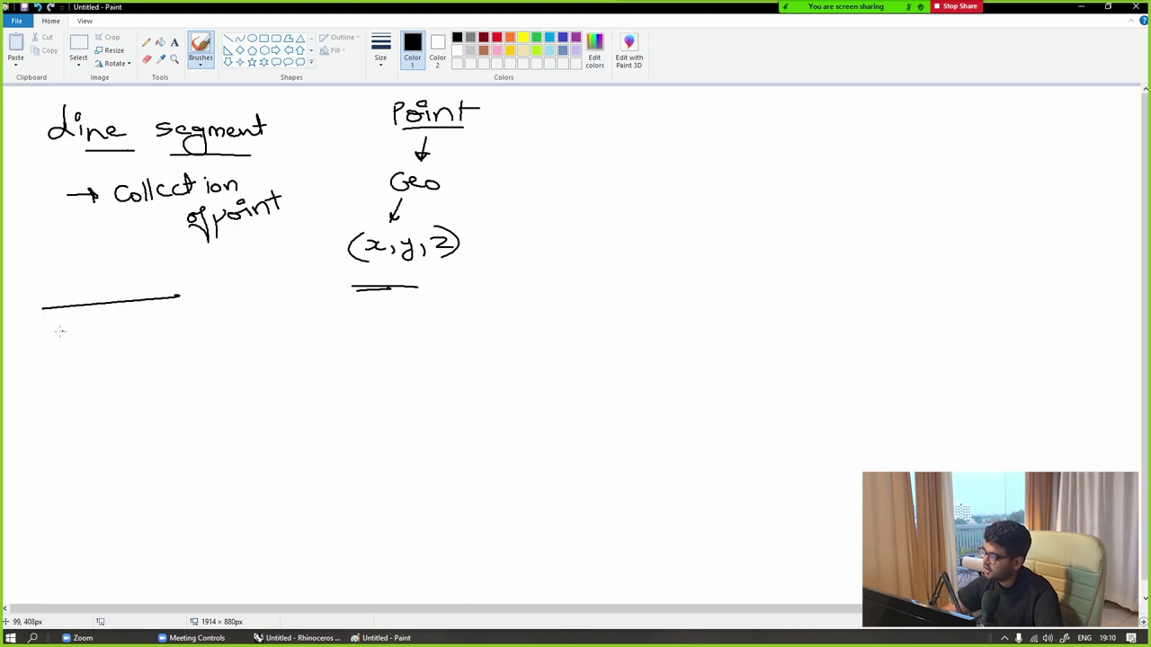
left_click_drag(46, 327, 135, 321)
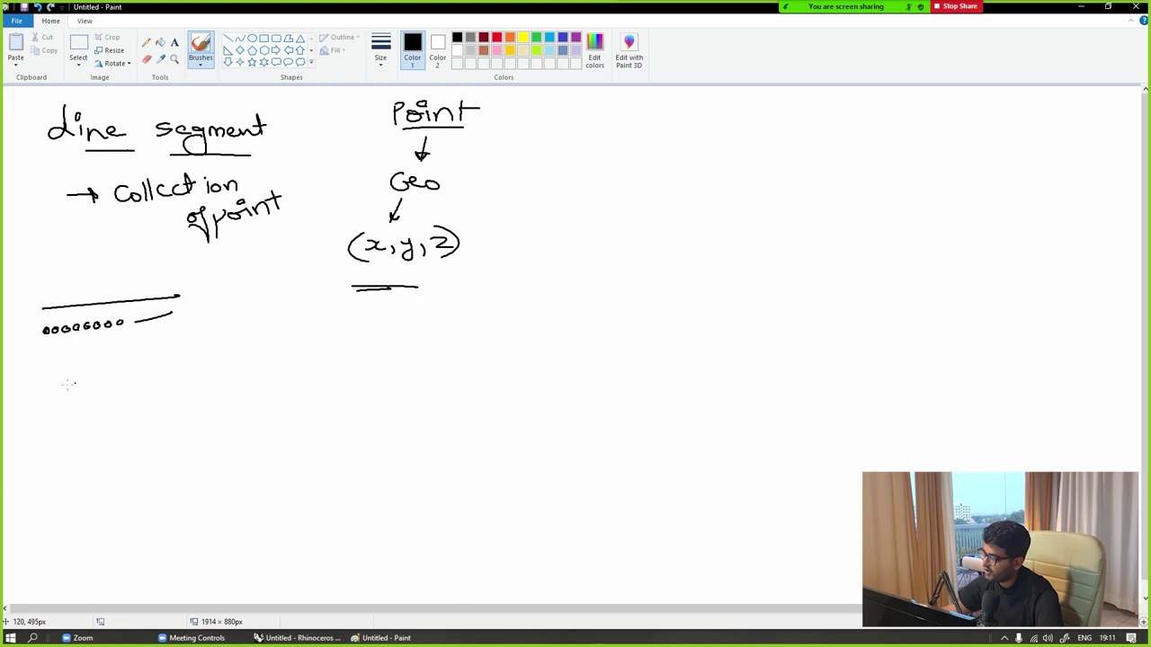
Draw two points labelled A and B under the row of circles and join them with a line.
mouse_move(56, 392)
left_mouse_down()
mouse_move(53, 428)
mouse_move(67, 422)
left_mouse_up()
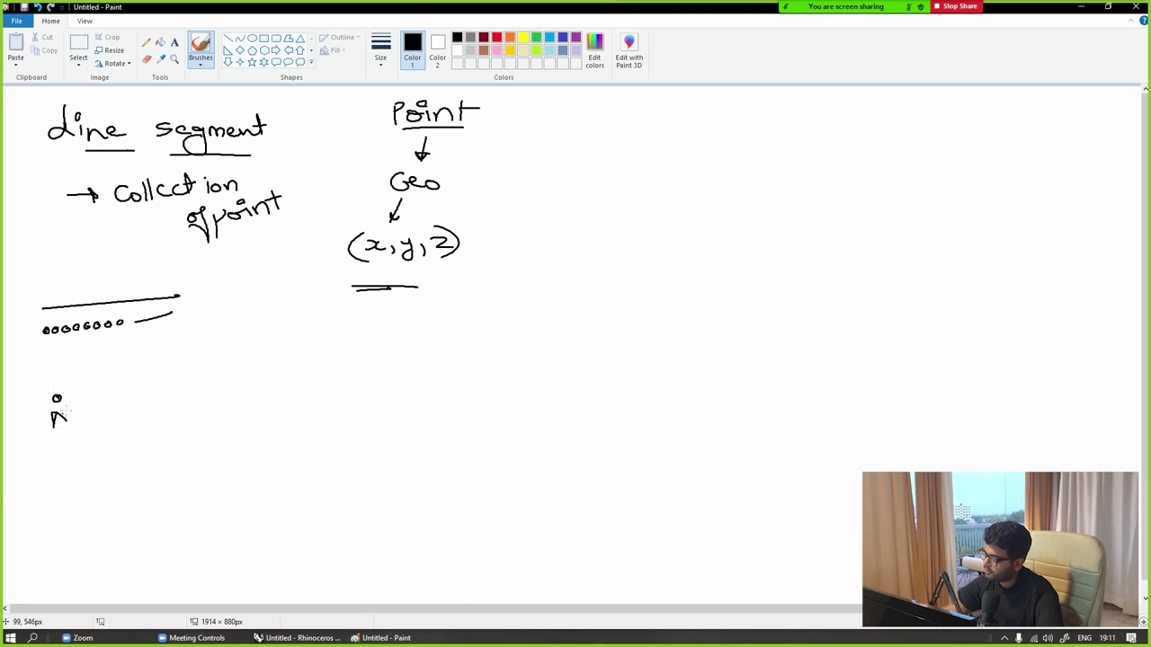
mouse_move(203, 365)
left_mouse_down()
mouse_move(203, 392)
mouse_move(214, 390)
left_mouse_up()
left_click_drag(56, 399, 202, 362)
key("ctrl+z")
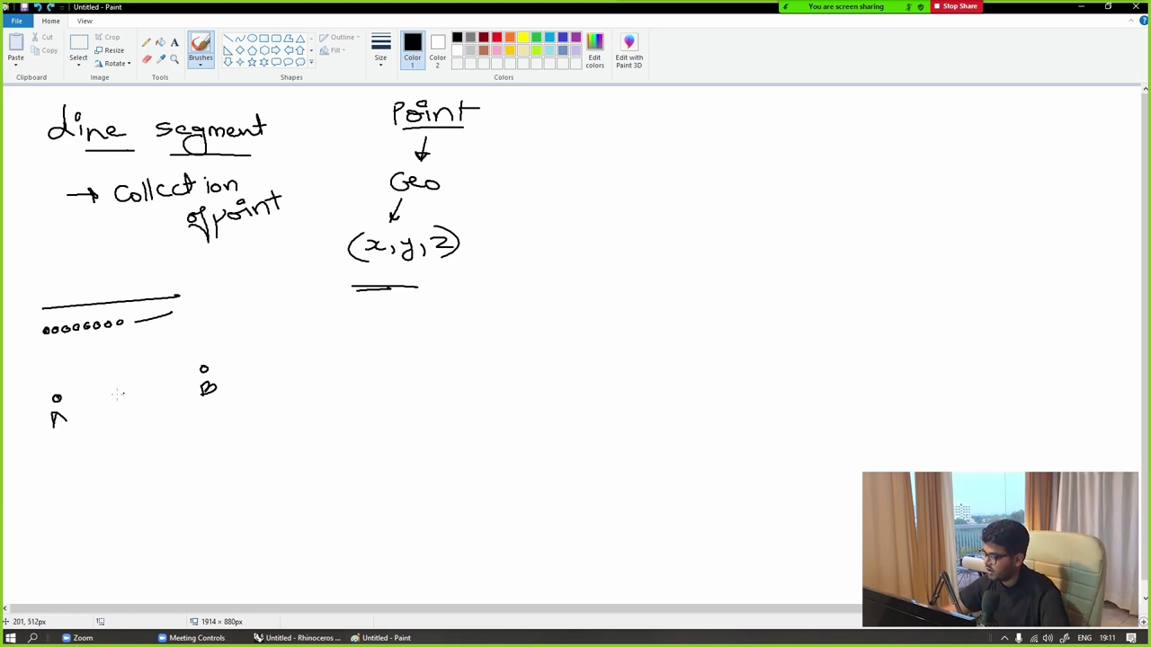
mouse_move(74, 394)
left_mouse_down()
mouse_move(203, 368)
mouse_move(60, 397)
left_mouse_up()
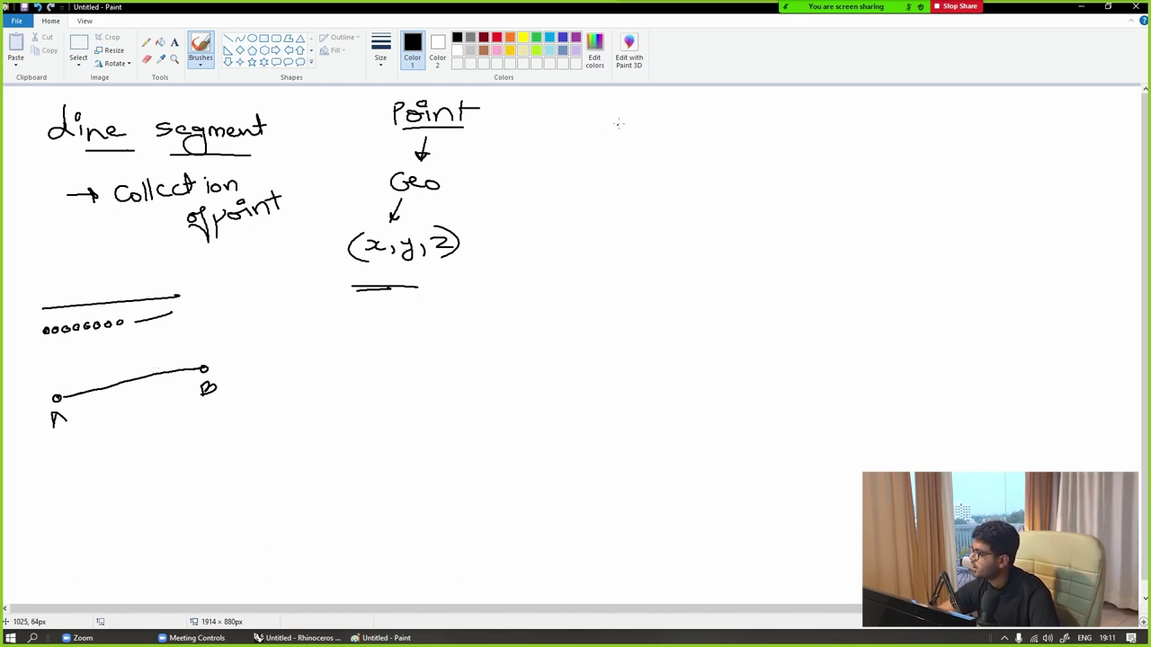
Write the heading "Ray" and draw below it an arrow starting from a point, labelled "Direction".
mouse_move(603, 108)
left_mouse_down()
mouse_move(615, 128)
mouse_move(649, 135)
mouse_move(630, 142)
left_mouse_up()
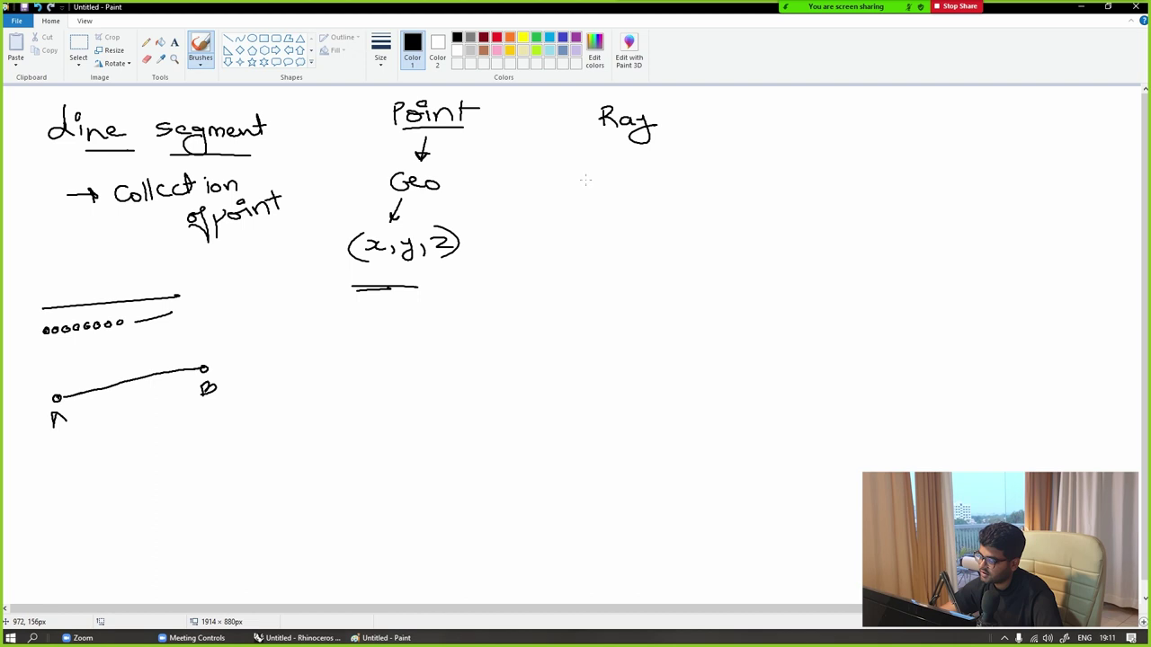
left_click_drag(600, 197, 741, 191)
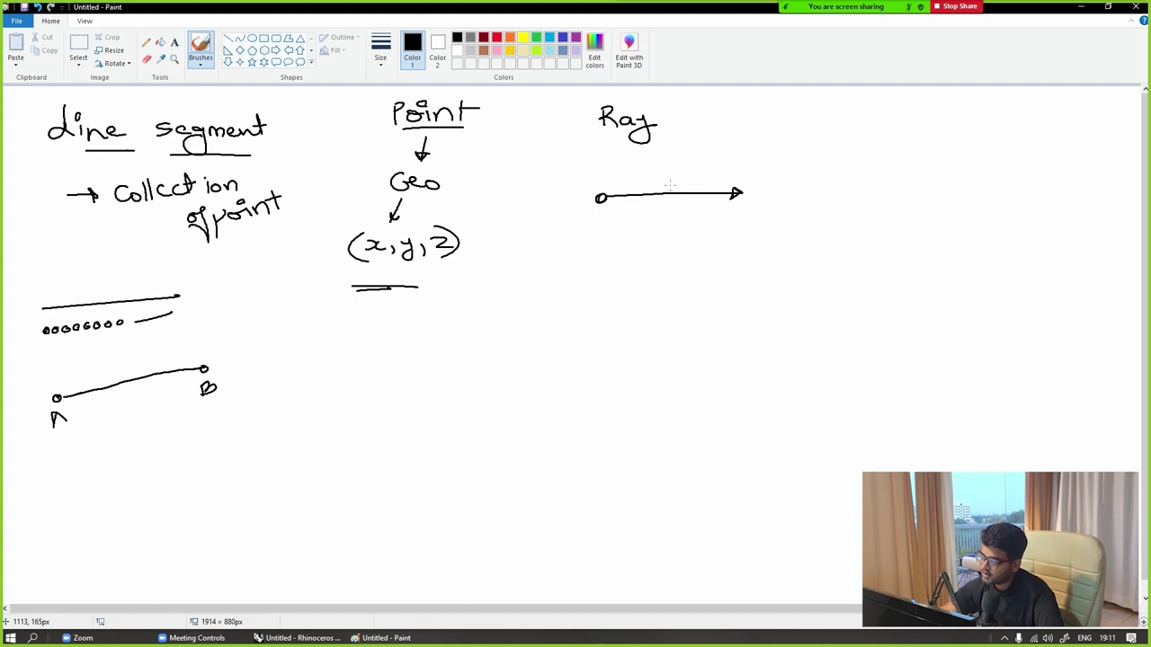
mouse_move(625, 209)
left_mouse_down()
mouse_move(627, 222)
mouse_move(666, 211)
mouse_move(676, 220)
left_mouse_up()
left_click_drag(688, 210, 697, 220)
left_click_drag(689, 207, 742, 217)
left_click(710, 199)
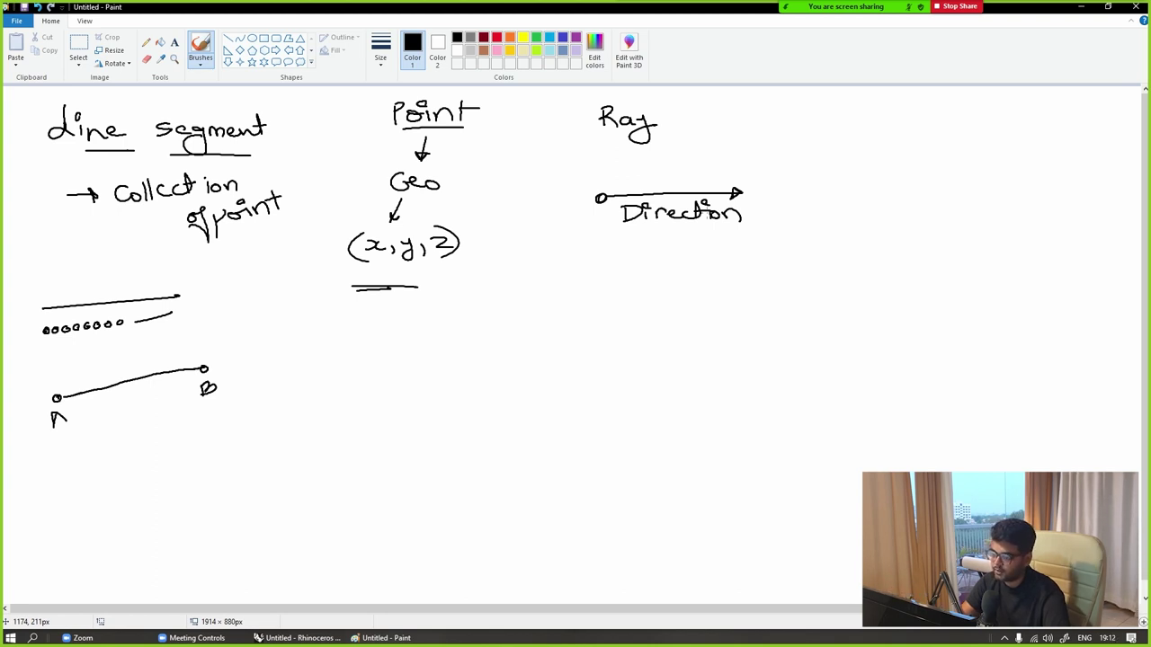
Write the underlined heading "Vector" and draw an arrow from a point A to a point B below it.
mouse_move(864, 112)
left_mouse_down()
mouse_move(883, 108)
mouse_move(896, 128)
mouse_move(934, 133)
left_mouse_up()
mouse_move(948, 117)
left_mouse_down()
mouse_move(930, 116)
mouse_move(984, 115)
left_mouse_up()
left_click_drag(887, 133, 962, 143)
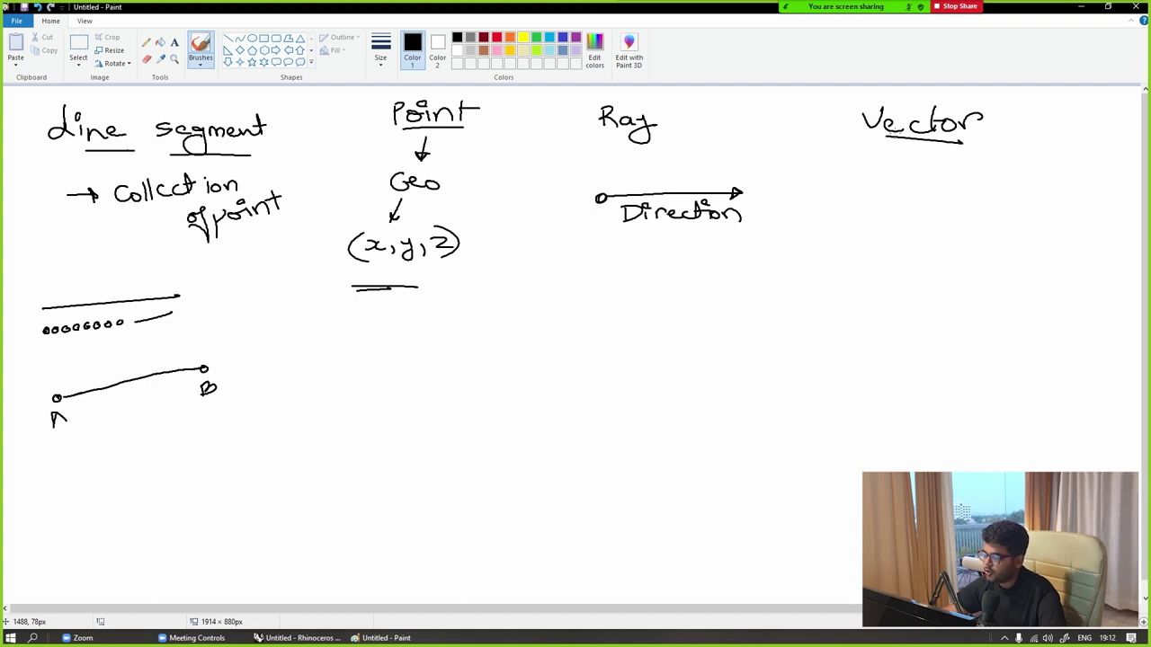
left_click_drag(842, 296, 843, 327)
left_click_drag(995, 205, 992, 238)
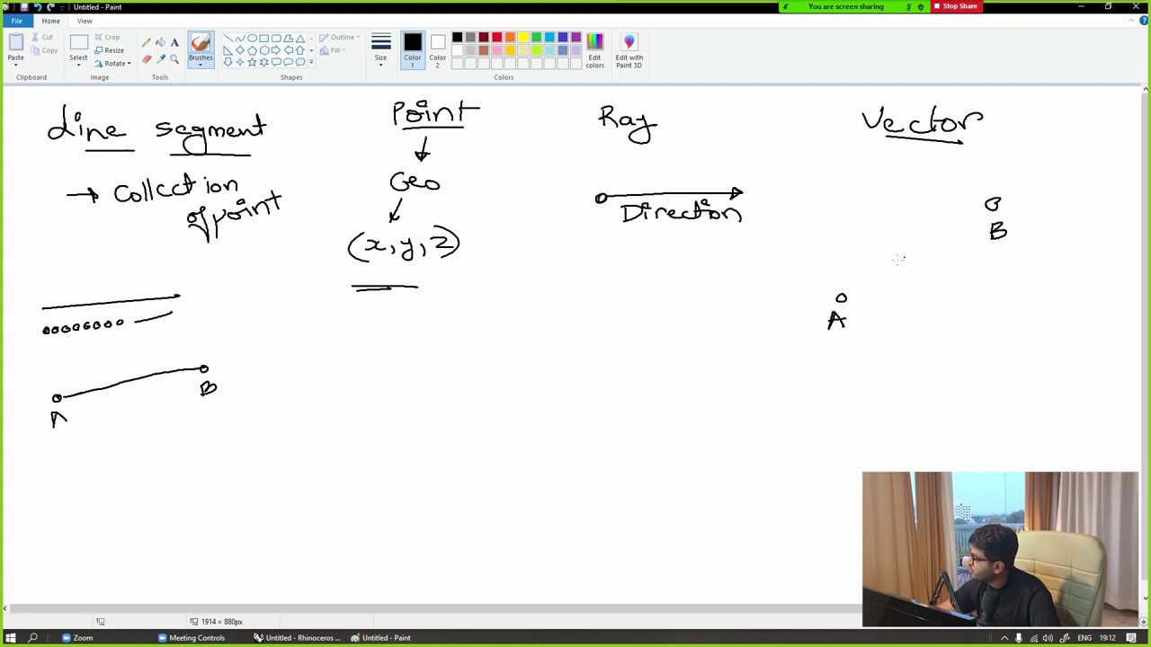
mouse_move(843, 297)
left_mouse_down()
mouse_move(991, 204)
mouse_move(980, 219)
left_mouse_up()
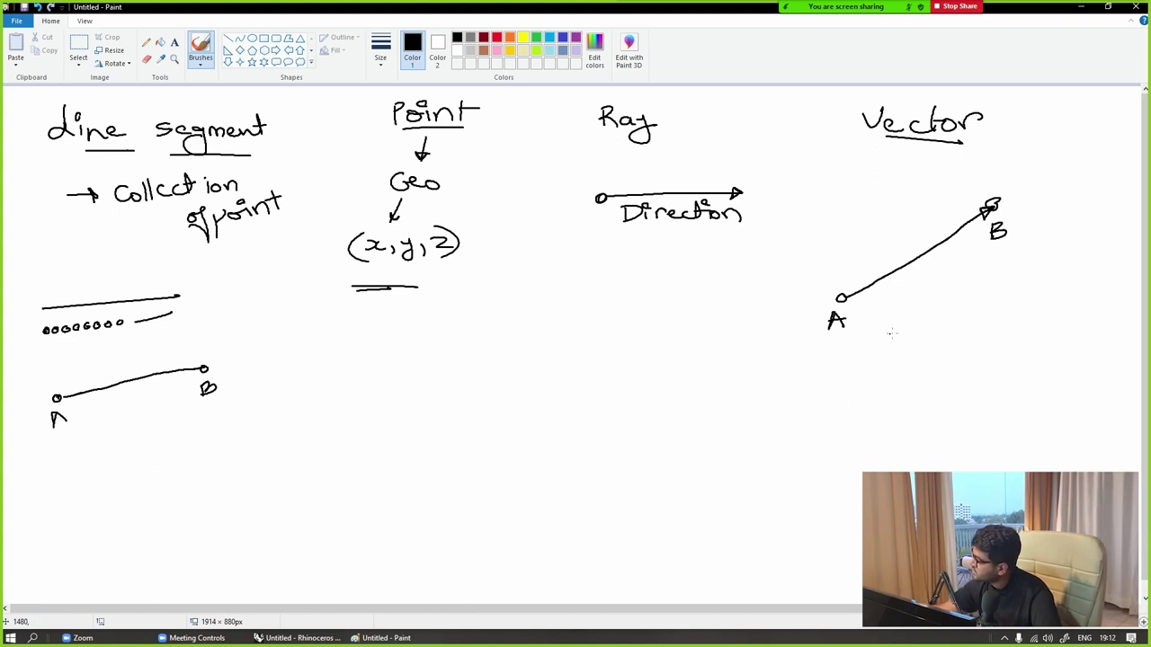
Label the vector arrow "Directio" underneath and add a wavy line marked "Ray" above it.
mouse_move(897, 311)
left_mouse_down()
mouse_move(900, 327)
mouse_move(955, 313)
left_mouse_up()
mouse_move(964, 291)
left_mouse_down()
mouse_move(967, 313)
mouse_move(975, 298)
left_mouse_up()
mouse_move(975, 296)
left_mouse_down()
mouse_move(976, 308)
mouse_move(989, 301)
left_mouse_up()
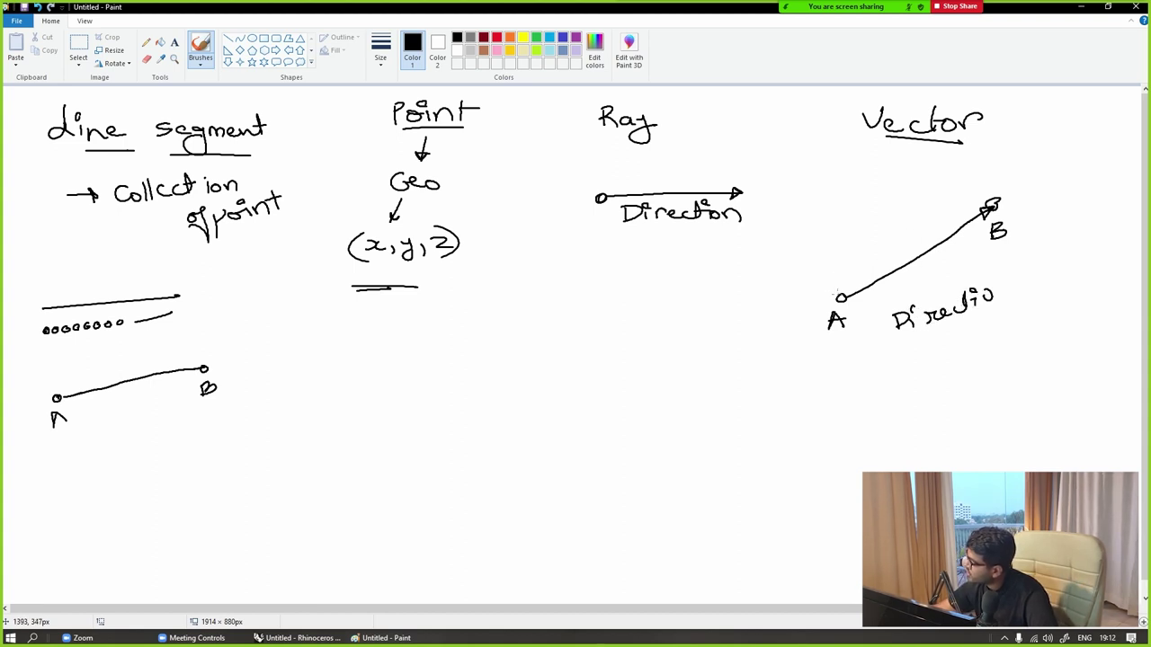
mouse_move(838, 294)
left_mouse_down()
mouse_move(875, 258)
mouse_move(870, 246)
mouse_move(1030, 172)
left_mouse_up()
left_click_drag(901, 190, 930, 205)
left_click_drag(931, 190, 942, 192)
left_click_drag(948, 180, 953, 198)
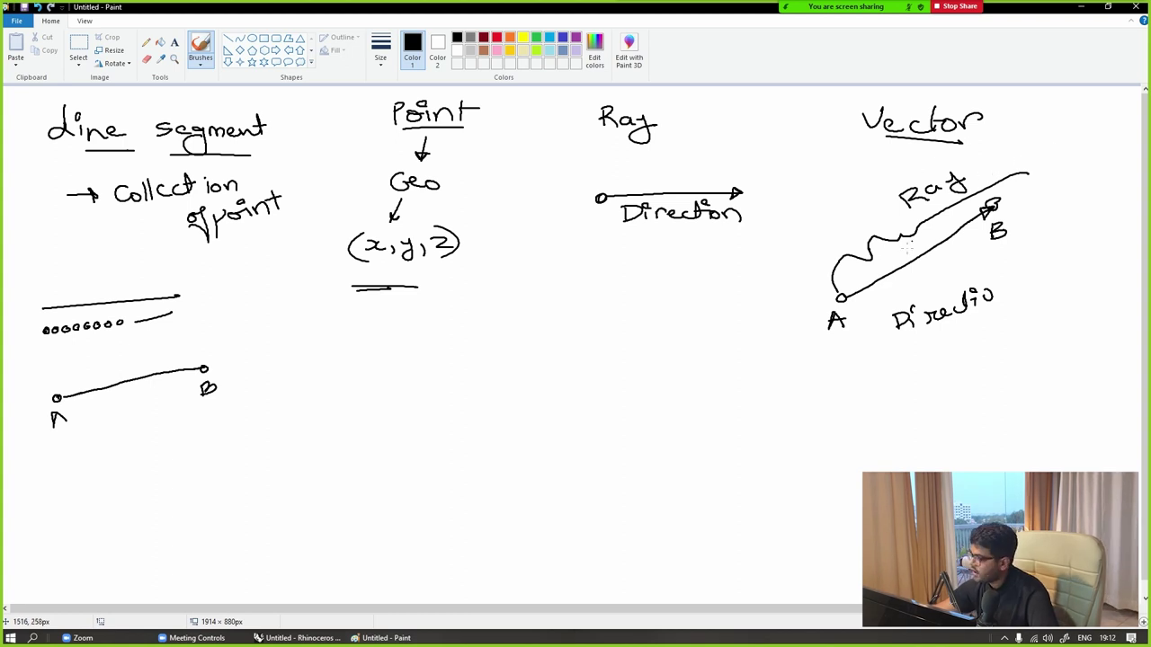
Double-underline the direction label under the vector and write "+ Magnitude" beneath it.
mouse_move(906, 339)
left_mouse_down()
mouse_move(959, 331)
mouse_move(941, 342)
left_mouse_up()
mouse_move(915, 363)
left_mouse_down()
mouse_move(935, 361)
mouse_move(904, 406)
mouse_move(917, 385)
mouse_move(929, 401)
left_mouse_up()
left_click_drag(937, 387, 946, 394)
mouse_move(956, 383)
left_mouse_down()
mouse_move(950, 411)
mouse_move(978, 388)
left_mouse_up()
left_click_drag(984, 383, 1002, 385)
left_click_drag(994, 374, 1021, 376)
mouse_move(1025, 372)
left_mouse_down()
mouse_move(1034, 355)
mouse_move(1054, 371)
left_mouse_up()
left_click_drag(1043, 364, 1066, 367)
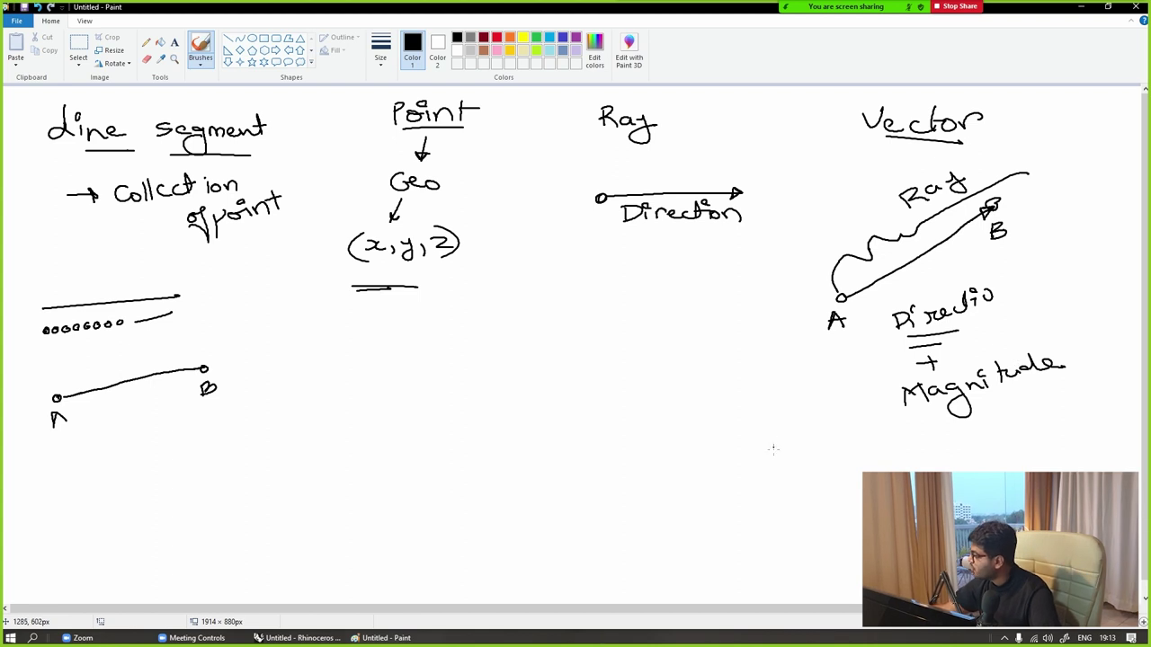
Draw a dividing line under "Magnitude" and write "Vector mg = 1" below it.
mouse_move(836, 434)
left_mouse_down()
mouse_move(1074, 422)
mouse_move(856, 456)
mouse_move(1034, 451)
left_mouse_up()
left_click_drag(1020, 458, 1035, 458)
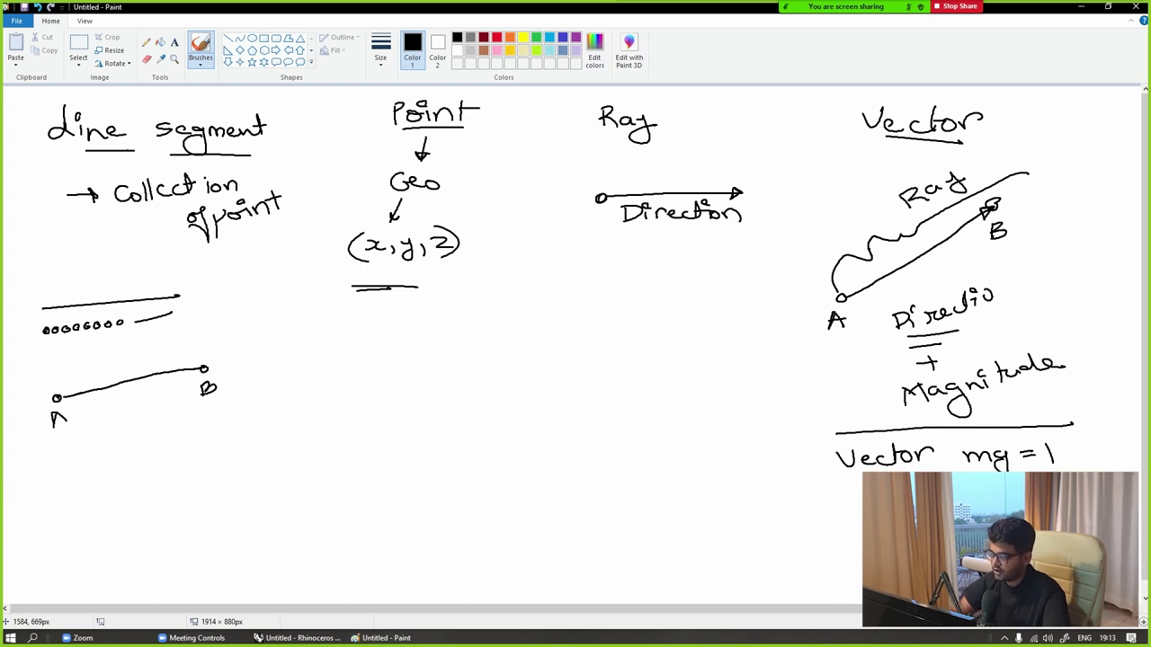
Switch back to Grasshopper and bring the Extrude component closer to the Circle component.
key("alt+Tab")
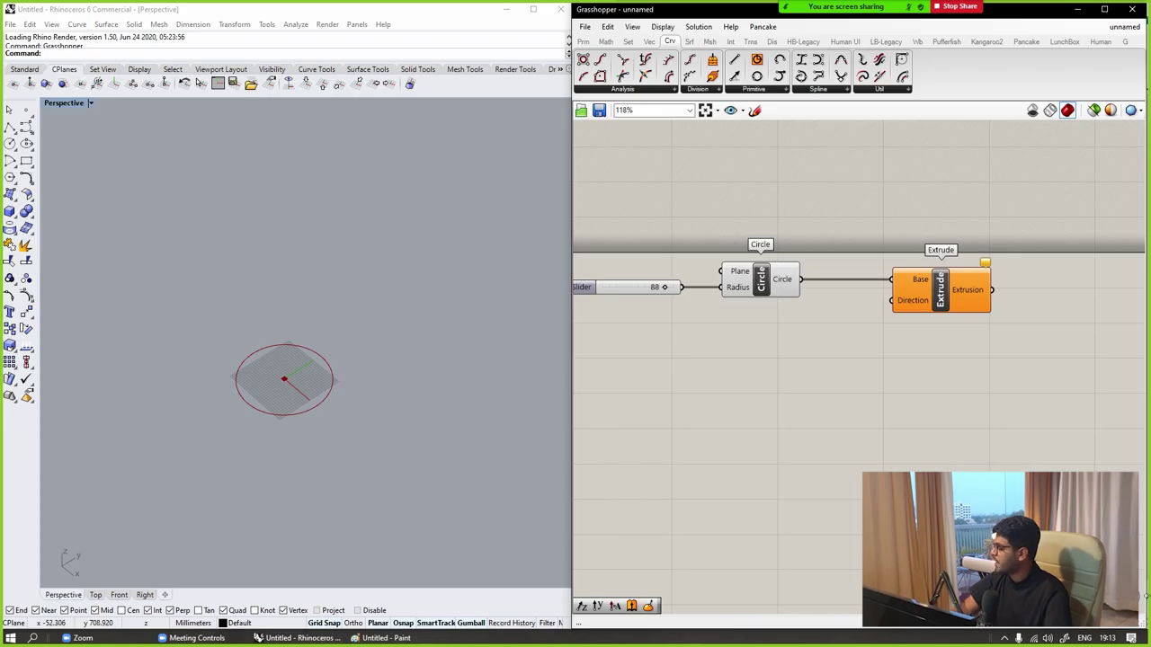
scroll(879, 360, "down", 2)
scroll(814, 358, "up", 2)
right_click_drag(814, 359, 894, 375)
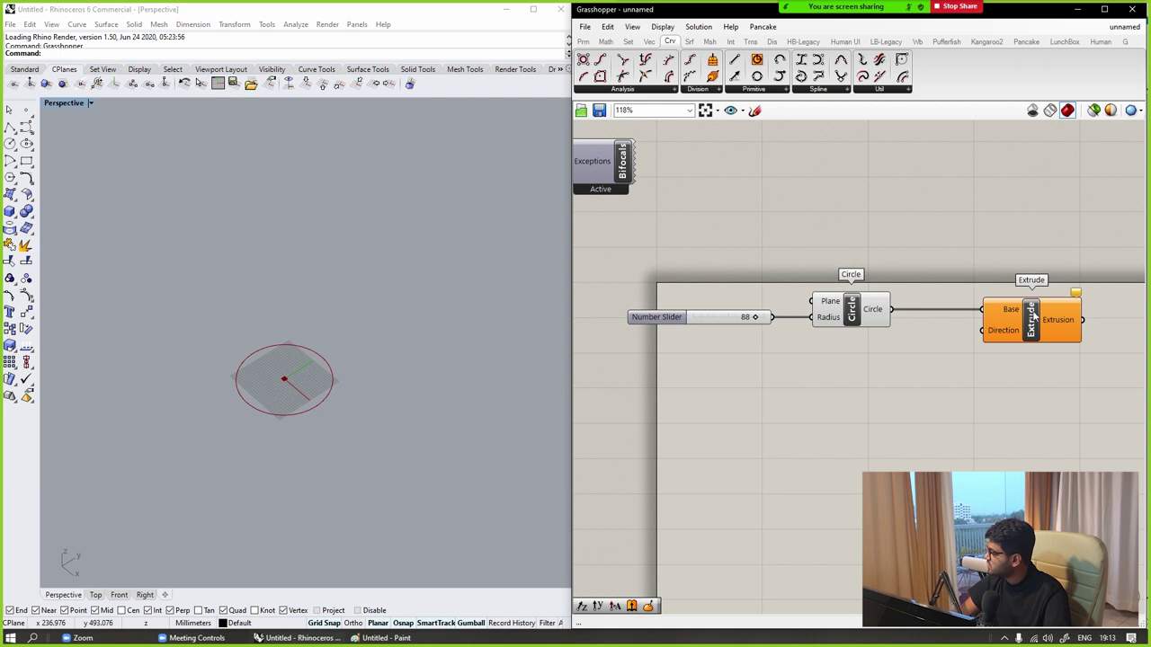
key("ctrl+z")
Add a Unit Z component below the Circle component and connect its Unit vector output to the Extrude component's Direction input.
double_click(893, 364)
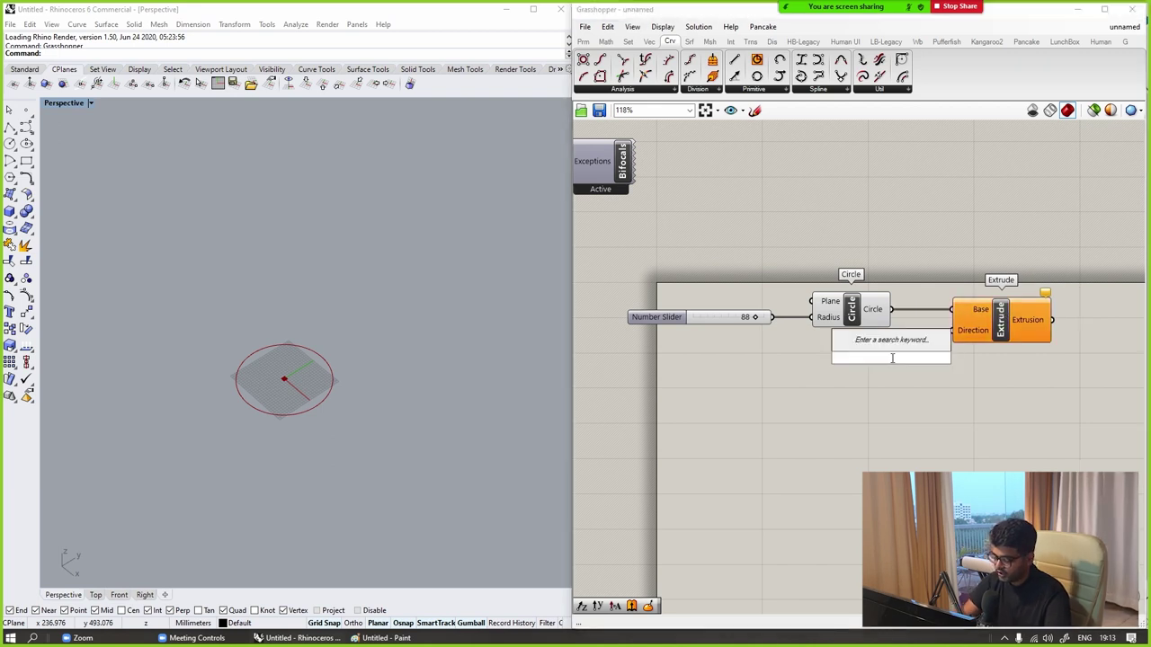
type("unit")
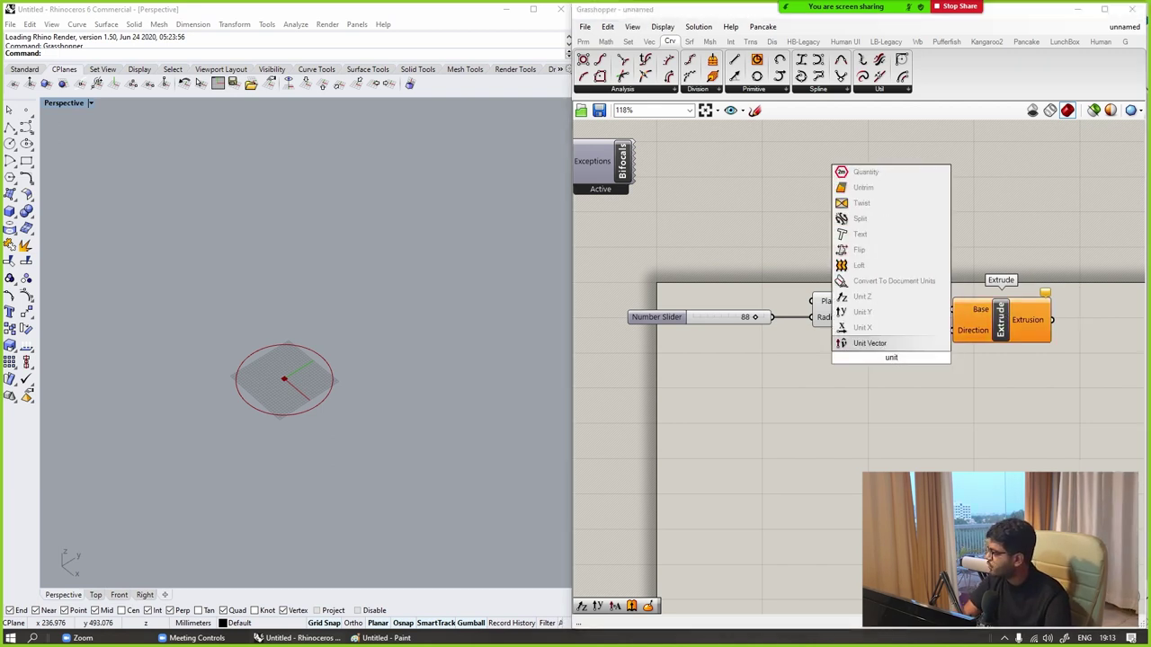
left_click(871, 299)
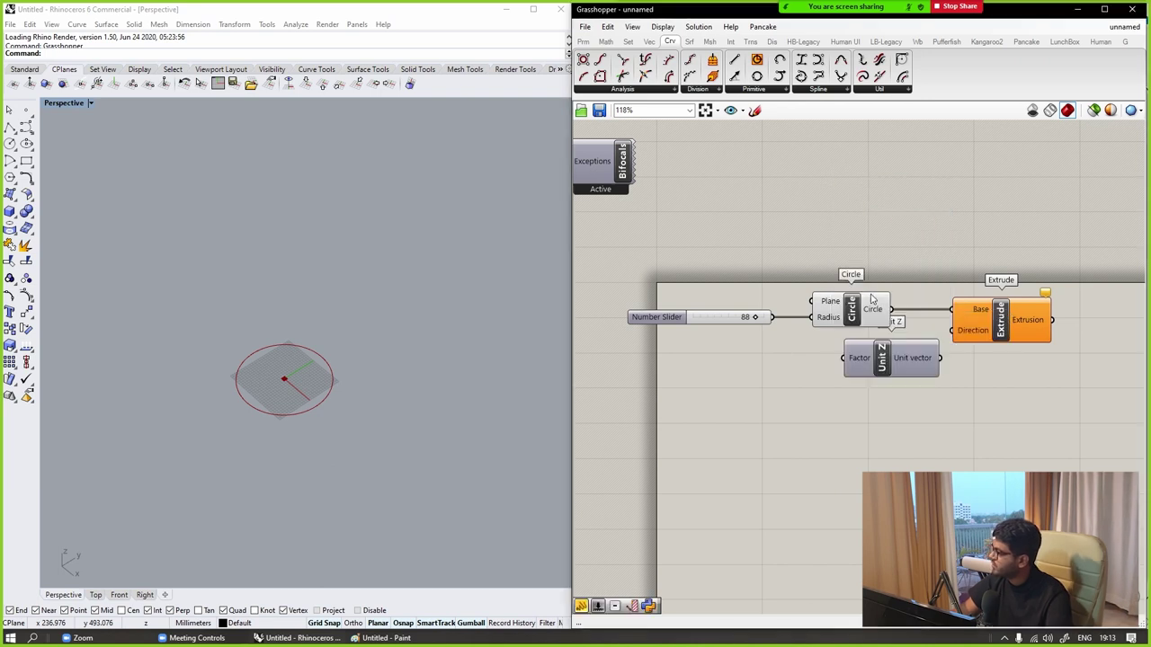
left_click_drag(906, 359, 951, 330)
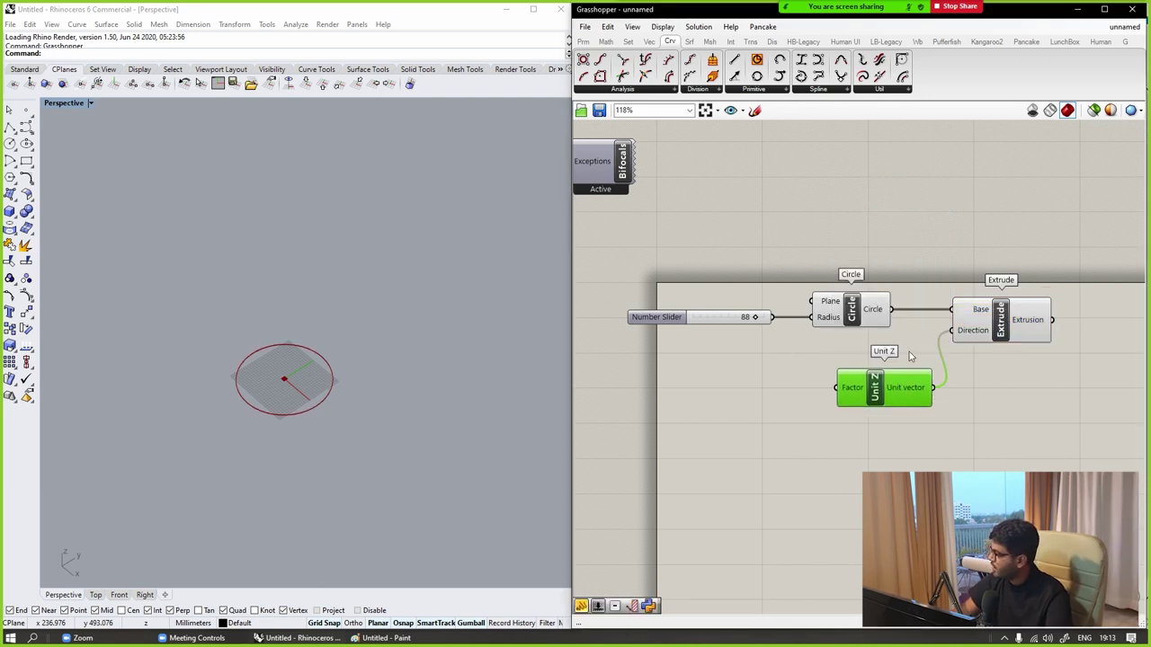
scroll(296, 412, "up", 5)
scroll(296, 410, "up", 10)
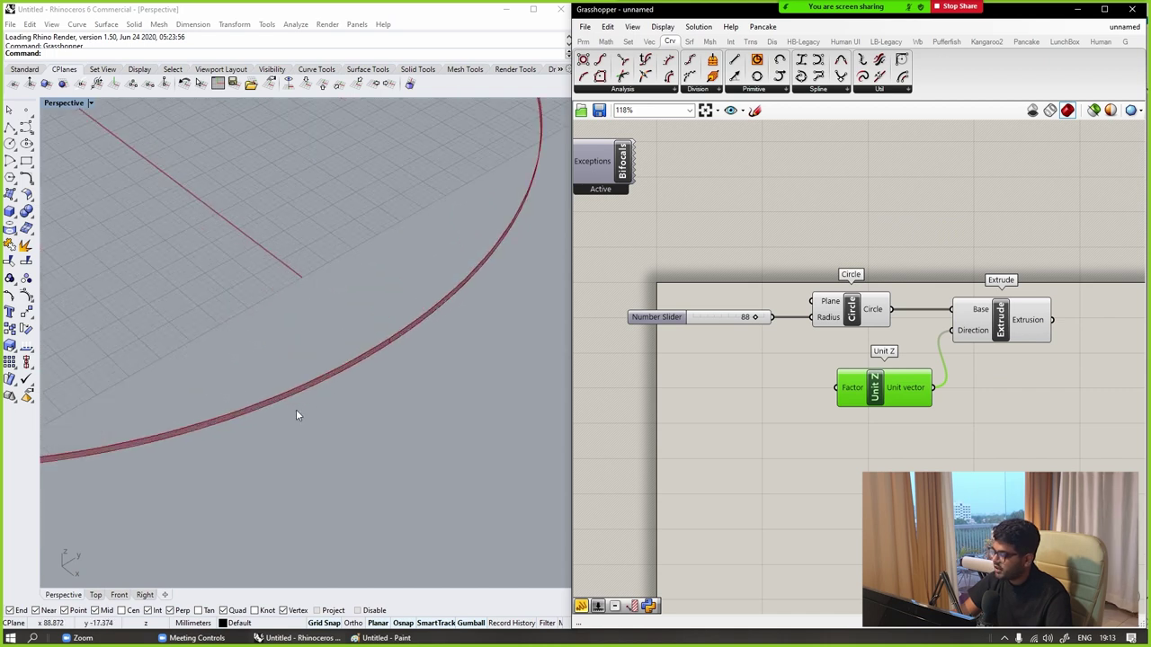
scroll(288, 412, "down", 3)
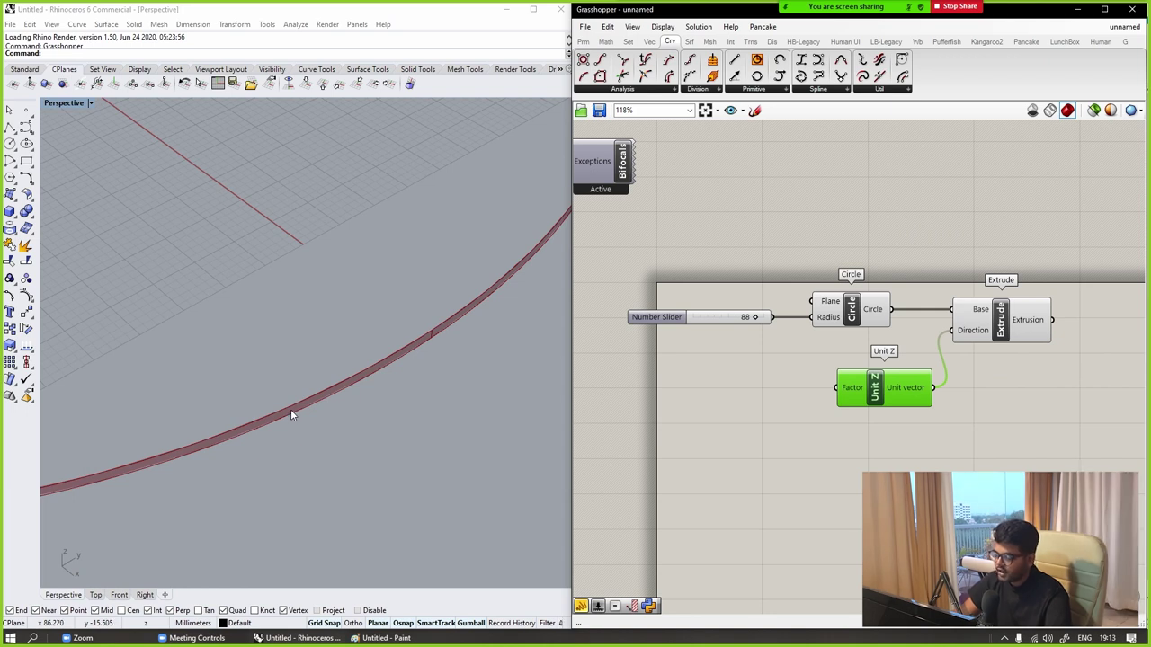
scroll(291, 412, "down", 5)
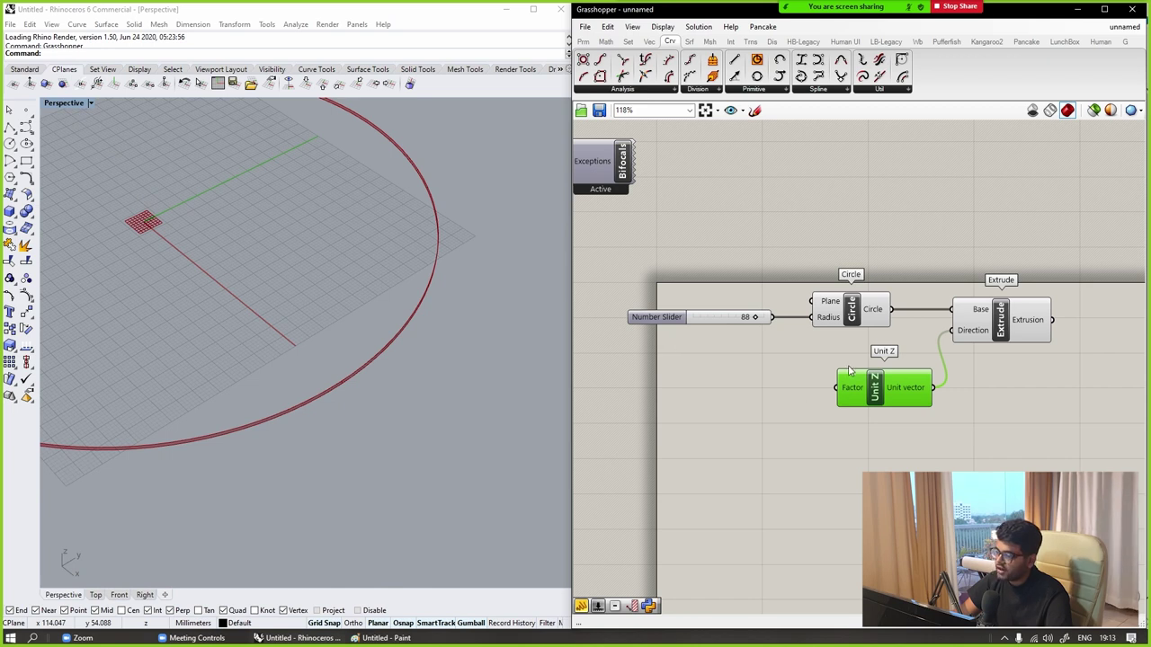
scroll(363, 384, "up", 5)
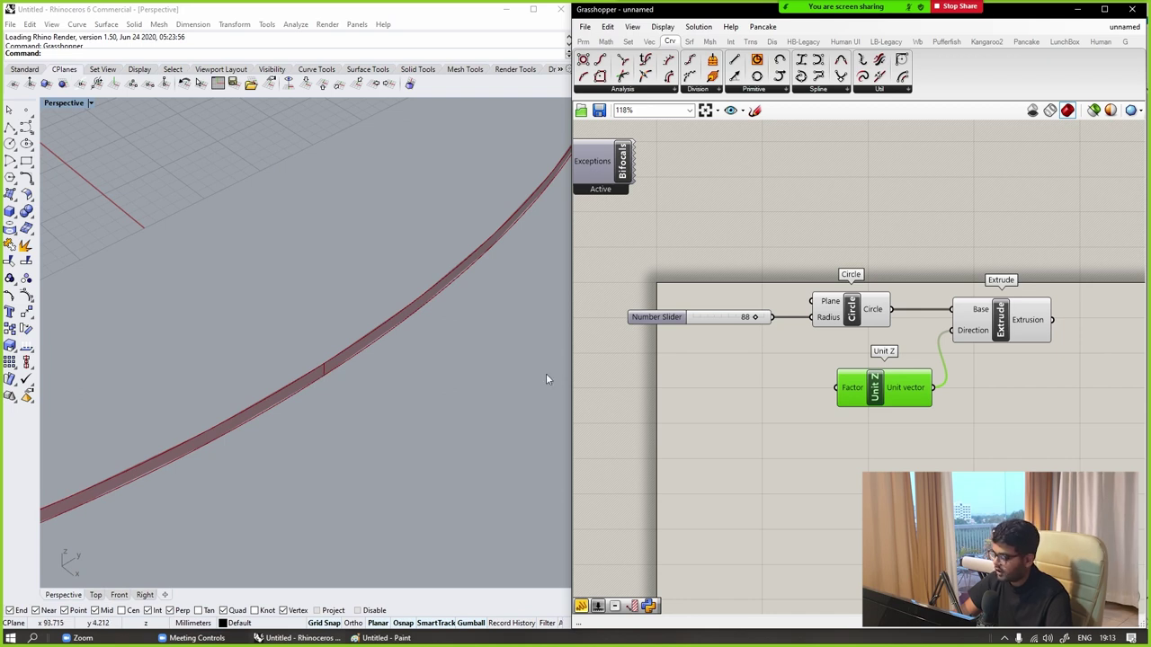
Duplicate the radius Number Slider with its value of 88 and connect the copy to the Unit Z component's Factor input.
scroll(1020, 367, "up", 2)
scroll(791, 334, "up", 2)
left_click(790, 333)
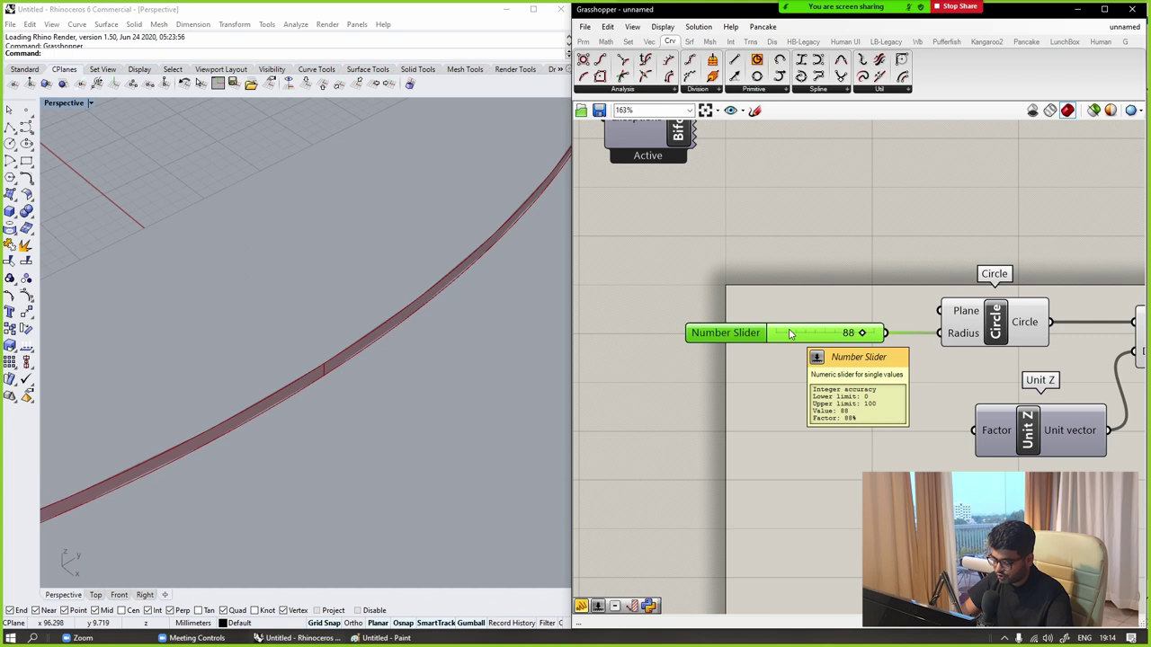
left_click_drag(790, 333, 821, 441, "alt")
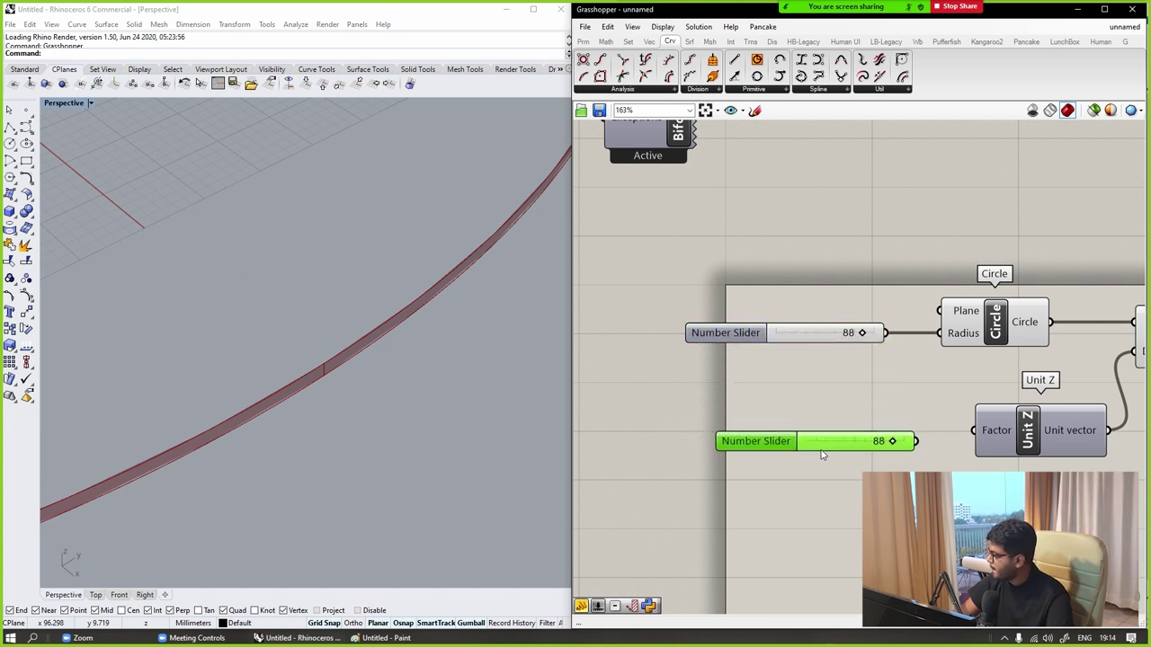
left_click_drag(915, 441, 974, 429)
left_click_drag(849, 449, 848, 438)
scroll(382, 346, "down", 5)
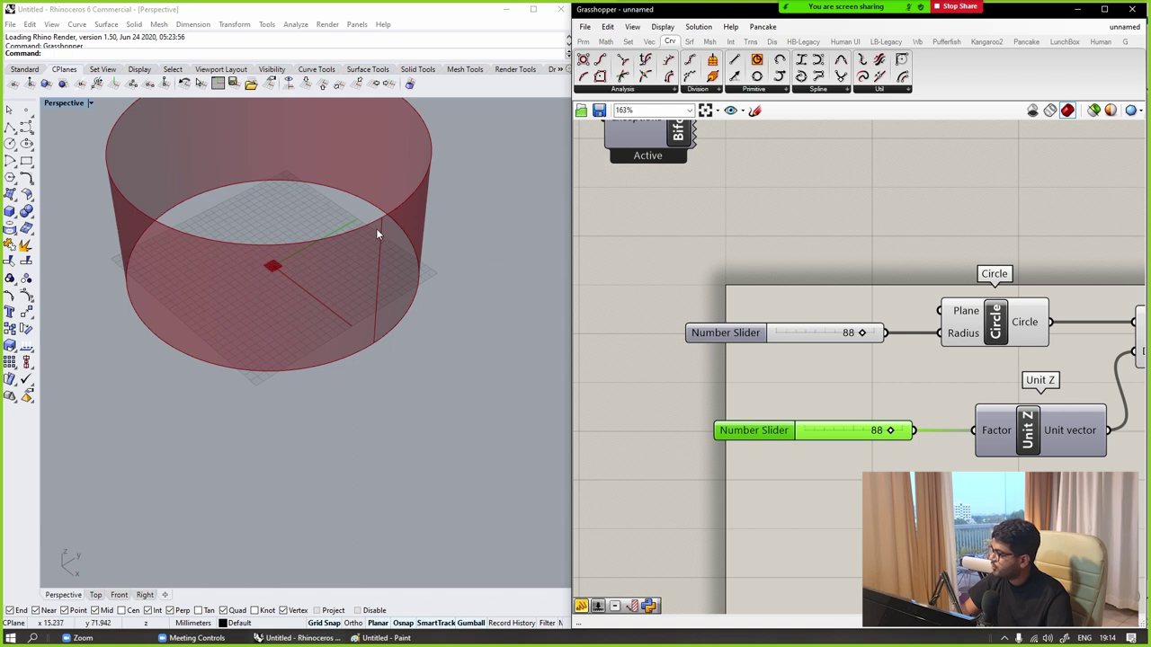
right_click_drag(375, 229, 334, 286)
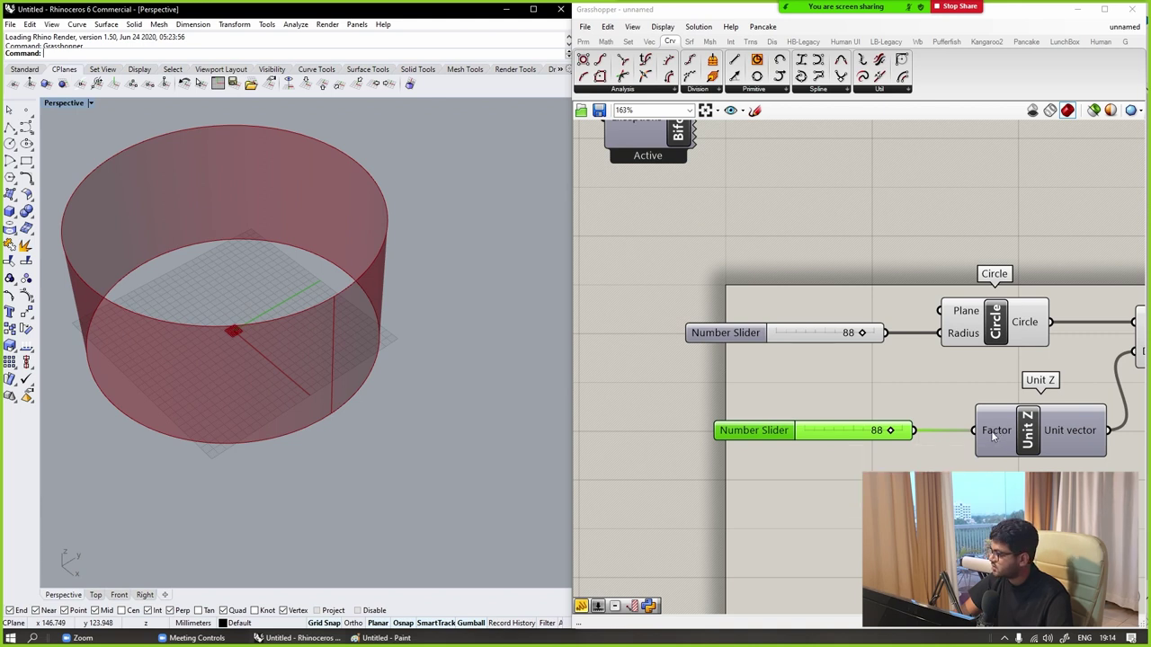
Switch to Paint and draw a large three-sided frame, open at its base, below the point notes.
key("alt+Tab")
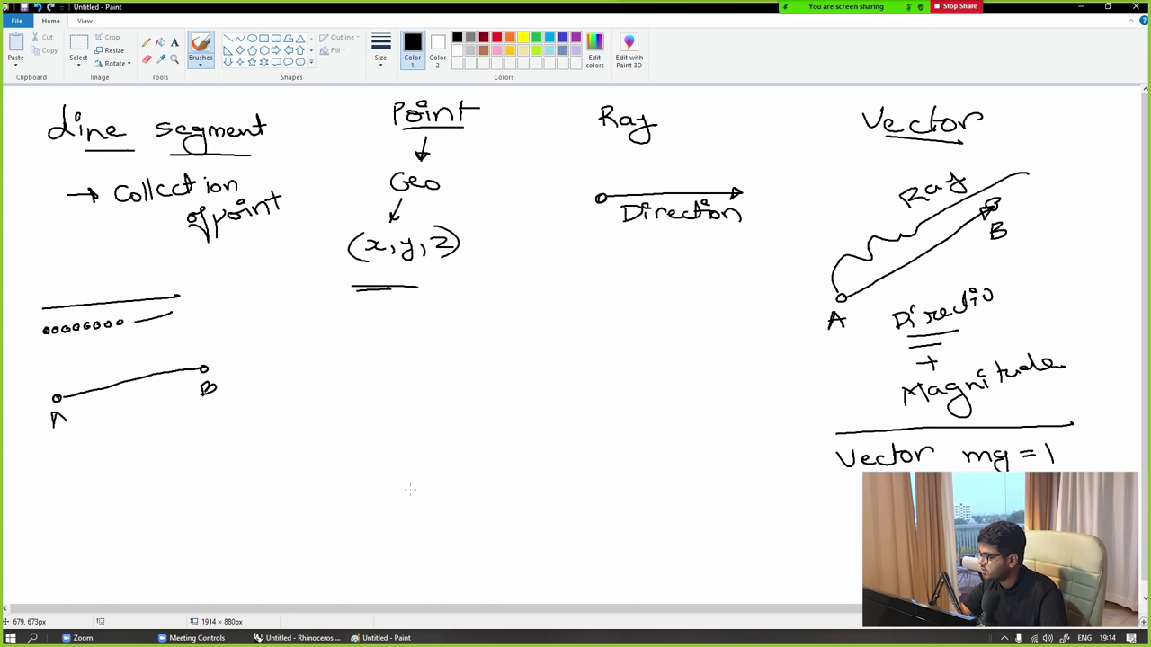
left_click(374, 336)
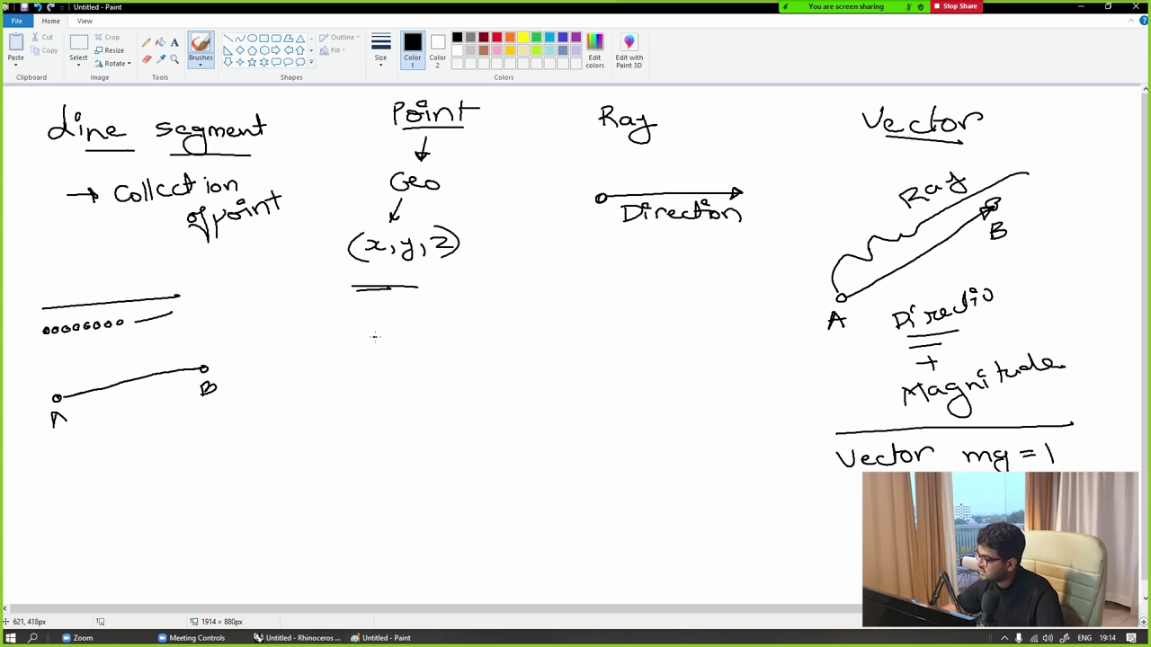
left_click_drag(267, 335, 282, 572)
mouse_move(330, 327)
left_mouse_down()
mouse_move(731, 314)
mouse_move(726, 482)
mouse_move(746, 586)
left_mouse_up()
left_click_drag(266, 333, 345, 322)
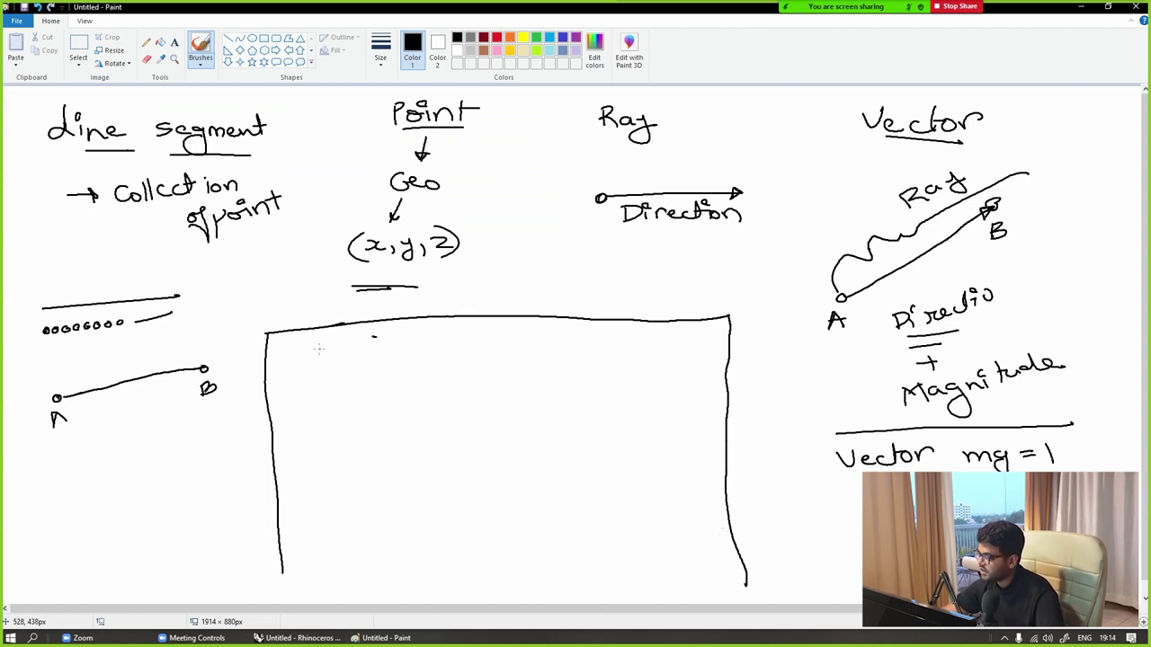
Write "Vect × mag" inside the frame and put a wavy underline beneath each of the two words.
mouse_move(304, 350)
left_mouse_down()
mouse_move(340, 364)
mouse_move(369, 366)
left_mouse_up()
left_click_drag(363, 355, 421, 361)
mouse_move(409, 350)
left_mouse_down()
mouse_move(396, 361)
mouse_move(437, 346)
mouse_move(474, 355)
mouse_move(481, 376)
left_mouse_up()
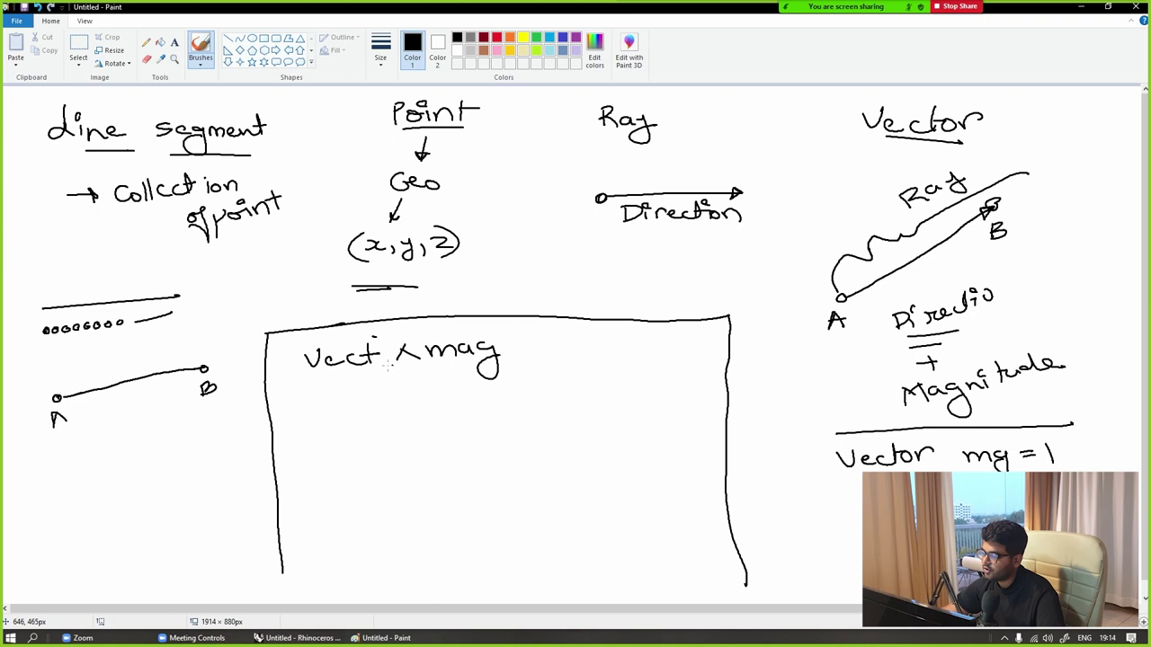
left_click_drag(314, 377, 527, 378)
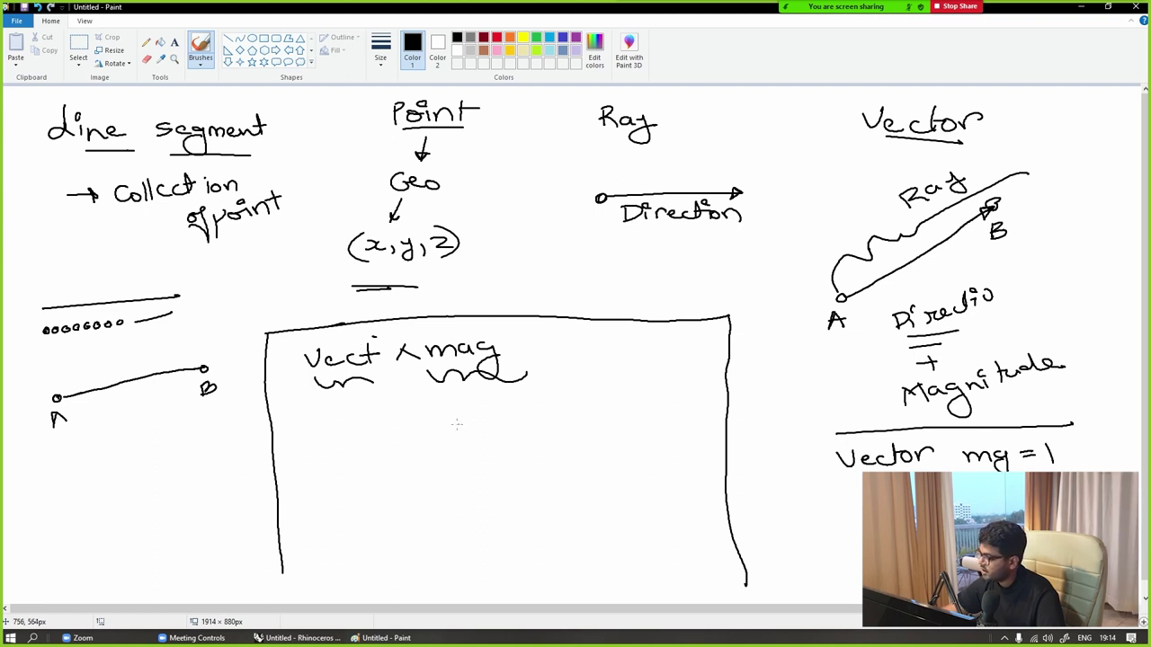
Write "(0,0,1) × 88" in the frame and its product "(0,0,88)" underneath.
mouse_move(460, 420)
left_mouse_down()
mouse_move(456, 449)
mouse_move(480, 431)
mouse_move(493, 448)
left_mouse_up()
mouse_move(513, 427)
left_mouse_down()
mouse_move(528, 447)
mouse_move(540, 442)
left_mouse_up()
mouse_move(553, 410)
left_mouse_down()
mouse_move(565, 416)
mouse_move(560, 444)
left_mouse_up()
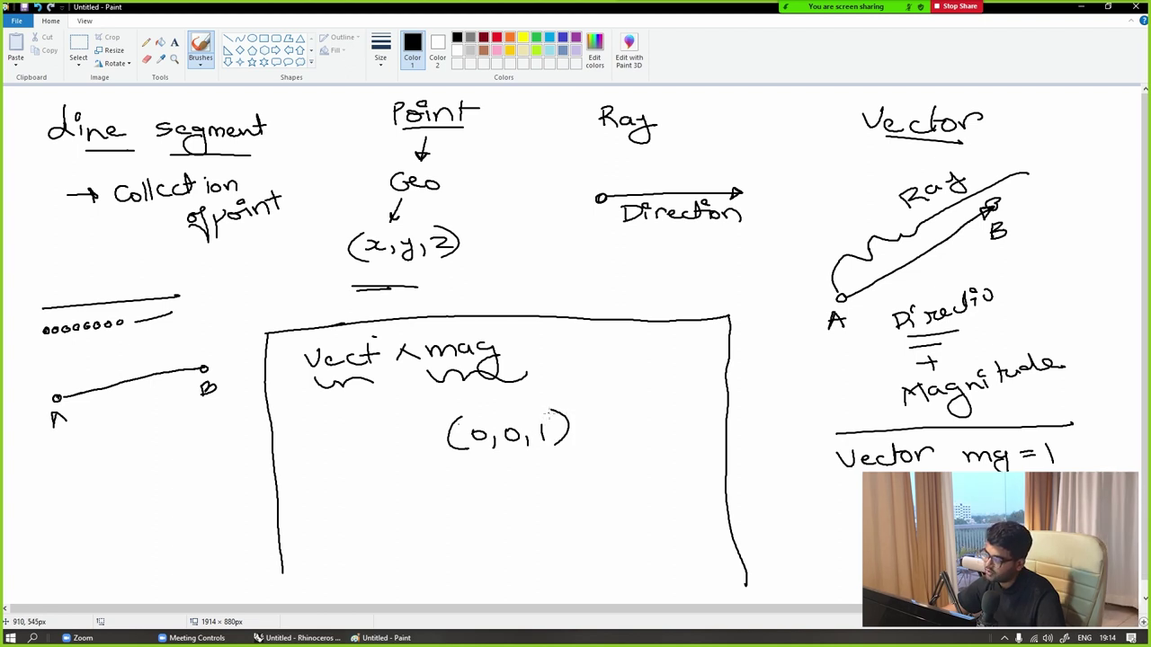
mouse_move(595, 417)
left_mouse_down()
mouse_move(582, 435)
mouse_move(610, 437)
mouse_move(626, 417)
mouse_move(646, 428)
mouse_move(642, 442)
left_mouse_up()
left_click_drag(477, 476, 466, 513)
mouse_move(500, 487)
left_mouse_down()
mouse_move(491, 498)
mouse_move(500, 487)
left_mouse_up()
left_click_drag(513, 495, 511, 509)
mouse_move(536, 487)
left_mouse_down()
mouse_move(583, 498)
mouse_move(593, 474)
mouse_move(603, 499)
left_mouse_up()
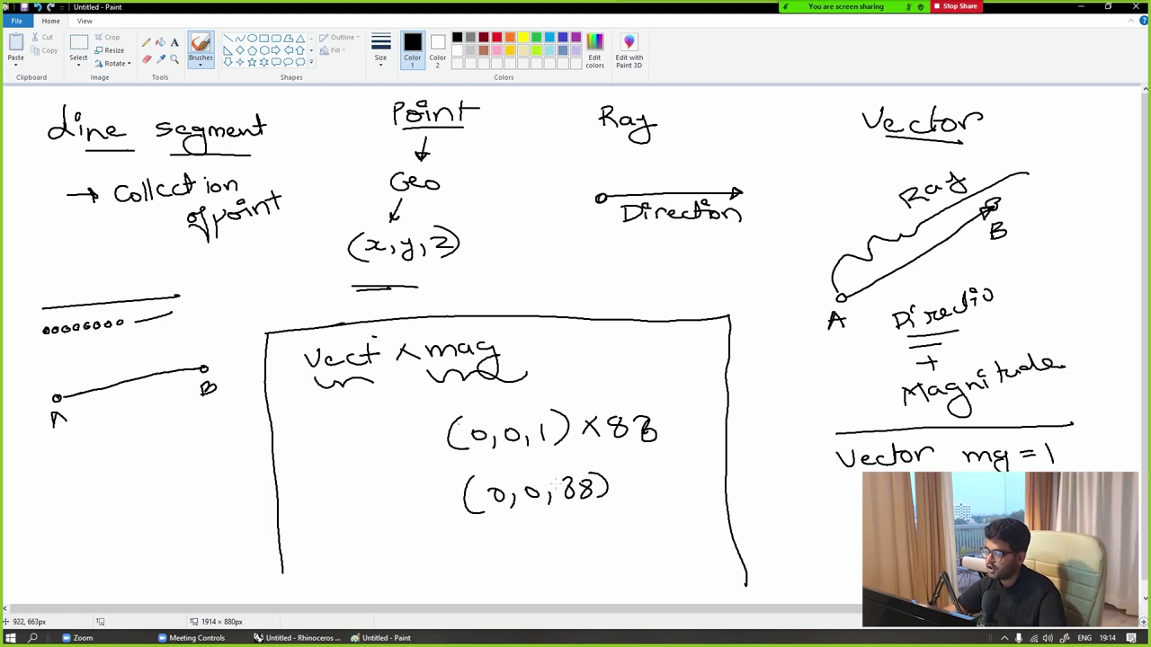
Switch back to Grasshopper, add a Cap Holes component and connect the Extrude component's Extrusion output to its Brep input.
key("alt+Tab")
right_click_drag(845, 351, 758, 367)
scroll(899, 359, "up", 2)
double_click(955, 347)
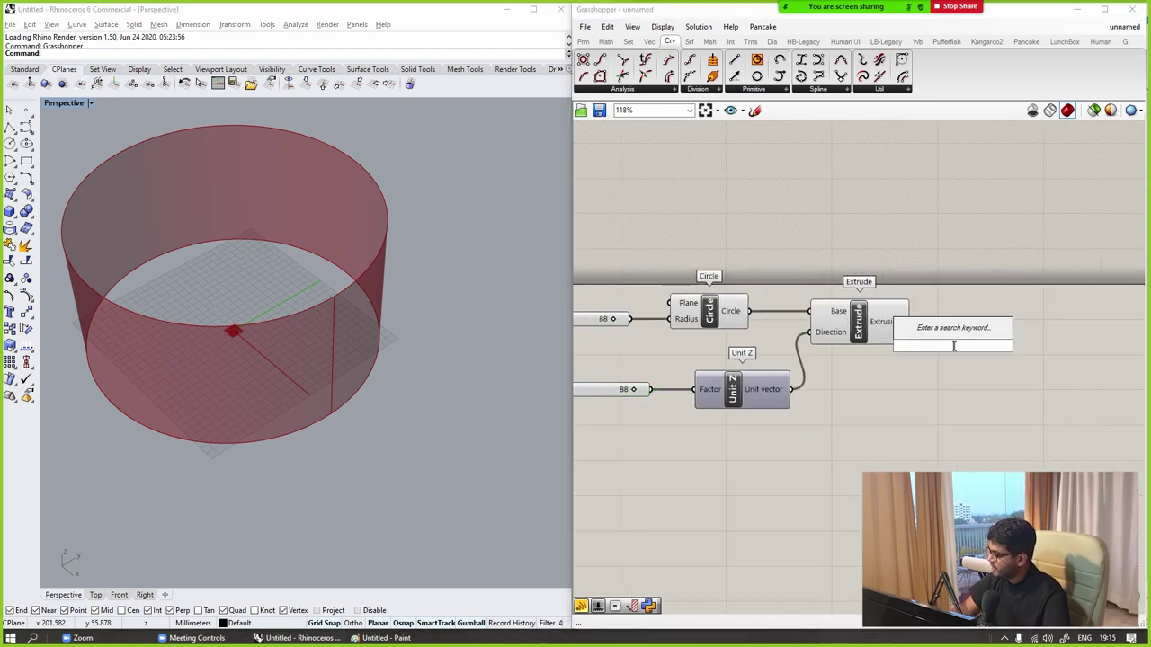
type("cap")
key("Return")
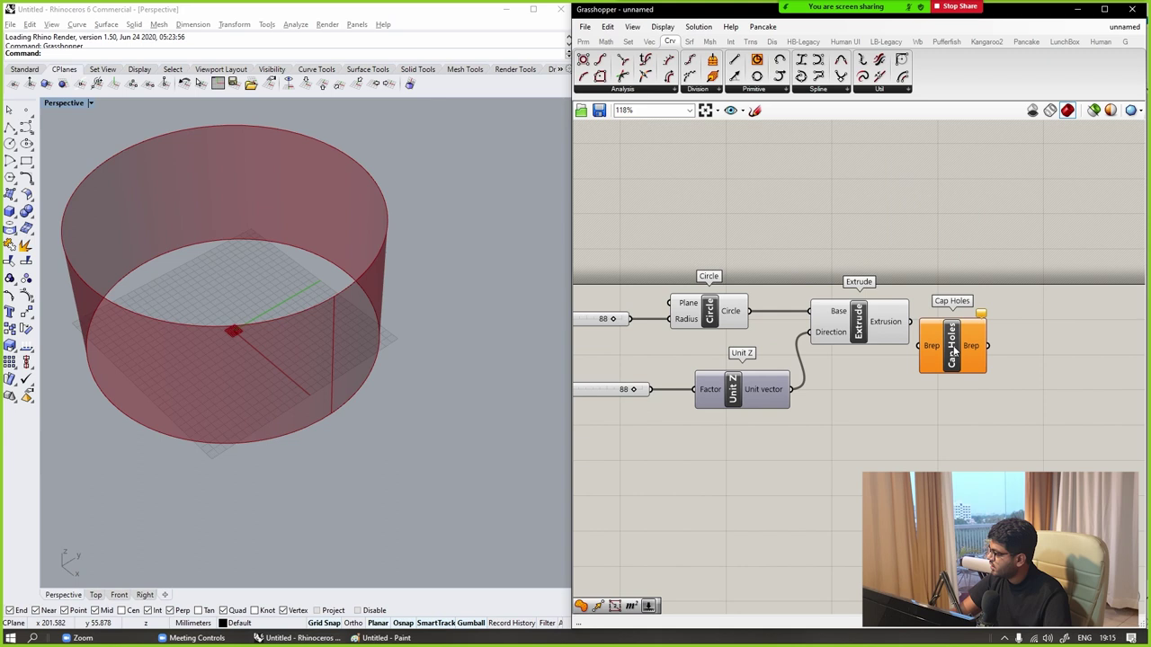
scroll(954, 351, "up", 2)
left_click_drag(915, 316, 939, 353)
left_click_drag(940, 355, 970, 322)
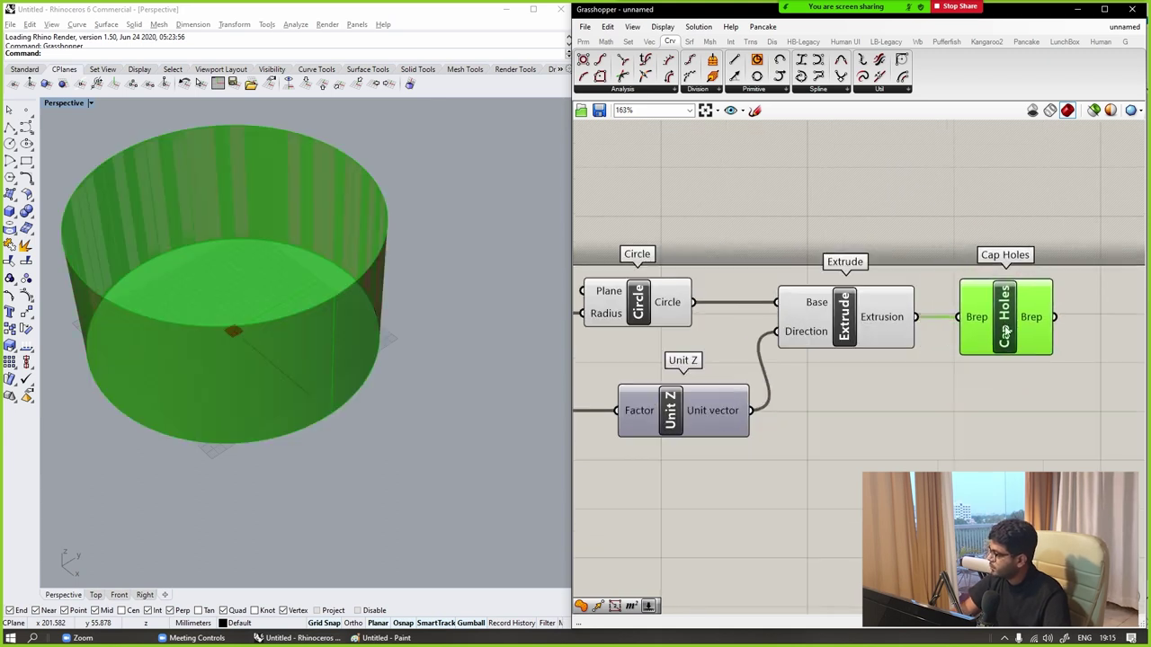
left_click(991, 388)
scroll(928, 316, "down", 3)
scroll(355, 345, "down", 4)
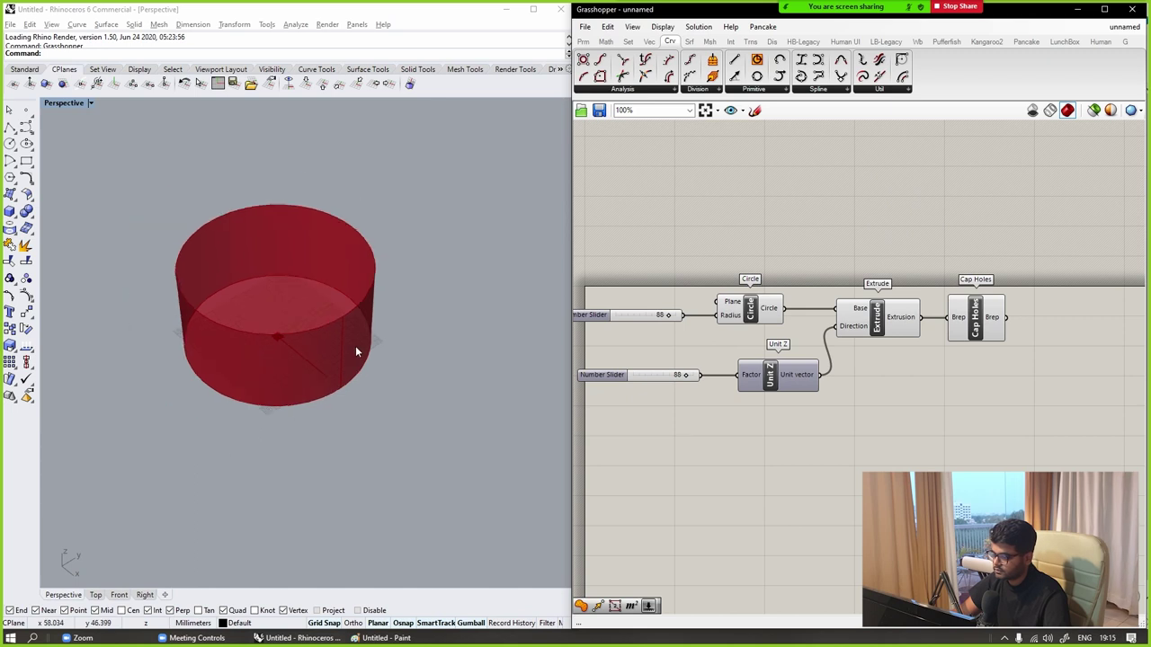
left_click(343, 348)
scroll(340, 341, "down", 3)
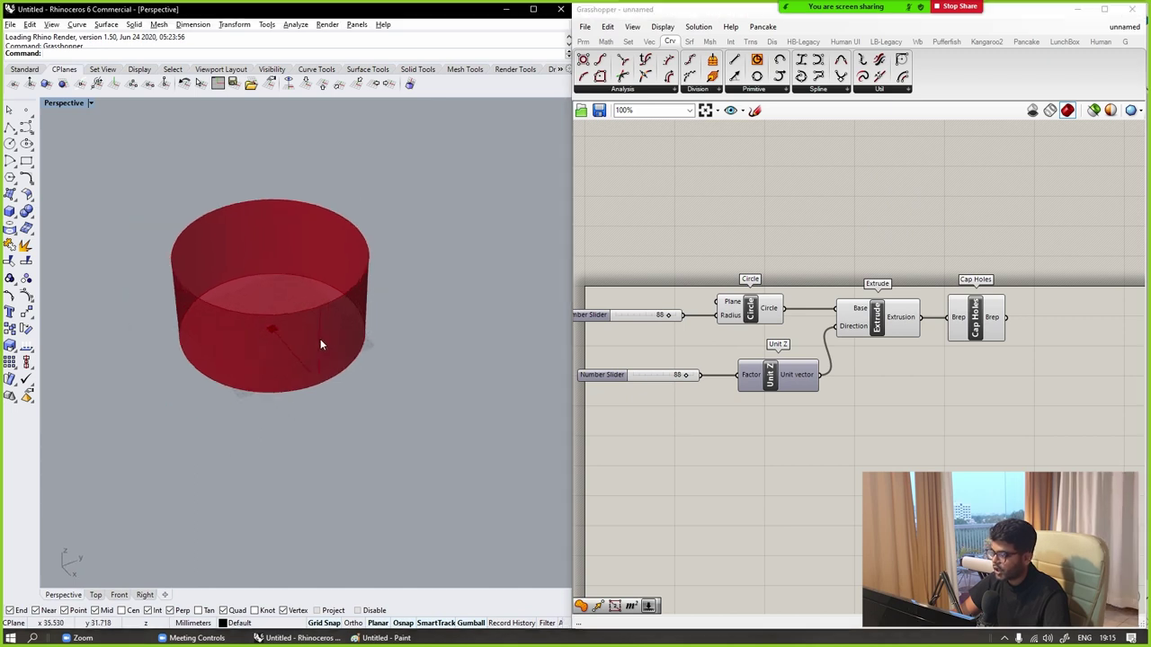
scroll(306, 406, "up", 2)
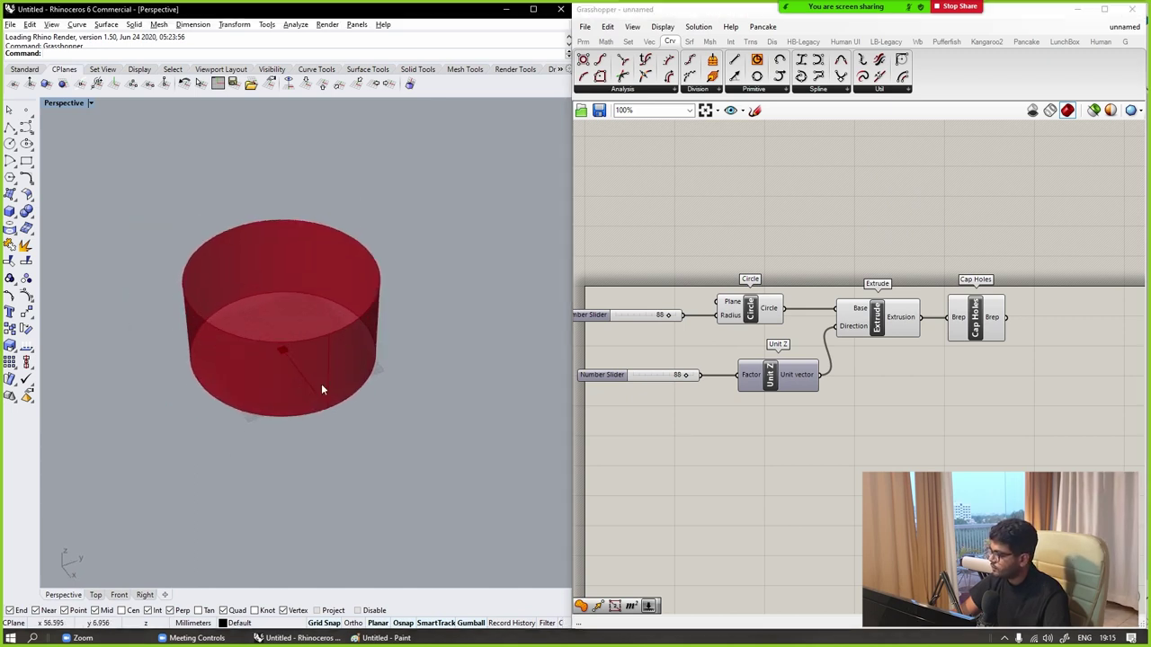
Add a Move component after the Cap Holes component and inspect its Motion and Geometry inputs.
scroll(1045, 273, "down", 2)
scroll(1045, 272, "down", 1)
right_click_drag(1001, 264, 895, 293)
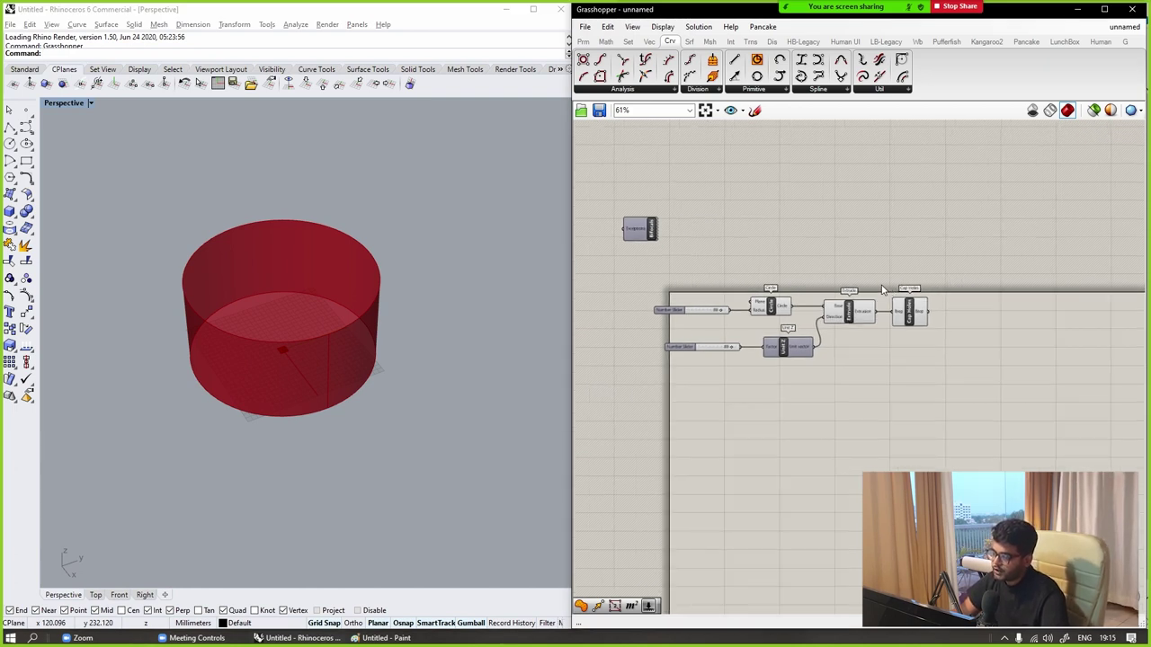
right_click_drag(970, 330, 780, 289)
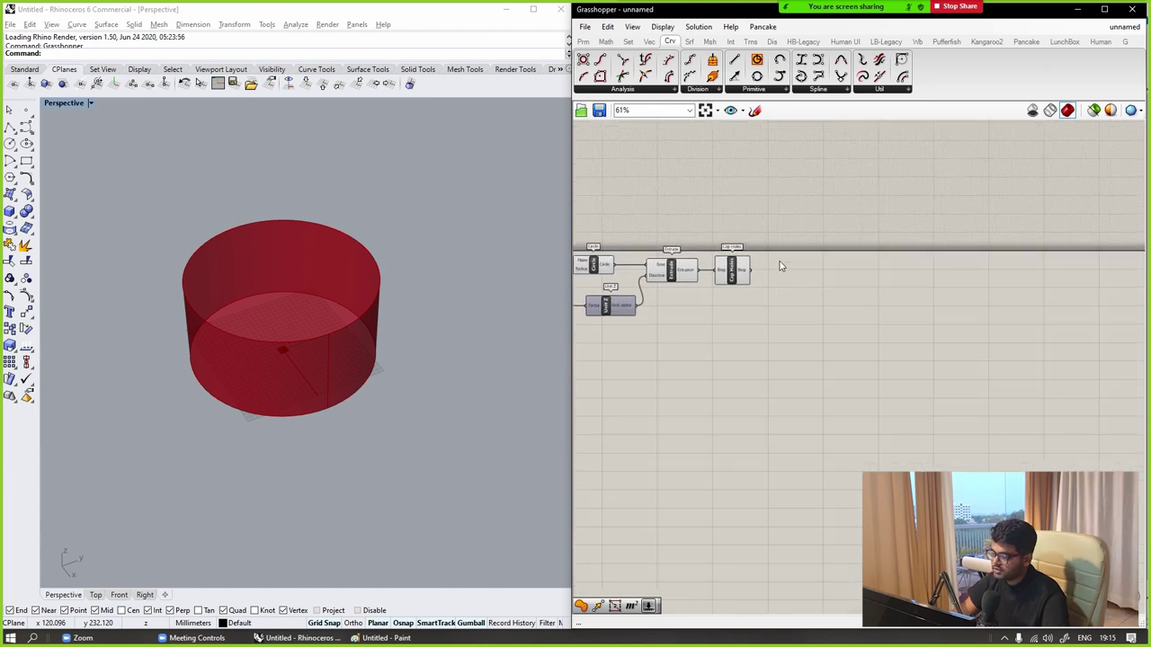
scroll(781, 266, "up", 1)
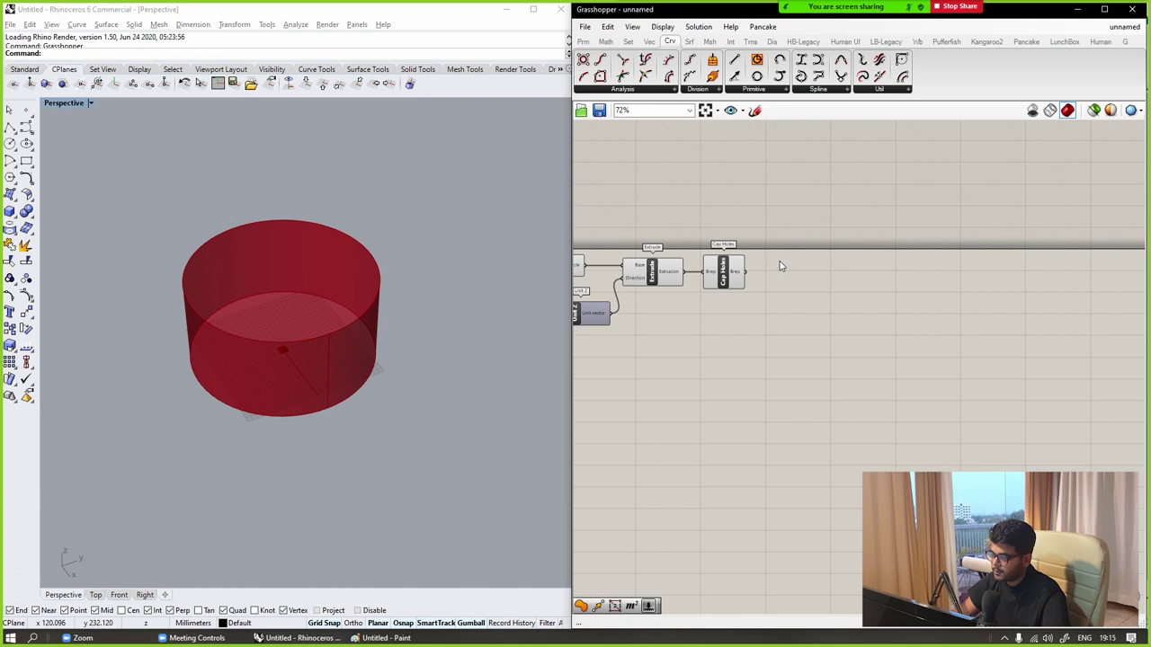
scroll(780, 266, "up", 1)
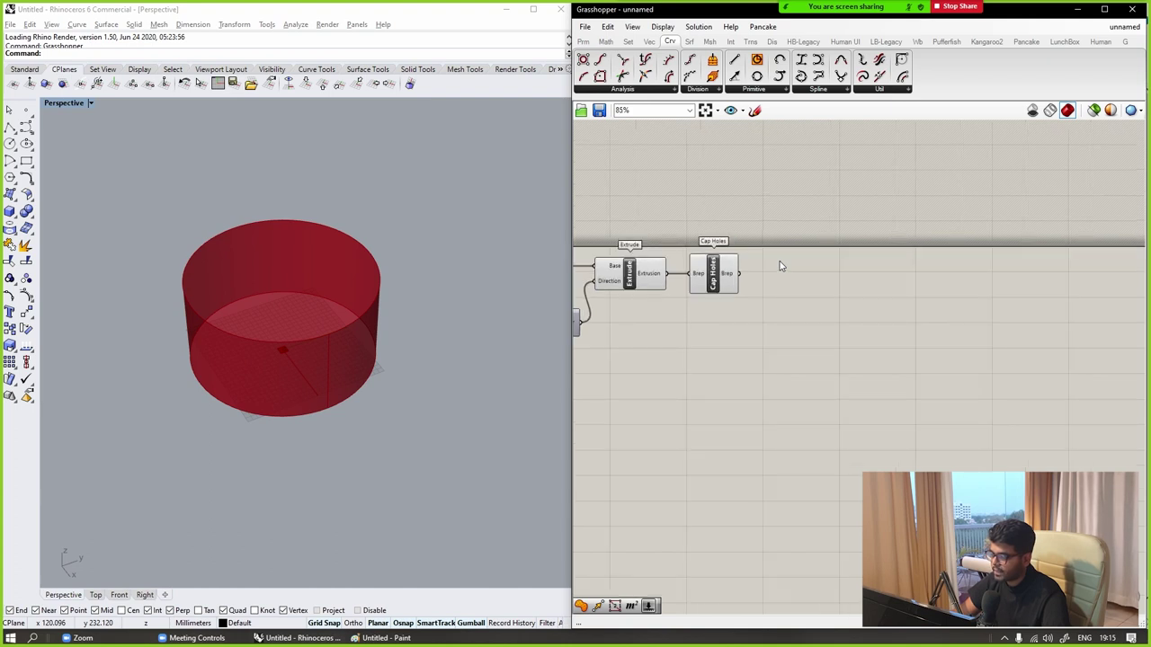
double_click(868, 282)
type("move")
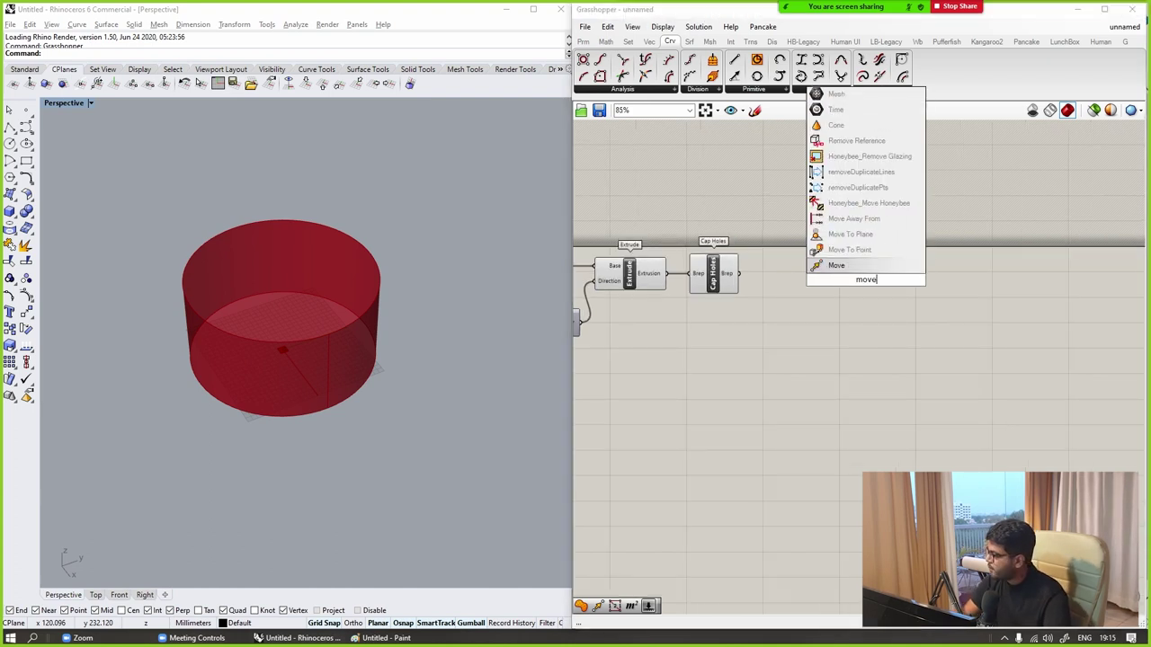
left_click(872, 268)
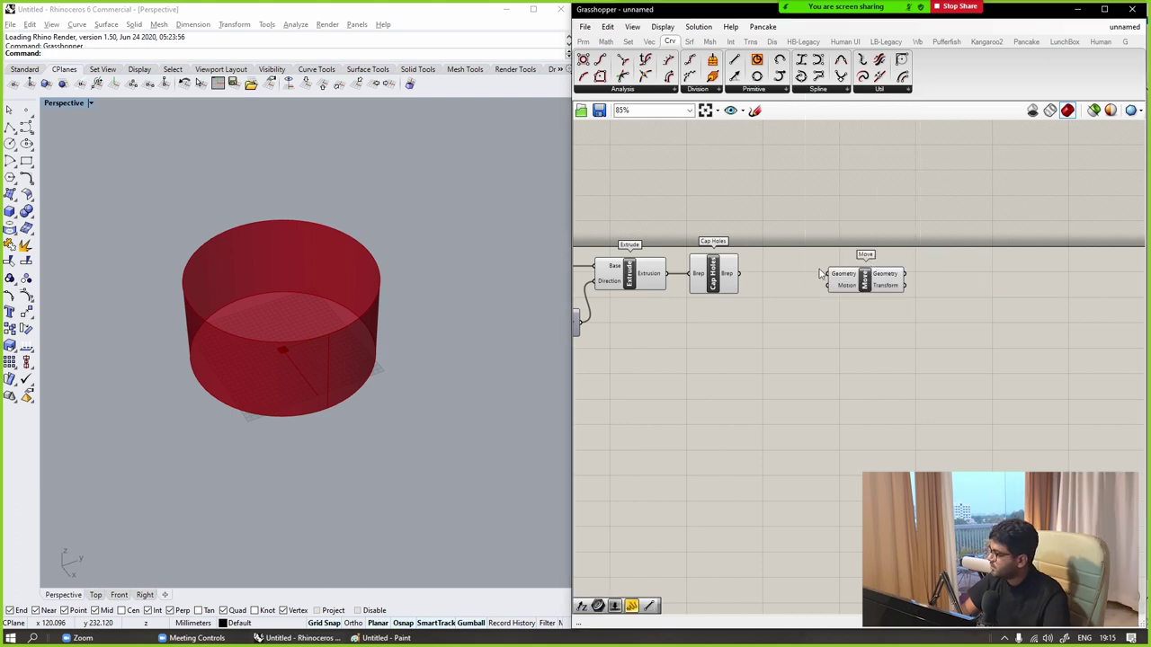
scroll(928, 277, "up", 4)
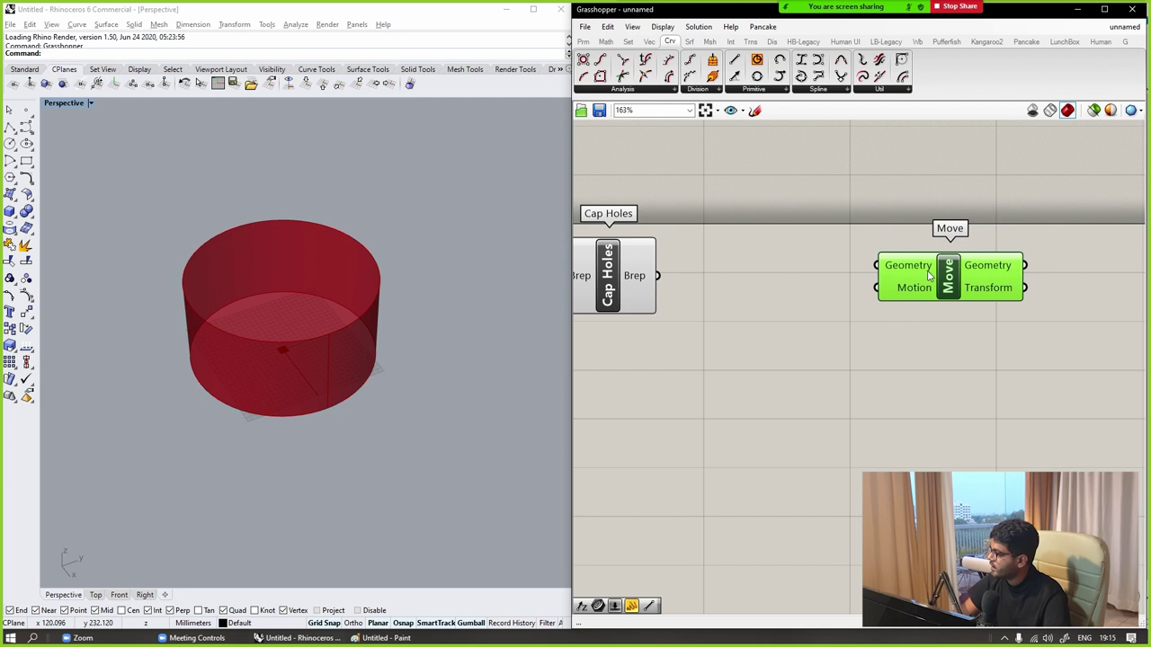
scroll(926, 275, "down", 4)
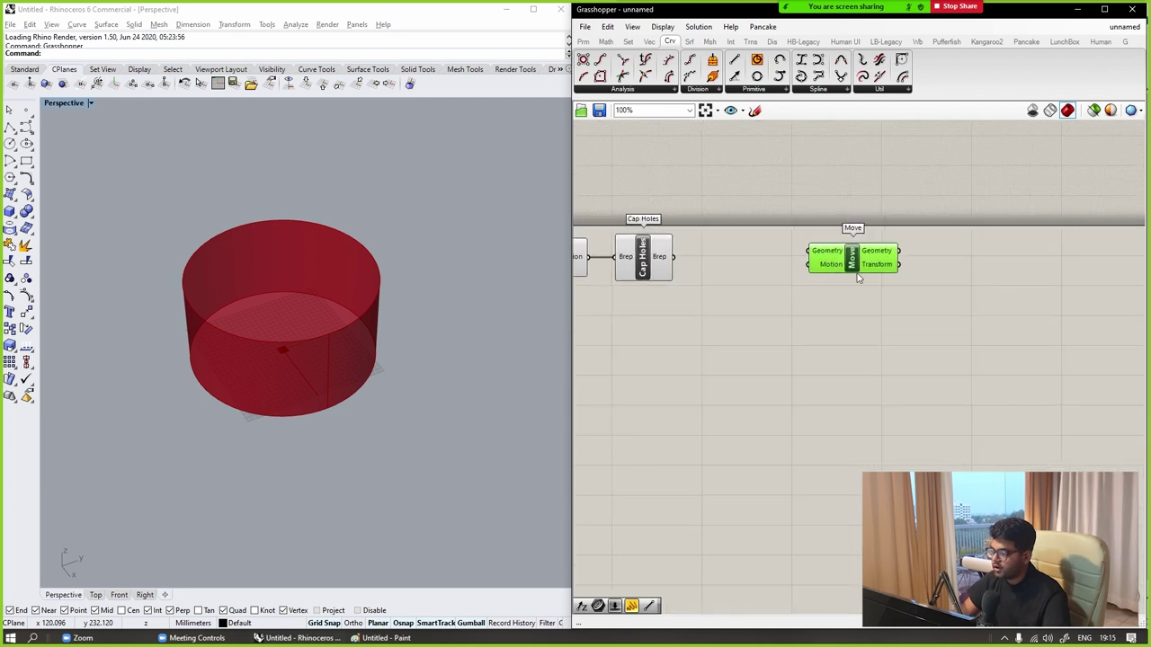
scroll(868, 273, "up", 4)
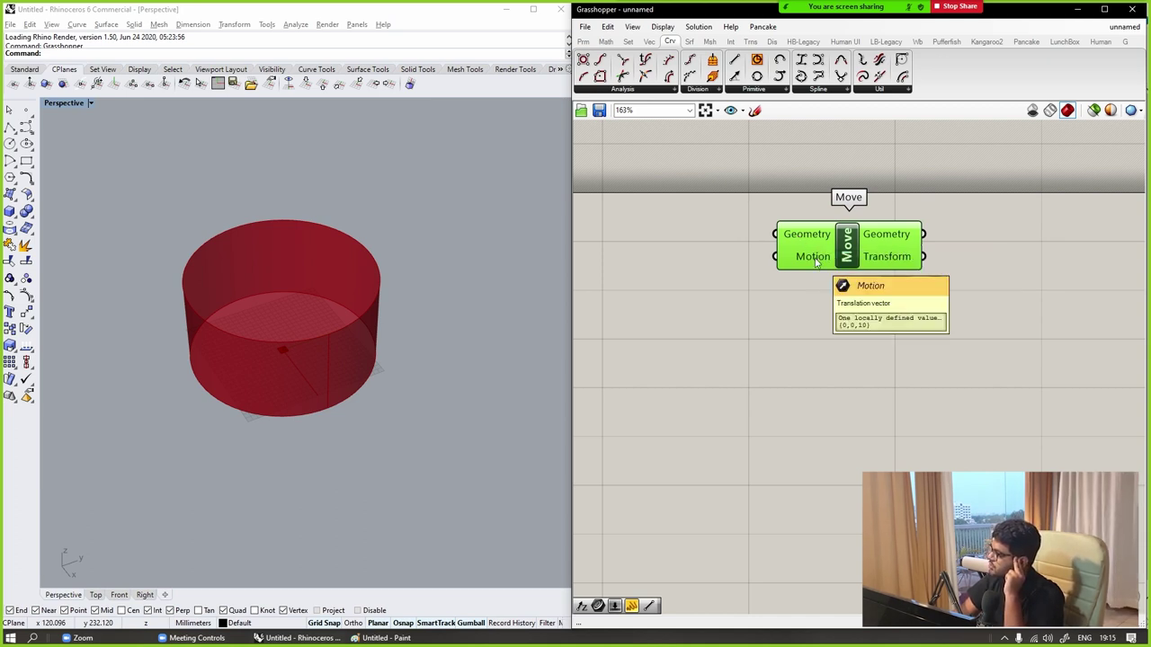
scroll(818, 252, "down", 1)
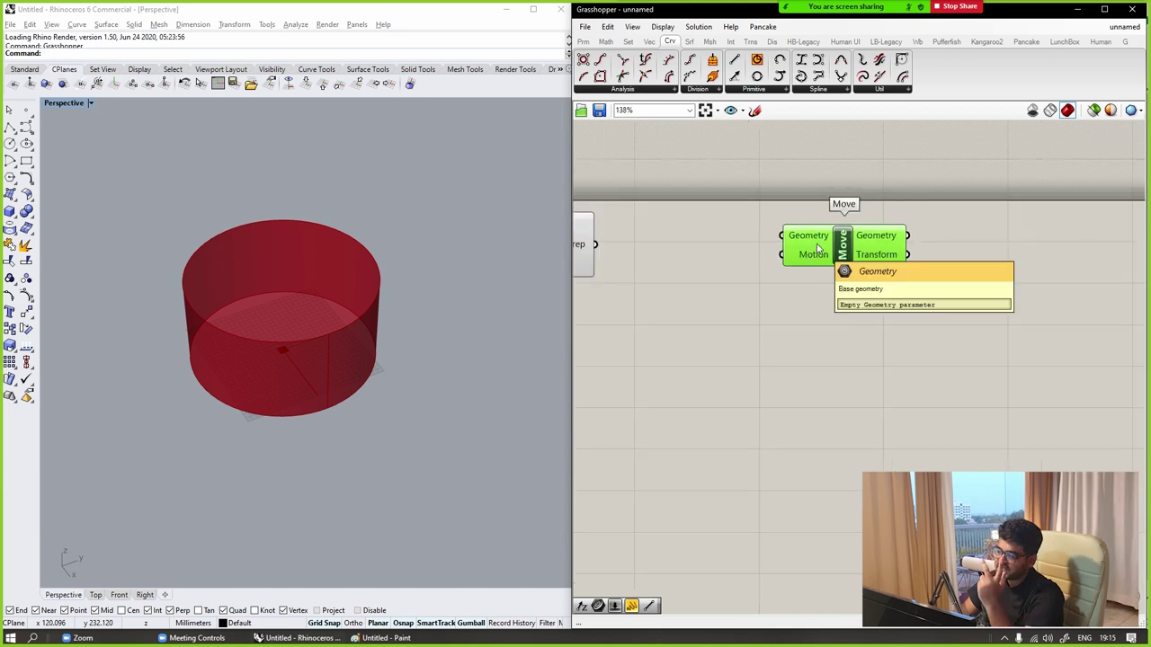
Connect the Cap Holes component's Brep output to the Move component's Geometry input and place Move farther from Cap Holes.
scroll(818, 249, "down", 1)
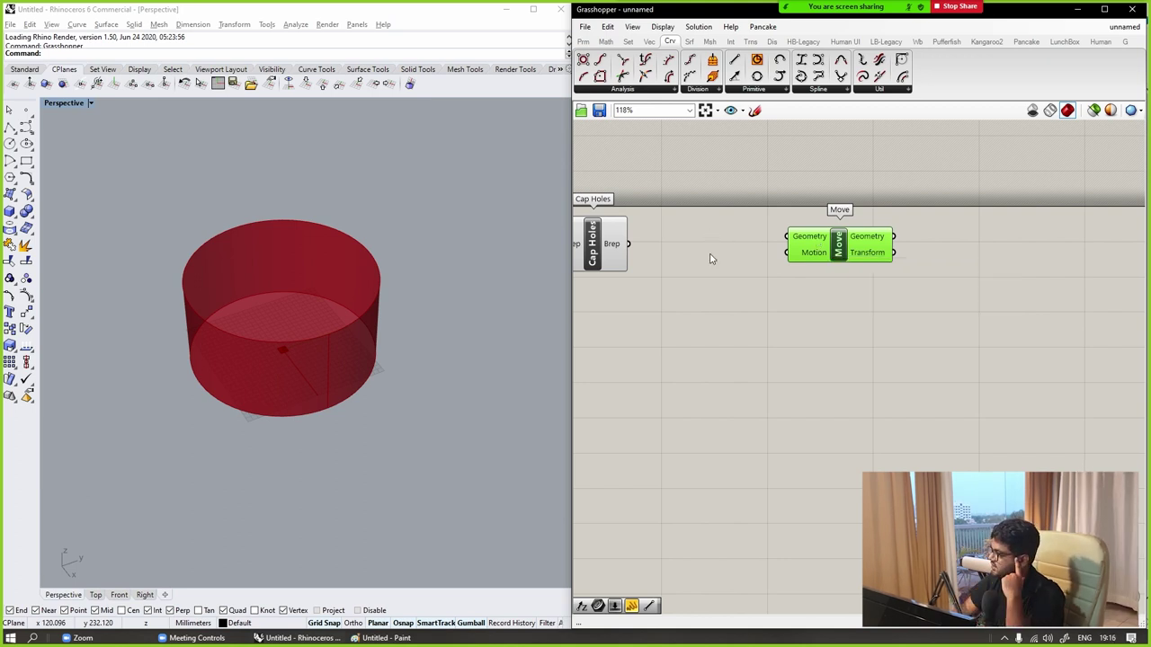
left_click(605, 255)
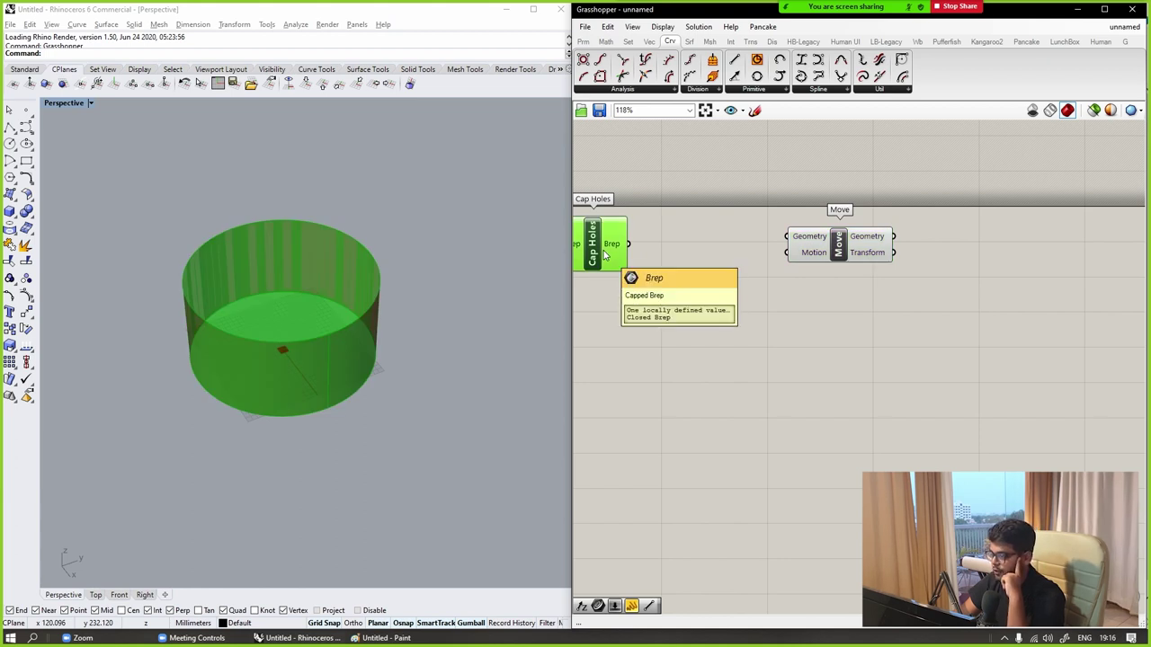
left_click_drag(627, 244, 920, 259)
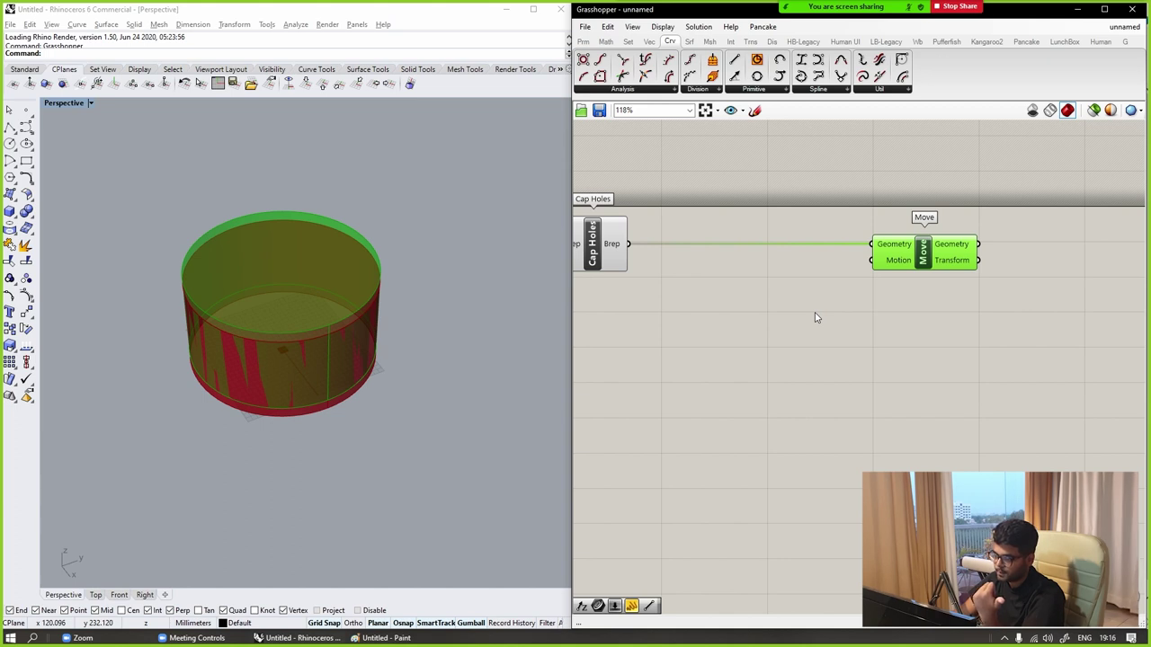
Add a Unit X component below the Cap Holes–Move wire and connect its Unit vector output to Move's Motion input.
double_click(787, 323)
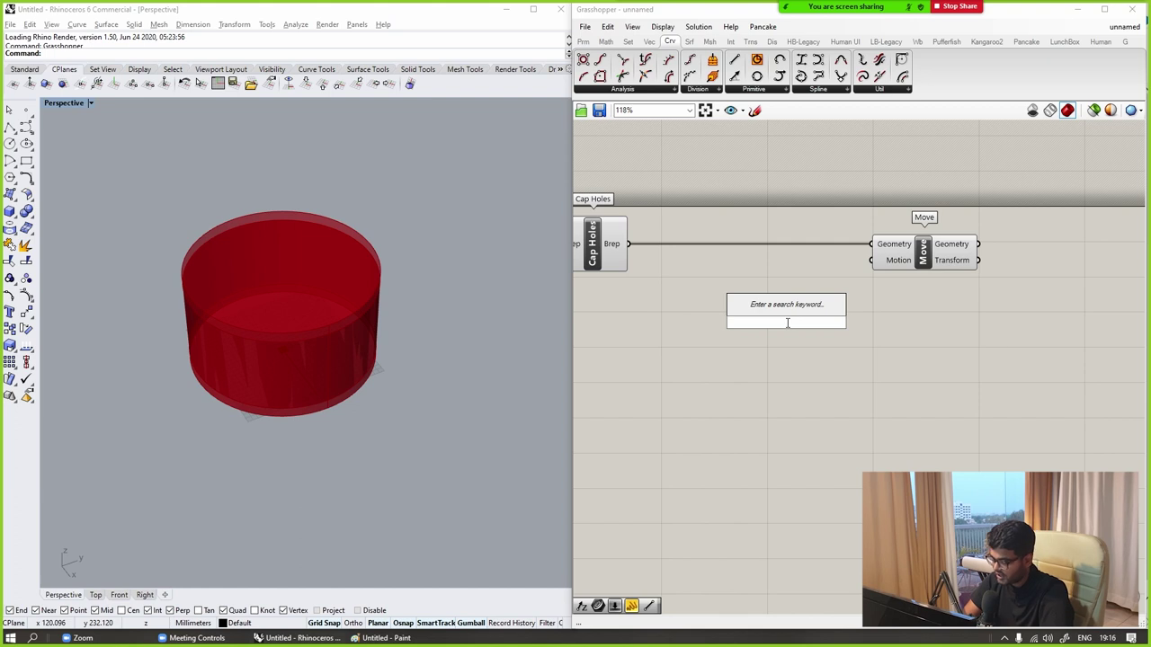
type("x")
key("Up")
key("Up")
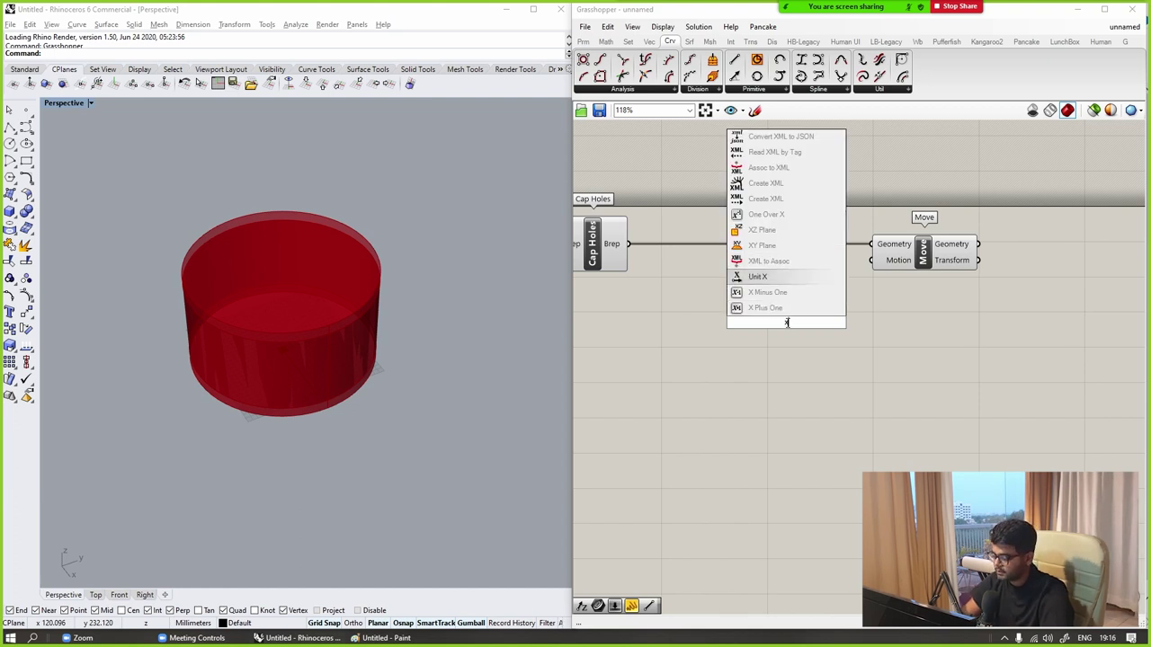
key("Return")
left_click_drag(836, 322, 870, 259)
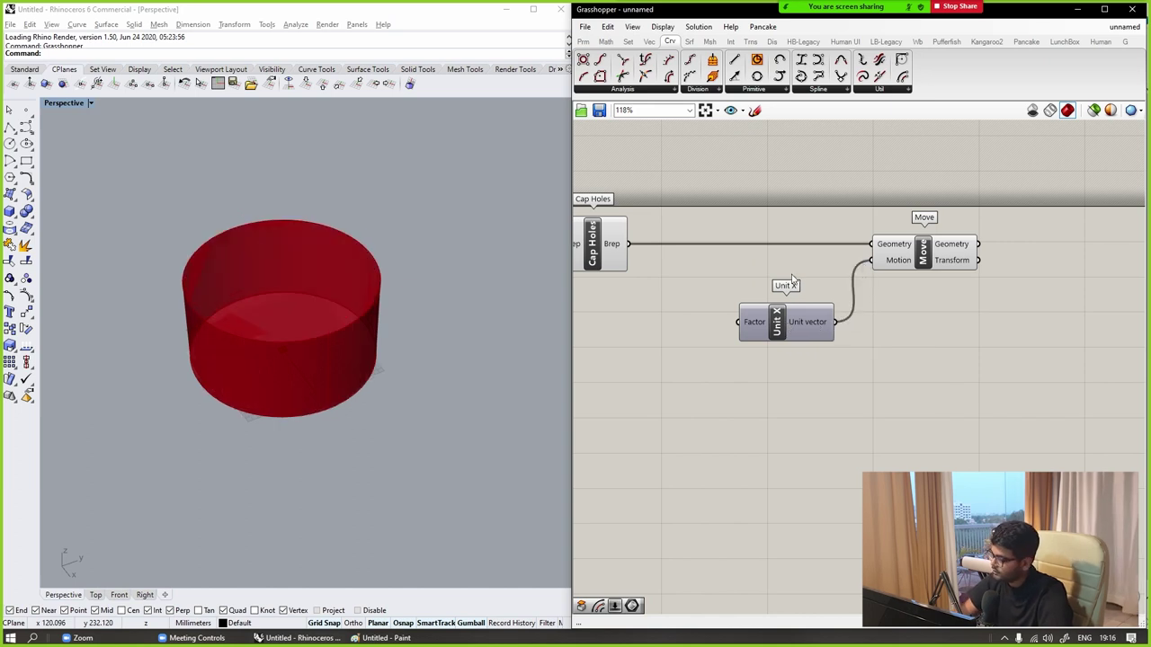
Duplicate the Unit Z number slider, place the copy beside Unit X and connect it to Unit X's Factor input.
right_click_drag(810, 265, 904, 270)
scroll(666, 255, "down", 2)
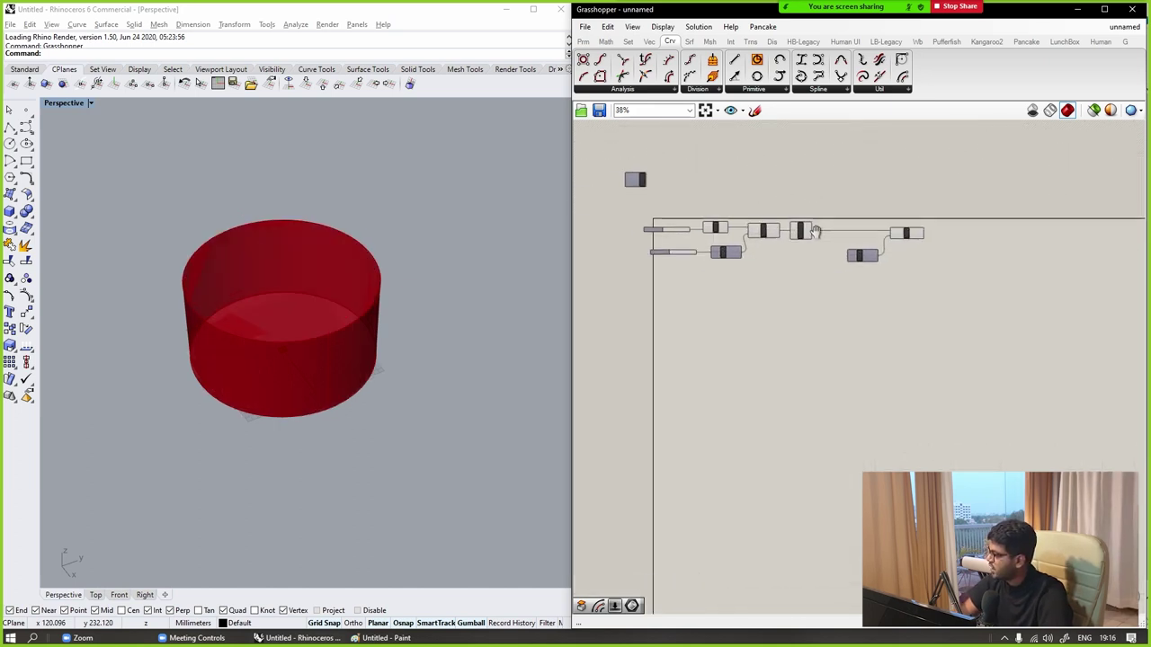
left_click(674, 255)
left_click_drag(677, 254, 969, 272)
scroll(1063, 284, "up", 3)
right_click_drag(1063, 285, 901, 315)
left_click_drag(838, 289, 936, 276)
left_click_drag(800, 301, 791, 288)
Set the circle's radius slider to 29 and the Unit Z extrusion height slider to 36.
scroll(791, 288, "down", 4)
scroll(733, 225, "up", 3)
left_click_drag(742, 216, 703, 219)
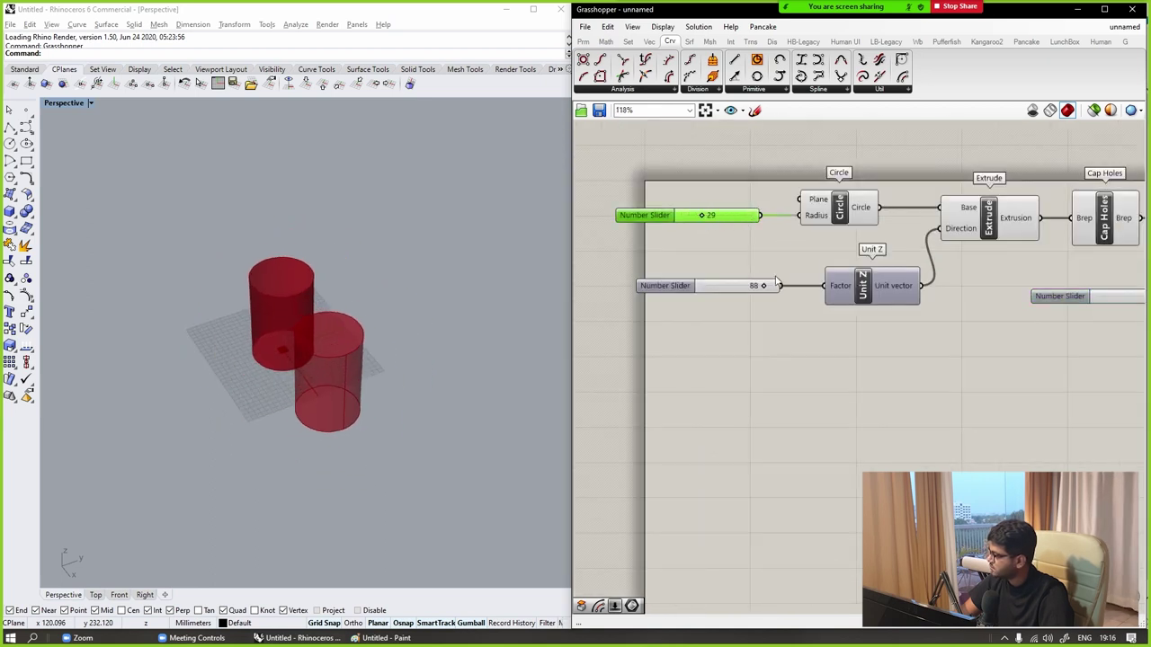
left_click_drag(762, 286, 727, 285)
Set the number slider feeding Unit X to 100.
scroll(727, 285, "down", 5)
scroll(938, 274, "up", 4)
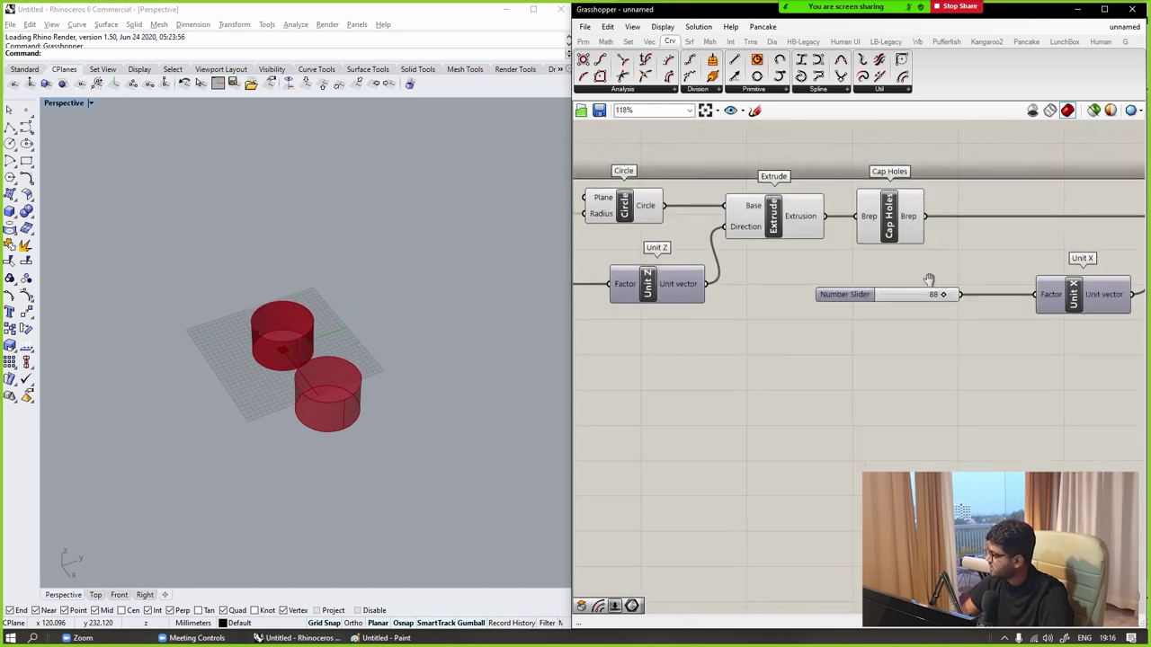
scroll(675, 344, "up", 1)
scroll(792, 336, "up", 3)
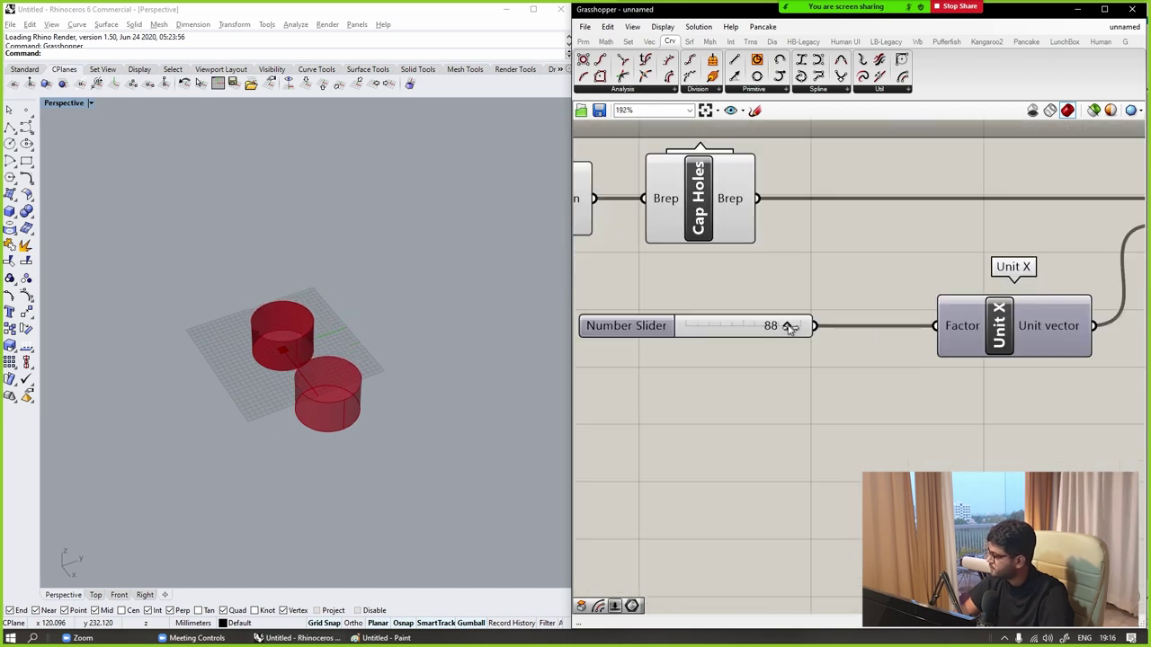
left_click_drag(792, 336, 843, 324)
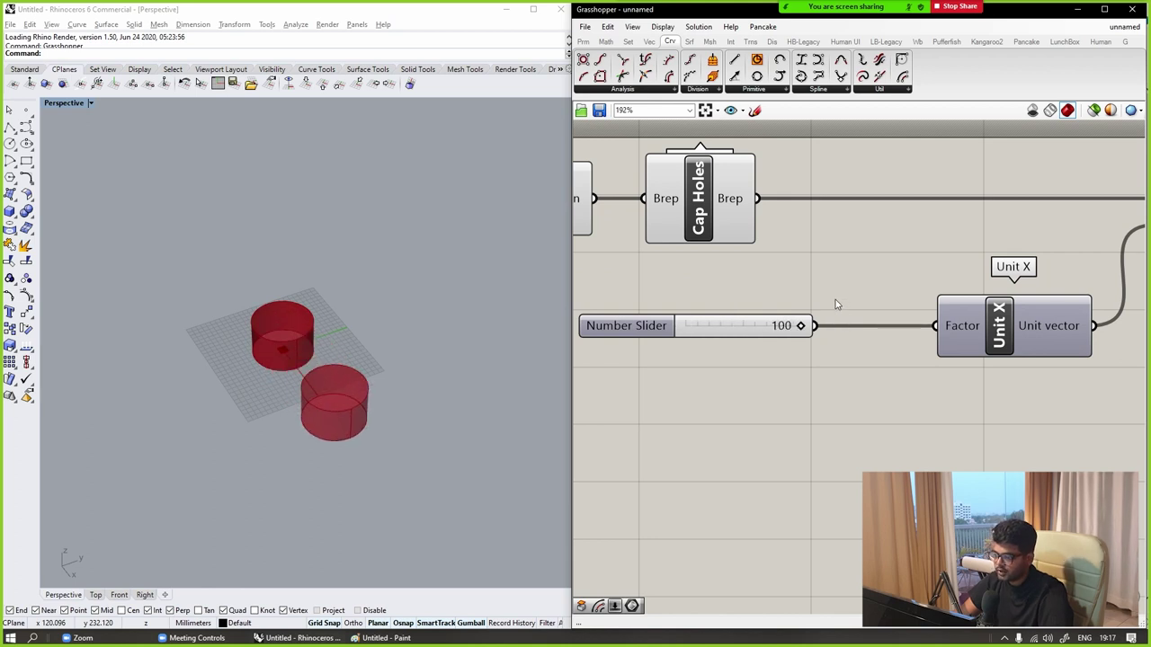
Review the Unit X slider's details and the chain of components from the radius slider to Move.
scroll(836, 299, "down", 3)
right_click_drag(705, 296, 754, 348)
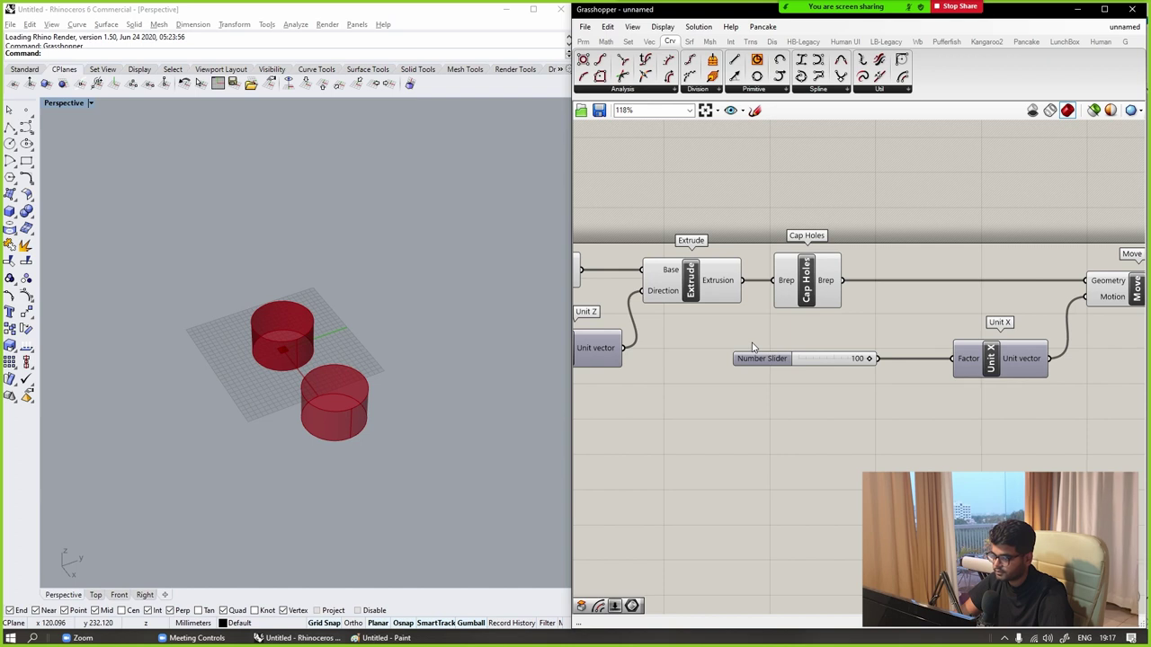
scroll(822, 358, "up", 1)
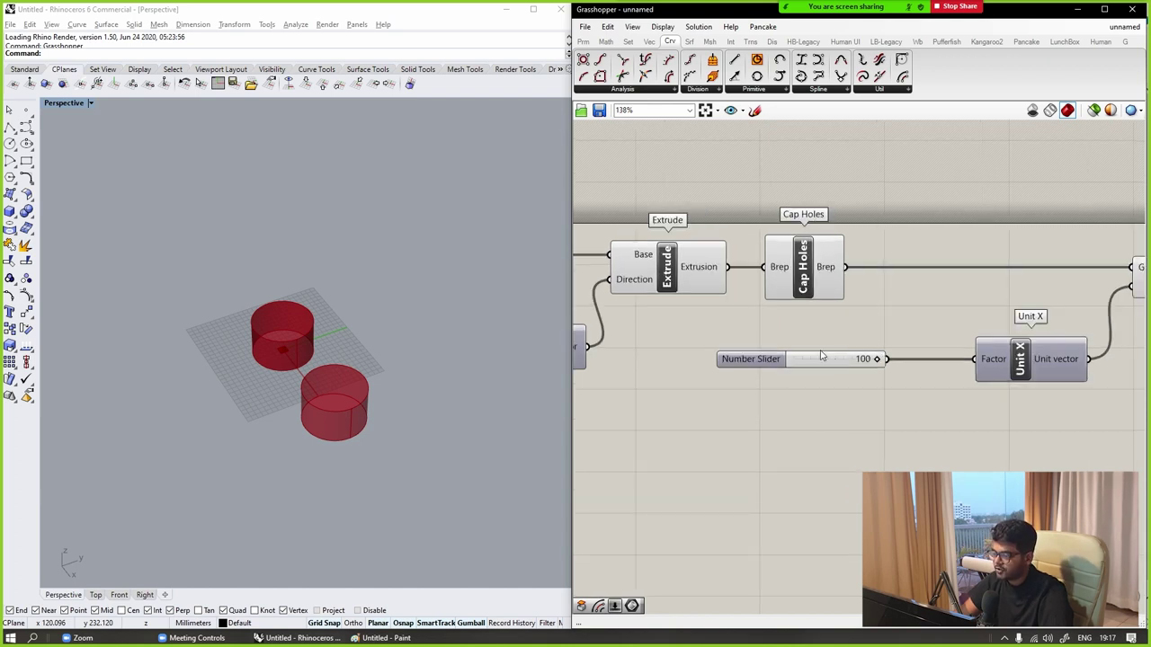
scroll(818, 352, "down", 6)
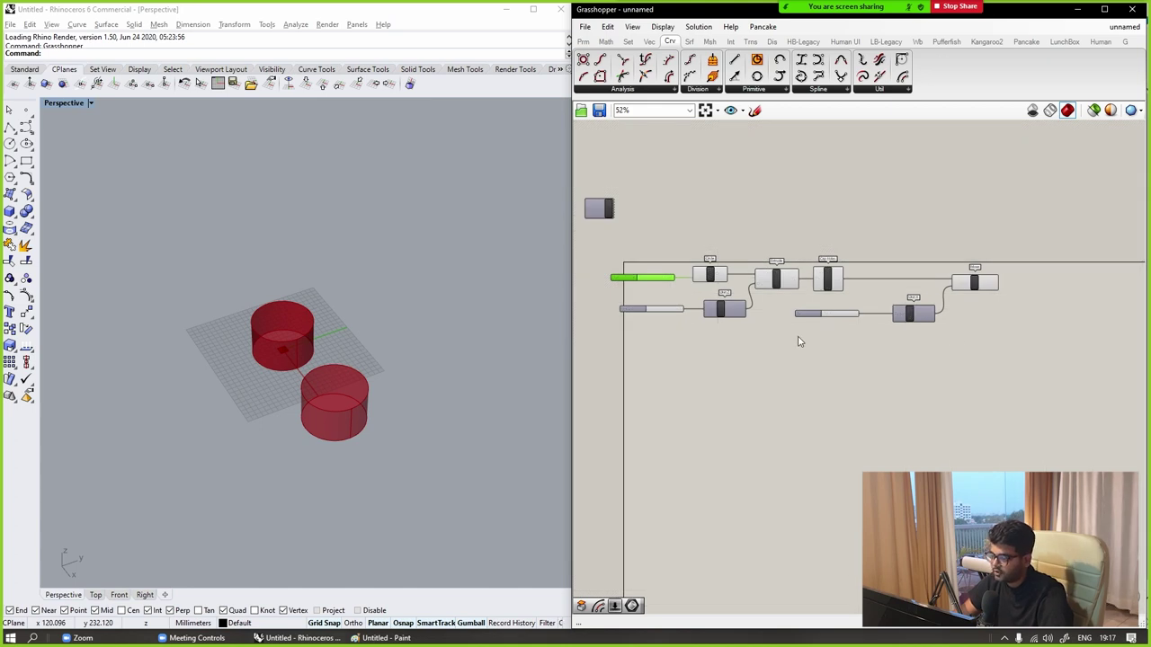
scroll(800, 341, "up", 7)
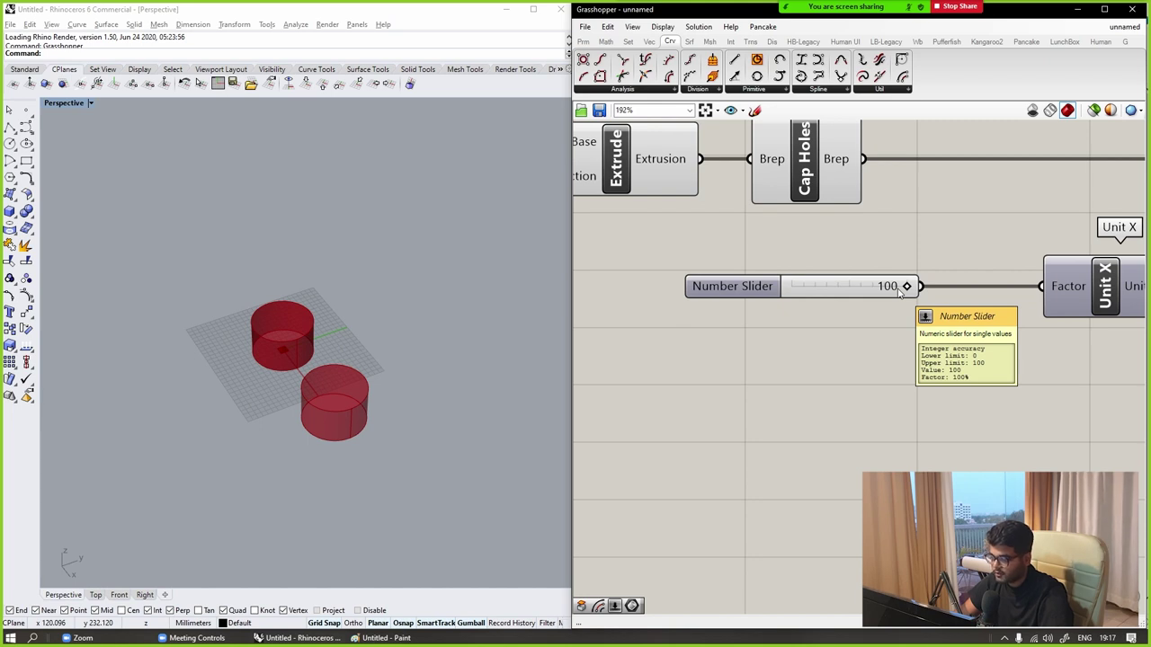
scroll(881, 288, "down", 5)
right_click_drag(866, 279, 986, 369)
right_click_drag(697, 327, 657, 260)
scroll(724, 237, "up", 1)
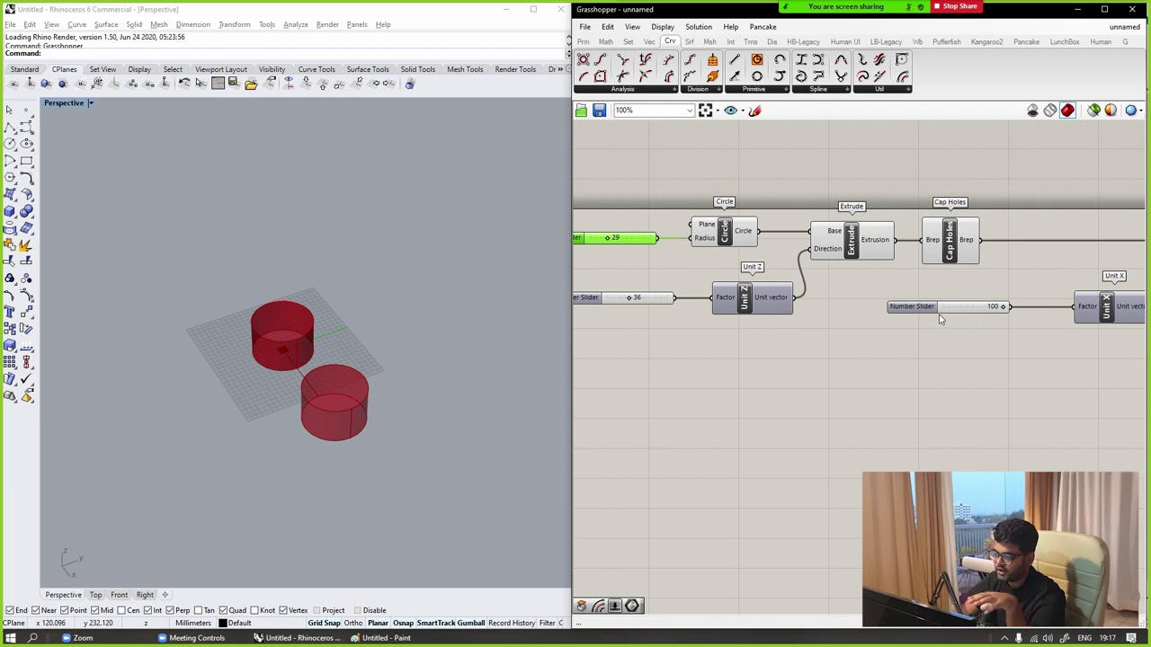
scroll(885, 303, "down", 4)
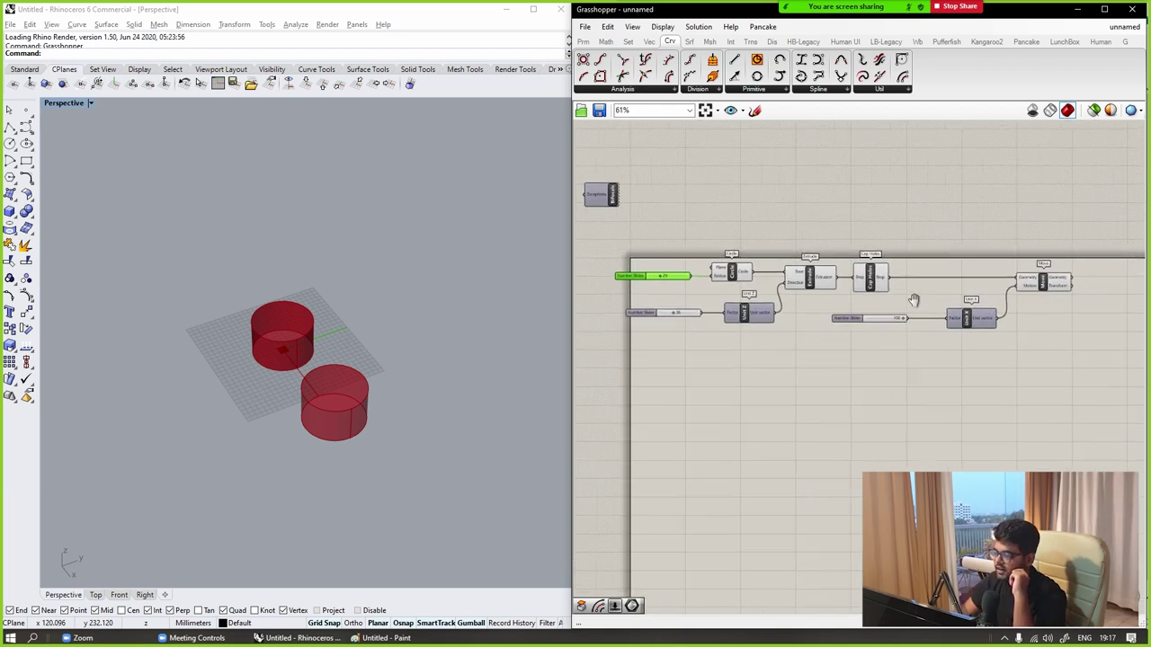
right_click_drag(914, 300, 899, 298)
Highlight the Circle component and examine its Plane and Radius inputs and the base circle in the Rhino viewport.
scroll(770, 269, "up", 4)
left_click(679, 276)
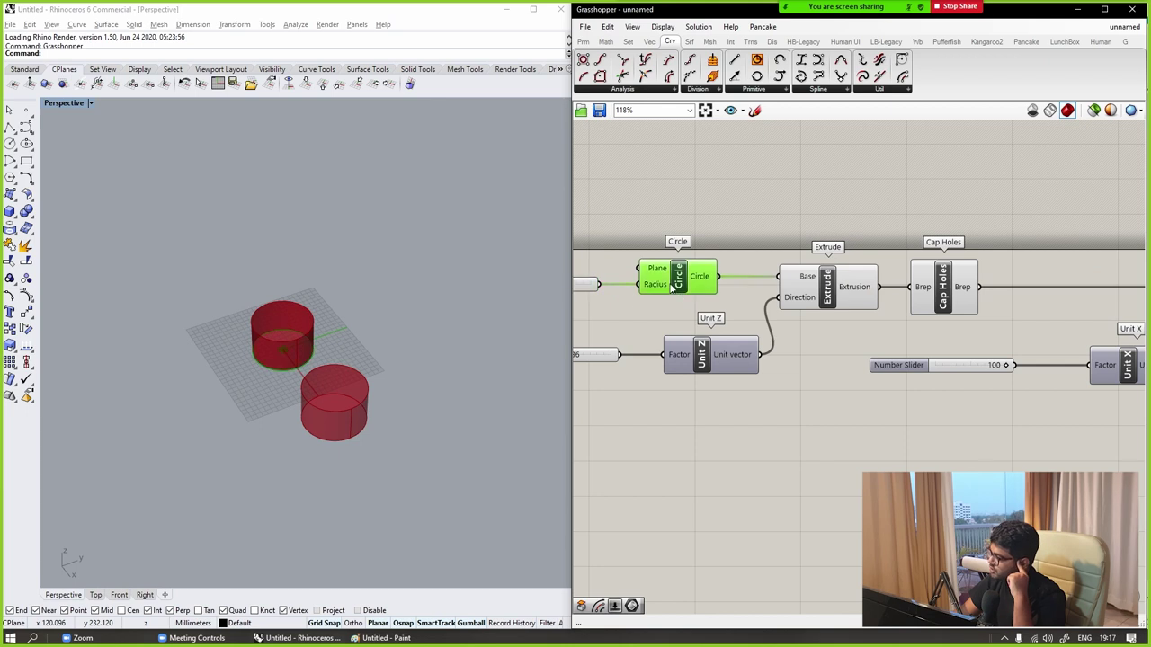
scroll(295, 374, "up", 3)
scroll(295, 374, "up", 2)
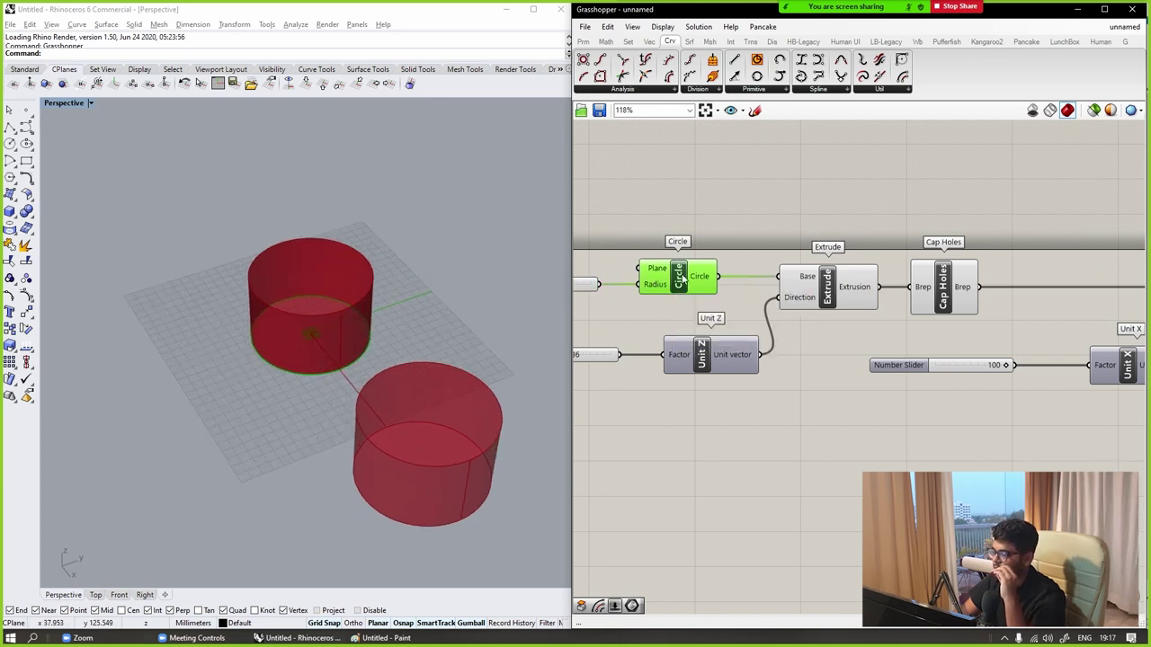
scroll(695, 269, "down", 4)
left_click(730, 252)
scroll(693, 273, "up", 4)
scroll(681, 299, "down", 4)
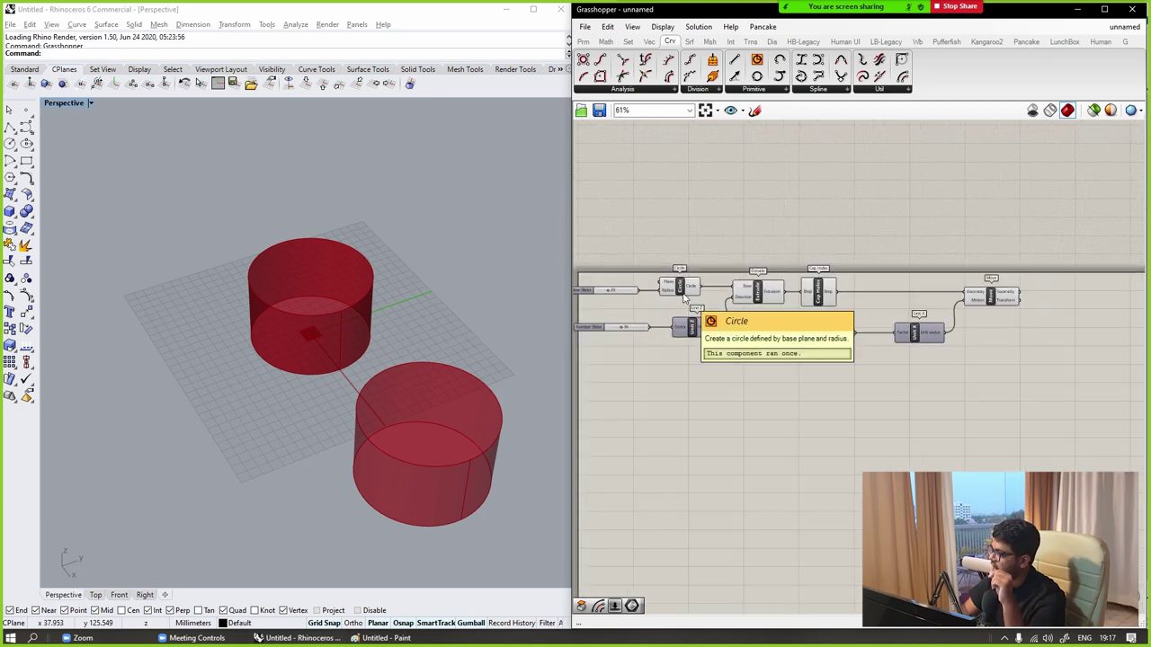
scroll(685, 301, "up", 5)
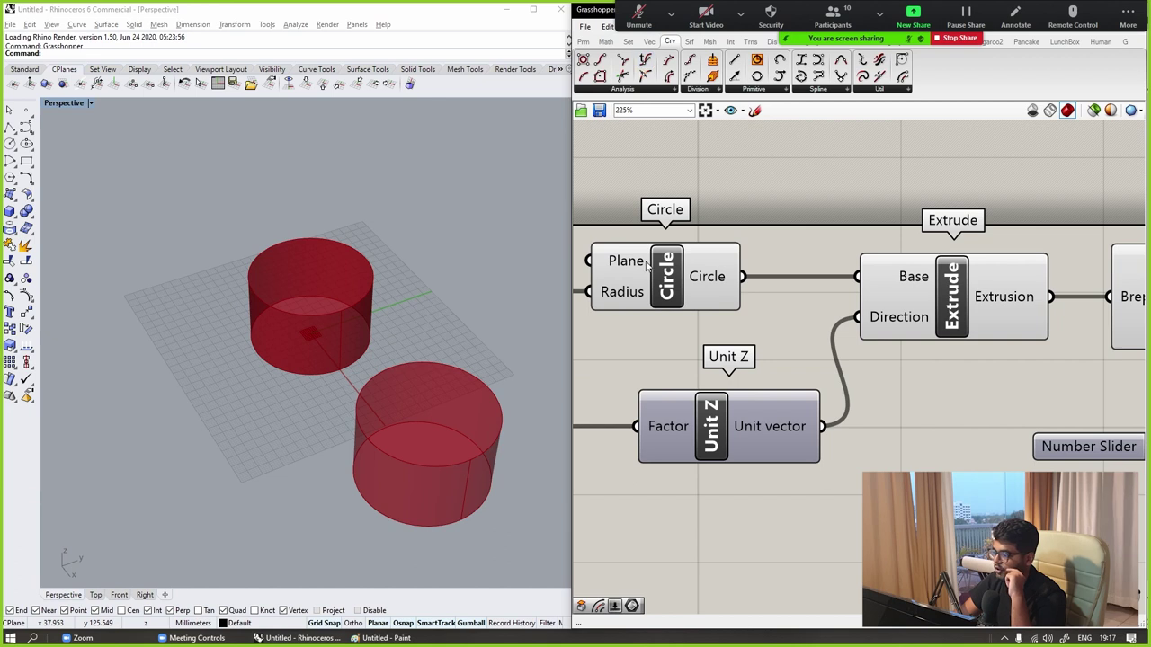
scroll(707, 354, "down", 5)
scroll(707, 353, "up", 3)
right_click_drag(706, 354, 705, 298)
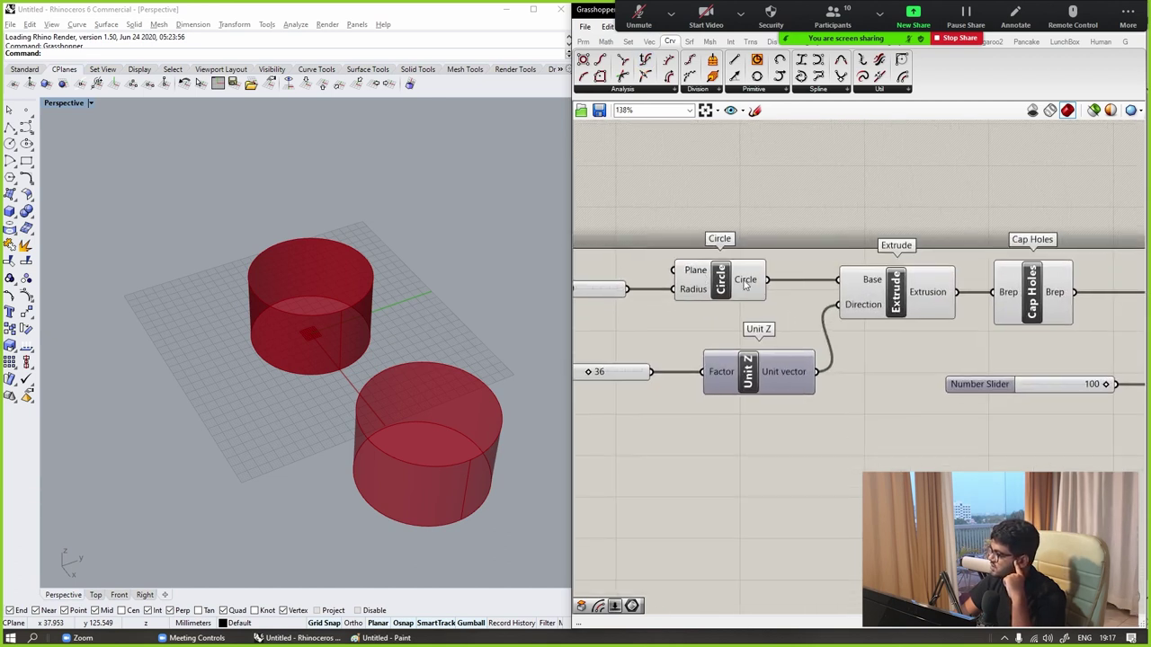
left_click(733, 286)
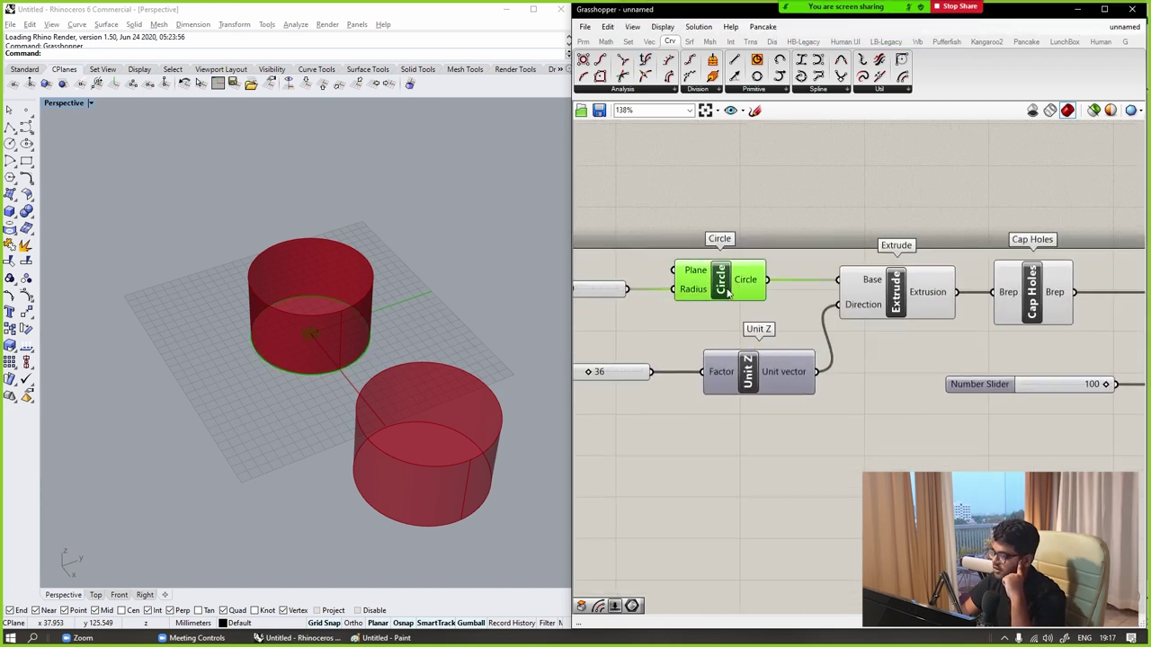
scroll(730, 292, "down", 3)
scroll(789, 297, "up", 3)
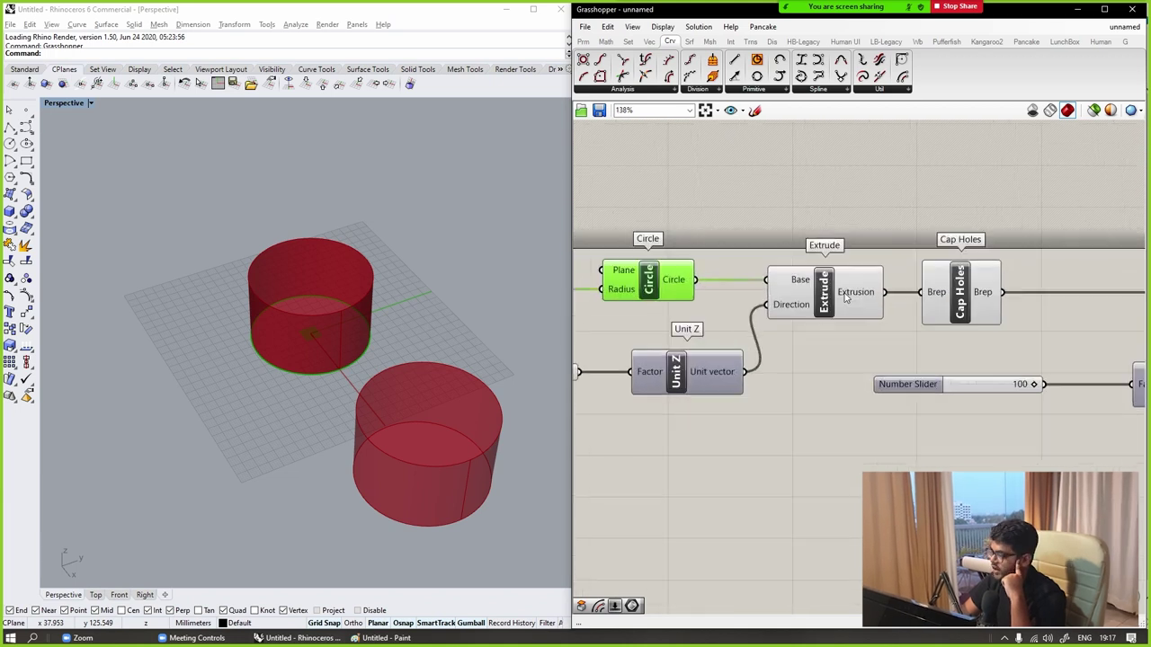
Highlight the Extrude component and examine the extruded circle in the Rhino viewport.
left_click(843, 300)
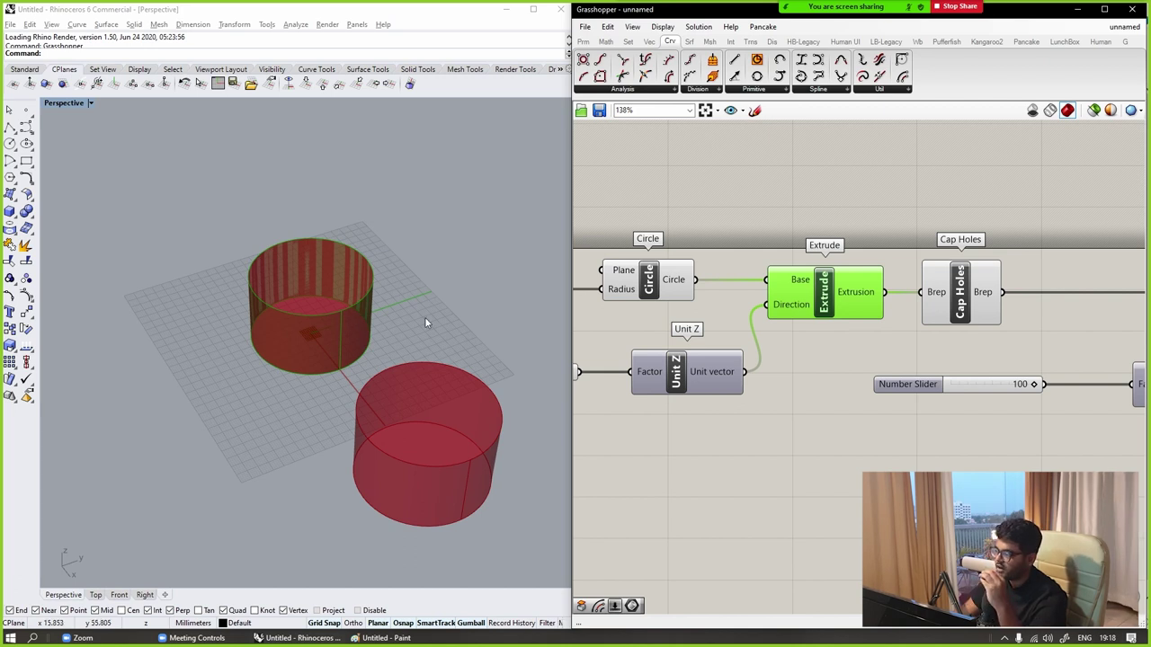
scroll(327, 308, "down", 5)
scroll(295, 284, "up", 3)
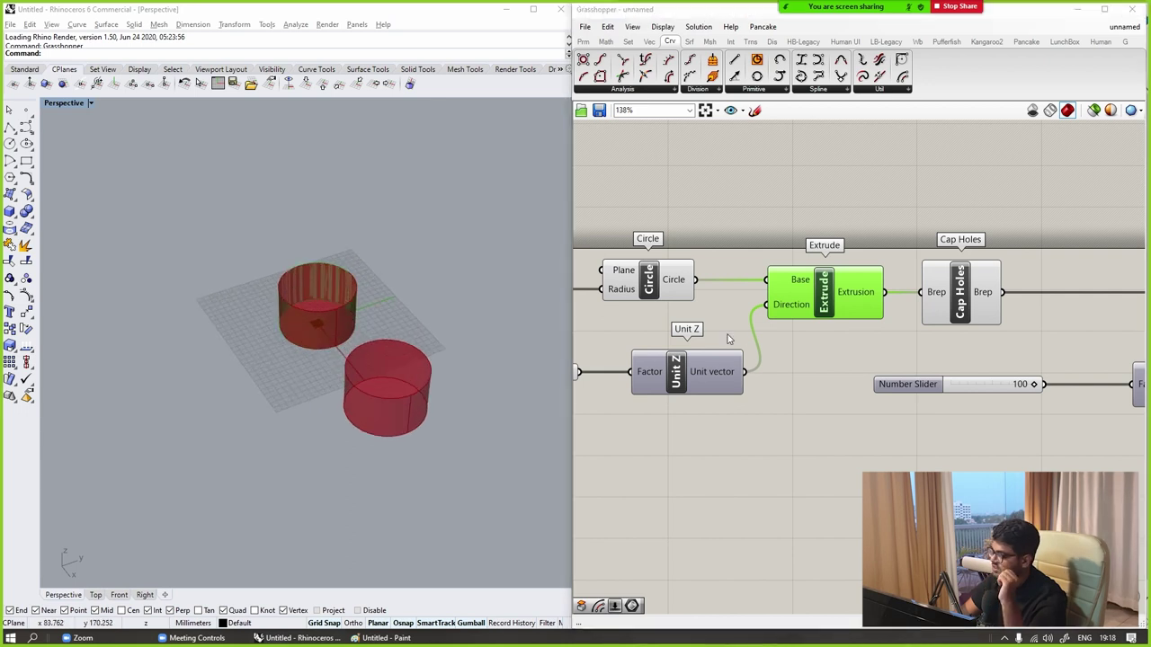
scroll(717, 326, "down", 3)
scroll(778, 306, "up", 3)
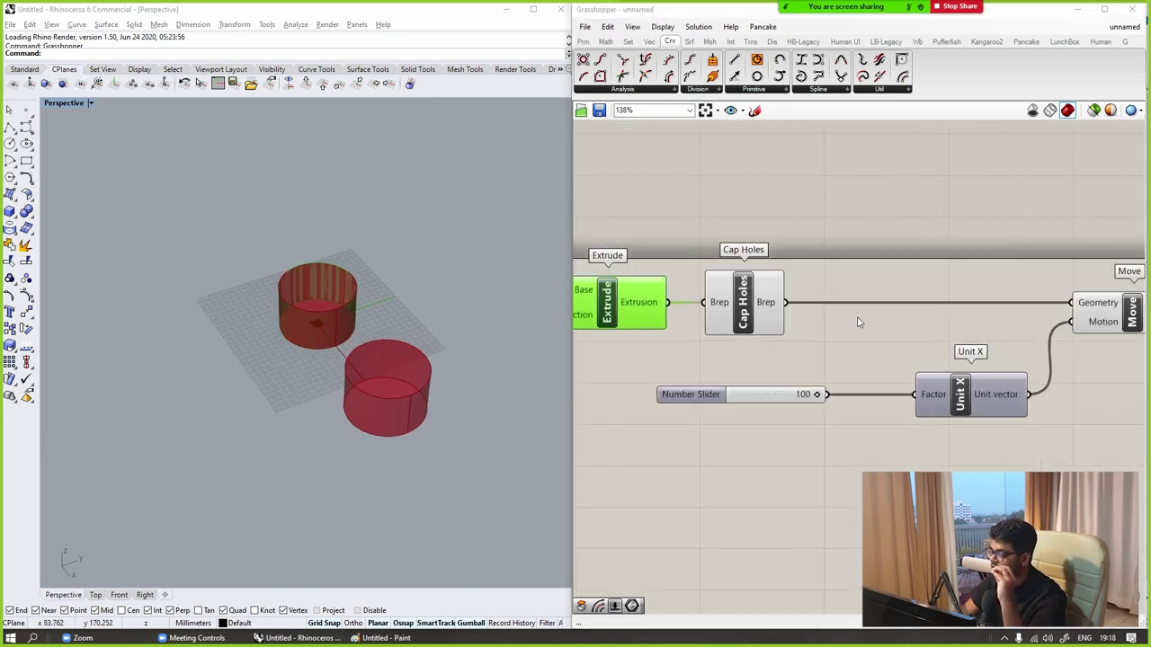
Compare the Cap Holes Brep with the Extrude output by highlighting each component and viewing the cylinder's ends up close.
mouse_move(718, 302)
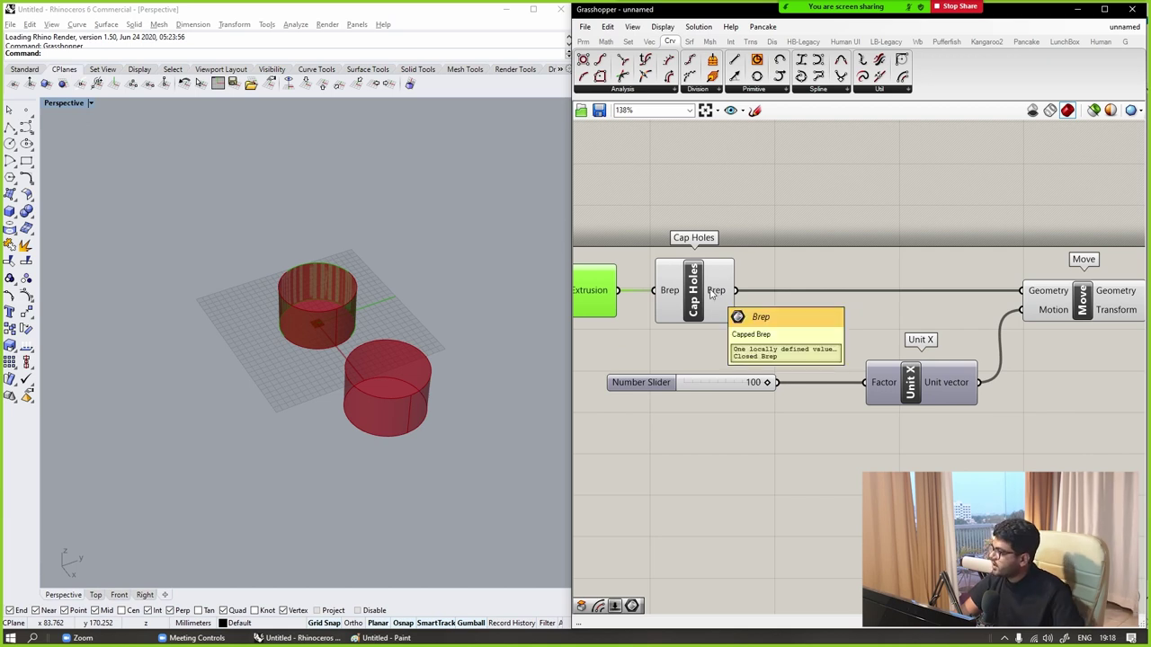
left_click(712, 293)
scroll(359, 331, "up", 3)
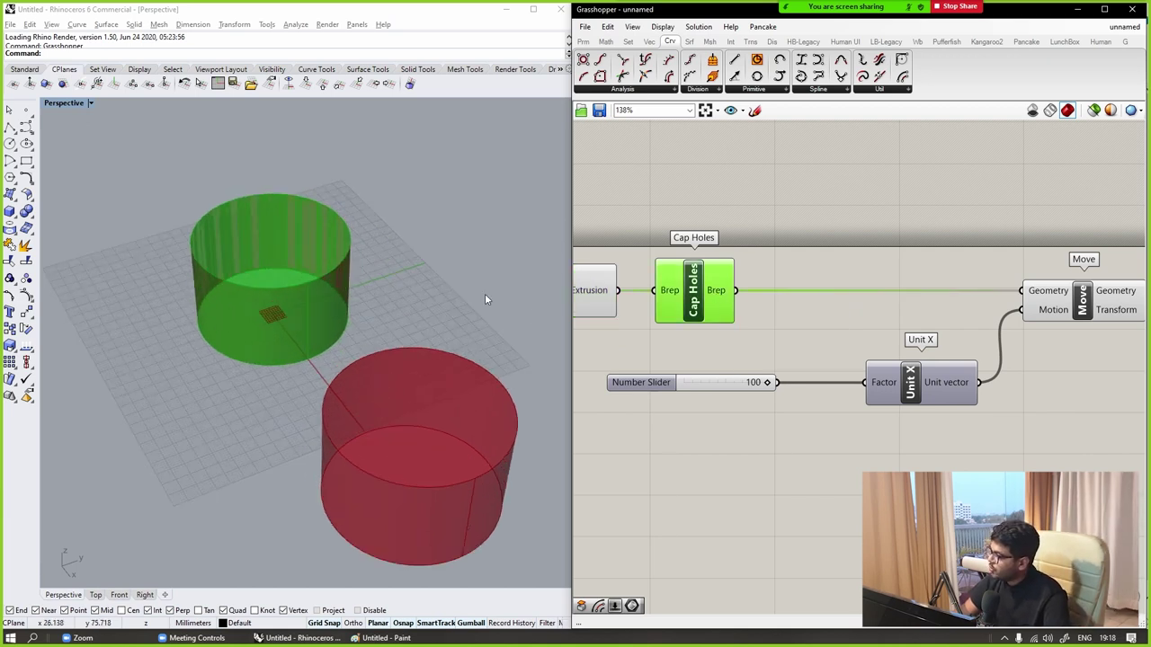
right_click_drag(585, 360, 664, 379)
left_click(637, 309)
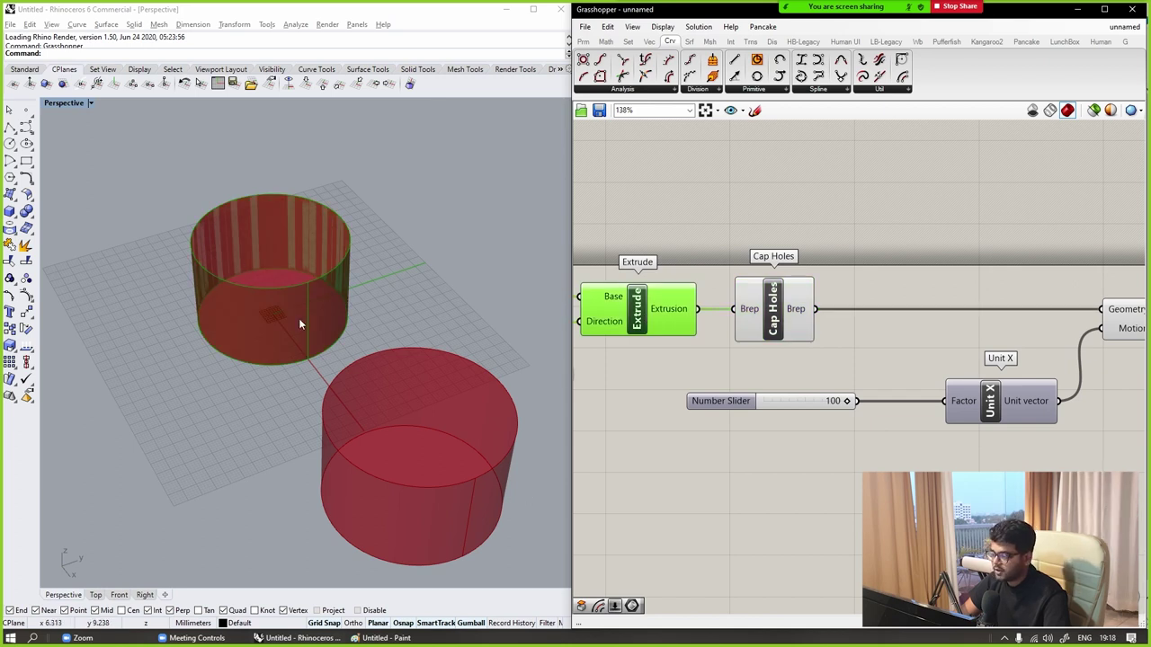
scroll(248, 237, "up", 5)
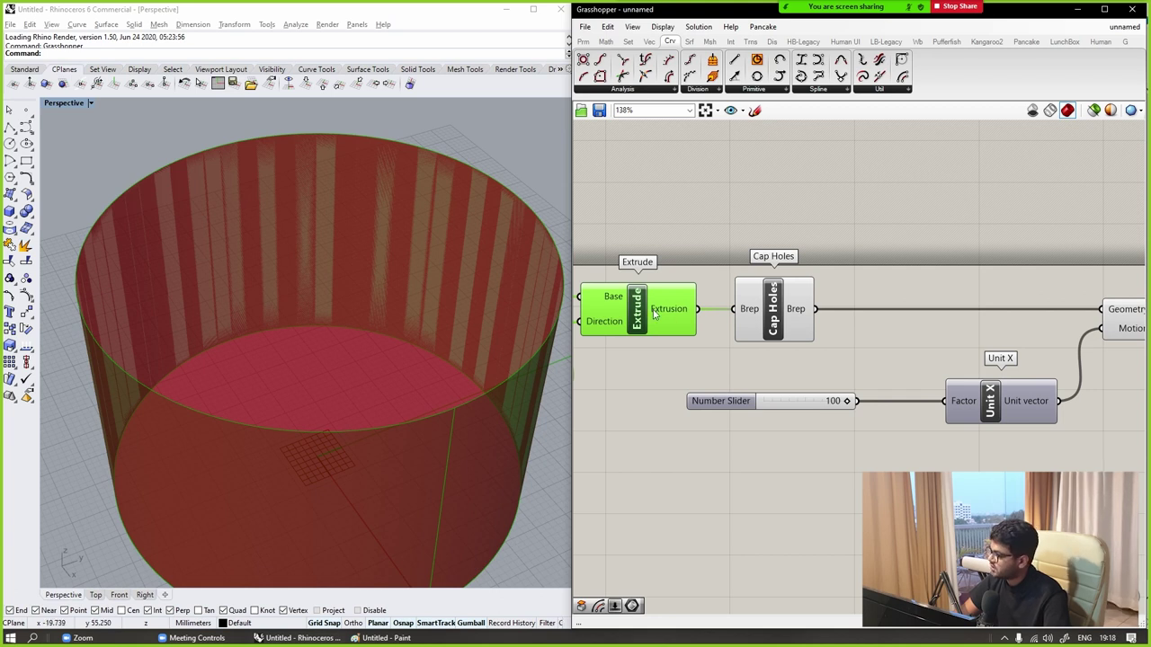
left_click(752, 314)
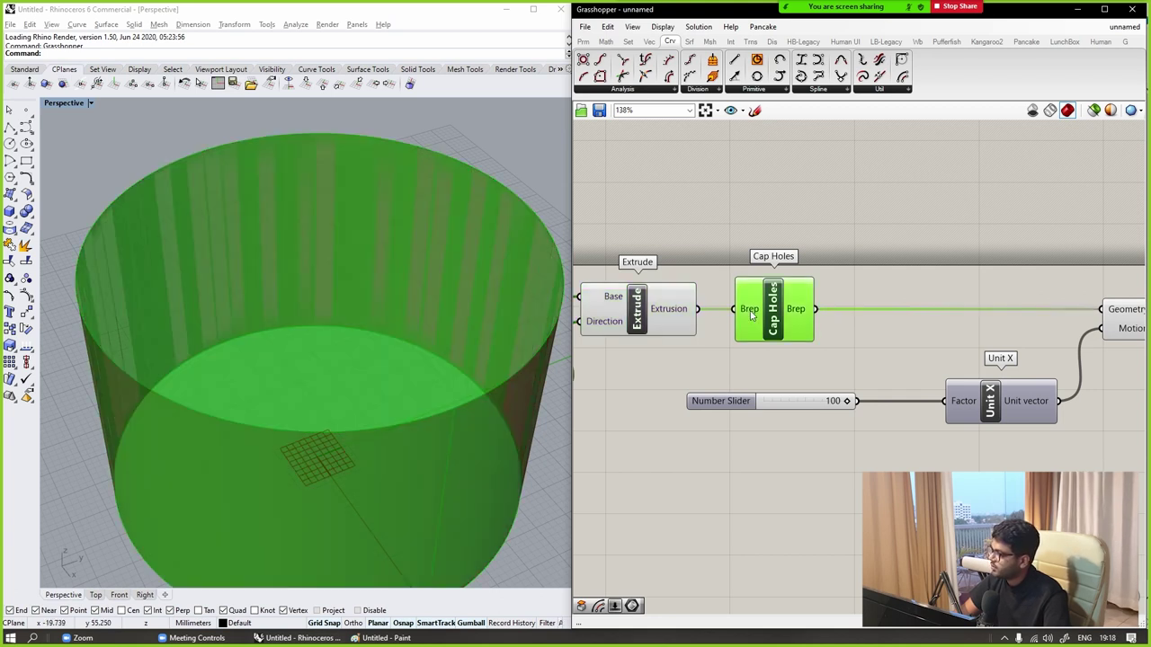
left_click(681, 243)
left_click(664, 315)
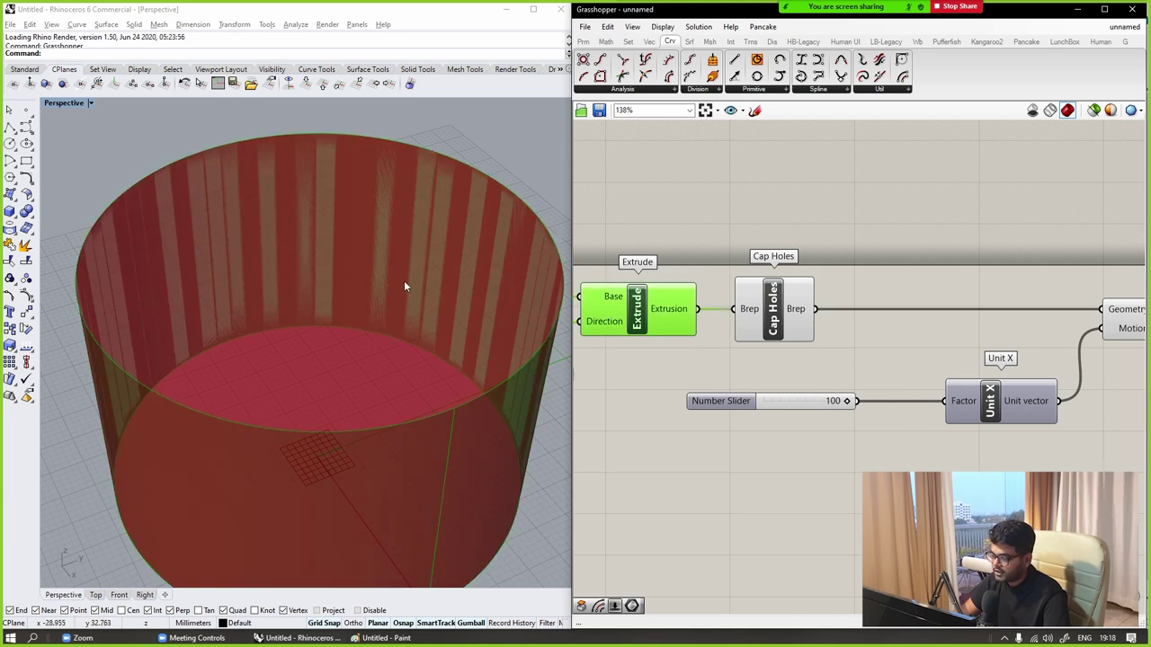
Highlight the Move component and examine the displaced cylinder beside the original in the Rhino viewport.
scroll(773, 311, "down", 5)
scroll(780, 312, "up", 4)
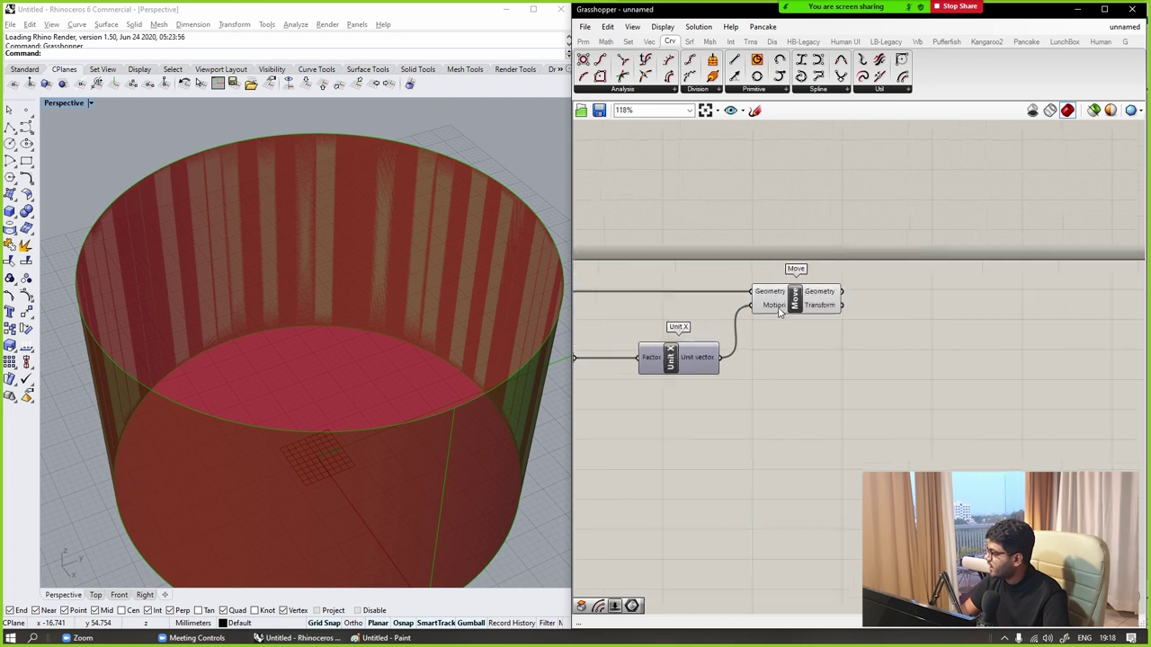
left_click(779, 311)
scroll(335, 290, "down", 5)
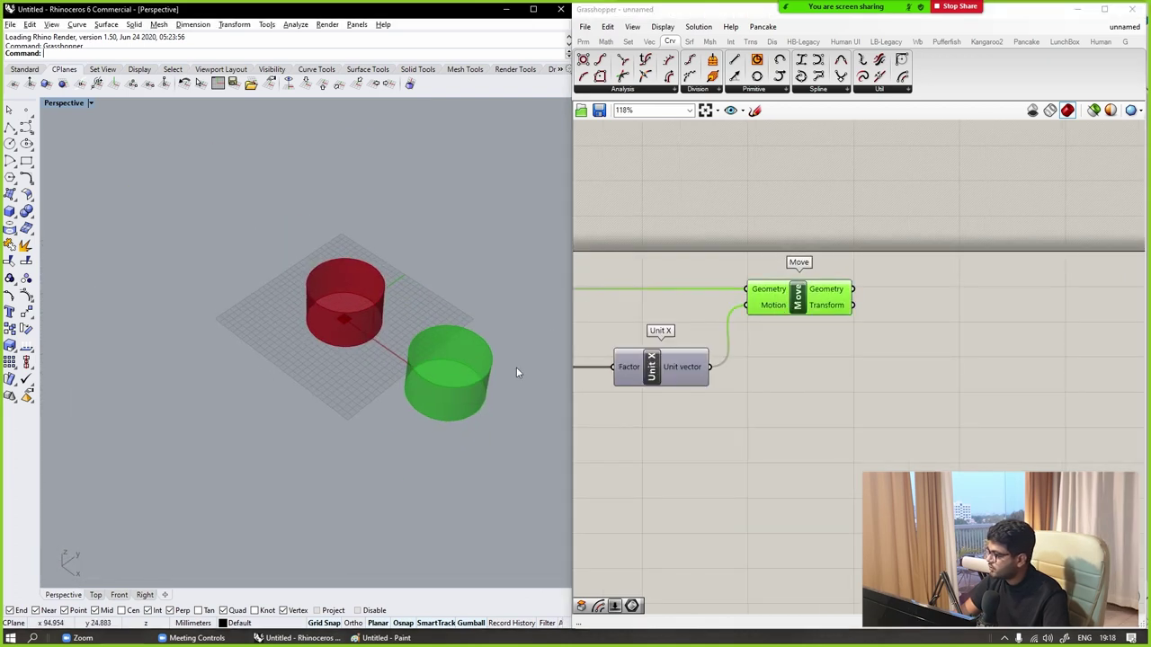
Turn off the viewport preview of the Cap Holes component.
scroll(810, 297, "down", 4)
scroll(809, 287, "up", 2)
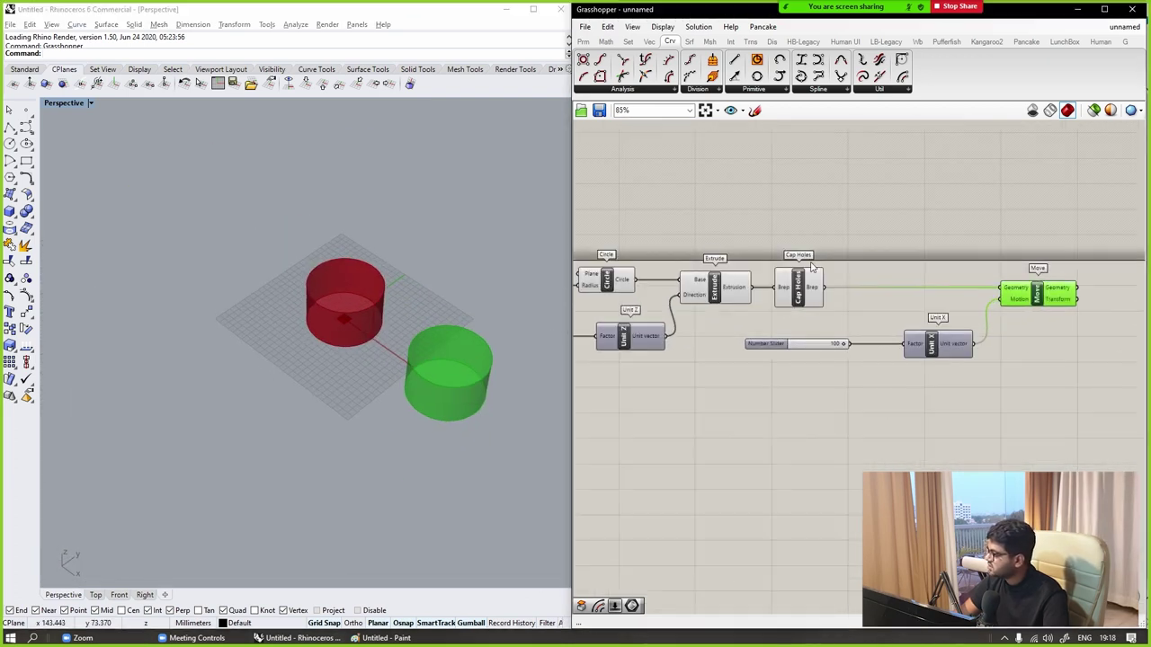
left_click(800, 287)
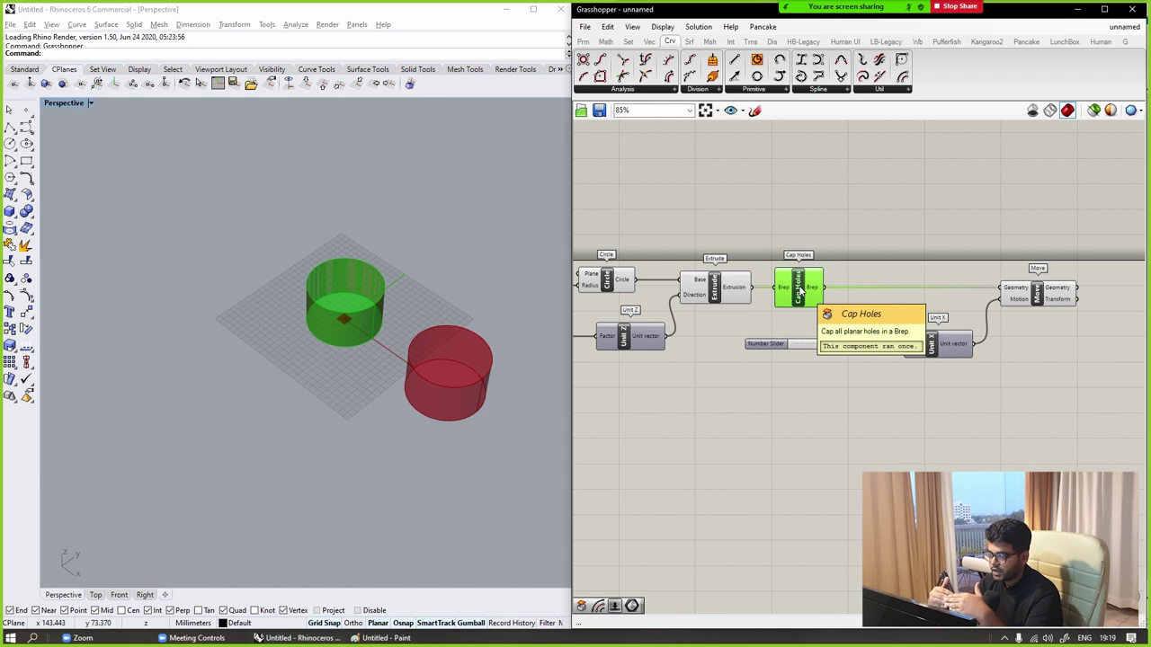
scroll(800, 291, "up", 1)
scroll(800, 290, "down", 3)
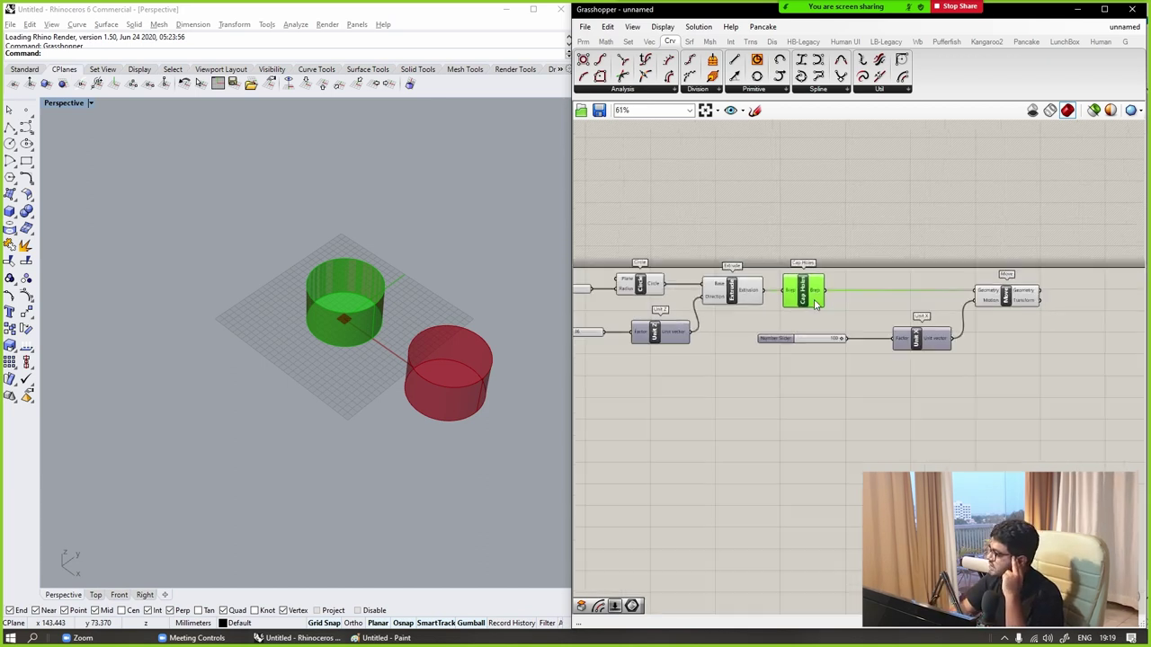
scroll(800, 290, "up", 1)
right_click_drag(902, 322, 1014, 353)
scroll(917, 332, "up", 4)
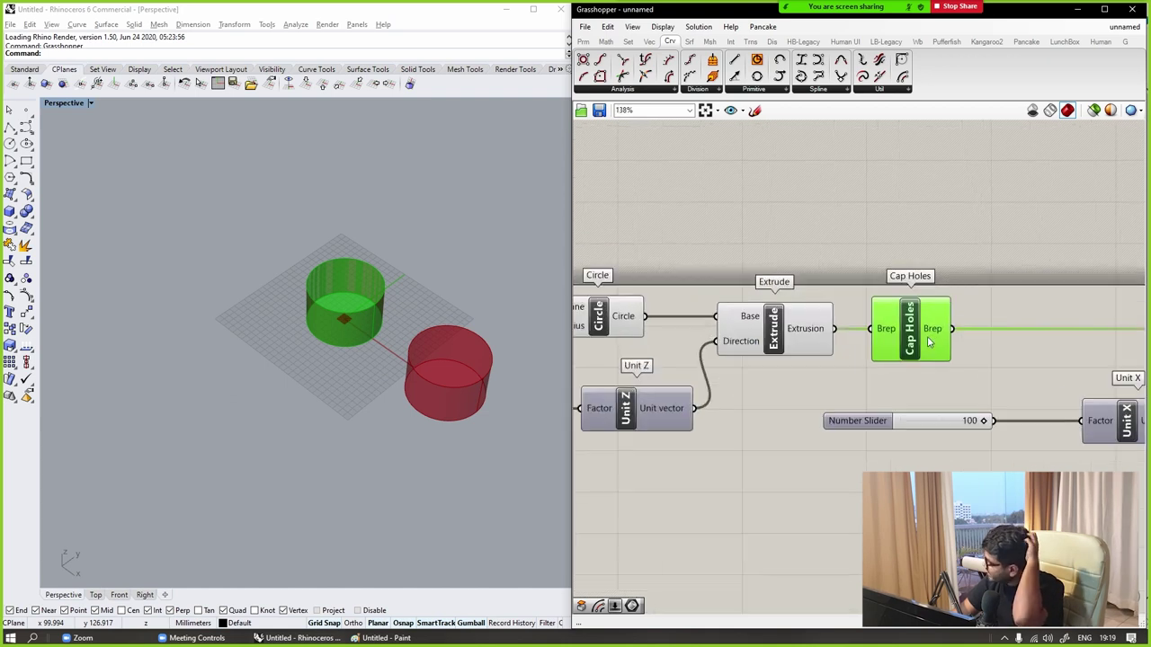
middle_click(927, 333)
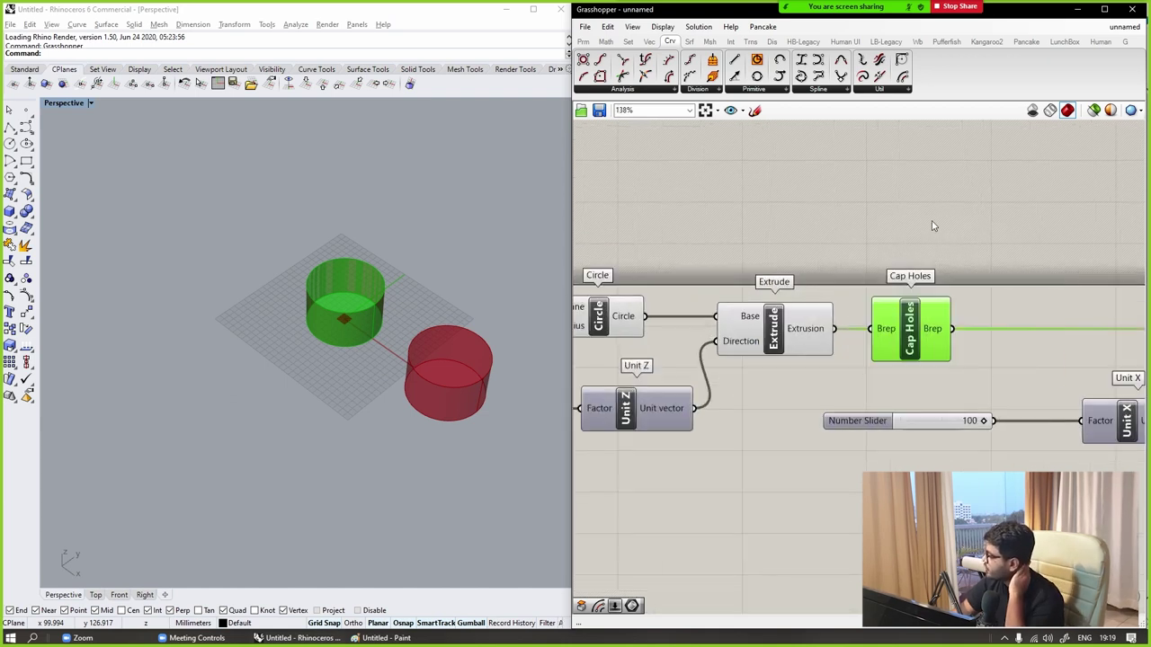
scroll(911, 329, "up", 1)
middle_click(911, 329)
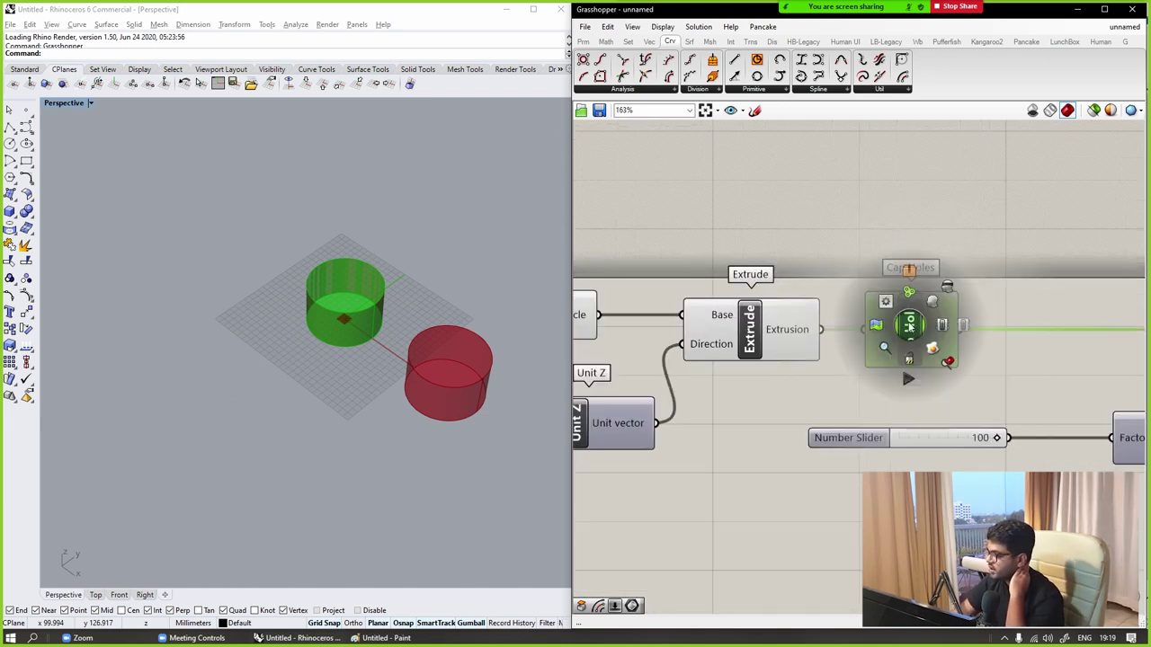
scroll(908, 331, "down", 1)
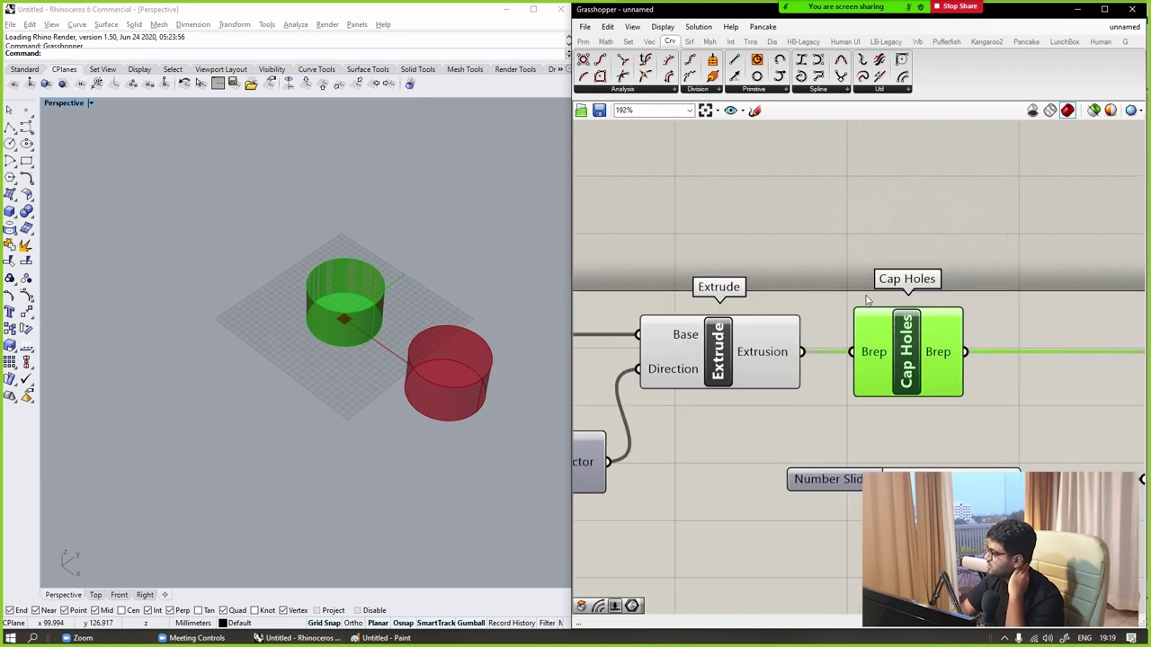
right_click(902, 336)
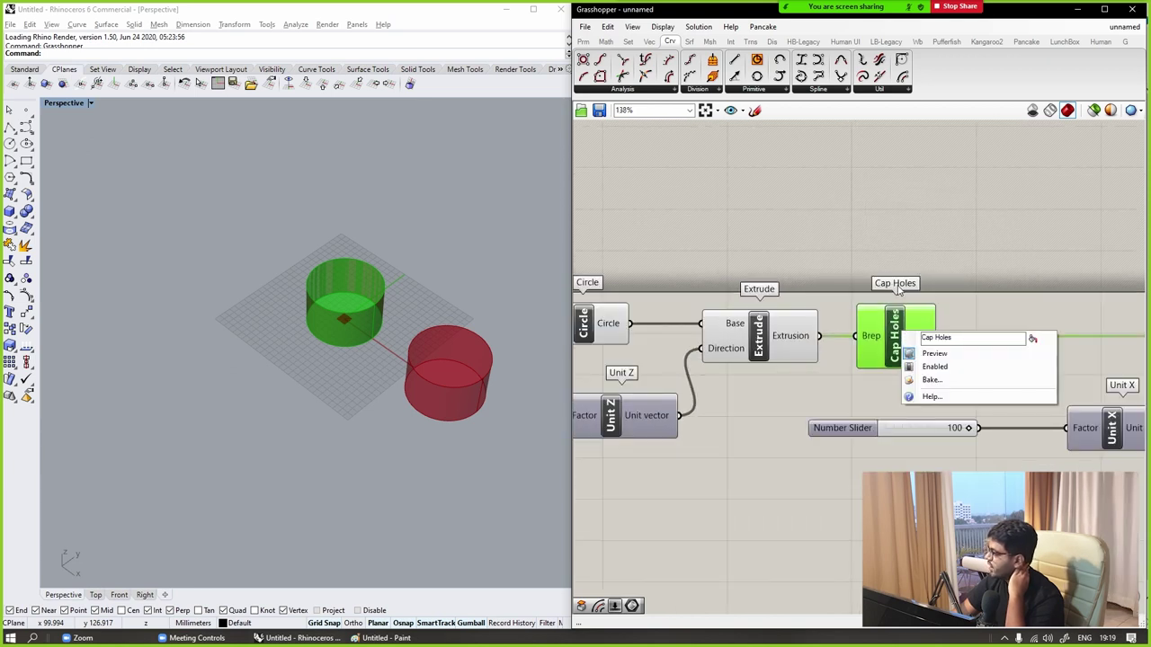
scroll(935, 212, "up", 1)
middle_click(935, 212)
middle_click(888, 342)
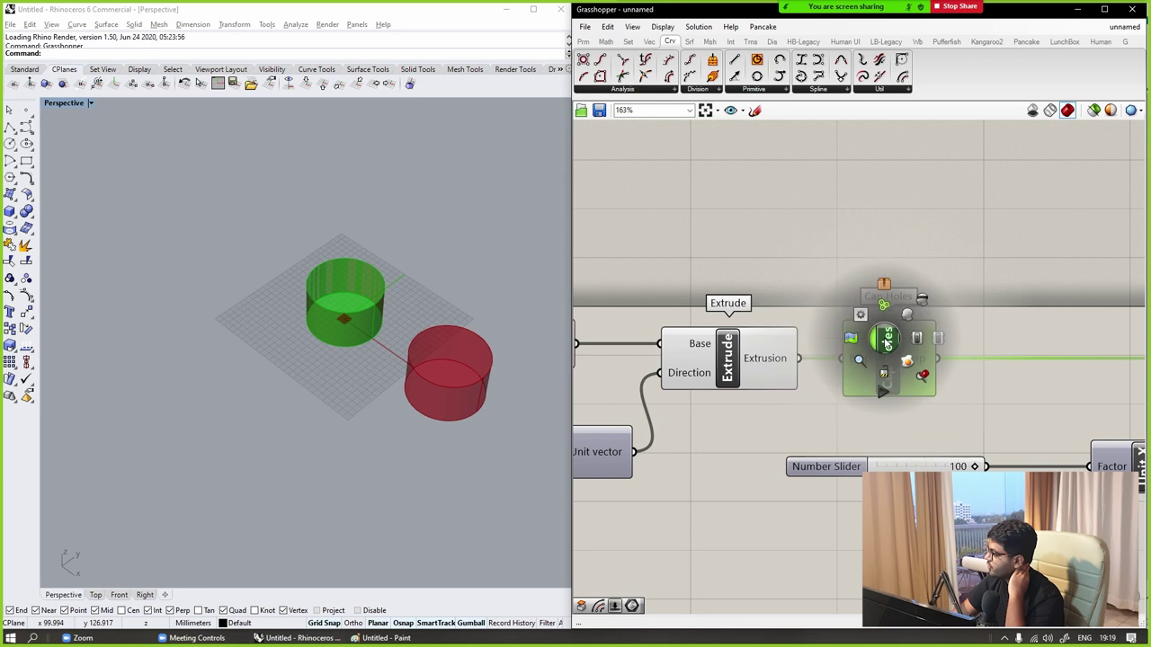
left_click(923, 304)
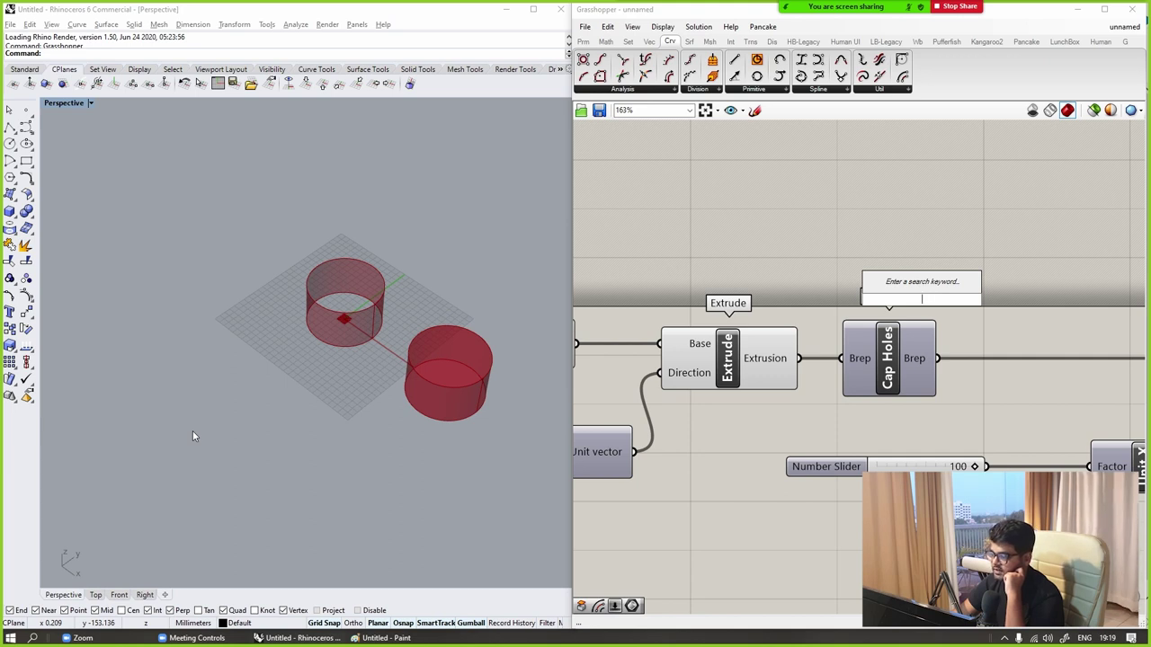
Turn off the viewport preview of the Extrude component.
scroll(1017, 376, "down", 3)
left_click(842, 374)
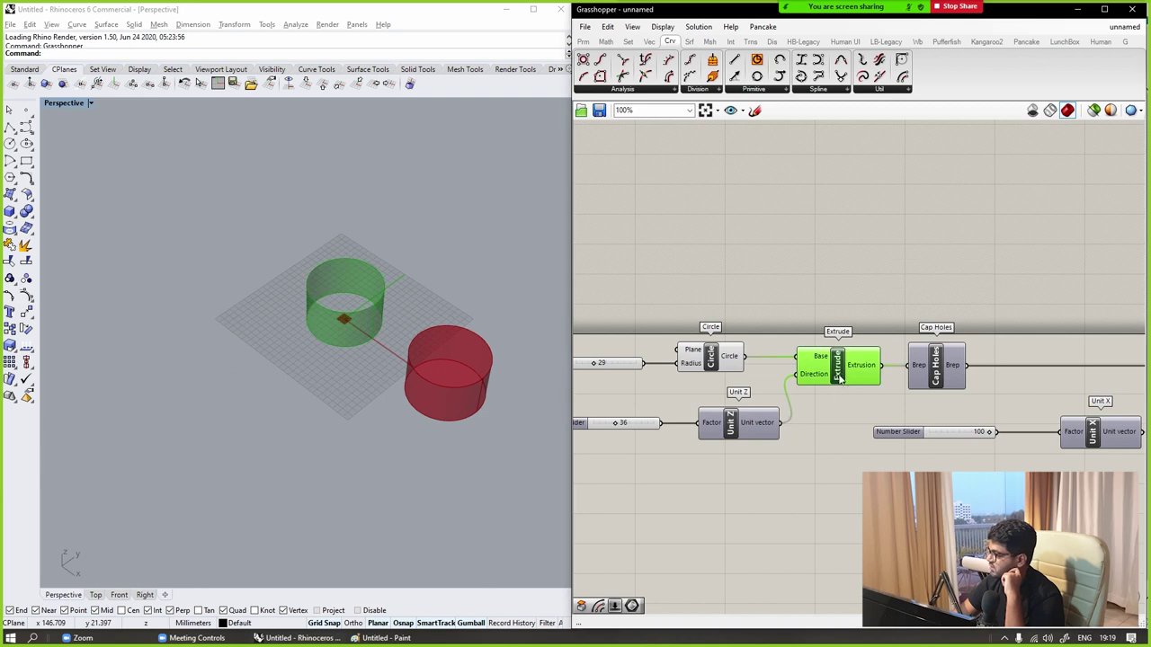
middle_click(837, 370)
left_click(872, 332)
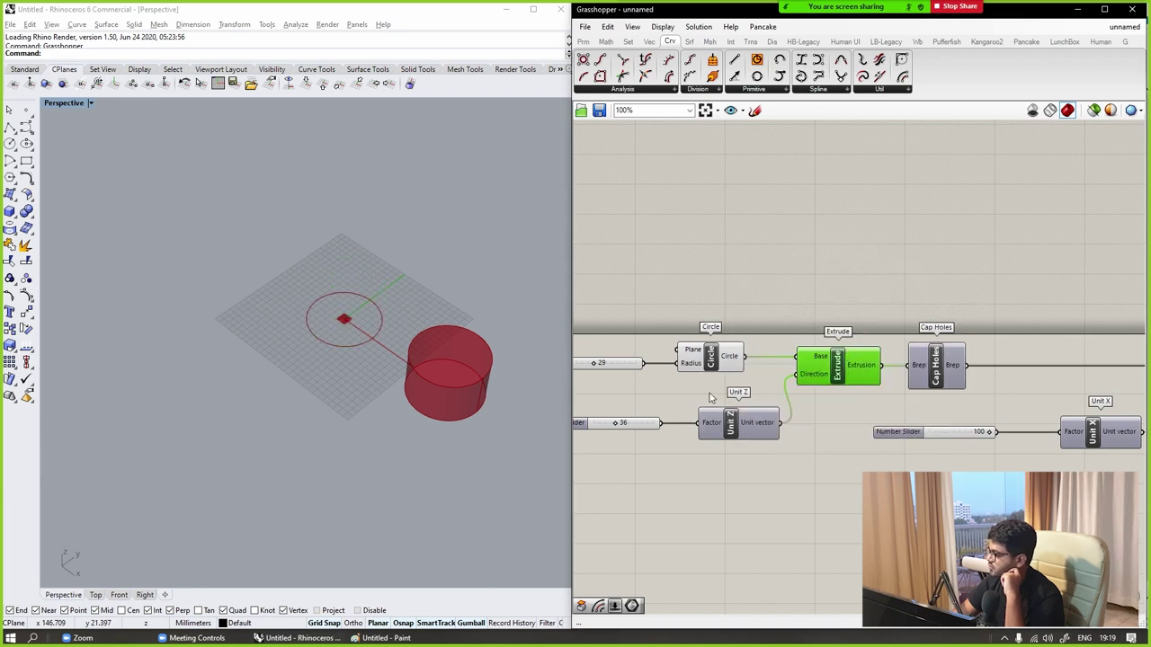
Hide the base circle in the Rhino viewport by disabling the Circle component's preview.
scroll(414, 322, "up", 5)
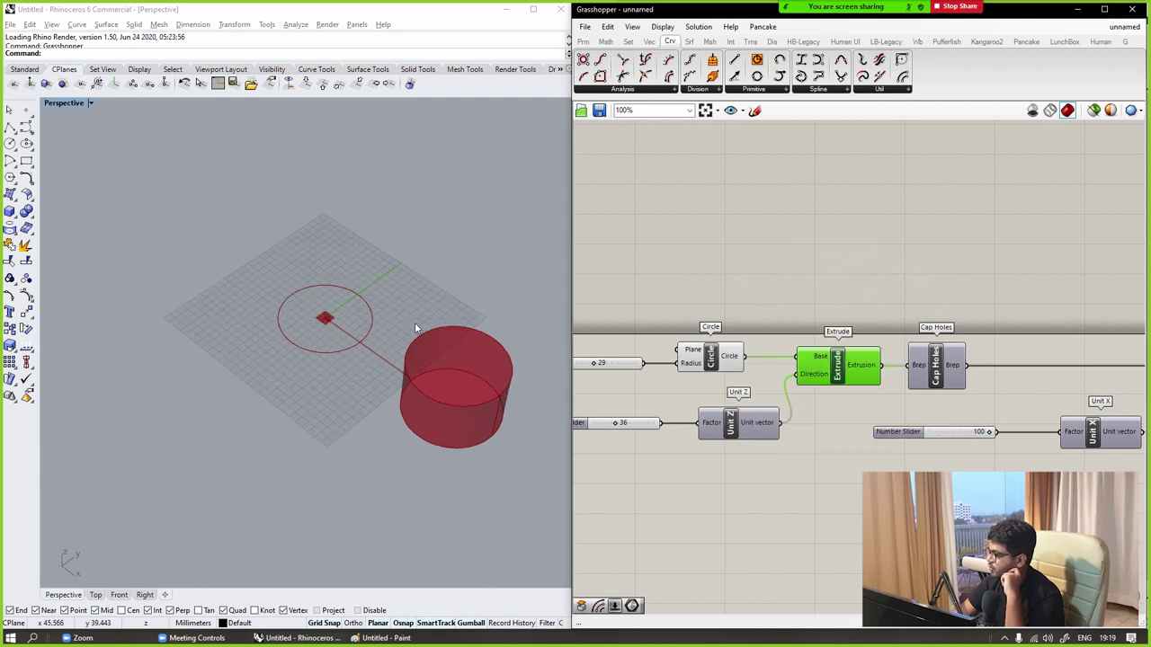
scroll(899, 359, "down", 1)
scroll(710, 359, "up", 3)
middle_click(709, 345)
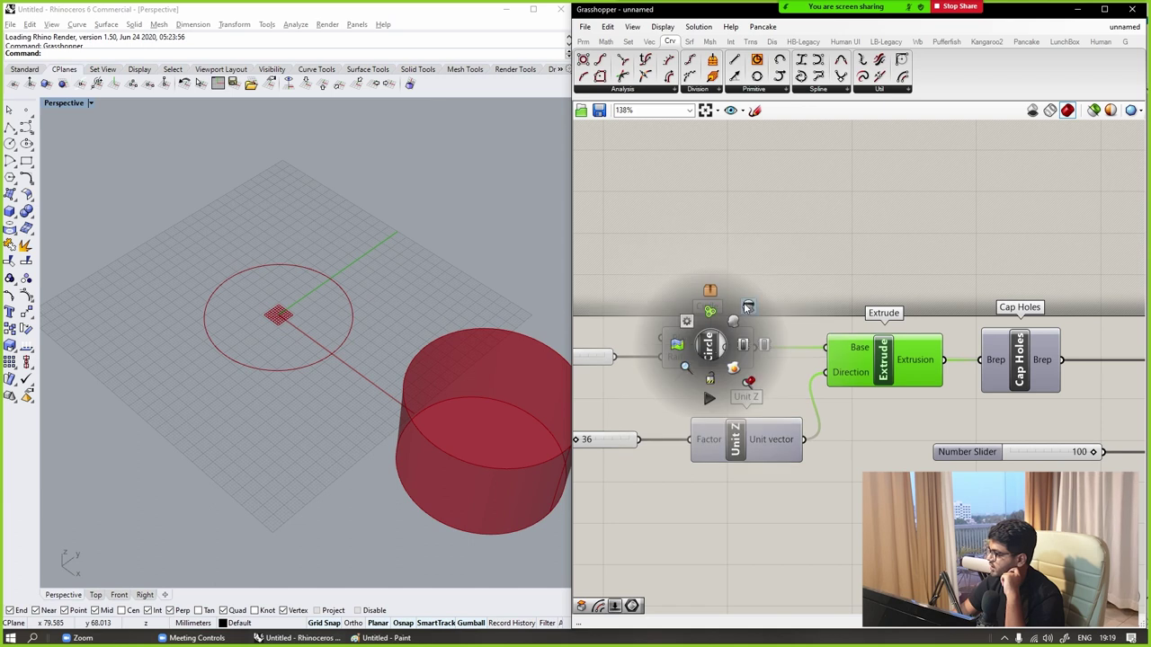
left_click(709, 346)
middle_click(710, 345)
left_click(745, 306)
scroll(795, 402, "down", 4)
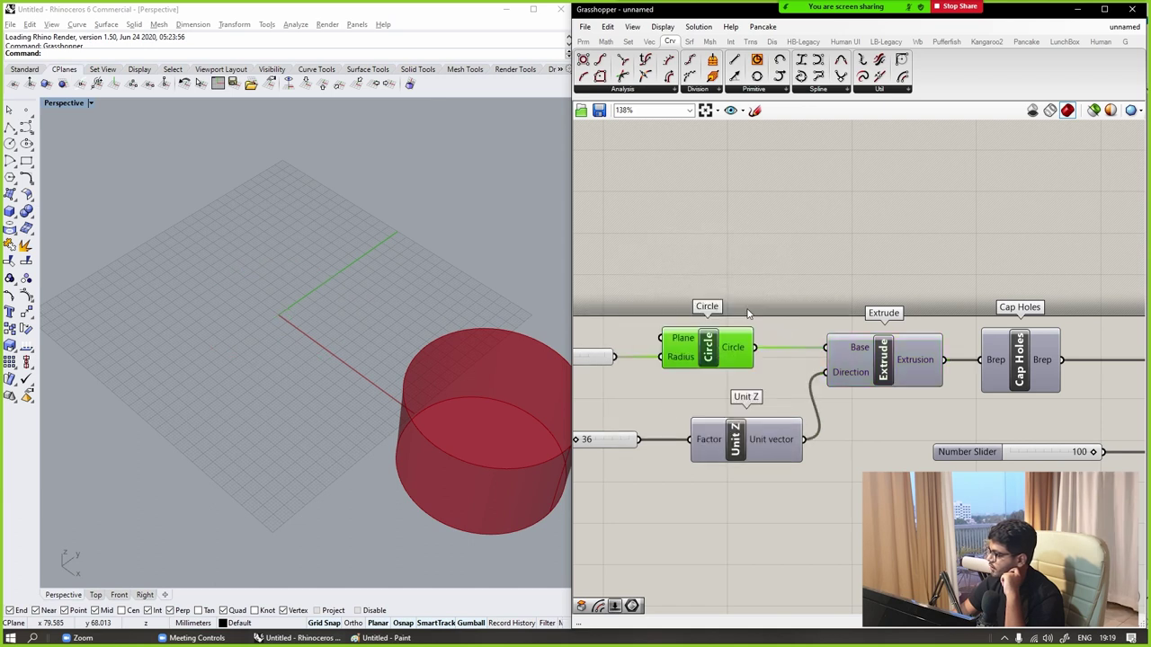
Examine the moved cylinder in the Rhino viewport and the Circle, Extrude and Cap Holes components with their previews off.
scroll(275, 405, "down", 3)
right_click_drag(275, 404, 126, 465)
scroll(127, 465, "up", 3)
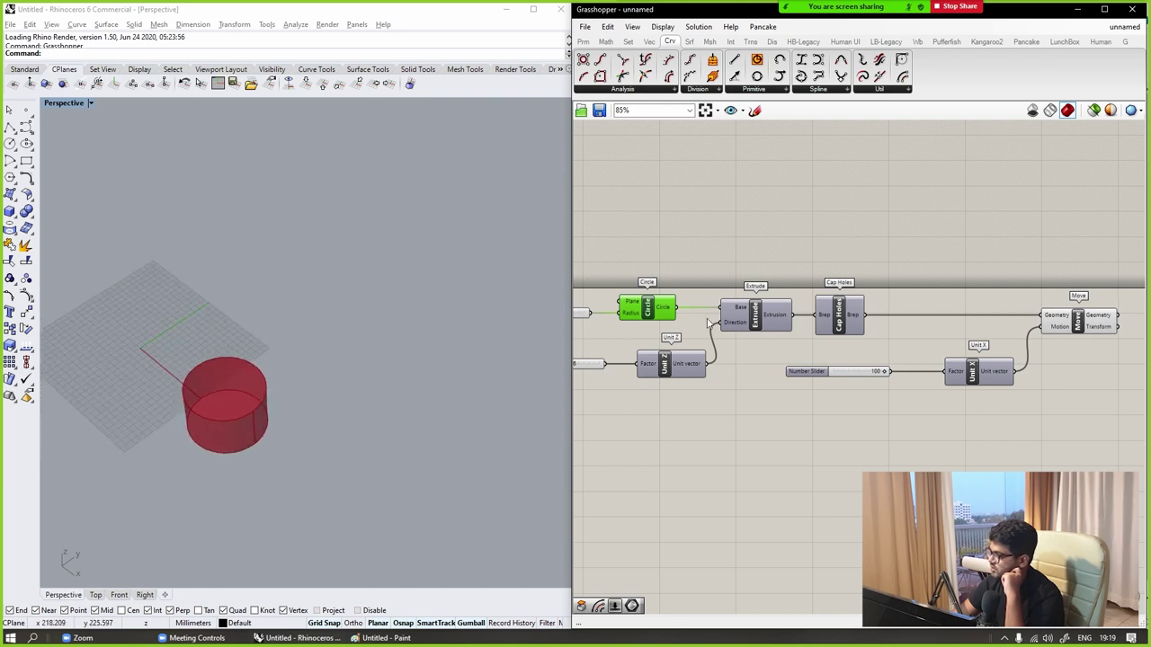
scroll(730, 302, "up", 2)
middle_click(772, 322)
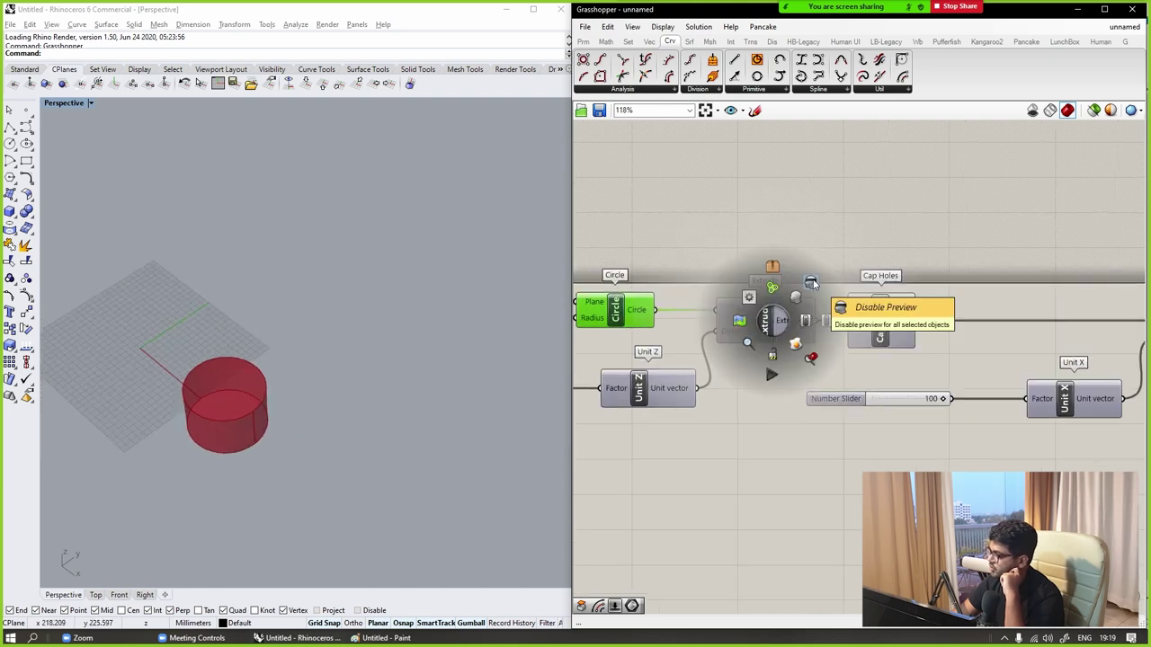
scroll(812, 283, "down", 2)
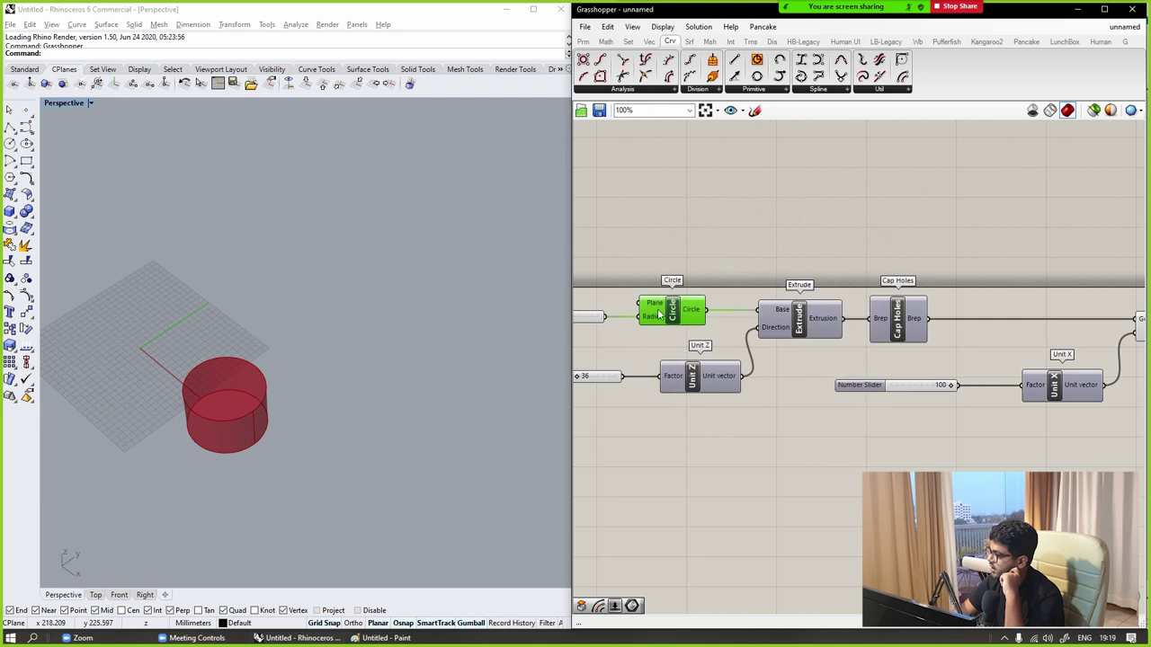
scroll(661, 313, "up", 3)
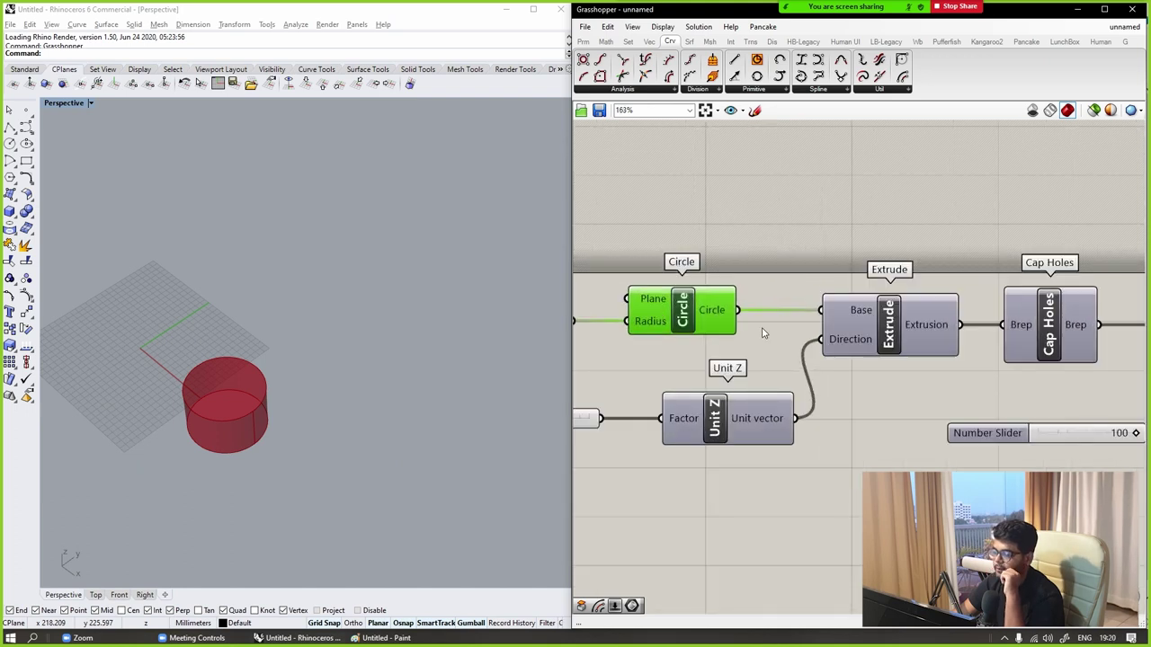
scroll(762, 333, "down", 5)
scroll(917, 382, "up", 3)
scroll(755, 388, "down", 2)
scroll(1043, 360, "up", 3)
Highlight the Move component and reduce the Unit X factor slider to 13.
left_click(1043, 356)
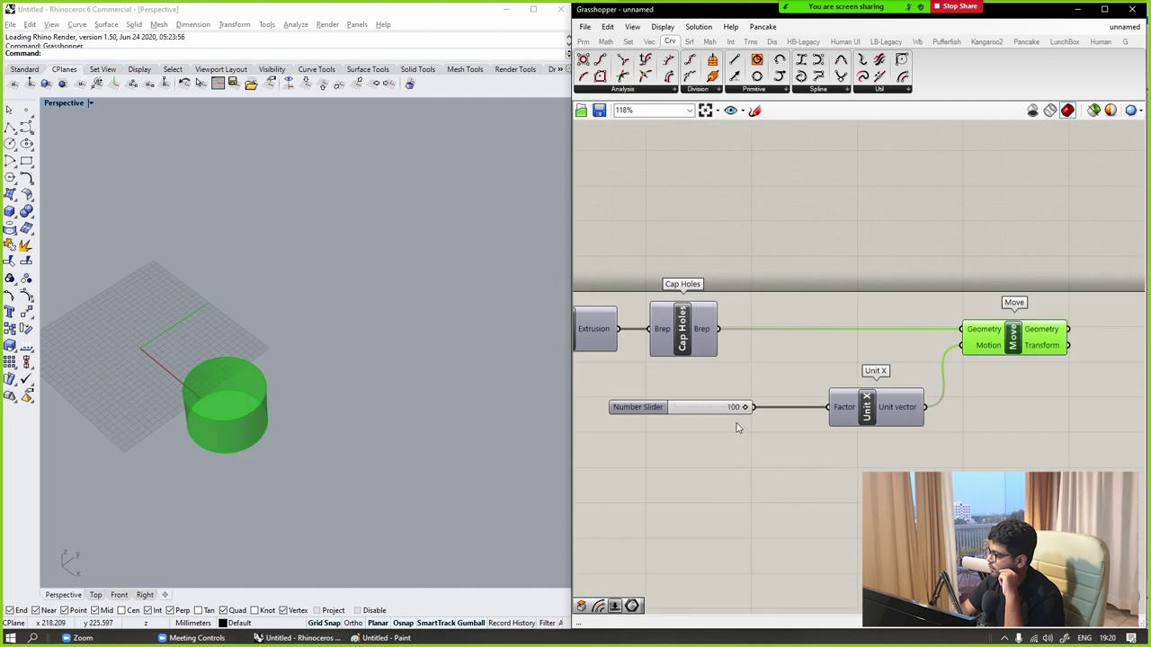
scroll(747, 406, "up", 1)
left_click_drag(747, 408, 674, 405)
left_click(956, 297)
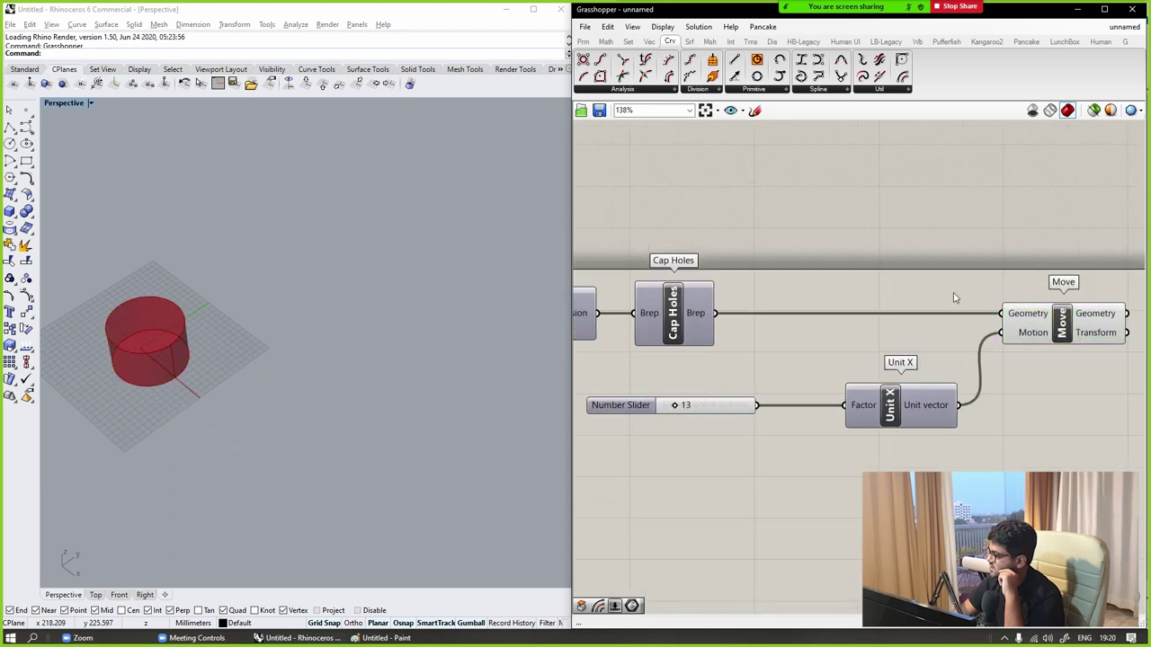
Lower the Unit X factor slider to 0.
scroll(986, 333, "down", 3)
scroll(935, 321, "up", 2)
scroll(797, 368, "down", 2)
scroll(759, 372, "up", 1)
scroll(759, 371, "up", 1)
left_click_drag(761, 370, 668, 389)
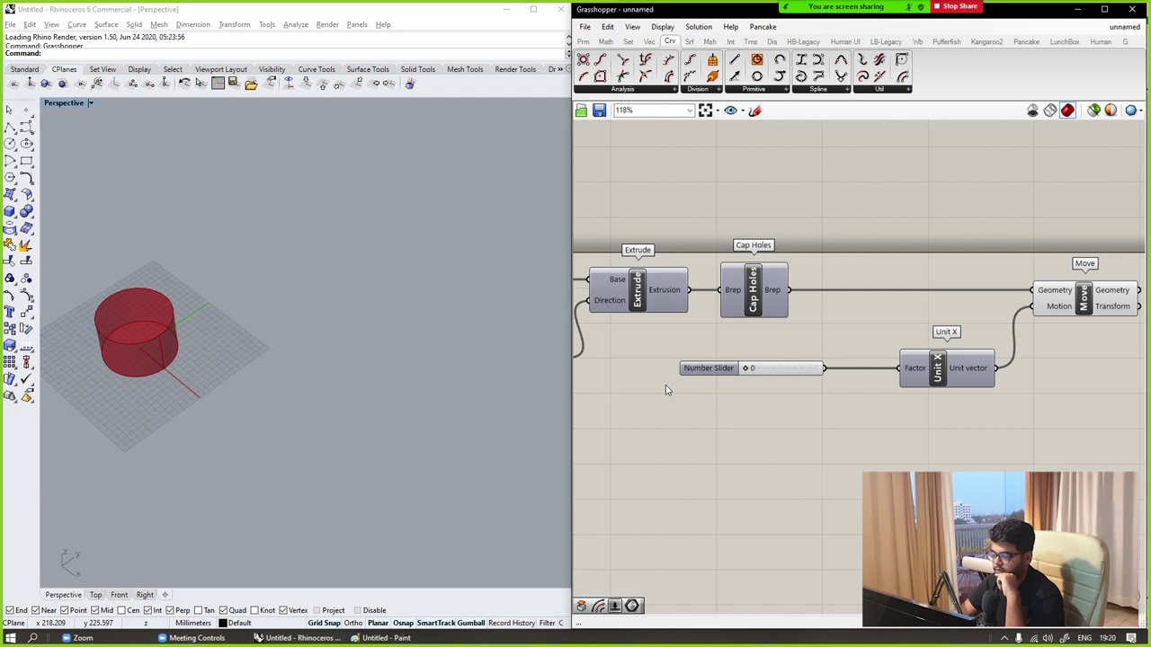
Set the circle's radius slider to 19 and the Unit Z factor slider to 21.
scroll(666, 385, "down", 4)
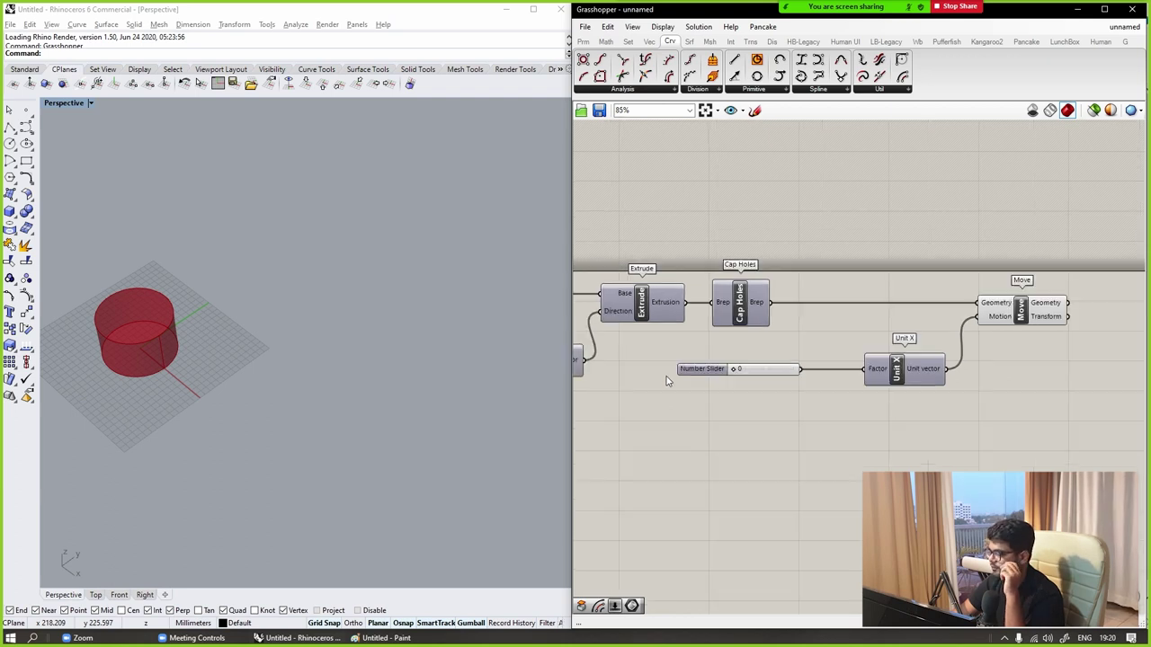
scroll(107, 360, "up", 3)
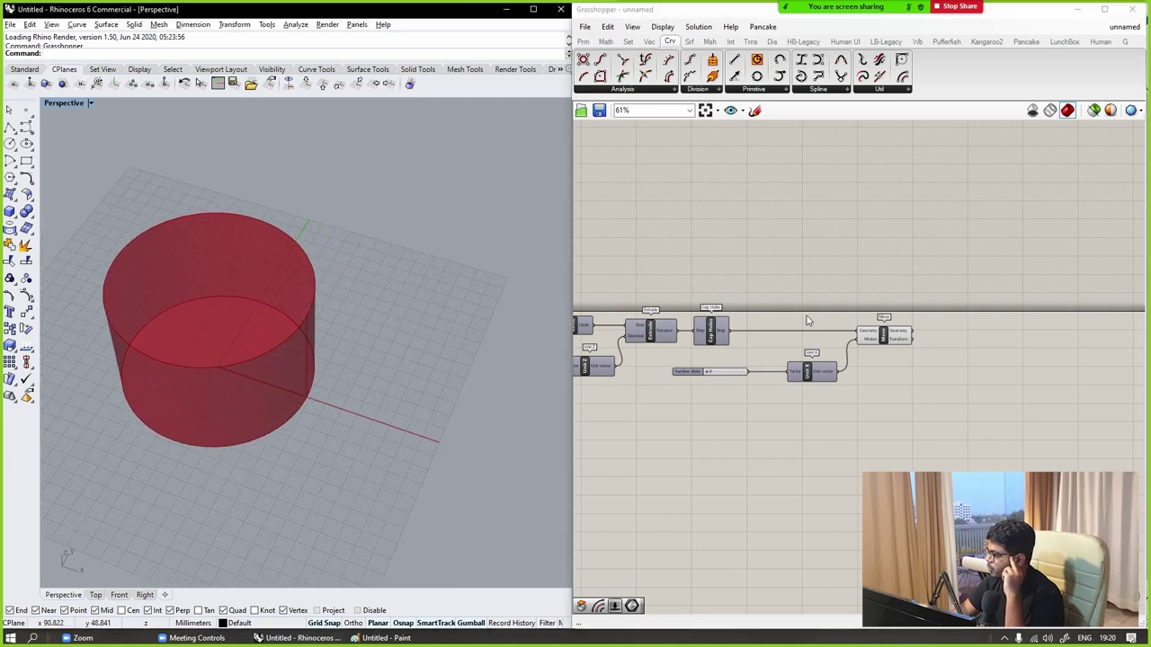
scroll(870, 309, "down", 3)
scroll(870, 308, "up", 2)
scroll(870, 309, "down", 2)
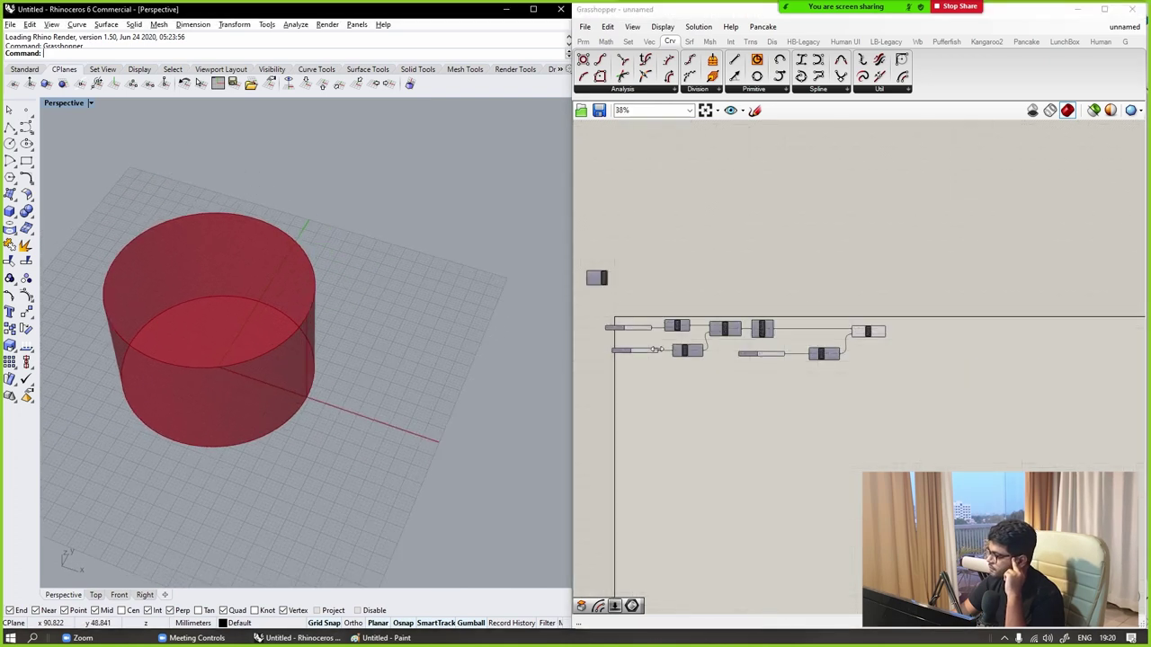
scroll(212, 397, "down", 3)
right_click_drag(212, 396, 218, 387)
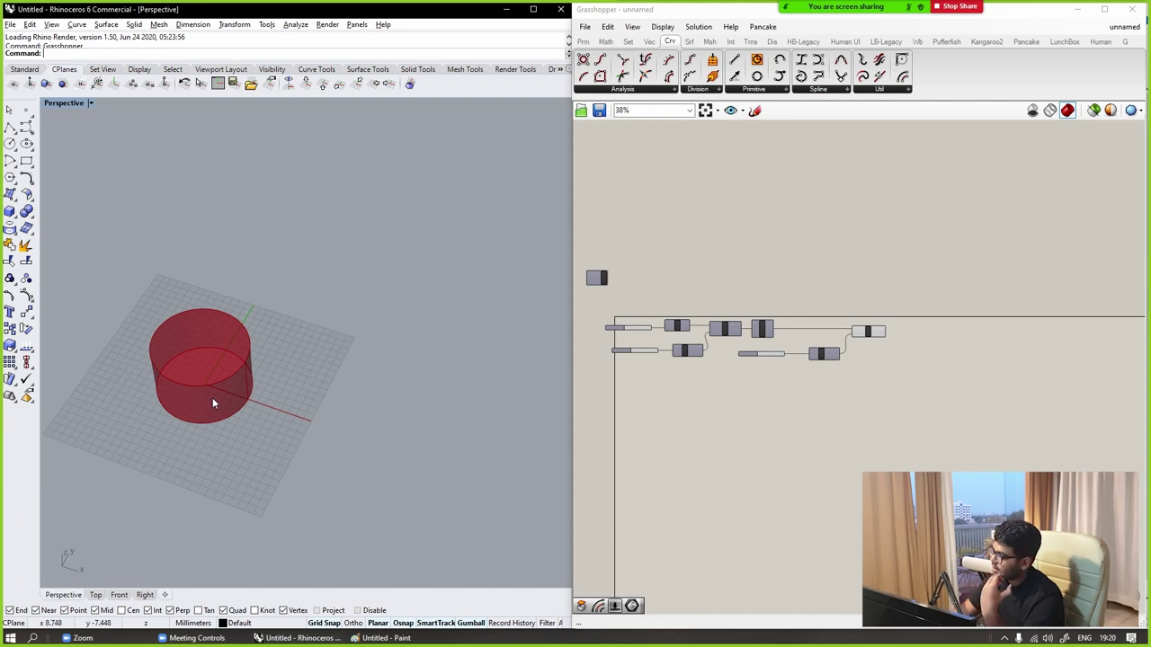
scroll(615, 322, "up", 5)
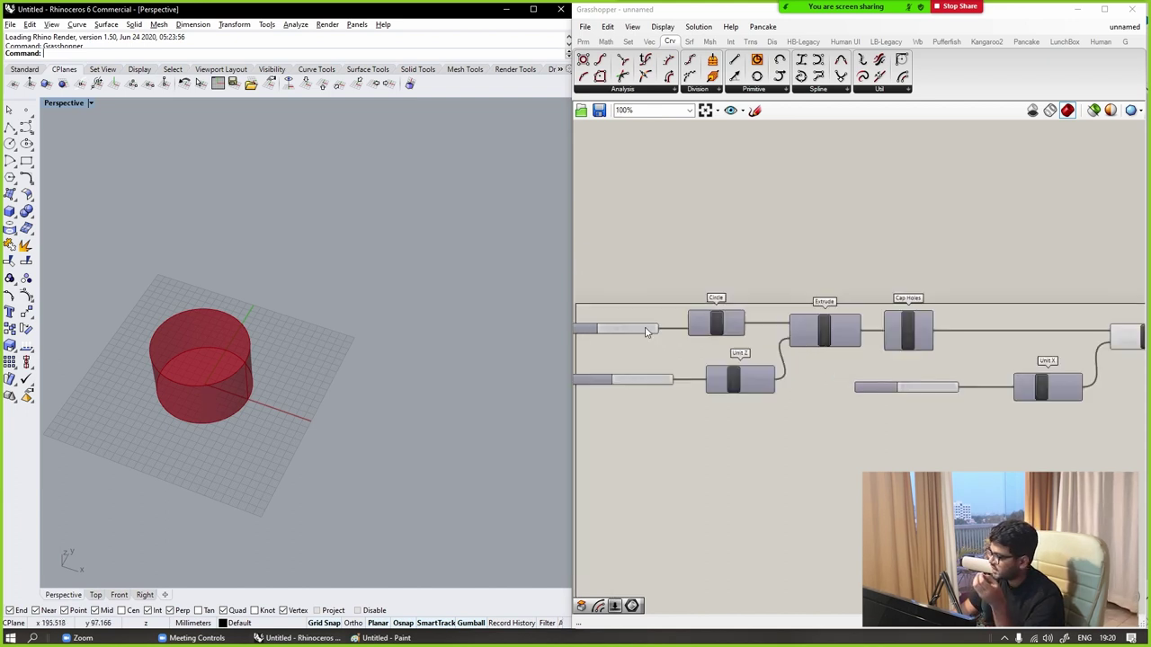
scroll(674, 344, "up", 2)
left_click_drag(674, 341, 658, 340)
left_click_drag(704, 443, 689, 440)
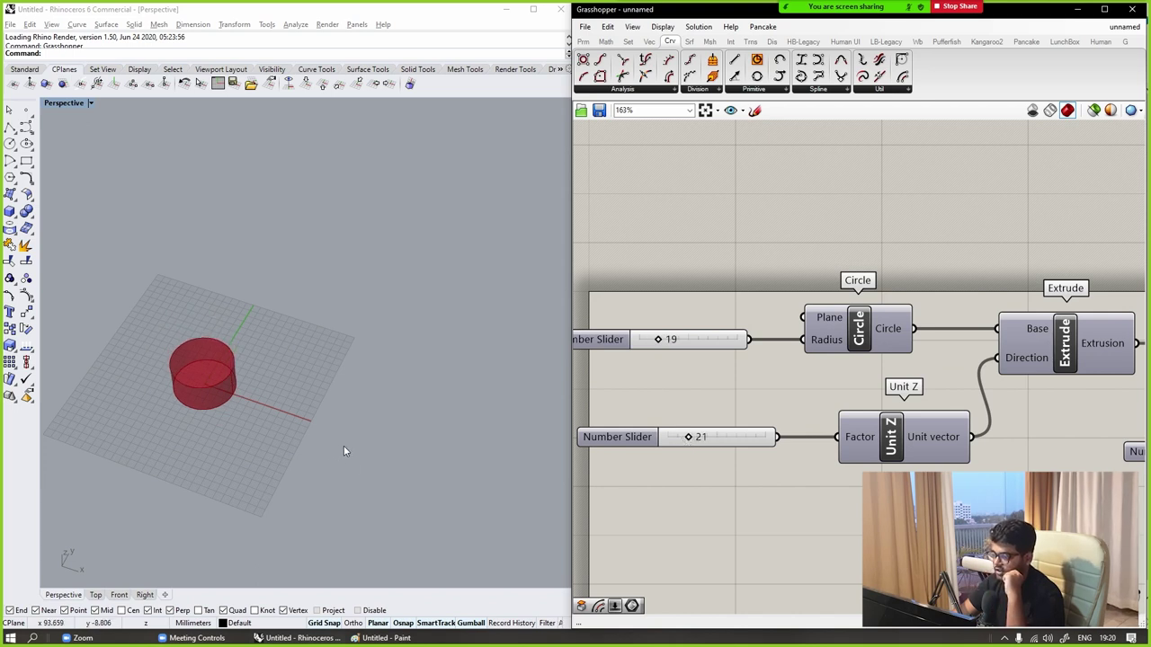
Set the Unit X factor slider that drives the Move component to 100.
scroll(1016, 350, "down", 5)
right_click_drag(1106, 383, 829, 397)
scroll(929, 350, "up", 5)
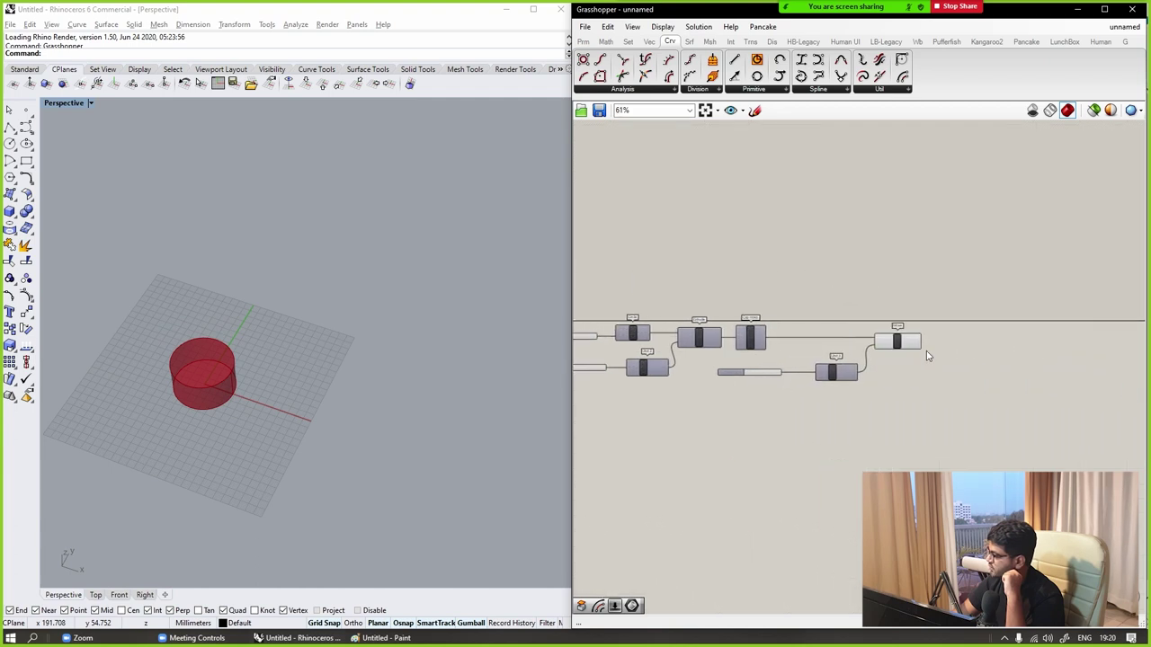
left_click(847, 341)
scroll(843, 375, "down", 4)
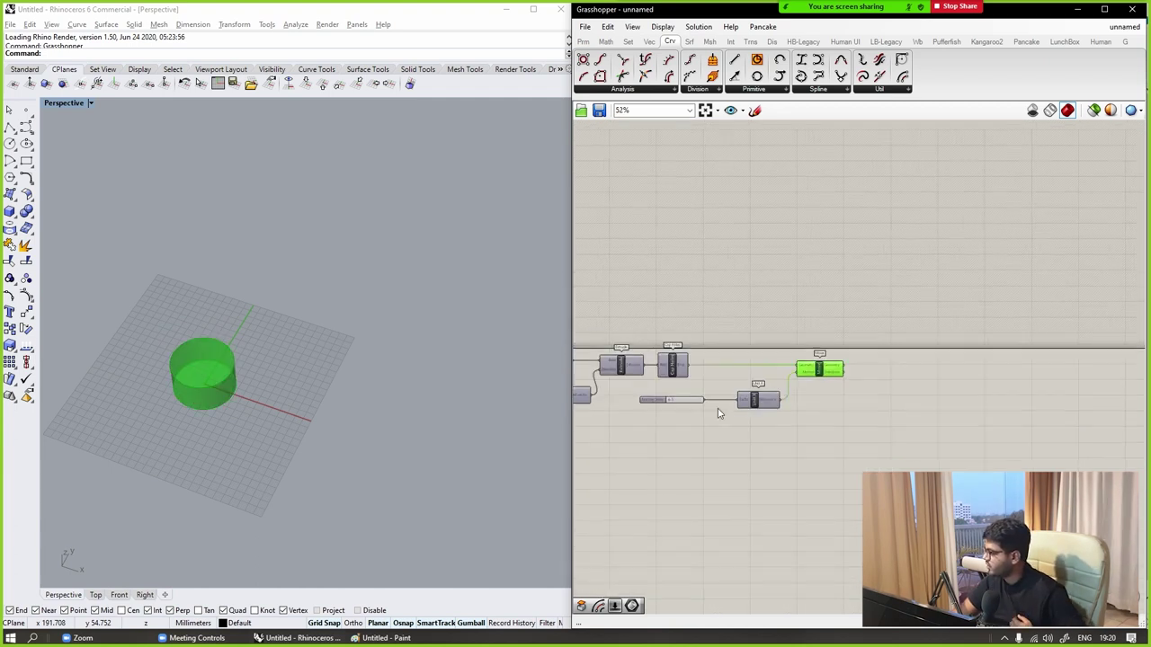
scroll(681, 414, "up", 5)
double_click(670, 385)
type("10")
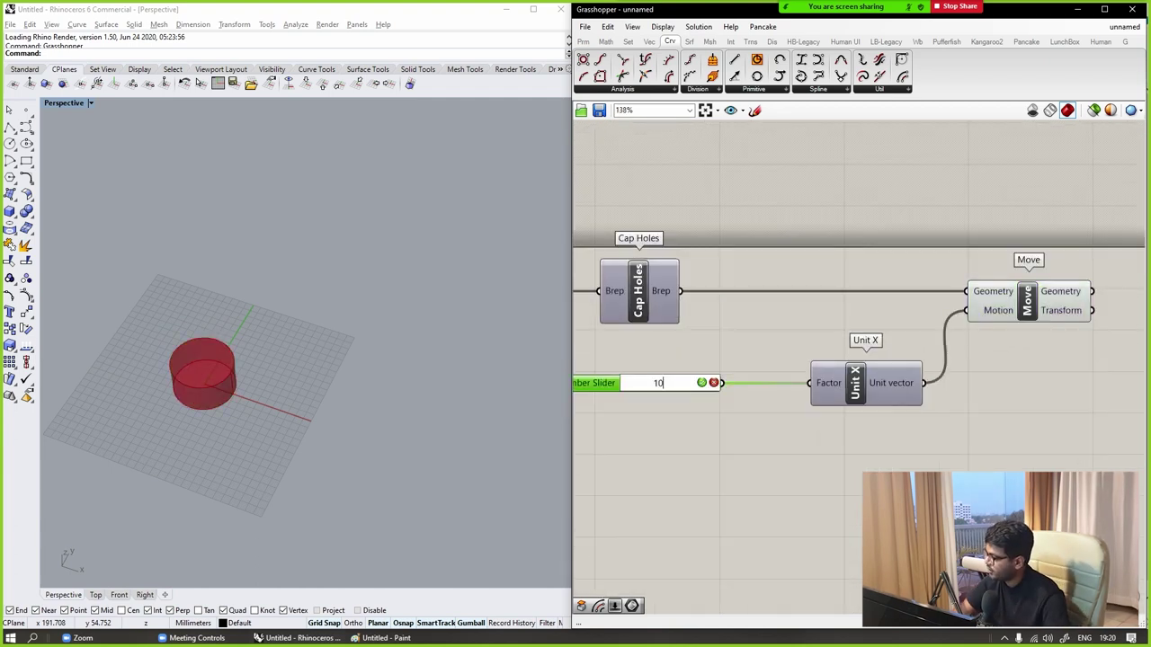
type("0")
key("Return")
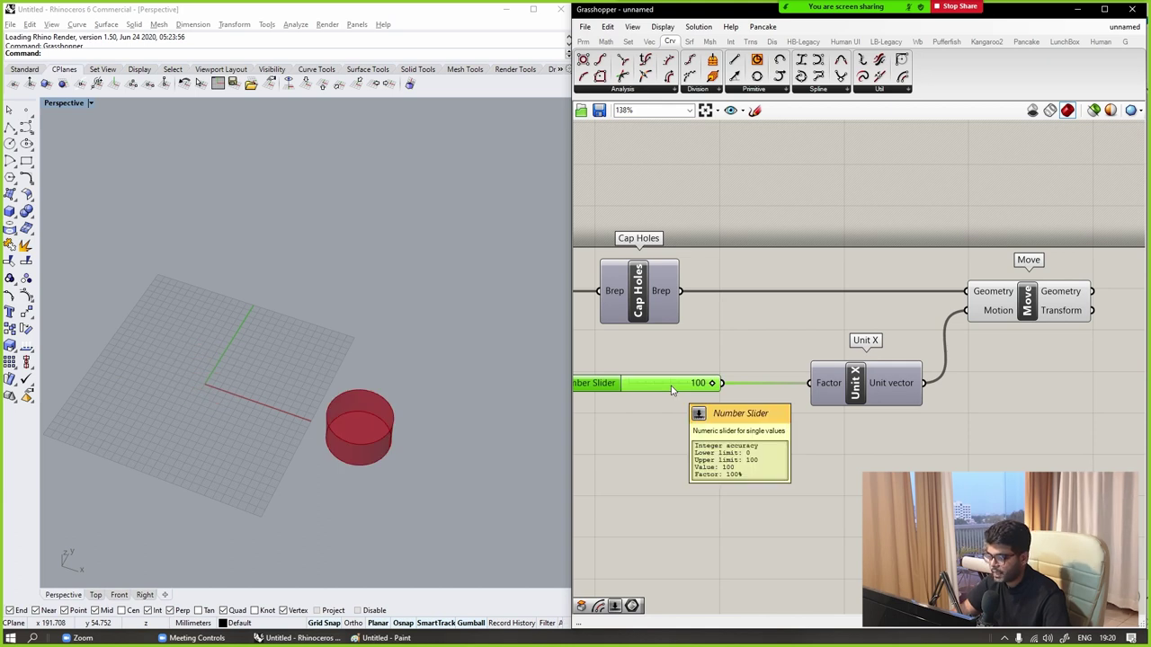
Duplicate the X-direction Number Slider, Unit X and Move components and place the copies beyond the original Move component.
scroll(671, 388, "down", 2)
left_click_drag(962, 442, 709, 284)
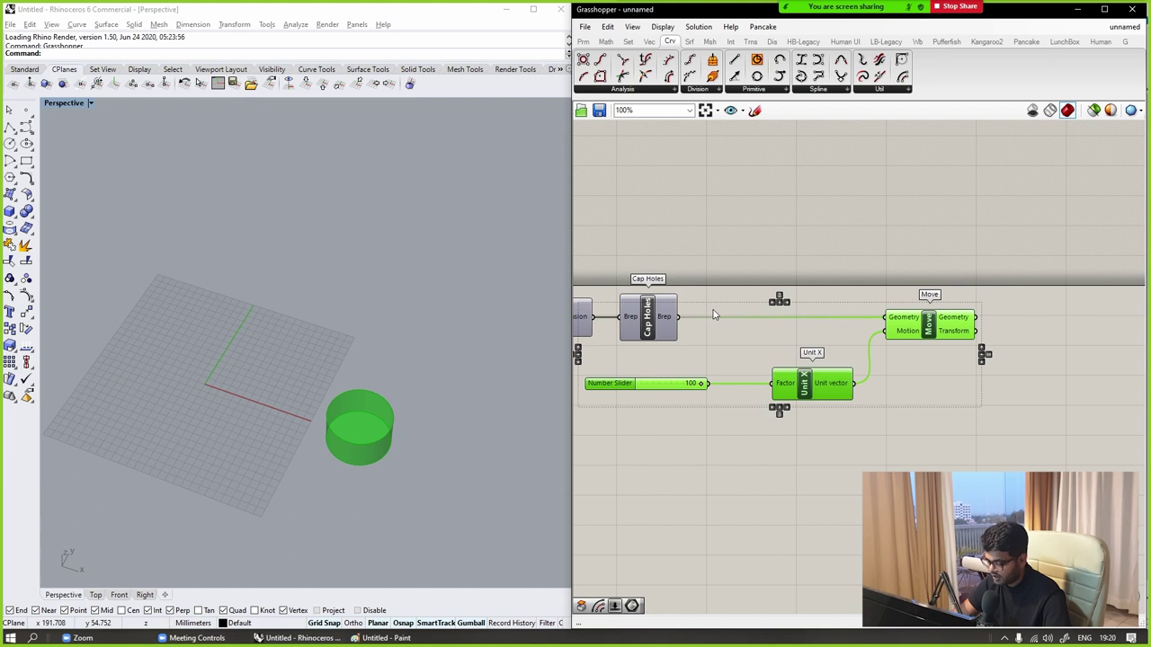
key("ctrl+c")
key("ctrl+v")
scroll(827, 356, "down", 3)
left_click_drag(855, 339, 1090, 347)
left_click(940, 388)
Connect the first Move component's Geometry output to the copied Move component's Geometry input.
scroll(945, 397, "up", 3)
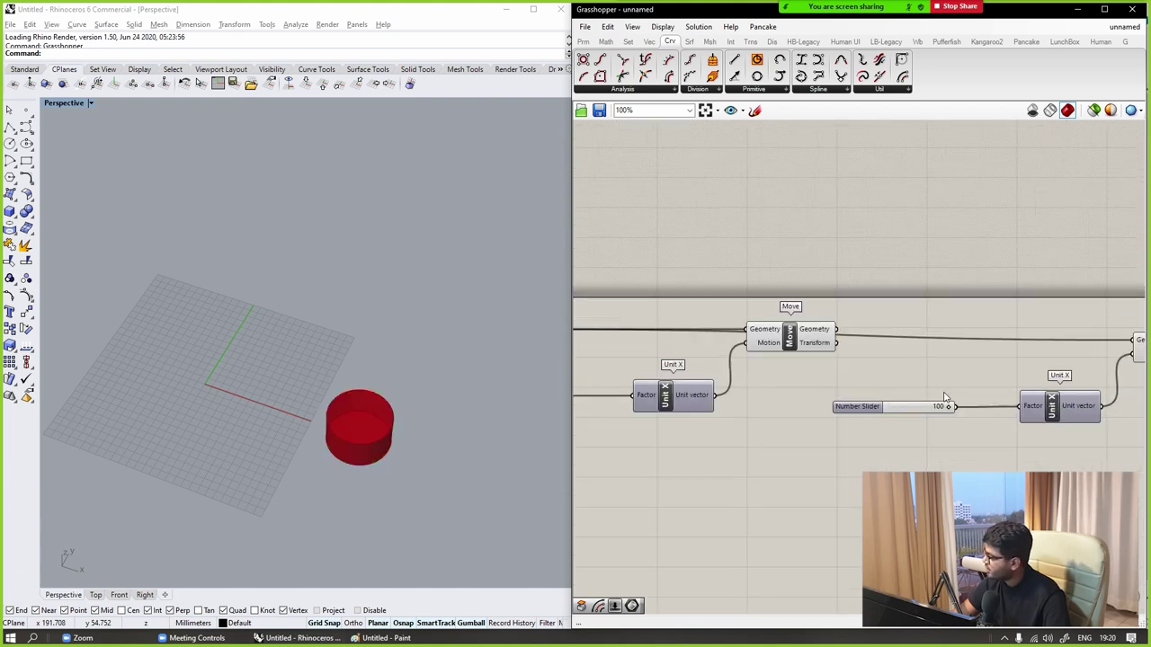
right_click_drag(944, 396, 844, 374)
left_click_drag(735, 307, 1064, 311)
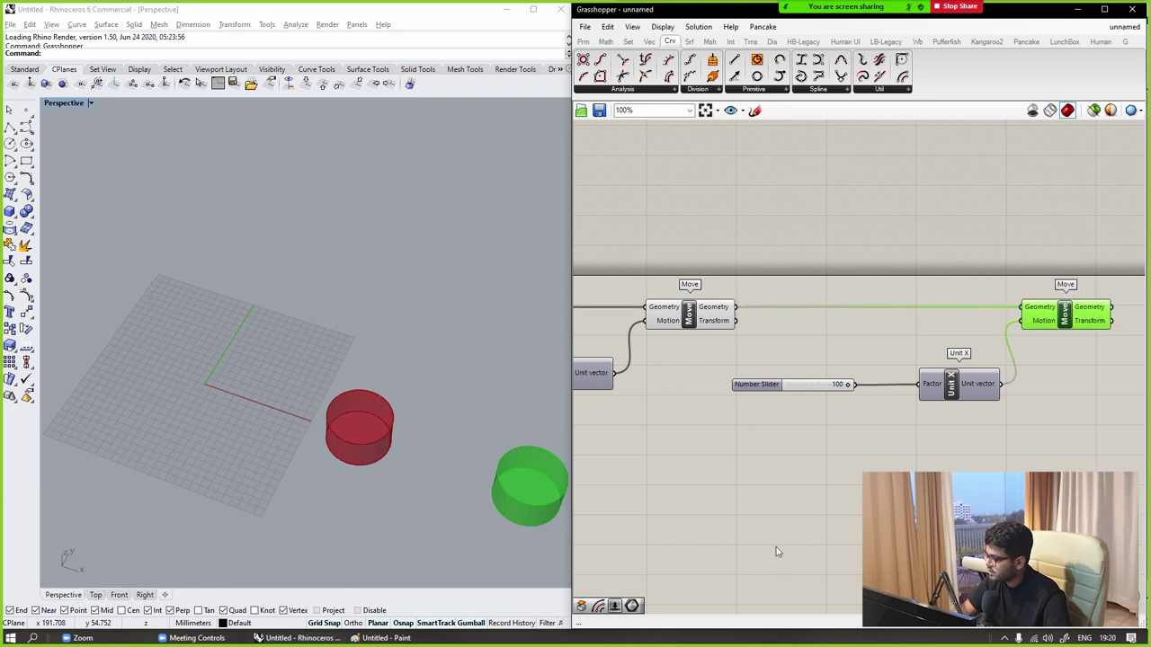
Examine how the first Move component's geometry feeds the second Move, along with the X-direction sliders and resulting cylinders.
scroll(688, 473, "down", 1)
scroll(651, 480, "down", 2)
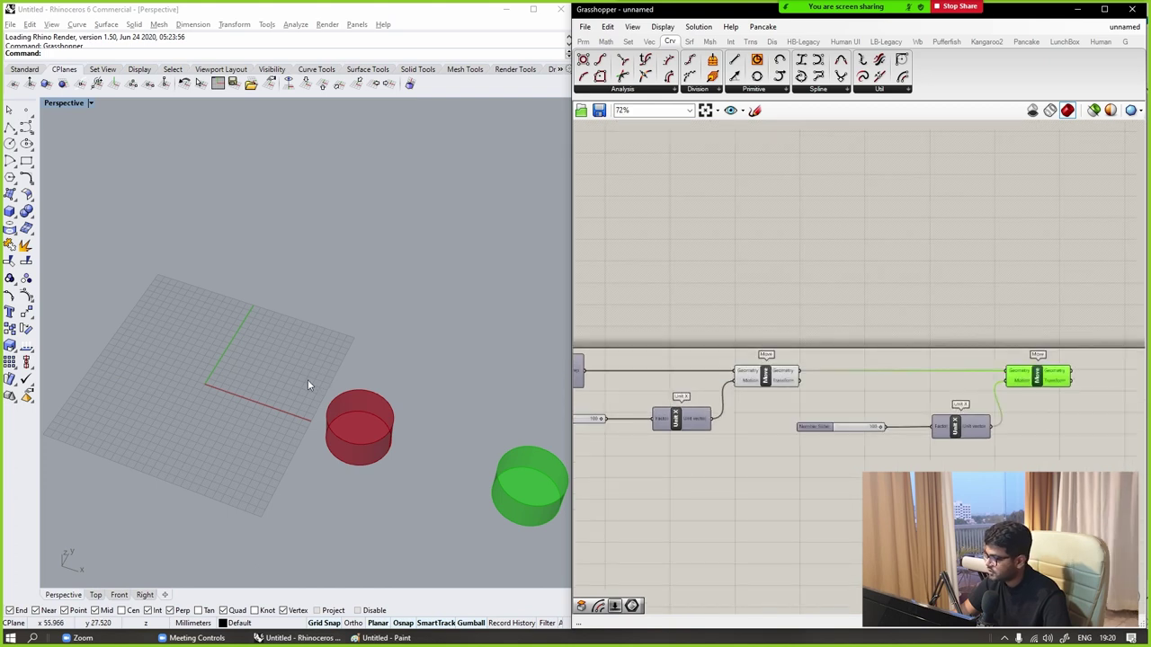
scroll(861, 391, "down", 1)
scroll(719, 423, "up", 3)
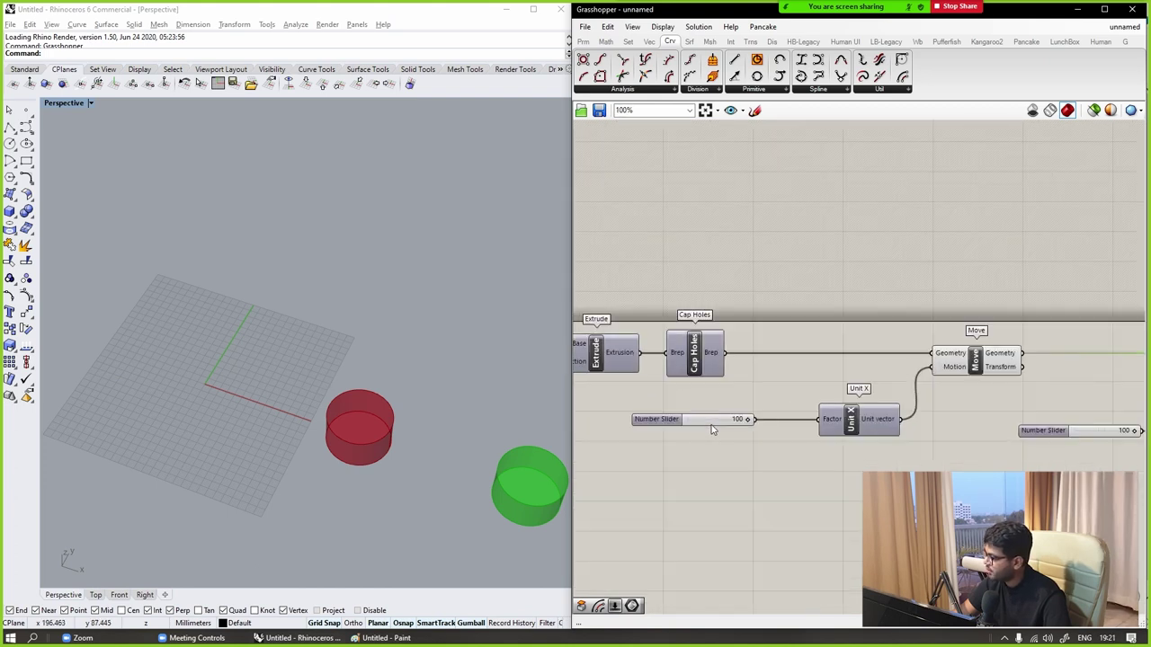
scroll(809, 395, "down", 2)
scroll(1001, 368, "up", 1)
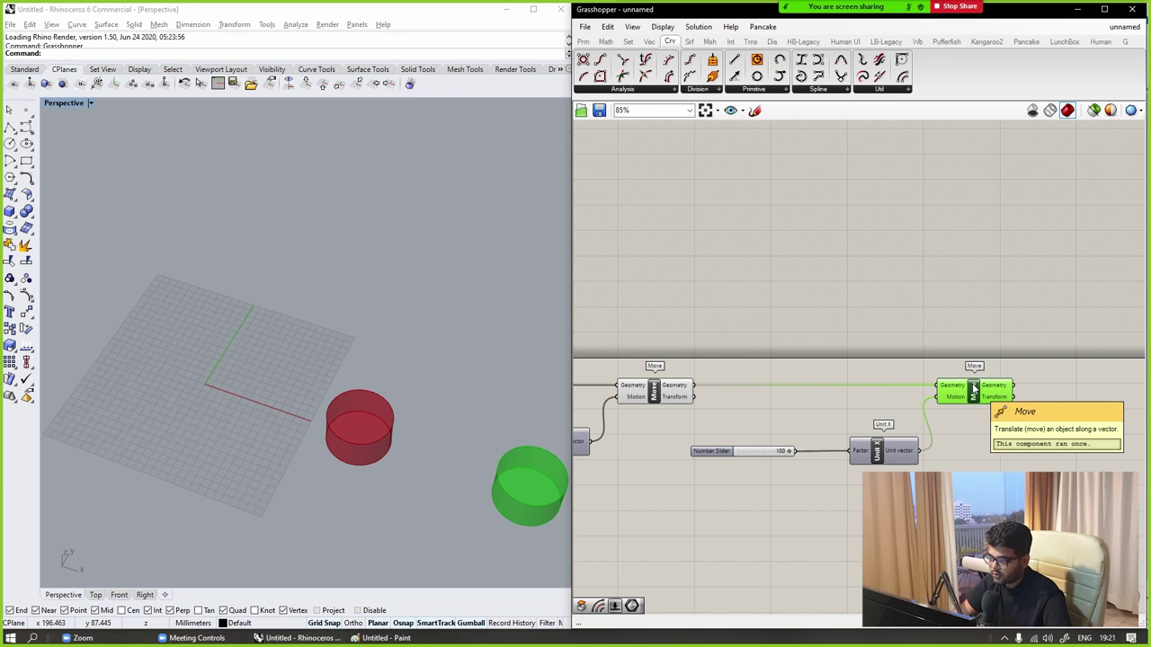
scroll(974, 391, "down", 2)
scroll(780, 417, "down", 1)
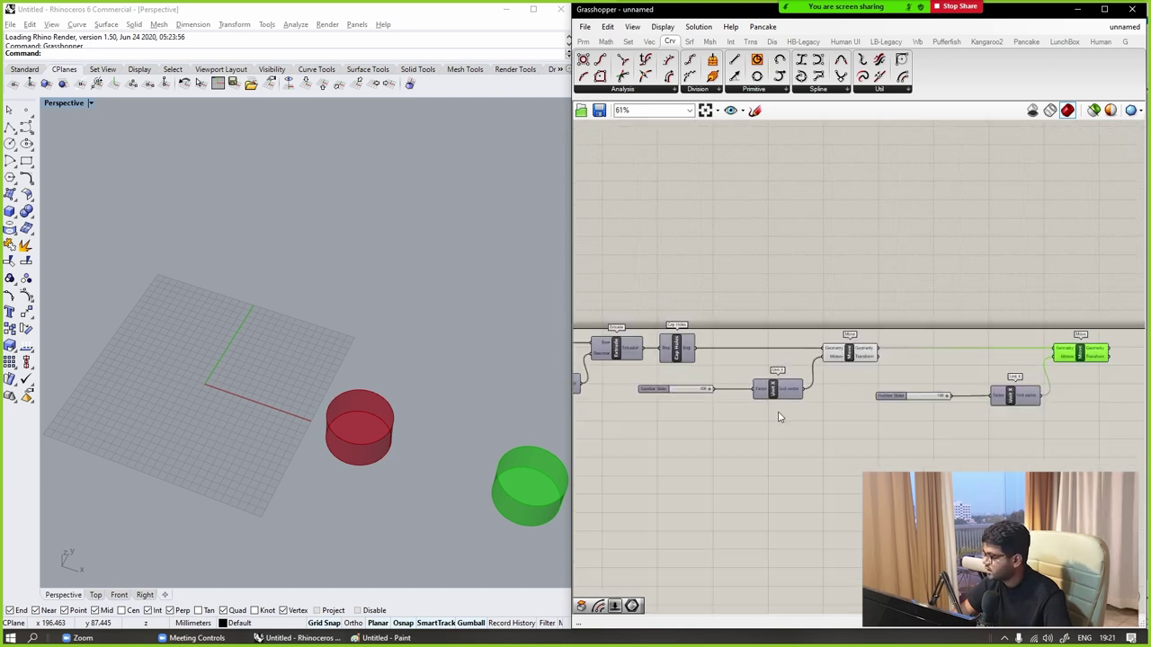
left_click(809, 435)
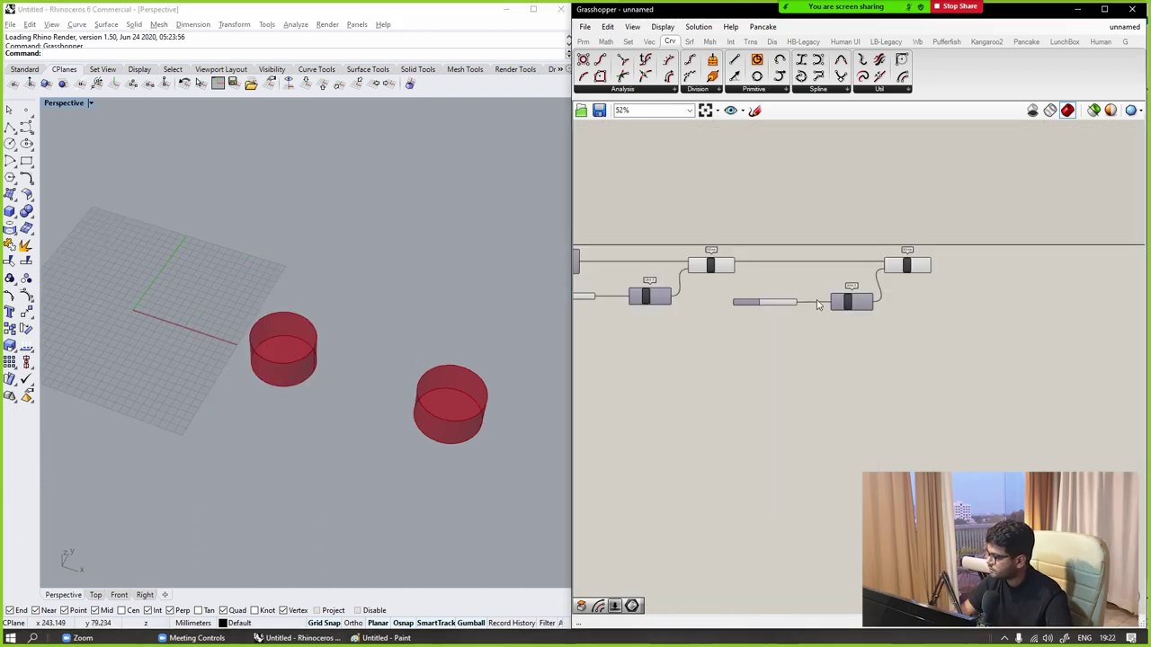
right_click_drag(819, 305, 909, 285)
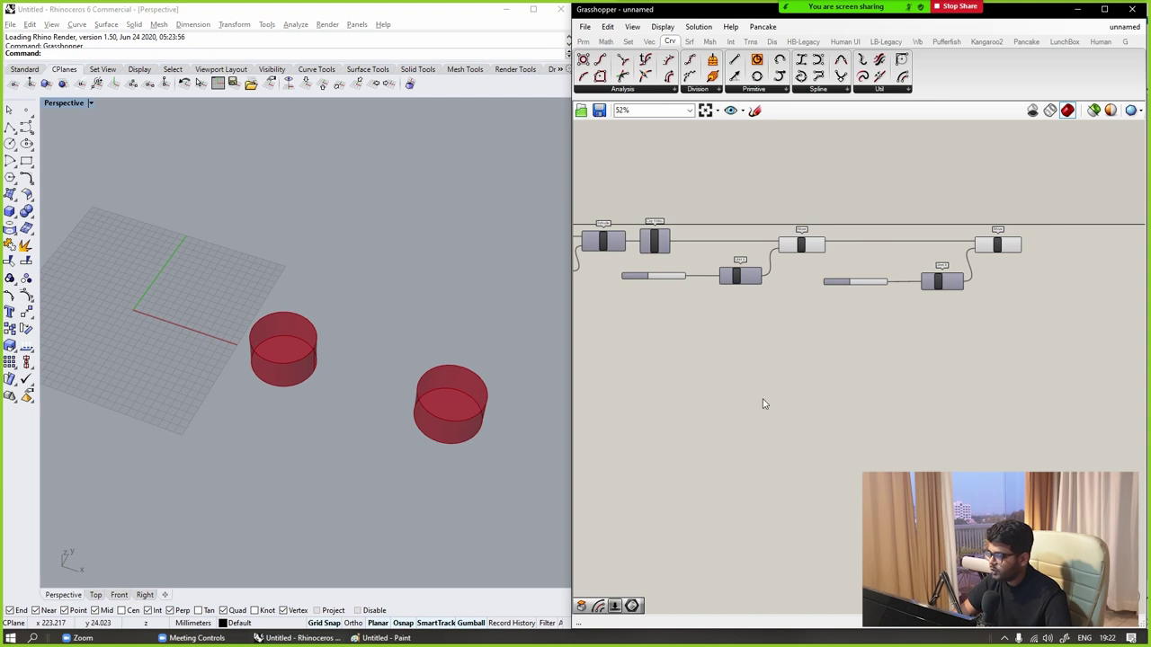
scroll(796, 289, "down", 3)
scroll(796, 289, "up", 5)
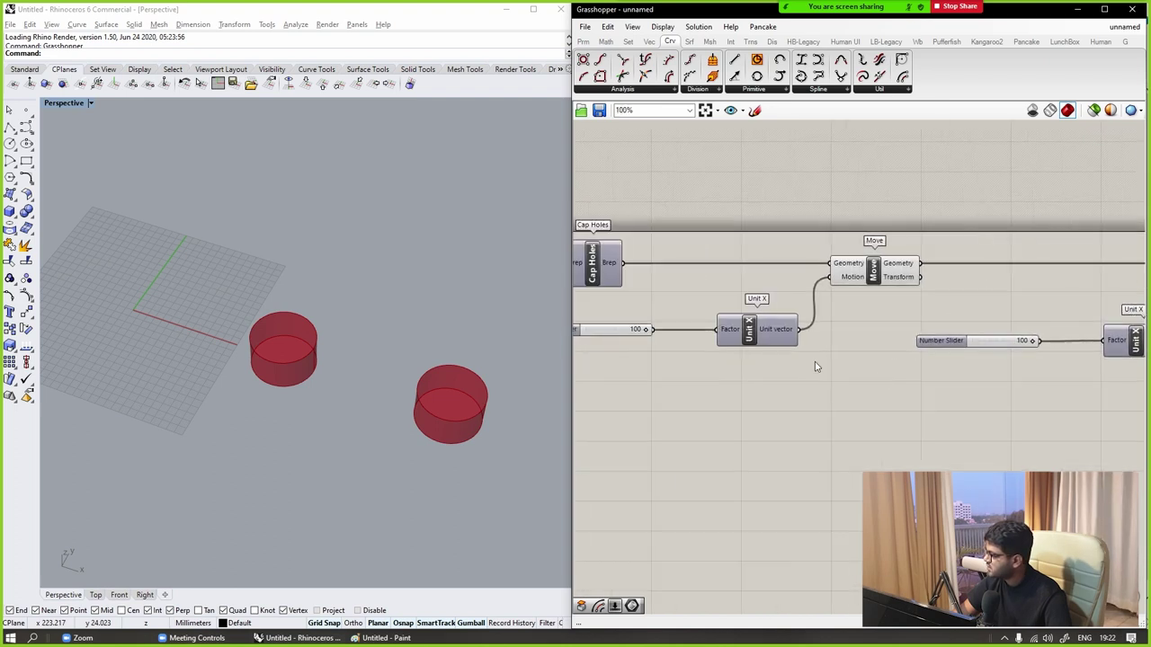
Set the Unit X factor slider that drives the first Move component to 49.
left_click_drag(812, 362, 775, 362)
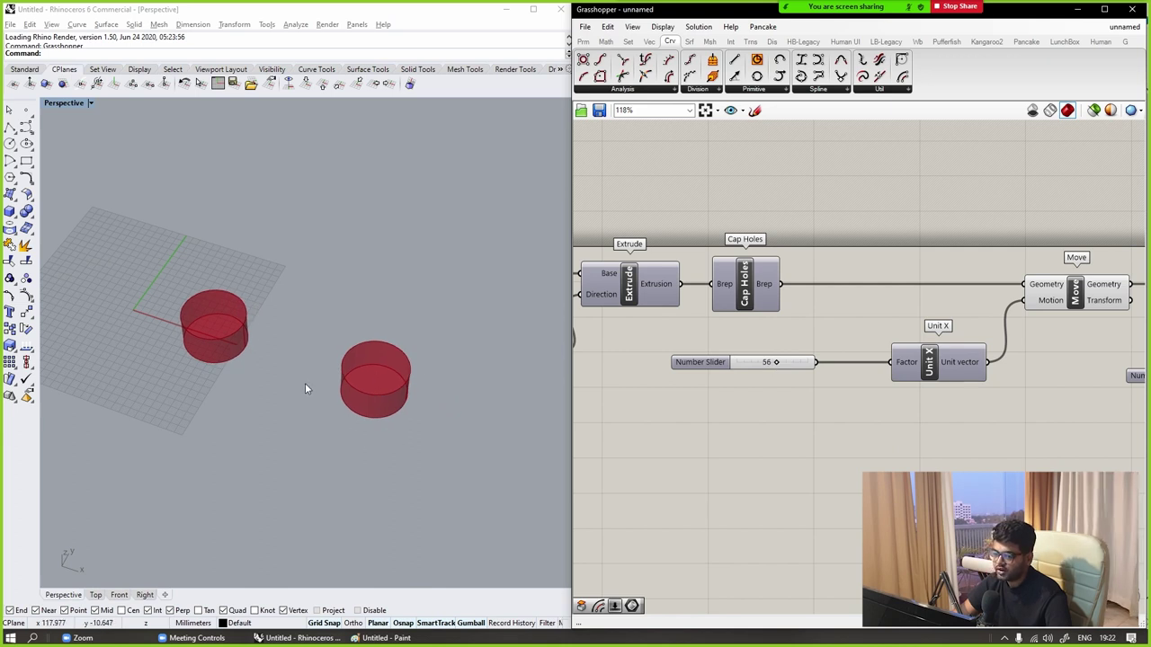
scroll(851, 326, "down", 2)
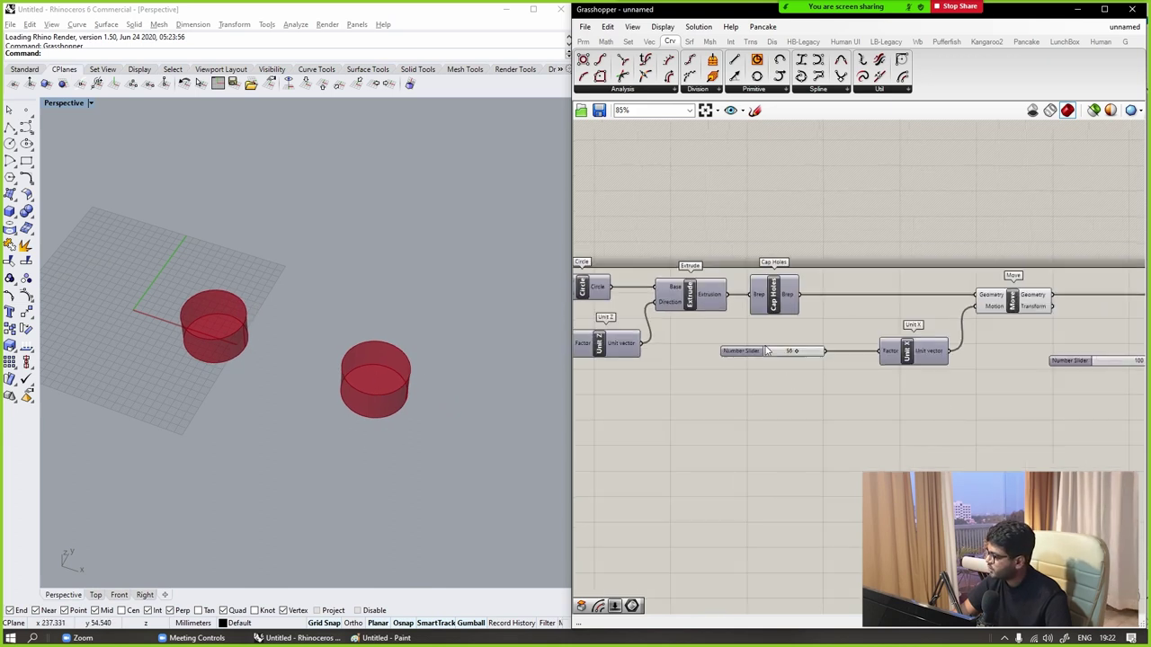
scroll(766, 351, "up", 2)
left_click_drag(805, 357, 796, 357)
Examine the second Move component's wiring to the first Move and its own X-direction vector, and highlight its output geometry.
scroll(845, 357, "down", 4)
scroll(890, 351, "up", 2)
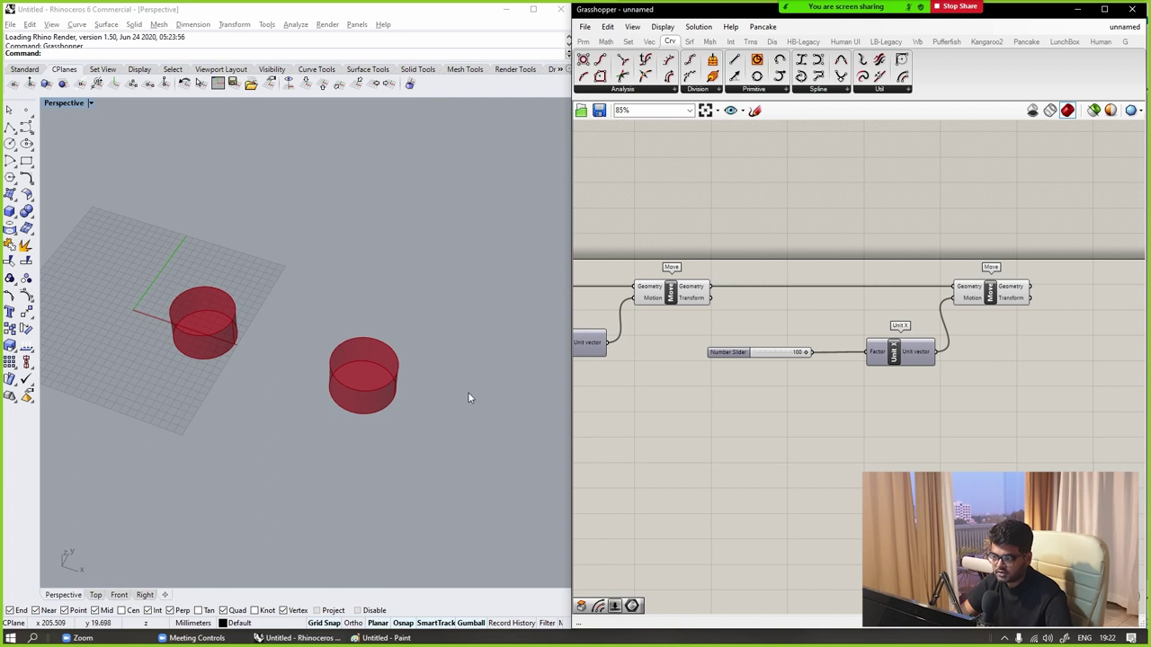
scroll(621, 339, "down", 3)
scroll(781, 339, "up", 2)
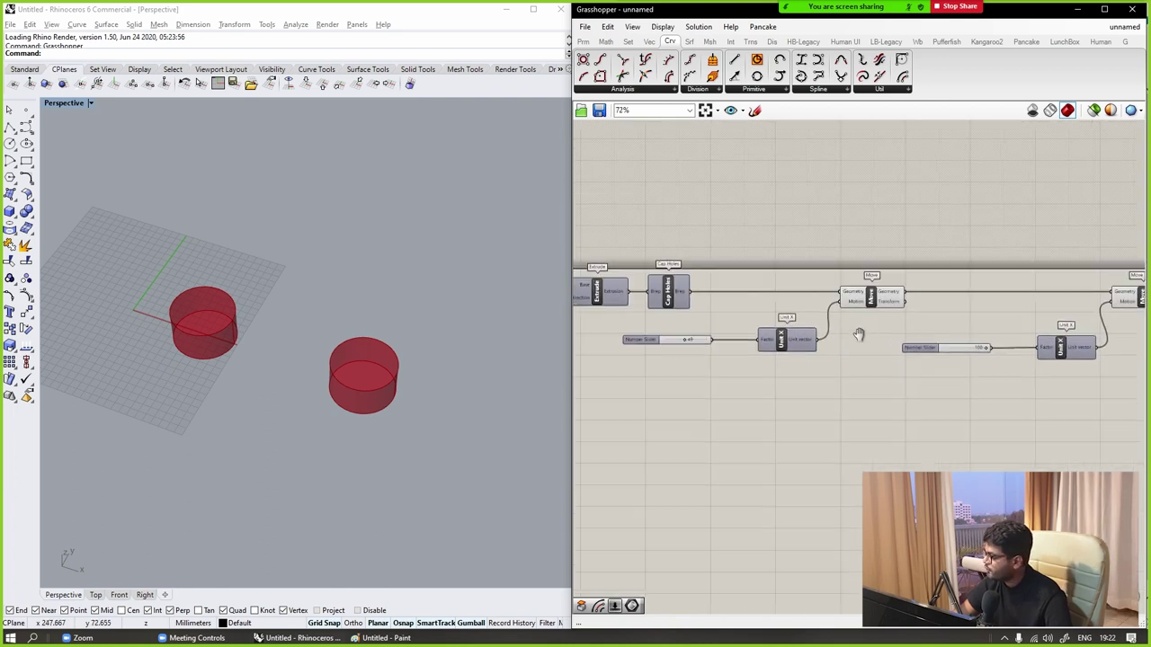
scroll(870, 337, "up", 1)
scroll(749, 330, "up", 1)
scroll(749, 330, "down", 3)
scroll(926, 340, "up", 3)
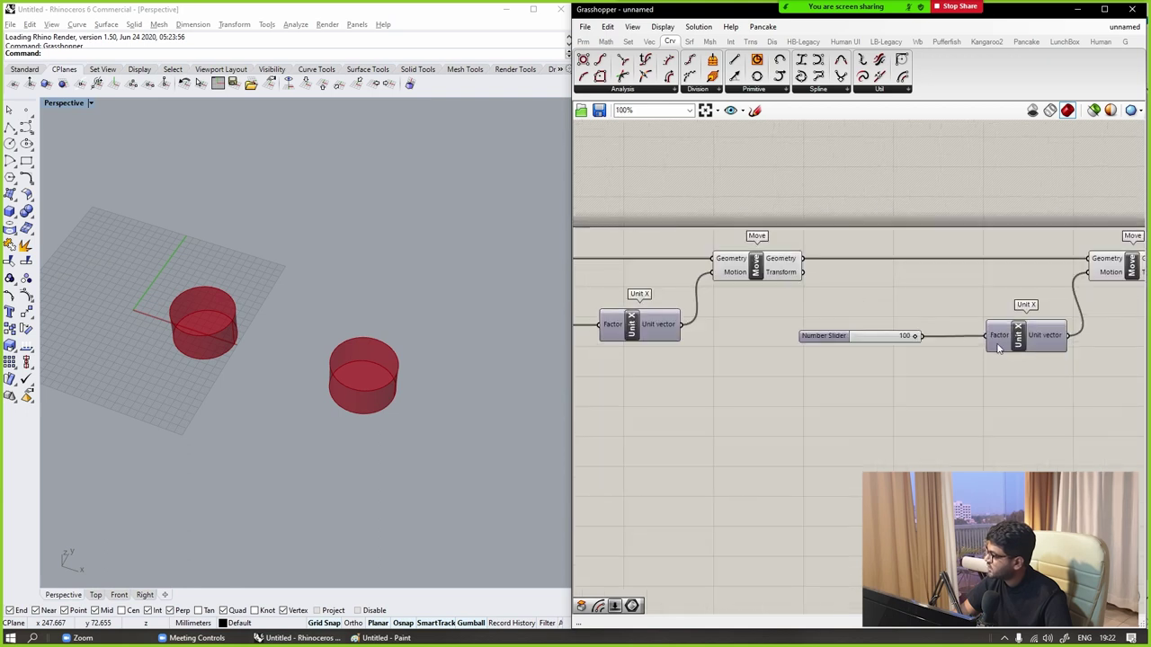
scroll(943, 316, "down", 3)
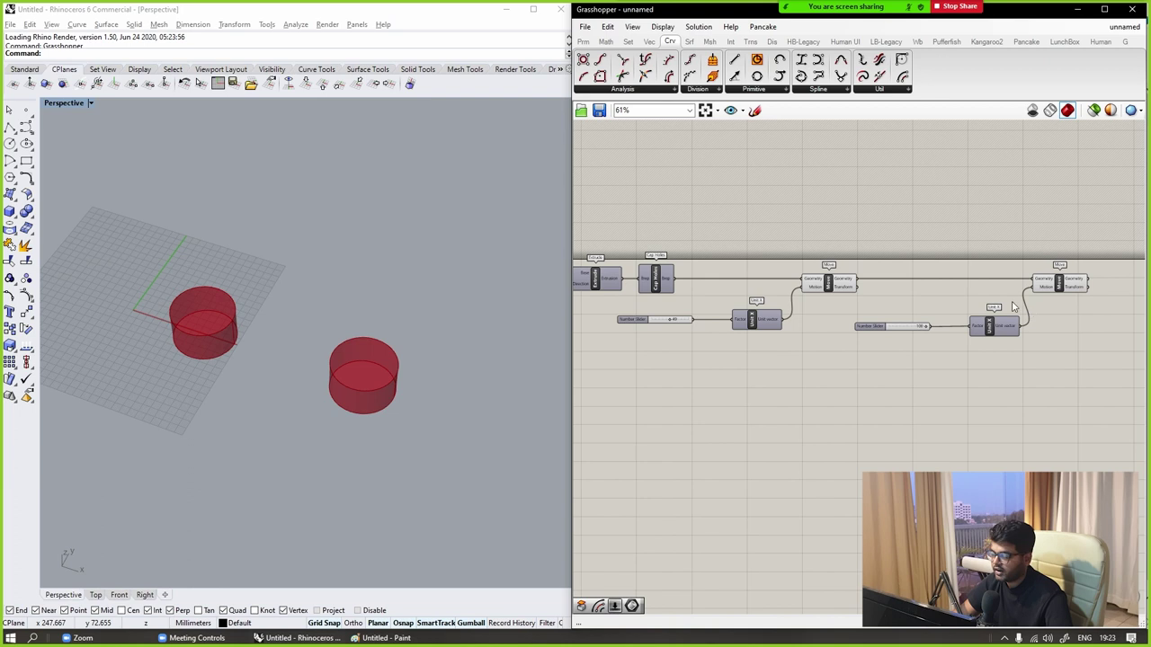
scroll(849, 281, "up", 1)
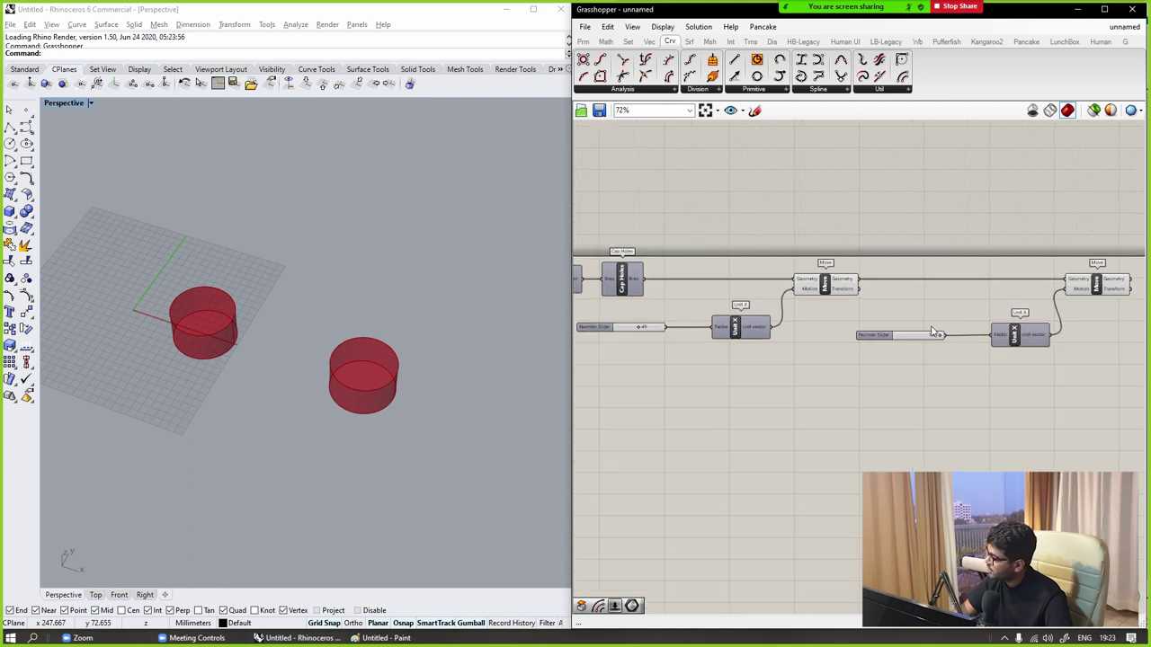
left_click(1096, 293)
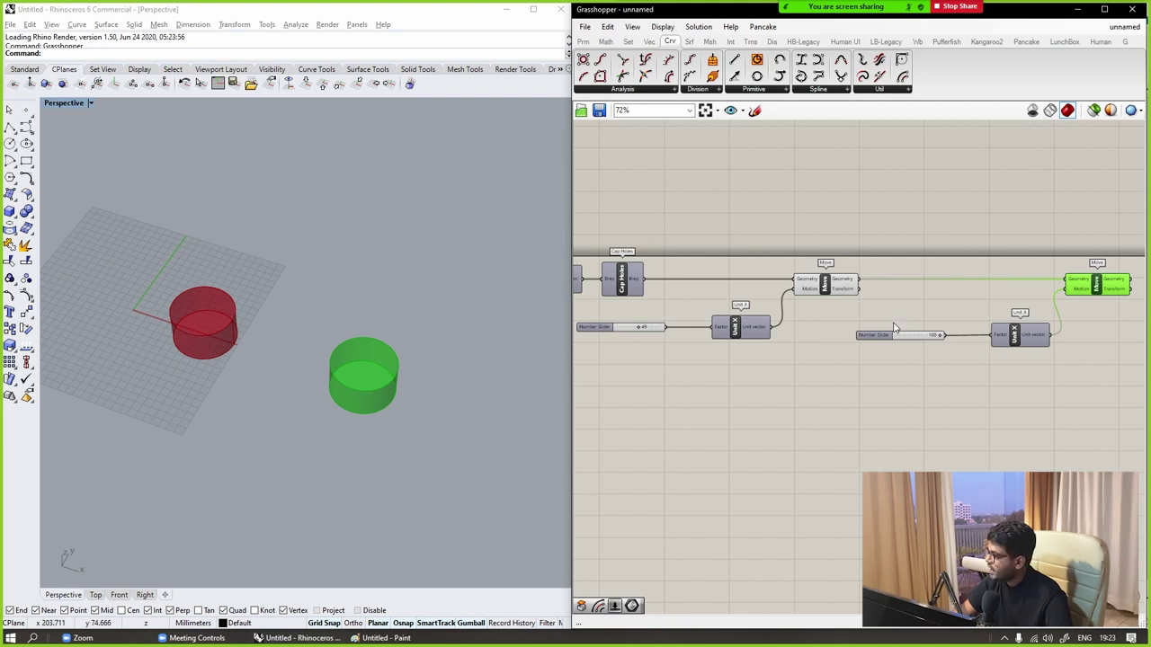
Place the second slider, Unit X and Move group above the main chain and connect Cap Holes' Brep output to that Move's Geometry input.
right_click_drag(1102, 365, 1051, 360)
left_click_drag(1066, 373, 801, 235)
left_click_drag(1025, 288, 798, 137)
right_click_drag(687, 222, 795, 334)
left_click_drag(701, 390, 886, 241)
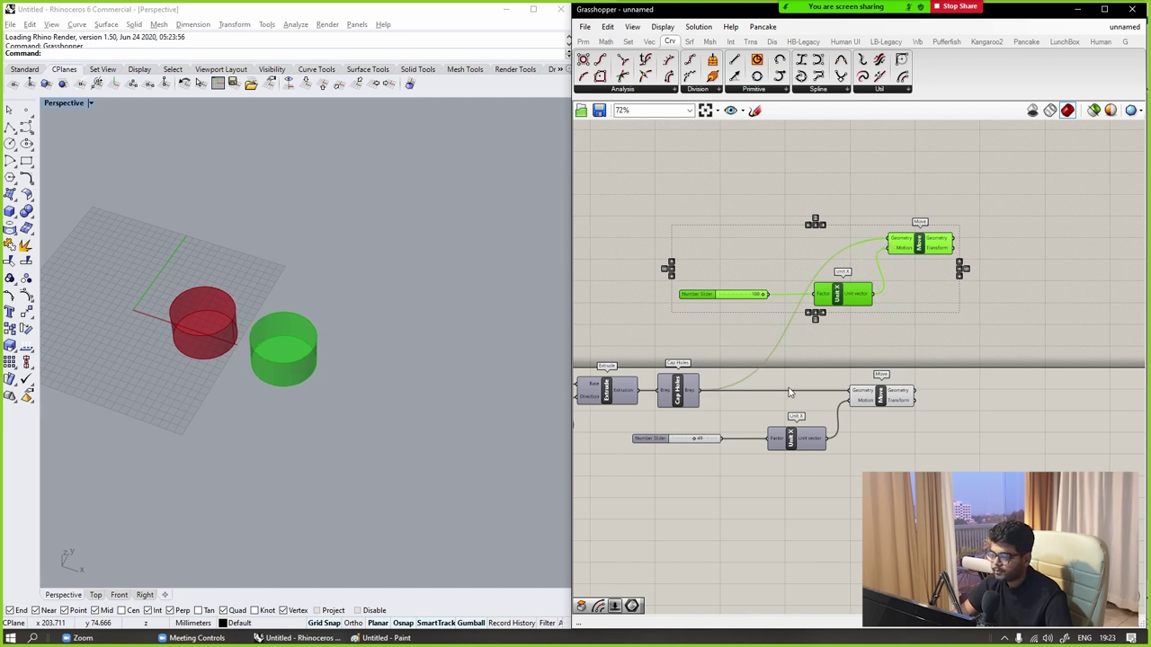
Raise the upper X-direction slider's maximum to 200 and set its value to 200.
scroll(861, 348, "up", 2)
double_click(643, 275)
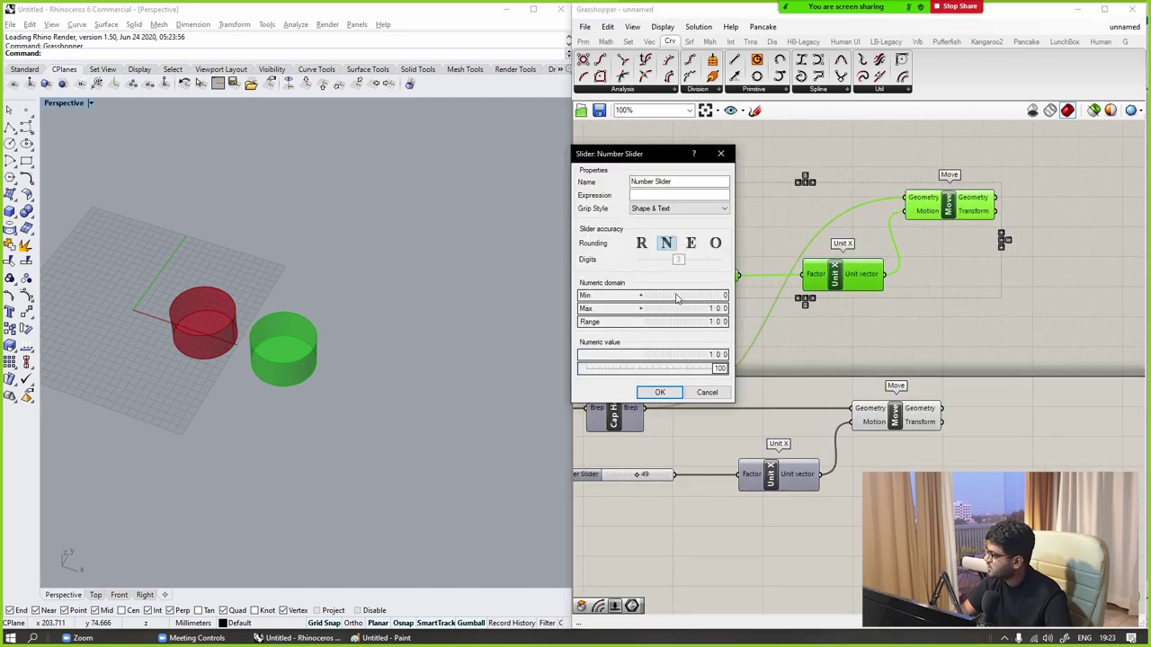
double_click(687, 309)
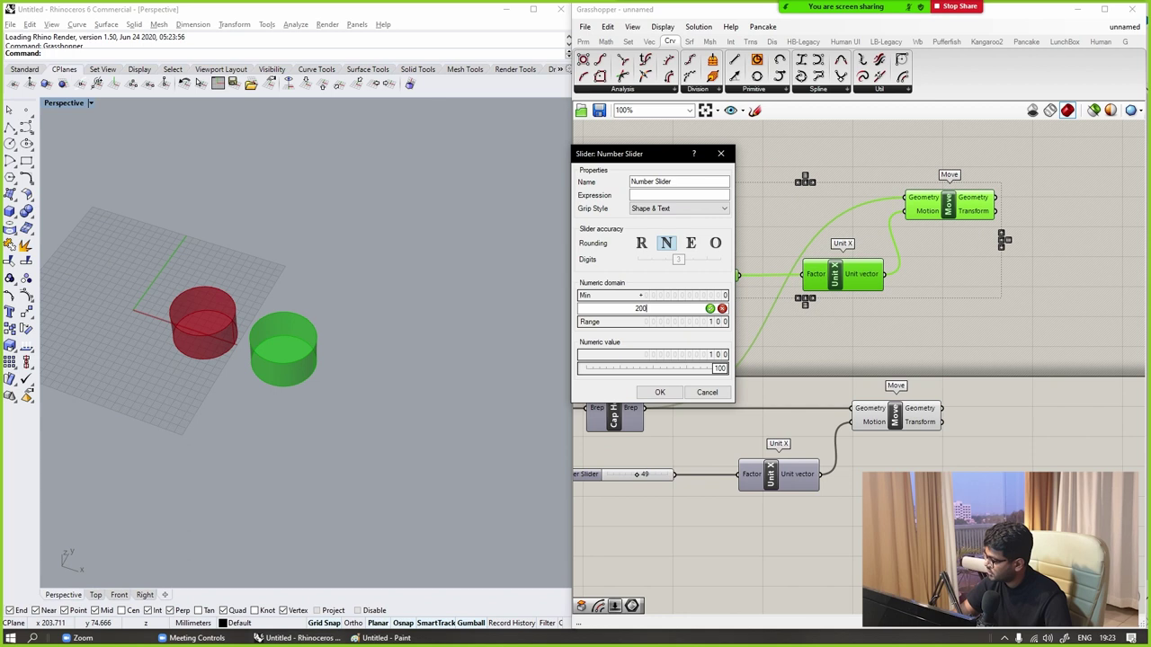
left_click(660, 392)
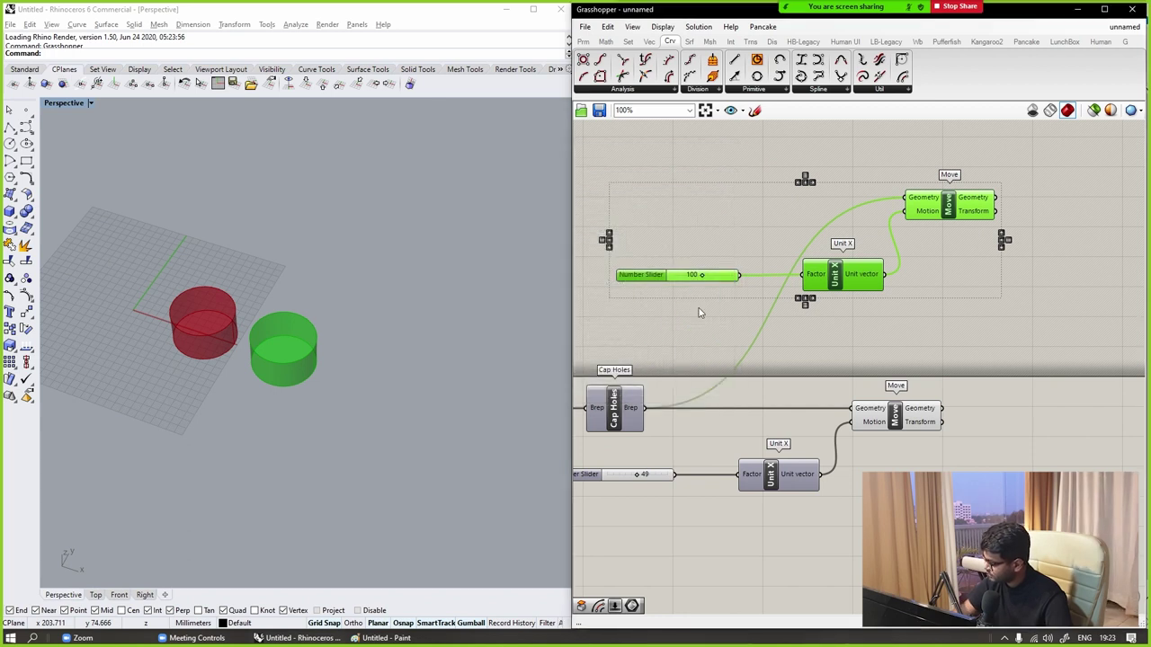
left_click_drag(701, 277, 829, 301)
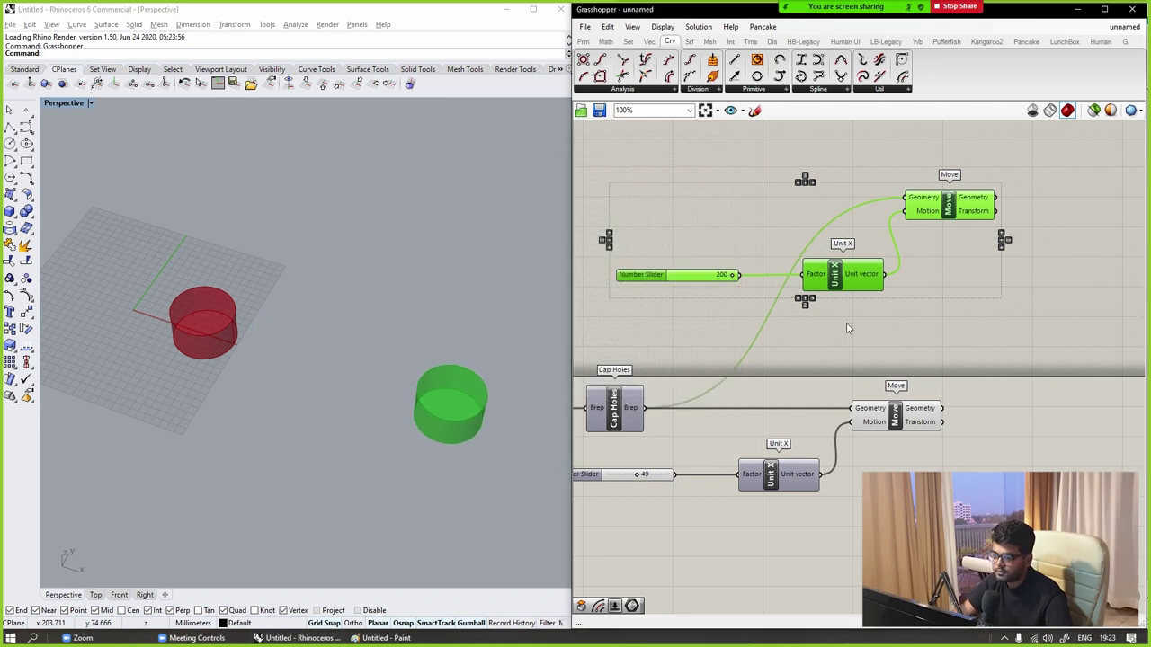
Shift the lower slider, Unit X and Move group farther from Cap Holes, and highlight the wires leaving Cap Holes.
left_click(997, 293)
scroll(900, 306, "down", 2)
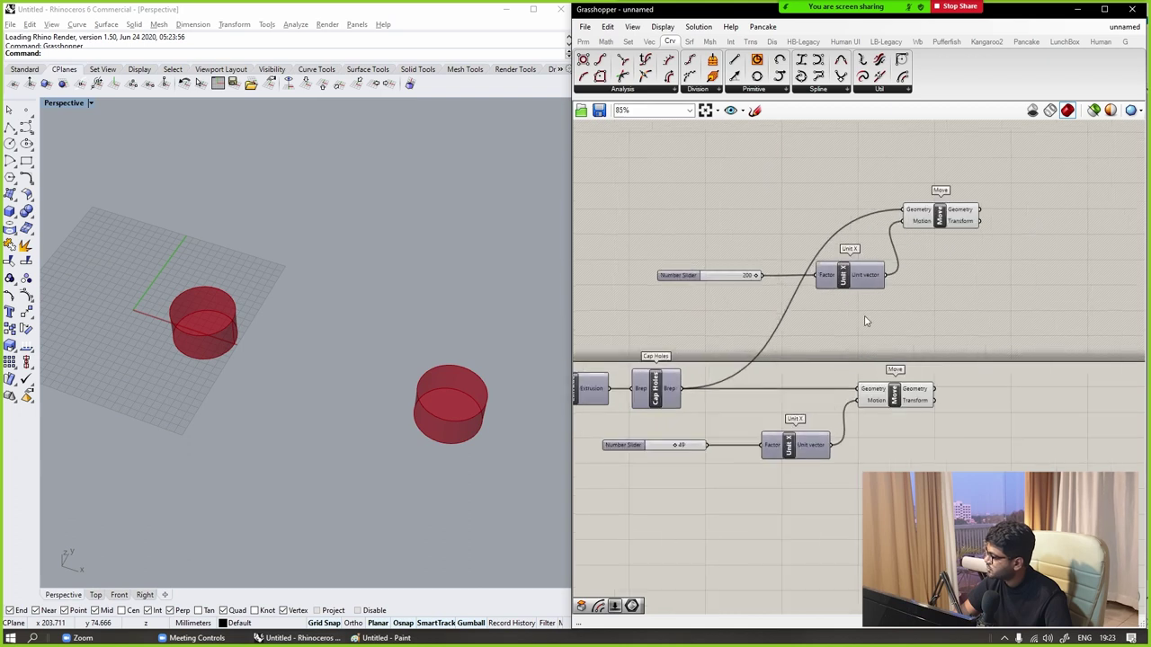
left_click_drag(935, 506, 761, 344)
left_click(685, 447, "shift")
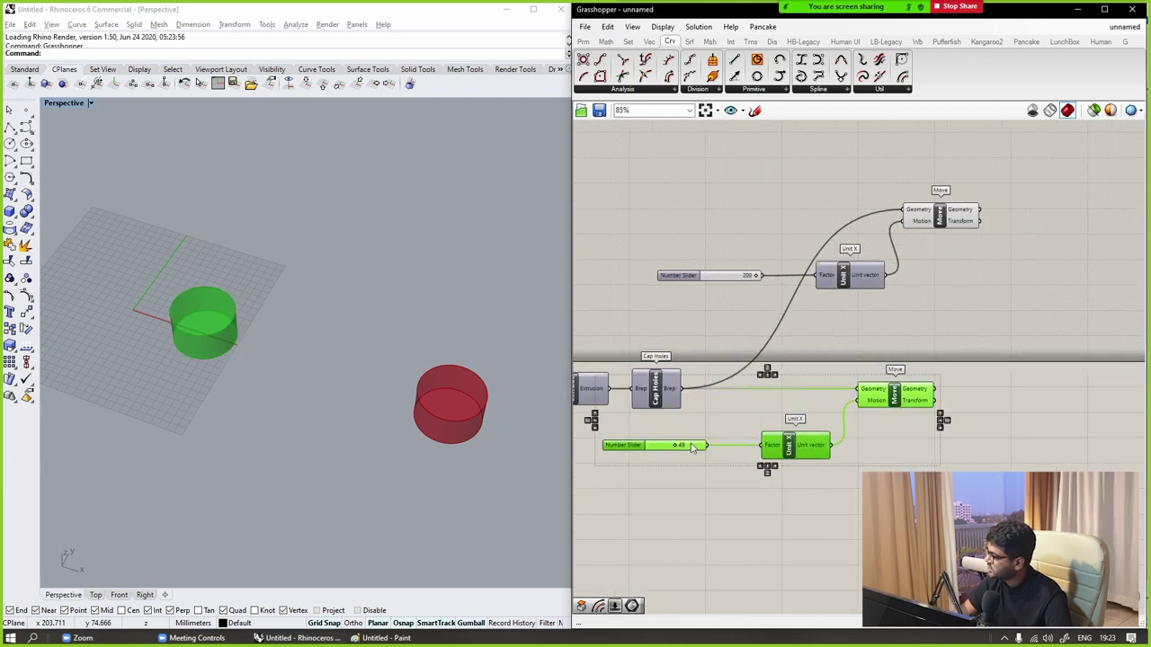
left_click_drag(689, 448, 773, 450)
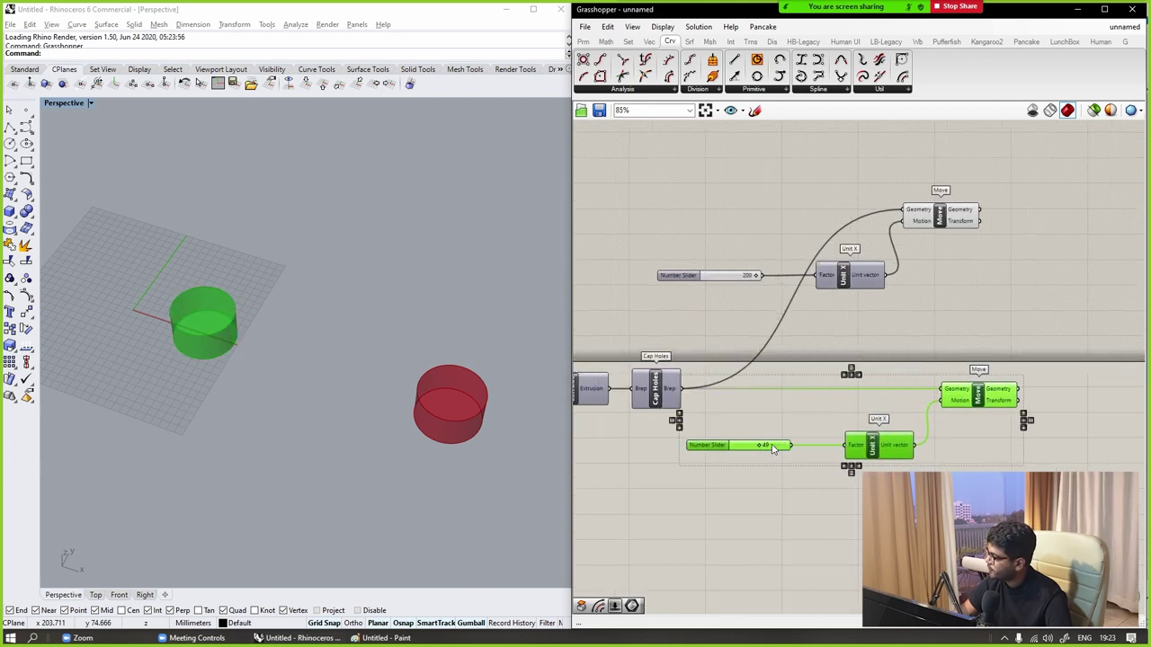
left_click(656, 385)
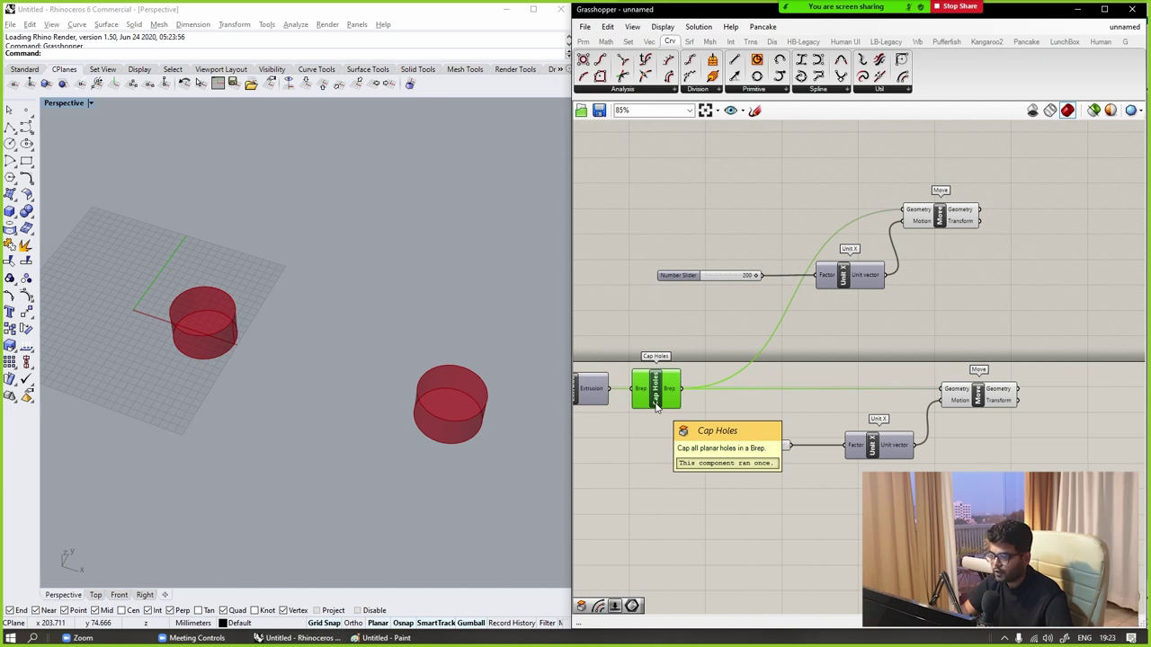
Place the slider set to 200 beneath the slider set to 49, and delete the upper Unit X and Move components.
right_click_drag(1069, 249, 794, 214)
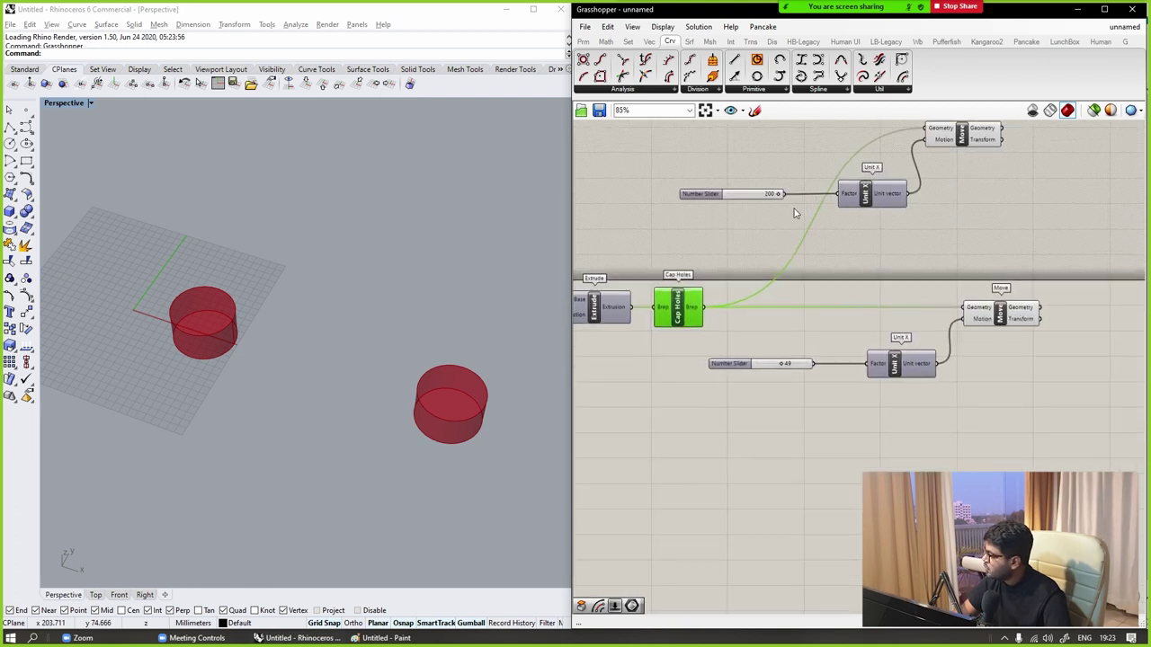
left_click_drag(754, 196, 766, 390)
scroll(844, 255, "down", 3)
left_click_drag(996, 213, 845, 139)
key("Delete")
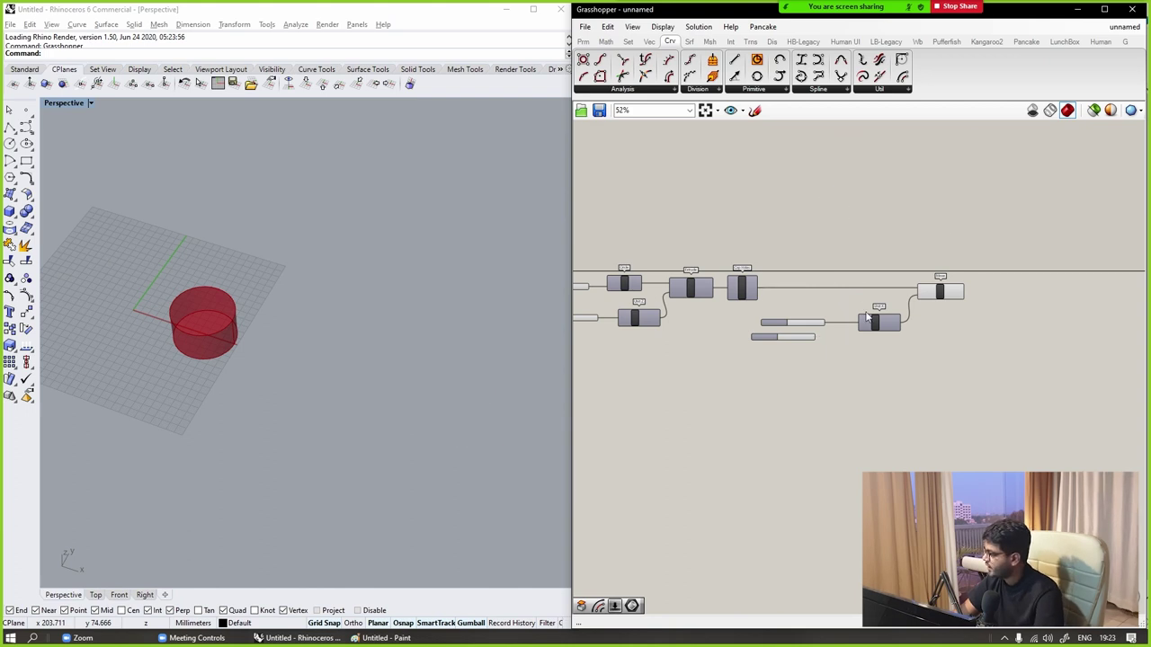
Connect the 200 slider as an additional input to the remaining Unit X component's Factor, keeping the 49 slider connected.
scroll(869, 327, "up", 5)
left_click_drag(653, 391, 838, 347)
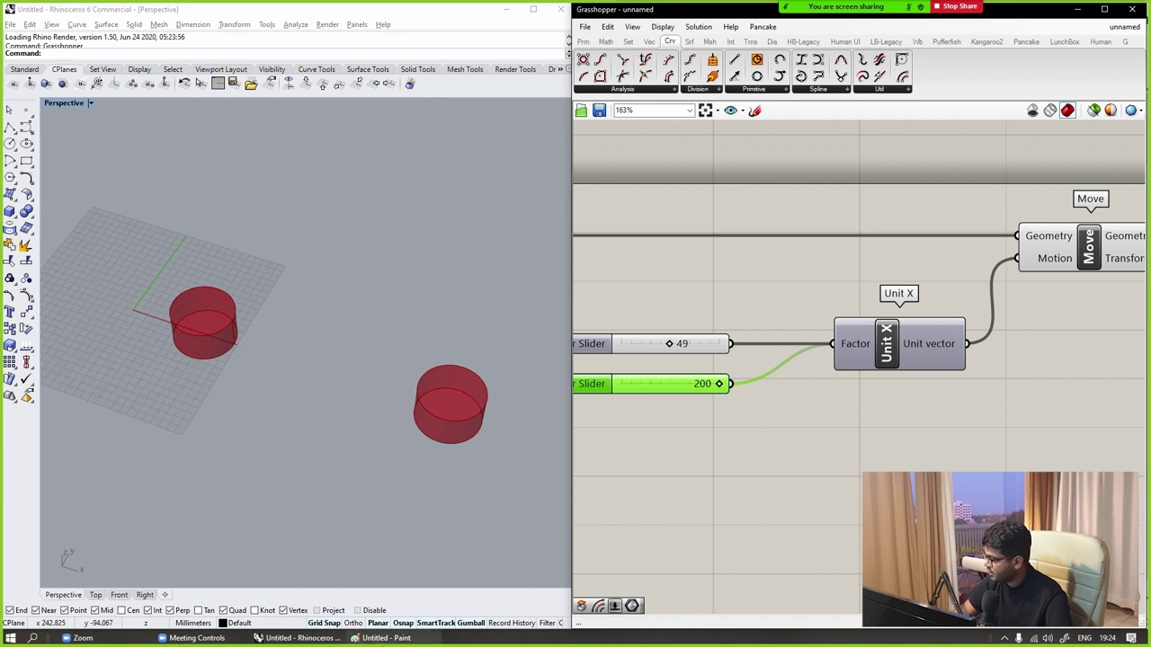
Switch to Paint and start a new blank picture, discarding the existing vector notes without saving.
left_click(366, 640)
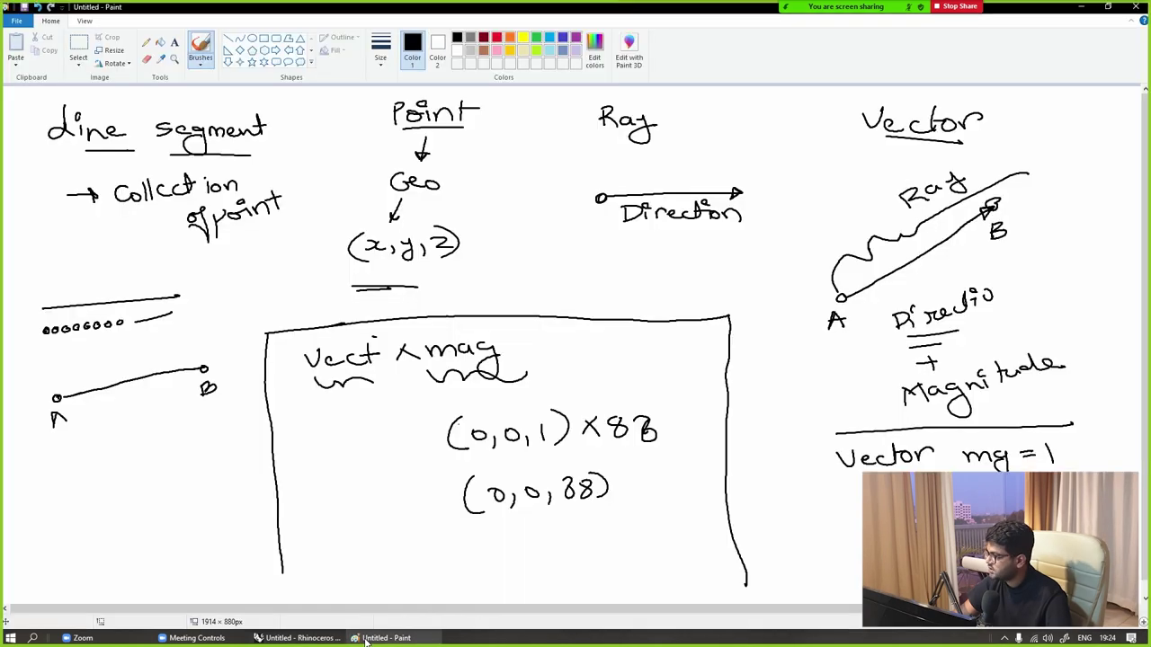
left_click(19, 23)
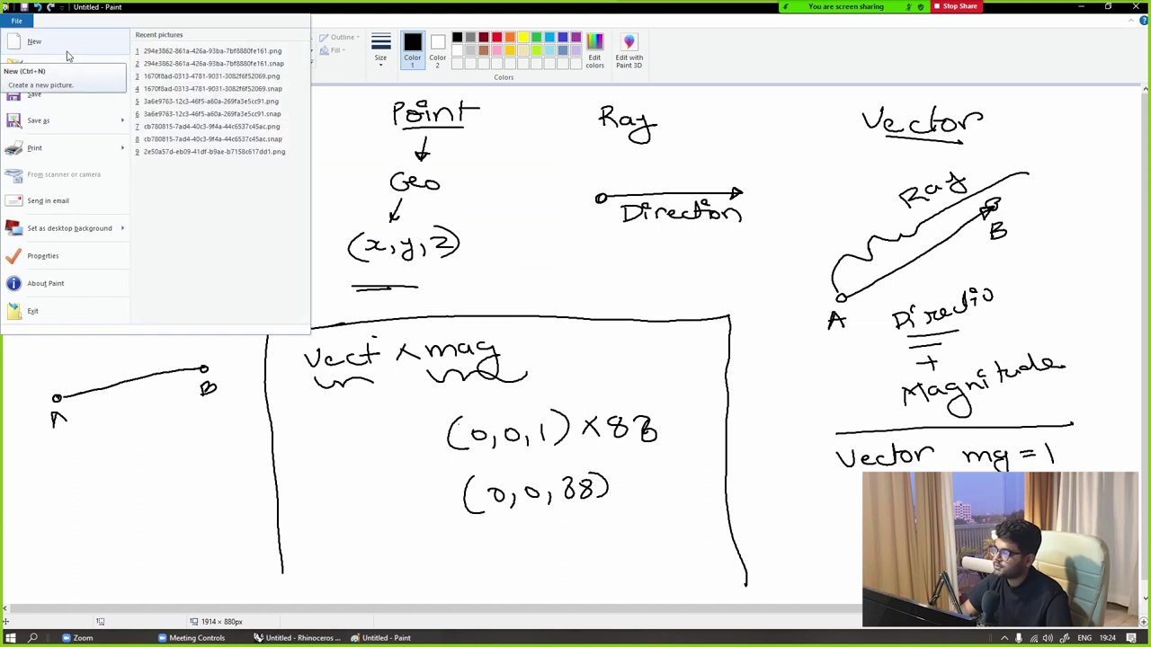
left_click(67, 56)
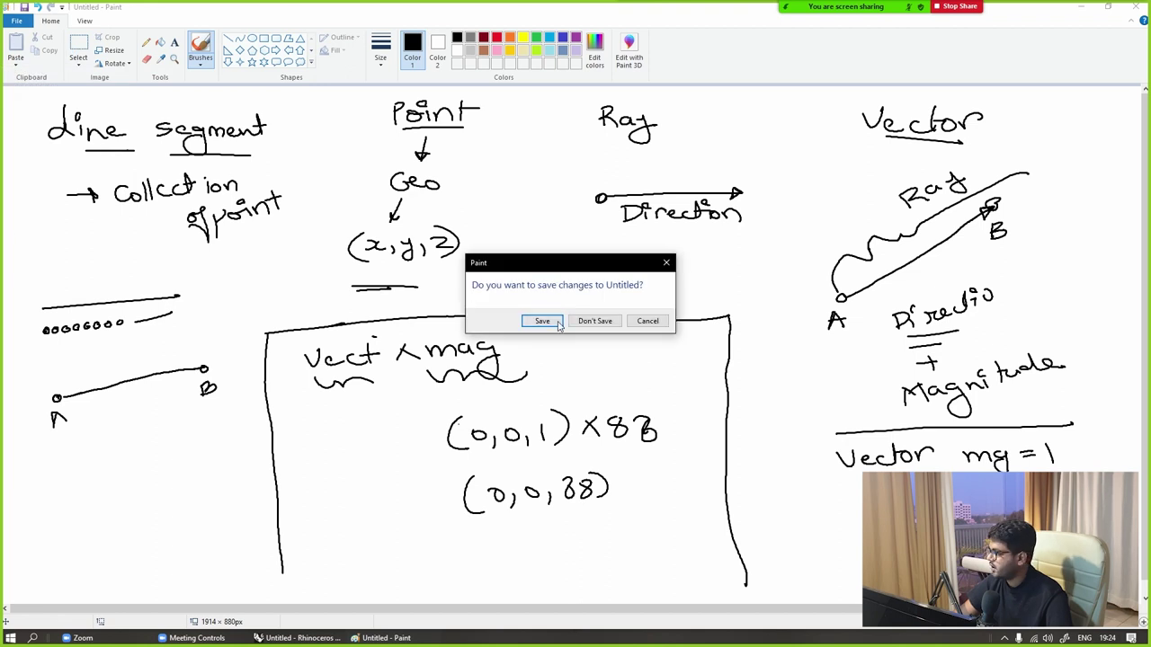
left_click(589, 322)
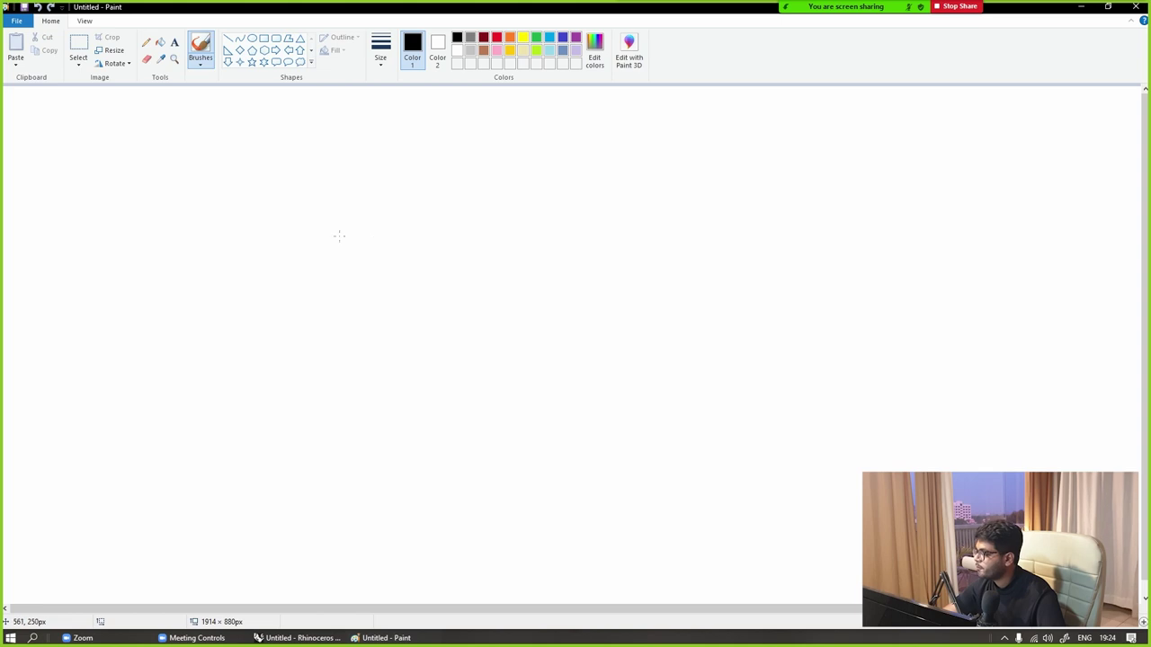
Draw a box marked M on the blank canvas, with an arrow labelled Input pointing towards it.
mouse_move(397, 180)
left_mouse_down()
mouse_move(558, 167)
mouse_move(560, 208)
mouse_move(541, 235)
mouse_move(438, 238)
mouse_move(404, 240)
left_mouse_up()
mouse_move(426, 220)
left_mouse_down()
mouse_move(428, 199)
mouse_move(444, 218)
left_mouse_up()
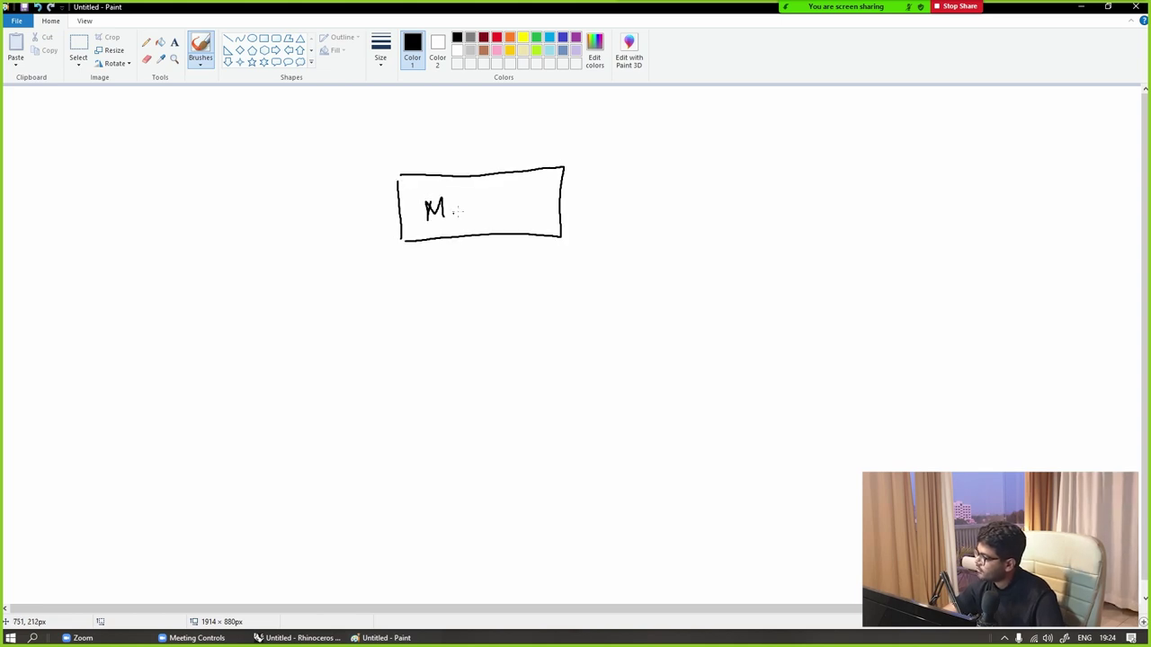
left_click_drag(266, 208, 357, 204)
mouse_move(273, 187)
left_mouse_down()
mouse_move(275, 202)
mouse_move(280, 189)
left_mouse_up()
left_click_drag(268, 203, 333, 198)
left_click_drag(325, 187, 339, 184)
left_click_drag(448, 155, 449, 166)
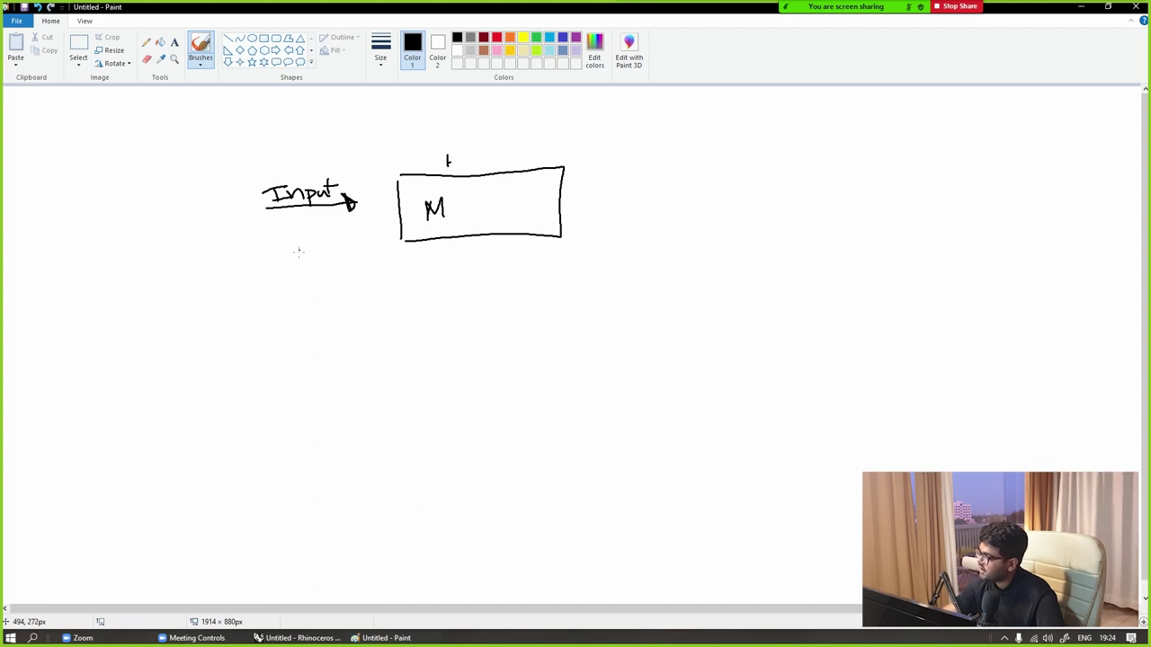
Add a second input arrow and an output arrow leading to a W, and retrace the outline of the M box.
mouse_move(275, 263)
left_mouse_down()
mouse_move(361, 251)
mouse_move(353, 258)
left_mouse_up()
mouse_move(580, 208)
left_mouse_down()
mouse_move(650, 208)
mouse_move(688, 195)
left_mouse_up()
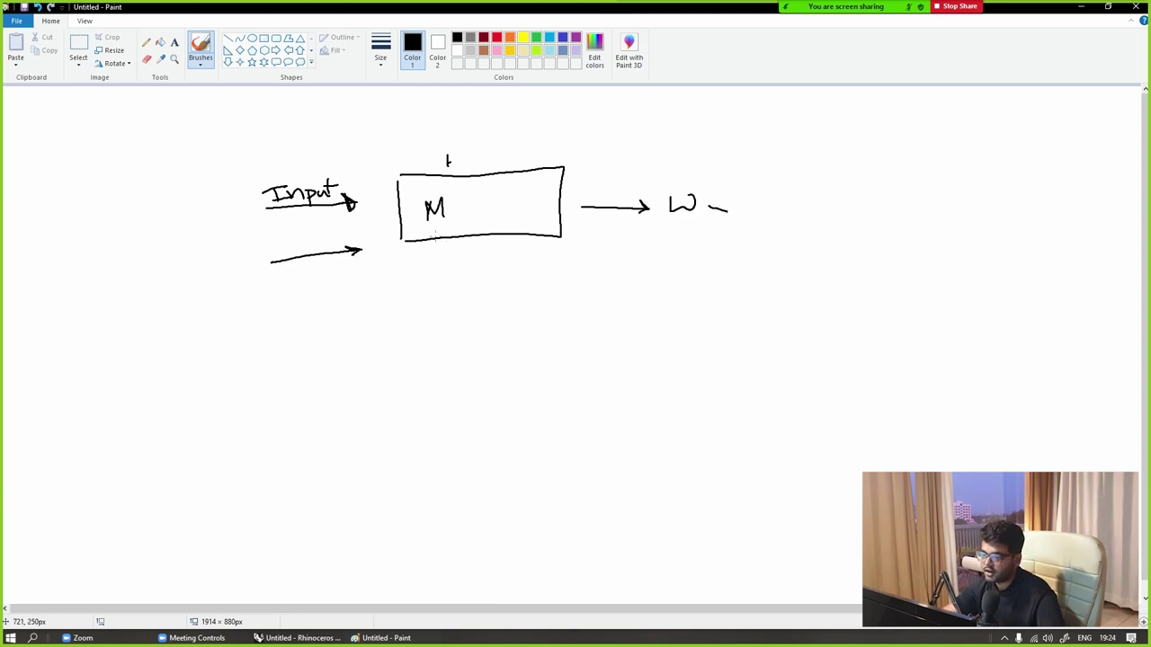
mouse_move(394, 189)
left_mouse_down()
mouse_move(393, 240)
mouse_move(557, 229)
left_mouse_up()
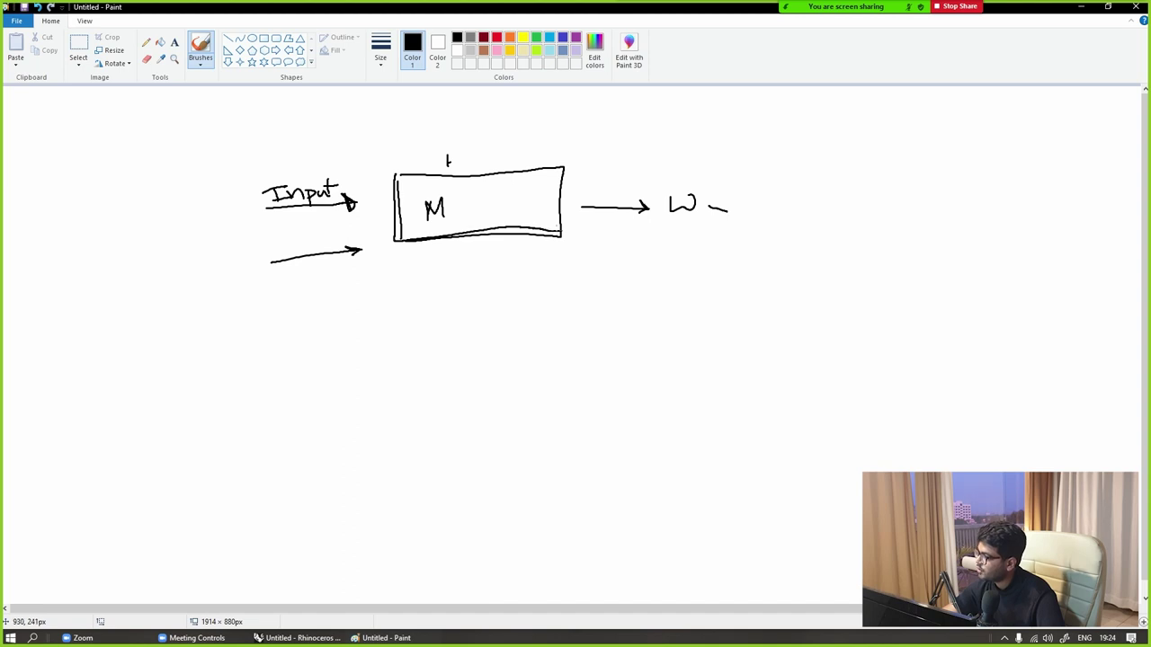
mouse_move(406, 183)
left_mouse_down()
mouse_move(540, 181)
mouse_move(566, 167)
mouse_move(561, 234)
left_mouse_up()
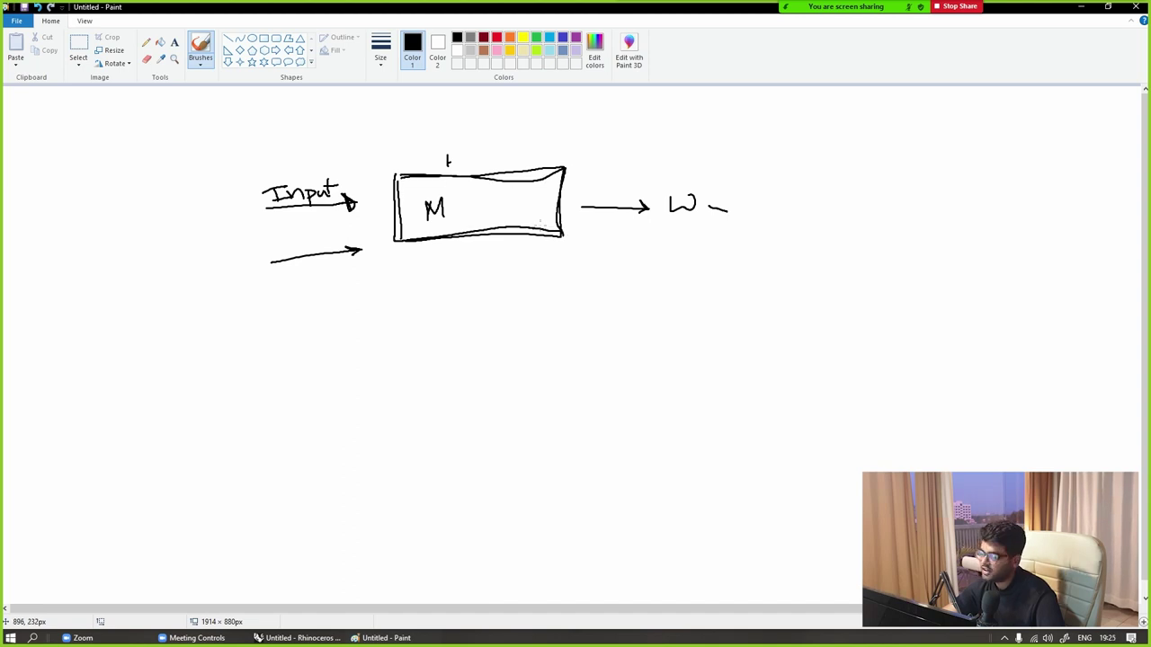
Extend the box's label to M/Script with a wavy line beneath it, and the output's label to W/Out.
mouse_move(423, 253)
left_mouse_down()
mouse_move(450, 263)
mouse_move(547, 251)
mouse_move(429, 266)
left_mouse_up()
mouse_move(465, 192)
left_mouse_down()
mouse_move(452, 223)
mouse_move(540, 214)
left_mouse_up()
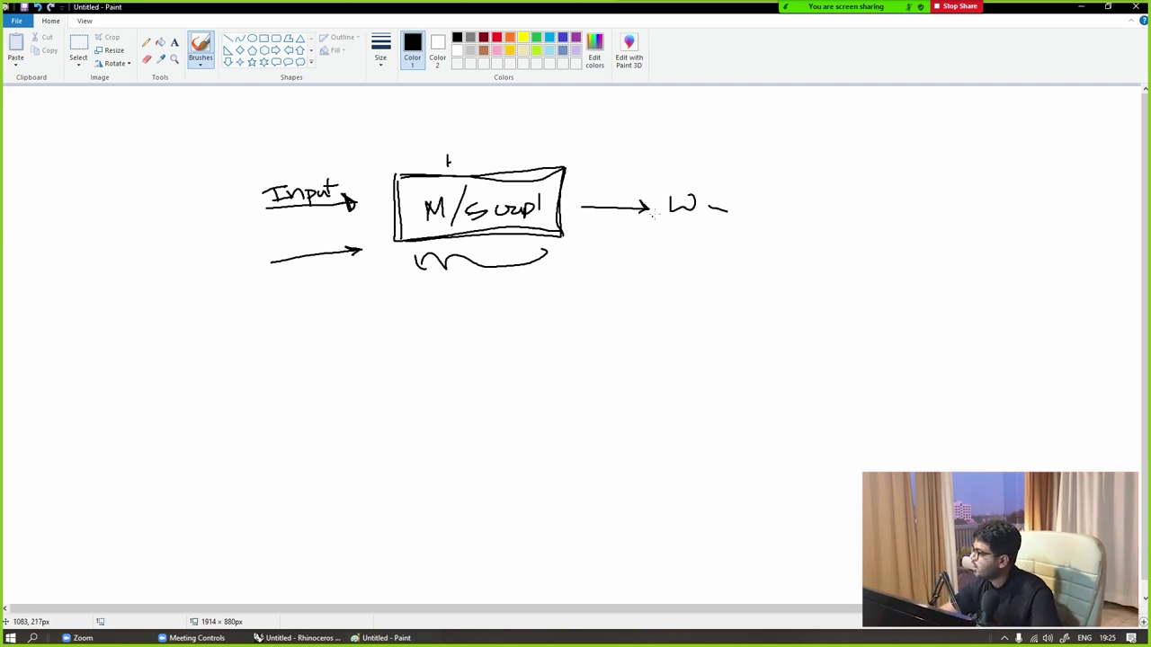
mouse_move(716, 174)
left_mouse_down()
mouse_move(732, 207)
mouse_move(771, 200)
left_mouse_up()
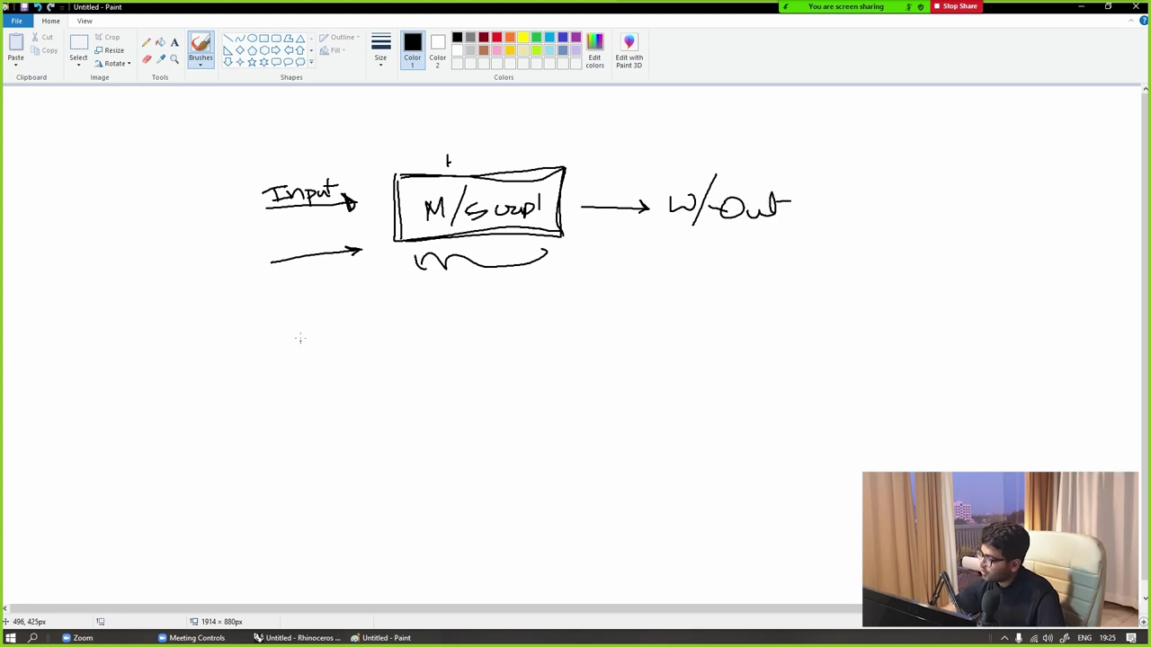
Draw an empty second box beneath the first diagram, with two arrows pointing towards it.
key("alt+Tab")
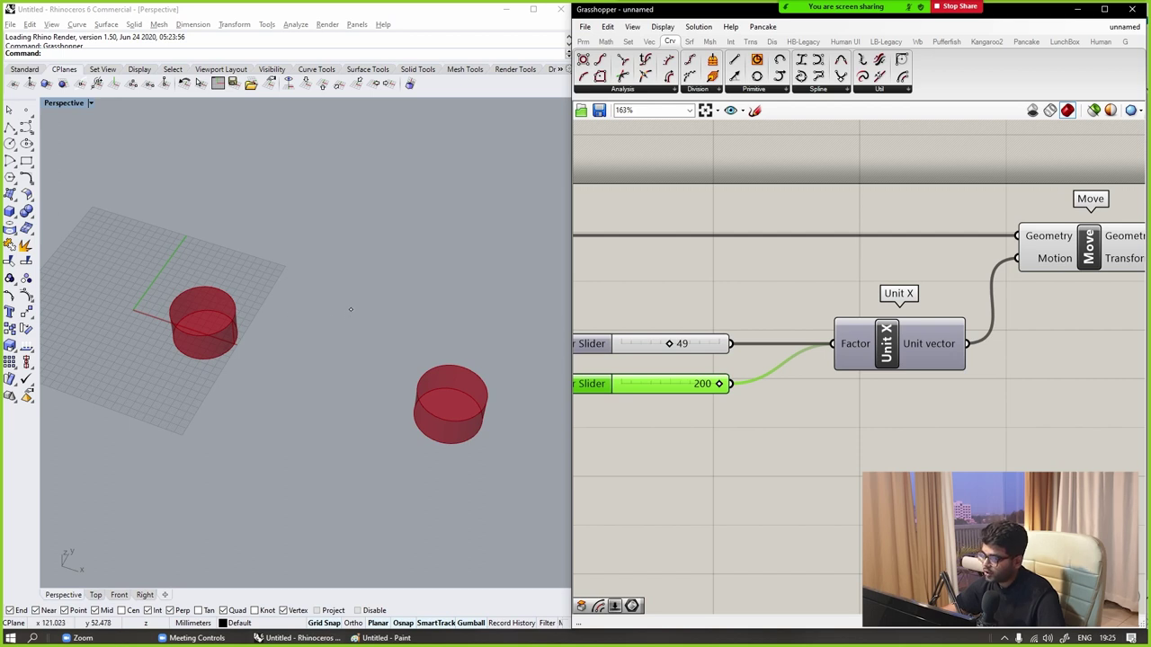
key("alt+Tab")
mouse_move(447, 416)
left_mouse_down()
mouse_move(432, 364)
mouse_move(550, 351)
mouse_move(459, 415)
left_mouse_up()
mouse_move(329, 386)
left_mouse_down()
mouse_move(425, 381)
mouse_move(412, 389)
left_mouse_up()
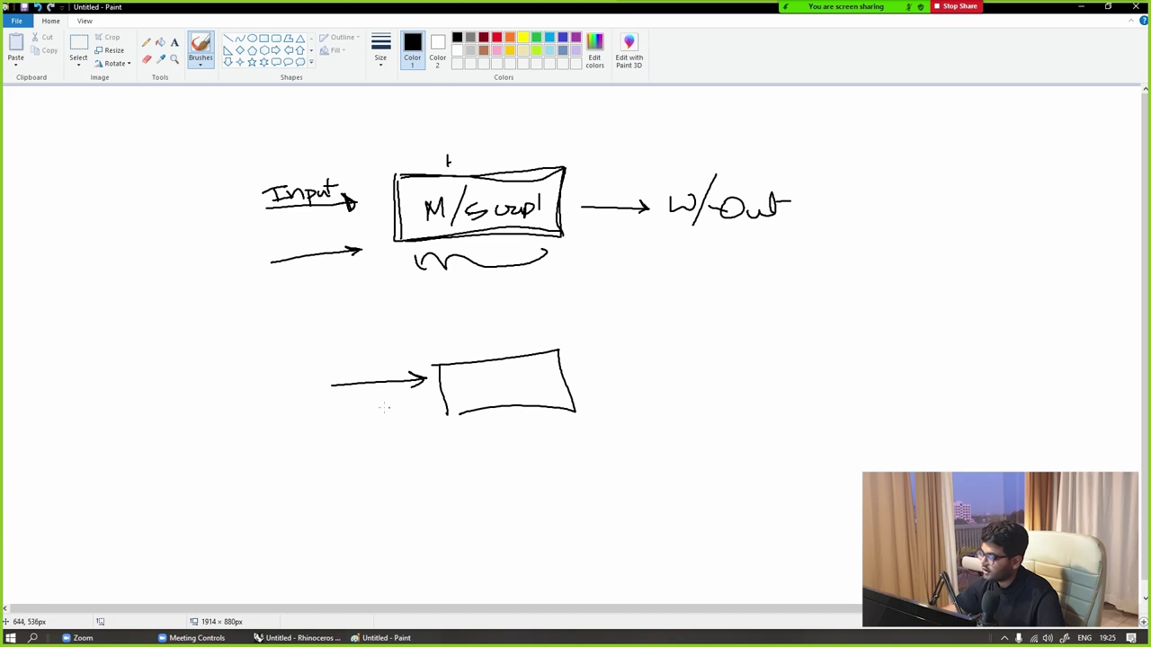
left_click_drag(336, 416, 414, 413)
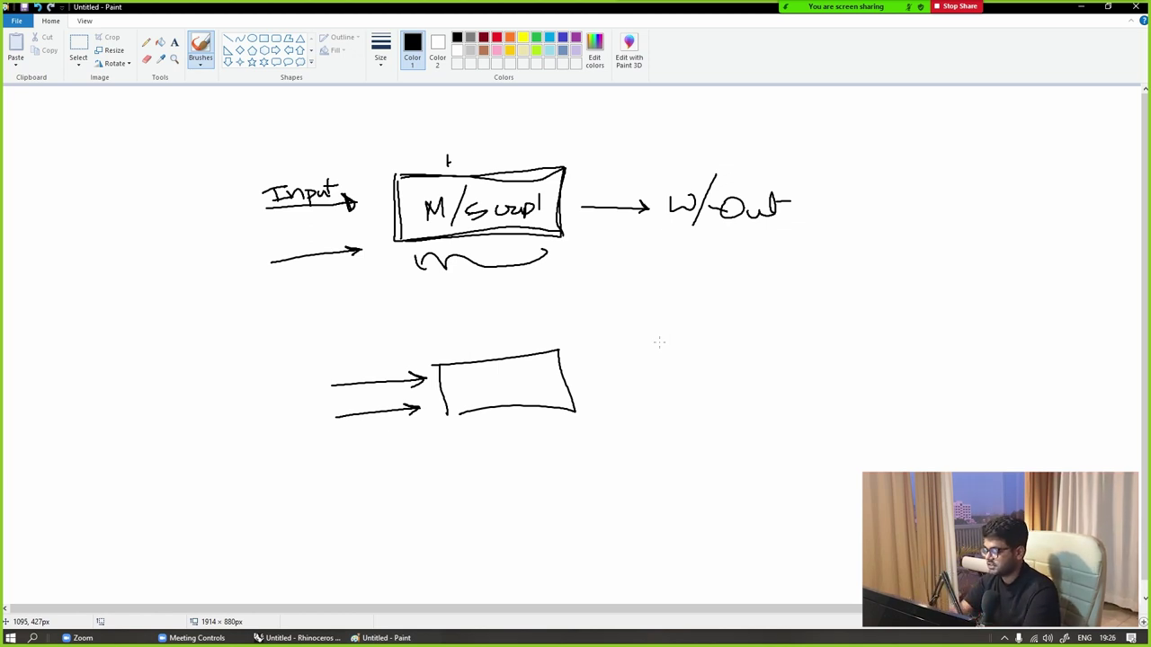
Switch to Grasshopper and undo the earlier edits to restore the 200 slider's own Unit X and Move branch.
key("alt+Tab")
scroll(963, 200, "down", 5)
scroll(800, 284, "up", 6)
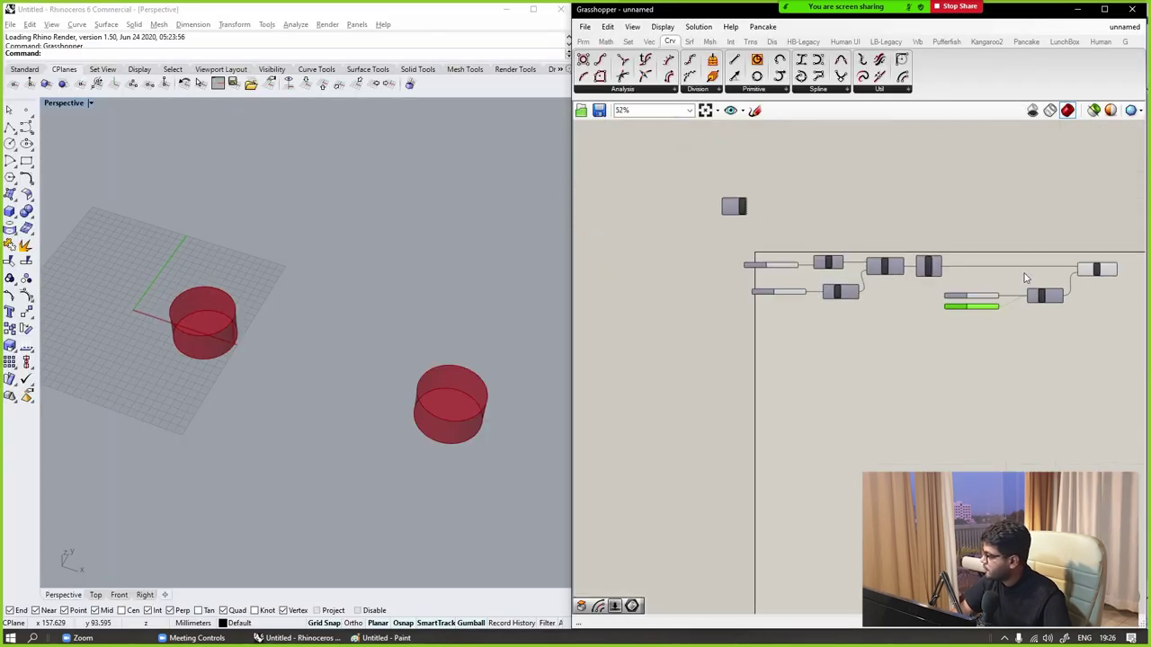
scroll(878, 276, "down", 4)
scroll(895, 305, "up", 3)
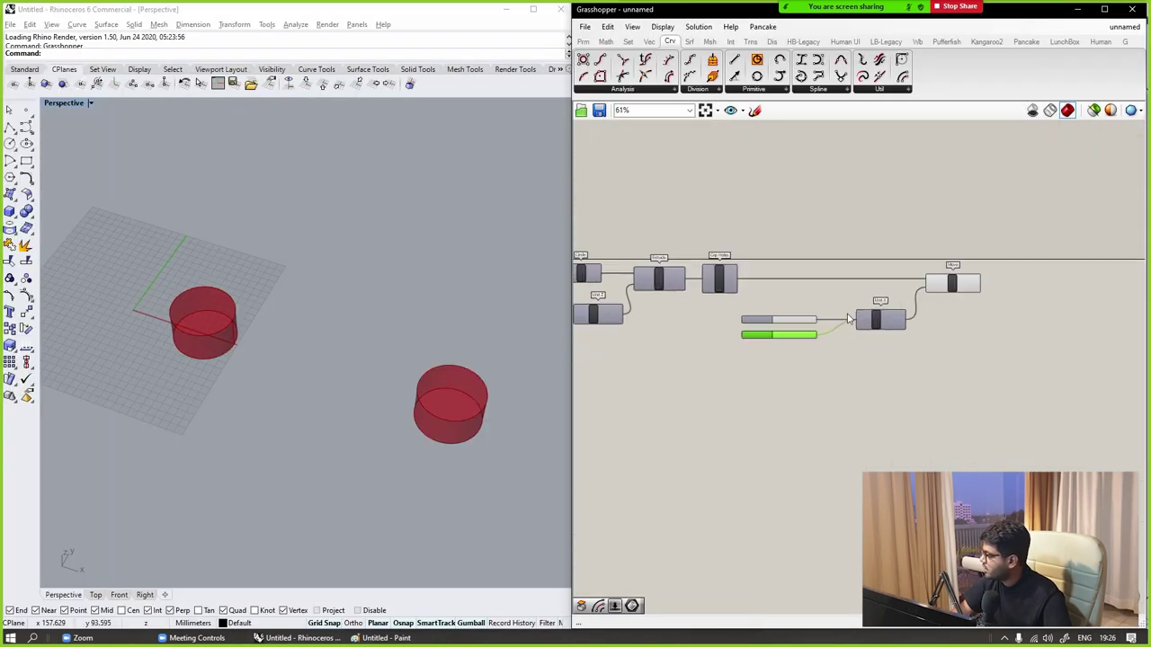
left_click_drag(732, 343, 704, 154)
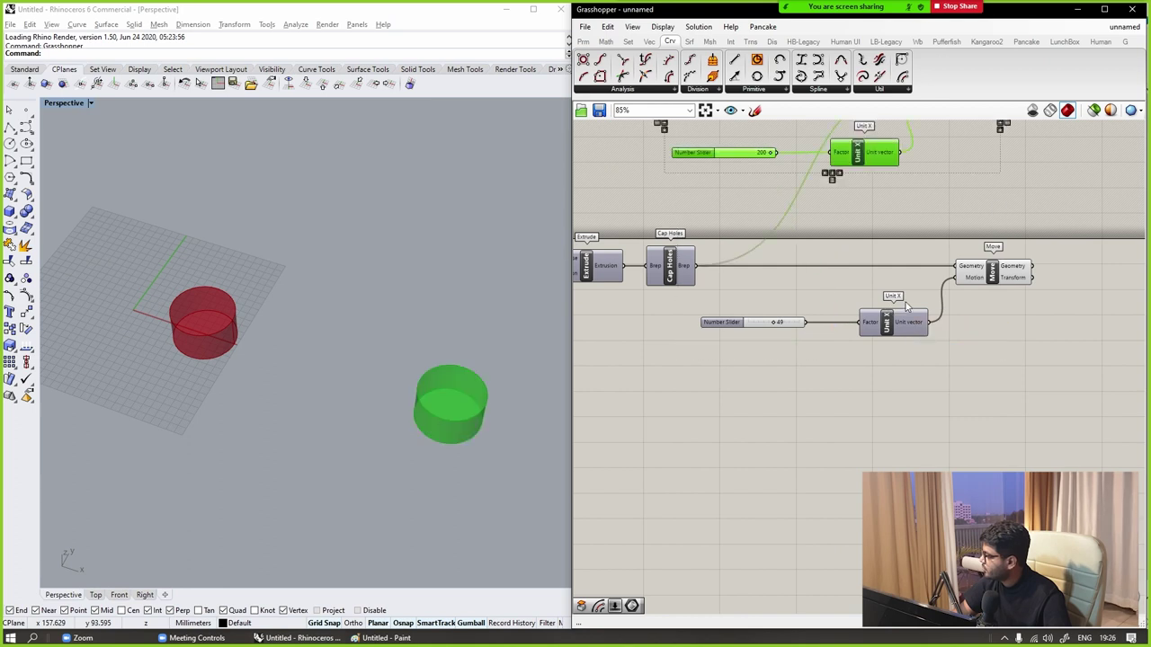
Copy the definition with both Move branches and paste the duplicate below the original.
scroll(987, 329, "down", 5)
left_click_drag(1057, 378, 754, 196)
key("ctrl+c")
key("ctrl+v")
left_click_drag(907, 415, 908, 447)
left_click(907, 447)
scroll(908, 447, "up", 2)
scroll(814, 360, "up", 3)
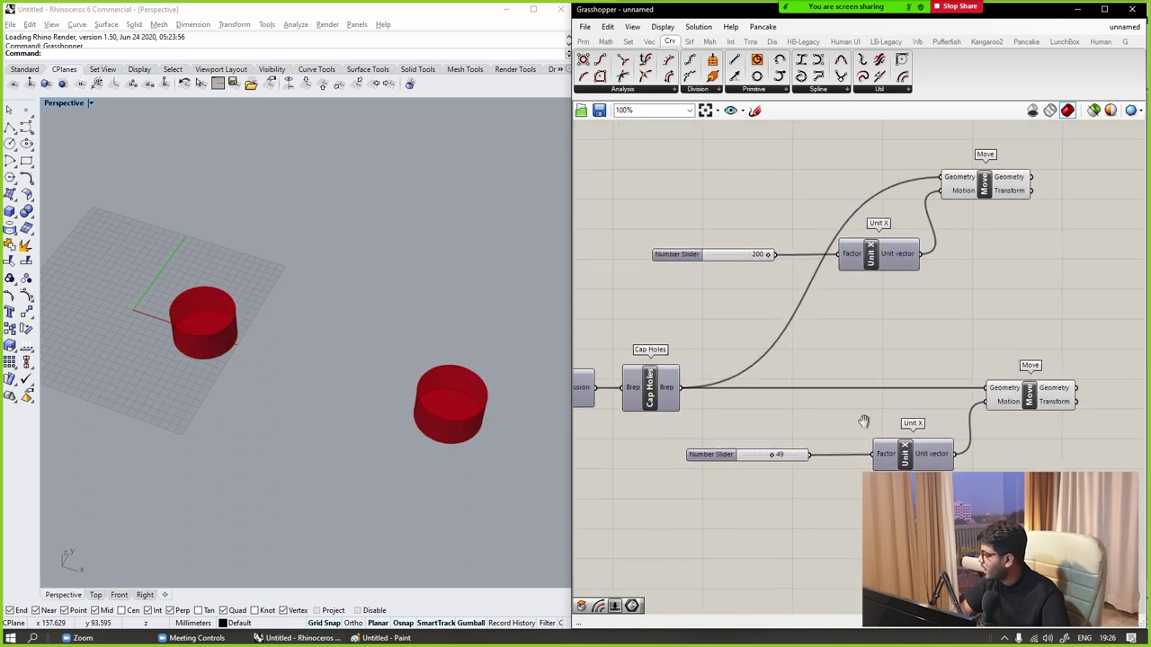
scroll(813, 359, "down", 2)
scroll(786, 343, "up", 3)
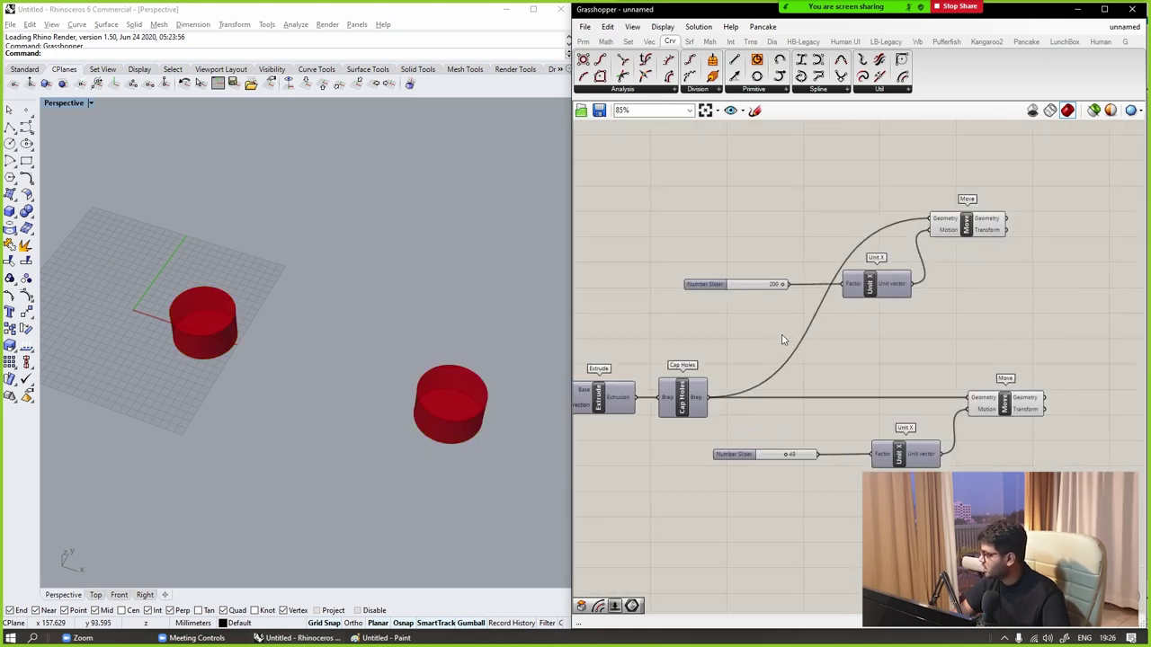
scroll(838, 306, "down", 3)
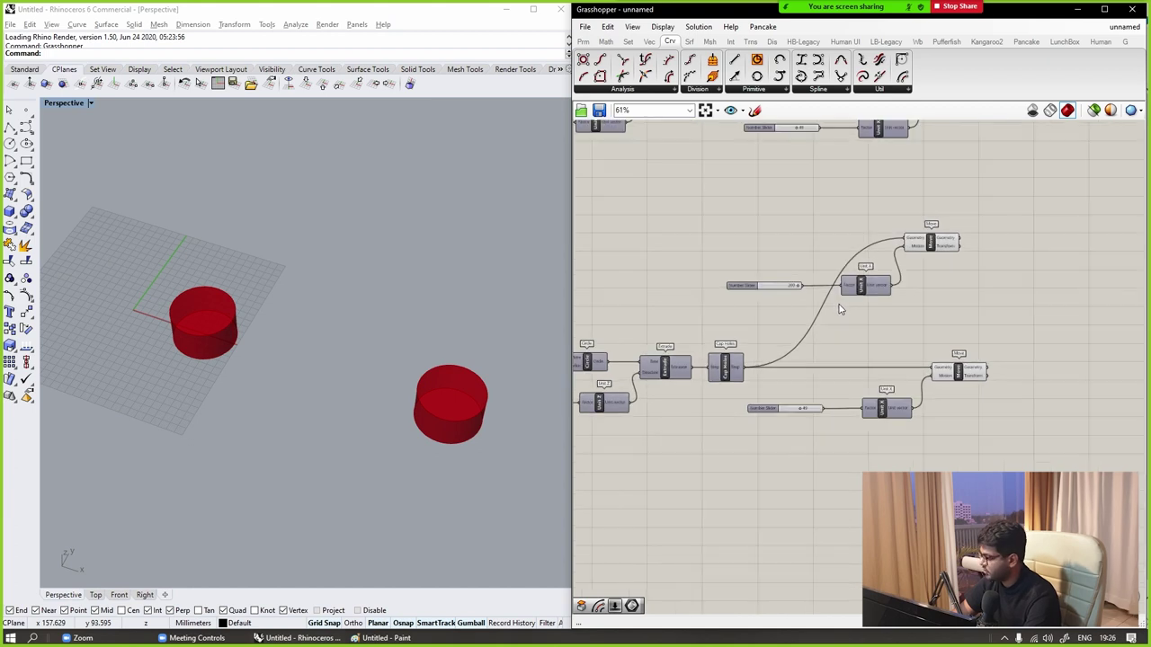
scroll(844, 306, "up", 3)
scroll(935, 326, "down", 2)
left_click_drag(959, 328, 768, 223)
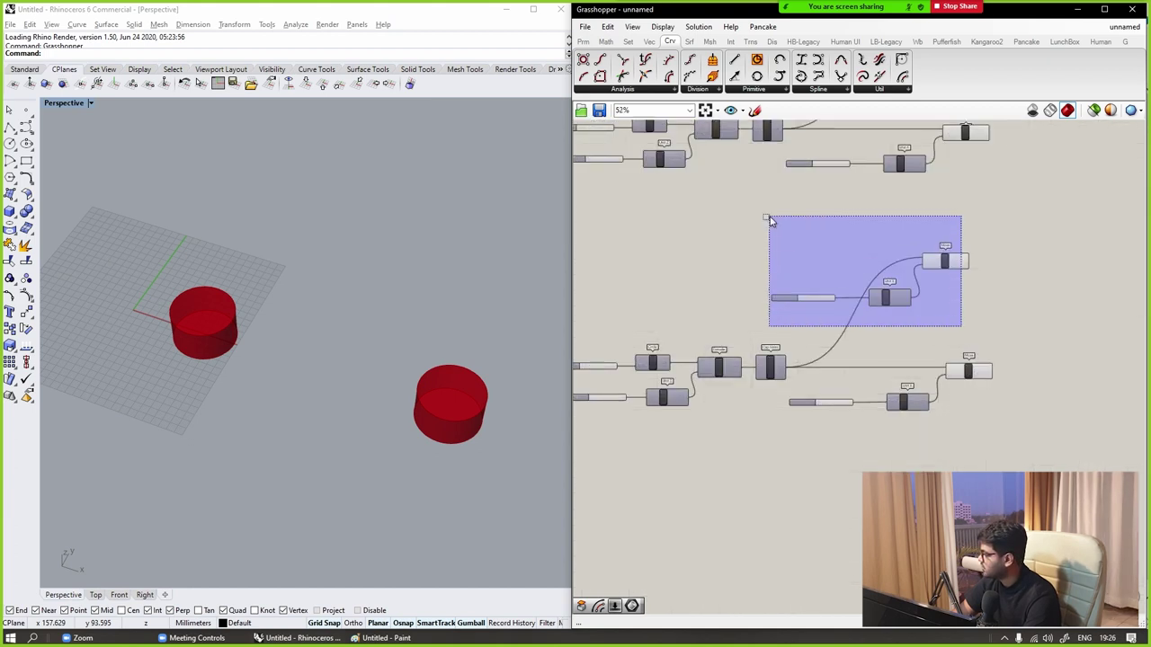
key("Delete")
scroll(873, 383, "up", 4)
scroll(873, 382, "down", 3)
key("ctrl+z")
In the lower copy, delete the upper Unit X and Move, and connect the 200 slider to the remaining Unit X's Factor alongside 49.
left_click_drag(1036, 236, 913, 153)
key("Delete")
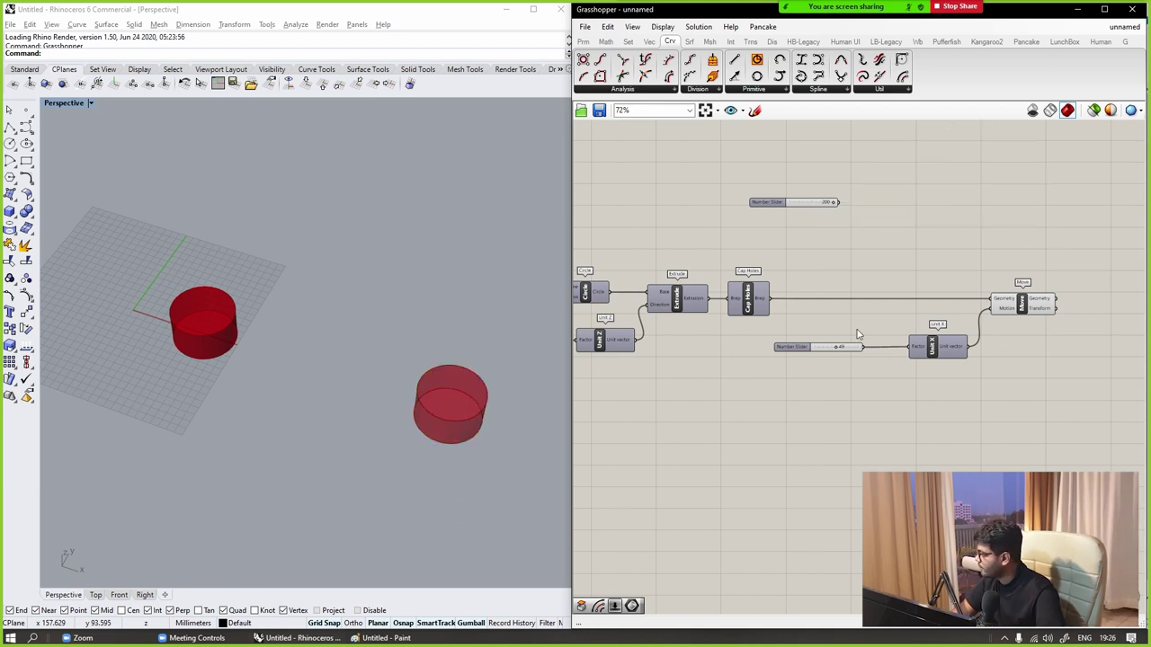
scroll(819, 225, "up", 2)
left_click_drag(778, 194, 807, 419)
scroll(885, 425, "up", 3)
left_click_drag(885, 420, 978, 375)
scroll(931, 341, "down", 6)
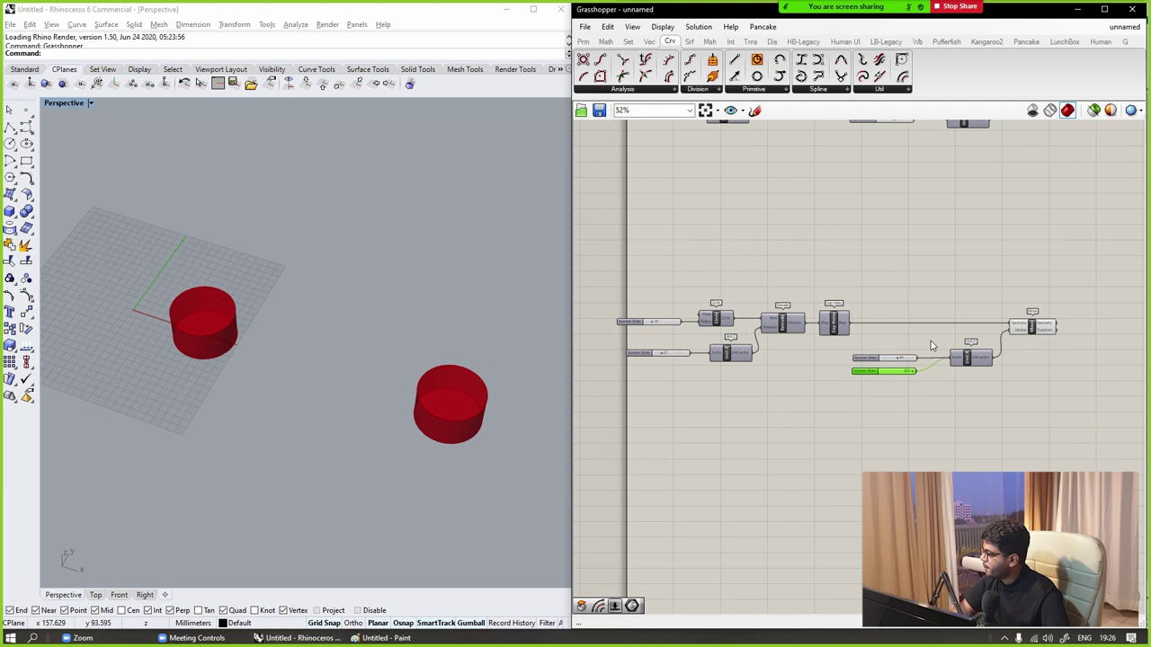
Disable all components of both definitions on the canvas.
scroll(397, 357, "down", 2)
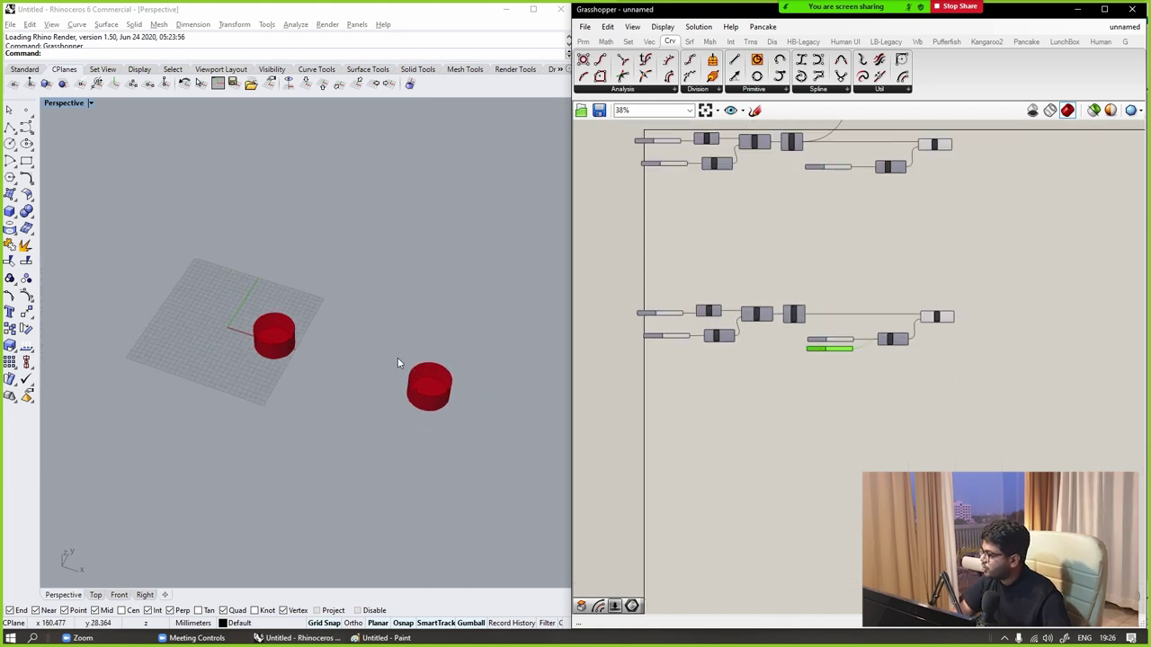
scroll(919, 301, "down", 2)
right_click_drag(922, 305, 906, 371)
left_click_drag(955, 472, 743, 202)
middle_click(864, 331)
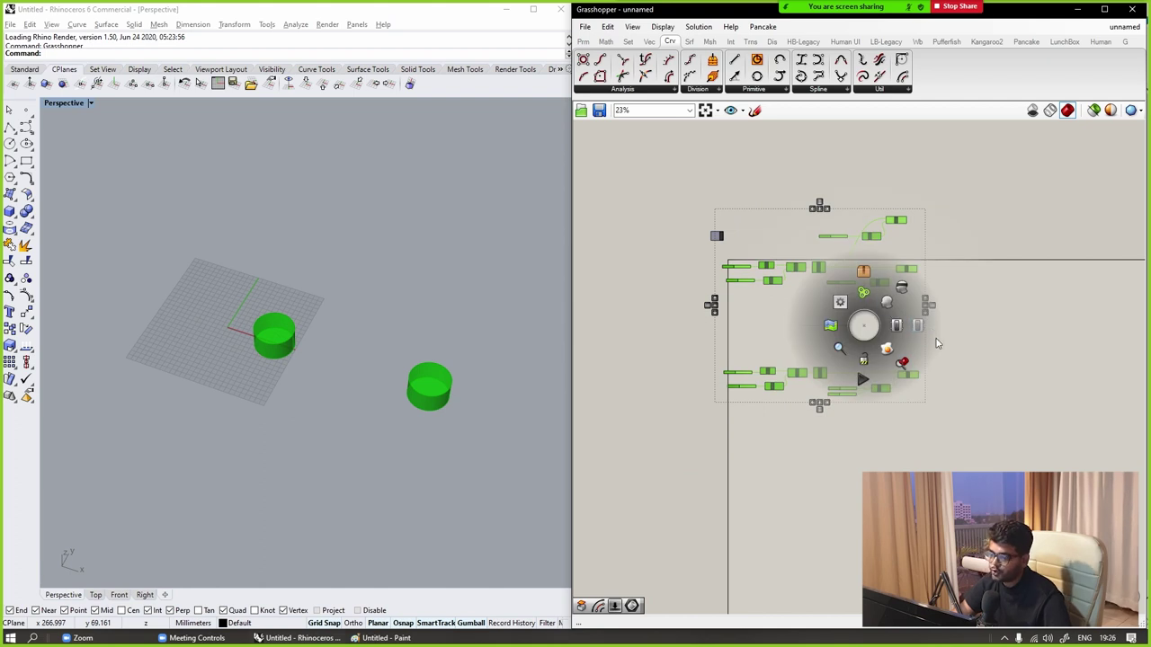
scroll(935, 347, "up", 1)
left_click_drag(1015, 467, 639, 165)
middle_click(766, 279)
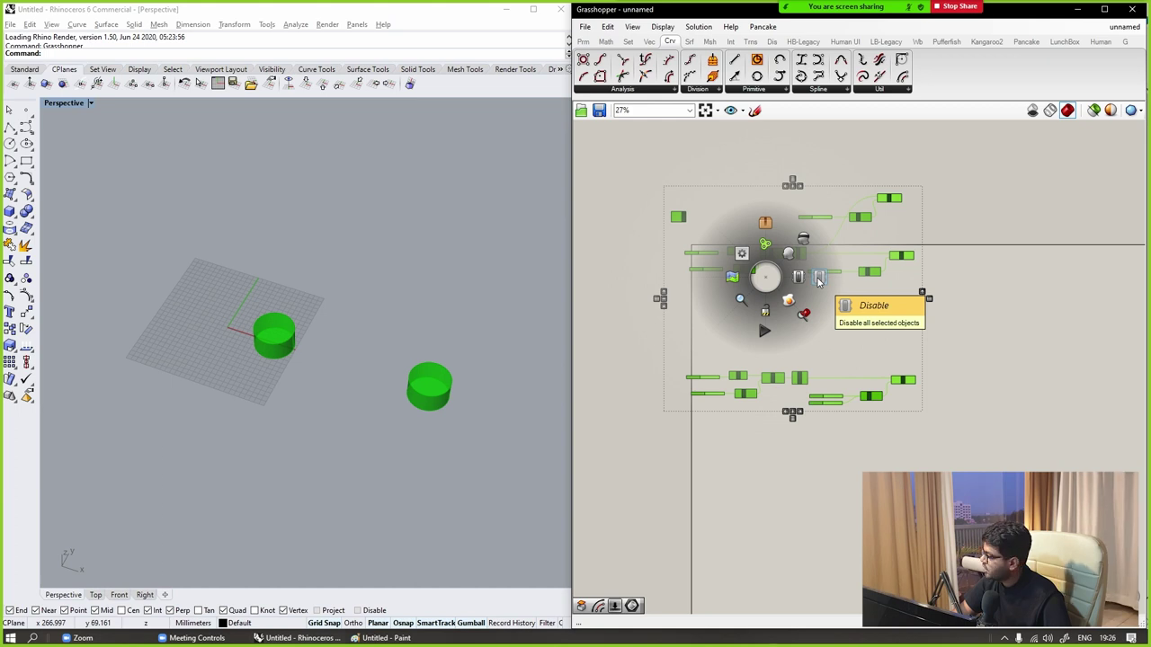
left_click(817, 279)
left_click(817, 309)
scroll(827, 334, "up", 4)
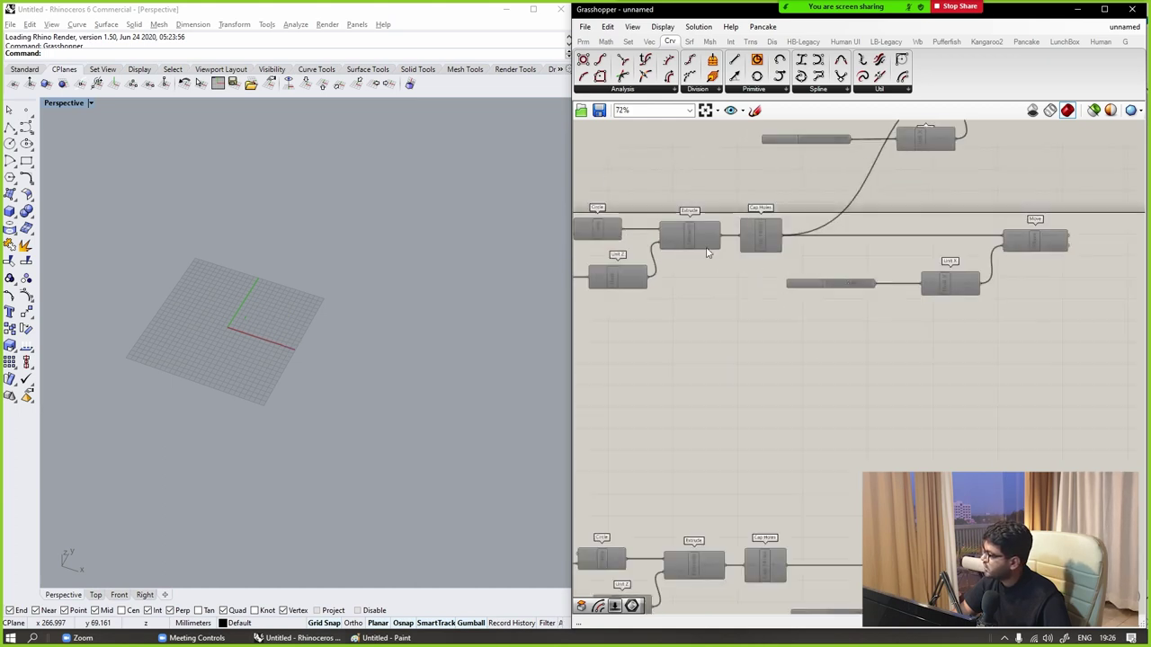
scroll(707, 253, "up", 3)
left_click(675, 251)
left_click(737, 308)
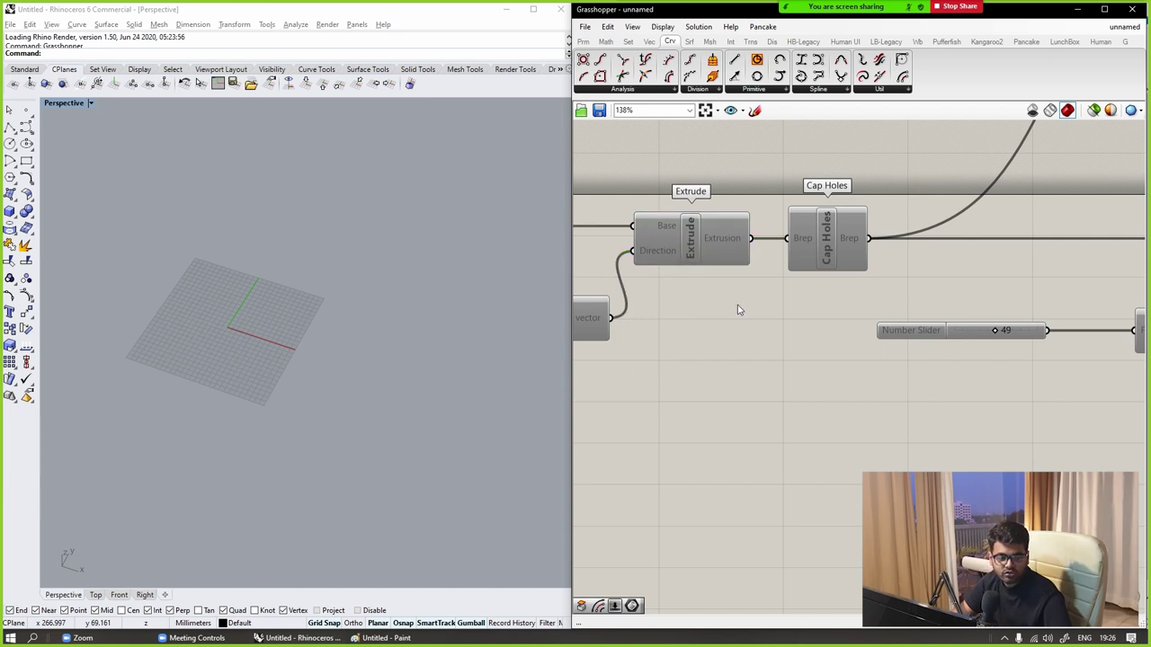
Move the disabled two-slider definition up closer beneath the original, leaving a small gap between them.
scroll(960, 352, "down", 5)
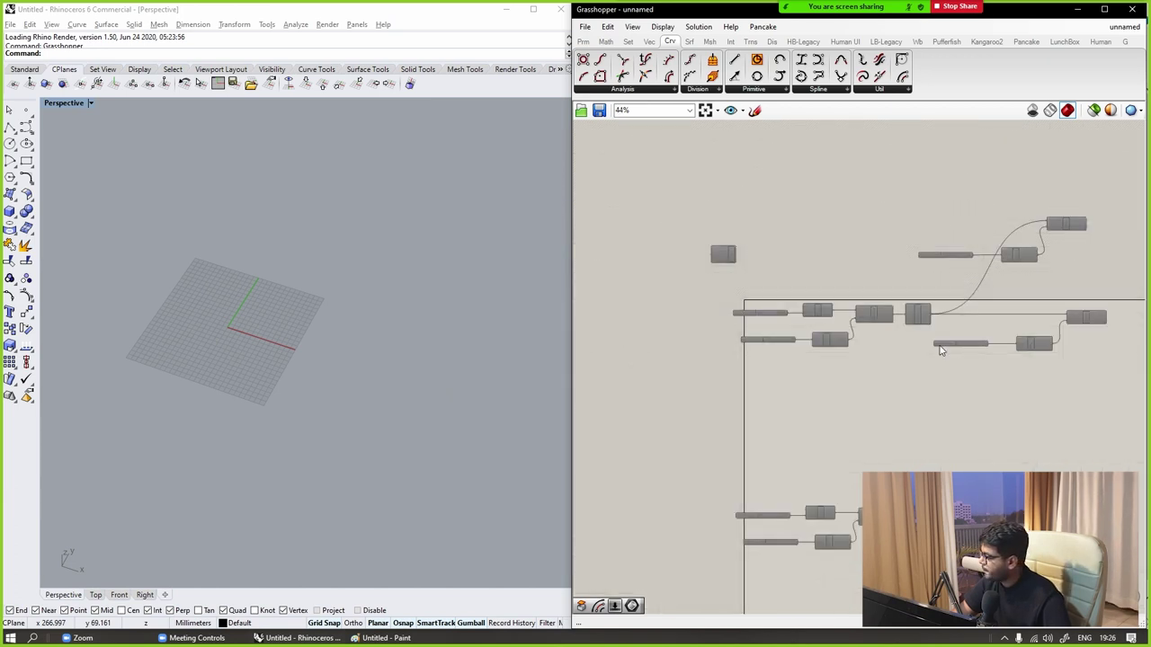
left_click_drag(782, 423, 1136, 588)
left_click_drag(895, 468, 891, 393)
scroll(918, 368, "up", 2)
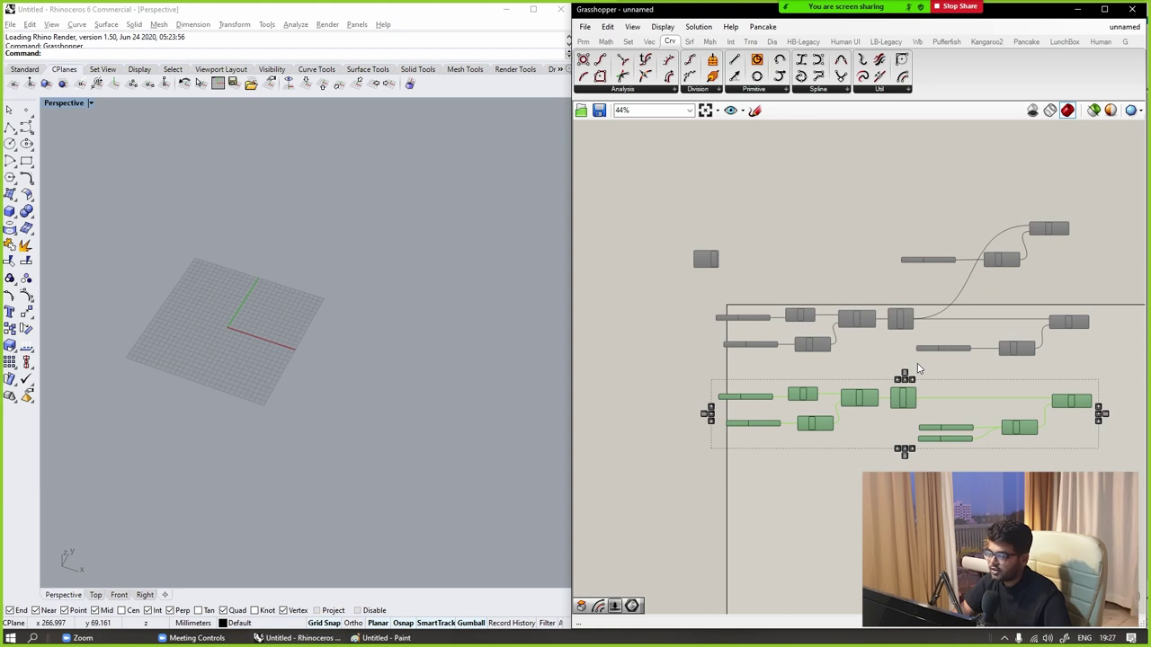
scroll(918, 369, "down", 1)
right_click_drag(918, 369, 865, 273)
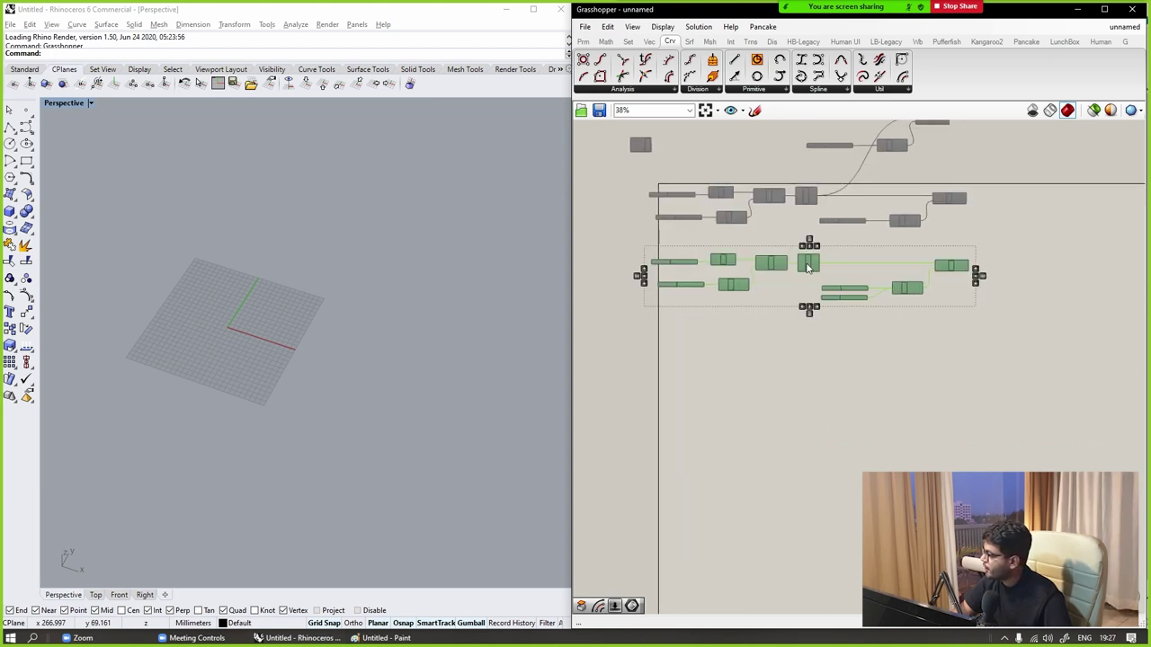
left_click_drag(809, 261, 810, 302)
scroll(905, 398, "down", 2)
Duplicate the two-slider definition beneath itself and enable only the copy's components.
left_click(904, 398)
left_click_drag(903, 373, 630, 237)
left_click_drag(719, 280, 733, 367, "alt")
left_click(909, 436)
left_click_drag(908, 436, 622, 315)
key("space")
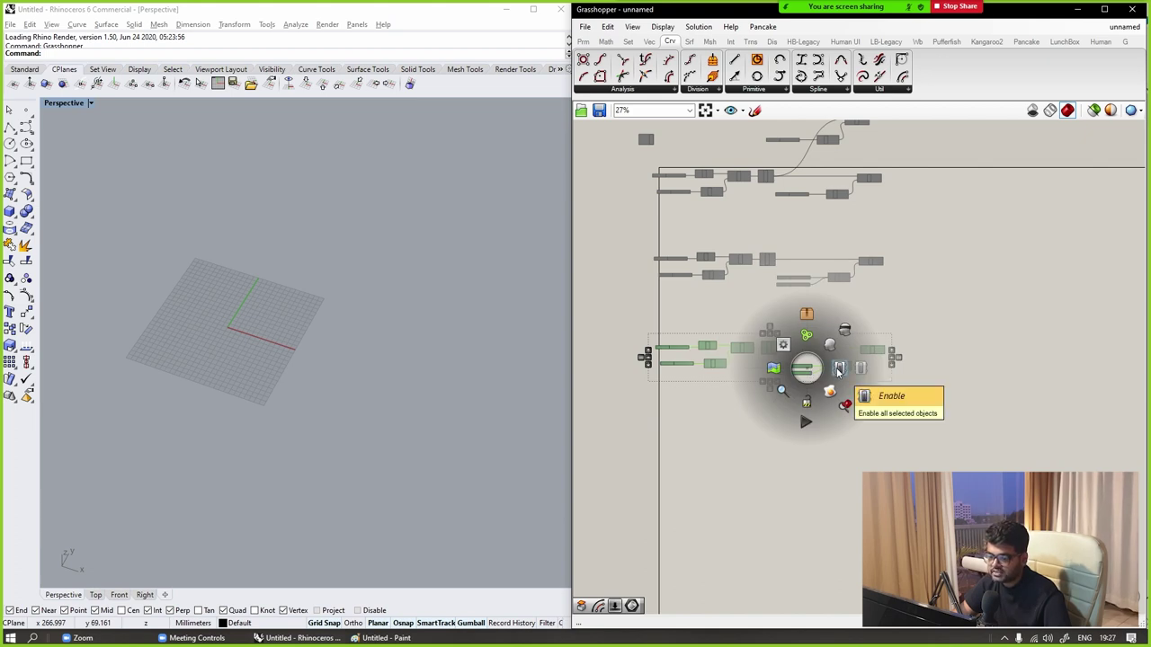
left_click(839, 370)
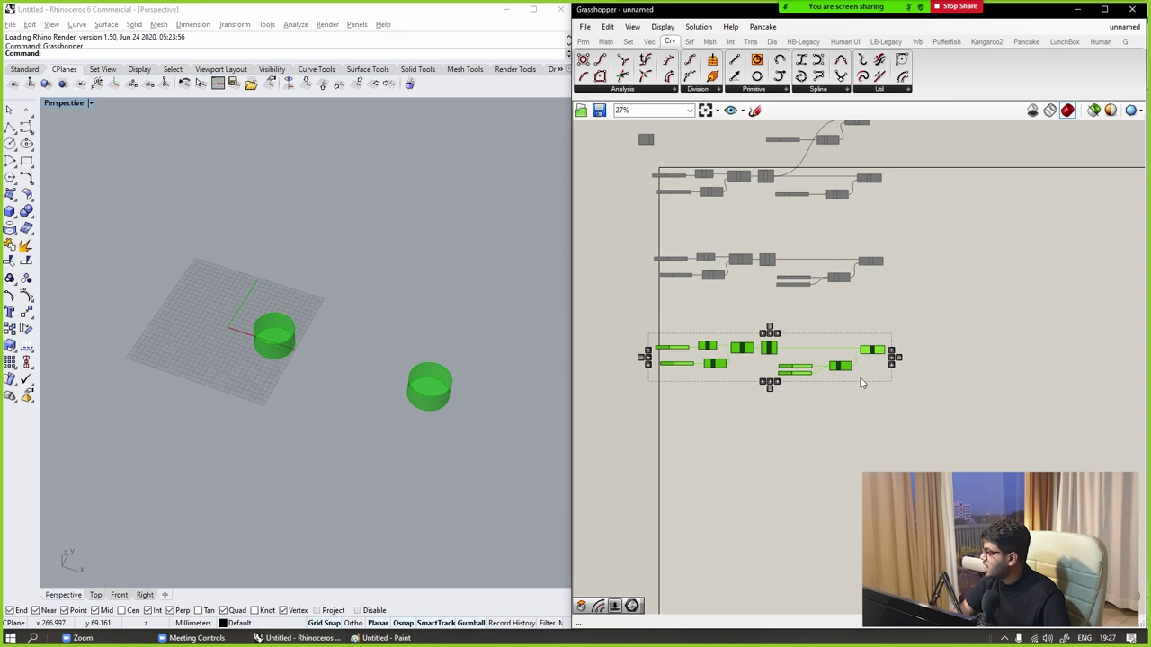
In the enabled copy, set the two sliders feeding Unit X to 19 and 41.
scroll(852, 374, "up", 5)
scroll(270, 414, "down", 2)
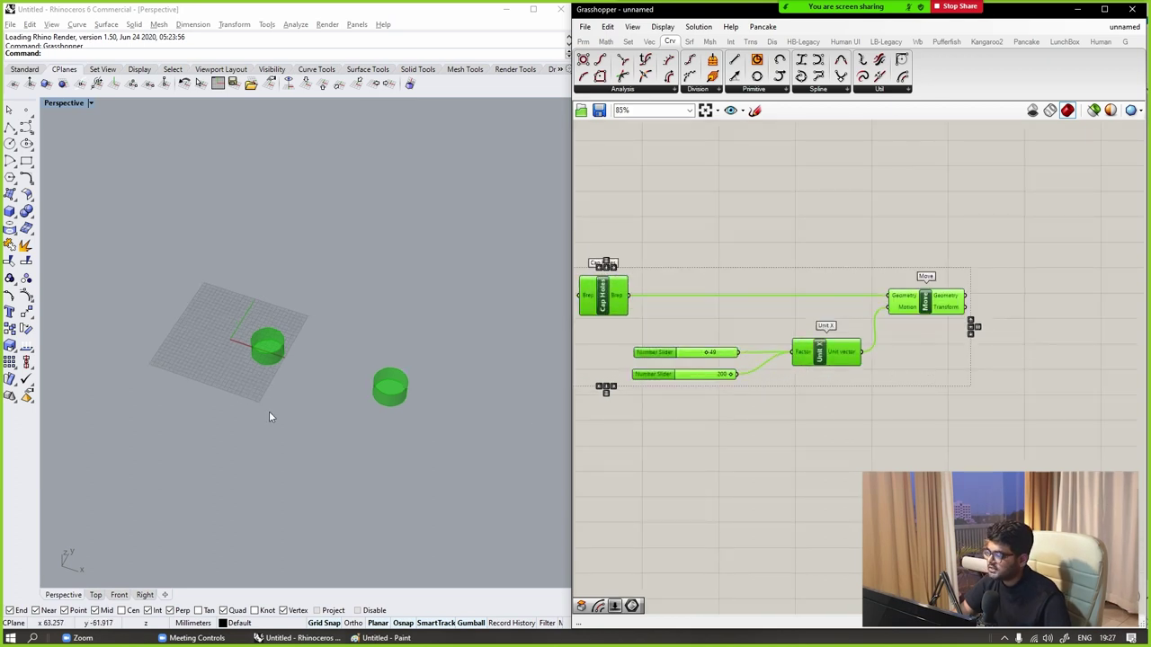
scroll(735, 361, "up", 3)
scroll(735, 361, "down", 2)
scroll(711, 376, "up", 3)
left_click_drag(725, 314, 699, 314)
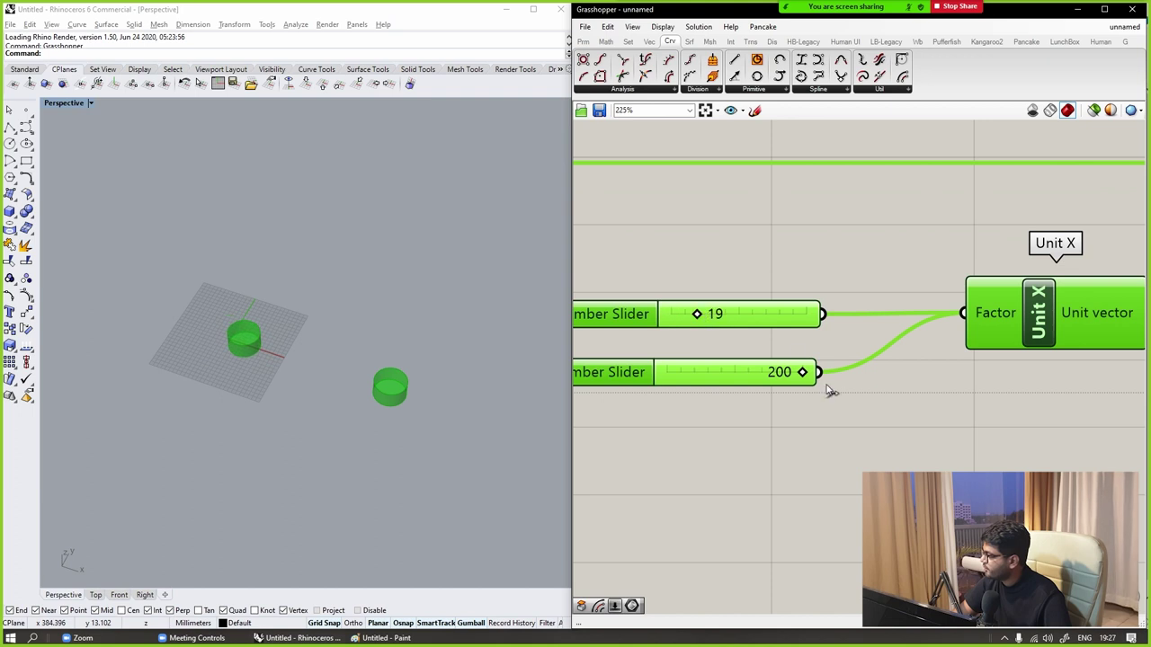
left_click_drag(803, 373, 695, 373)
Duplicate the 41 slider beneath it, connect the copy as a third input to Unit X's Factor, and change its value.
scroll(711, 340, "down", 2)
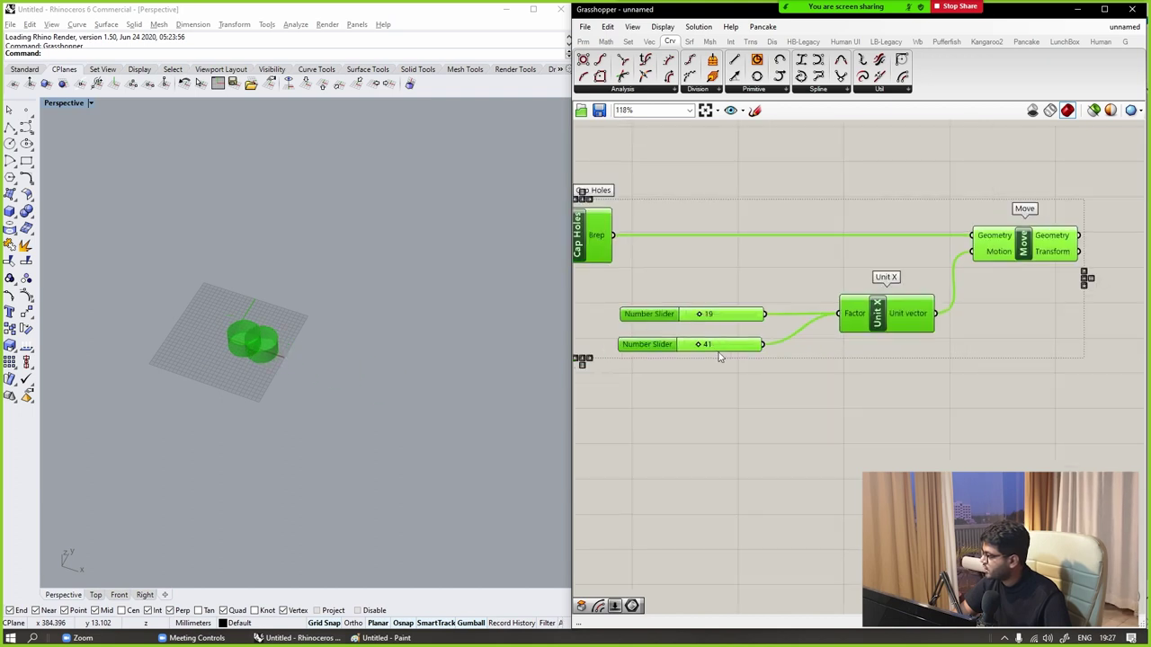
scroll(719, 352, "up", 1)
left_click(732, 357)
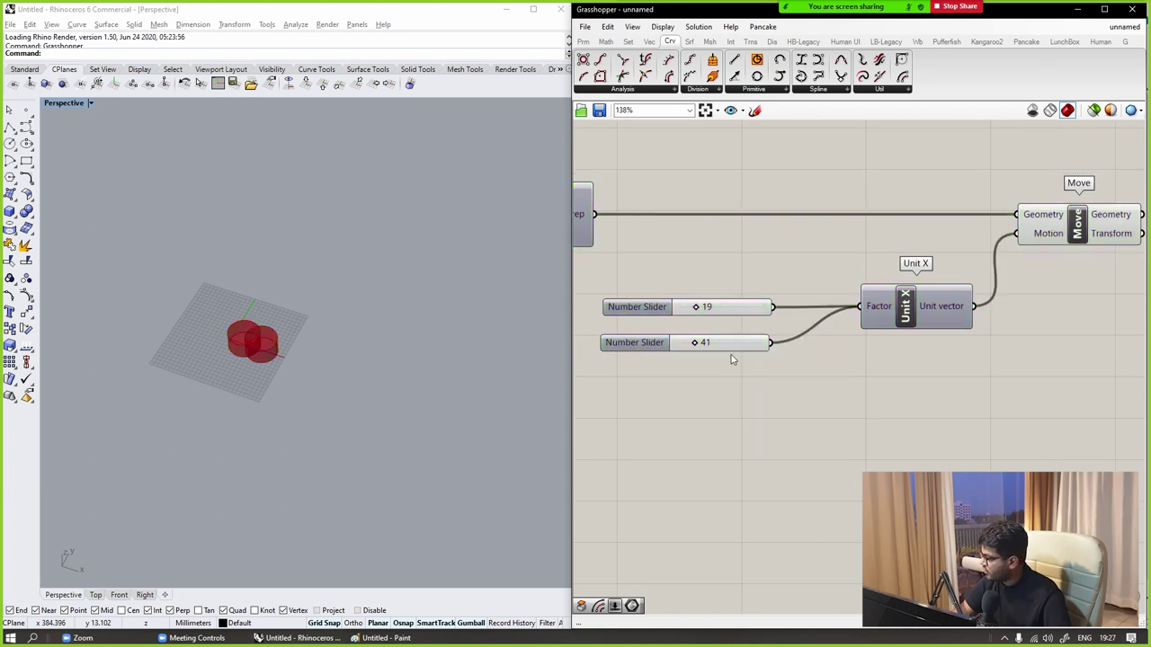
left_click(728, 343)
left_click_drag(729, 342, 860, 307, "alt")
left_click_drag(718, 401, 710, 381)
scroll(732, 352, "down", 4)
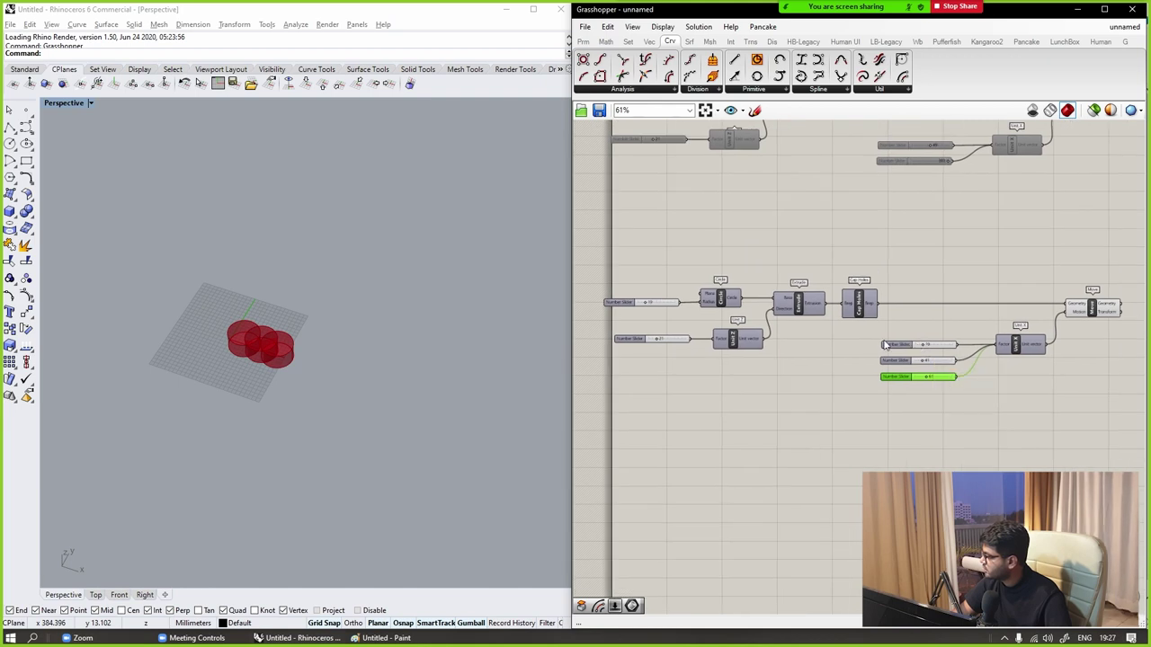
Compare the separate Move branches with the definitions that feed two and three sliders into a single Unit X.
scroll(885, 346, "down", 2)
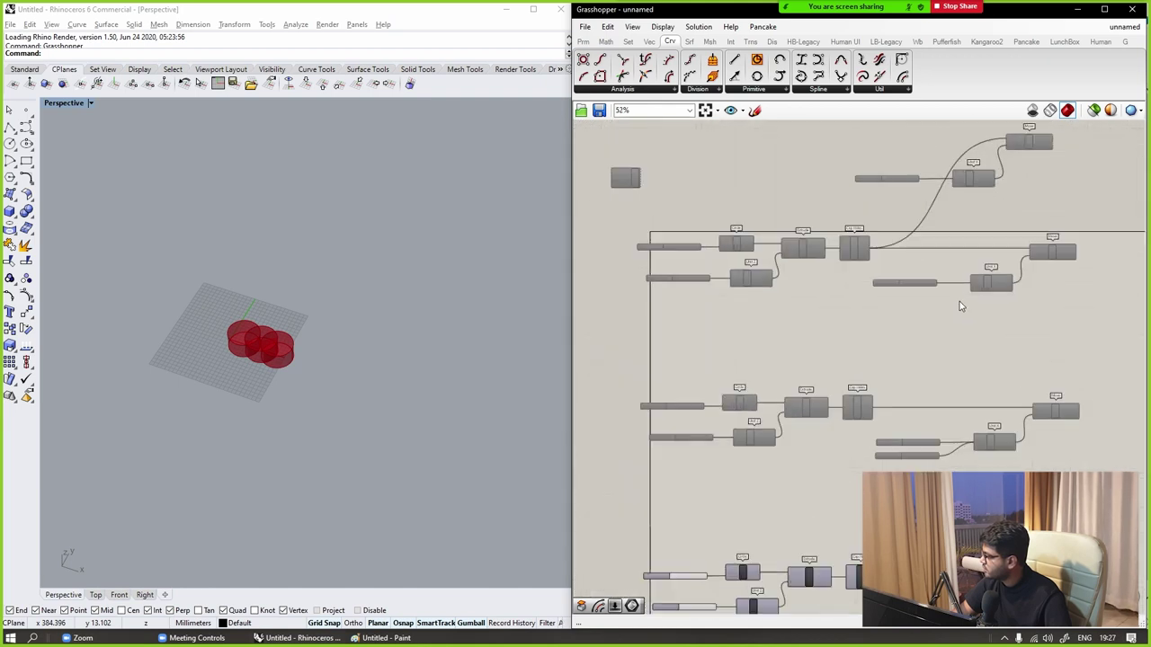
left_click(1105, 8)
scroll(377, 306, "up", 2)
right_click_drag(378, 306, 617, 406)
scroll(555, 369, "up", 1)
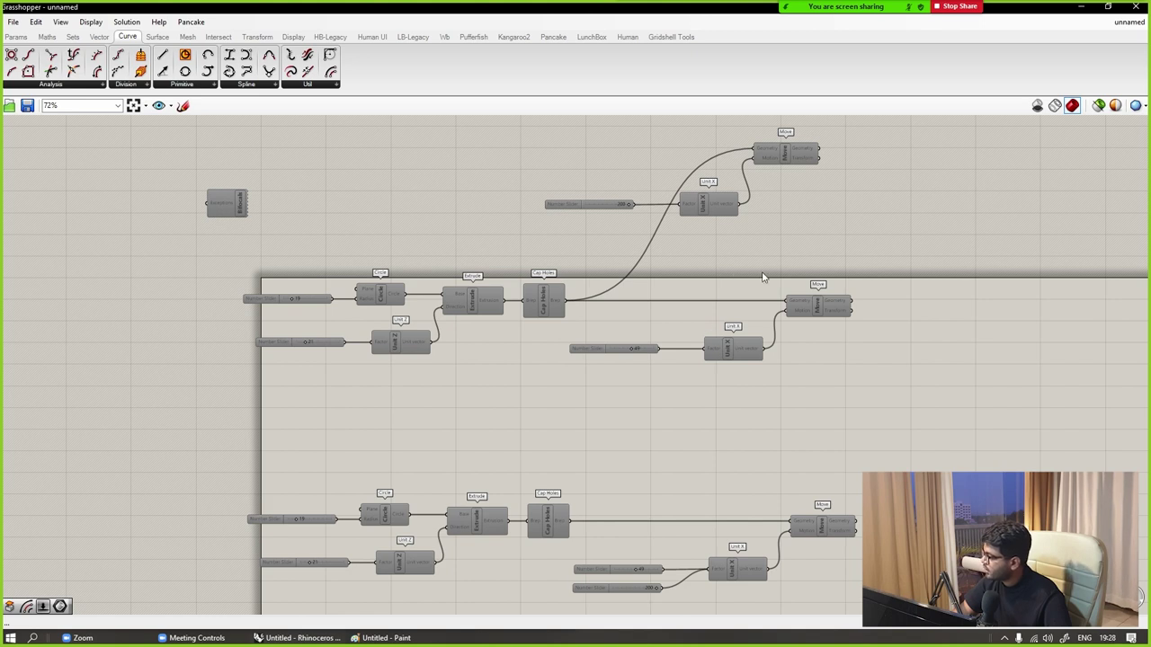
left_click_drag(832, 200, 591, 144)
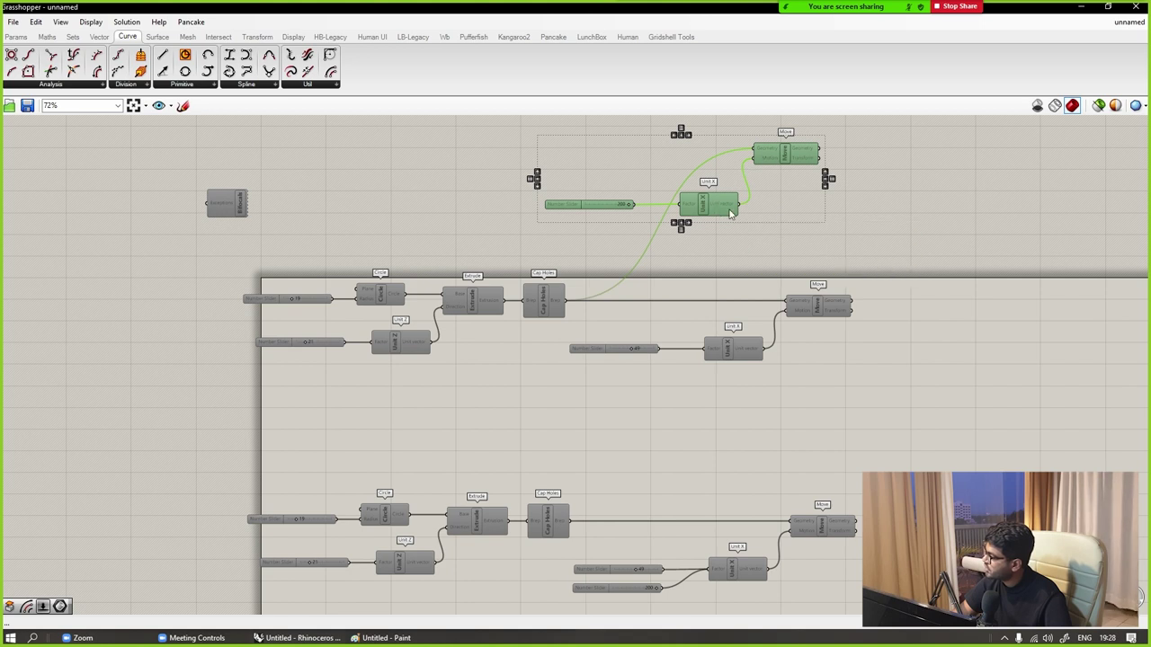
left_click(711, 256)
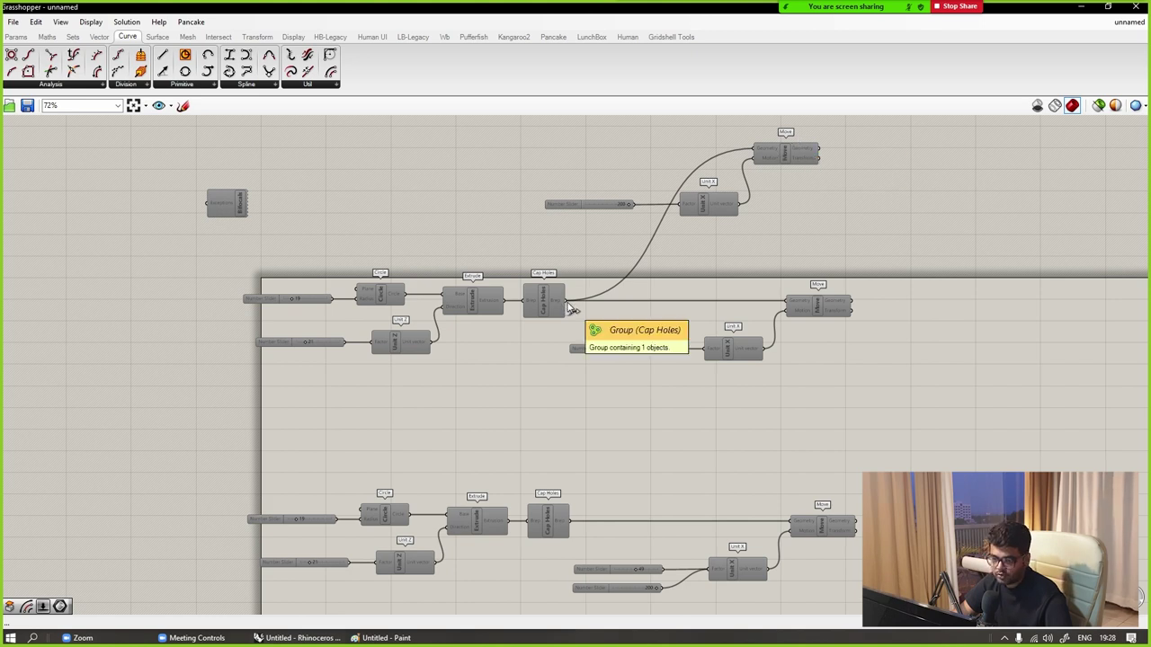
scroll(578, 490, "up", 5)
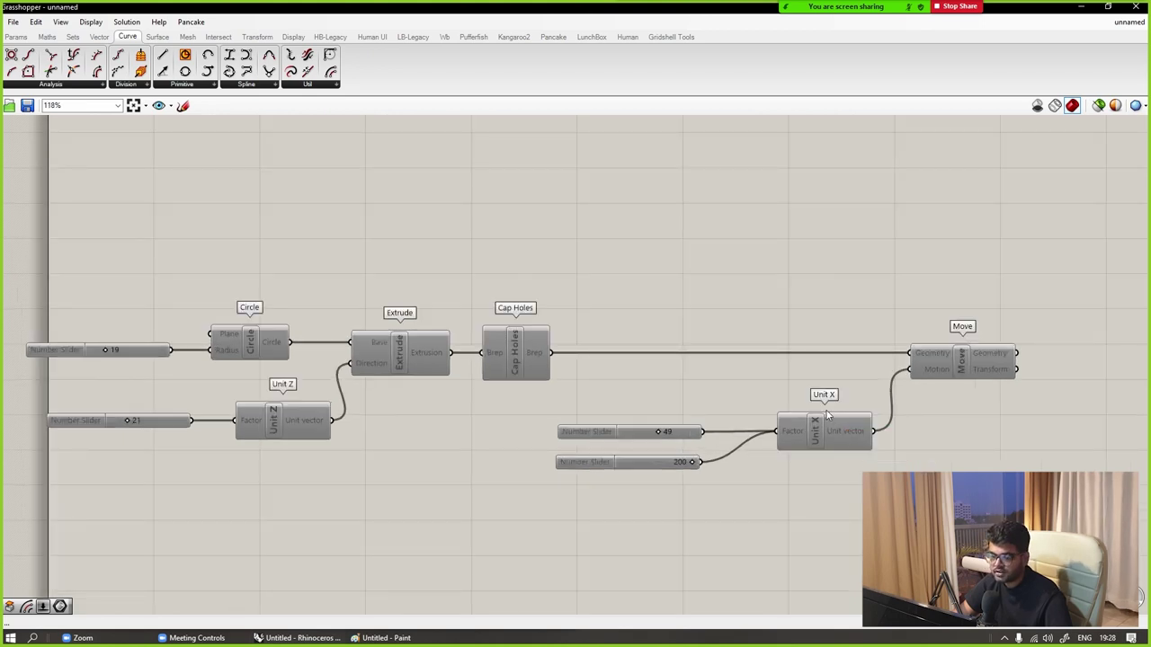
scroll(825, 409, "down", 2)
scroll(767, 281, "down", 1)
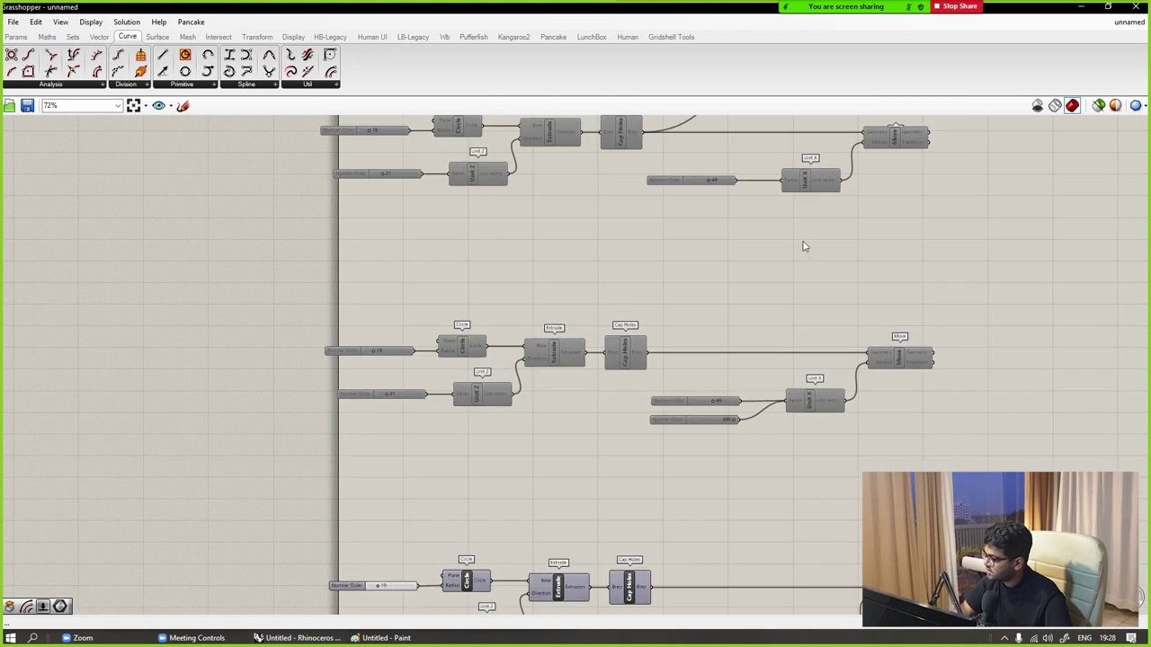
scroll(789, 367, "down", 2)
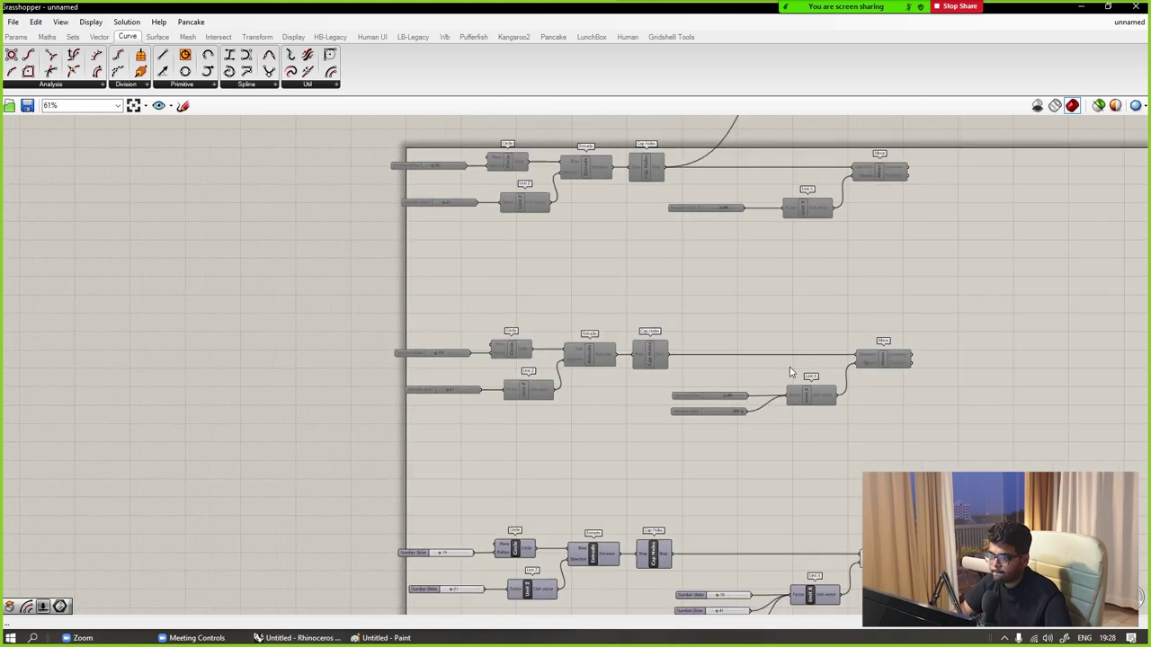
scroll(788, 353, "down", 2)
scroll(806, 495, "up", 3)
scroll(807, 494, "up", 3)
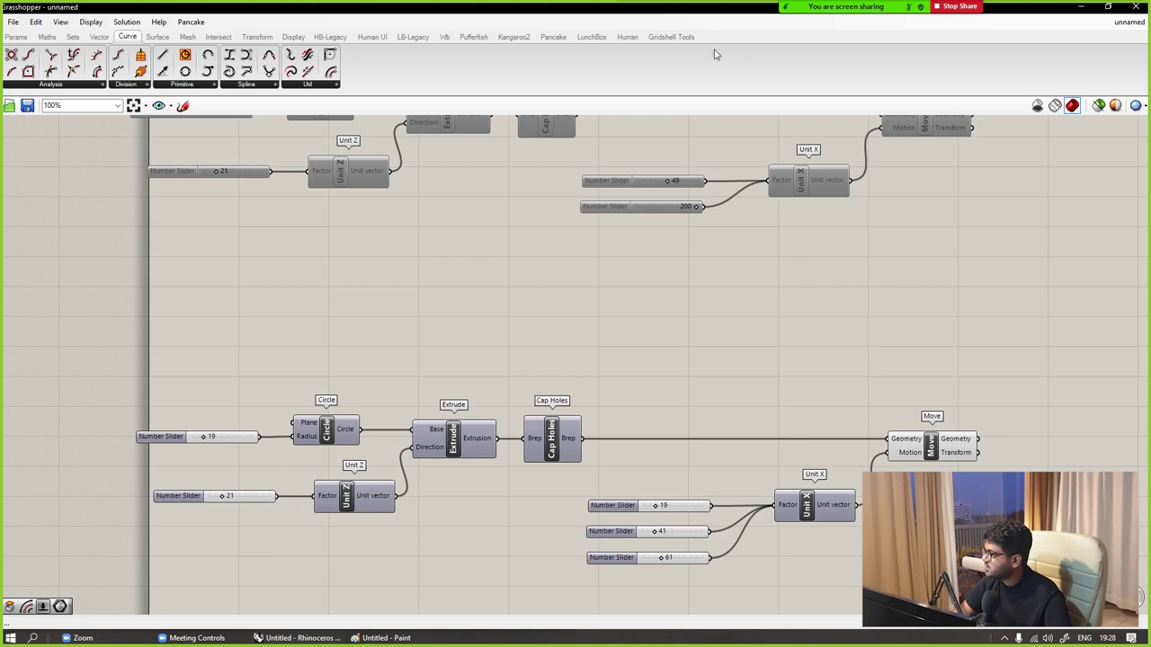
Arrange the Grasshopper and Rhino windows side by side so the canvas and Perspective viewport are both visible.
mouse_move(707, 20)
left_mouse_down()
mouse_move(1048, 97)
mouse_move(1074, 122)
mouse_move(1140, 126)
mouse_move(1140, 139)
left_mouse_up()
left_click(373, 239)
Duplicate the 61 slider beneath itself with its connection to Unit X's Factor and set the copy to 95.
scroll(819, 368, "up", 3)
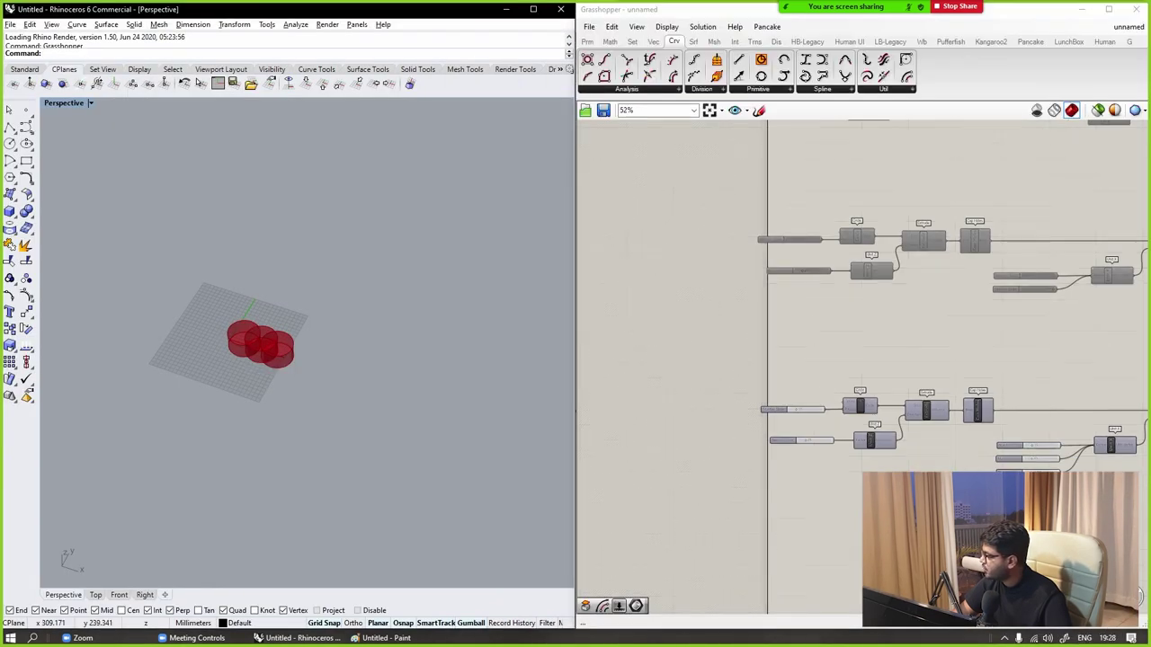
right_click_drag(1029, 431, 728, 373)
scroll(729, 374, "down", 2)
scroll(728, 374, "up", 2)
left_click(731, 376)
left_click_drag(730, 380, 839, 313, "alt")
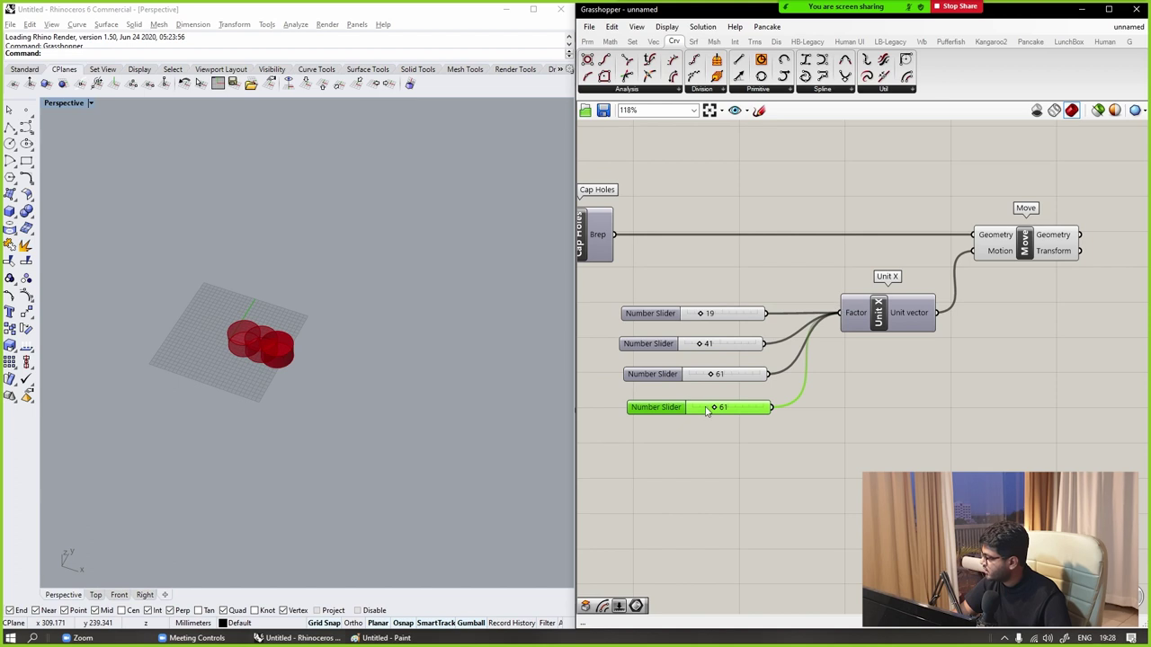
left_click_drag(719, 411, 726, 415)
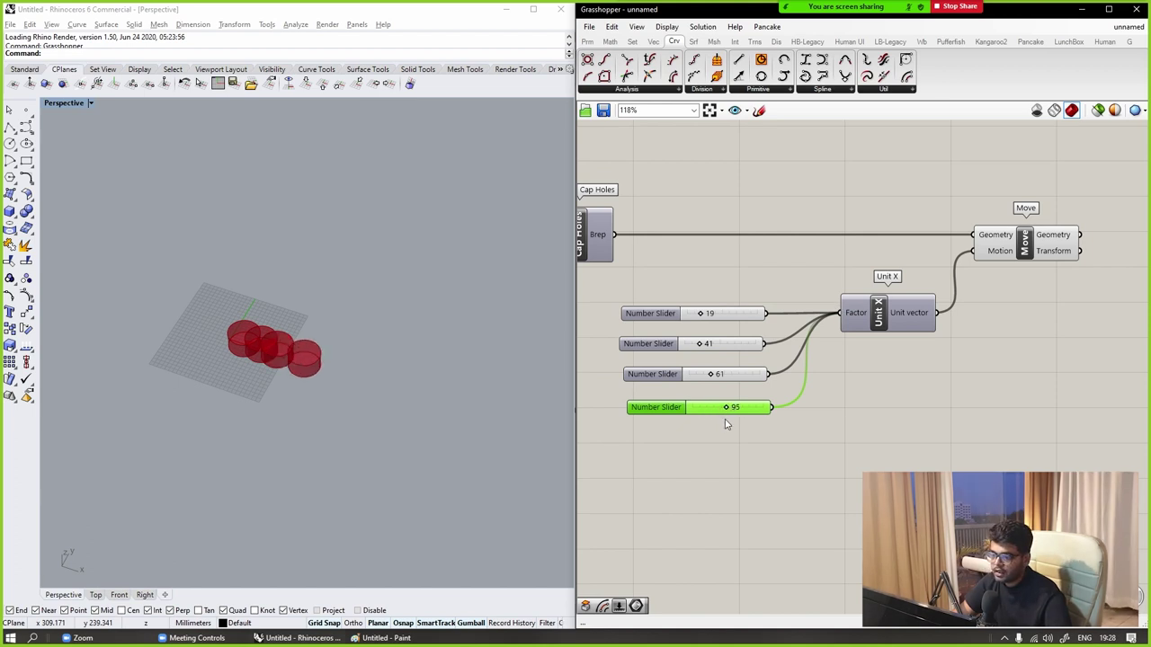
Delete all four number sliders feeding Unit X's Factor in the enabled definition.
scroll(740, 379, "down", 2)
scroll(740, 430, "up", 2)
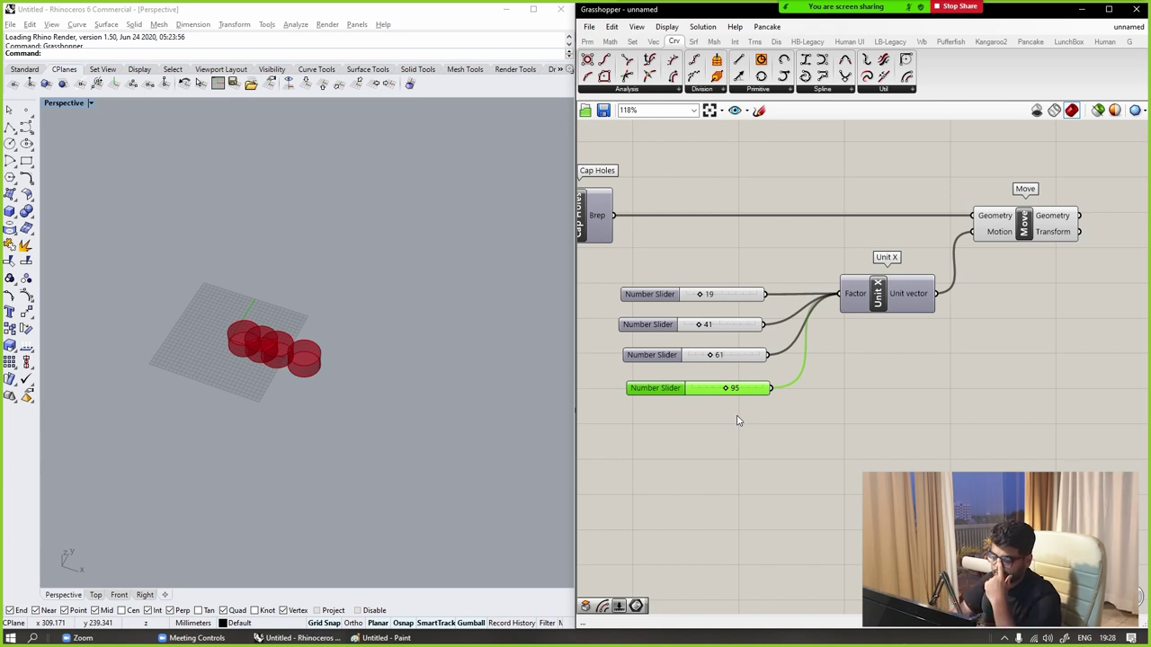
left_click_drag(756, 467, 694, 275)
key("Delete")
Add a Series component on an empty area of the canvas, leaving room beside its inputs.
scroll(816, 321, "down", 5)
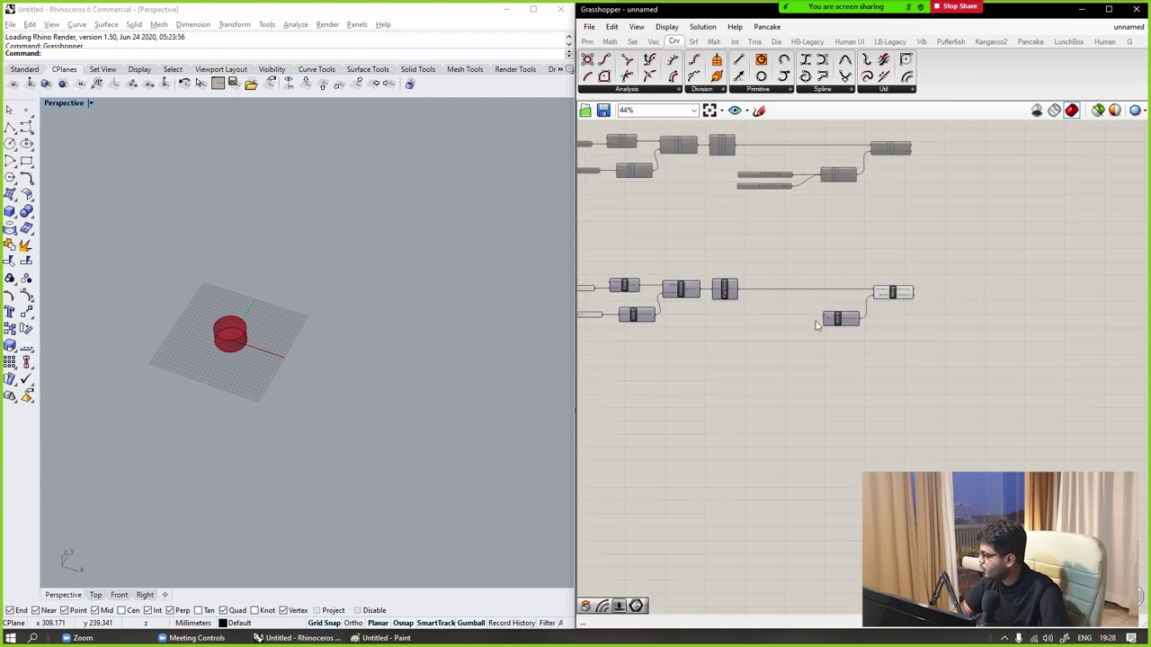
scroll(815, 321, "up", 2)
right_click_drag(725, 385, 765, 285)
scroll(714, 305, "up", 2)
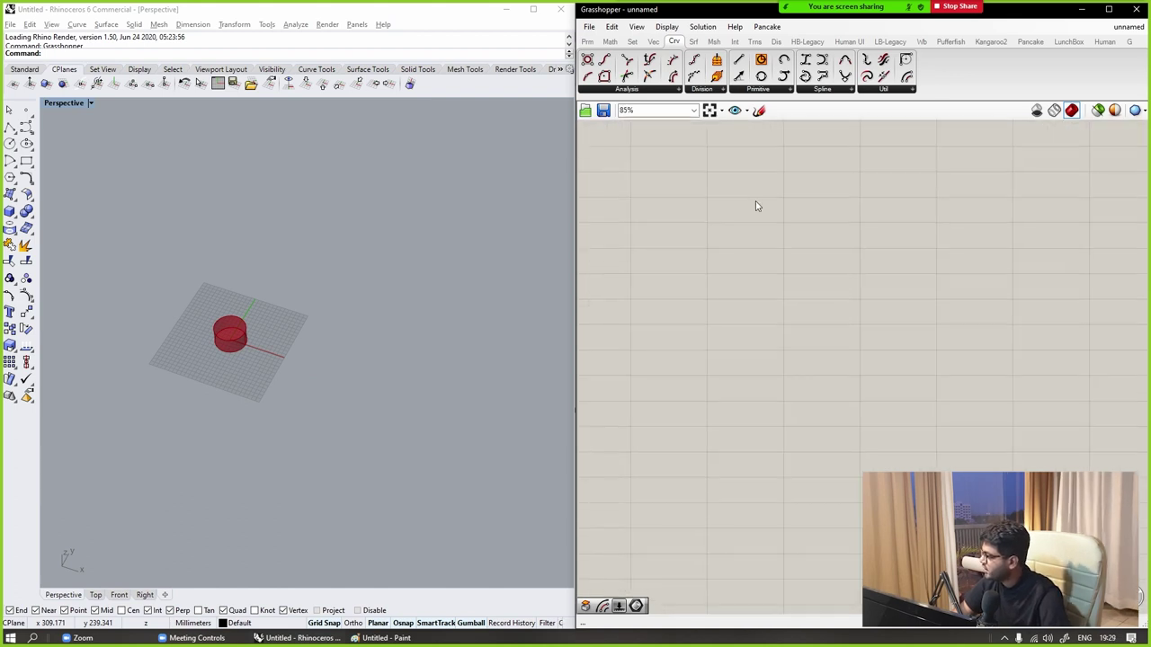
double_click(706, 319)
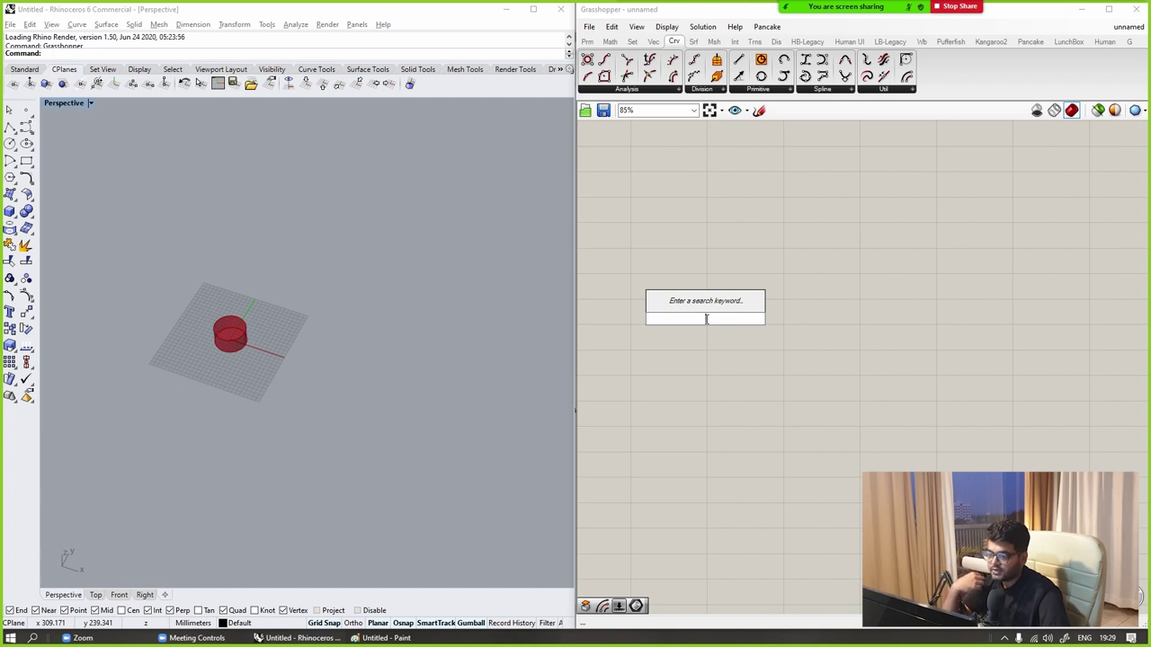
type("ser")
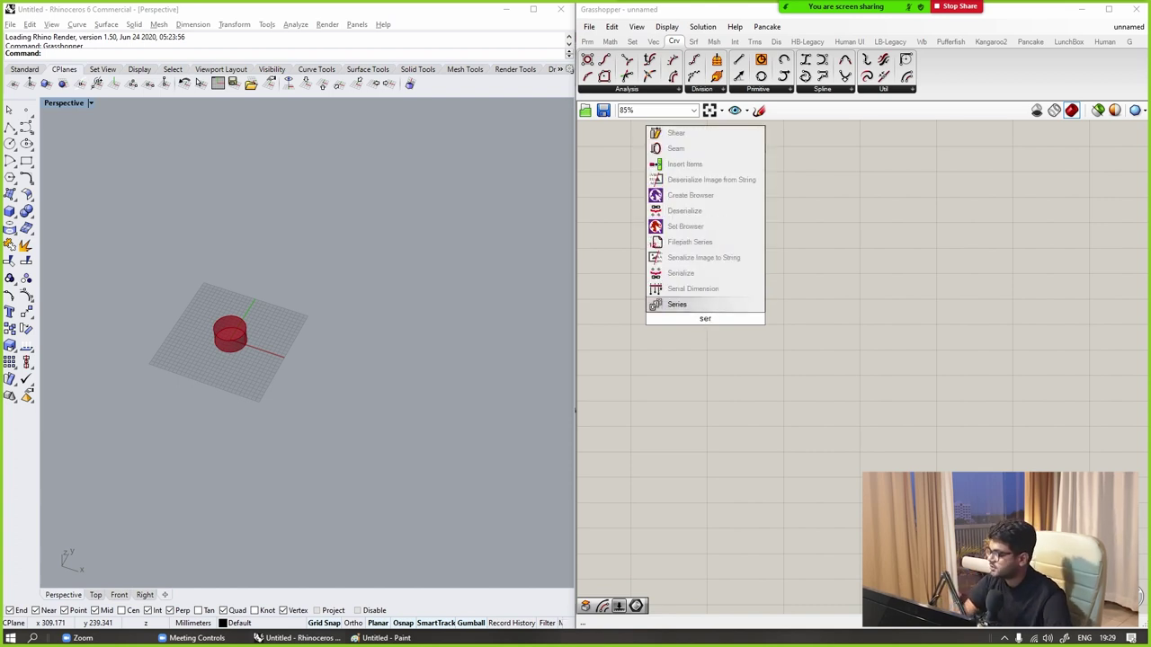
key("Return")
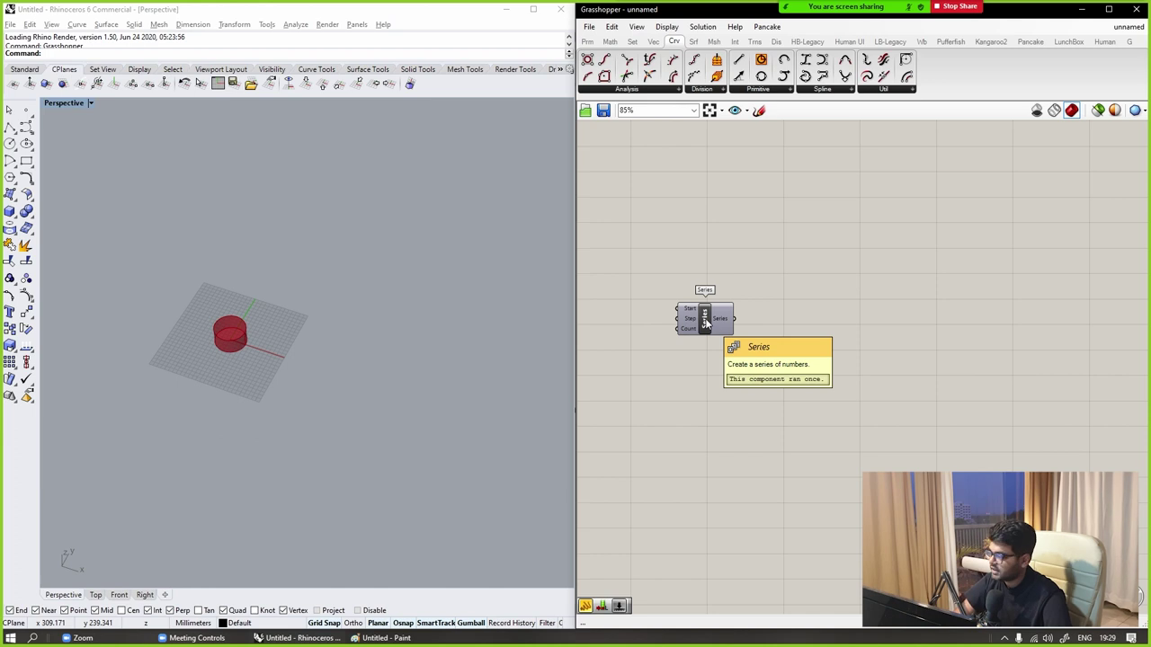
scroll(705, 322, "up", 4)
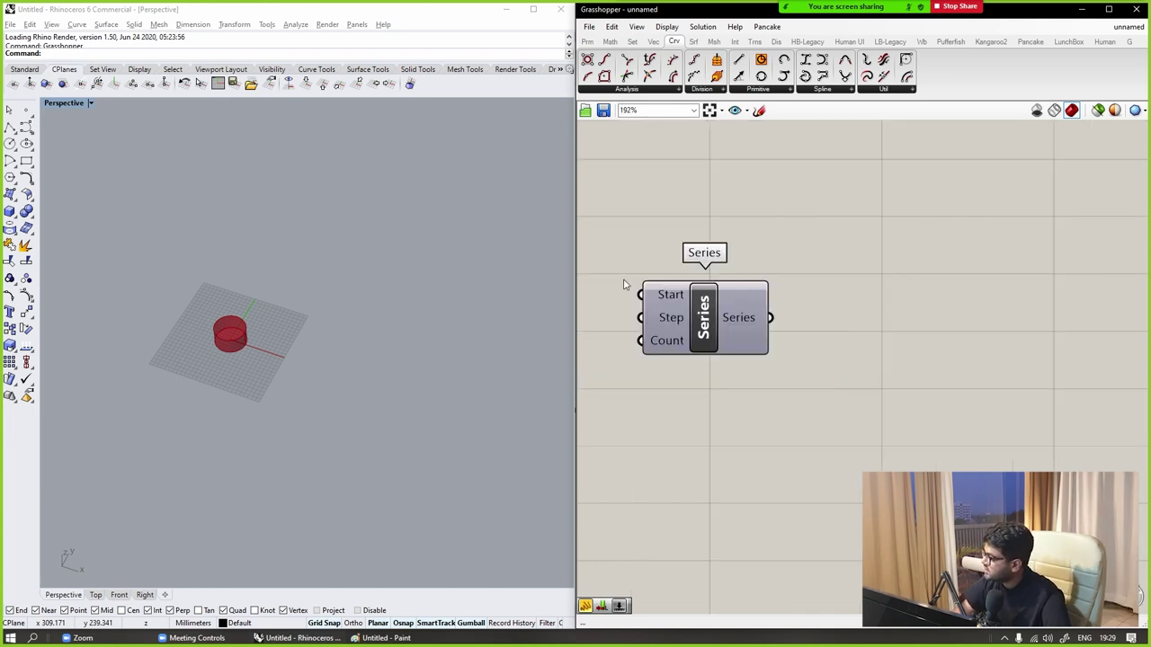
left_click_drag(669, 301, 795, 272)
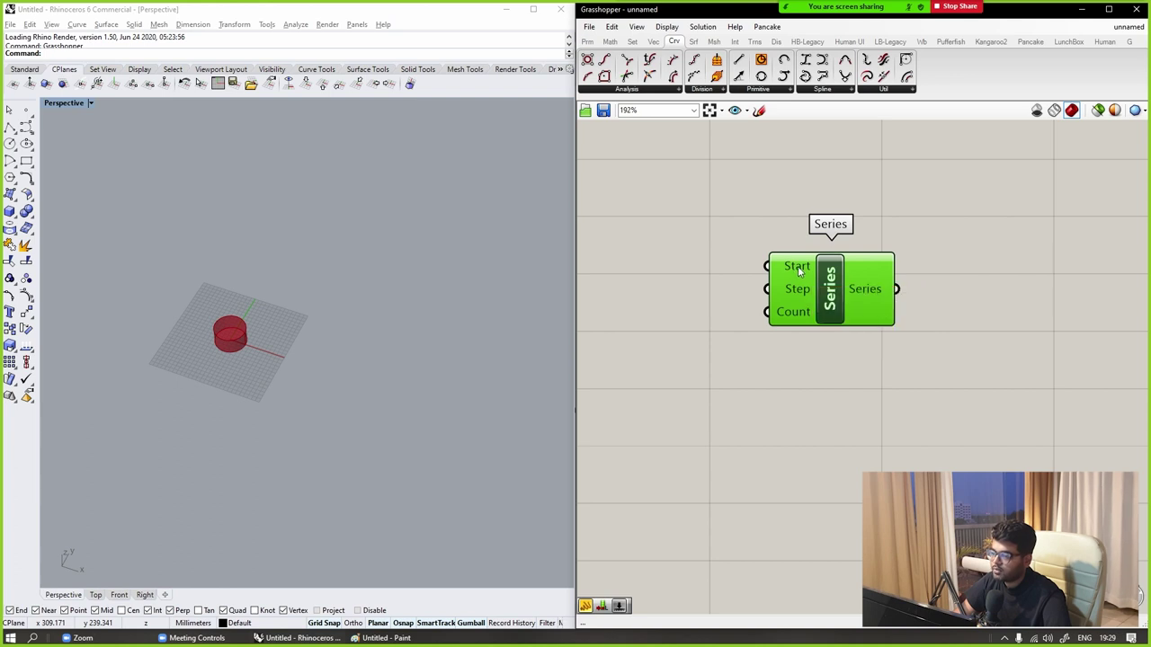
scroll(797, 273, "down", 1)
right_click_drag(696, 267, 777, 288)
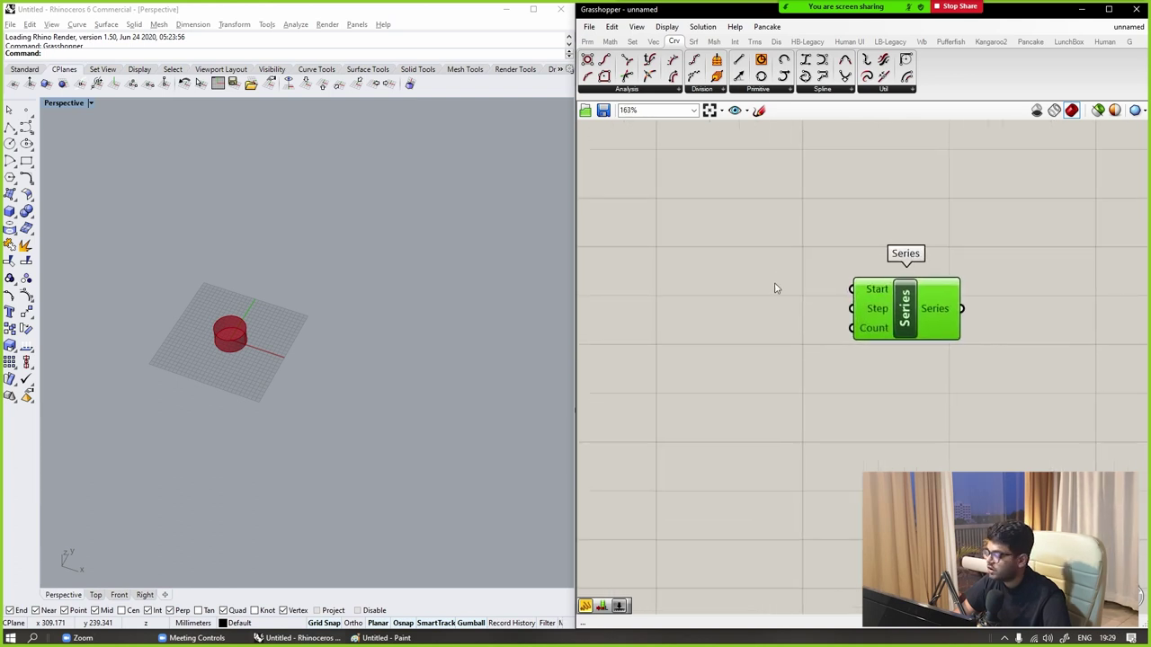
Add a number slider with value 0, connect it to the Series component's Start input, and align it with that input.
double_click(753, 287)
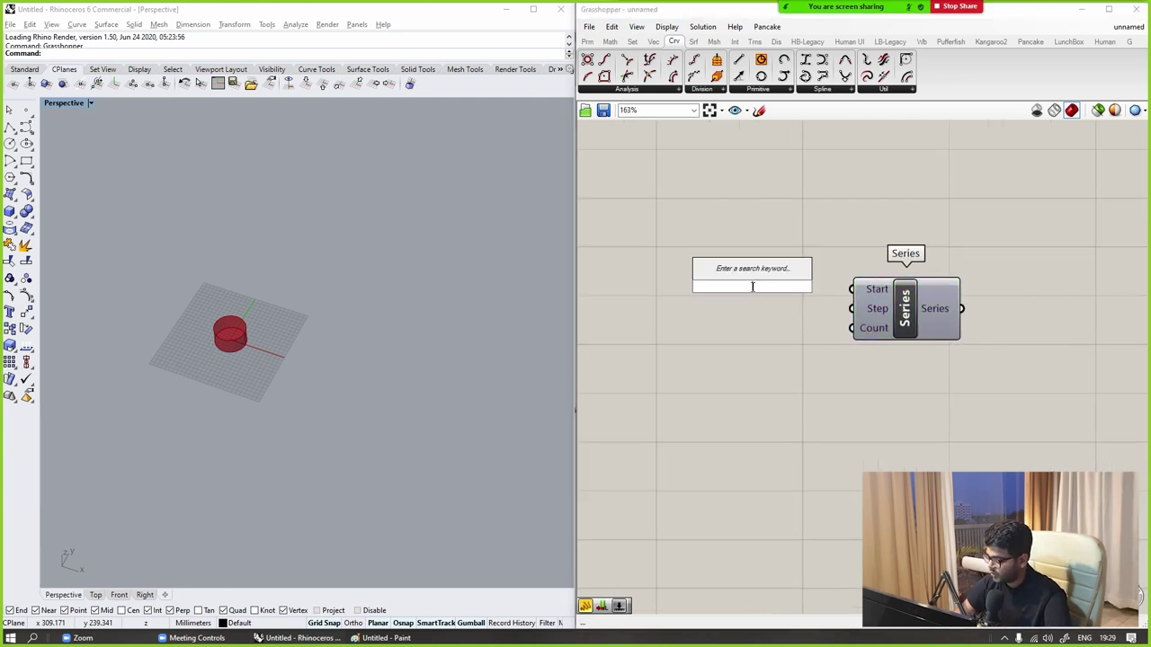
type("0")
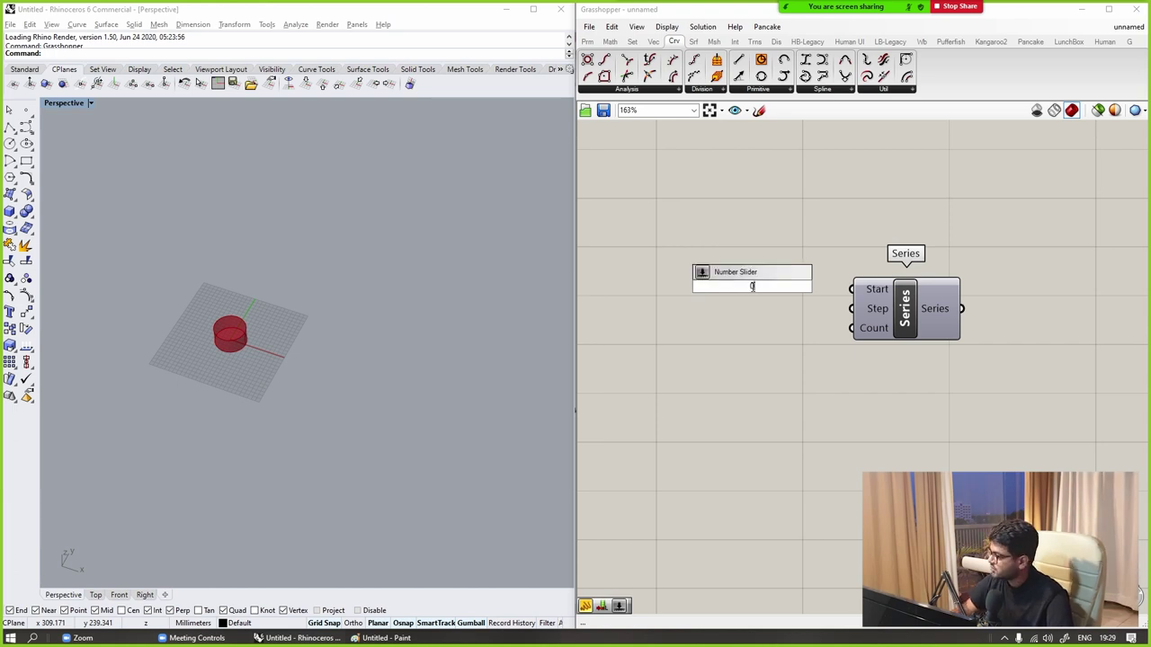
key("Return")
left_click_drag(724, 298, 852, 288)
left_click_drag(774, 289, 764, 289)
Add a number slider with value 50 beneath the Start slider and connect it to the Series component's Step input.
mouse_move(875, 306)
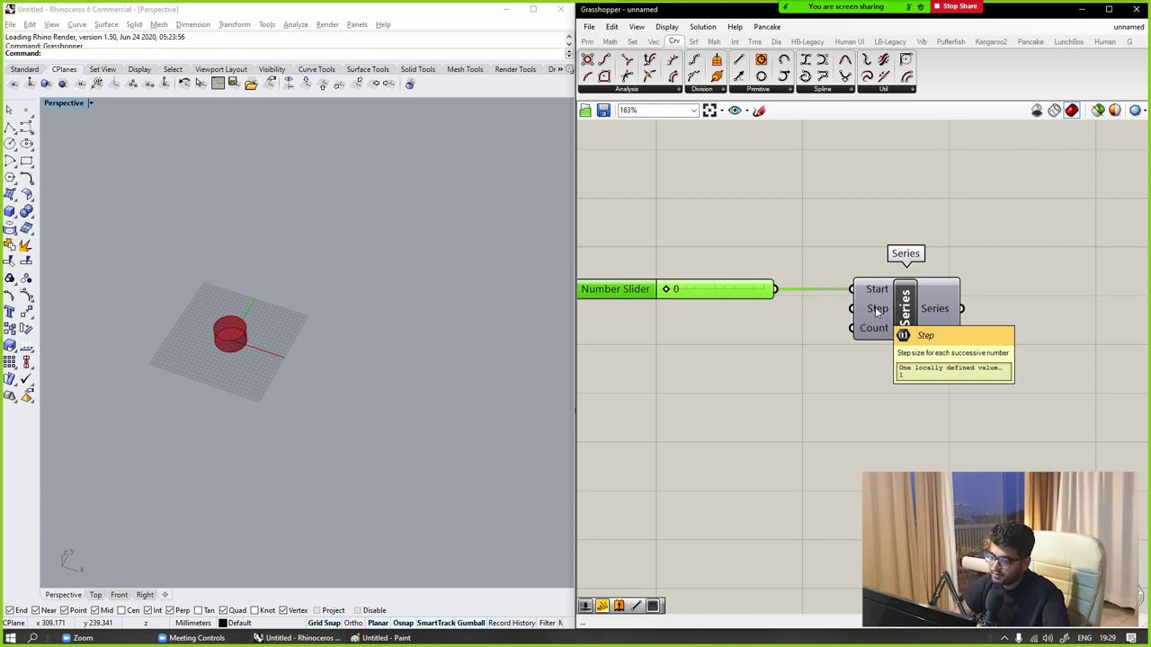
double_click(742, 336)
type("5")
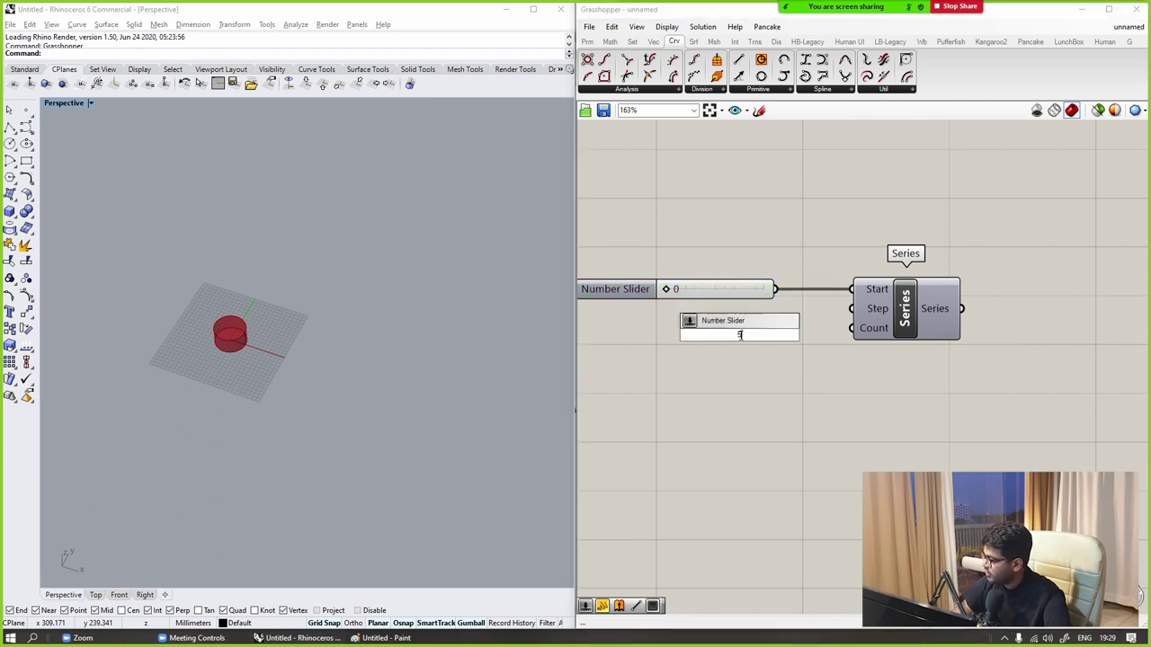
type("0")
key("Return")
left_click_drag(676, 339, 674, 323)
left_click_drag(775, 319, 849, 321)
left_click_drag(748, 333, 744, 323)
Create a number slider ranging from 0 to 100 with value 63 beneath the Step slider.
left_click(739, 377)
double_click(738, 391)
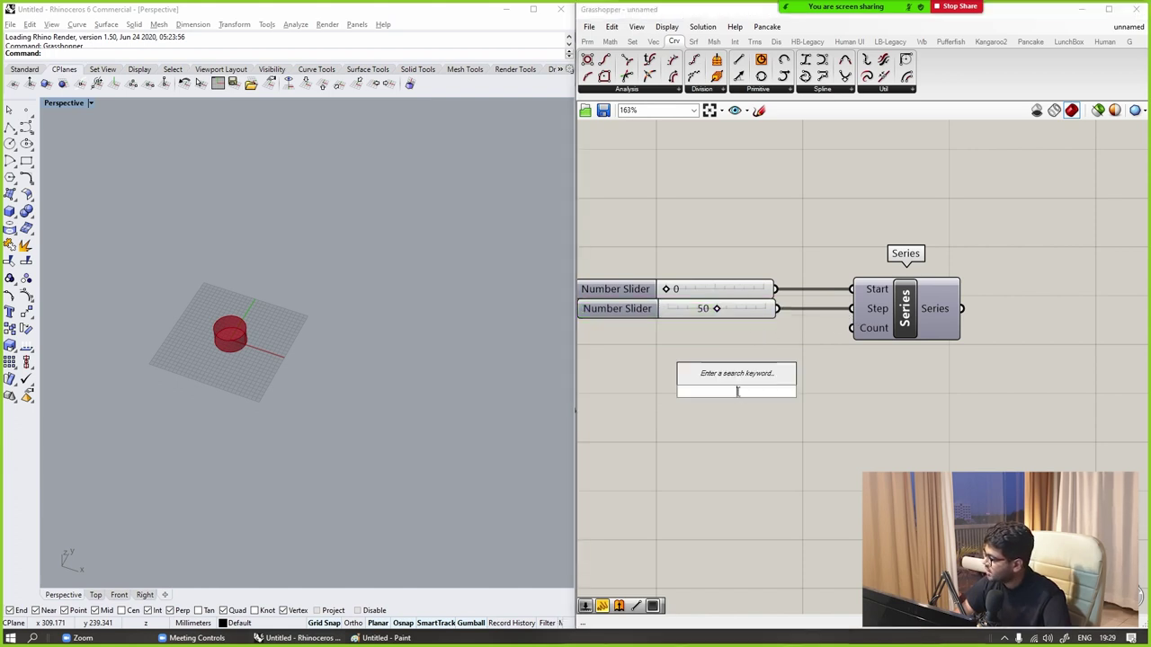
type("50")
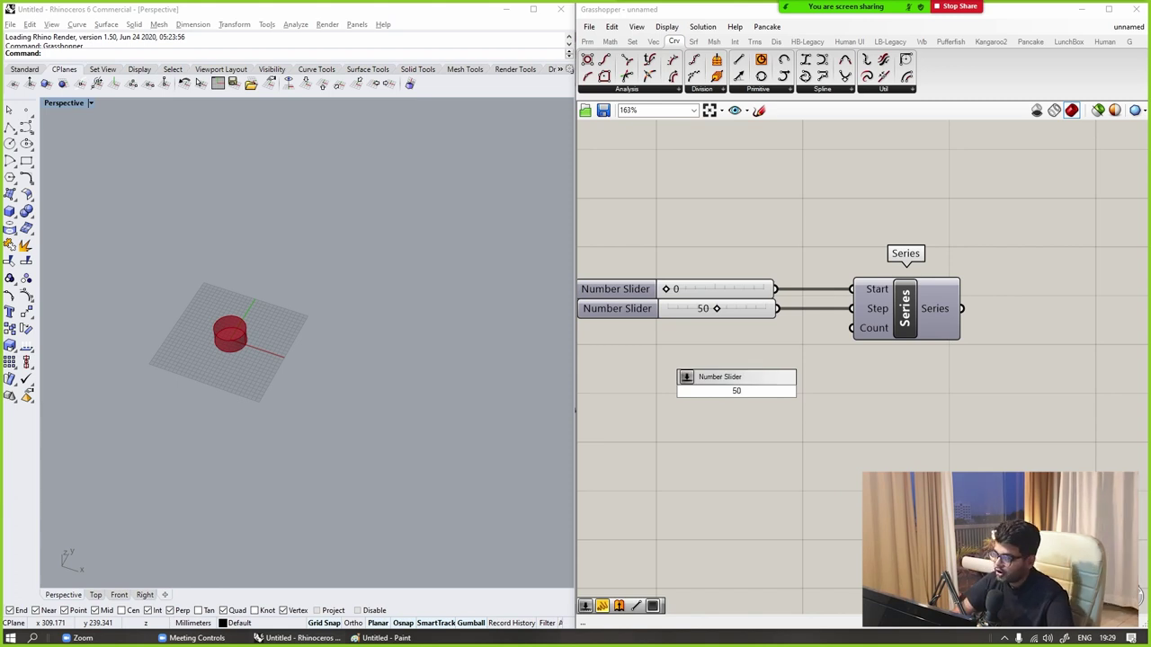
key("BackSpace")
key("BackSpace")
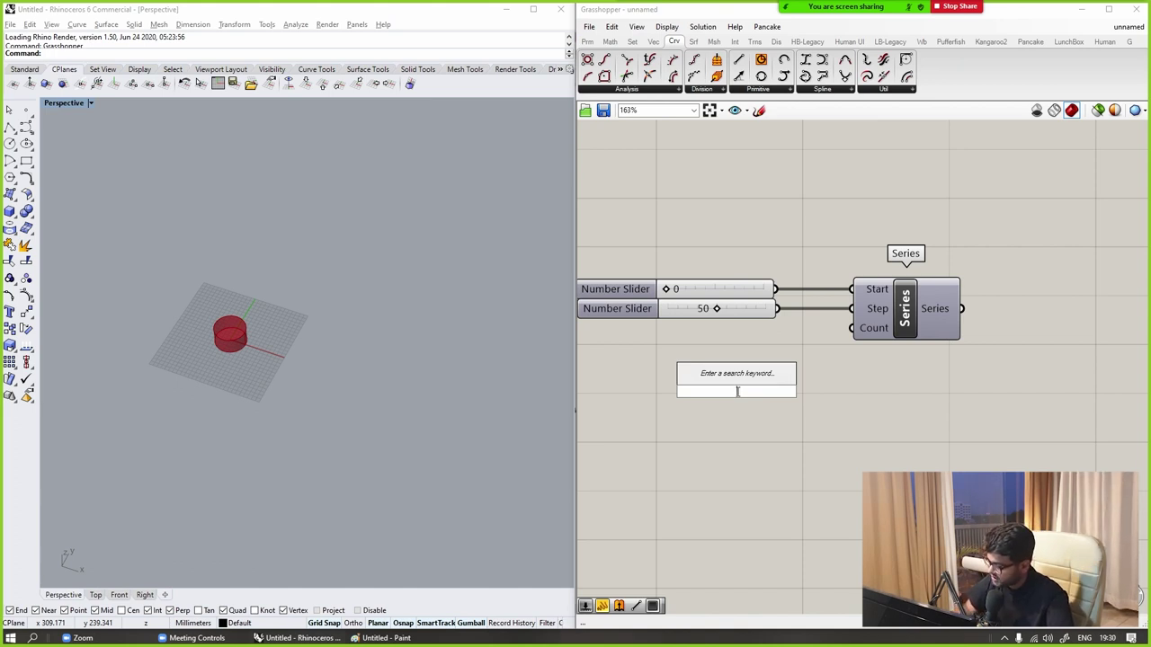
type("0<50")
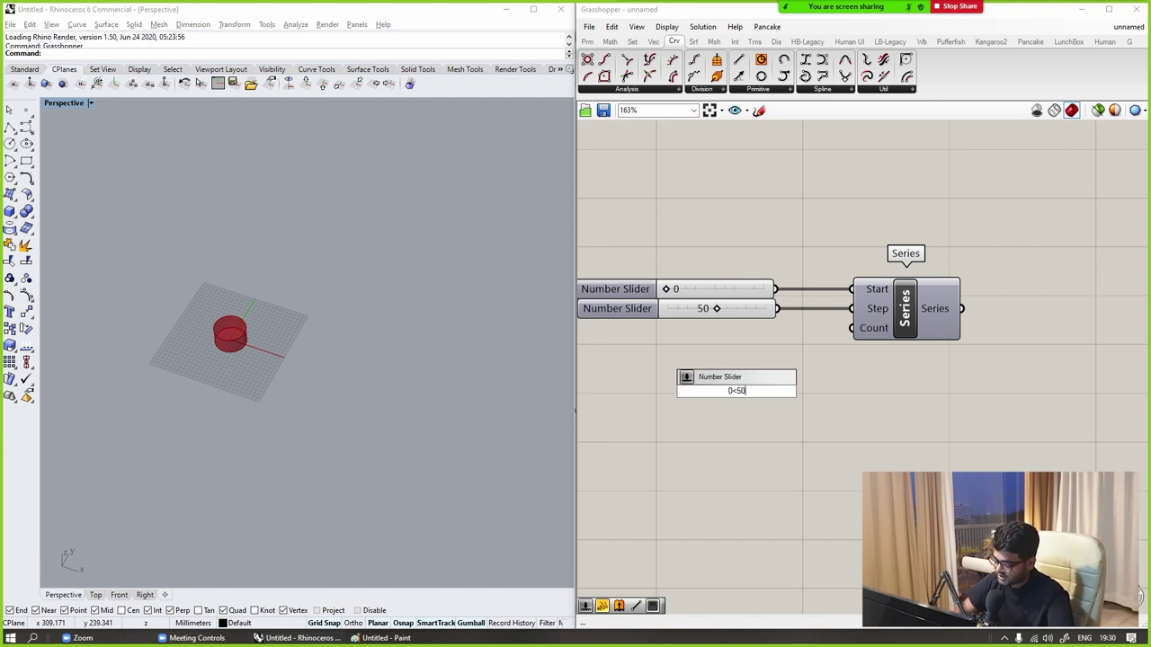
type("<100")
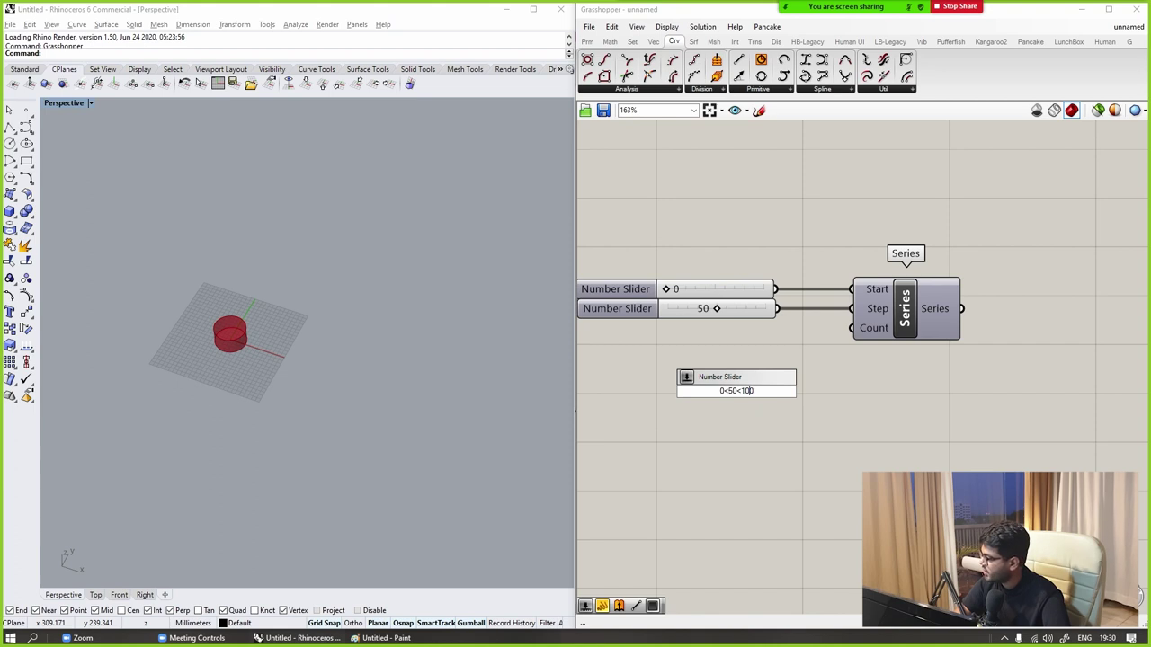
key("BackSpace")
key("BackSpace")
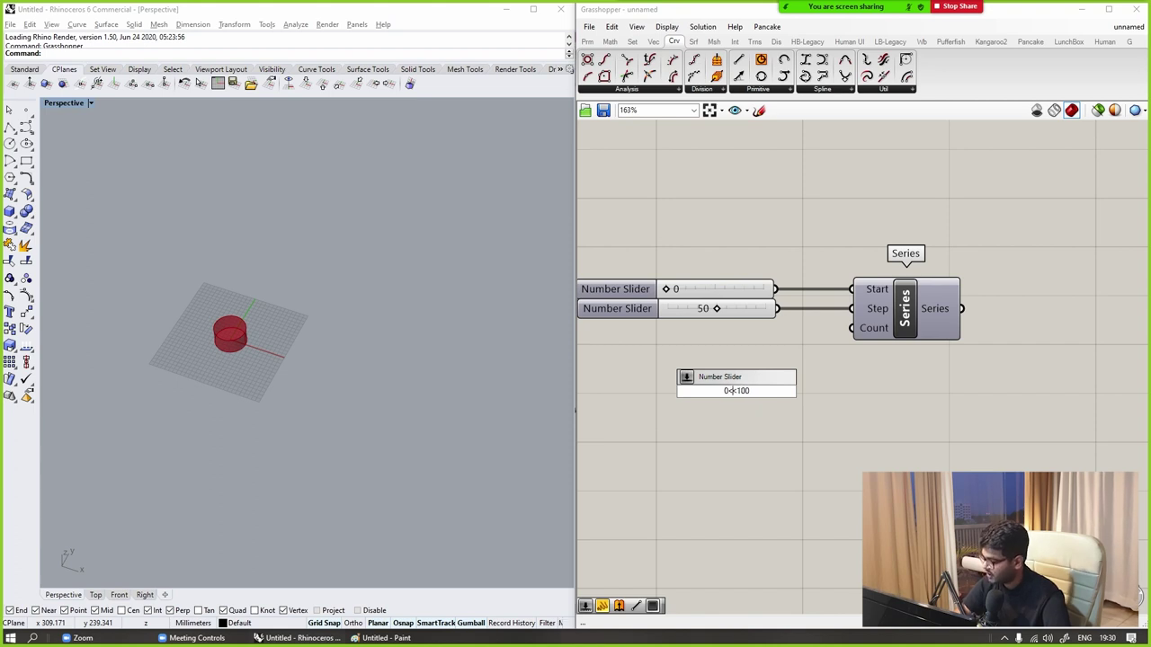
type("63")
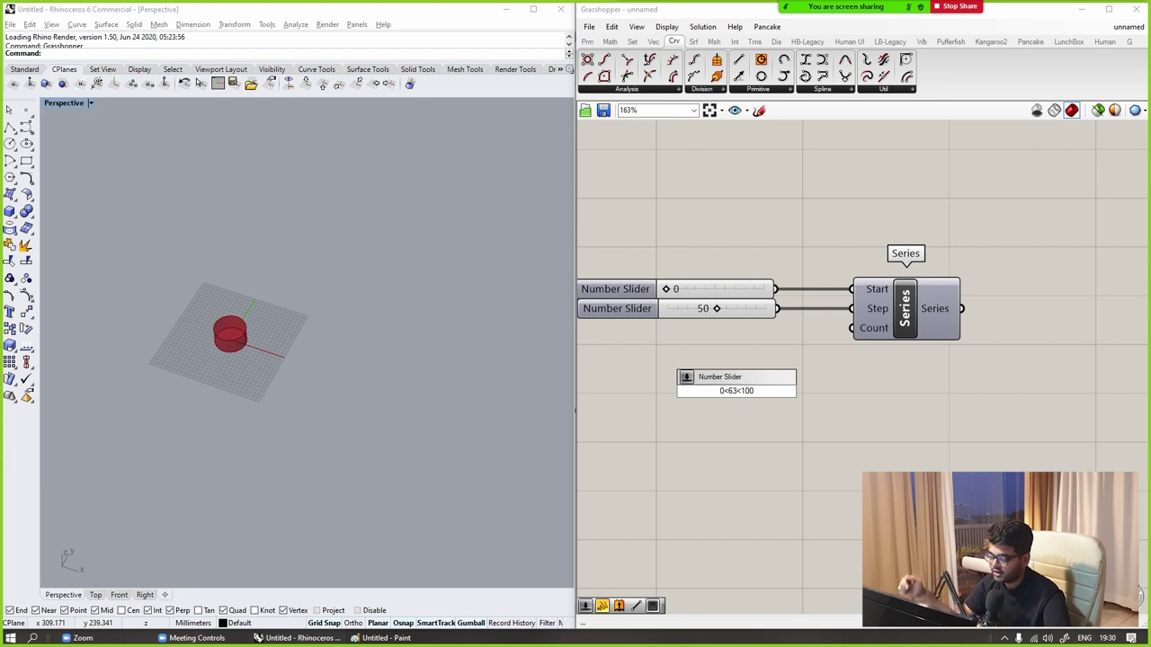
key("Return")
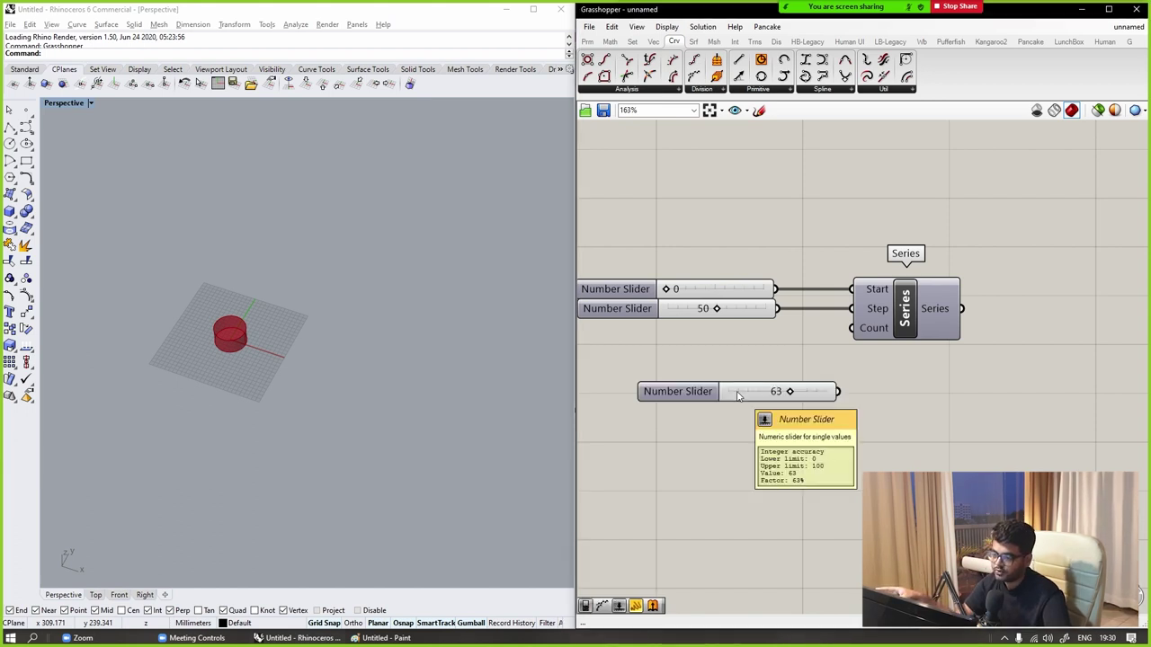
Set the unconnected slider to its upper limit of 100, move it beneath the Step slider, and delete it.
left_click_drag(789, 393, 854, 413)
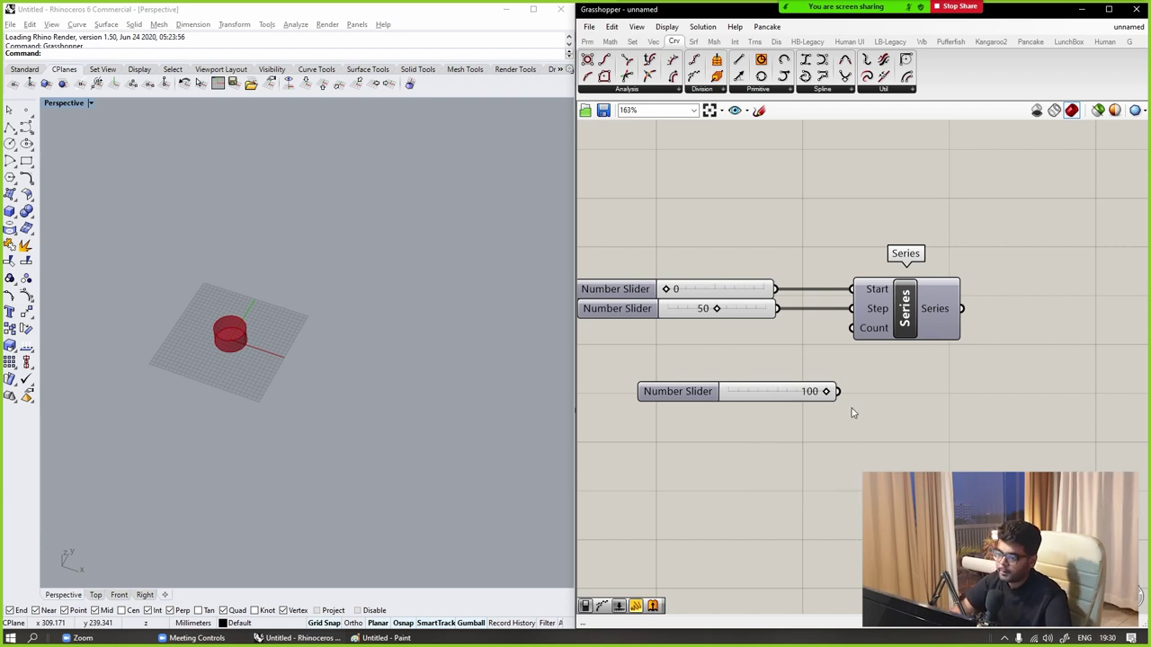
left_click_drag(744, 393, 687, 344)
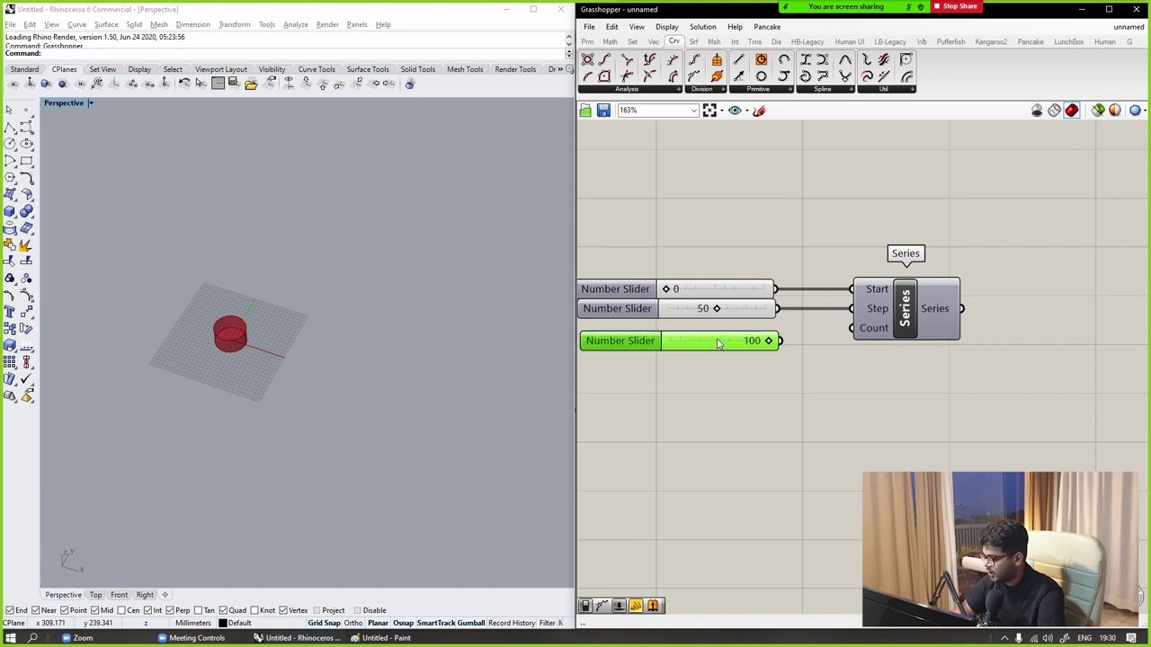
key("Delete")
Create a number slider ranging from 0 to 10 with value 7, connect it to the Series component's Count input, and align it under the others.
double_click(701, 367)
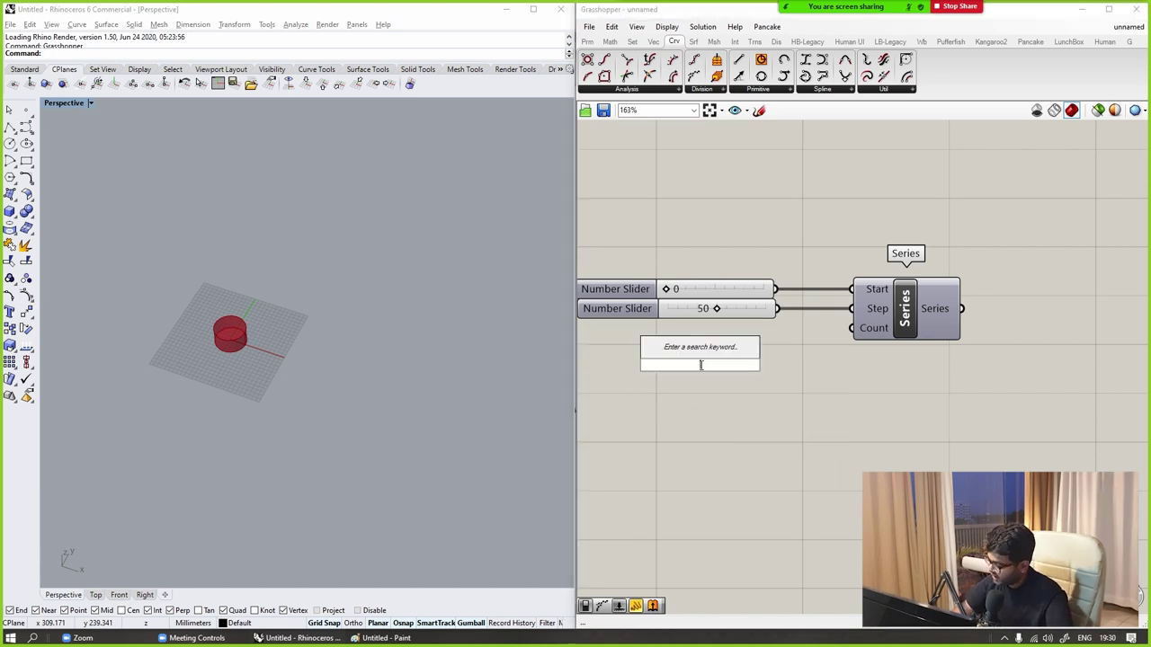
type("0")
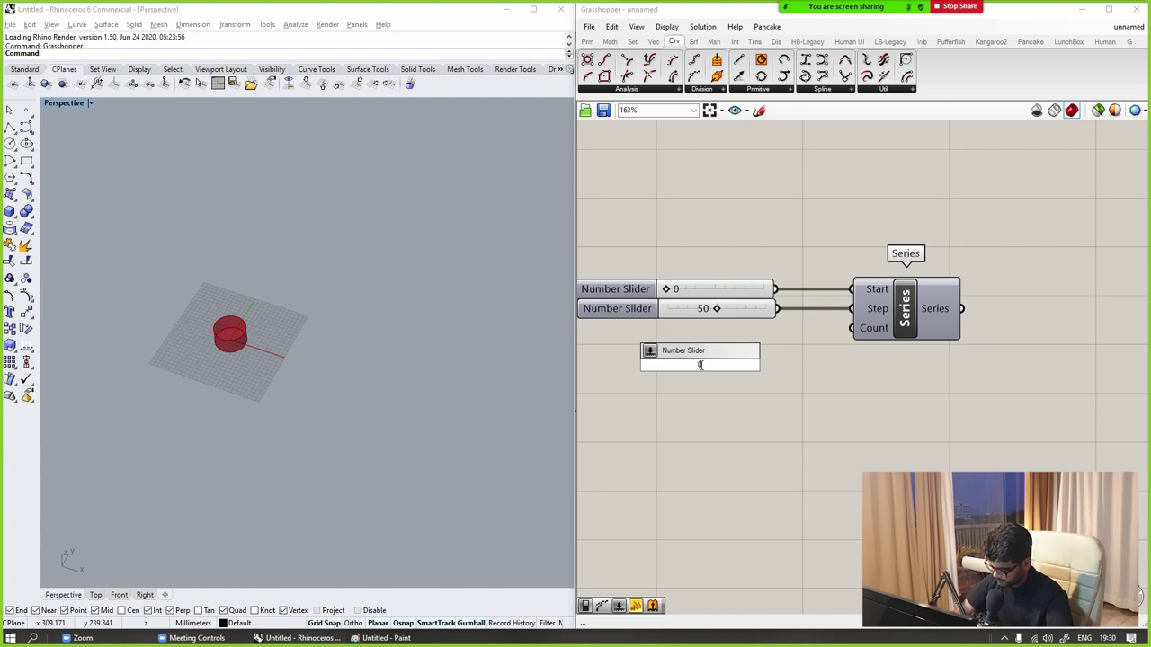
type("<7<10")
key("Return")
left_click_drag(701, 368, 677, 334)
left_click_drag(779, 330, 865, 338)
left_click_drag(749, 334, 748, 339)
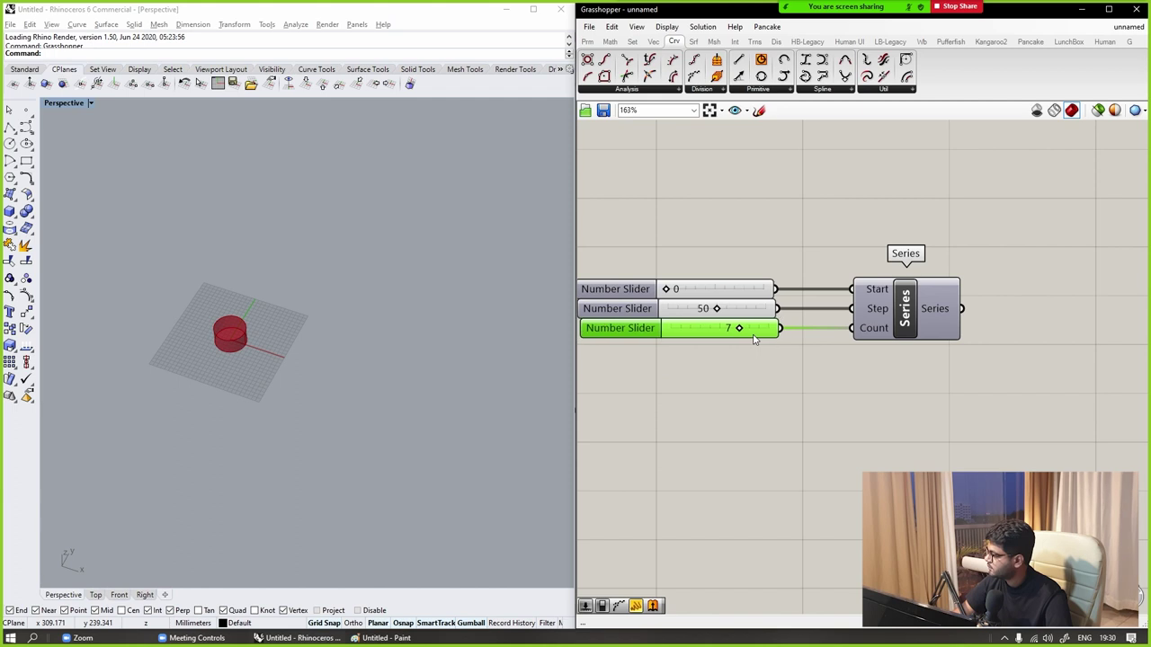
left_click(765, 388)
left_click_drag(773, 396, 736, 262)
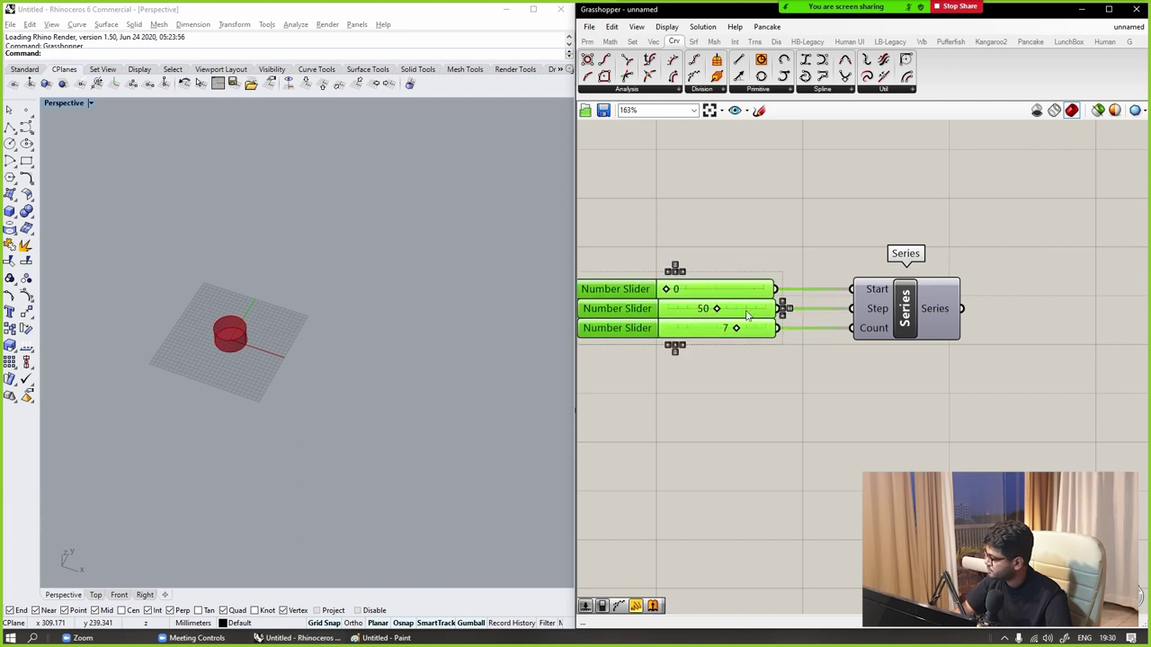
left_click(691, 352)
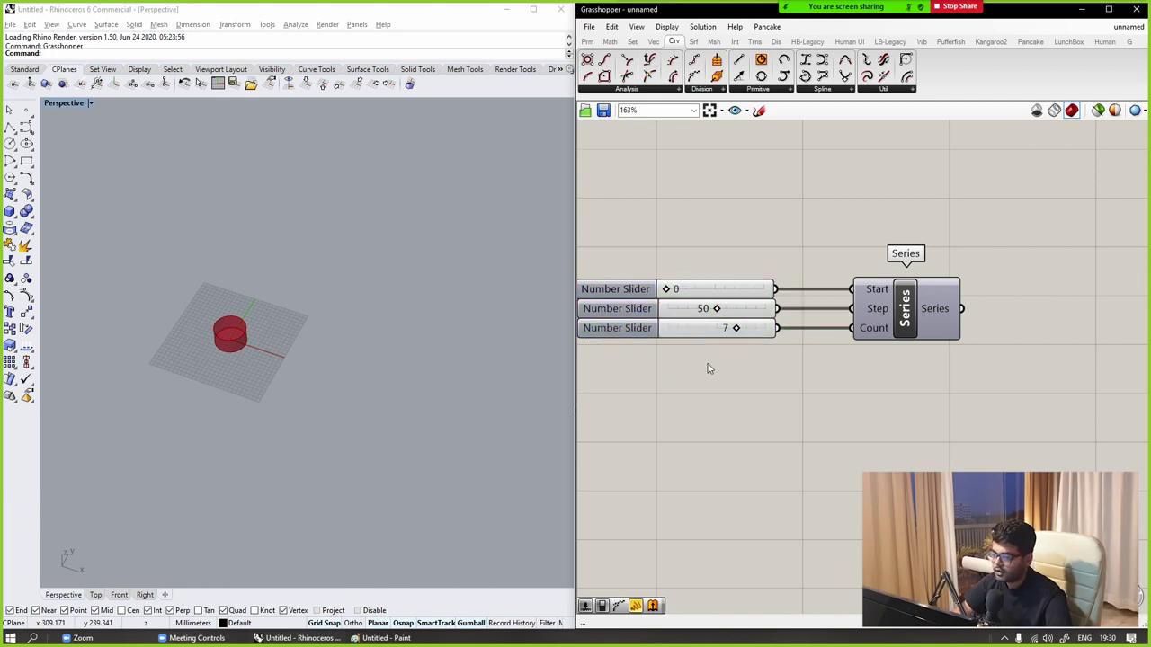
Add a Panel beside the Series component and connect the Series output to it.
scroll(709, 368, "right", 5)
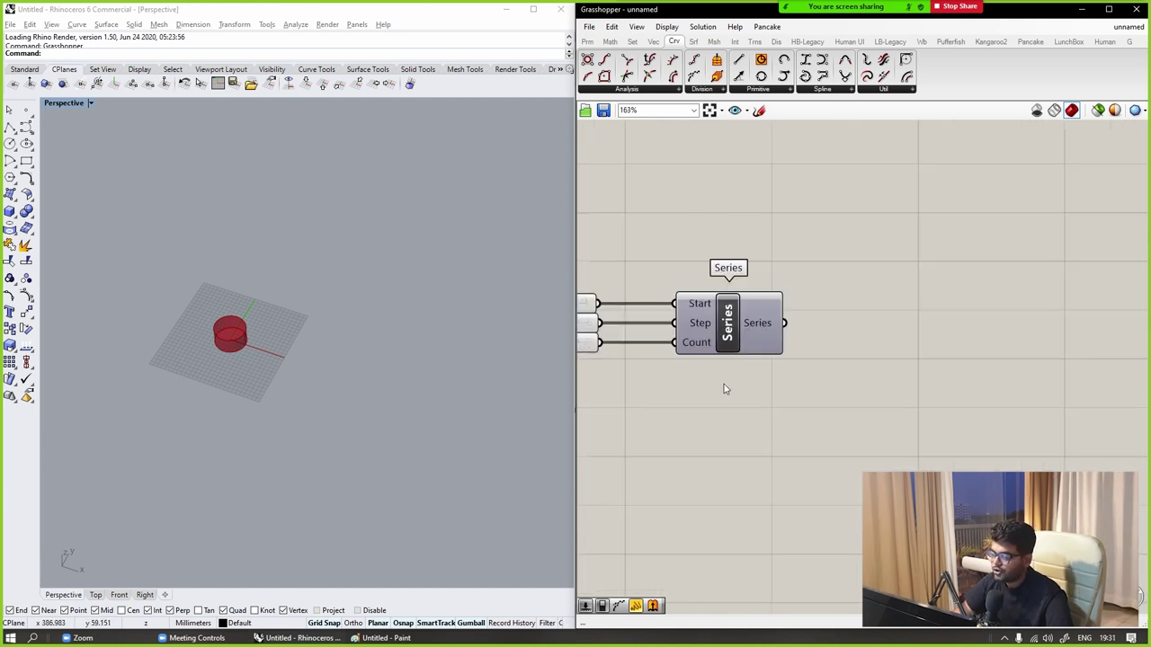
double_click(921, 405)
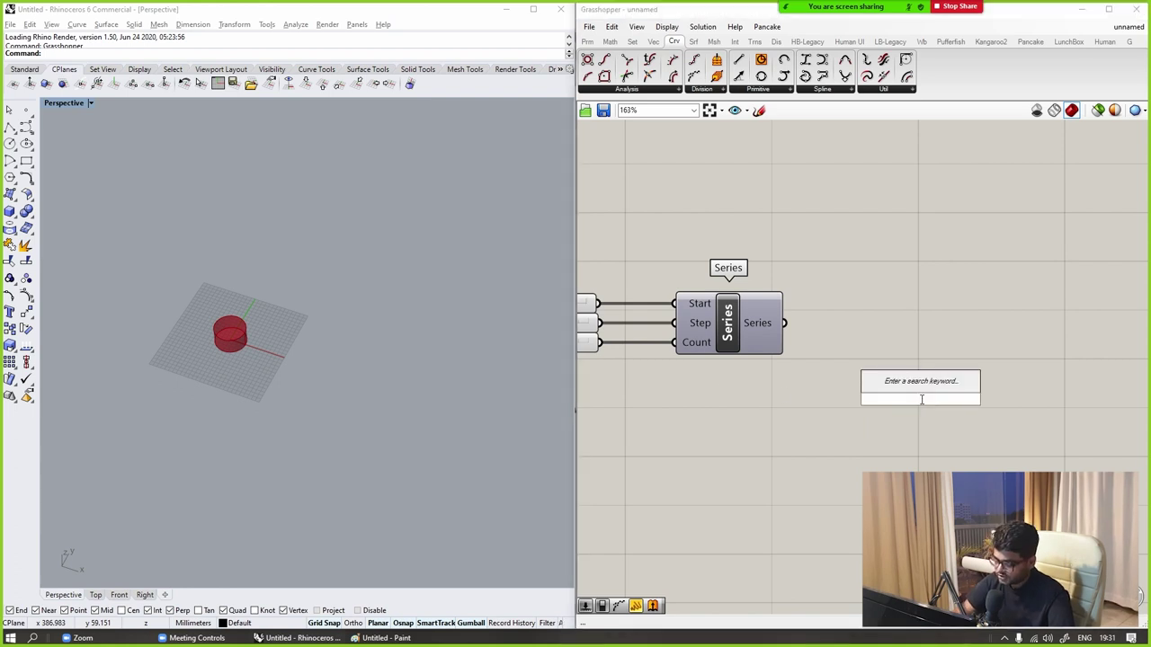
type("panel")
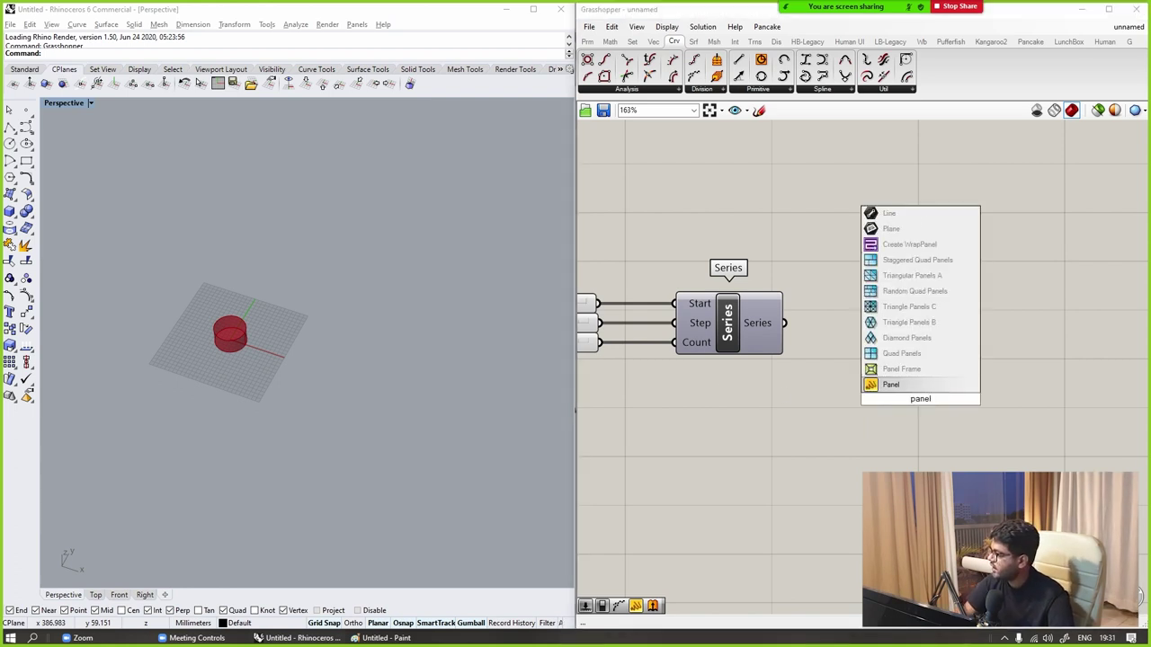
left_click(900, 386)
left_click_drag(784, 323, 883, 330)
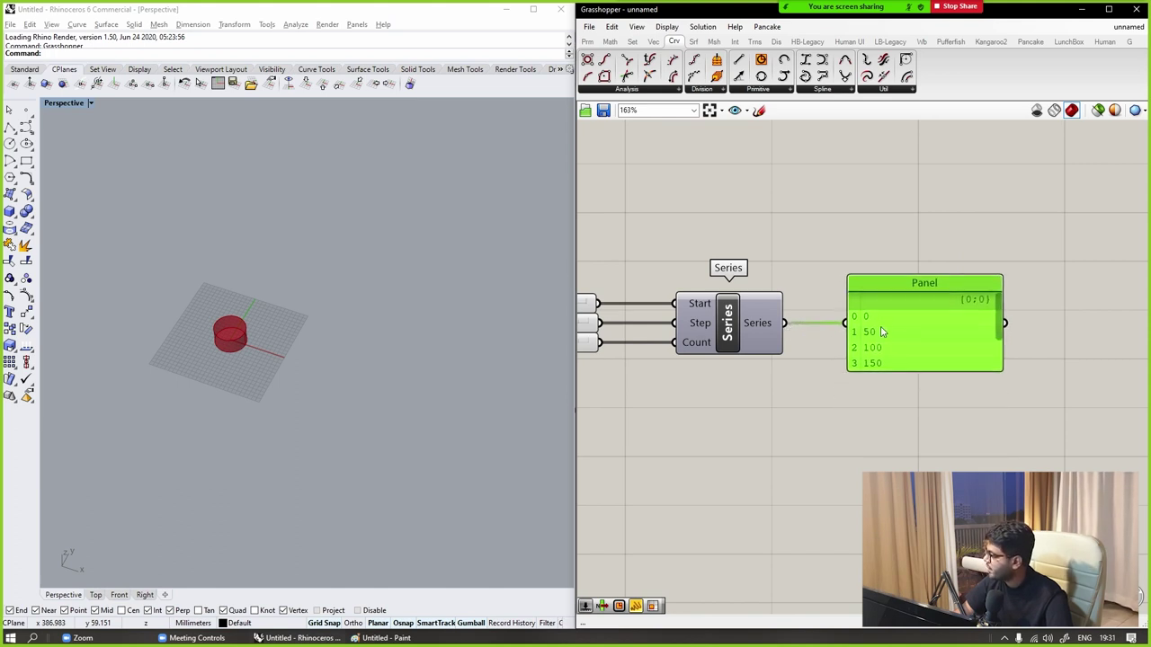
Enlarge the panel until all listed series values fit and reposition it next to the Series component.
scroll(881, 329, "down", 3)
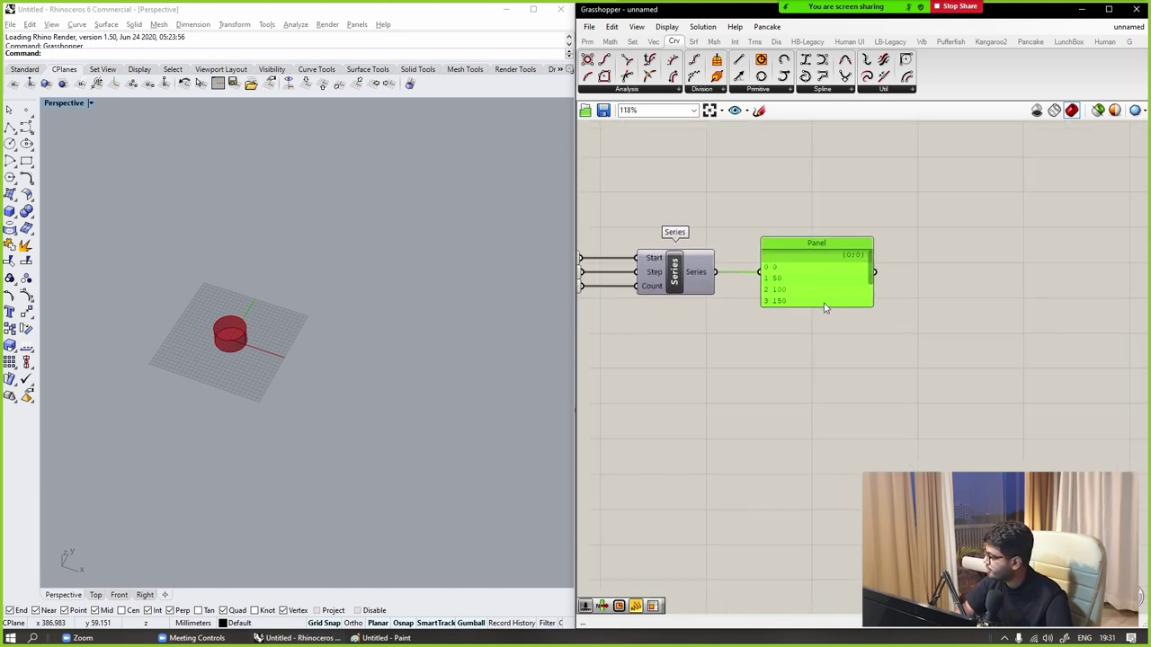
left_click_drag(824, 307, 850, 401)
left_click_drag(828, 352, 818, 307)
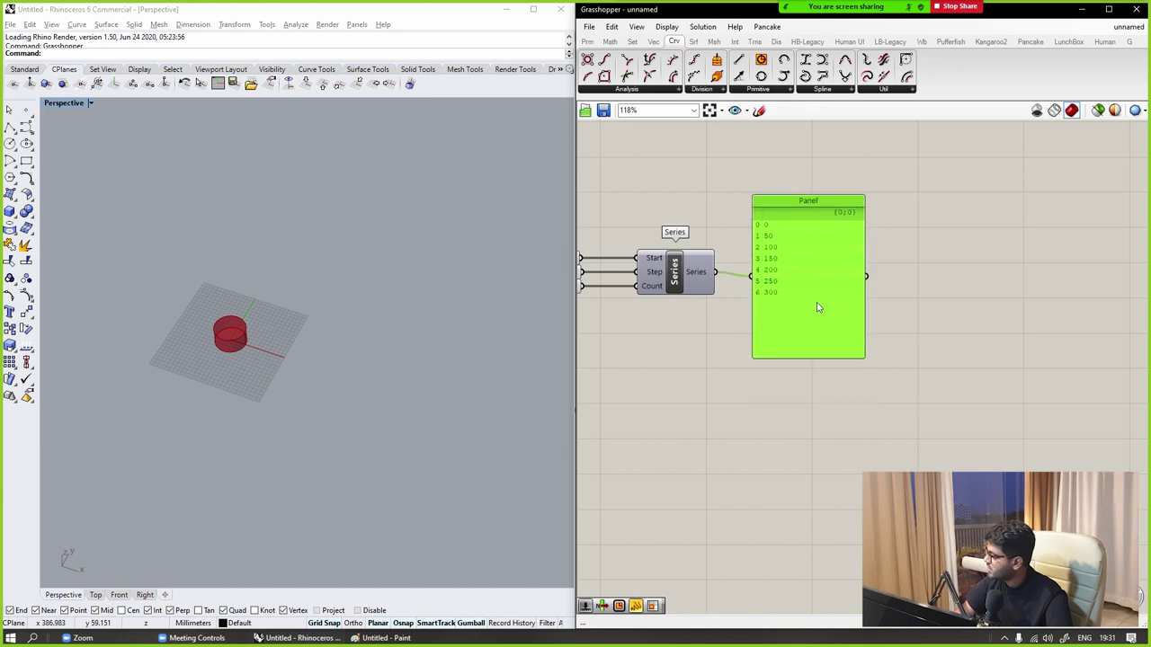
scroll(771, 217, "up", 3)
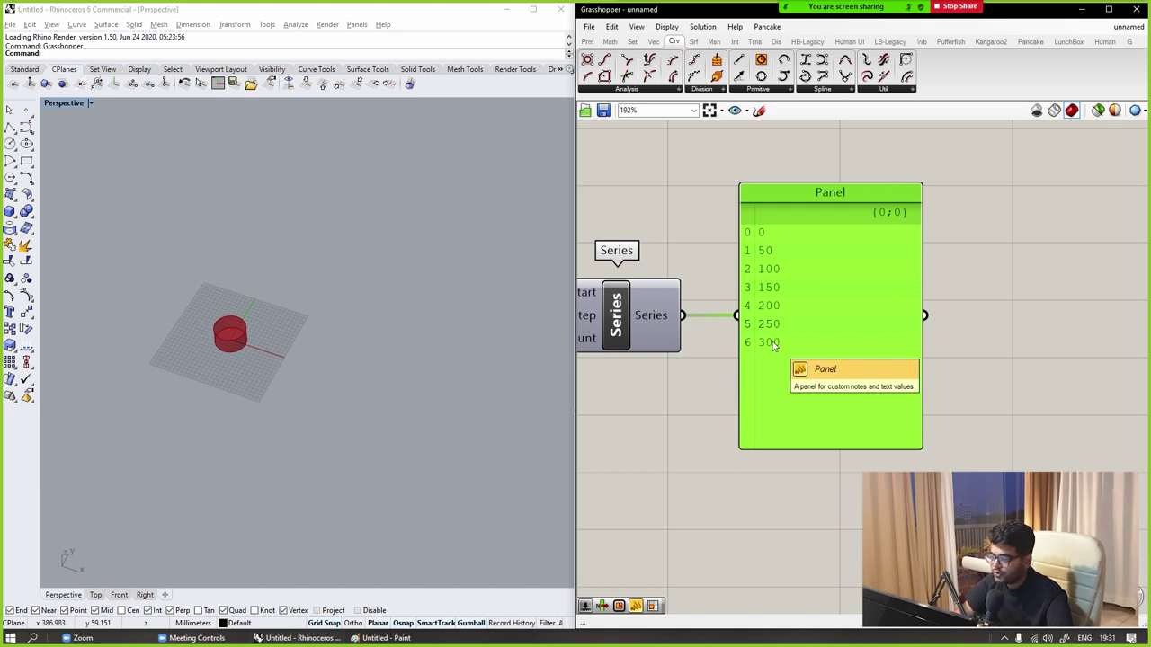
scroll(772, 344, "down", 4)
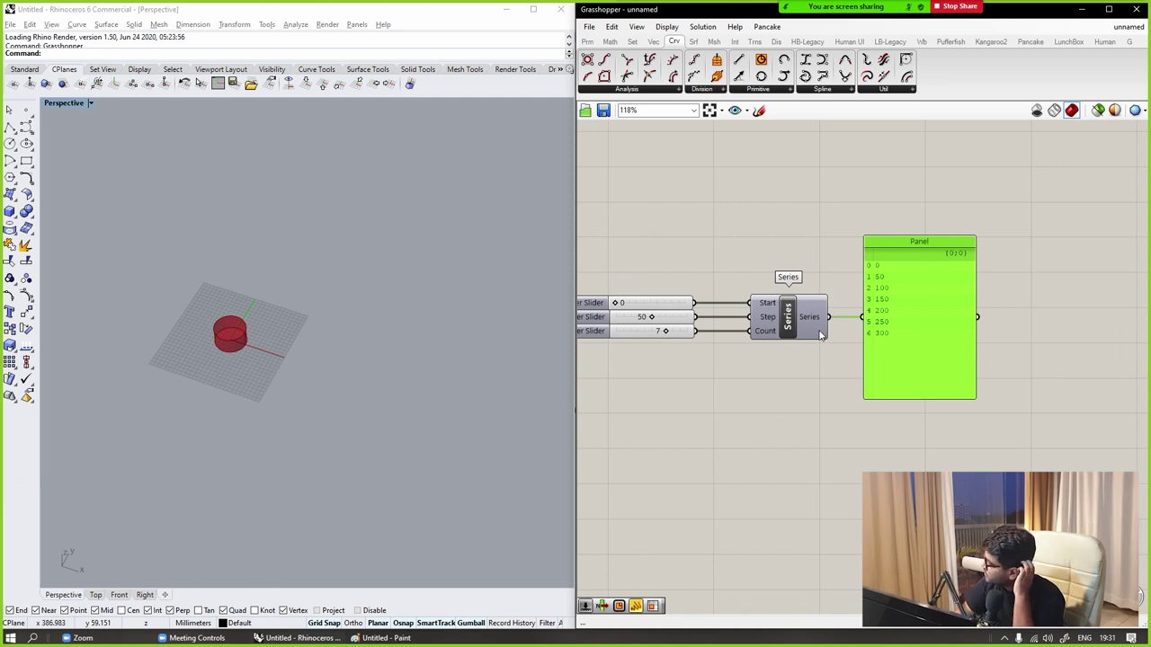
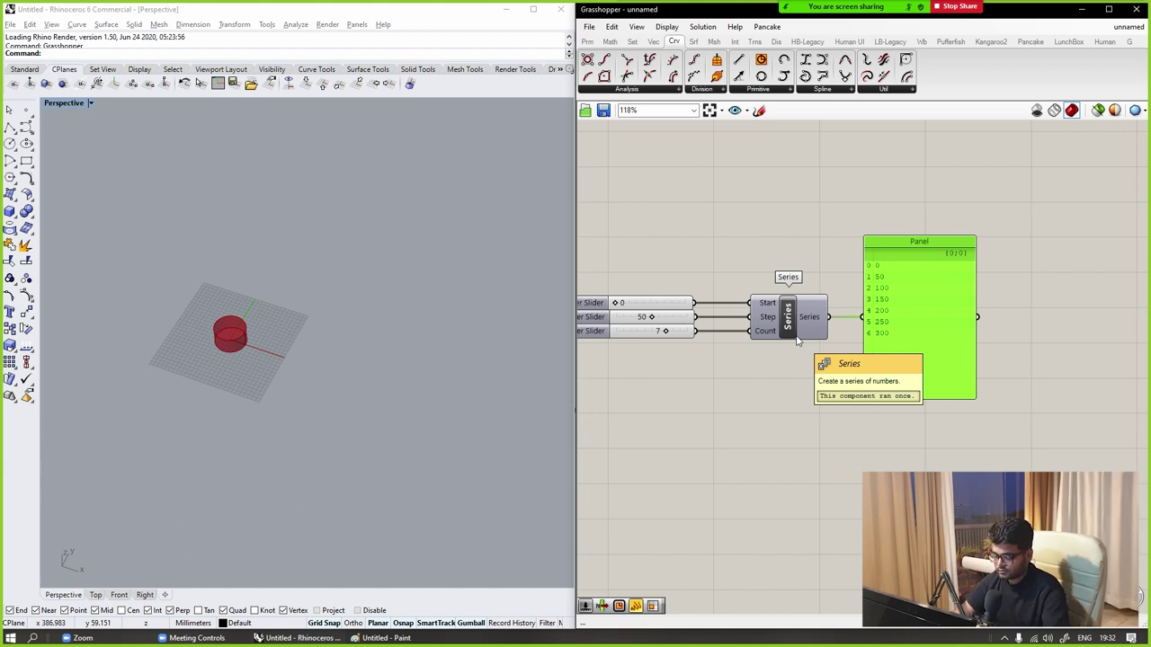
Switch to Paint and draw a number line labelled 0, 50, 100, 150 and 200, marking its start and first interval.
key("alt+Tab")
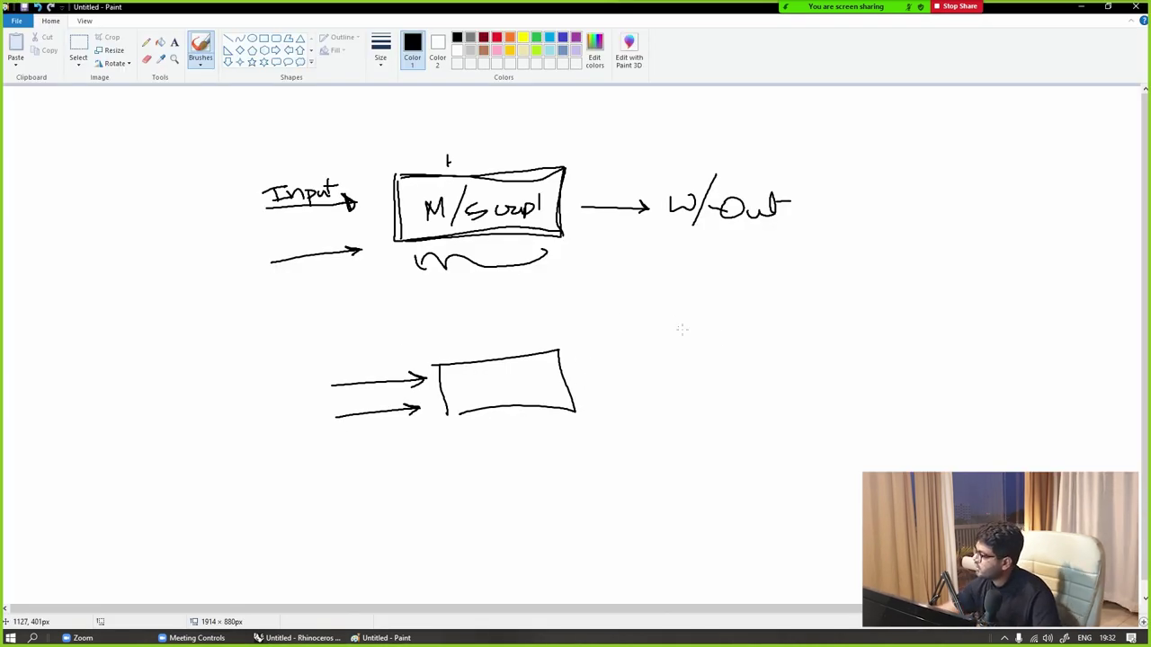
left_click_drag(671, 321, 960, 326)
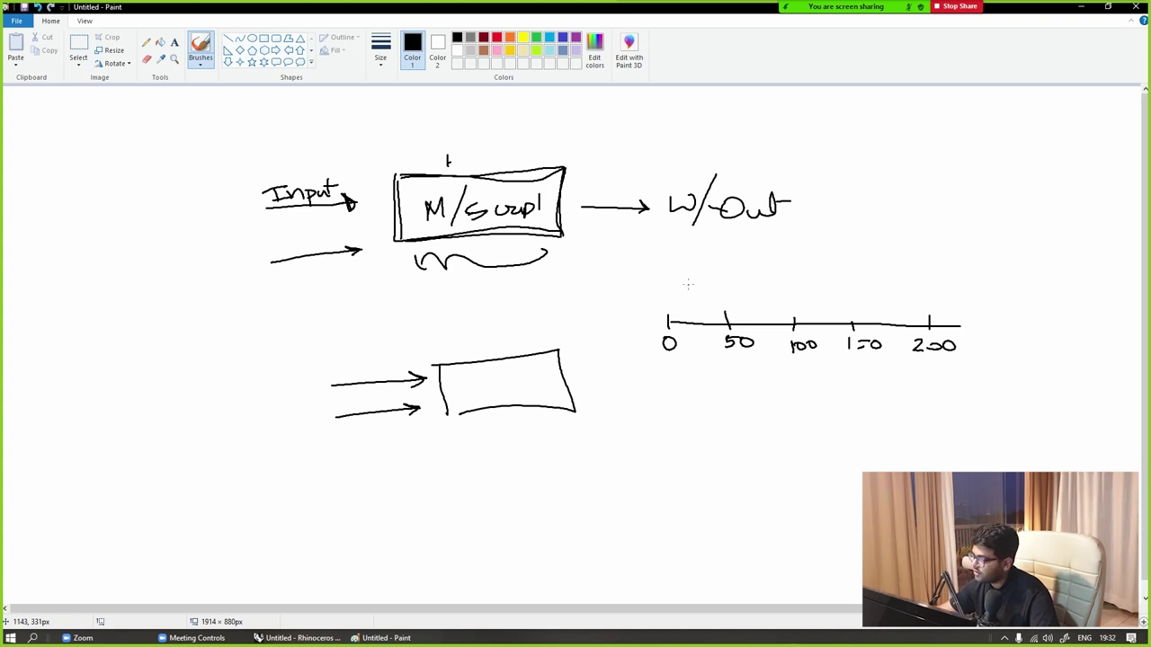
left_click_drag(660, 293, 709, 304)
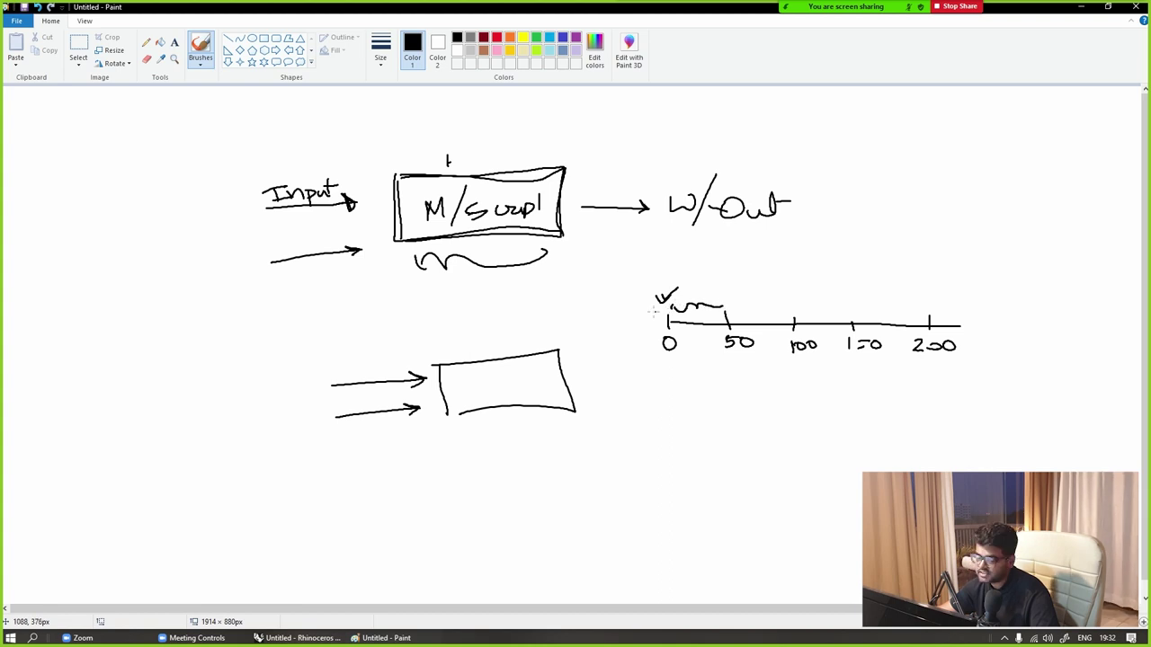
Draw two rows of check marks beneath the number line and switch back to Grasshopper.
left_click(668, 369)
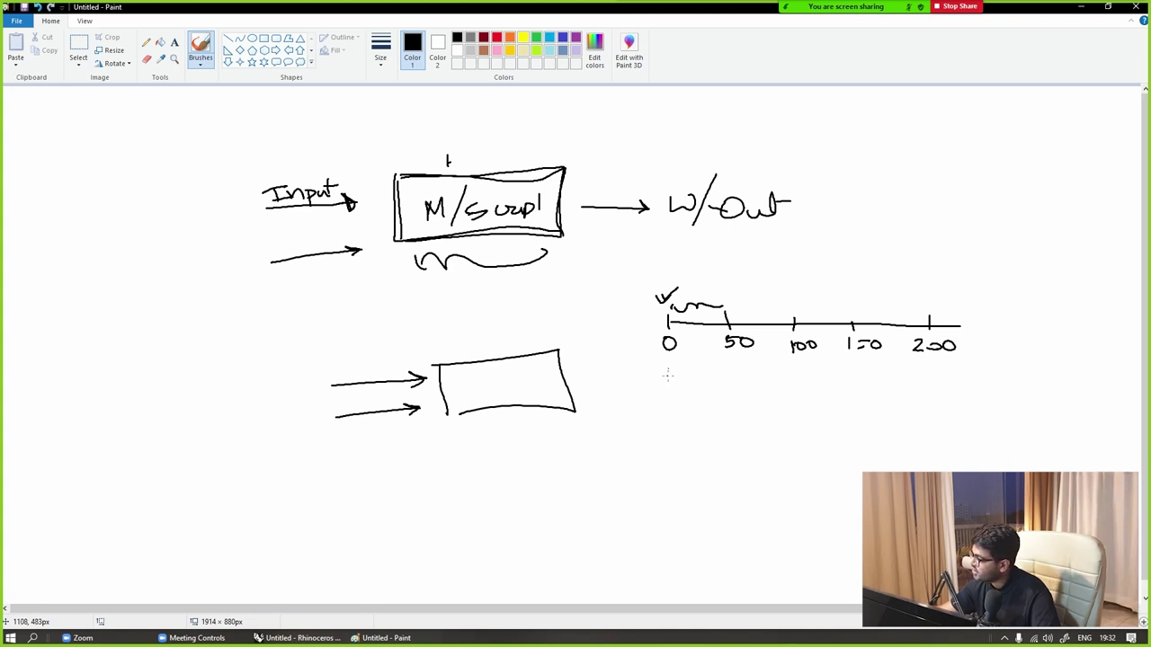
left_click_drag(668, 379, 688, 369)
left_click_drag(796, 373, 826, 364)
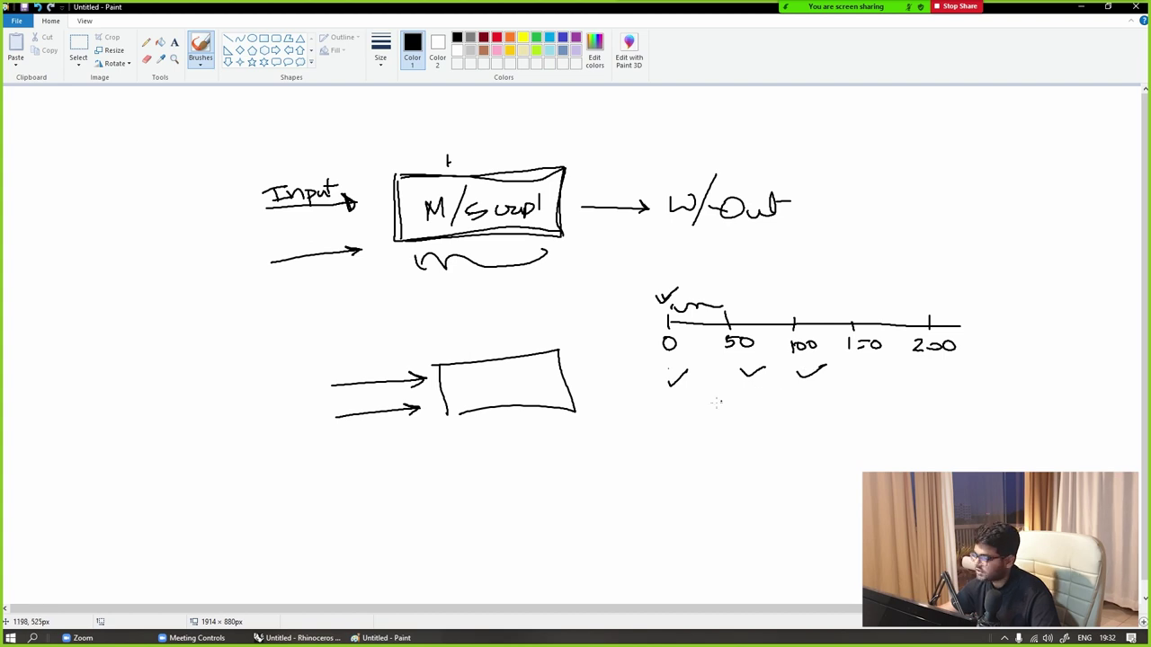
left_click_drag(679, 409, 895, 382)
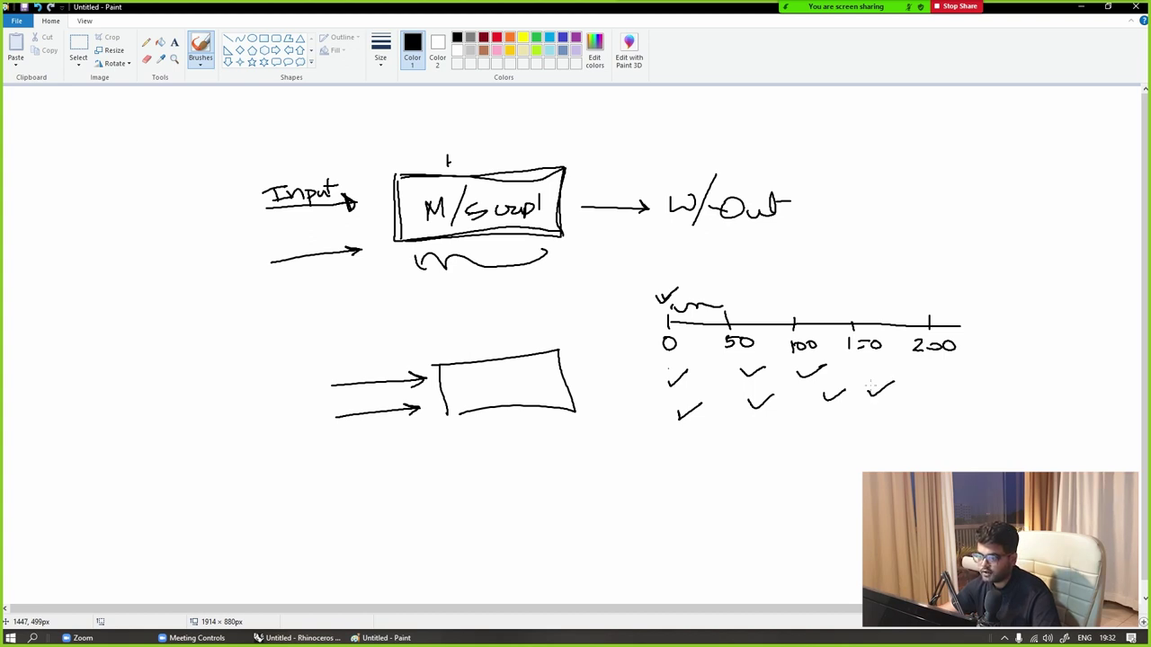
key("alt+Tab")
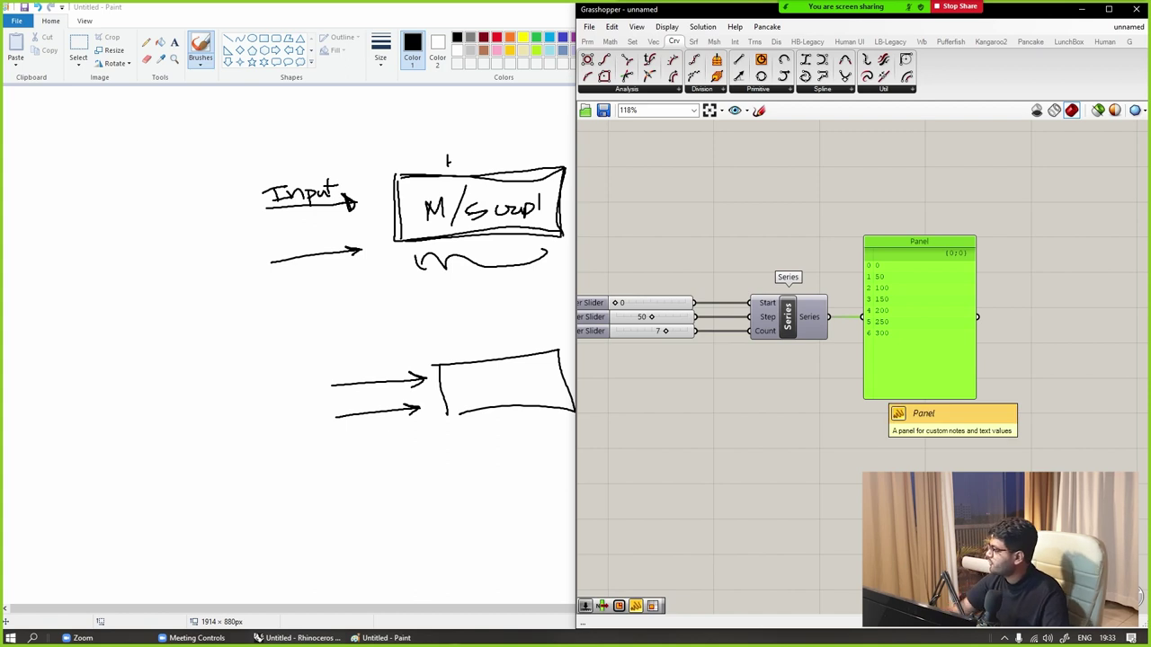
Set the Series component's Start slider to 13 and its Count slider to 1, checking the resulting values in the panel.
scroll(646, 293, "up", 3)
right_click_drag(601, 310, 657, 328)
scroll(657, 328, "down", 2)
left_click_drag(657, 329, 669, 325)
scroll(954, 303, "up", 2)
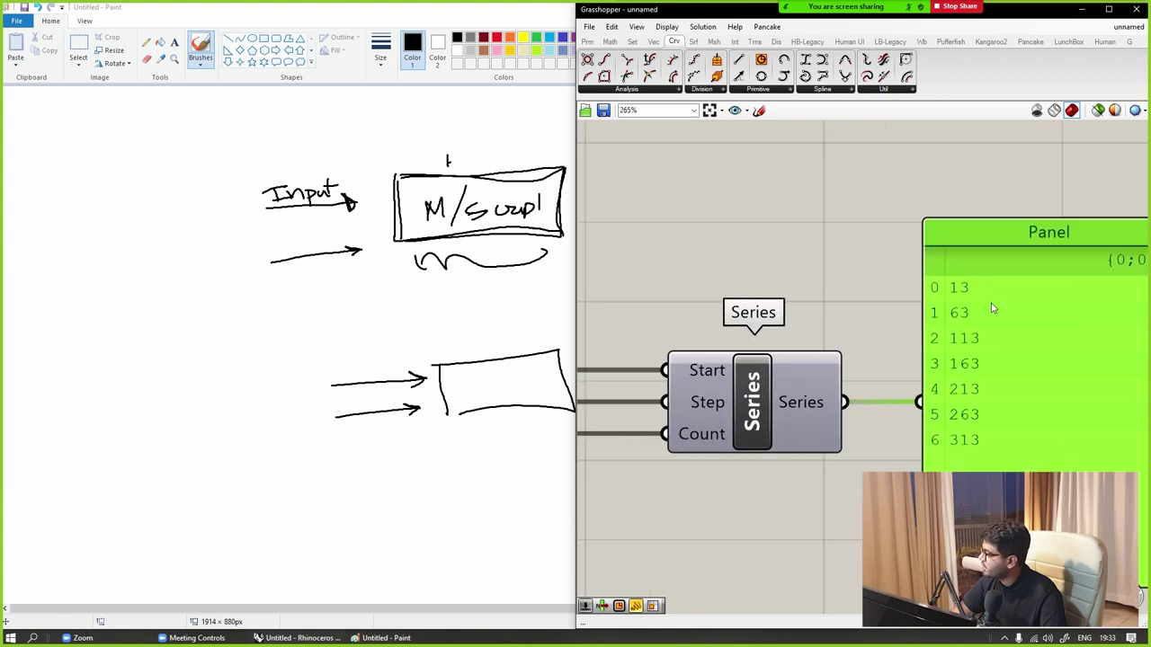
scroll(935, 252, "down", 2)
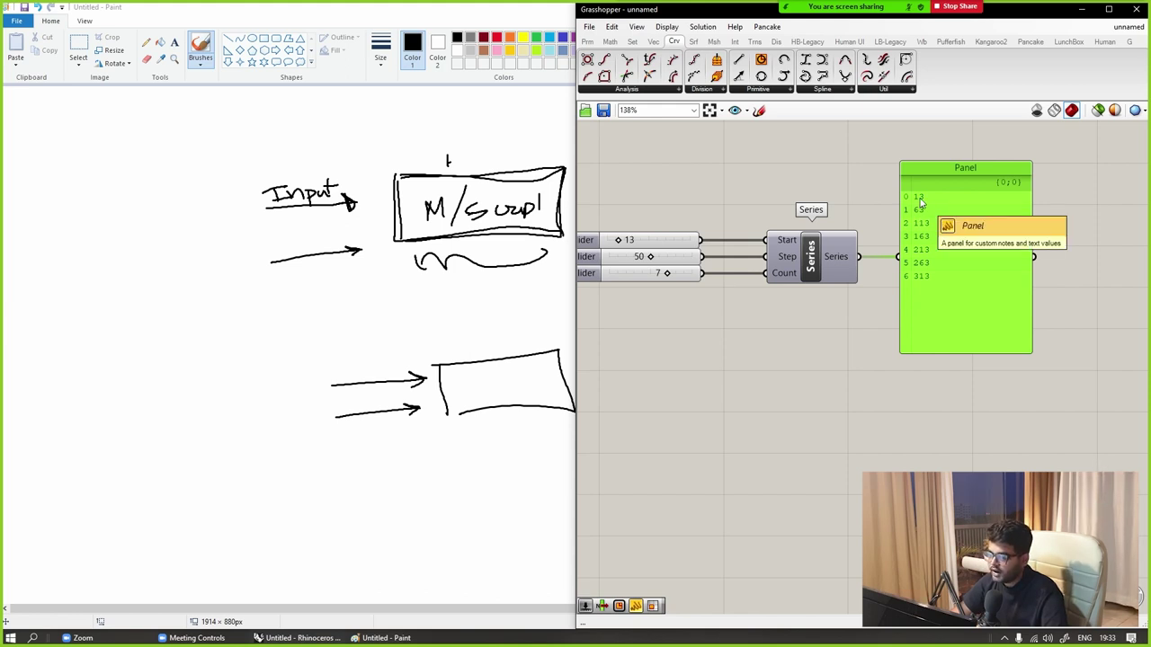
scroll(919, 205, "up", 2)
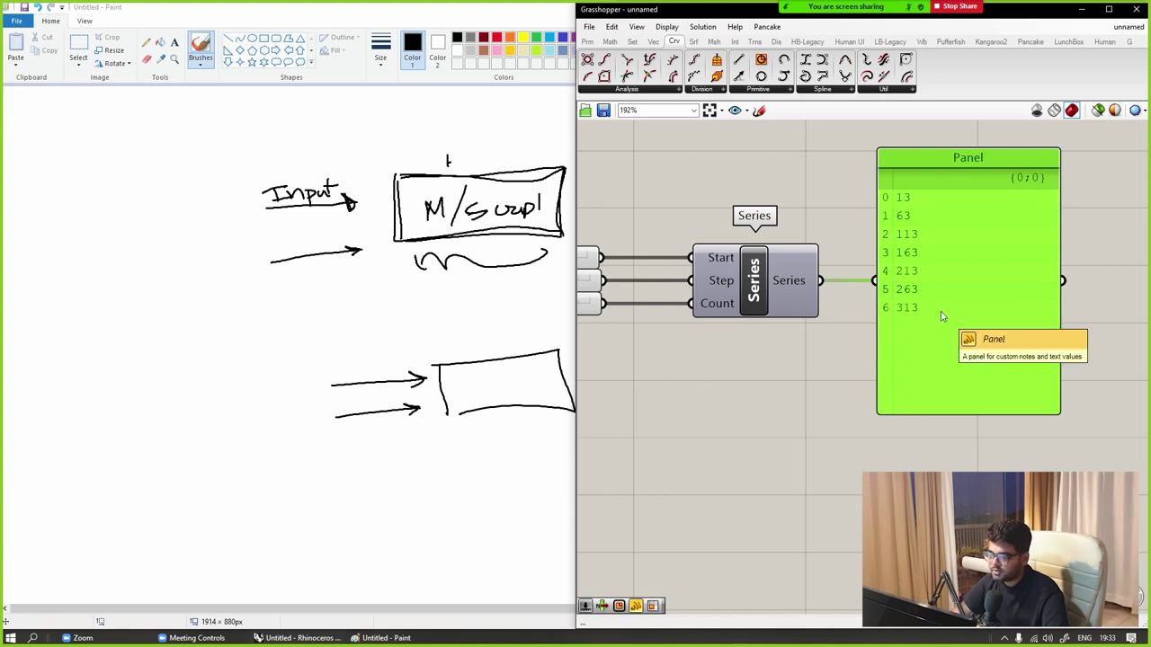
scroll(940, 311, "down", 2)
scroll(657, 306, "up", 1)
left_click_drag(655, 309, 598, 306)
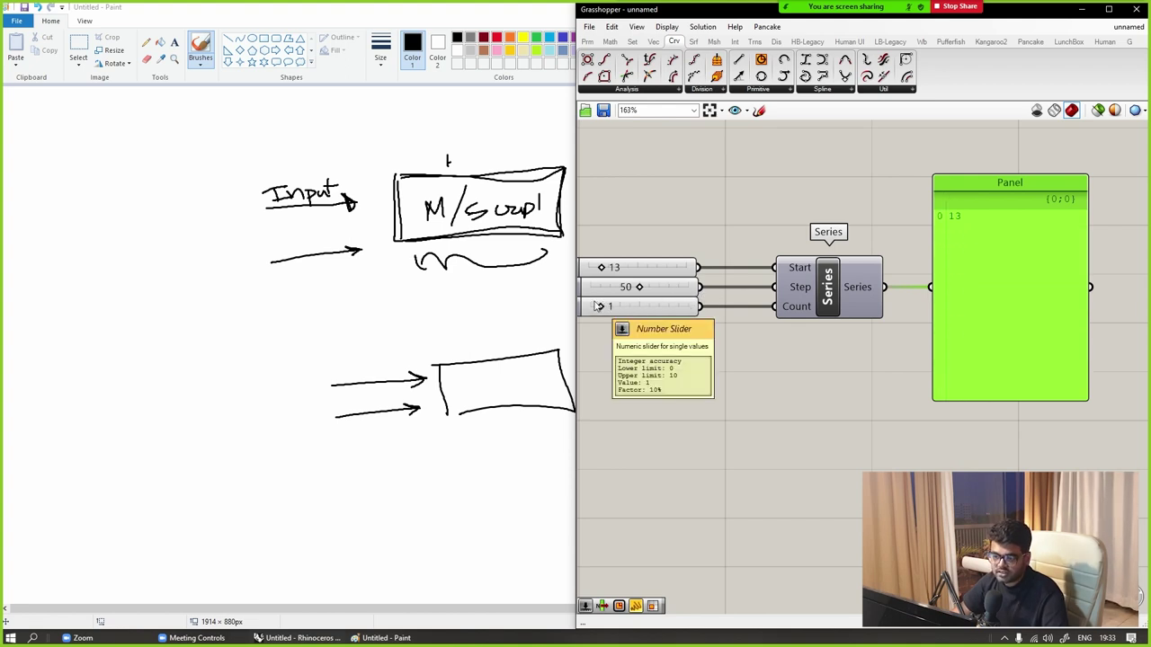
Set the Series component's Start slider to 0 and its Count slider to 10.
left_click_drag(585, 267, 699, 270)
scroll(700, 270, "down", 2)
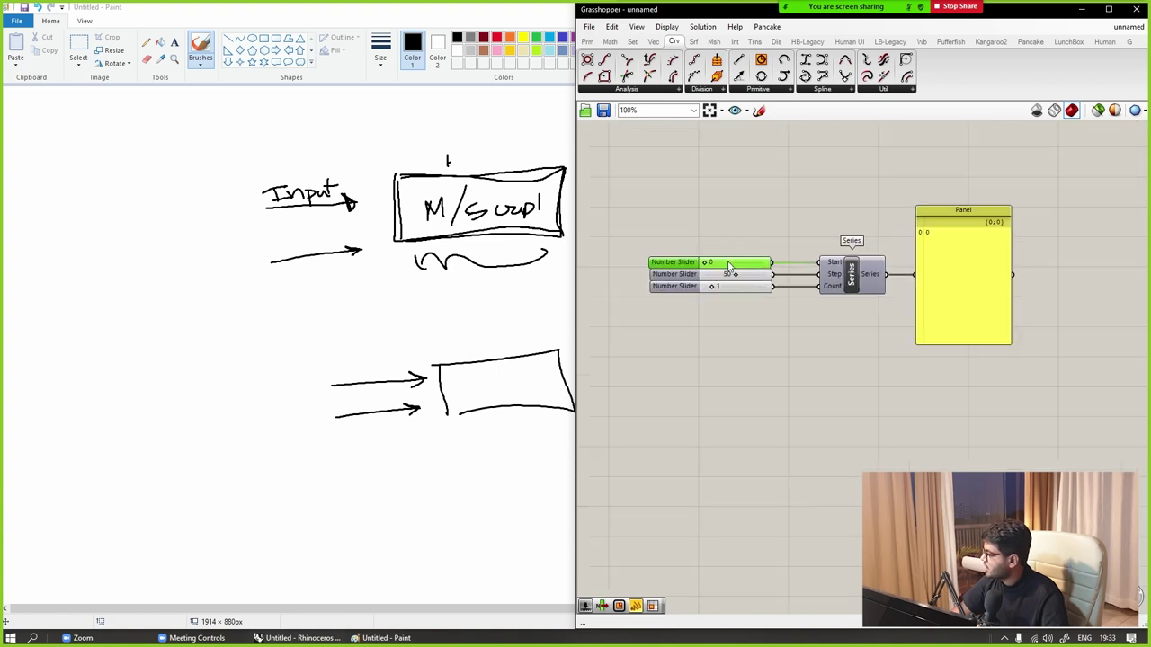
scroll(706, 294, "up", 2)
right_click_drag(706, 294, 646, 304)
left_click_drag(620, 324, 710, 324)
Delete the panel connected to the Series output.
scroll(830, 266, "down", 3)
right_click_drag(941, 270, 804, 334)
left_click(805, 338)
key("Delete")
Select the Series component with its three sliders and connect the Series output to the Unit X component's Factor input.
scroll(835, 357, "down", 3)
left_click_drag(812, 399, 679, 311)
scroll(716, 357, "up", 2)
right_click_drag(801, 341, 763, 300)
scroll(935, 220, "up", 4)
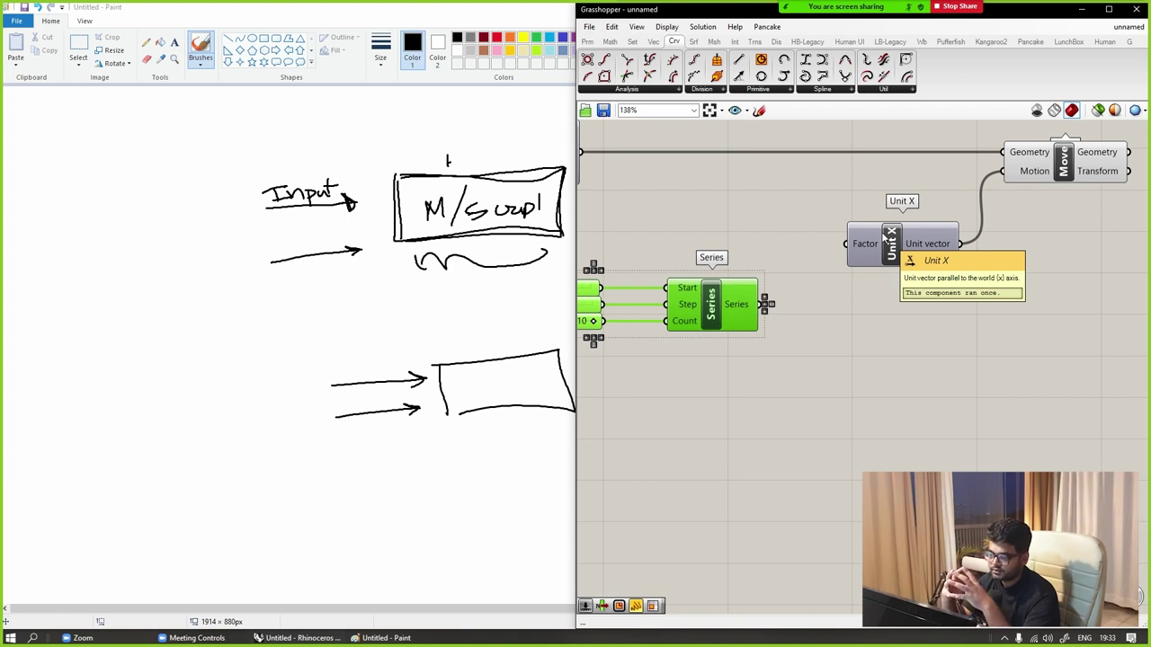
left_click_drag(767, 305, 846, 243)
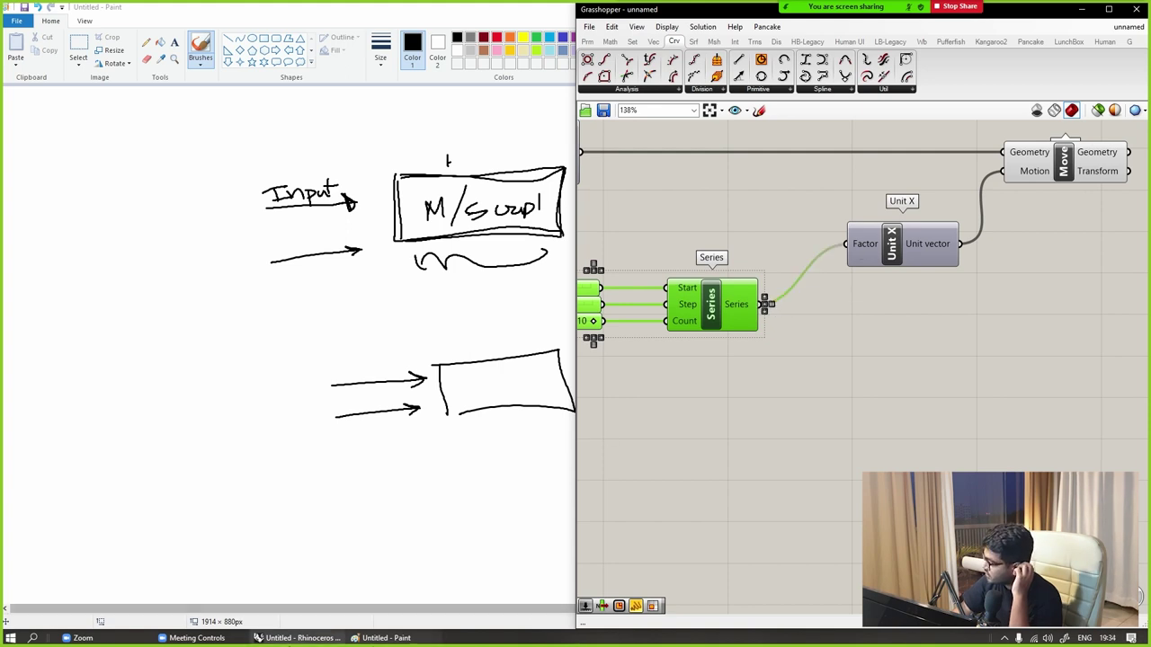
Bring the Rhino viewport back beside Grasshopper and select the Move component to inspect the row of moved cylinders.
left_click(297, 638)
left_click(296, 638)
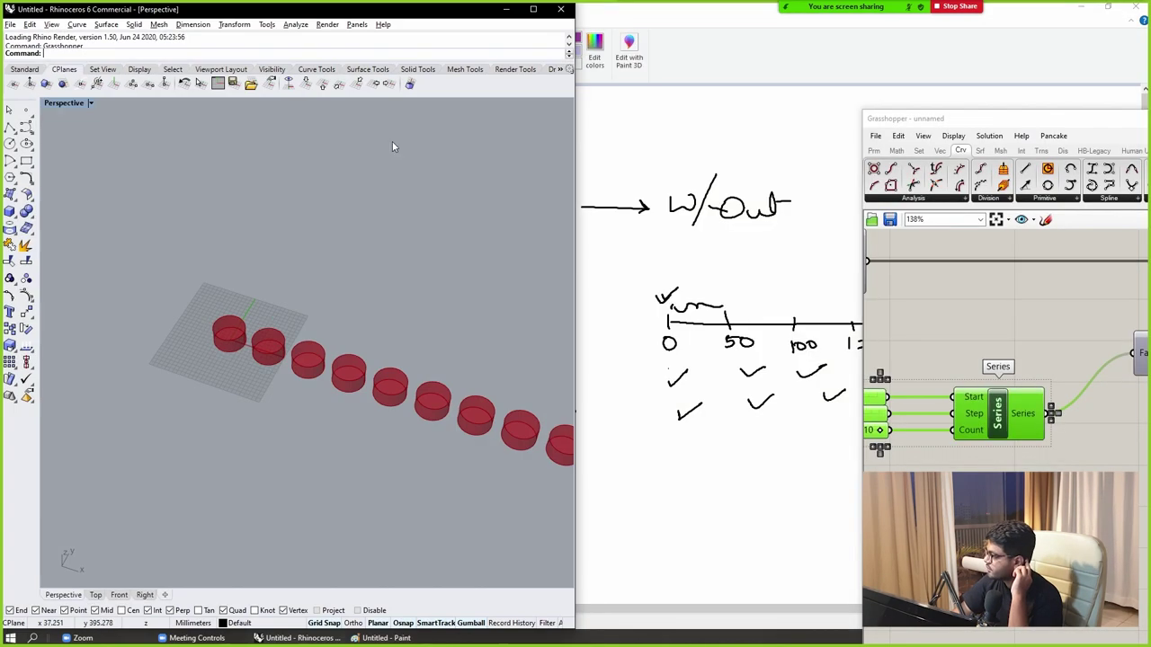
left_click_drag(935, 117, 1150, 141)
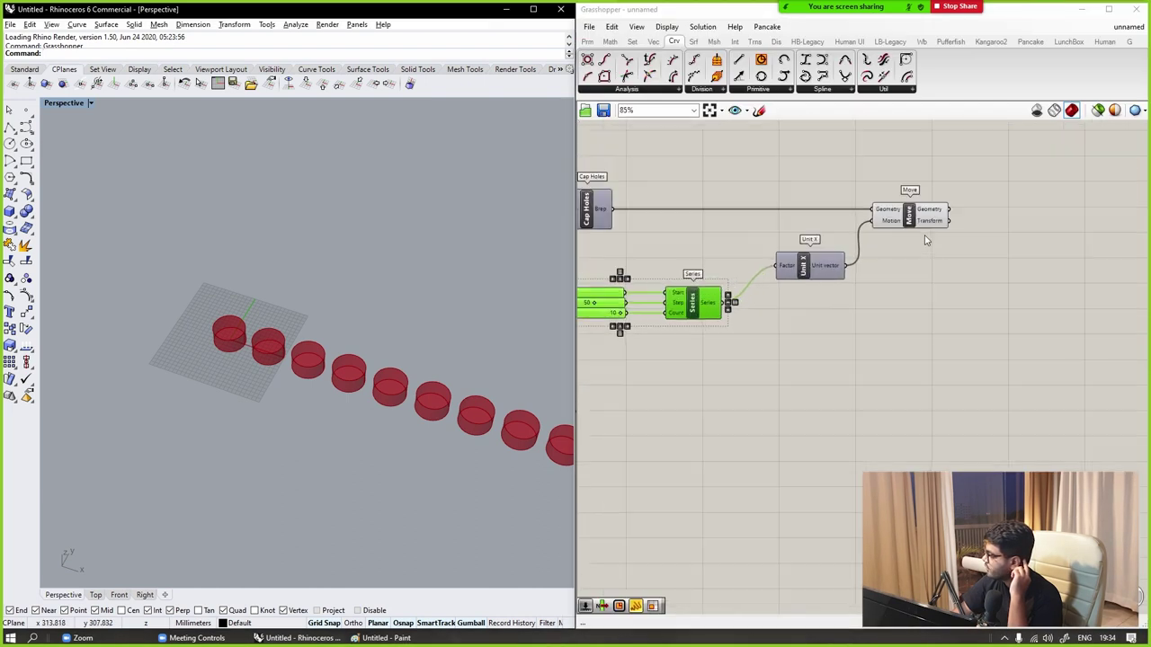
scroll(926, 241, "up", 1)
left_click(908, 214)
scroll(216, 328, "down", 3)
right_click_drag(248, 349, 282, 351)
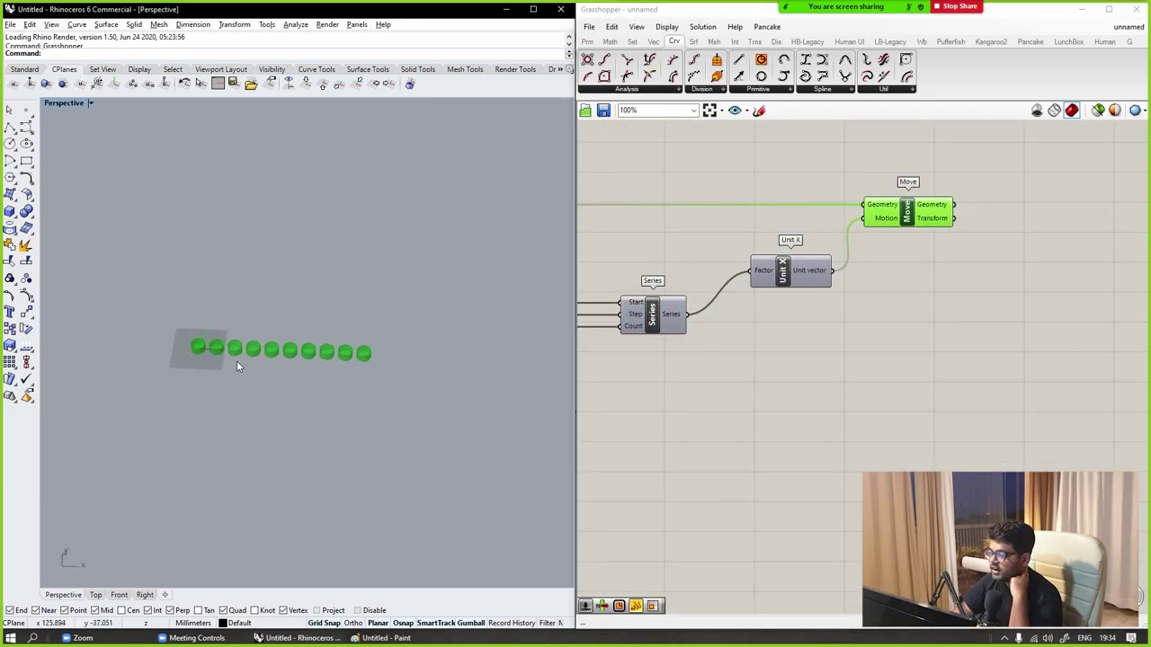
scroll(233, 362, "up", 1)
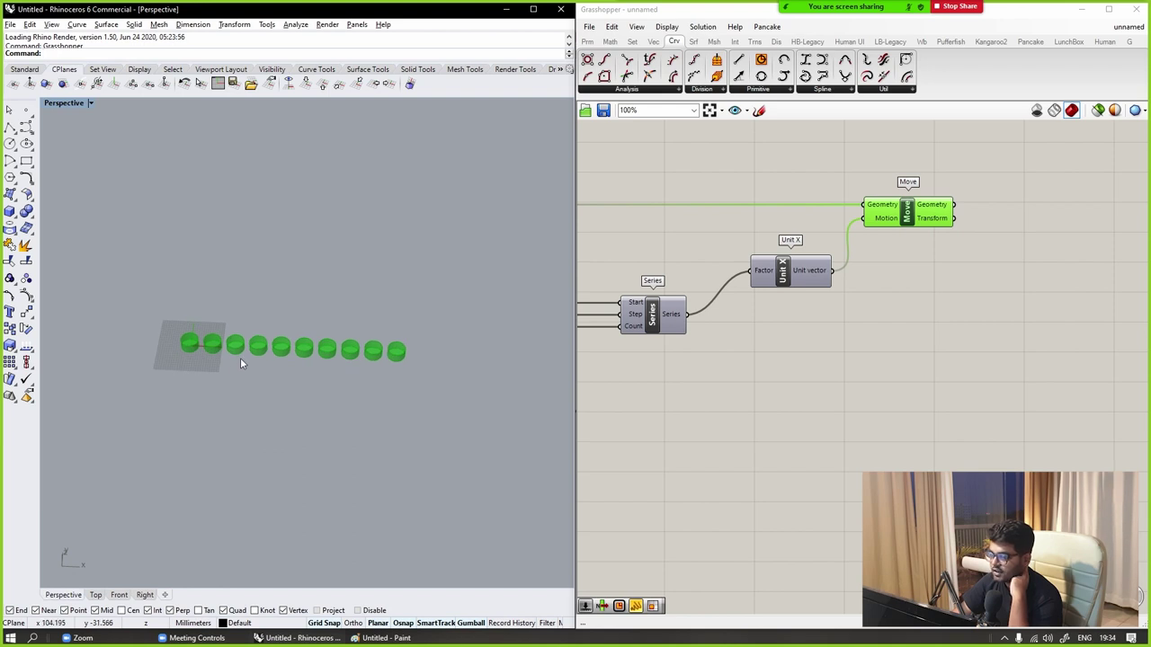
Vary the spacing of the cylinders with the Series component's Step slider, trying 54 and settling on 51.
right_click_drag(832, 340, 985, 318)
scroll(719, 315, "up", 3)
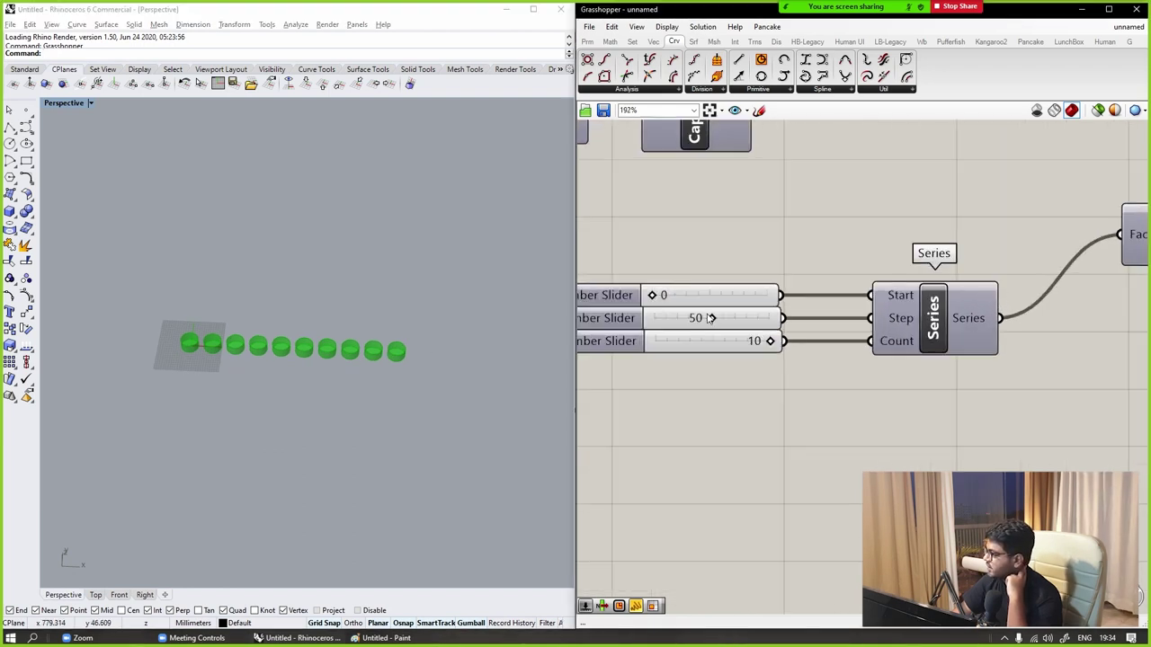
scroll(719, 317, "down", 1)
mouse_move(707, 318)
left_mouse_down()
mouse_move(738, 318)
mouse_move(717, 319)
left_mouse_up()
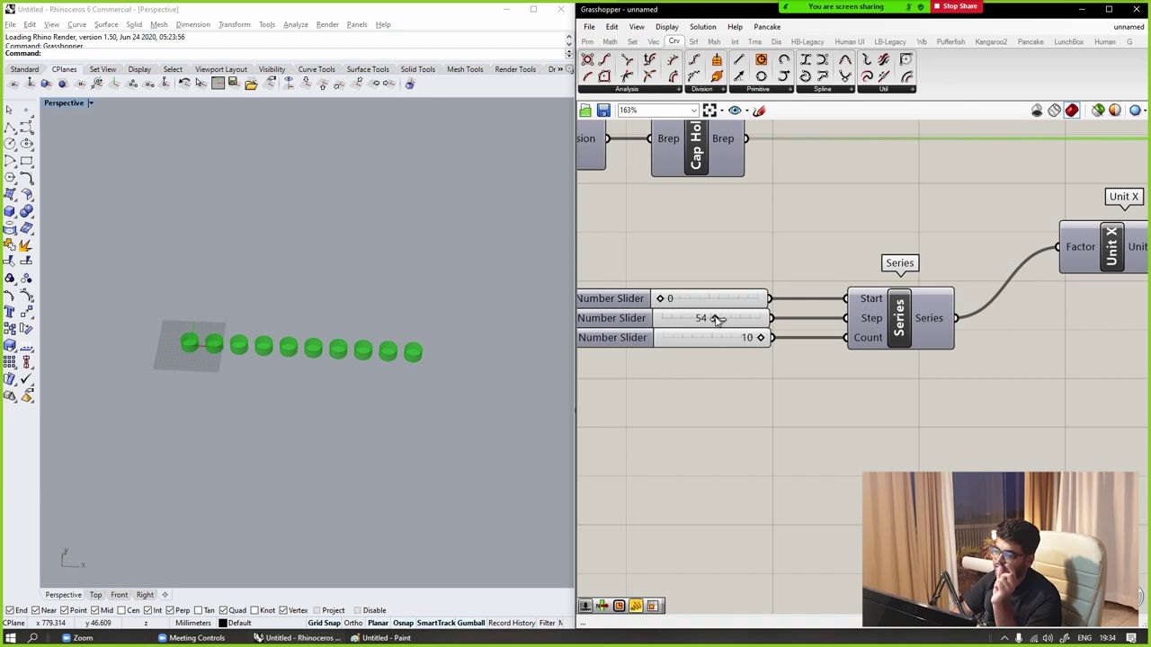
left_click_drag(717, 319, 763, 338)
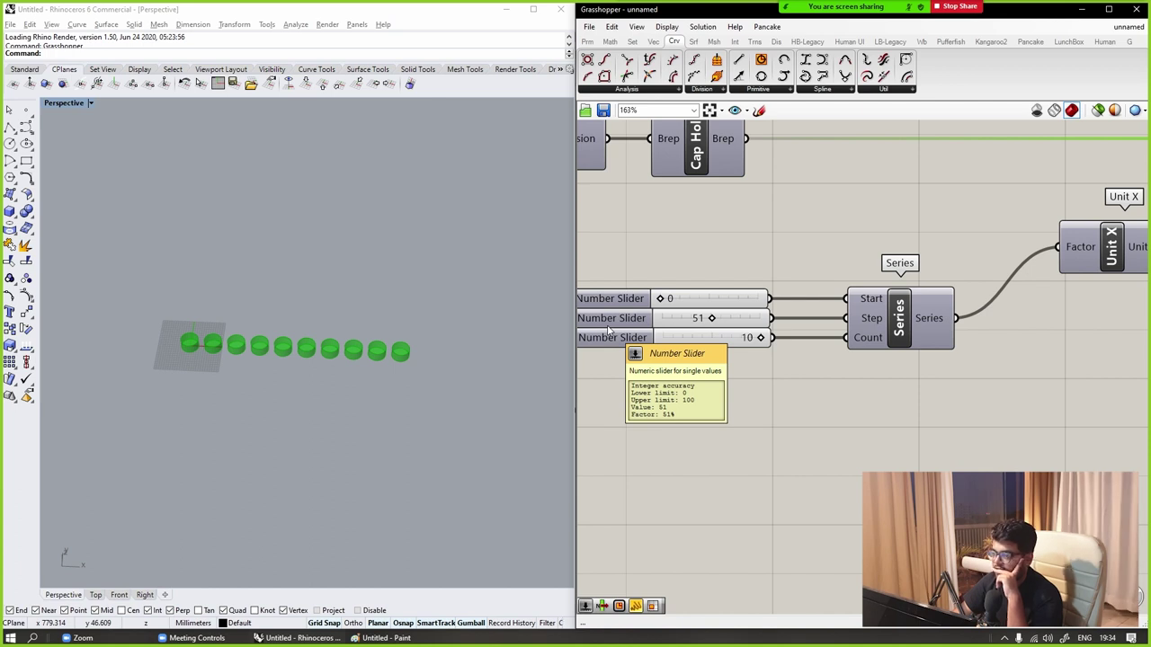
Duplicate the whole moved-cylinder definition, including its Series component and sliders, directly below the original.
scroll(1024, 223, "down", 5)
right_click_drag(1023, 223, 959, 274)
scroll(938, 198, "down", 3)
scroll(938, 198, "up", 2)
scroll(959, 275, "up", 2)
scroll(984, 300, "down", 1)
left_click_drag(1002, 354, 622, 230)
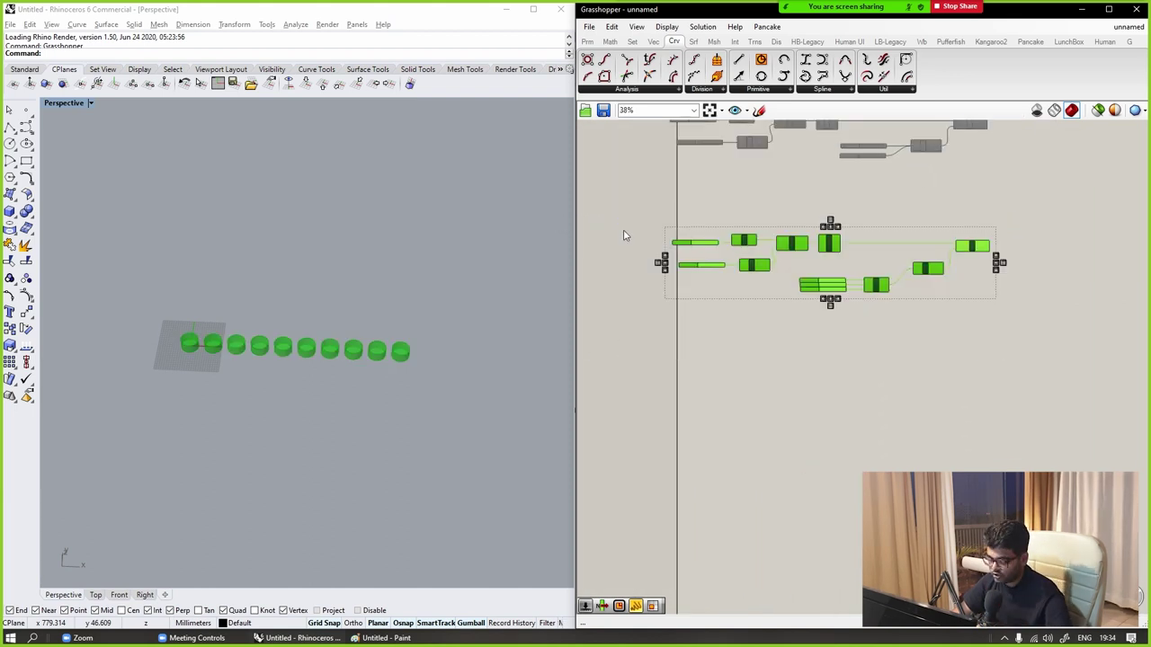
left_click_drag(761, 270, 762, 382, "alt")
left_click(964, 326)
Select the original cylinder definition and switch it off.
left_click_drag(995, 320, 622, 217)
middle_click(816, 252)
left_click(846, 247)
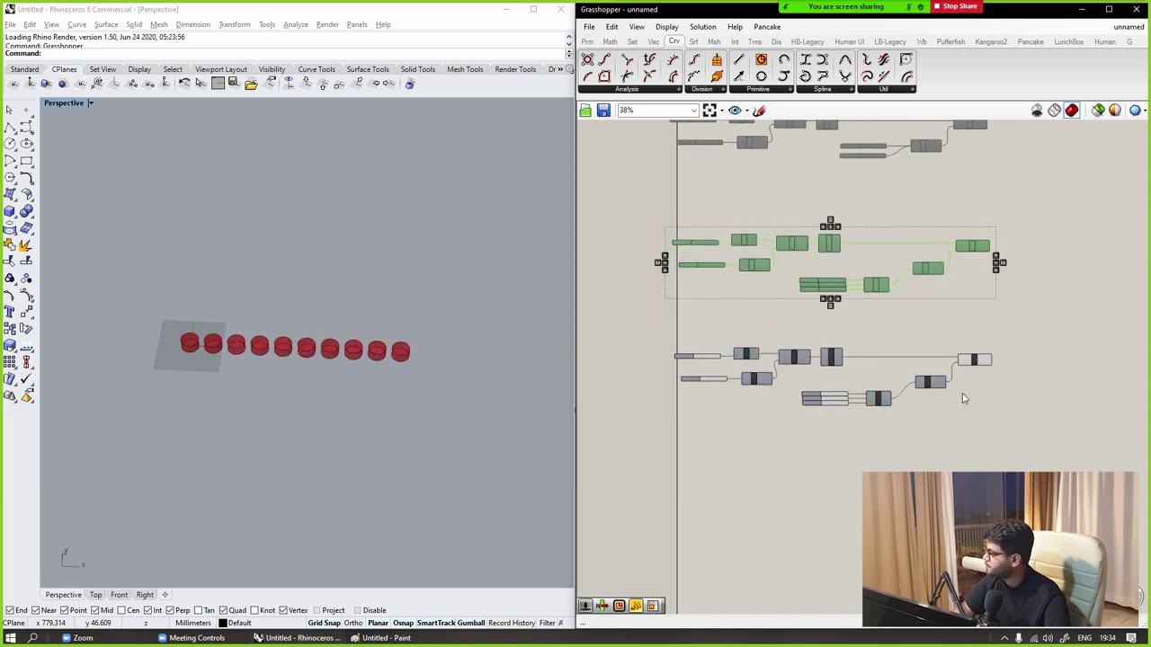
Delete the Series component and its three number sliders from the duplicated definition.
scroll(920, 420, "up", 3)
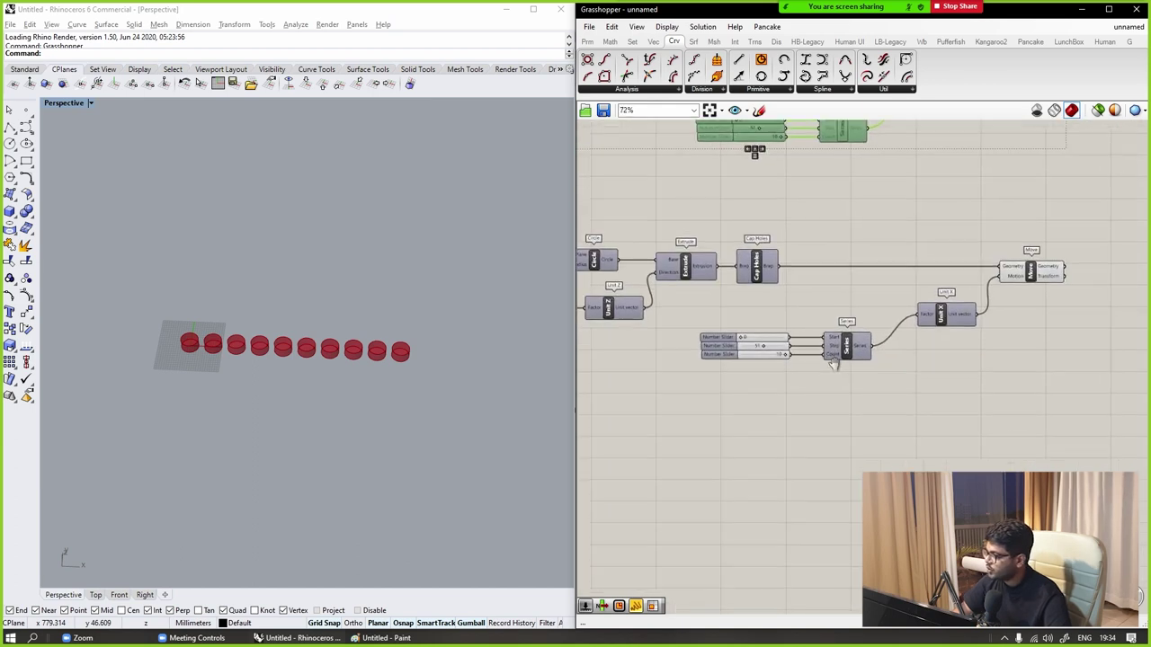
scroll(787, 346, "up", 1)
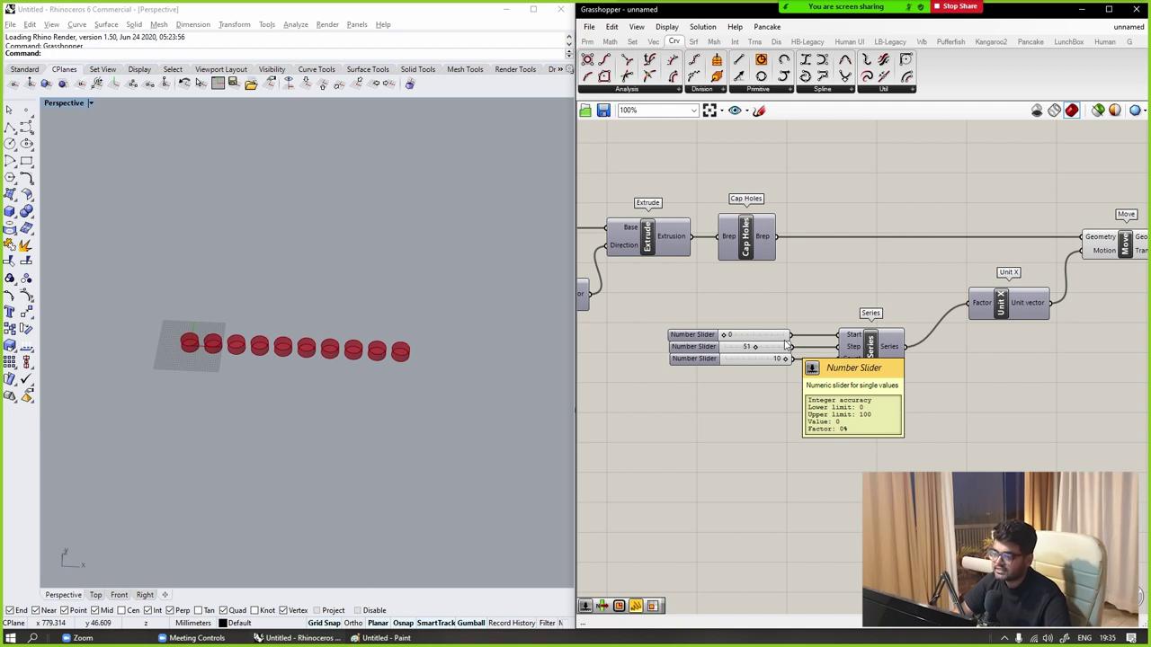
left_click_drag(842, 411, 700, 297)
key("Delete")
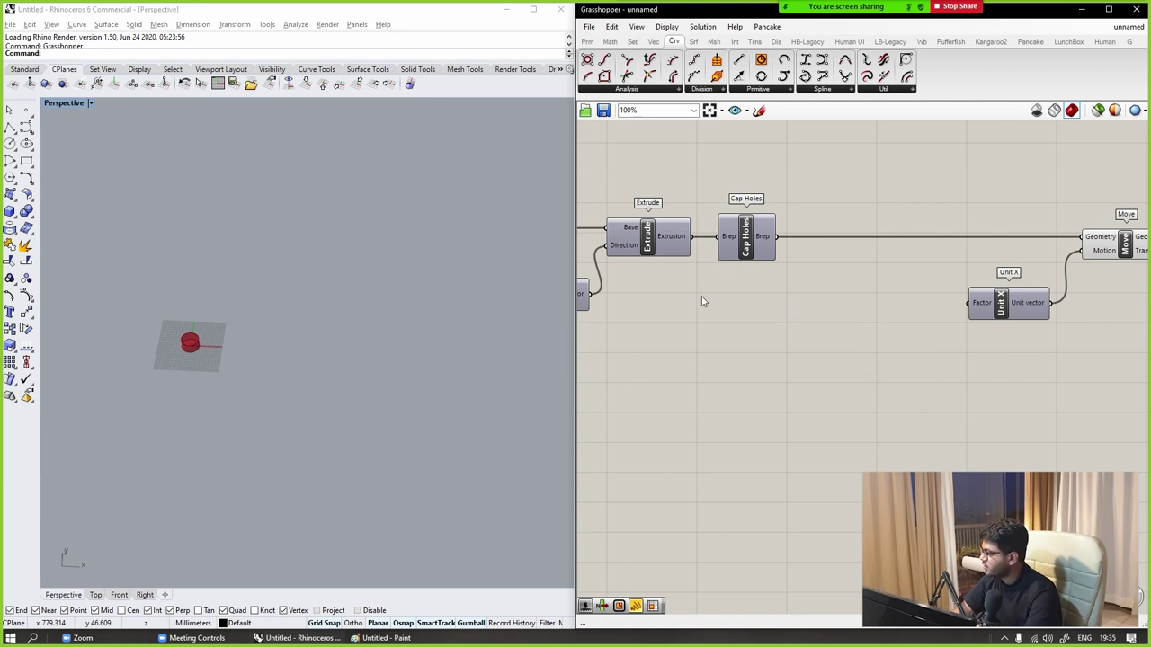
Add a Random component and place it below and before the Unit X component of the copied definition.
scroll(756, 436, "down", 3)
scroll(766, 403, "up", 2)
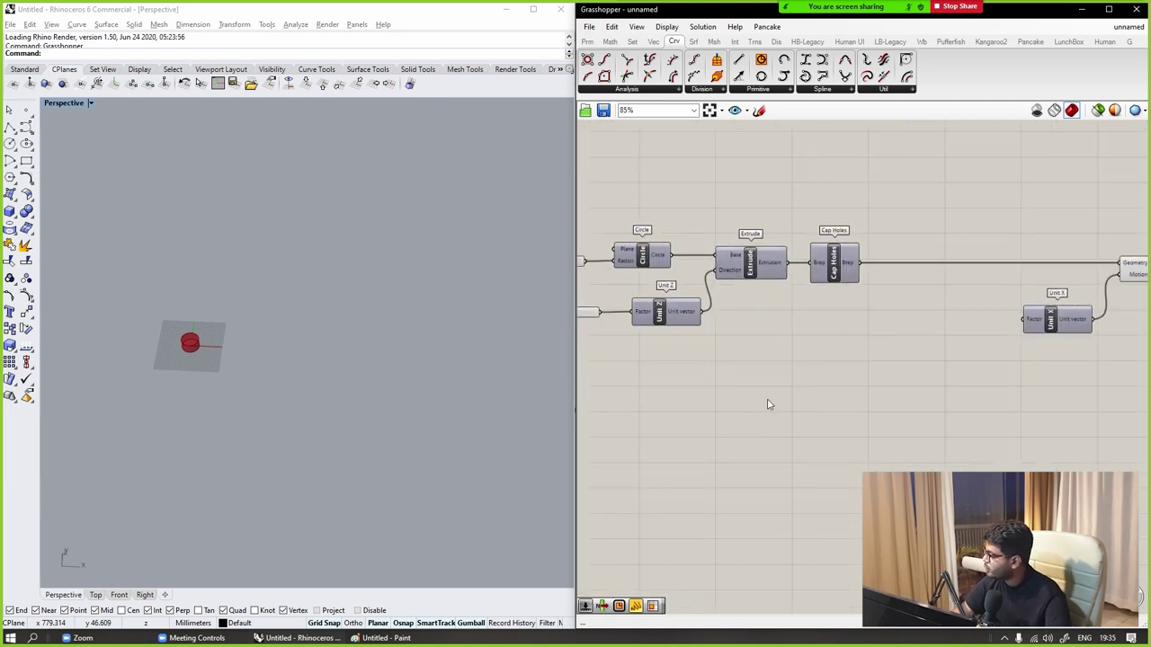
double_click(782, 337)
type("ran")
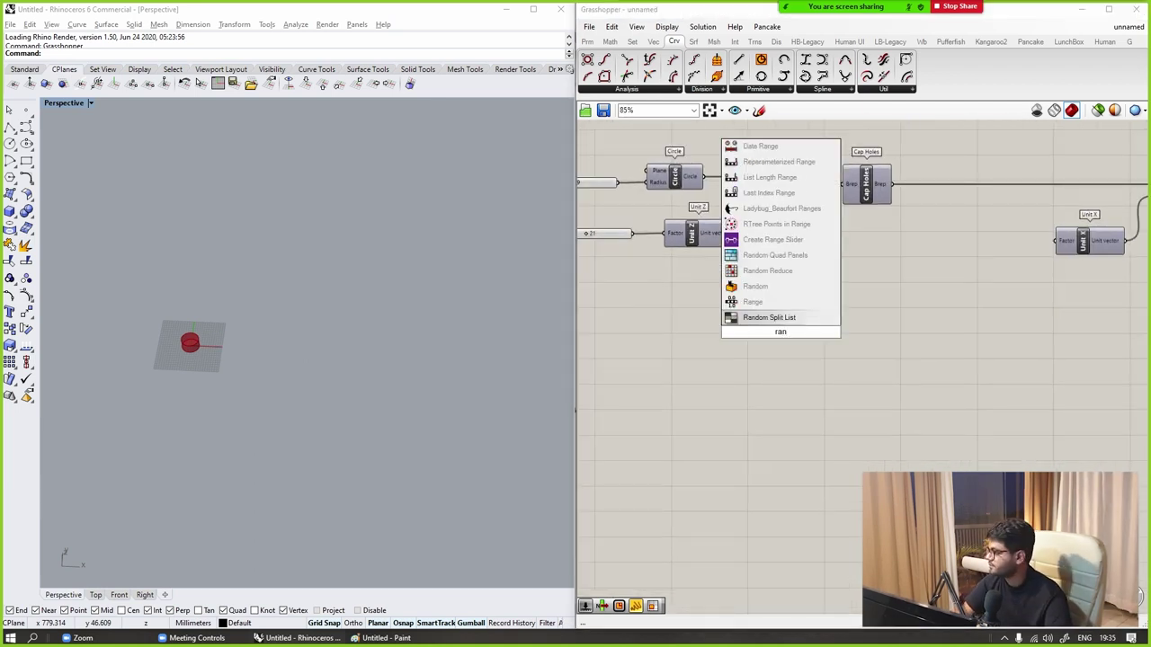
key("Up")
key("Up")
key("Return")
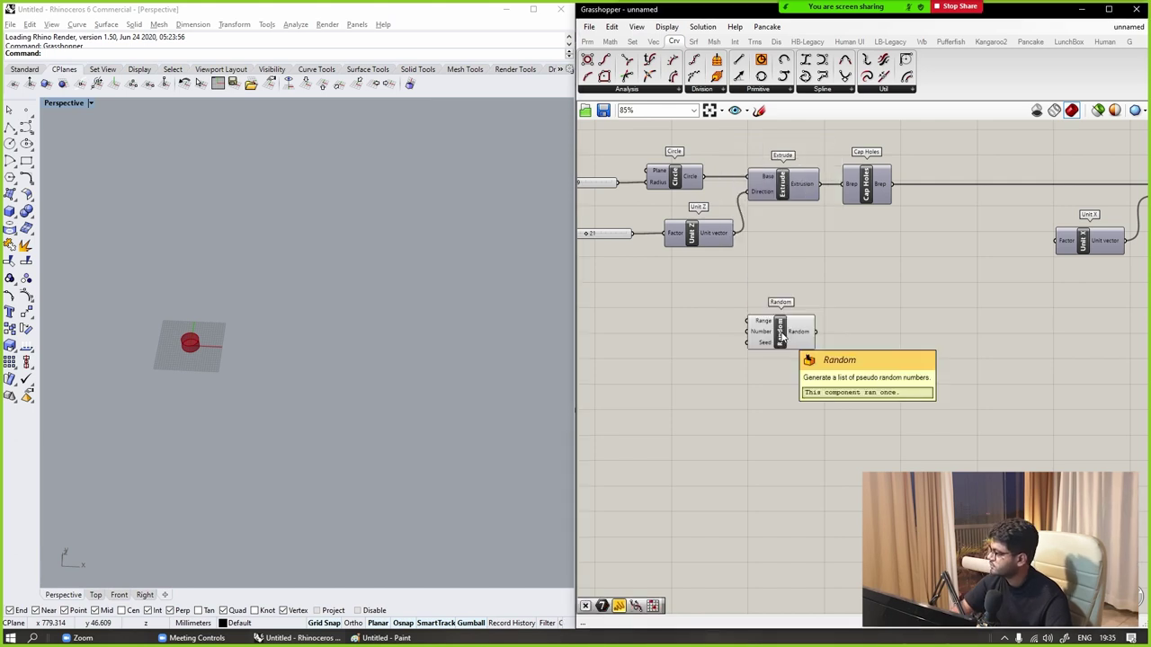
left_click_drag(781, 335, 934, 317)
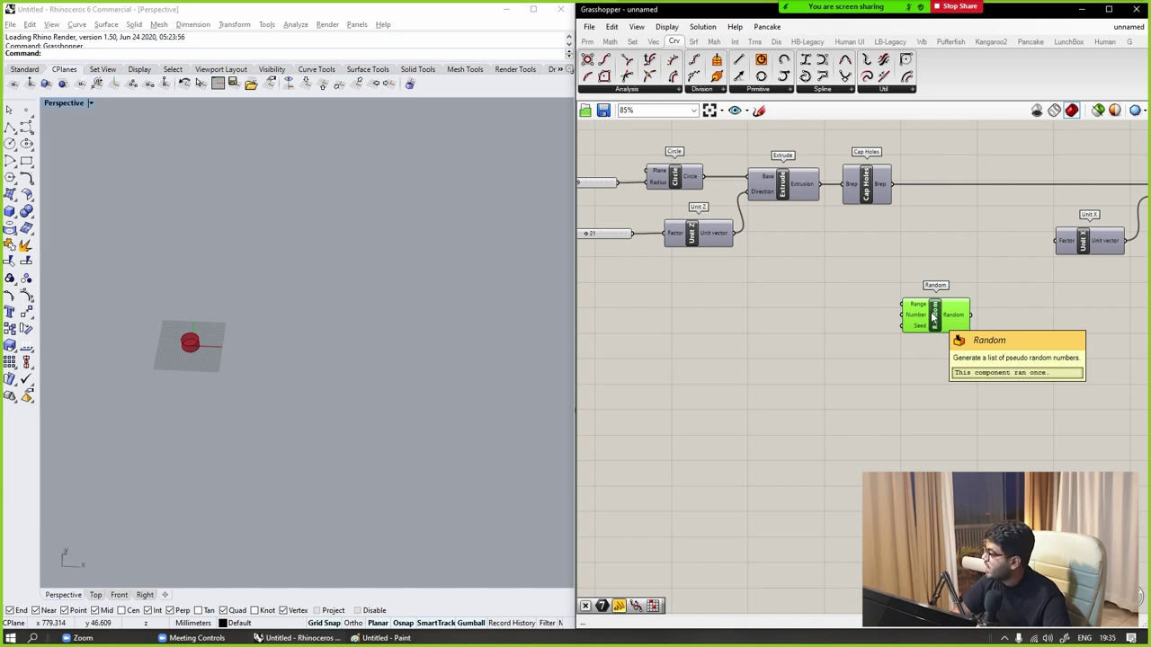
scroll(934, 315, "up", 3)
mouse_move(920, 306)
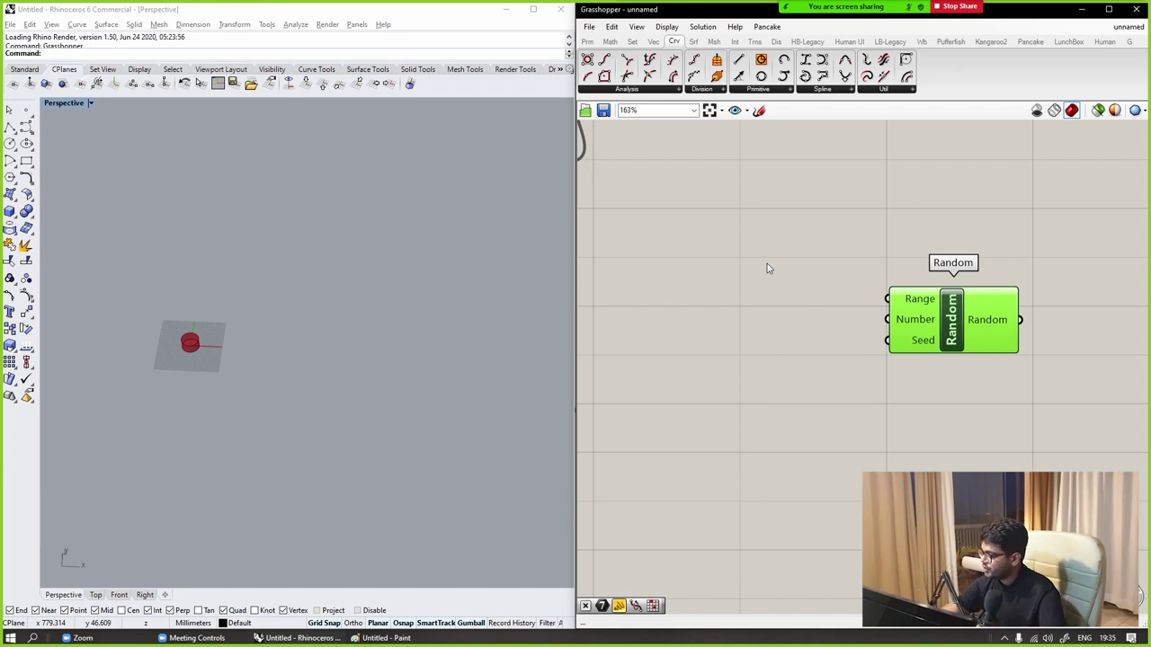
double_click(724, 256)
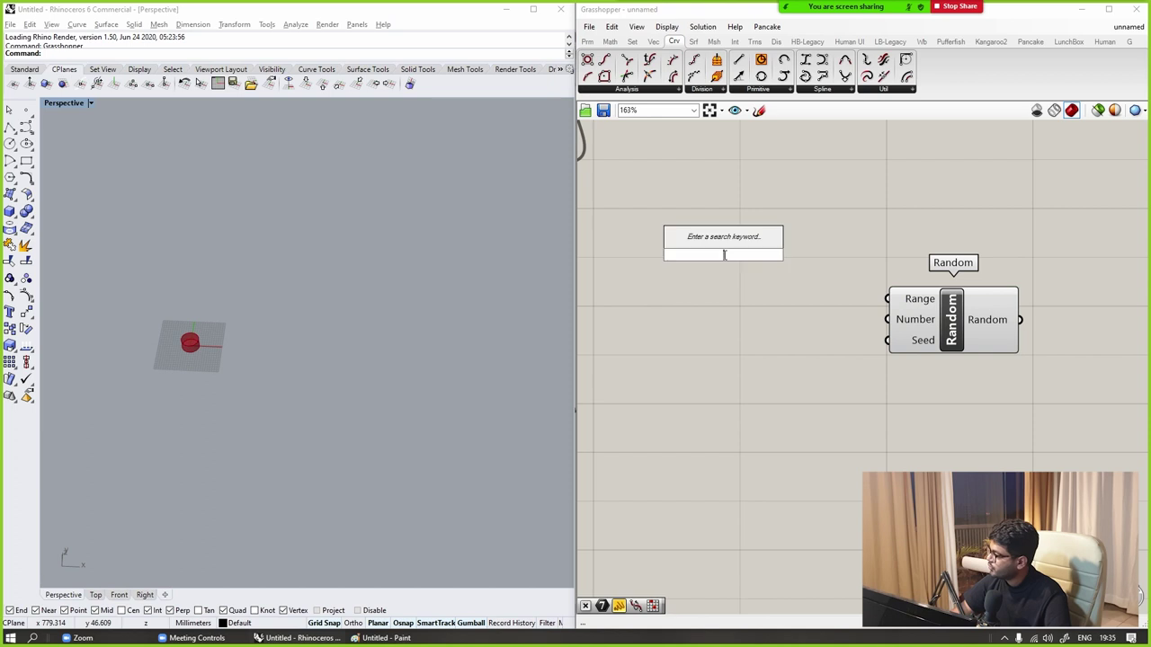
type("cons")
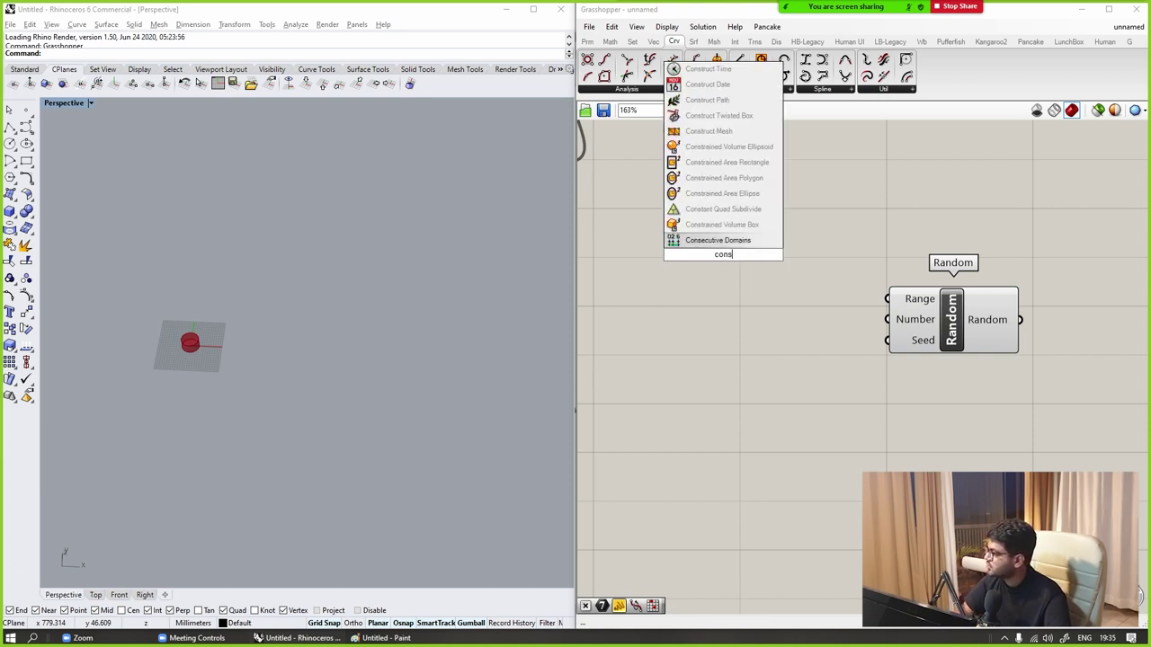
type("tr")
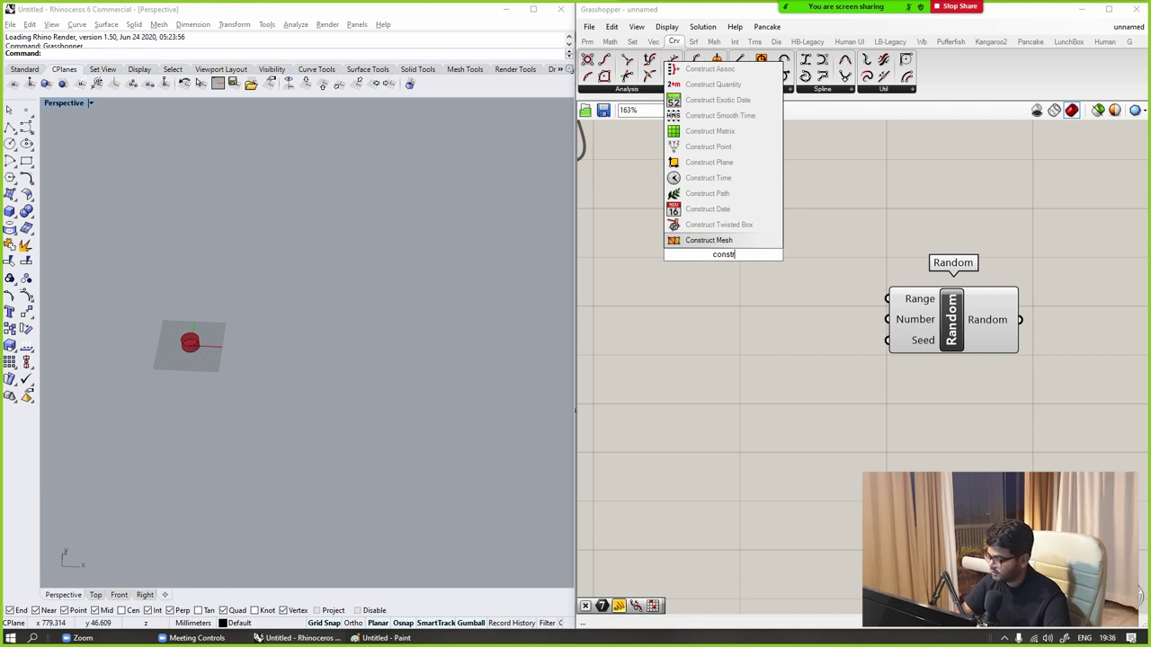
type("uct dom")
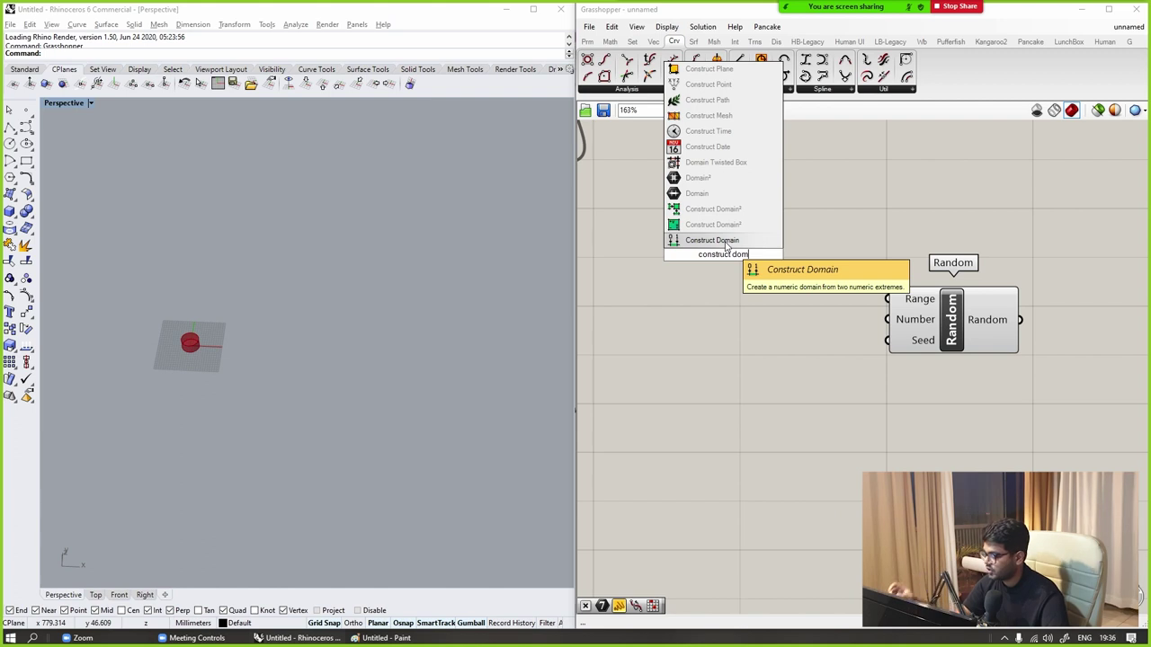
Switch to Paint and handwrite "x, y" with the example domains (0,100) and (150,200) above it.
key("alt+Tab")
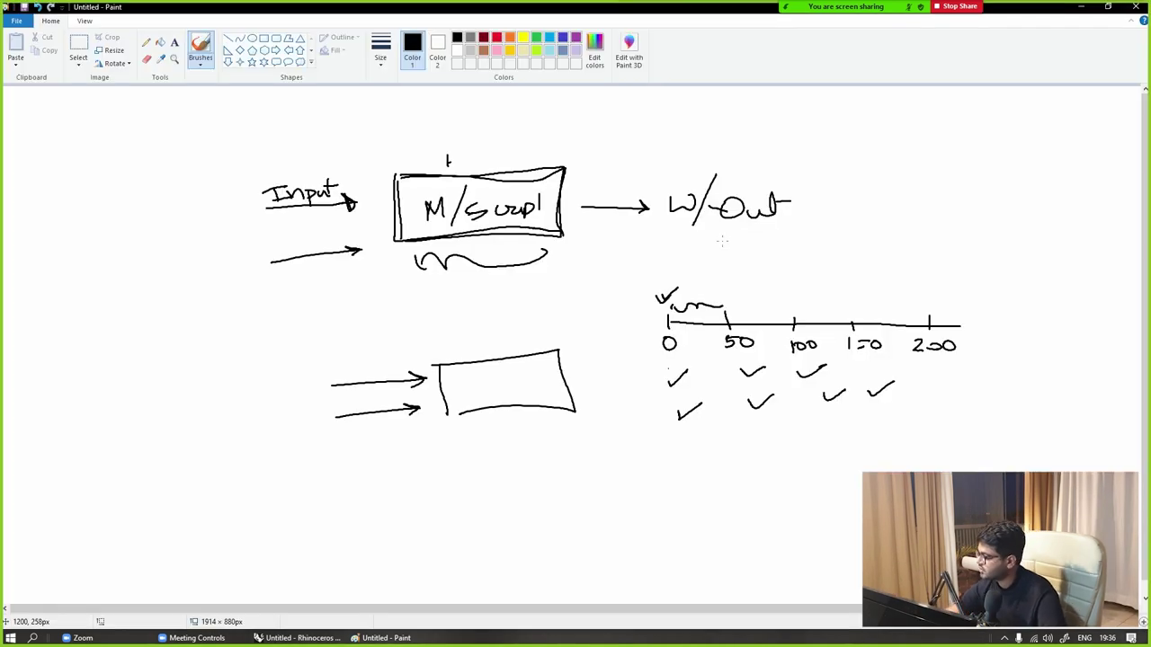
left_click_drag(65, 202, 115, 232)
left_click_drag(111, 192, 119, 215)
left_click_drag(30, 189, 63, 186)
mouse_move(68, 180)
left_mouse_down()
mouse_move(79, 175)
mouse_move(21, 205)
mouse_move(36, 208)
left_mouse_up()
mouse_move(73, 162)
left_mouse_down()
mouse_move(77, 186)
mouse_move(179, 161)
mouse_move(108, 180)
left_mouse_up()
left_click_drag(191, 152, 193, 169)
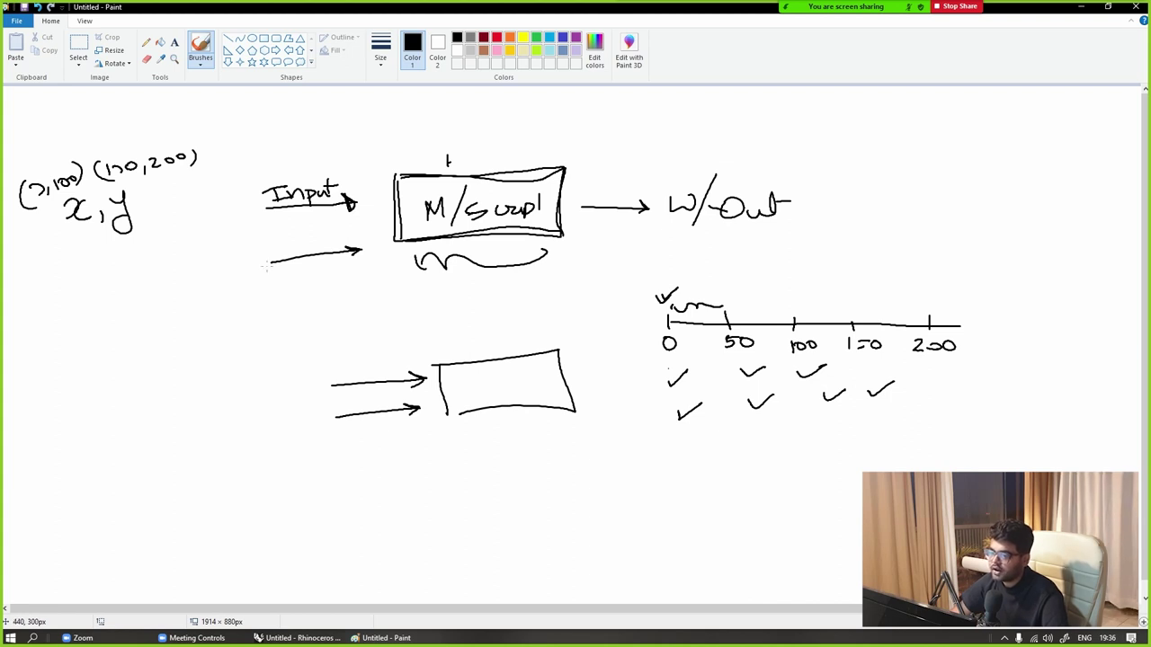
Switch back to Grasshopper and add a Construct Domain component before the Random component.
key("alt+Tab")
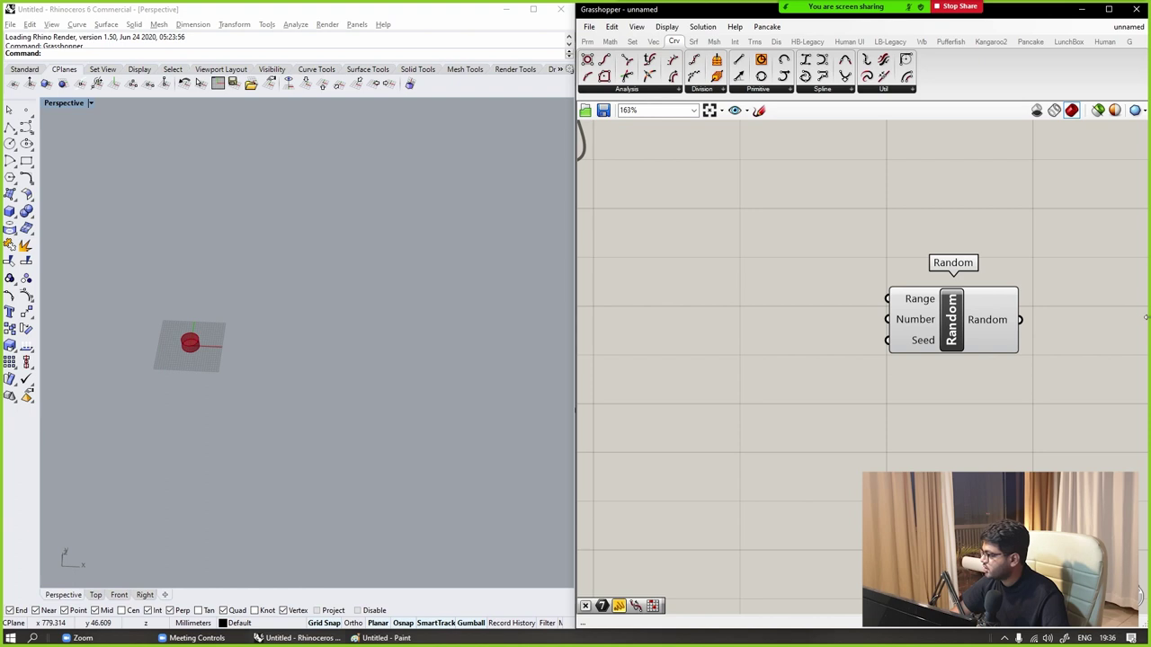
double_click(704, 363)
type("c")
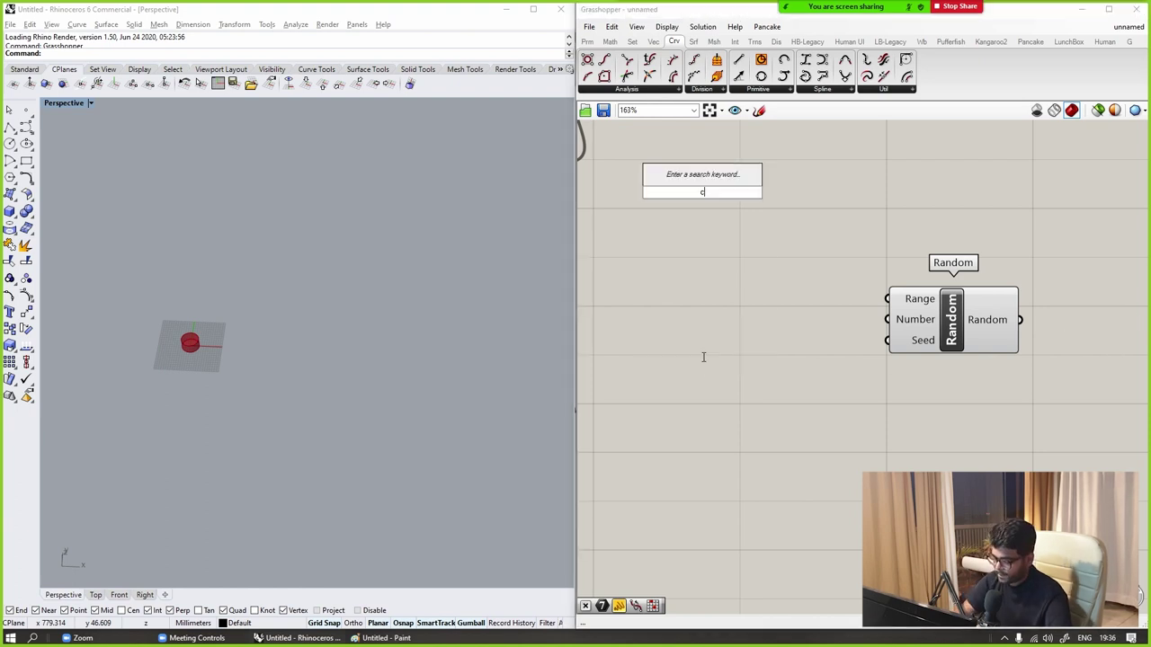
type("onstruct")
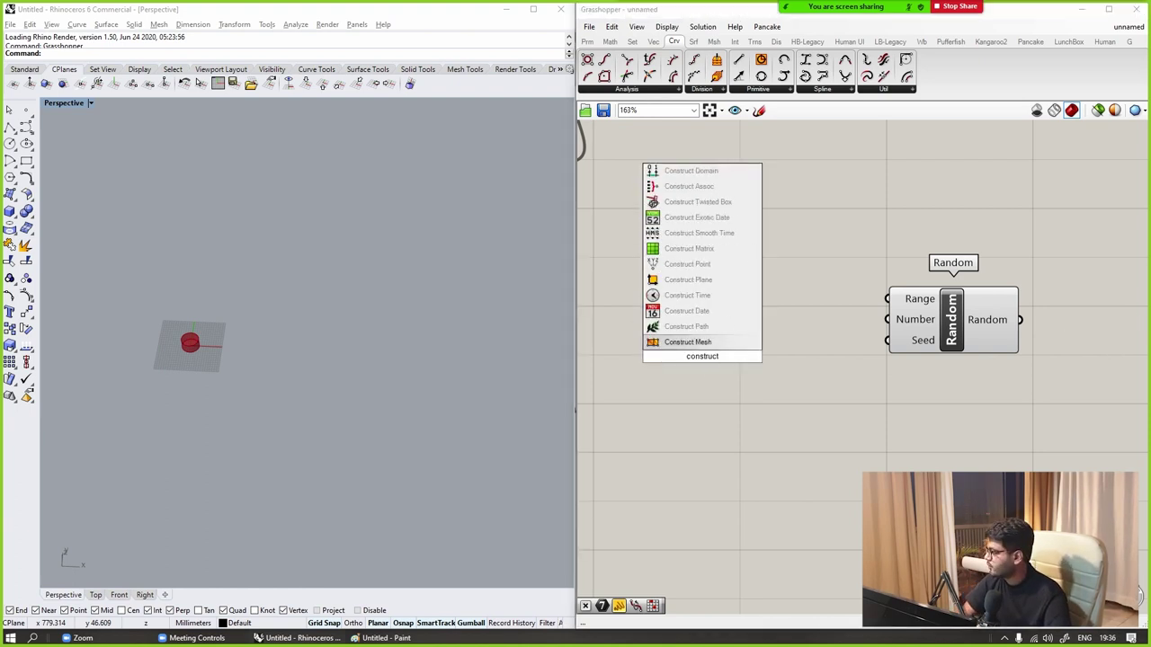
key("Up")
type("domain")
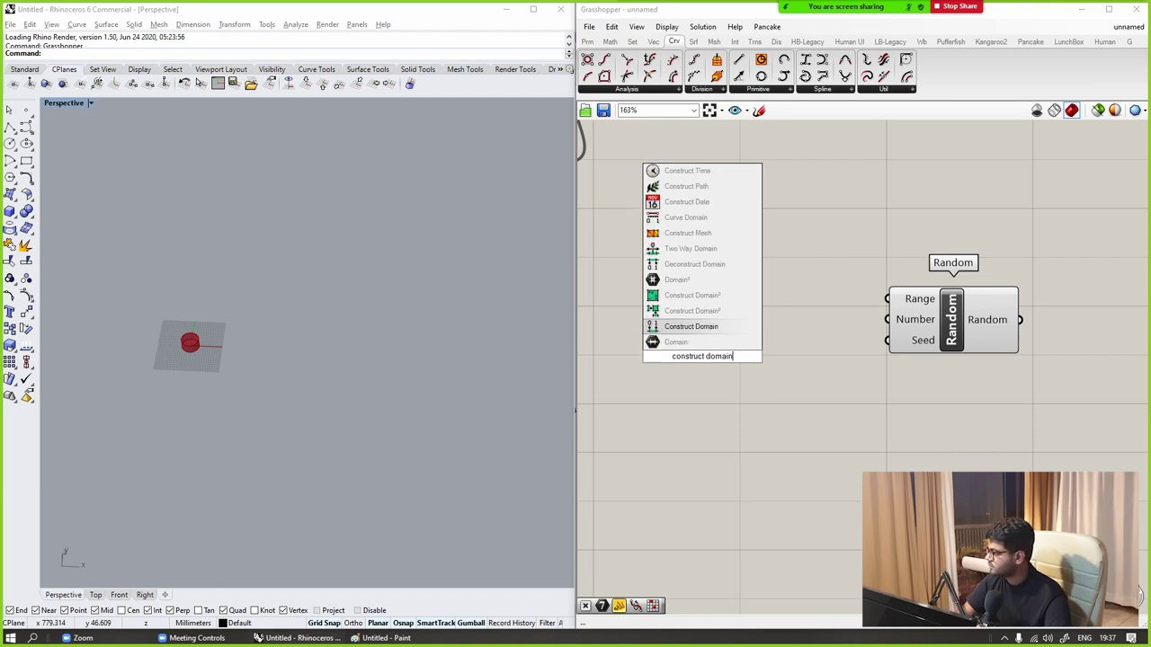
key("Return")
scroll(721, 338, "down", 3)
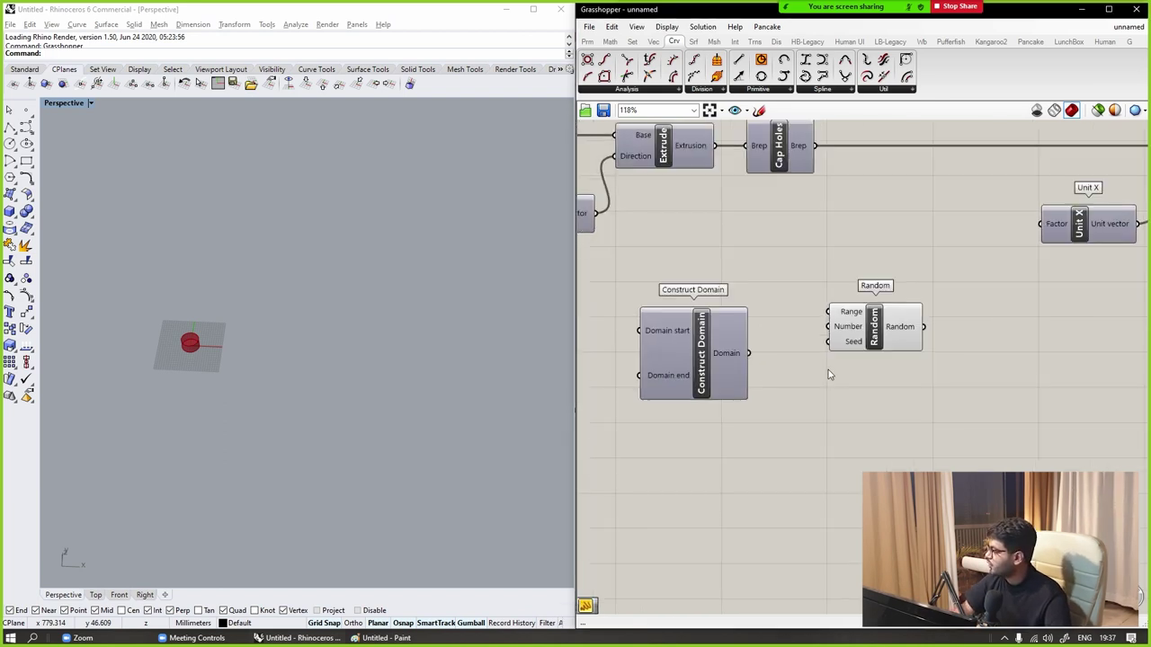
Connect the Construct Domain output to the Range input of the Random component.
right_click_drag(828, 369, 969, 234)
left_click_drag(1001, 190, 987, 243)
scroll(890, 218, "up", 3)
left_click_drag(885, 214, 1036, 225)
scroll(939, 216, "down", 6)
scroll(939, 217, "up", 3)
right_click_drag(1028, 277, 879, 272)
scroll(885, 274, "down", 5)
scroll(890, 276, "up", 4)
scroll(796, 241, "up", 2)
Add a number slider at 0 with an upper limit of 100 and connect it to Domain start.
double_click(661, 237)
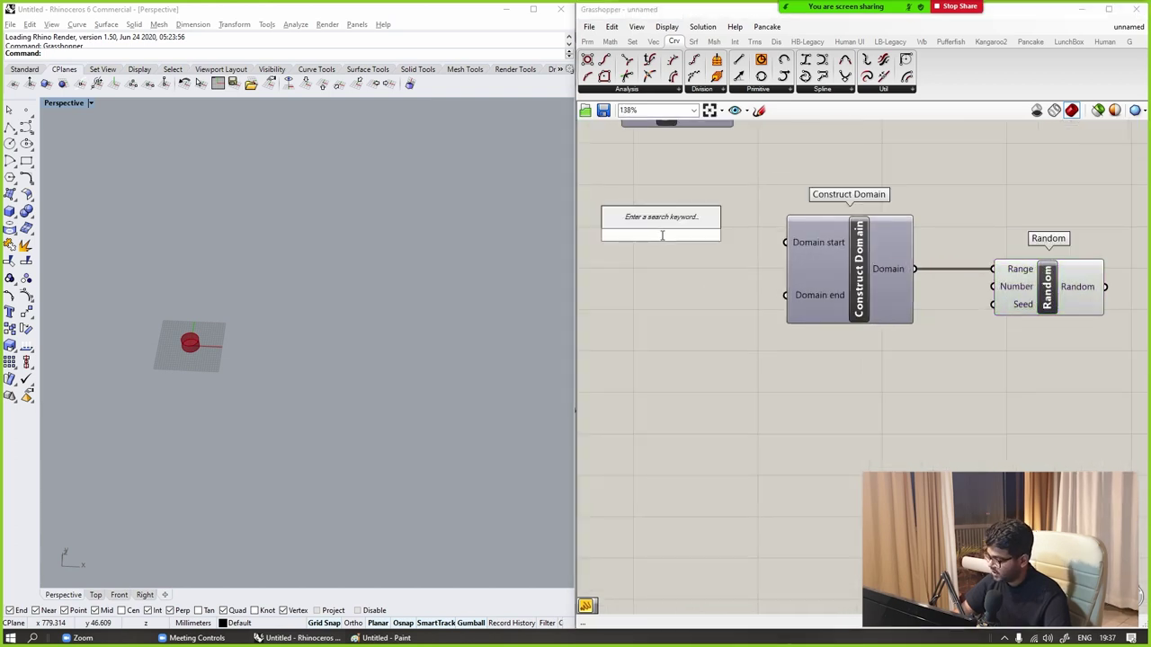
type("0<100")
key("Return")
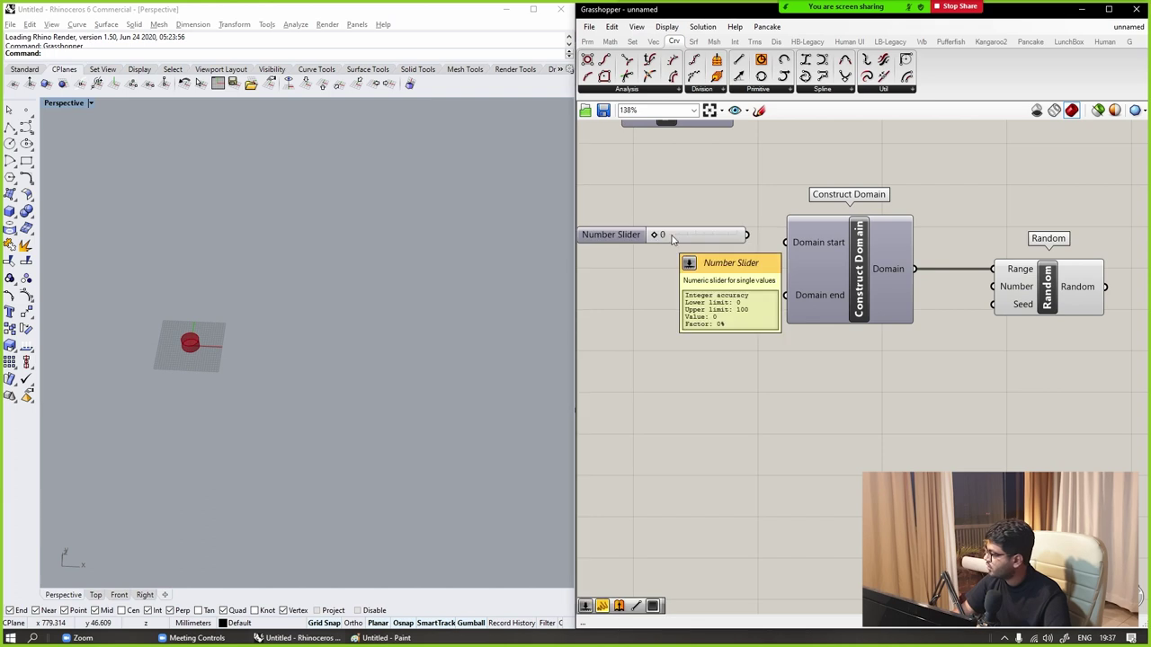
left_click_drag(746, 234, 791, 252)
left_click(704, 234)
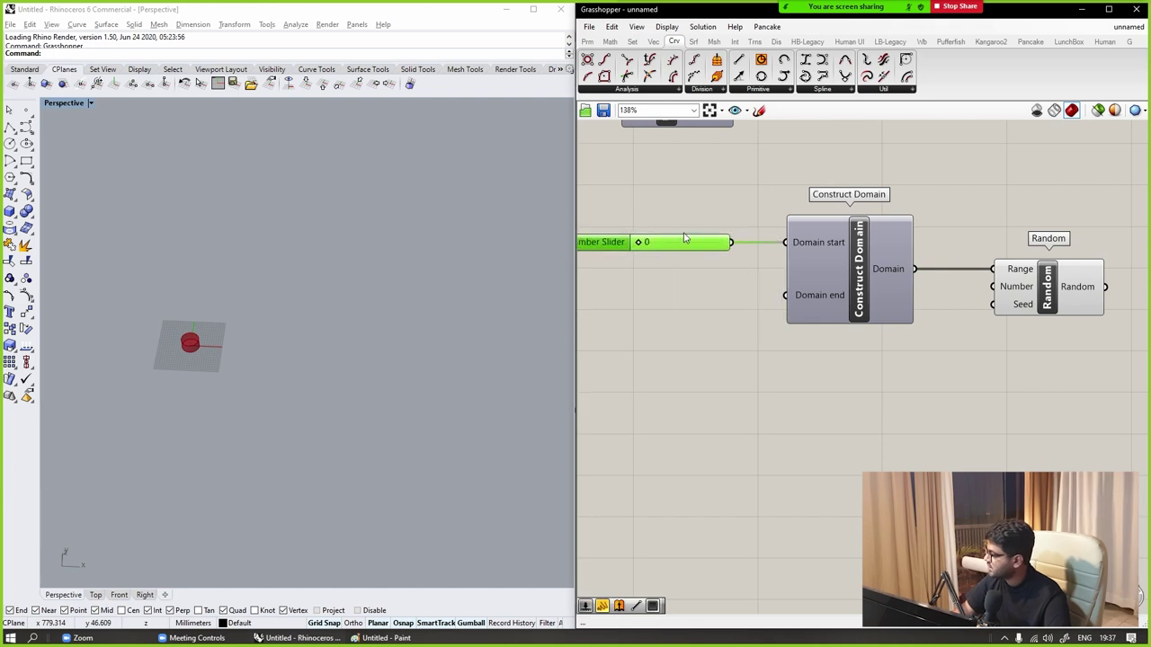
Add a number slider set to 500, connect it to Domain end and align it beneath the start slider.
scroll(705, 247, "down", 3)
scroll(706, 256, "up", 2)
double_click(706, 262)
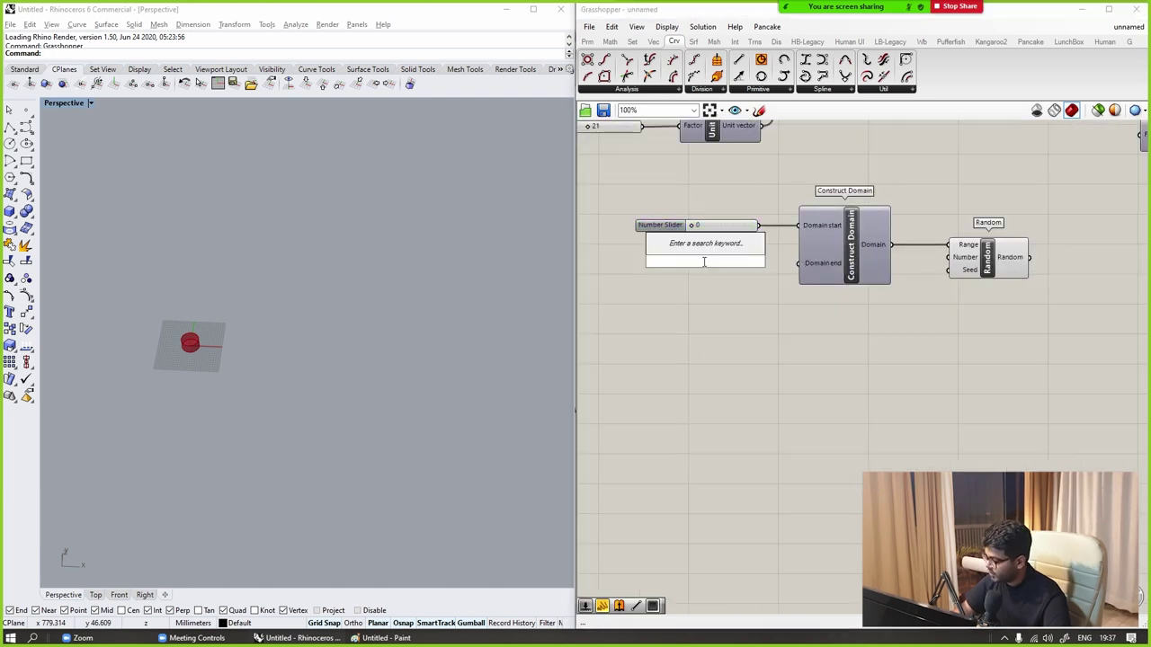
type("5000")
key("Return")
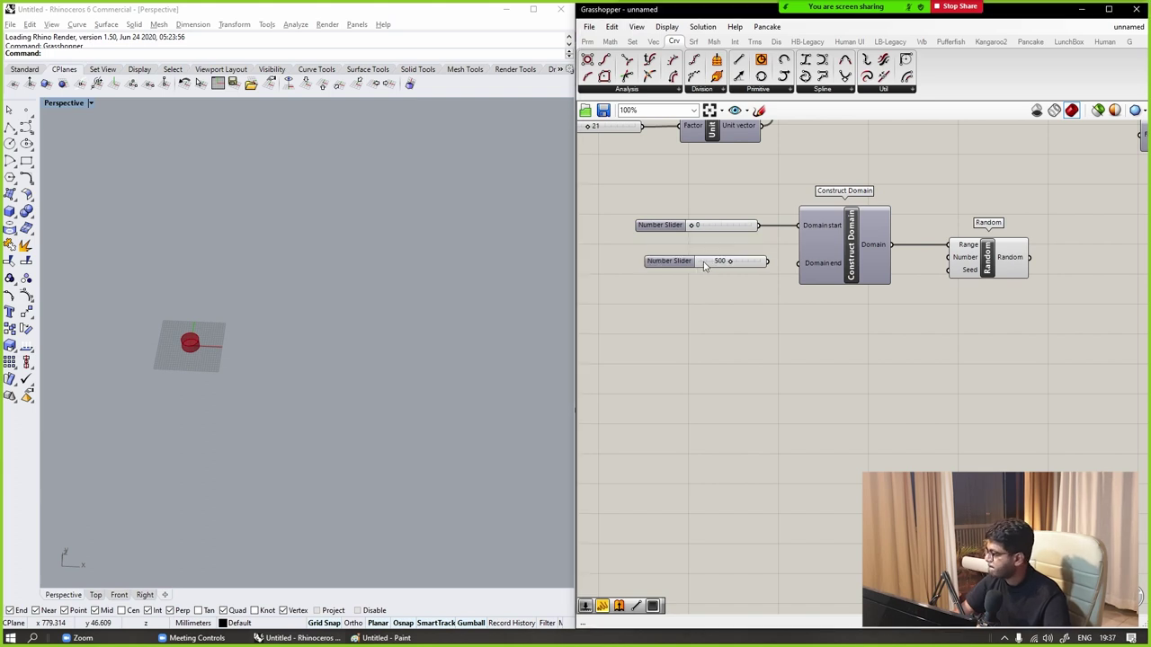
scroll(772, 263, "up", 1)
left_click_drag(768, 260, 735, 266)
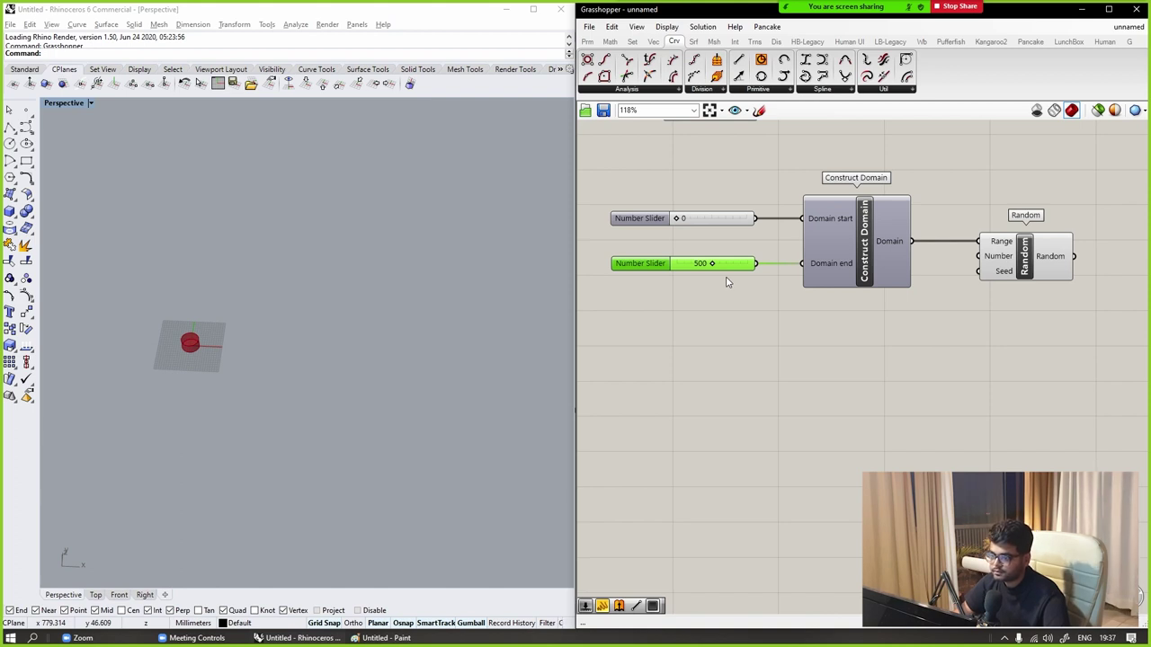
Move the Random component farther away from the Construct Domain component.
scroll(728, 281, "down", 3)
right_click_drag(740, 272, 641, 270)
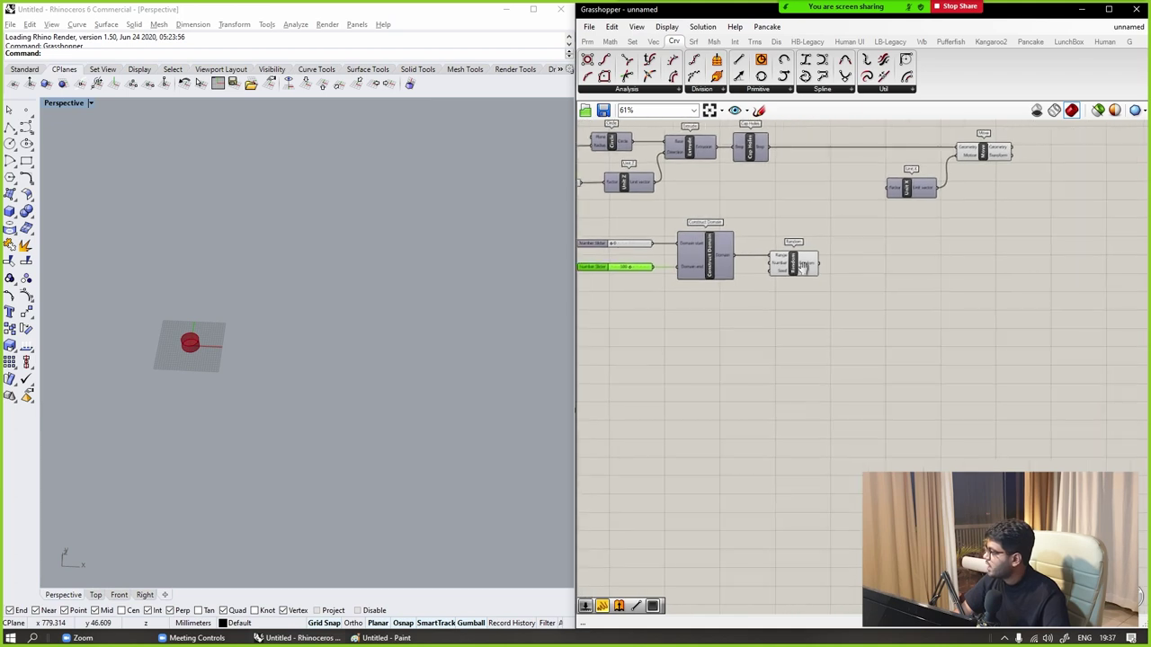
scroll(817, 270, "up", 3)
left_click_drag(791, 272, 853, 271)
left_click(830, 337)
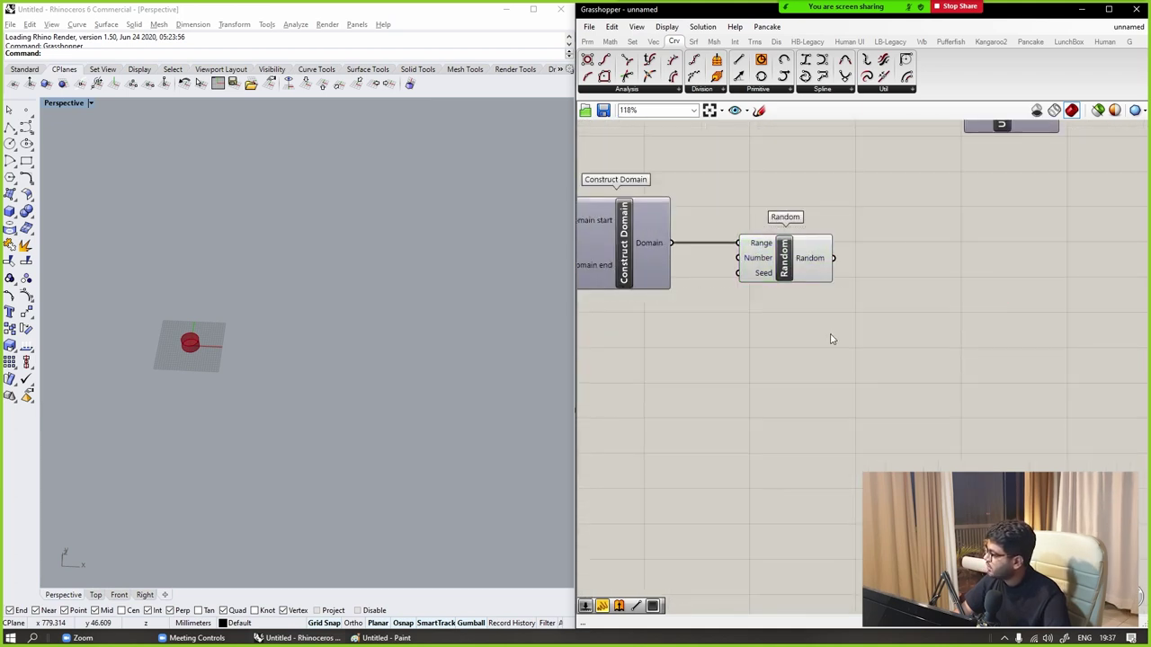
scroll(814, 314, "down", 3)
left_click(819, 275)
mouse_move(812, 280)
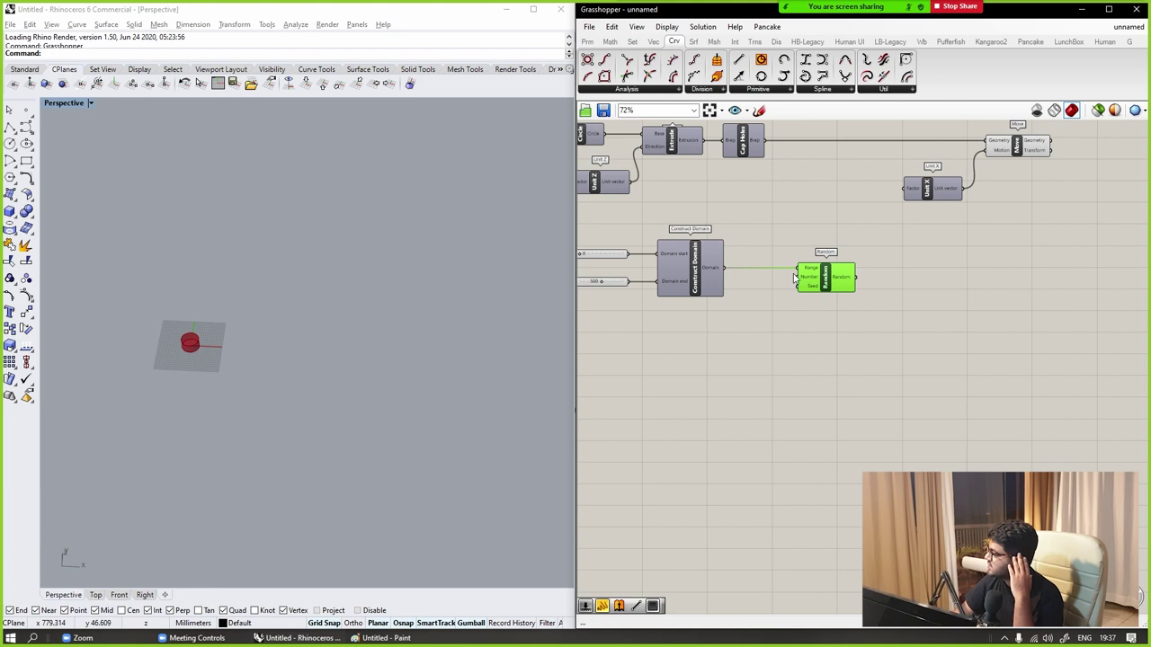
Add a number slider set to 10 below the domain sliders and connect it to the Random component's Number input.
scroll(809, 281, "up", 2)
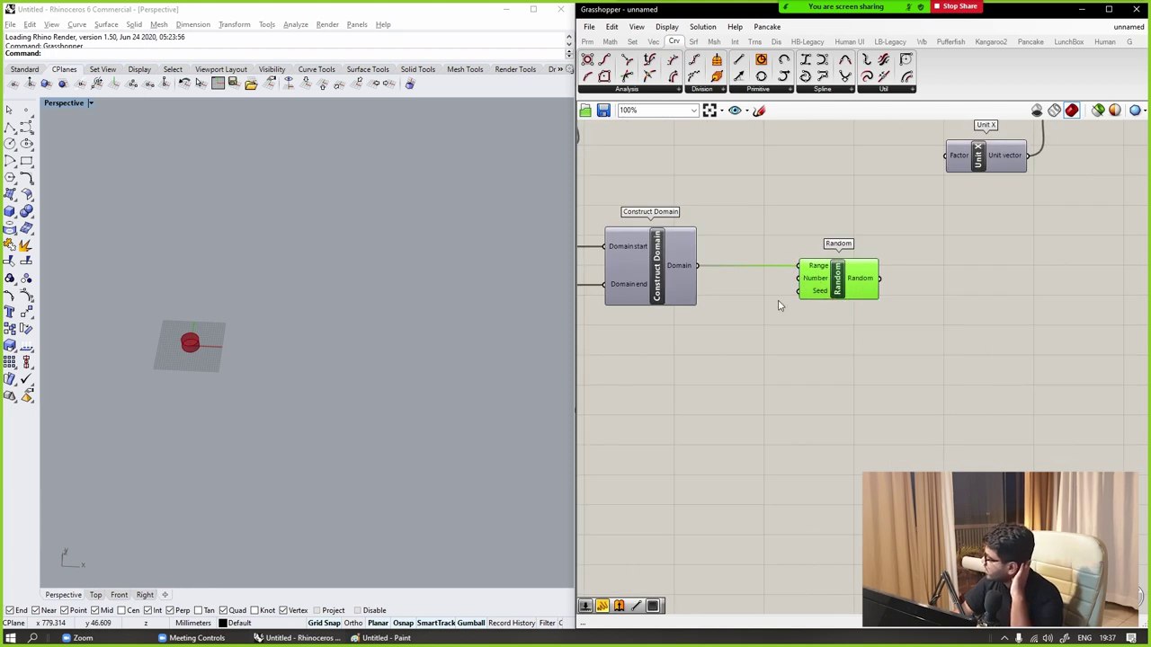
double_click(694, 354)
type("10")
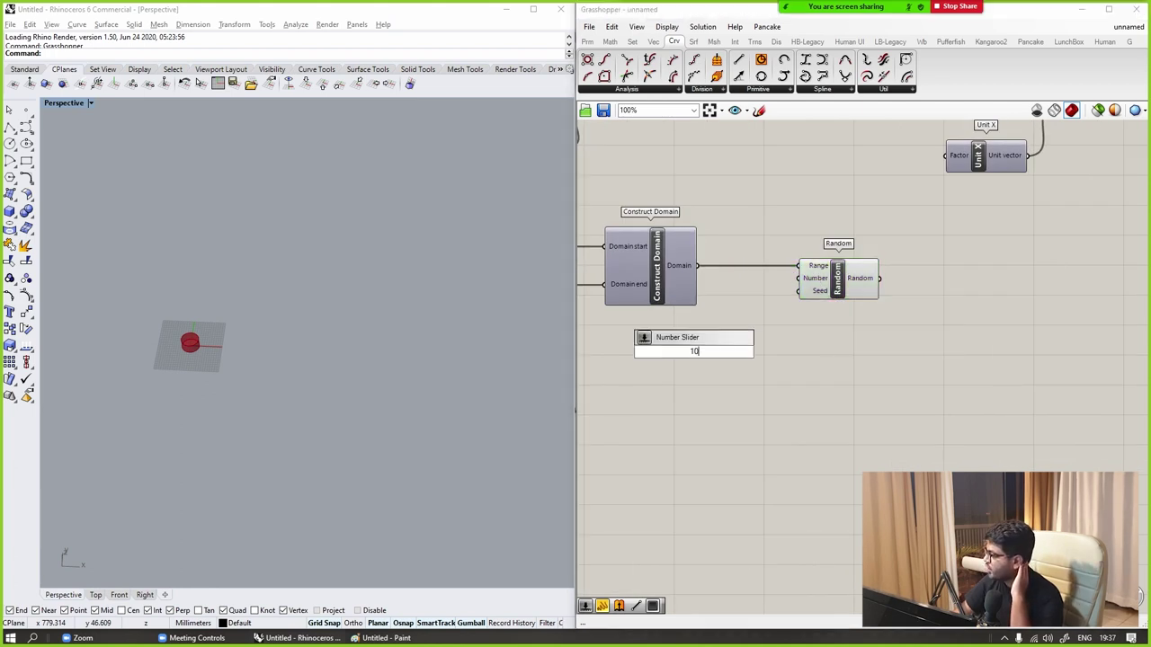
key("Return")
left_click_drag(749, 352, 589, 354)
scroll(695, 353, "down", 2)
scroll(695, 353, "up", 3)
left_click(1036, 252)
mouse_move(993, 260)
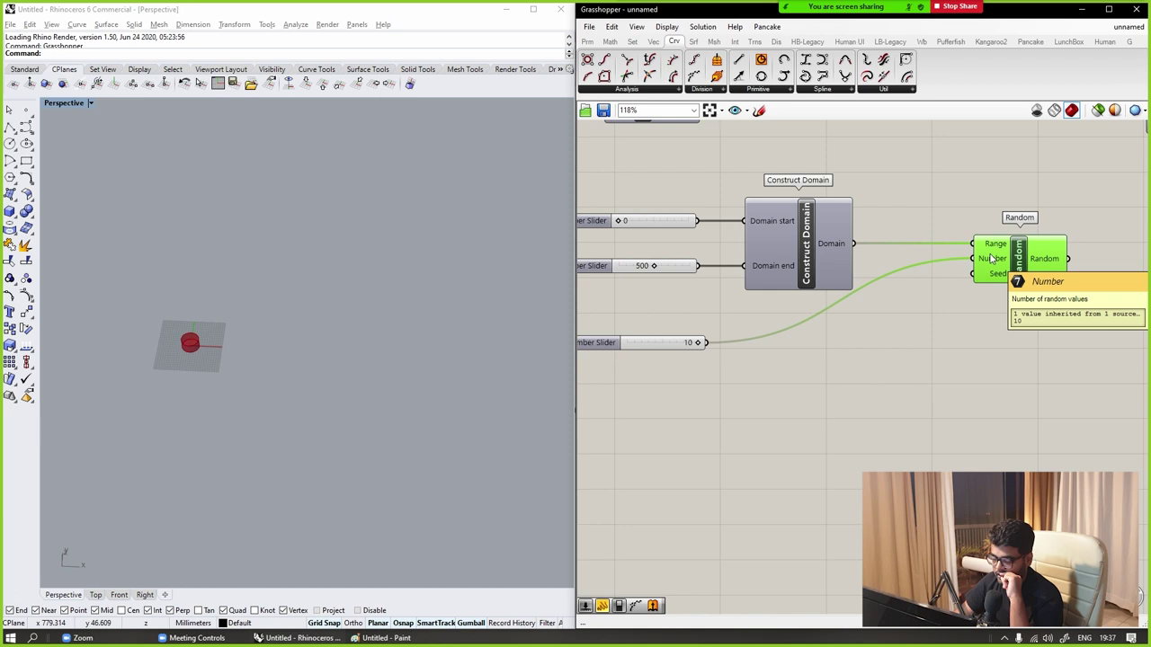
Add an empty Panel beside the Random component.
scroll(993, 260, "down", 4)
double_click(923, 330)
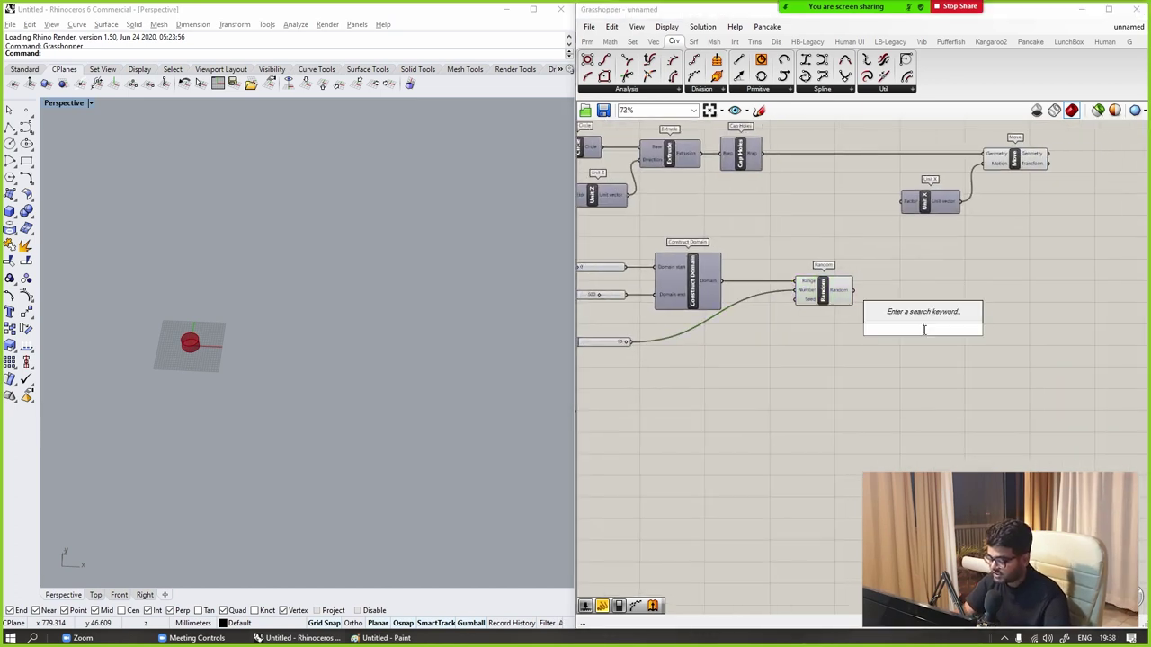
type("pane")
key("BackSpace")
key("BackSpace")
key("BackSpace")
key("BackSpace")
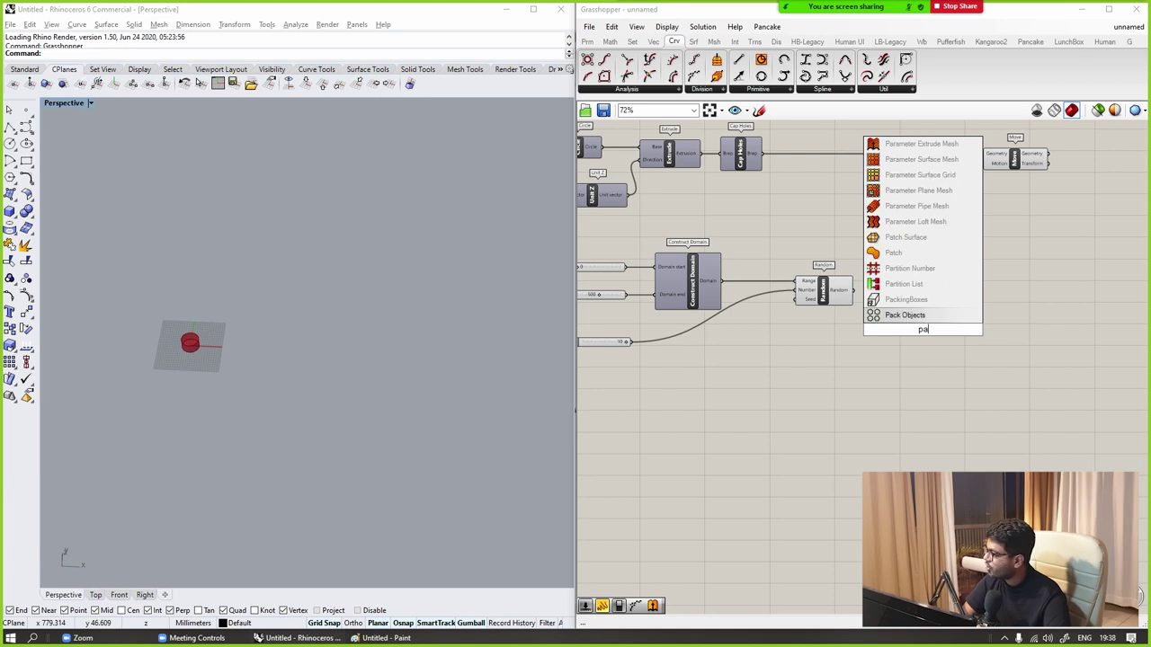
type("//")
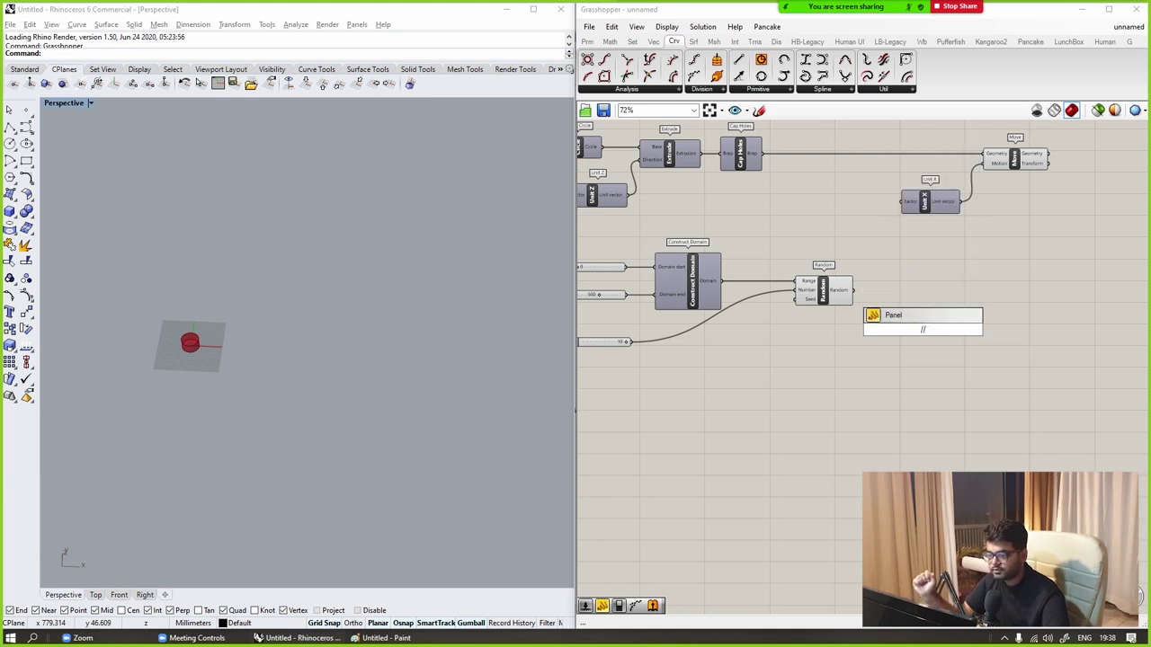
key("Return")
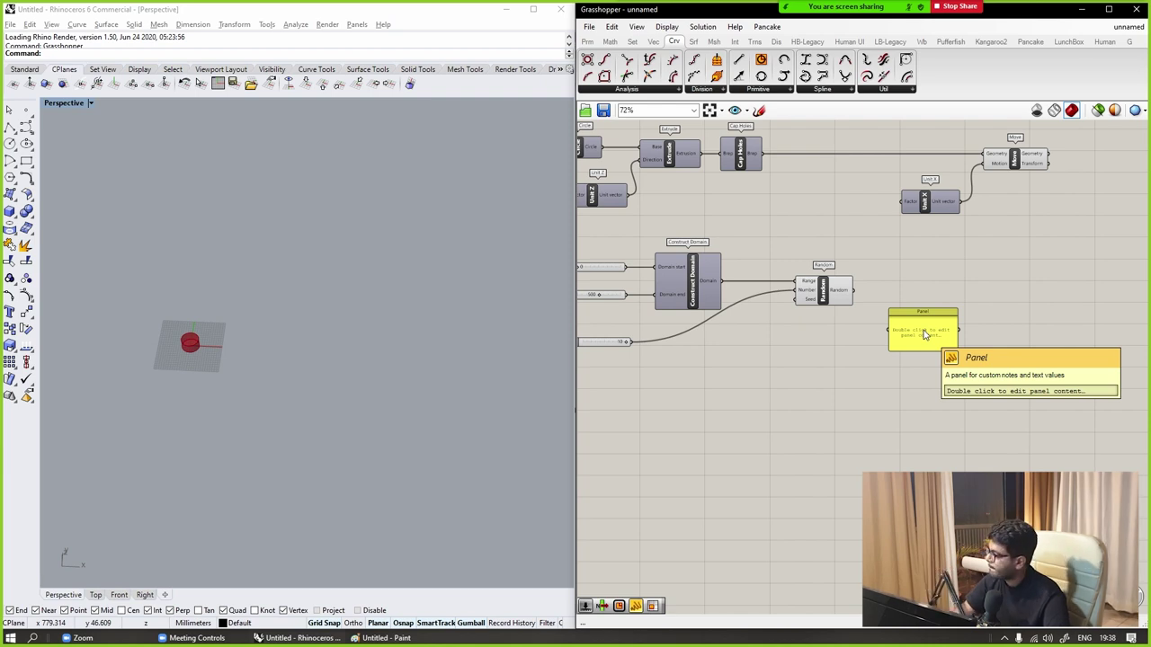
Connect the Random output to the Panel and position the Panel beside it to read the generated values.
scroll(903, 292, "up", 5)
left_click_drag(791, 291, 866, 291)
left_click_drag(940, 339, 998, 342)
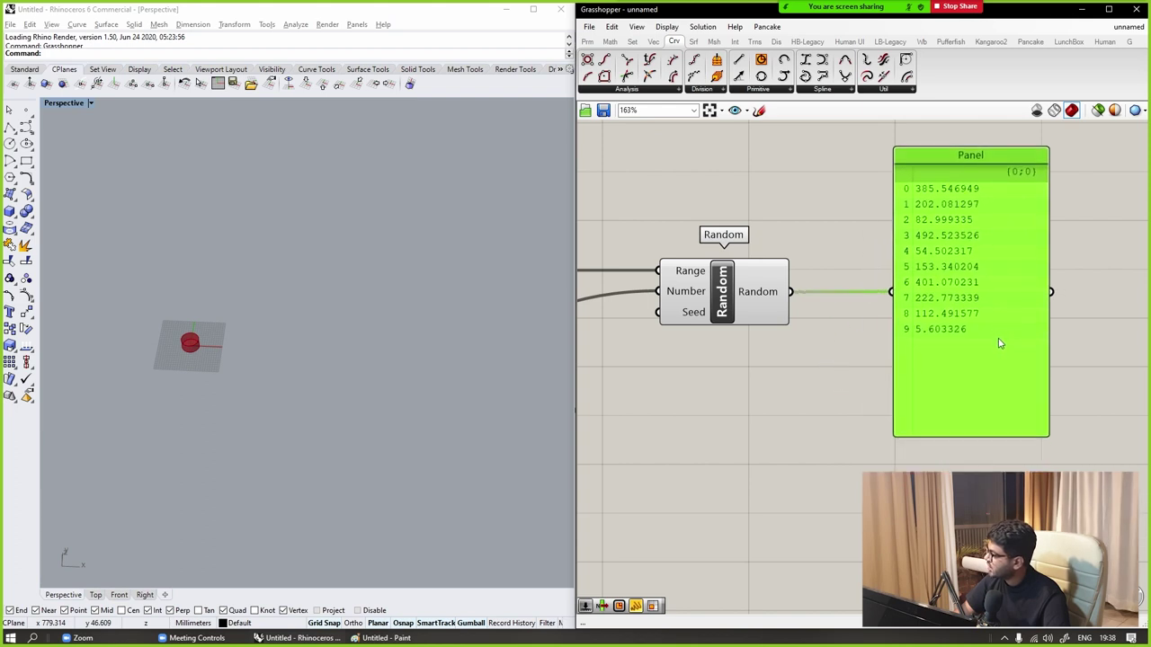
scroll(991, 340, "down", 3)
scroll(967, 231, "up", 5)
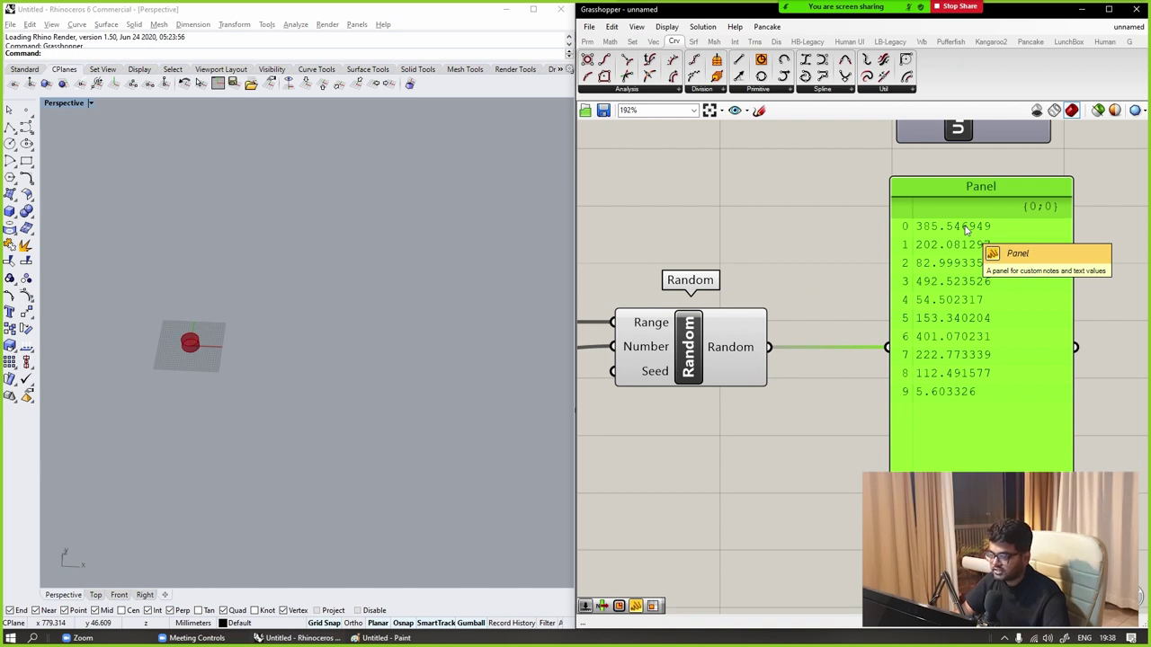
Switch to Paint and start a new blank canvas, discarding the existing sketch.
scroll(967, 232, "down", 3)
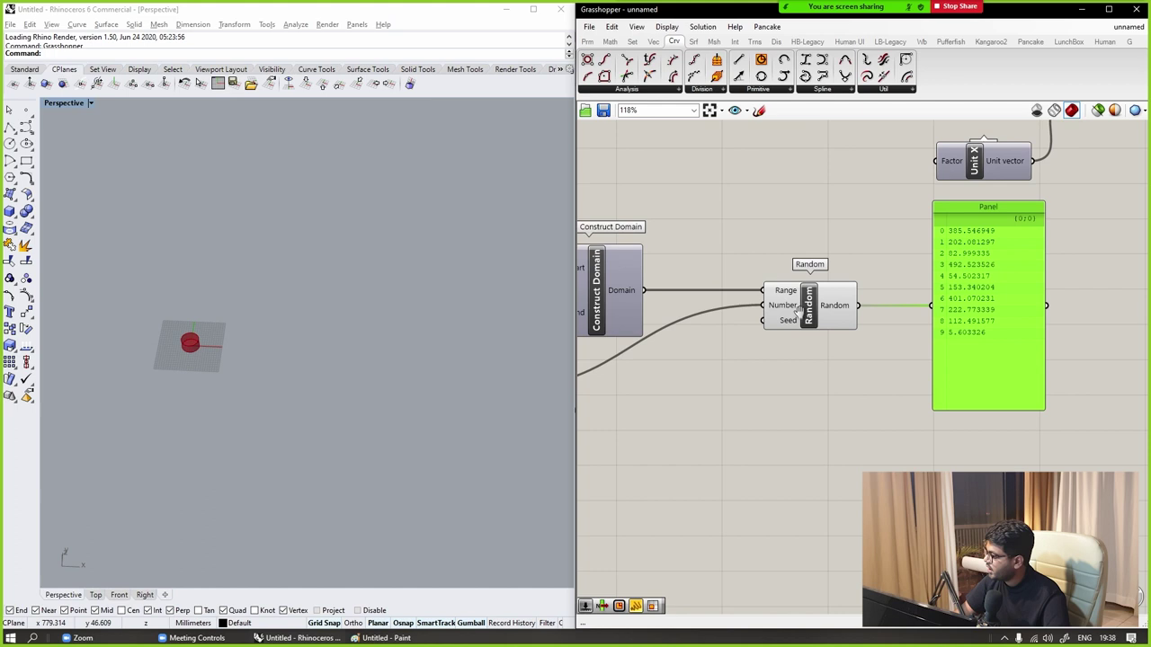
right_click_drag(790, 308, 897, 289)
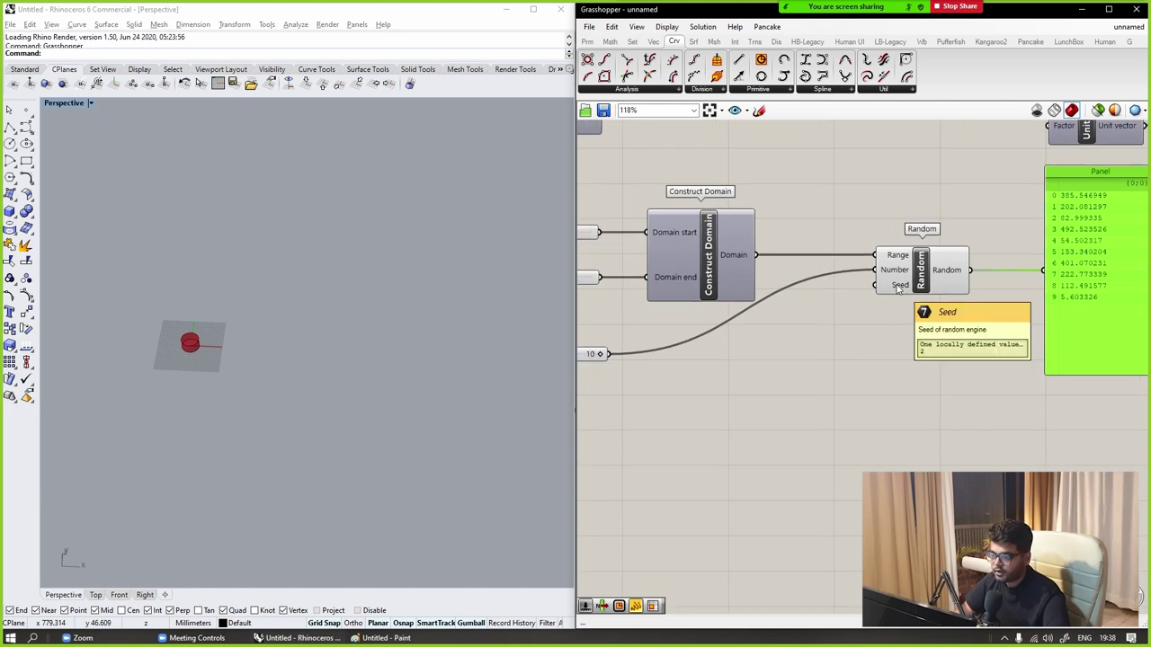
key("alt+Tab")
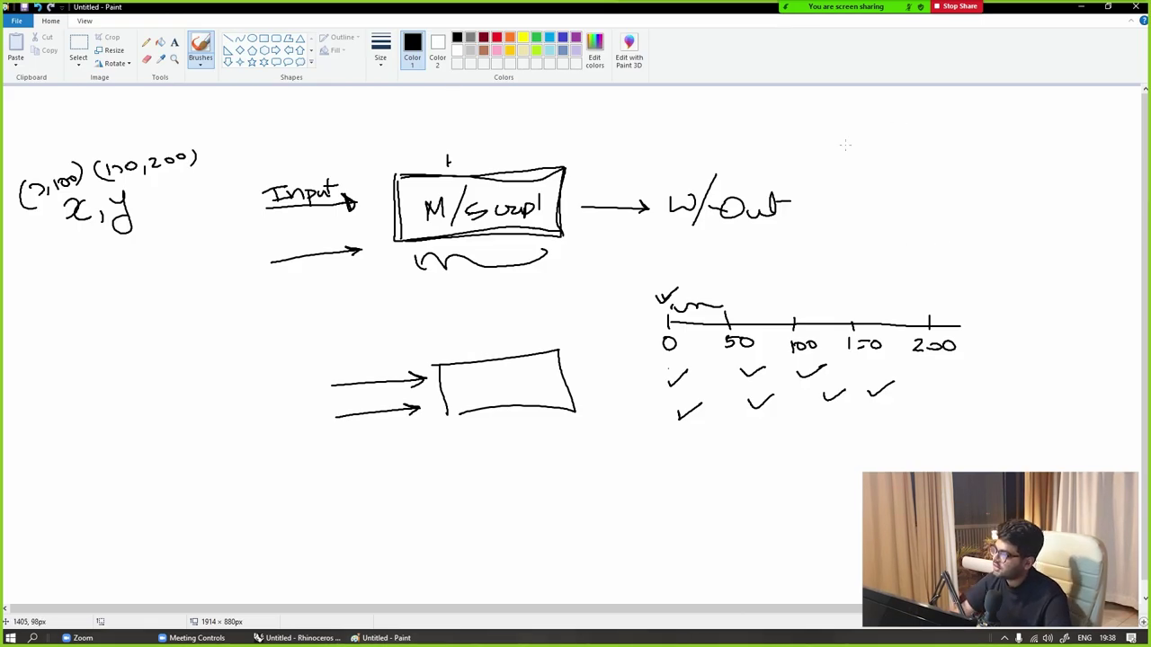
key("alt+f")
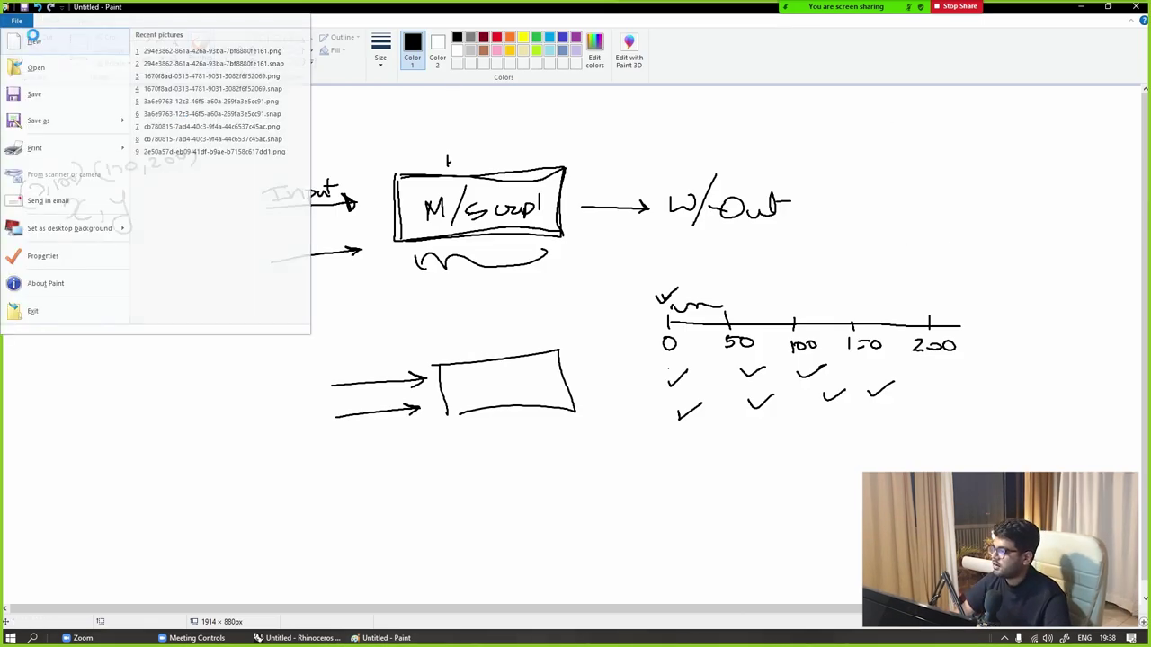
key("x")
left_click(596, 321)
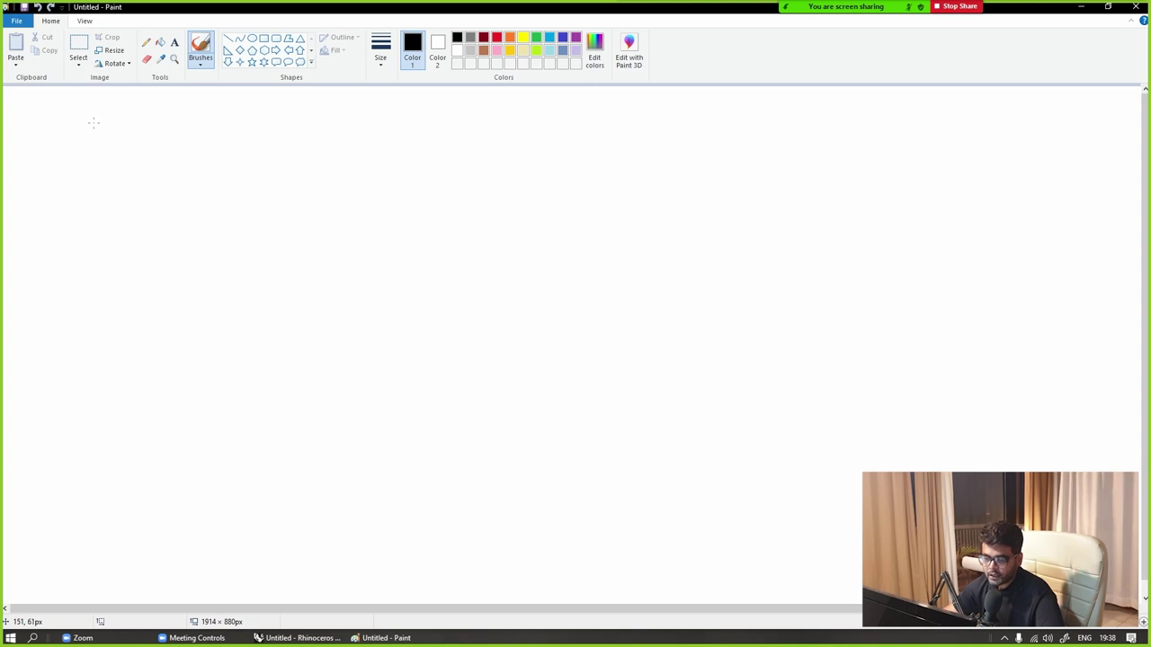
Handwrite the first numbered row at the canvas's upper left with the sequence 2, 4, 6, 10, 8, 3.
left_click_drag(91, 133, 104, 151)
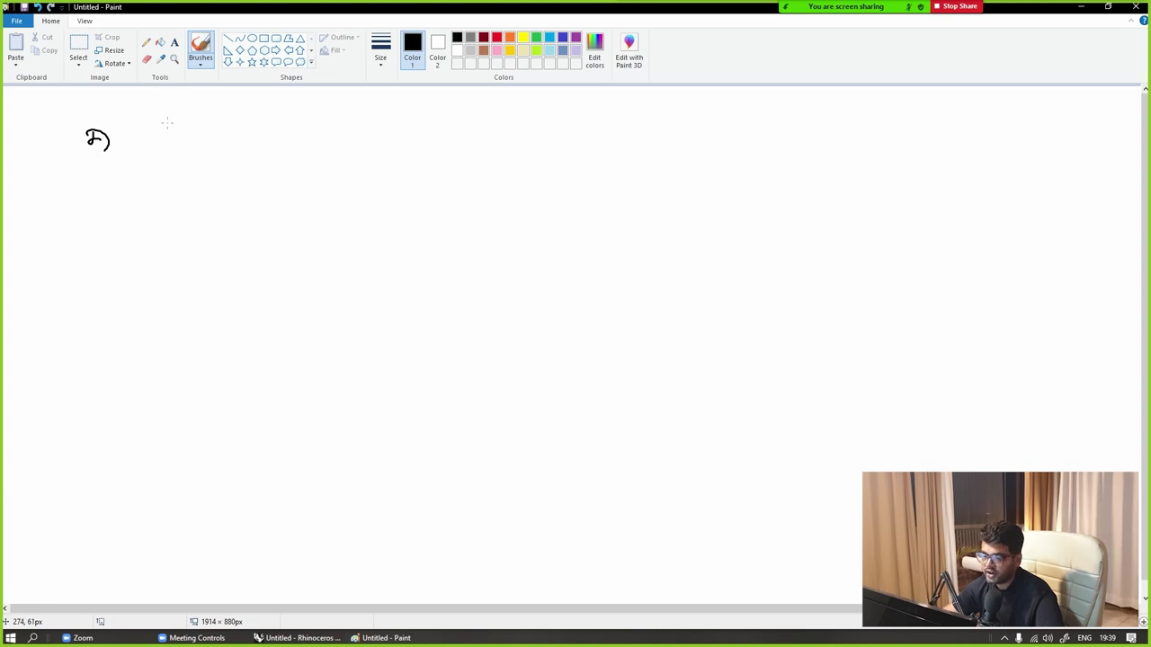
mouse_move(165, 129)
left_mouse_down()
mouse_move(187, 147)
mouse_move(260, 141)
left_mouse_up()
mouse_move(286, 140)
left_mouse_down()
mouse_move(284, 149)
mouse_move(303, 146)
left_mouse_up()
mouse_move(312, 132)
left_mouse_down()
mouse_move(312, 142)
mouse_move(339, 145)
left_mouse_up()
mouse_move(361, 127)
left_mouse_down()
mouse_move(367, 142)
mouse_move(406, 143)
left_mouse_up()
Handwrite a circled 2 below the first row, followed by the sequence 3, 7, 8, 4, 2, 7.
left_click_drag(91, 184, 108, 201)
mouse_move(93, 178)
left_mouse_down()
mouse_move(91, 211)
mouse_move(91, 177)
left_mouse_up()
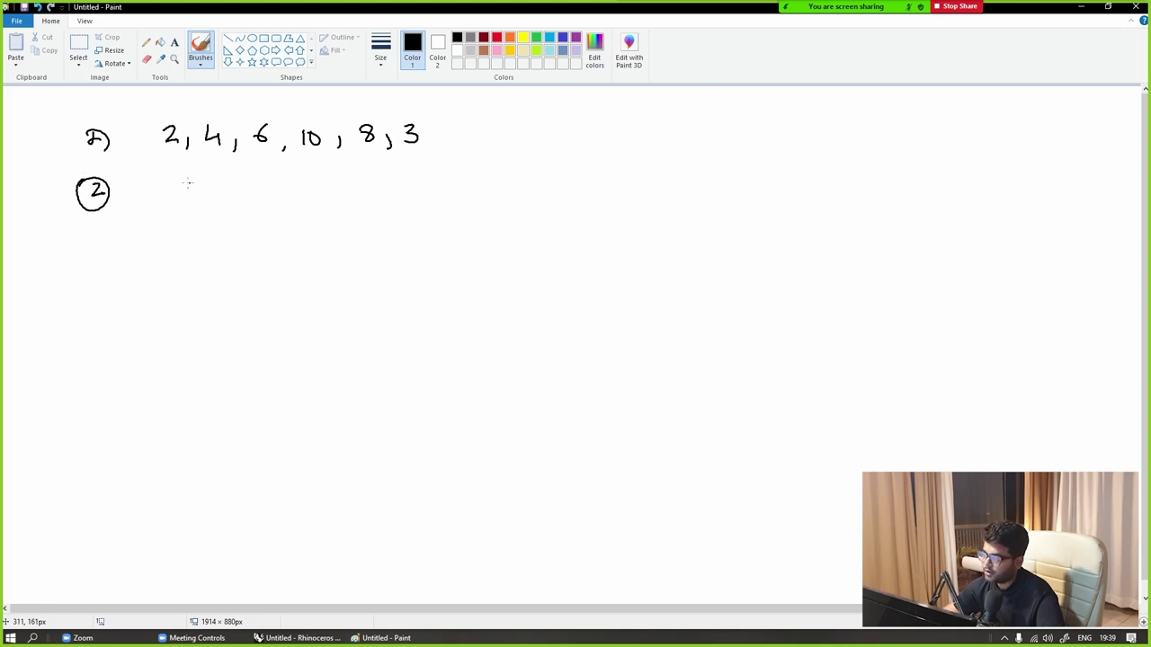
mouse_move(166, 178)
left_mouse_down()
mouse_move(177, 184)
mouse_move(169, 202)
mouse_move(195, 205)
left_mouse_up()
mouse_move(205, 184)
left_mouse_down()
mouse_move(217, 203)
mouse_move(233, 193)
left_mouse_up()
mouse_move(251, 191)
left_mouse_down()
mouse_move(249, 203)
mouse_move(277, 180)
mouse_move(340, 187)
left_mouse_up()
mouse_move(334, 180)
left_mouse_down()
mouse_move(335, 194)
mouse_move(356, 197)
left_mouse_up()
left_click_drag(369, 178, 393, 190)
mouse_move(406, 186)
left_mouse_down()
mouse_move(403, 197)
mouse_move(440, 181)
left_mouse_up()
Handwrite a circled 3 below the second row, followed by the sequence 4, 6, 2, 1, 9, 8.
mouse_move(90, 245)
left_mouse_down()
mouse_move(89, 260)
mouse_move(113, 230)
mouse_move(191, 247)
left_mouse_up()
left_click_drag(188, 234, 187, 259)
left_click_drag(214, 249, 308, 246)
mouse_move(328, 236)
left_mouse_down()
mouse_move(327, 248)
mouse_move(357, 245)
left_mouse_up()
mouse_move(384, 232)
left_mouse_down()
mouse_move(381, 250)
mouse_move(411, 219)
mouse_move(413, 246)
left_mouse_up()
left_click_drag(438, 243, 471, 217)
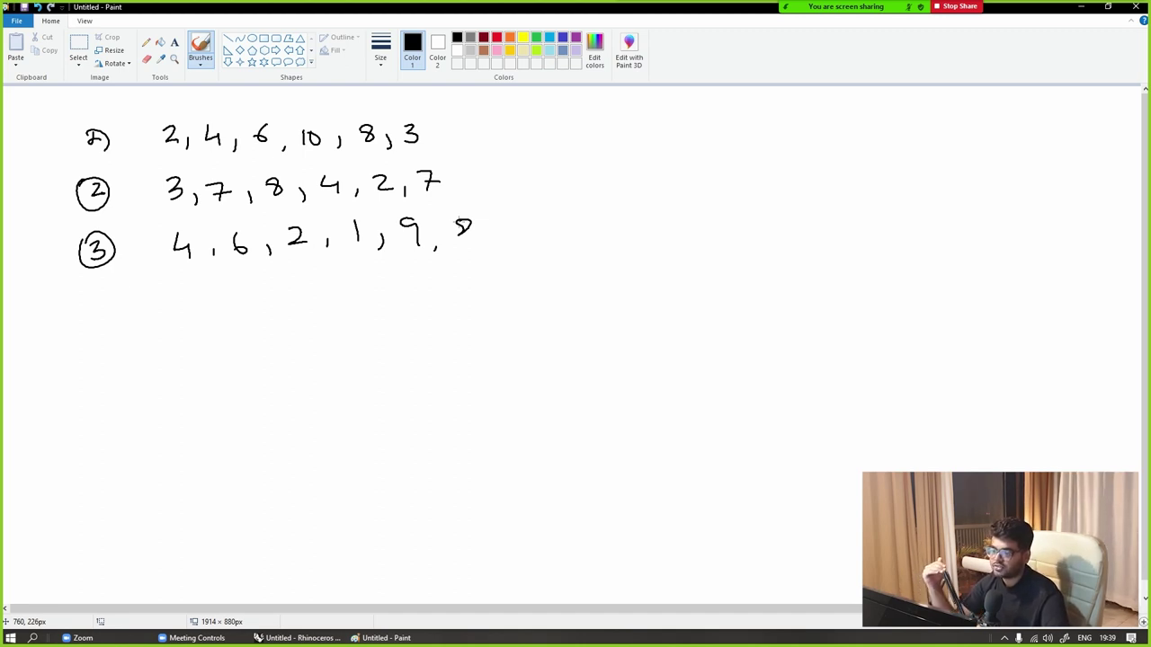
Switch to Grasshopper, add a number slider and connect it to the Seed input of the Random component.
key("alt+Tab")
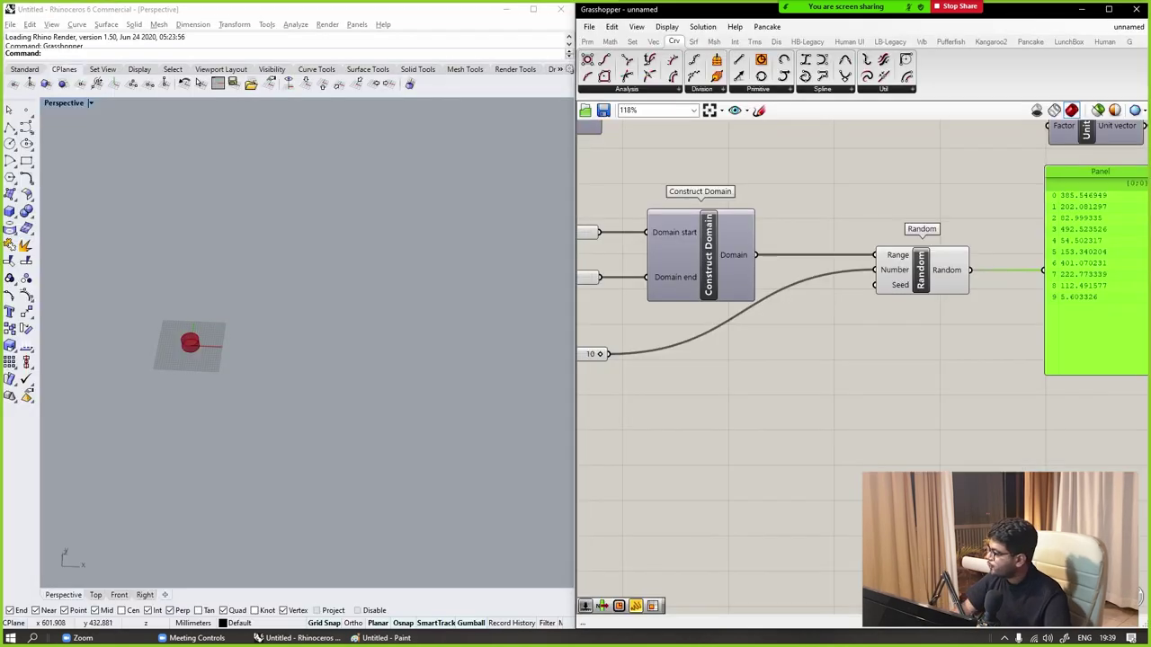
double_click(670, 396)
type("number slider")
key("Return")
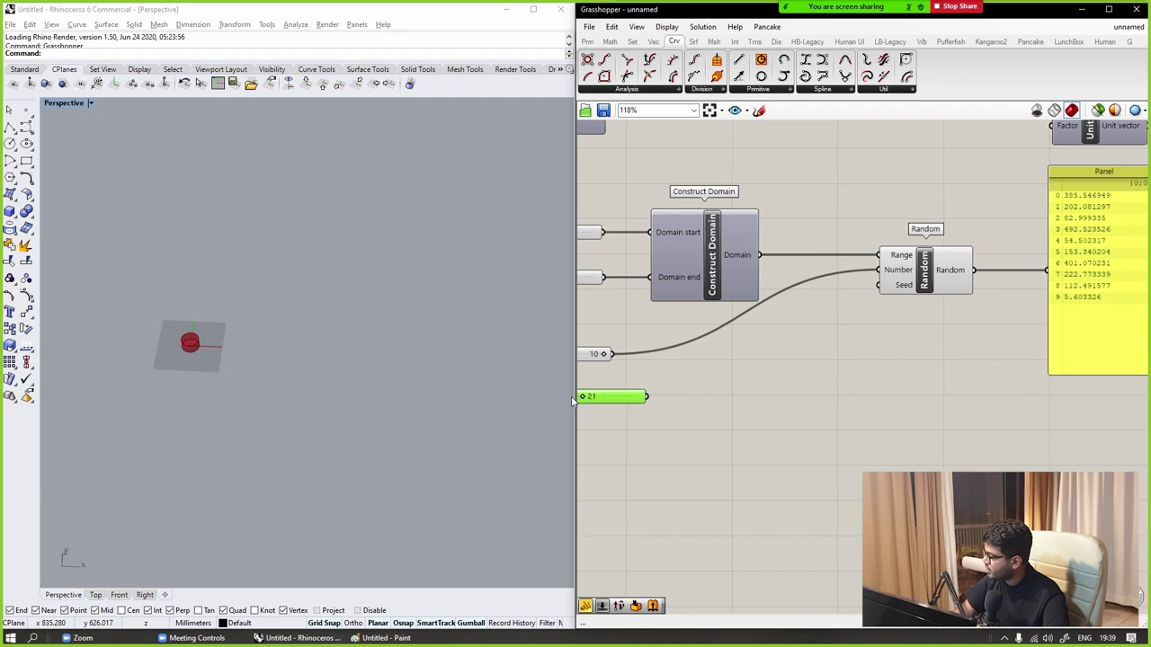
left_click_drag(649, 396, 880, 285)
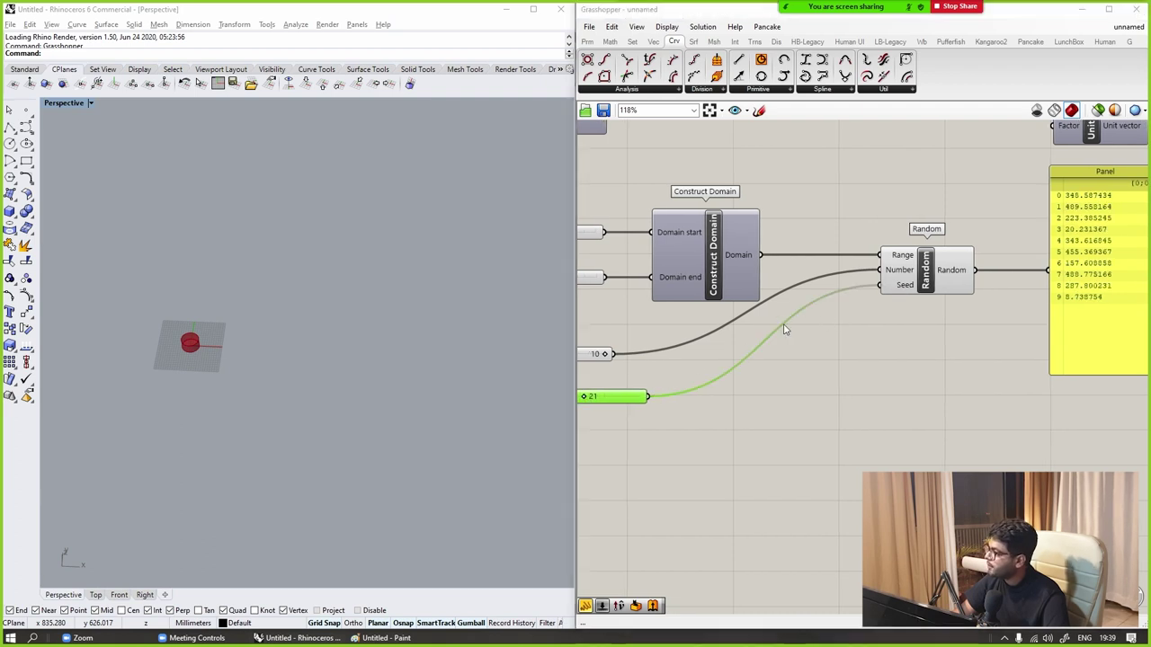
Reposition the seed number slider directly below the Random component, close to its Seed input.
key("alt+Tab")
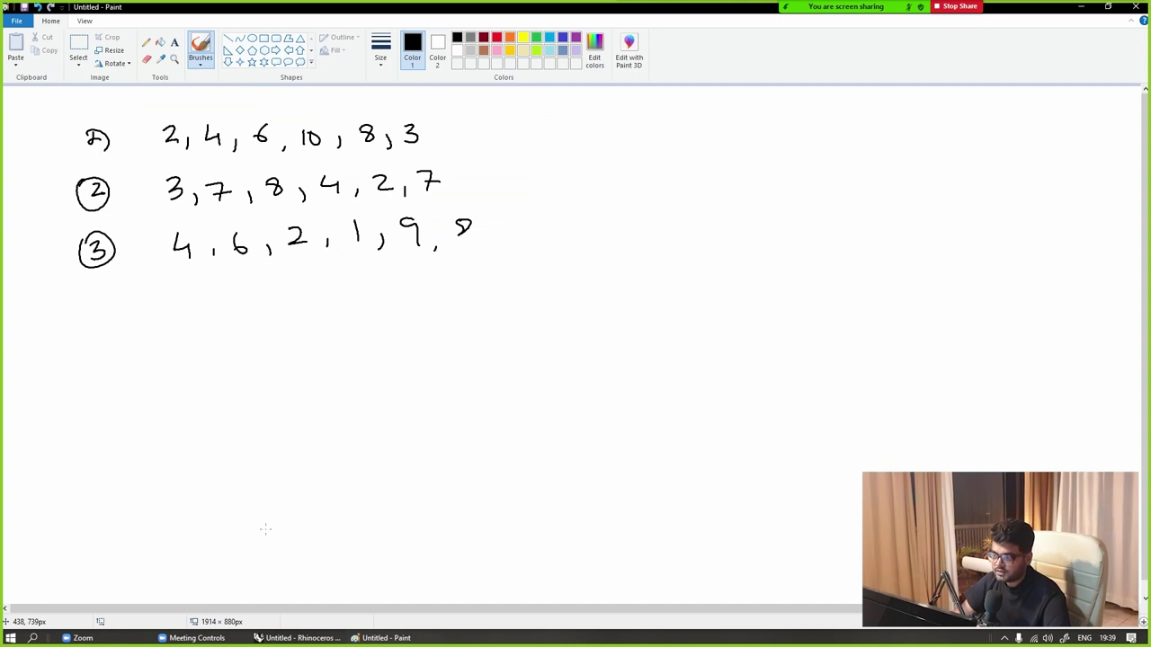
key("alt+Tab")
scroll(913, 314, "down", 2)
scroll(804, 354, "up", 2)
left_click_drag(709, 369, 915, 306)
right_click_drag(1078, 300, 924, 345)
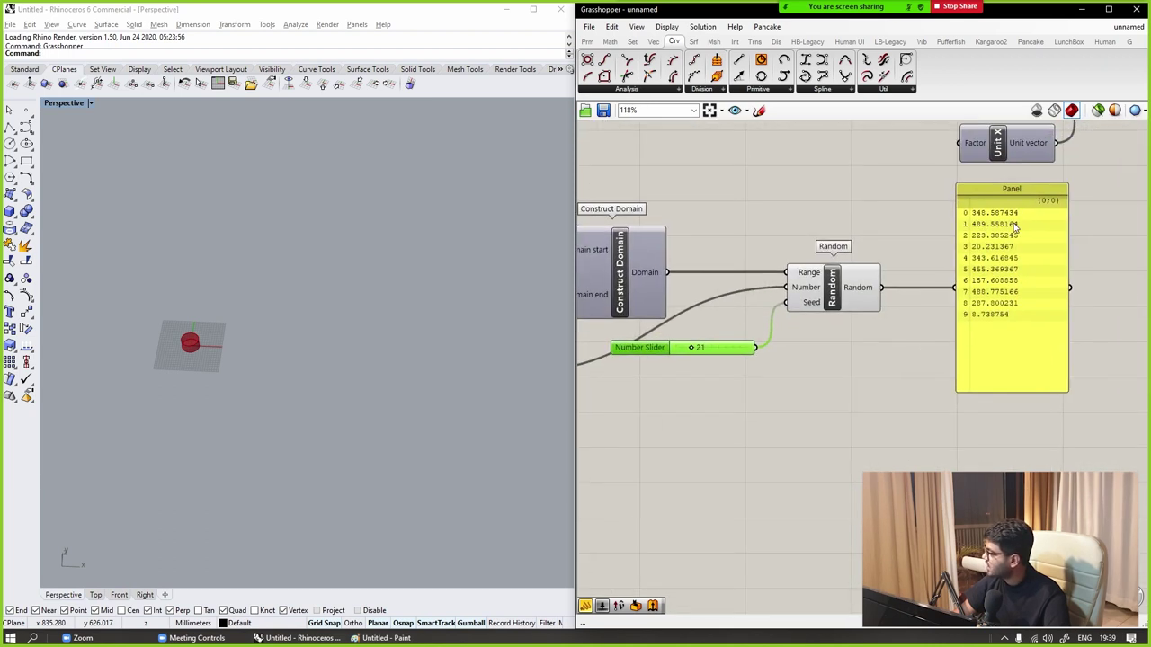
Set the seed slider to 27 and 39, comparing the random values listed in the panel.
scroll(690, 350, "up", 2)
left_click_drag(690, 348, 697, 350)
right_click_drag(819, 300, 715, 336)
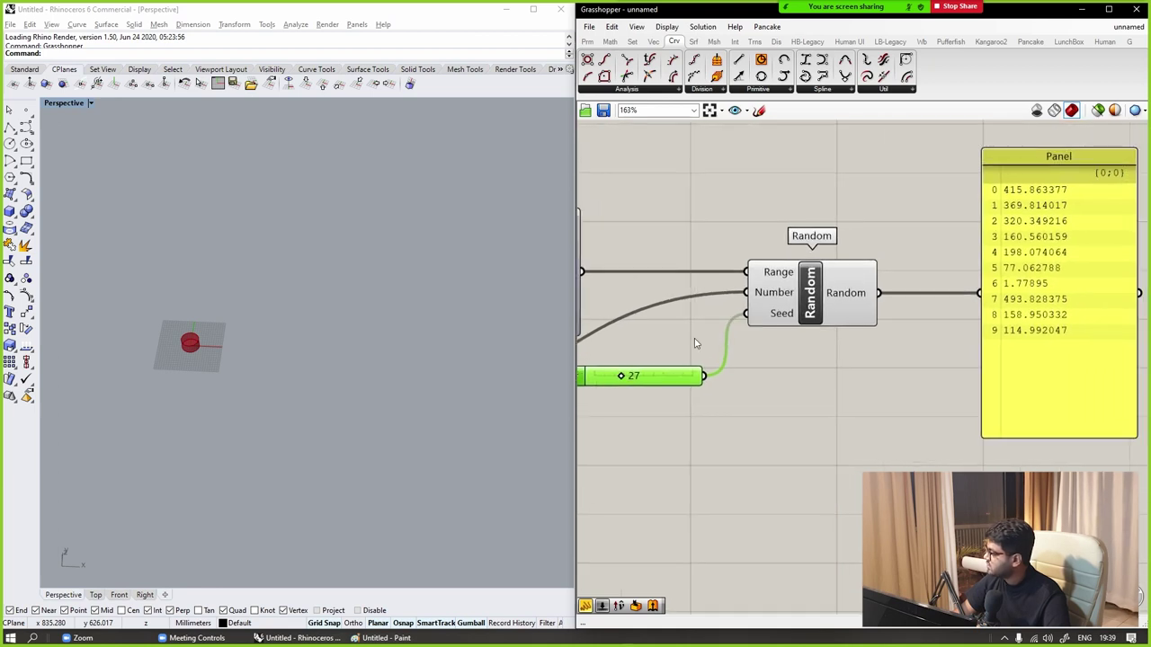
left_click_drag(621, 378, 633, 378)
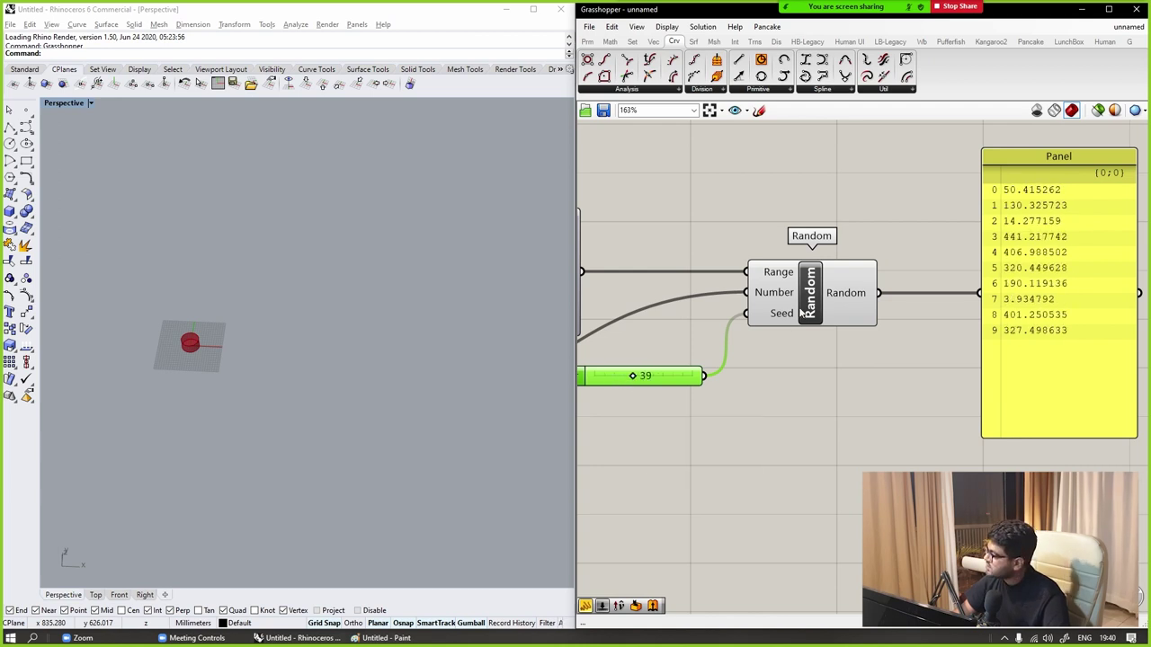
scroll(910, 295, "down", 3)
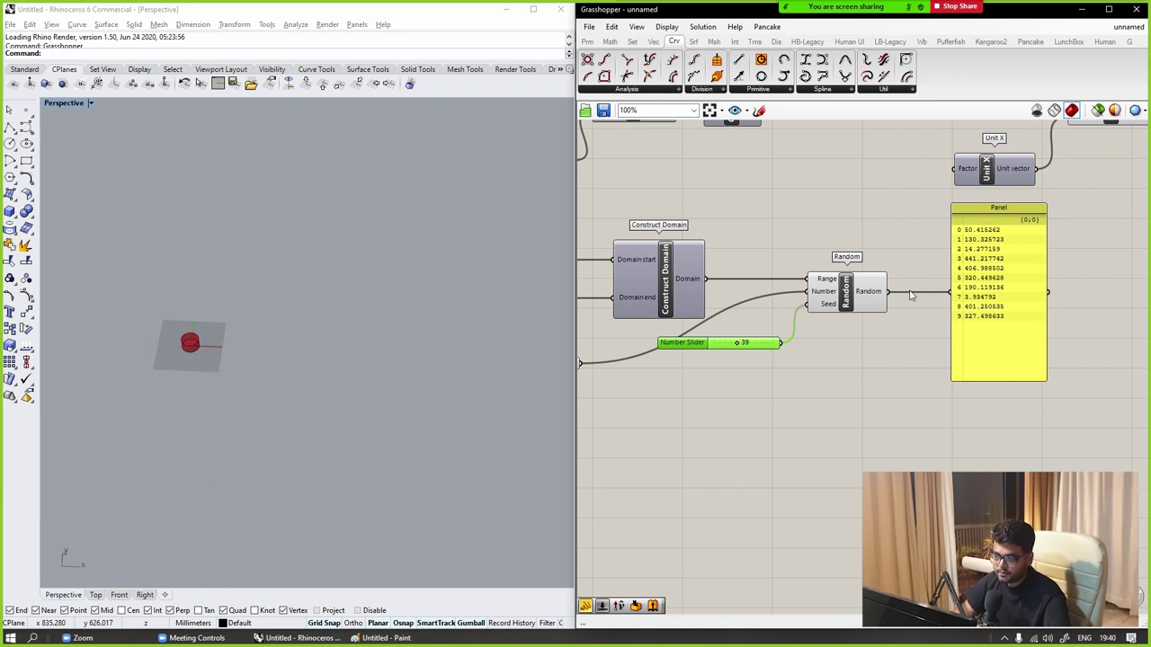
Delete the panel and connect the Random output to the Factor input of the Unit X component.
scroll(910, 295, "down", 3)
right_click_drag(941, 272, 904, 375)
scroll(904, 375, "up", 2)
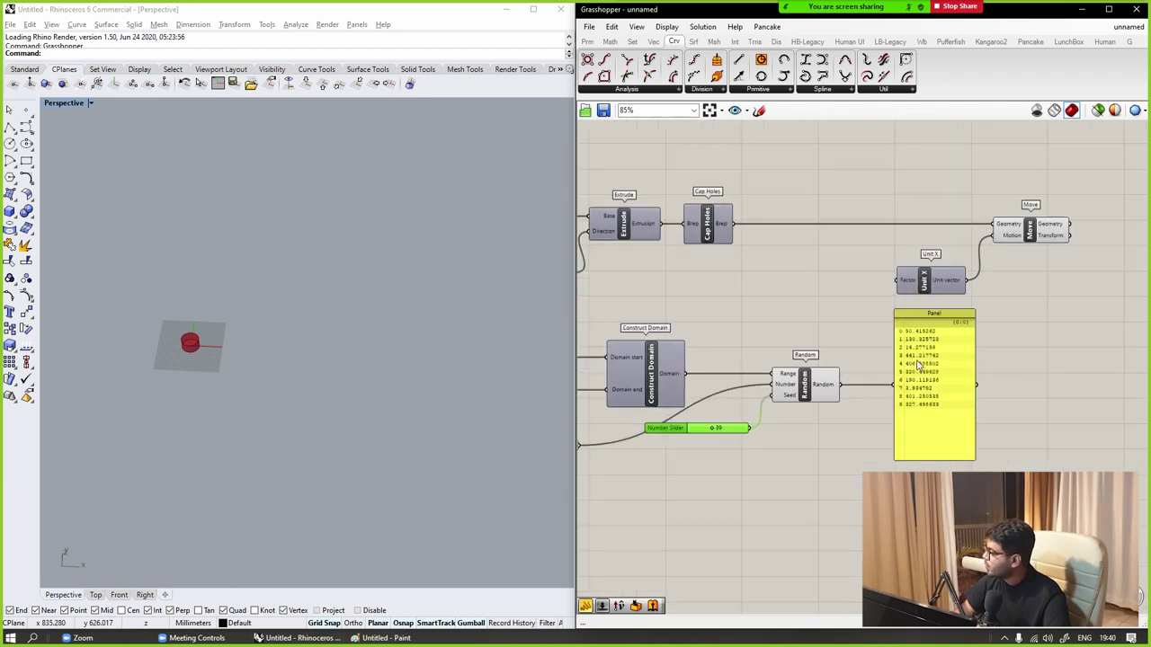
left_click(922, 368)
key("Delete")
left_click_drag(842, 385, 895, 284)
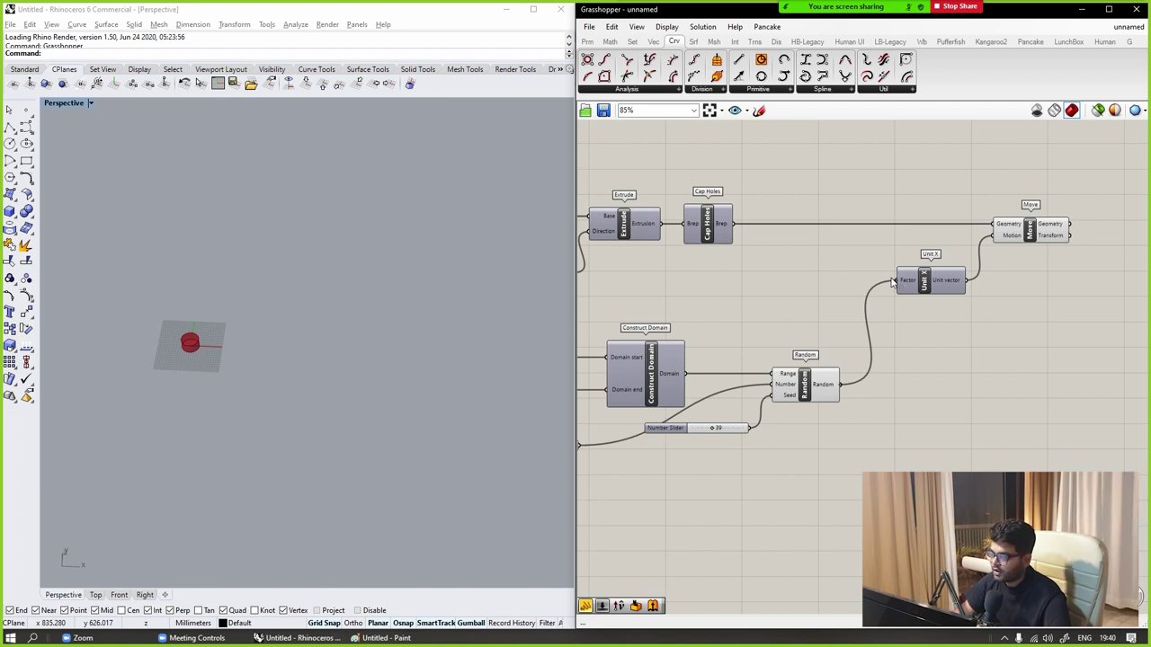
Set the seed slider to 48 and finally to 50, viewing the cylinders' distribution in the Perspective viewport.
scroll(232, 355, "up", 3)
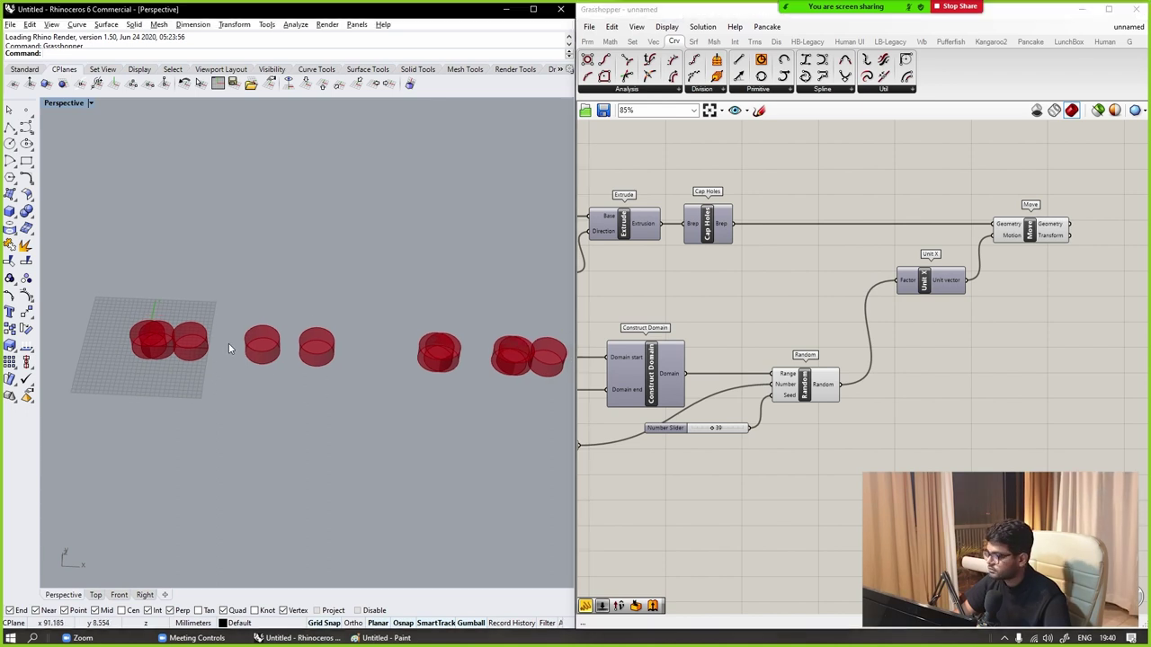
scroll(708, 426, "up", 3)
mouse_move(715, 430)
left_mouse_down()
mouse_move(736, 431)
mouse_move(720, 430)
left_mouse_up()
scroll(378, 349, "down", 3)
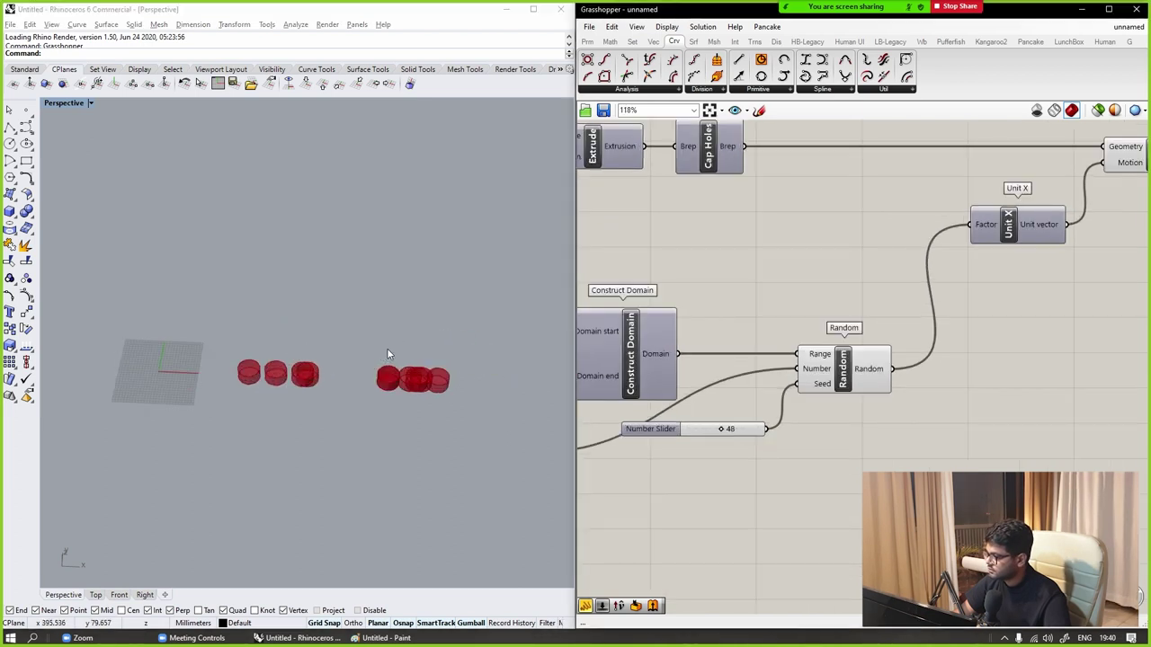
scroll(378, 349, "up", 4)
left_click_drag(722, 430, 733, 431)
scroll(153, 345, "down", 3)
right_click_drag(154, 345, 181, 356, "shift")
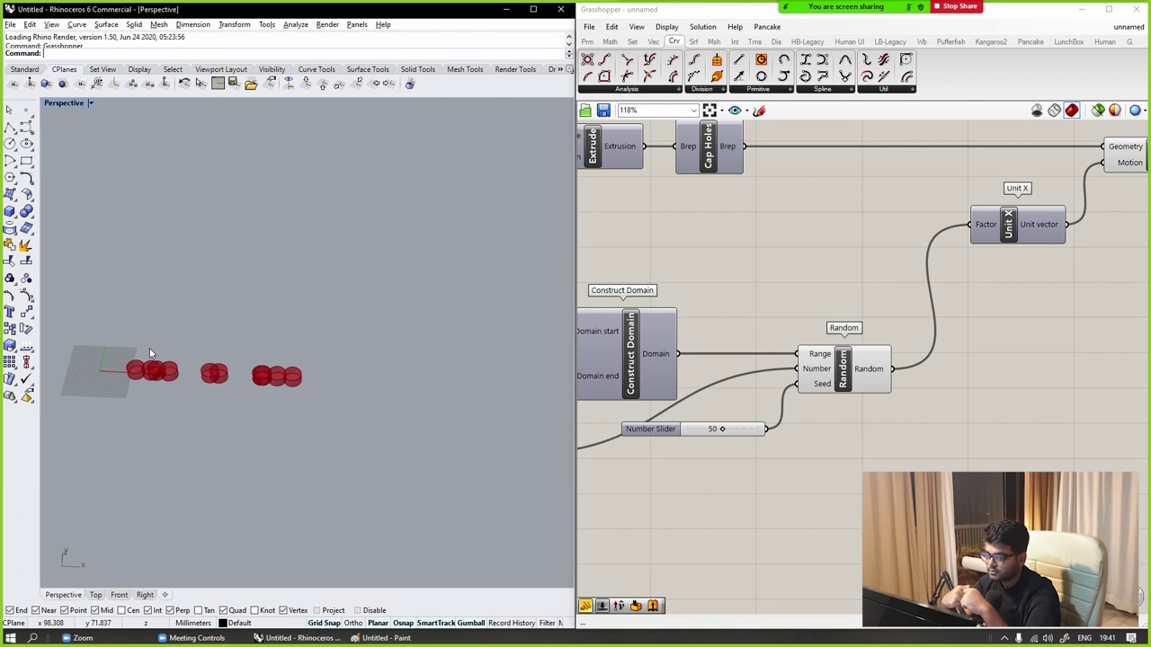
Set the number slider feeding the Construct Domain component's Domain start to 20.
scroll(802, 330, "down", 3)
scroll(801, 330, "up", 5)
scroll(801, 330, "up", 1)
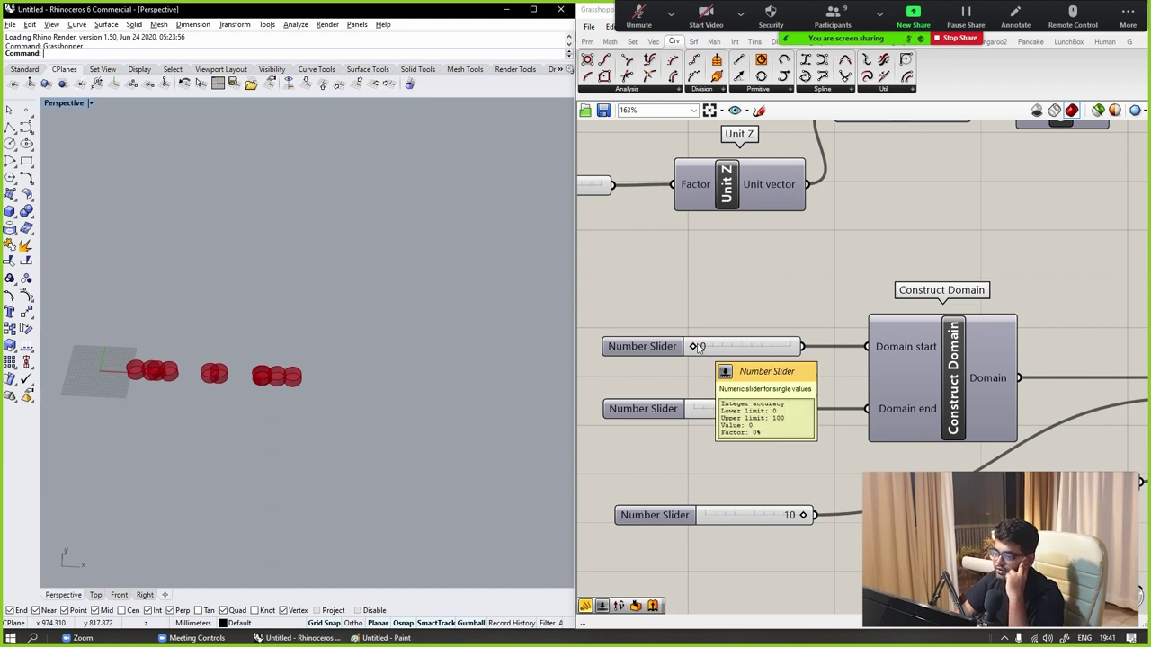
scroll(698, 348, "down", 1)
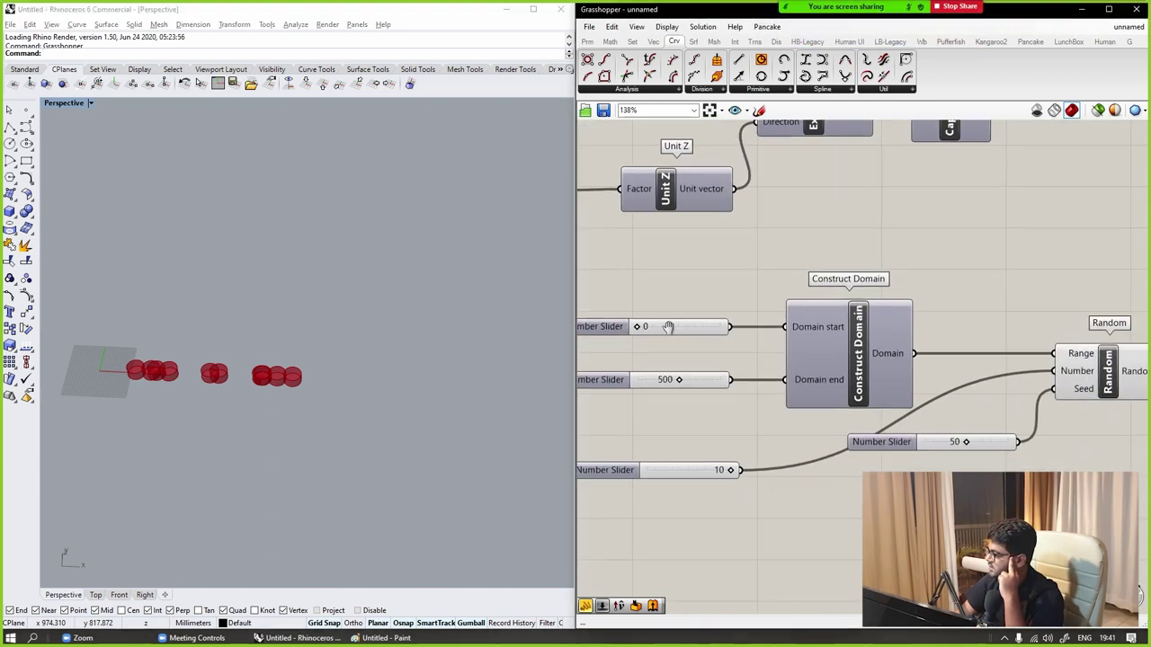
scroll(945, 278, "down", 4)
scroll(837, 170, "up", 2)
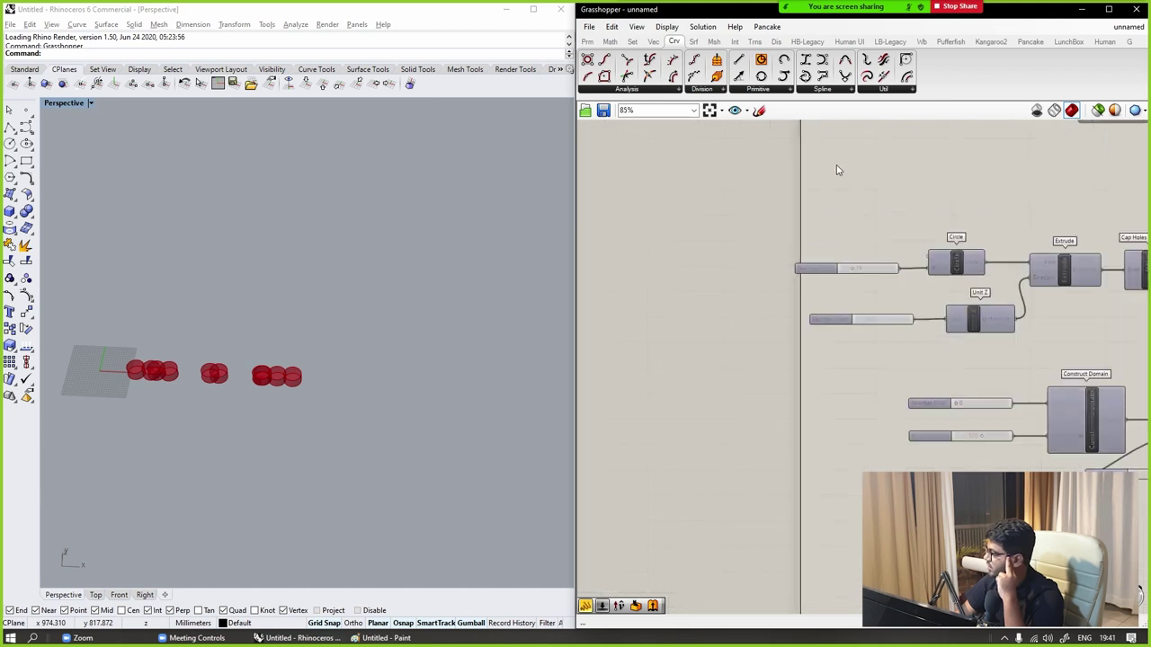
scroll(852, 288, "up", 3)
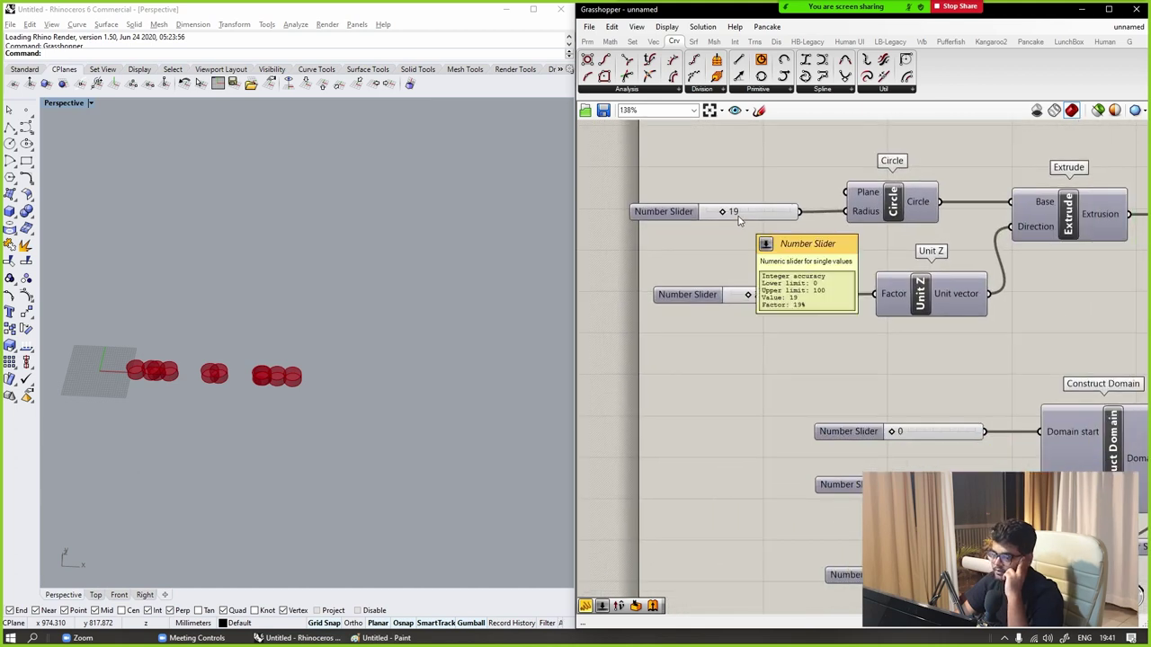
scroll(737, 221, "down", 1)
right_click_drag(913, 401, 742, 241)
double_click(743, 241)
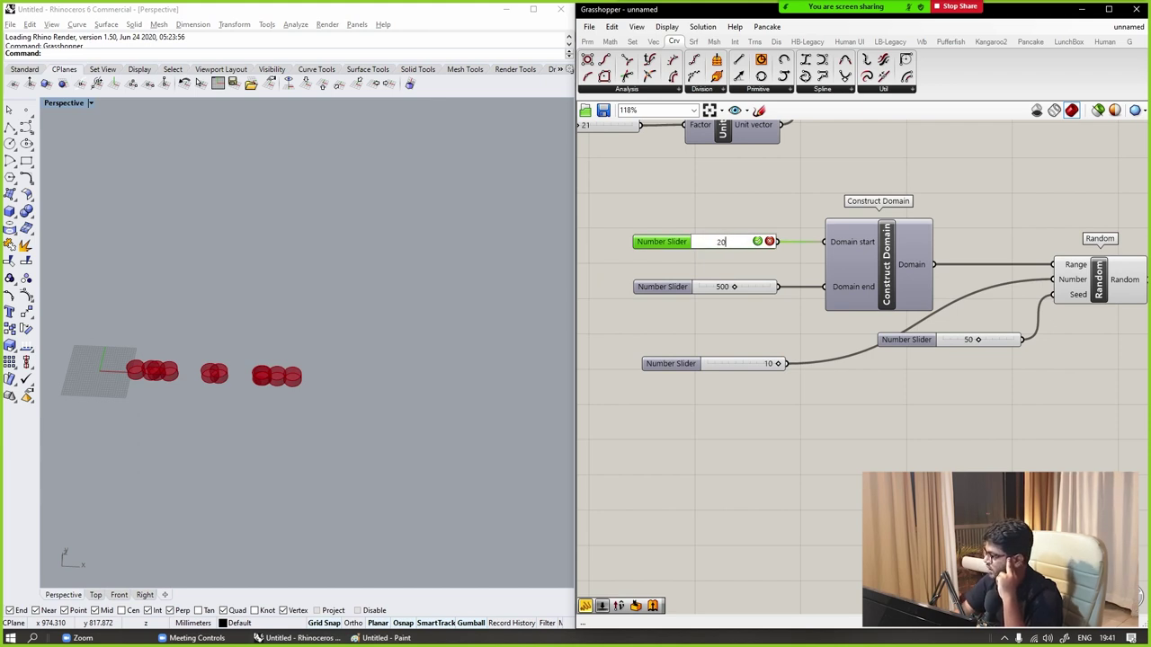
key("Return")
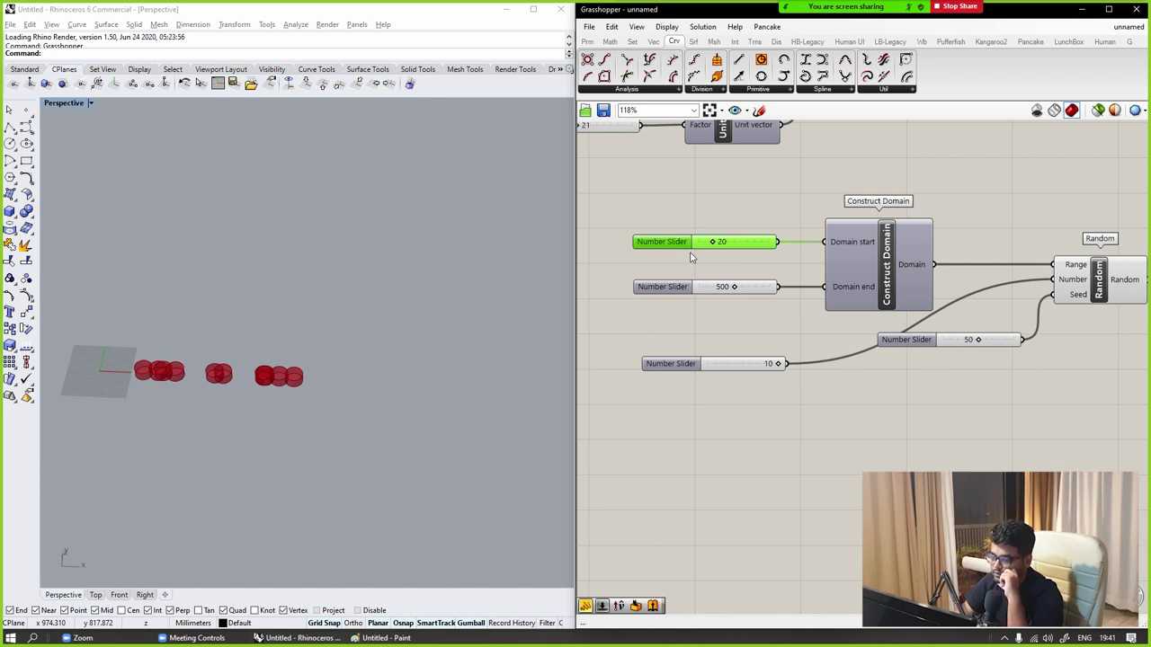
Add a panel below the Random component and connect the Construct Domain output to it.
scroll(691, 258, "down", 5)
scroll(848, 261, "up", 3)
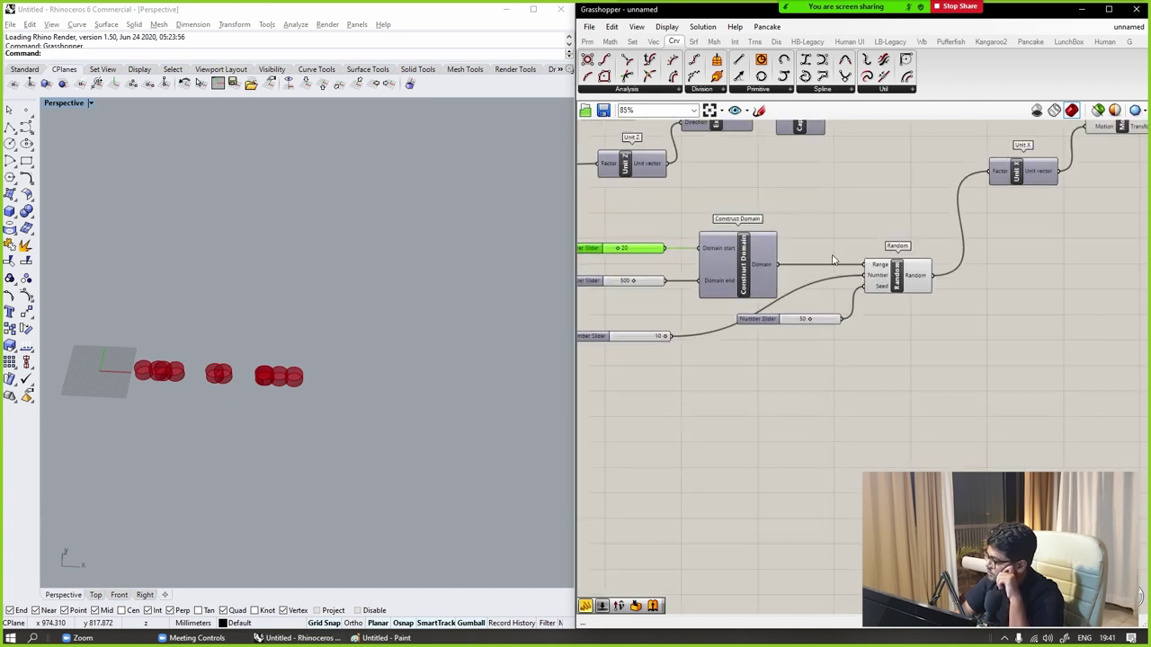
right_click_drag(856, 270, 788, 268)
double_click(885, 360)
type("panel")
key("Return")
scroll(881, 351, "up", 2)
left_click_drag(743, 264, 899, 384)
Set the Domain start slider to 40.
scroll(900, 387, "down", 2)
scroll(688, 297, "up", 2)
double_click(688, 297)
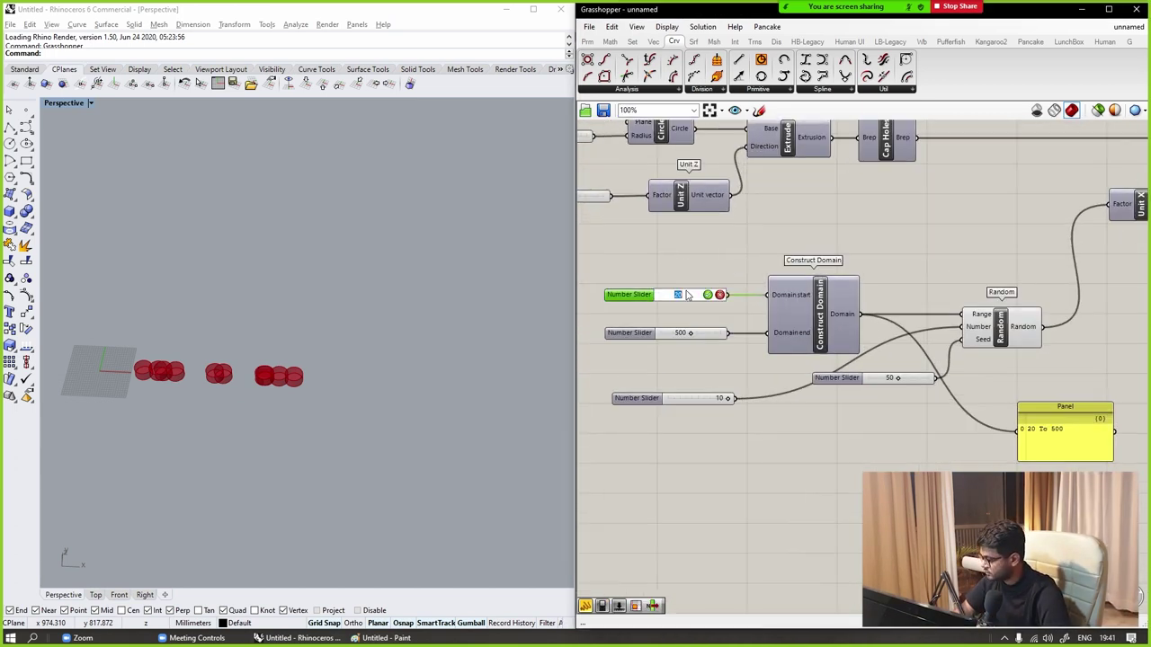
key("Return")
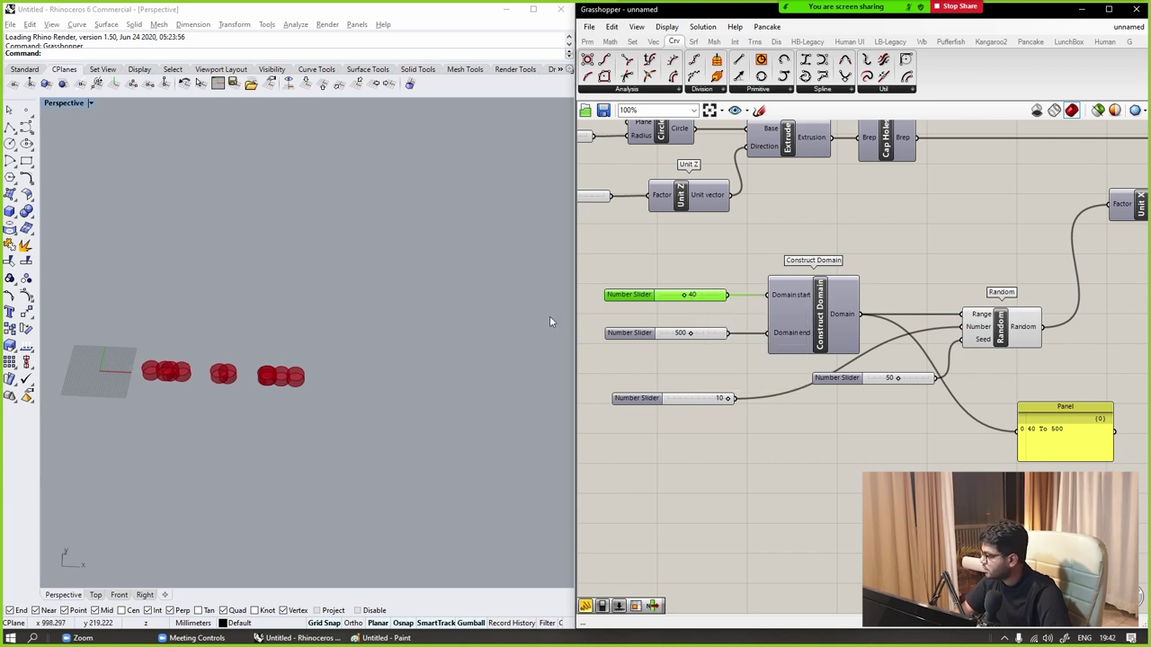
Feed the panel from the Random output instead of the domain and enlarge it to fit the list.
scroll(926, 376, "down", 2)
scroll(927, 376, "up", 1)
left_click_drag(926, 297, 906, 385)
left_click_drag(944, 365, 993, 369)
left_click_drag(998, 411, 1003, 520)
scroll(1005, 443, "down", 1)
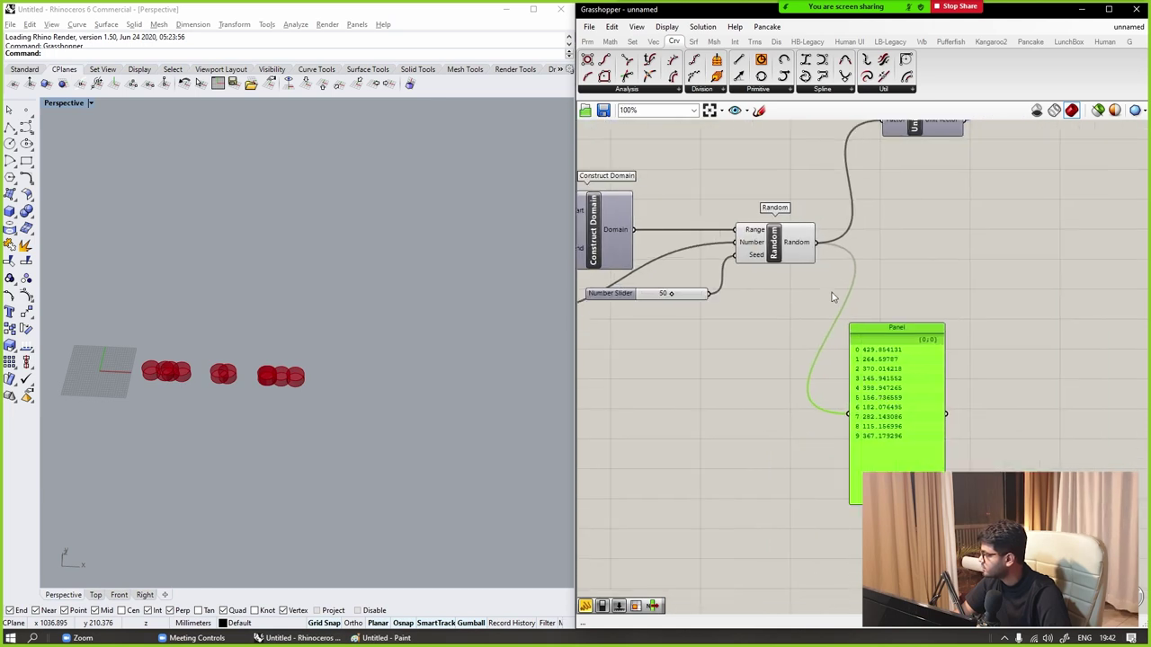
right_click_drag(853, 307, 856, 325)
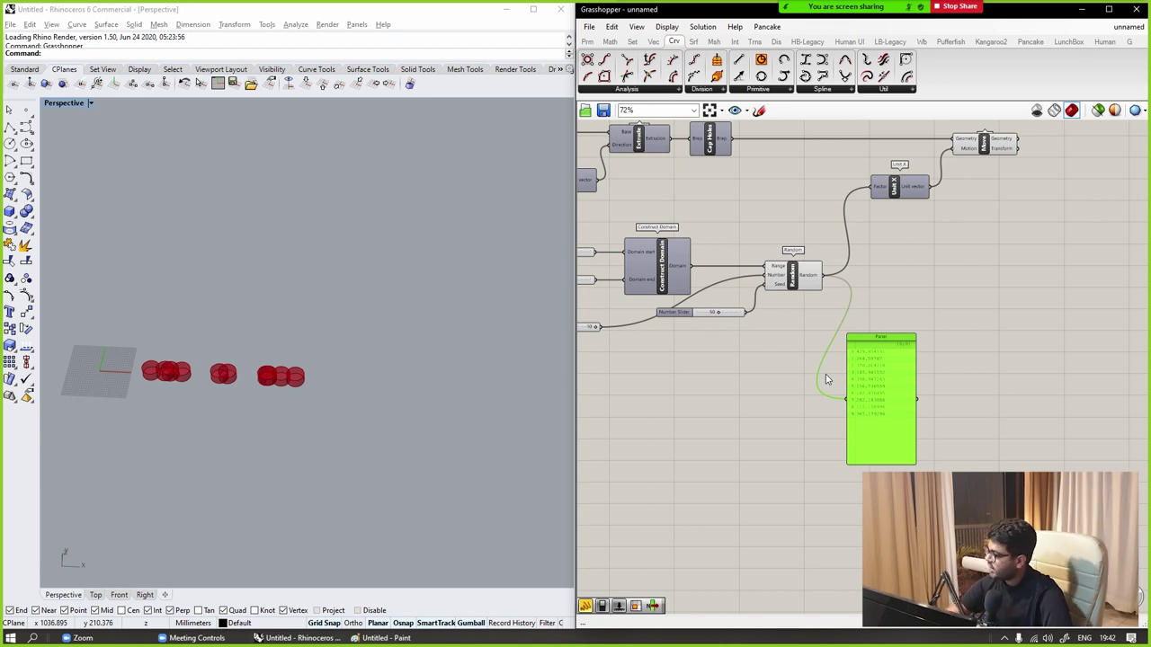
Switch to Paint, draw a vertical divider beside the three number sequences, and handwrite the range "40 – 500" beyond it.
key("alt+Tab")
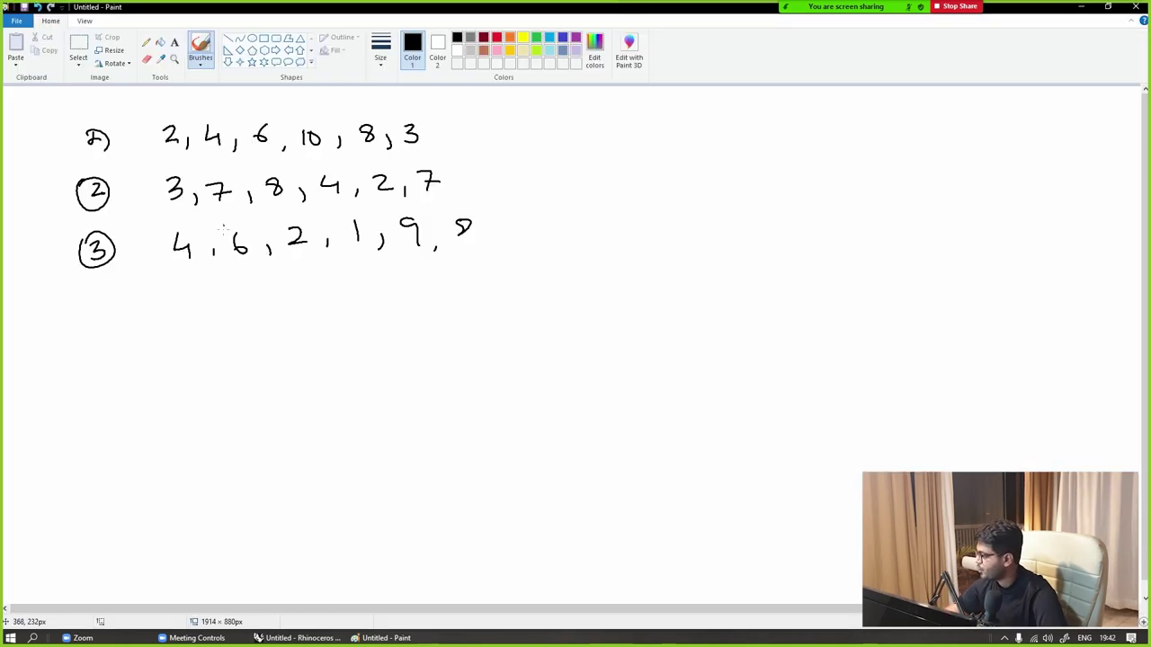
mouse_move(498, 94)
left_mouse_down()
mouse_move(523, 223)
mouse_move(521, 486)
mouse_move(512, 581)
left_mouse_up()
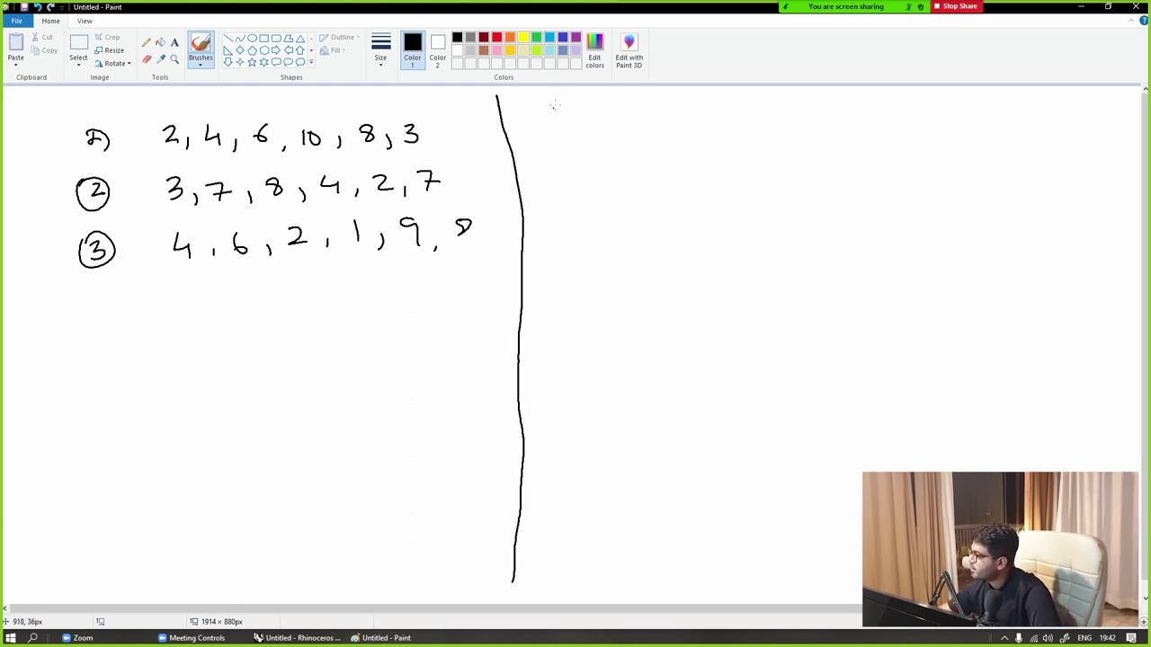
left_click_drag(579, 104, 592, 106)
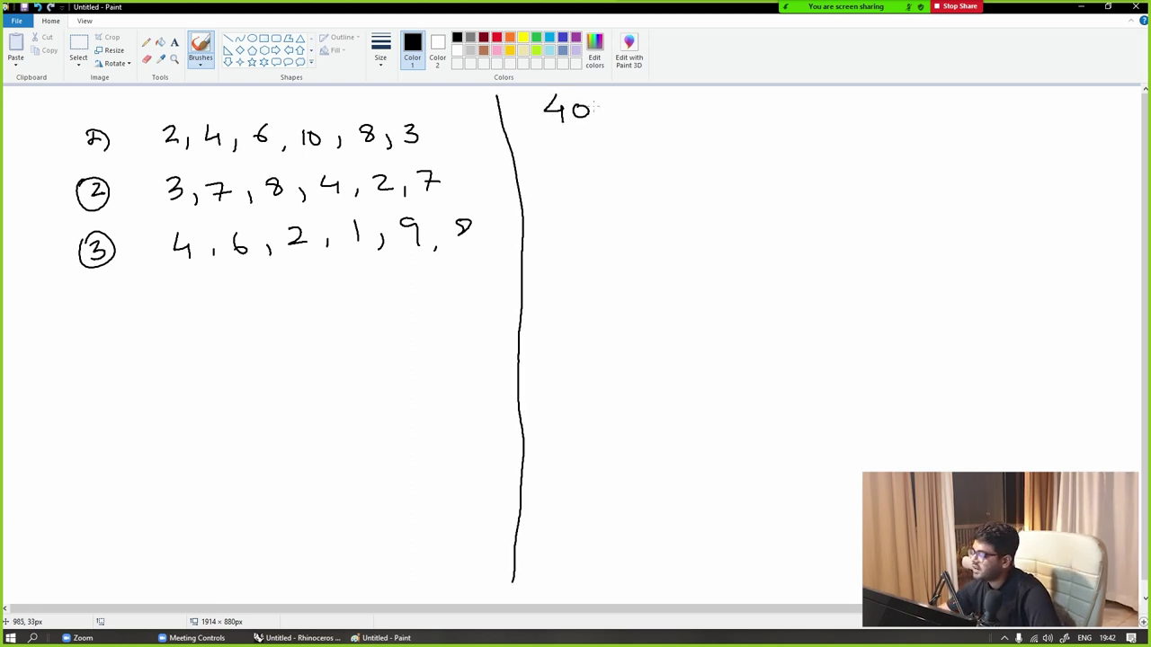
left_click_drag(650, 103, 648, 119)
left_click_drag(650, 99, 712, 101)
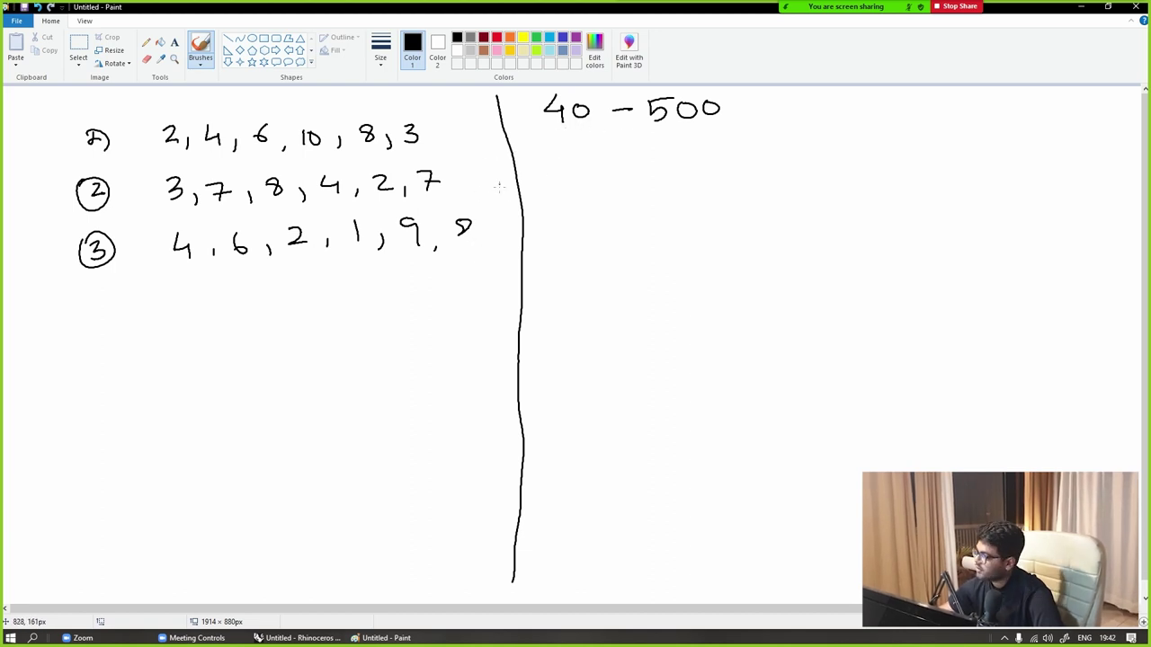
Handwrite 46 and 53 beneath the 40 – 500 range, bracket the range, and underline both numbers.
mouse_move(547, 164)
left_mouse_down()
mouse_move(540, 177)
mouse_move(561, 180)
left_mouse_up()
mouse_move(554, 167)
left_mouse_down()
mouse_move(553, 187)
mouse_move(575, 177)
left_mouse_up()
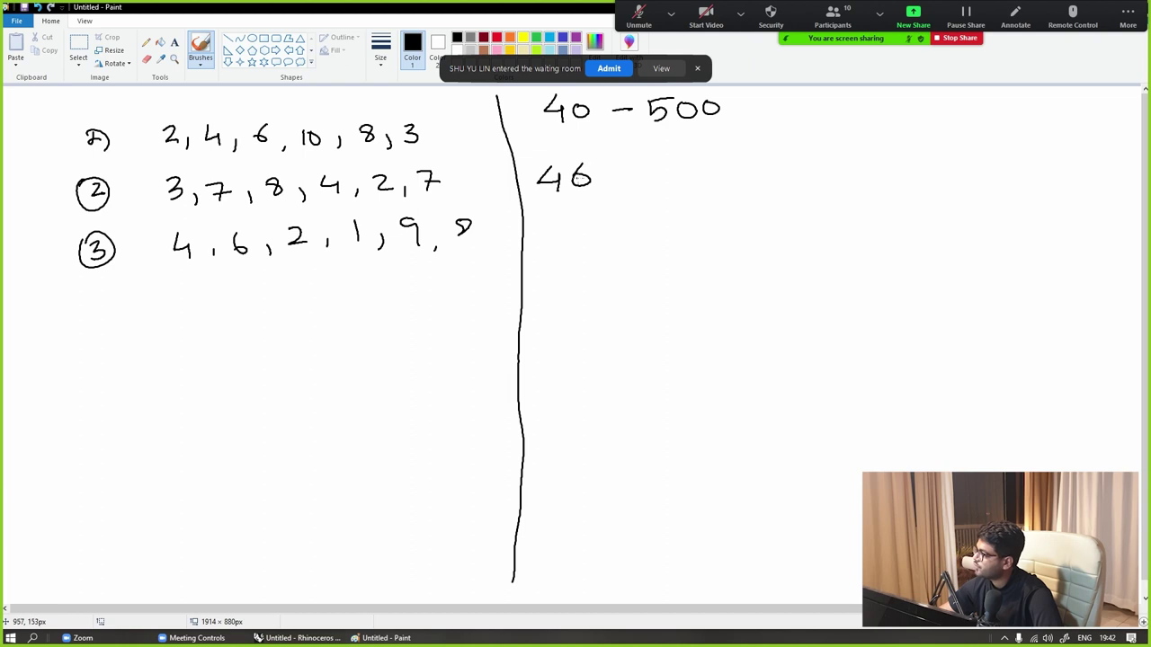
left_click(740, 13)
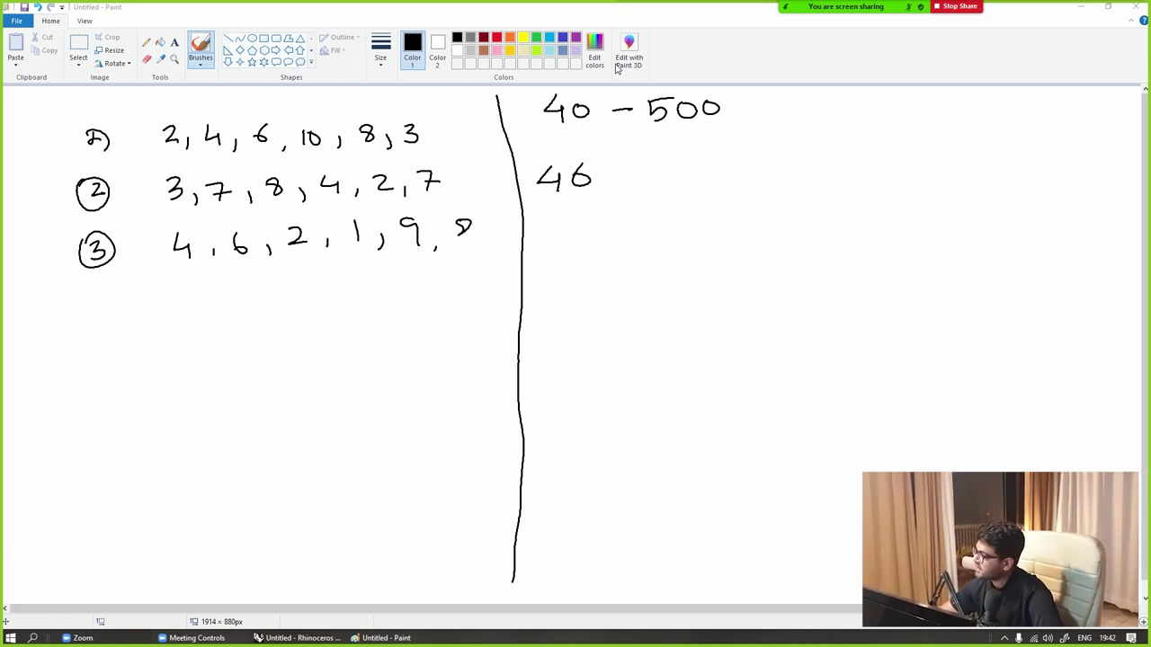
mouse_move(687, 162)
left_mouse_down()
mouse_move(686, 183)
mouse_move(705, 162)
left_mouse_up()
mouse_move(716, 166)
left_mouse_down()
mouse_move(733, 165)
mouse_move(716, 184)
left_mouse_up()
left_click_drag(576, 137, 720, 138)
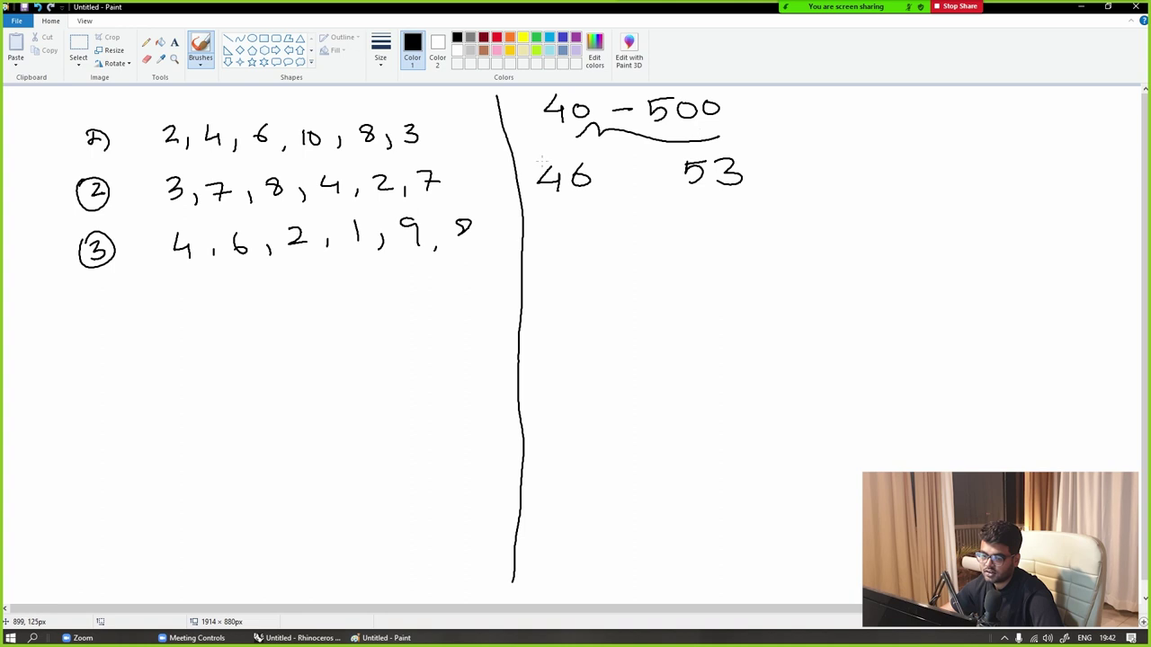
left_click_drag(555, 221, 610, 213)
left_click_drag(679, 213, 744, 204)
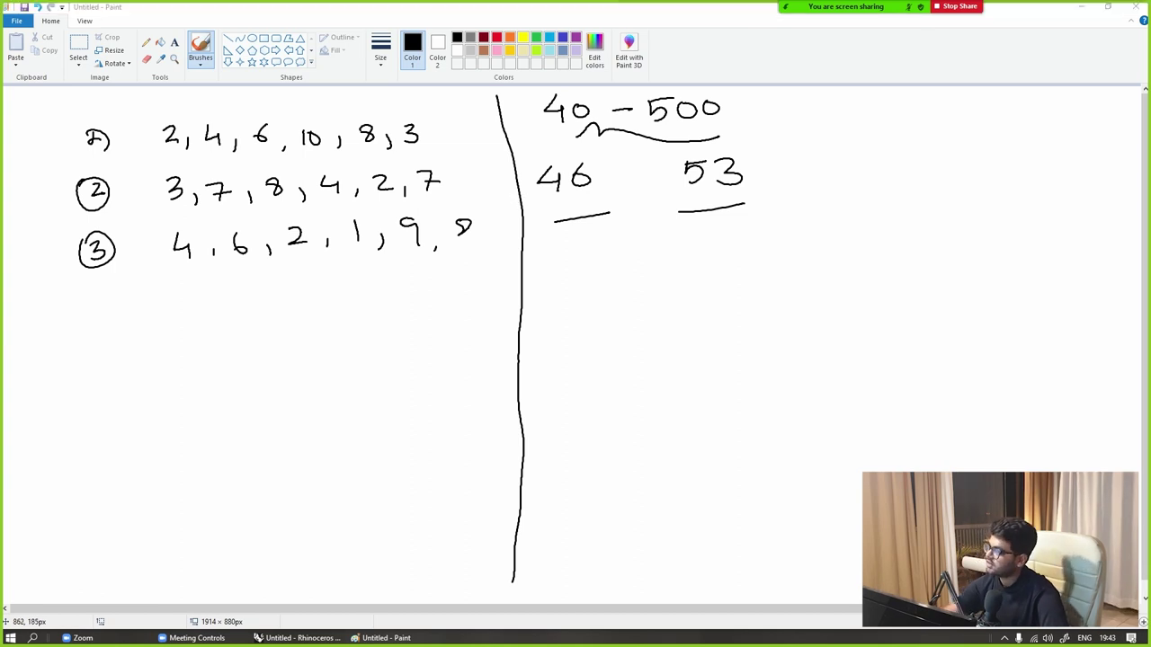
Switch back to Grasshopper and set the slider feeding the Construct Domain component's Domain start to 0.
key("alt+Tab")
key("alt+Tab")
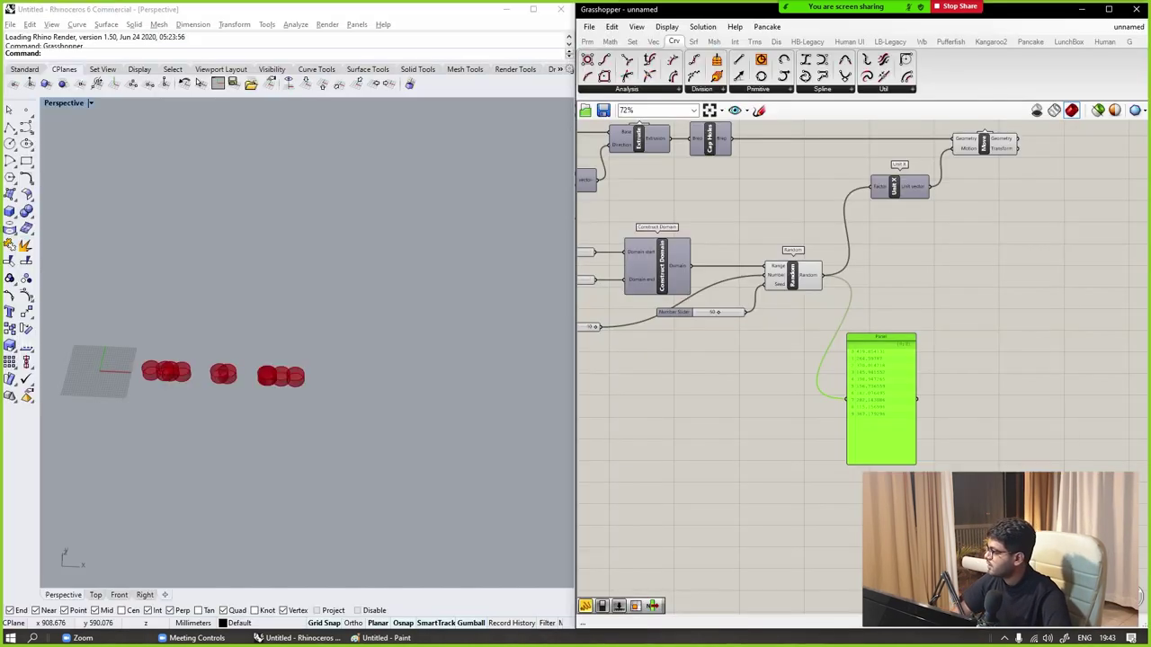
scroll(661, 270, "up", 5)
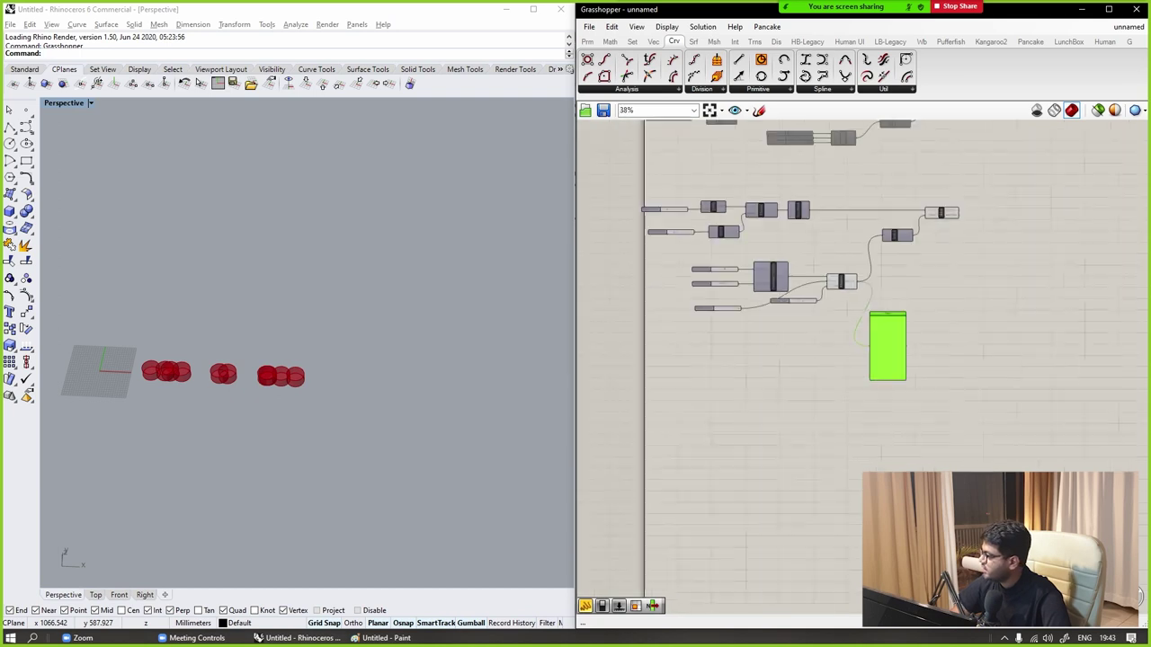
left_click_drag(667, 234, 627, 233)
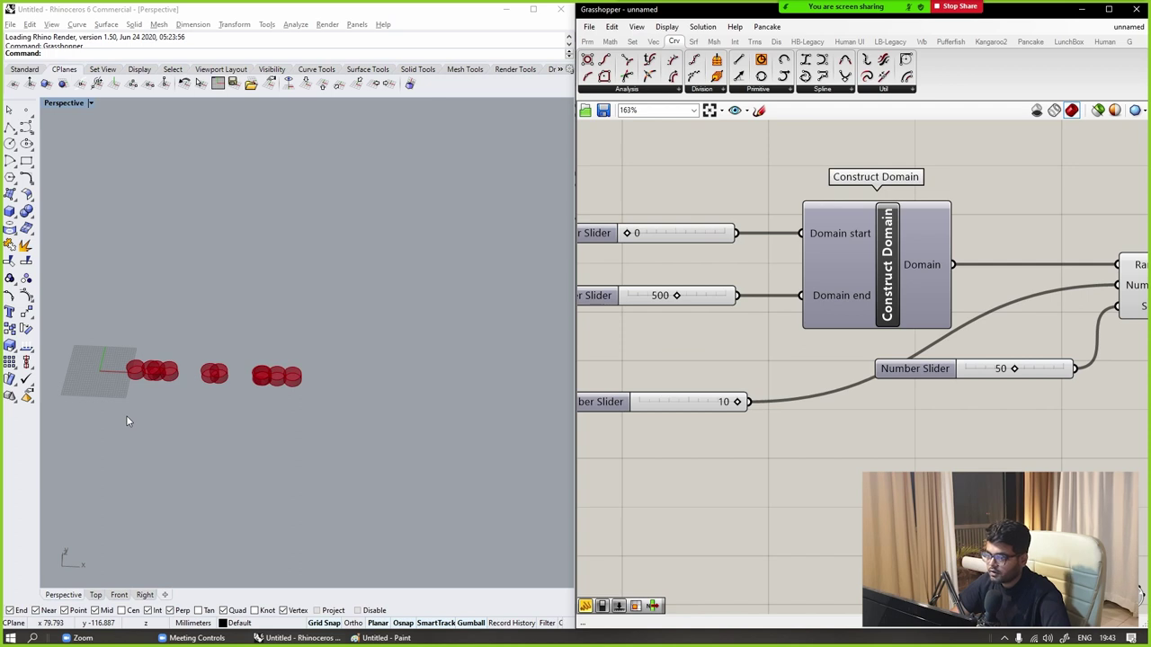
Move the Construct Domain and Random components with their sliders down, clear of the cylinder and Unit X components.
scroll(981, 349, "down", 6)
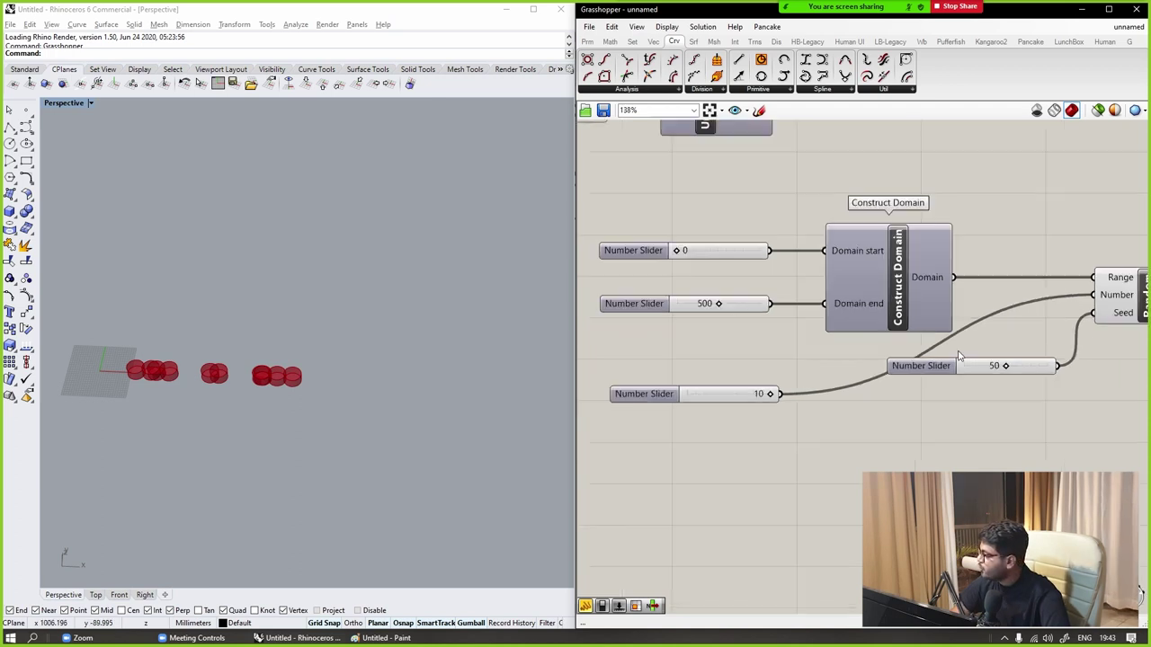
scroll(981, 349, "up", 1)
right_click_drag(1016, 351, 865, 344)
left_click_drag(883, 390, 711, 298)
left_click_drag(777, 310, 777, 419)
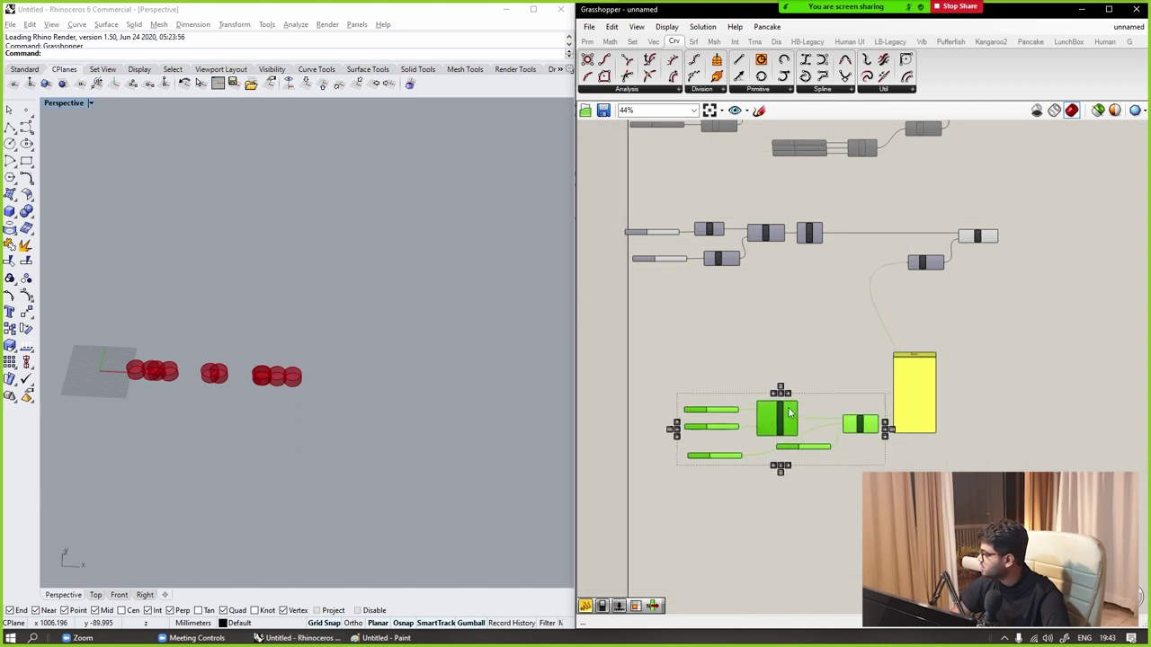
Copy the disabled Series component and its three sliders from the upper definition to below the active cylinder components.
scroll(935, 285, "up", 2)
scroll(897, 161, "down", 2)
scroll(895, 216, "up", 2)
left_click_drag(893, 262, 854, 441)
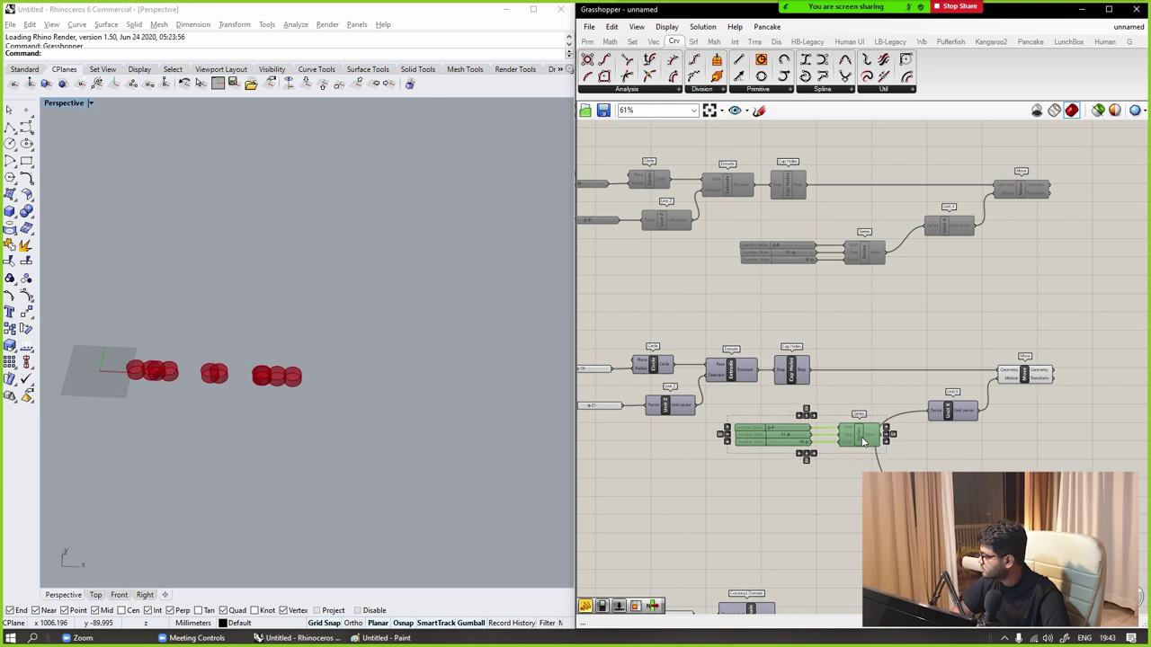
scroll(854, 440, "up", 3)
left_click(852, 439)
scroll(850, 432, "down", 2)
Connect the copied Series output to the Unit X Factor in place of Random, and enable the copied Series and sliders.
left_click_drag(842, 428, 915, 402)
scroll(916, 402, "down", 1)
left_click_drag(873, 445, 670, 407)
middle_click(788, 424)
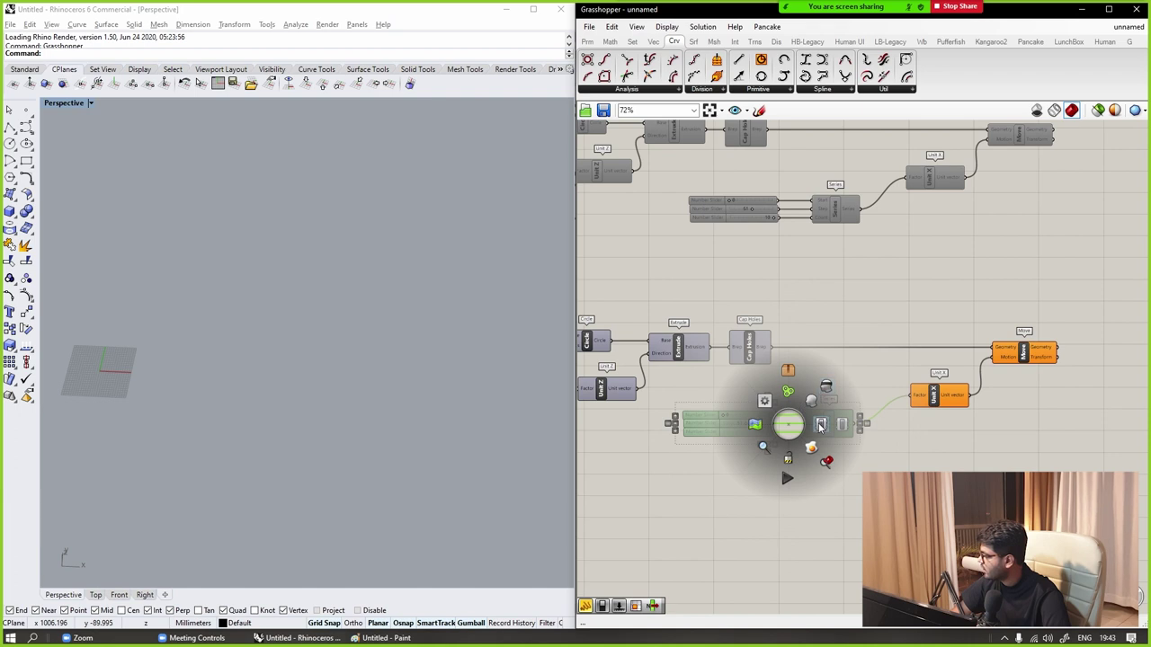
left_click(822, 398)
left_click(787, 475)
Set the copied Series component's Start slider to 40 and view the first cylinders up close in the Rhino viewport.
right_click_drag(786, 476, 826, 382)
scroll(825, 383, "down", 2)
scroll(802, 259, "up", 3)
scroll(802, 269, "down", 2)
scroll(803, 409, "up", 2)
right_click_drag(804, 409, 908, 412)
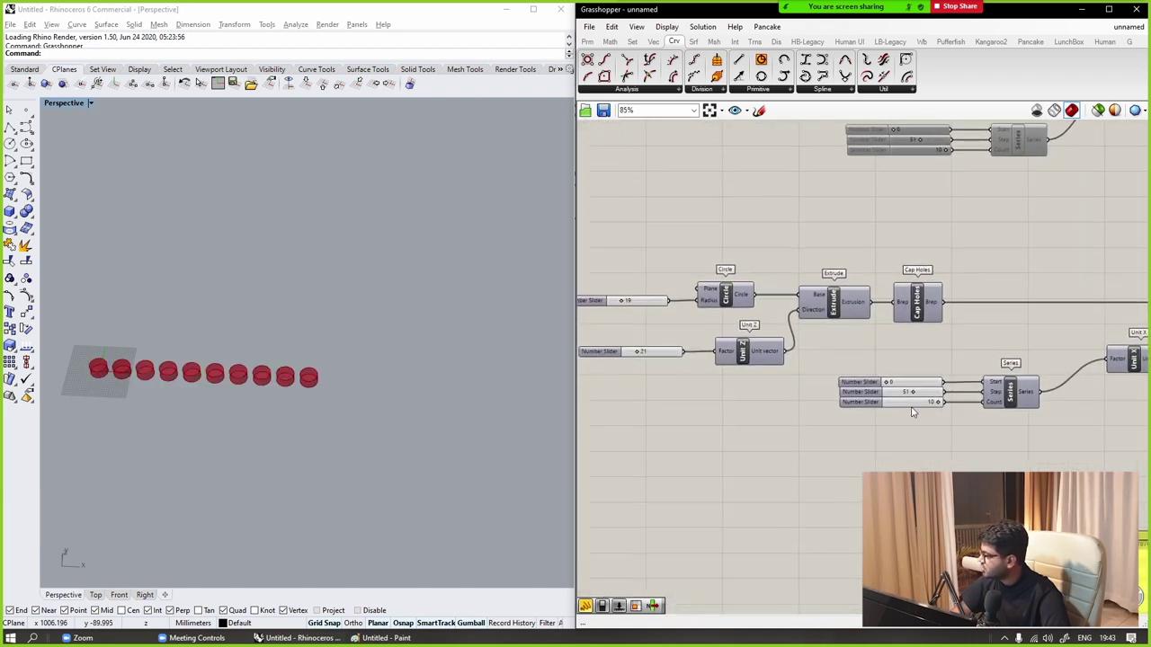
scroll(621, 306, "up", 3)
scroll(630, 307, "down", 2)
scroll(1079, 410, "up", 4)
double_click(897, 381)
type("40")
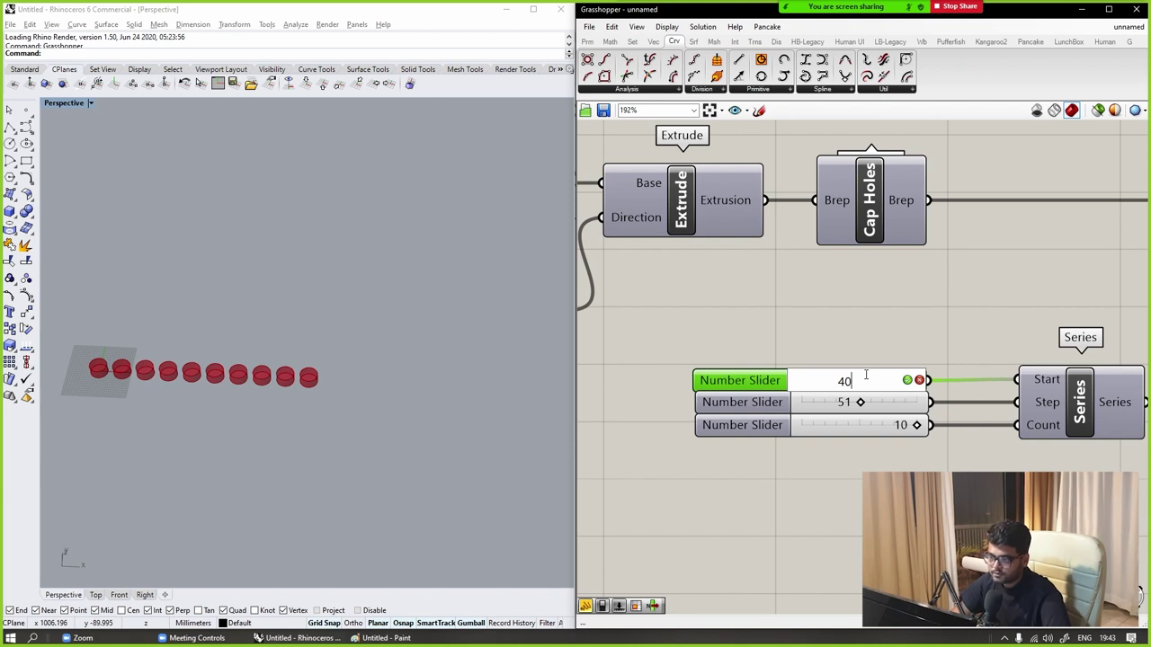
key("Return")
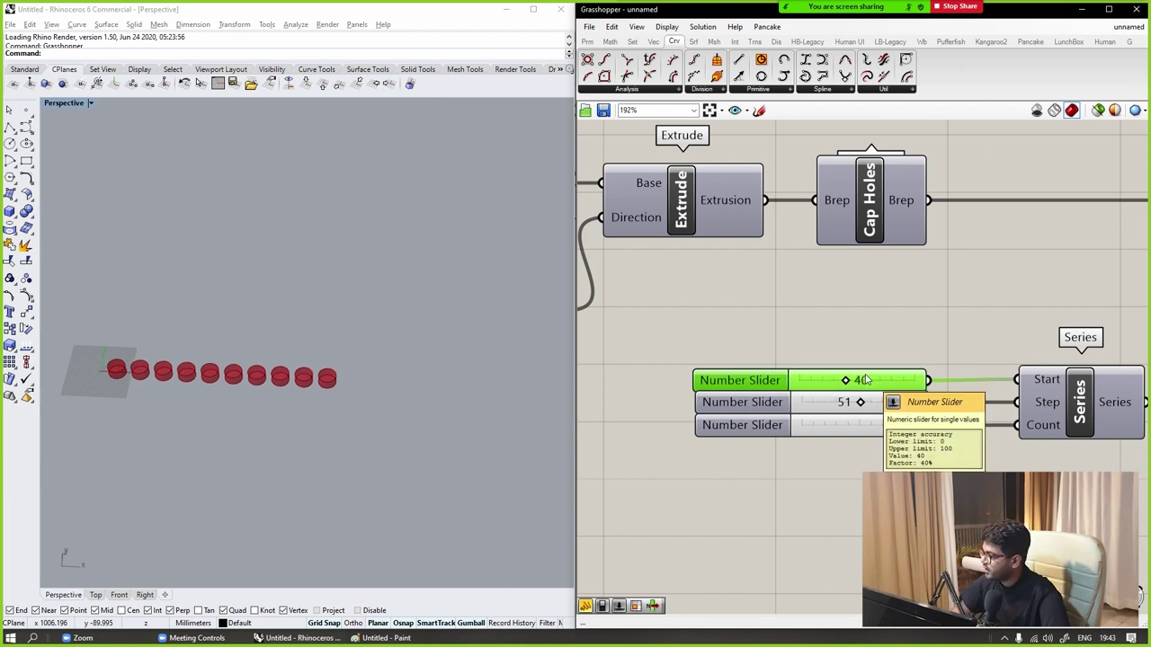
scroll(99, 342, "up", 5)
right_click_drag(86, 320, 144, 337)
scroll(165, 344, "up", 2)
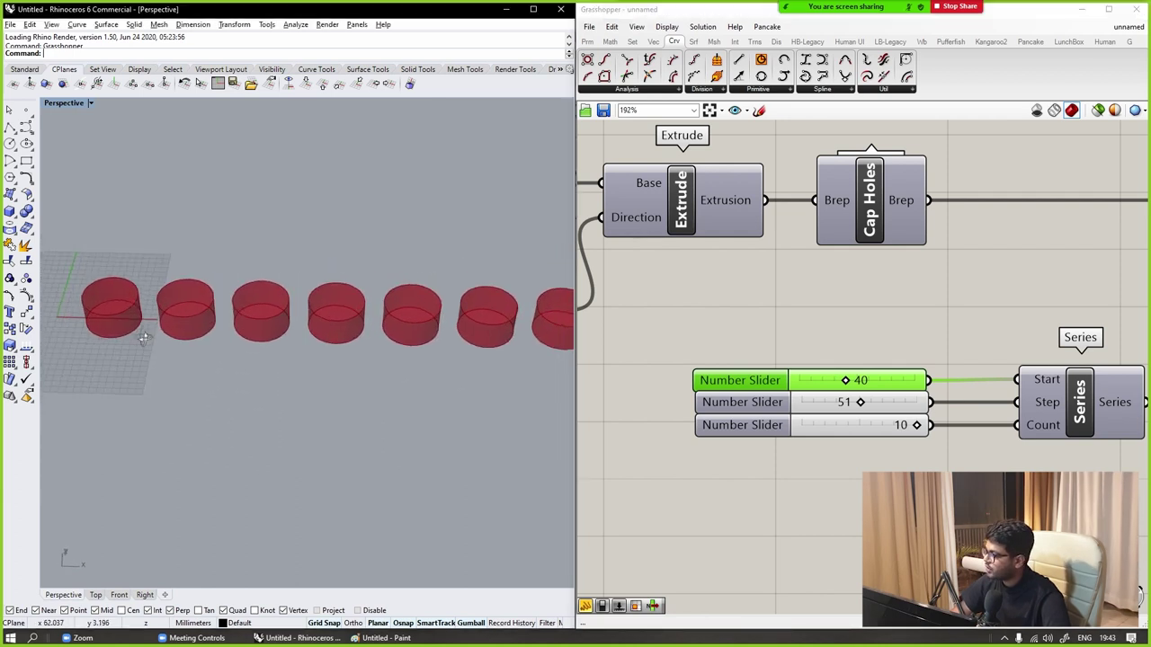
Move the Unit X and Move components farther away from the Series component to make room between them.
scroll(1008, 288, "down", 4)
right_click_drag(1007, 288, 781, 218)
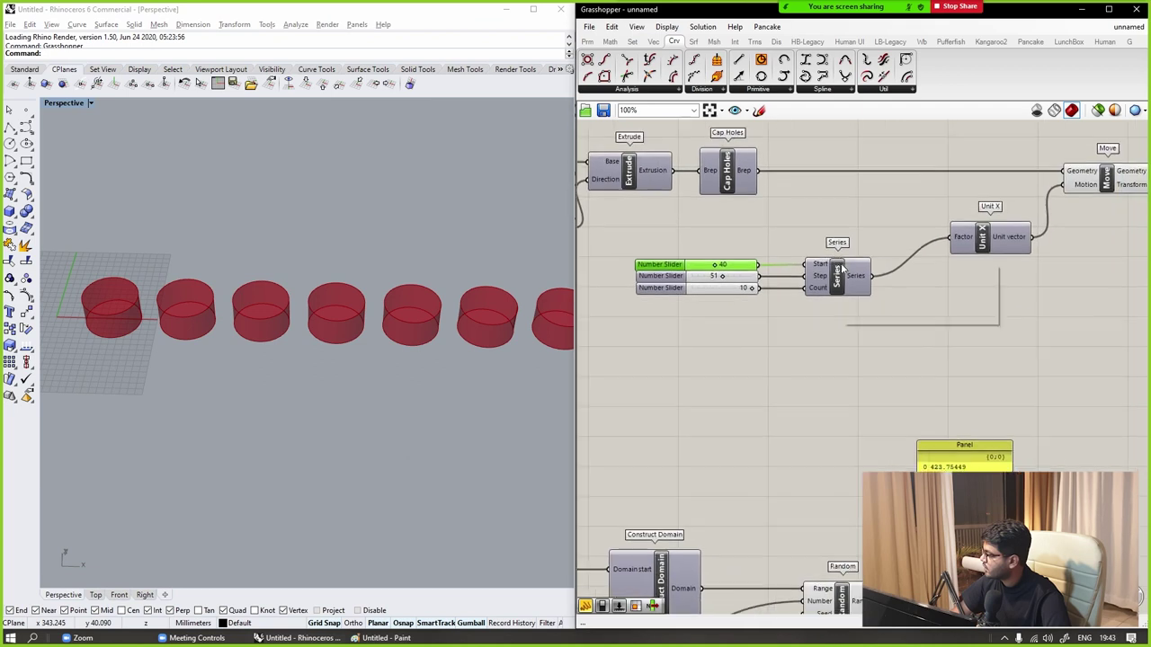
right_click(834, 269)
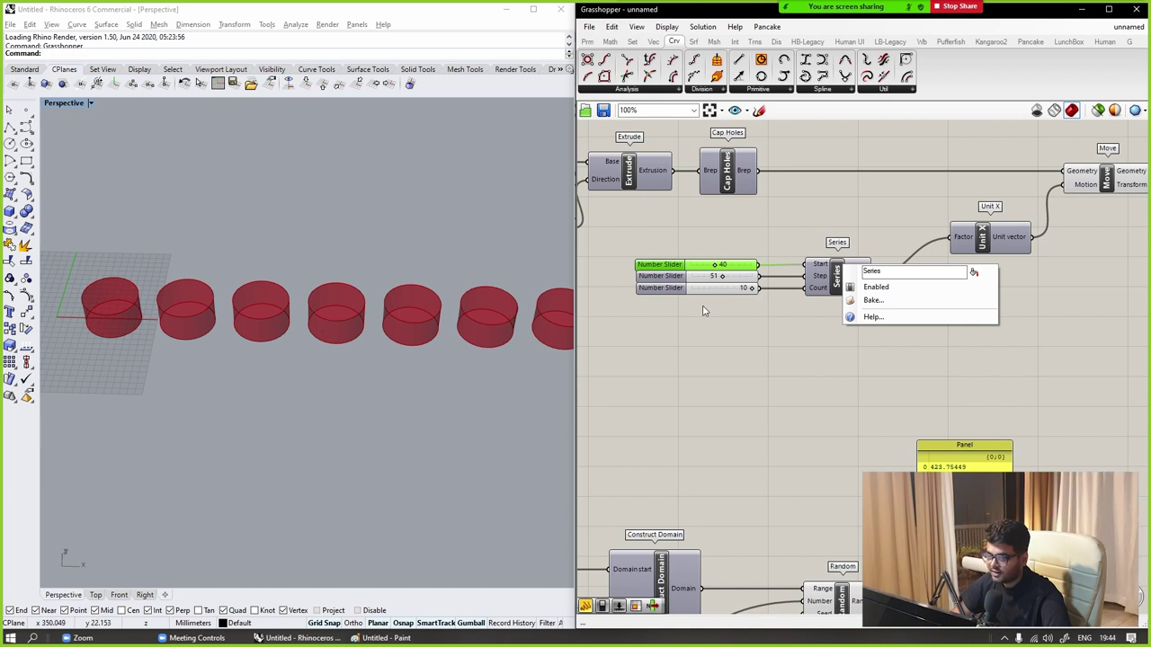
scroll(706, 312, "down", 3)
scroll(710, 295, "up", 2)
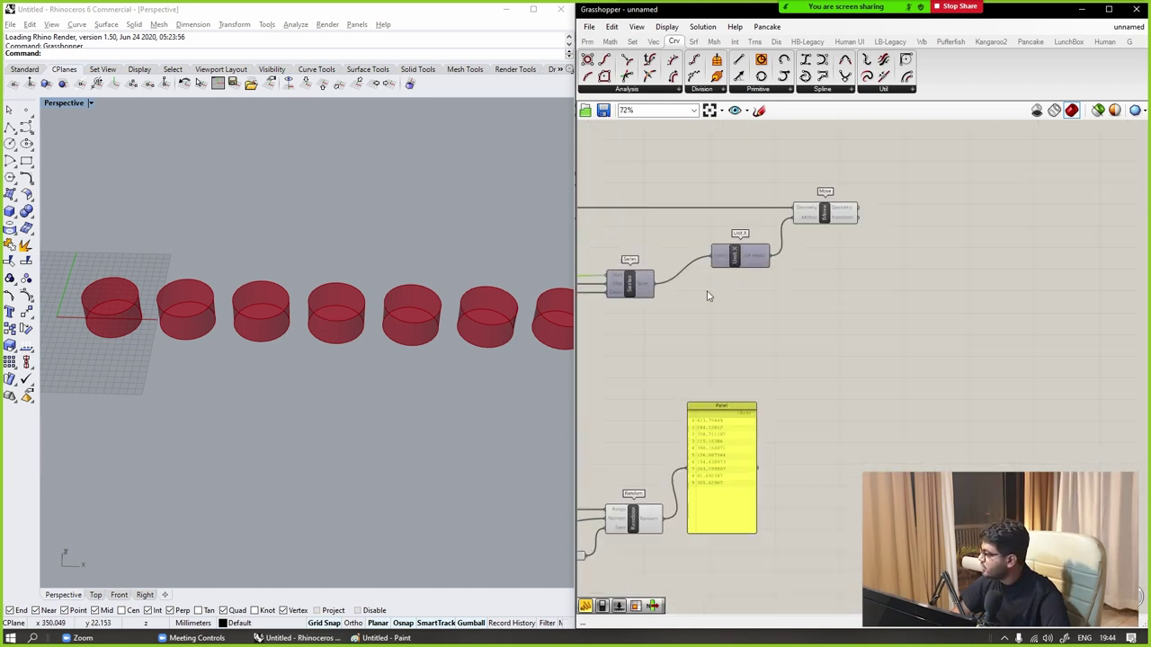
left_click_drag(880, 285, 689, 150)
left_click_drag(747, 260, 926, 263)
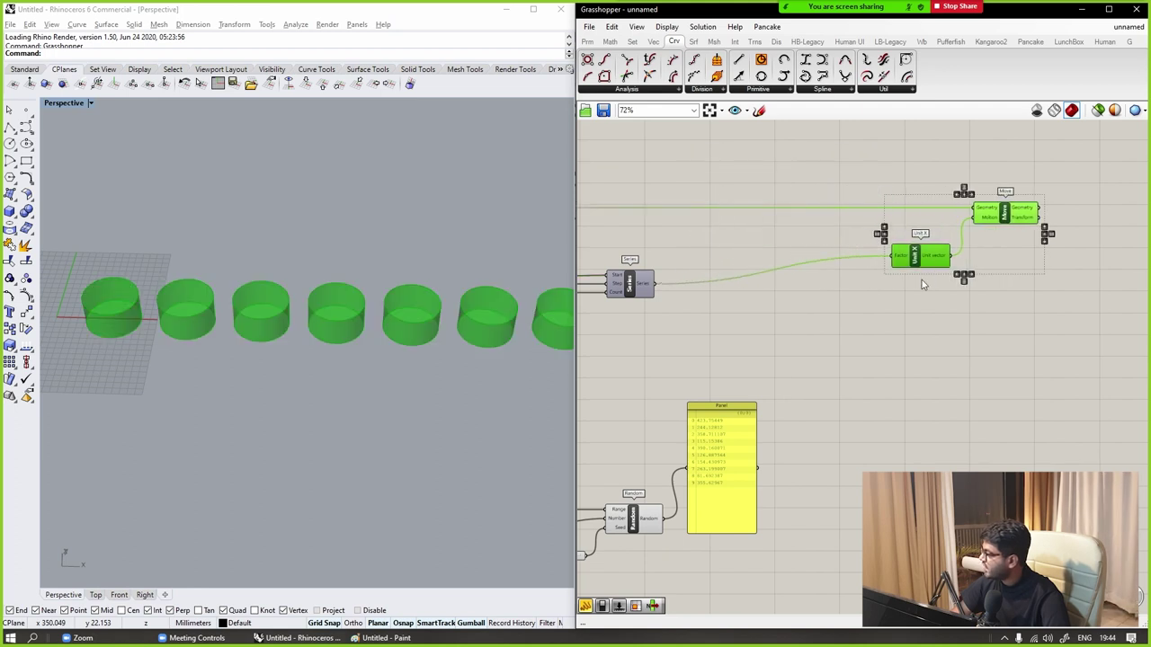
Add an Addition component between Series and Unit X, and connect the Series output to its A input.
left_click(760, 304)
double_click(760, 304)
type("addition")
key("Return")
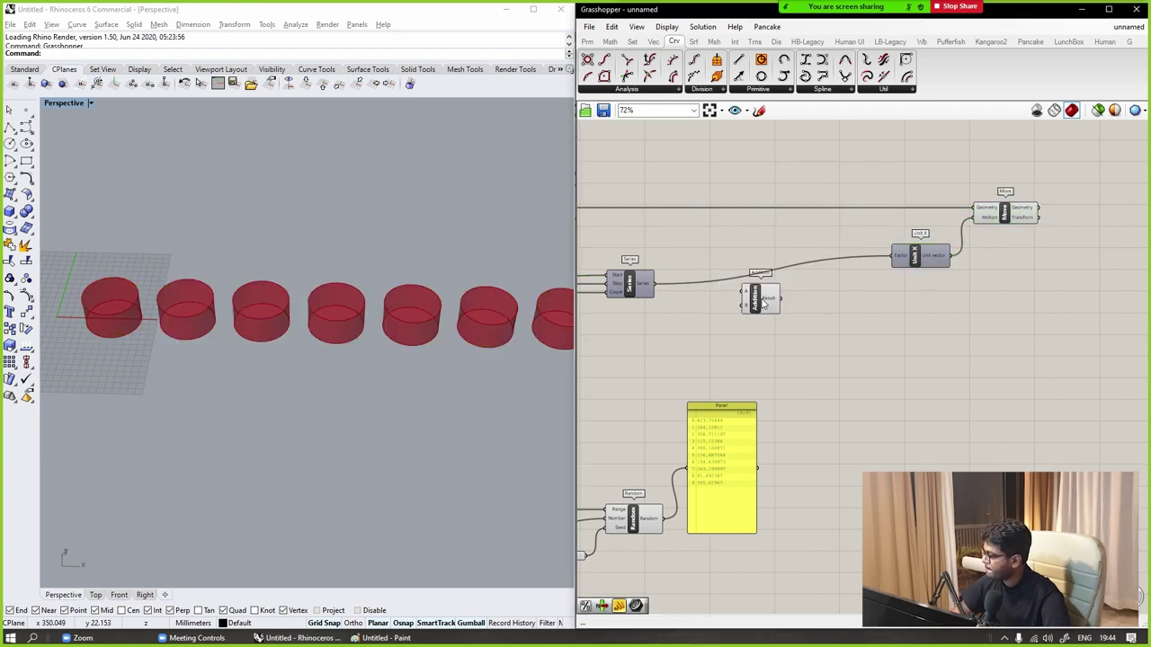
scroll(666, 288, "up", 5)
left_click_drag(642, 280, 858, 306)
left_click(859, 306)
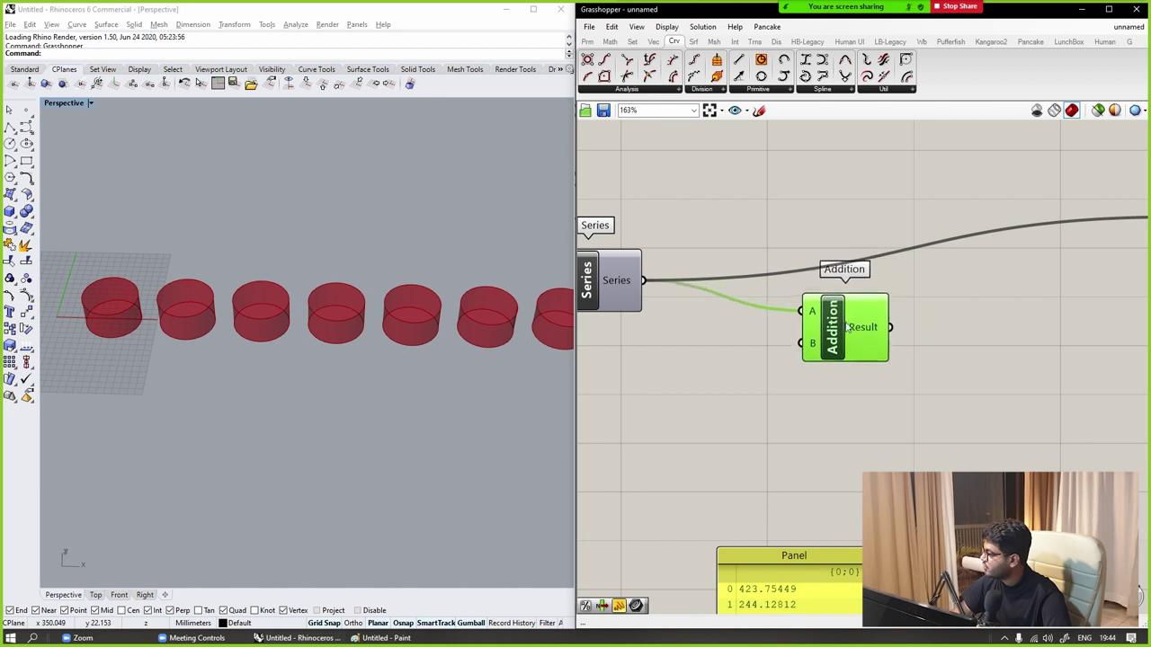
Move the Construct Domain and Random components with their sliders up to just beneath the Series component.
scroll(845, 323, "down", 5)
scroll(841, 471, "up", 2)
scroll(841, 472, "down", 3)
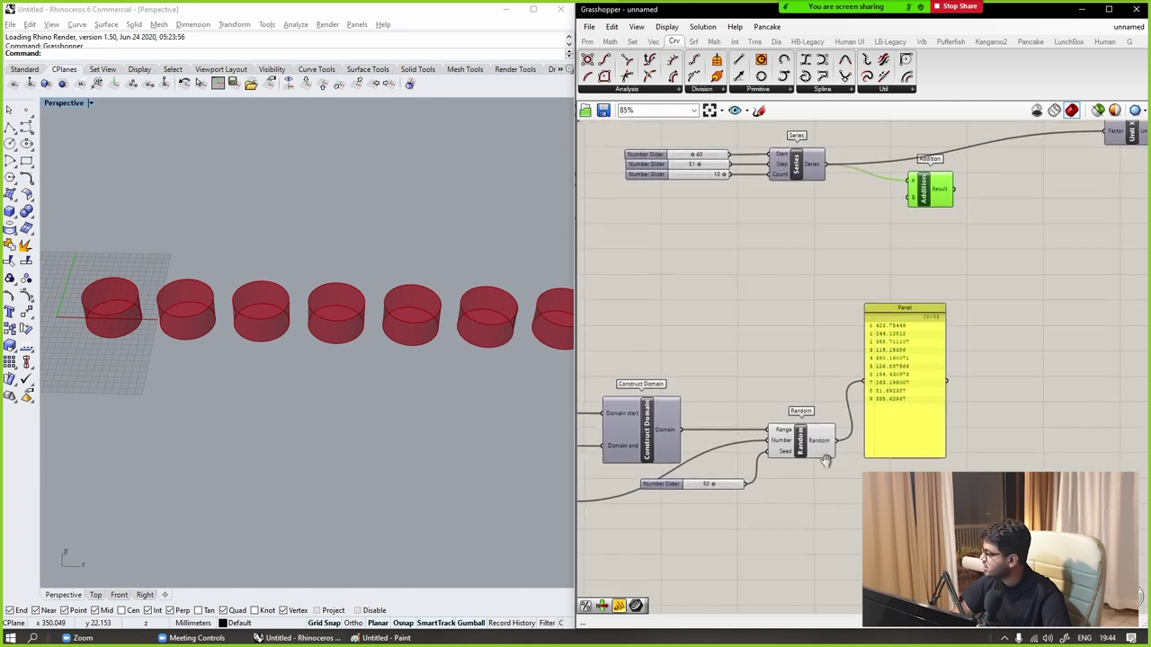
left_click_drag(841, 524, 574, 381)
left_click_drag(713, 446, 713, 317)
Connect the Random output to the Addition component's B input and delete the panel listing the random numbers.
scroll(803, 332, "up", 5)
left_click_drag(771, 356, 889, 249)
left_click(836, 538)
key("Delete")
scroll(836, 538, "down", 4)
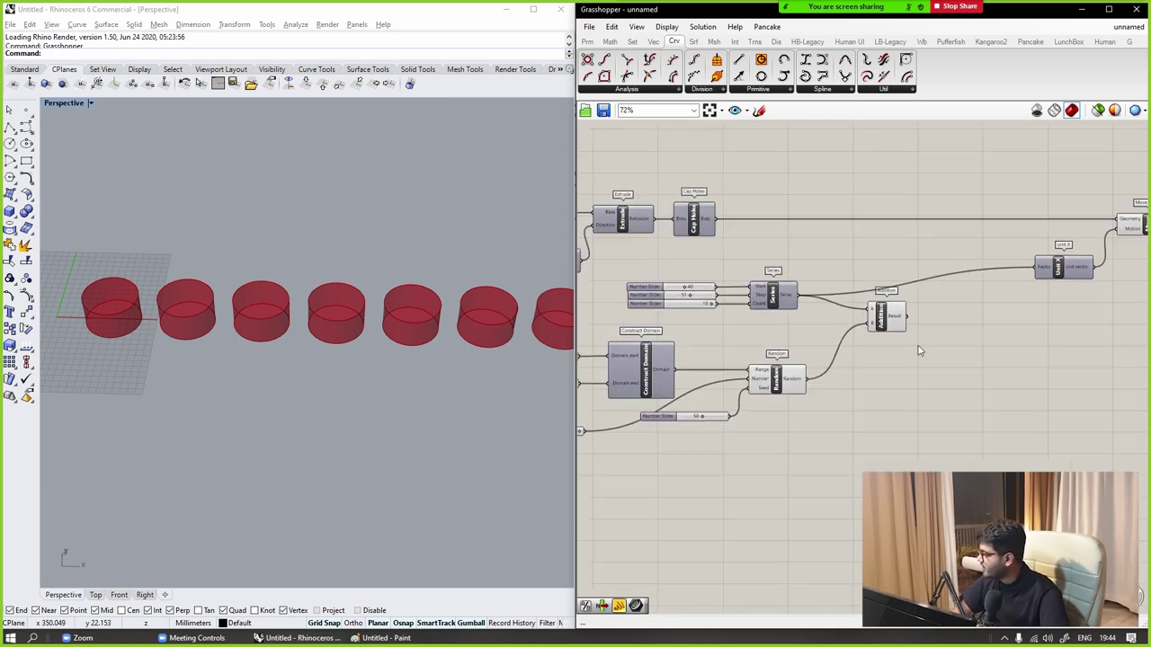
Connect the Addition Result to the Unit X Factor, replacing the direct Series connection.
left_click_drag(740, 352, 868, 304)
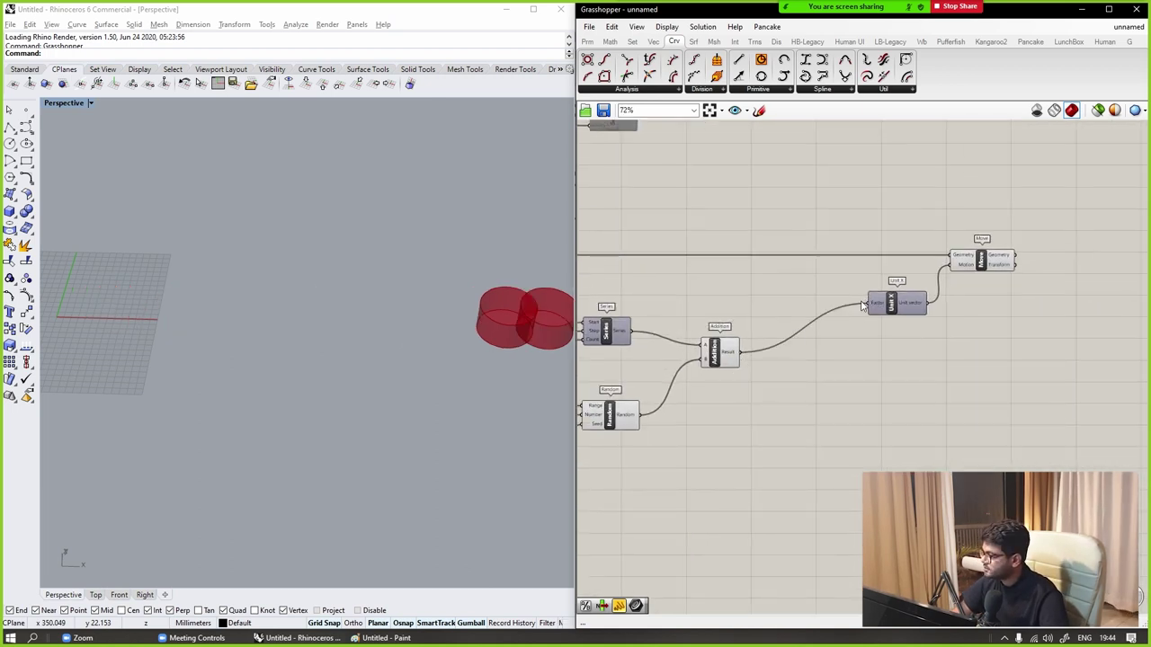
scroll(314, 362, "down", 2)
right_click_drag(873, 340, 948, 304)
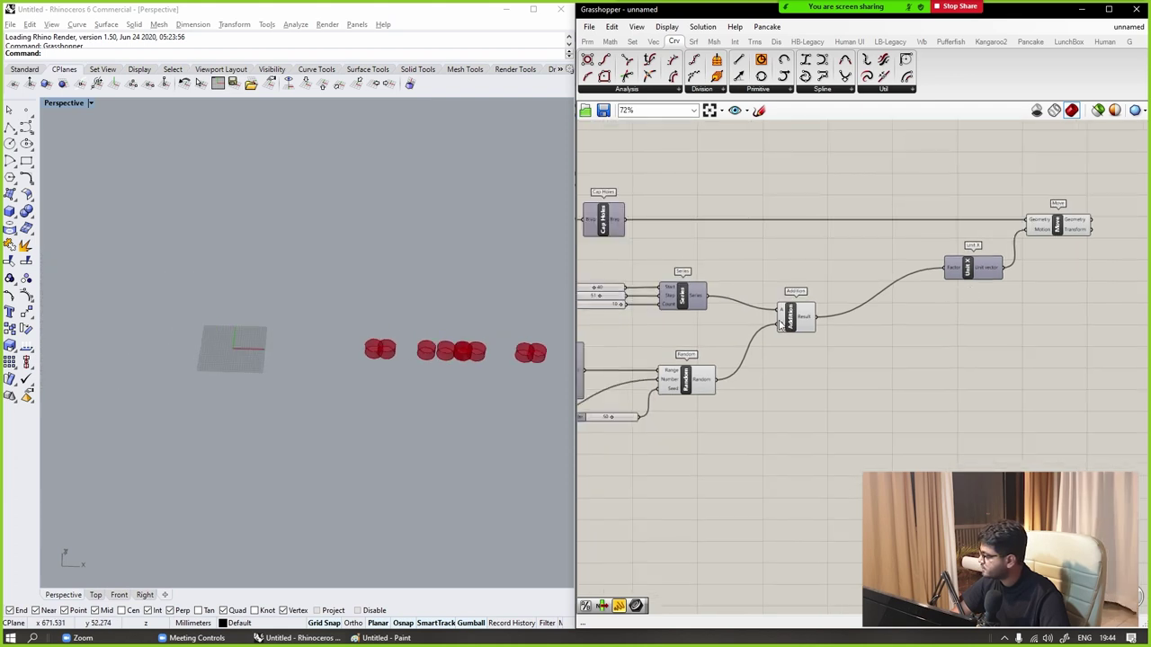
Add a panel beyond the Addition component and connect the Addition Result to it.
scroll(836, 301, "up", 2)
scroll(876, 280, "up", 2)
scroll(905, 256, "down", 2)
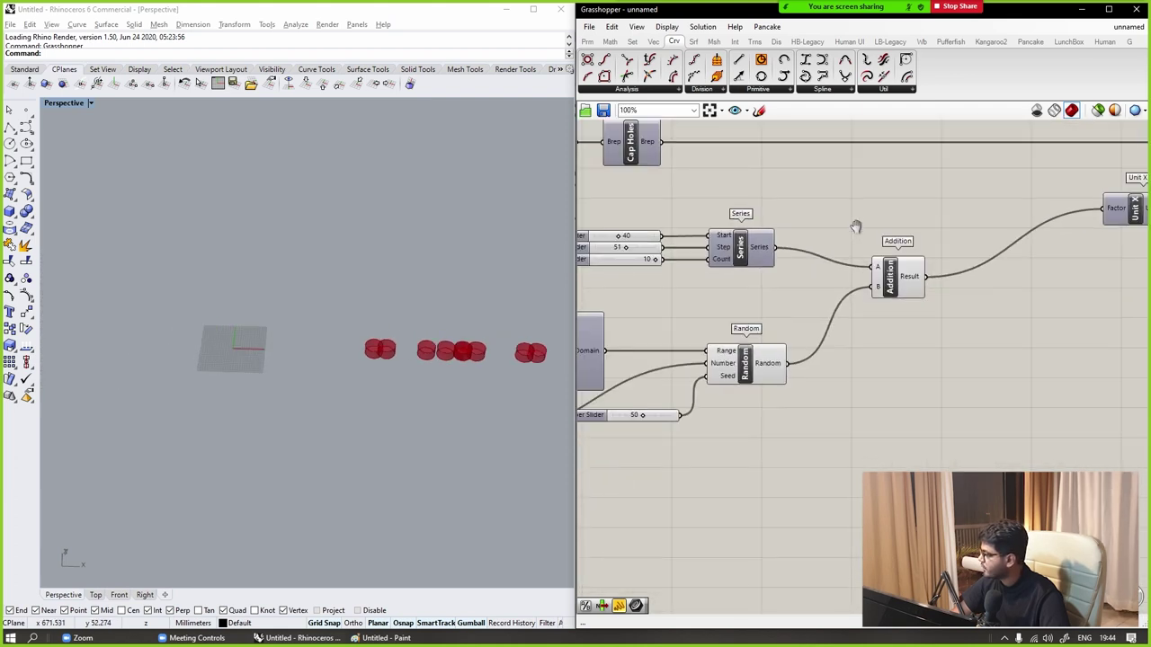
double_click(849, 223)
type("//")
key("Return")
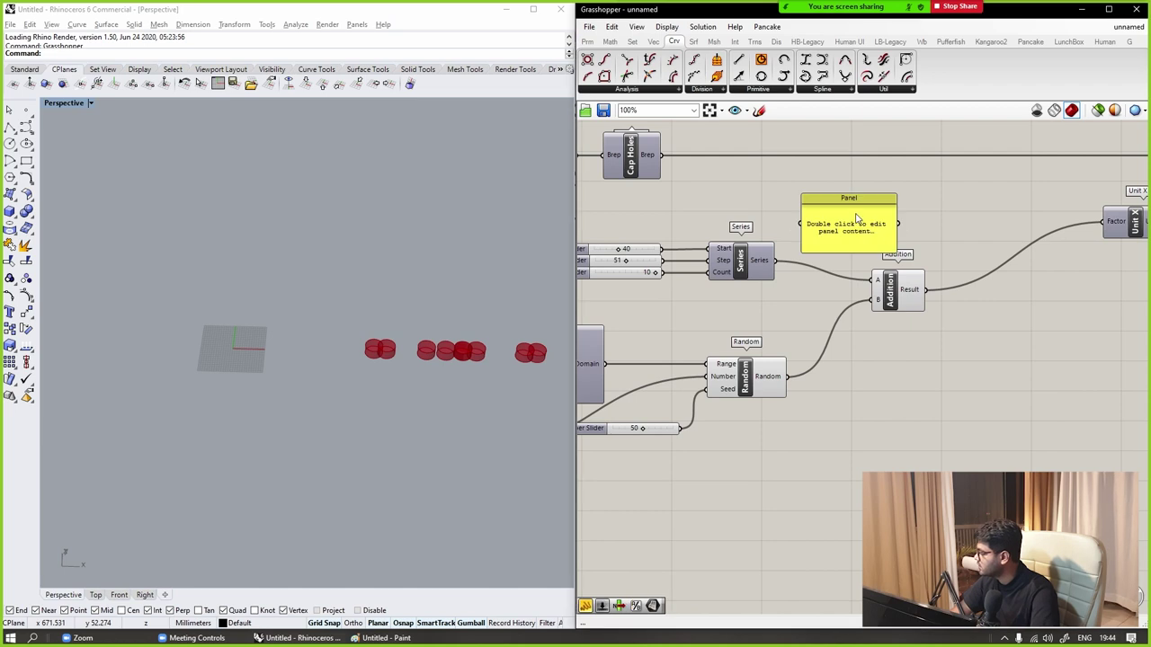
left_click_drag(849, 223, 1034, 311)
scroll(953, 305, "up", 1)
left_click_drag(923, 288, 1018, 324)
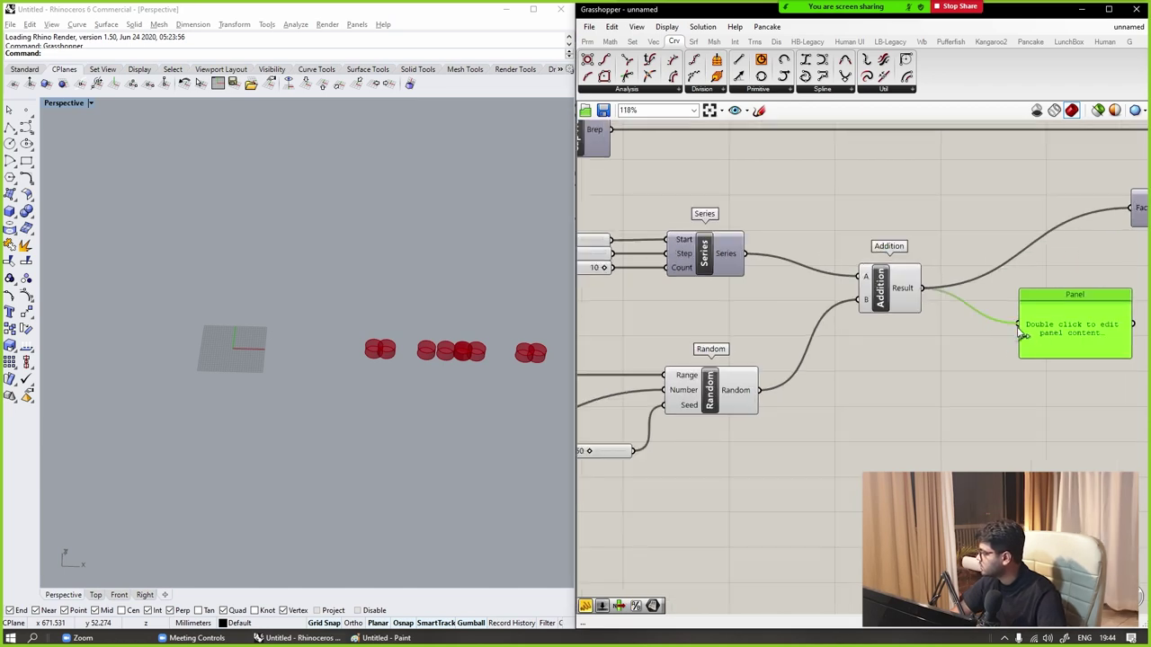
Set the slider feeding the Construct Domain component's Domain end to 16 and view the cylinder spacing up close.
scroll(1018, 324, "down", 1)
right_click_drag(697, 367, 886, 310)
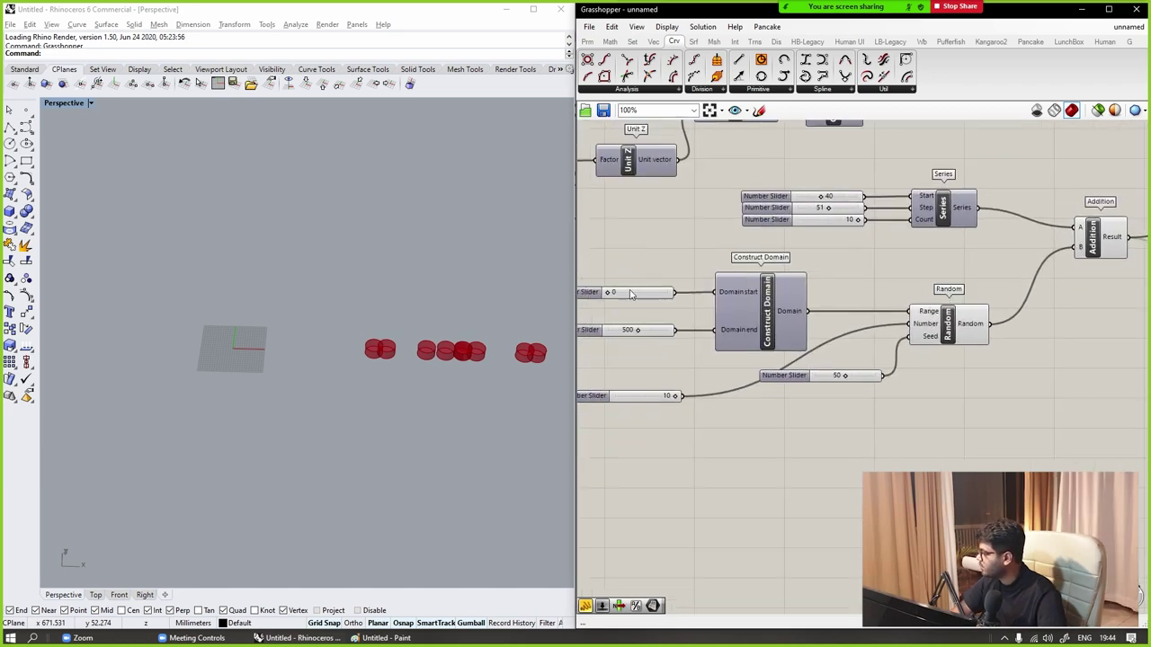
scroll(633, 317, "up", 1)
left_click_drag(620, 334, 611, 333)
left_click_drag(847, 180, 873, 177)
scroll(610, 342, "up", 2)
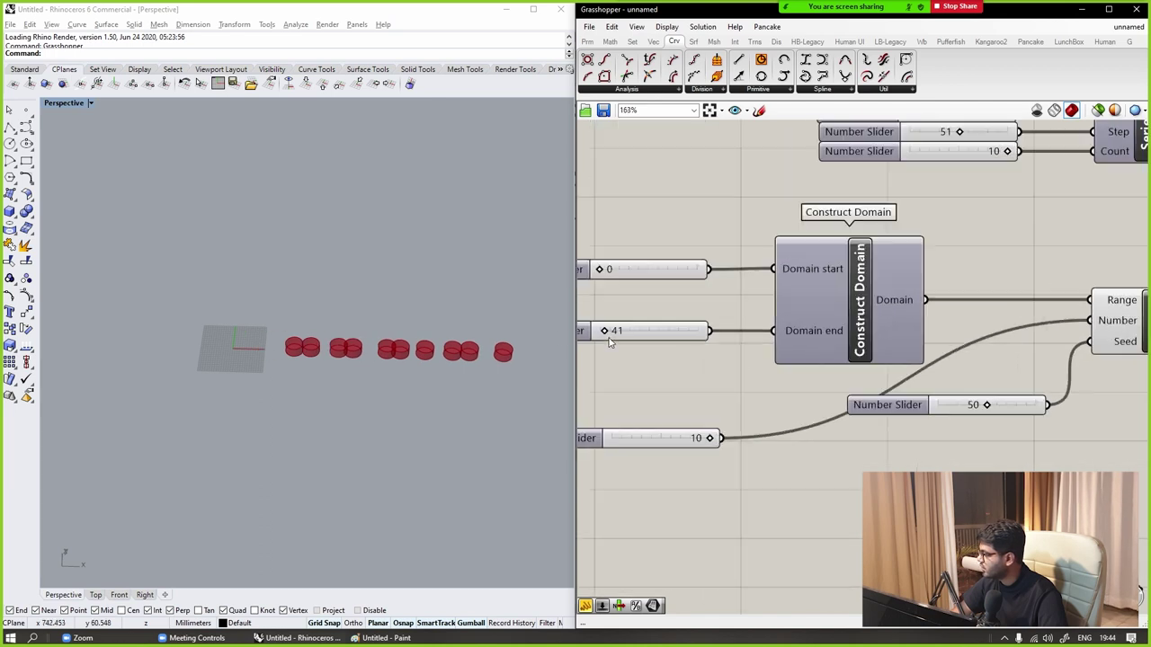
left_click_drag(606, 331, 609, 332)
scroll(363, 341, "up", 3)
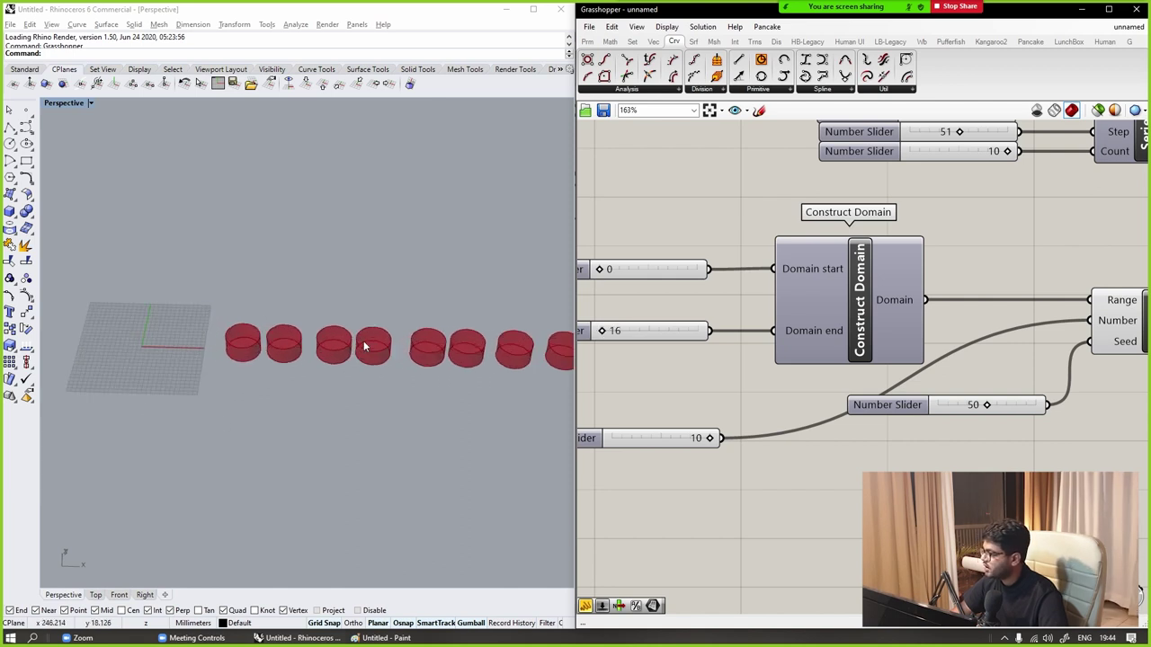
Switch to Paint and start a blank canvas with a brush, discarding the old handwritten notes without saving.
left_click(364, 341)
scroll(238, 373, "up", 2)
right_click_drag(238, 373, 237, 371)
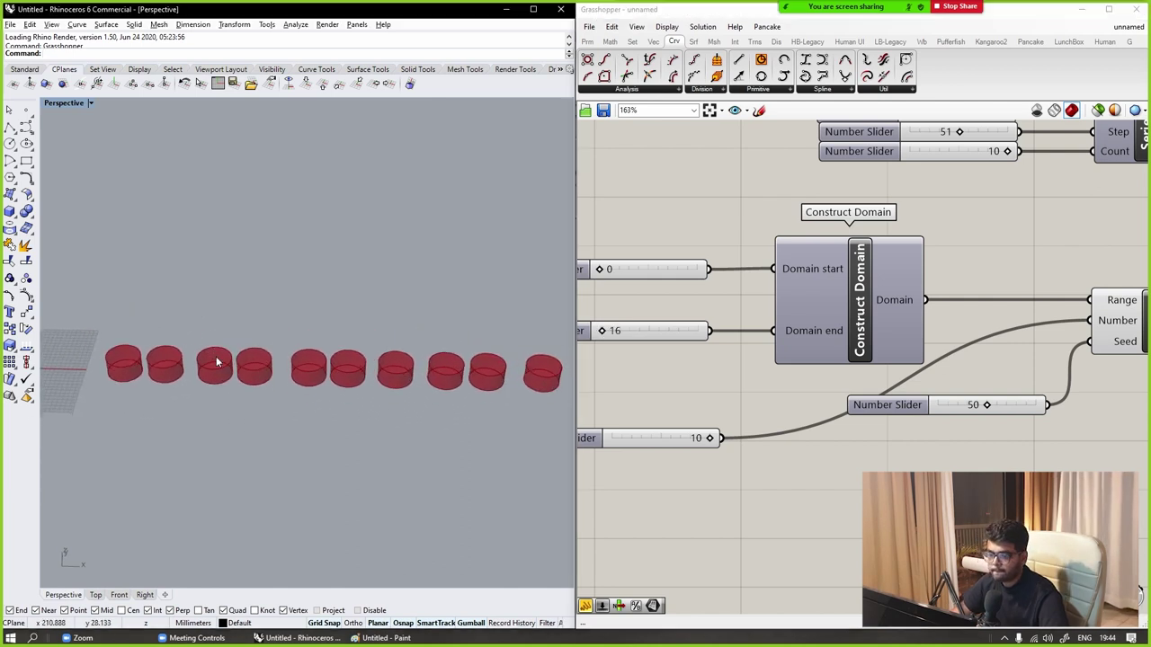
key("alt+Tab")
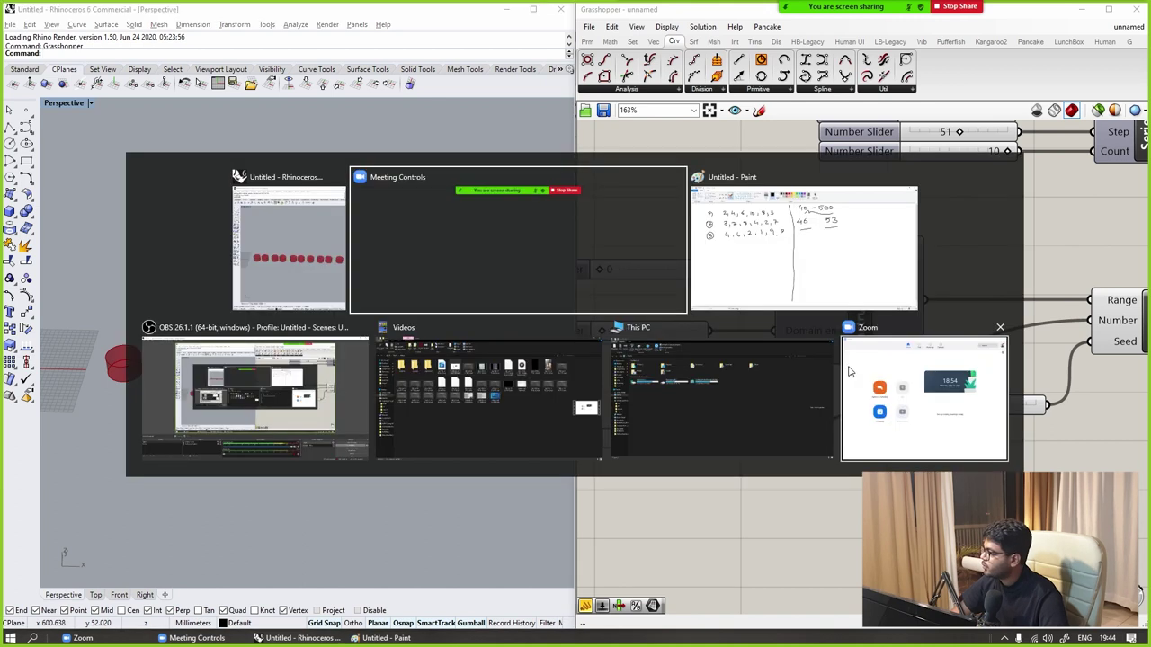
key("alt+Tab")
left_click(820, 305)
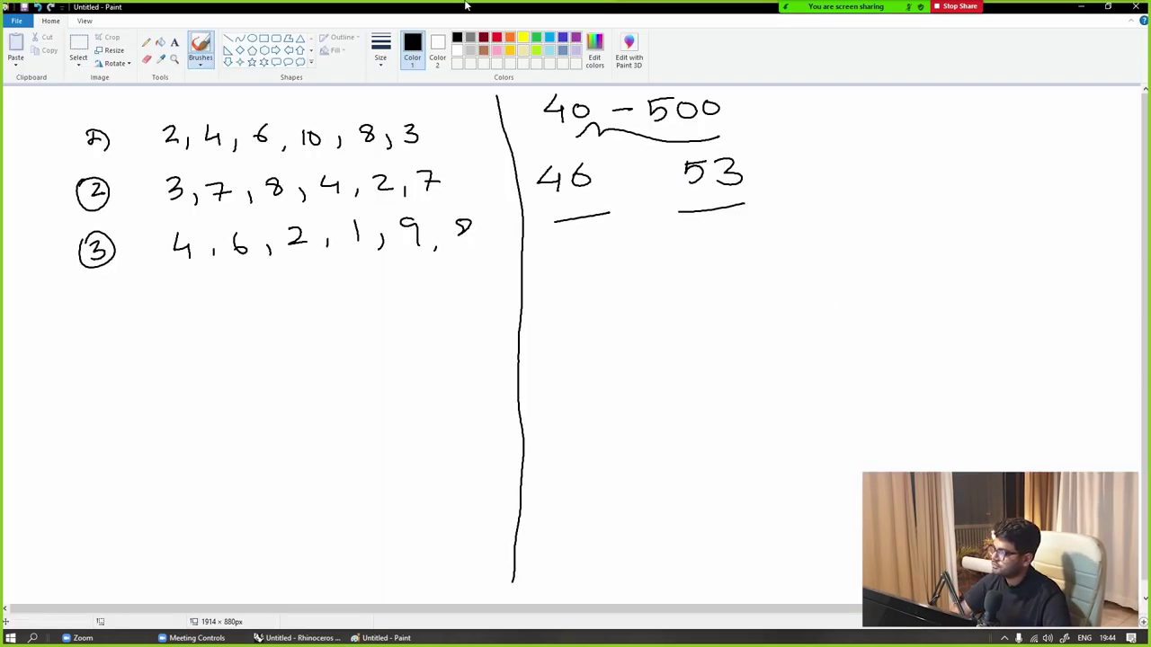
left_click(16, 19)
left_click(36, 45)
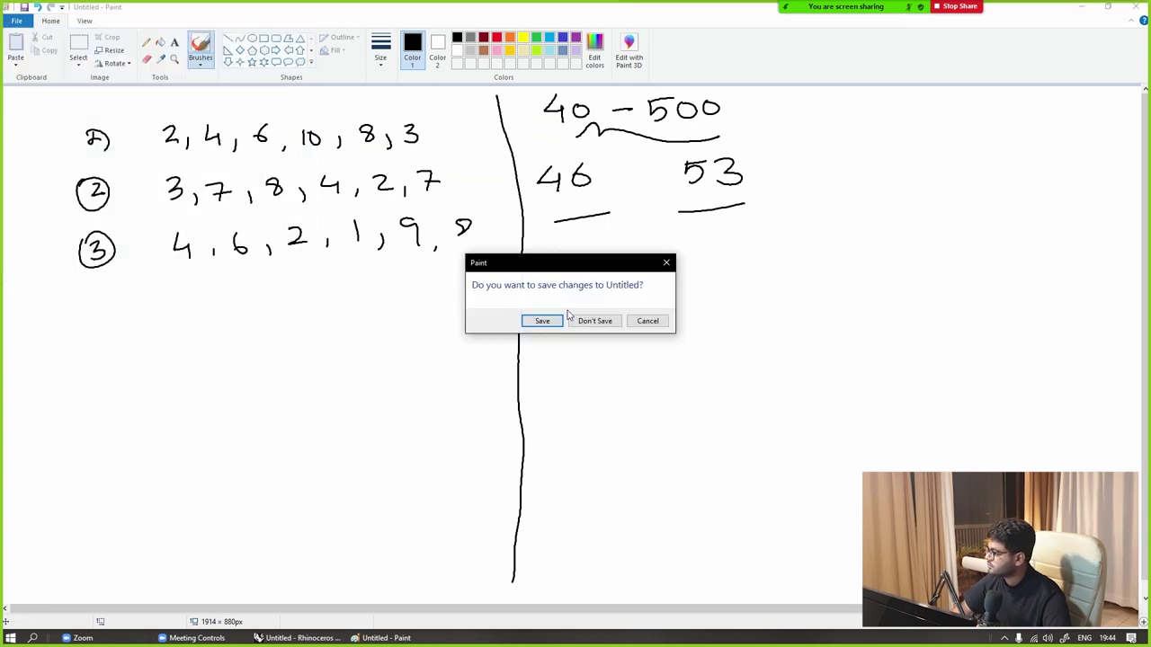
left_click(593, 320)
left_click(203, 52)
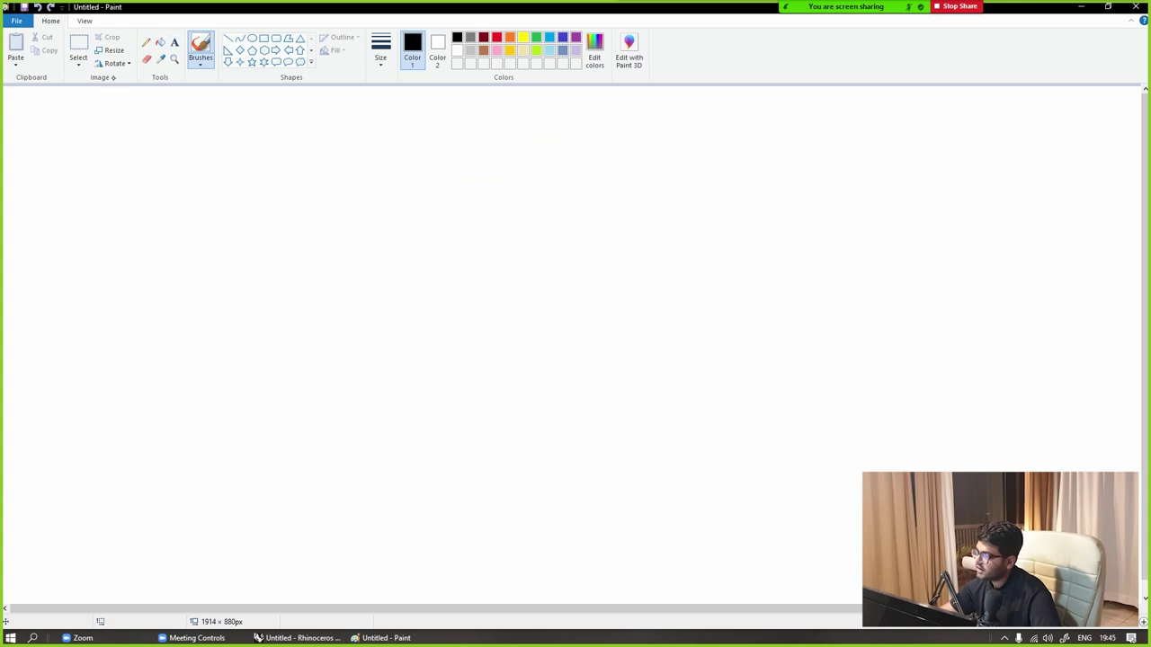
Draw a circle, an arrow labelled "series" beneath it, and a row of five more circles along the canvas's upper edge.
mouse_move(70, 117)
left_mouse_down()
mouse_move(80, 149)
mouse_move(72, 116)
left_mouse_up()
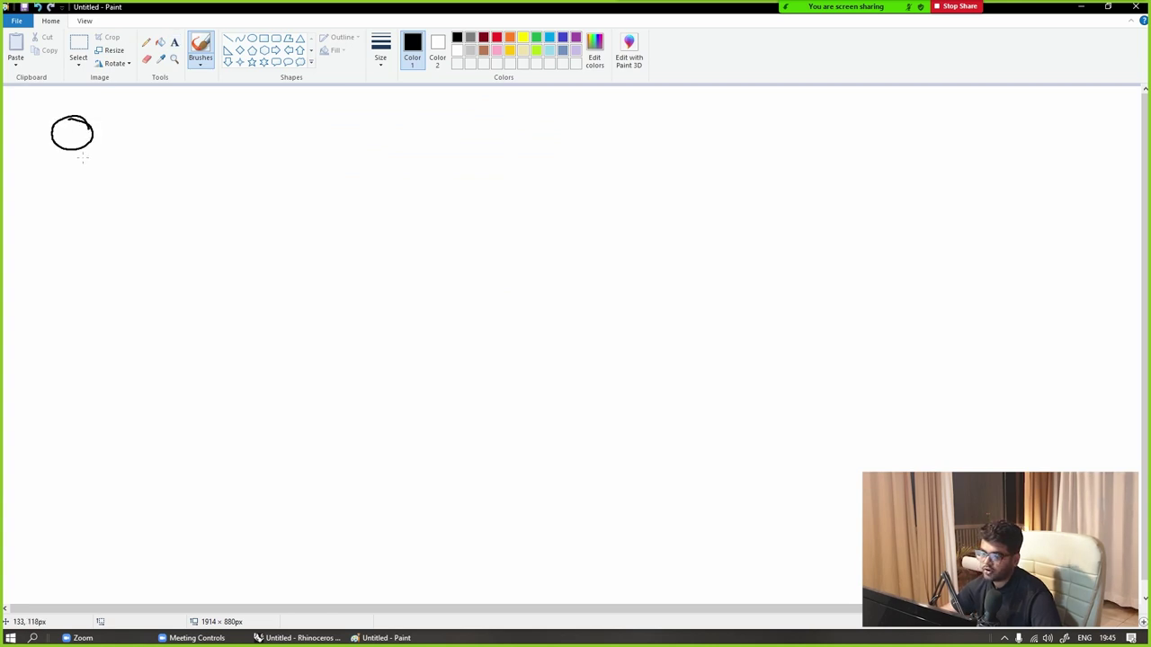
left_click_drag(124, 132, 182, 129)
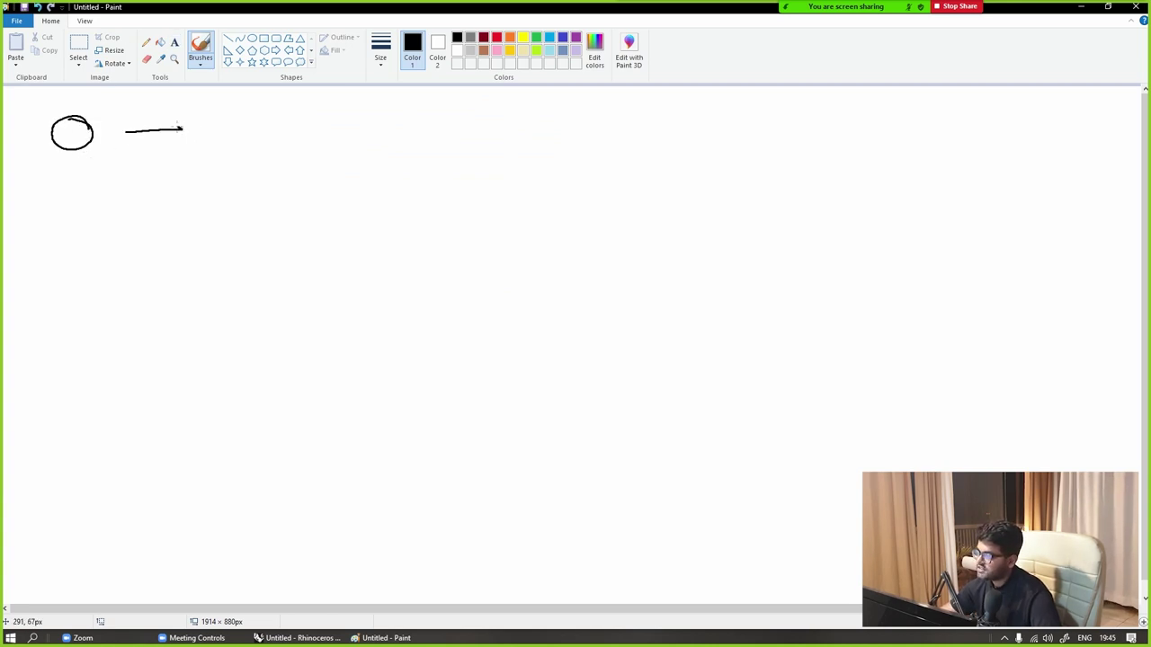
left_click_drag(151, 164, 227, 166)
mouse_move(322, 117)
left_mouse_down()
mouse_move(338, 143)
mouse_move(324, 119)
left_mouse_up()
mouse_move(415, 119)
left_mouse_down()
mouse_move(406, 137)
mouse_move(416, 119)
left_mouse_up()
left_click_drag(531, 123, 534, 123)
left_click_drag(647, 119, 653, 119)
left_click_drag(781, 128, 765, 125)
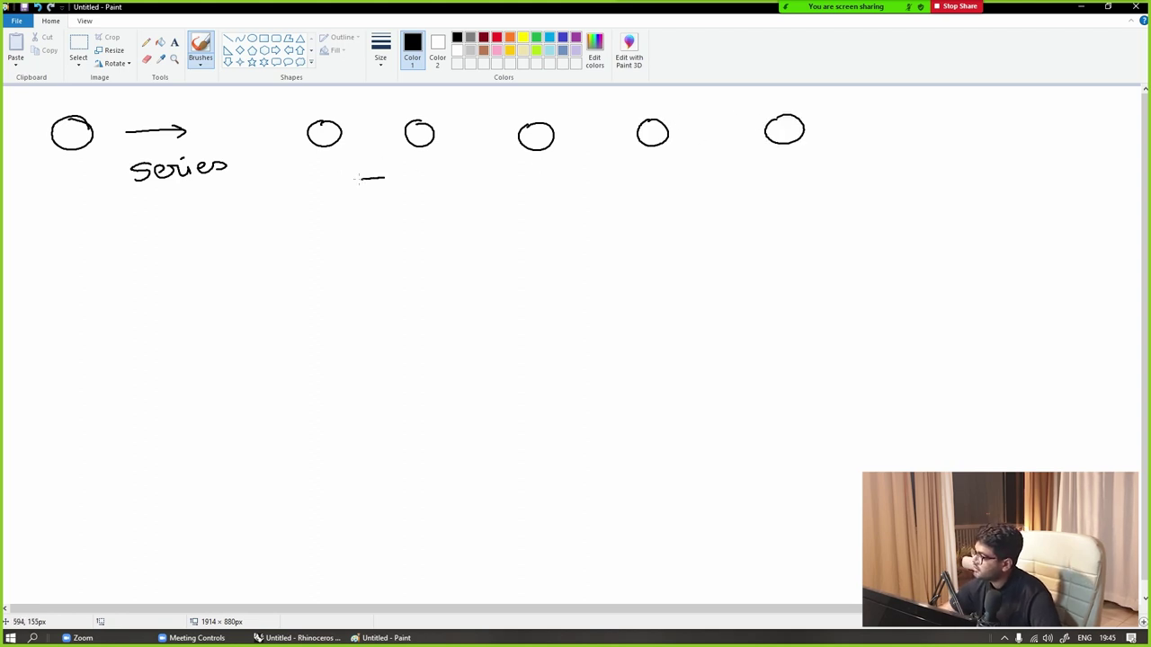
Draw spacing arrows labelled 80 below the first three gaps between the circles and underline the first 80 twice.
left_click_drag(348, 178, 401, 169)
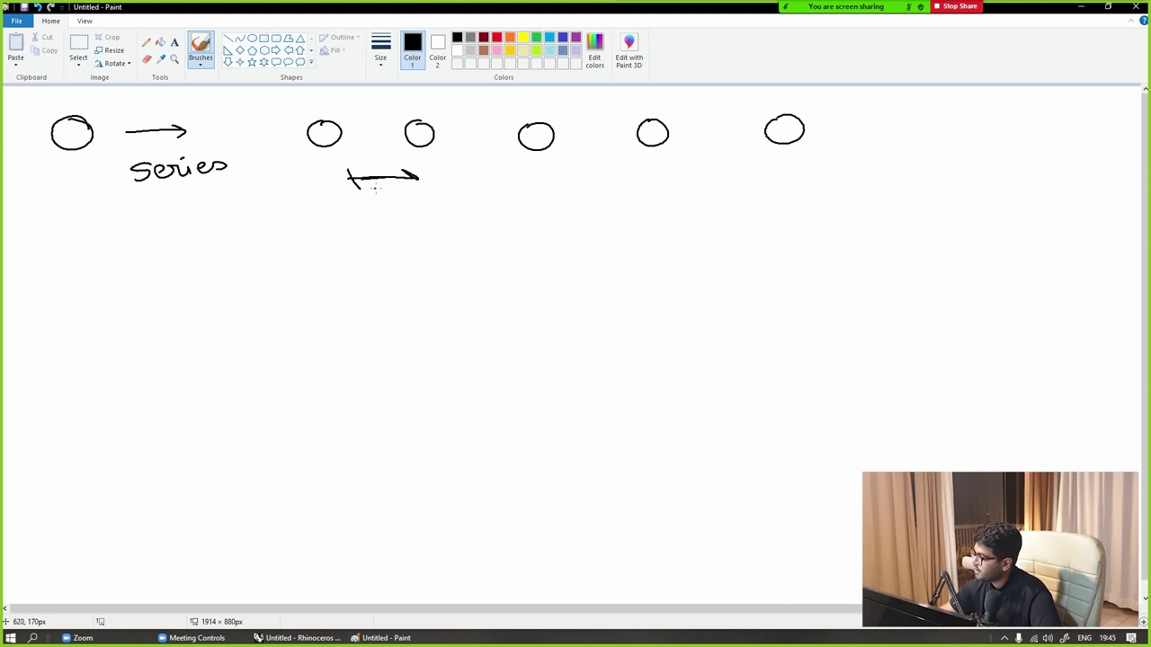
left_click_drag(508, 176, 441, 173)
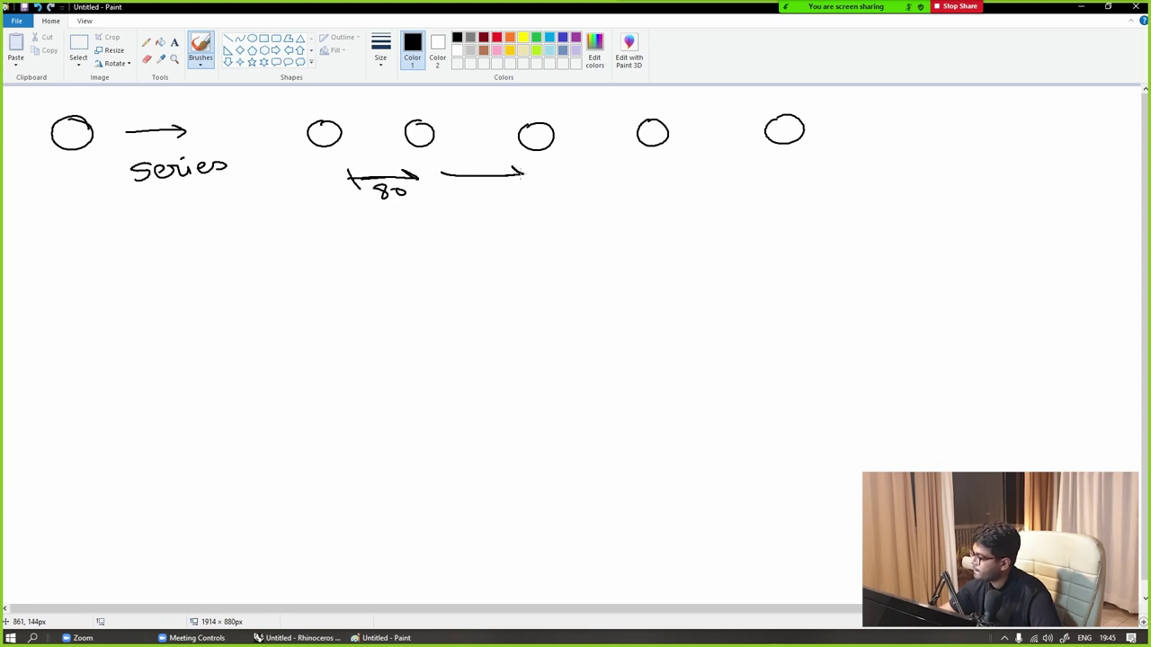
left_click_drag(497, 198, 494, 186)
mouse_move(512, 190)
left_mouse_down()
mouse_move(632, 170)
mouse_move(581, 179)
mouse_move(619, 184)
left_mouse_up()
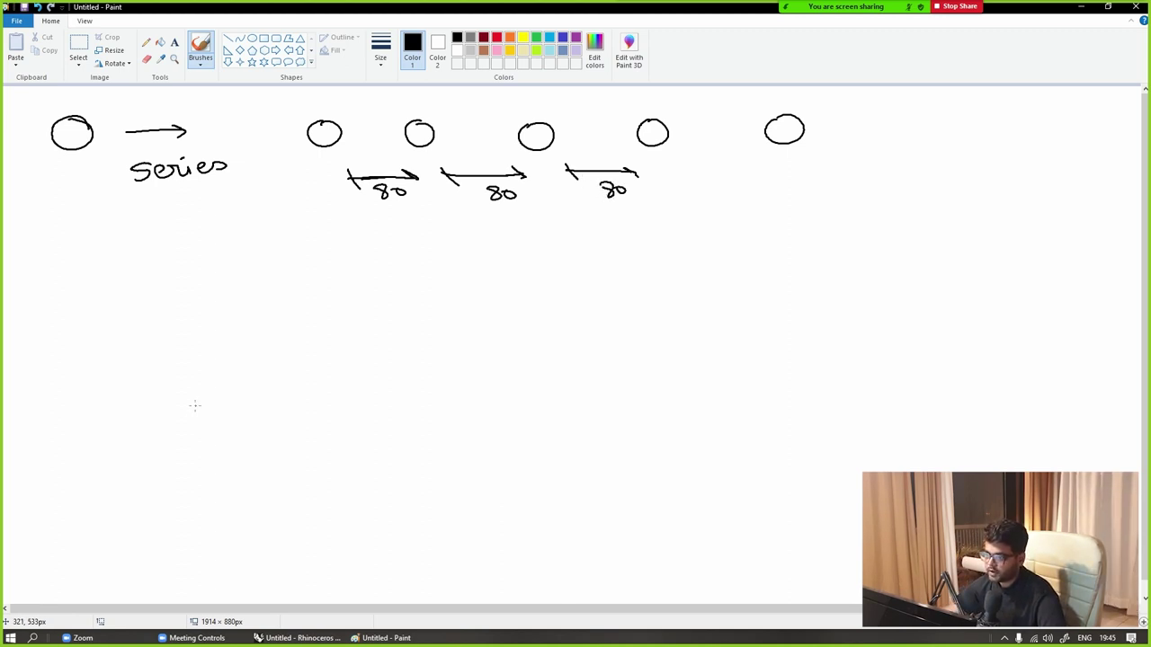
left_click_drag(378, 204, 413, 204)
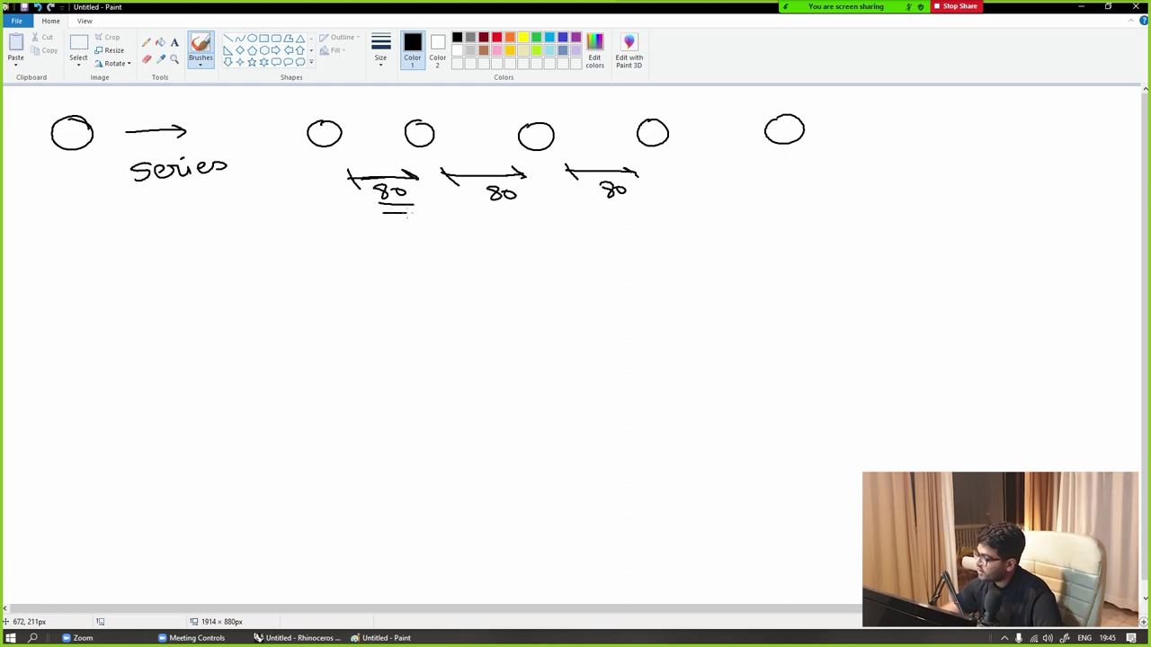
Write "Random" below the series row and draw three circles beside it, labelled 80+x1, 80+x2 and 80+x3.
left_click_drag(125, 269, 150, 294)
mouse_move(165, 281)
left_mouse_down()
mouse_move(169, 291)
mouse_move(245, 284)
left_mouse_up()
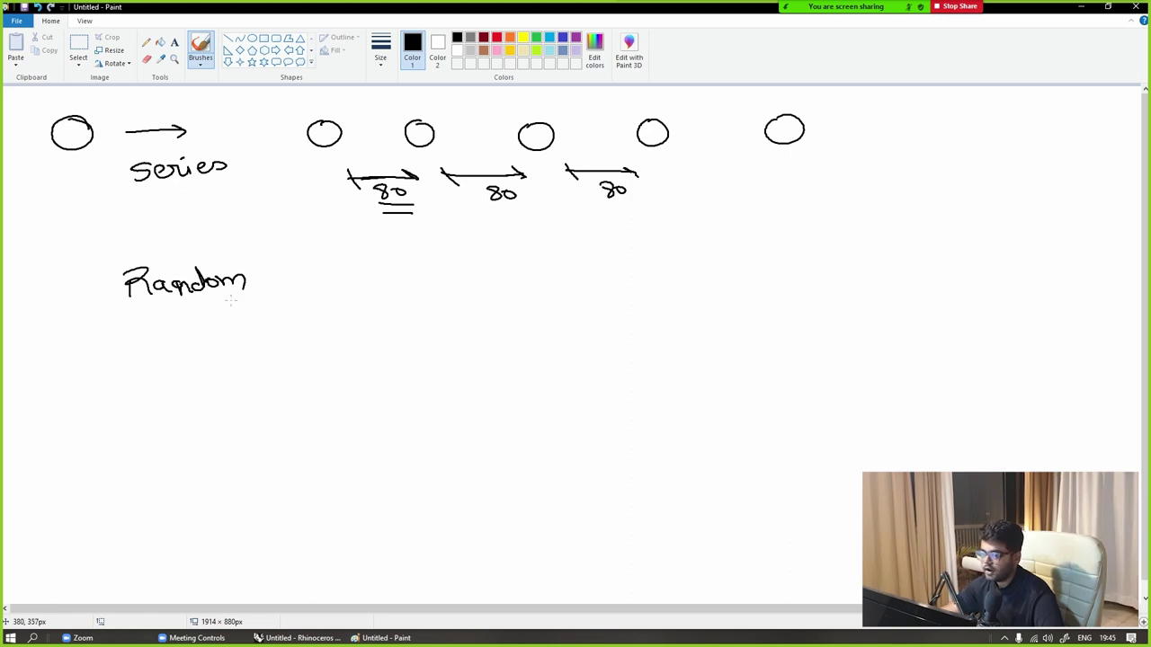
left_click_drag(336, 260, 328, 268)
left_click_drag(364, 302, 361, 306)
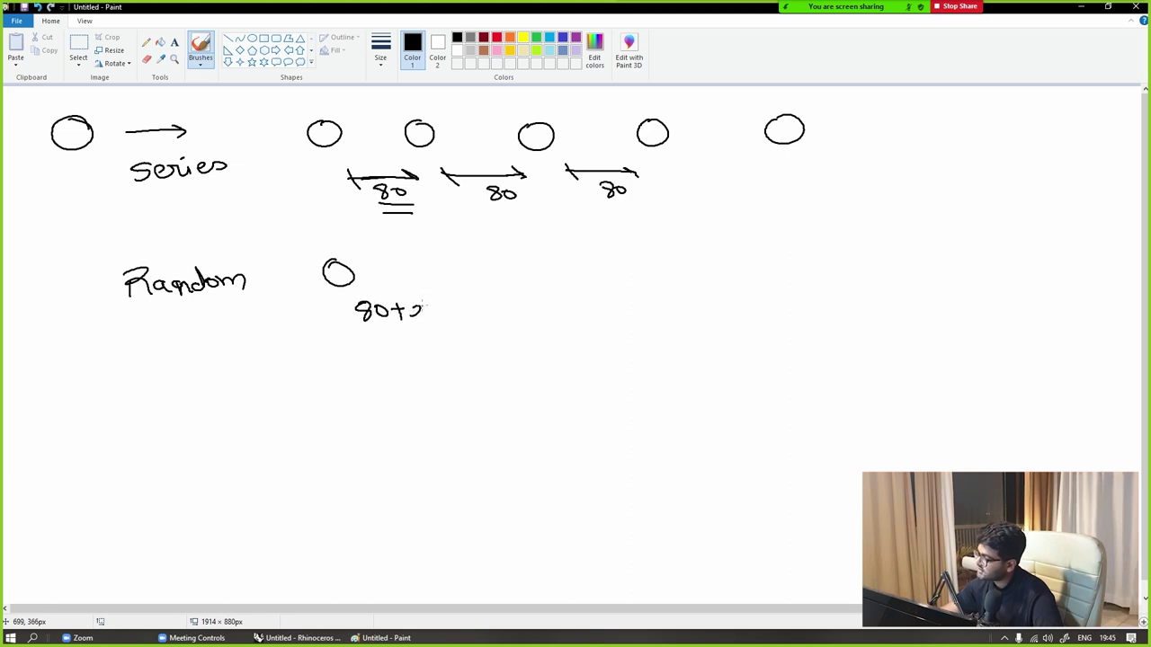
left_click_drag(468, 263, 469, 265)
left_click_drag(492, 310, 467, 296)
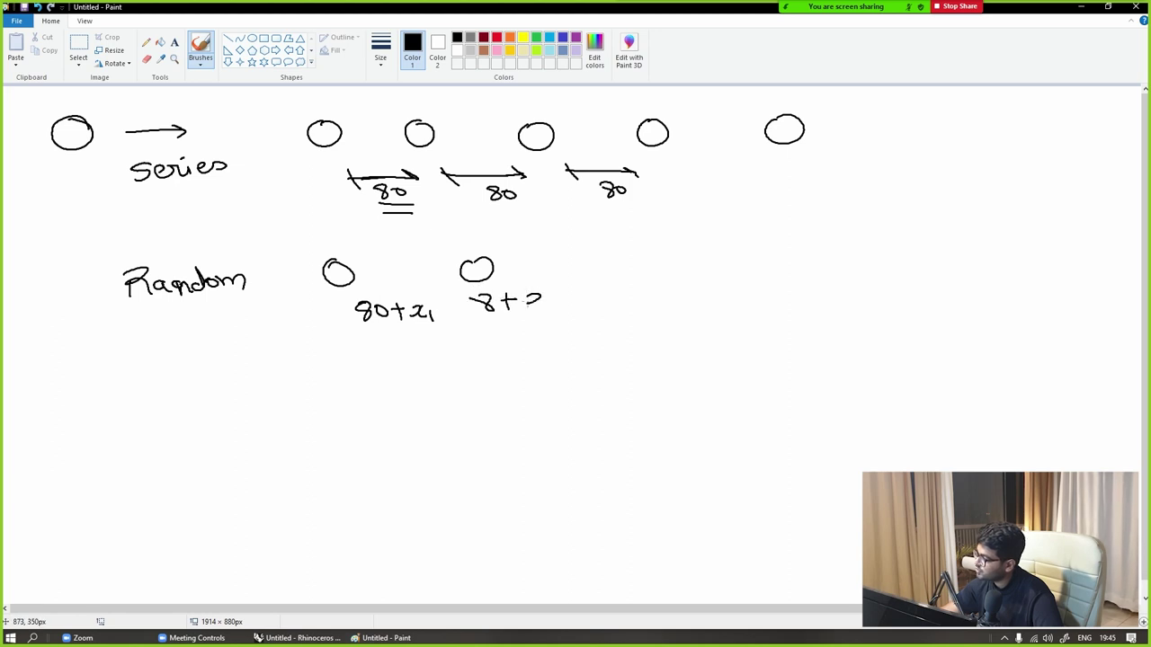
left_click_drag(552, 300, 562, 309)
left_click_drag(652, 256, 638, 259)
mouse_move(657, 297)
left_mouse_down()
mouse_move(649, 305)
mouse_move(669, 298)
left_mouse_up()
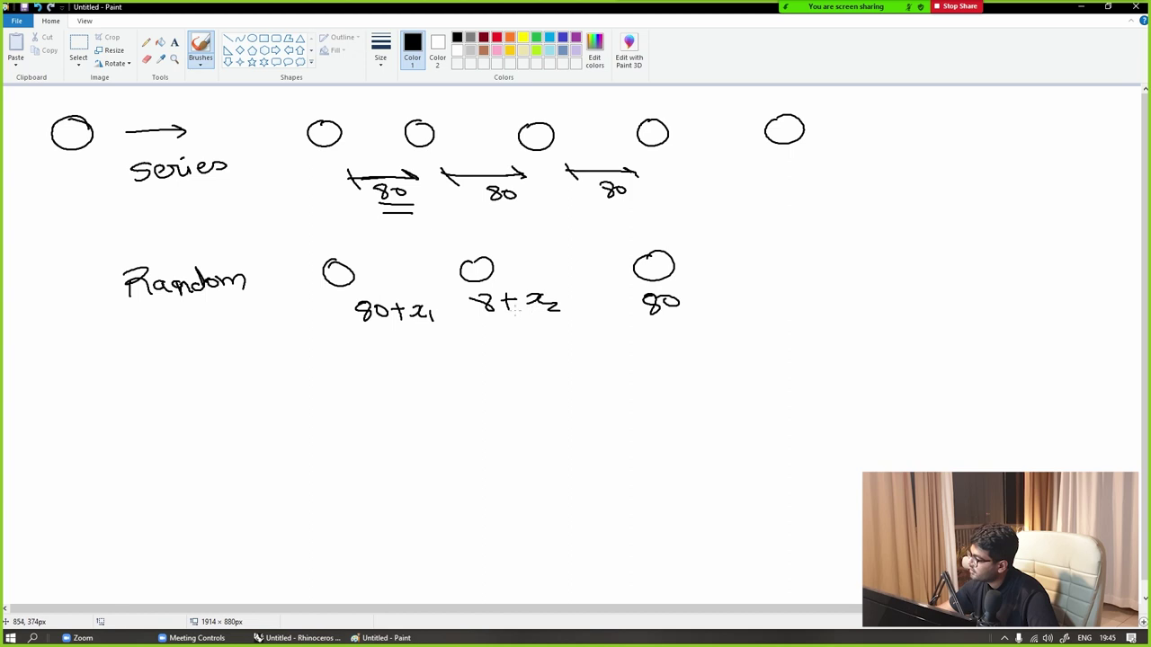
left_click_drag(690, 291, 689, 311)
left_click_drag(702, 293, 710, 304)
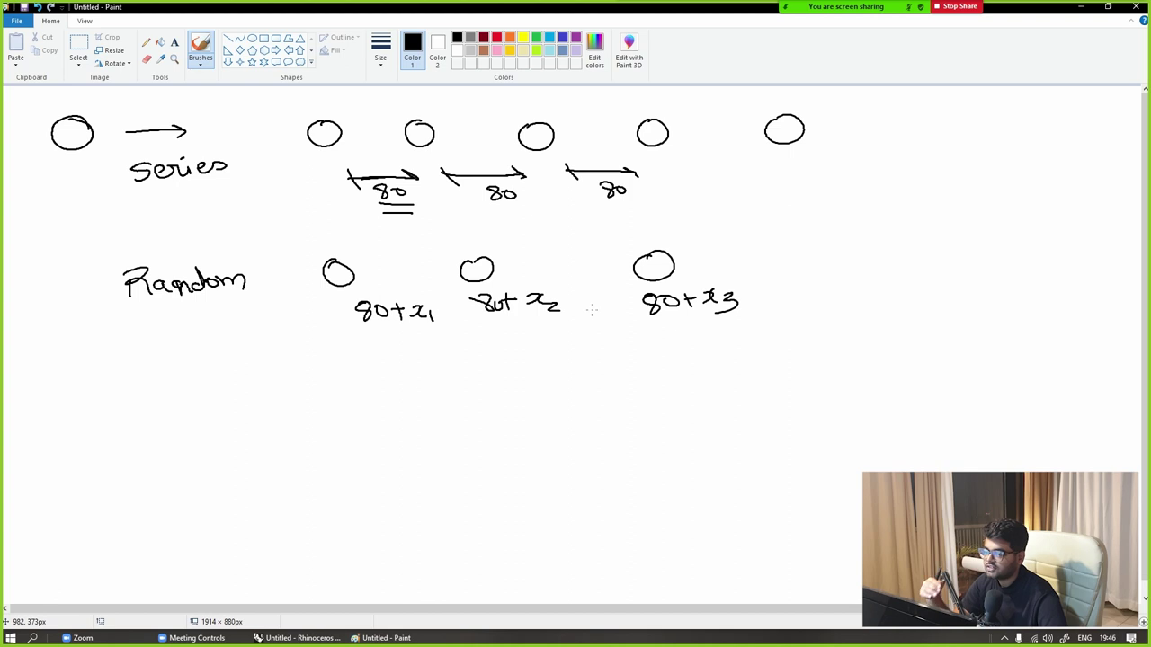
Switch back to Rhino and Grasshopper and examine the Series and Random component groups feeding the Addition component.
key("alt+Tab")
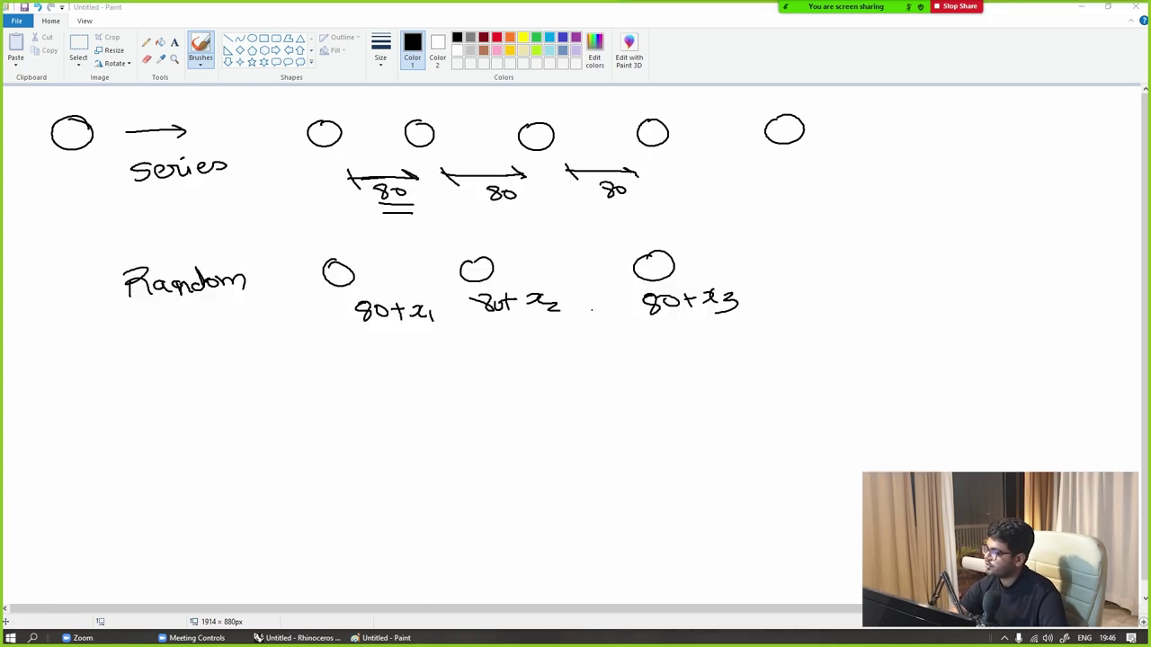
key("alt+Tab")
key("alt+Tab")
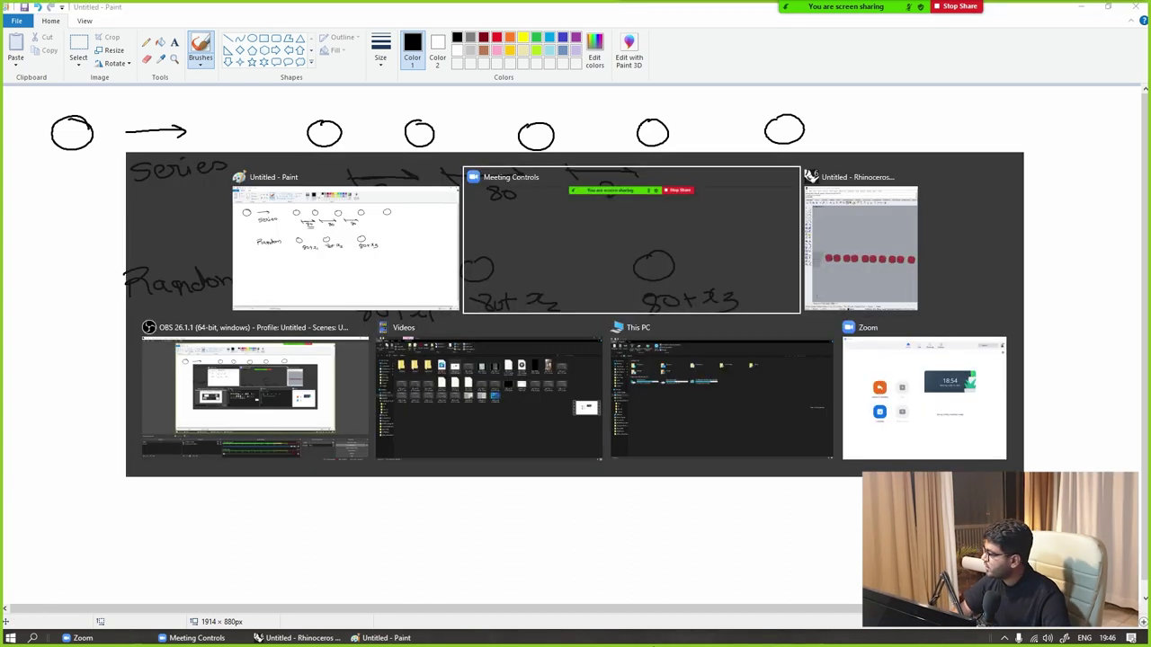
key("Tab")
key("Tab")
scroll(539, 393, "down", 5)
scroll(895, 302, "down", 5)
scroll(1039, 410, "up", 3)
scroll(1050, 214, "up", 2)
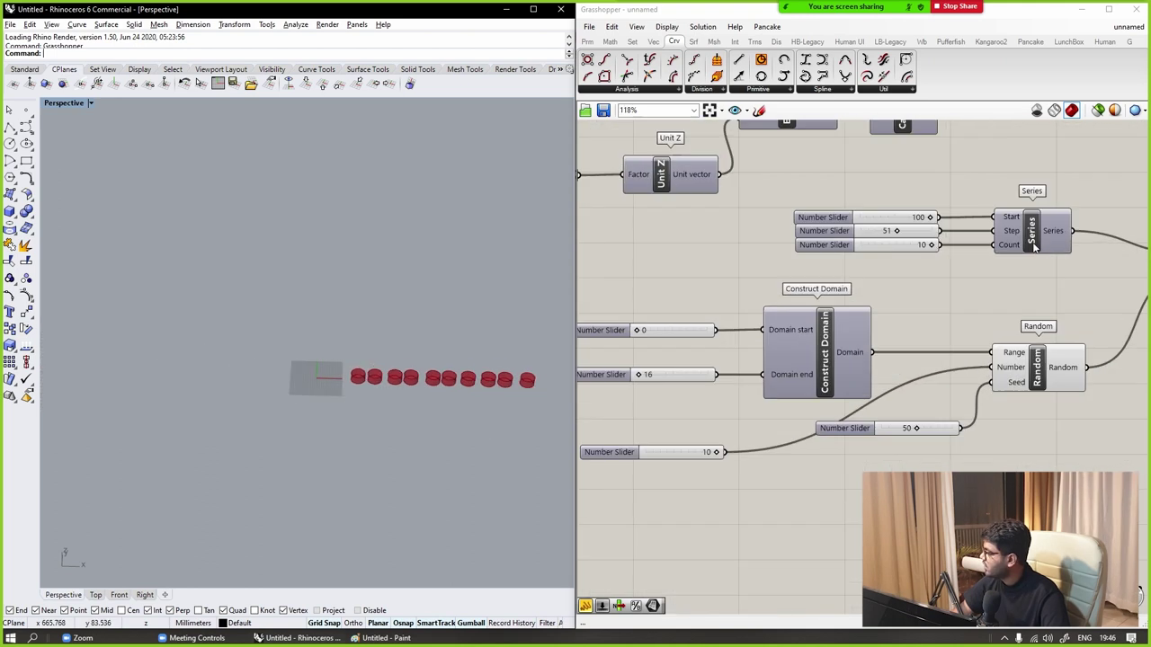
left_click_drag(1018, 271, 818, 204)
left_click_drag(906, 246, 816, 246)
scroll(863, 315, "down", 3)
left_click_drag(1008, 440, 673, 290)
right_click_drag(1033, 363, 807, 365)
scroll(806, 365, "up", 2)
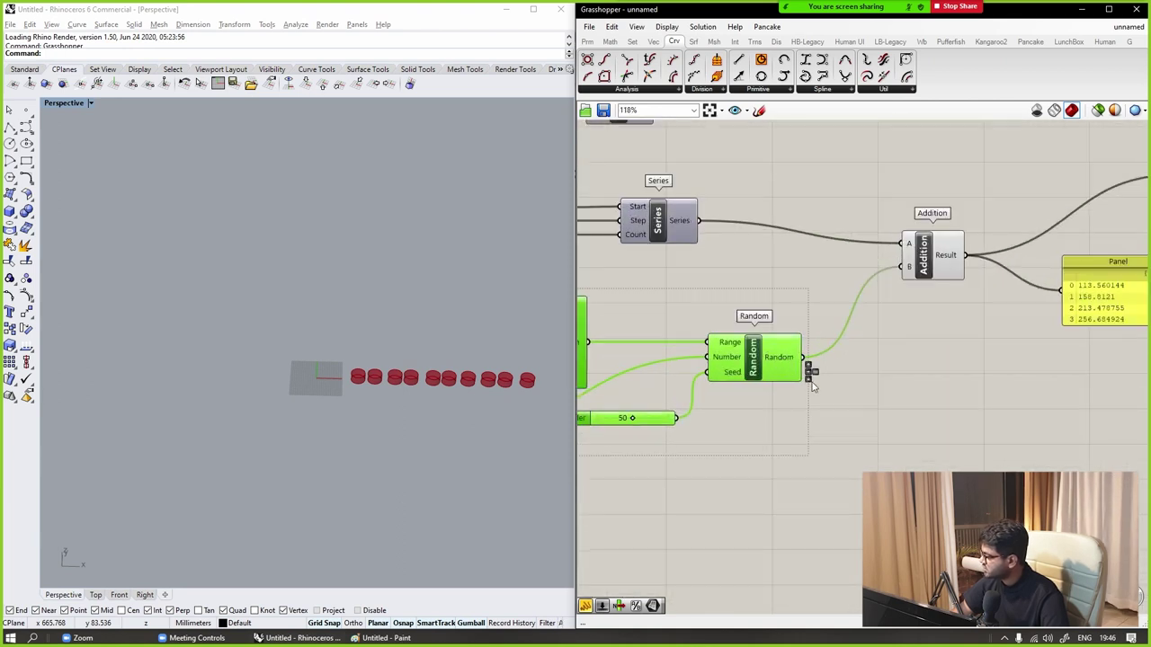
Add a panel beside the Series component, connect the Series output to it, and enlarge it to show all values.
left_click(881, 411)
double_click(884, 407)
type("Division")
key("Return")
left_click_drag(884, 409, 799, 205)
scroll(798, 212, "up", 2)
left_click_drag(694, 259, 739, 205)
left_click_drag(844, 244, 876, 342)
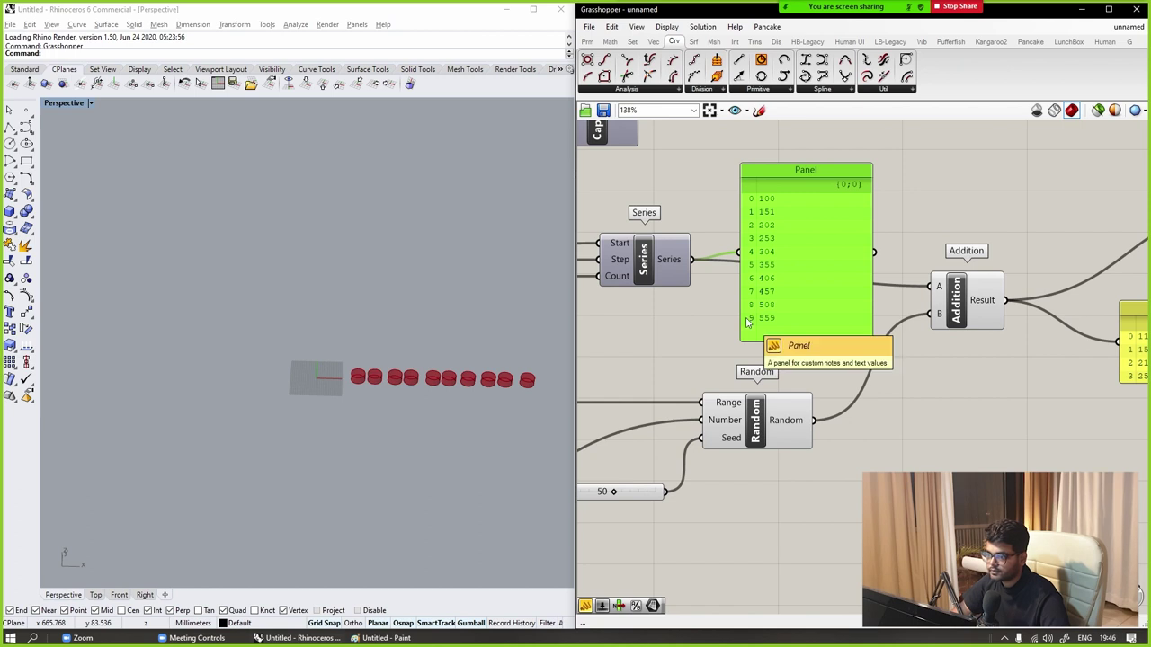
Duplicate the Series panel, place the copy near the Random component, and connect the Random output to it.
scroll(746, 322, "down", 1)
left_click_drag(754, 407, 746, 409)
left_click(797, 263)
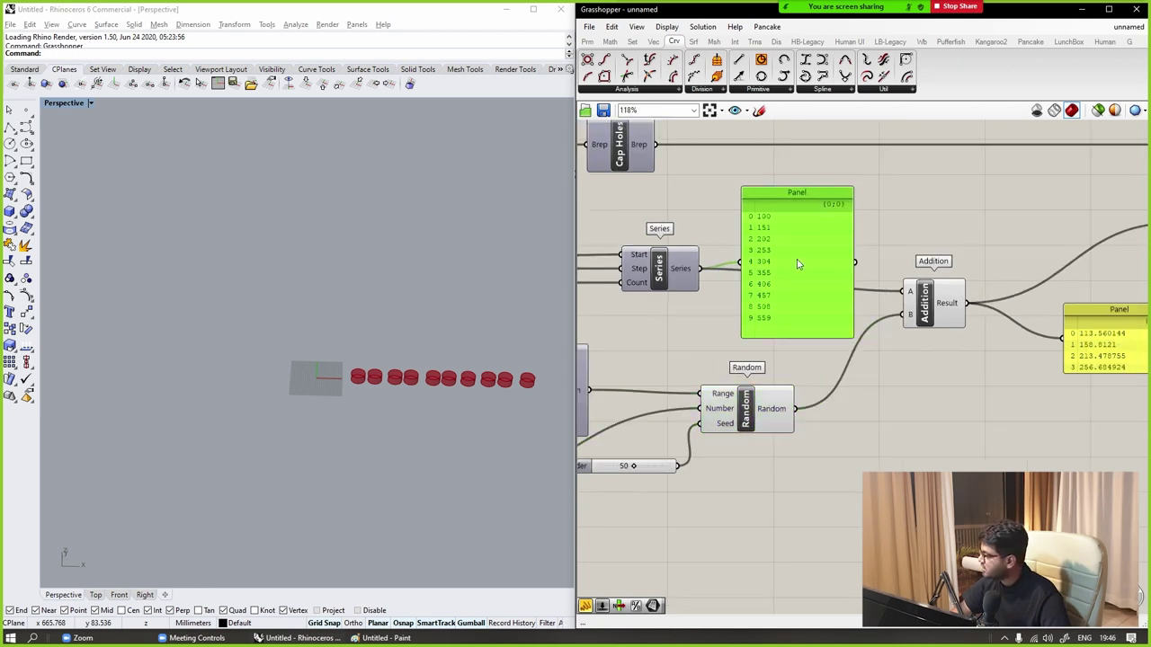
key("ctrl+c")
key("ctrl+shift+v")
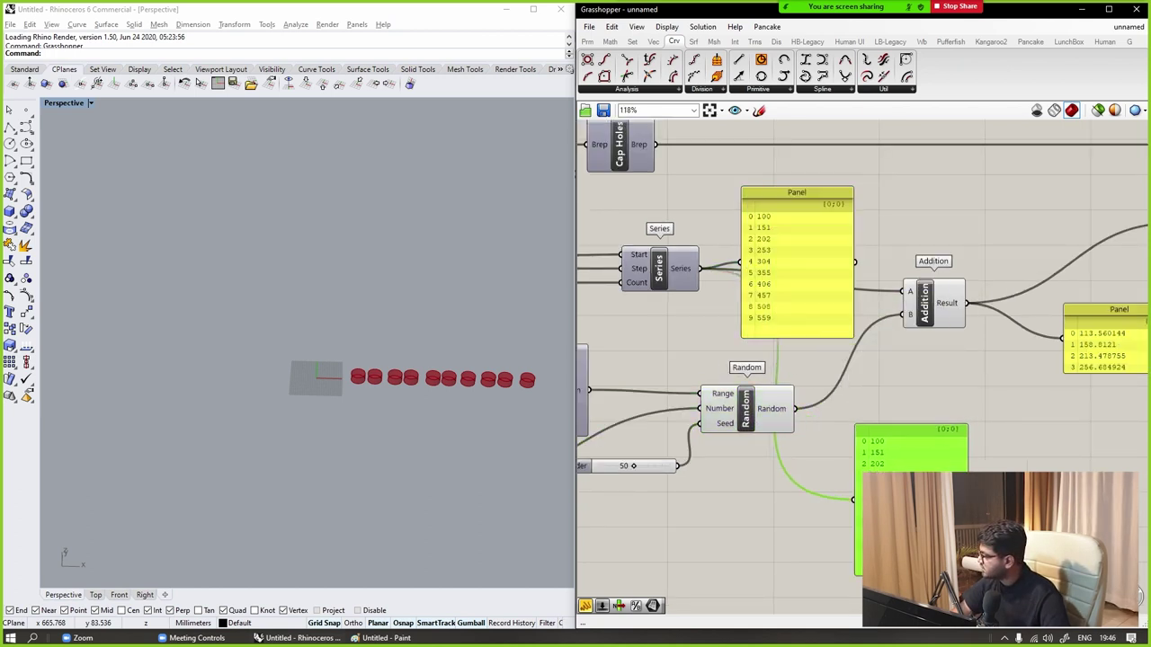
left_click_drag(795, 408, 820, 488)
Add another panel below the existing Addition results panel and connect the Addition Result to it.
right_click_drag(859, 467, 746, 403)
double_click(919, 433)
type("panel")
key("Return")
left_click_drag(900, 409, 961, 377)
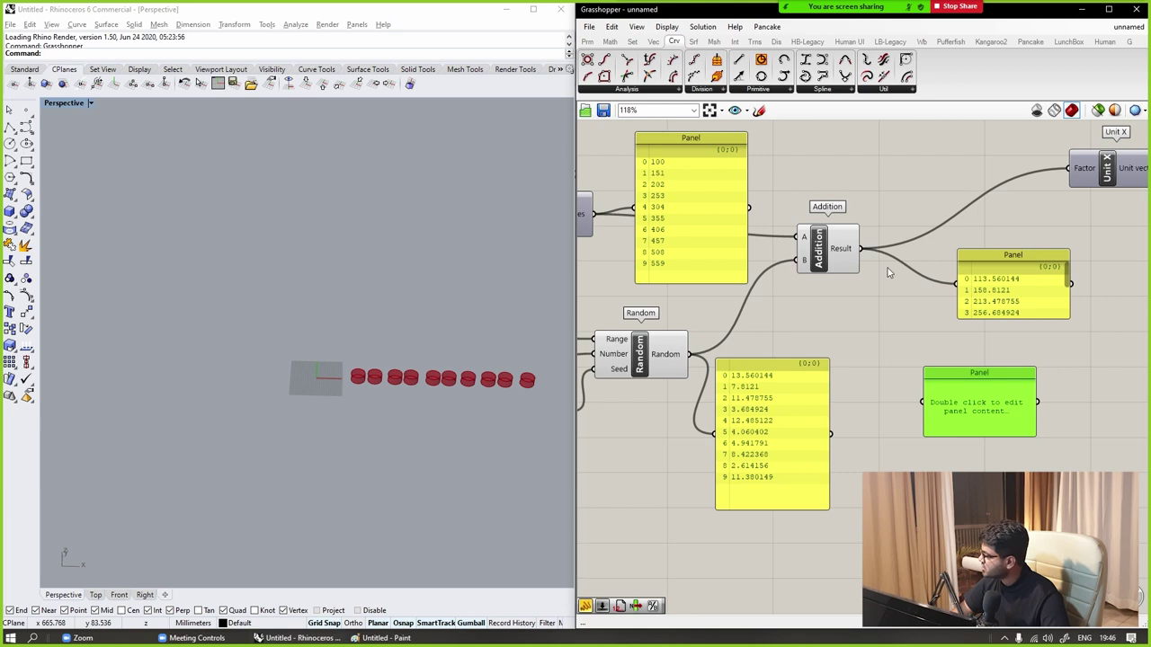
left_click_drag(860, 249, 922, 402)
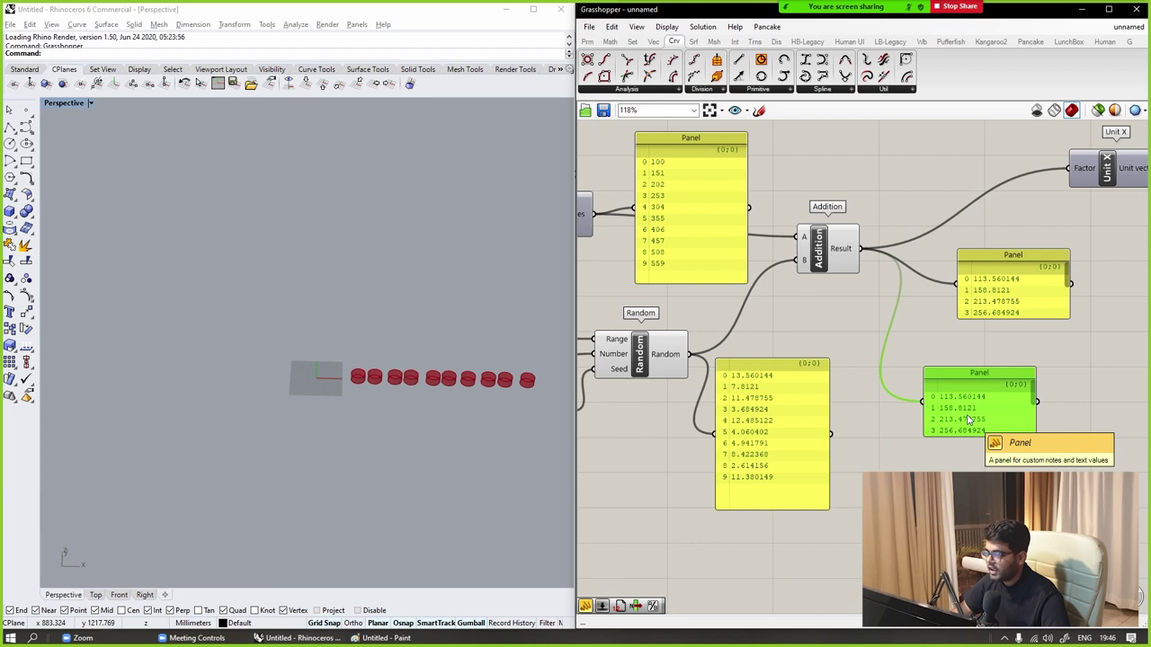
Follow the Addition Result to the Unit X component and inspect its unit vector values.
left_click(817, 248)
scroll(817, 248, "down", 2)
right_click_drag(917, 207, 818, 233)
scroll(923, 219, "up", 1)
left_click(924, 219)
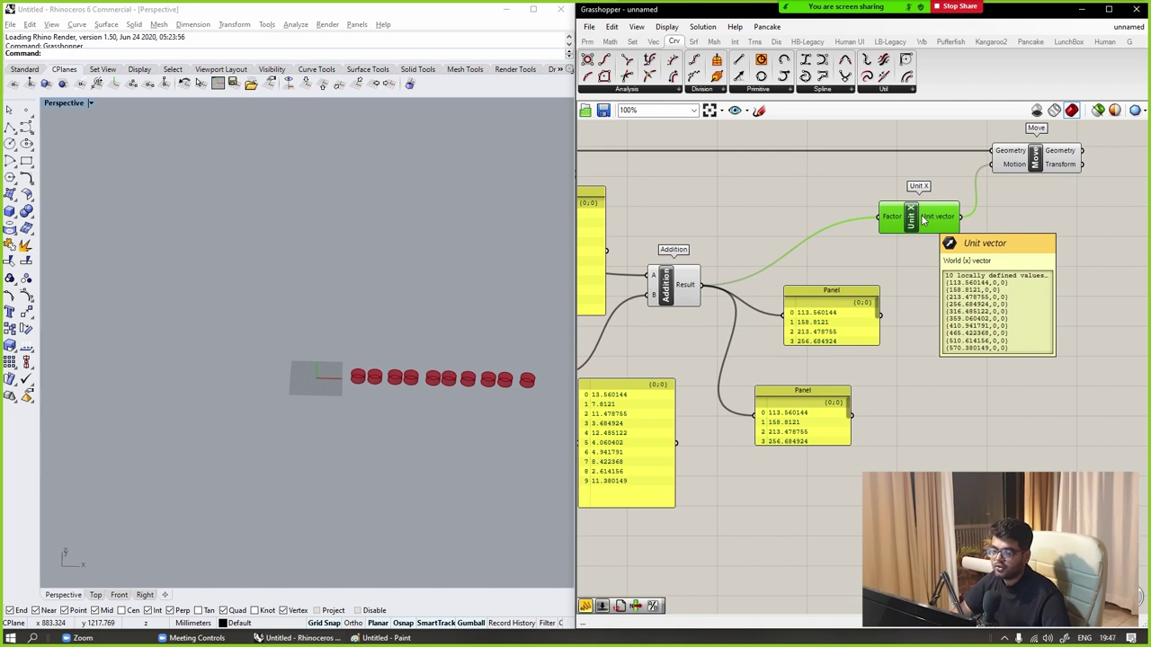
Maximize the Grasshopper window and review the whole definition from the input sliders through to the Move component.
left_click(1109, 8)
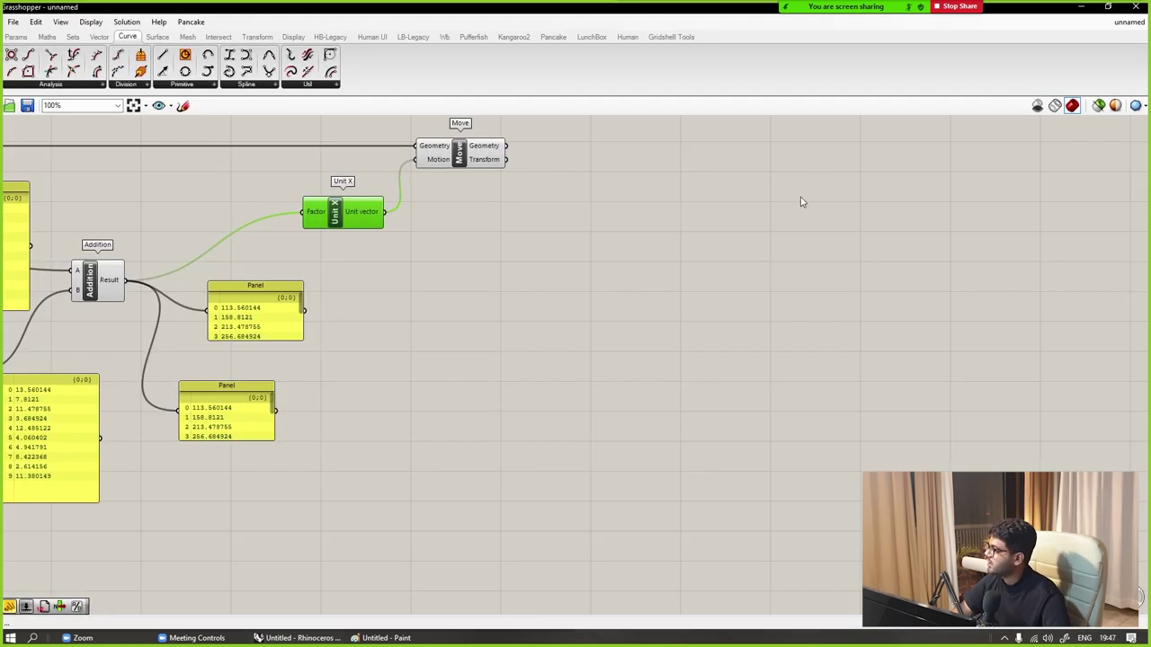
scroll(802, 202, "down", 5)
scroll(489, 219, "up", 4)
right_click_drag(527, 250, 639, 253)
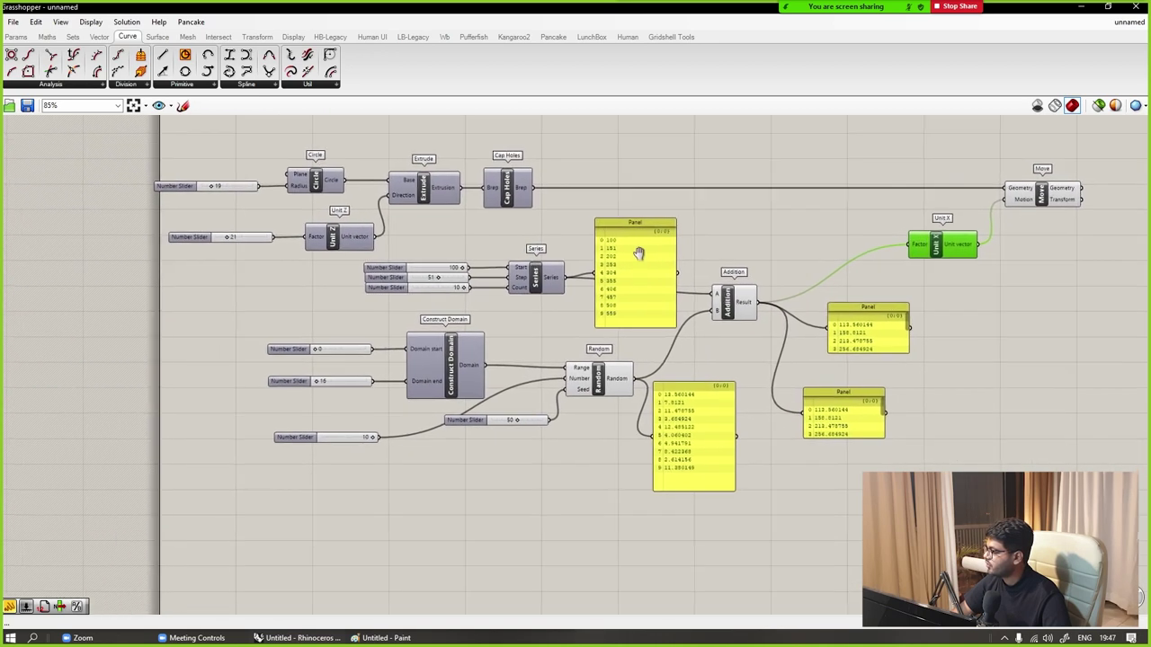
scroll(637, 256, "up", 2)
scroll(629, 265, "down", 2)
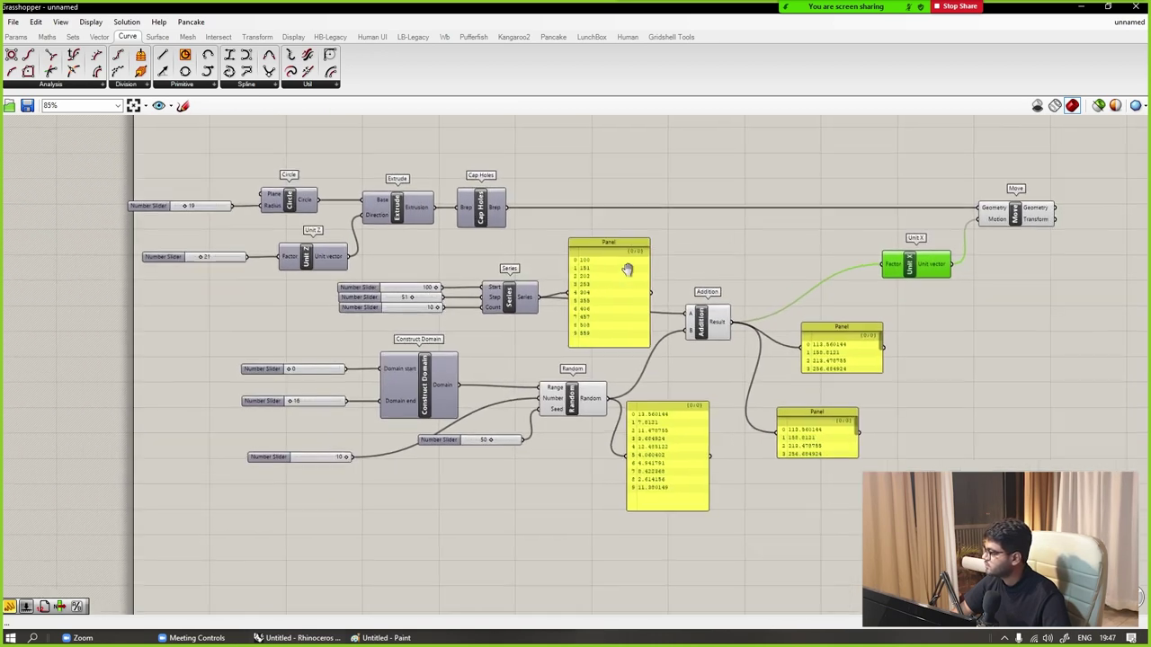
scroll(628, 270, "up", 2)
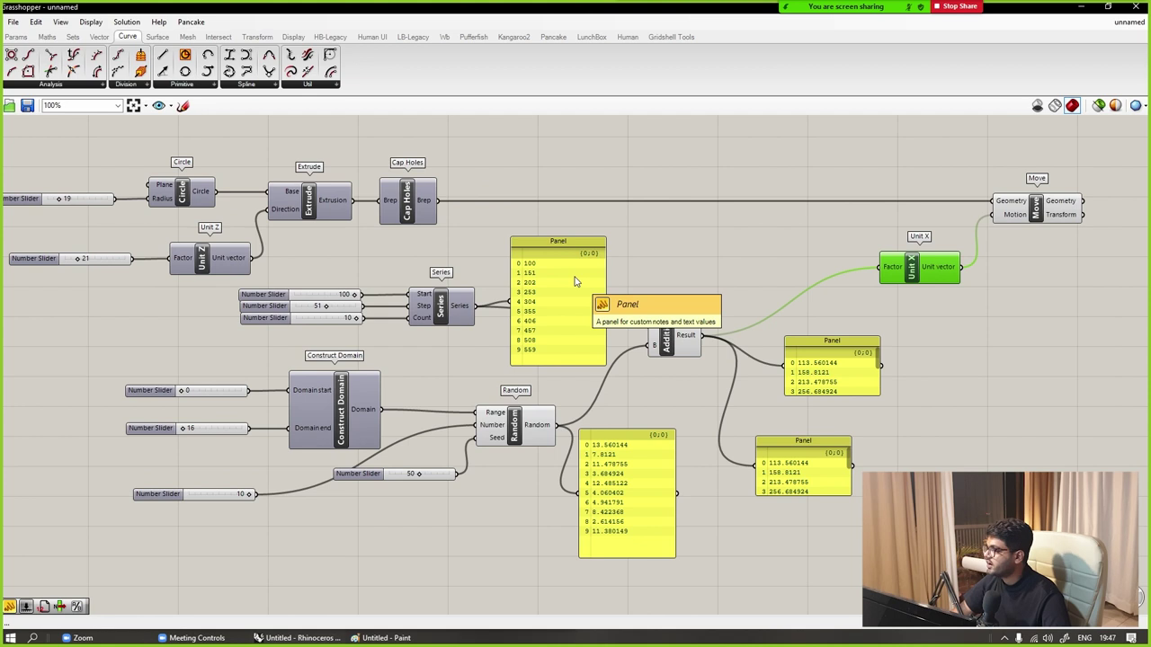
scroll(575, 281, "down", 2)
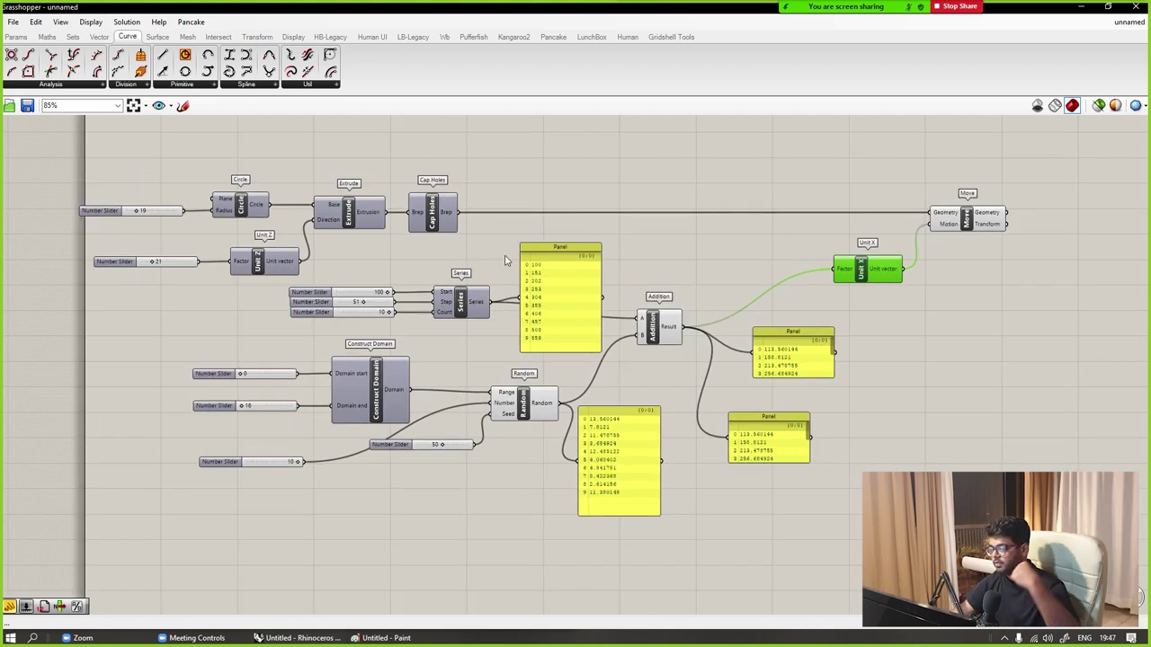
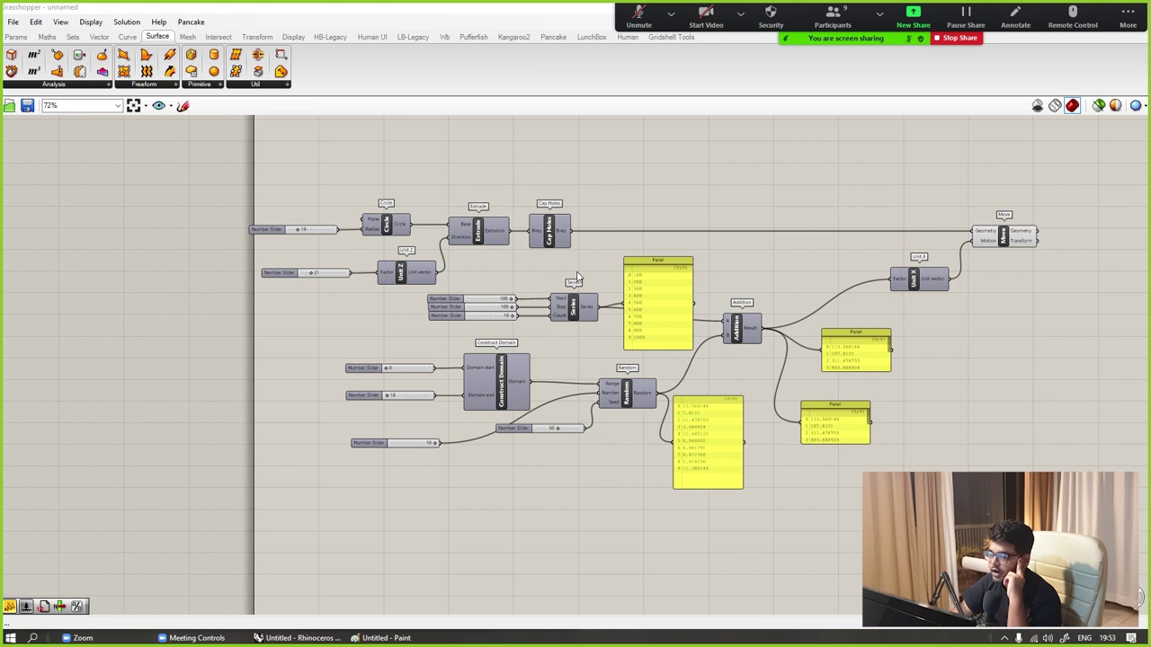
Dock the Grasshopper window beside the Rhino viewport and bring the Series and Random components into closer view.
left_click_drag(401, 11, 1150, 120)
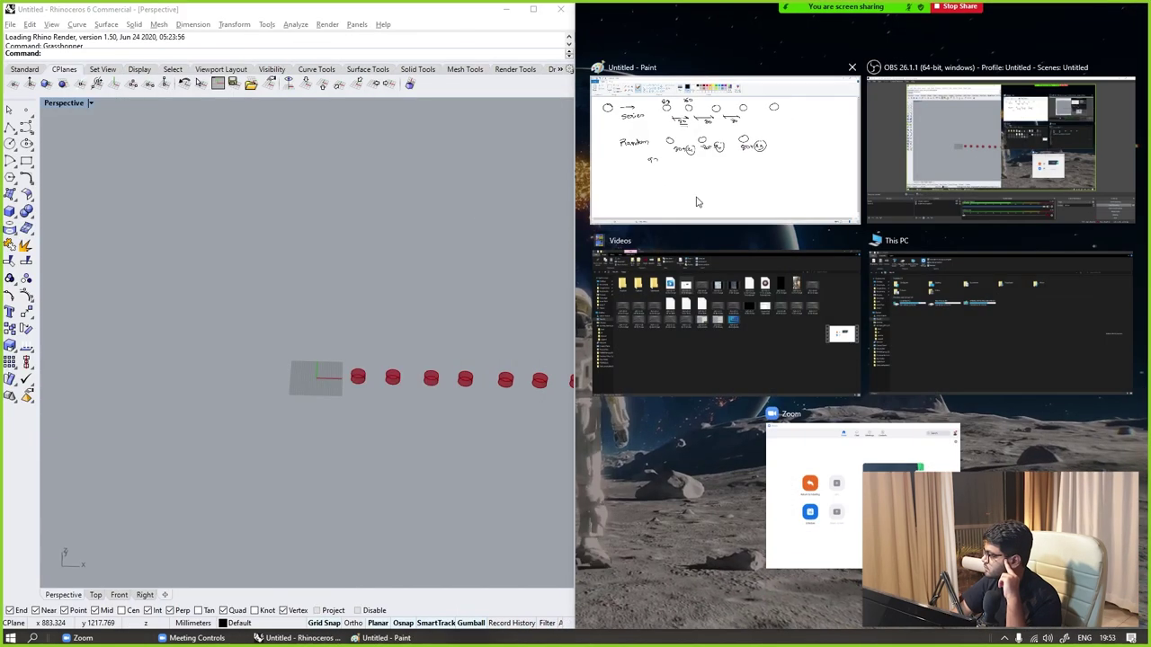
left_click(384, 240)
scroll(734, 200, "up", 5)
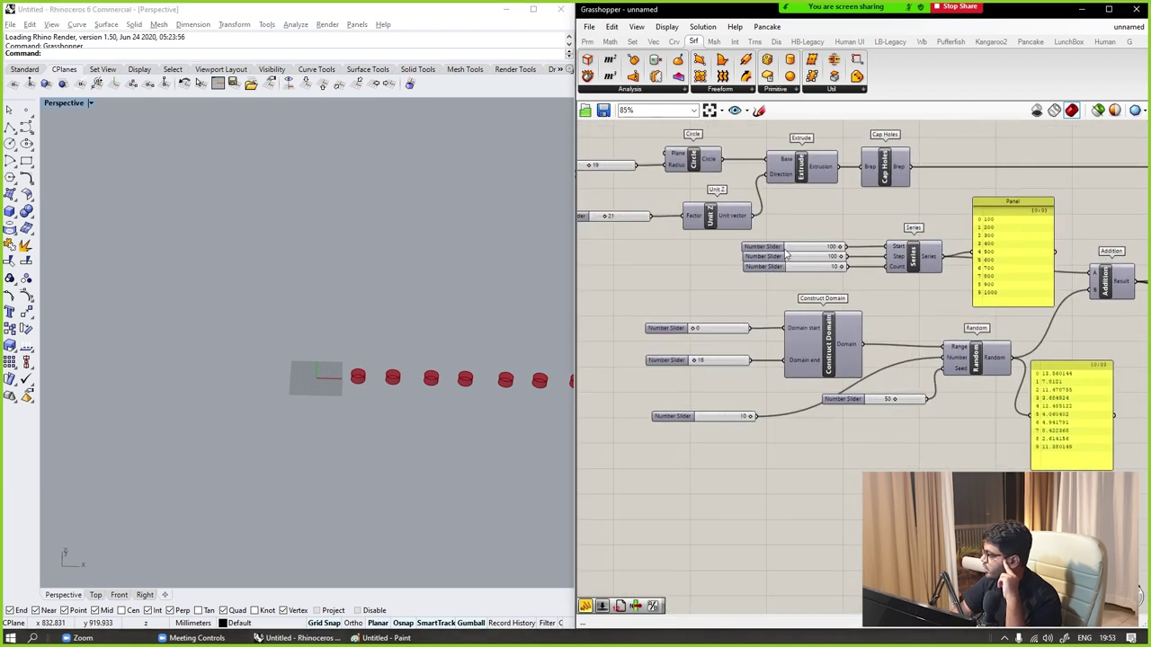
Delete the number slider that feeds the Factor input of the Unit Z component.
right_click_drag(734, 200, 953, 285)
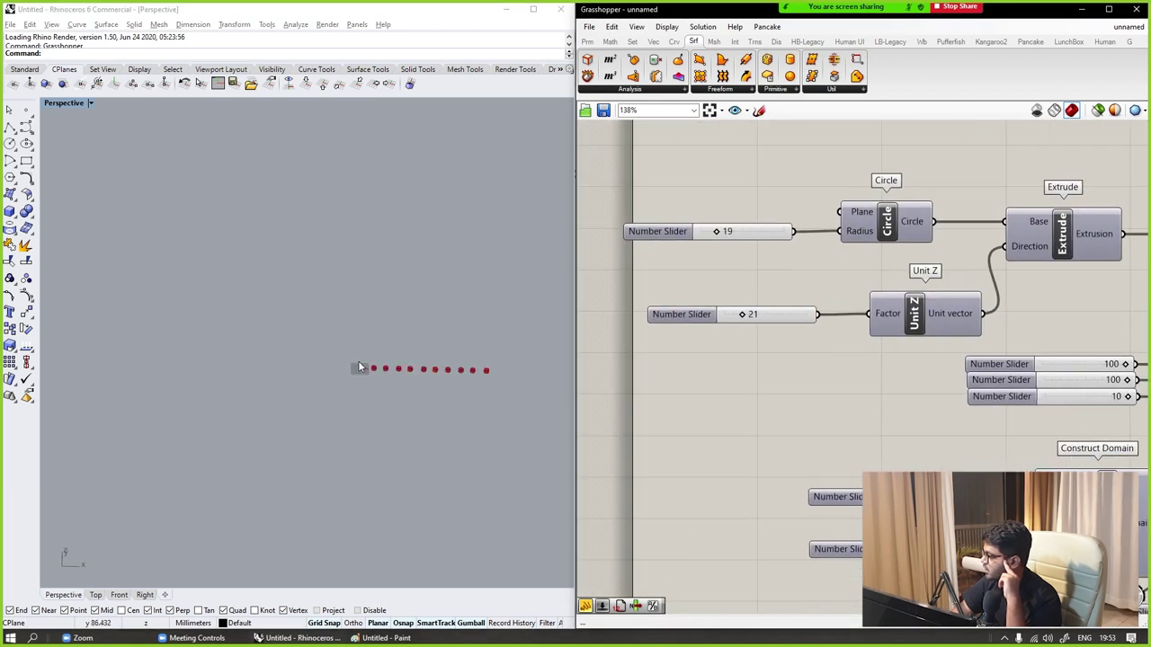
scroll(922, 287, "up", 2)
scroll(422, 378, "up", 5)
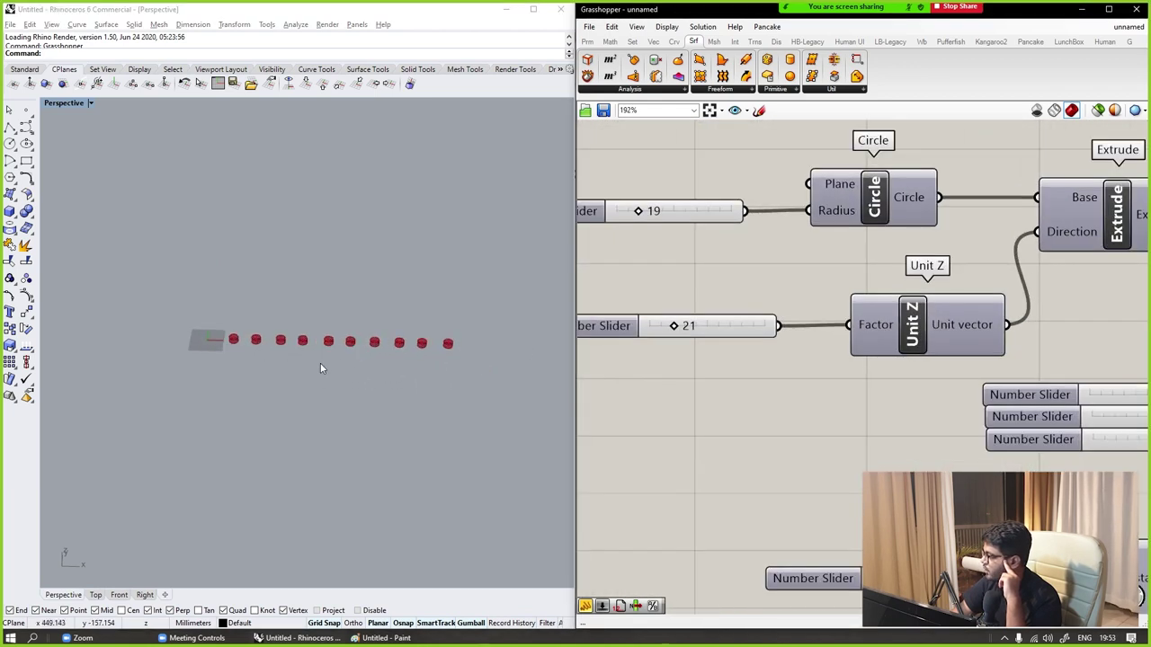
scroll(844, 279, "down", 3)
scroll(1042, 237, "up", 1)
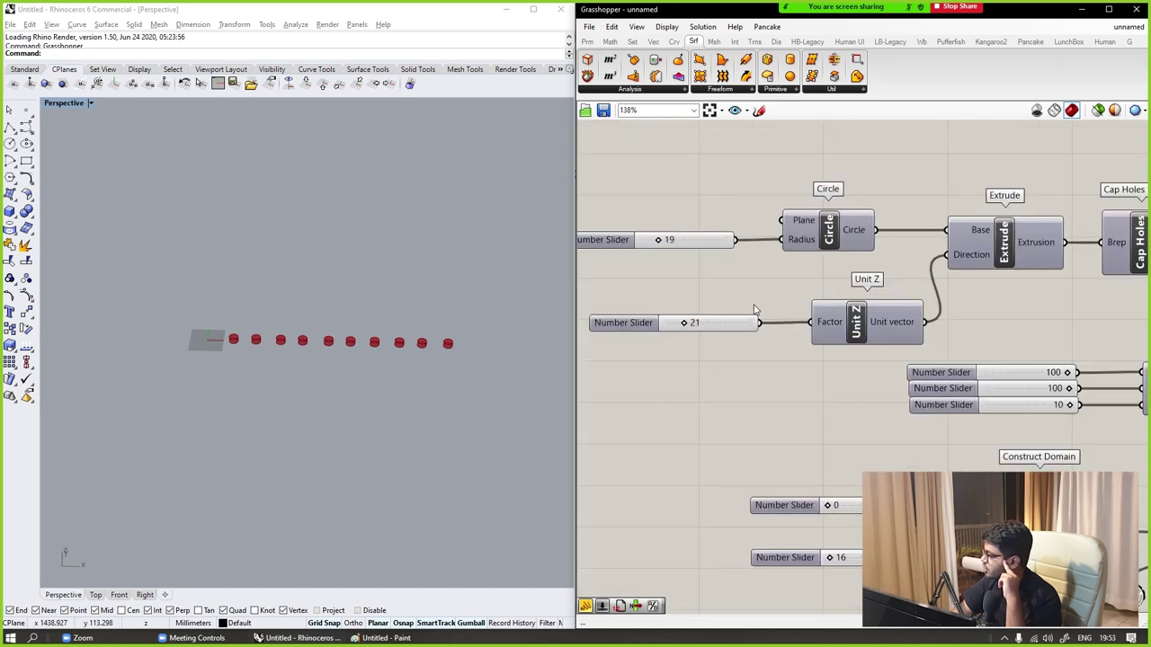
scroll(688, 333, "up", 3)
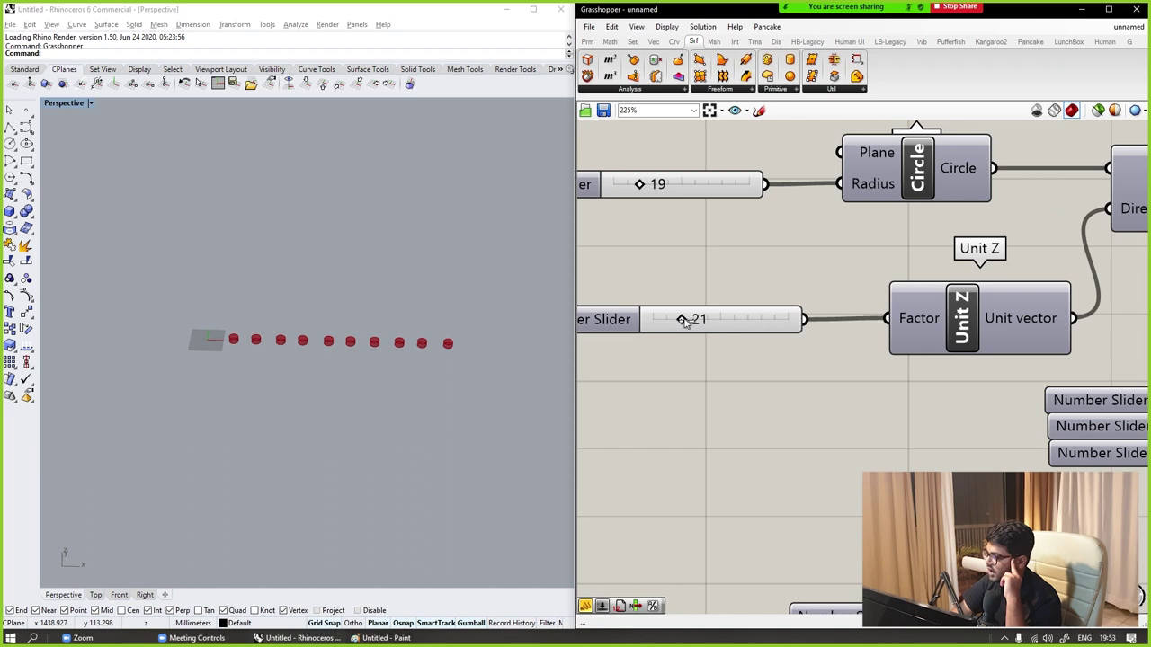
left_click_drag(691, 321, 712, 281)
key("Delete")
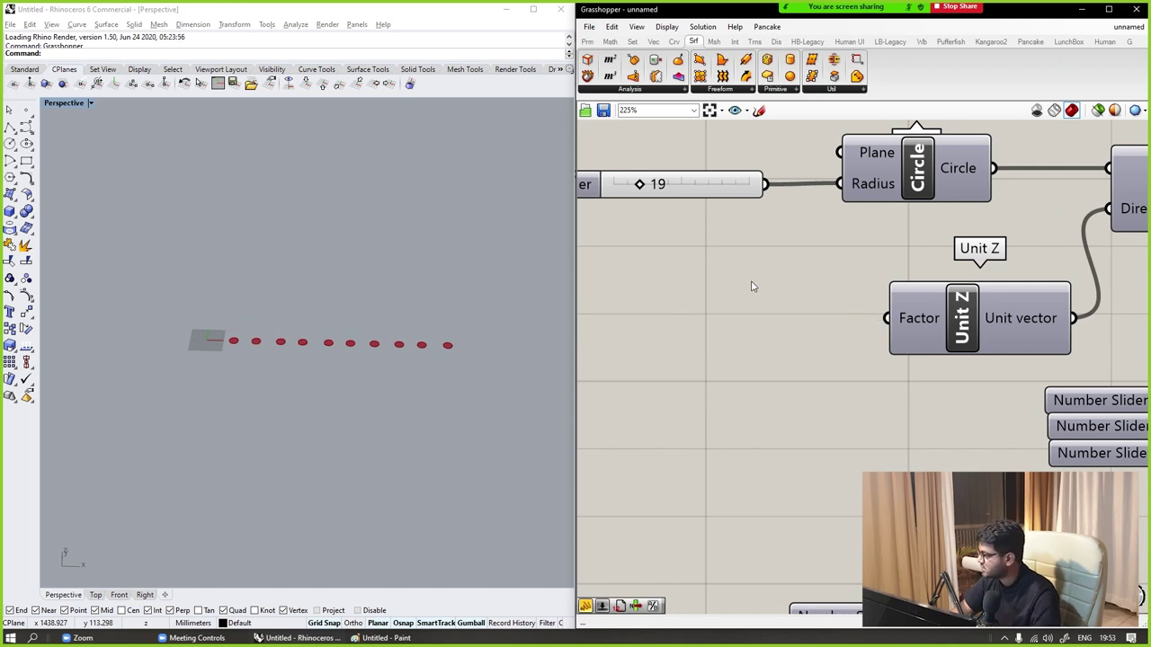
Add a Random component beside the Unit Z component, below the circle radius slider.
scroll(753, 286, "down", 5)
double_click(691, 321)
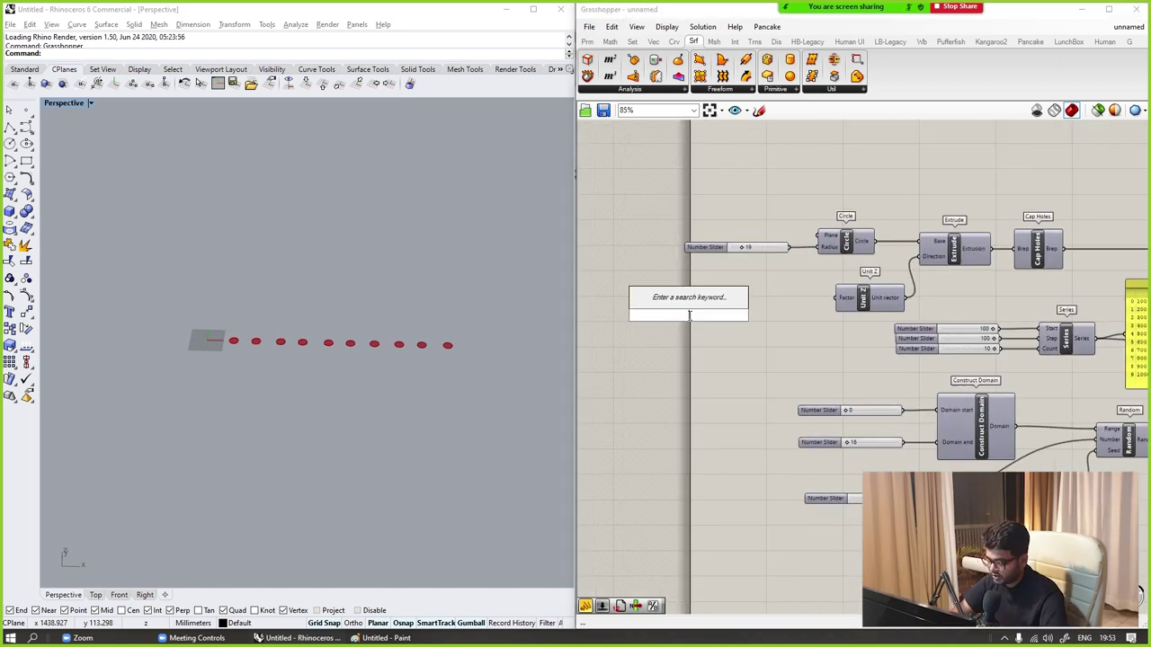
type("ran")
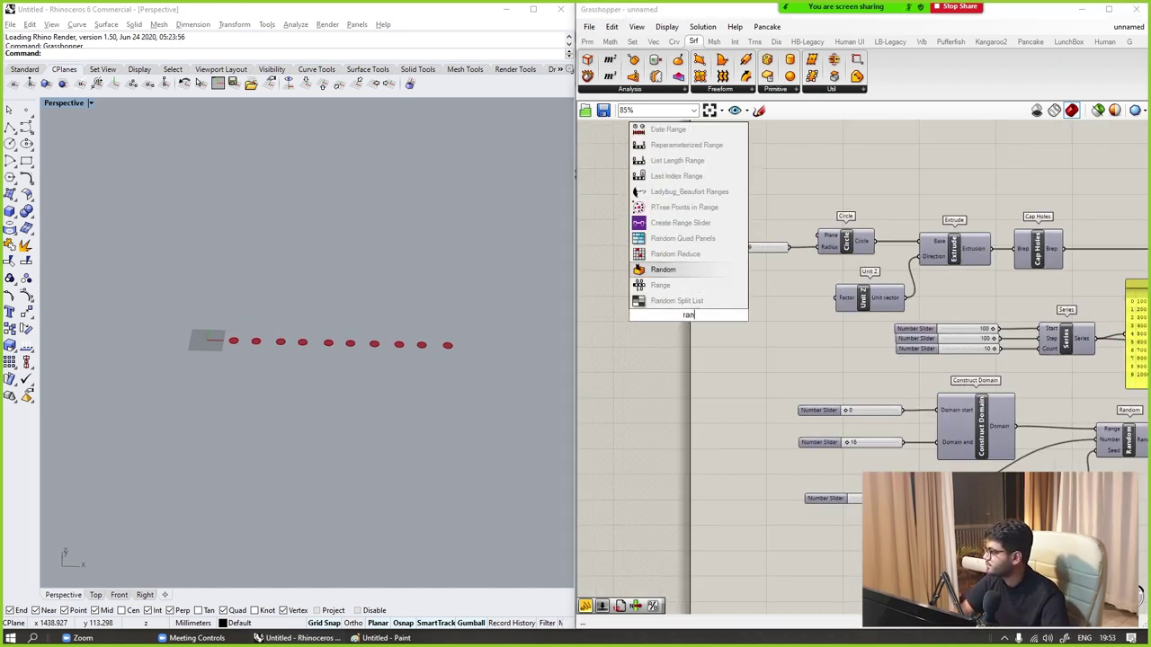
left_click(663, 269)
left_click_drag(688, 310, 736, 308)
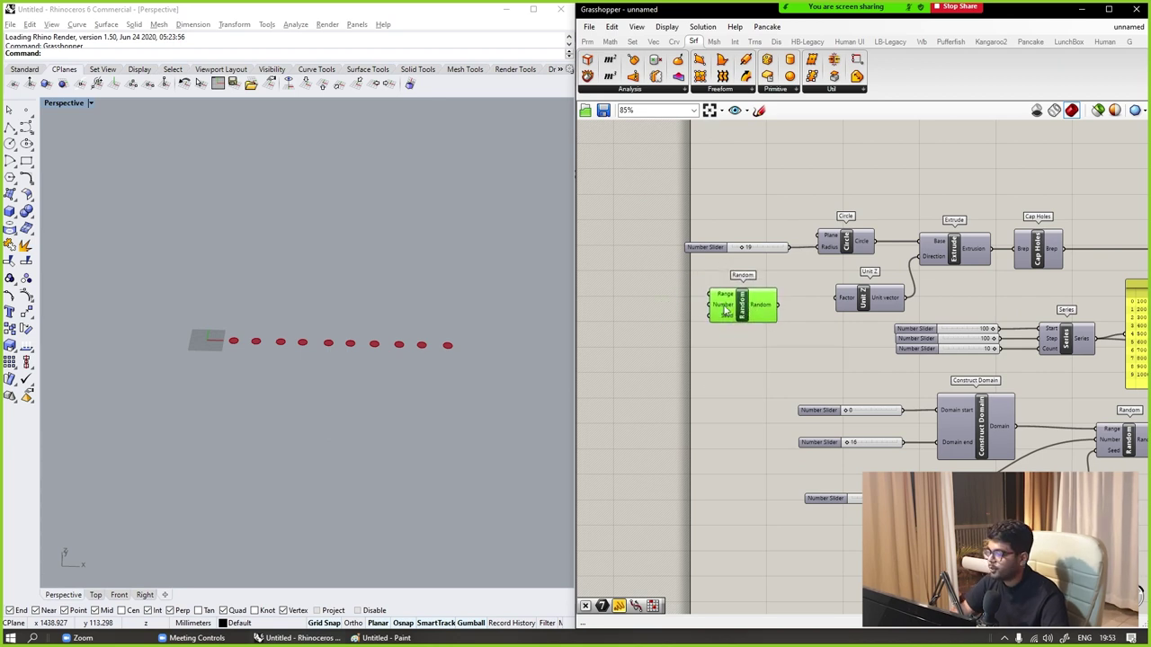
scroll(653, 303, "up", 2)
Add a Construct Domain component before the new Random component and connect its Domain output to the Random Range input.
left_click(634, 304)
double_click(634, 305)
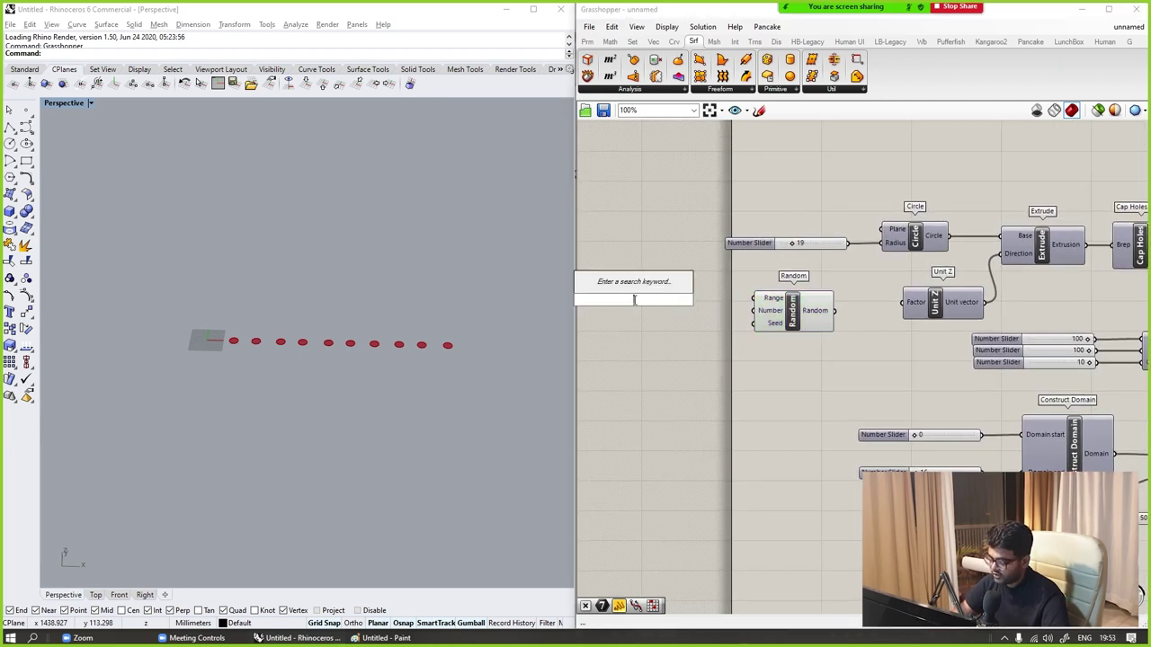
type("//")
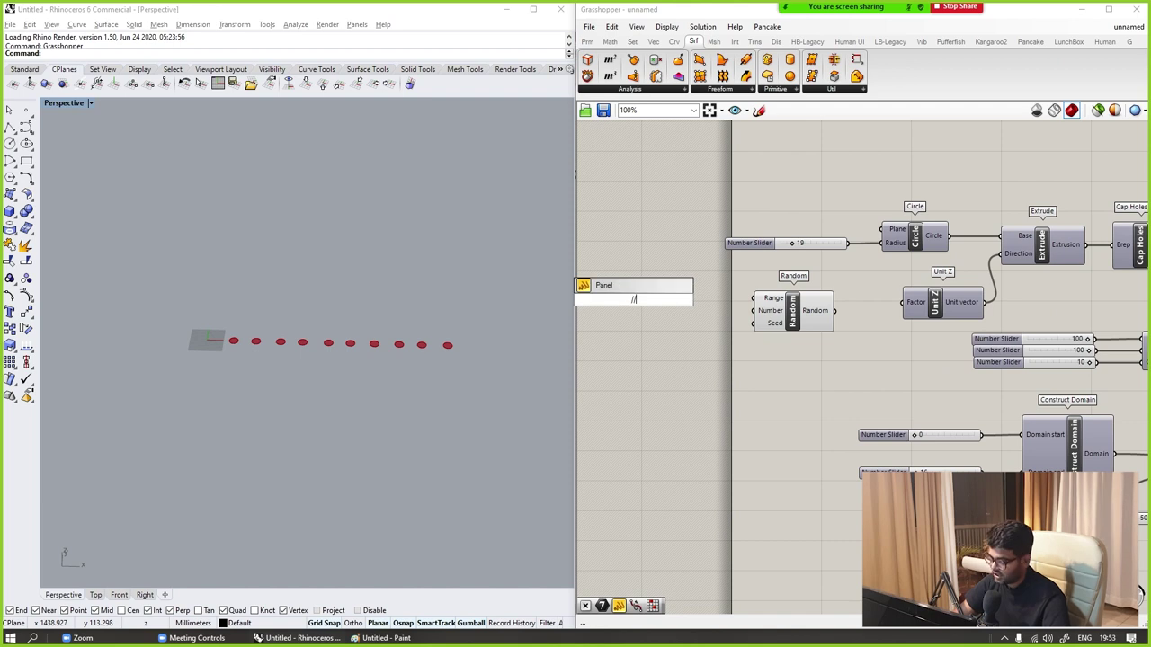
key("BackSpace")
type("construct")
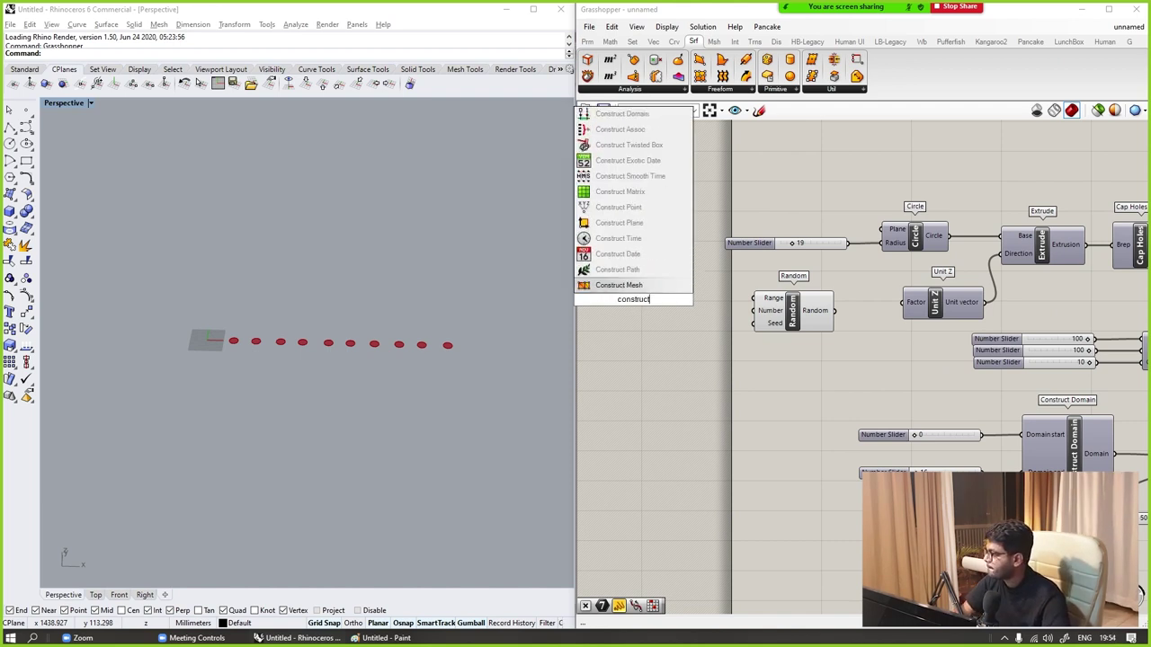
type(" domain")
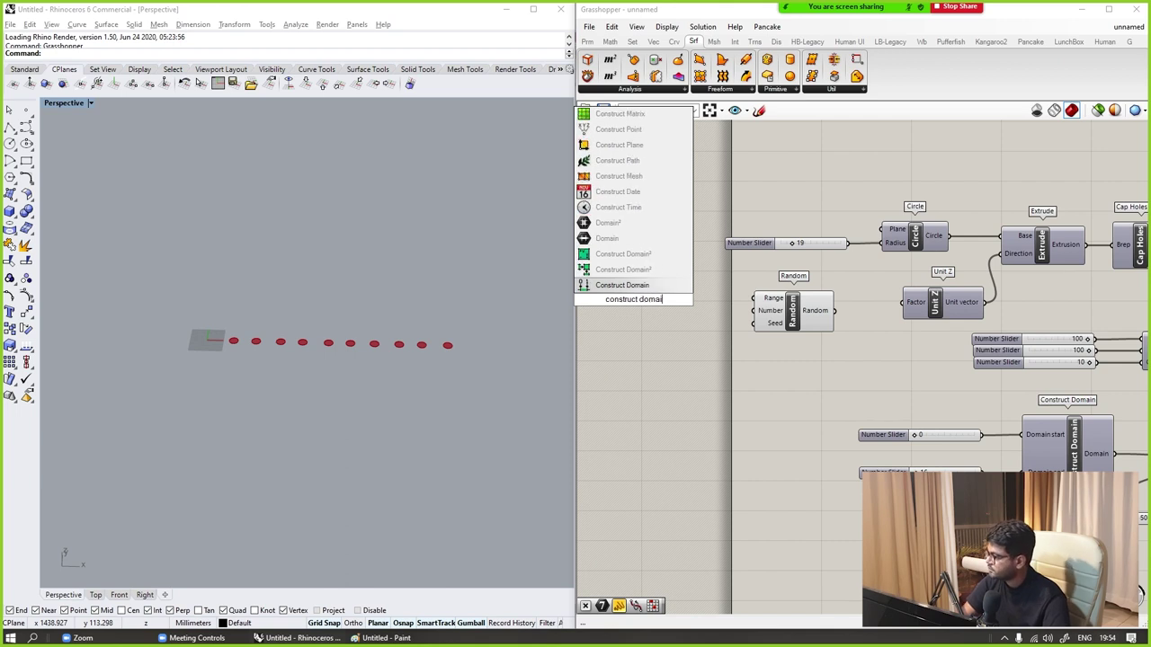
key("Return")
left_click_drag(700, 302, 753, 299)
Create a number slider with value 0 and connect it to the new Construct Domain's Domain start input.
scroll(754, 298, "down", 2)
scroll(644, 284, "up", 2)
double_click(644, 284)
type("0")
key("Return")
left_click(663, 288)
scroll(693, 286, "up", 2)
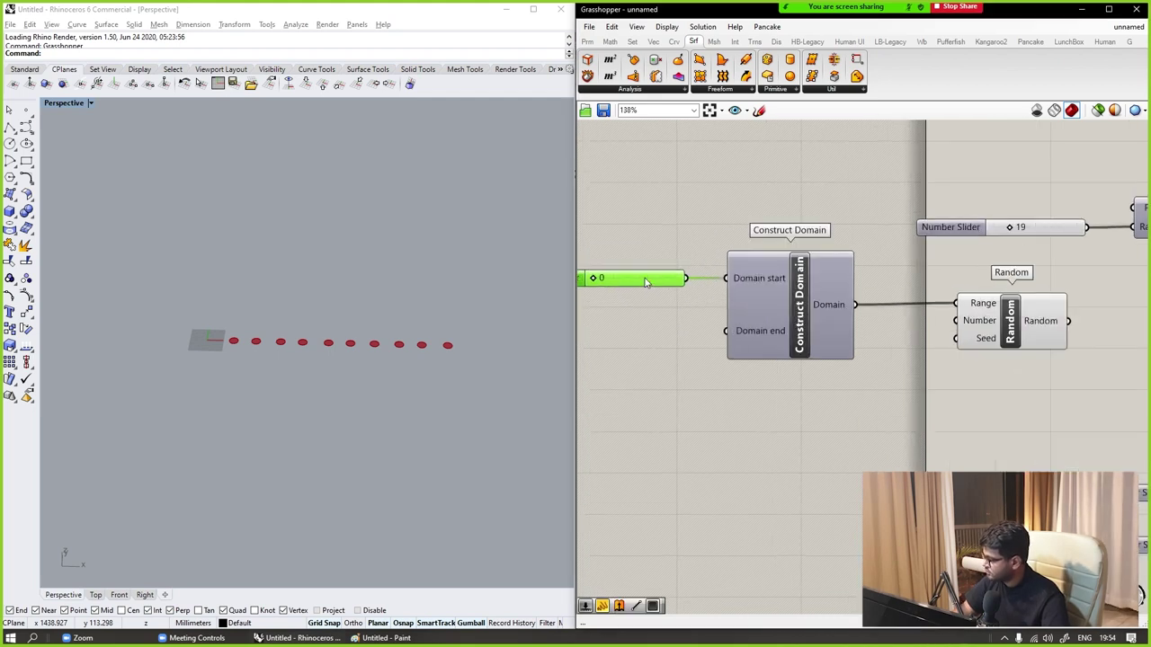
Create a number slider with value 50 and connect it to the new Construct Domain's Domain end input.
scroll(722, 334, "down", 2)
double_click(633, 331)
type("//50")
key("Return")
scroll(673, 317, "up", 4)
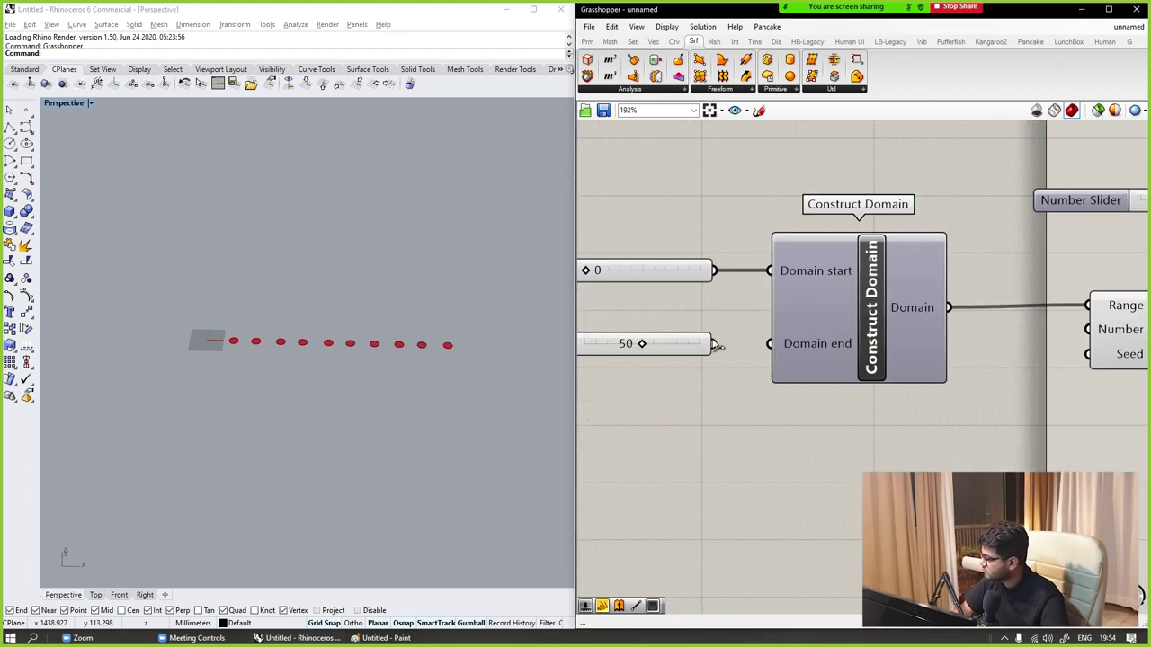
left_click_drag(694, 349, 672, 345)
left_click(669, 275)
Adjust the new Random component's position near Unit Z and inspect its Number input and the Series Count slider.
scroll(828, 293, "down", 4)
scroll(828, 292, "up", 3)
left_click_drag(828, 292, 836, 297)
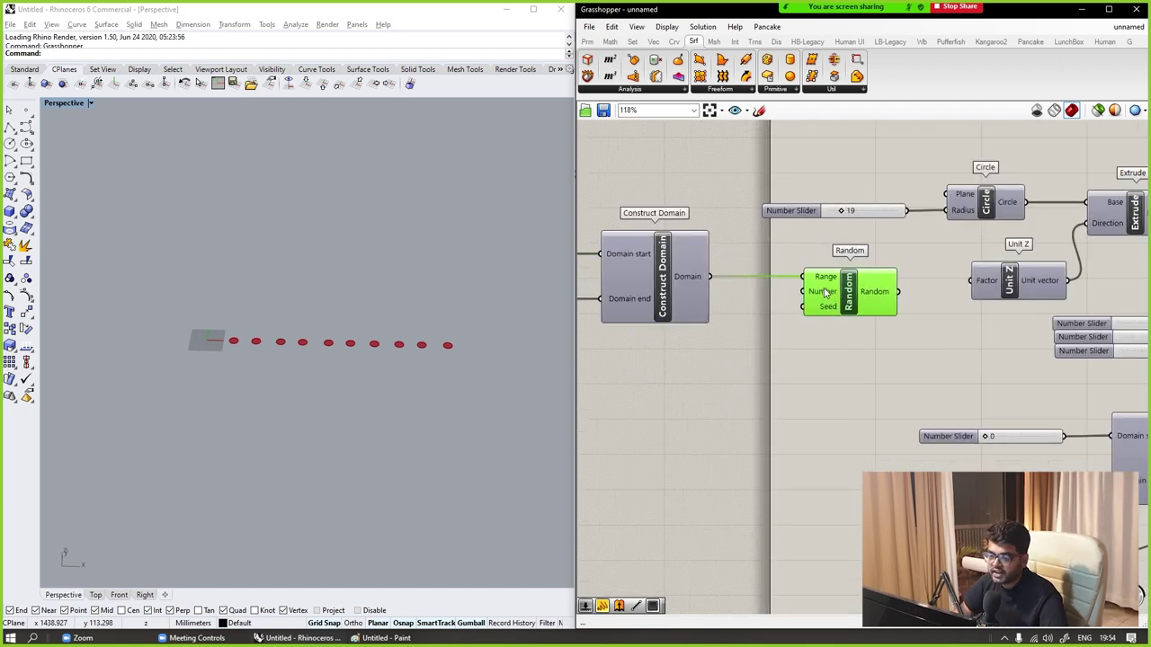
mouse_move(825, 292)
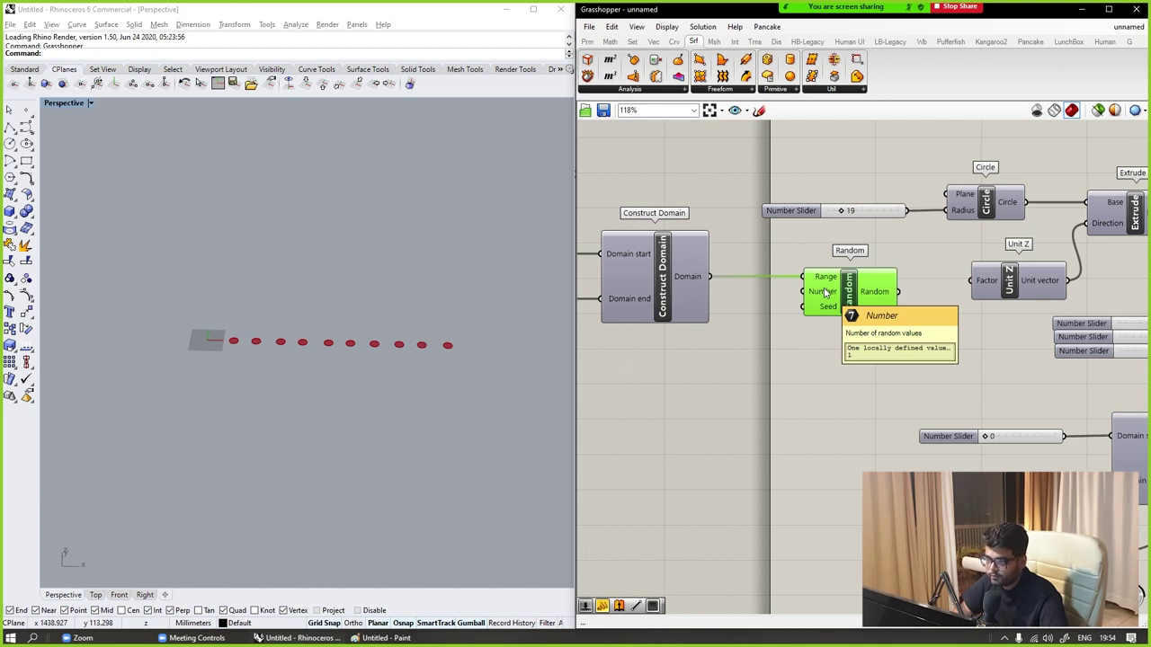
scroll(824, 292, "down", 2)
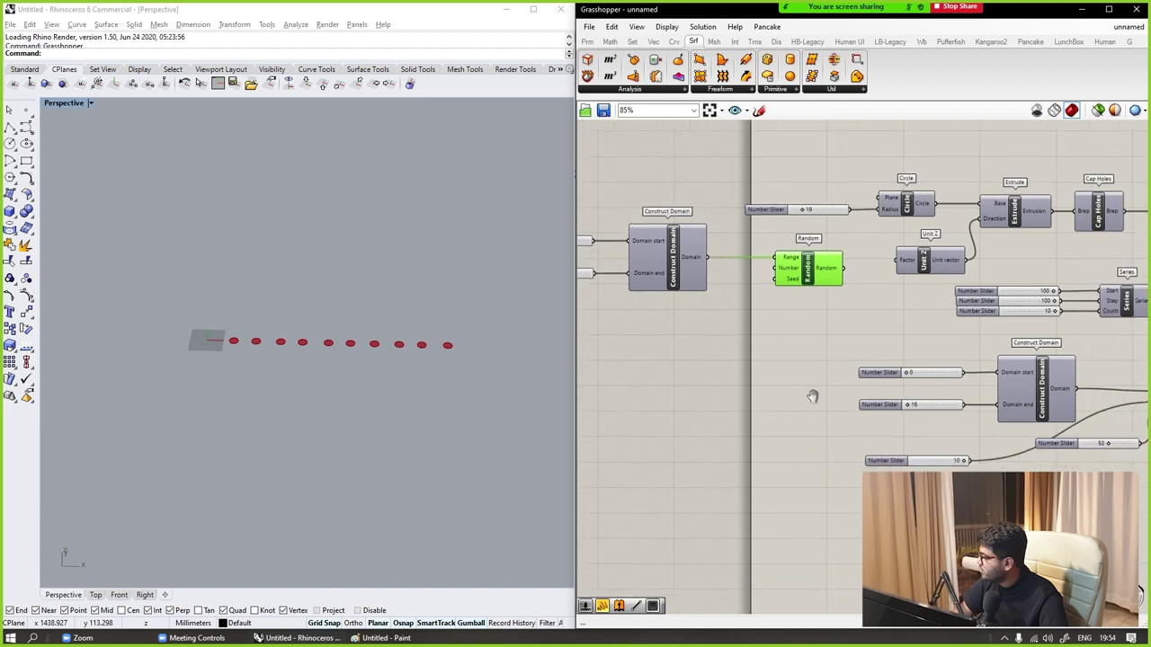
scroll(810, 265, "up", 1)
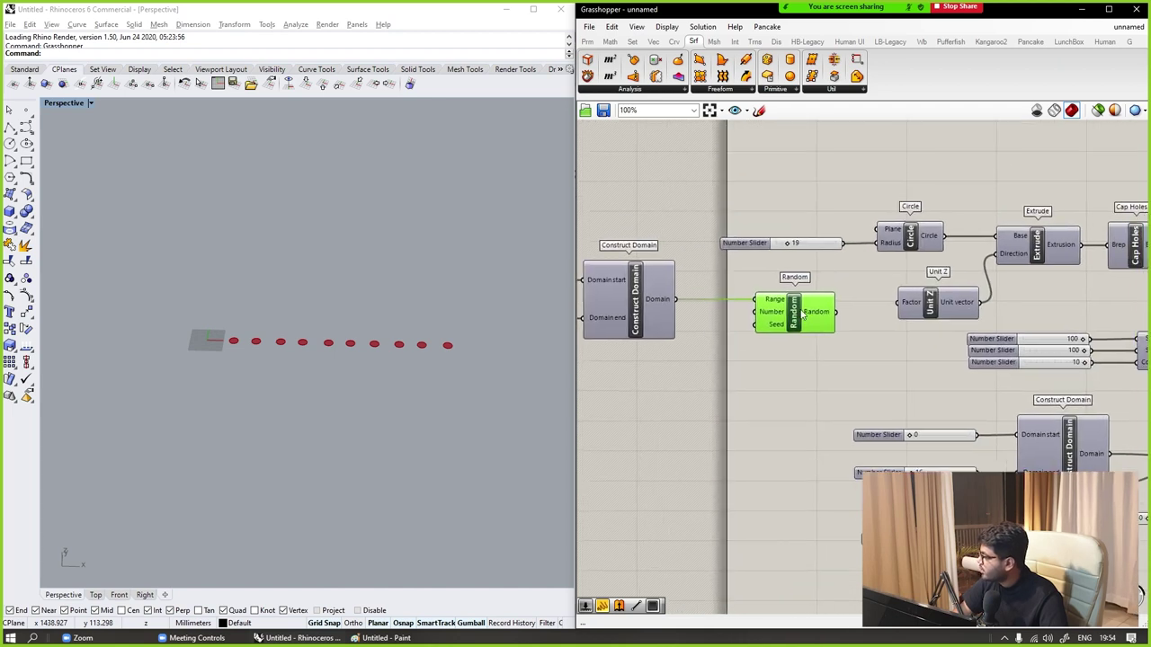
left_click_drag(802, 313, 834, 314)
scroll(834, 313, "down", 1)
right_click_drag(1088, 355, 949, 302)
scroll(949, 302, "up", 1)
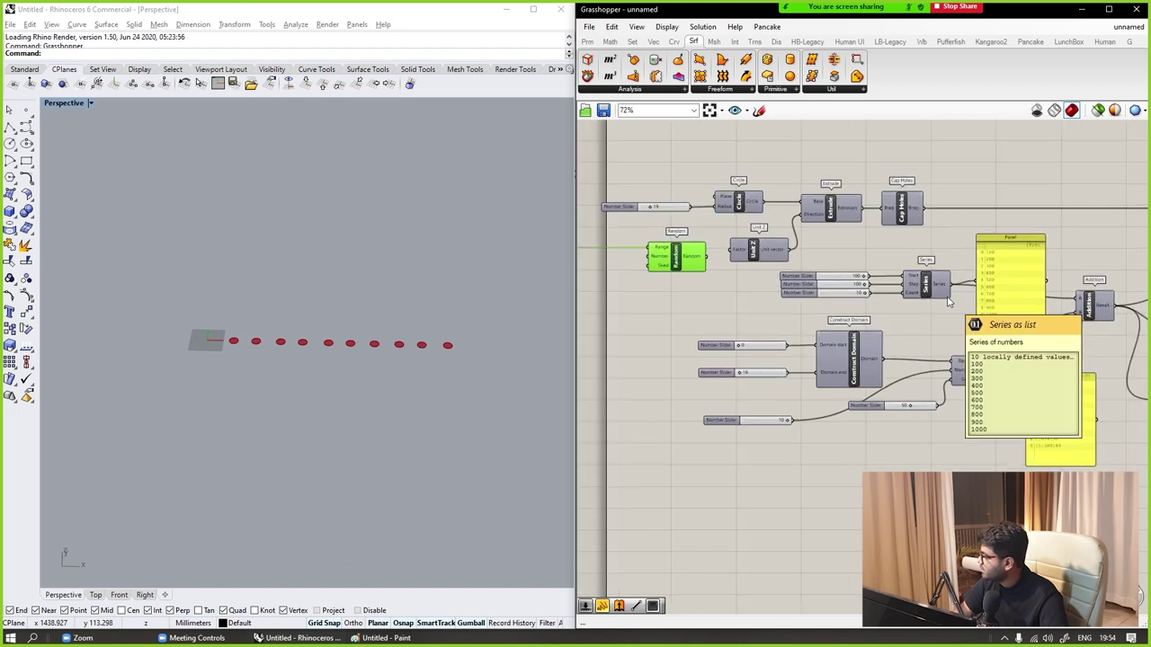
scroll(853, 294, "up", 1)
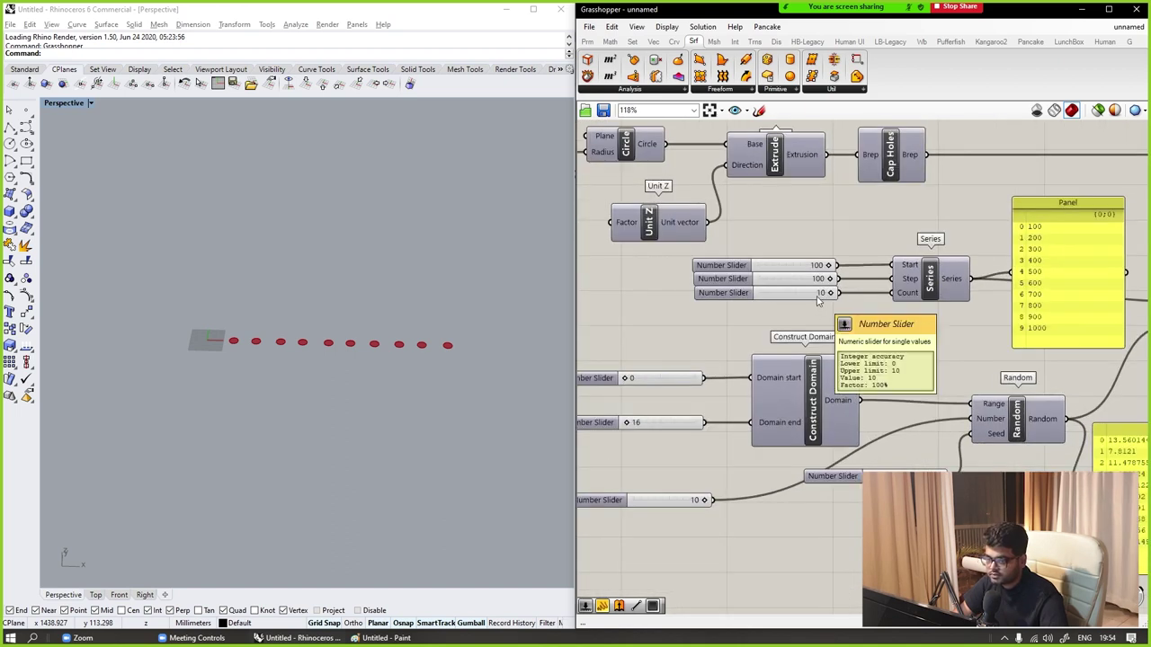
left_click(792, 278)
scroll(810, 286, "down", 3)
left_click_drag(823, 293, 591, 306)
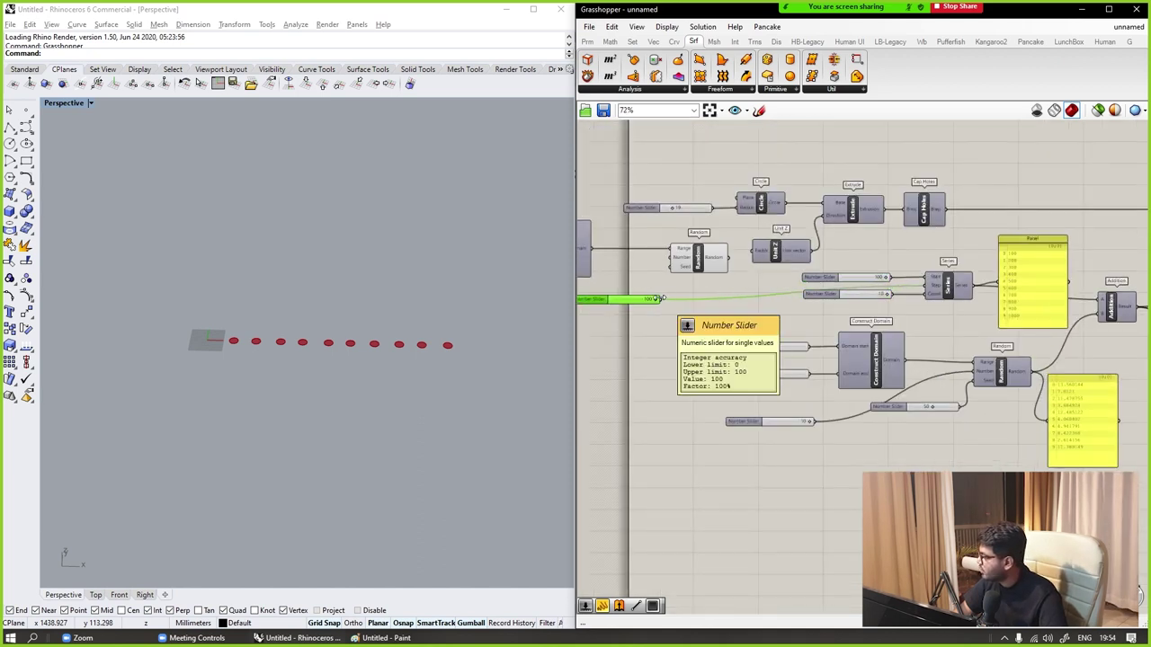
scroll(667, 302, "up", 1)
key("ctrl+z")
Move the Series Count slider beside the new Random, delete the lower Random's Number slider, and wire the Count slider to both Number inputs.
left_click_drag(871, 297, 673, 261)
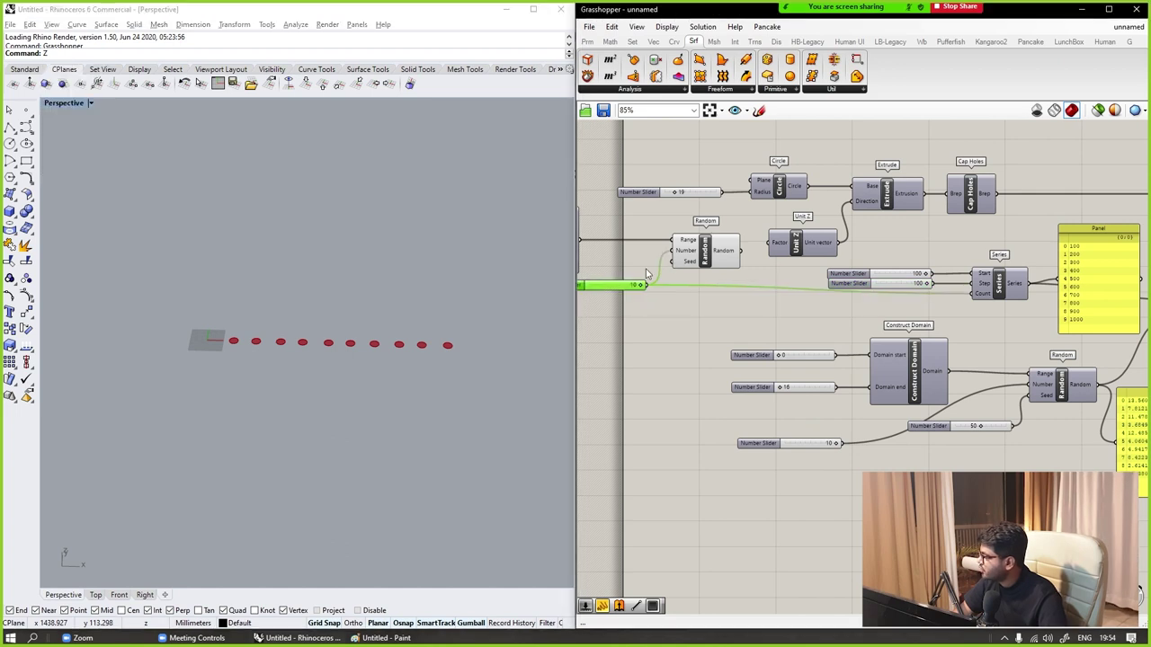
left_click_drag(612, 285, 593, 286)
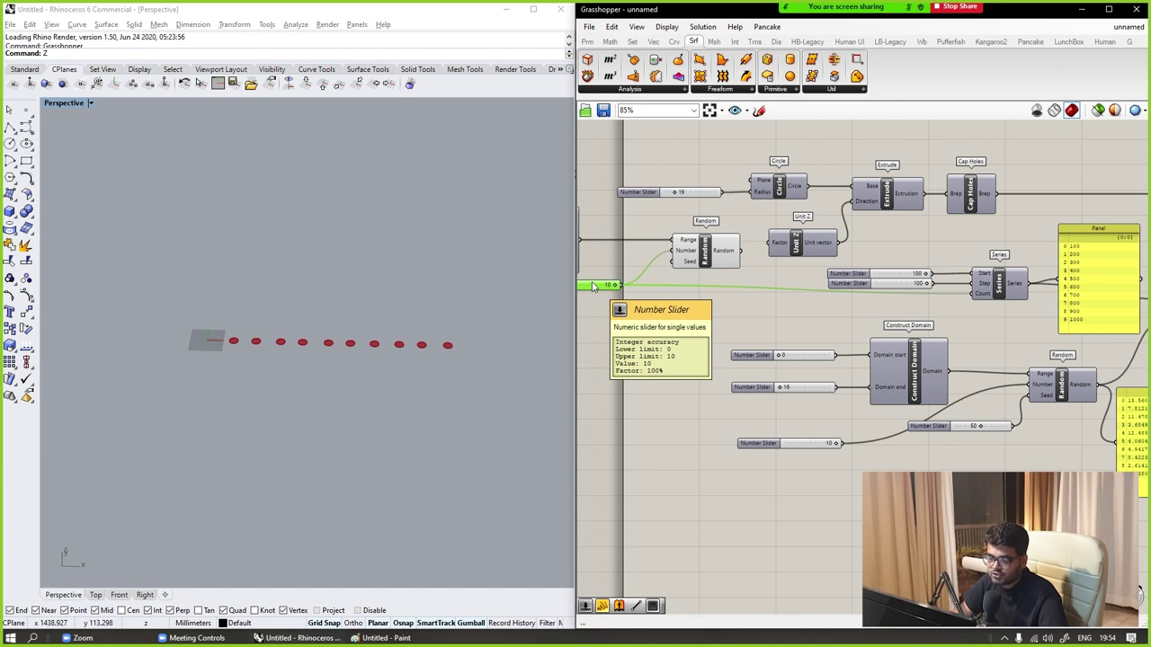
left_click(785, 441)
key("Delete")
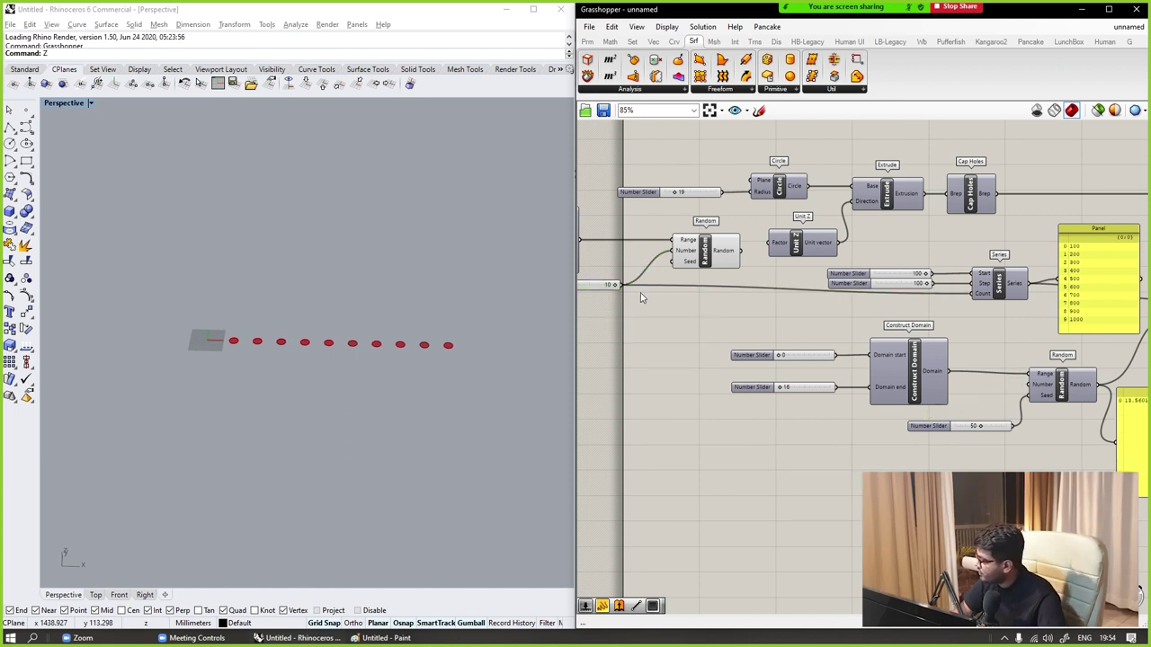
left_click_drag(660, 308, 1034, 385)
left_click(726, 253)
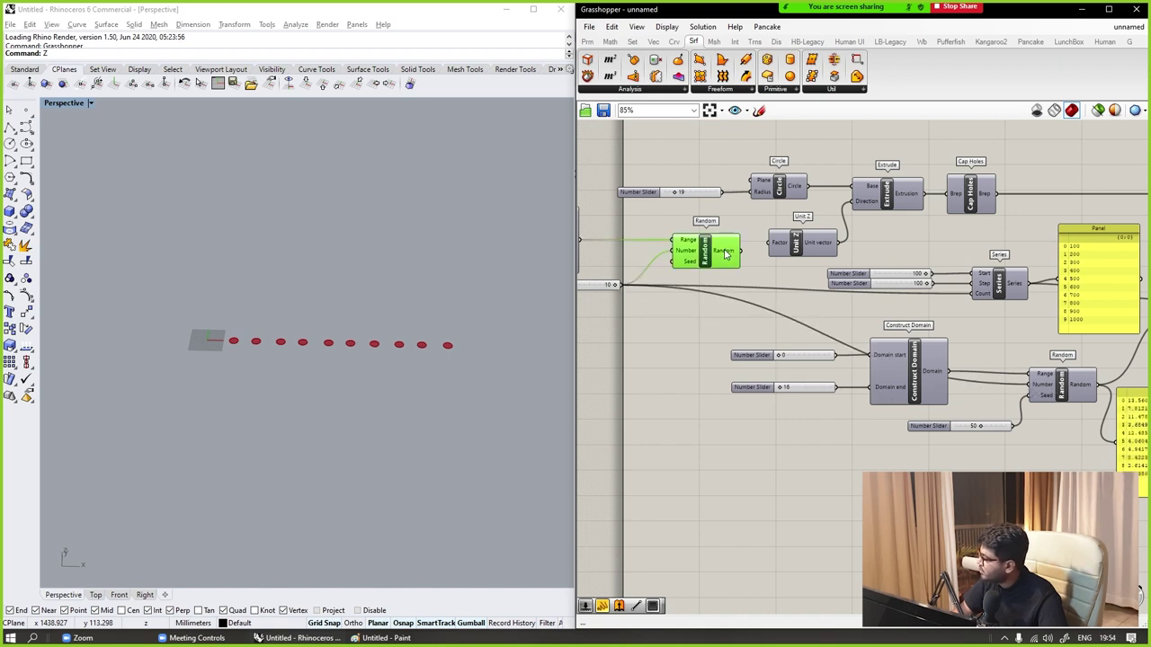
left_click(984, 281)
left_click(1056, 396)
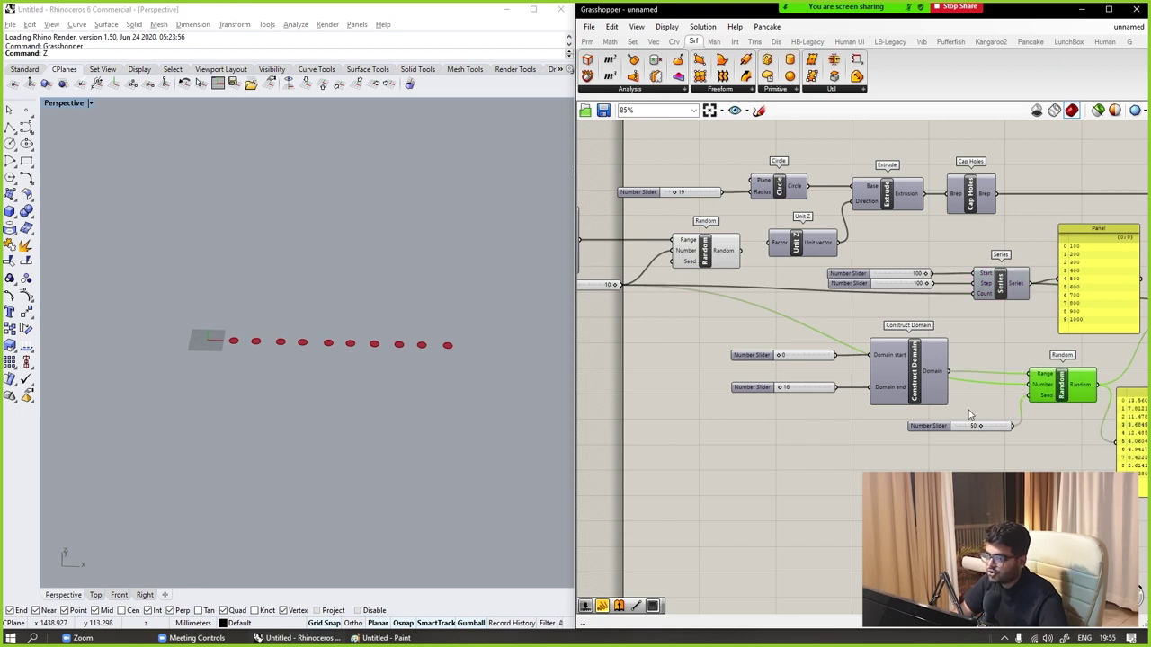
Set the shared count slider's maximum to 100.
right_click_drag(580, 293, 688, 305)
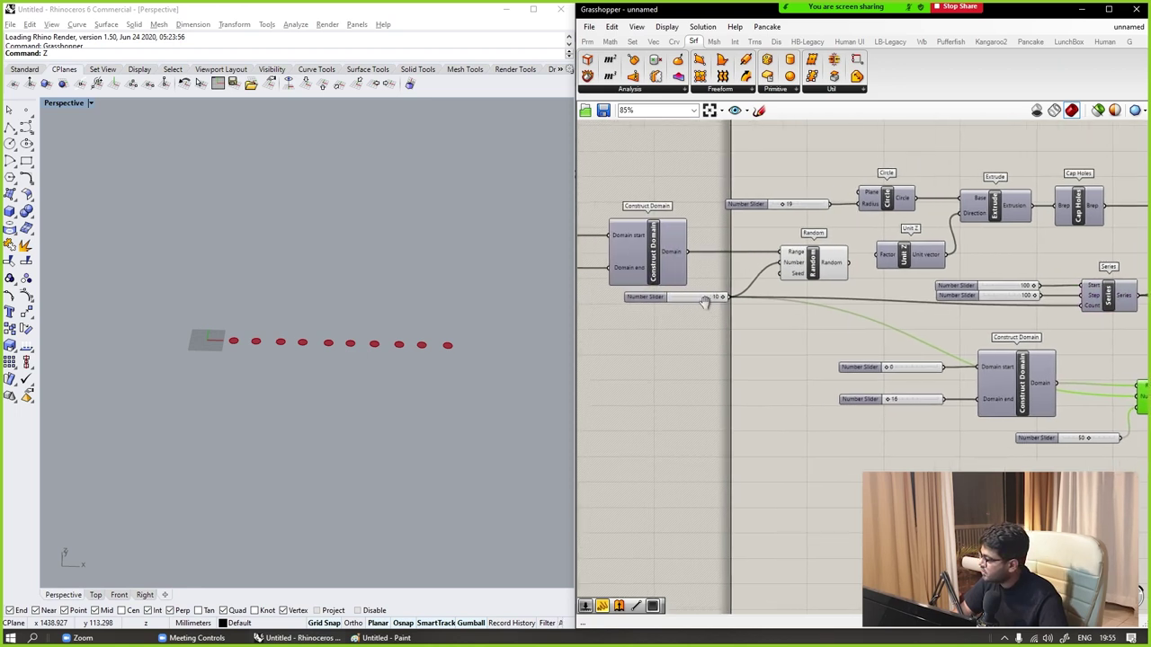
left_click(630, 307)
double_click(630, 308)
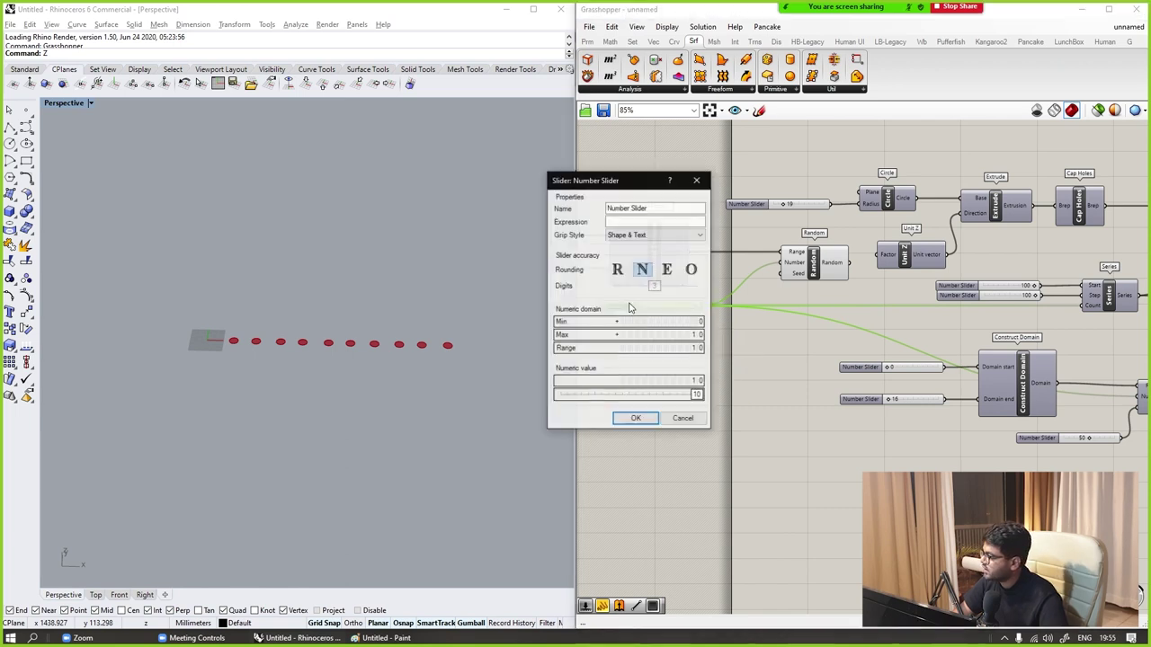
left_click(666, 335)
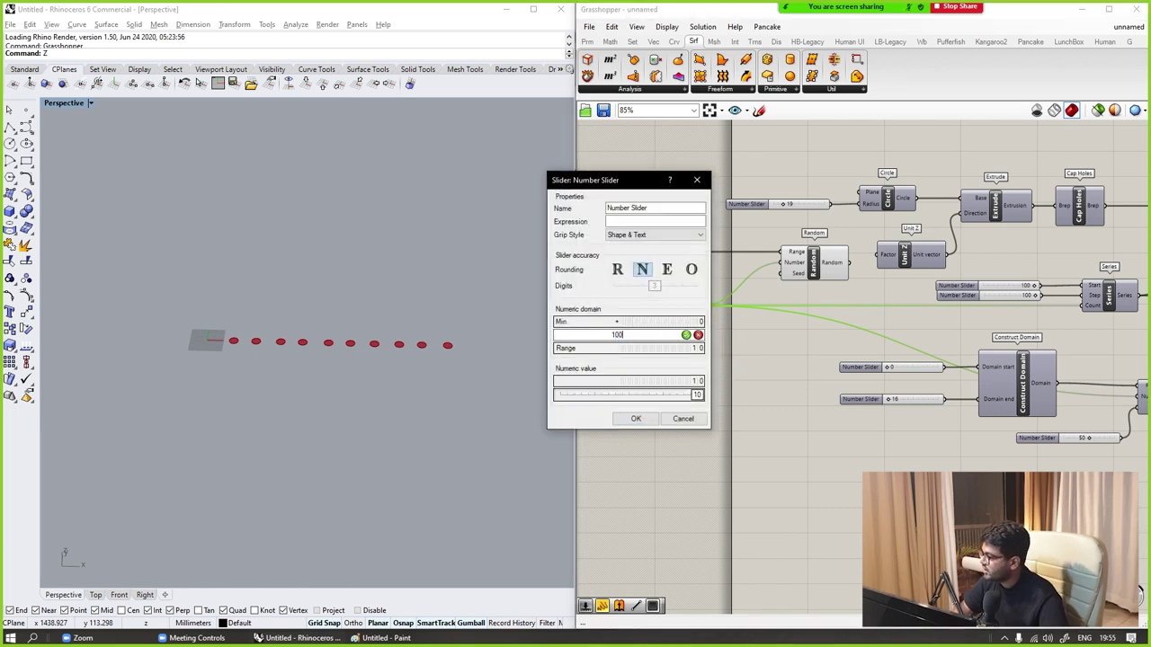
type("100")
left_click(635, 419)
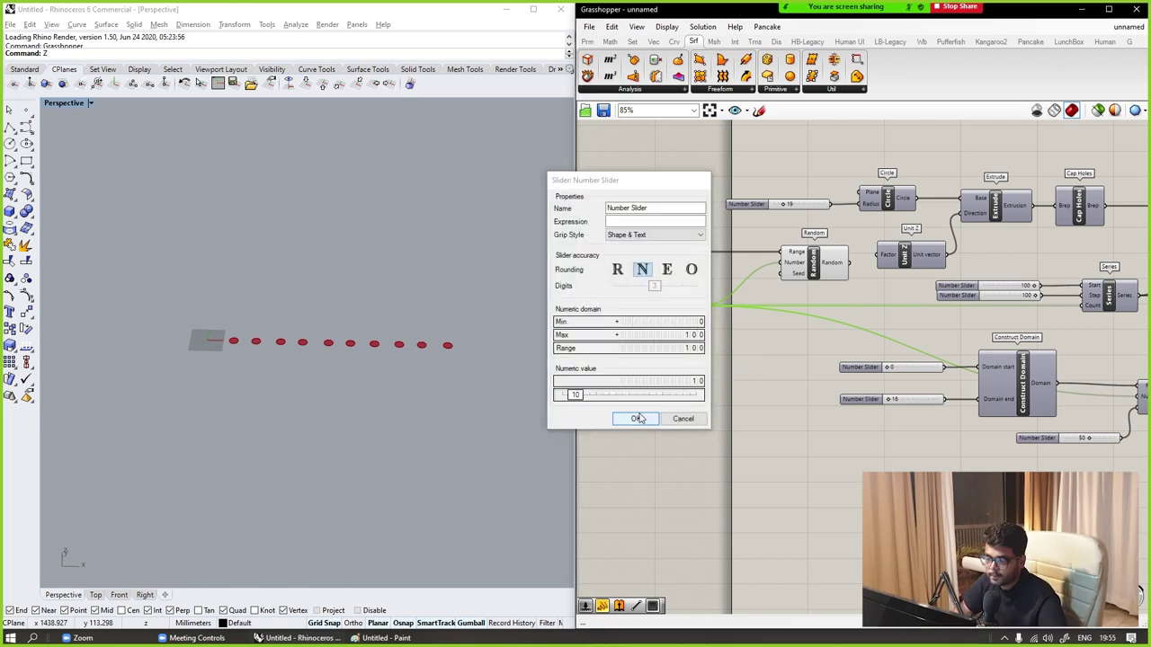
Connect the new Random component's output to the Unit Z Factor input so the cylinders get random heights.
scroll(698, 307, "down", 2)
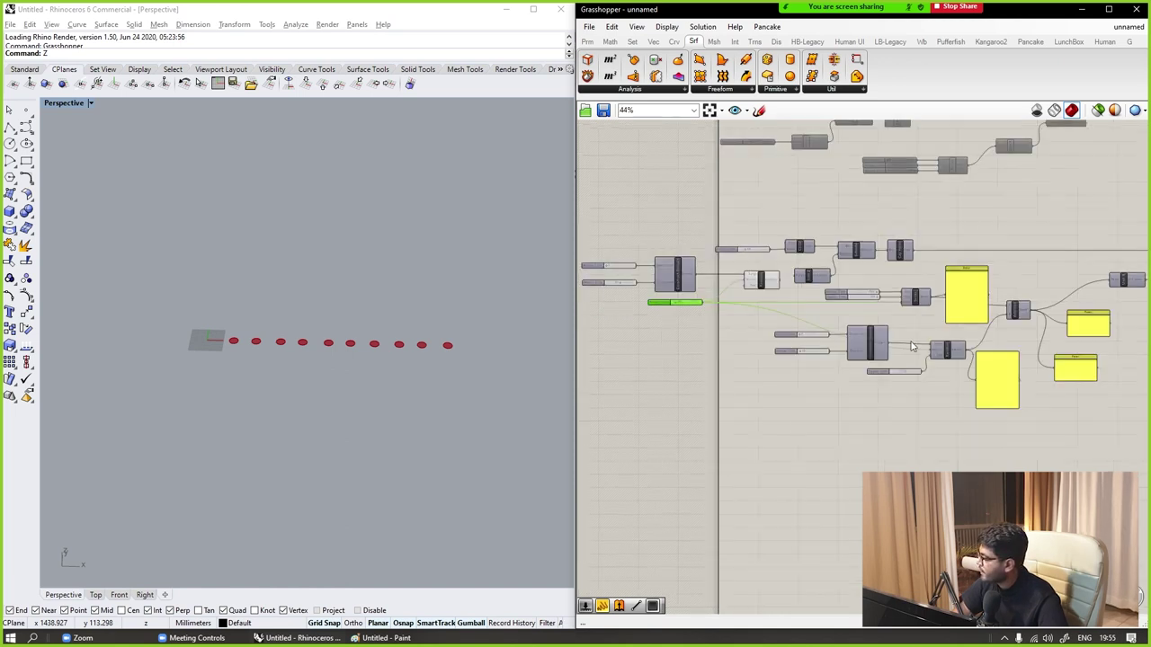
right_click_drag(666, 324, 719, 323)
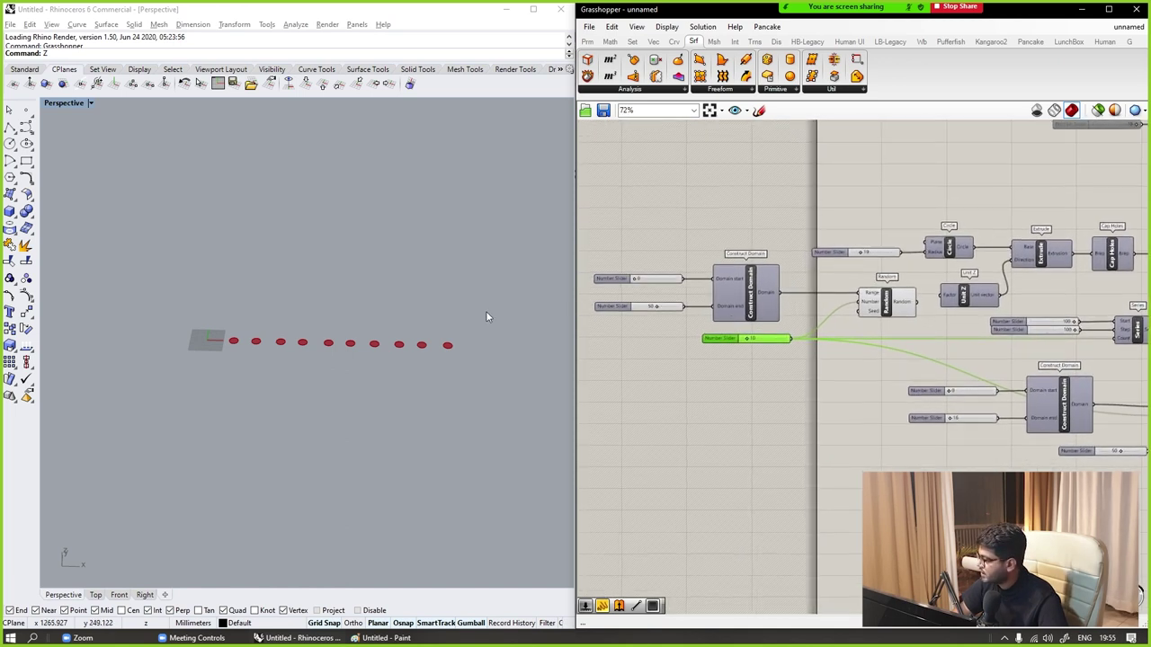
scroll(702, 319, "down", 1)
scroll(834, 306, "up", 3)
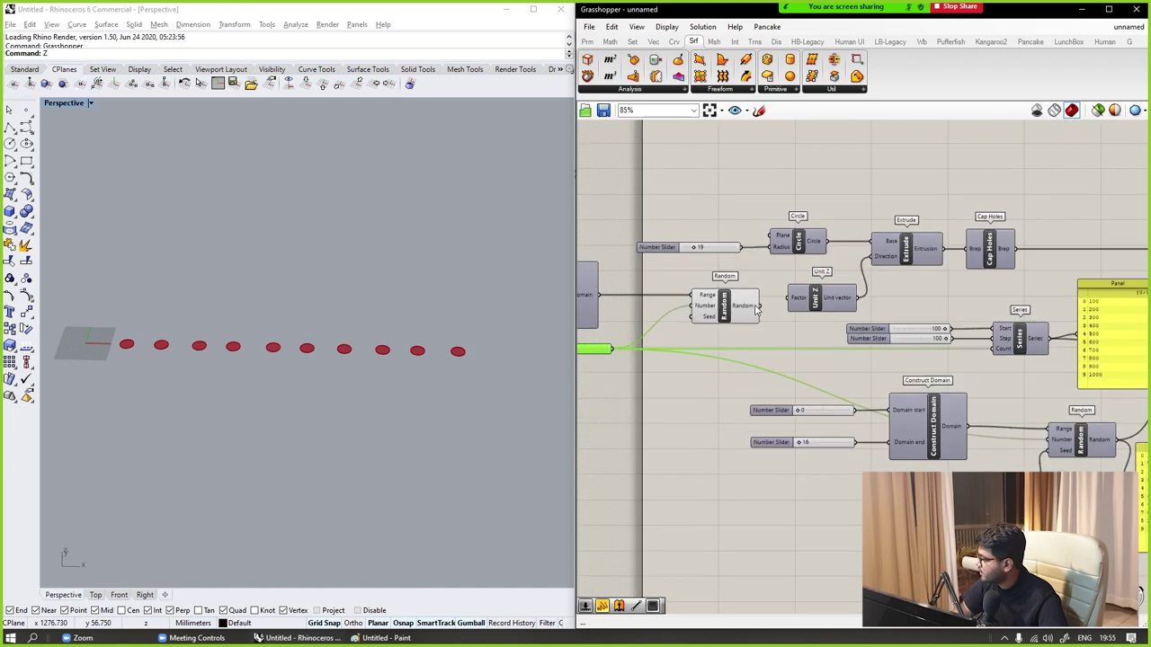
left_click_drag(792, 302, 794, 297)
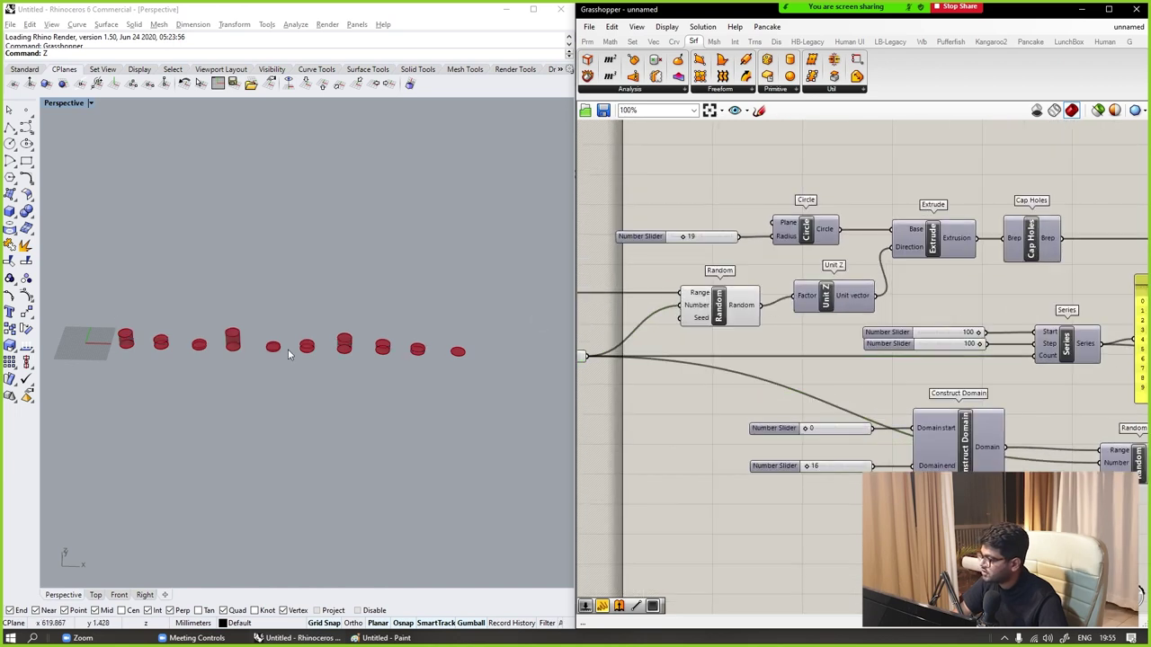
right_click_drag(707, 349, 826, 304)
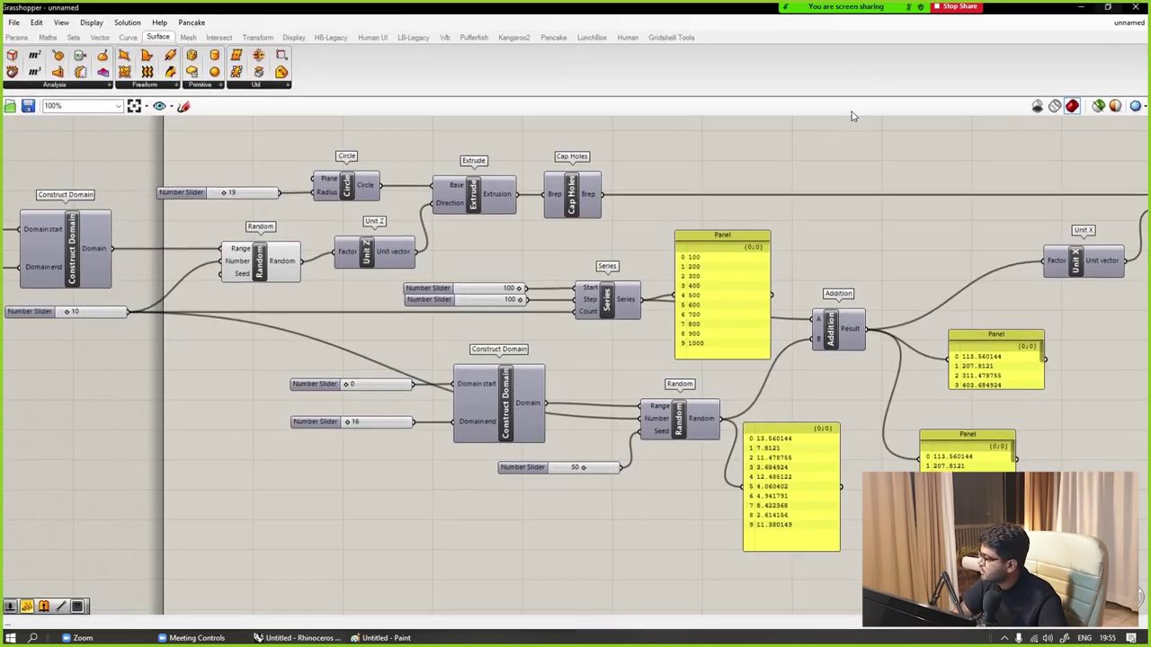
Examine the wiring between the height Random, Unit Z and Extrude, including the Unit Z output vectors.
left_click(1109, 9)
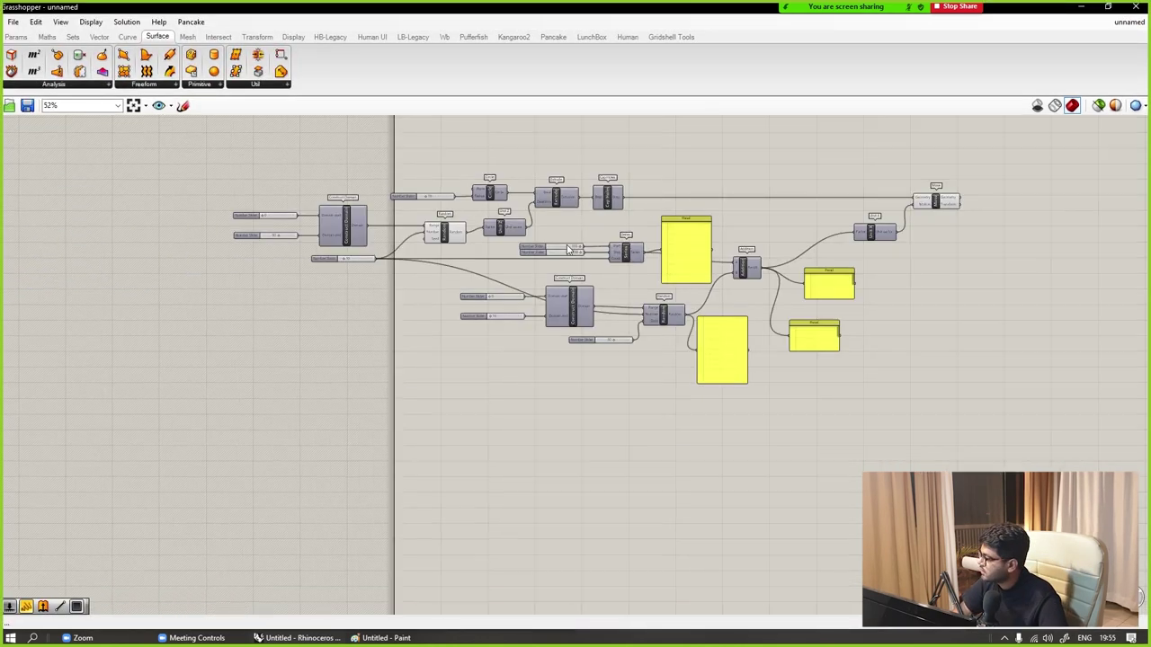
scroll(568, 248, "down", 3)
scroll(583, 311, "up", 2)
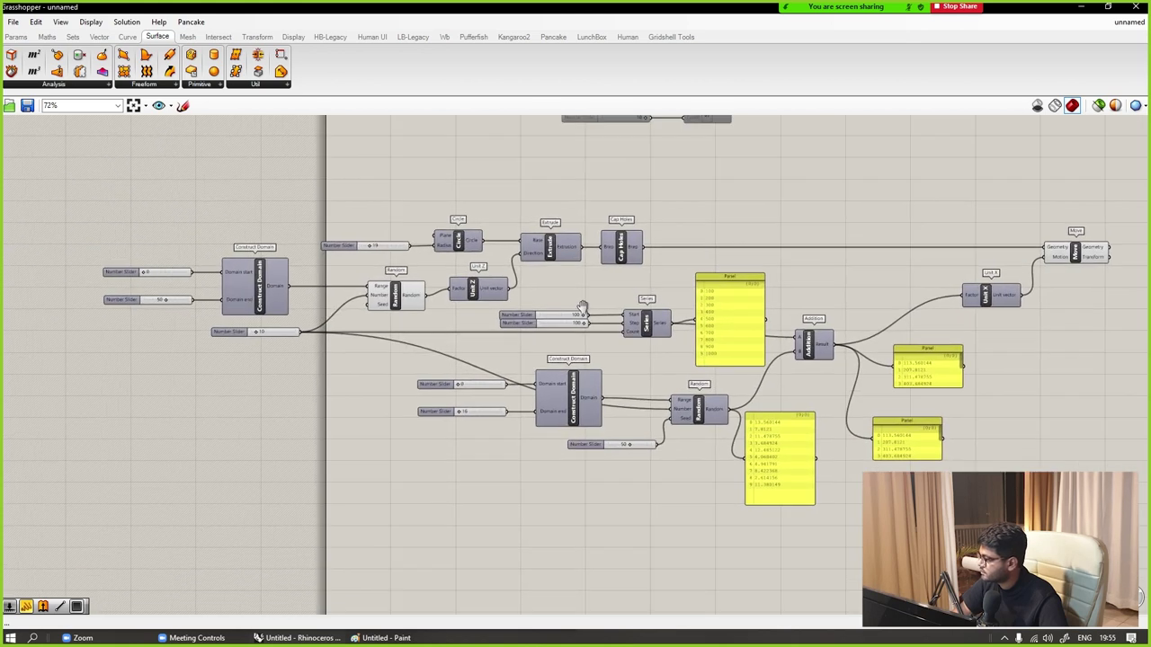
right_click_drag(583, 314, 568, 317)
scroll(503, 312, "down", 1)
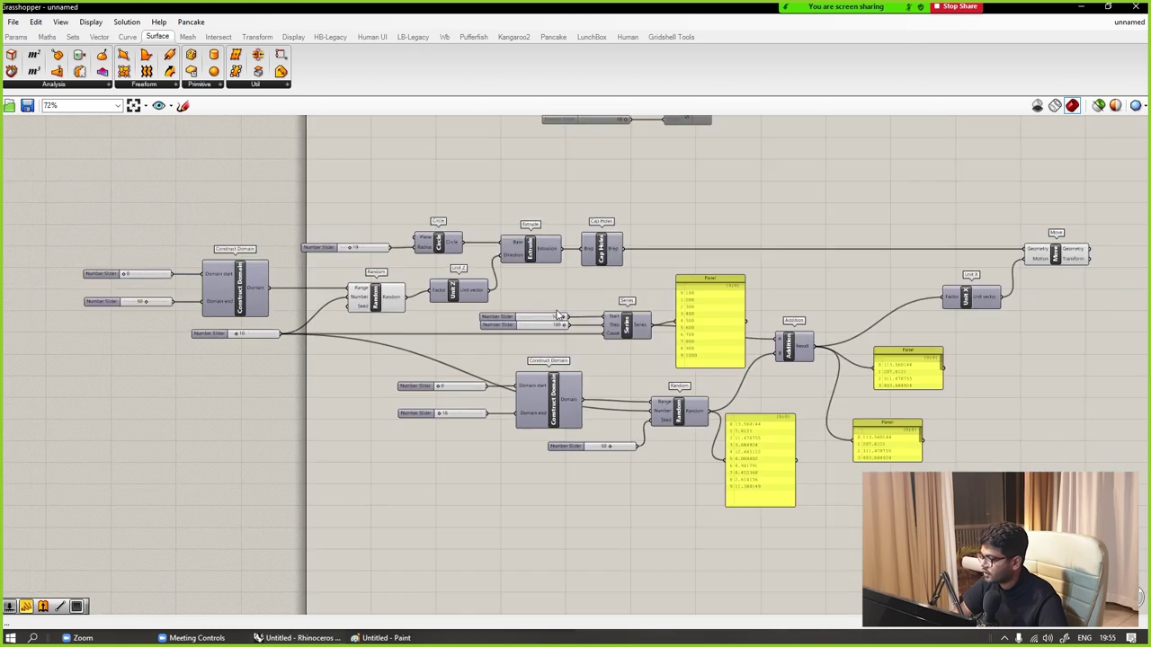
scroll(449, 312, "up", 1)
mouse_move(477, 306)
right_click_drag(478, 306, 467, 306)
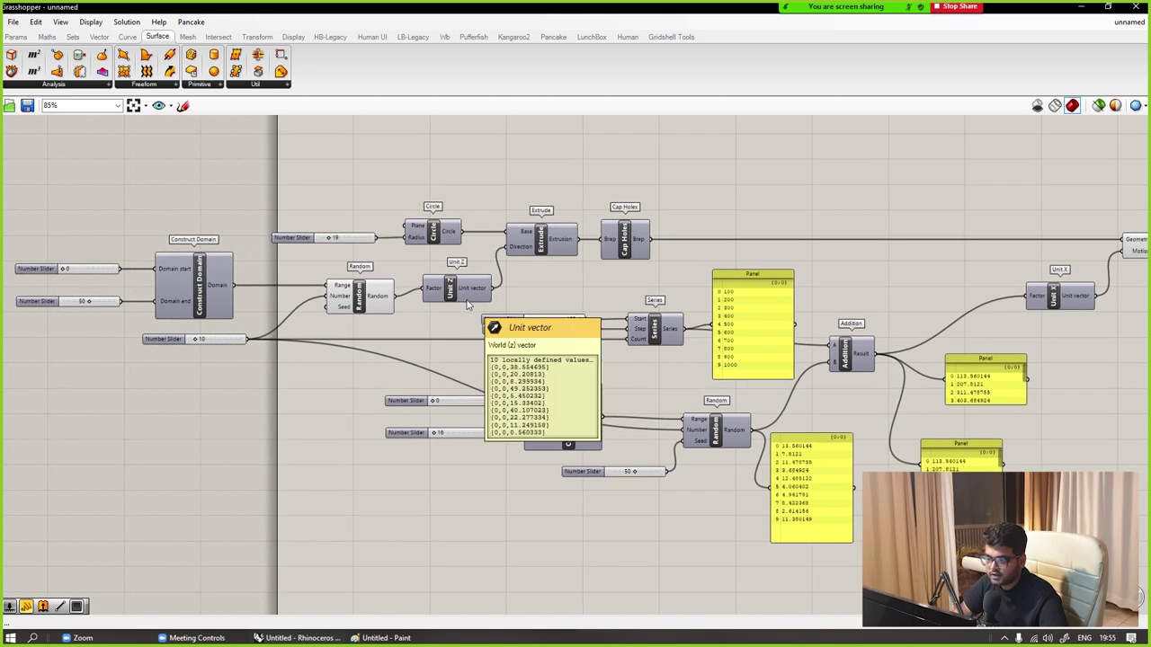
Move the shared count slider below the height Construct Domain and group it with that domain, its sliders and the height Random.
left_click_drag(196, 338, 158, 357)
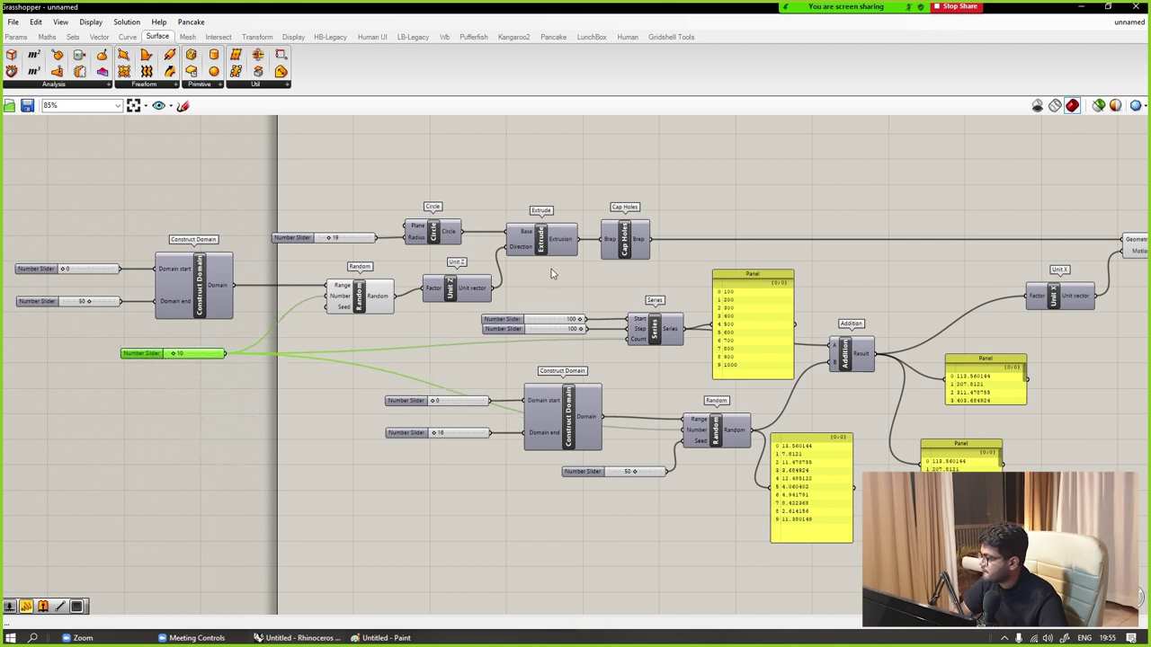
scroll(408, 351, "down", 1)
left_click_drag(368, 393, 90, 265)
middle_click(148, 316)
left_click(147, 283)
left_click_drag(328, 288, 294, 309)
left_click_drag(452, 304, 446, 304)
Group the radius slider, Circle, Unit Z, Extrude and Cap Holes, and move the group up, clear of the height group.
left_click_drag(606, 292, 360, 194)
left_click(360, 255, "shift")
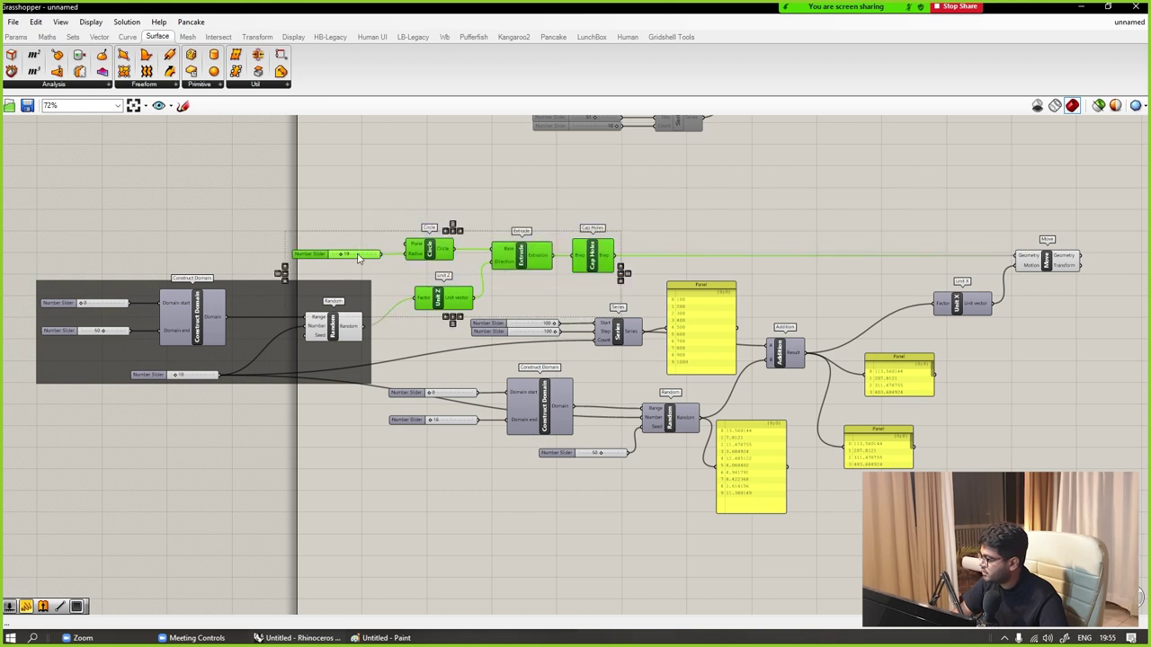
middle_click(361, 259)
left_click(363, 225)
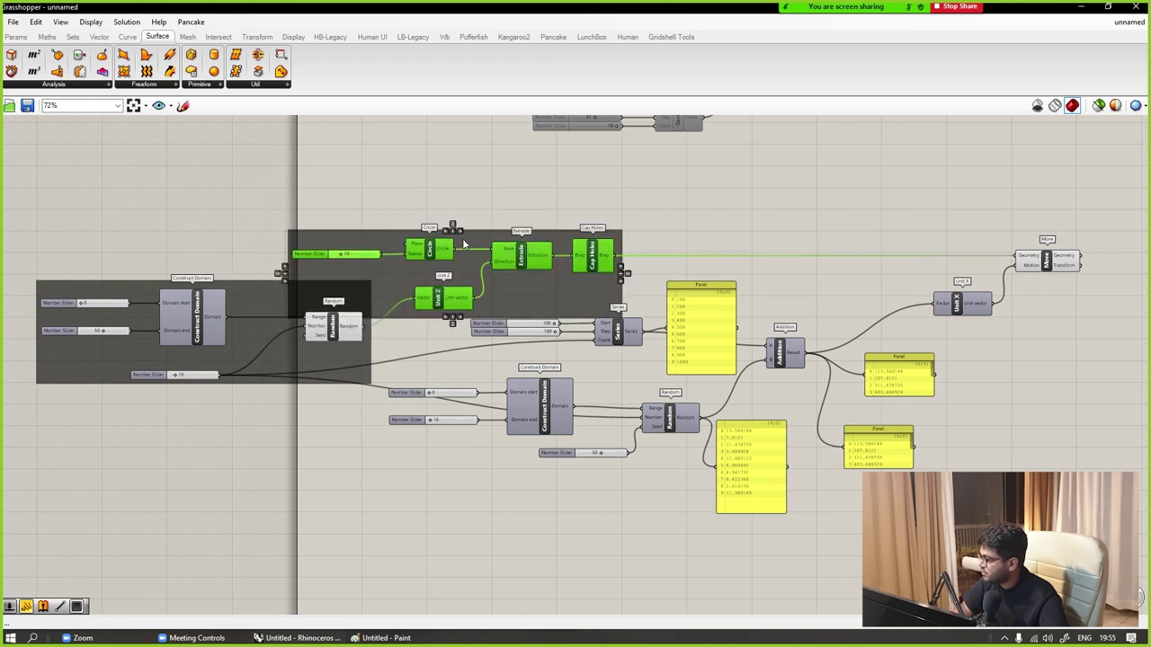
left_click_drag(462, 238, 475, 188)
left_click(561, 289)
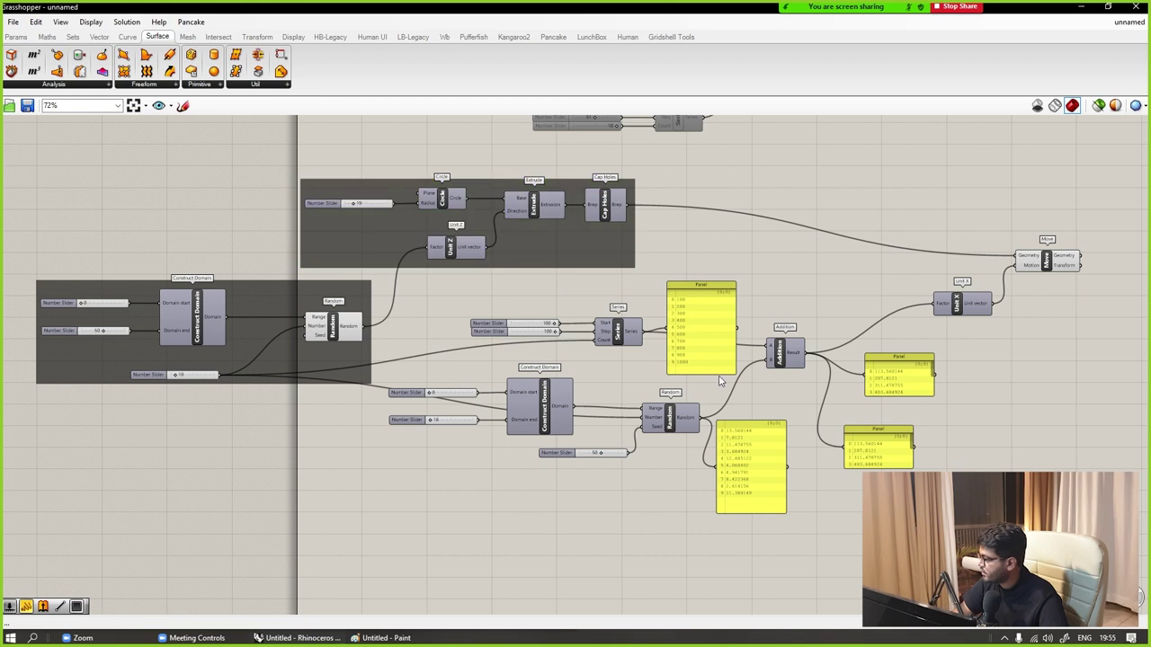
Group the Series component with its Start and Step sliders and its output panel.
left_click_drag(724, 391, 584, 279)
left_click_drag(539, 340, 460, 317, "shift")
key("space")
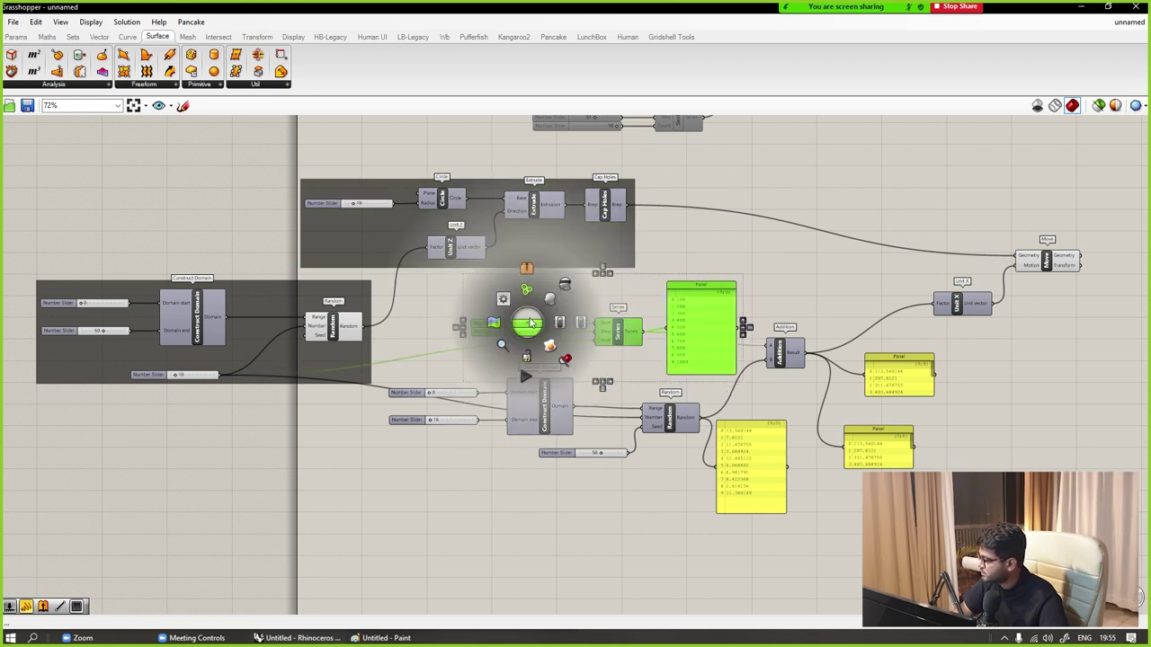
left_click(529, 299)
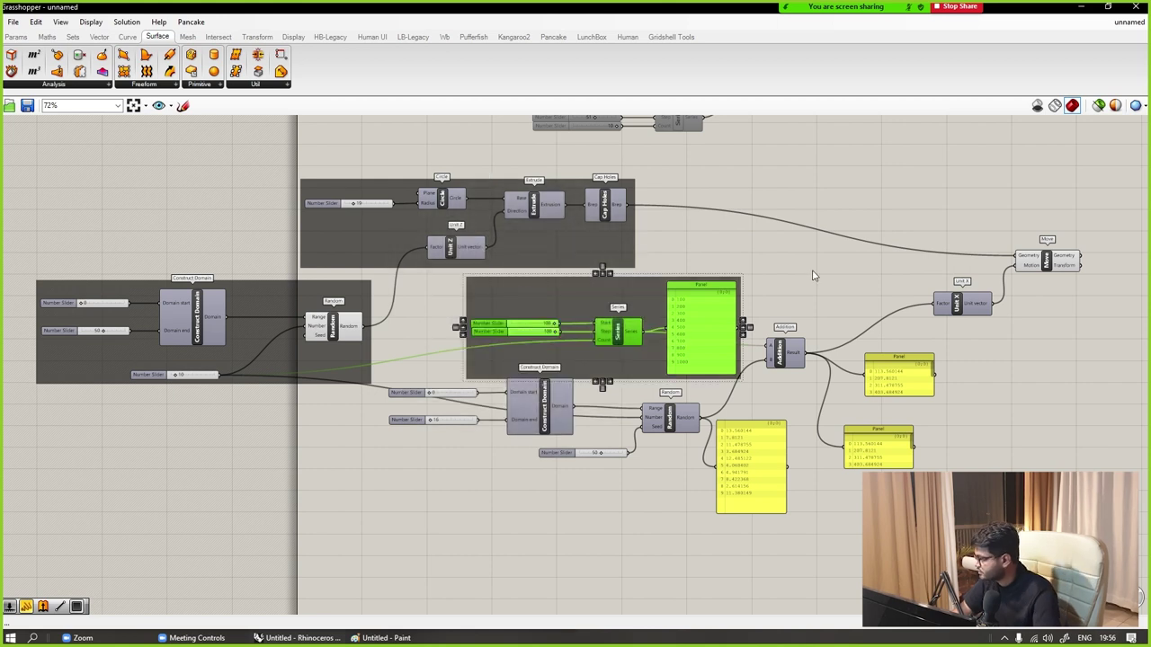
Delete the panel on the Series output and shift the Series group slightly toward Addition.
left_click(685, 308)
key("Delete")
left_click_drag(613, 347, 669, 300)
left_click(653, 313)
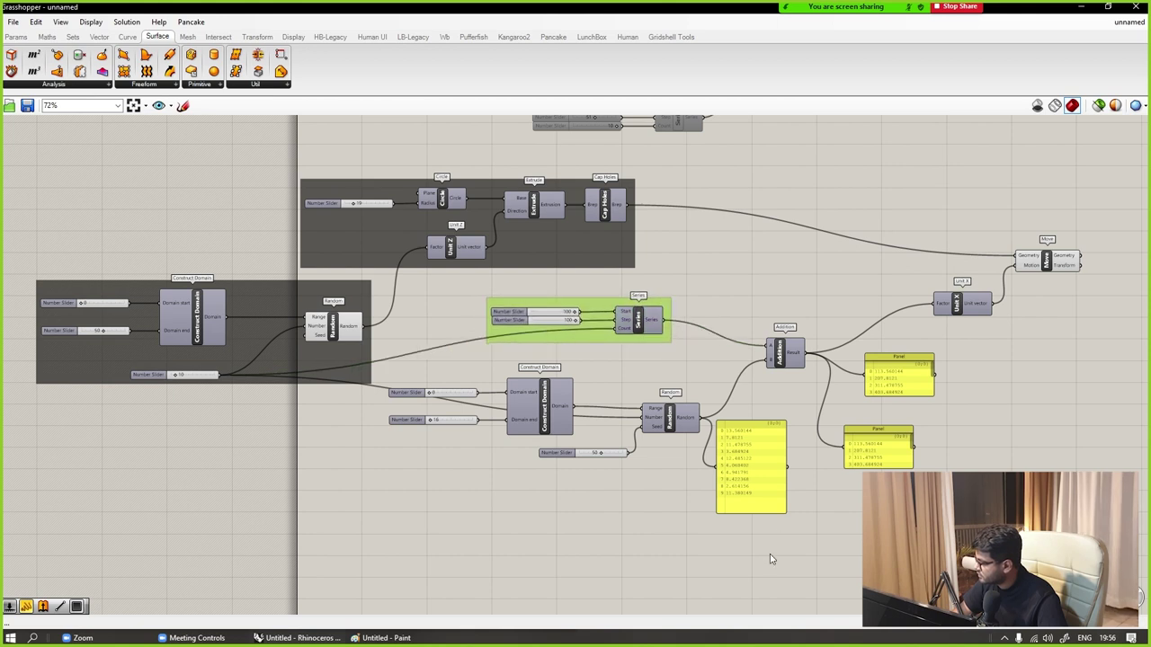
Delete the lower Random's output panel and group that Random with its Construct Domain and its domain and seed sliders.
left_click(752, 476)
key("Delete")
left_click_drag(728, 540, 385, 378)
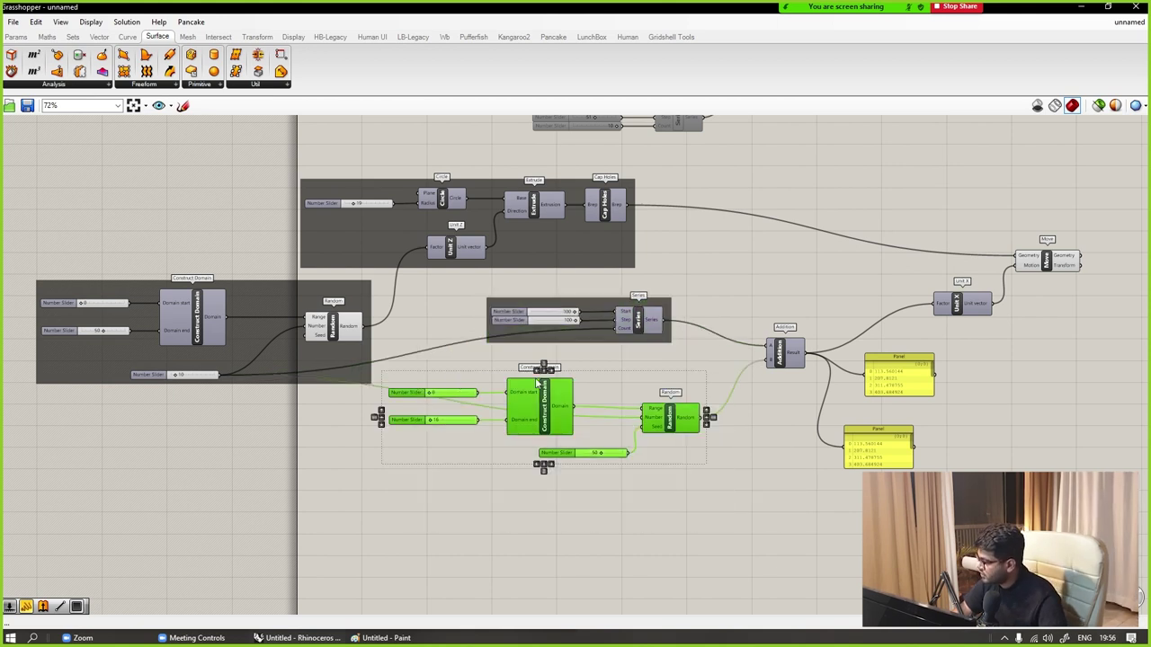
scroll(537, 382, "up", 2)
middle_click(537, 382)
key("ctrl+g")
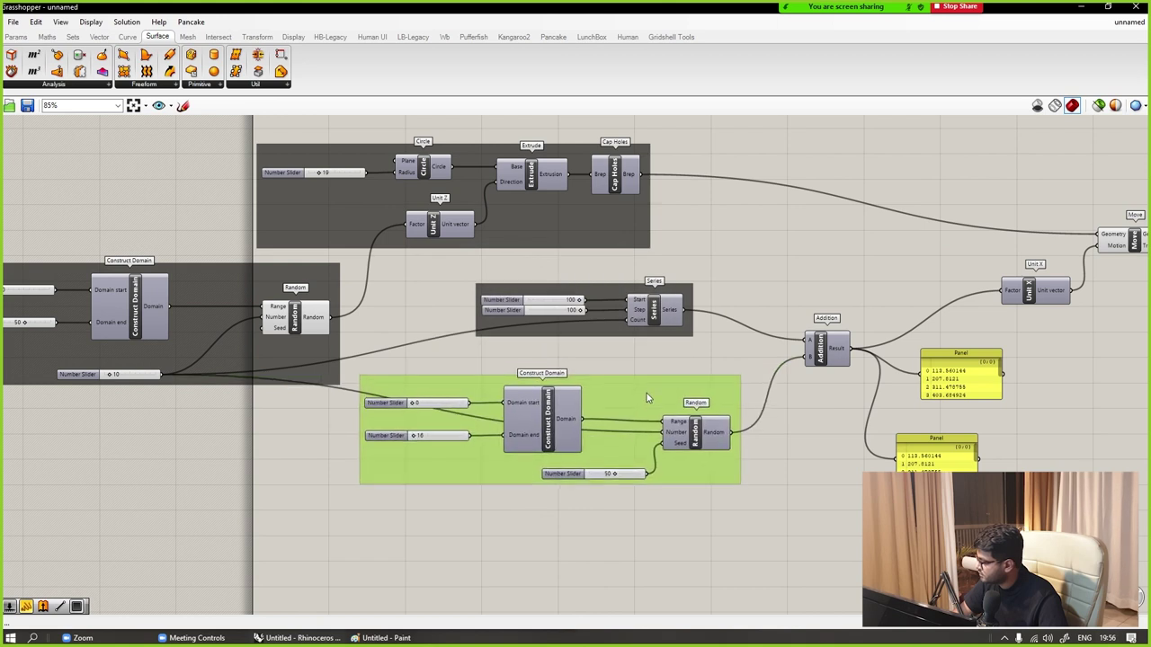
Tidy the positions of the Series group and Addition, and group Addition, Unit X and Move together.
left_click_drag(629, 339, 666, 357)
scroll(666, 357, "down", 2)
left_click_drag(760, 356, 833, 304)
left_click_drag(1064, 334, 880, 271, "shift")
middle_click(880, 271)
left_click(878, 237)
Move the group containing Addition, Unit X and Move closer to the Series and lower Random groups.
right_click_drag(756, 302, 817, 324)
scroll(886, 301, "up", 1)
left_click_drag(878, 295, 793, 304)
scroll(793, 304, "down", 1)
right_click_drag(444, 289, 480, 273)
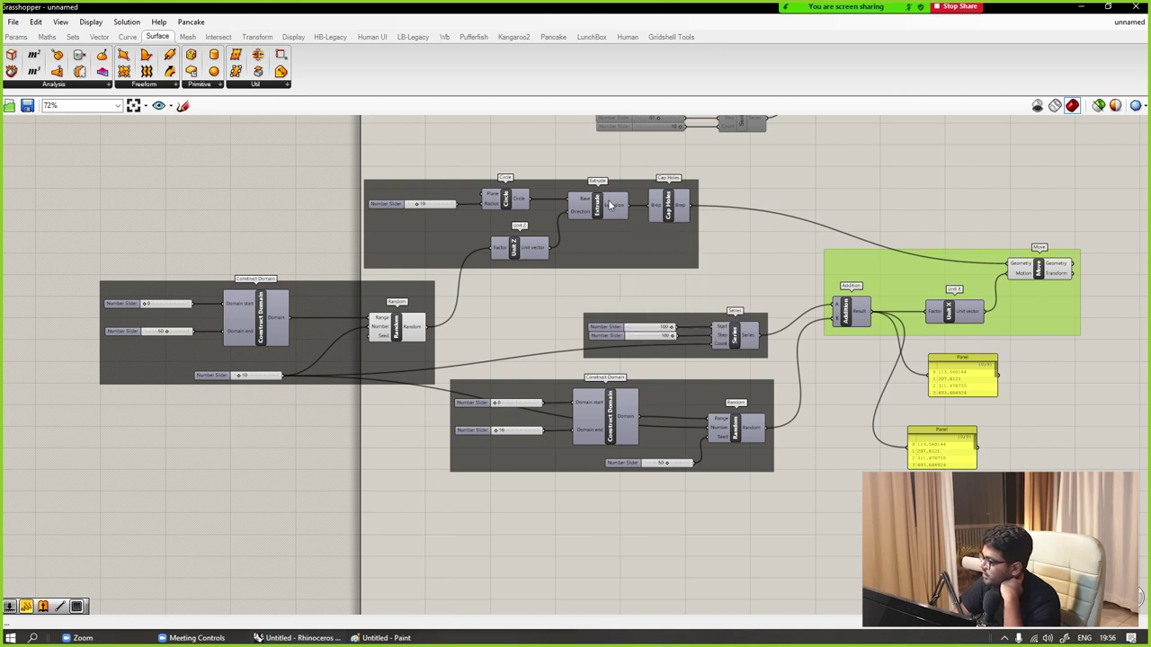
Select the Extrude component and place the Rhino and Grasshopper windows side by side to see its preview.
scroll(618, 209, "up", 1)
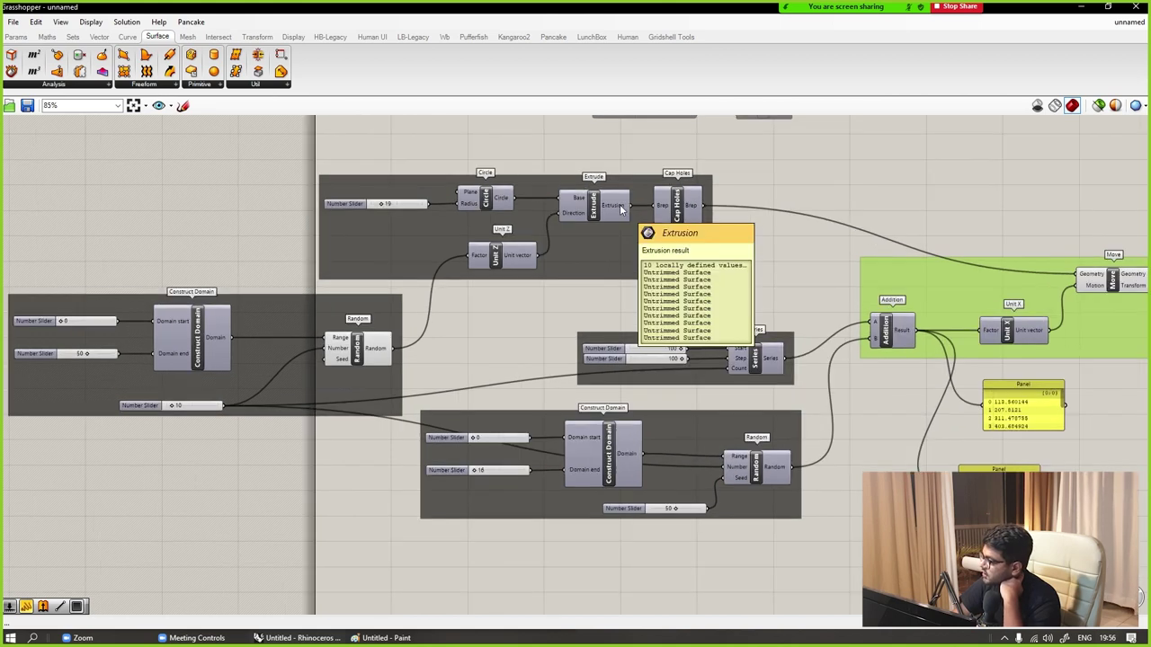
left_click(618, 207)
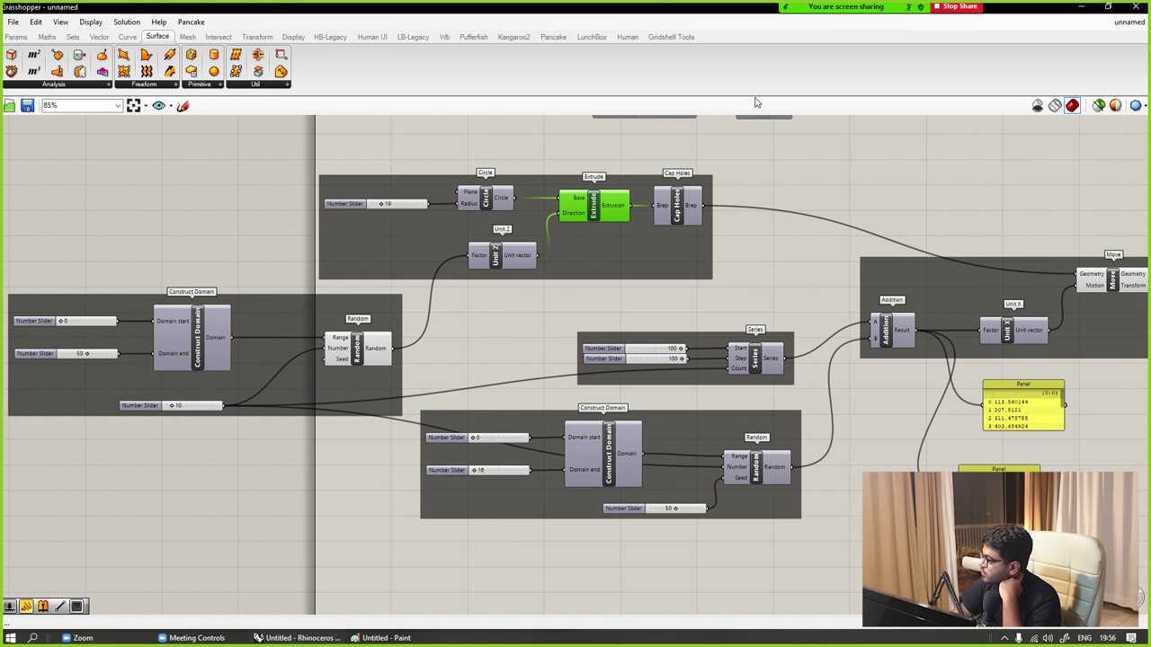
mouse_move(1085, 6)
left_click(671, 13)
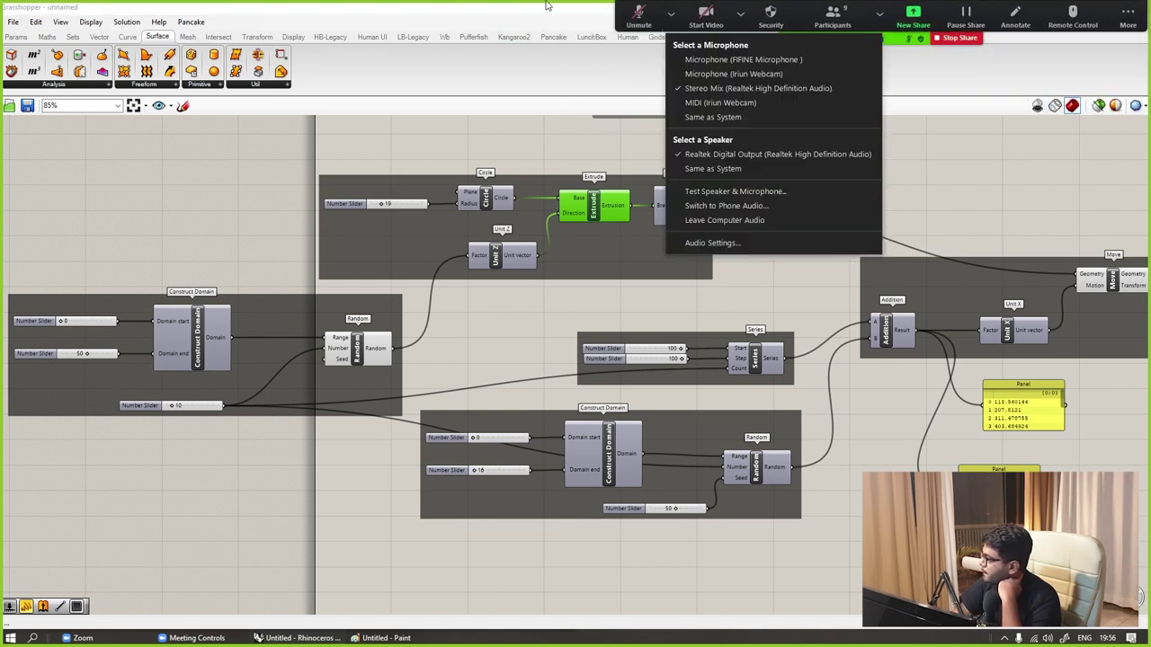
key("super+Left")
left_click(998, 324)
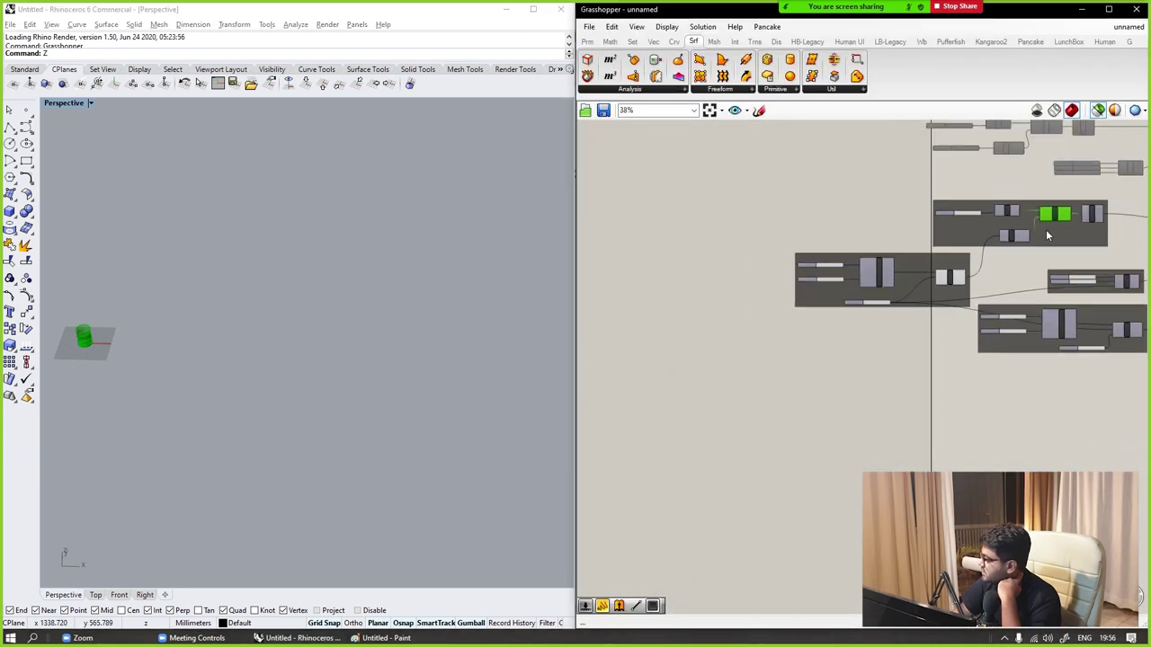
Preview the Circle and the Extrude result up close in the Rhino perspective viewport.
scroll(833, 248, "up", 5)
left_click(796, 216)
scroll(258, 355, "up", 2)
scroll(171, 353, "down", 2)
right_click_drag(171, 353, 378, 374, "shift")
scroll(466, 376, "up", 3)
scroll(459, 364, "up", 3)
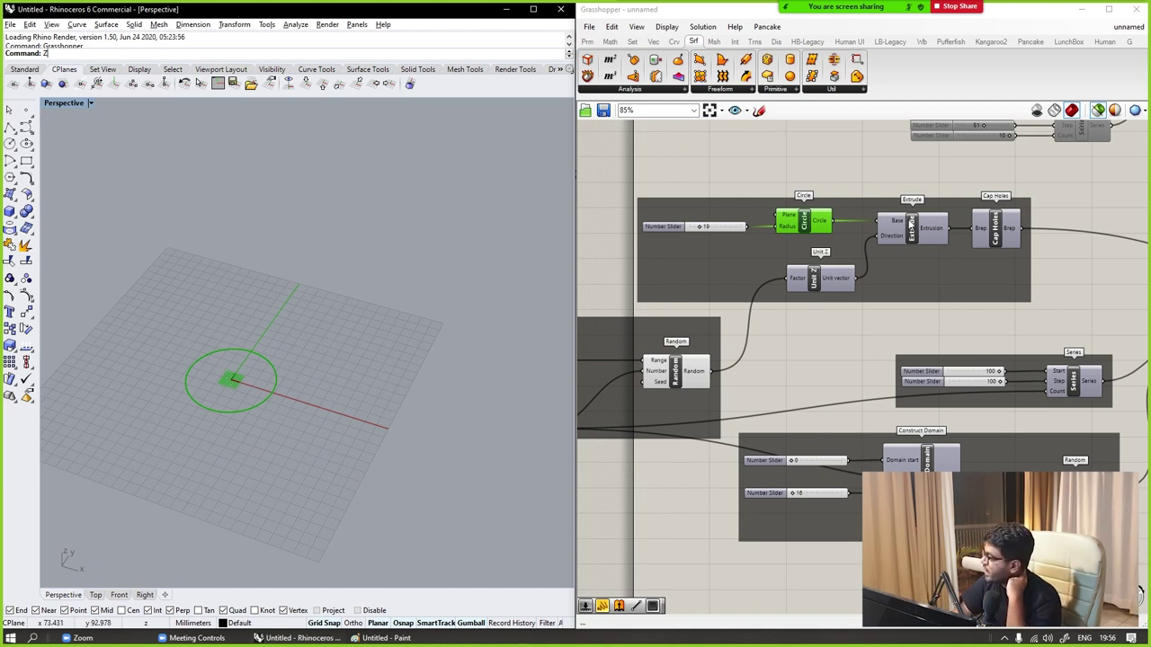
left_click(912, 229)
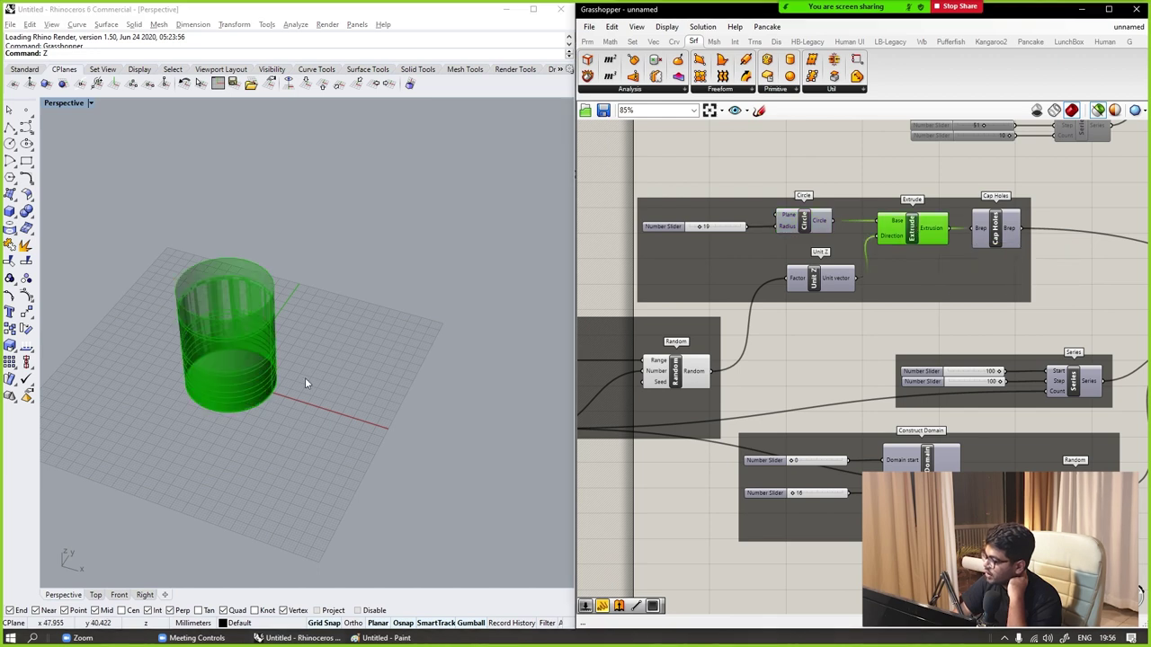
scroll(167, 333, "up", 3)
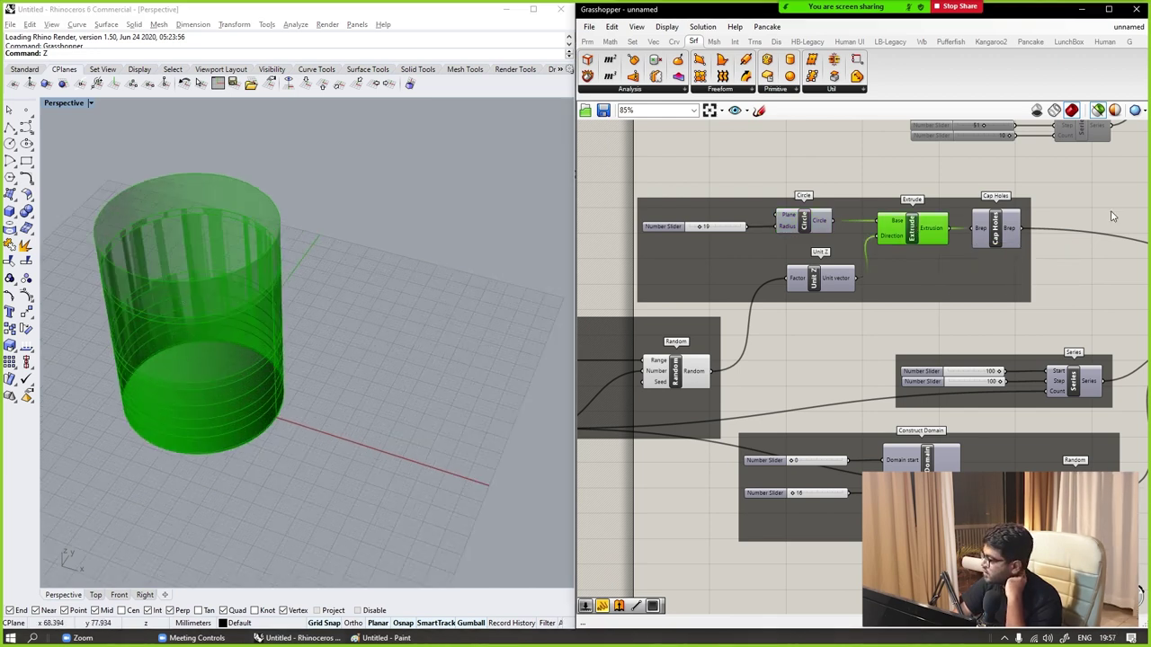
Review the height group's domain end slider and the Seed input of its Random component.
right_click_drag(625, 363, 858, 300)
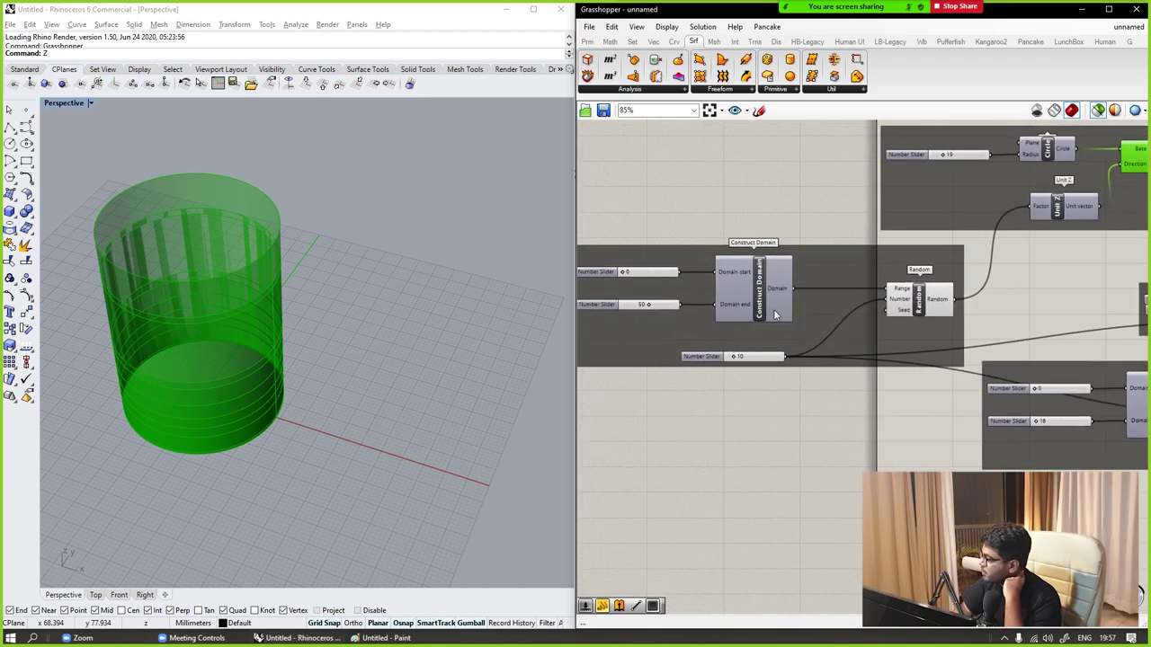
left_click_drag(644, 306, 641, 307)
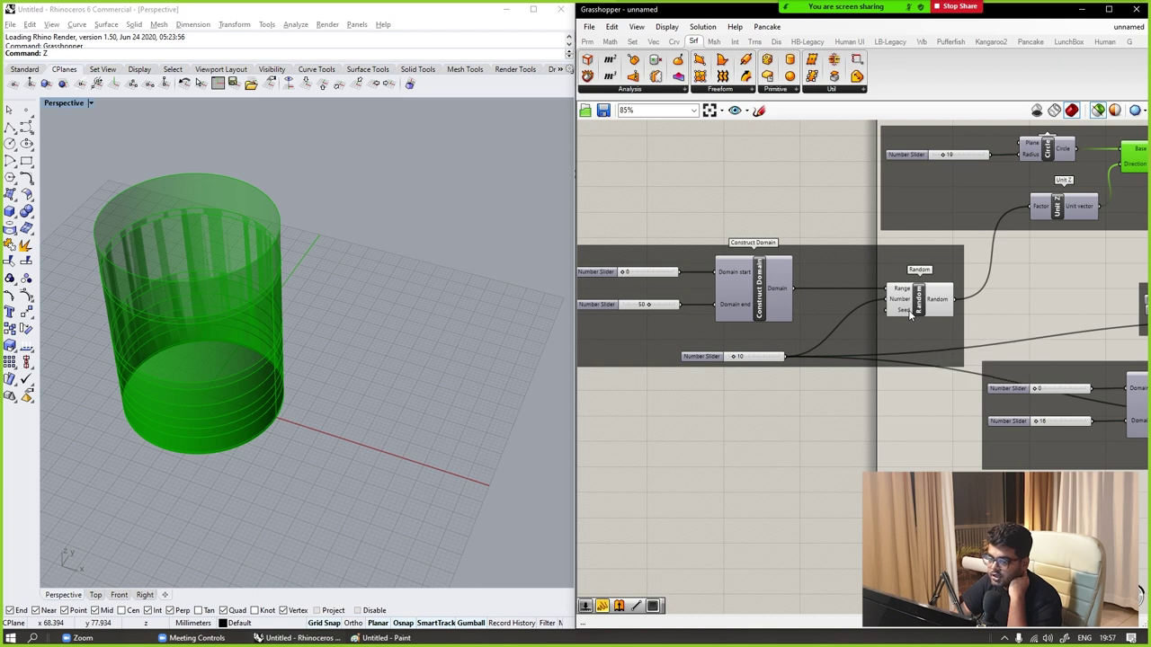
mouse_move(910, 314)
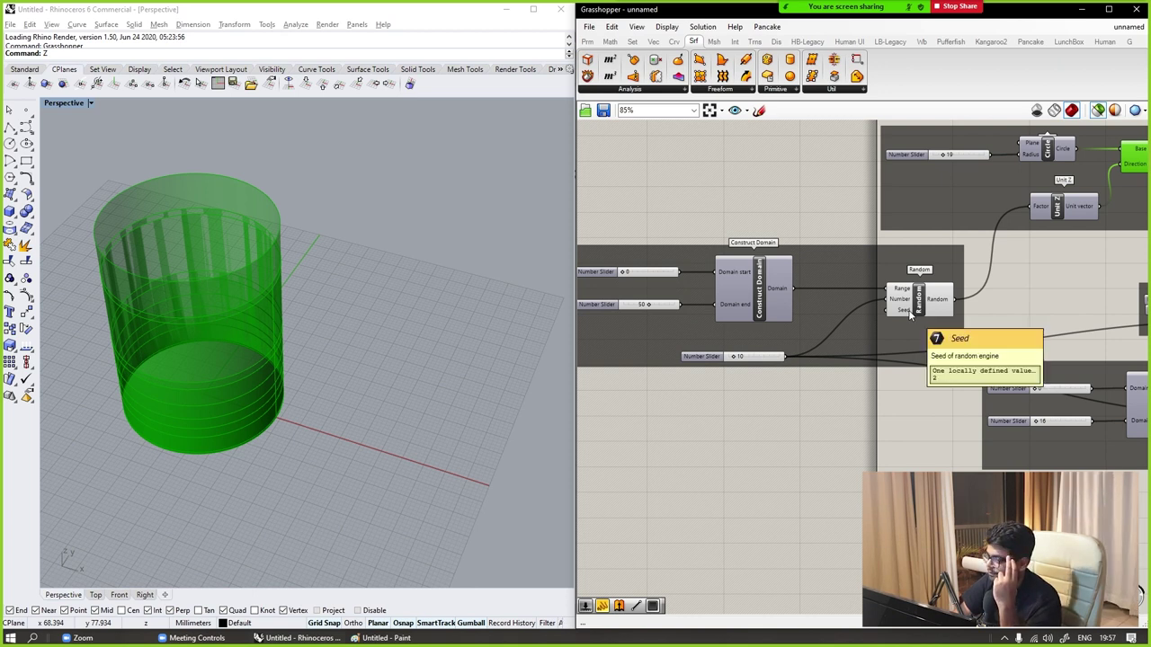
scroll(910, 314, "down", 3)
scroll(829, 262, "up", 3)
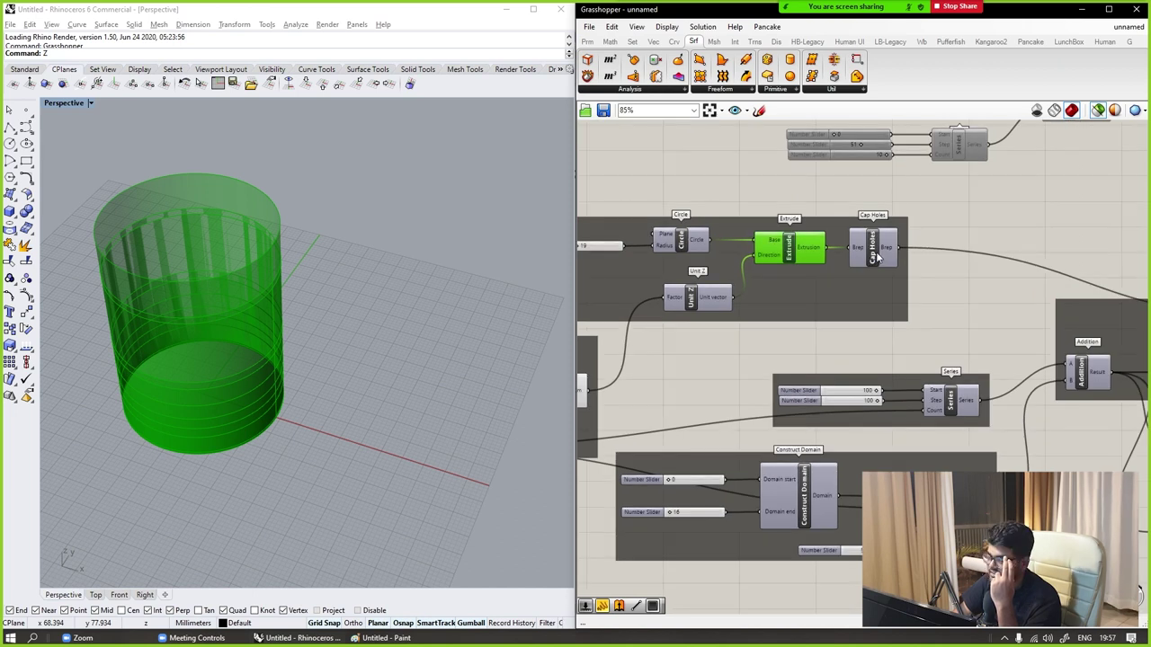
Preview the Cap Holes result in Rhino and review the Series component and the shared count slider.
left_click(879, 257)
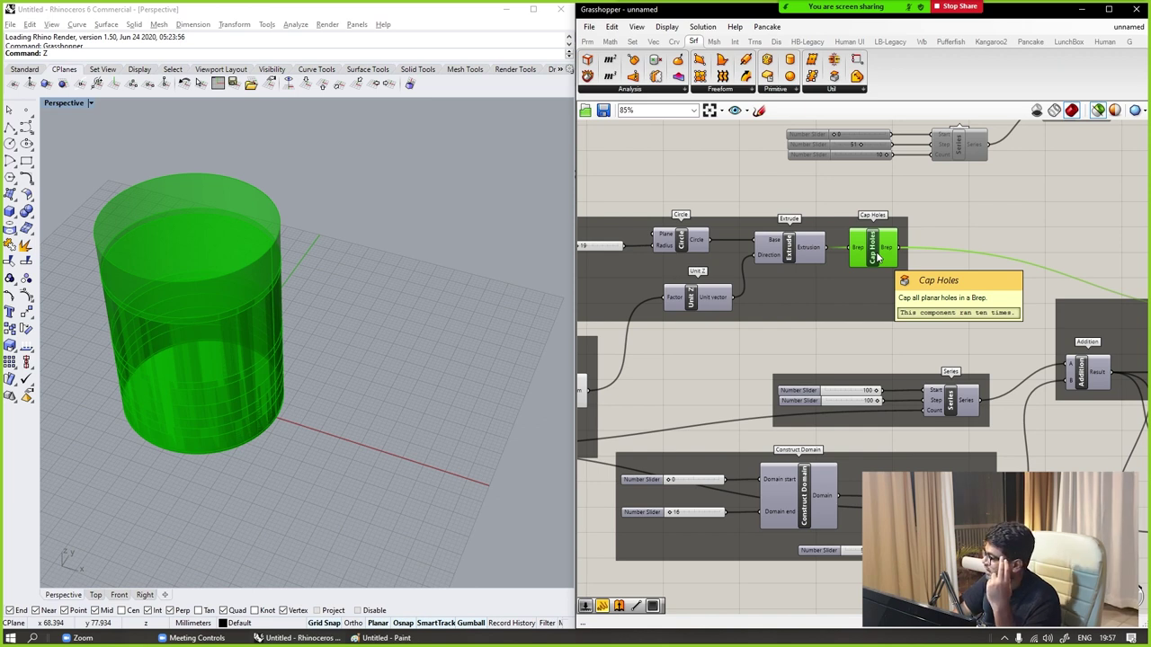
scroll(890, 286, "down", 2)
scroll(903, 316, "up", 2)
mouse_move(924, 351)
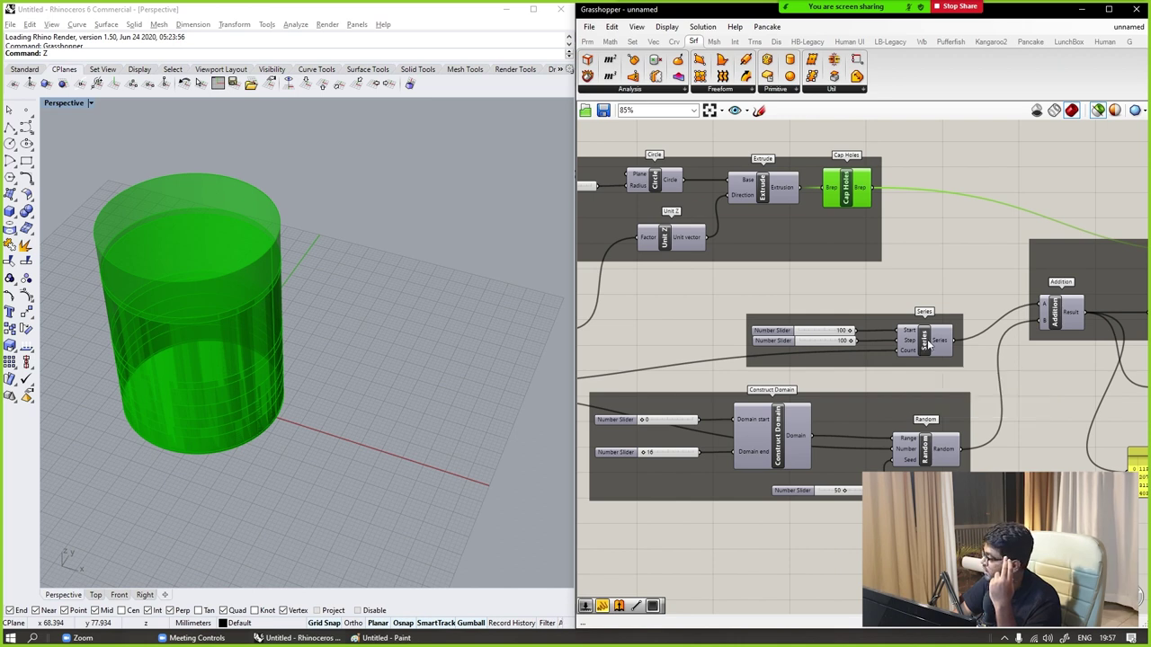
scroll(654, 339, "down", 2)
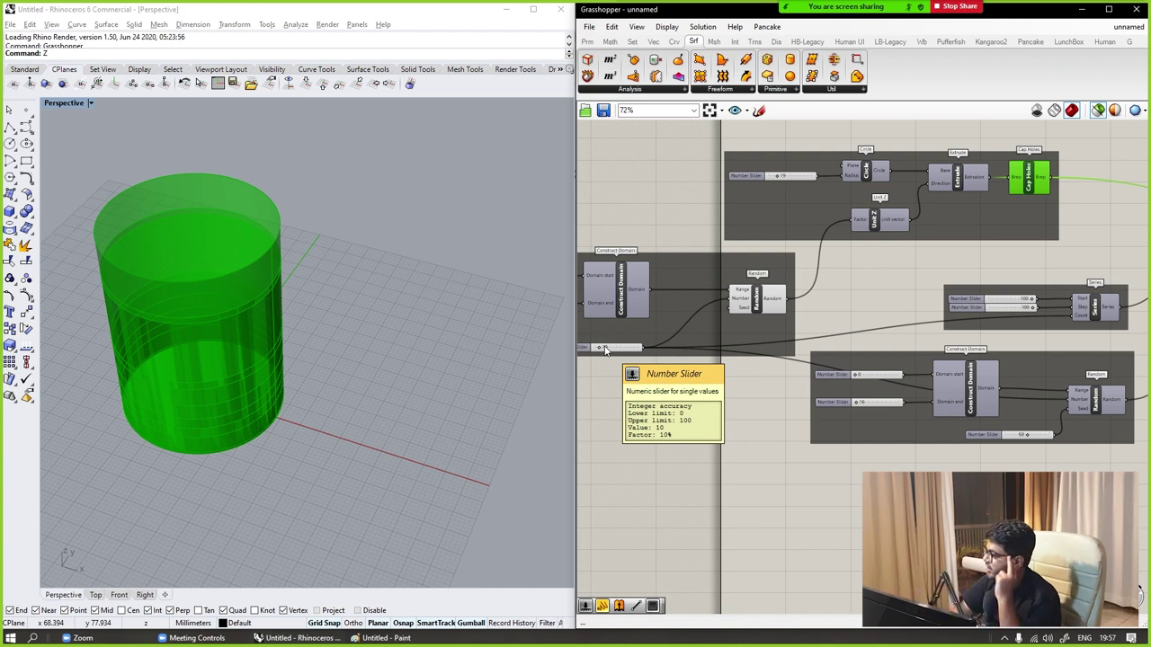
right_click_drag(1089, 306, 905, 258)
scroll(905, 258, "up", 1)
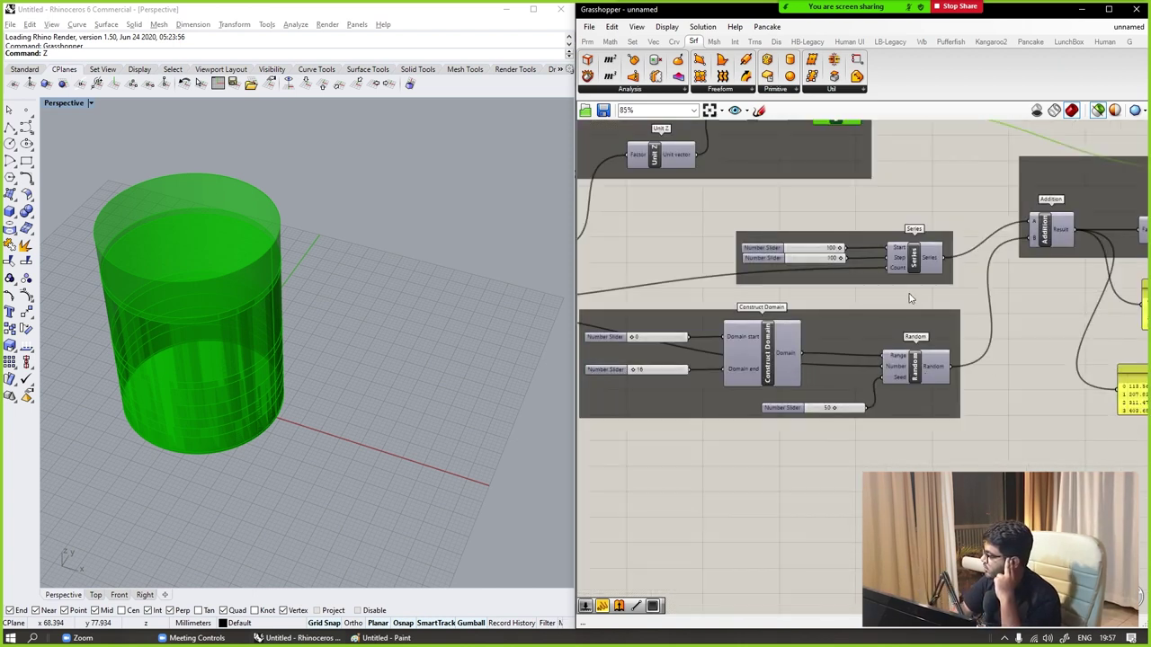
Select Addition and Move in turn to examine how the cylinders are distributed along X in the Rhino viewport.
left_click(1045, 229)
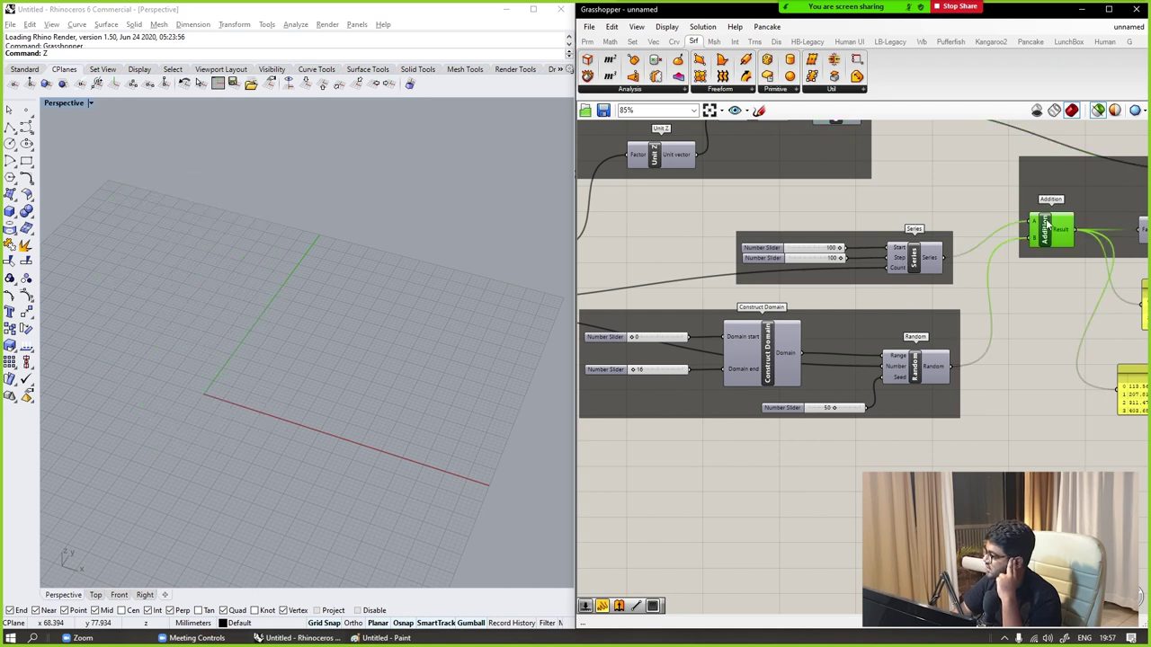
scroll(1048, 231, "down", 2)
right_click_drag(1095, 250, 857, 241)
left_click(965, 191)
right_click_drag(288, 301, 190, 326)
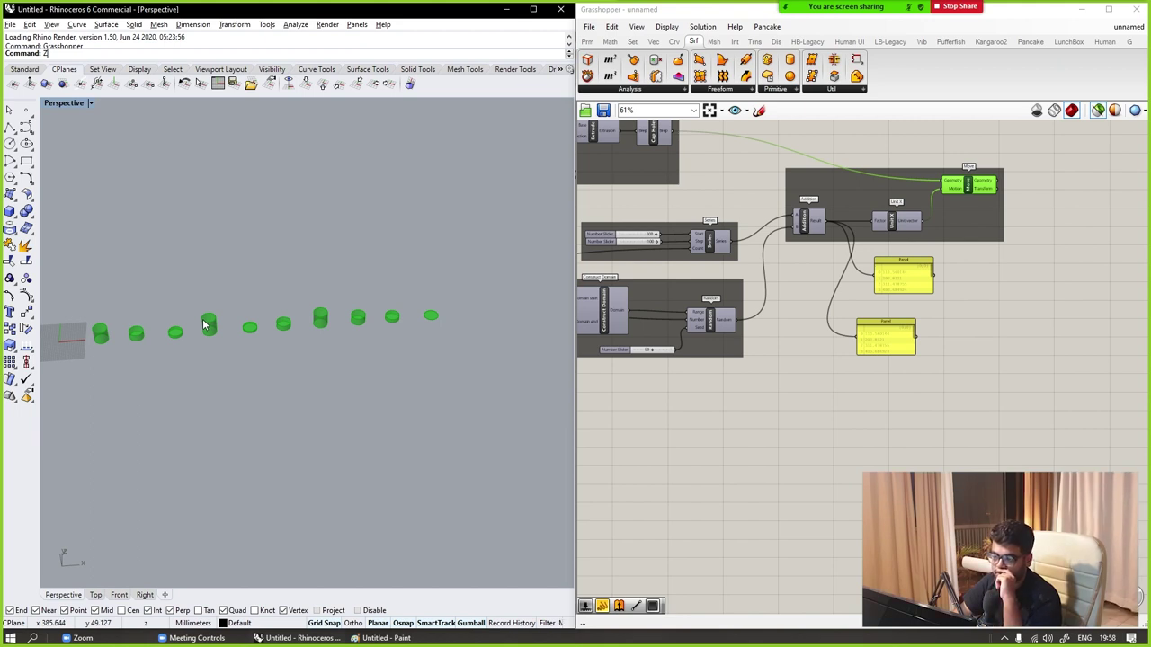
Maximize the Grasshopper window and select the height Random component to review its connections.
left_click(1117, 10)
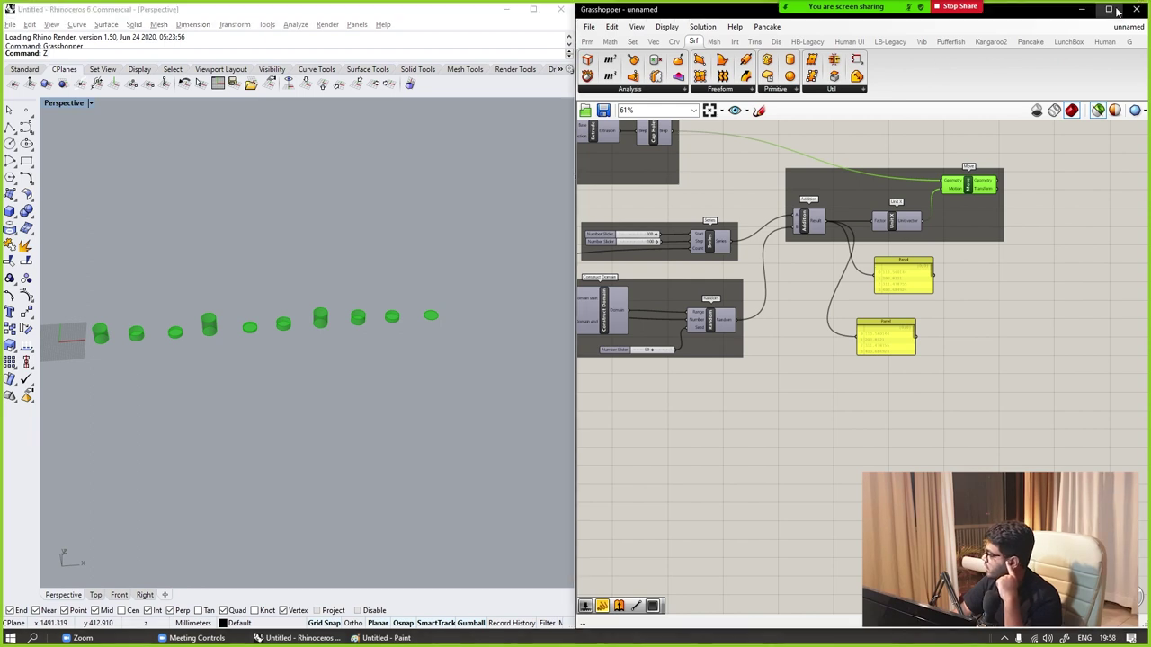
left_click(1117, 10)
scroll(503, 252, "up", 5)
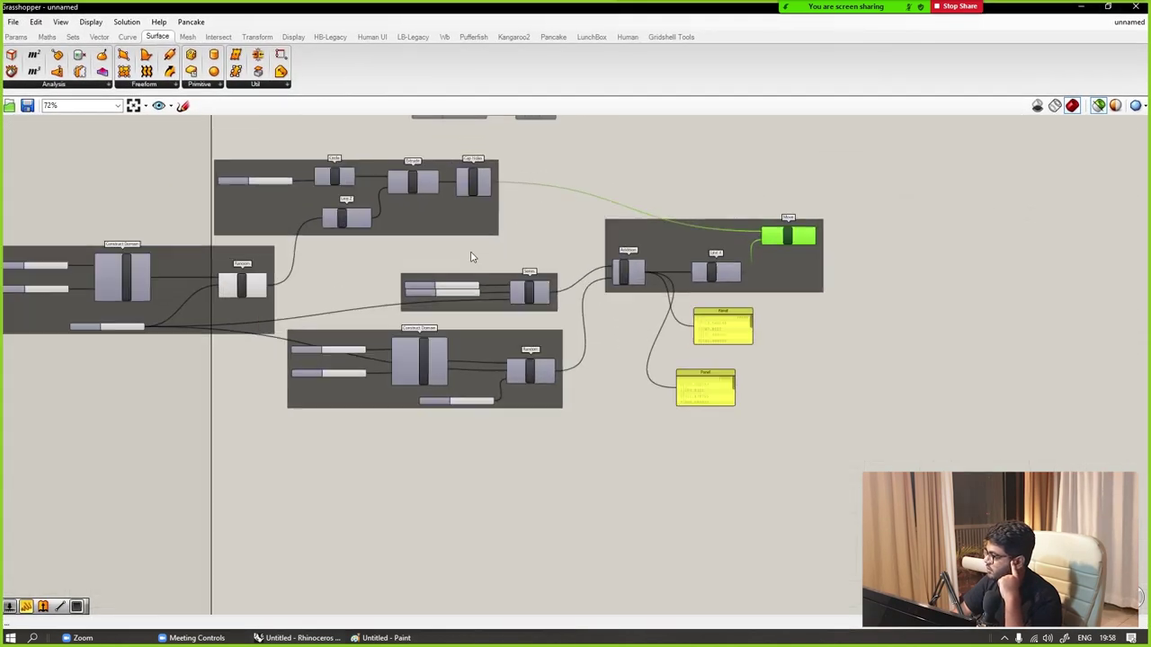
scroll(471, 257, "up", 2)
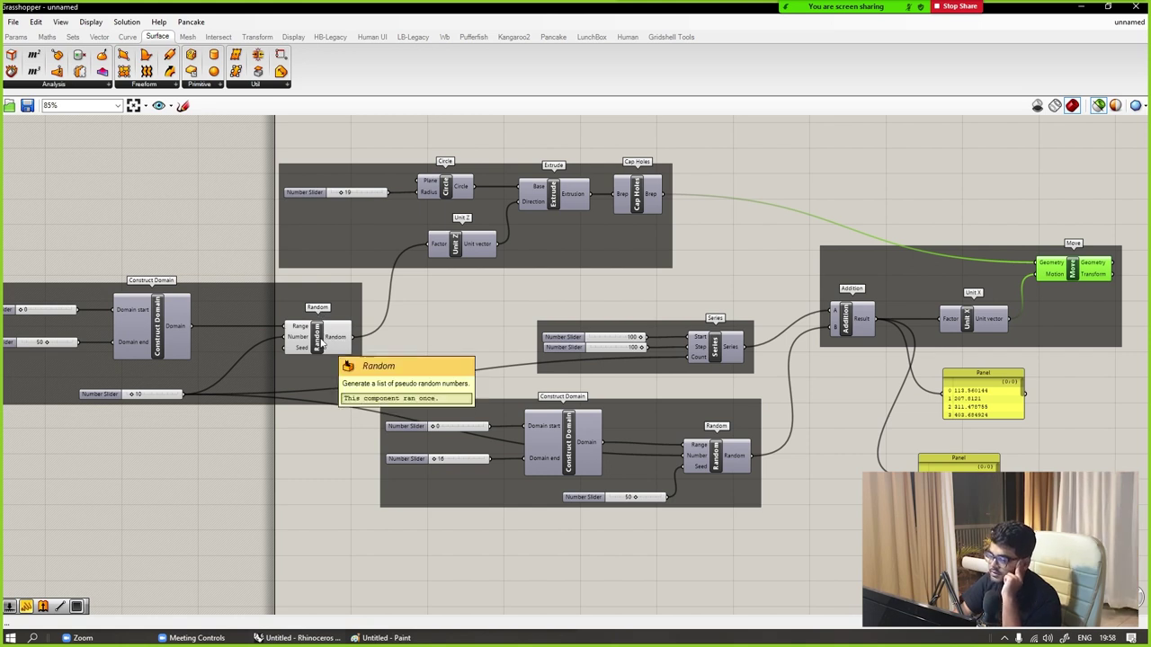
left_click(325, 343)
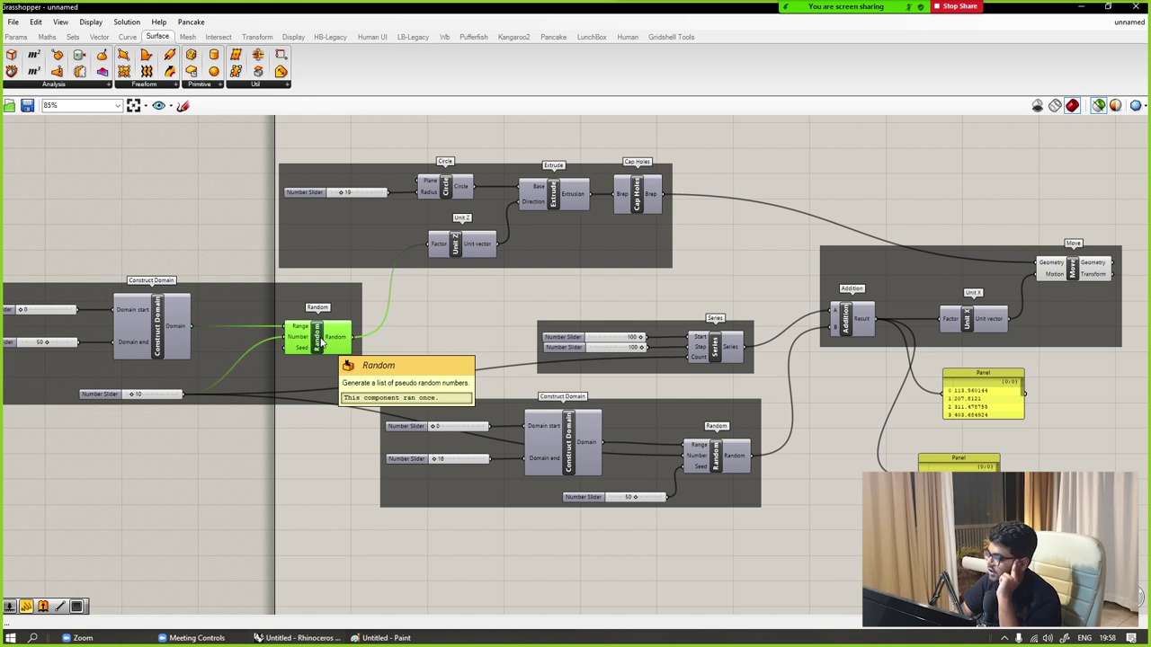
Give the Series Count input its own copy of the number slider, set to 9, instead of the shared count slider.
left_click(557, 204)
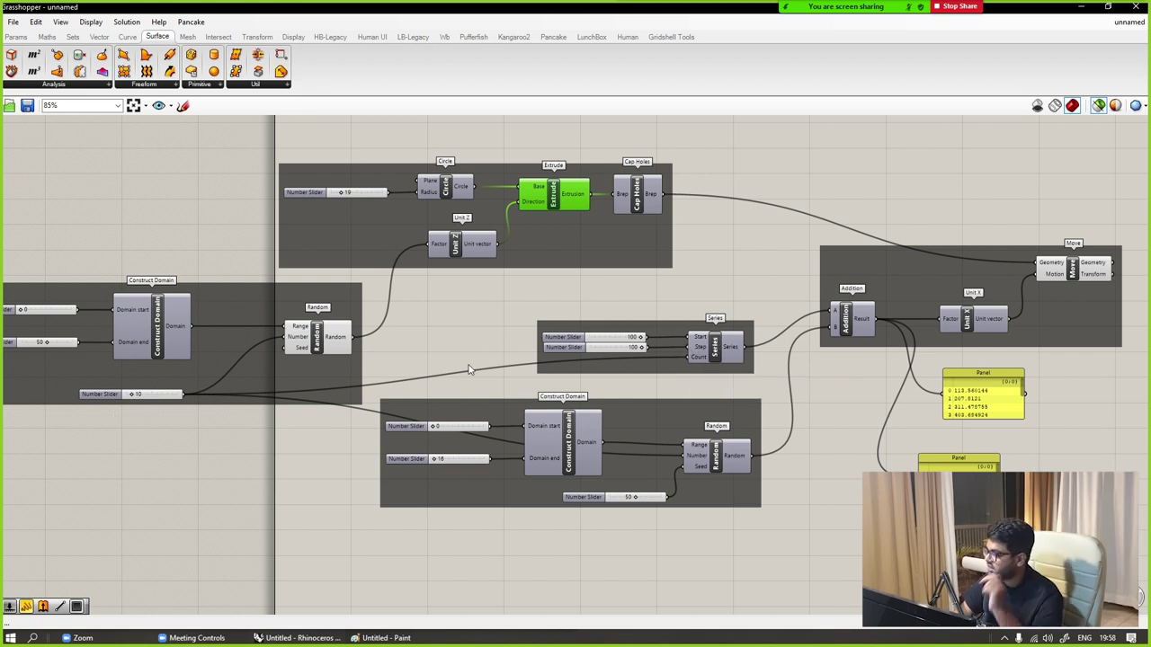
left_click(156, 395)
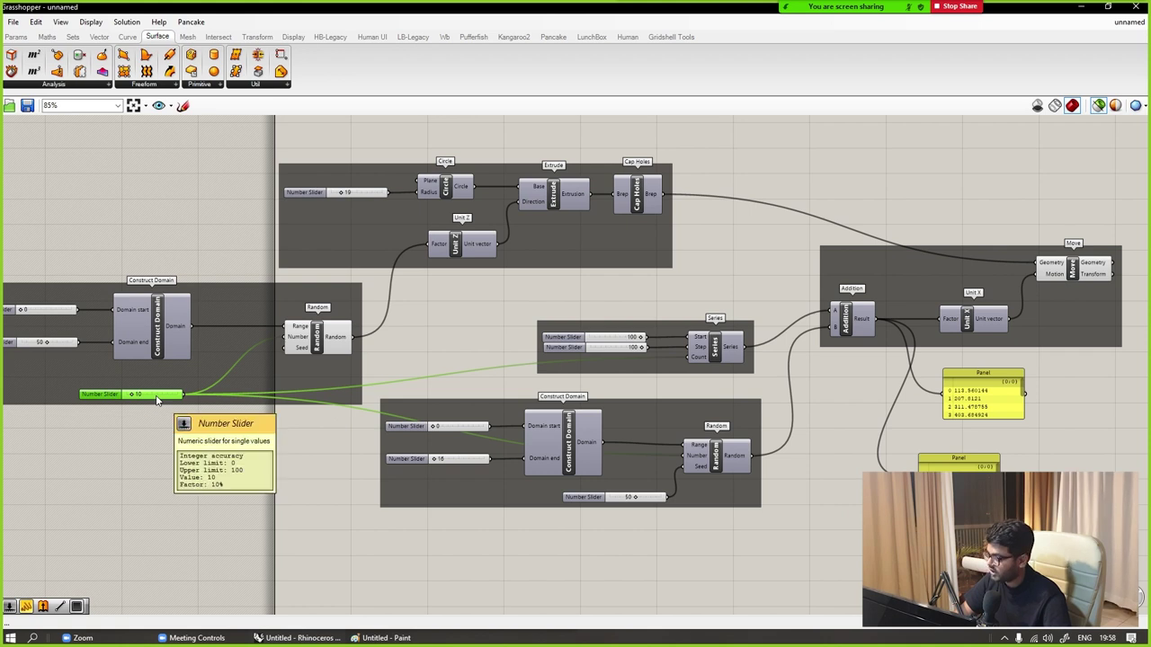
left_click_drag(180, 396, 704, 351)
scroll(580, 388, "up", 1)
left_click_drag(569, 387, 576, 381)
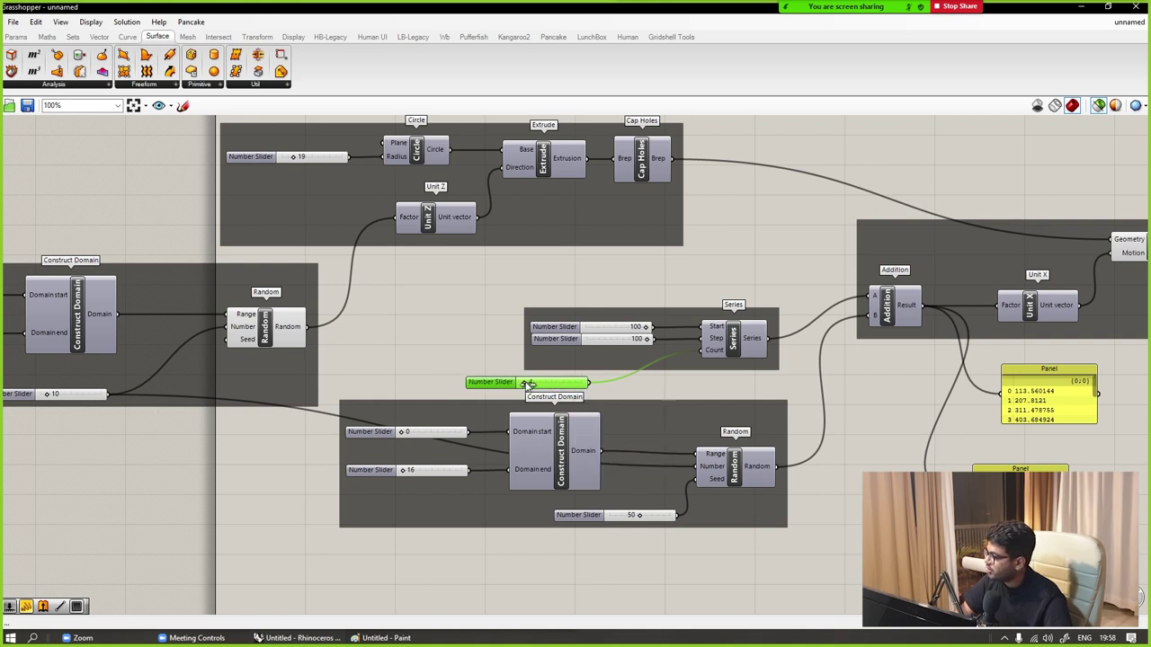
left_click(486, 373)
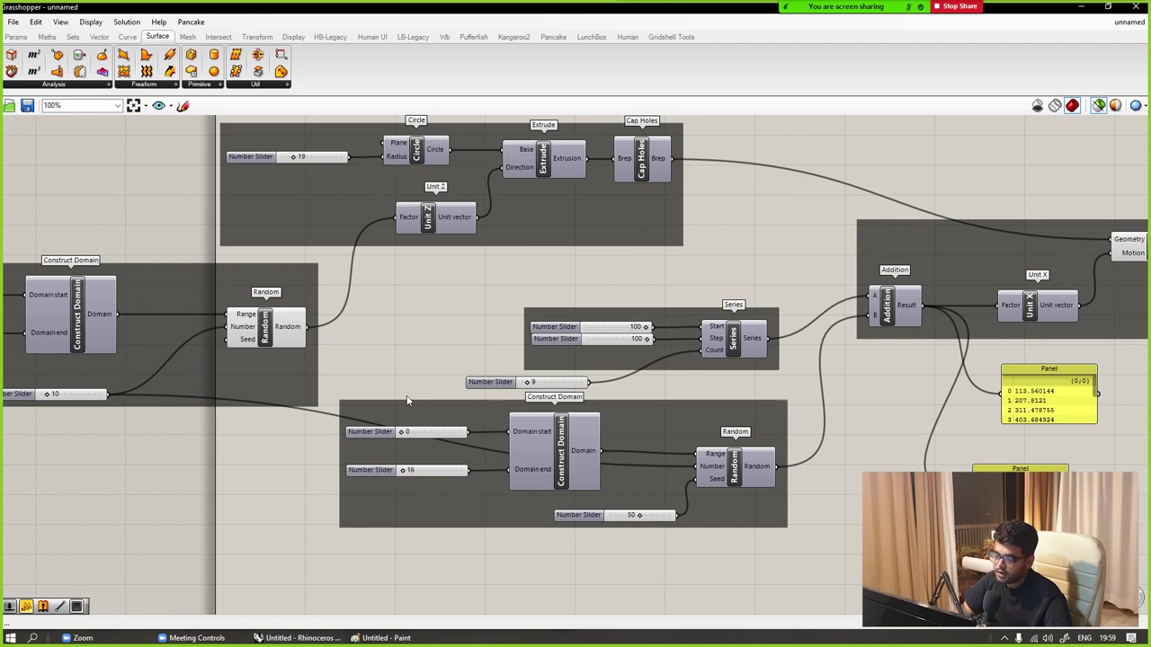
Reconnect the shared count slider to the Series Count input and delete the separate slider.
scroll(522, 360, "down", 1)
scroll(110, 387, "up", 2)
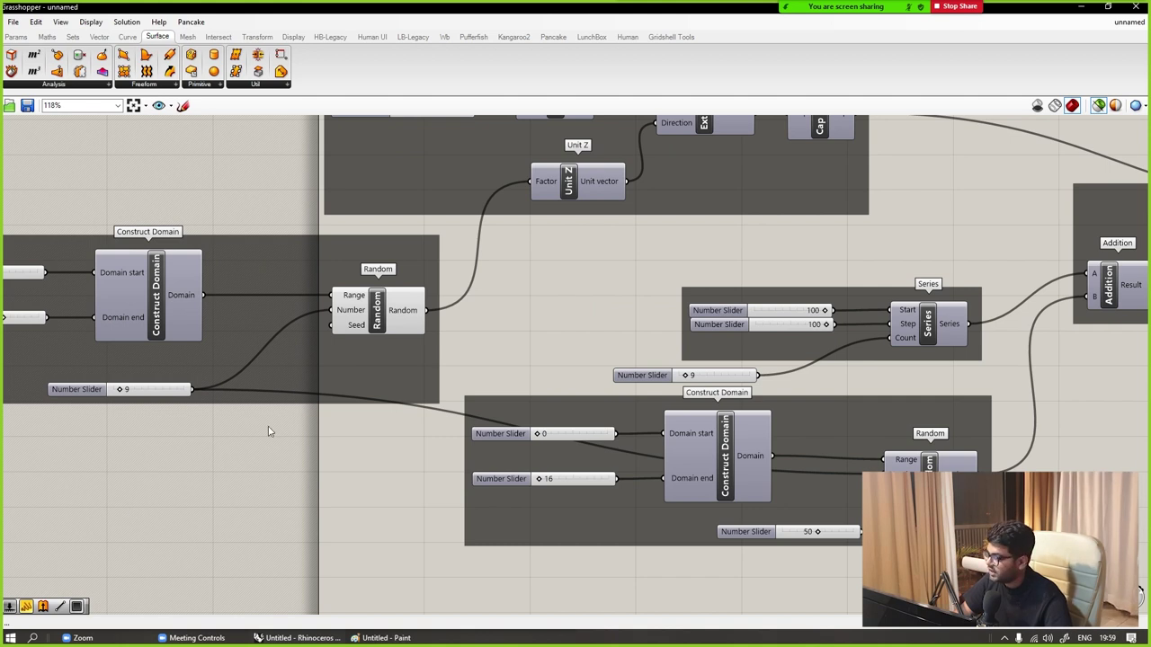
left_click_drag(192, 389, 889, 339)
left_click(731, 379)
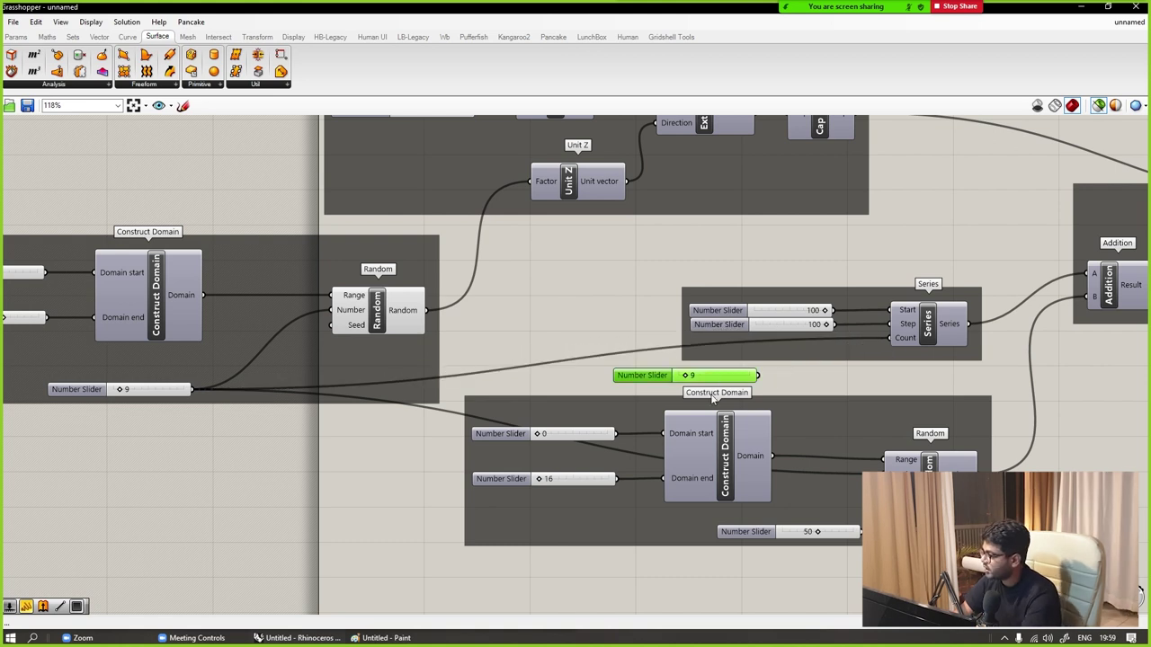
key("Delete")
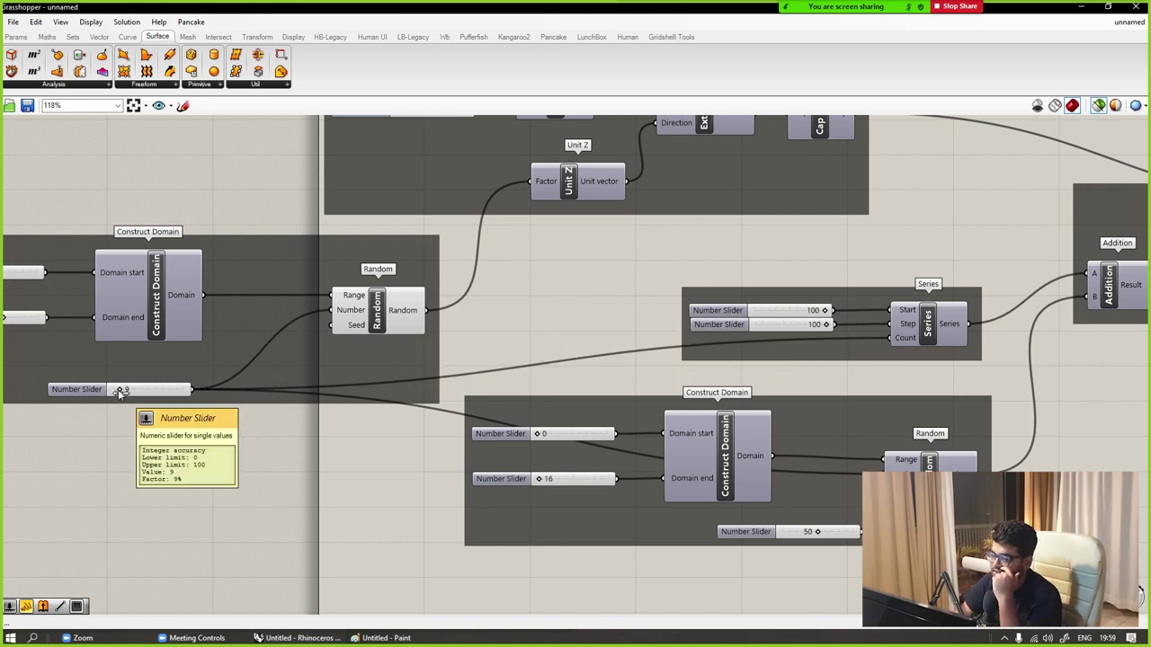
Delete the random X-offset group with its Construct Domain and Random components, as well as the Addition component.
scroll(165, 381, "down", 2)
right_click_drag(166, 384, 137, 396)
mouse_move(599, 199)
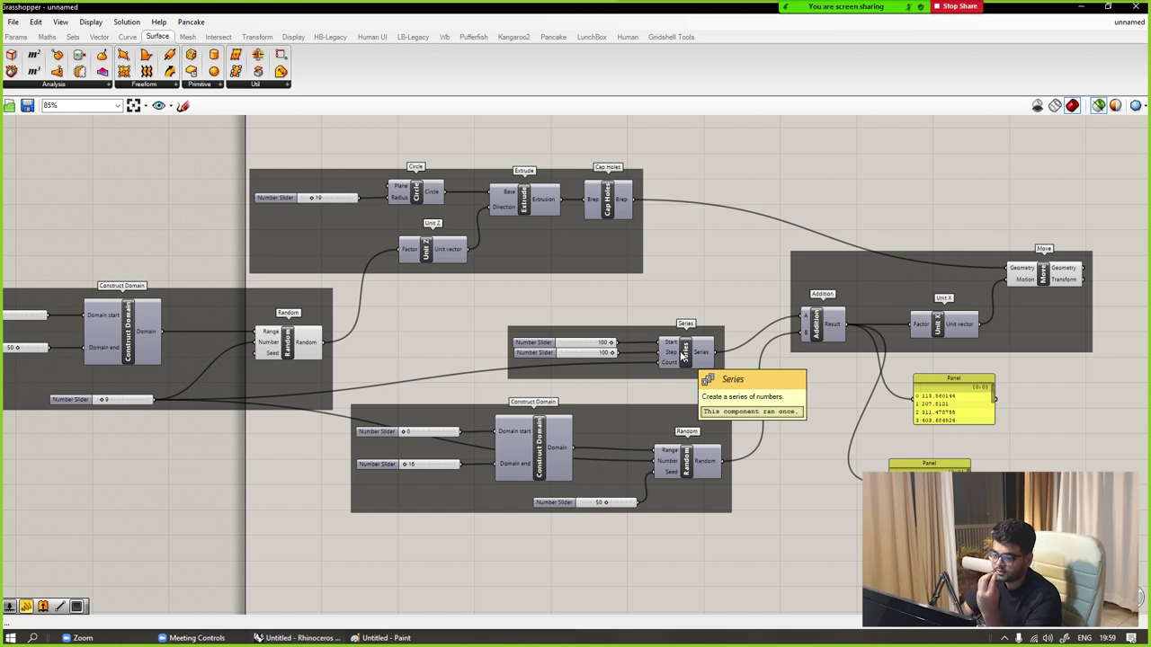
right_click_drag(683, 355, 746, 360)
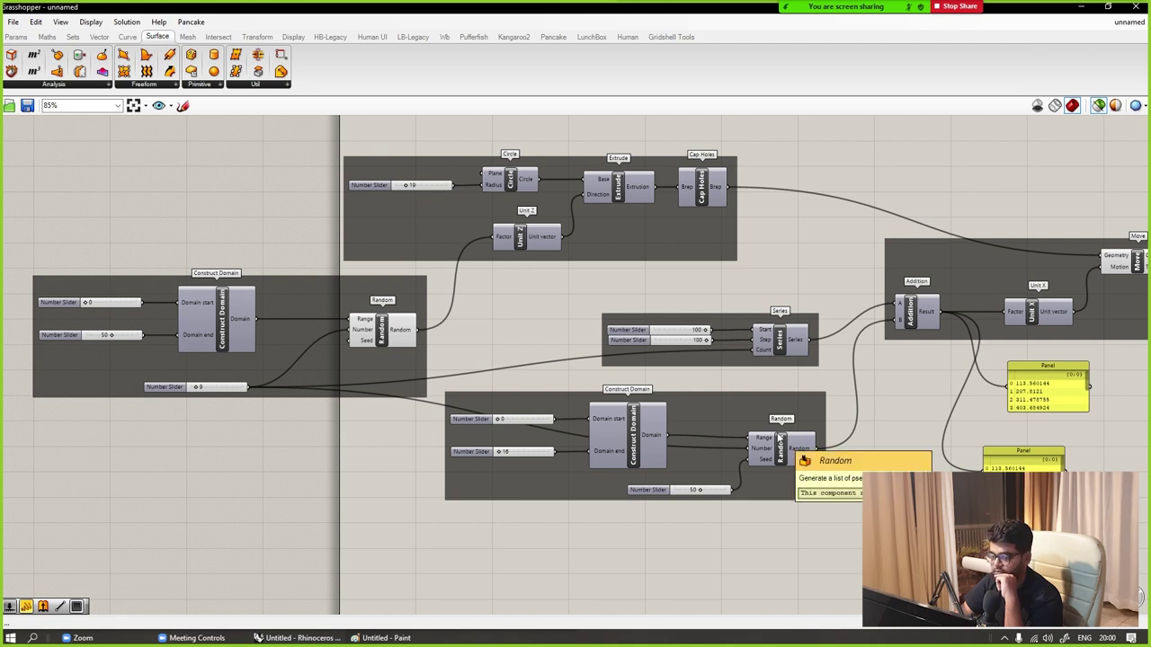
left_click_drag(837, 552, 491, 392)
scroll(727, 381, "down", 2)
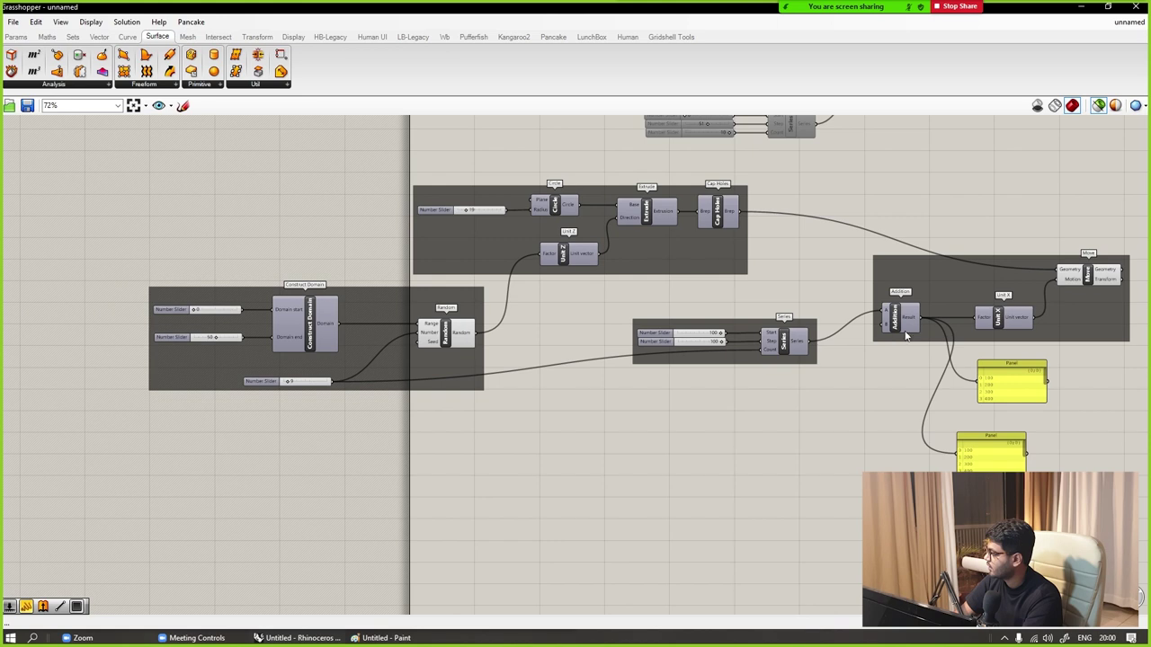
left_click(891, 324)
key("Delete")
Wire the Series output directly into Unit X's Factor and move the Series and Move groups closer to the cylinder group.
left_click_drag(809, 349, 919, 324)
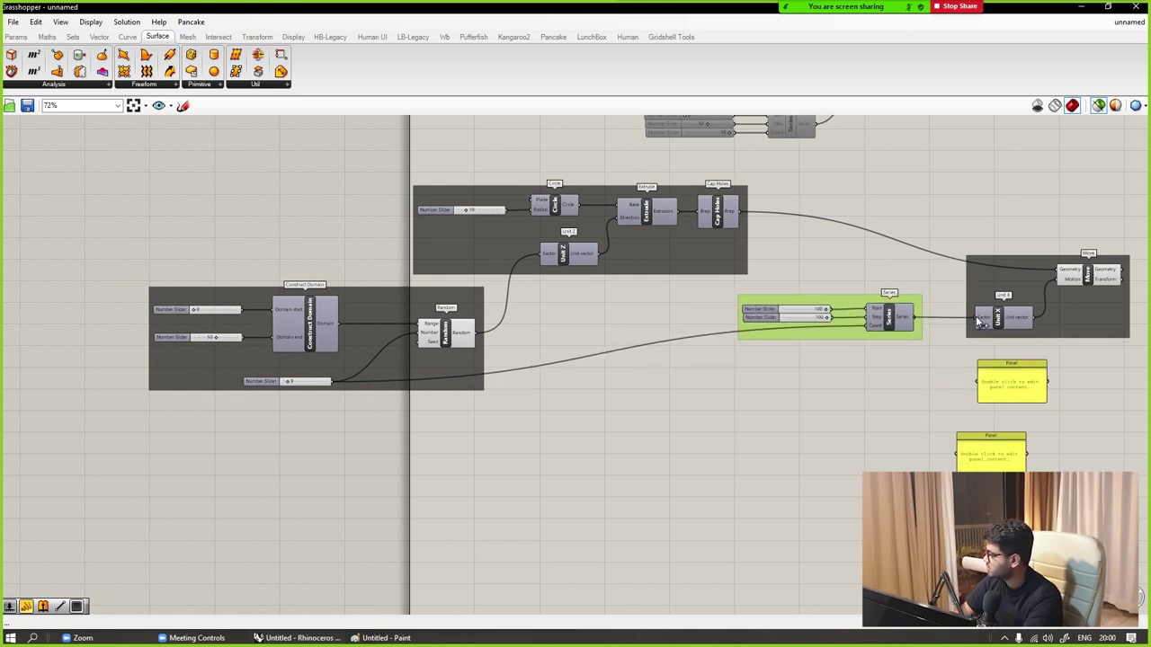
right_click_drag(833, 345, 758, 351)
left_click_drag(748, 337, 562, 386)
left_click_drag(980, 310, 787, 299)
Delete the two empty panels and set the shared count slider to 16.
left_click_drag(985, 468, 873, 360)
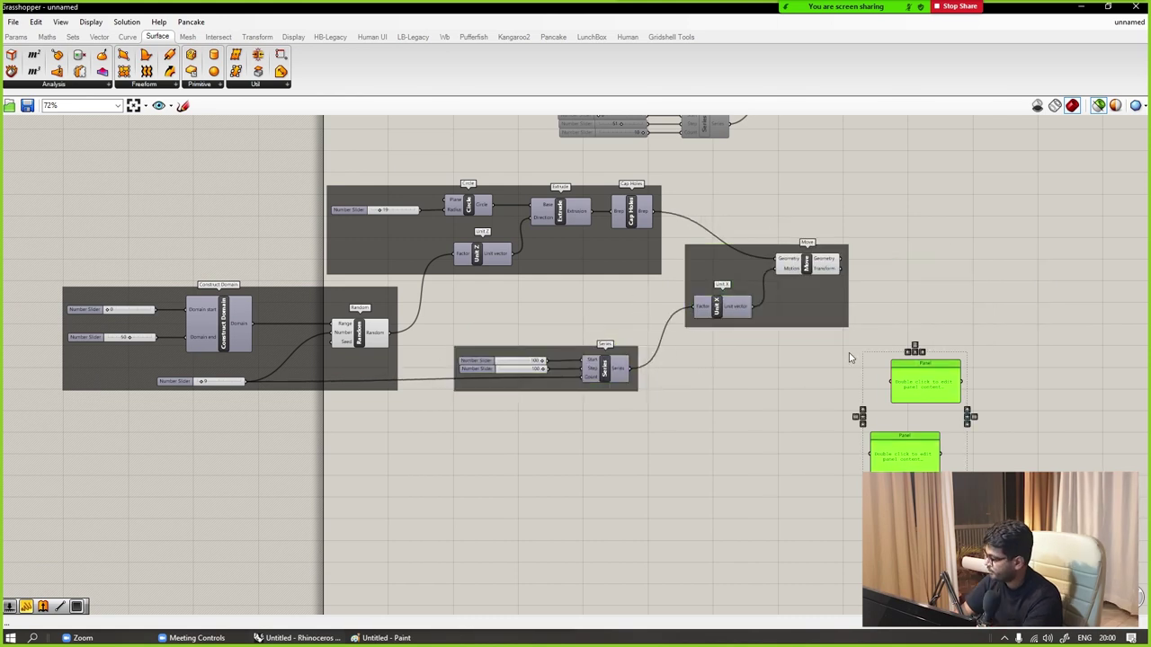
scroll(449, 351, "up", 1)
right_click_drag(539, 358, 576, 401)
scroll(692, 410, "up", 1)
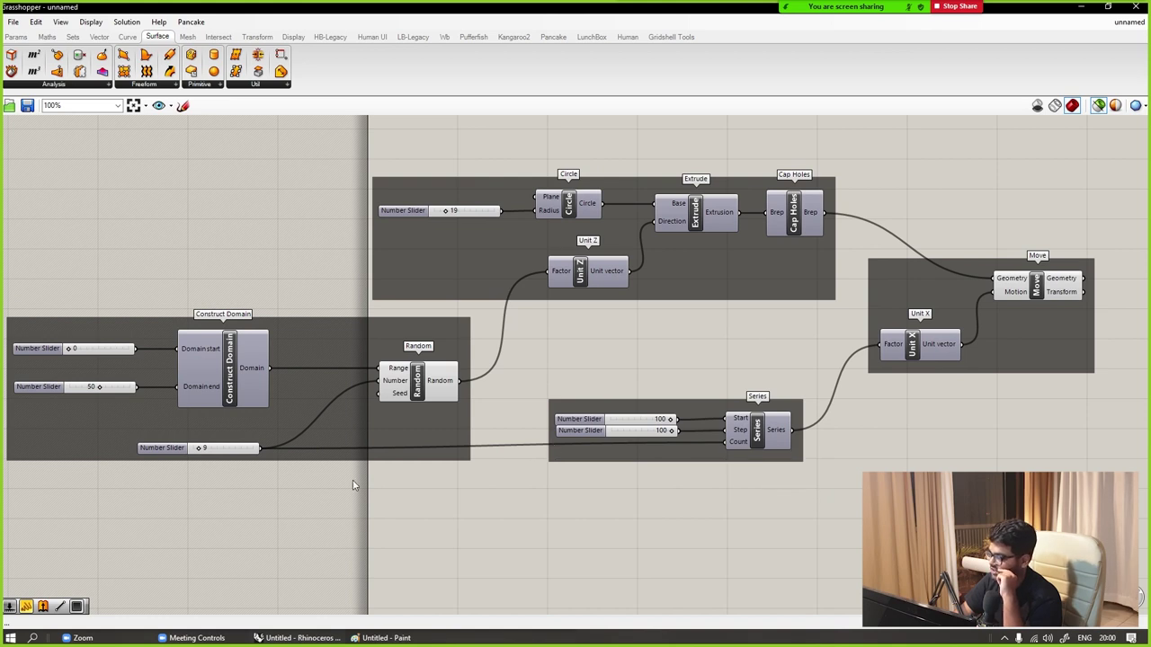
left_click_drag(201, 448, 208, 449)
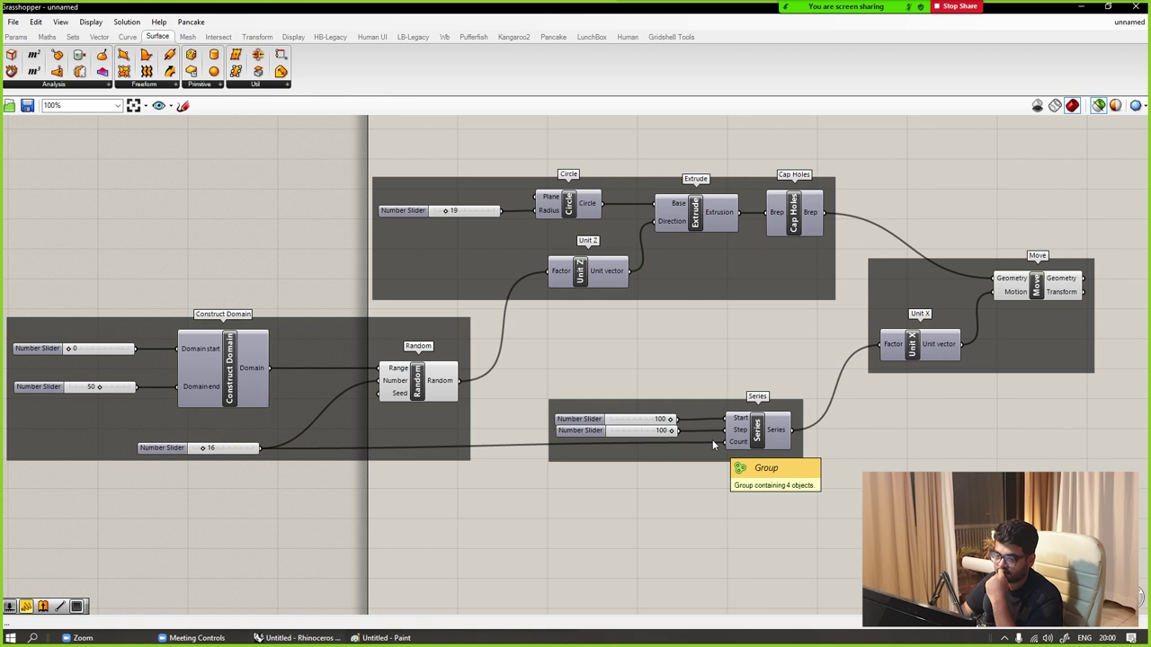
scroll(630, 363, "down", 3)
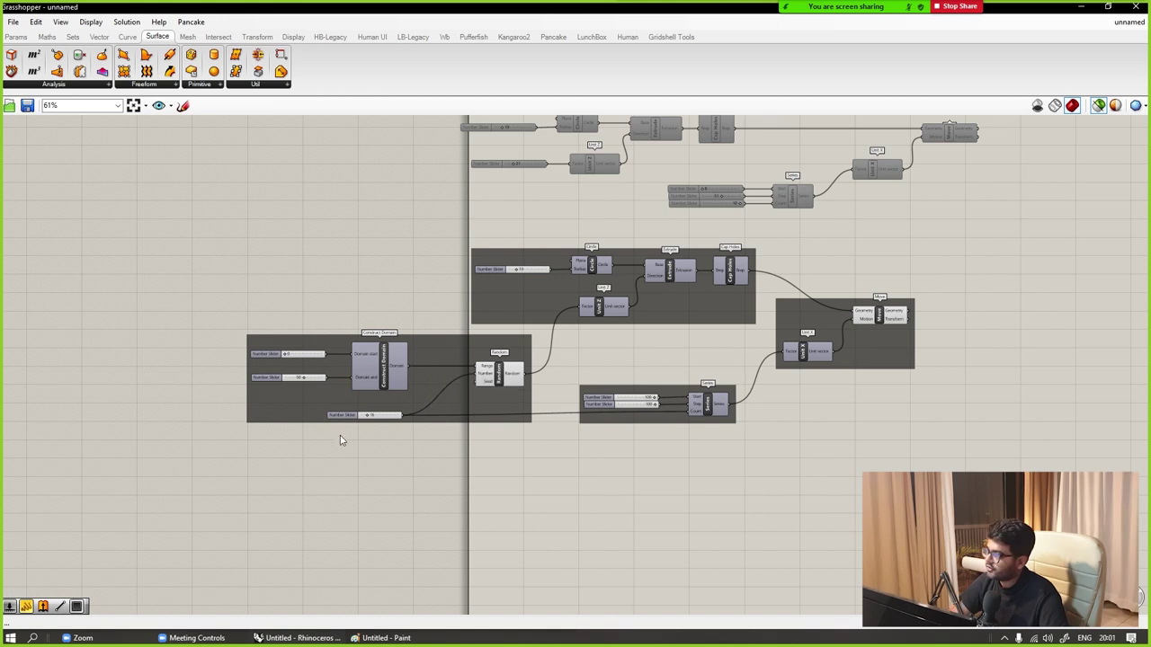
Find the Draw Icons display option, turn it on and check the Construct Domain component.
left_click(14, 22)
key("Escape")
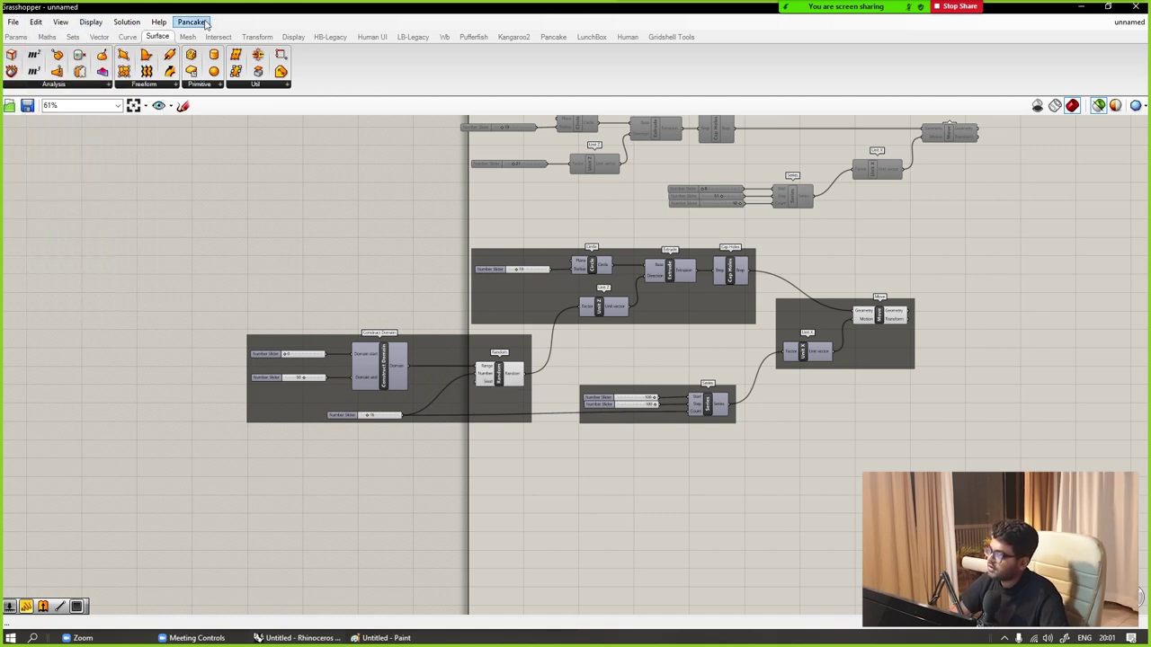
left_click(35, 23)
mouse_move(13, 23)
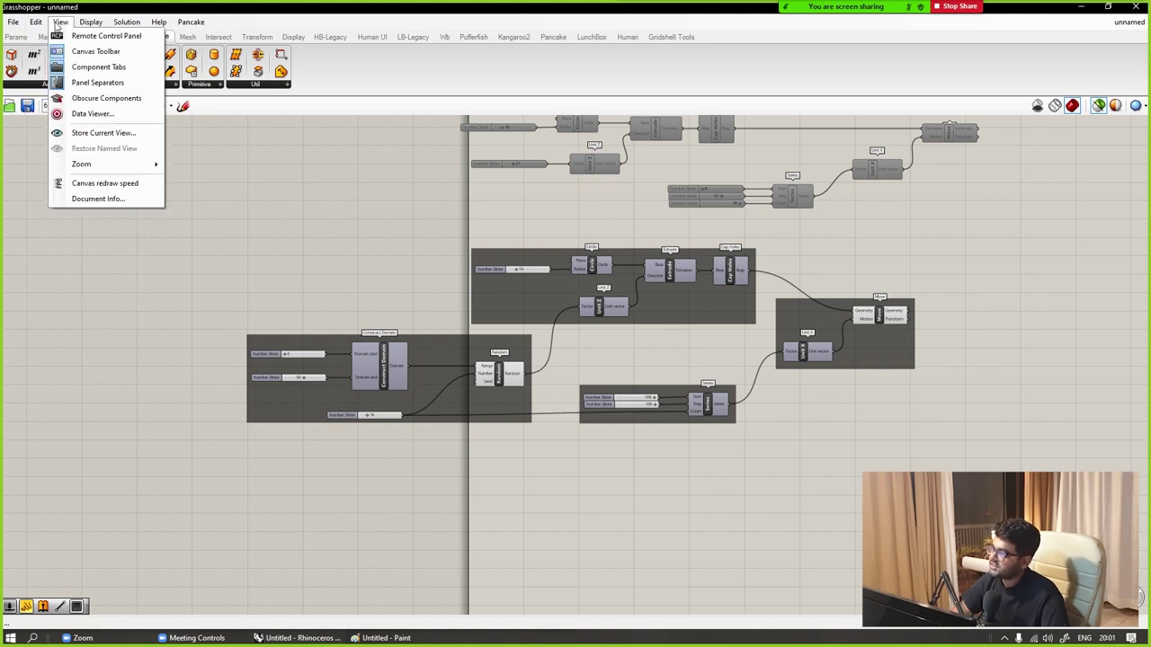
mouse_move(92, 27)
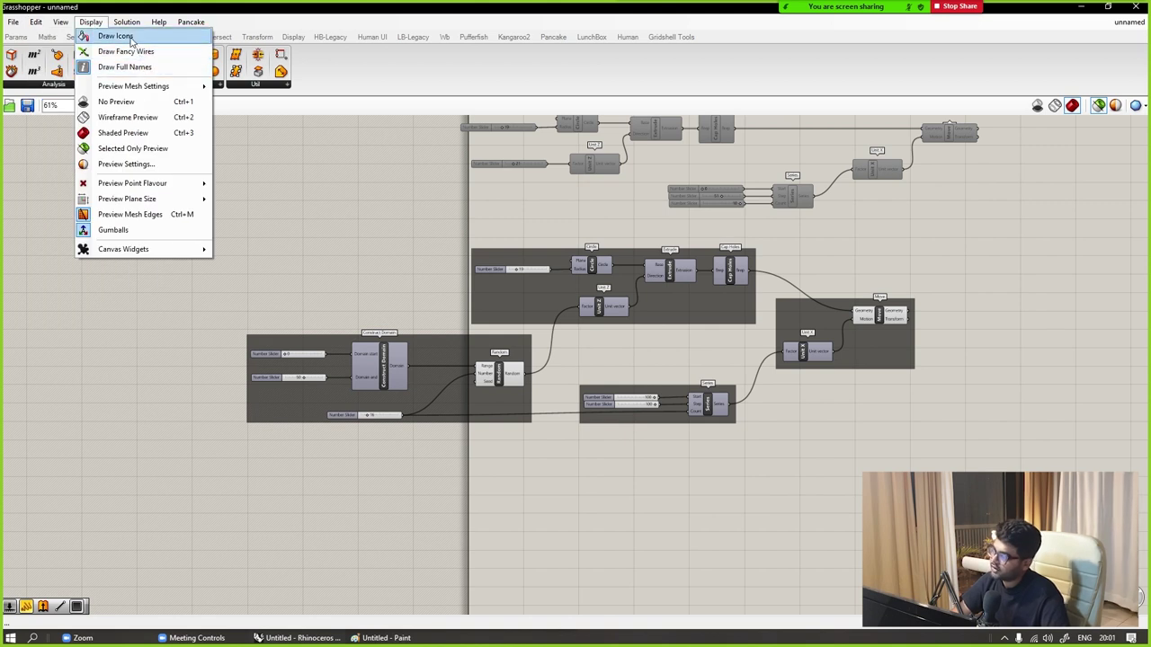
scroll(446, 360, "up", 3)
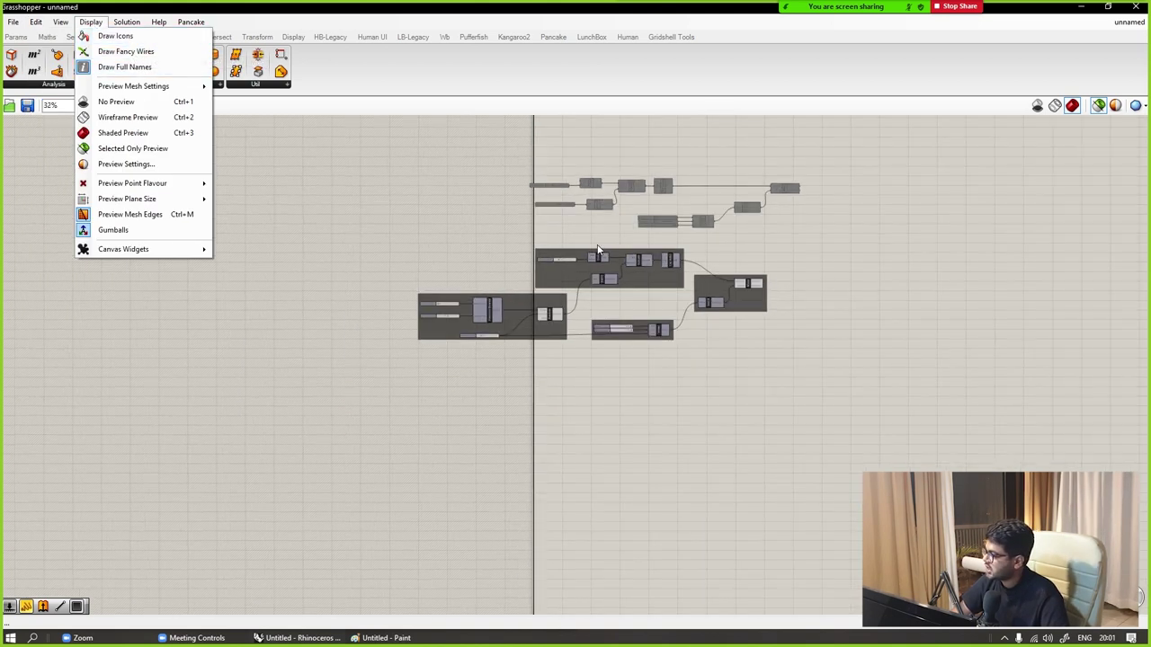
scroll(445, 360, "up", 2)
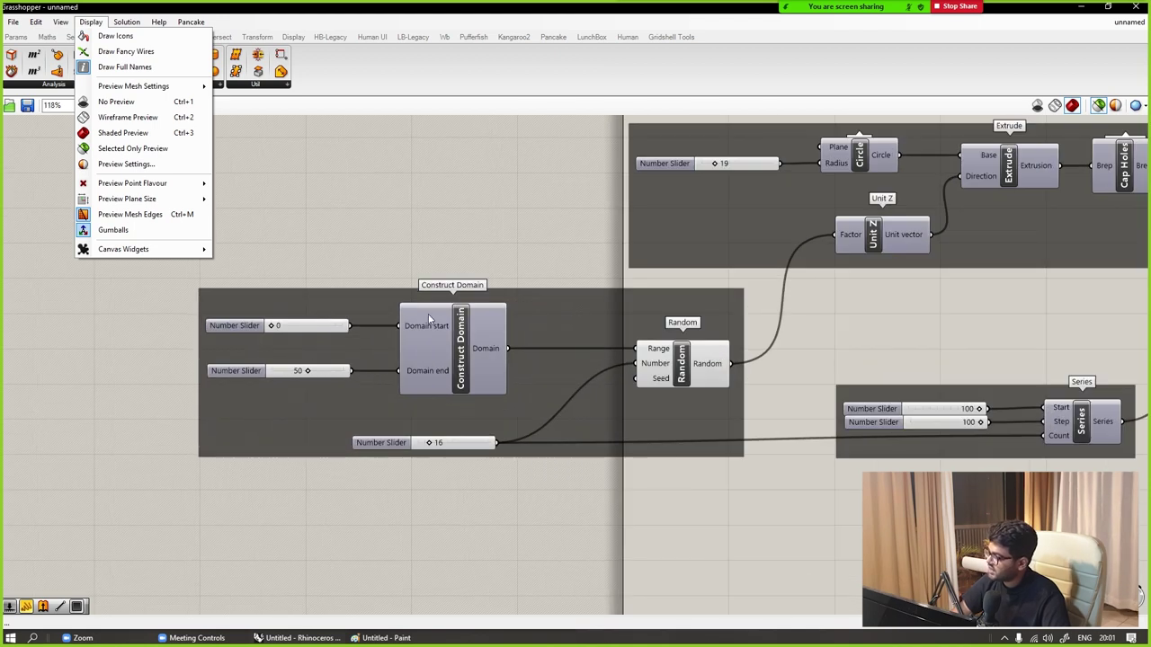
left_click(154, 41)
scroll(431, 333, "up", 3)
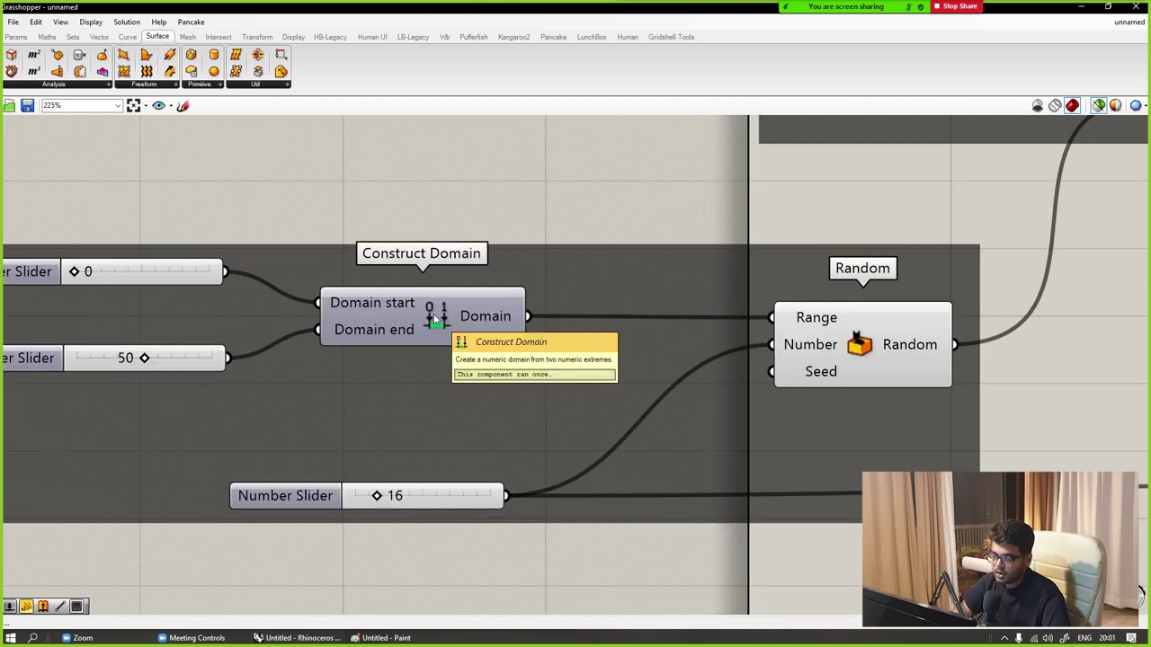
Turn Draw Icons off to show the components with their text names.
left_click(90, 22)
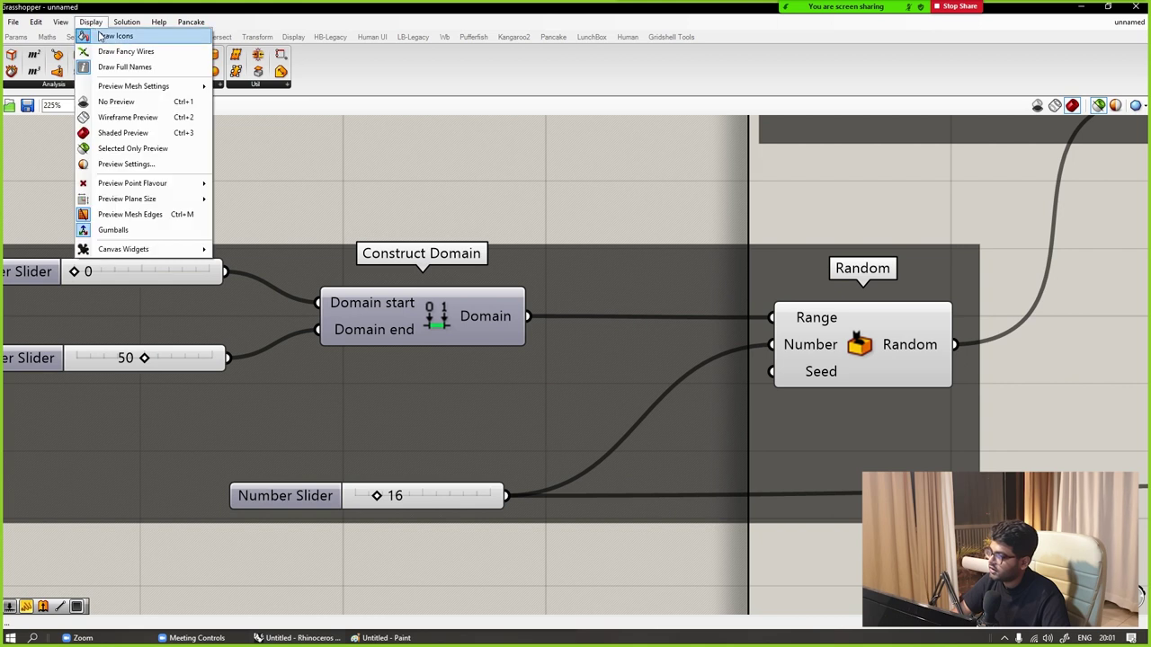
left_click(103, 36)
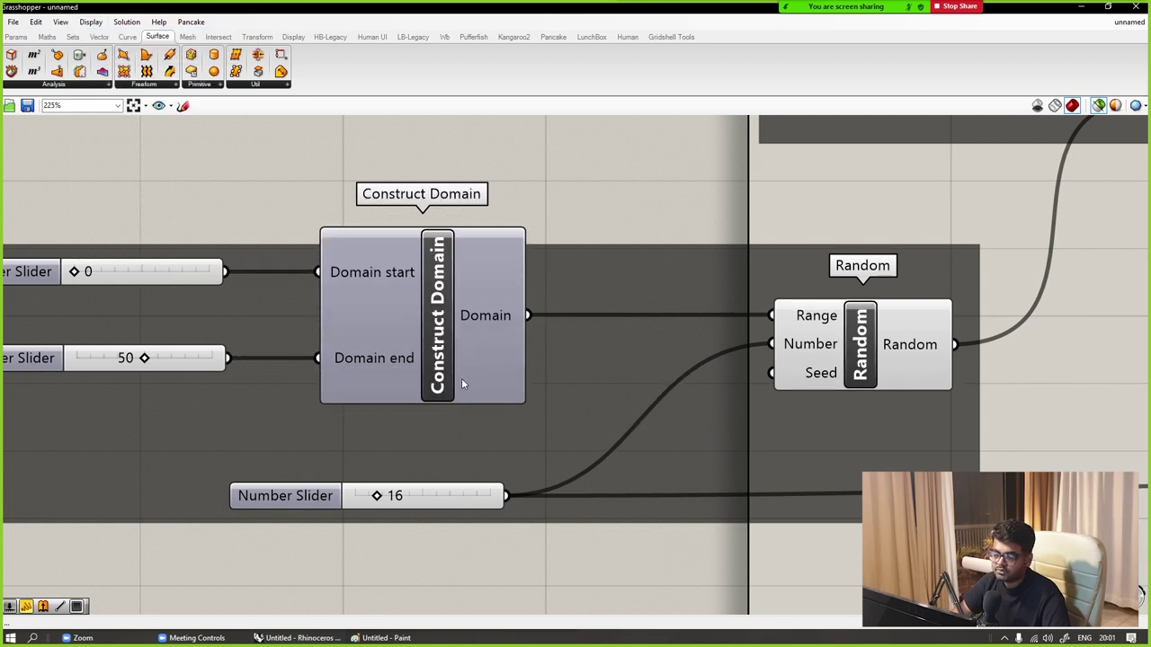
mouse_move(460, 376)
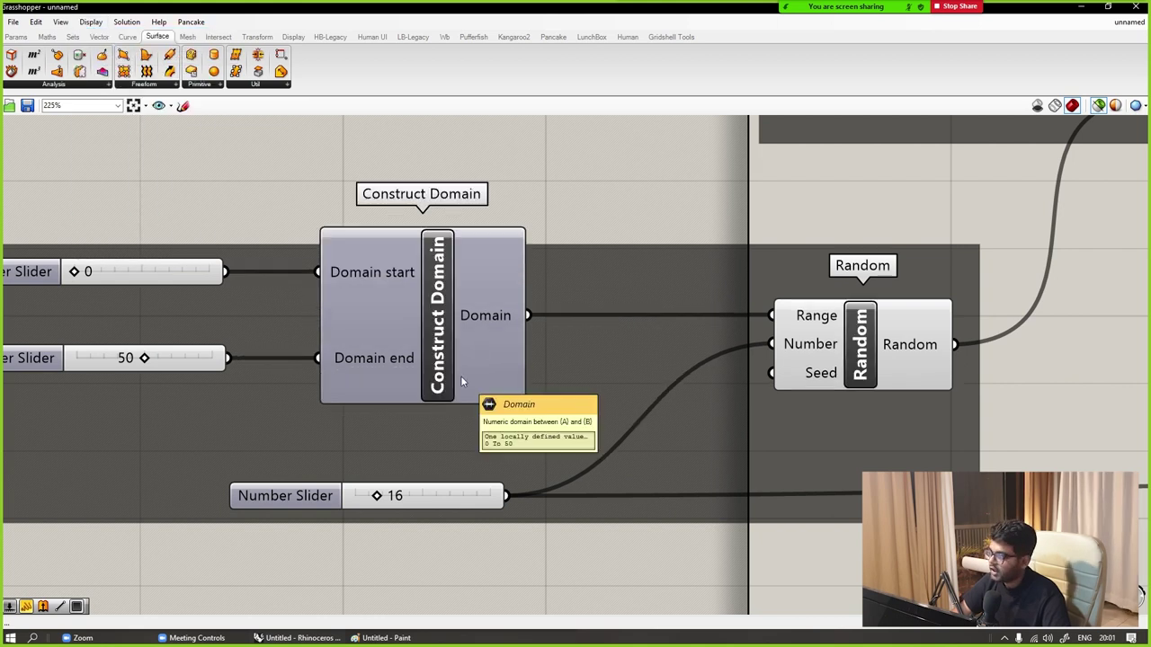
Turn Draw Icons on again so the components display icons instead of names.
left_click(127, 21)
left_click(127, 22)
left_click(99, 37)
left_click(90, 21)
left_click(114, 36)
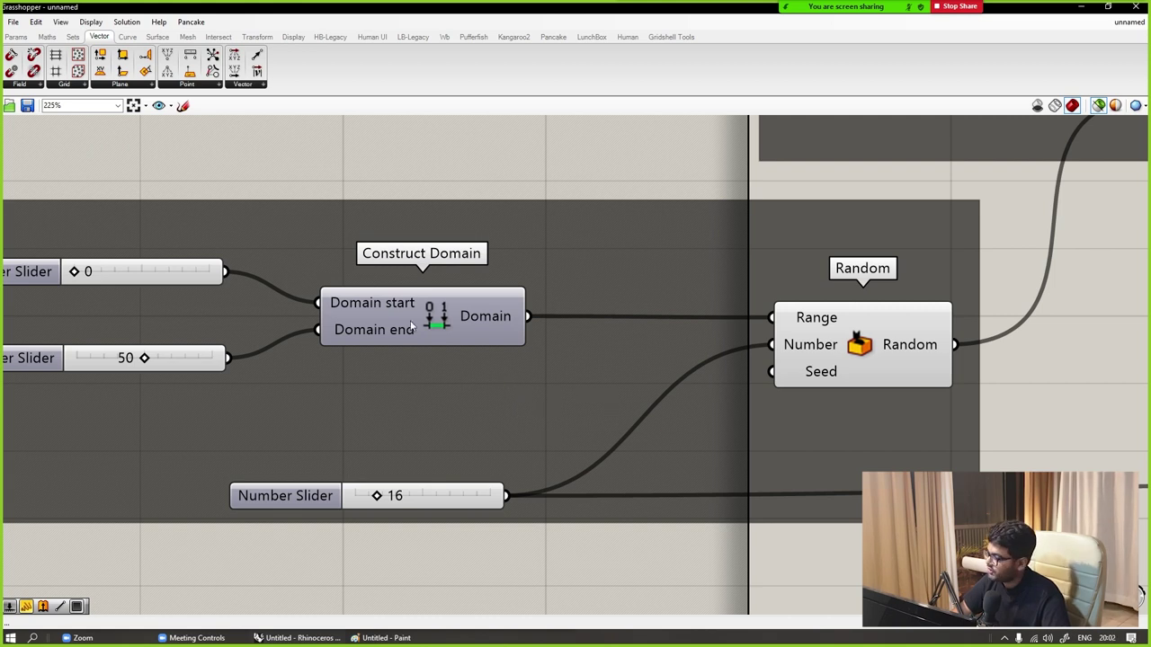
Examine the icons on Construct Domain, Circle, Extrude and Unit Z up close.
scroll(442, 313, "up", 5)
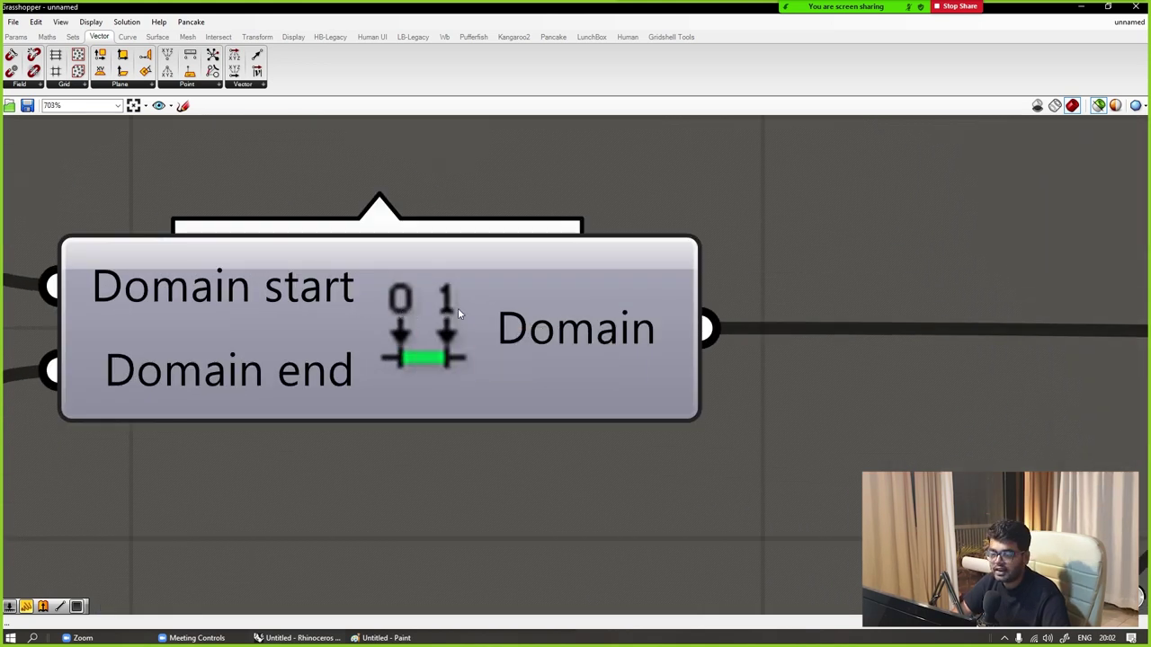
scroll(458, 307, "down", 8)
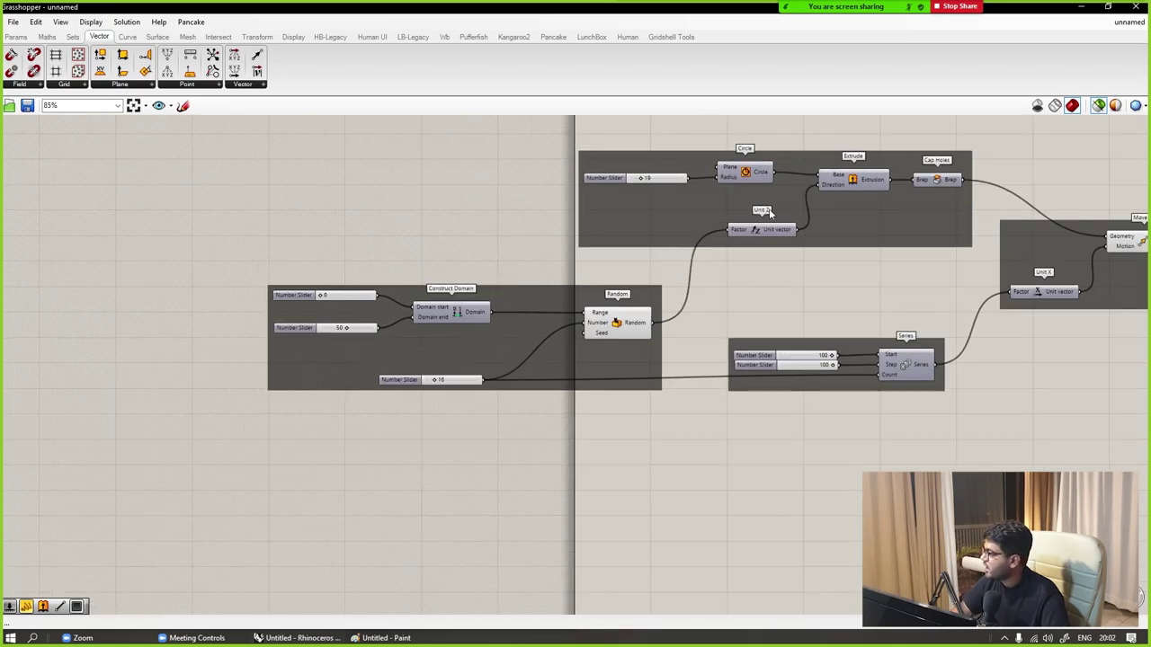
scroll(565, 216, "up", 4)
scroll(540, 226, "up", 4)
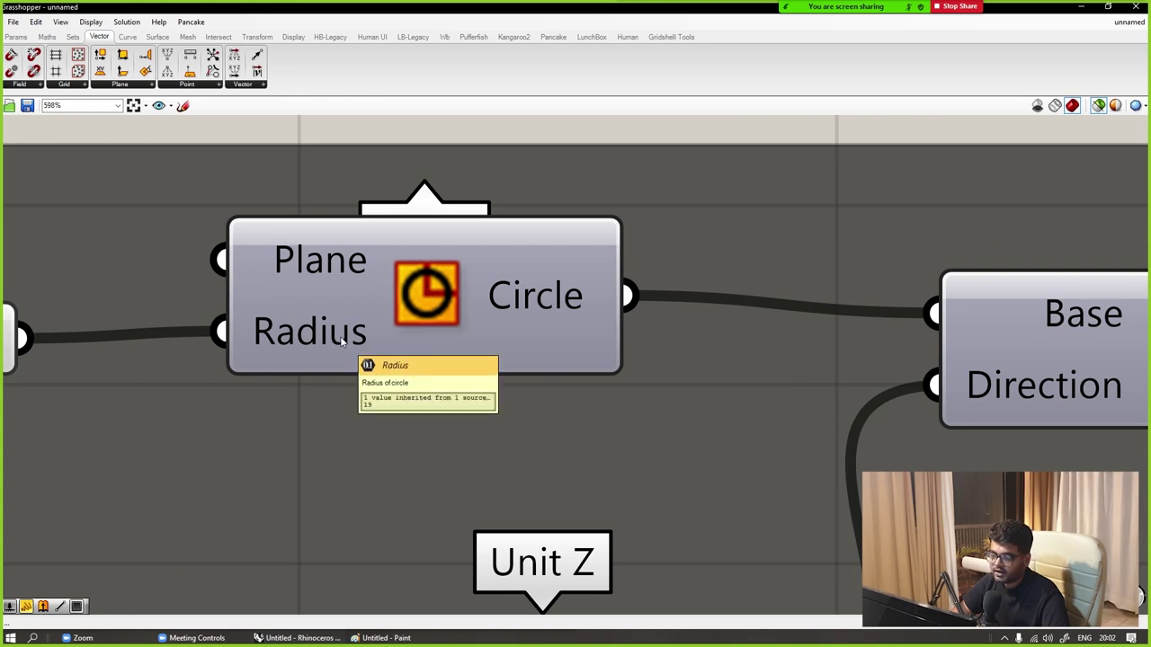
scroll(344, 342, "down", 4)
scroll(486, 290, "up", 4)
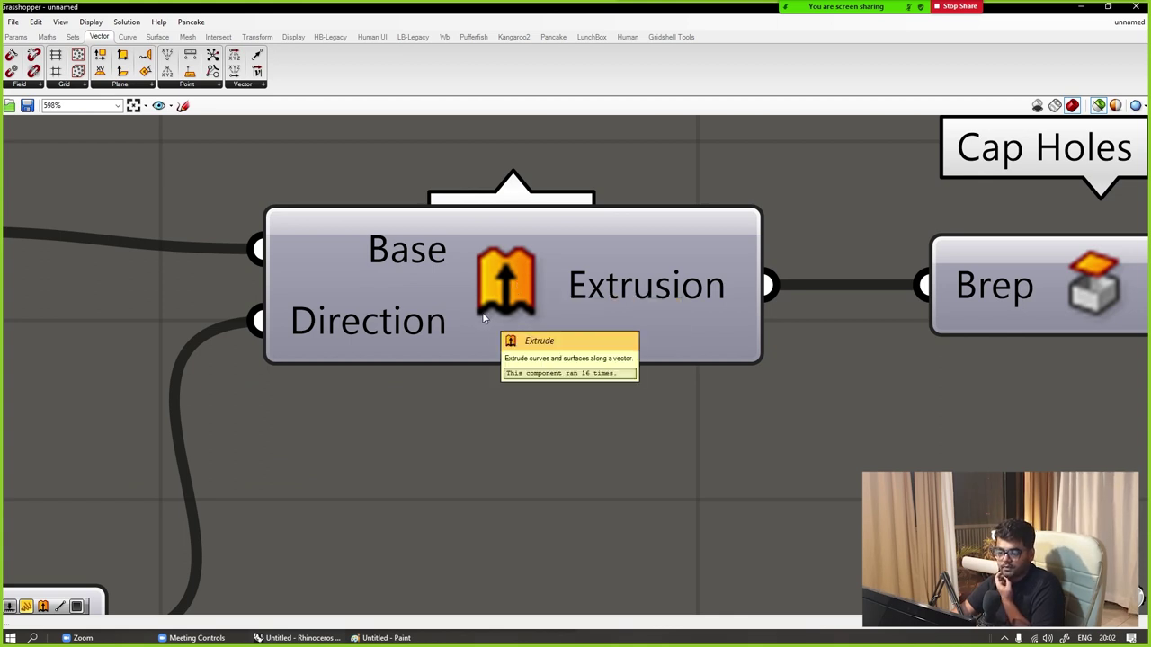
scroll(482, 316, "down", 6)
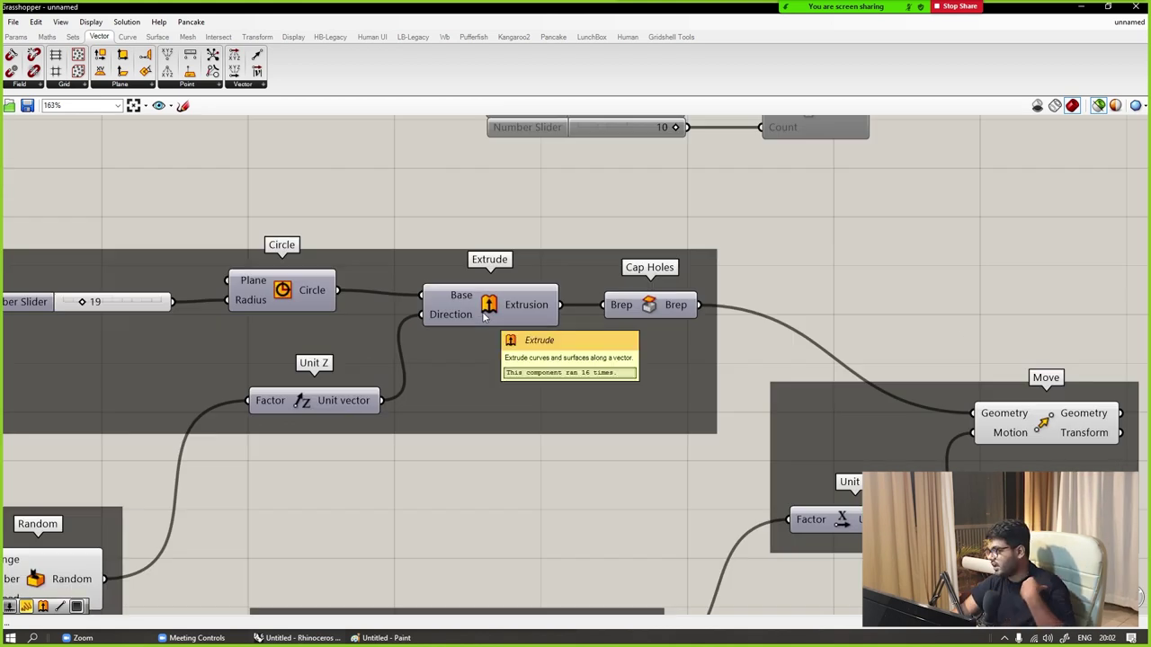
scroll(441, 317, "up", 1)
left_click_drag(374, 390, 362, 381)
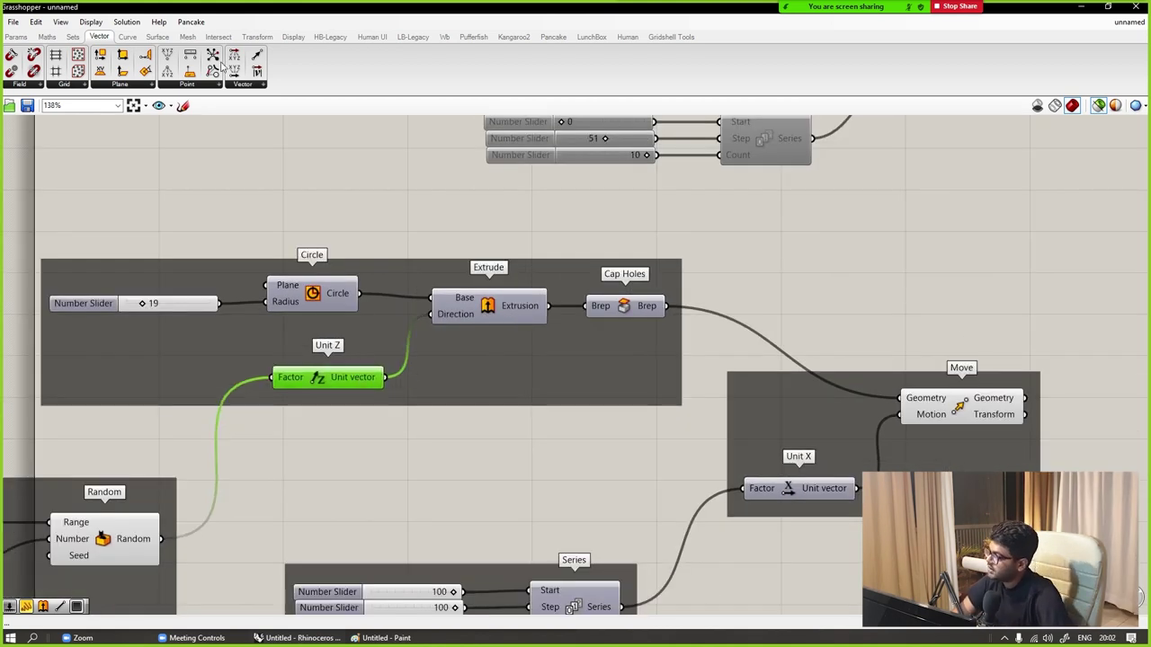
Turn Draw Full Names off to compare the abbreviated input and output labels, and turn it back on.
left_click(90, 22)
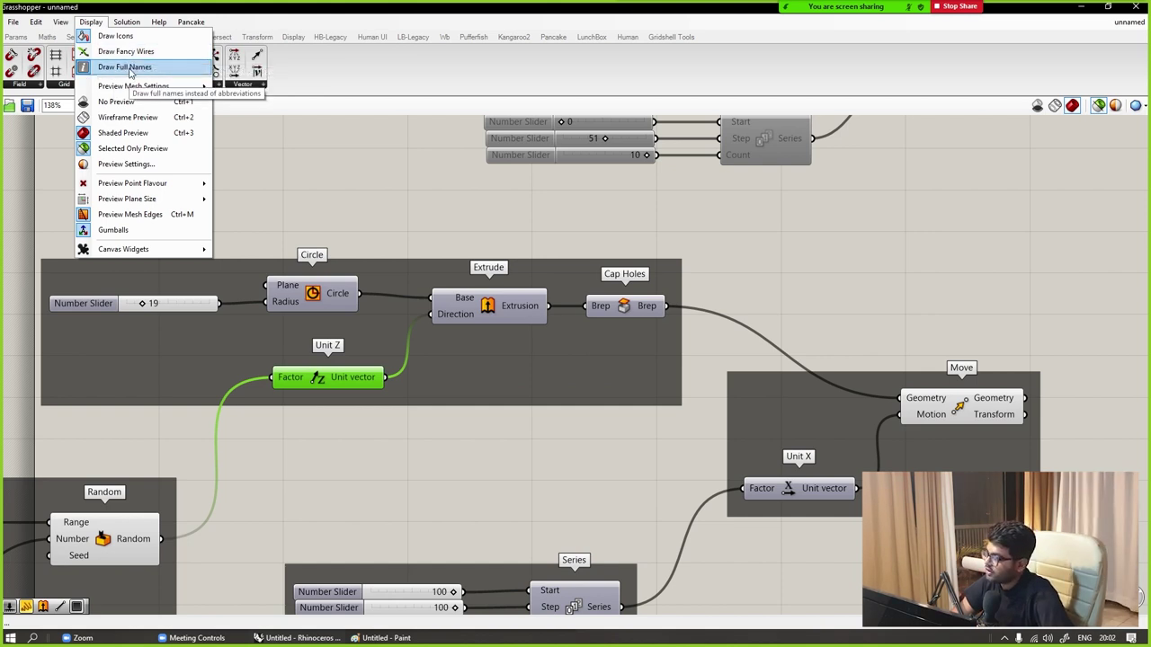
left_click(130, 69)
scroll(293, 289, "up", 3)
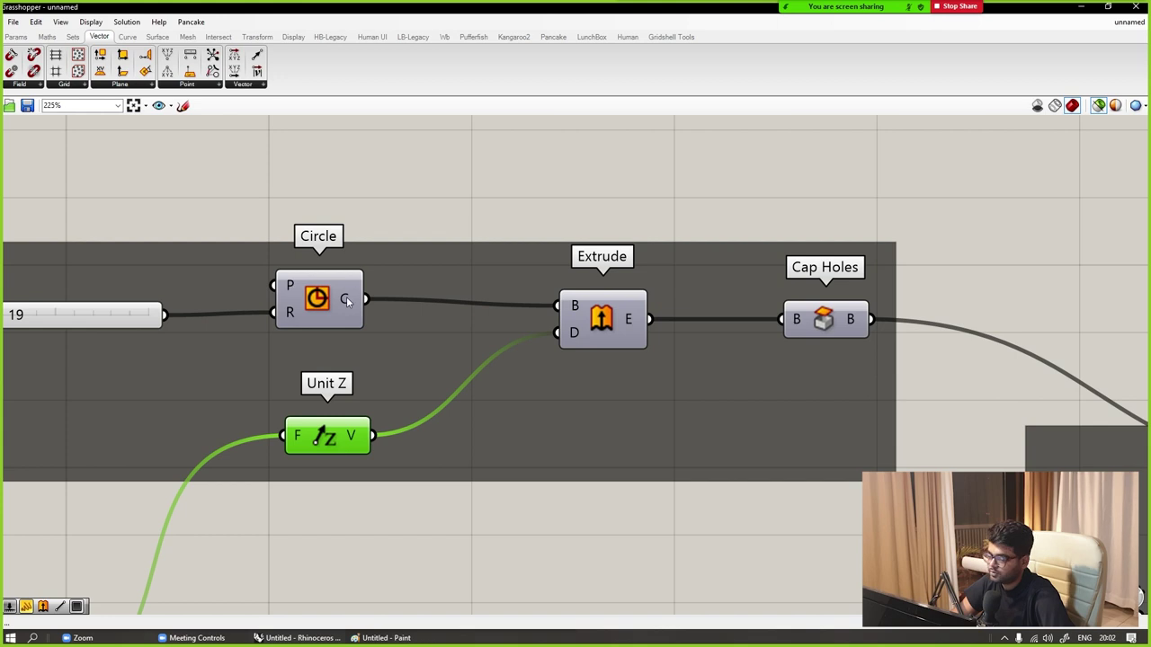
left_click(90, 22)
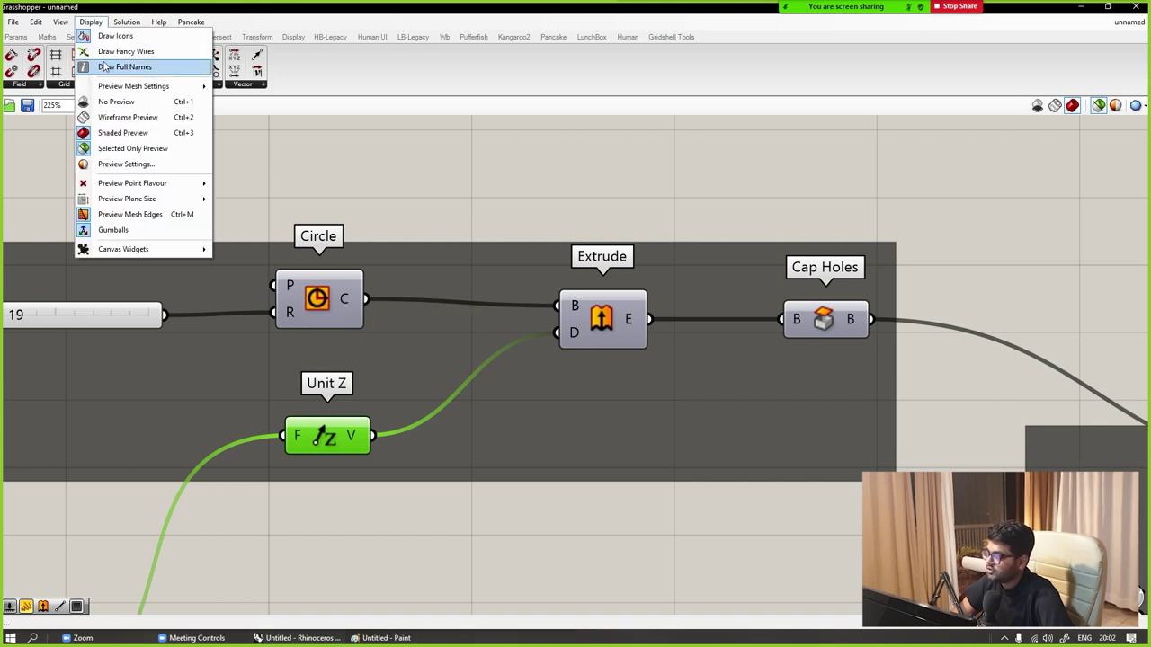
left_click(105, 67)
Select the Circle component to review its connection to Extrude.
scroll(401, 301, "down", 3)
scroll(401, 301, "up", 2)
left_click(358, 289)
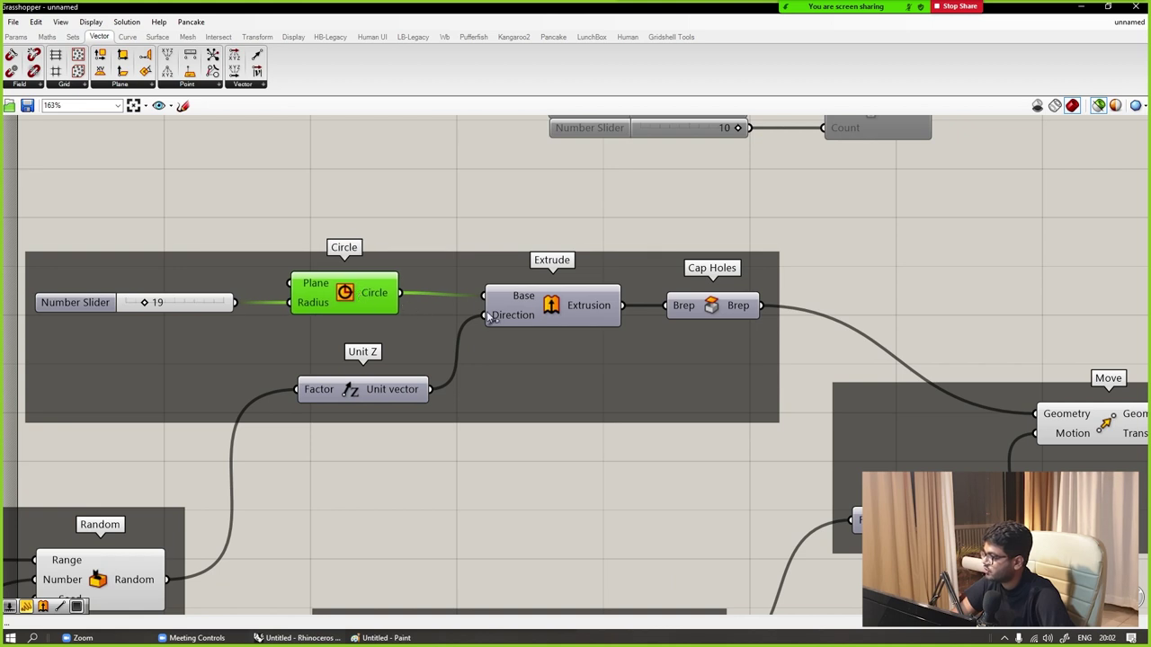
Turn on Draw Fancy Wires so wires use a different line style for each type of data flow.
left_click(90, 23)
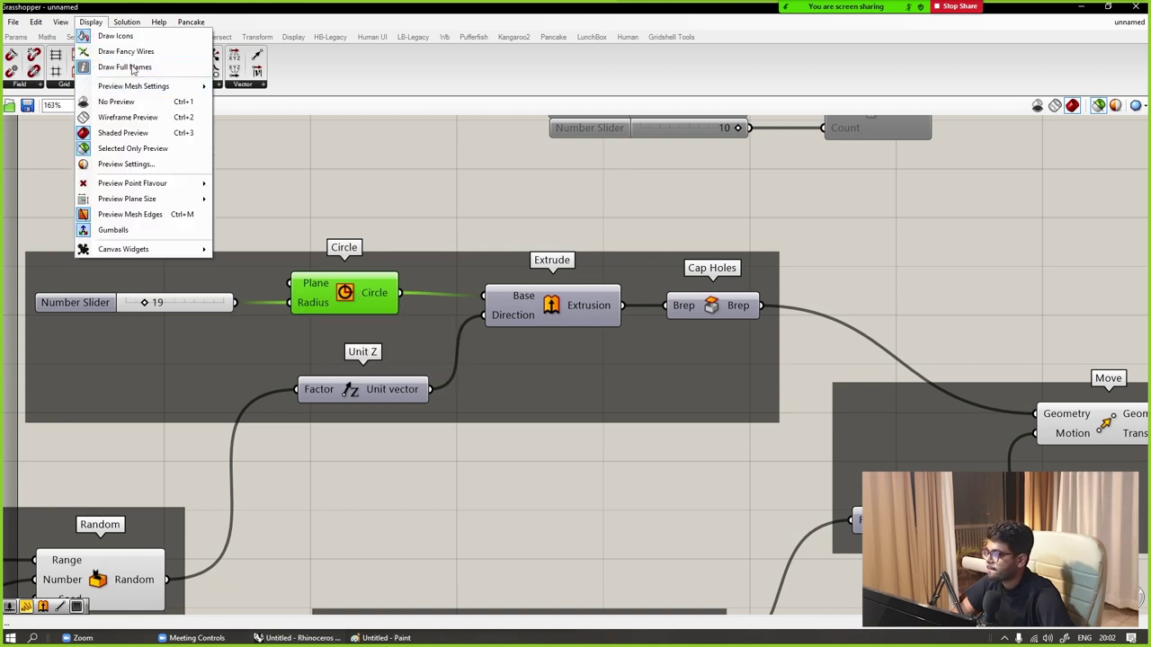
left_click(133, 52)
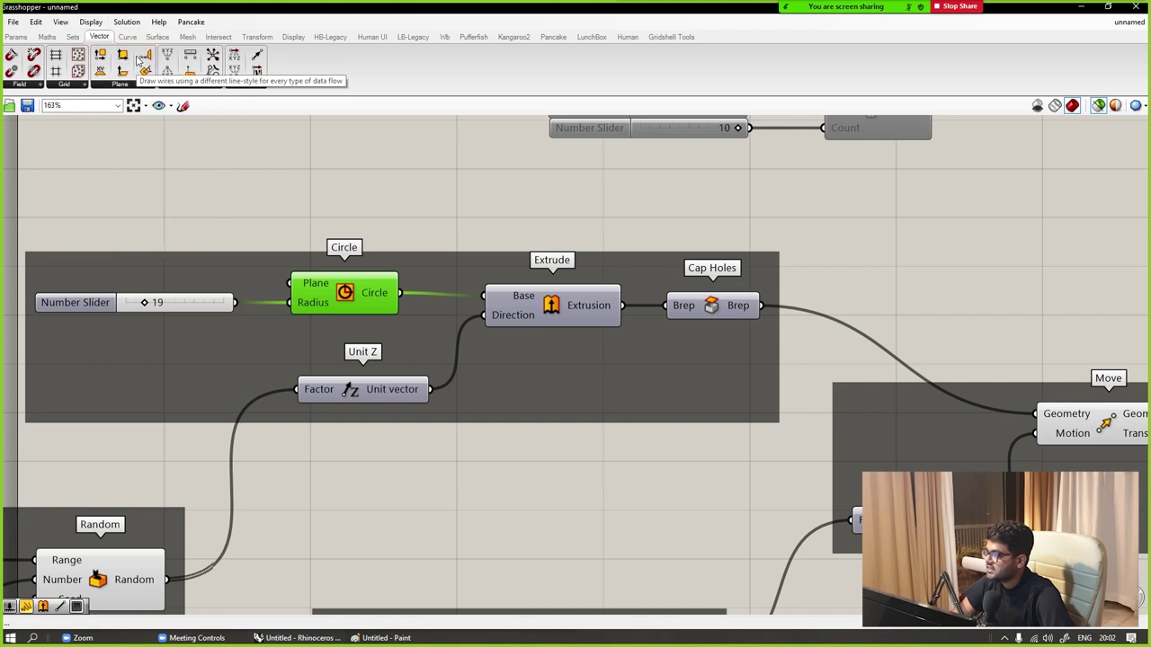
left_click(90, 21)
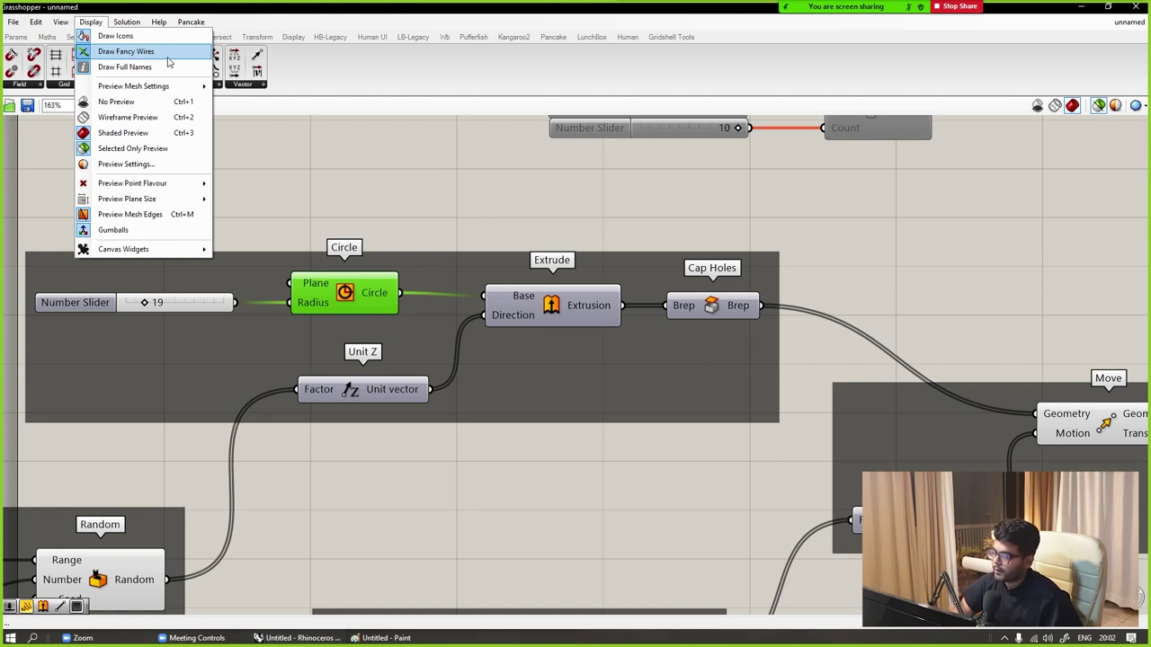
scroll(437, 264, "down", 6)
left_click(405, 187)
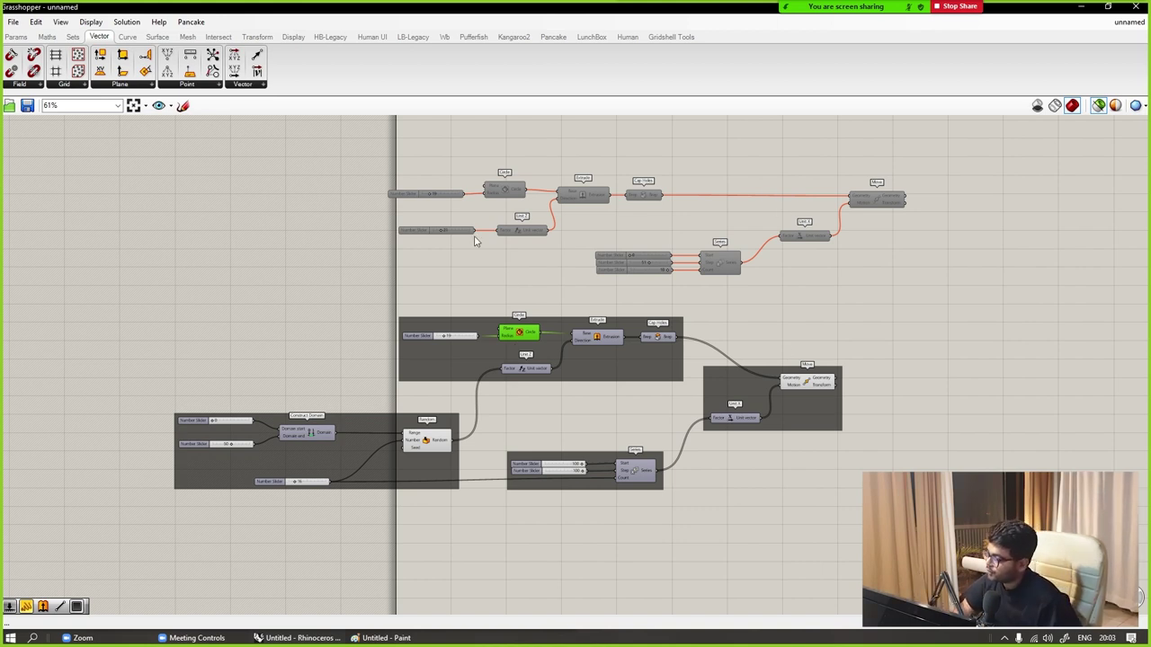
Lock the Grasshopper solver and arrange its window side by side with the Rhino viewport.
right_click(274, 208)
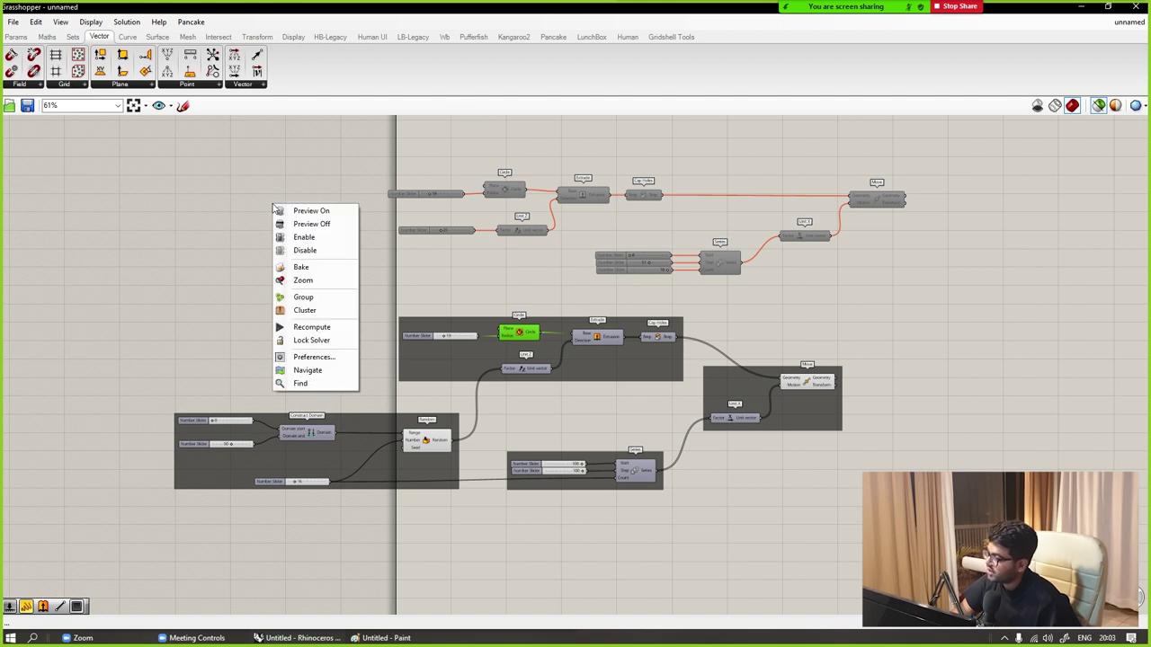
left_click(310, 345)
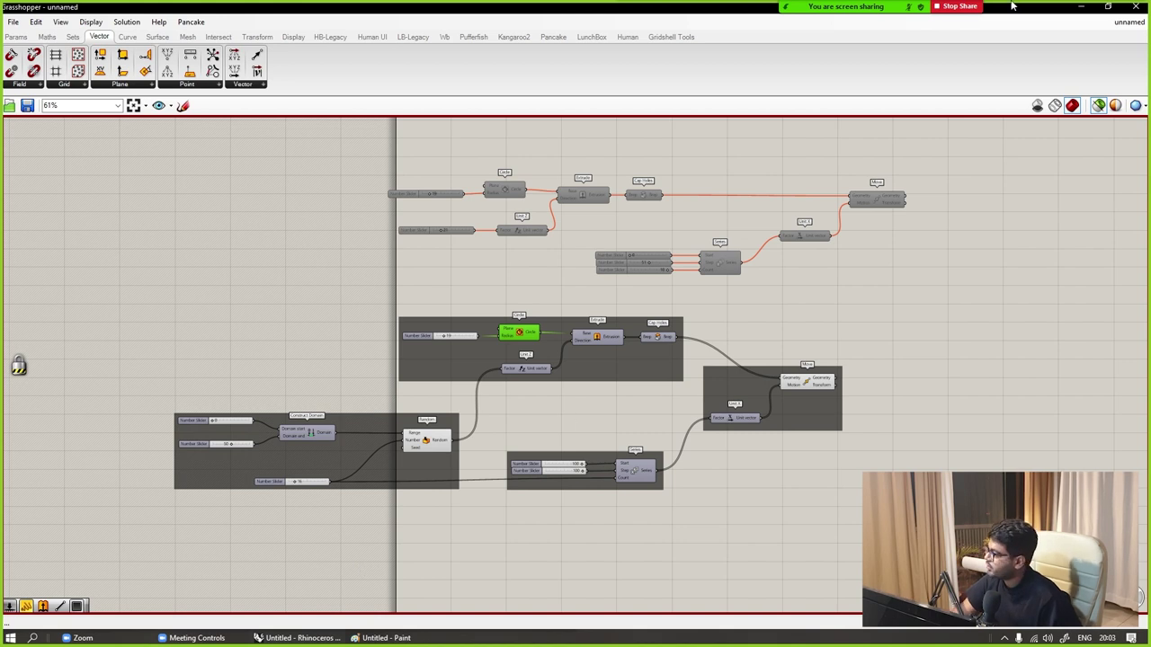
left_click_drag(669, 16, 1149, 54)
left_click(477, 231)
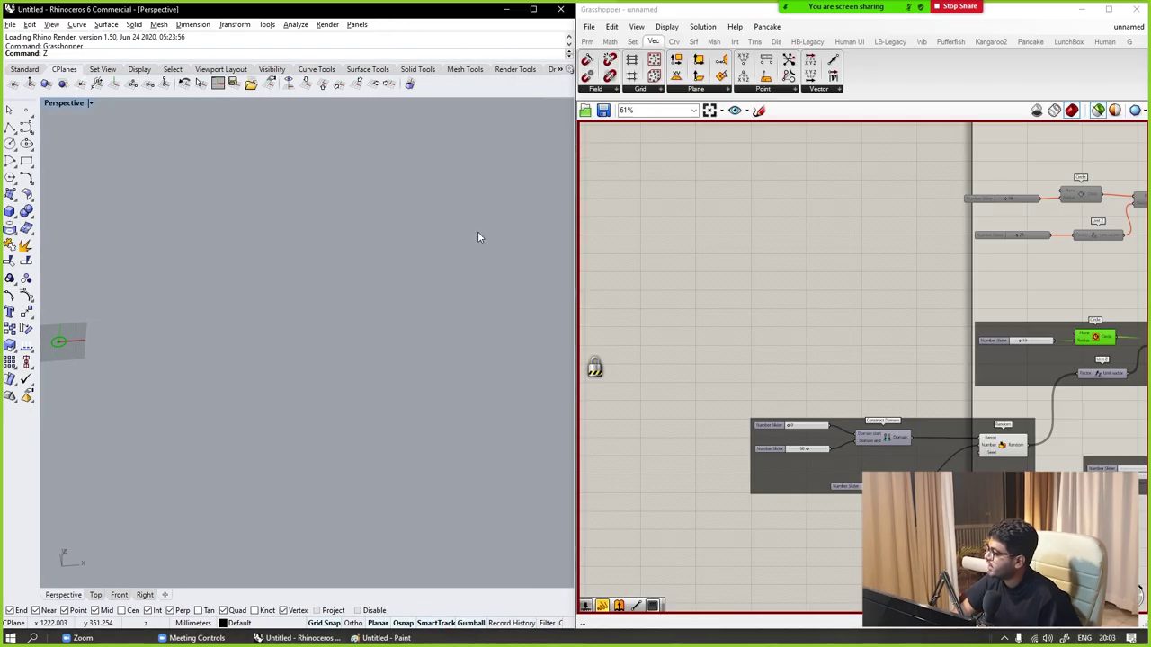
Set the circle's radius slider to 52 with the solver locked, and recompute the solution manually.
scroll(903, 300, "up", 4)
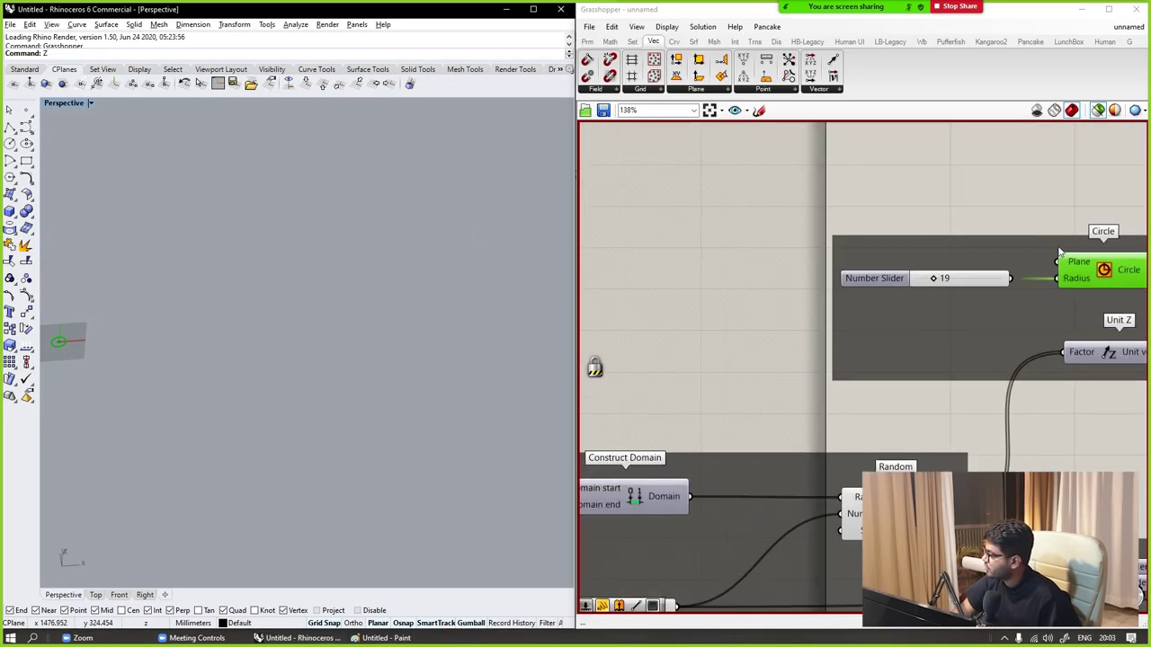
scroll(950, 287, "down", 2)
right_click_drag(950, 288, 920, 288)
scroll(319, 296, "up", 5)
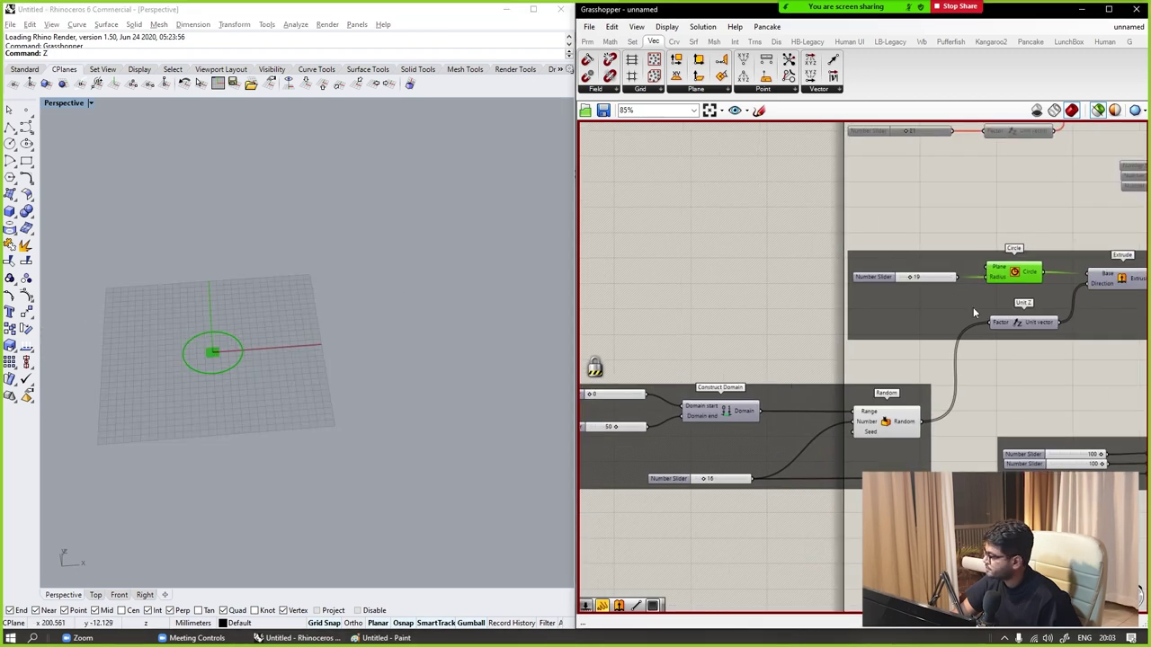
mouse_move(912, 281)
left_mouse_down()
mouse_move(949, 280)
mouse_move(909, 279)
mouse_move(949, 280)
mouse_move(912, 280)
mouse_move(927, 280)
left_mouse_up()
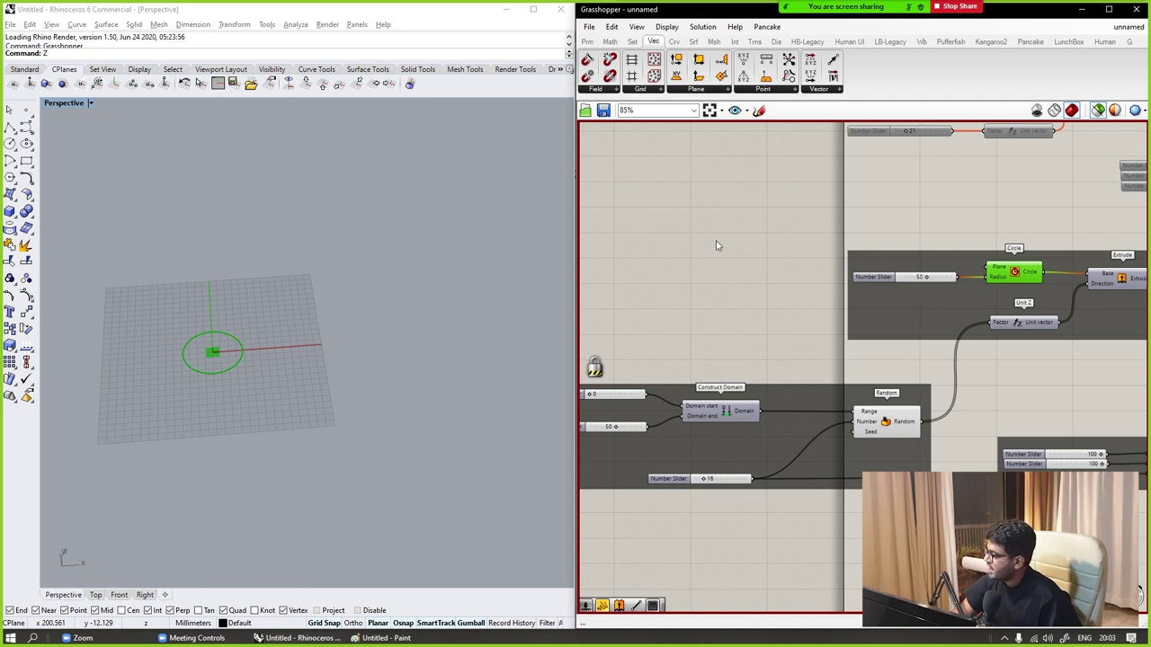
scroll(717, 244, "up", 2)
right_click(681, 250)
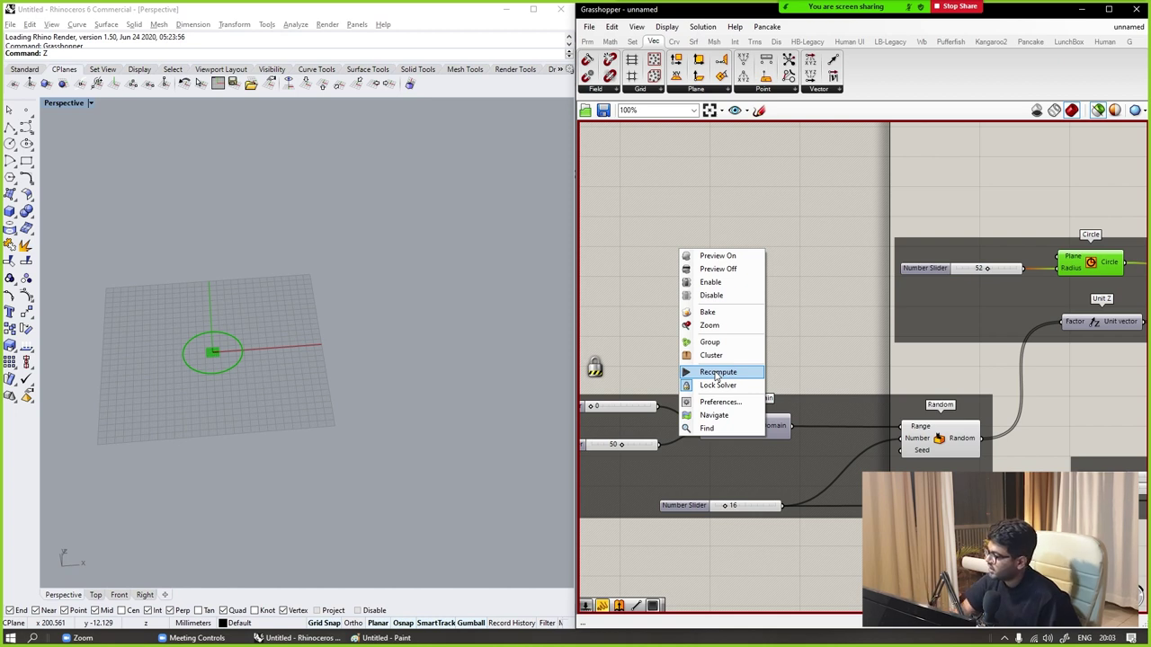
left_click(717, 372)
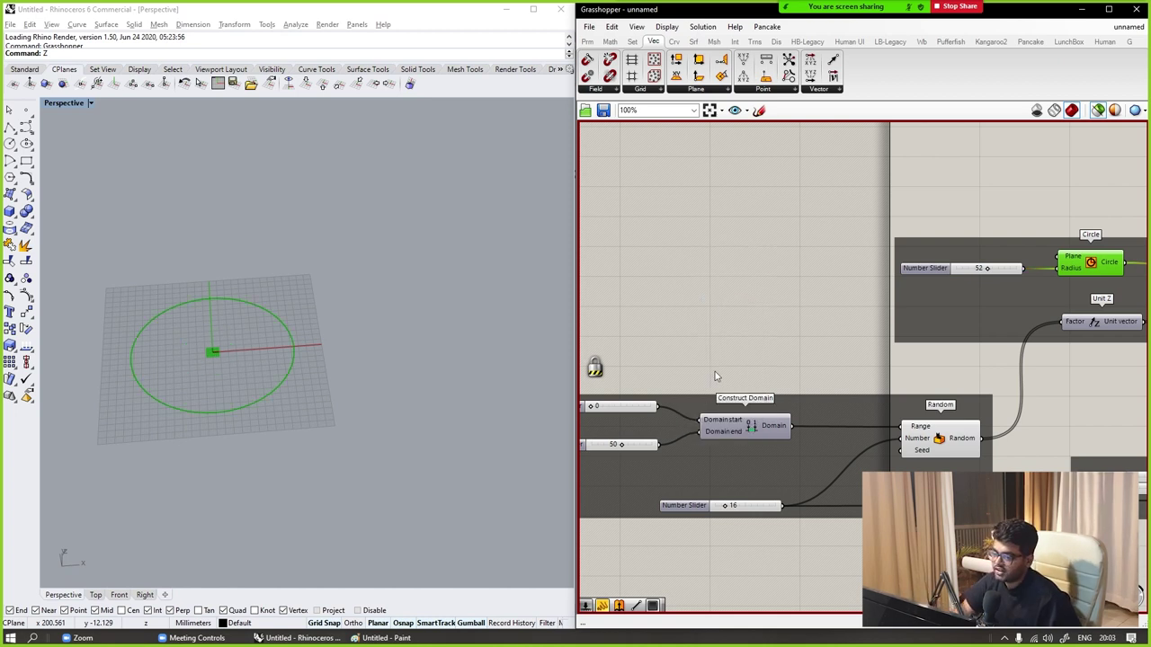
Set the circle's radius slider to 37 and unlock the solver to update the geometry.
mouse_move(987, 268)
left_mouse_down()
mouse_move(1013, 272)
mouse_move(980, 273)
left_mouse_up()
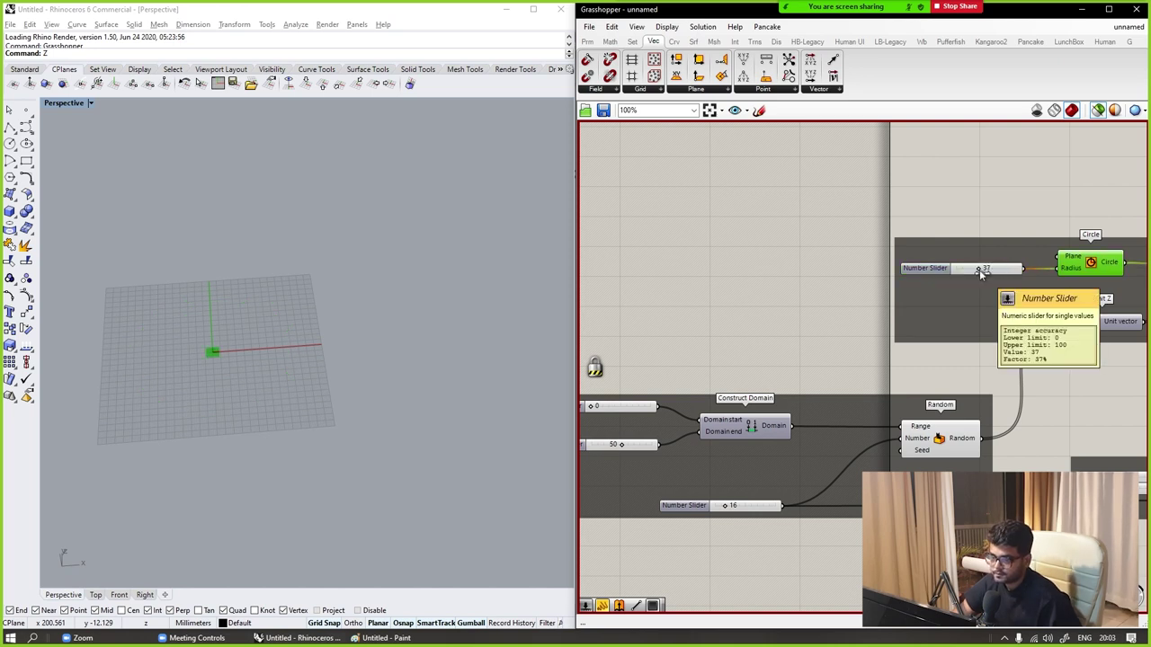
right_click(801, 237)
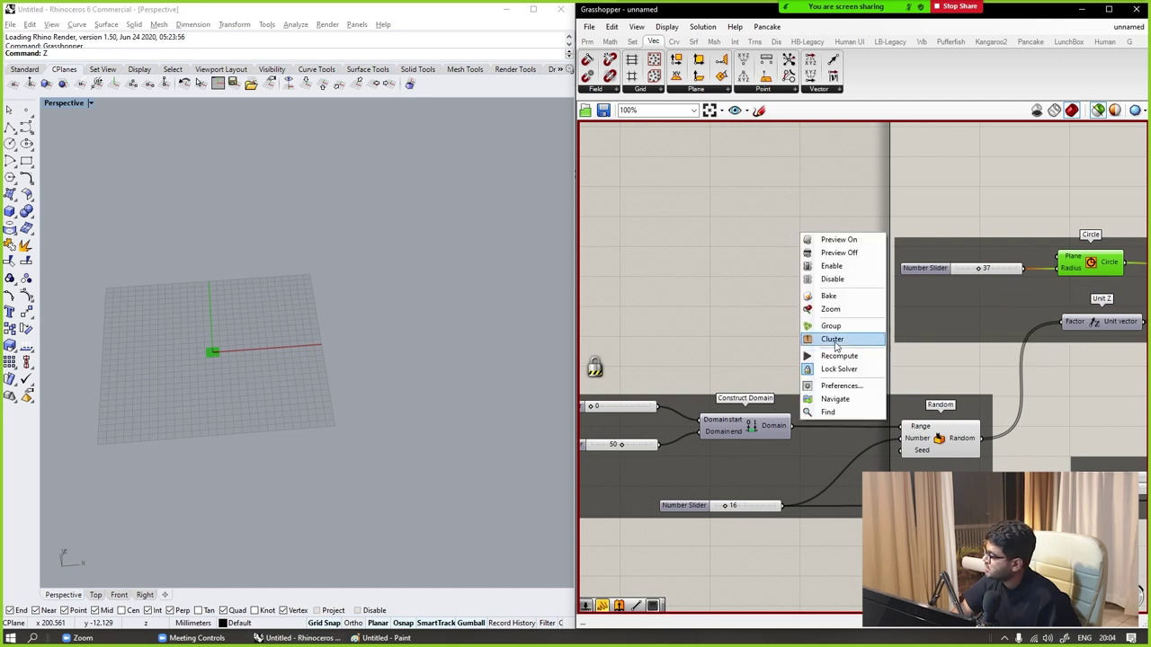
left_click(829, 370)
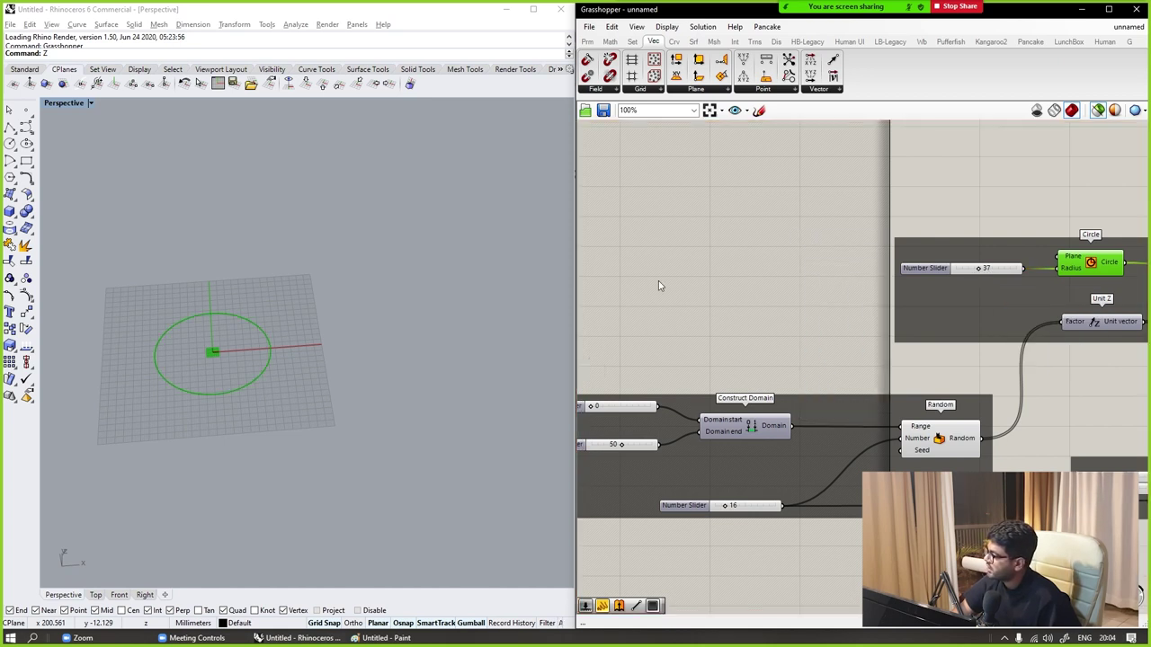
Set the circle's radius slider to 74 and check the available solution commands.
scroll(927, 273, "up", 2)
left_click_drag(926, 270, 957, 279)
left_click(957, 279)
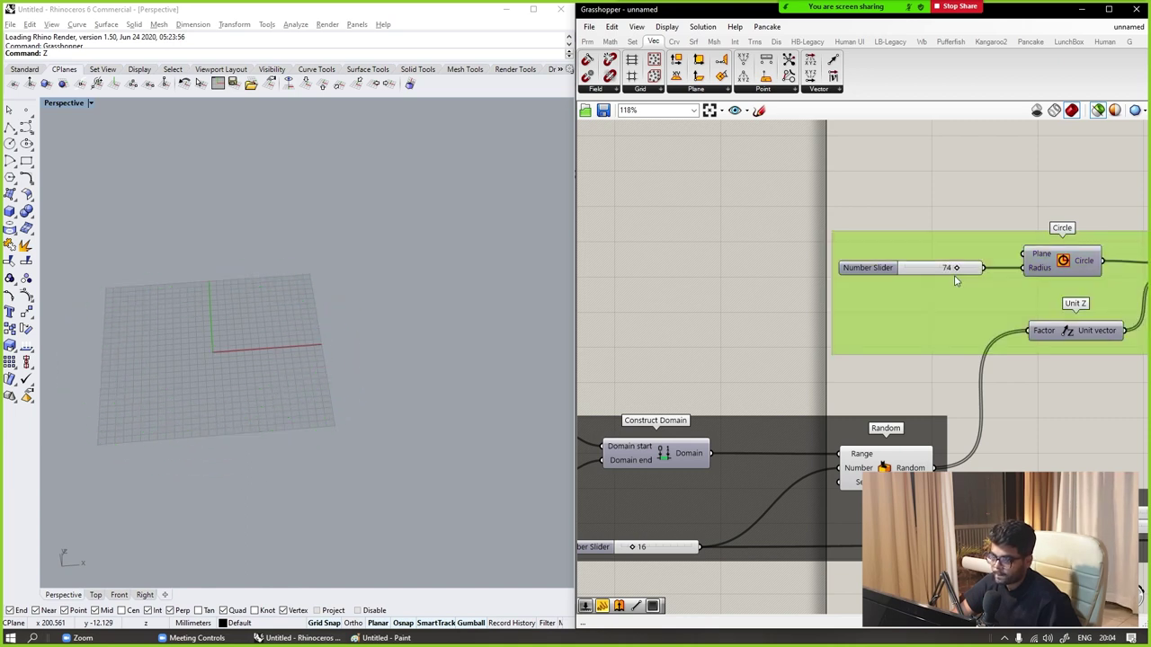
left_click(694, 28)
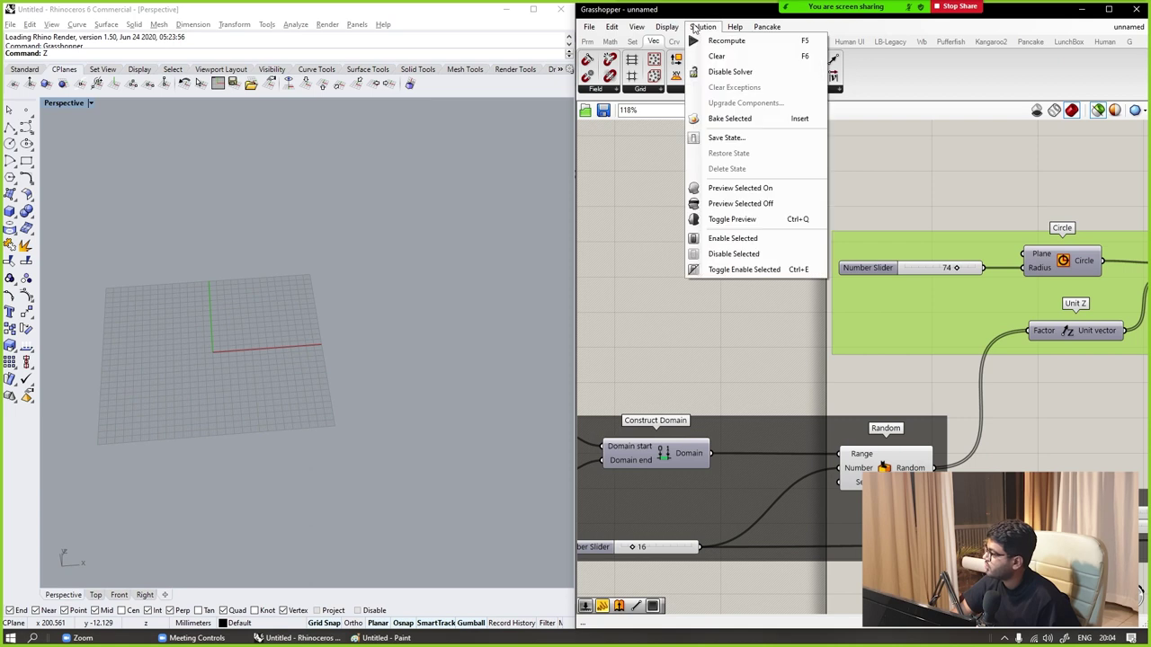
left_click(1022, 149)
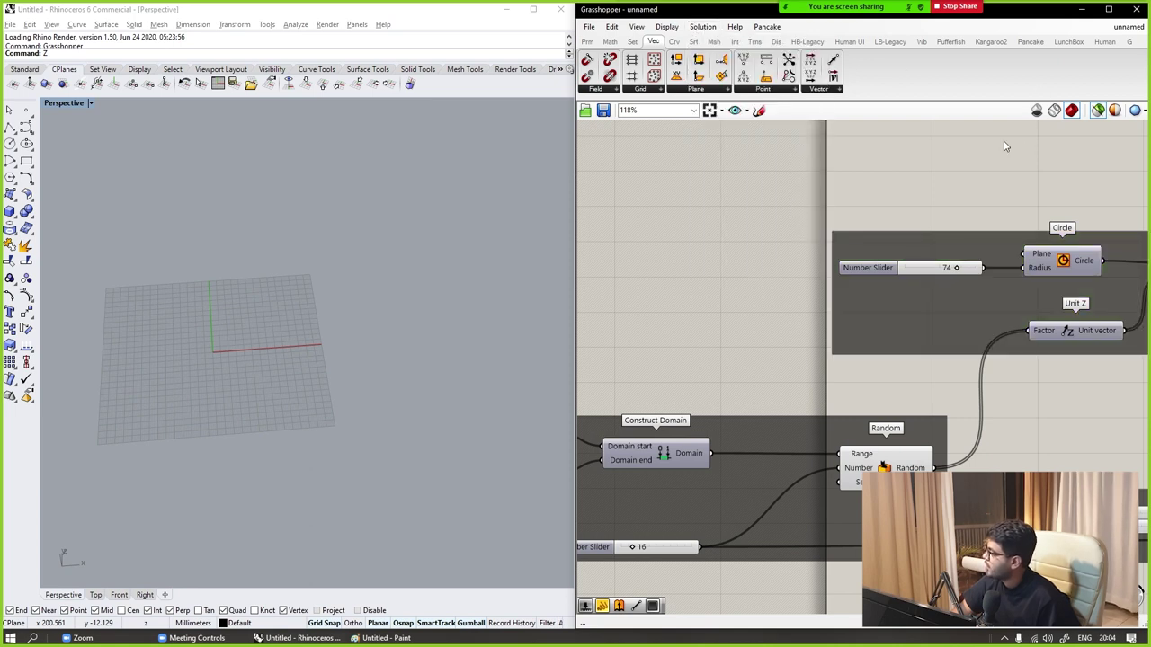
Toggle Selected Only Preview to compare both states, and leave it off so the moved cylinders display without a selection.
scroll(1069, 192, "down", 3)
right_click_drag(1069, 191, 897, 192)
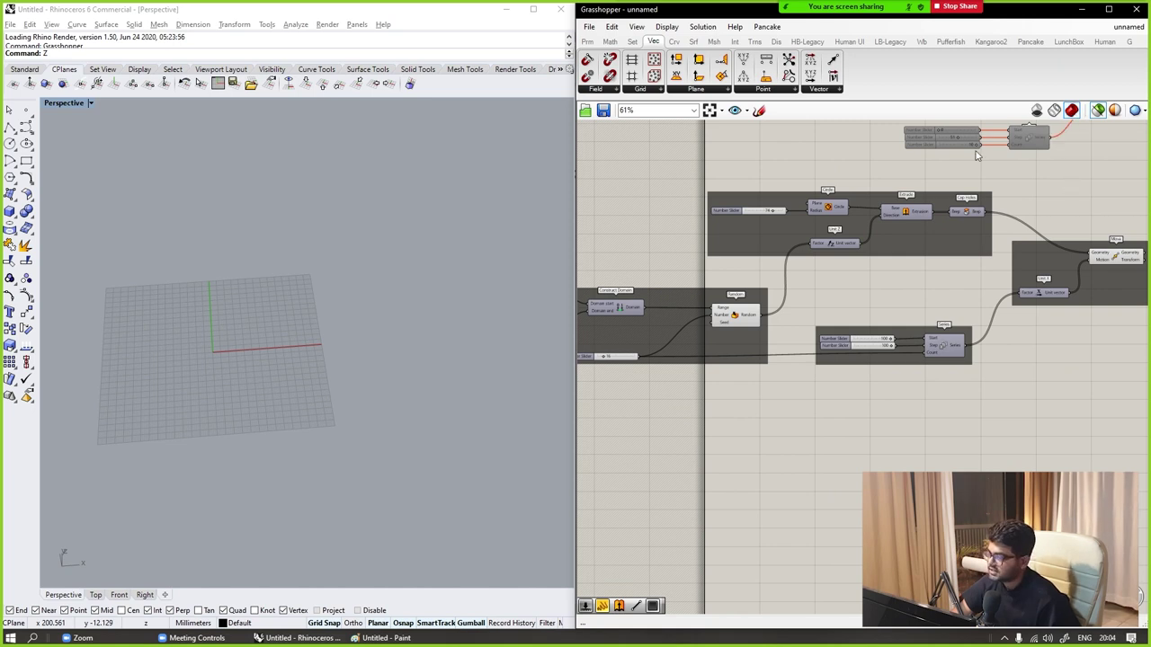
scroll(1034, 233, "down", 3)
scroll(947, 341, "up", 5)
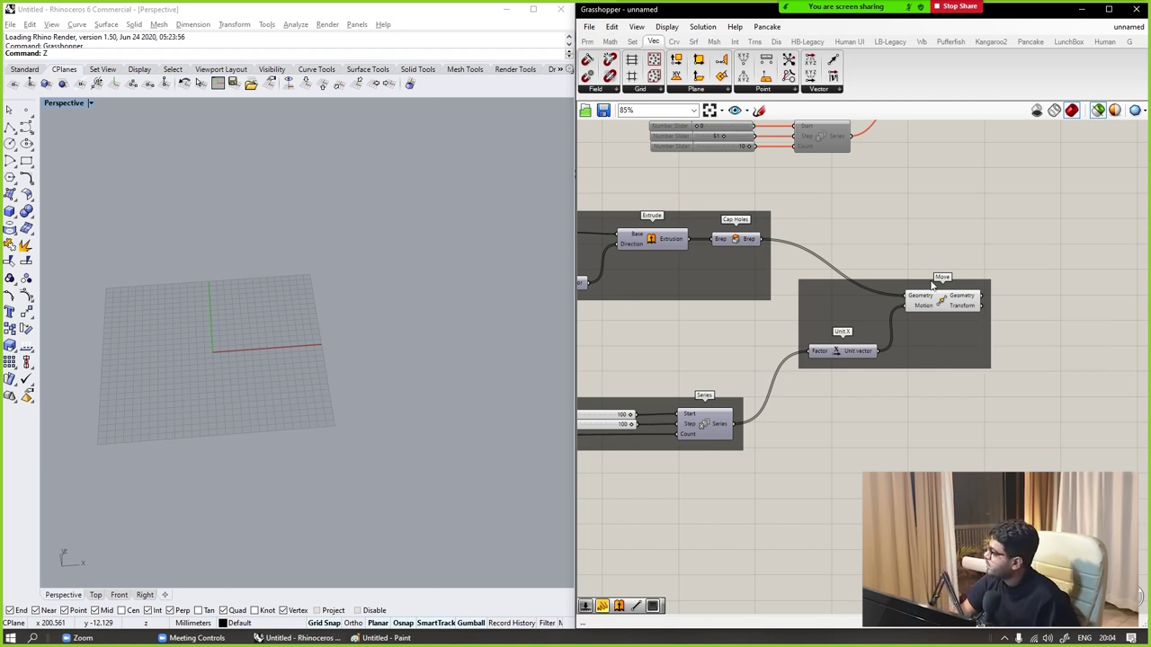
left_click(1098, 110)
scroll(407, 282, "down", 5)
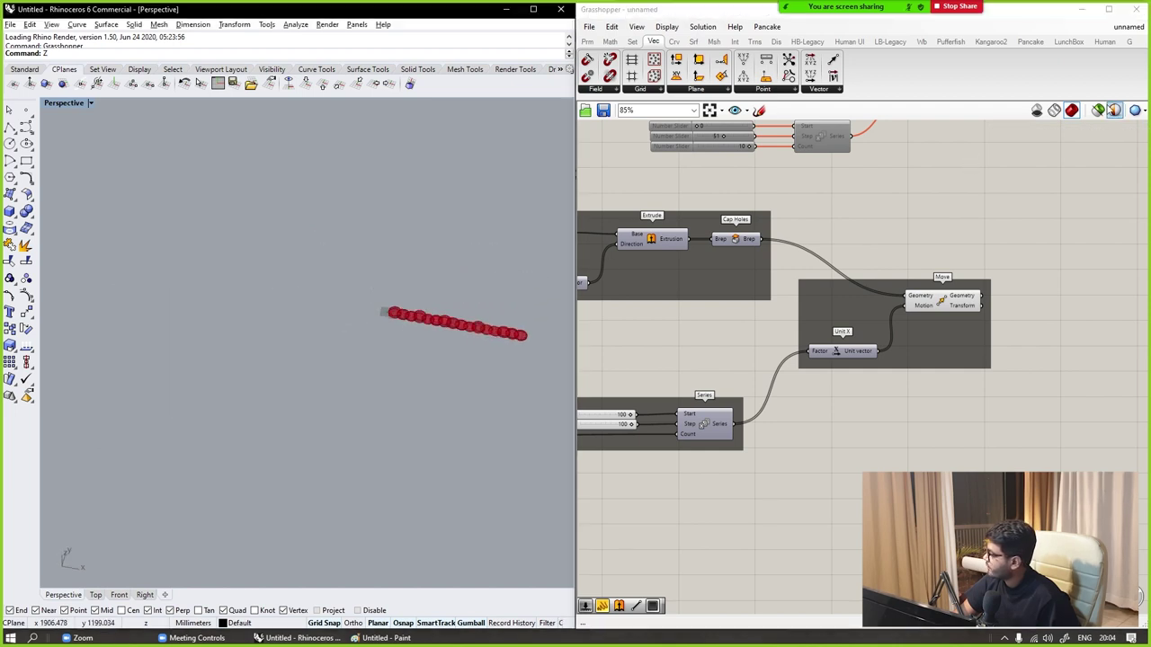
left_click(1099, 110)
scroll(1104, 166, "down", 2)
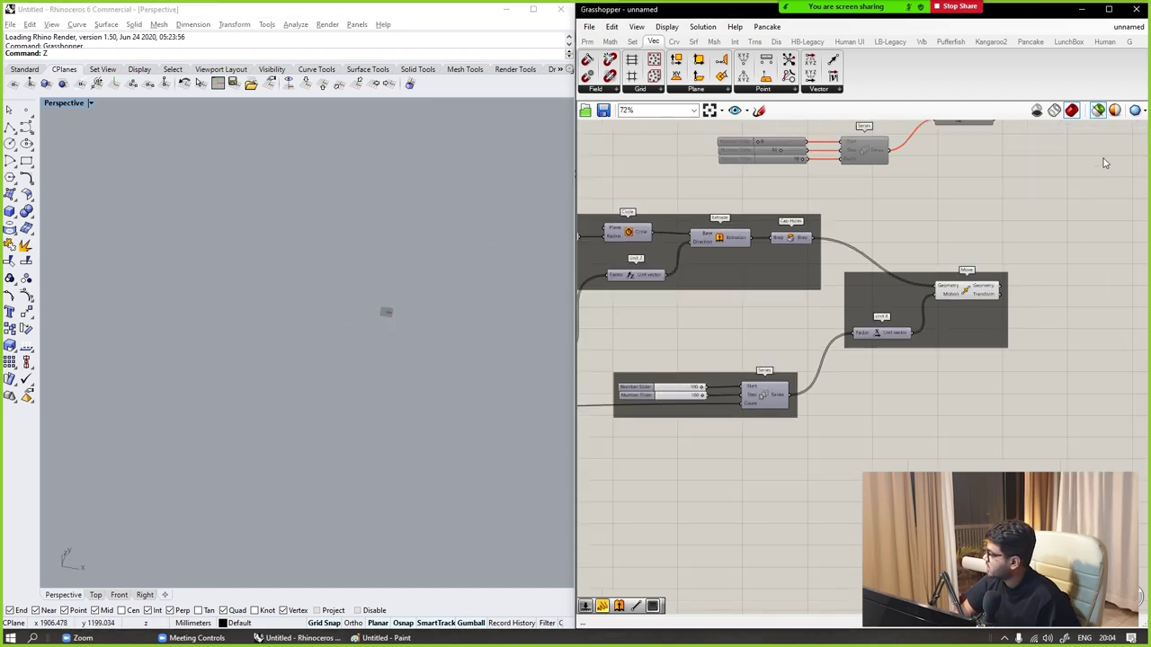
left_click(1098, 109)
scroll(1068, 353, "down", 1)
scroll(1069, 354, "down", 1)
scroll(707, 370, "up", 3)
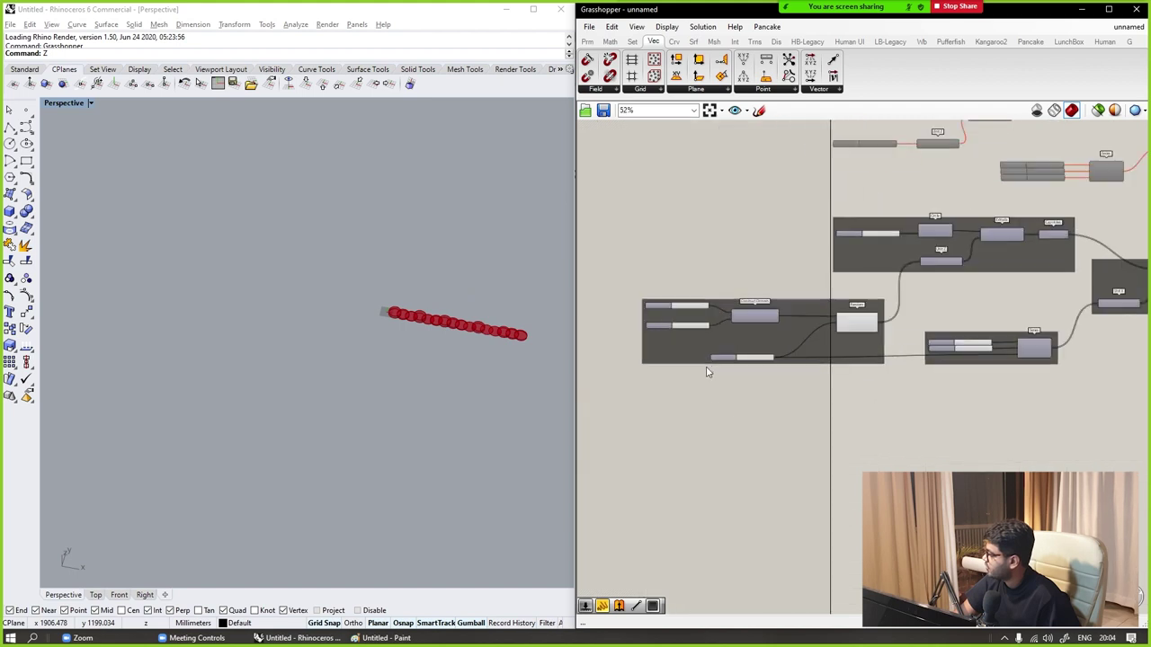
Select the components of the Random group and turn off their preview.
left_click_drag(942, 400, 763, 274)
scroll(762, 273, "down", 2)
scroll(1067, 309, "up", 1)
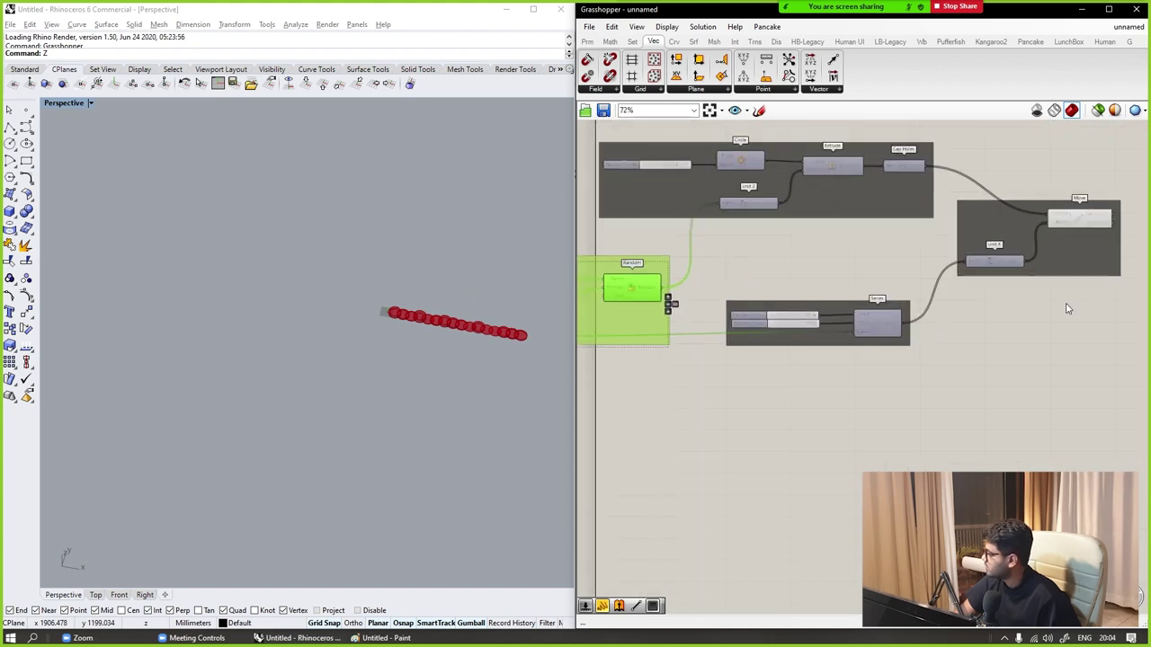
scroll(1016, 387, "up", 1)
left_click_drag(998, 423, 665, 187)
middle_click(784, 243)
left_click(1033, 210)
Select Move and lower the circle's radius slider until the row of cylinders no longer overlaps.
scroll(1106, 261, "up", 4)
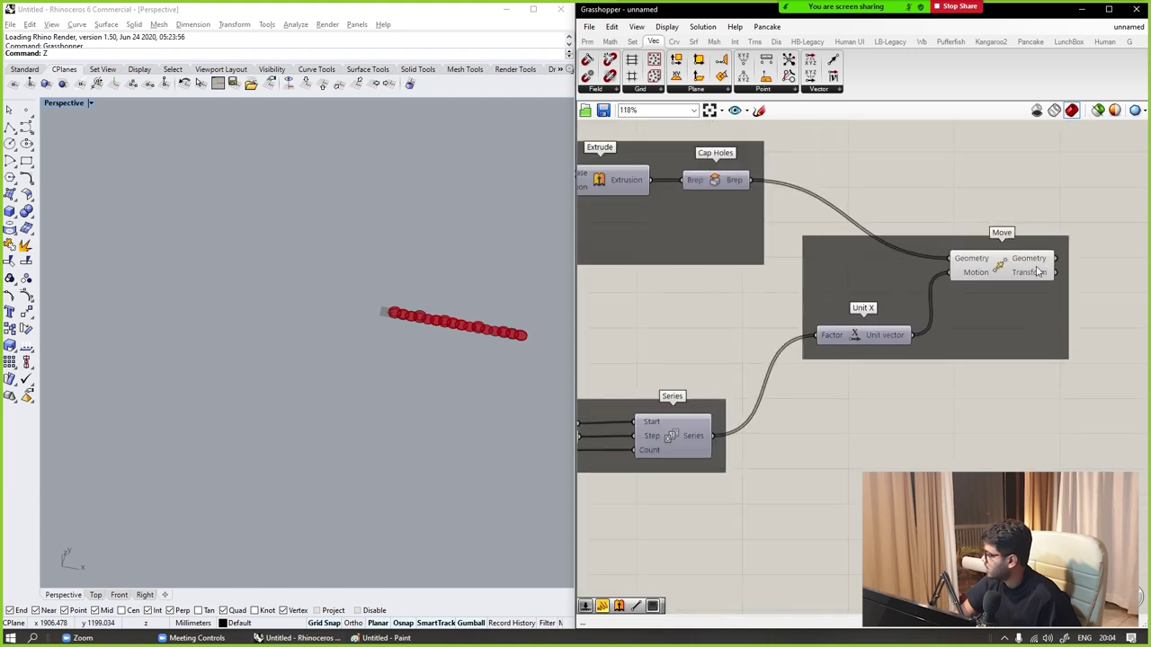
left_click(998, 265)
scroll(455, 317, "up", 5)
scroll(1094, 272, "down", 3)
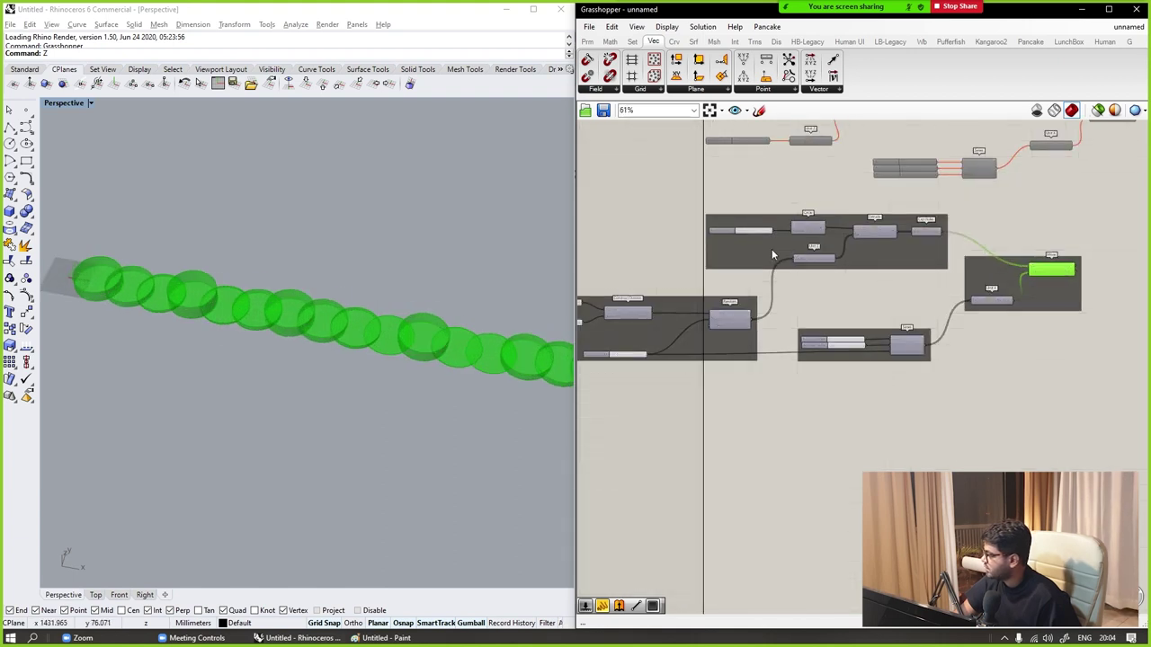
scroll(778, 233, "up", 3)
left_click_drag(752, 210, 721, 210)
scroll(721, 211, "down", 3)
right_click_drag(721, 210, 906, 201)
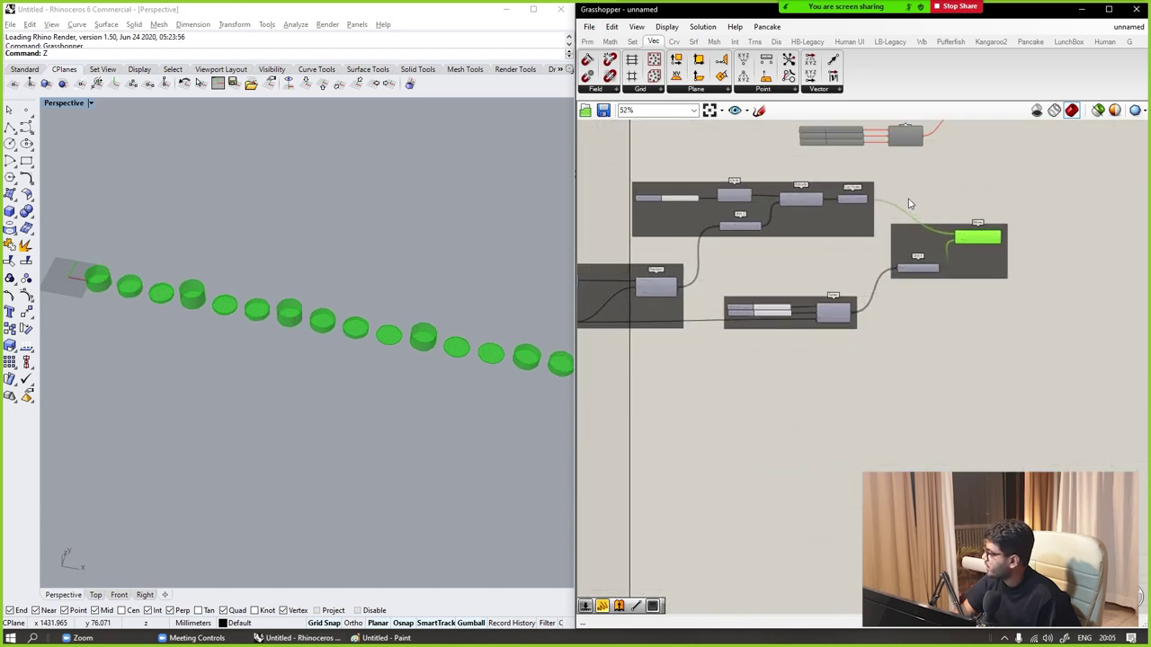
Deselect and reselect Move to compare how its cylinders are highlighted in the viewport.
scroll(1064, 219, "up", 3)
left_click(1064, 219)
scroll(76, 338, "down", 3)
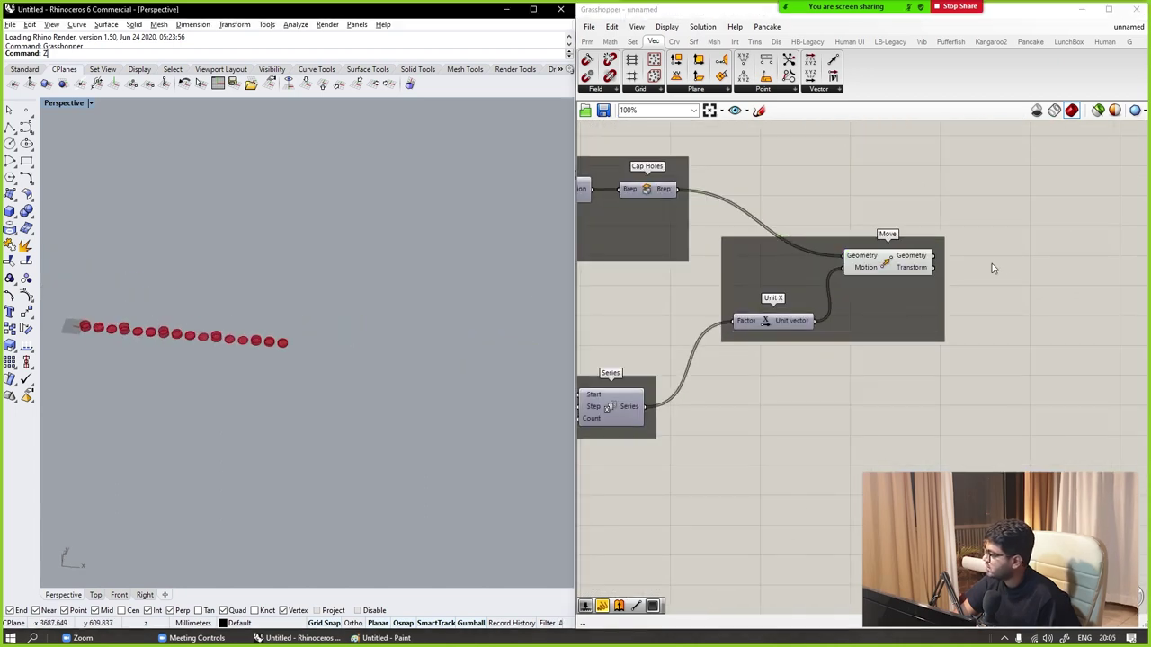
scroll(974, 264, "down", 3)
scroll(964, 267, "up", 3)
scroll(964, 267, "up", 3)
left_click(946, 270)
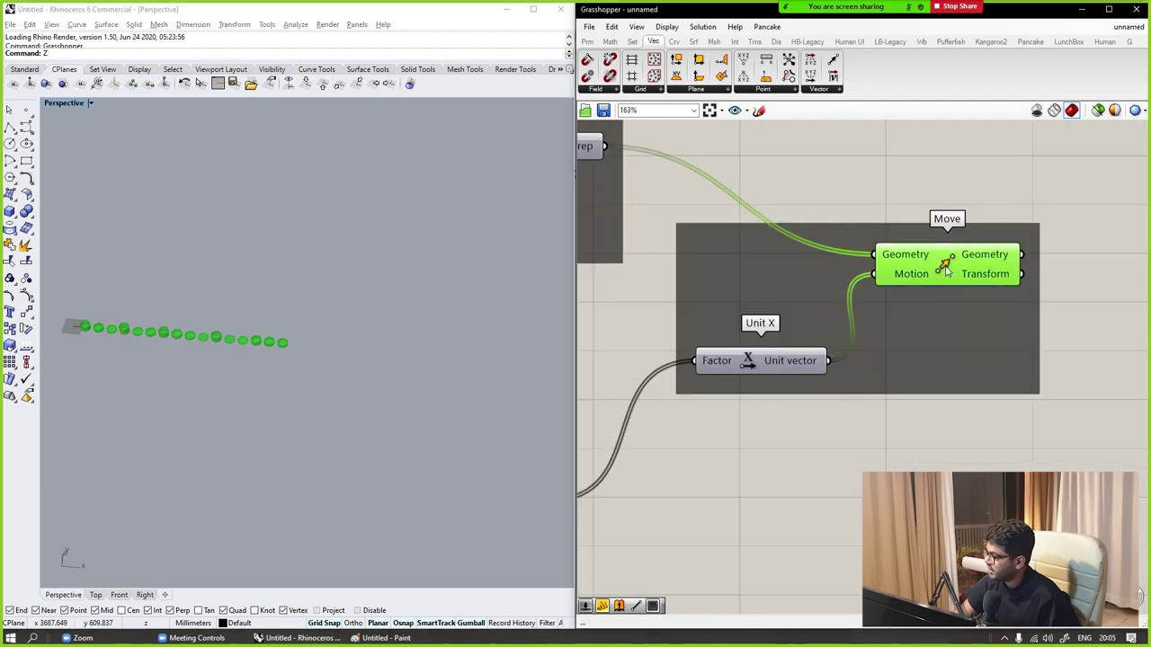
scroll(946, 270, "down", 3)
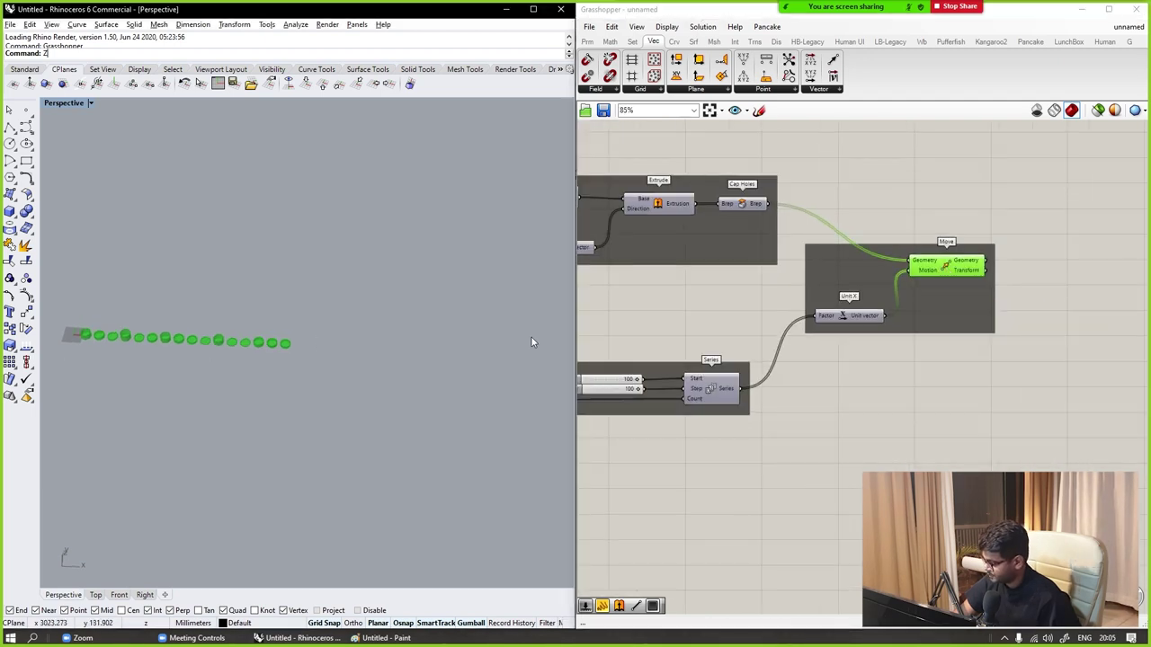
scroll(976, 342, "down", 3)
left_click(959, 430)
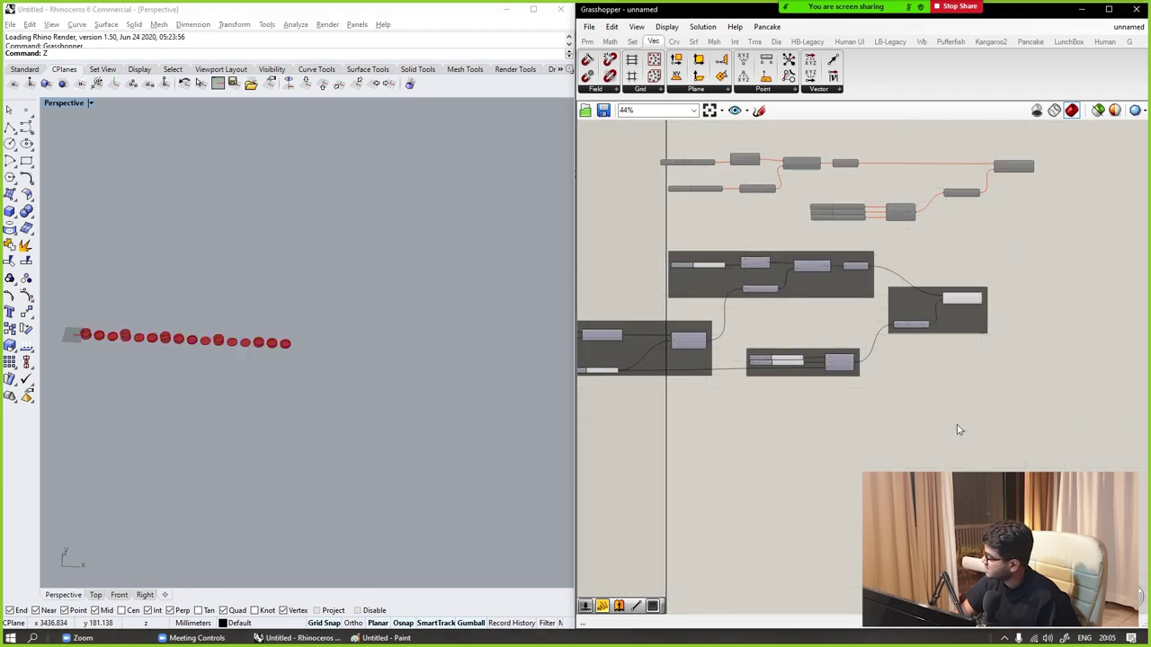
Turn Selected Only Preview back on and select Extrude to preview only its extrusions.
left_click(1098, 110)
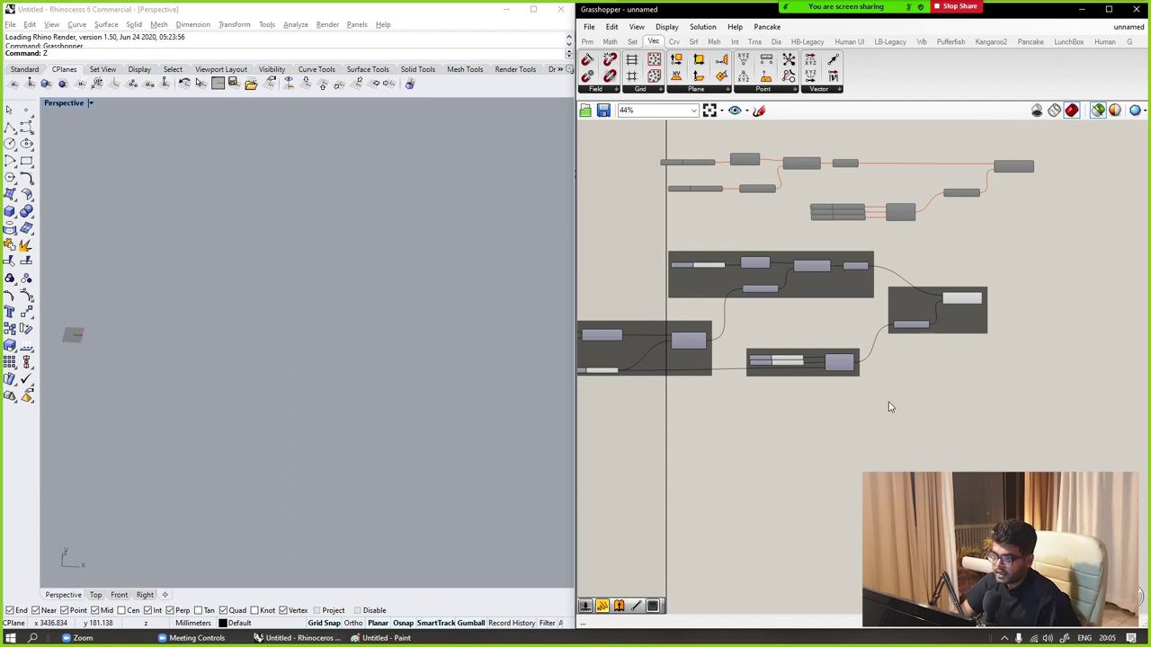
scroll(962, 297, "up", 4)
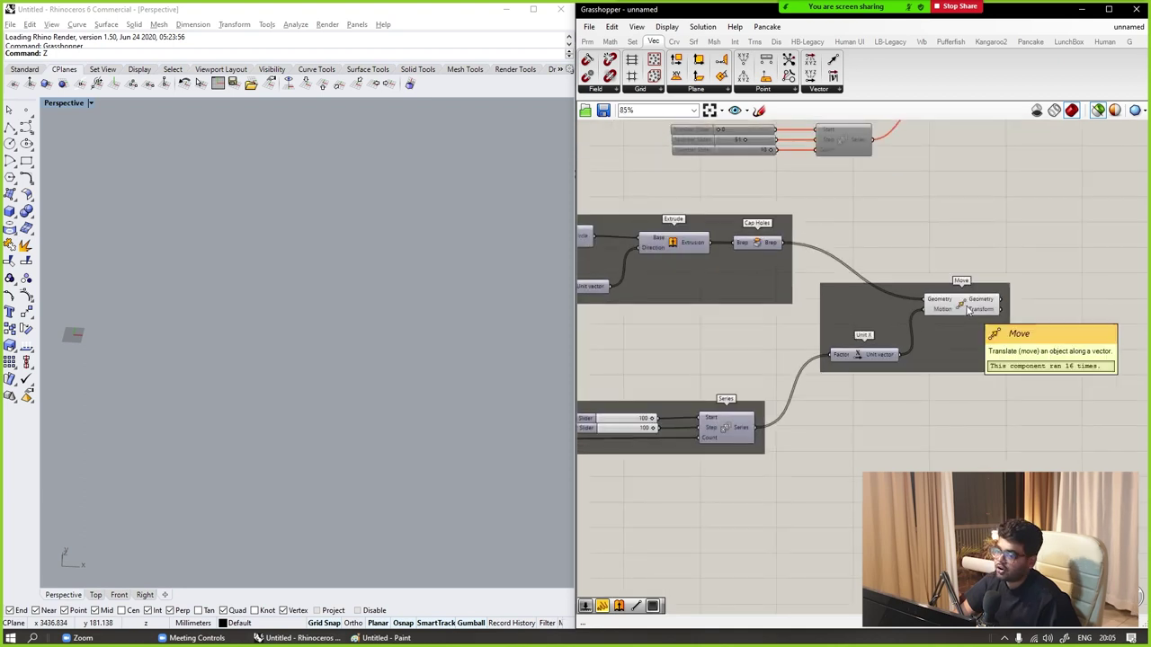
mouse_move(692, 248)
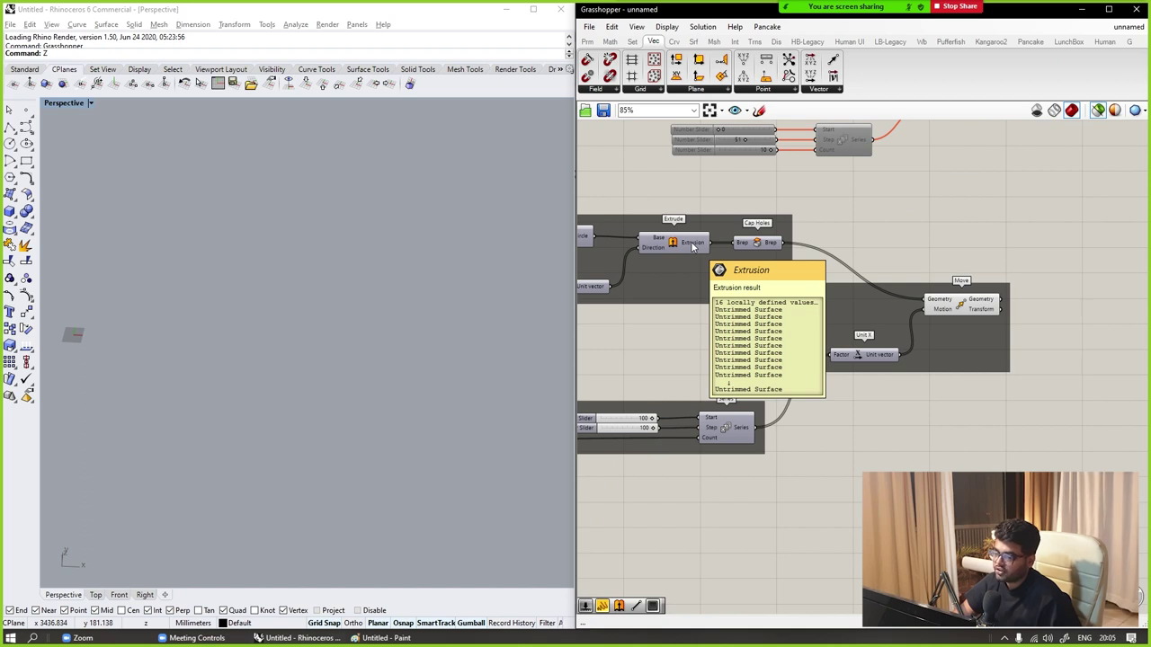
left_click(692, 247)
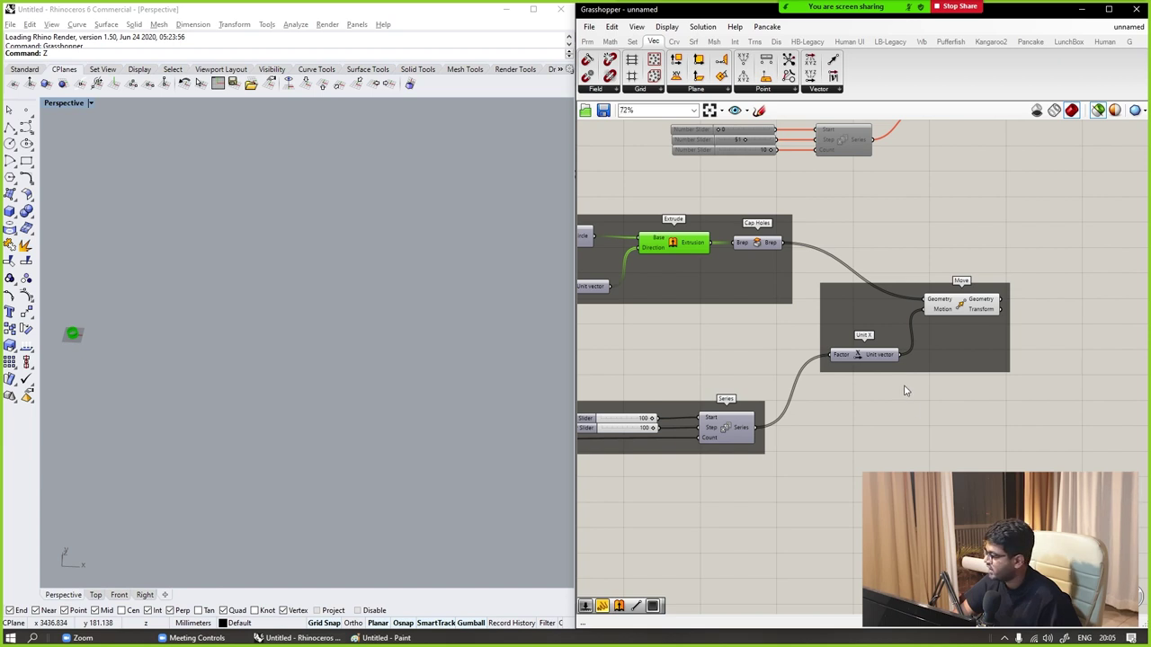
Clear the selection and look over the three cylinder definitions together on the canvas.
scroll(906, 387, "down", 10)
left_click_drag(899, 446, 694, 235)
left_click(971, 437)
right_click_drag(971, 437, 630, 170)
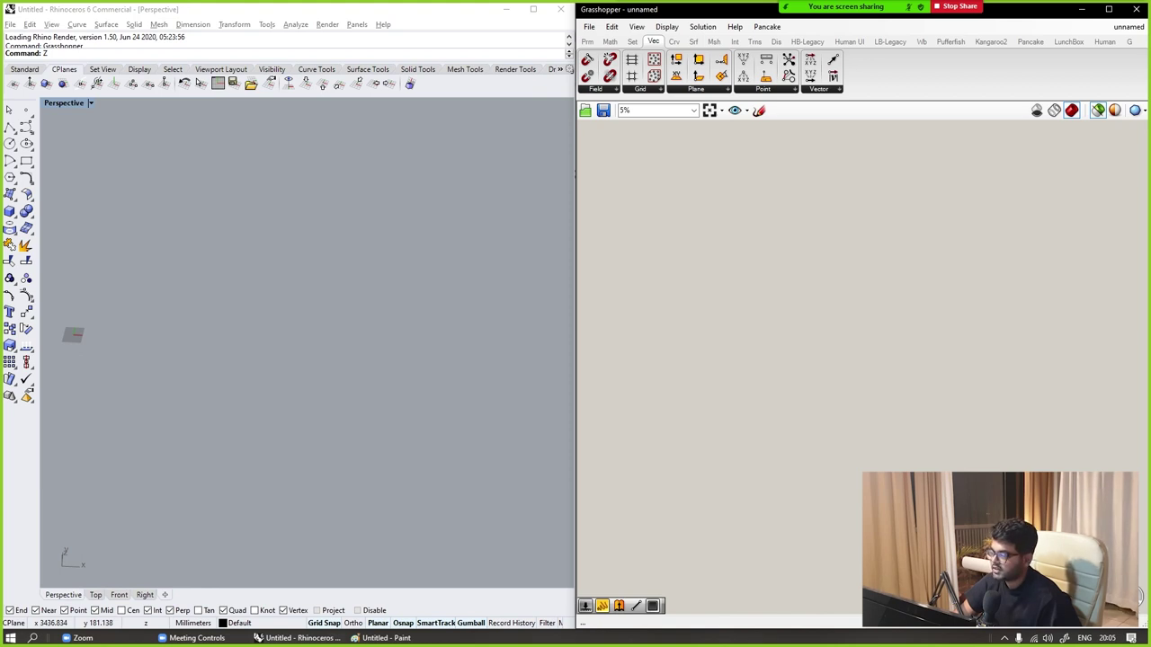
right_click_drag(873, 333, 1079, 313)
scroll(904, 244, "down", 2)
scroll(808, 410, "up", 3)
scroll(675, 312, "up", 4)
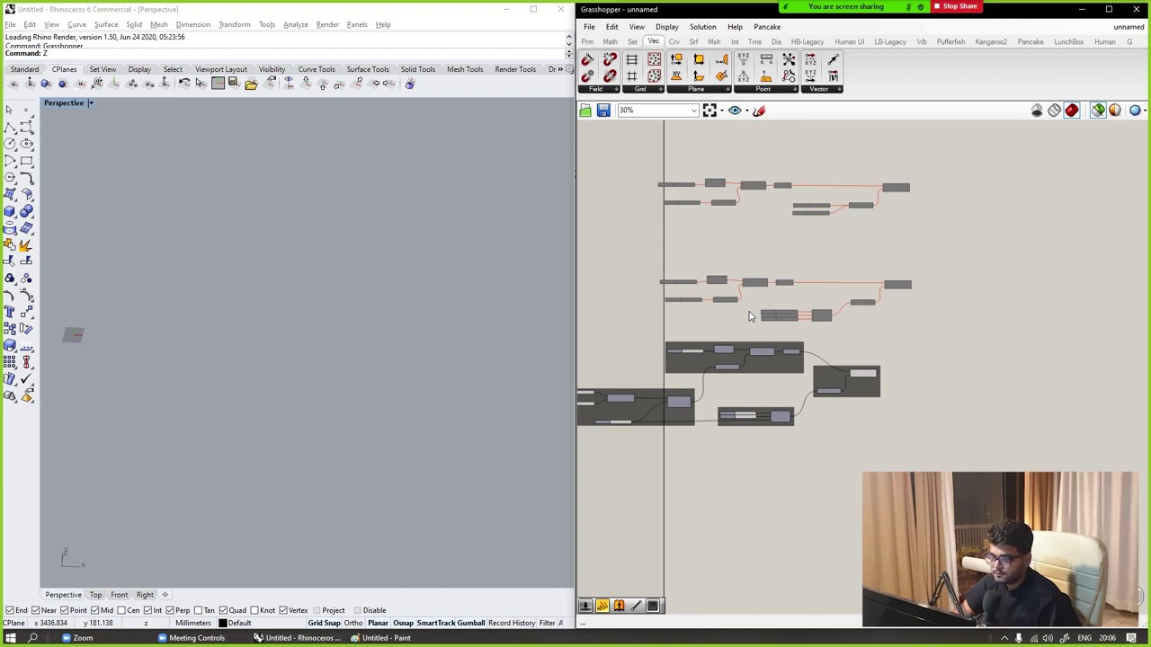
right_click_drag(752, 349, 825, 348)
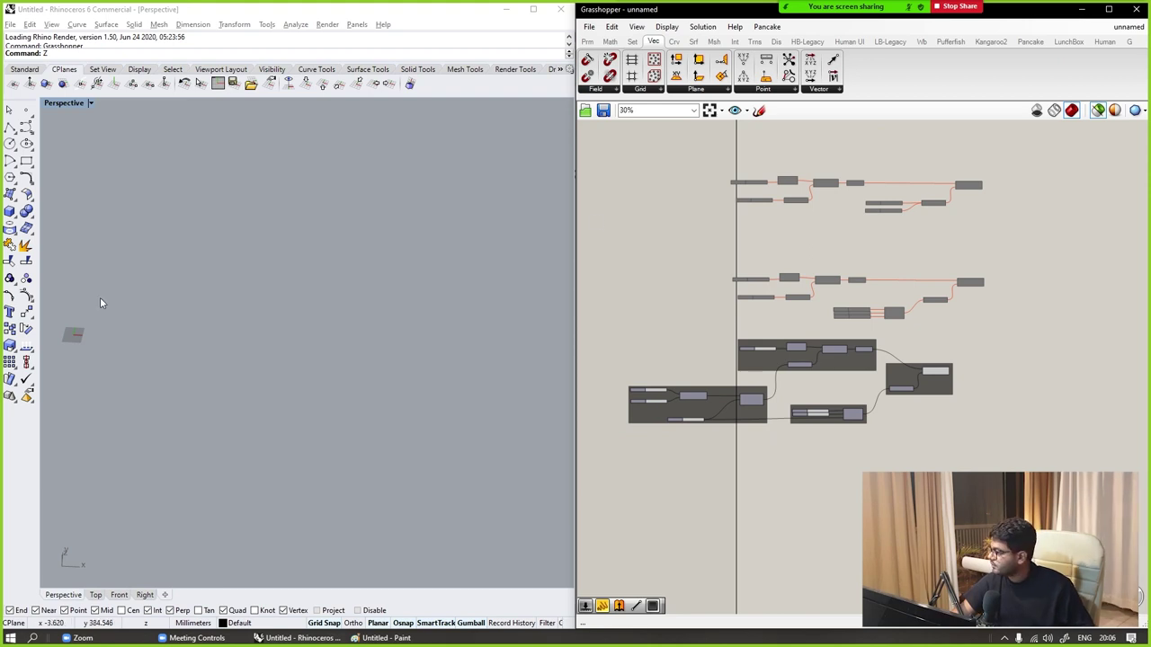
Maximize the Grasshopper window and examine the grouped definition from Construct Domain and Random through Series to Move.
left_click(1109, 9)
scroll(125, 379, "up", 5)
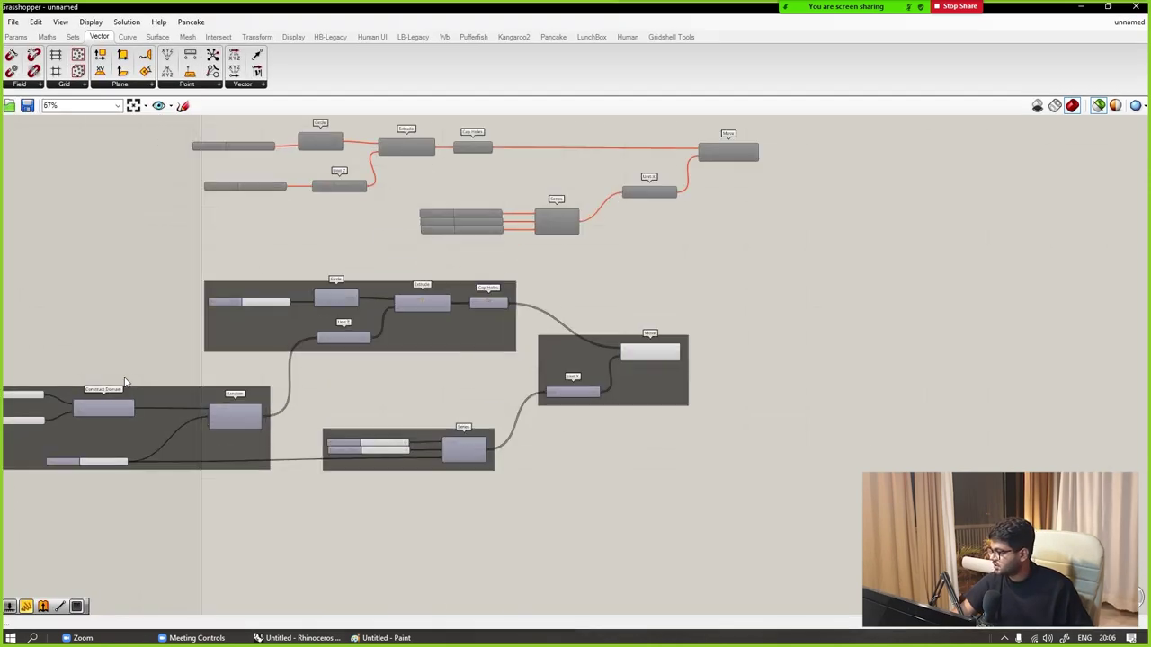
right_click_drag(230, 373, 387, 336)
scroll(372, 335, "up", 1)
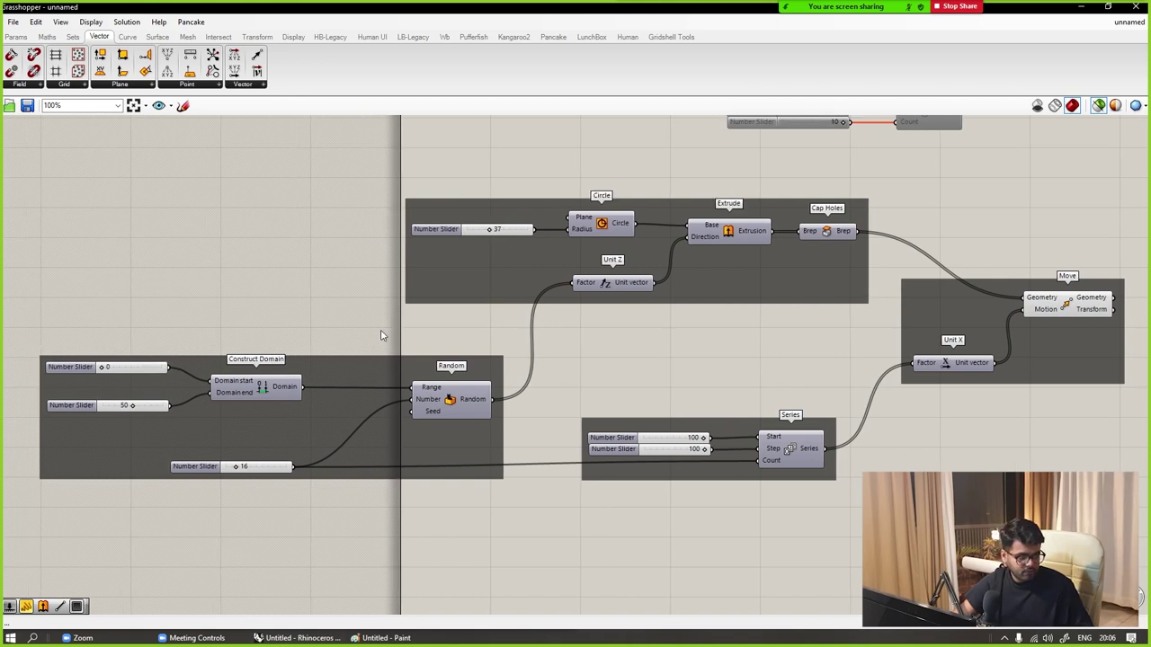
scroll(577, 239, "up", 1)
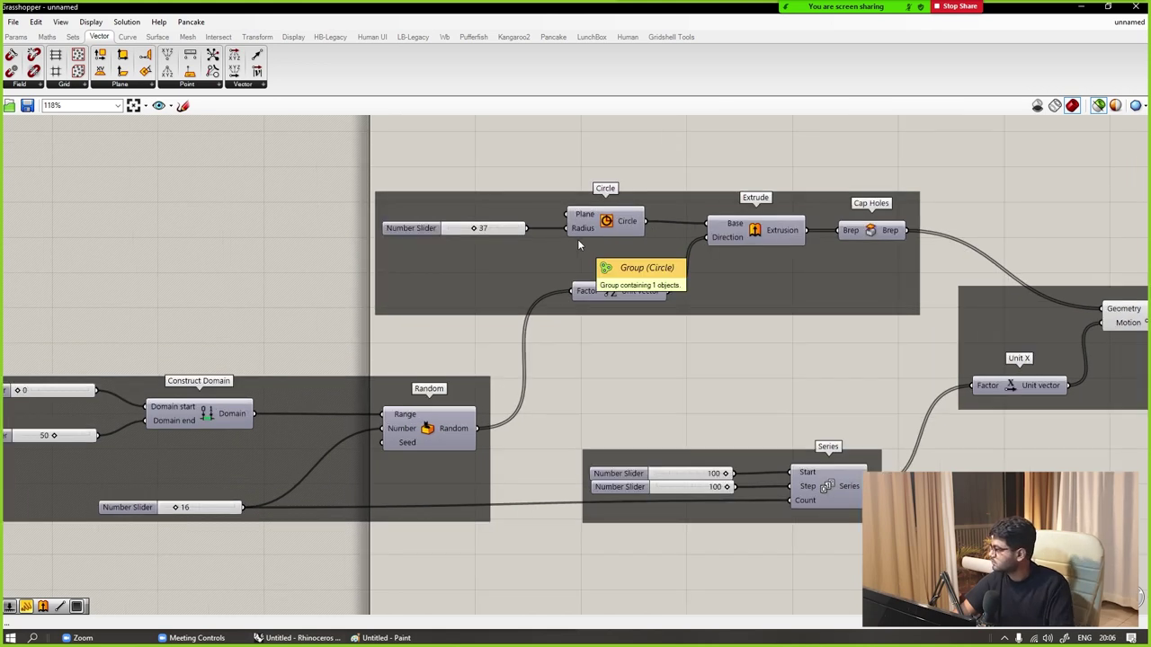
scroll(577, 239, "down", 1)
right_click_drag(578, 239, 568, 264)
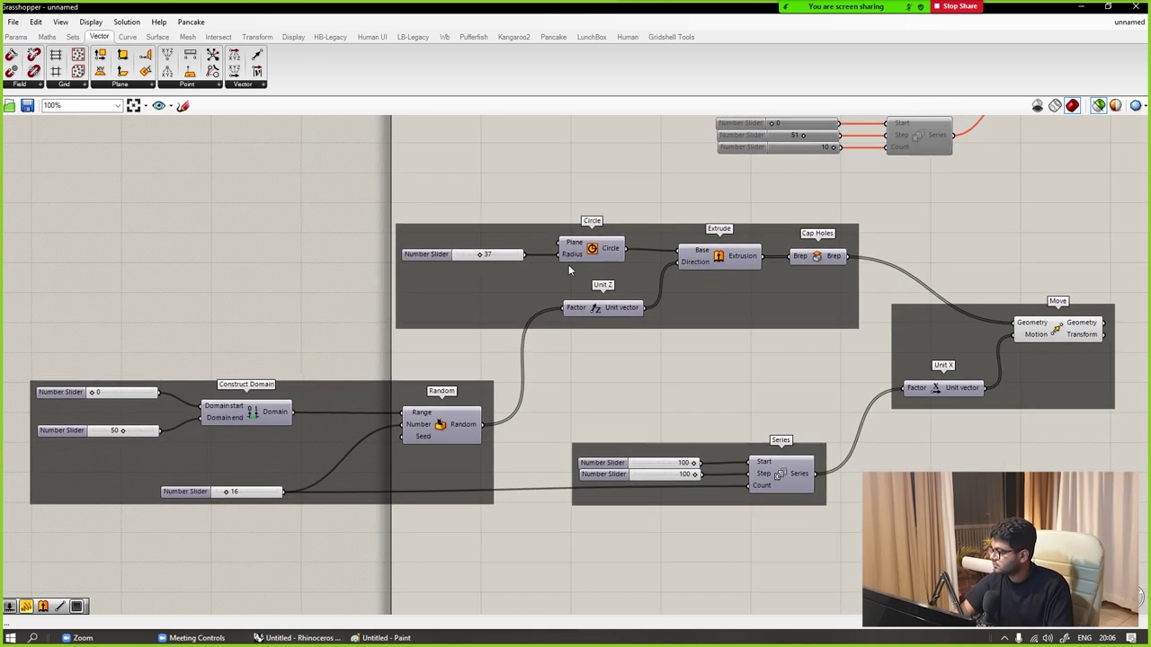
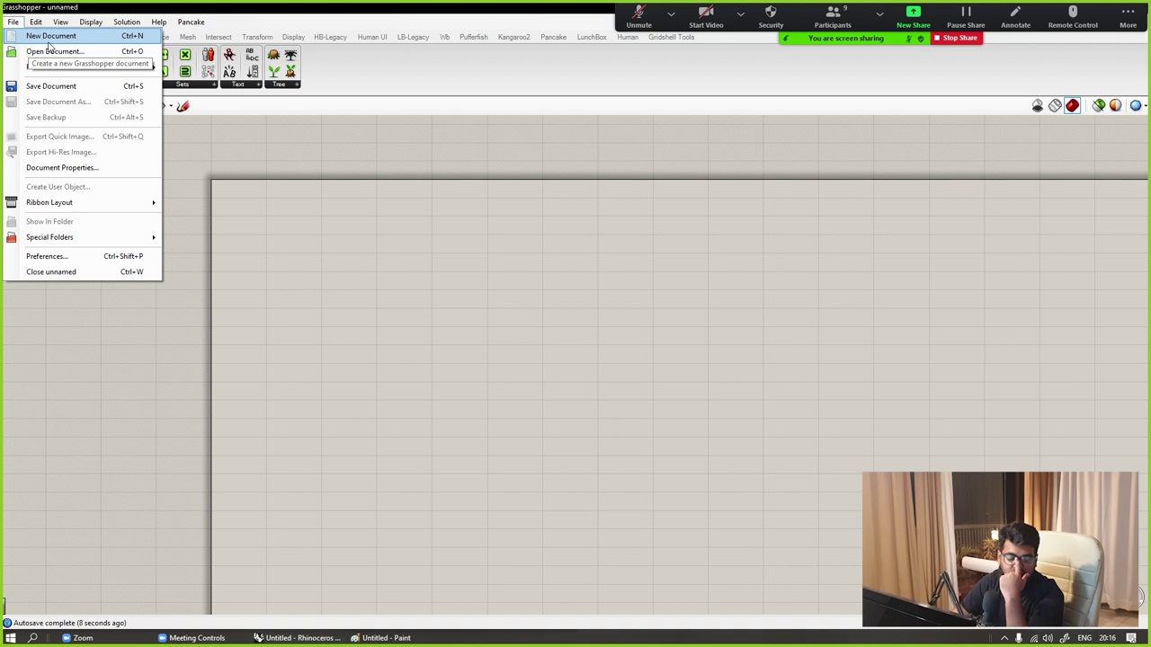
Switch the Zoom camera to OBS Virtual Camera and move the meeting toolbar off the document switcher.
left_click(740, 13)
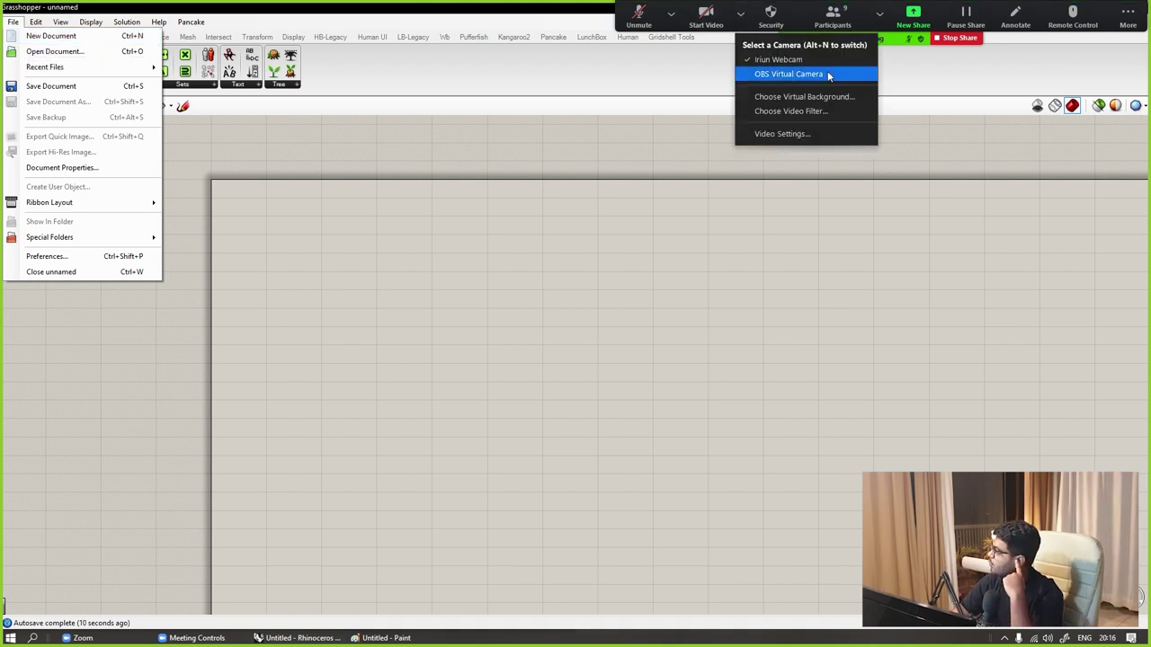
left_click(788, 74)
left_click(932, 18)
Check the open documents by switching to definition 1 and back to the empty unnamed document.
left_click(1124, 23)
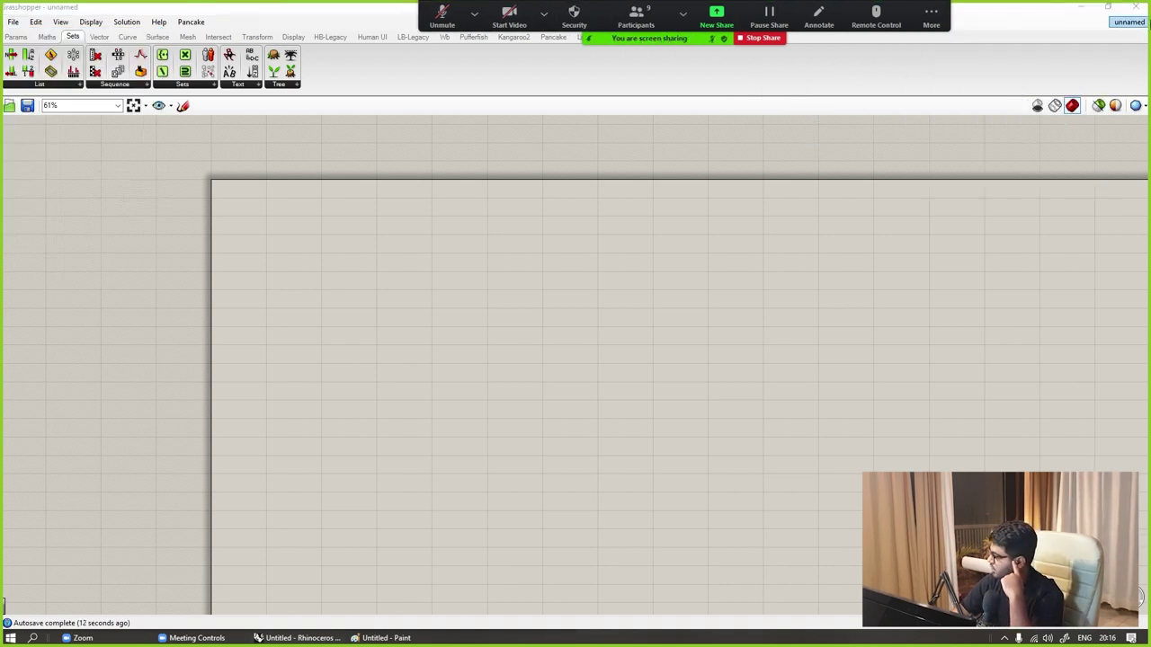
left_click(1124, 25)
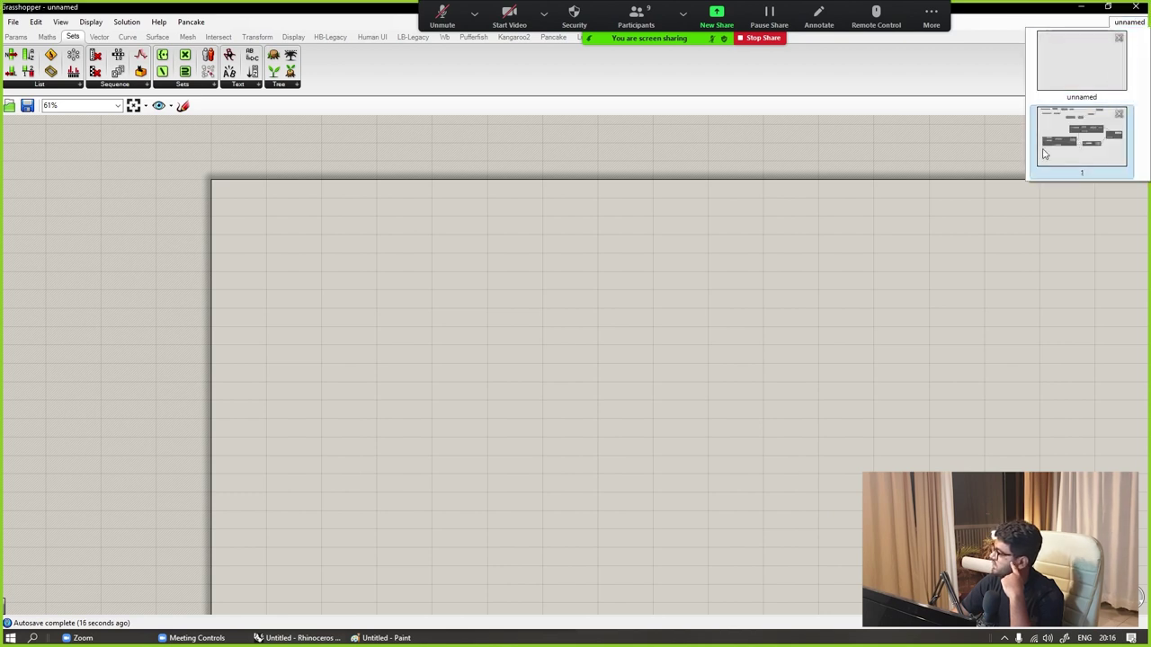
left_click(1072, 133)
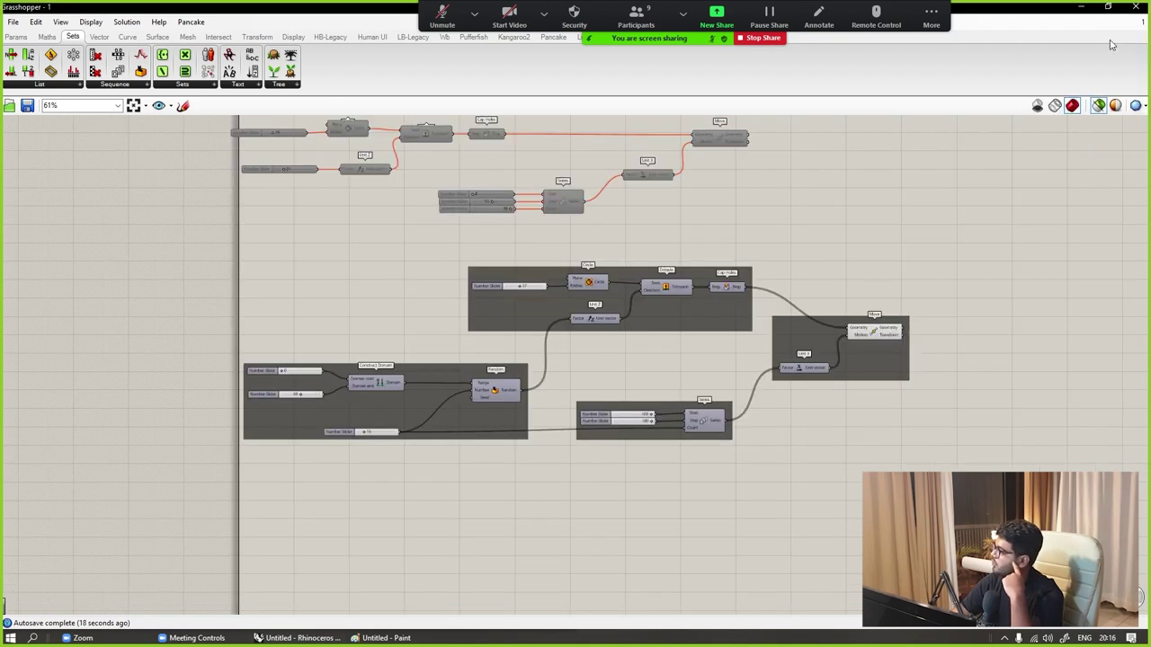
left_click(1138, 22)
left_click(1082, 135)
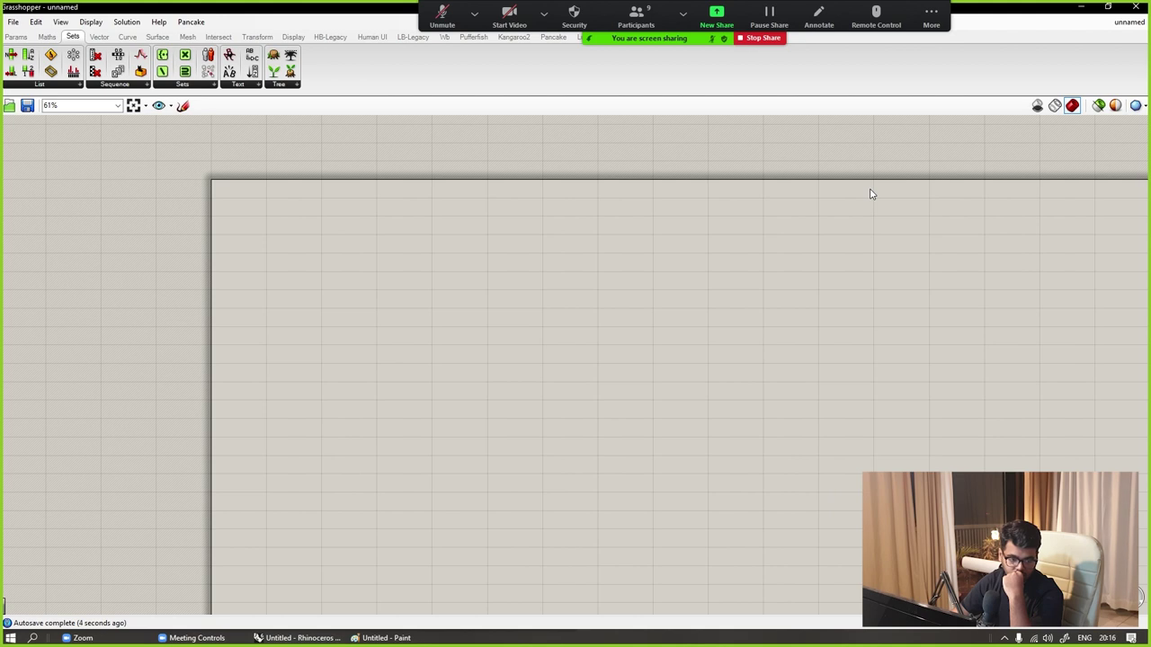
Restore the maximized Grasshopper window so it sits side by side with the Rhino viewport.
left_click(473, 13)
left_click(350, 29)
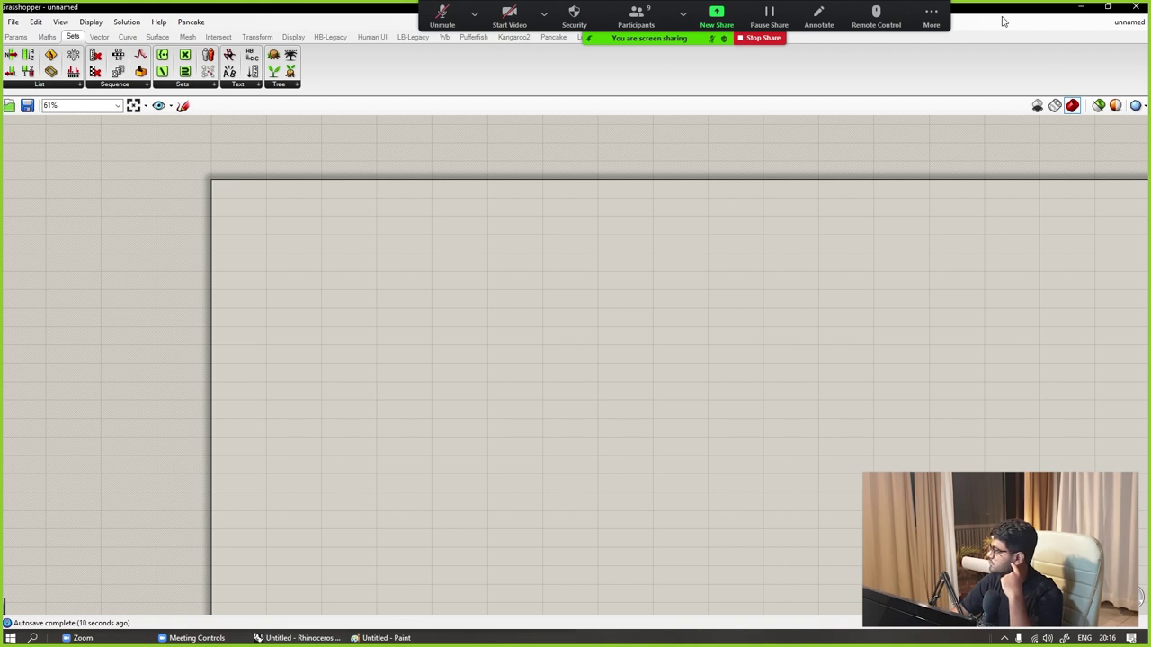
scroll(750, 180, "down", 3)
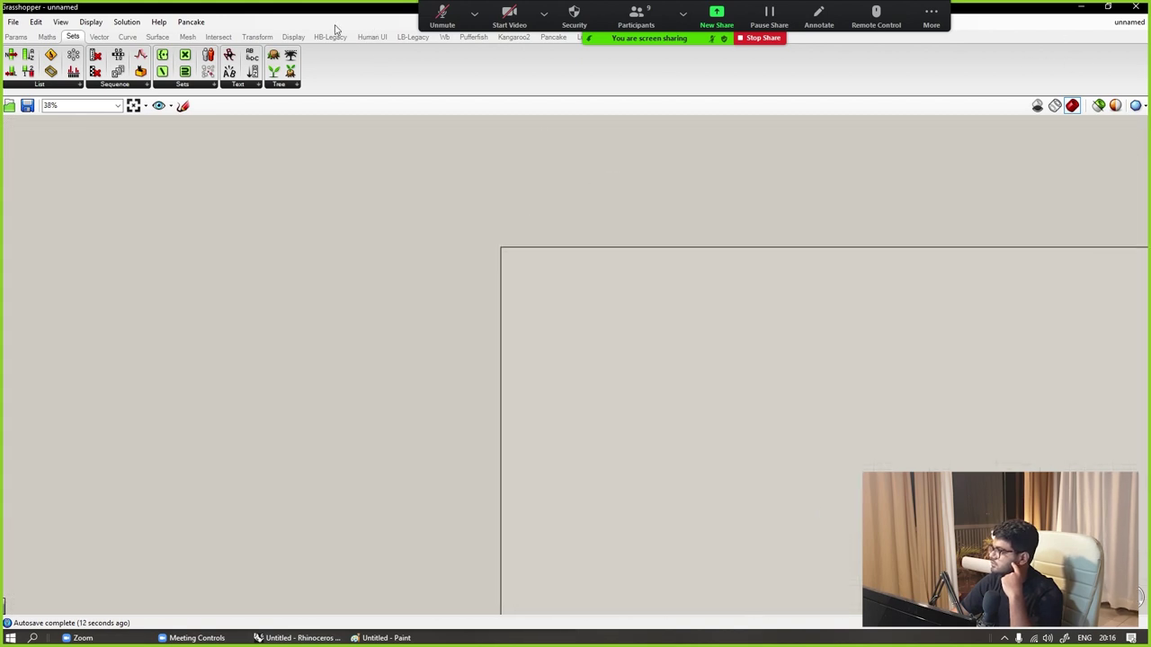
left_click_drag(351, 9, 1147, 134)
Add a Cylinder component near the upper corner of the empty canvas, leaving space for its inputs.
scroll(772, 202, "up", 3)
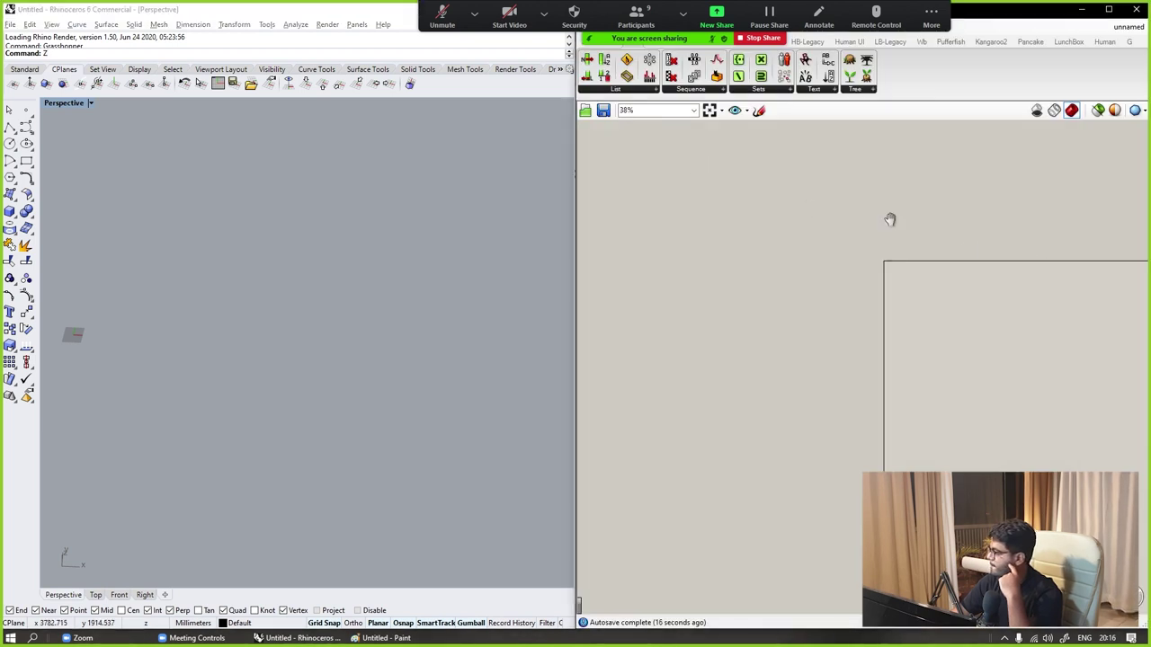
scroll(771, 202, "up", 5)
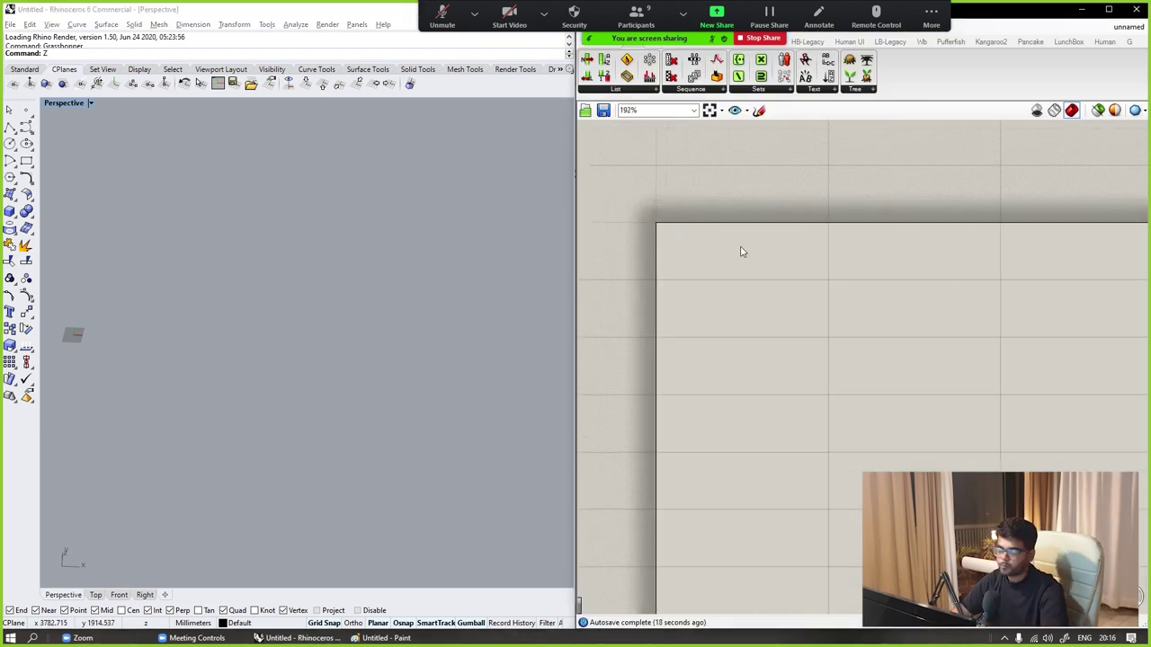
scroll(736, 256, "down", 3)
double_click(756, 289)
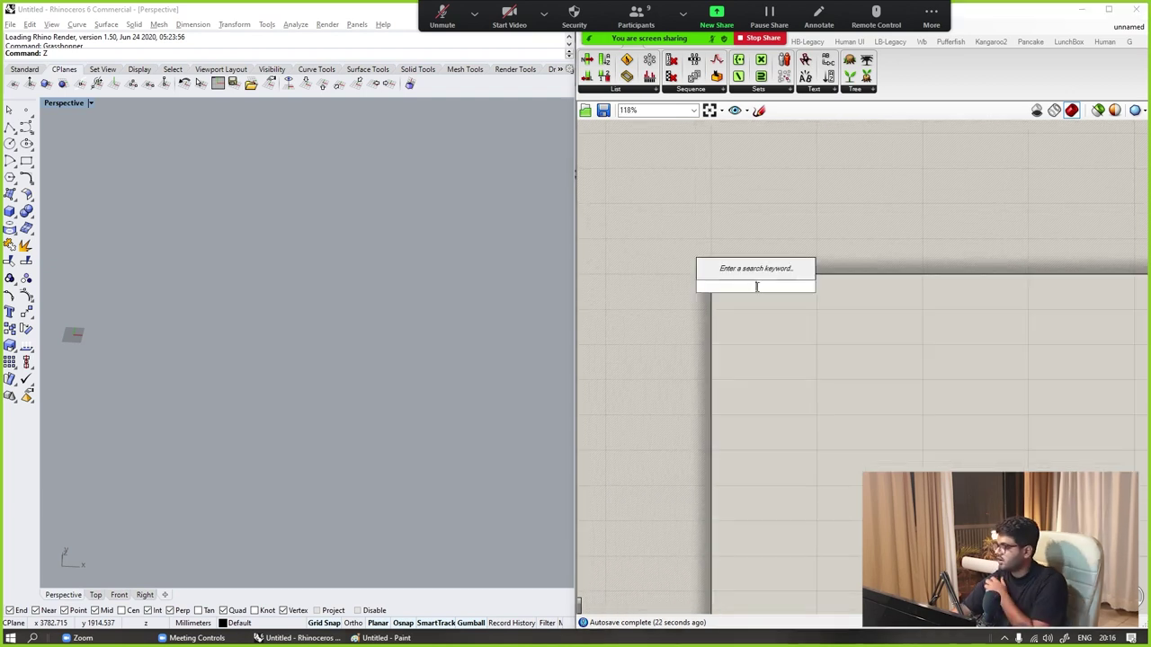
type("cy")
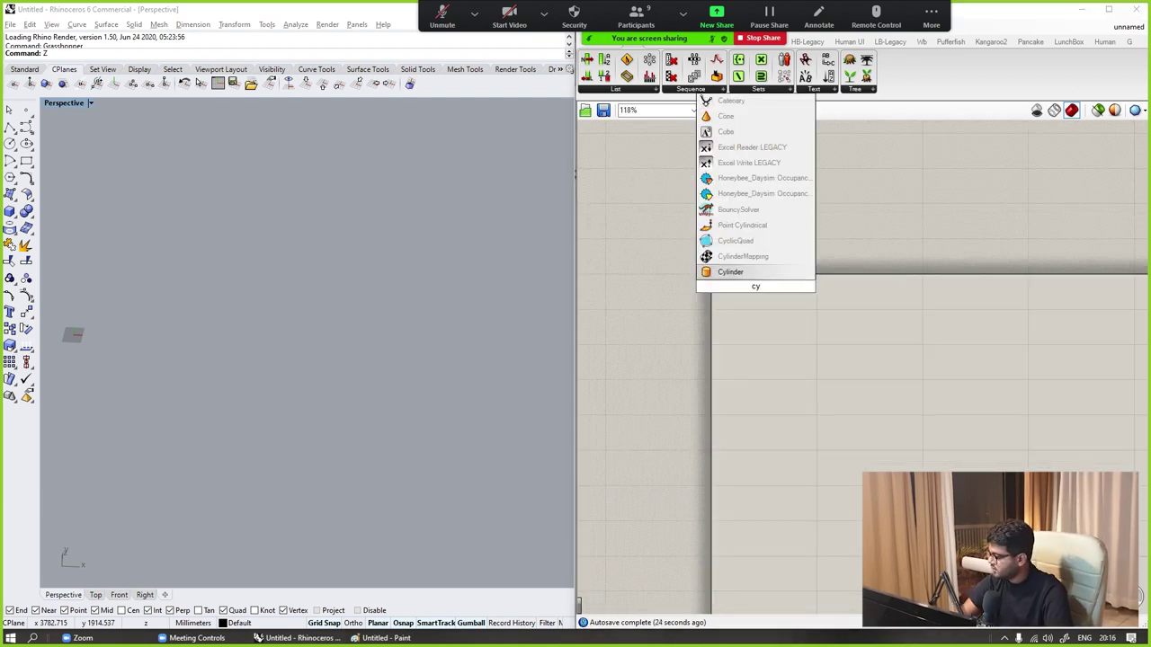
key("Return")
scroll(795, 289, "down", 3)
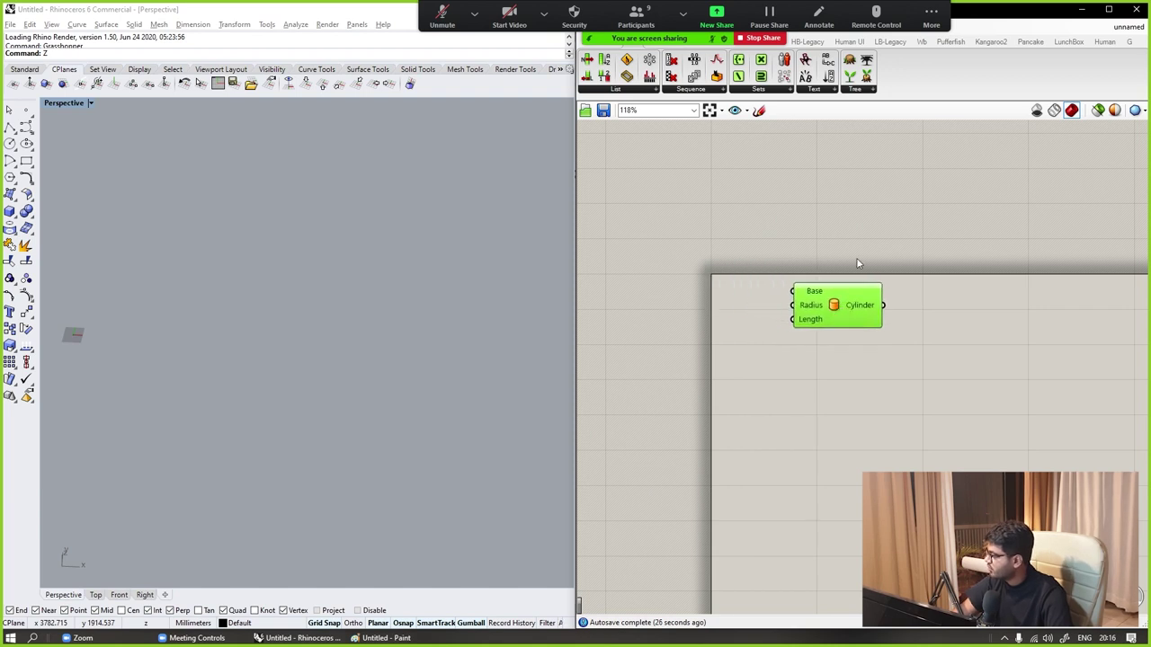
scroll(795, 289, "up", 5)
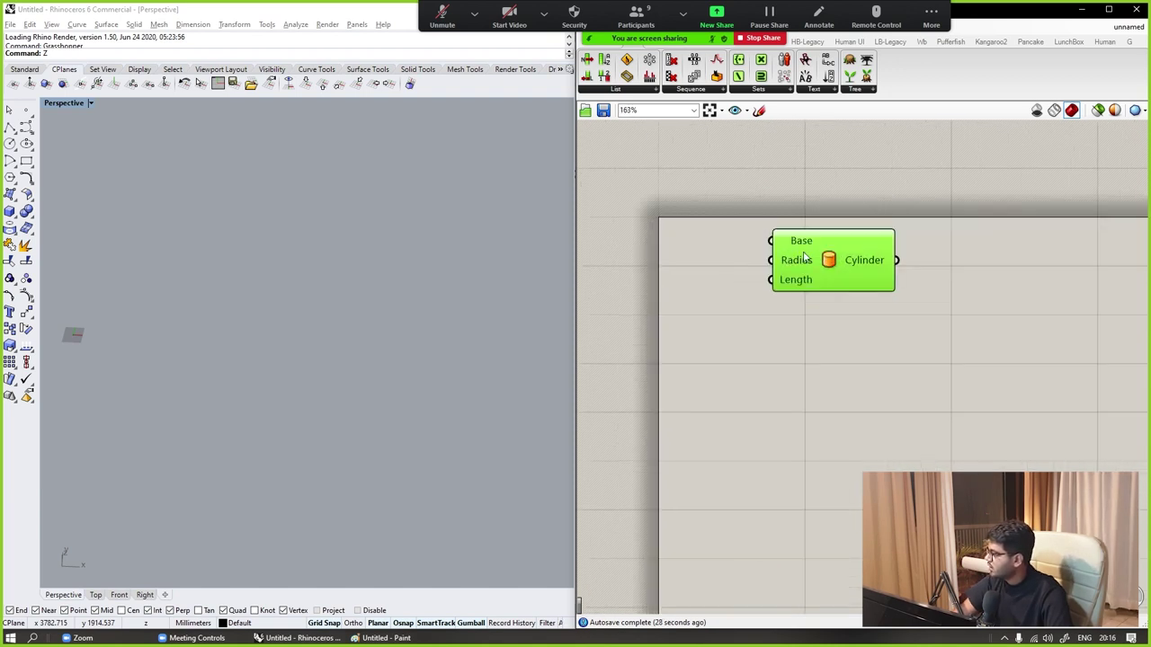
left_click_drag(807, 259, 824, 243)
Create a number slider with the value 50 and connect it to the Cylinder's Radius input.
double_click(693, 249)
type("50")
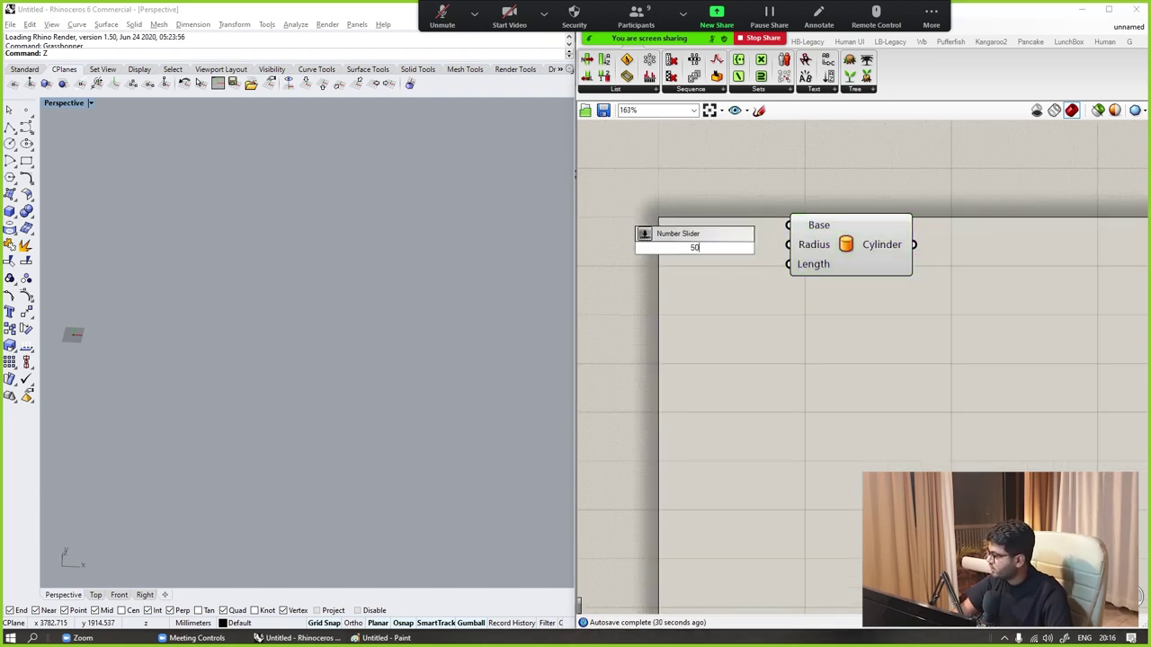
key("Return")
left_click_drag(710, 252, 788, 245)
Create a number slider with the value 20, connect it to the Cylinder's Length input and align it under the radius slider.
double_click(693, 281)
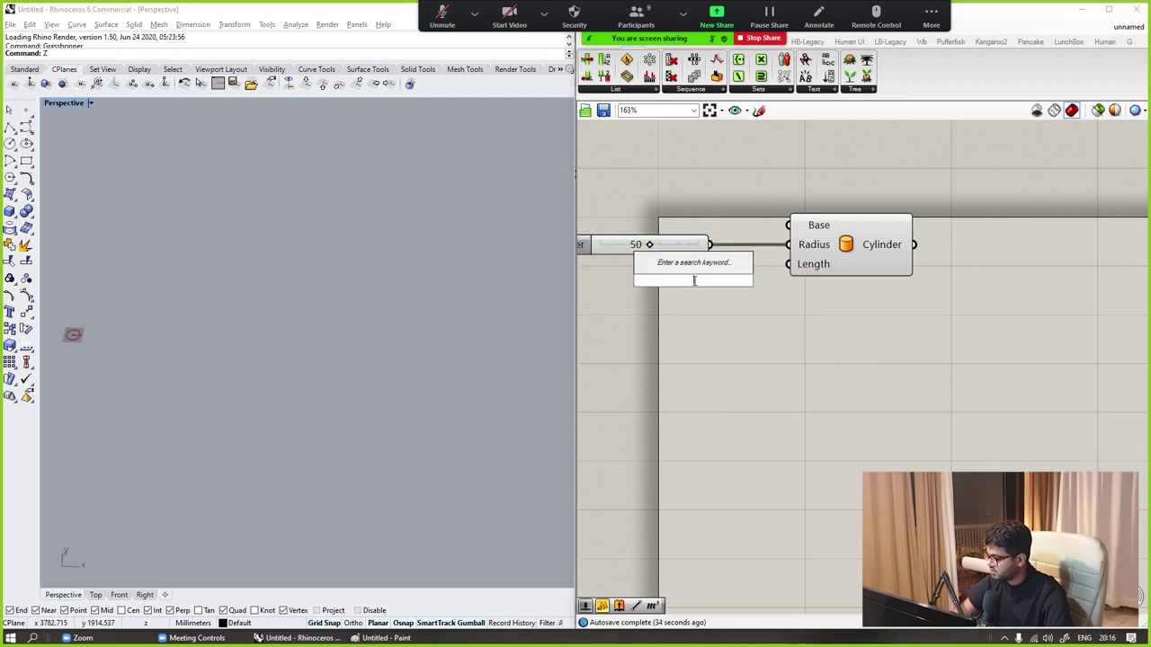
type("20")
key("Return")
left_click_drag(751, 289, 789, 263)
left_click_drag(678, 277, 682, 270)
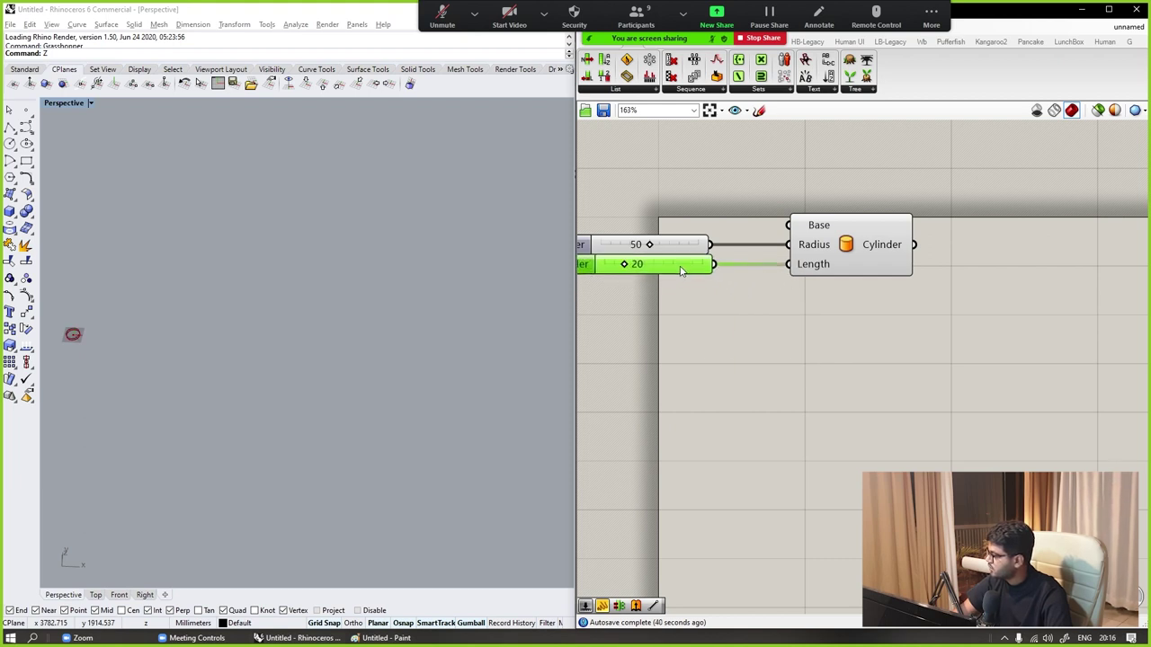
Check the open-ended cylinder in the viewport, then add Cap Holes and connect the Cylinder output to its Brep input.
left_click(888, 232)
scroll(132, 333, "up", 3)
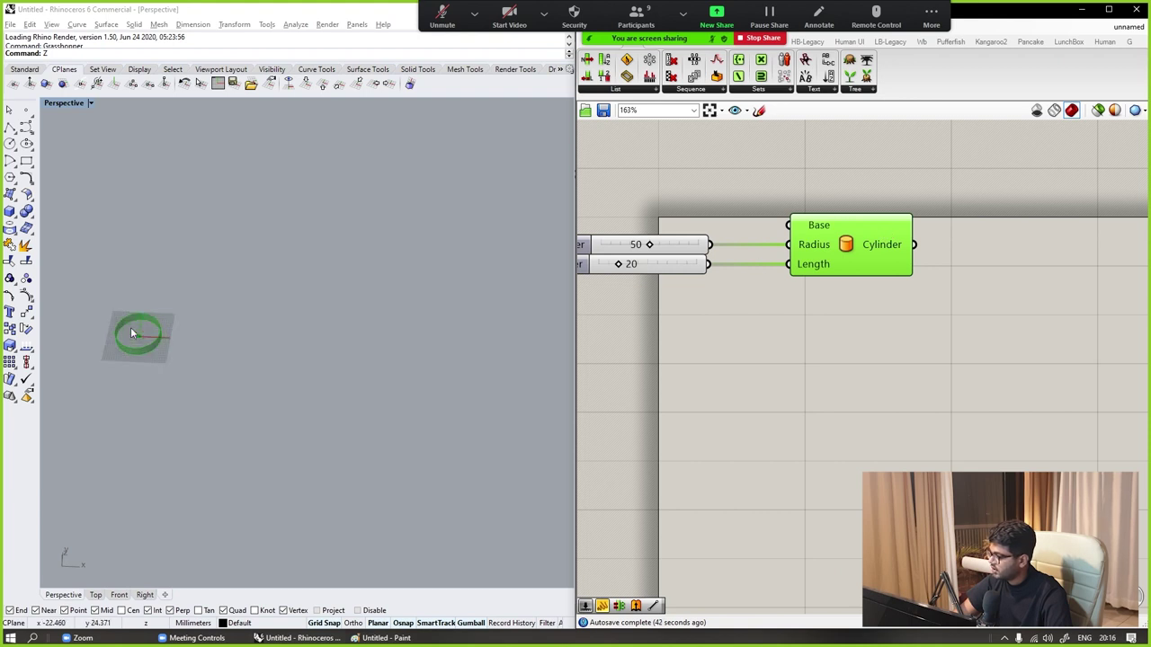
scroll(132, 334, "up", 5)
right_click_drag(1033, 327, 894, 347)
double_click(888, 343)
type("ca")
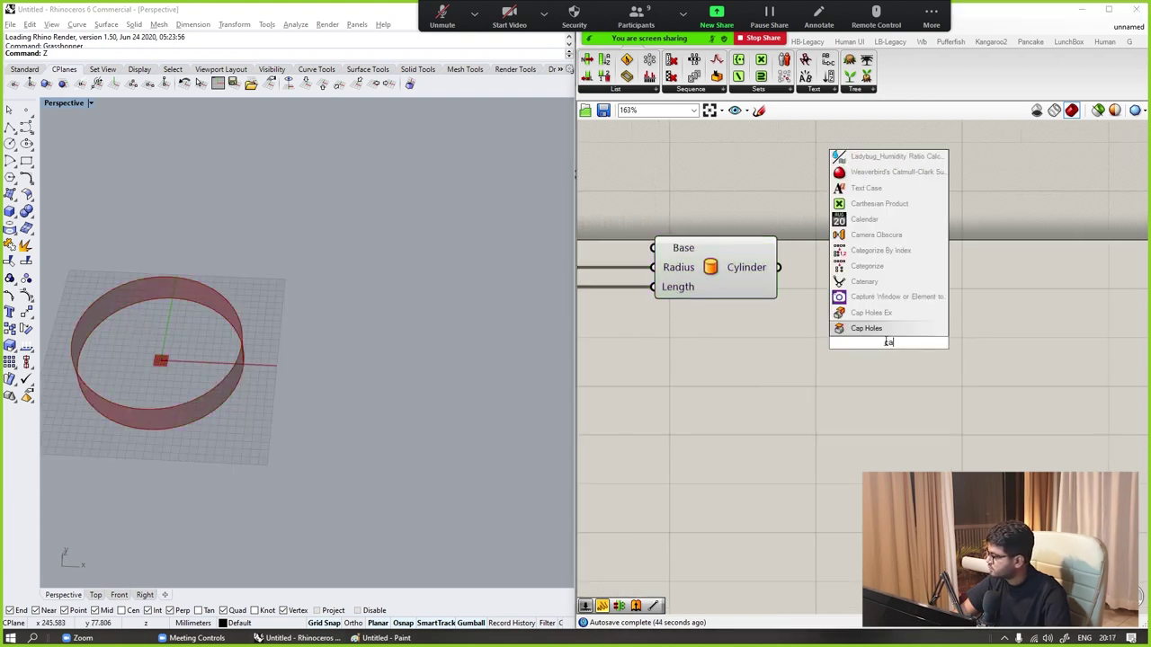
key("Return")
left_click_drag(779, 268, 821, 264)
Lower the cylinder's radius slider to 12 and inspect the capped cylinder in the perspective view.
scroll(1034, 261, "down", 3)
left_click_drag(651, 262, 628, 262)
scroll(59, 383, "up", 5)
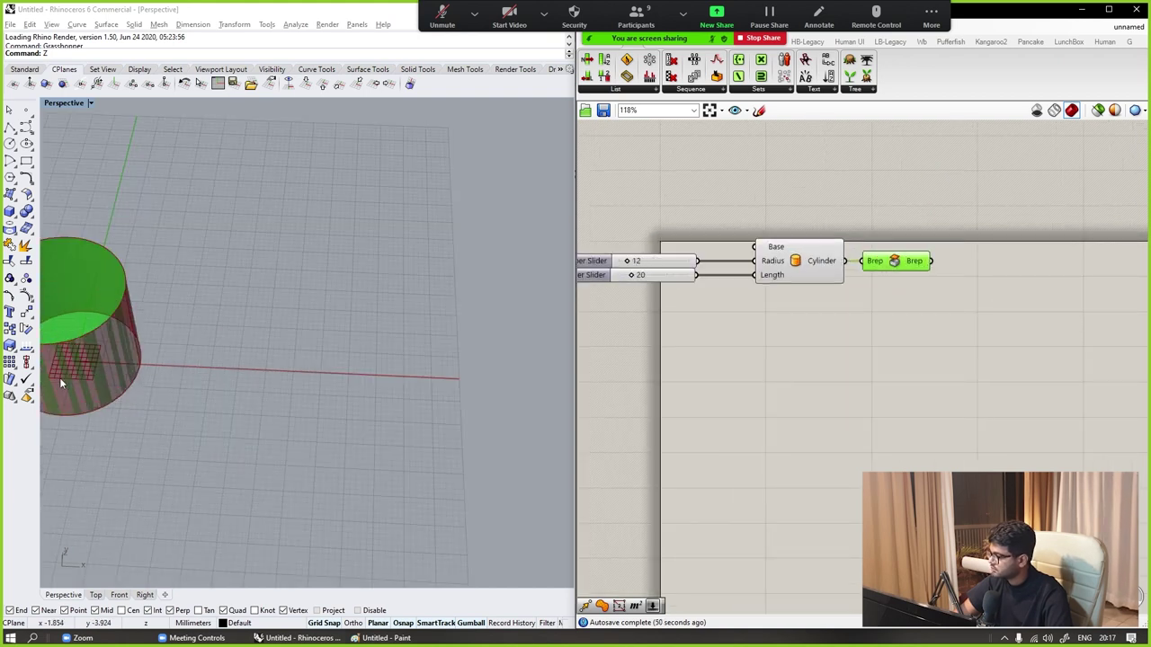
scroll(192, 399, "down", 6)
scroll(193, 381, "up", 3)
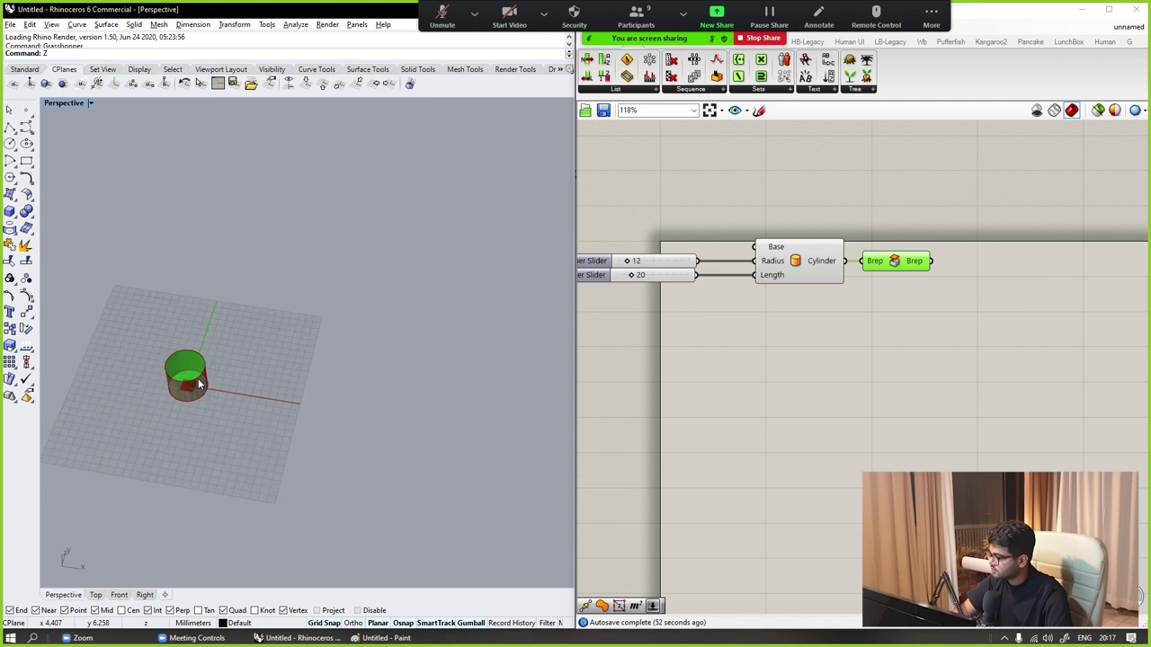
scroll(198, 379, "up", 3)
right_click_drag(197, 378, 222, 403)
scroll(235, 385, "down", 3)
scroll(212, 400, "down", 2)
scroll(235, 392, "up", 5)
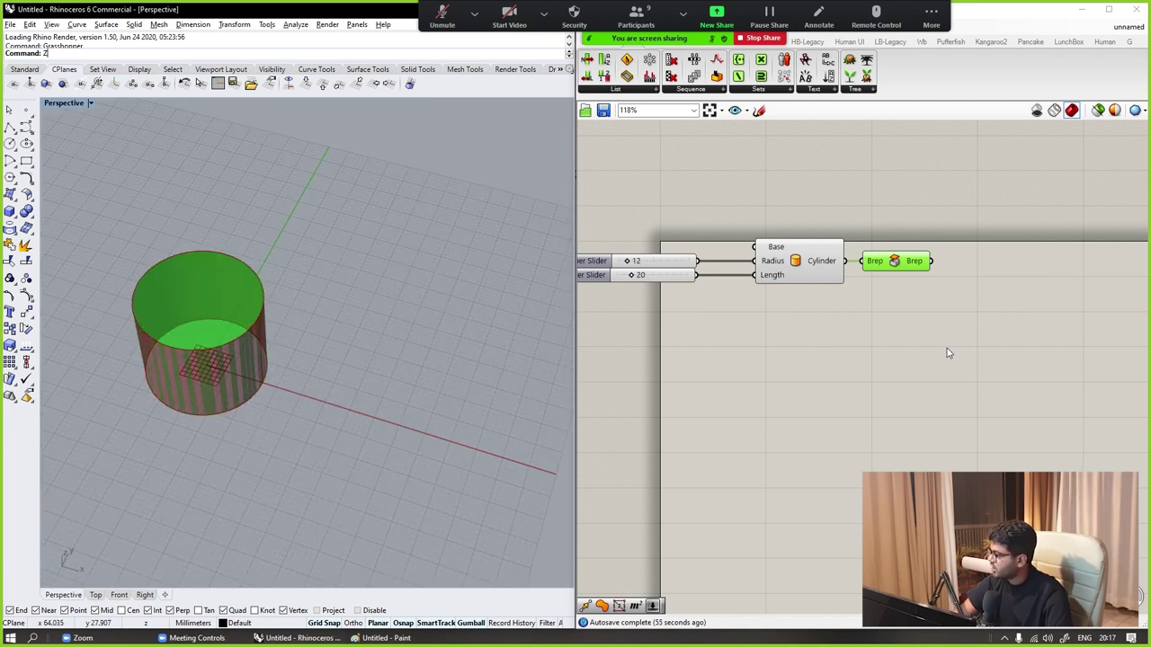
Add a Linear Array component beside Cap Holes.
scroll(827, 351, "down", 1)
double_click(851, 305)
type("arr")
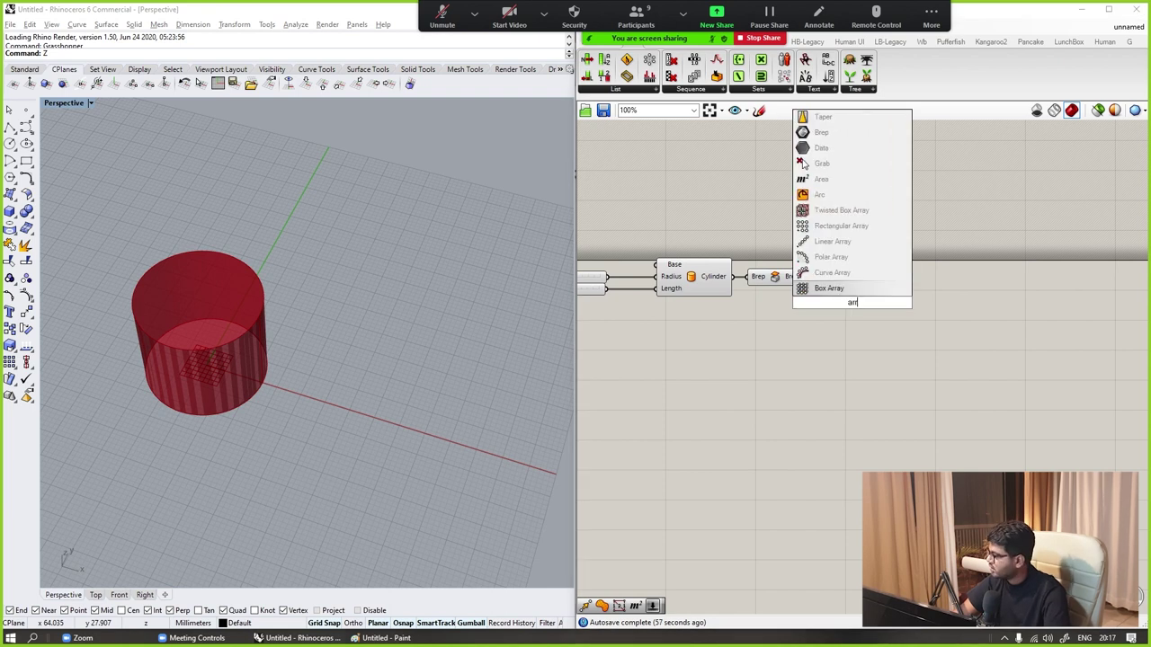
left_click(858, 243)
scroll(866, 304, "up", 2)
scroll(866, 303, "down", 2)
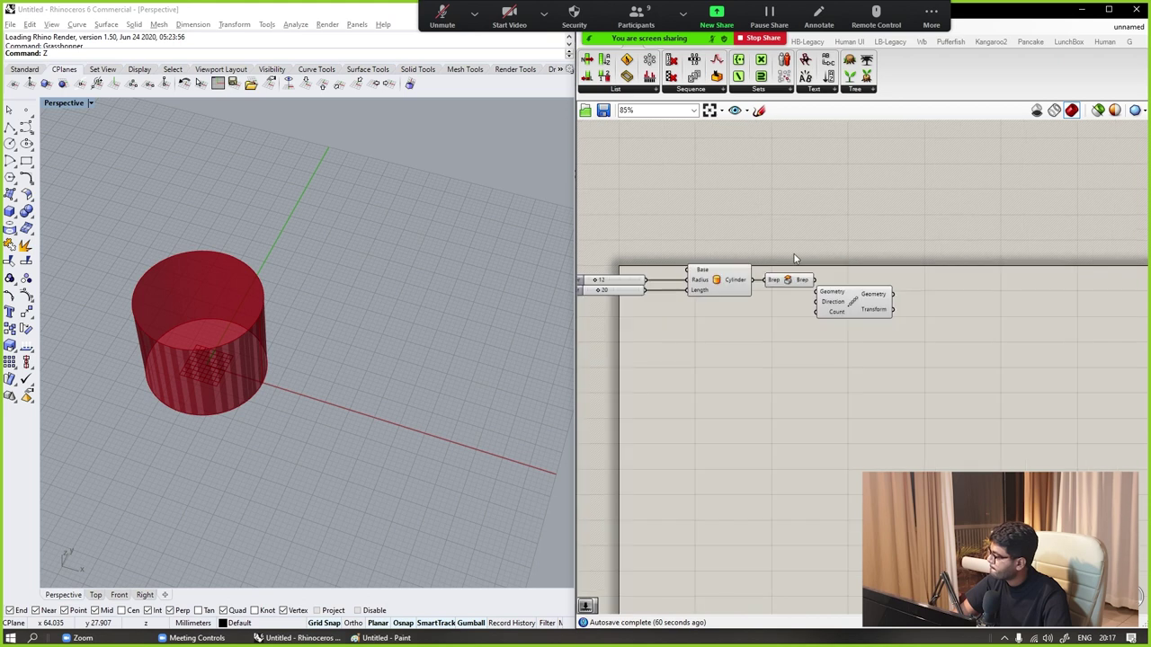
Add the Bifocals component to label every component by name and place it clear of the definition.
double_click(794, 254)
type("bi")
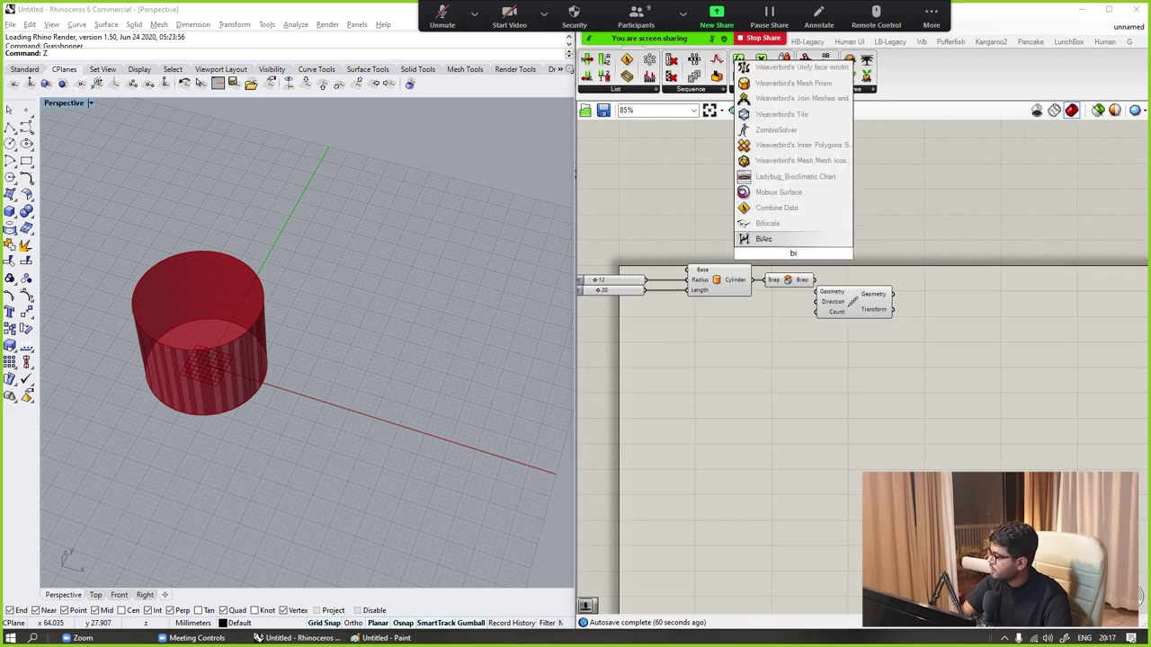
left_click(767, 223)
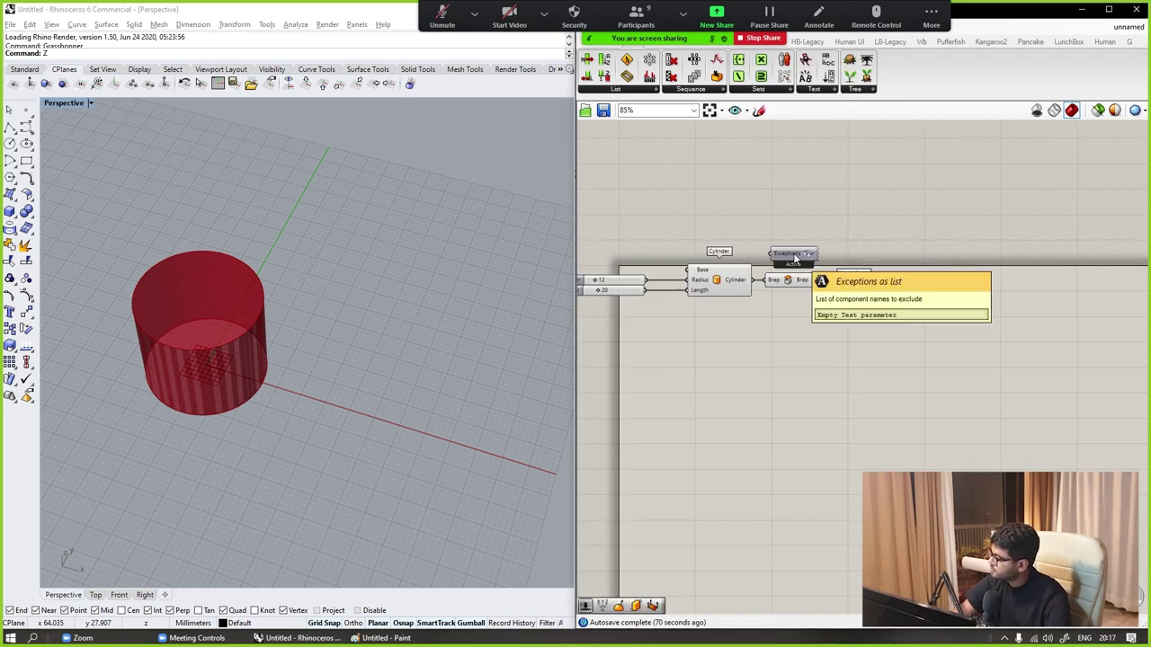
left_click_drag(775, 252, 628, 181)
Move Linear Array away from Cap Holes and connect the capped Brep to its Geometry input.
scroll(820, 293, "up", 3)
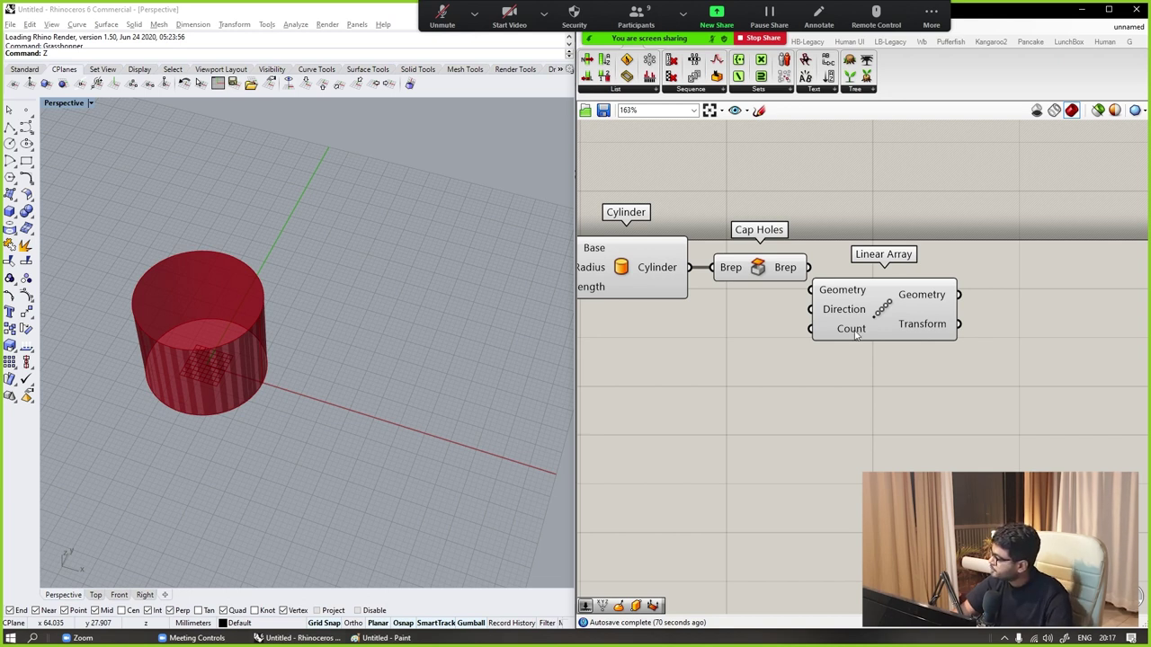
left_click_drag(857, 332, 895, 310)
left_click_drag(807, 267, 1052, 268)
scroll(1052, 268, "down", 1)
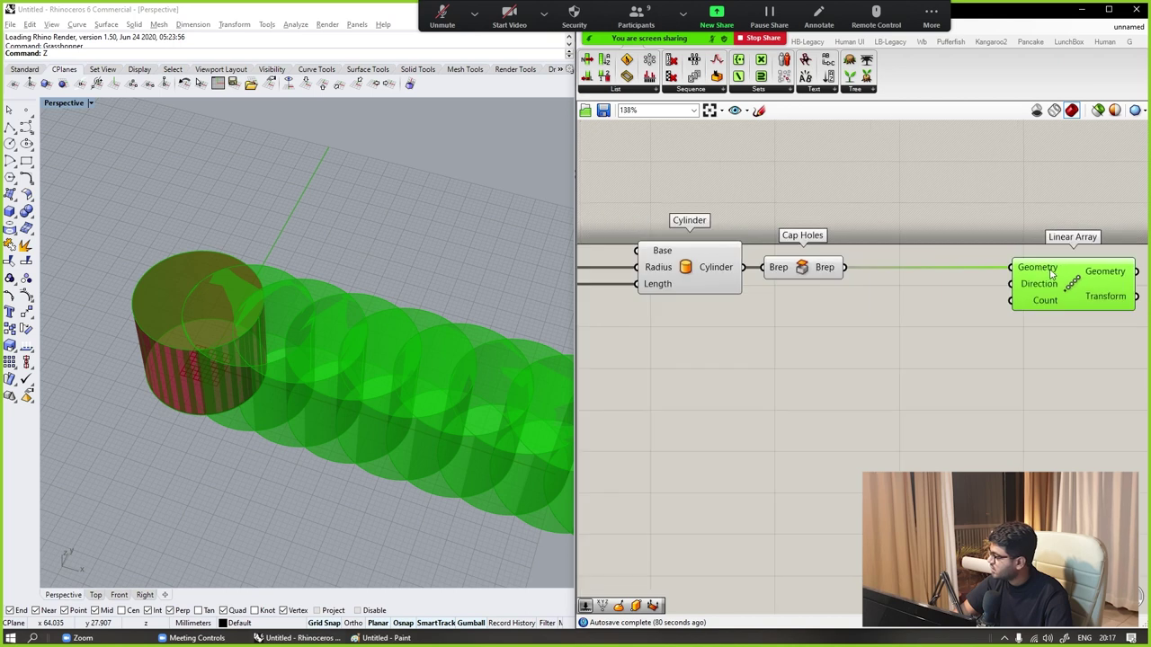
Add a Unit X component below Cap Holes and connect its unit vector to Linear Array's Direction input.
scroll(189, 385, "down", 10)
scroll(225, 387, "up", 5)
scroll(920, 321, "down", 2)
scroll(876, 319, "up", 3)
left_click_drag(1026, 291, 944, 294)
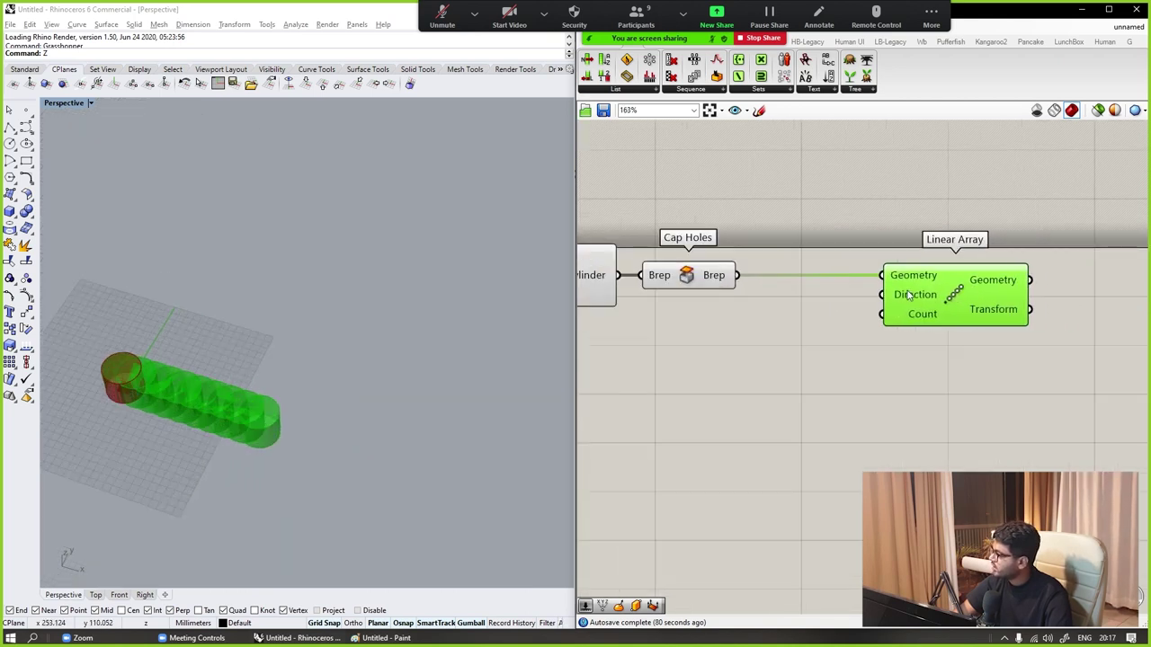
mouse_move(916, 299)
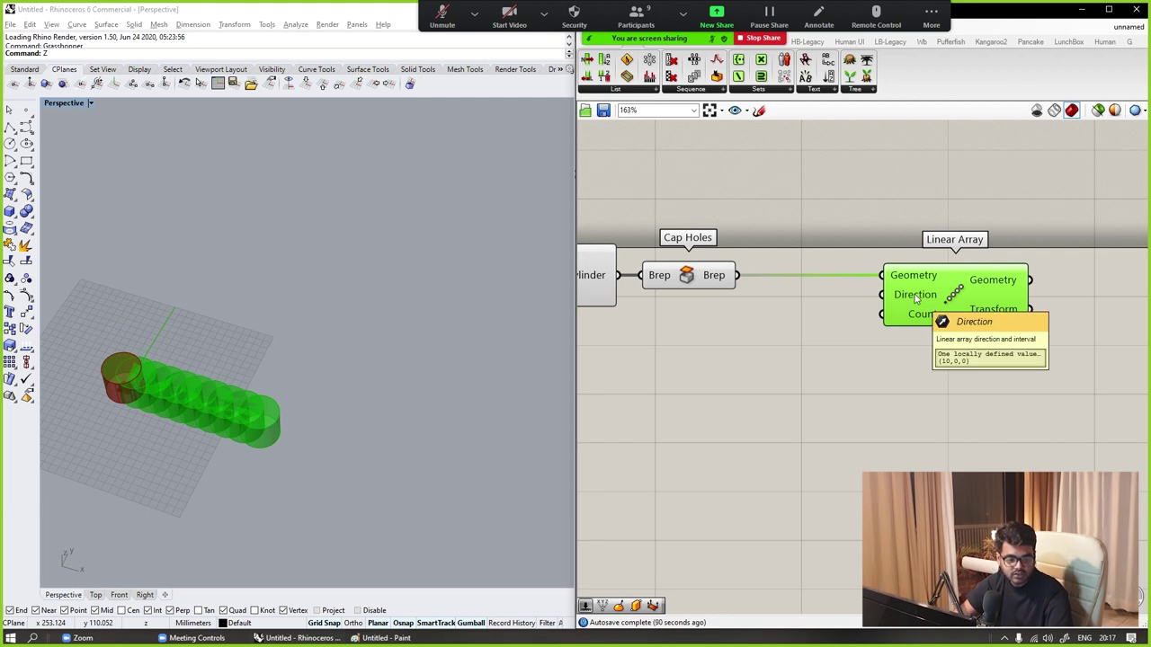
double_click(703, 344)
type("unit x")
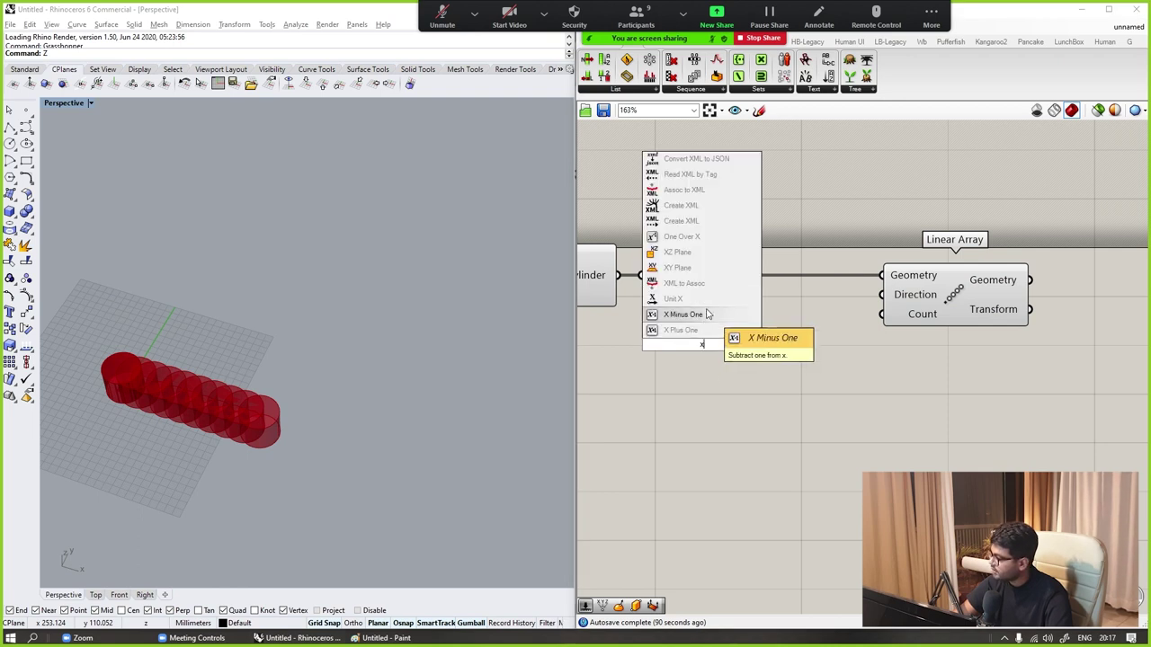
left_click(708, 312)
left_click_drag(765, 344, 881, 294)
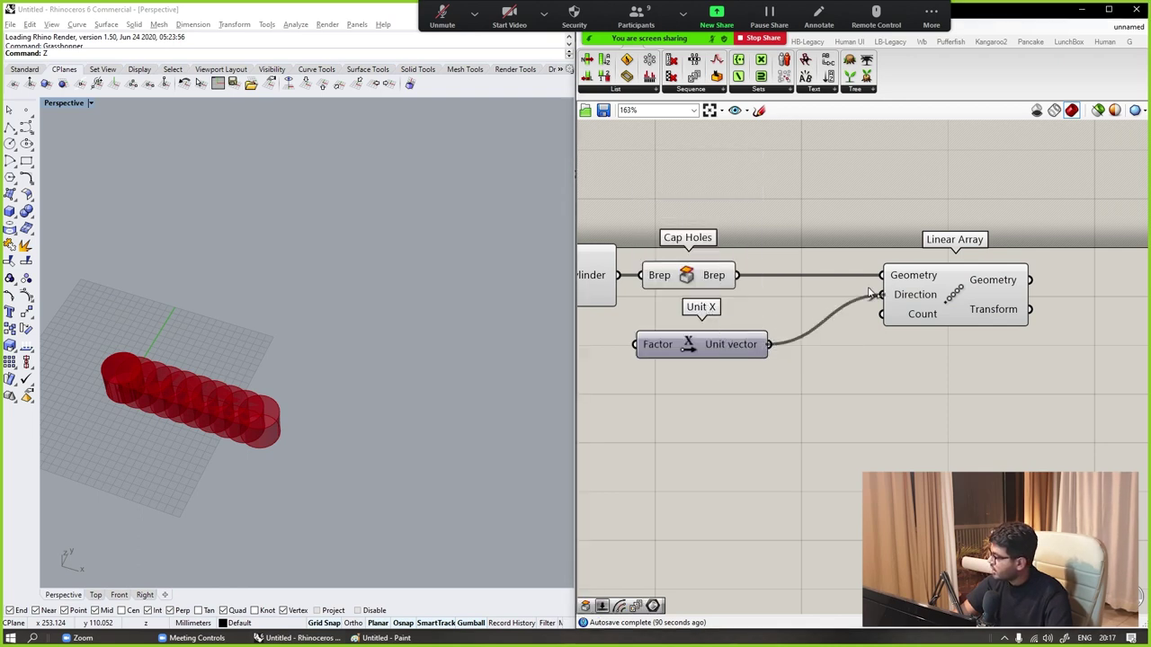
Add a number slider with the value 25 beside the Unit X component.
scroll(1091, 291, "down", 4)
scroll(772, 292, "up", 4)
left_click_drag(762, 297, 758, 294)
right_click_drag(1063, 365, 951, 341)
left_click(1004, 346)
scroll(998, 358, "down", 3)
scroll(803, 328, "up", 3)
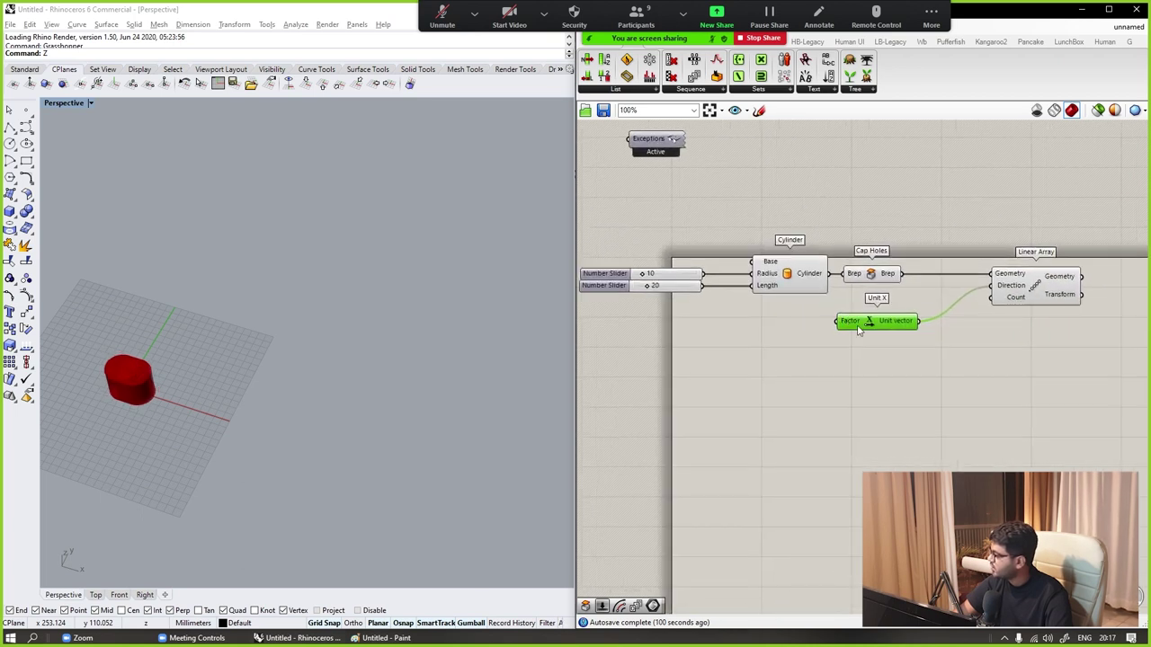
double_click(800, 324)
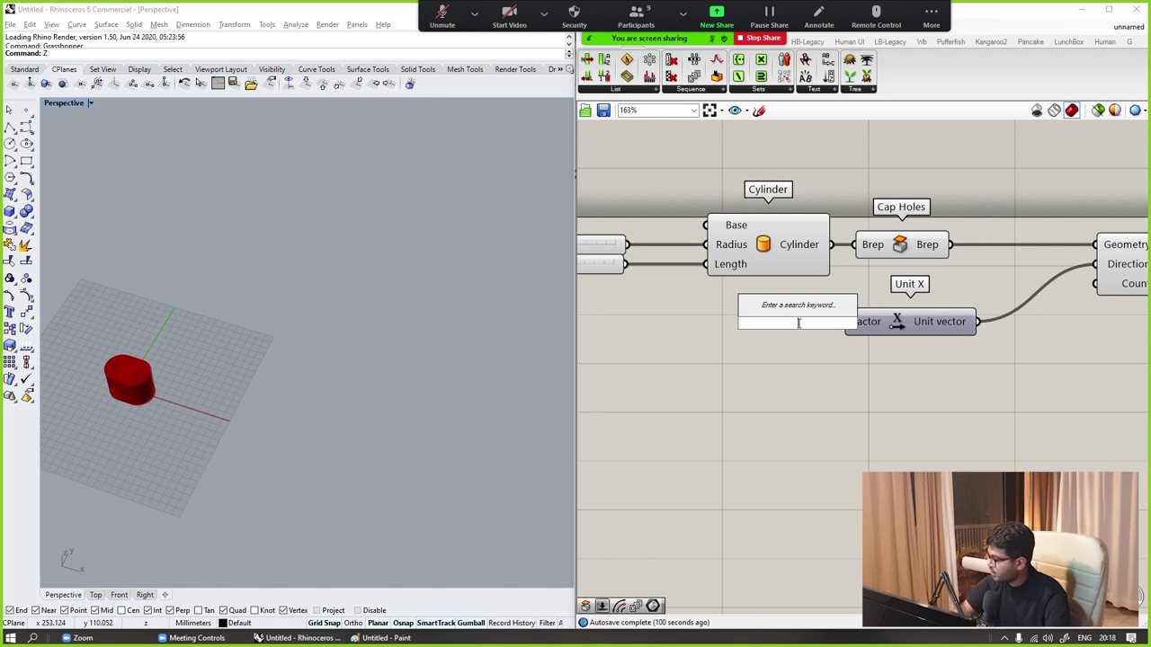
type("25")
key("Return")
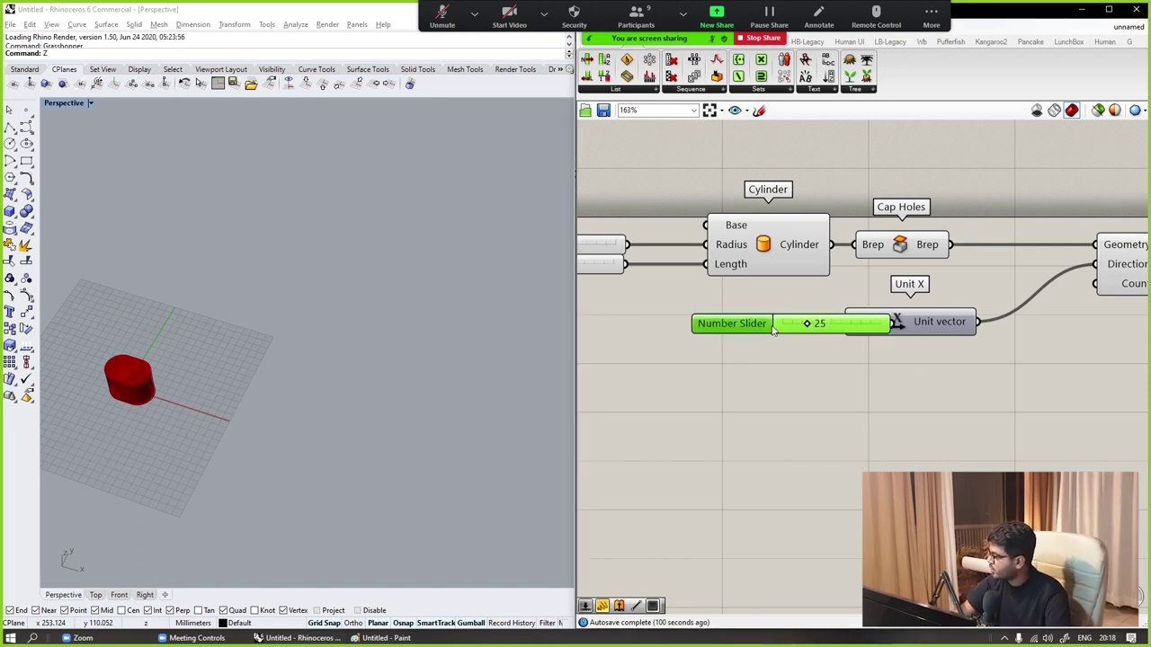
Position the 25 slider clear of Unit X and connect it to the Factor input.
scroll(758, 328, "up", 3)
left_click_drag(795, 316, 935, 353)
mouse_move(935, 353)
left_mouse_down()
mouse_move(878, 326)
mouse_move(917, 342)
left_mouse_up()
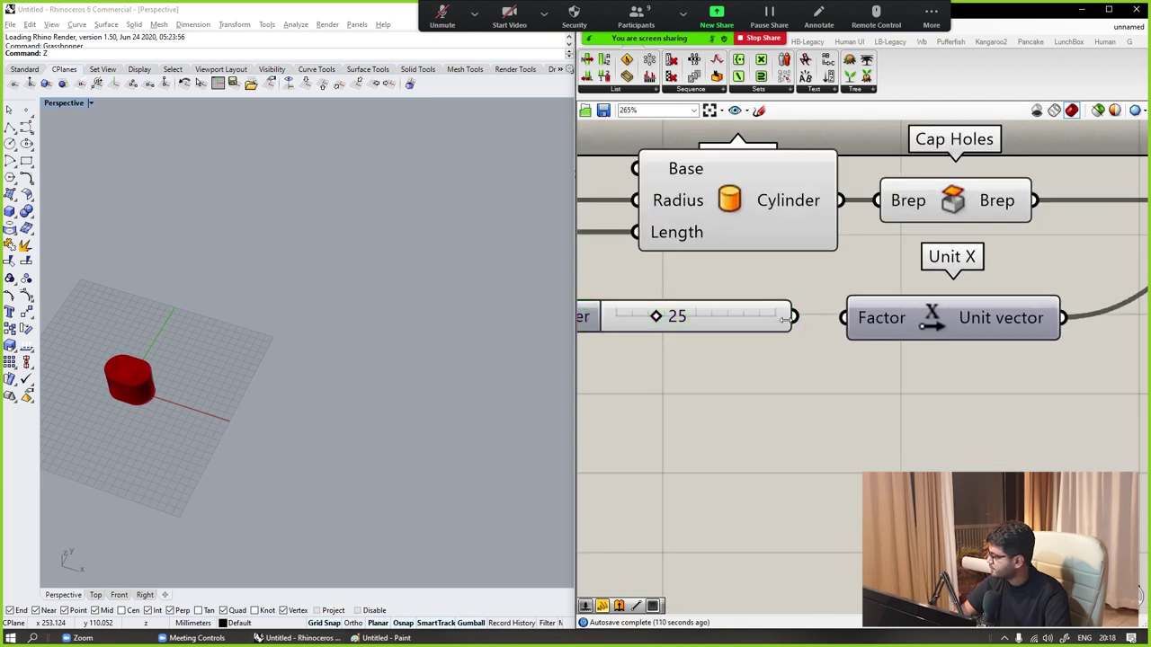
left_click_drag(792, 317, 821, 315)
left_click(765, 316)
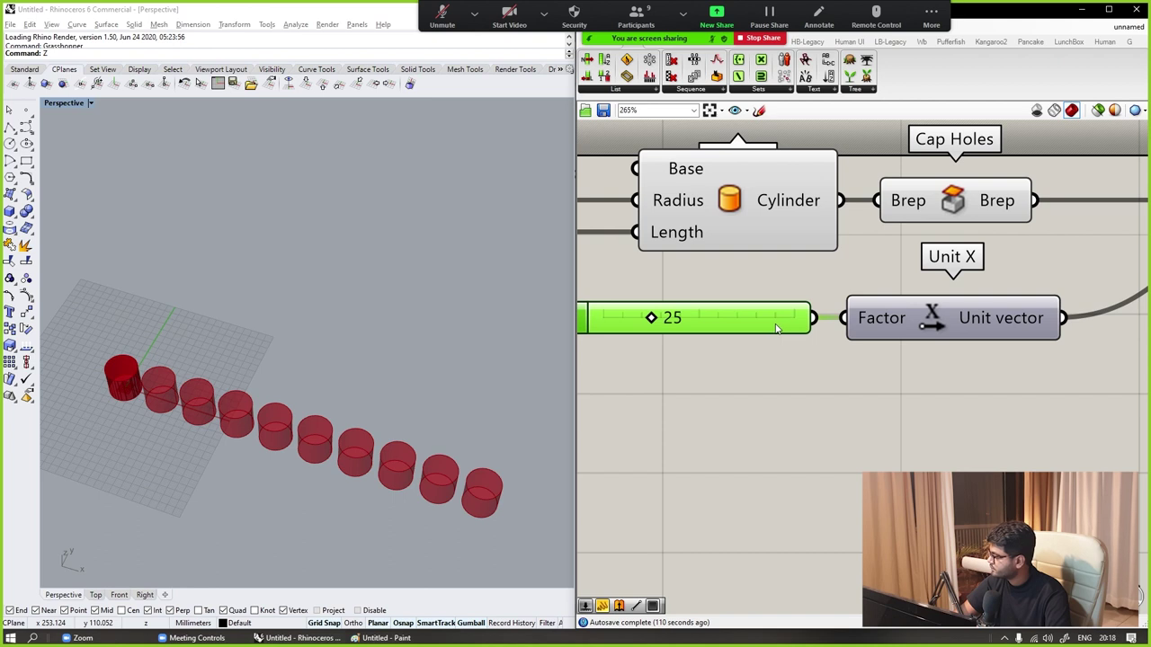
Turn off the preview of the components feeding Linear Array so only the arrayed cylinders are drawn.
scroll(777, 326, "down", 5)
scroll(969, 303, "up", 2)
left_click(1003, 287)
scroll(260, 387, "down", 4)
scroll(261, 387, "up", 3)
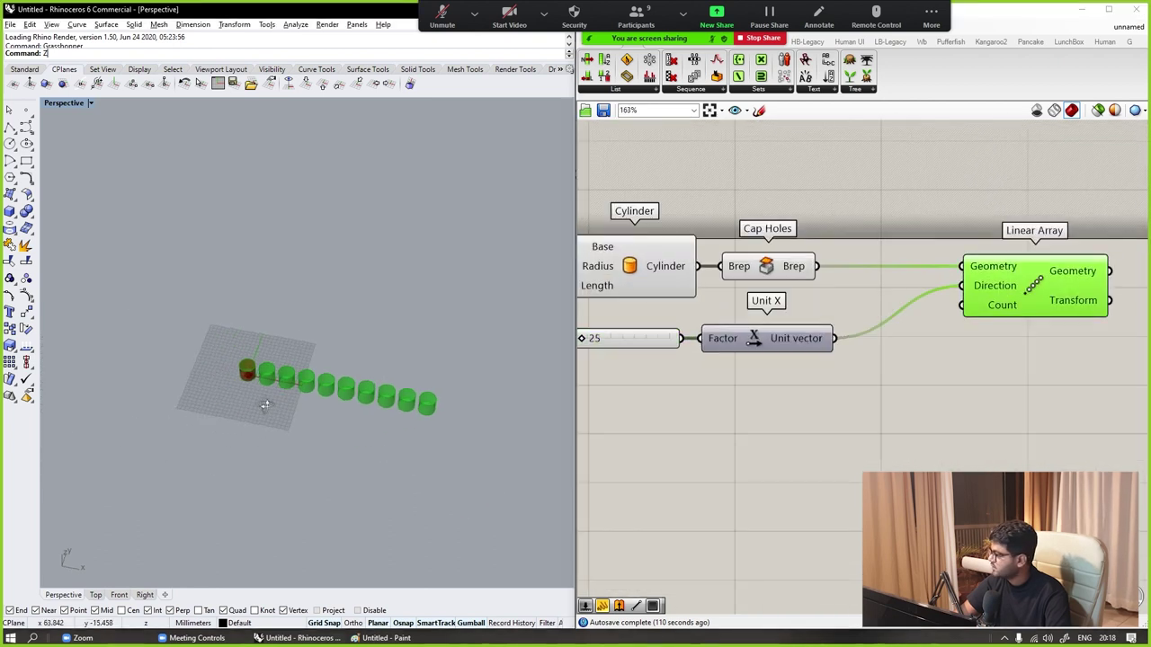
scroll(1096, 335, "down", 1)
scroll(1096, 334, "down", 1)
left_click_drag(964, 409, 595, 270)
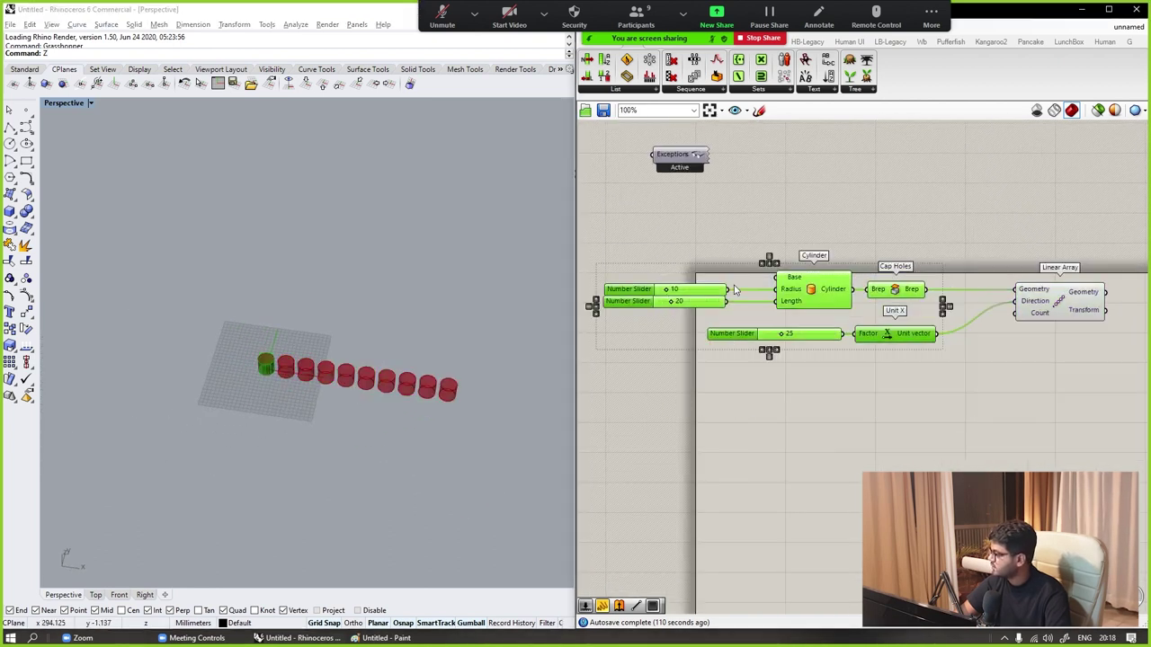
key("space")
left_click(774, 256)
scroll(1095, 313, "up", 3)
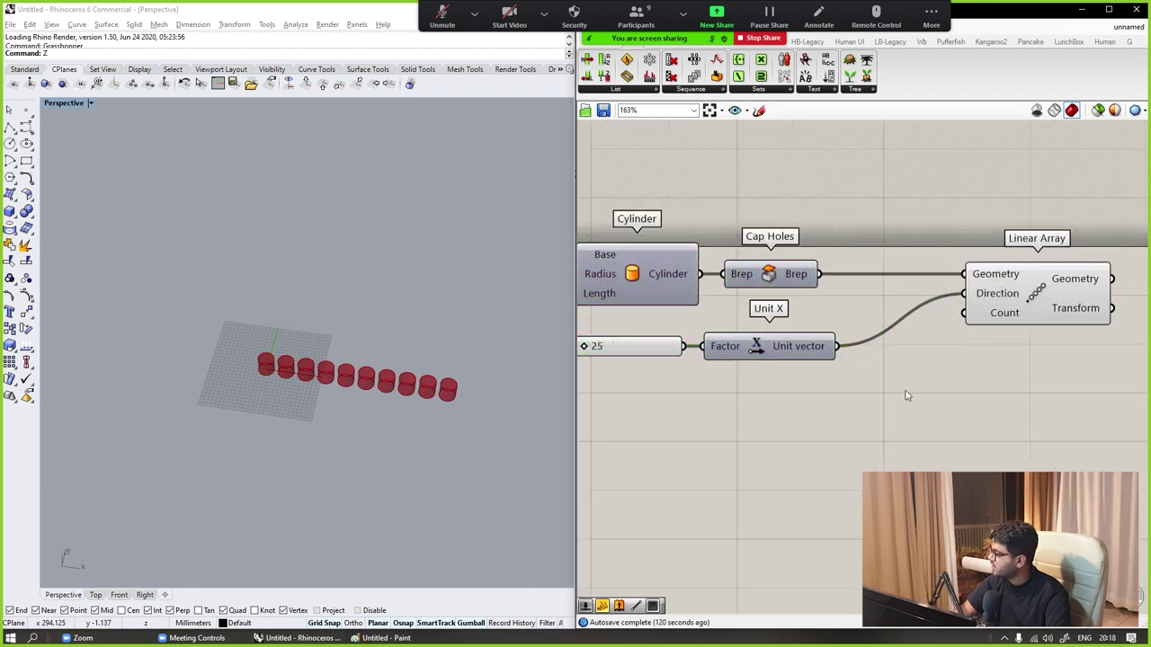
Add a number slider with the value 11, connect it to Linear Array's Count input, and place it below Unit X.
double_click(797, 417)
type("11")
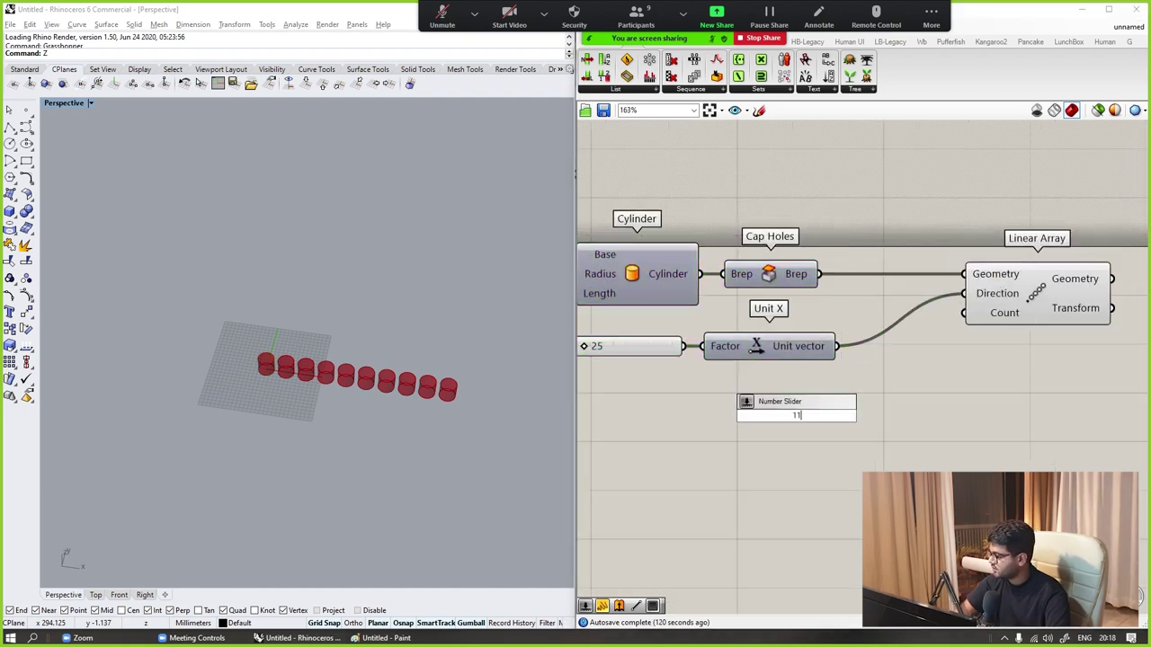
key("Return")
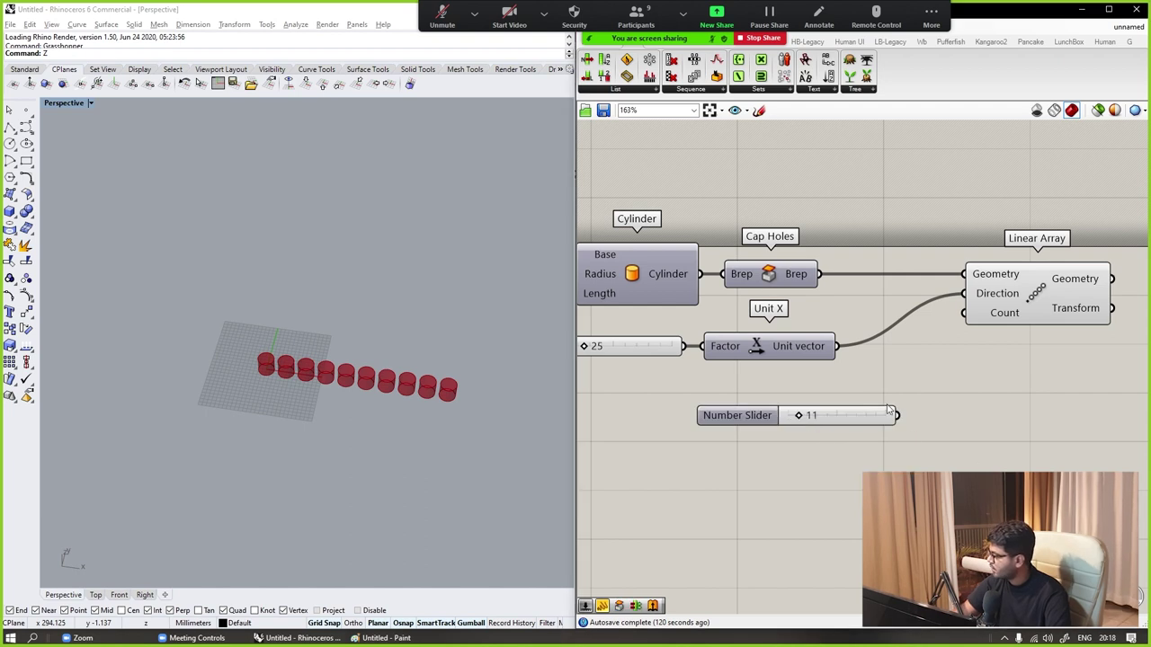
left_click_drag(898, 416, 969, 328)
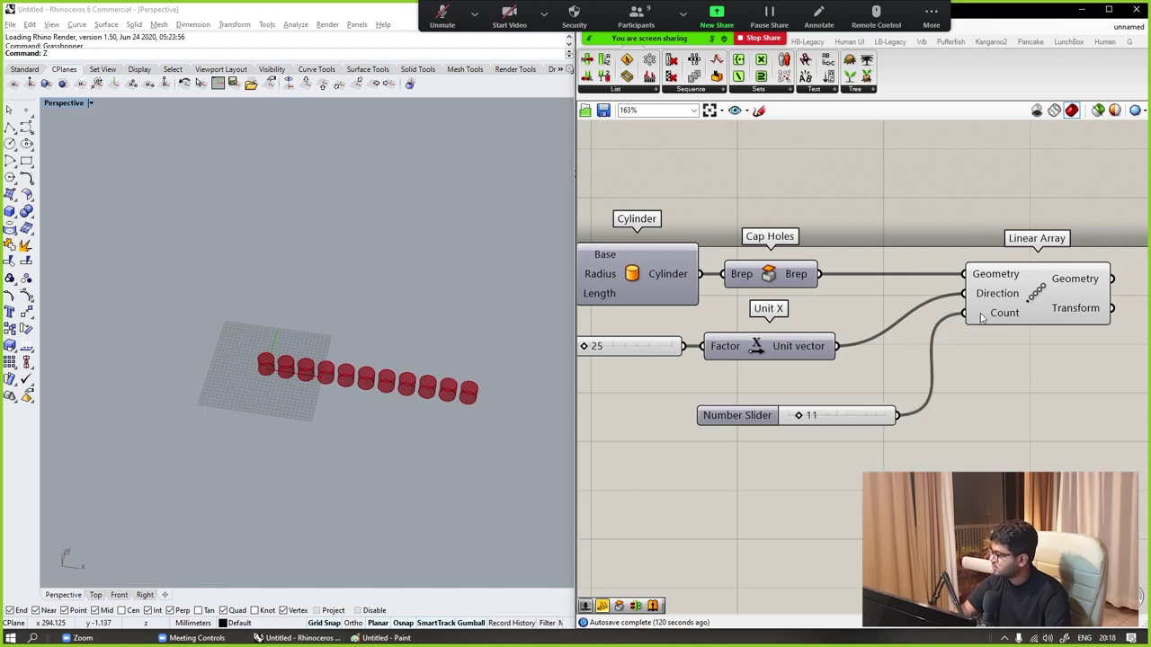
left_click(973, 322)
left_click_drag(833, 424, 792, 411)
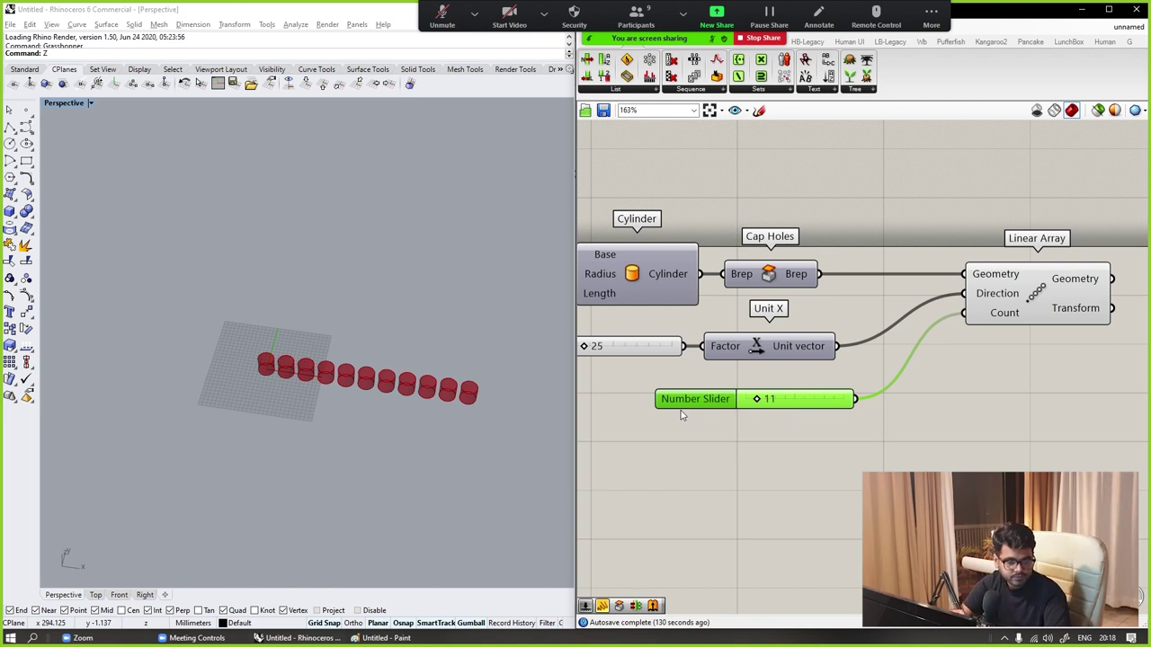
Move far away from the model in the perspective view and zoom back to the geometry of the selected Linear Array.
scroll(681, 415, "down", 3)
scroll(317, 412, "up", 3)
scroll(316, 412, "down", 5)
right_click_drag(332, 411, 285, 402)
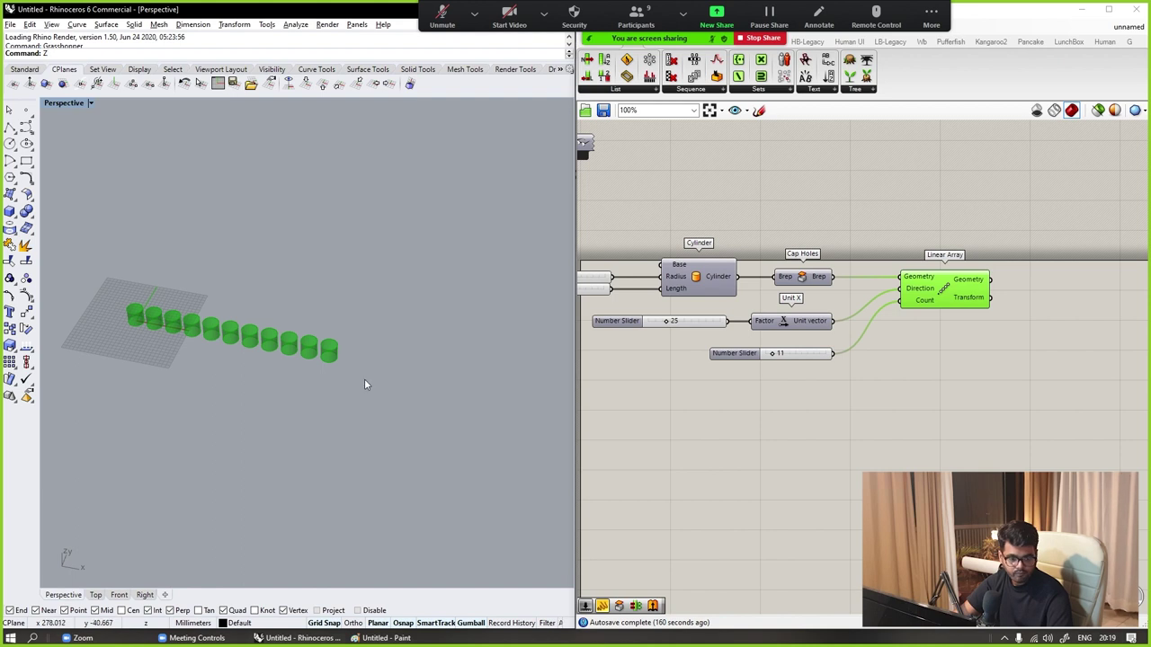
scroll(357, 287, "down", 5)
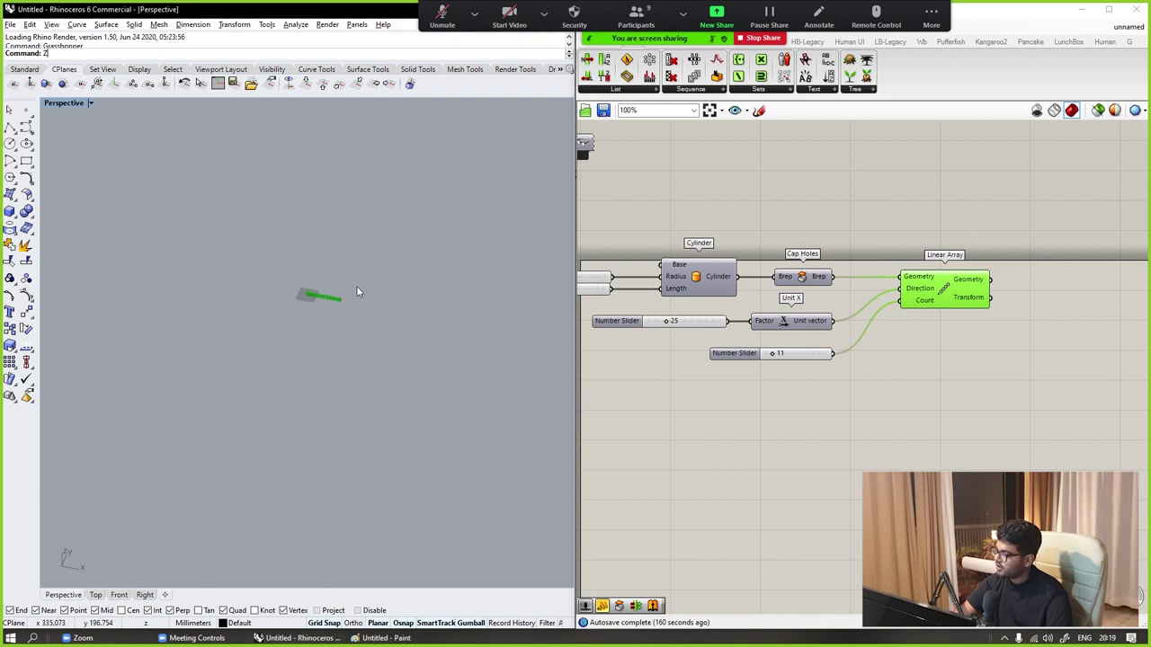
right_click_drag(358, 321, 366, 312, "shift")
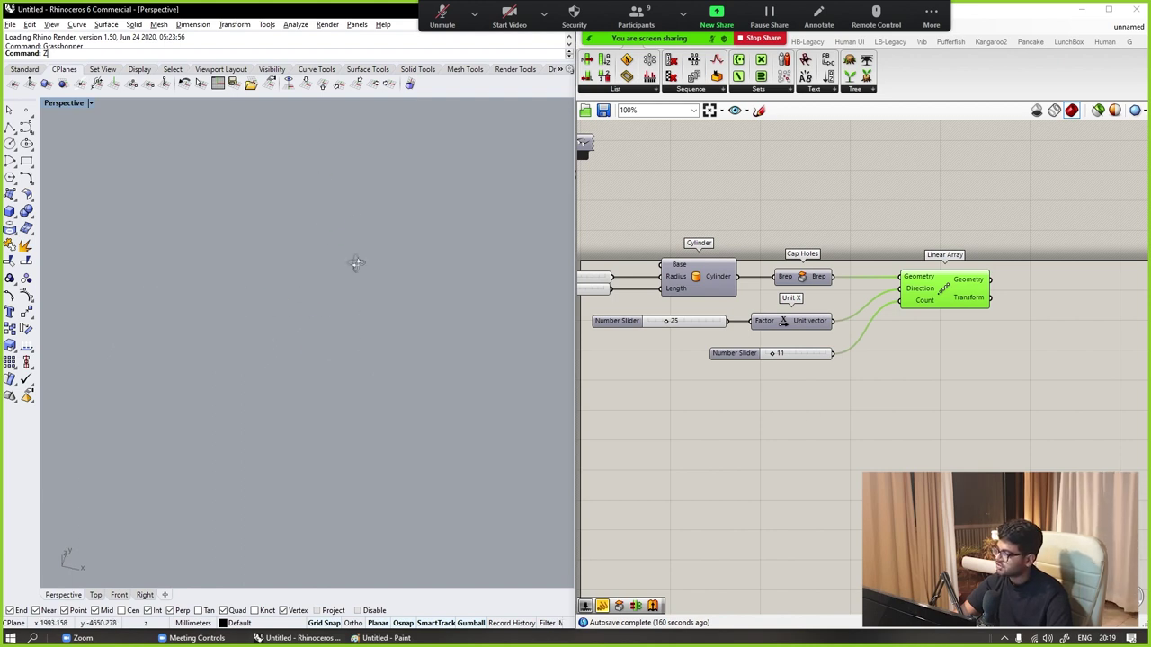
scroll(355, 270, "up", 1)
scroll(353, 276, "down", 3)
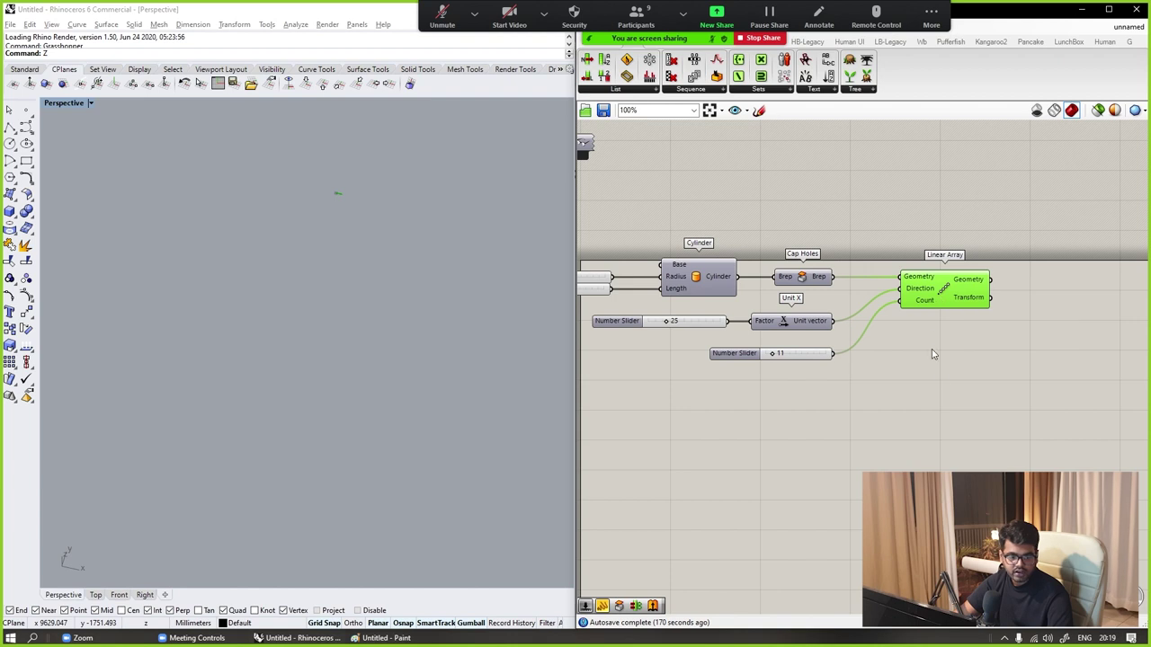
right_click(944, 383)
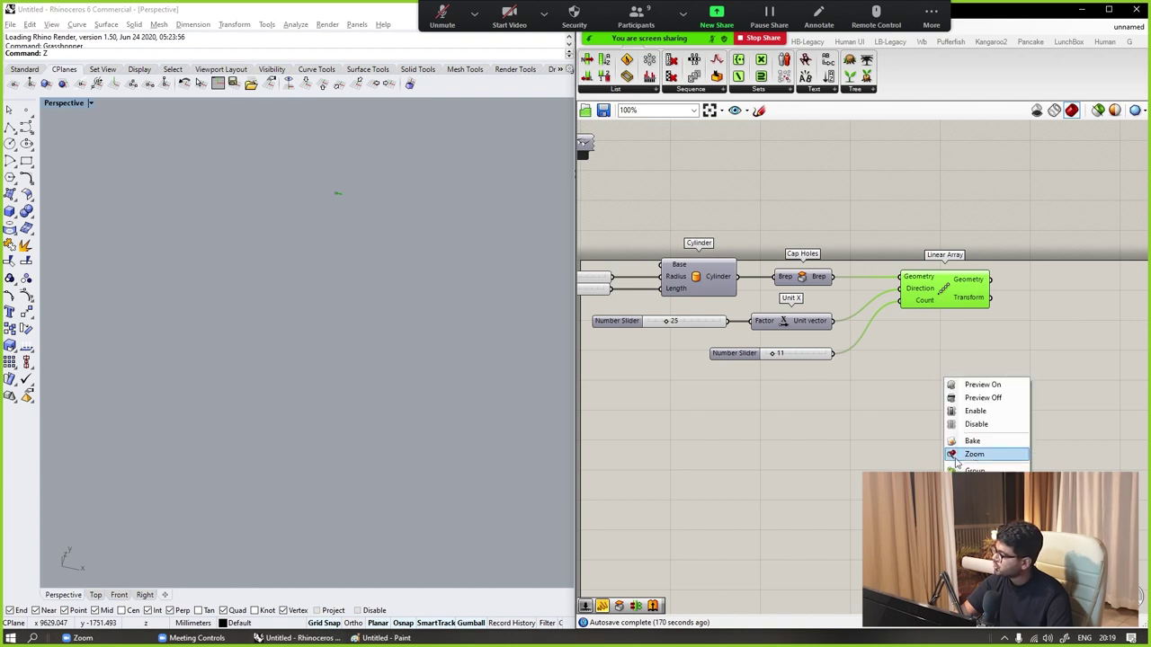
left_click(984, 457)
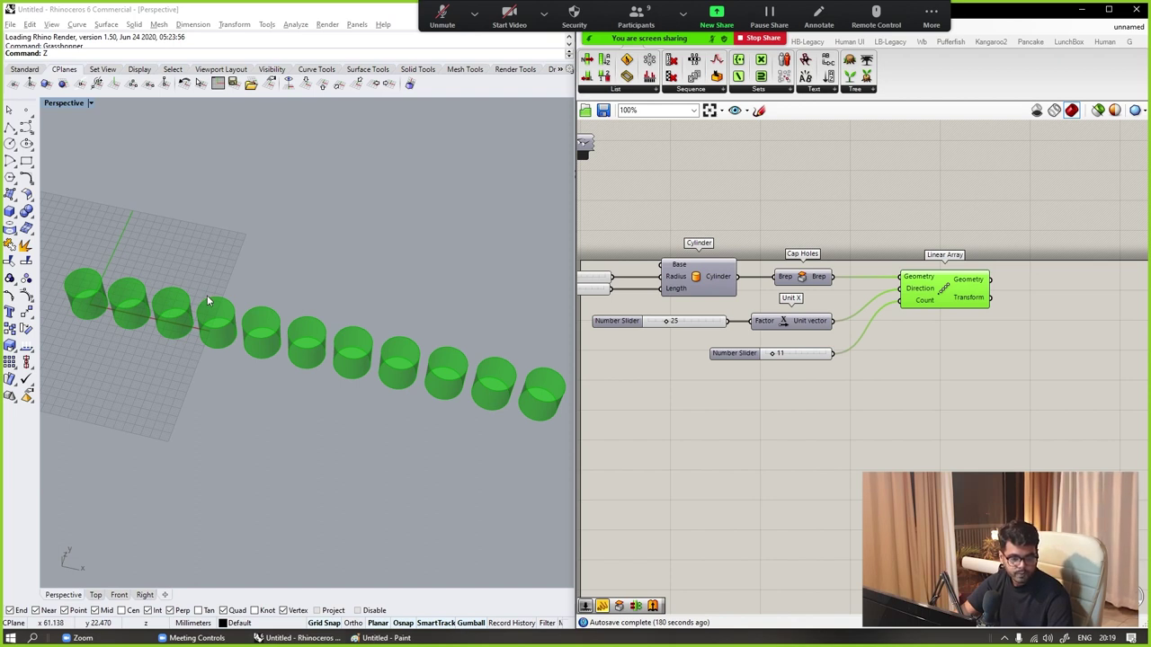
Bake the Linear Array's Geometry output into Rhino on the Default layer, with colour by layer.
right_click(971, 286)
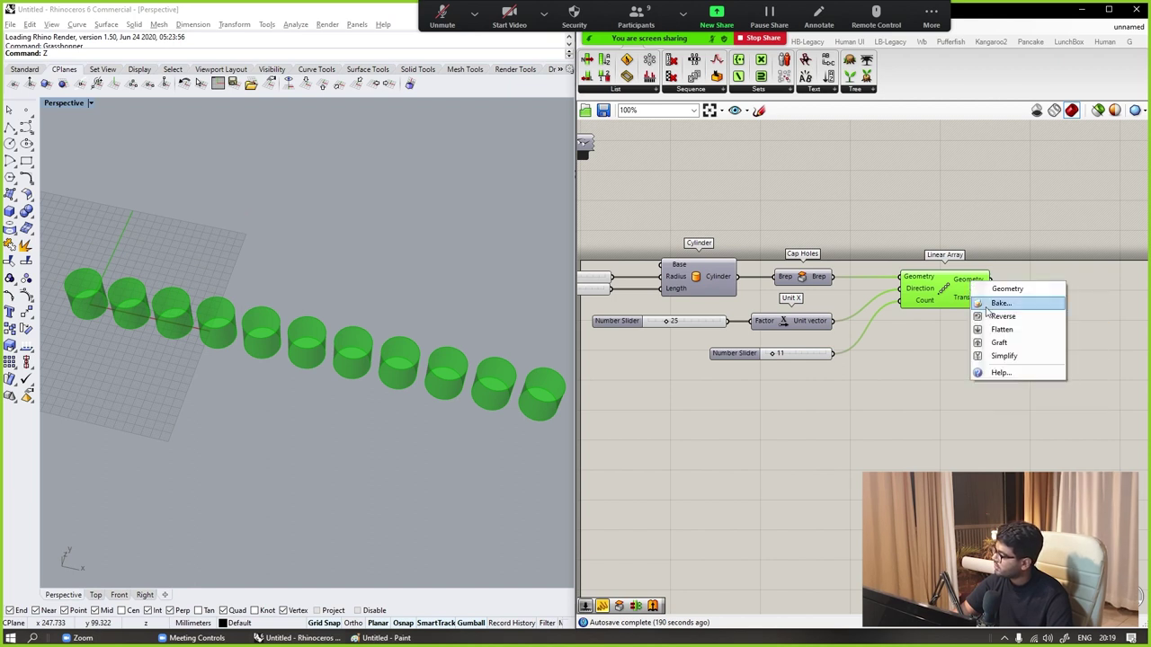
scroll(1020, 266, "up", 3)
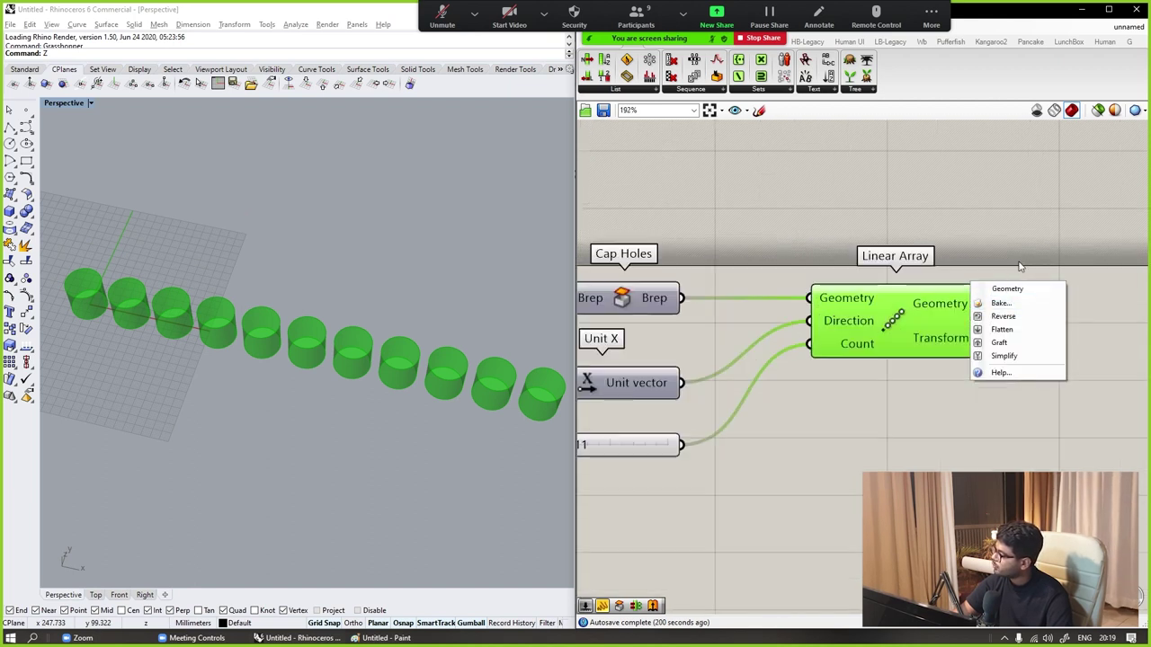
right_click_drag(1020, 266, 788, 225)
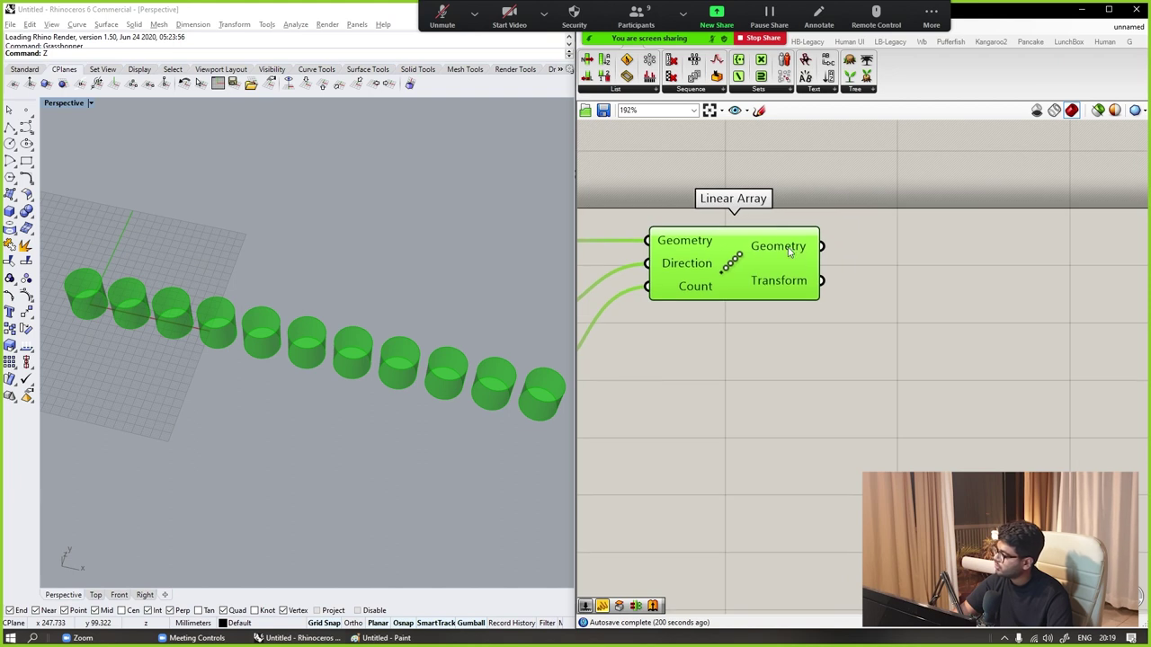
mouse_move(788, 252)
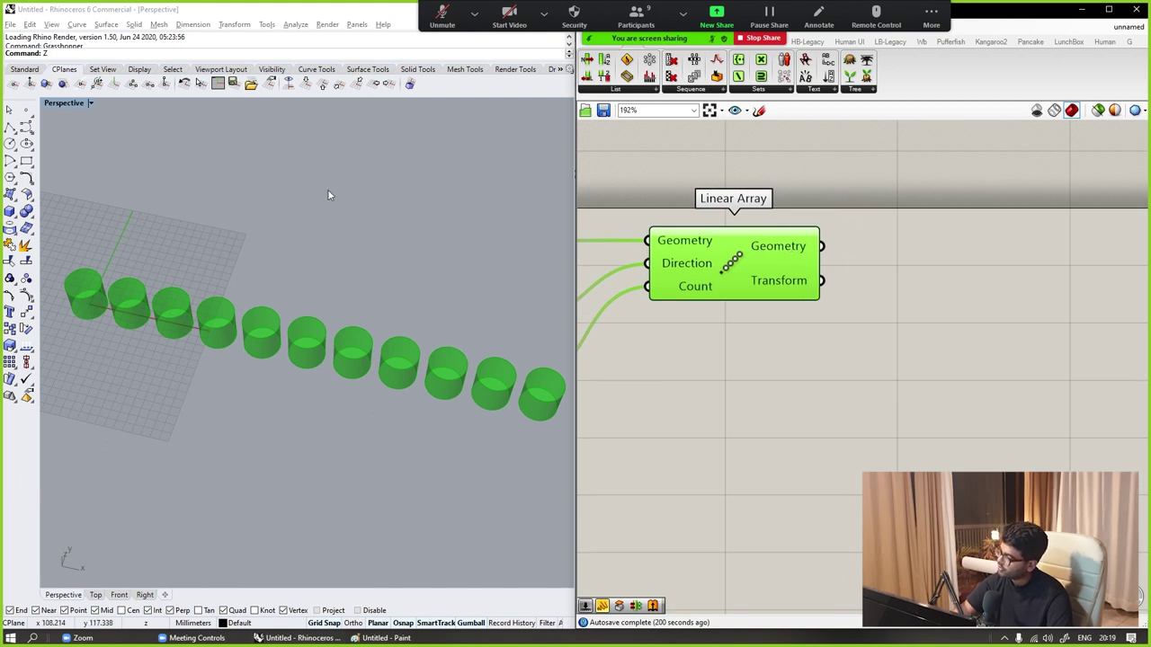
right_click(772, 249)
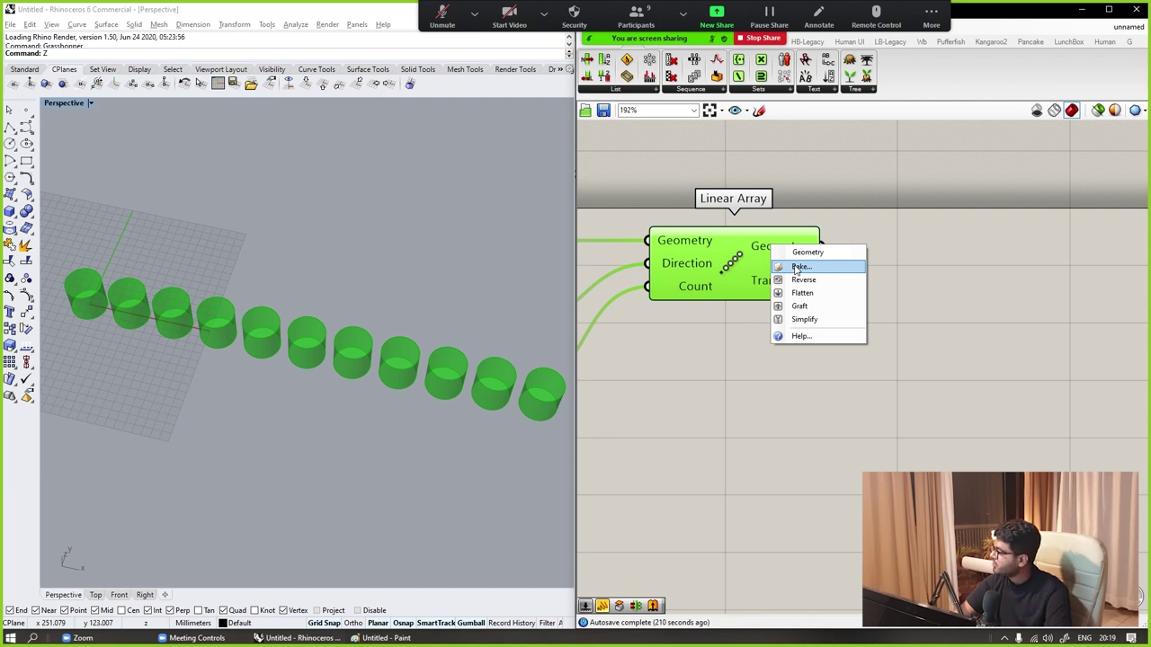
left_click(797, 268)
left_click_drag(765, 140, 397, 134)
left_click_drag(508, 372, 605, 370)
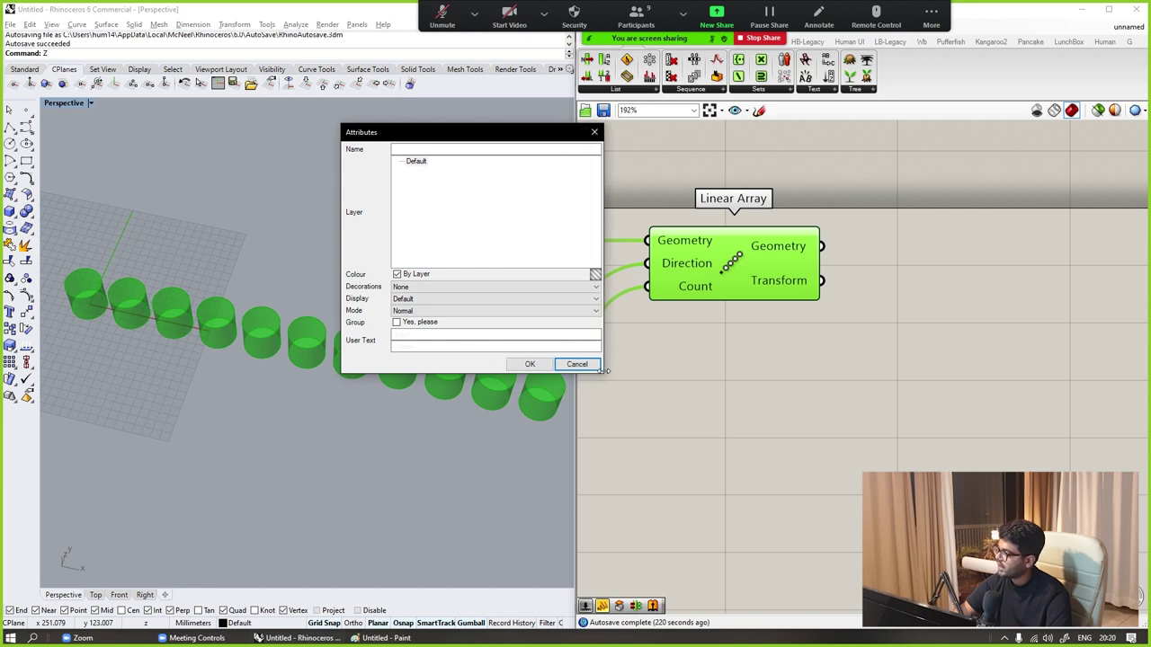
left_click(416, 163)
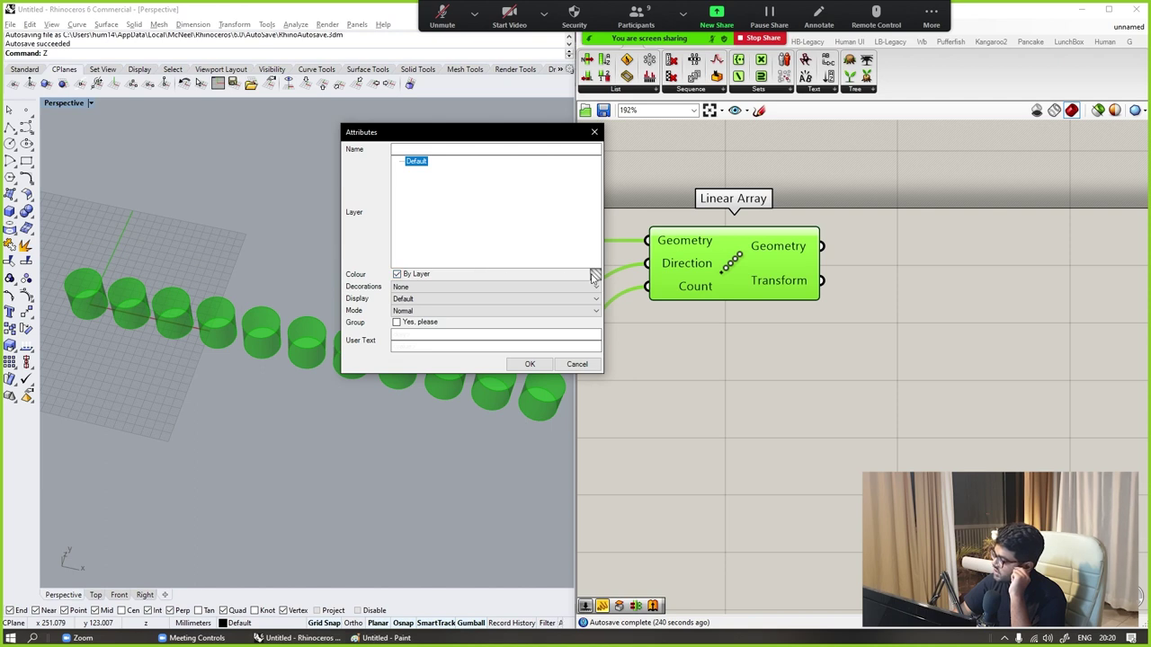
left_click(397, 323)
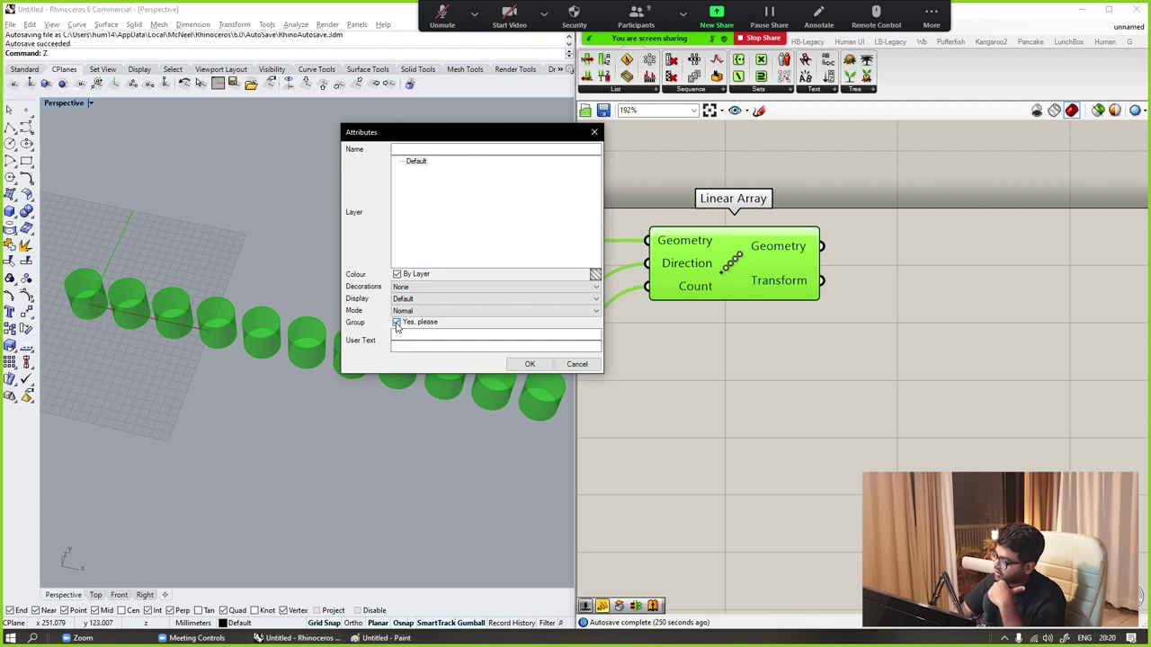
left_click(529, 364)
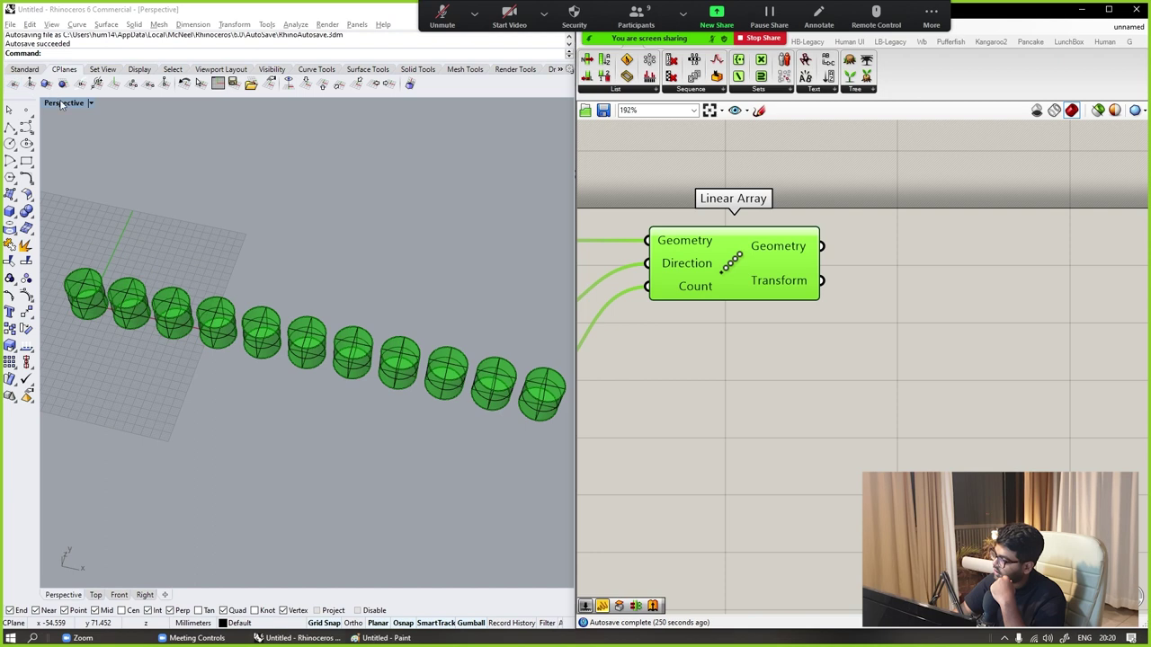
Switch the perspective viewport's display mode to Shaded.
left_click(91, 103)
left_click(89, 148)
scroll(315, 256, "down", 4)
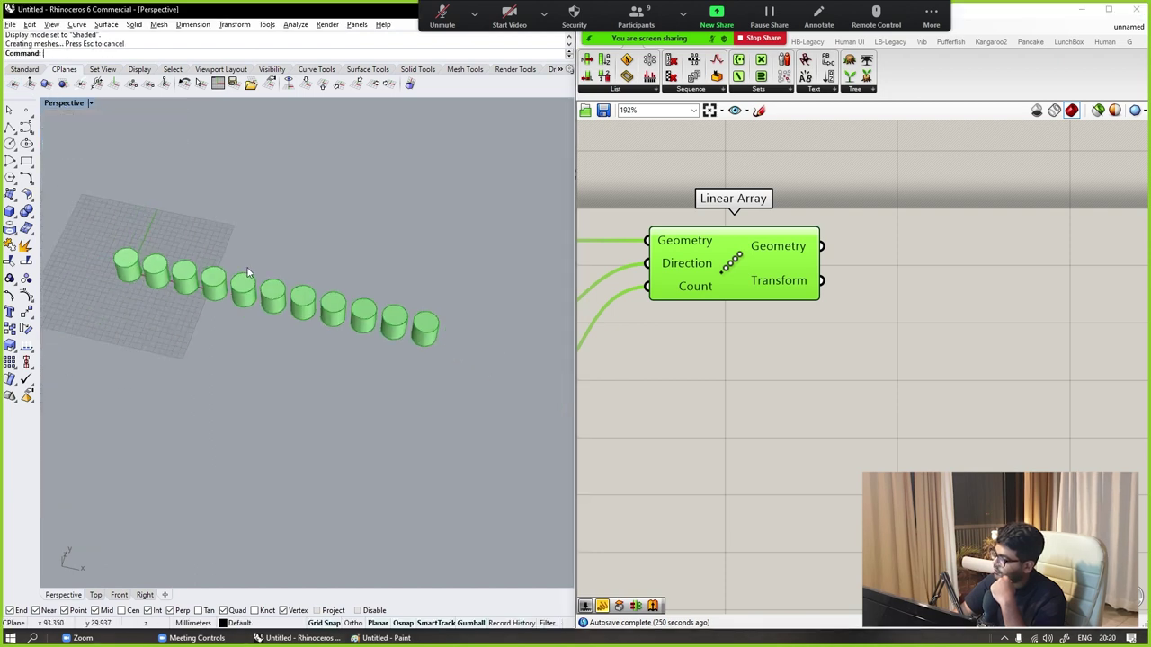
Limit the Grasshopper preview to selected components and select one of the baked cylinders in the perspective view.
left_click(796, 304)
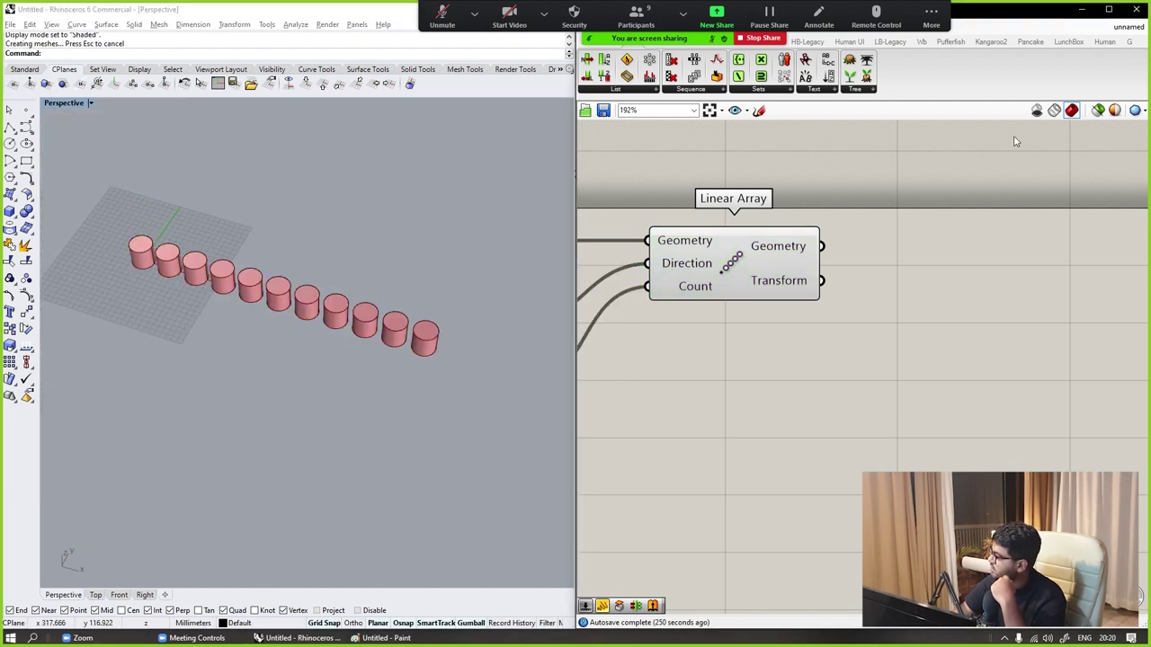
left_click(1099, 110)
scroll(163, 244, "up", 3)
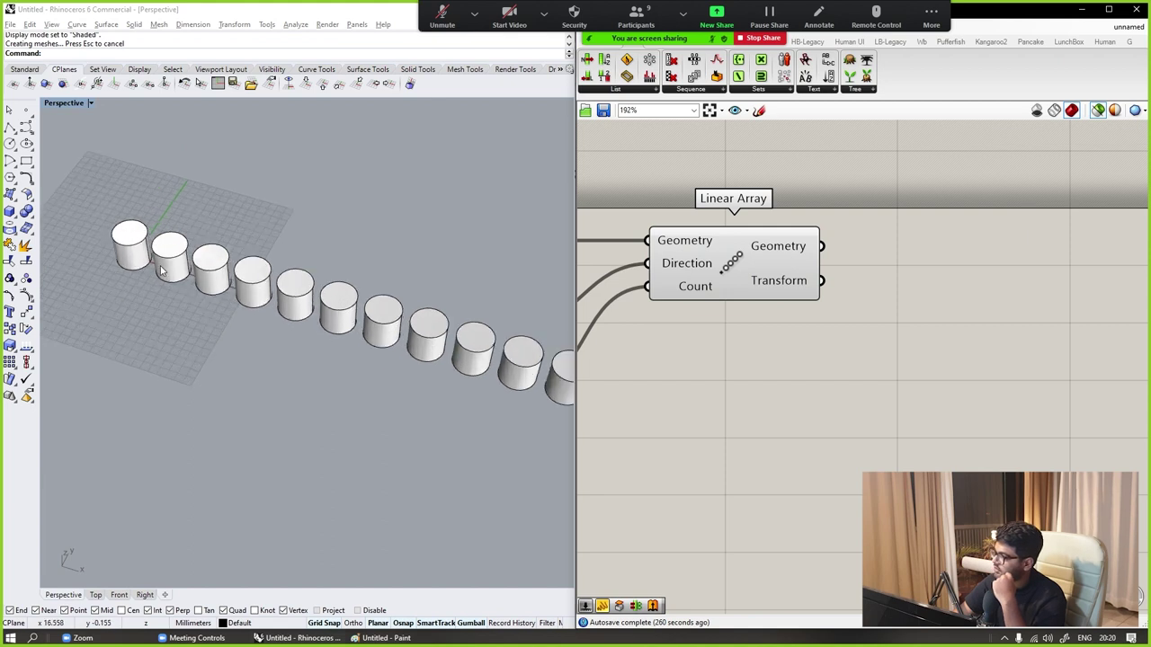
scroll(163, 244, "down", 2)
scroll(372, 311, "up", 1)
left_click(369, 307)
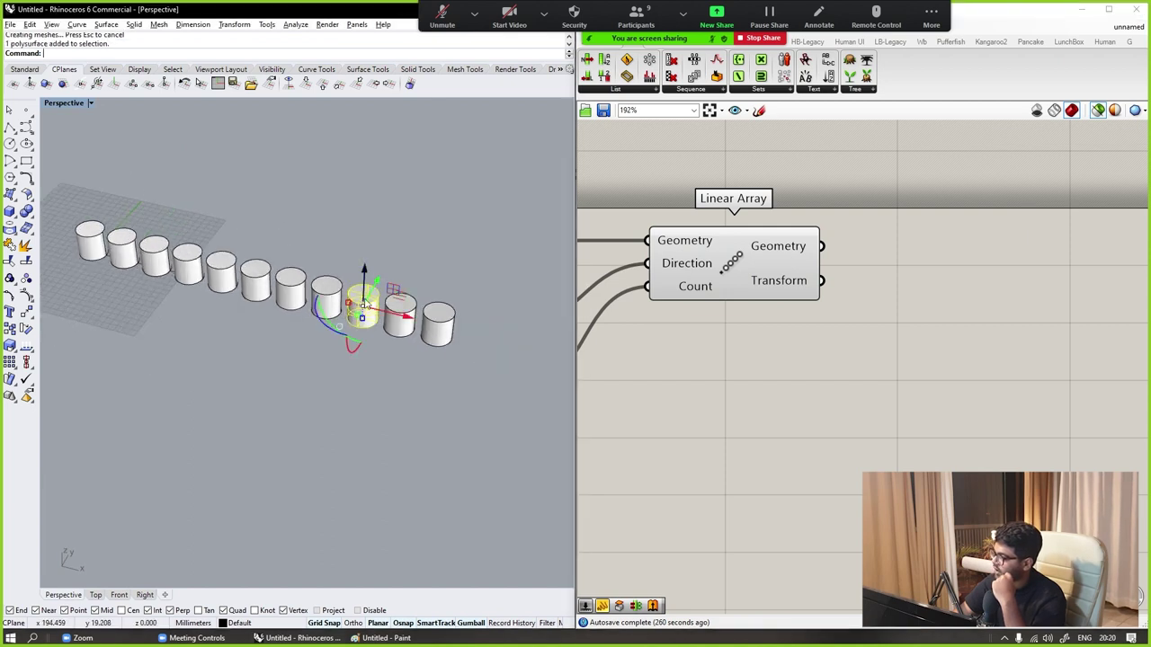
Move the selected baked cylinder out of the row, undo the move and clear the selection.
left_click_drag(369, 307, 352, 325)
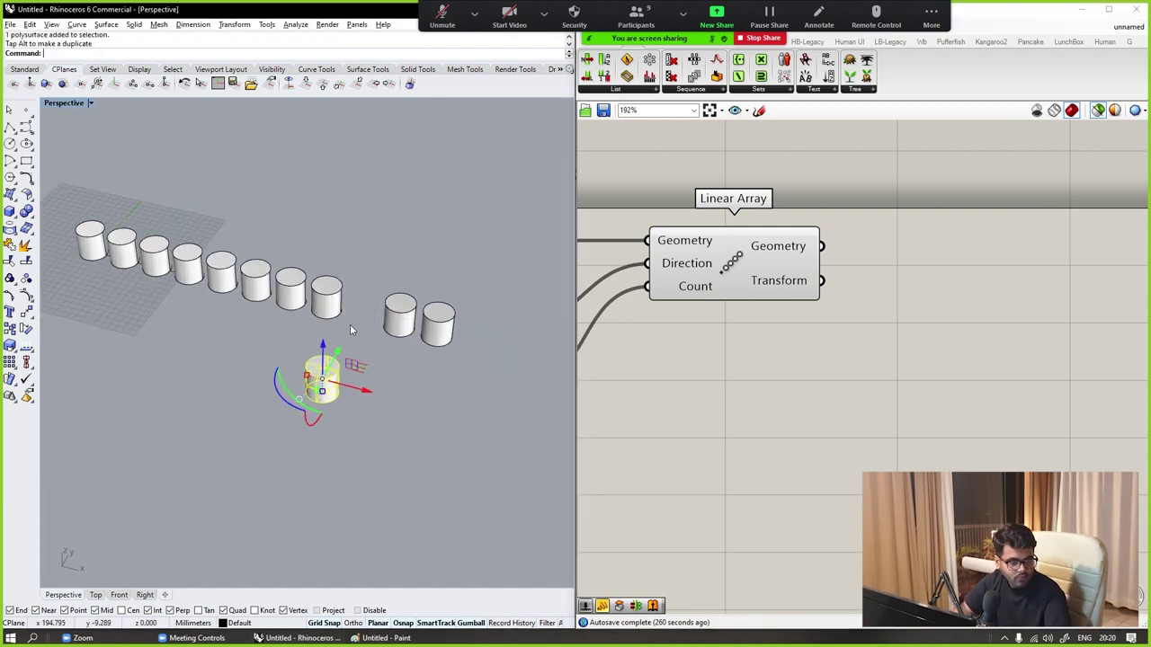
key("ctrl+z")
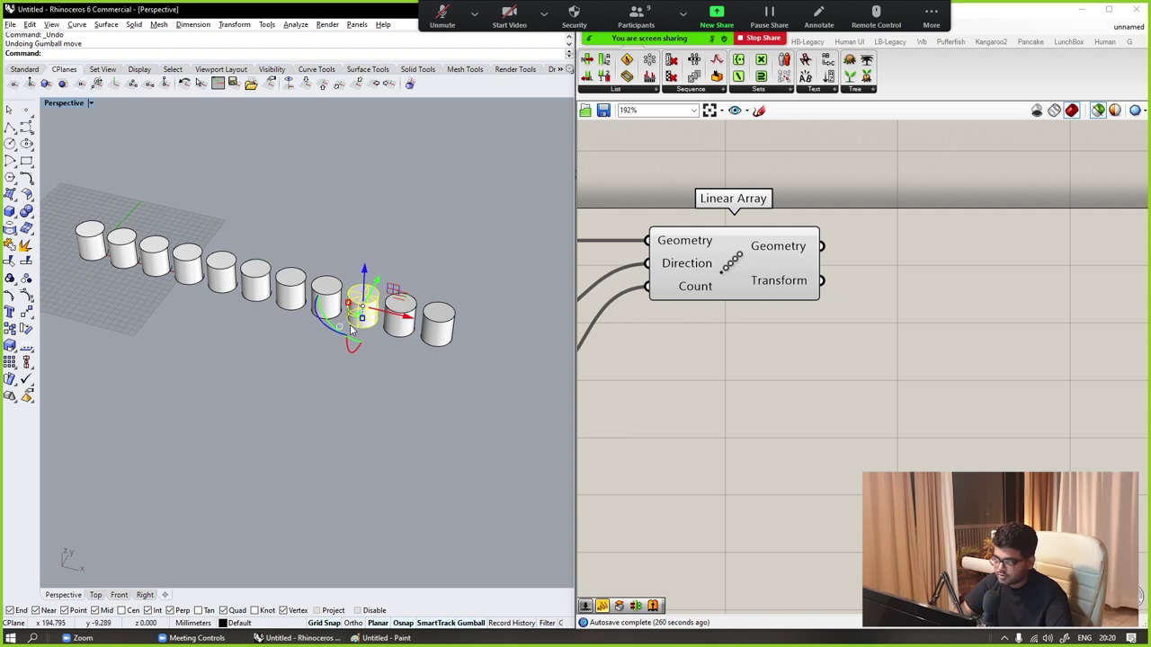
left_click(252, 225)
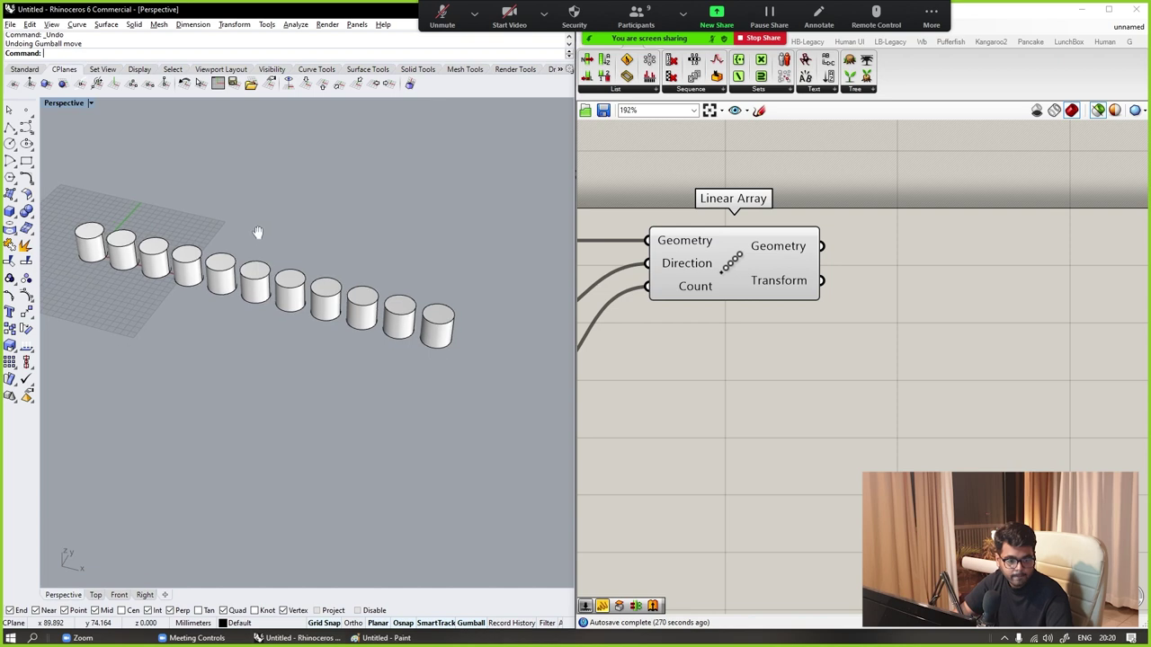
Select the Linear Array component and delete all the baked cylinders from the Rhino model.
scroll(765, 369, "down", 5)
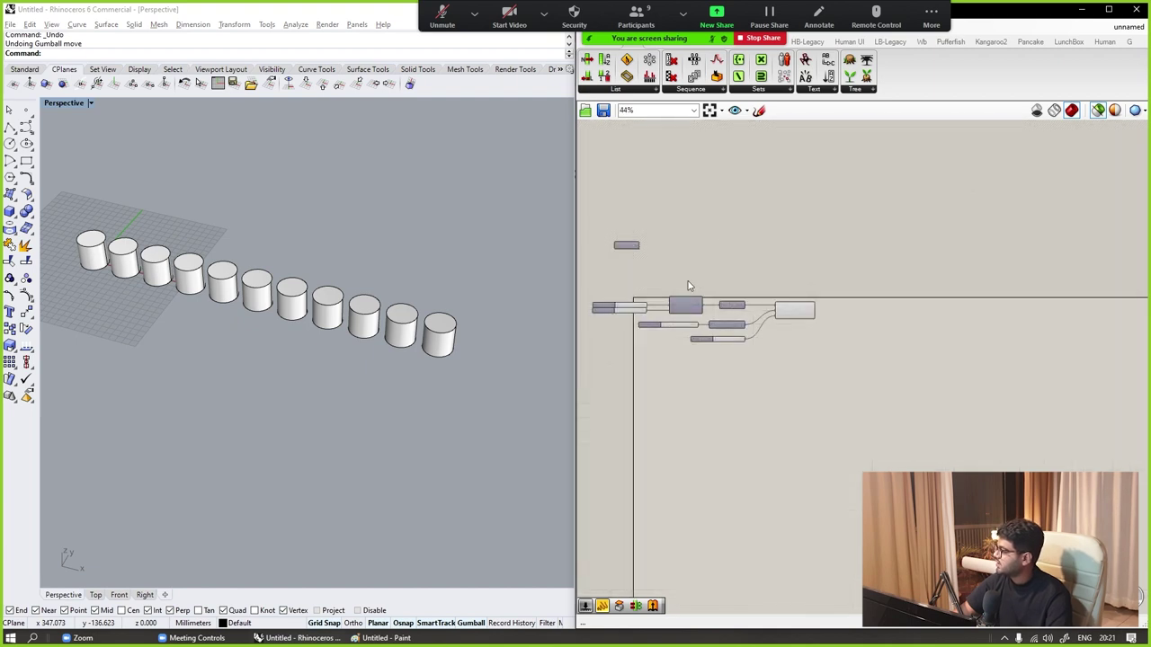
scroll(897, 348, "up", 1)
scroll(897, 348, "up", 2)
left_click(895, 334)
left_click_drag(512, 396, 47, 142)
key("Delete")
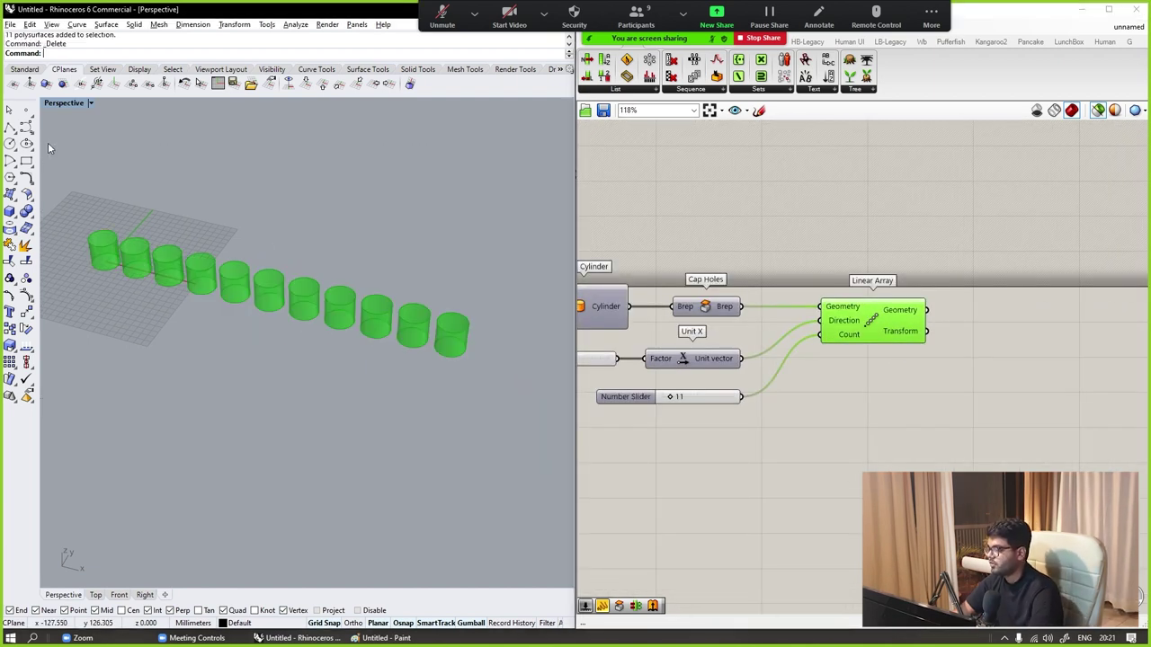
Turn off the Grasshopper preview restriction to selected components.
scroll(306, 223, "down", 2)
scroll(297, 294, "up", 4)
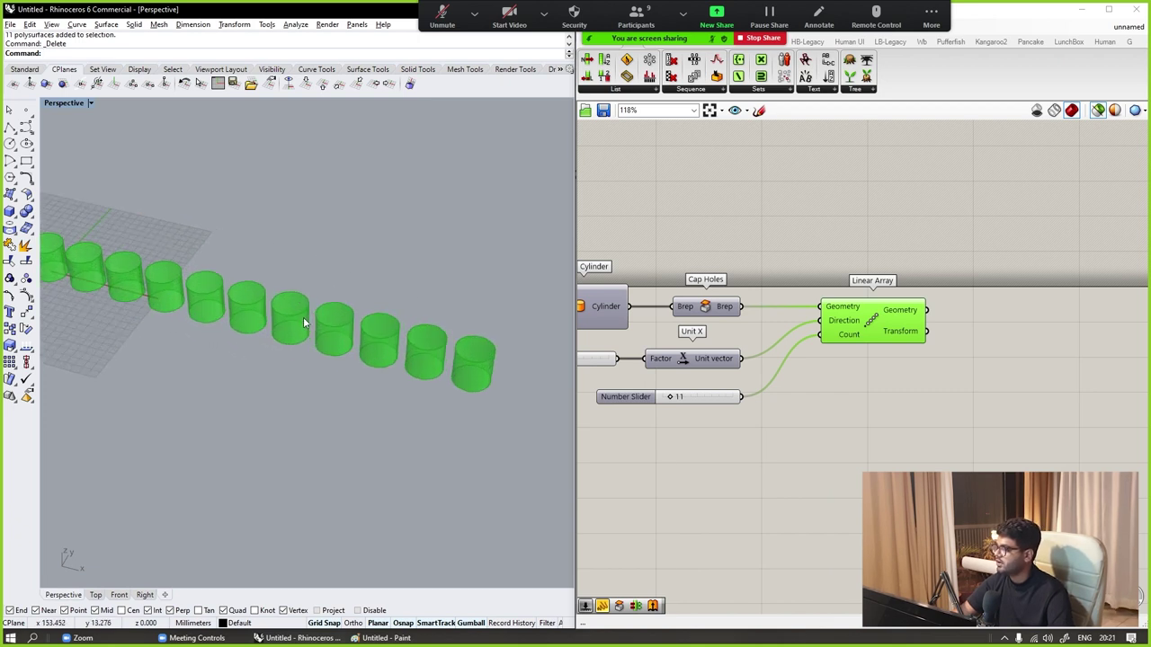
left_click(1098, 110)
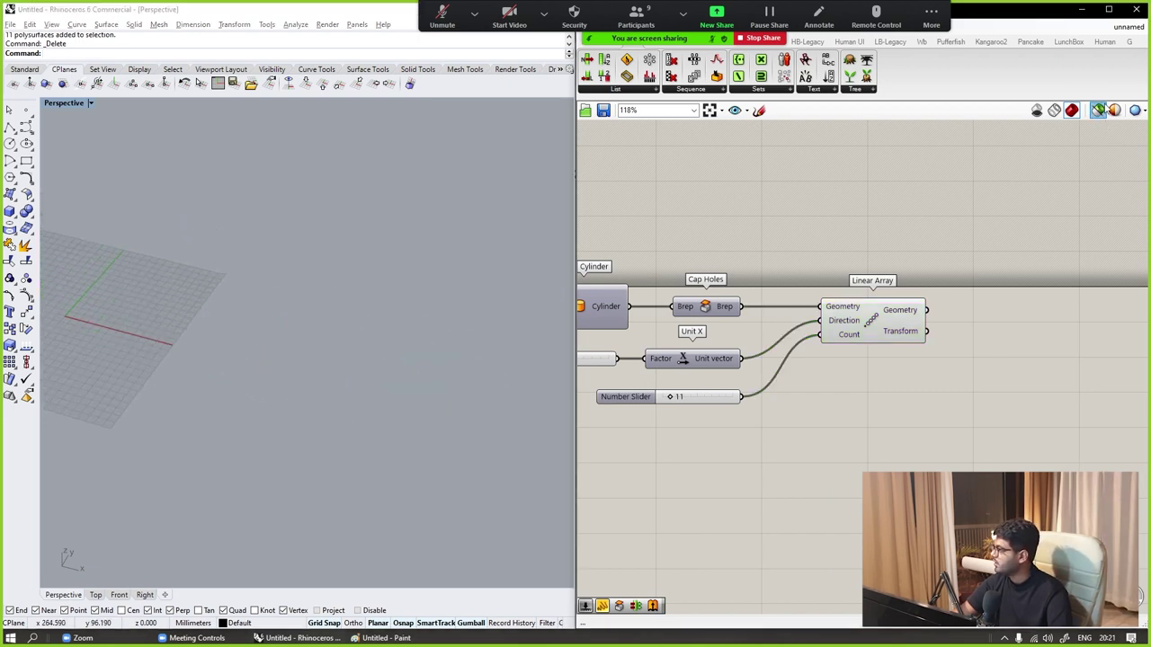
scroll(371, 306, "down", 3)
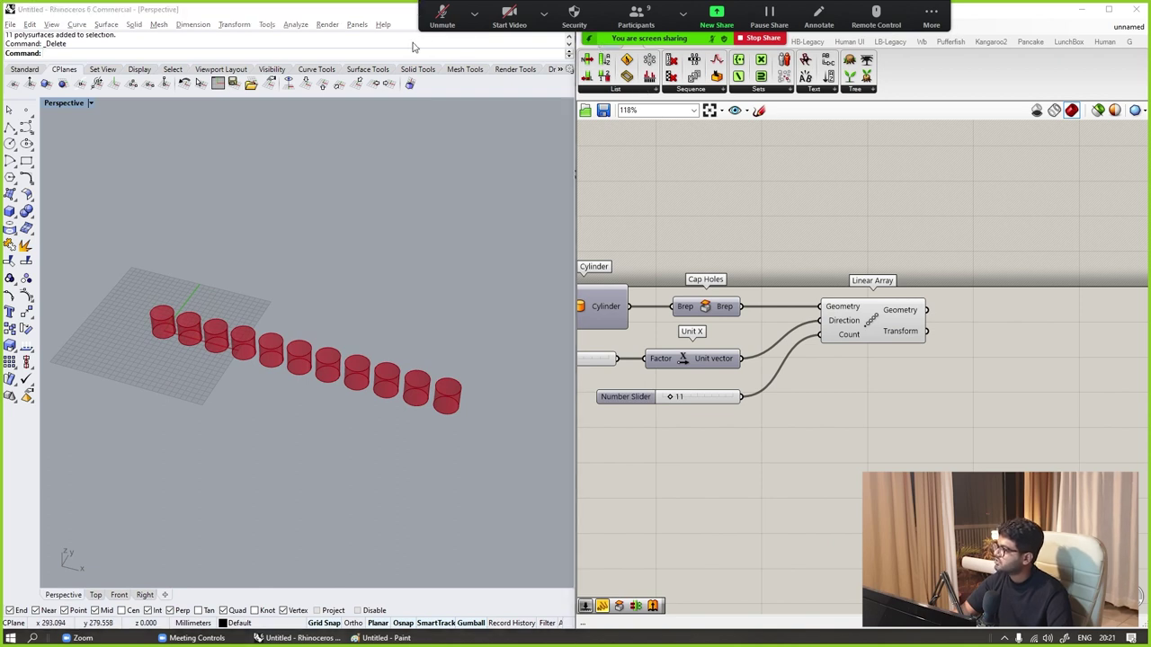
Move the floating meeting controls away from Grasshopper's menu bar and component categories.
left_click_drag(627, 38, 338, 40)
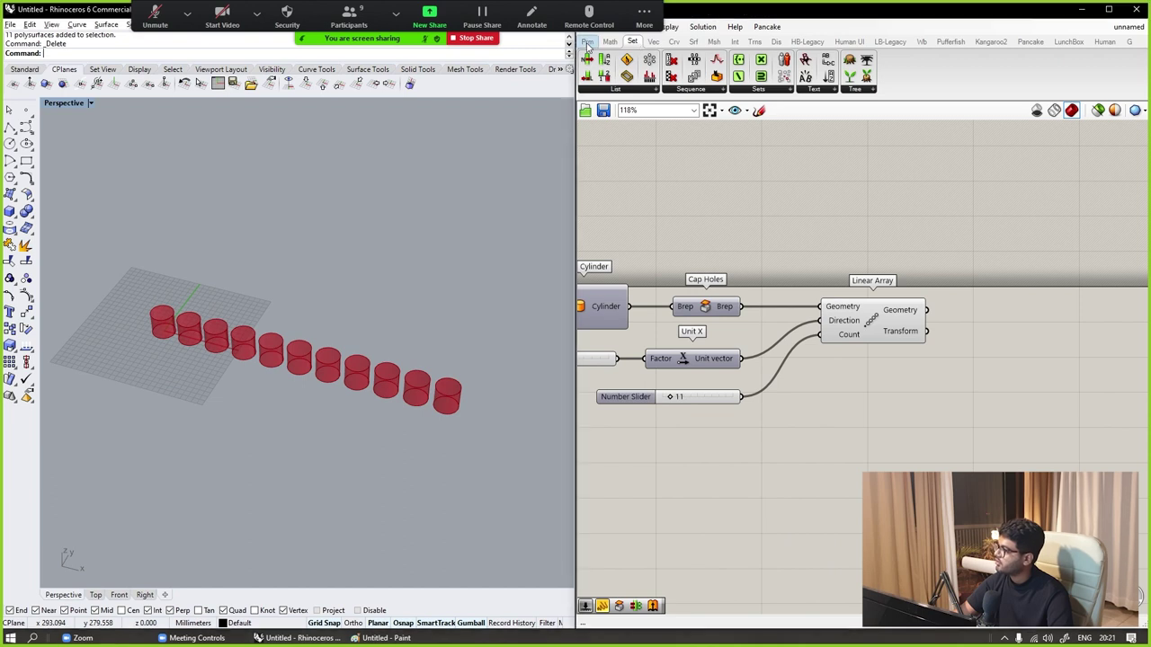
left_click_drag(395, 38, 307, 39)
left_click(555, 13)
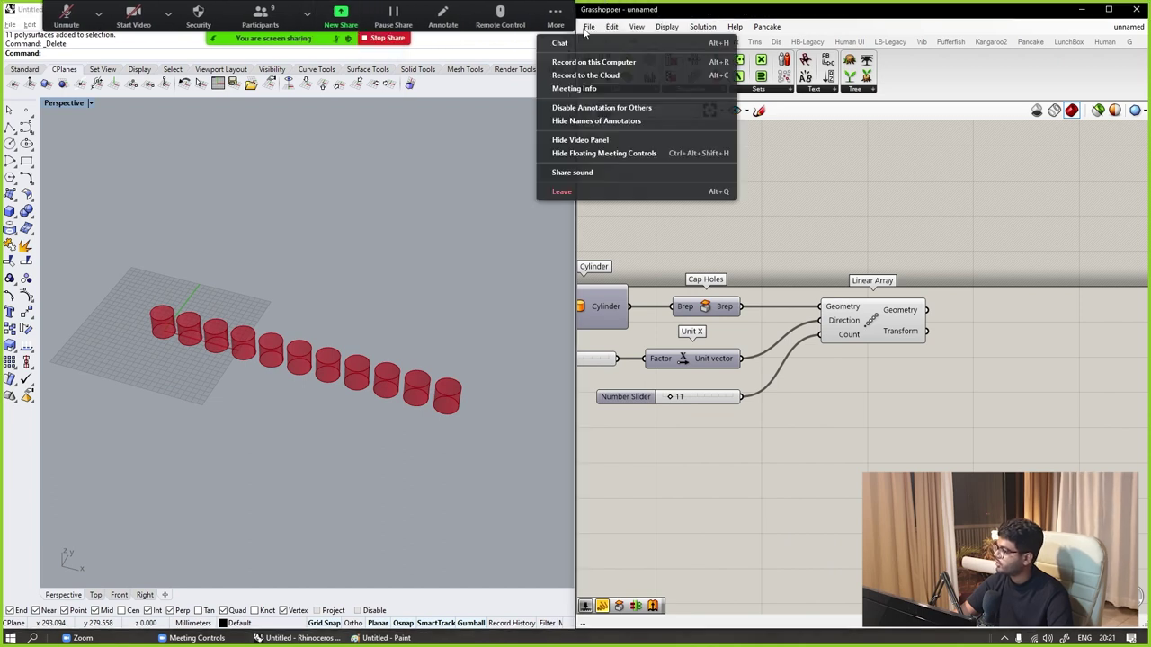
left_click(673, 121)
Look through the geometry parameter components, including Surface and Brep.
left_click(588, 42)
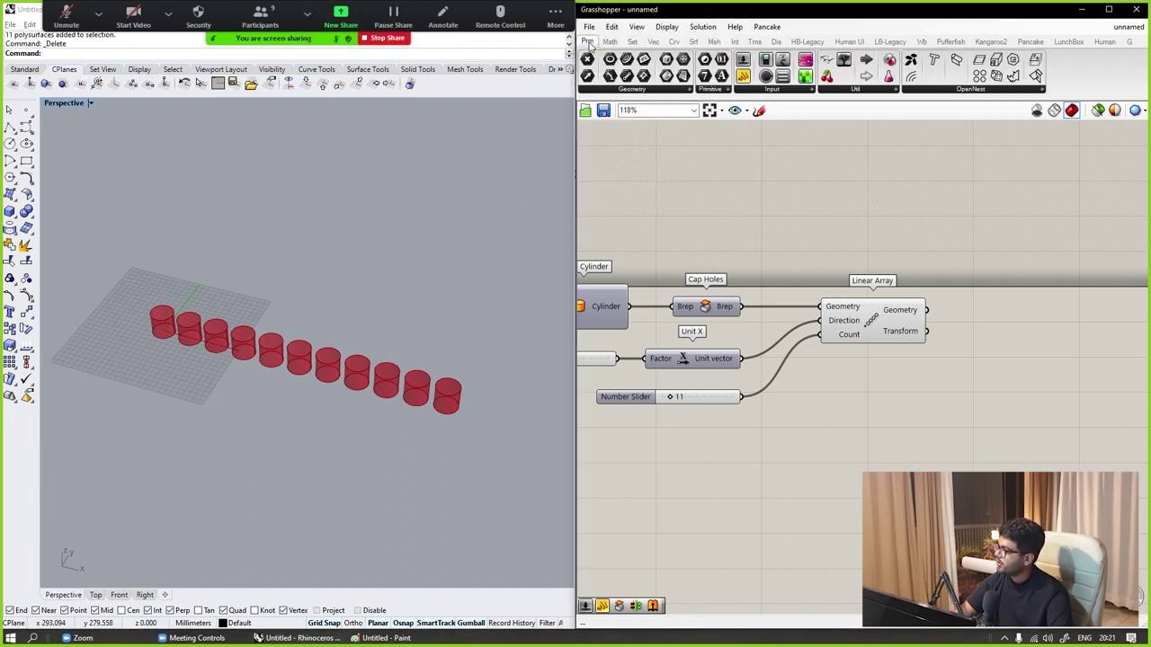
left_click(619, 90)
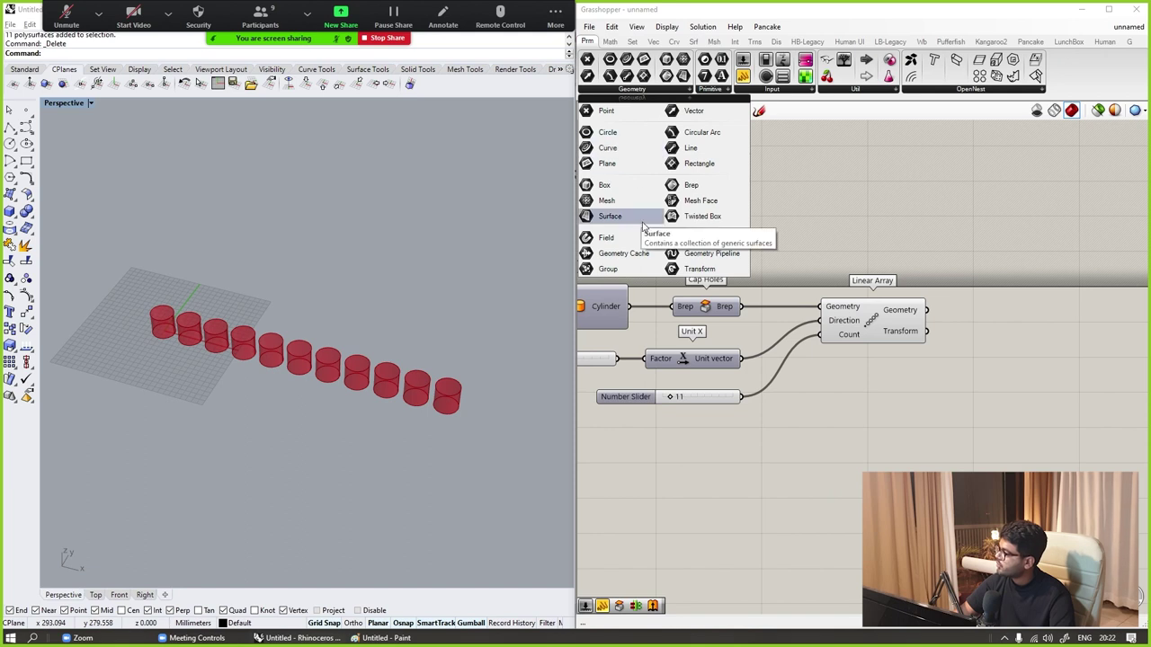
left_click_drag(691, 186, 644, 284)
scroll(642, 297, "down", 3)
scroll(888, 153, "up", 3)
Bake the Linear Array's Geometry output into Rhino again.
right_click(918, 142)
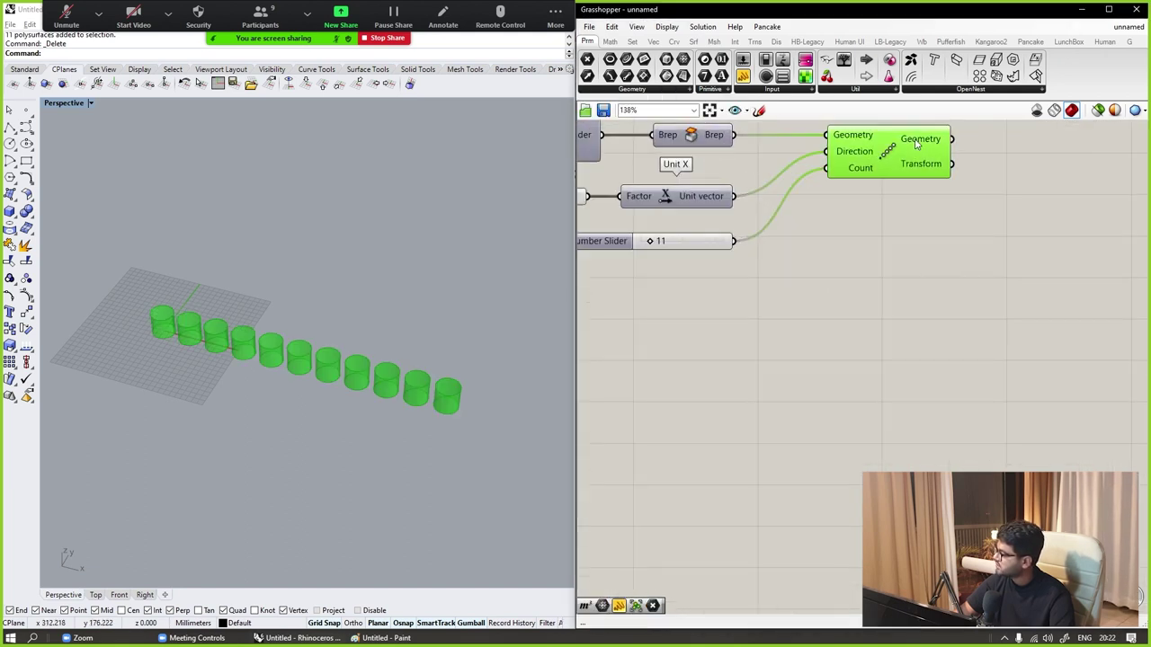
left_click(944, 161)
left_click(932, 69)
left_click(955, 271)
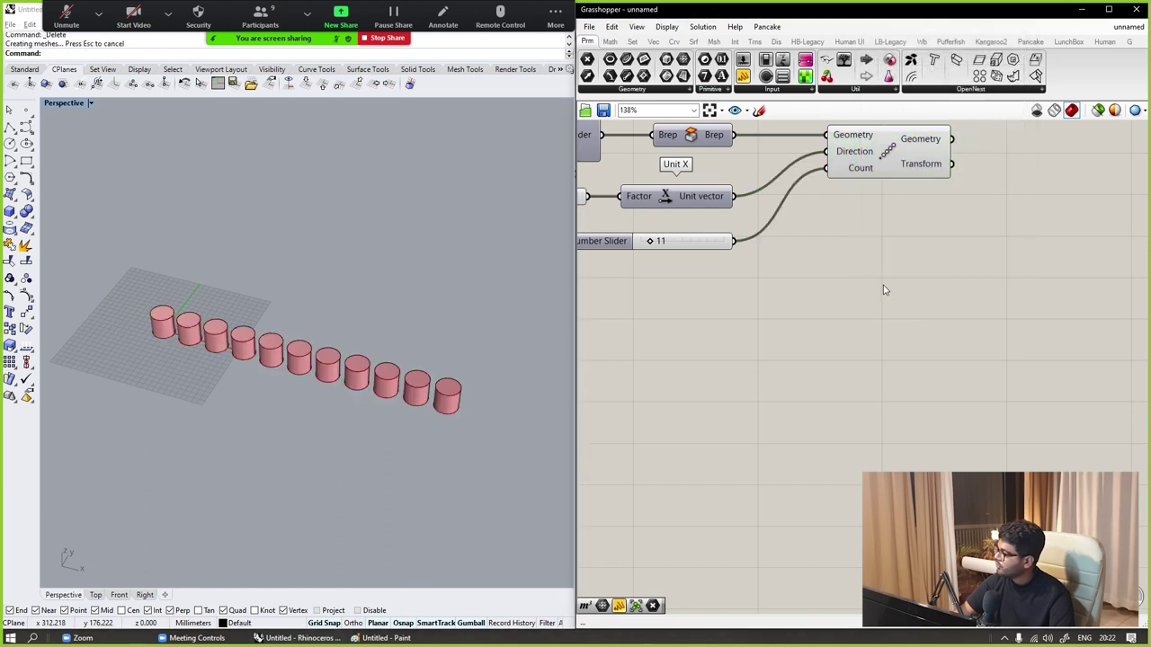
Place a Brep parameter on the empty canvas below the Linear Array definition and select it.
scroll(200, 343, "down", 3)
left_click_drag(610, 60, 719, 310)
scroll(719, 311, "up", 2)
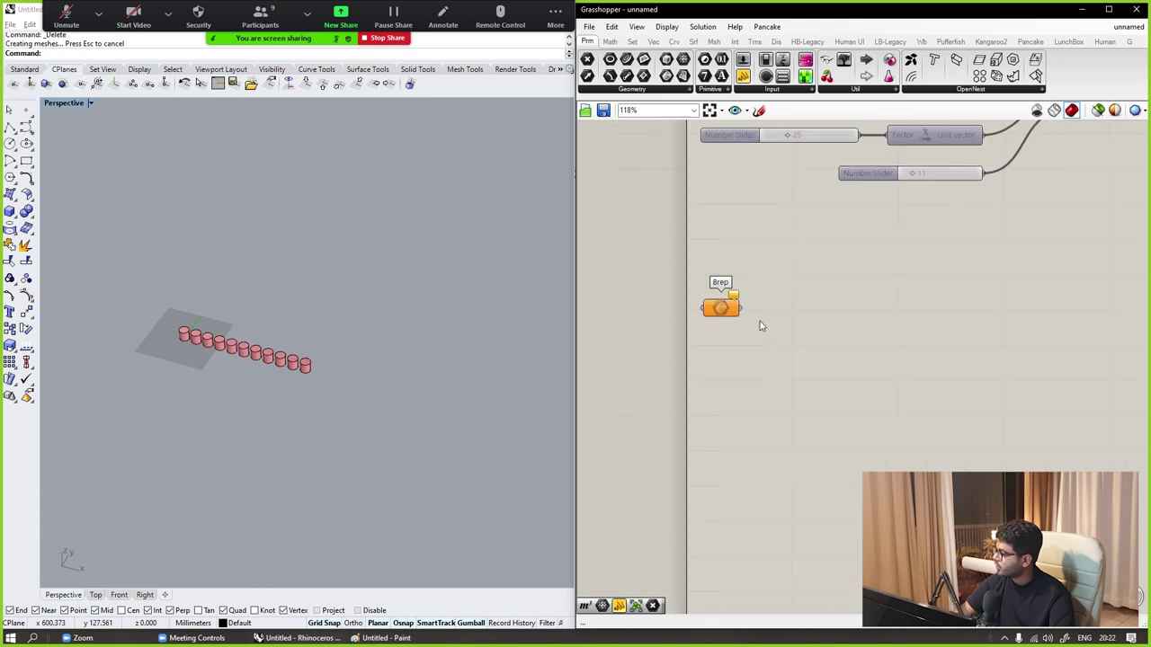
left_click(726, 310)
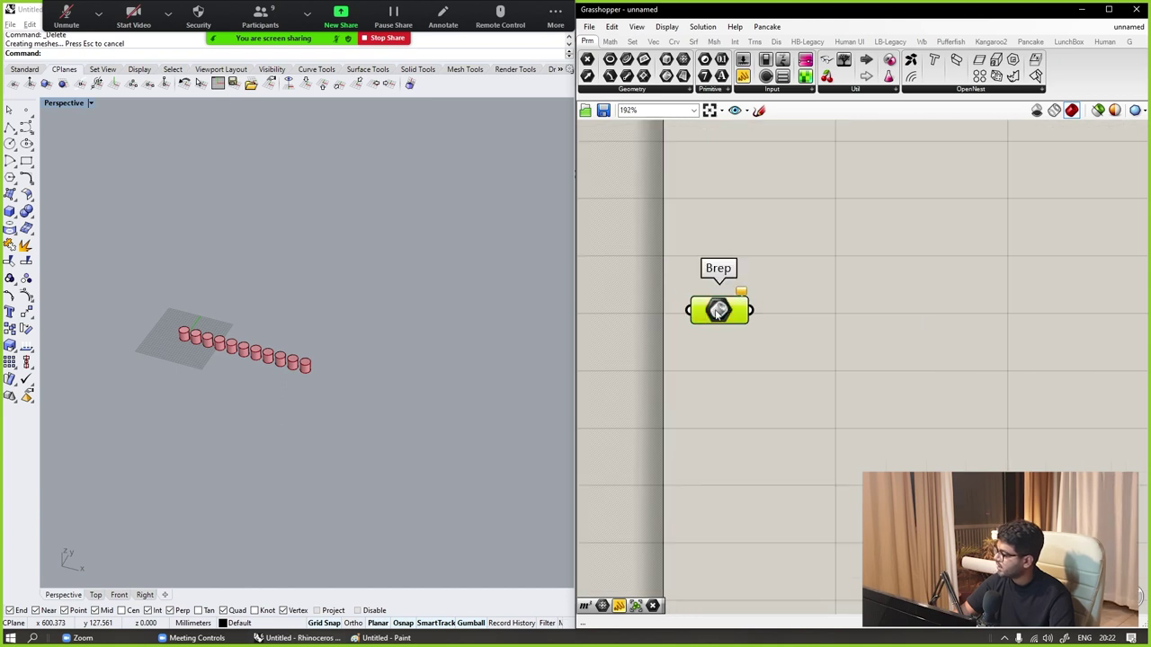
Set the Brep parameter to reference a single baked cylinder, the fifth in the row.
right_click(718, 310)
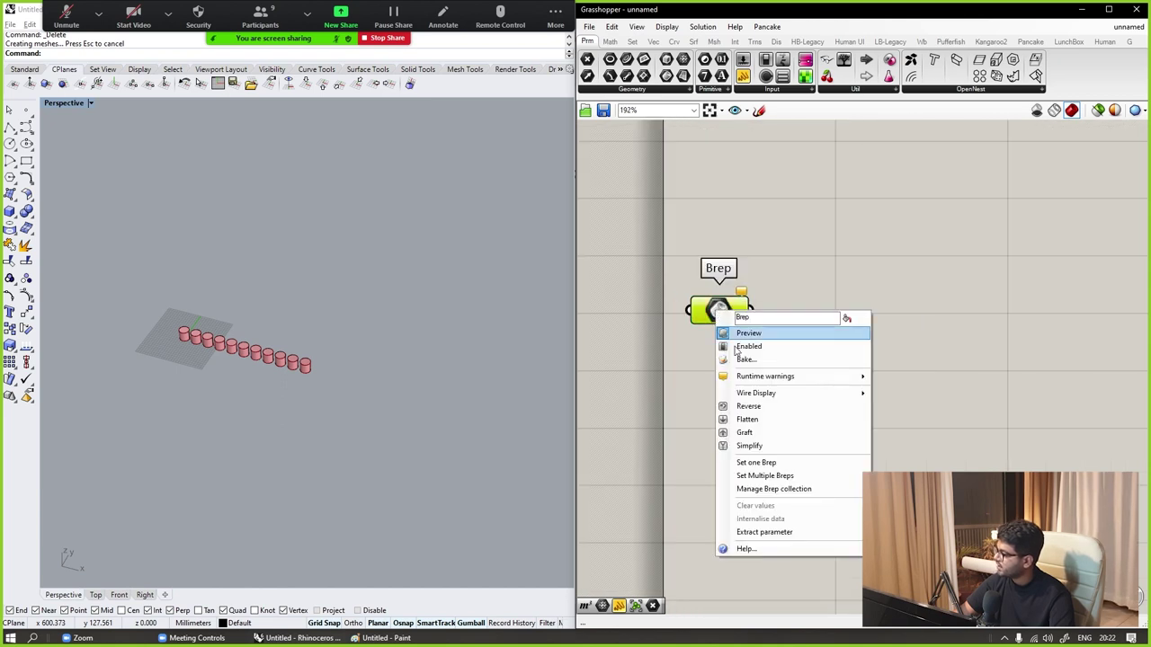
left_click(765, 462)
scroll(204, 359, "up", 5)
left_click(270, 325)
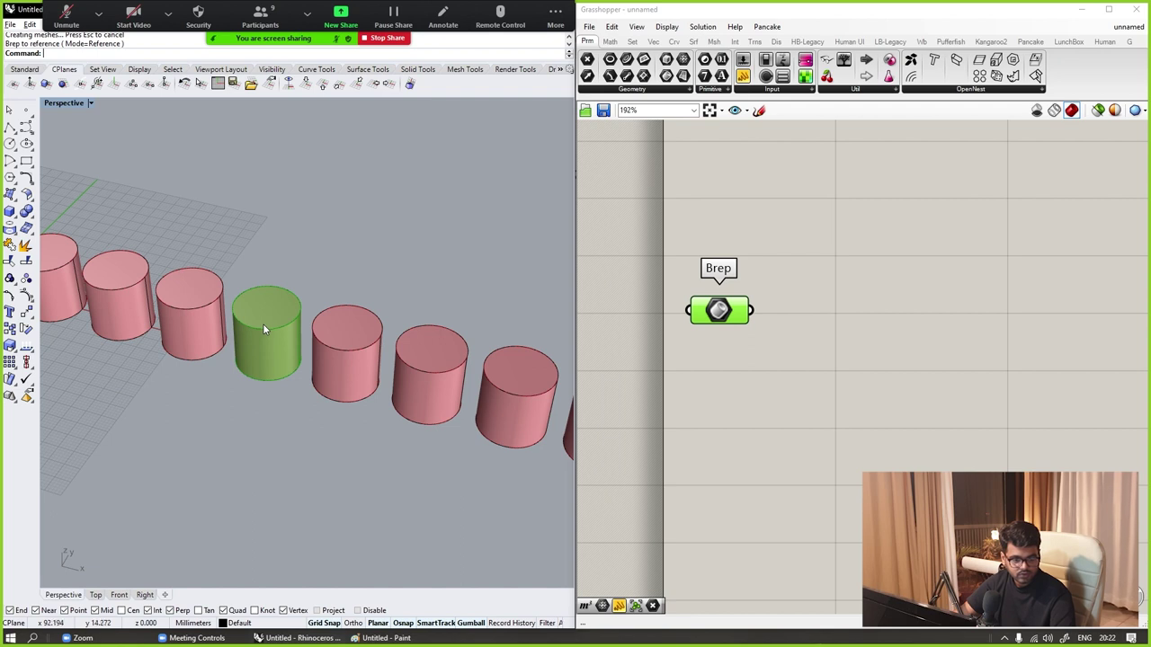
scroll(437, 295, "down", 5)
scroll(270, 260, "up", 3)
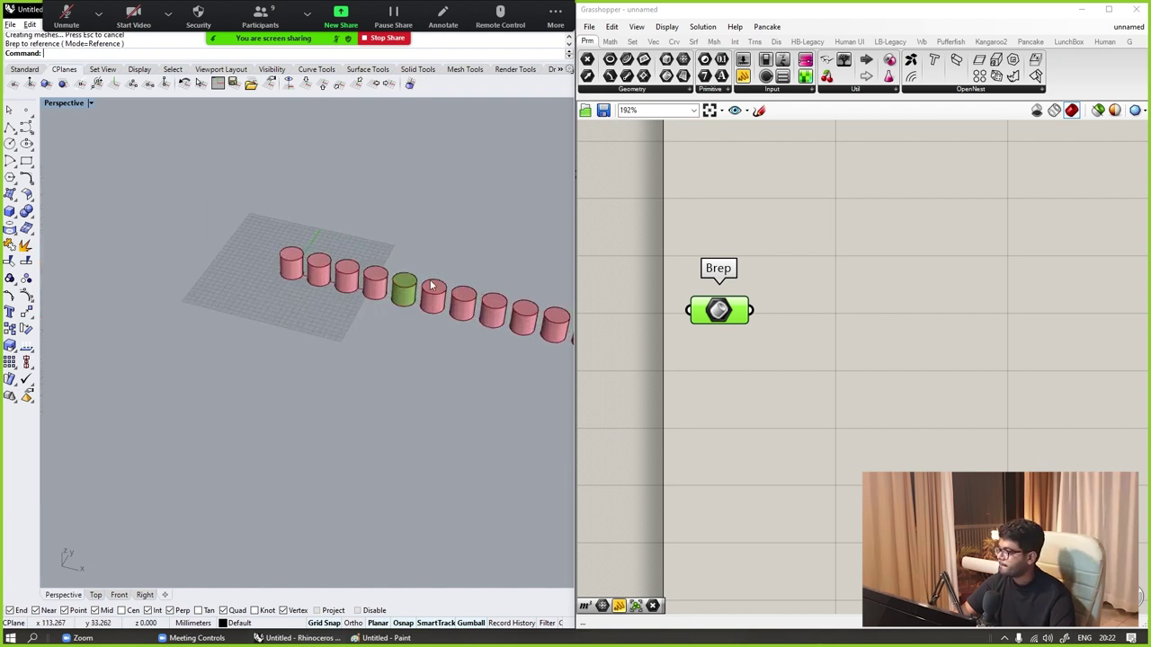
Model a box about 61 mm high beside the cylinder row and move it farther from the cylinders.
left_click(9, 212)
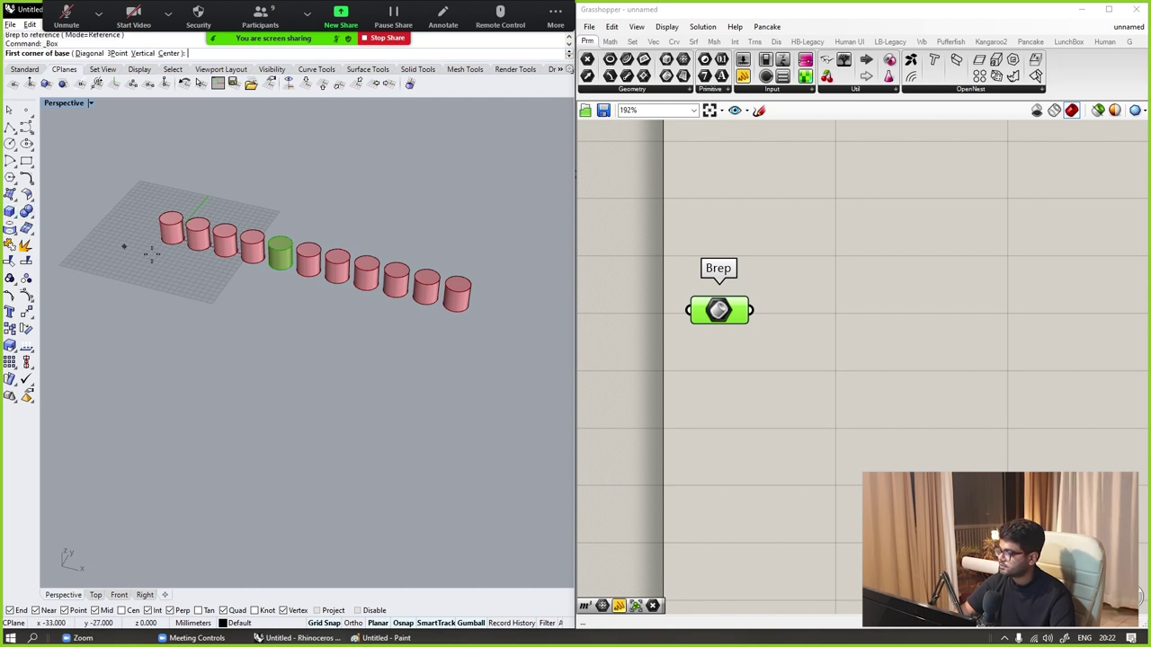
left_click(172, 306)
left_click(241, 409)
left_click(239, 353)
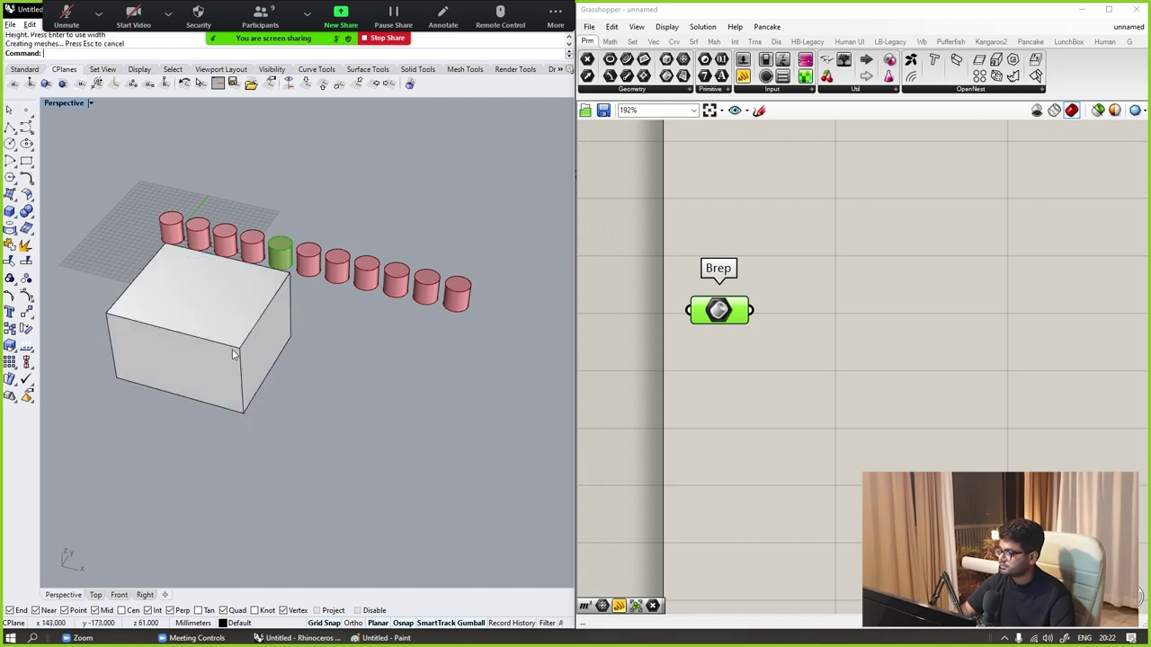
left_click(229, 312)
right_click_drag(229, 312, 218, 303)
left_click_drag(219, 303, 183, 339)
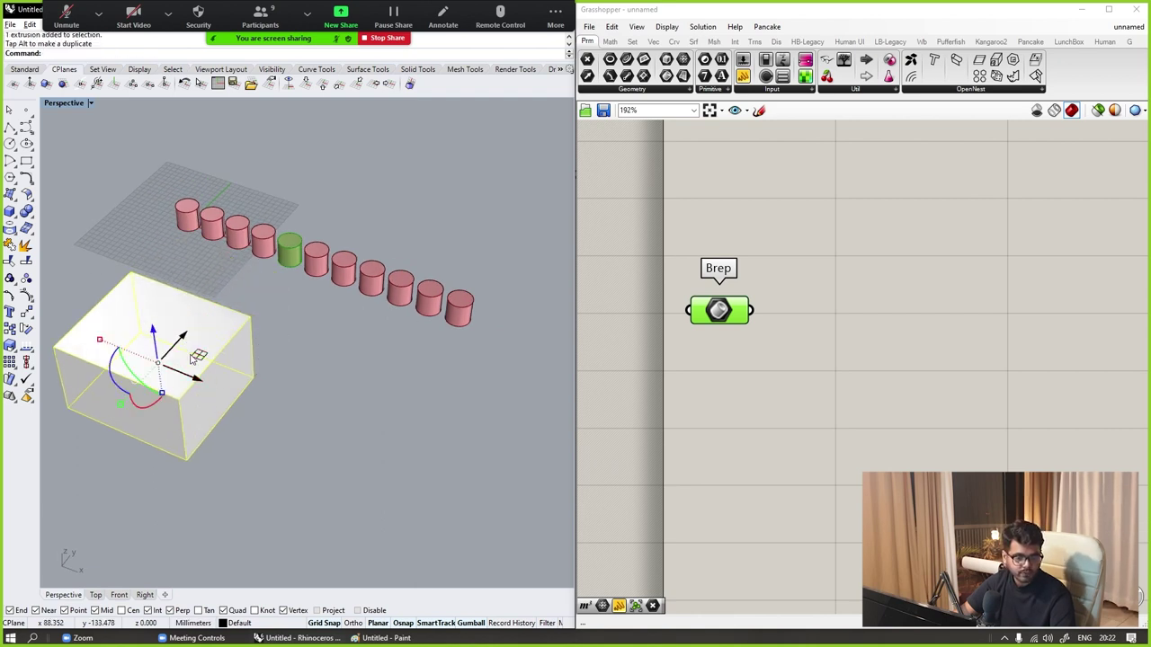
Set the Brep parameter to reference the box, then reselect the box in the perspective view.
right_click(719, 310)
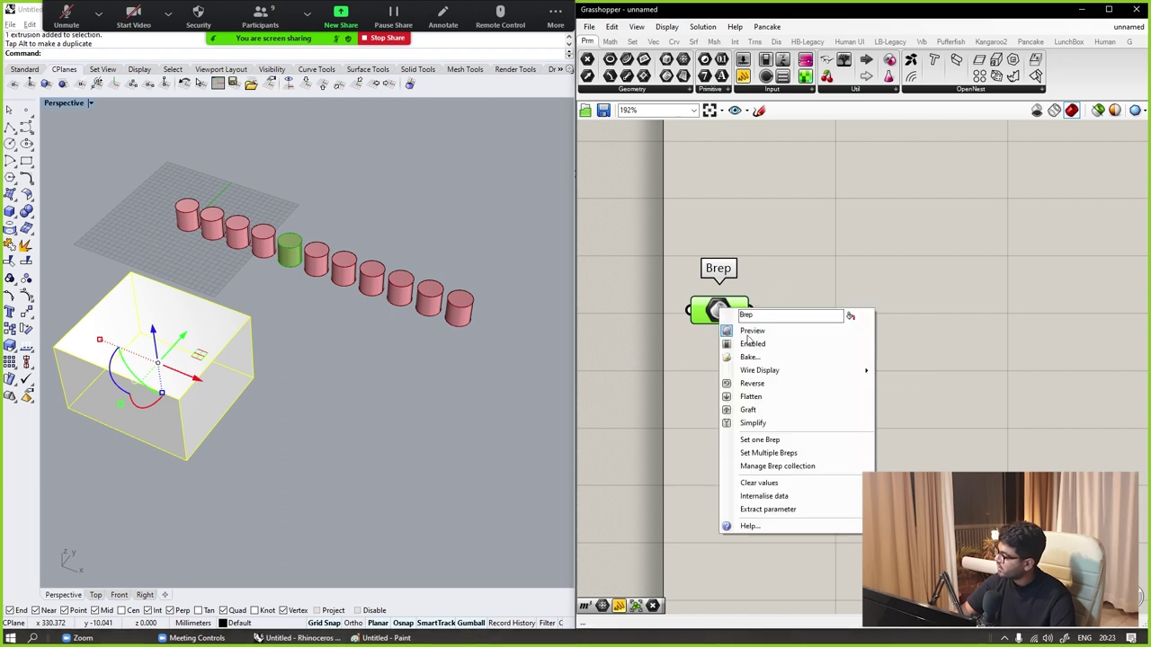
left_click(782, 441)
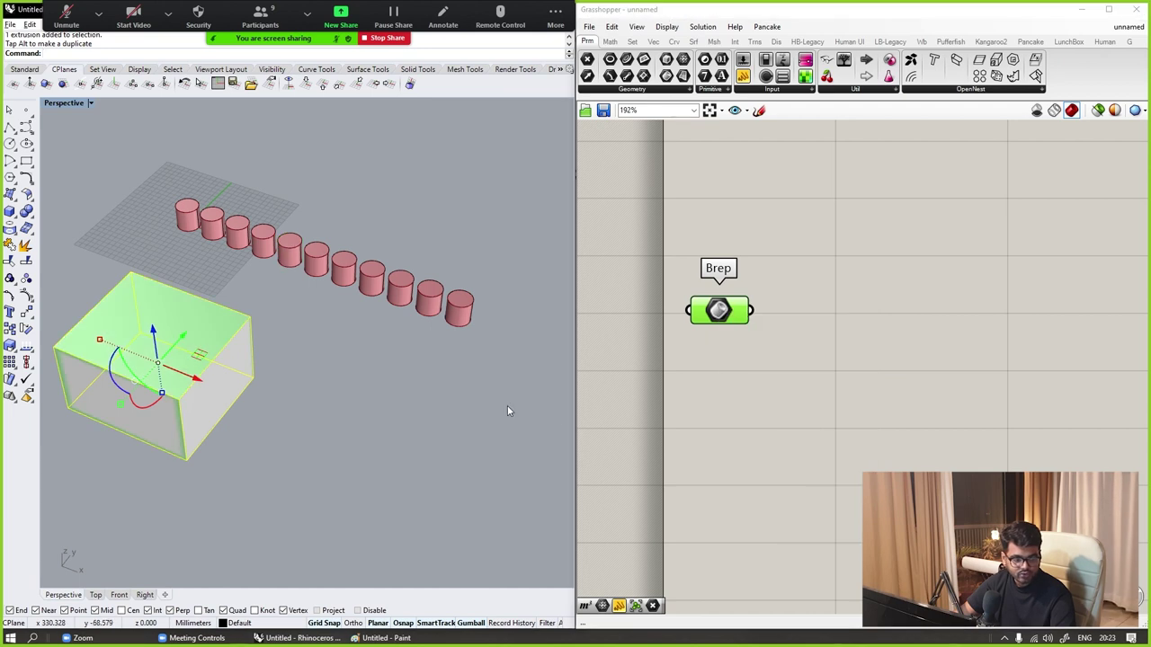
left_click(337, 345)
left_click(240, 365)
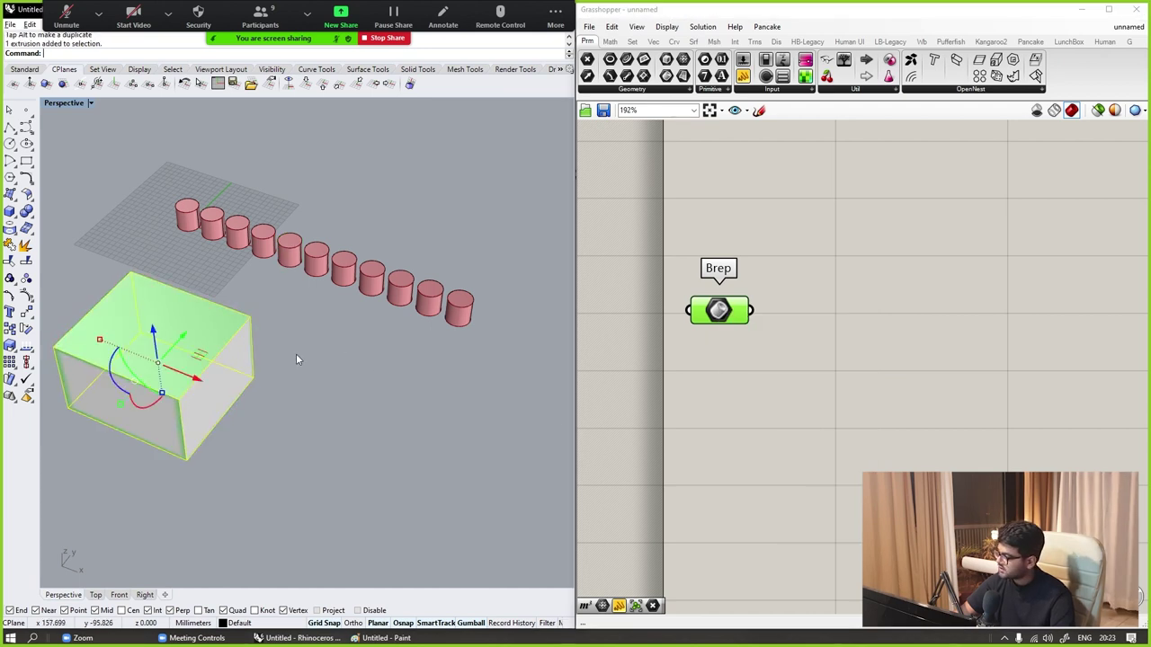
Deselect the Brep parameter and delete the referenced box from the Rhino model.
left_click(728, 359)
left_click(235, 383)
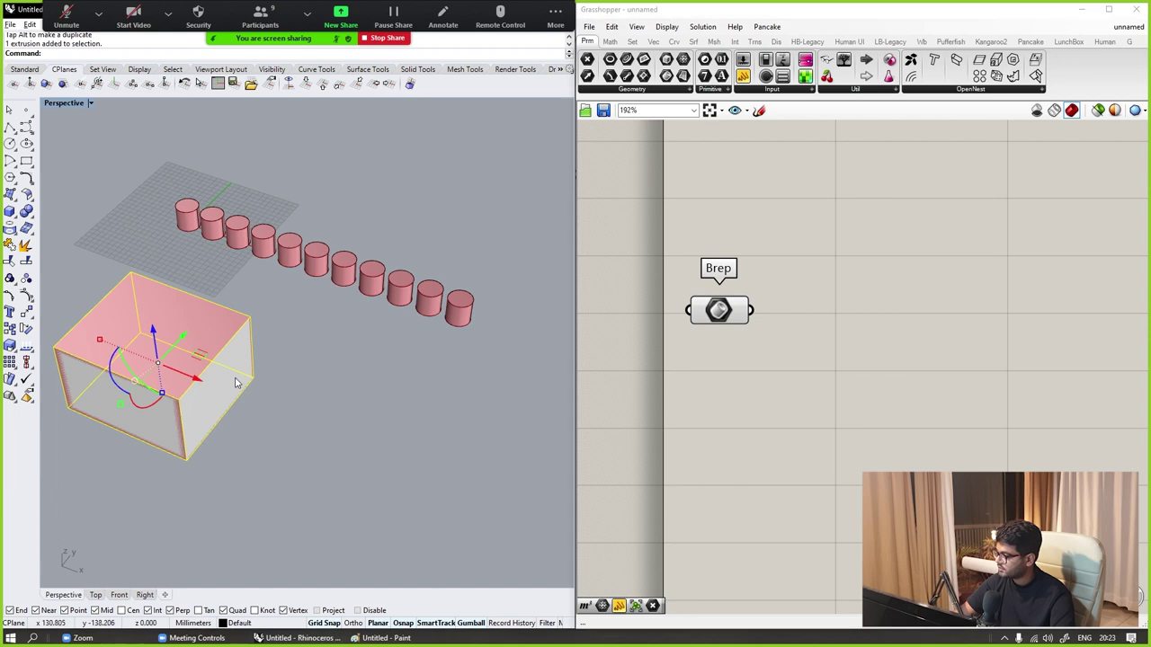
key("Delete")
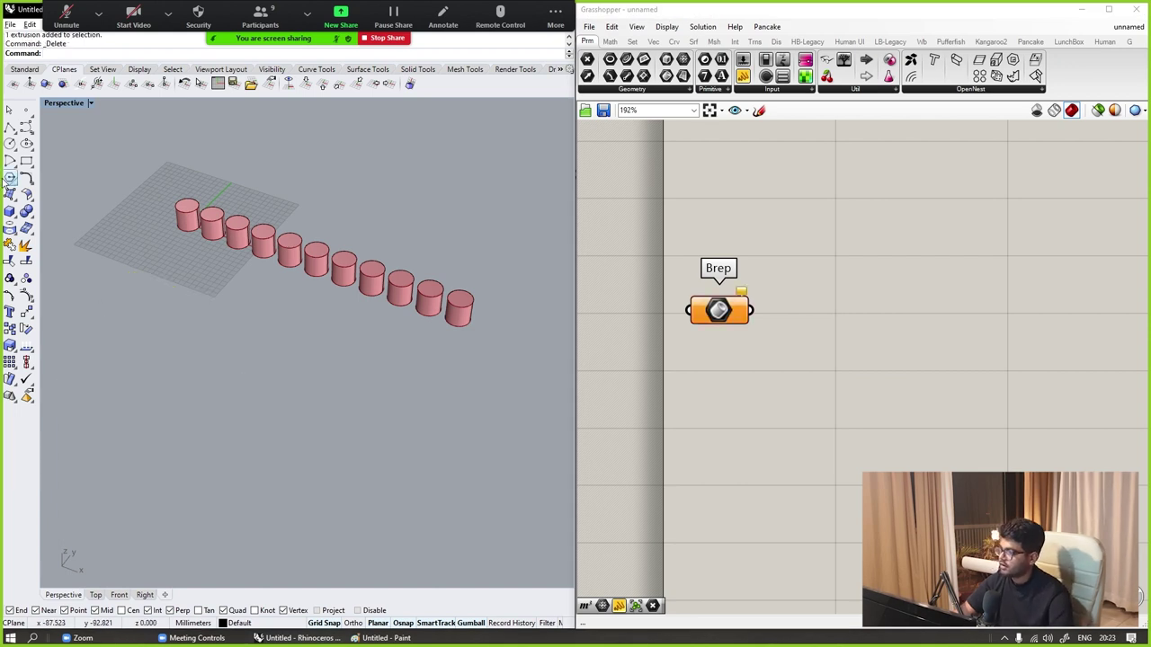
Model a new, longer box about 99 mm high beside the cylinder row.
left_click(9, 211)
left_click(131, 325)
left_click(249, 468)
left_click(228, 375)
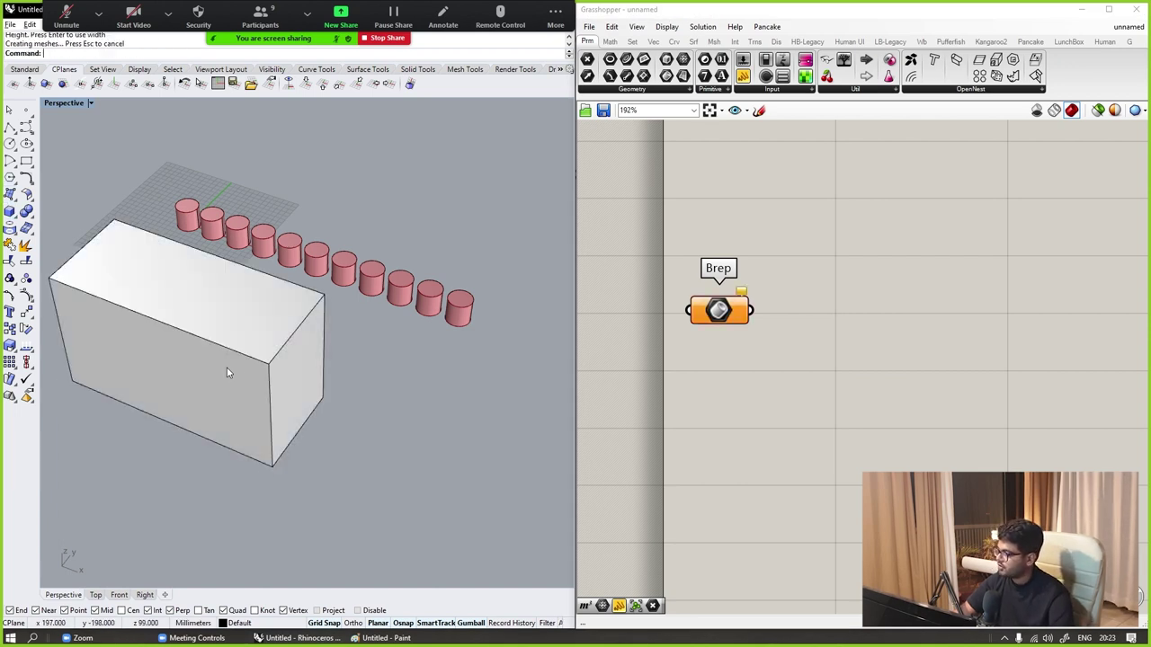
right_click_drag(228, 375, 303, 390)
Set the Brep parameter to reference the new box and select the box in the perspective view.
right_click(718, 311)
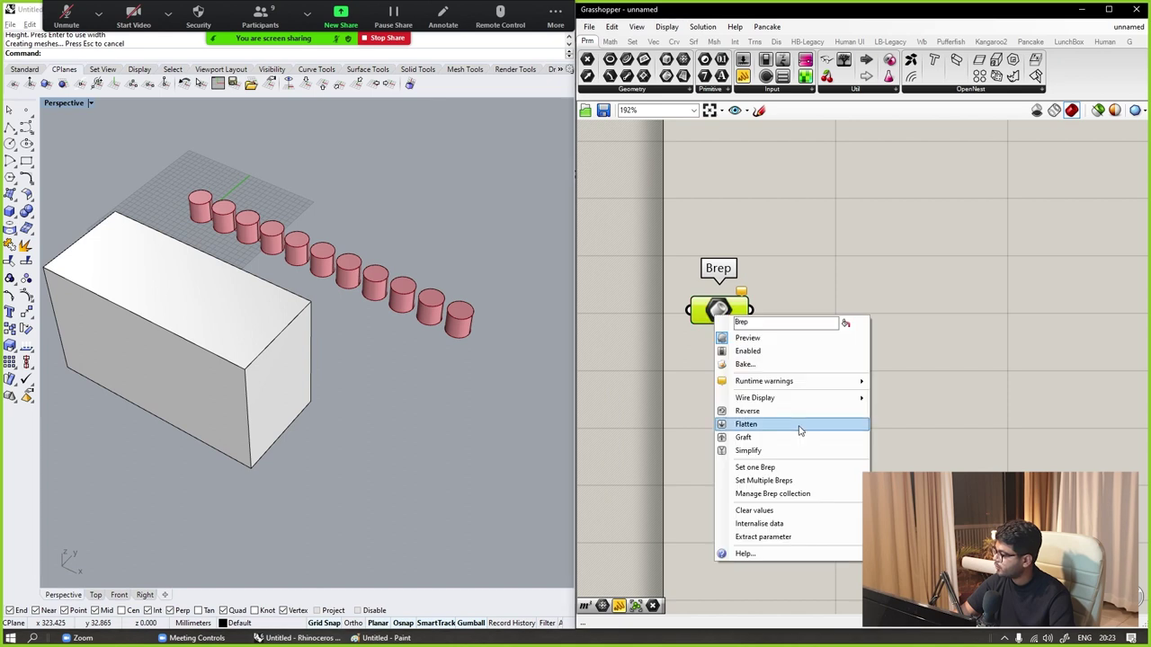
left_click(779, 469)
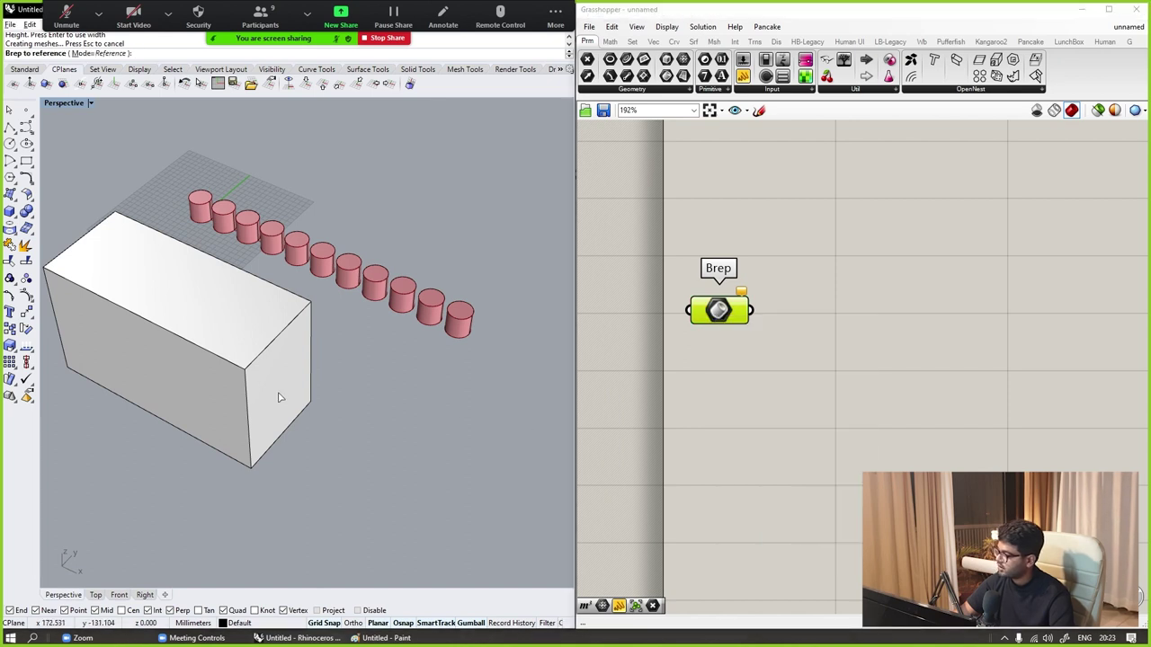
left_click(241, 374)
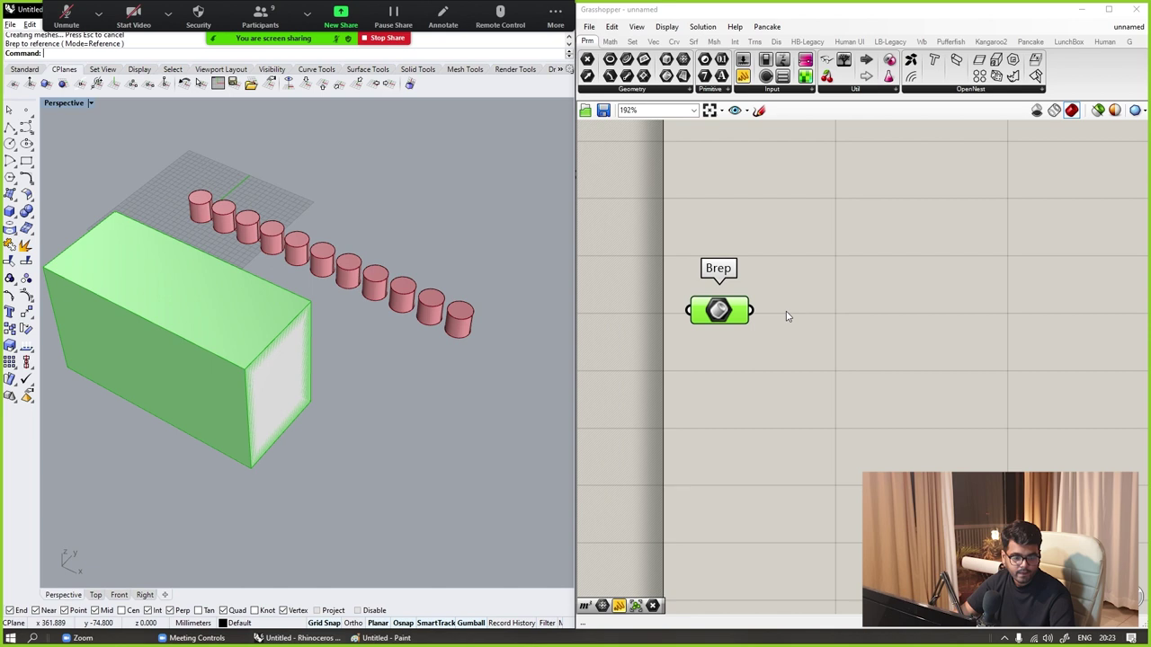
left_click(162, 390)
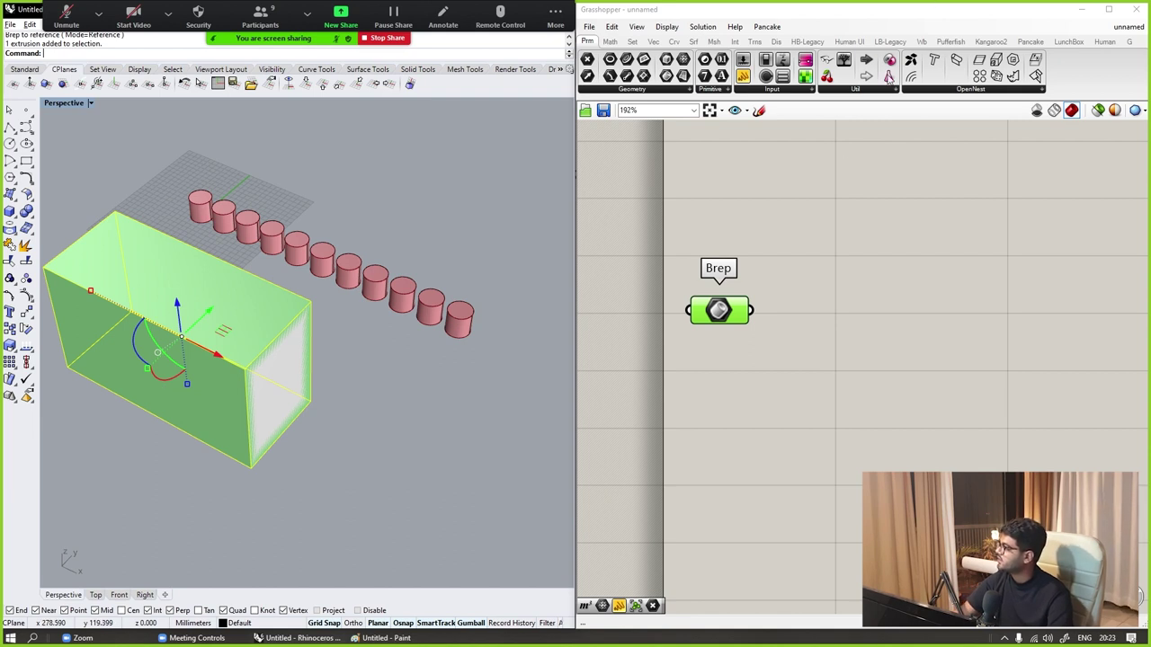
Look through the math components for domains.
left_click(610, 41)
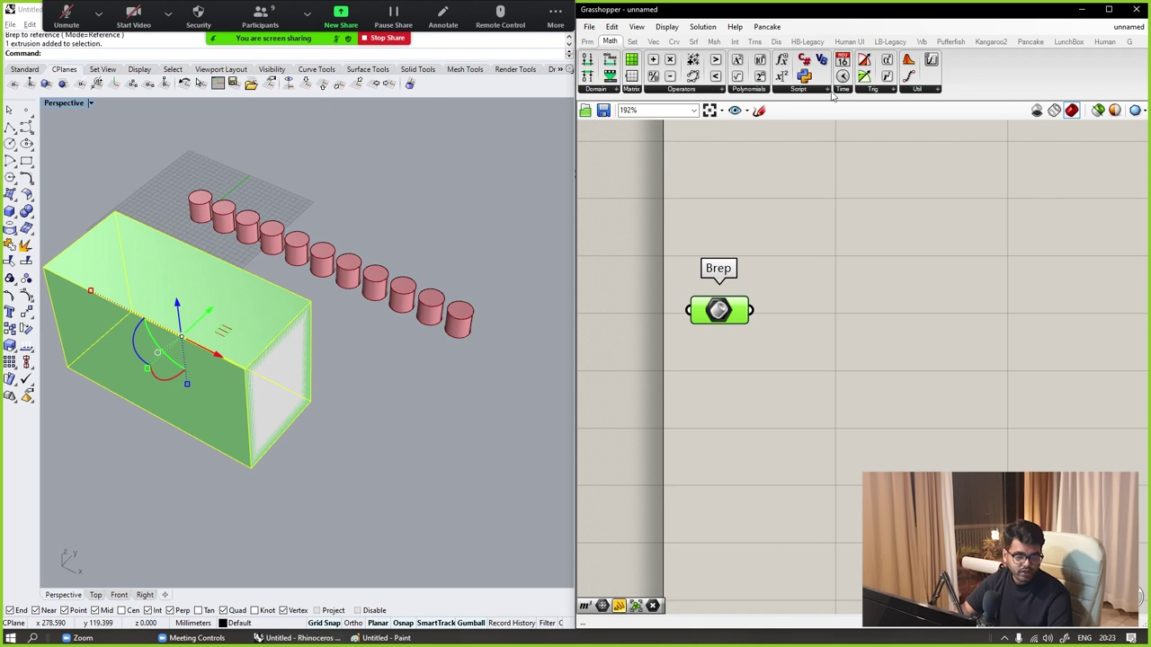
left_click(600, 91)
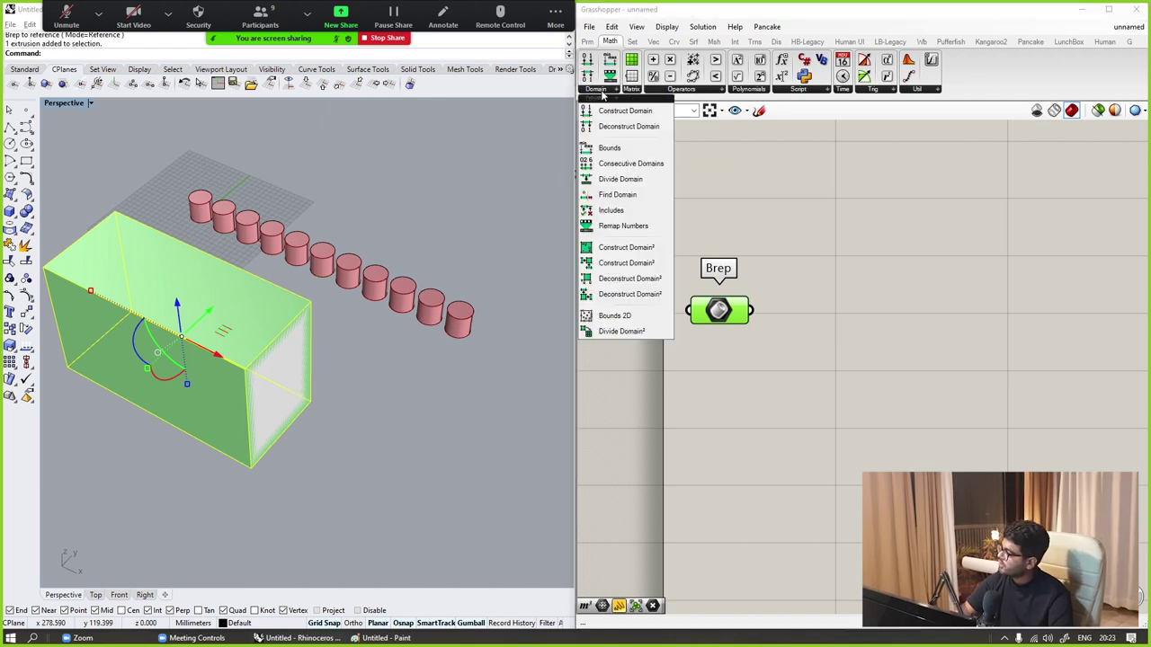
left_click(633, 91)
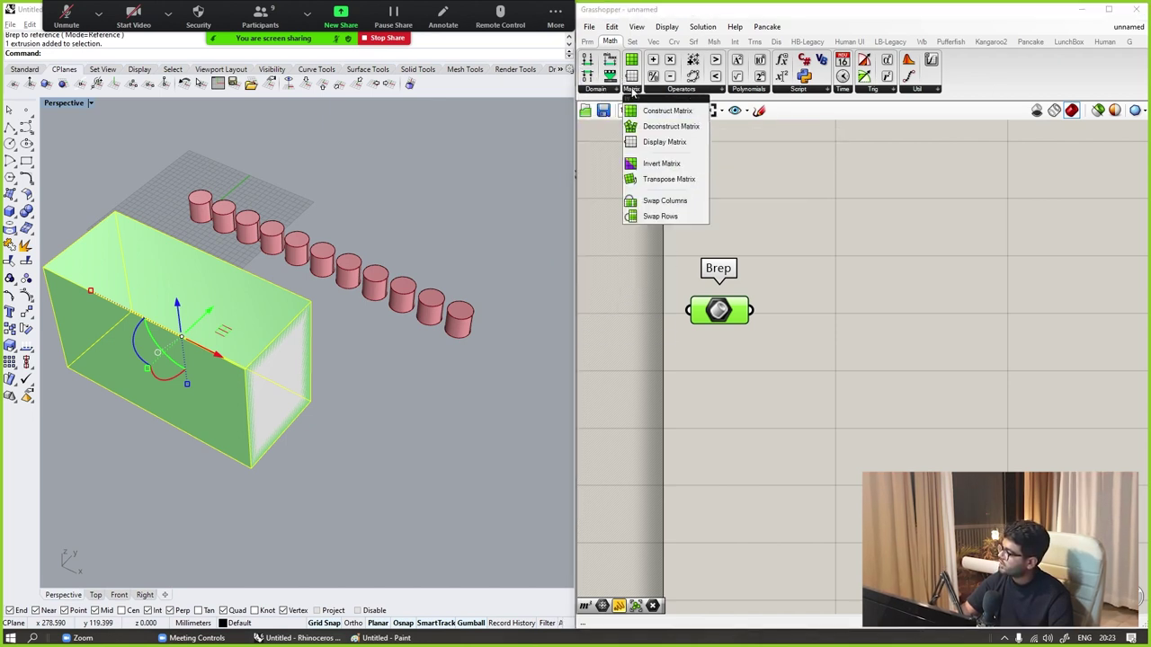
left_click(664, 91)
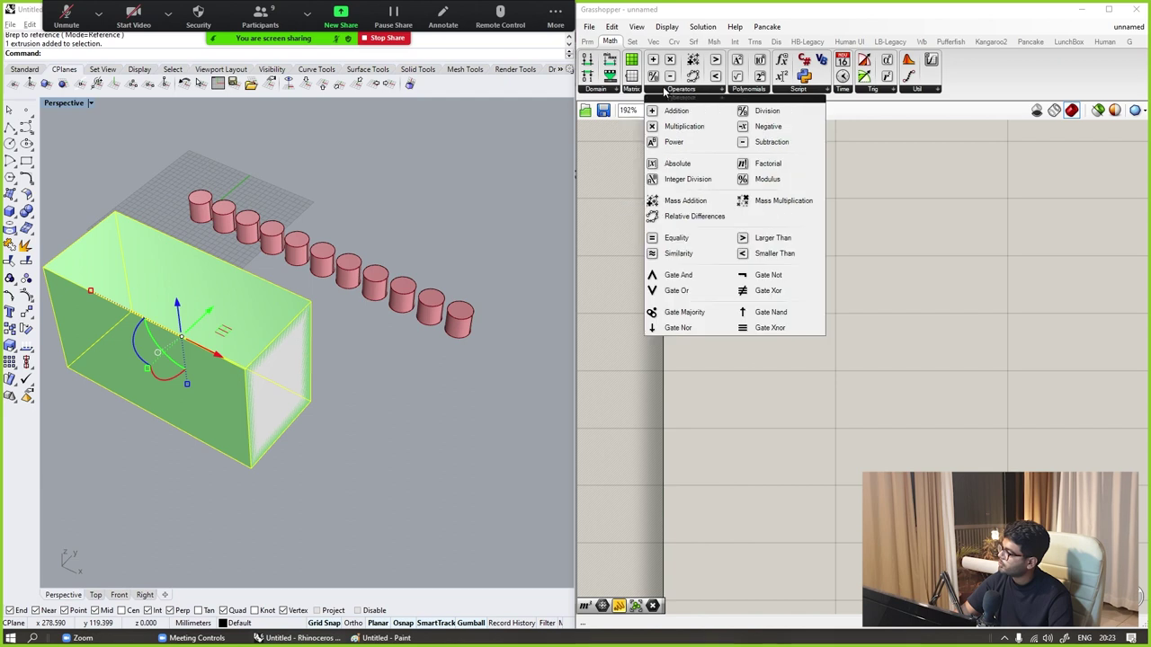
left_click(756, 91)
left_click(794, 91)
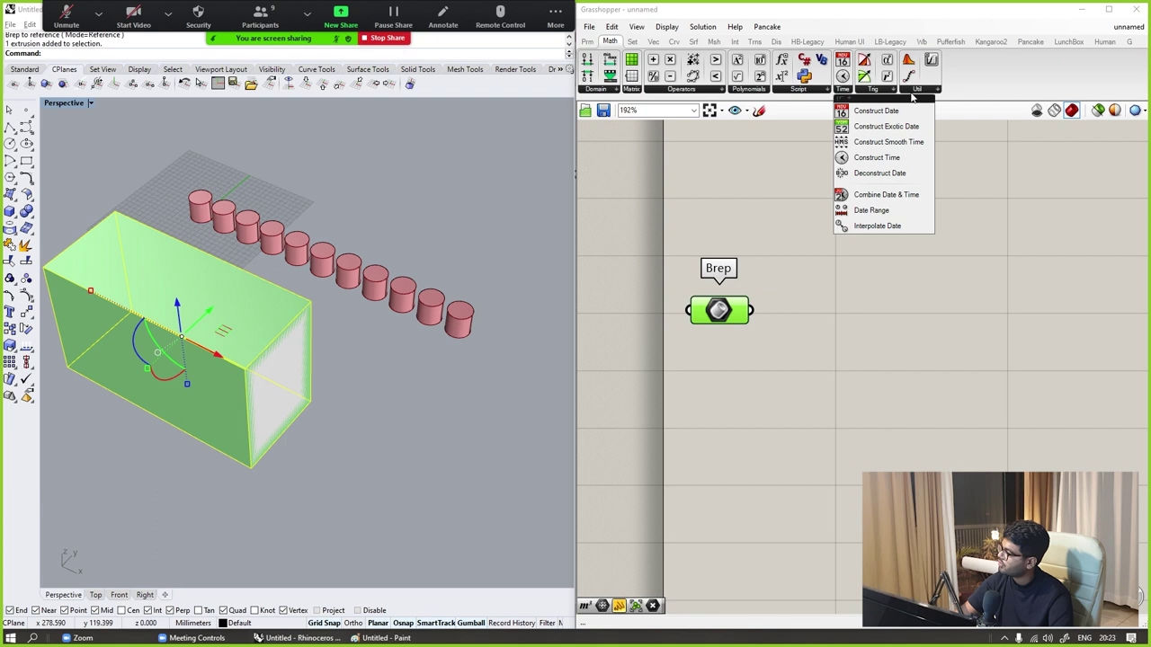
left_click(630, 43)
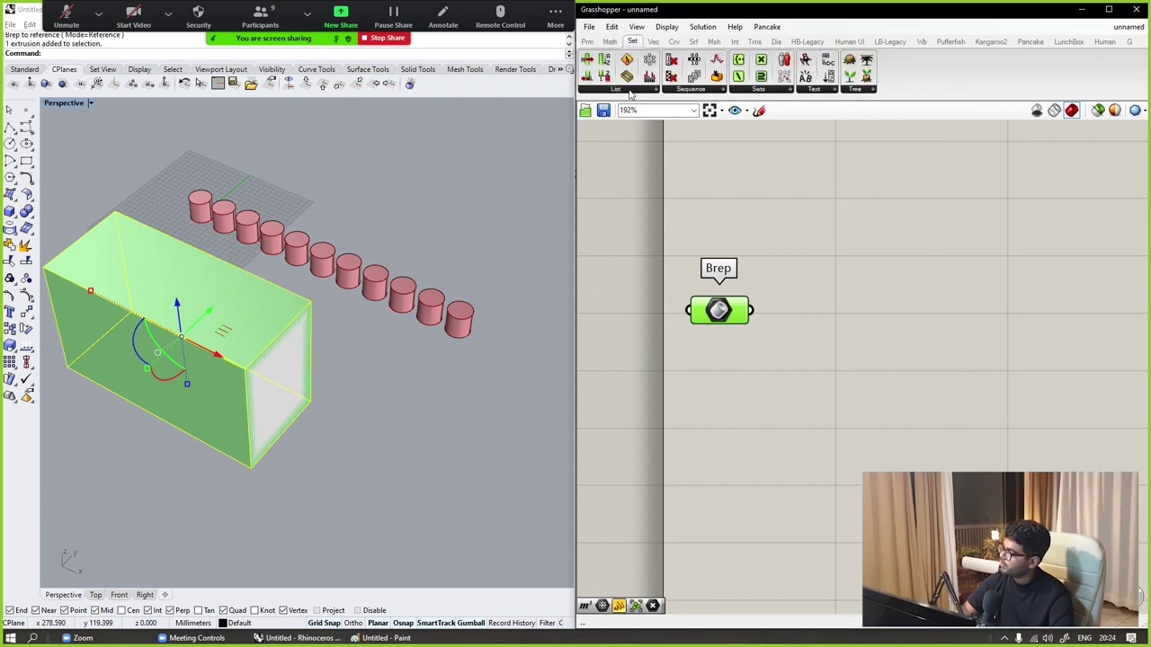
left_click(615, 89)
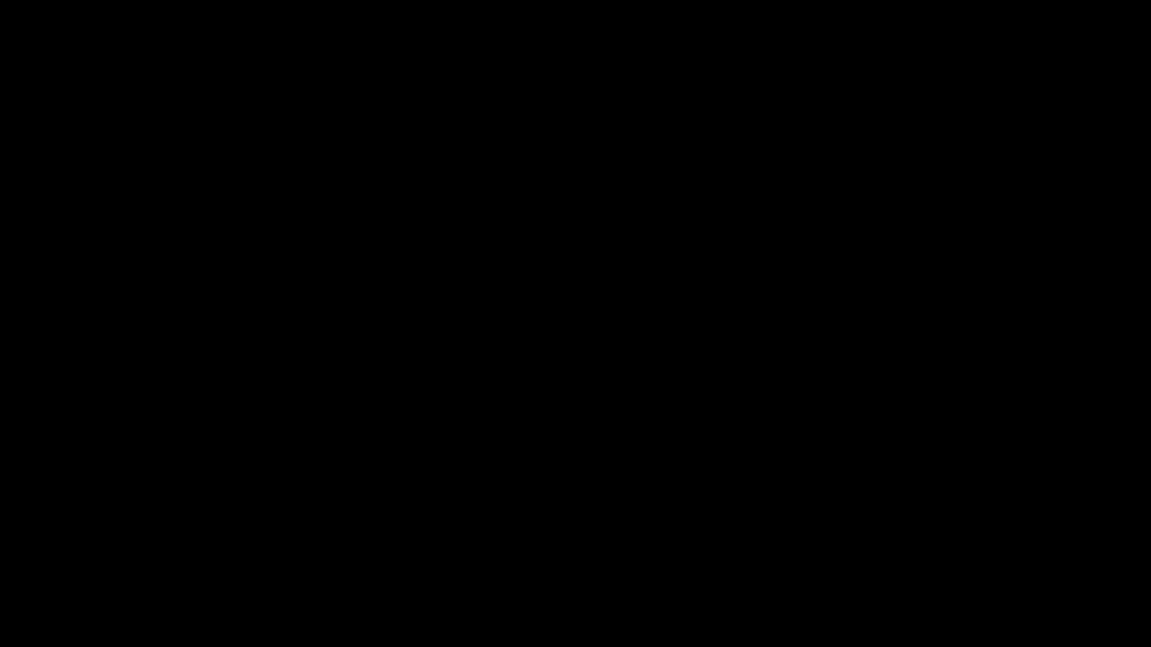
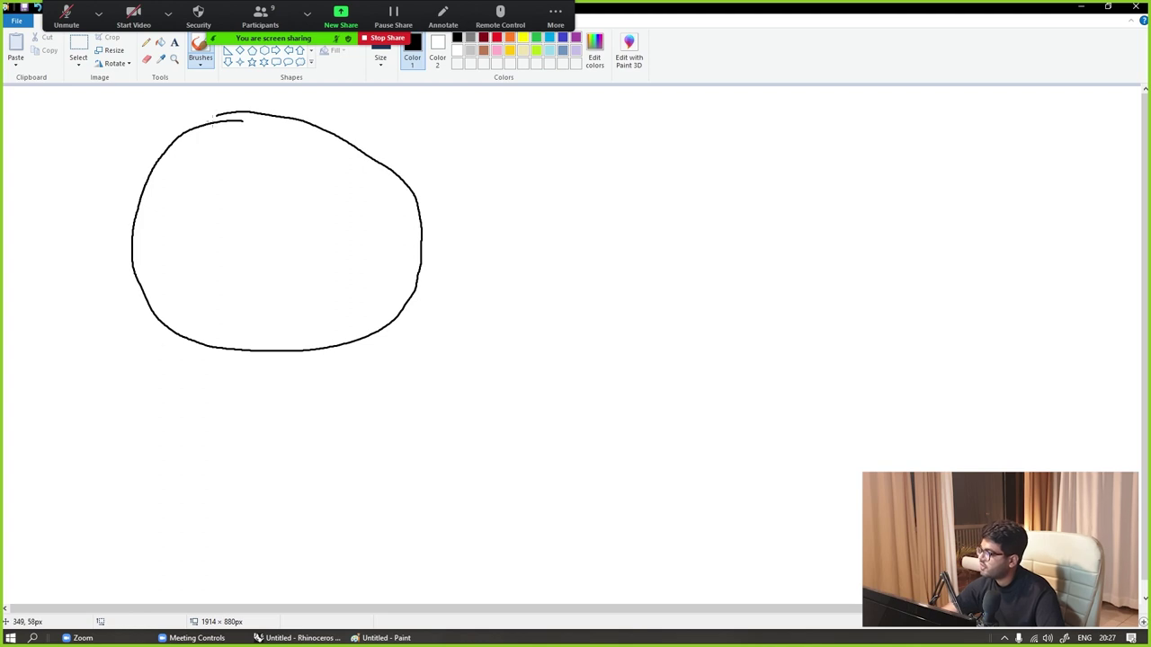
Label the outer hand-drawn circle Geo and sketch two nested circles inside it, labelled Brep and Surf.
left_click_drag(320, 322, 346, 329)
left_click_drag(352, 322, 367, 322)
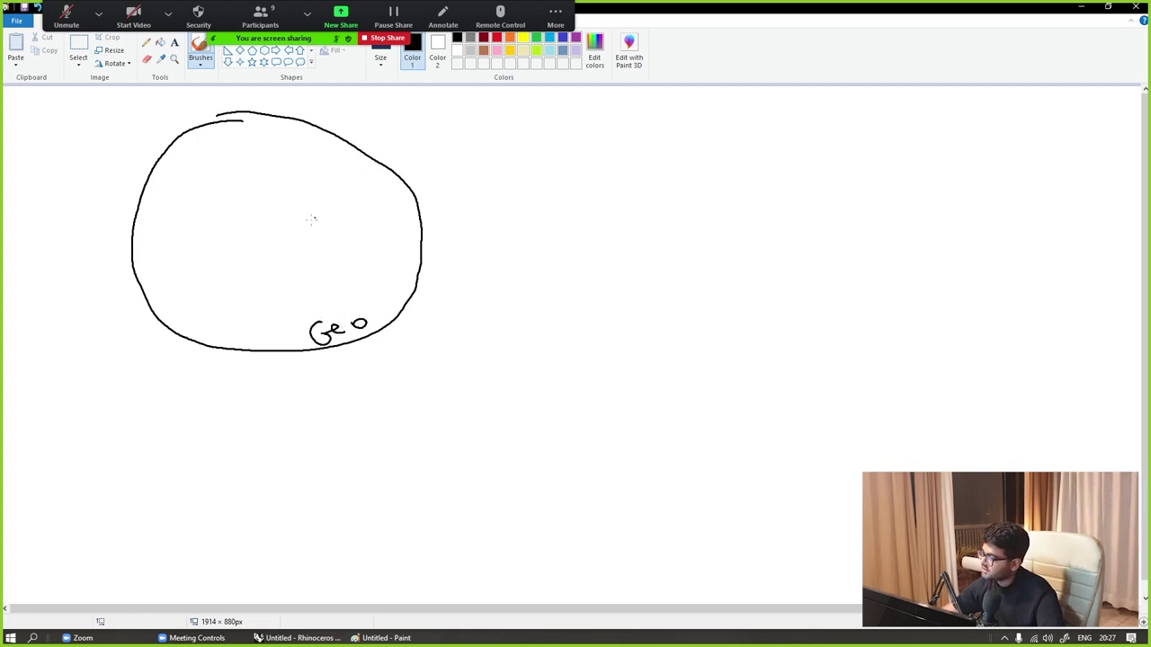
mouse_move(225, 152)
left_mouse_down()
mouse_move(178, 243)
mouse_move(258, 310)
mouse_move(340, 281)
mouse_move(333, 191)
mouse_move(250, 154)
mouse_move(218, 157)
left_mouse_up()
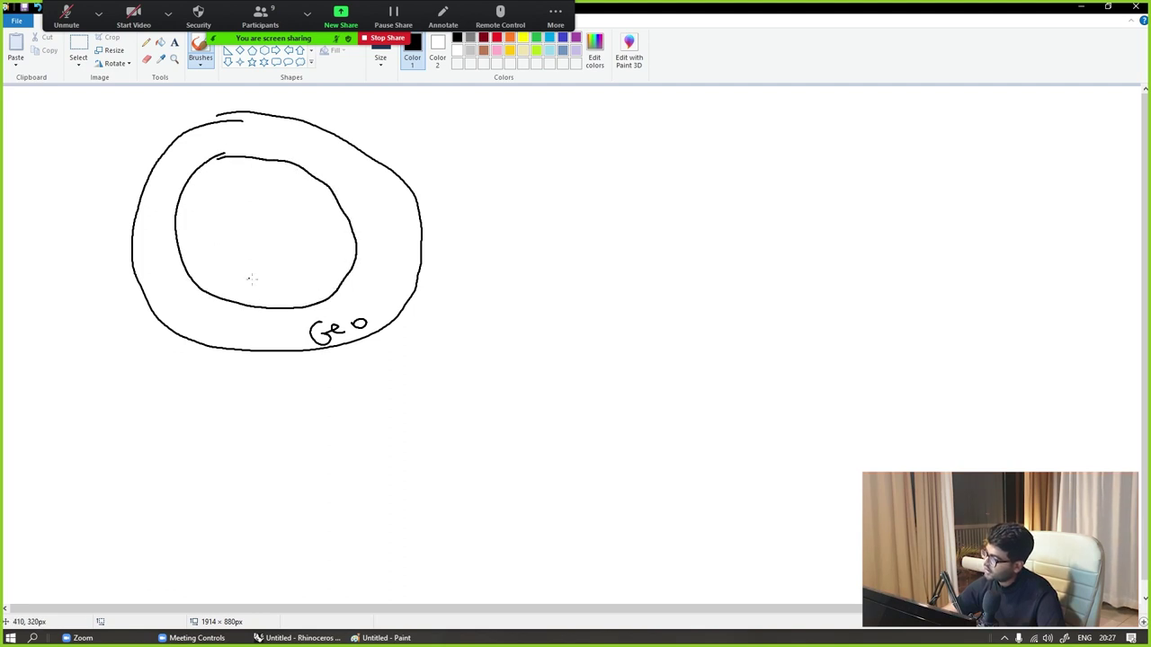
mouse_move(279, 291)
left_mouse_down()
mouse_move(321, 286)
mouse_move(316, 271)
mouse_move(288, 288)
left_mouse_up()
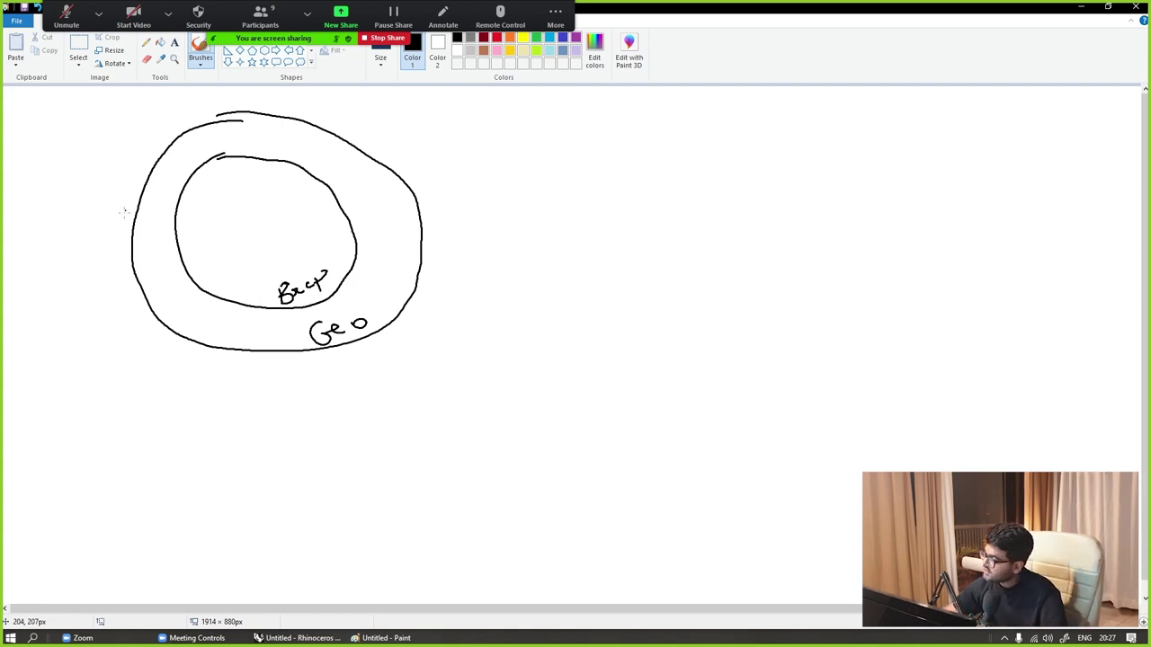
mouse_move(231, 192)
left_mouse_down()
mouse_move(200, 200)
mouse_move(190, 239)
mouse_move(220, 273)
mouse_move(270, 268)
mouse_move(289, 232)
mouse_move(264, 189)
mouse_move(216, 197)
left_mouse_up()
mouse_move(236, 258)
left_mouse_down()
mouse_move(241, 267)
mouse_move(253, 254)
left_mouse_up()
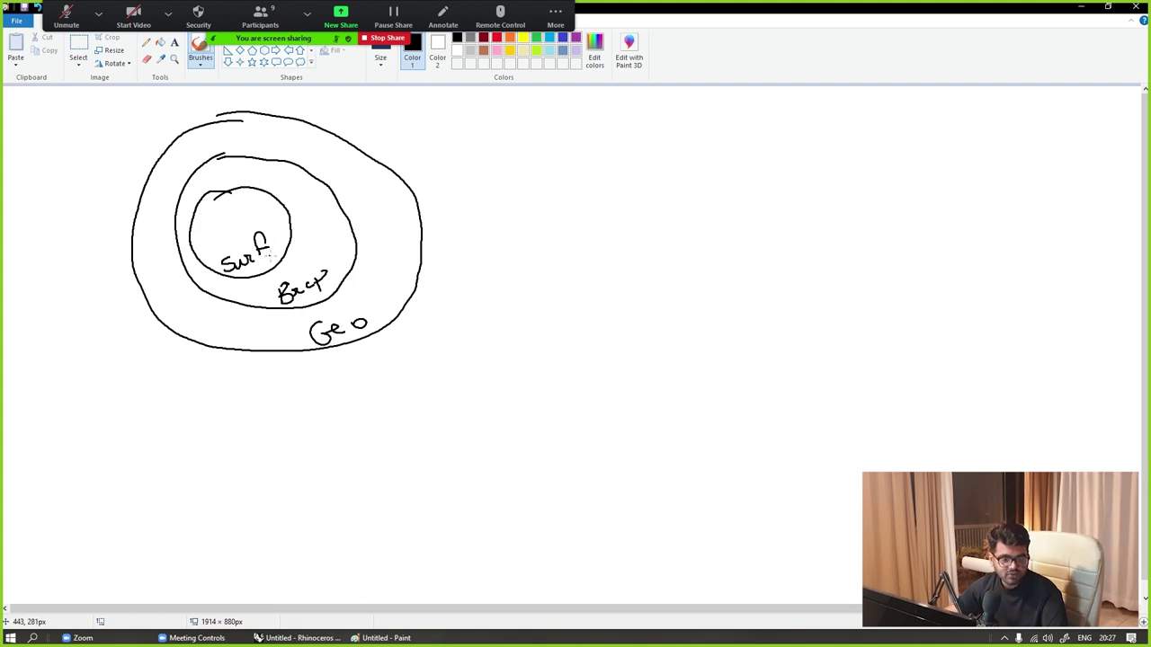
Switch from Paint to Rhino and Grasshopper and delete the eleven baked cylinder polysurfaces from the Perspective viewport.
key("alt+Tab")
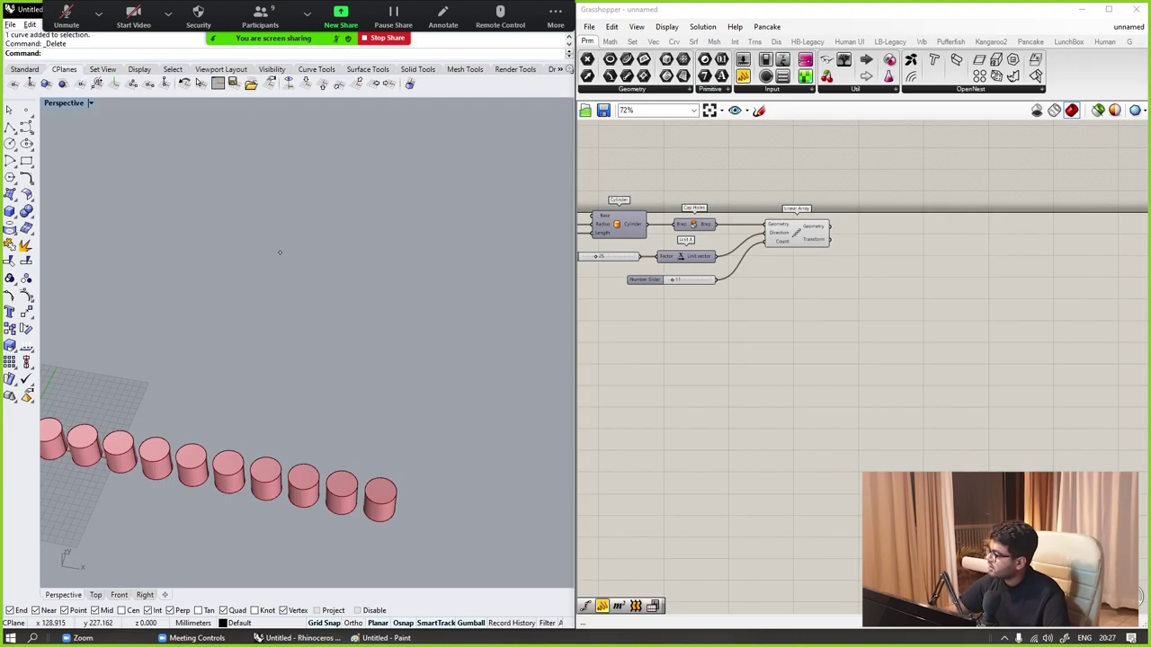
left_click(632, 89)
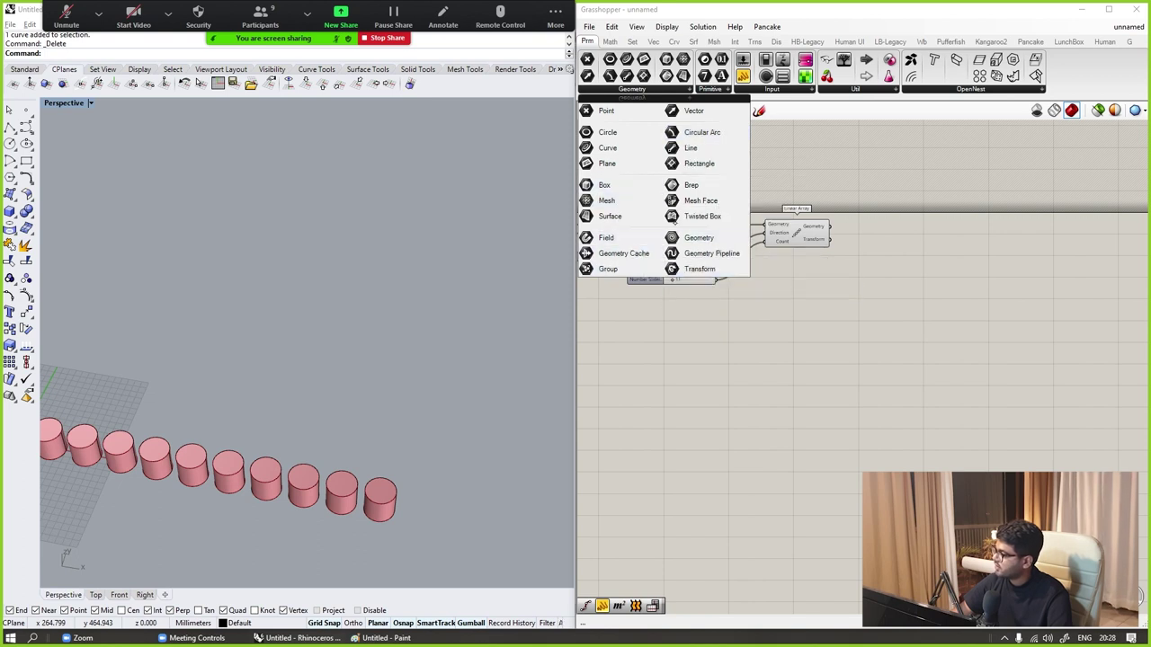
left_click(806, 232)
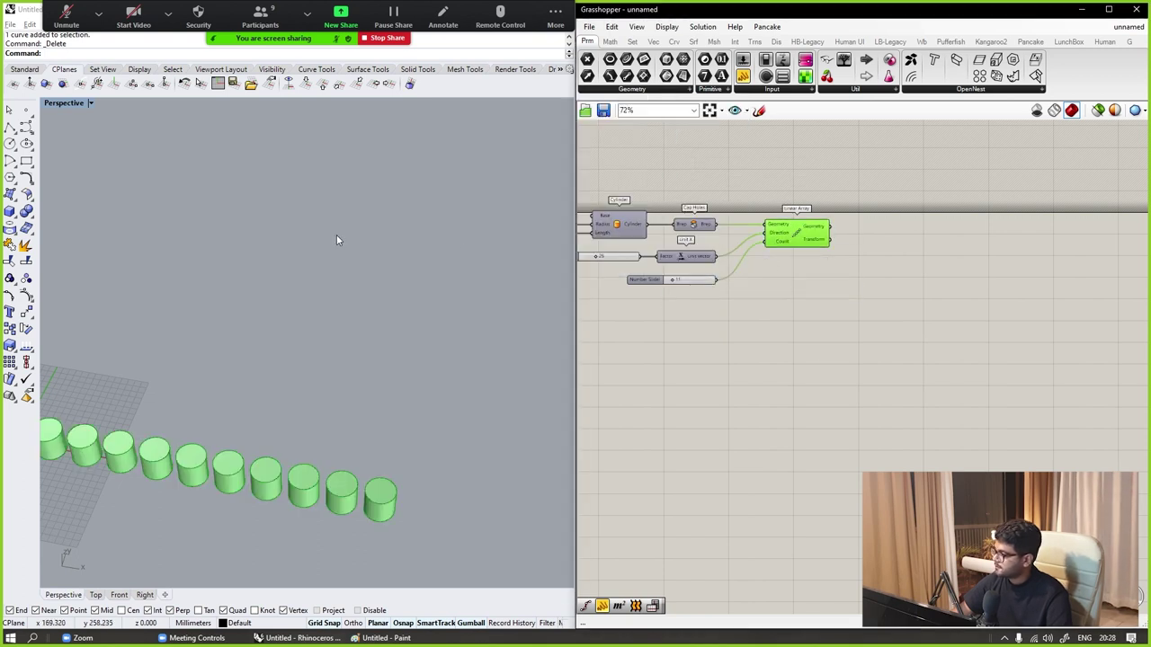
scroll(287, 309, "down", 3)
scroll(335, 348, "up", 3)
left_click_drag(475, 451, 177, 266)
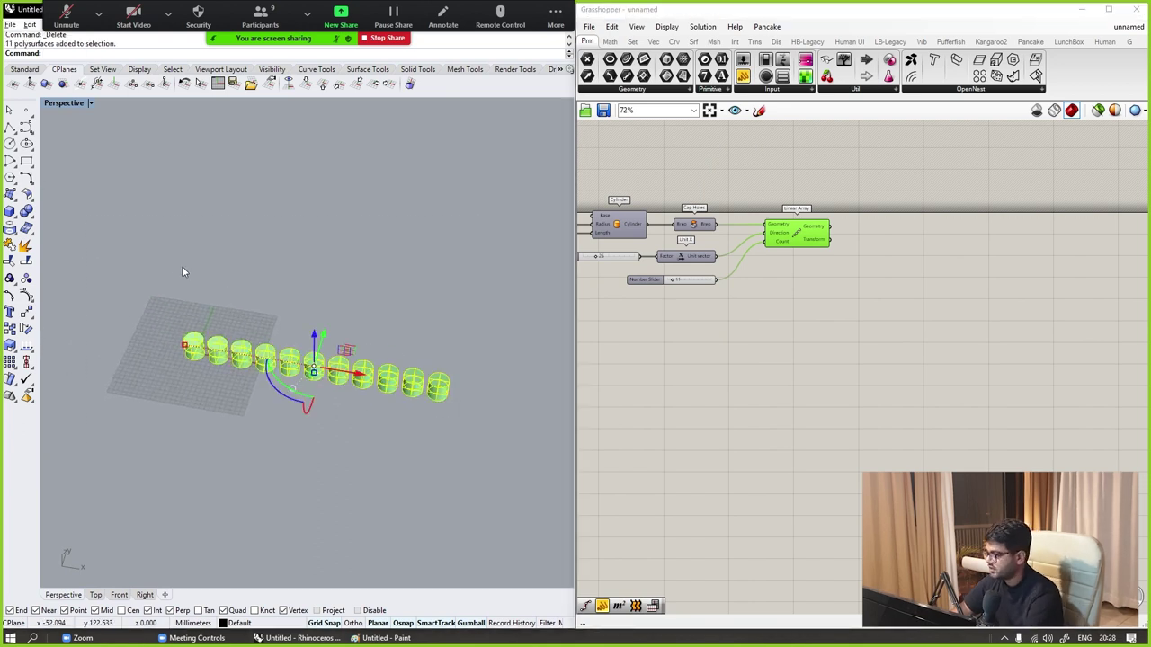
key("Delete")
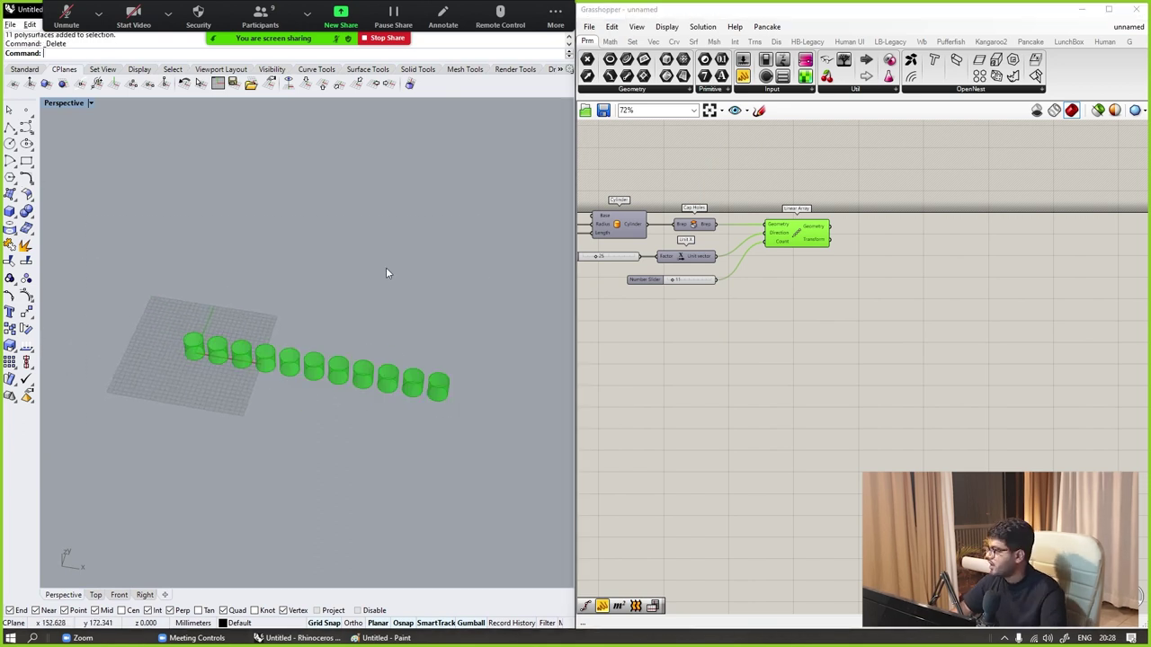
Add a List Item component to the canvas just after Linear Array.
left_click(633, 42)
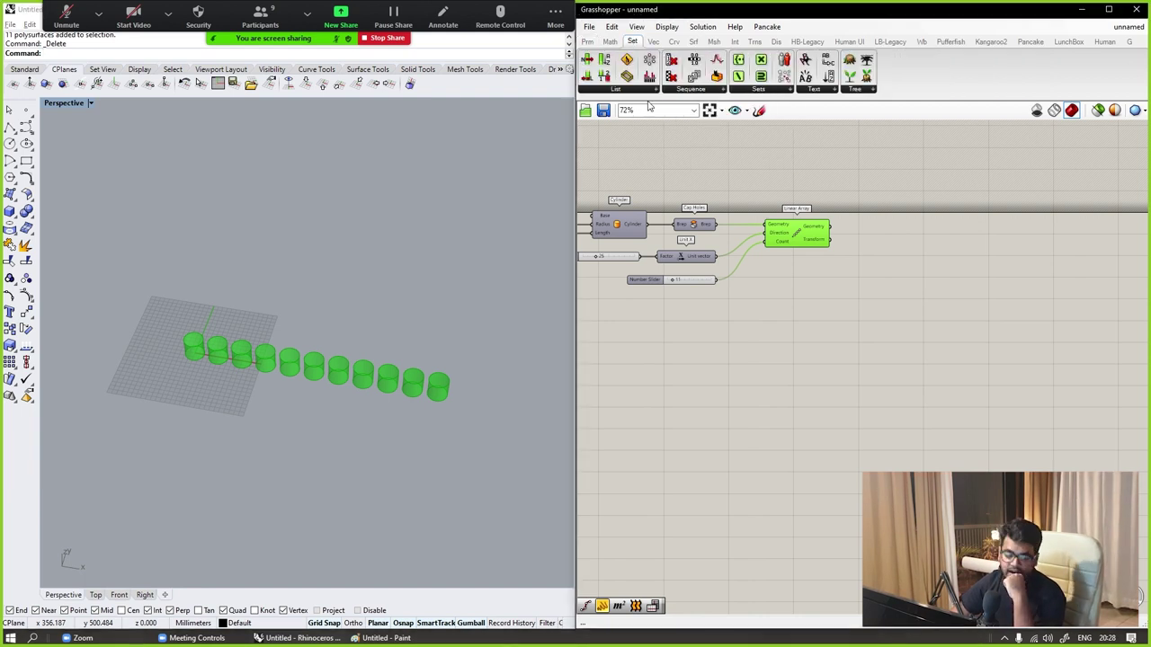
left_click(630, 91)
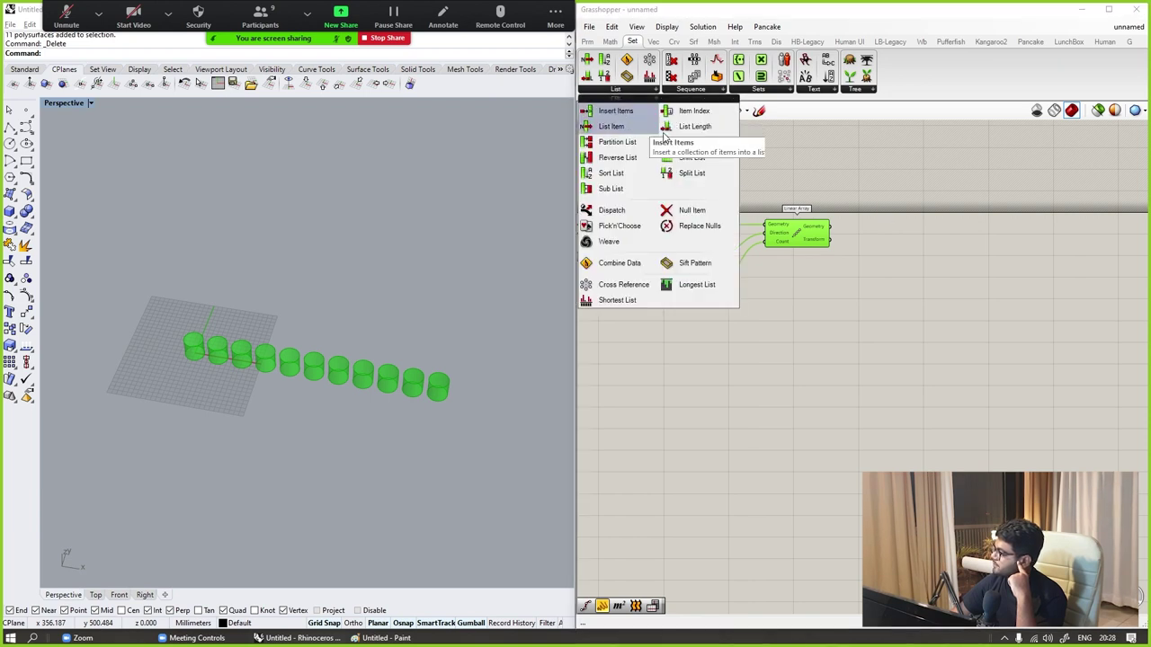
scroll(848, 239, "up", 3)
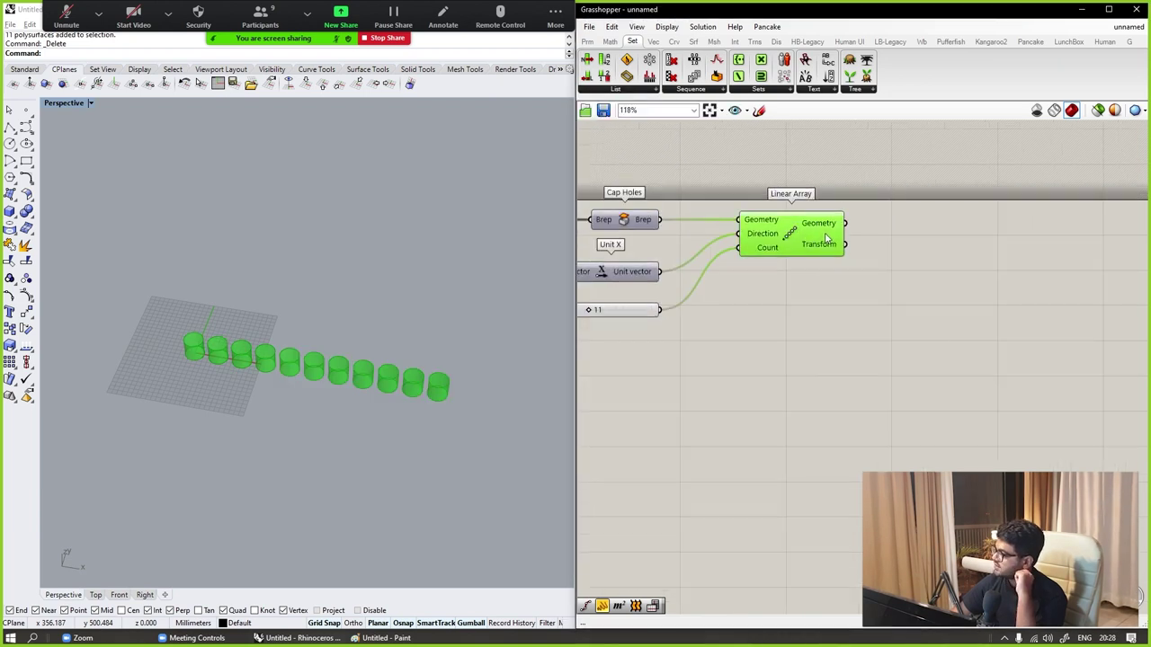
mouse_move(828, 234)
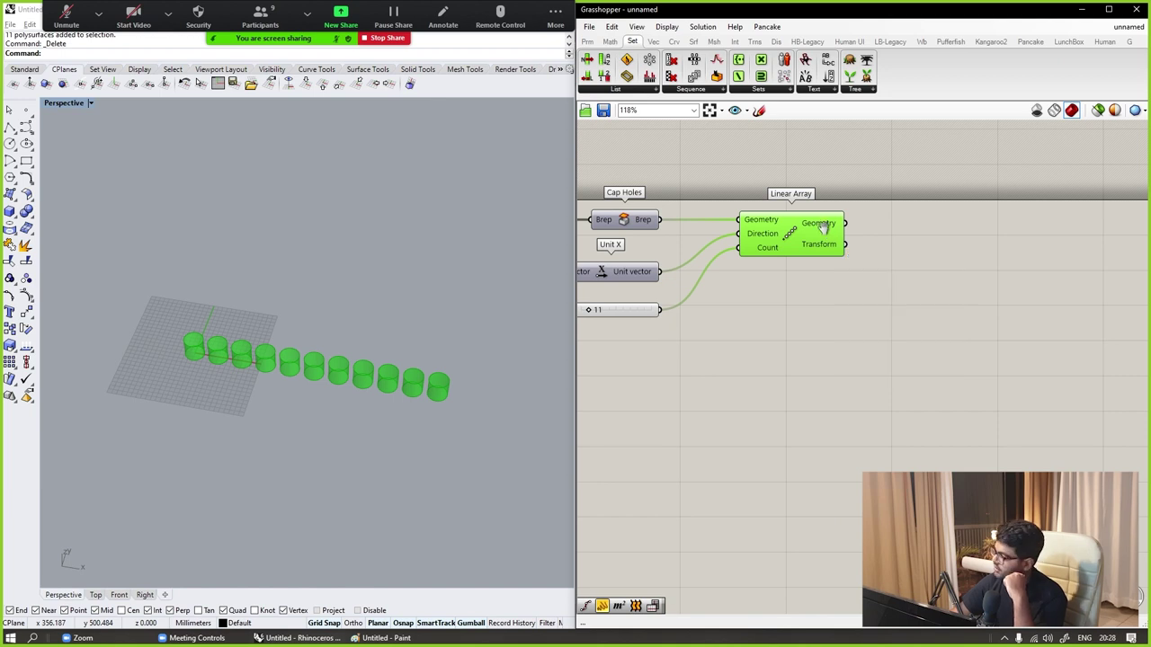
right_click_drag(855, 238, 767, 242)
double_click(849, 248)
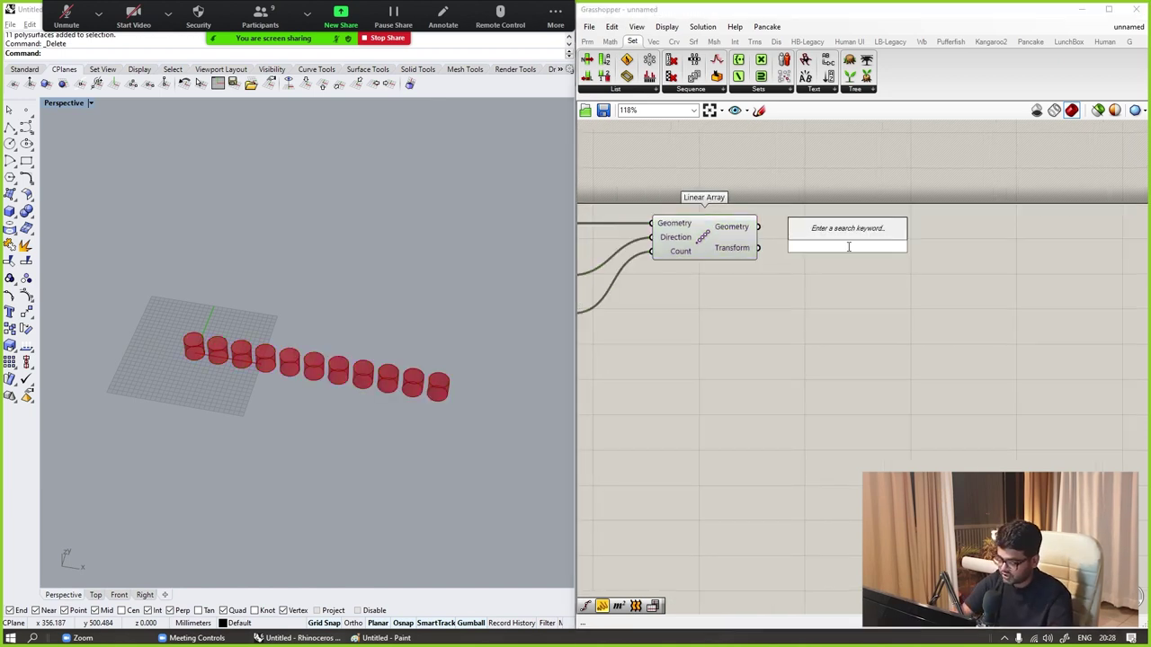
type("lis")
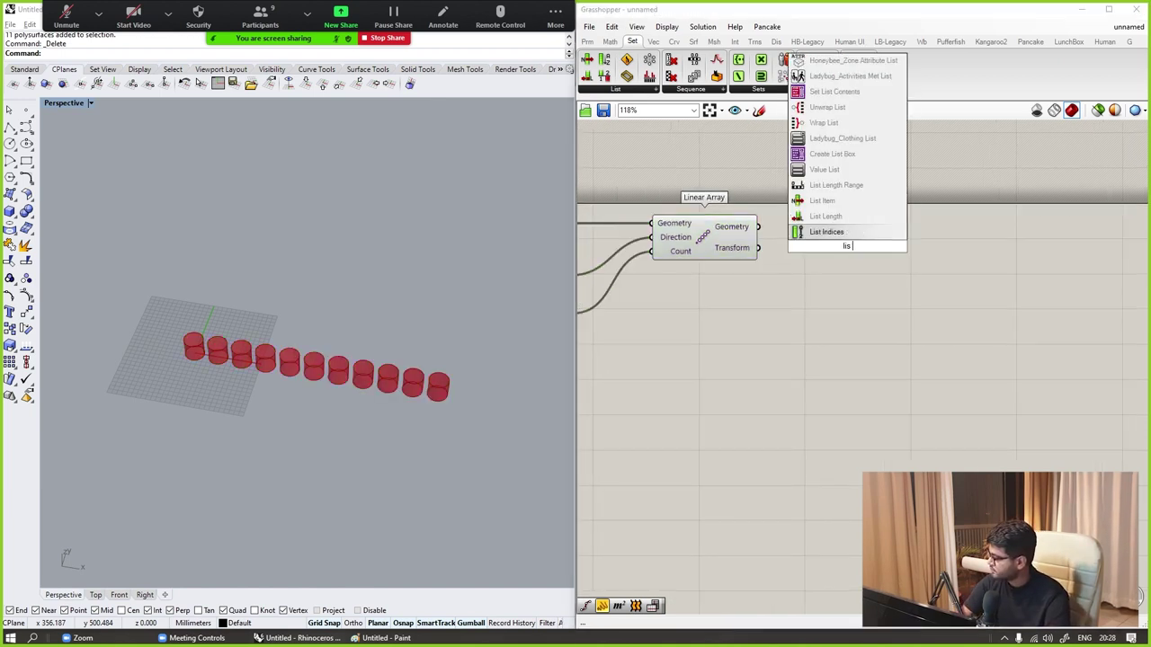
type("t item")
key("Return")
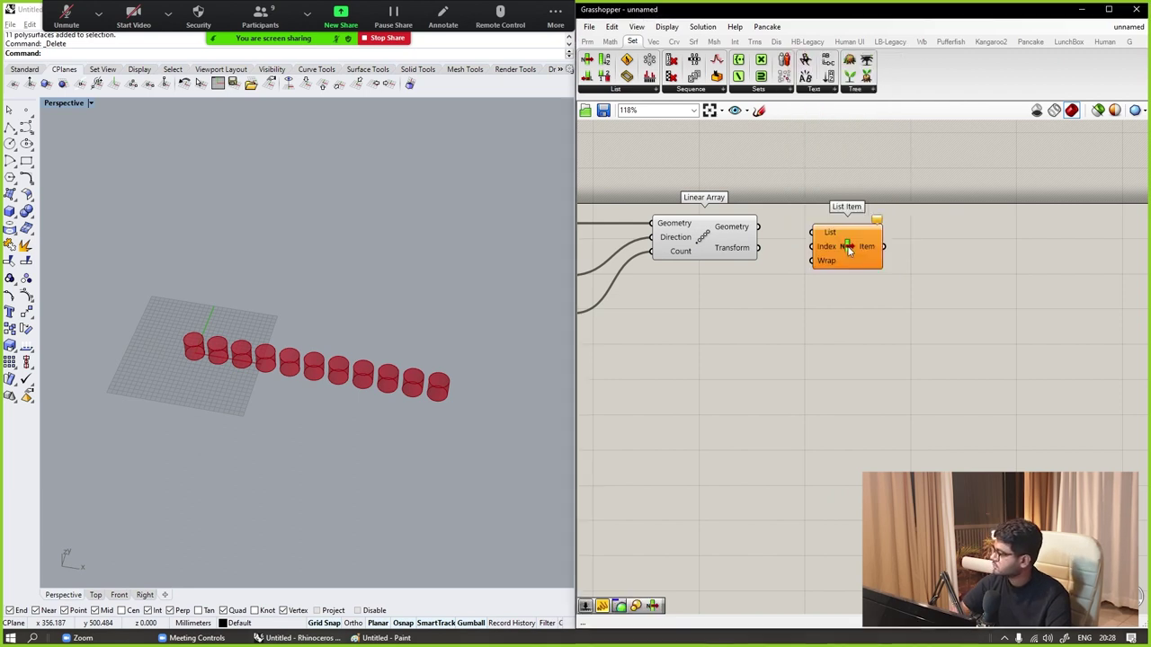
Connect Linear Array's Geometry output to the List input of List Item and move List Item slightly farther away.
left_click_drag(758, 226, 846, 241)
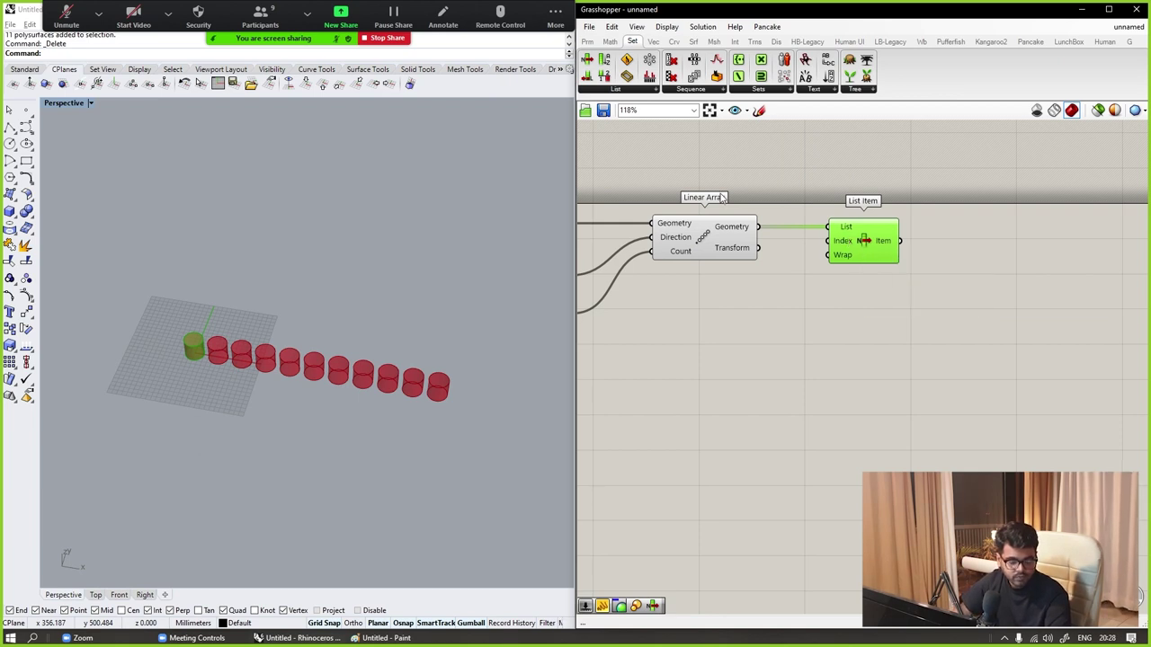
scroll(807, 197, "down", 2)
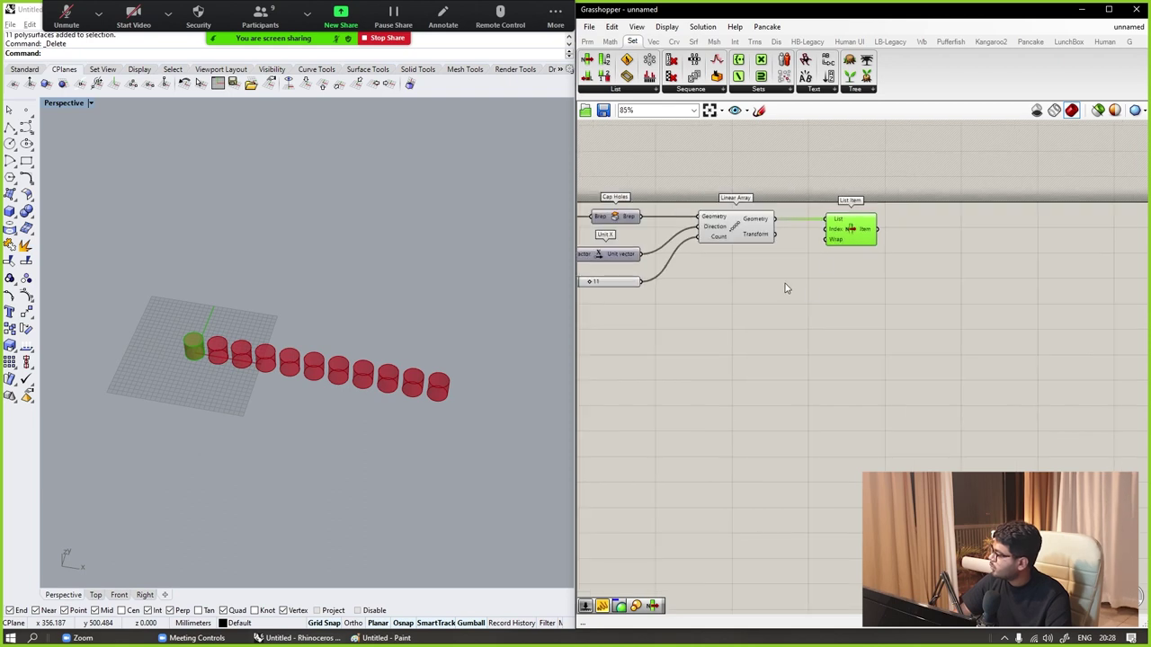
scroll(852, 228, "up", 3)
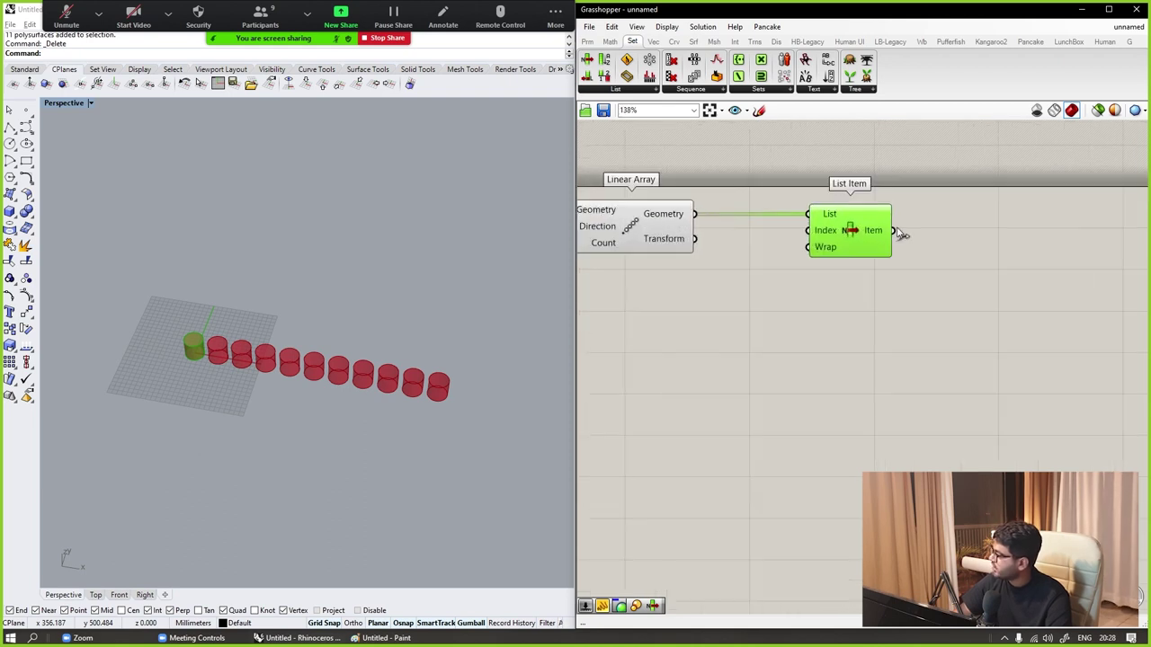
left_click_drag(882, 232, 889, 232)
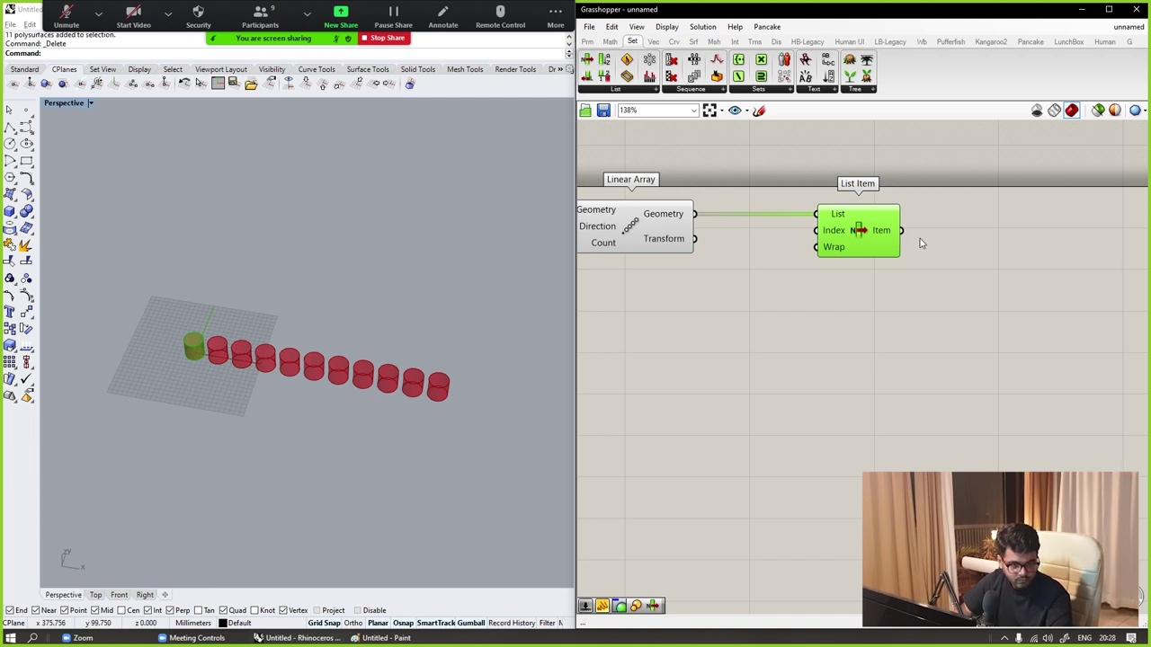
Add a Panel above the List Item component and connect Linear Array's Geometry output to it.
scroll(727, 161, "down", 3)
right_click_drag(727, 161, 738, 231)
double_click(739, 224)
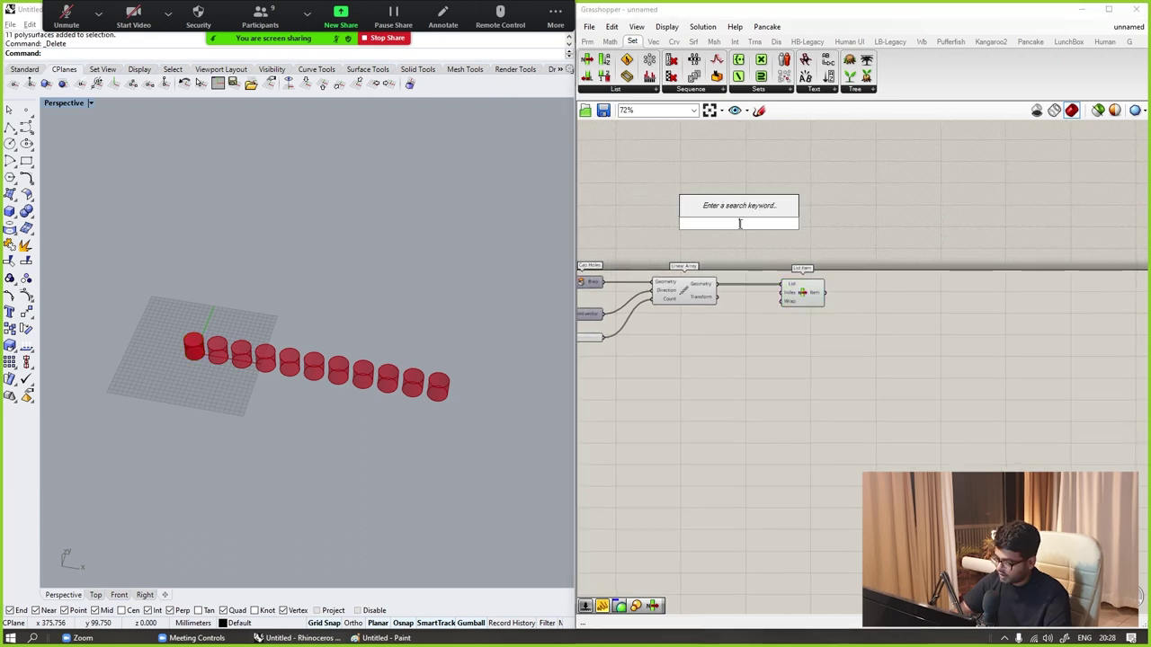
type("pane")
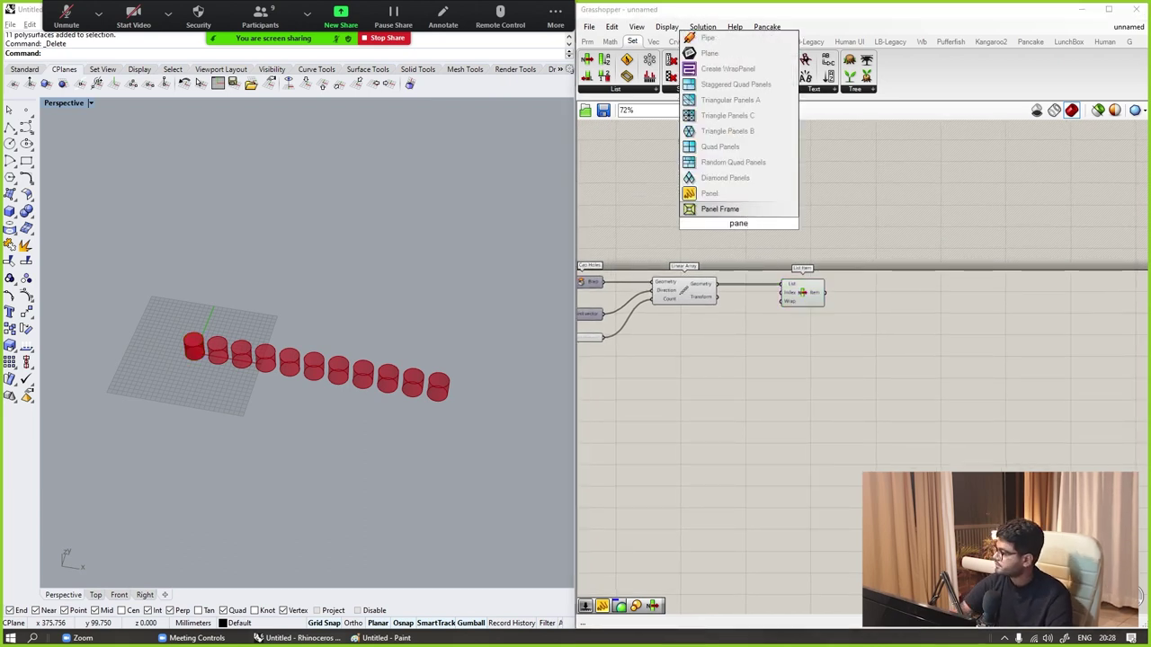
left_click(715, 193)
scroll(717, 257, "up", 2)
left_click_drag(717, 295, 699, 213)
left_click_drag(746, 239, 822, 228)
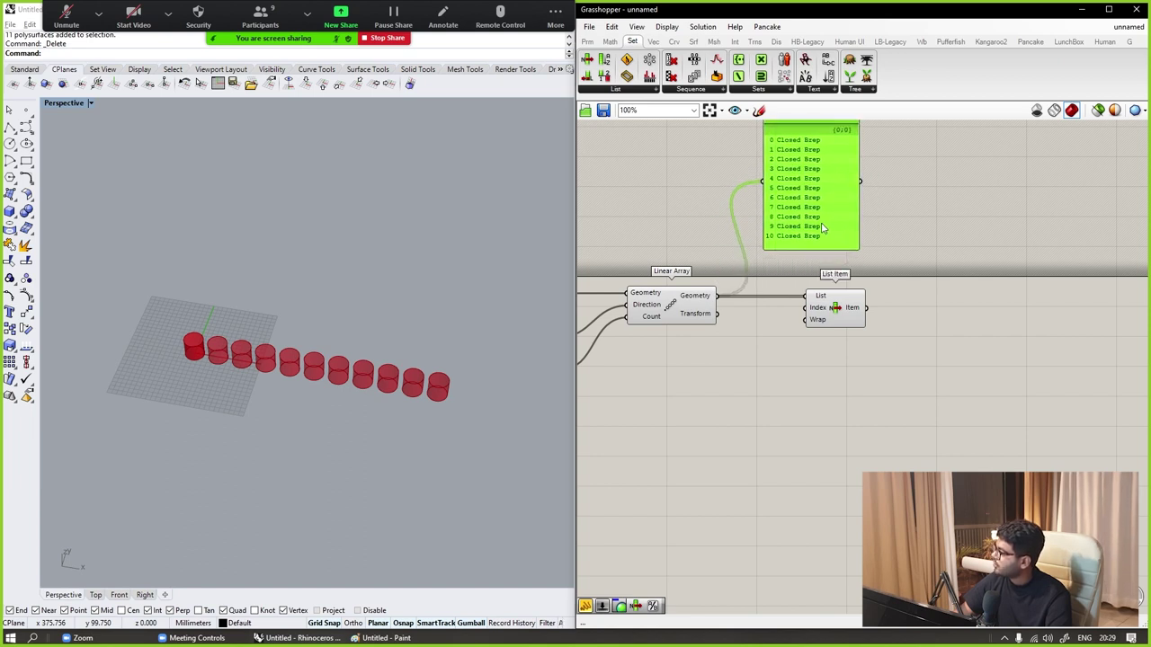
right_click_drag(822, 228, 801, 242)
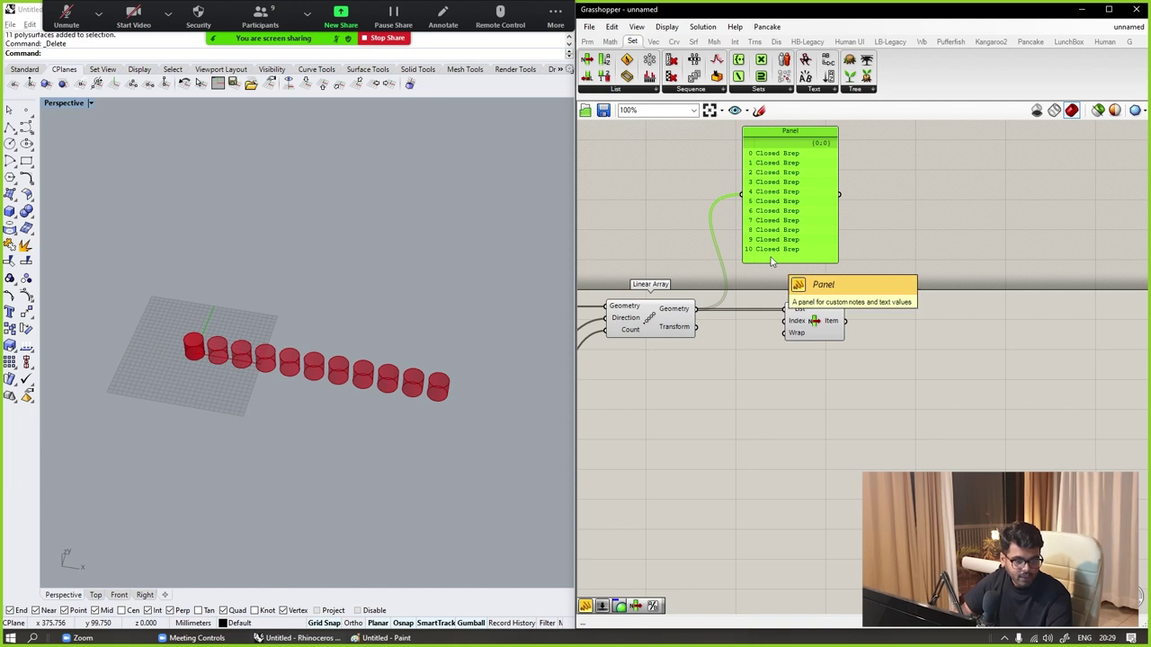
scroll(781, 205, "up", 2)
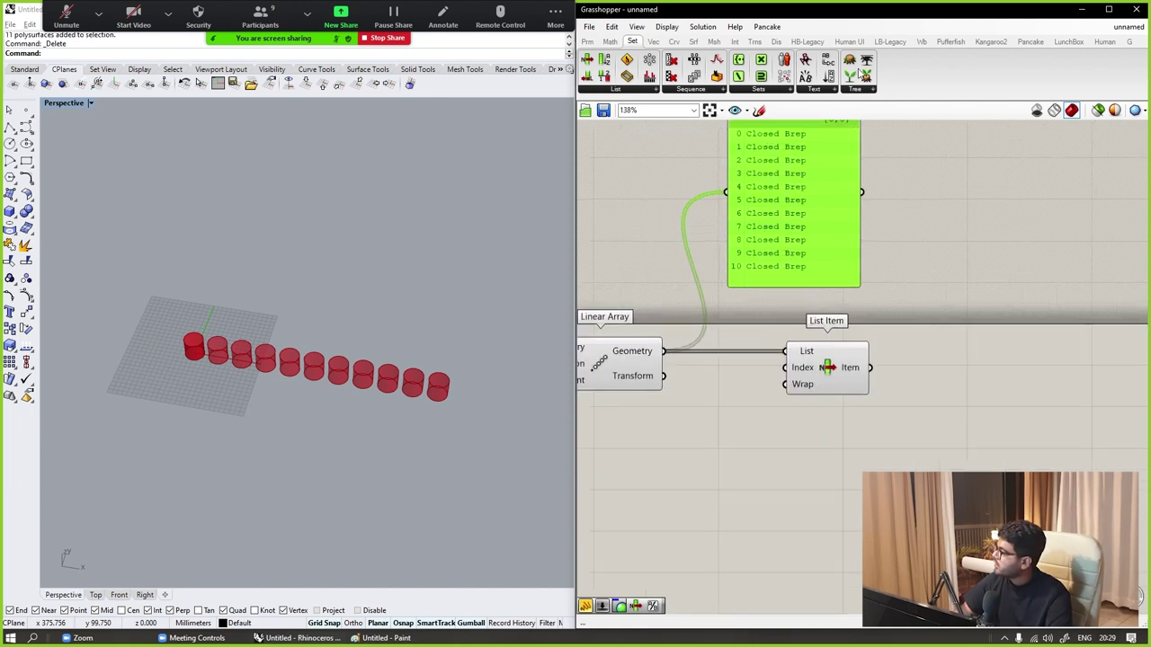
Draw a freehand screen annotation alongside the Panel's list entries with Zoom's annotation tools.
left_click(449, 12)
left_click(716, 64)
left_click(737, 90)
mouse_move(844, 131)
left_mouse_down()
mouse_move(832, 169)
mouse_move(865, 276)
left_mouse_up()
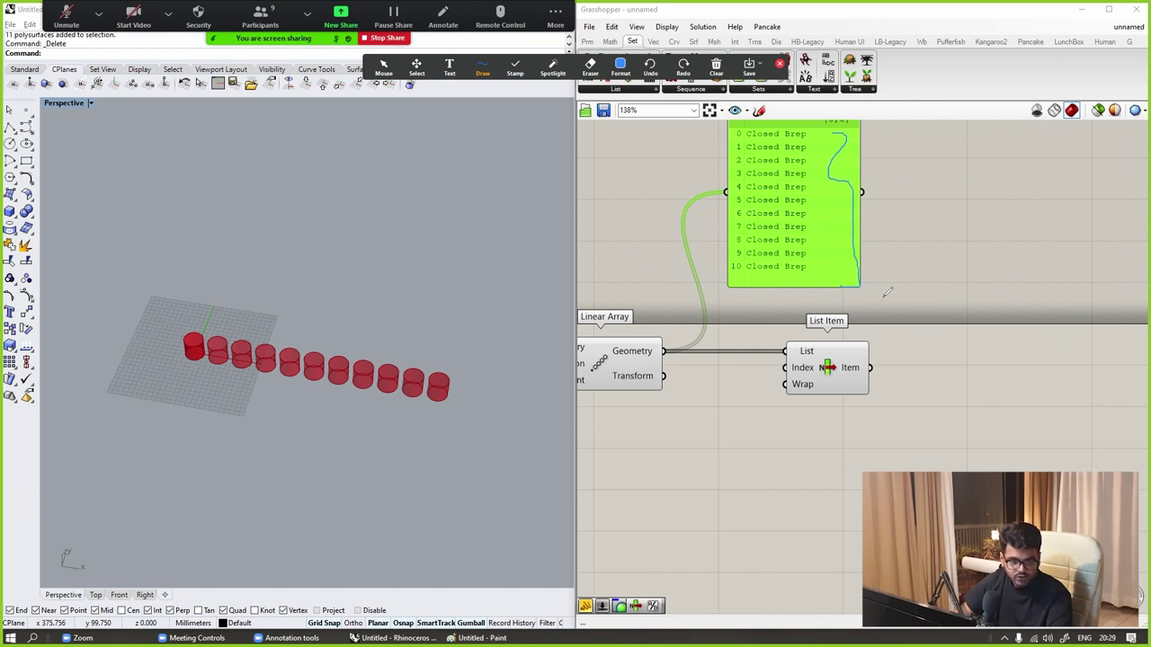
left_click(779, 63)
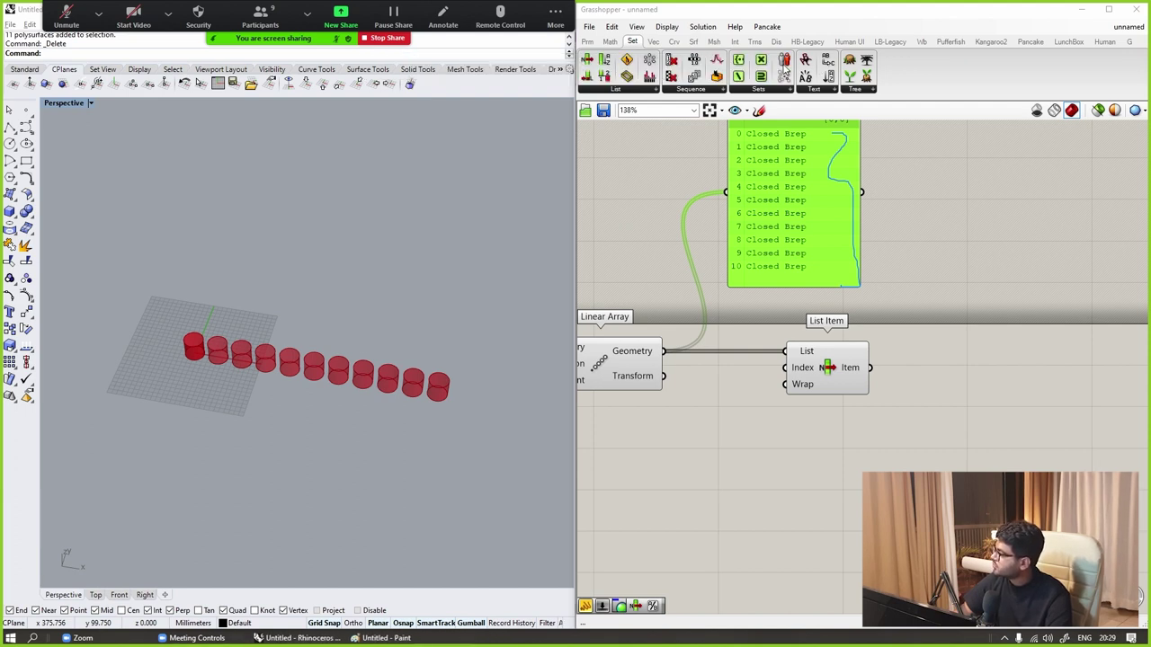
Clear all the drawings from the shared screen and close Zoom's annotation tools.
left_click(442, 12)
left_click(716, 64)
left_click(715, 64)
left_click(716, 64)
left_click(739, 87)
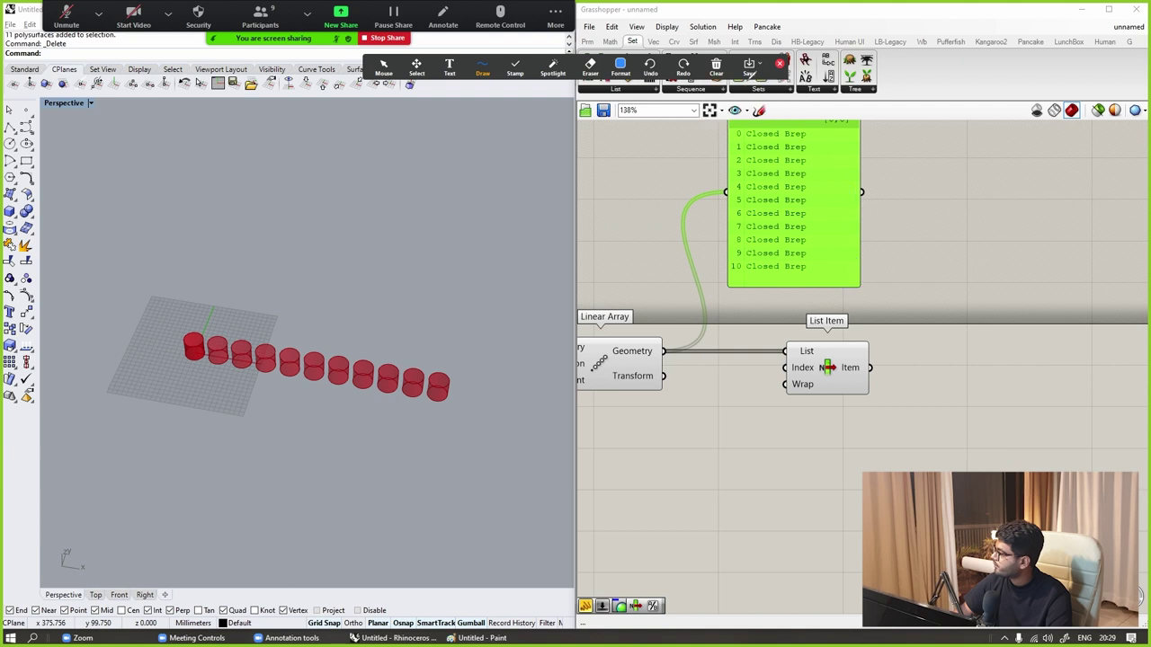
left_click(779, 64)
scroll(813, 166, "down", 3)
right_click_drag(812, 165, 756, 203)
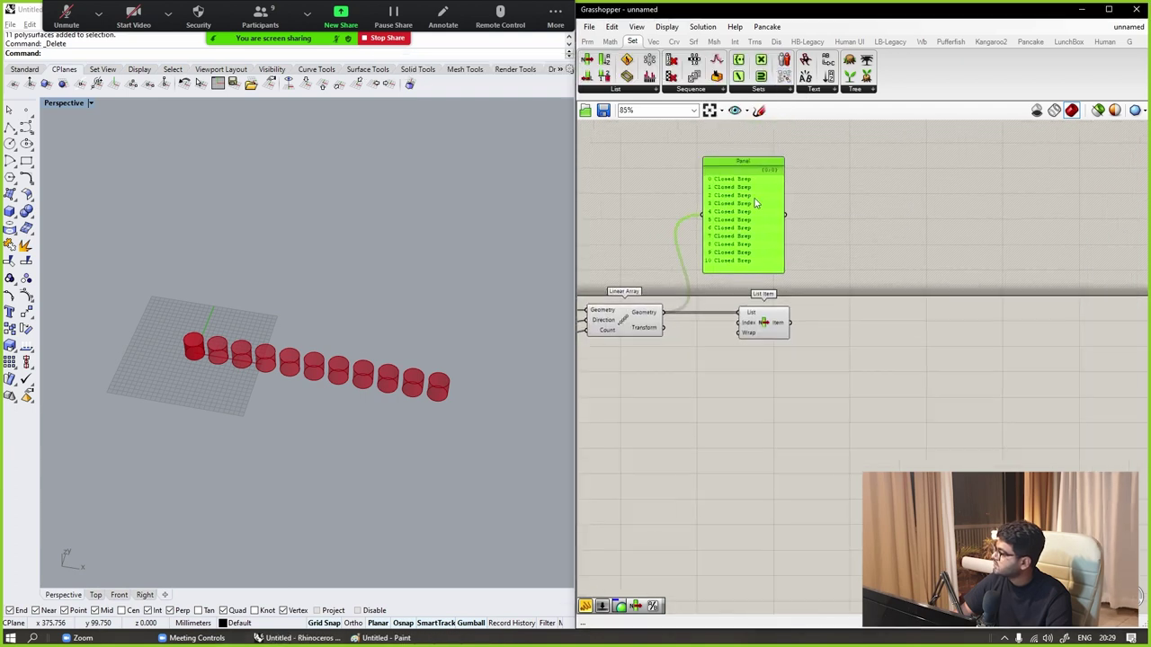
Inspect List Item's Index input and select the component to highlight its extracted cylinder in the viewport.
scroll(754, 348, "up", 3)
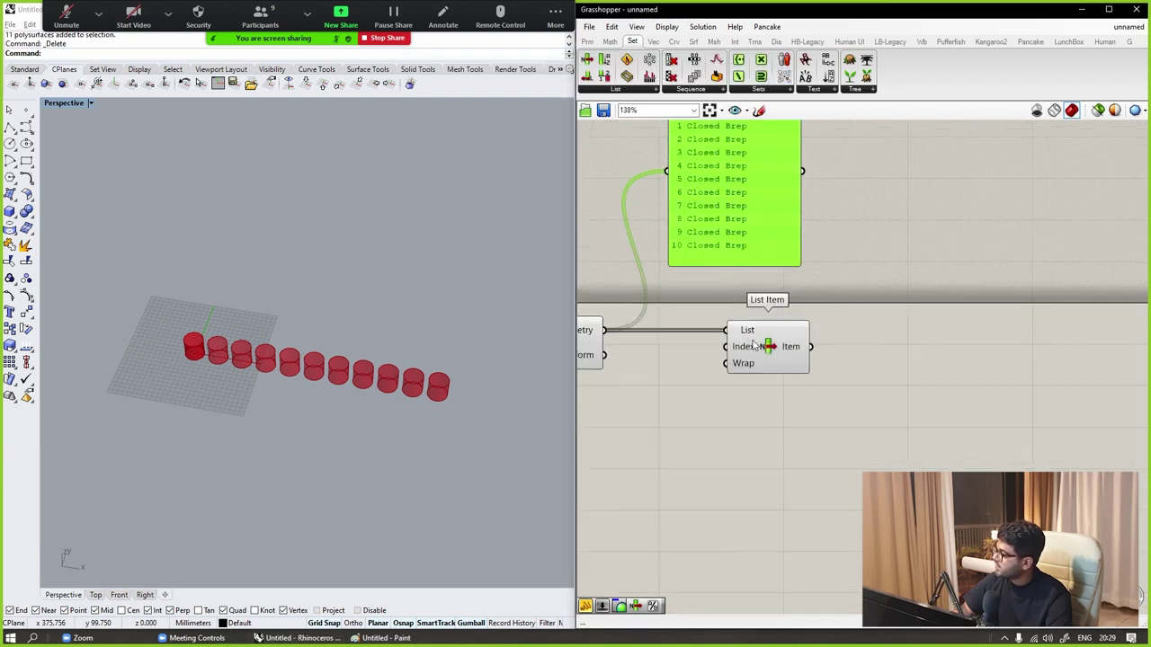
scroll(736, 350, "up", 2)
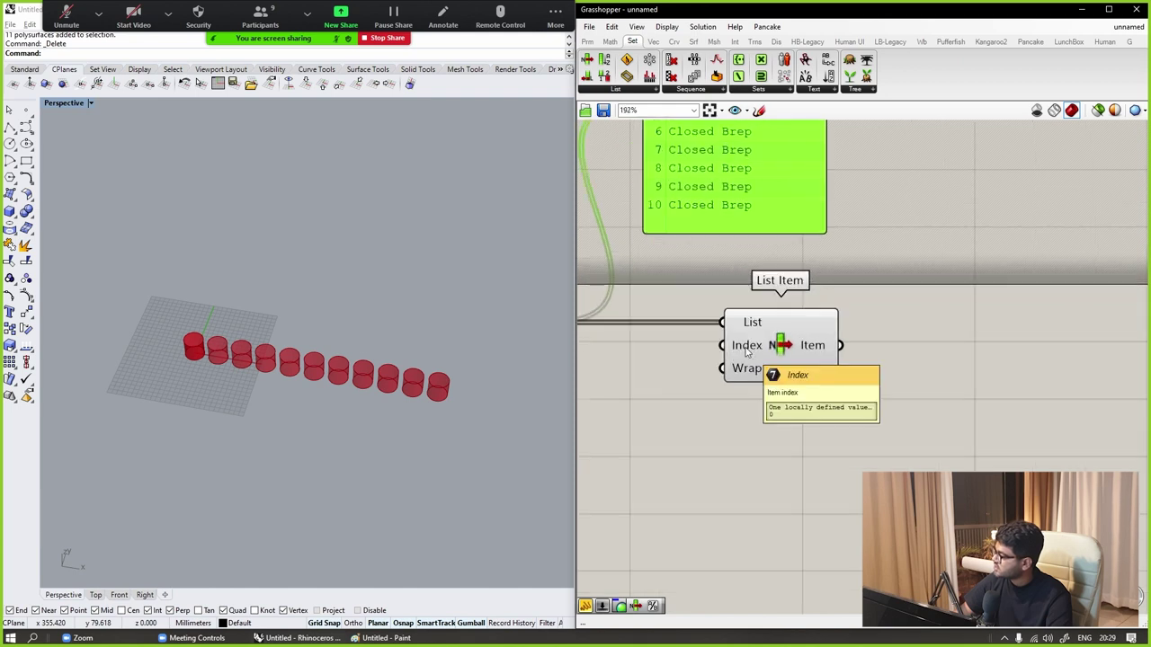
right_click_drag(746, 352, 791, 331)
double_click(971, 349)
left_click(863, 340)
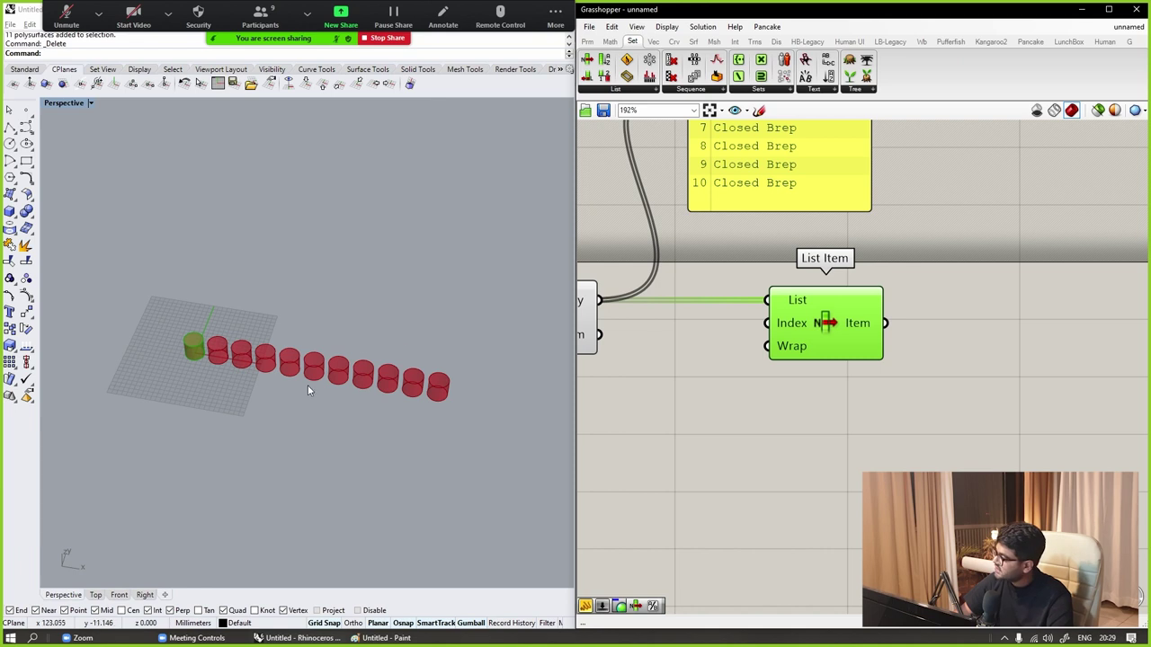
Add a number slider ranging from 0 to 10 below Linear Array and connect it to List Item's Index input.
scroll(688, 368, "down", 4)
scroll(688, 368, "up", 3)
double_click(688, 368)
type("0<10")
key("Return")
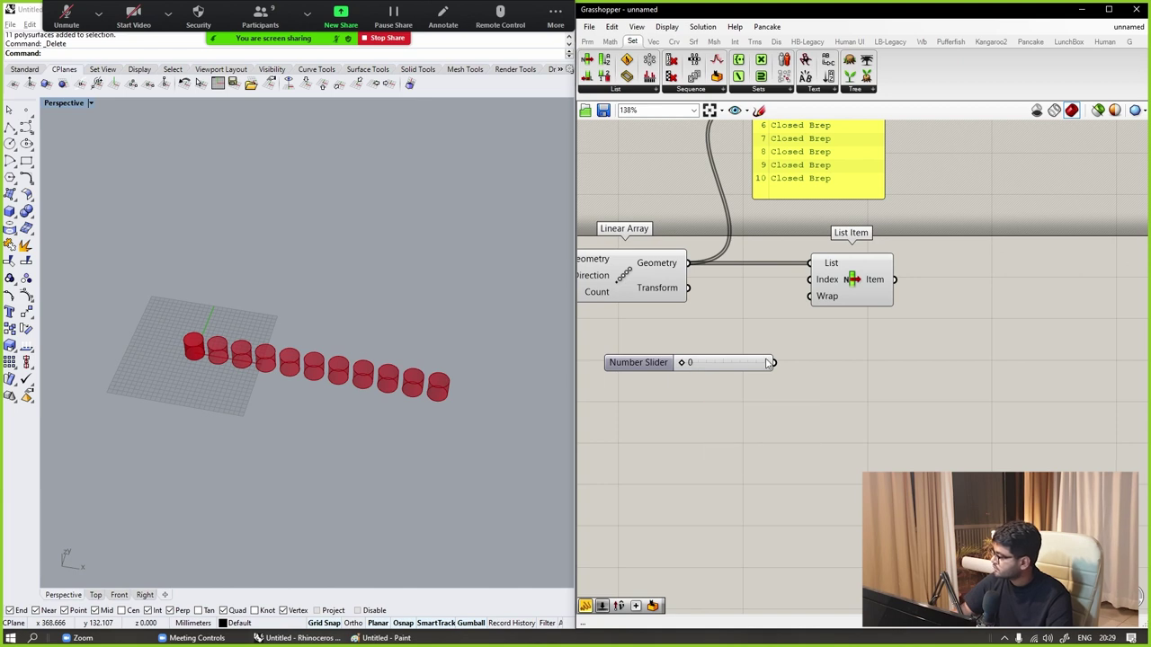
left_click_drag(775, 362, 812, 280)
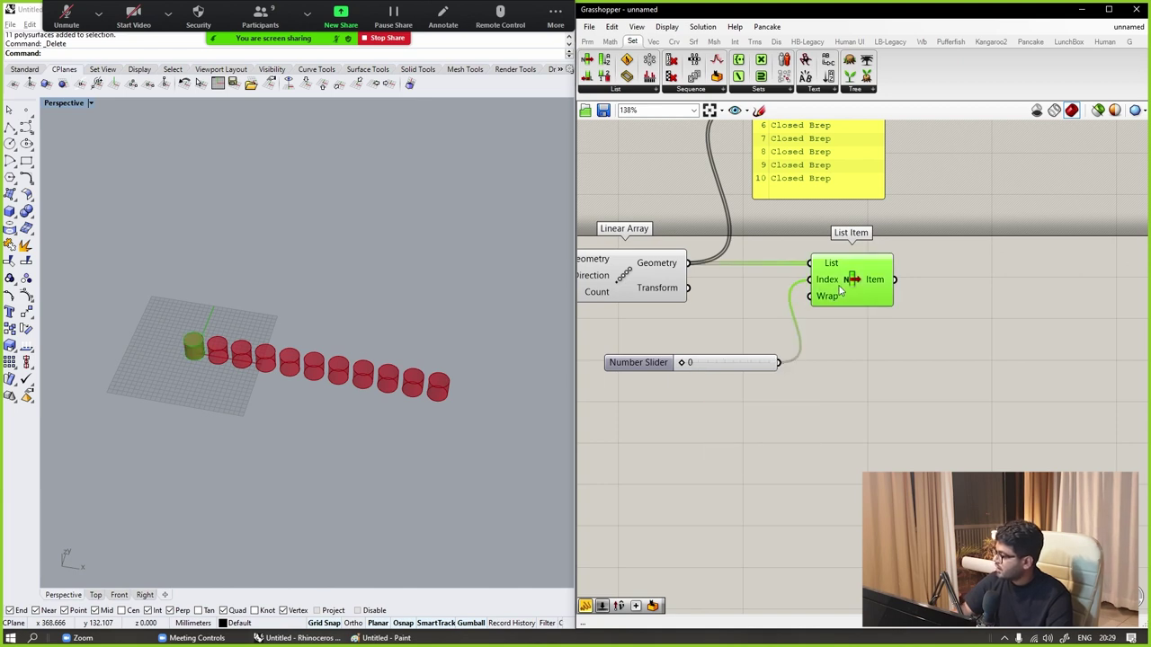
scroll(670, 355, "up", 1)
left_click_drag(649, 361, 619, 356)
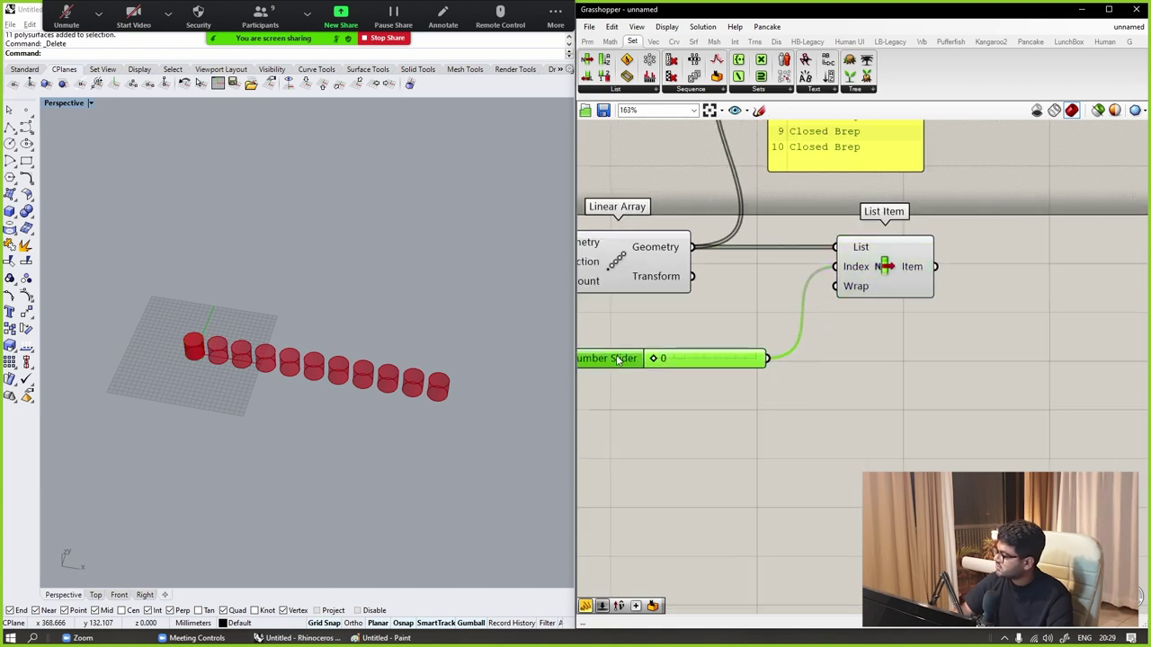
Select List Item to highlight its output and set the index slider first to 1 and finally to 7.
left_click(872, 287)
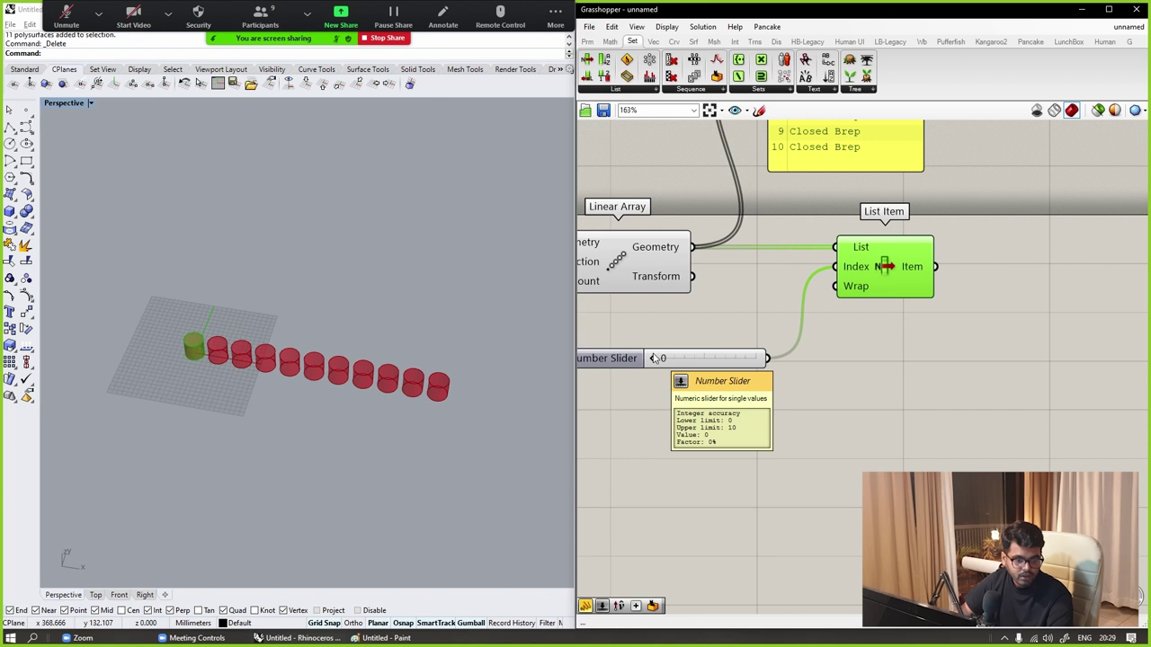
scroll(676, 351, "down", 1)
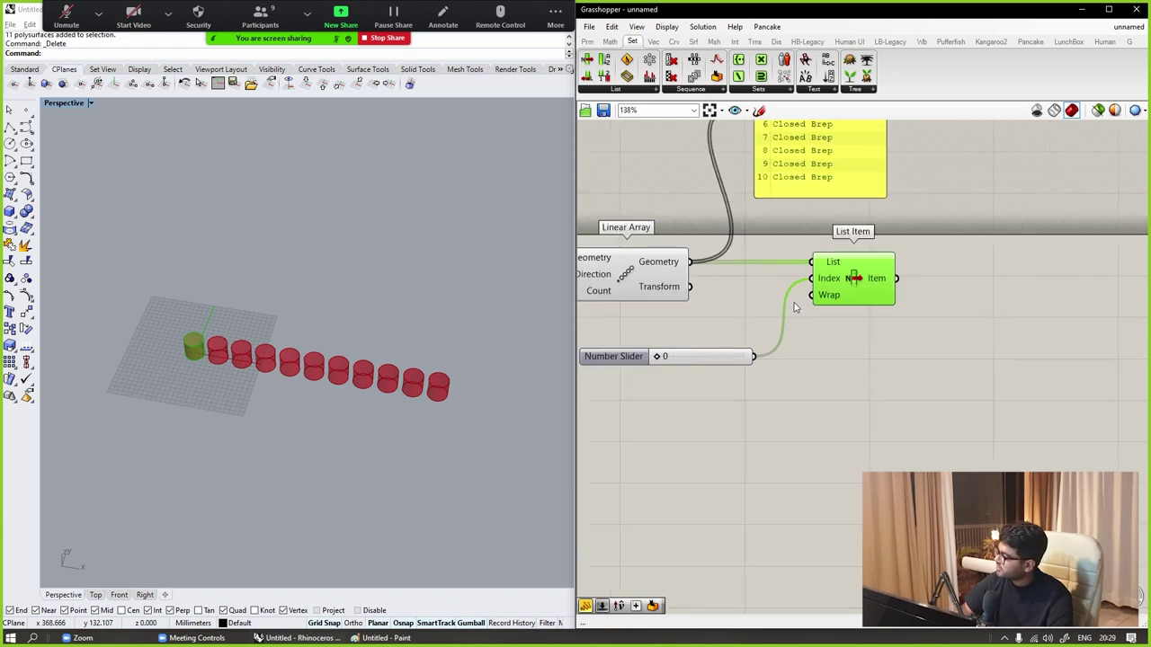
scroll(675, 362, "up", 1)
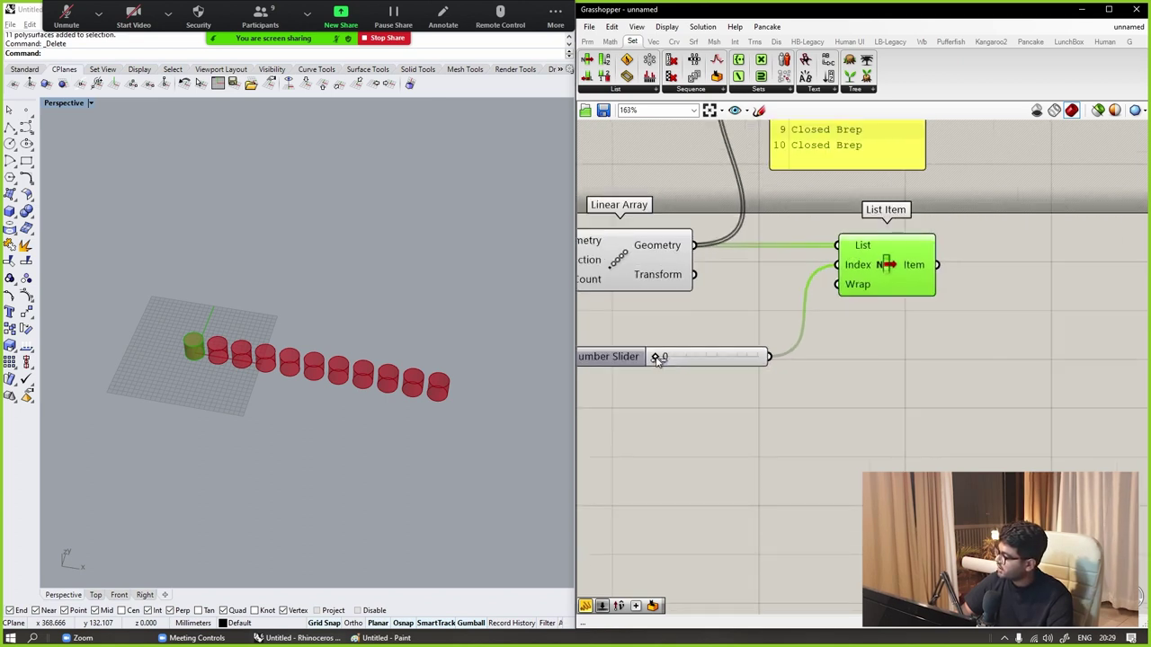
left_click_drag(659, 357, 667, 357)
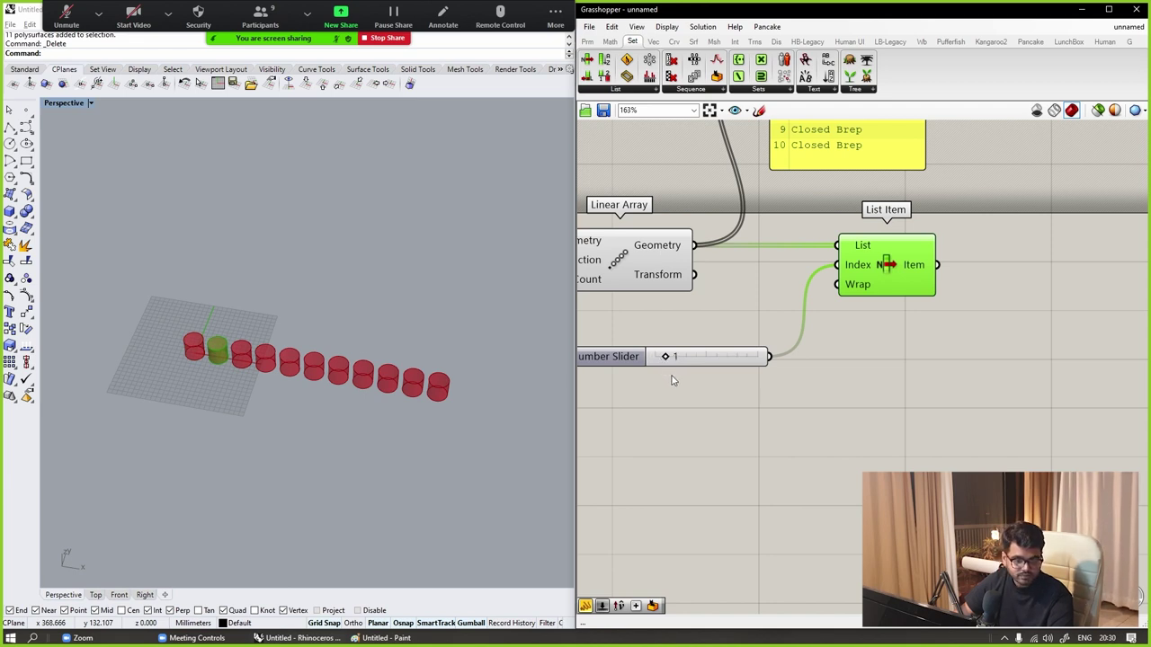
left_click_drag(667, 357, 726, 352)
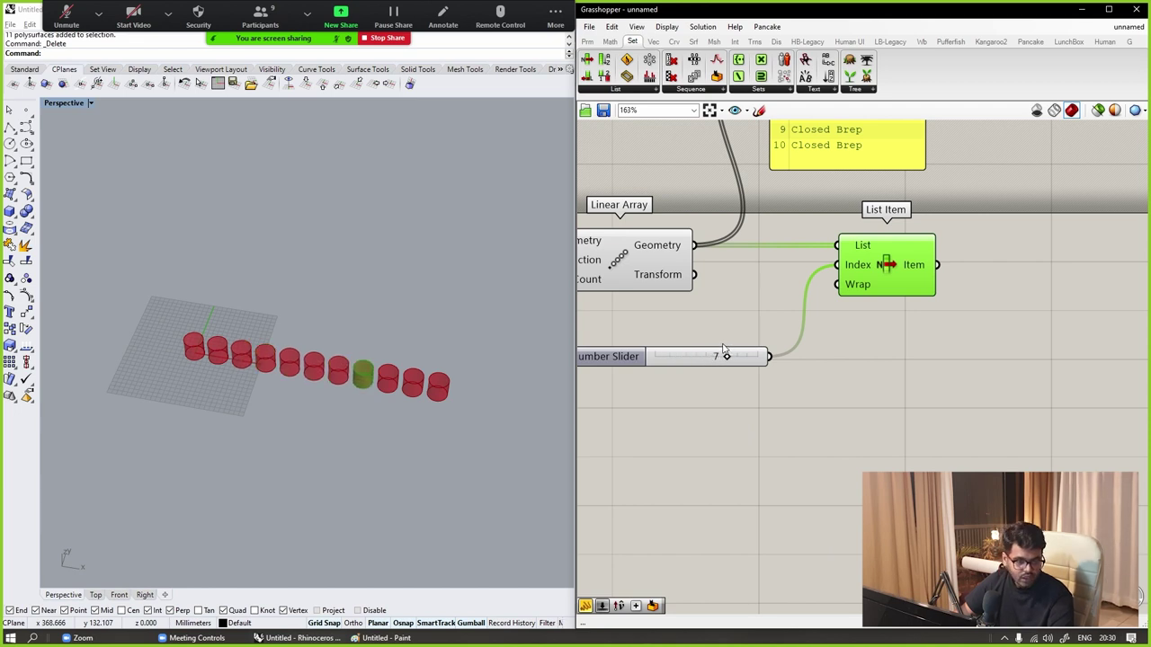
scroll(809, 333, "down", 3)
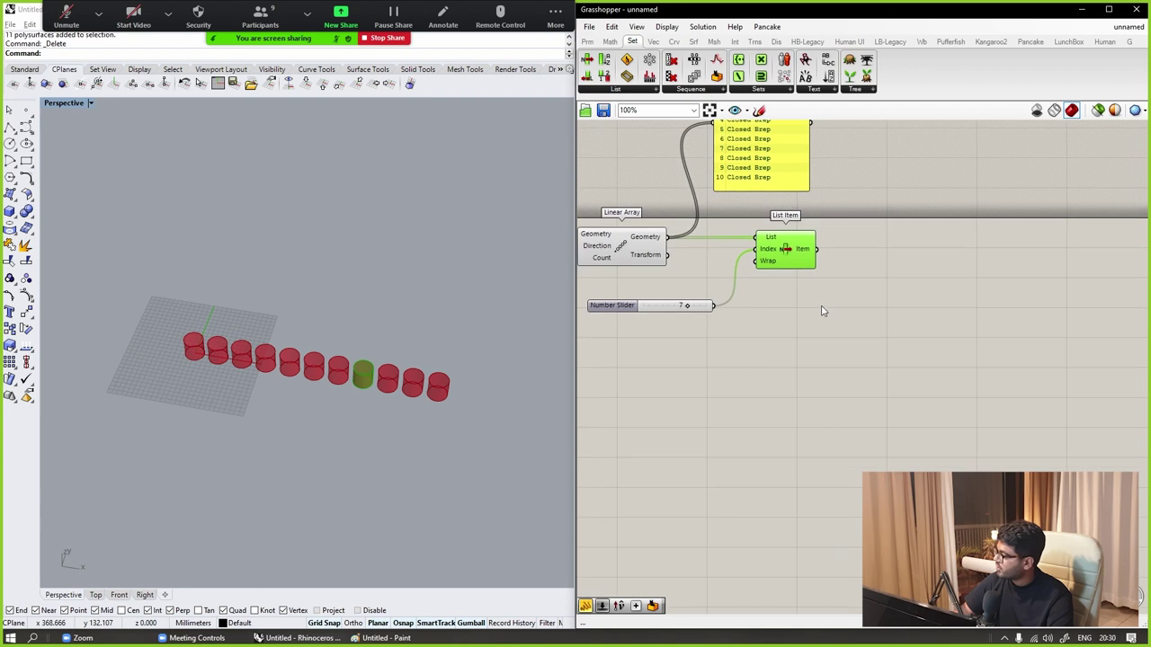
scroll(823, 308, "up", 2)
scroll(800, 269, "down", 2)
scroll(637, 303, "up", 1)
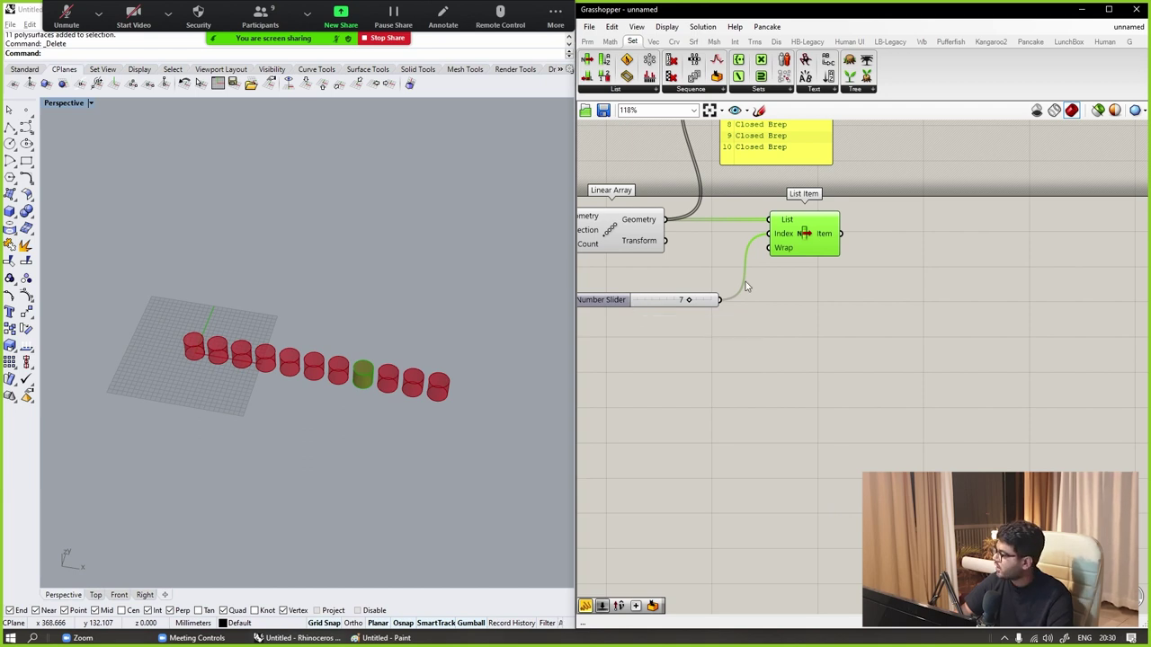
scroll(830, 226, "up", 1)
scroll(395, 406, "up", 3)
scroll(853, 300, "down", 5)
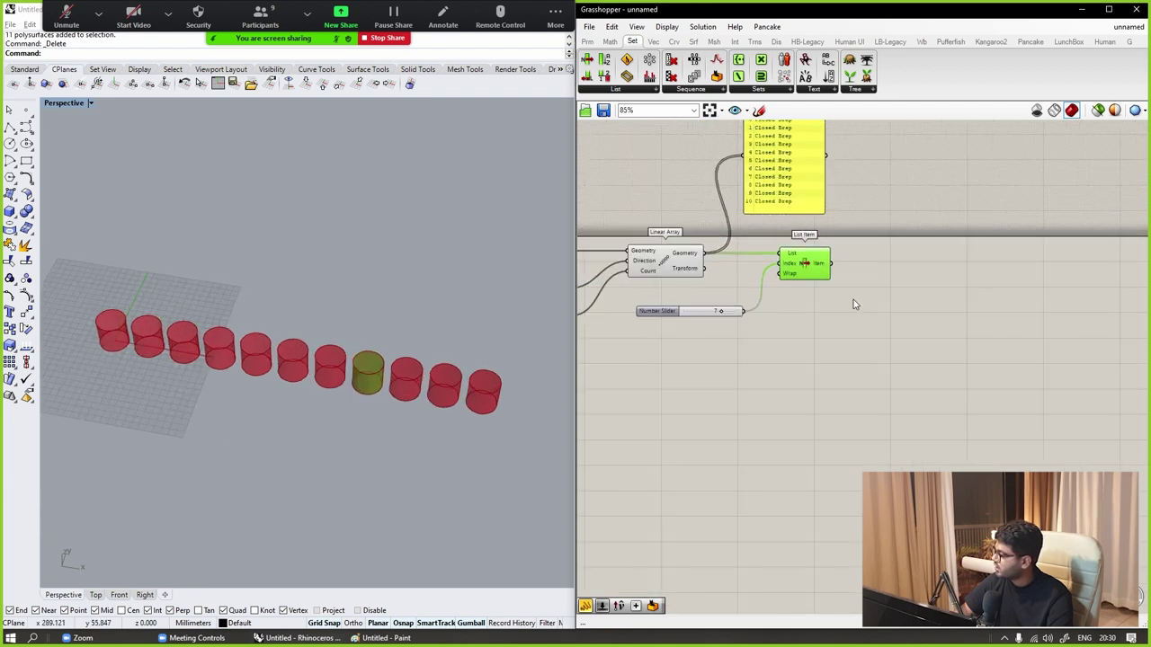
Add a Move component beyond List Item and connect List Item's Item output to its Geometry input.
scroll(794, 258, "up", 4)
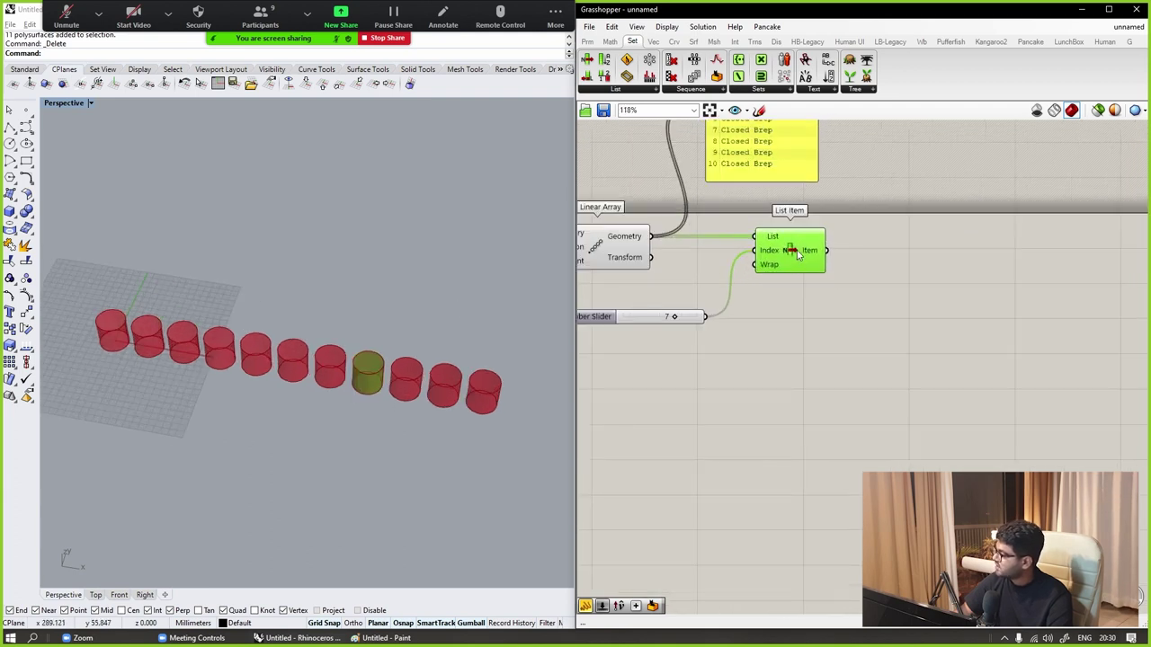
double_click(951, 376)
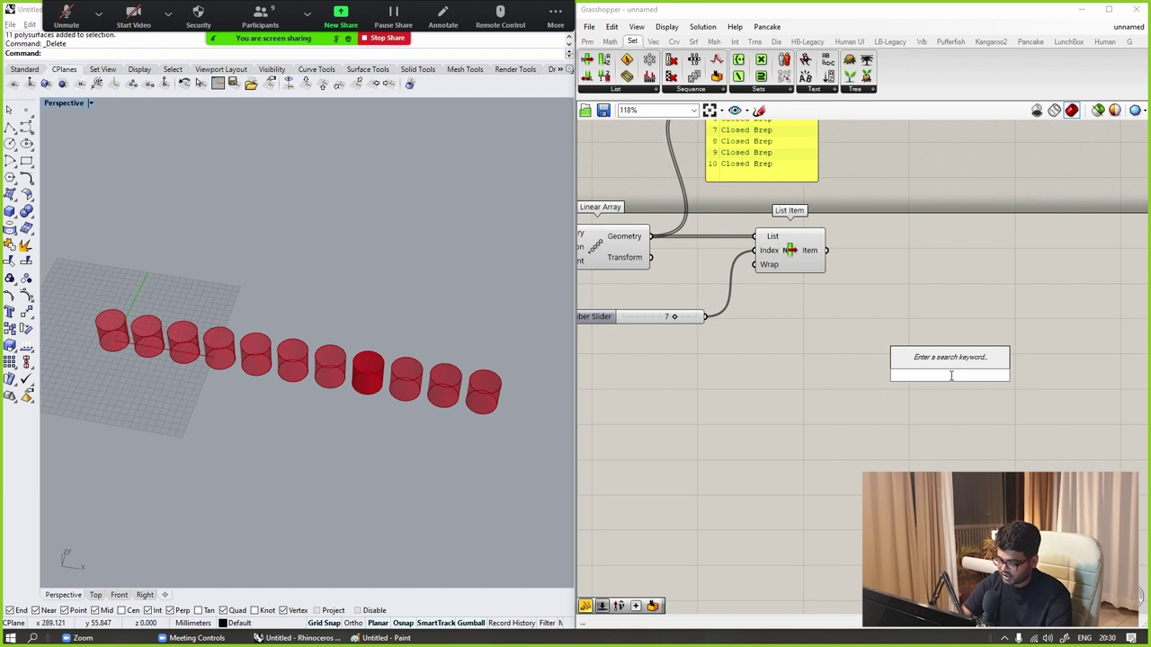
type("move")
key("Return")
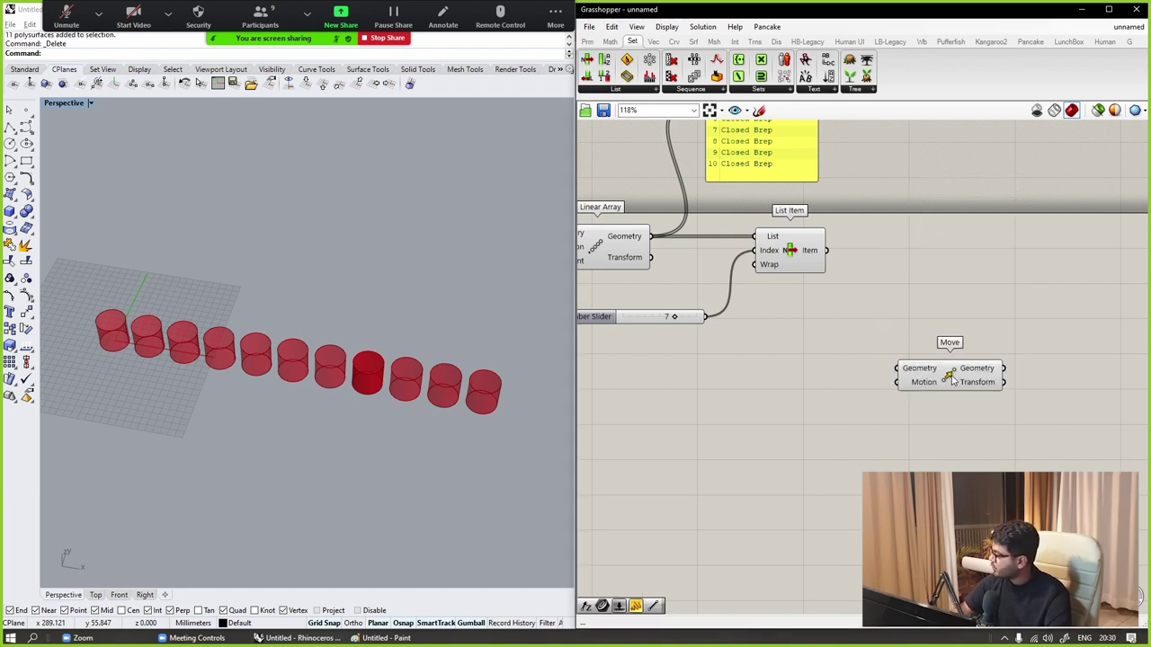
left_click_drag(826, 250, 954, 258)
Add a Unit Y vector component below List Item and connect its output to Move's Motion input.
double_click(812, 364)
type("unit y")
key("Return")
left_click_drag(865, 364, 926, 264)
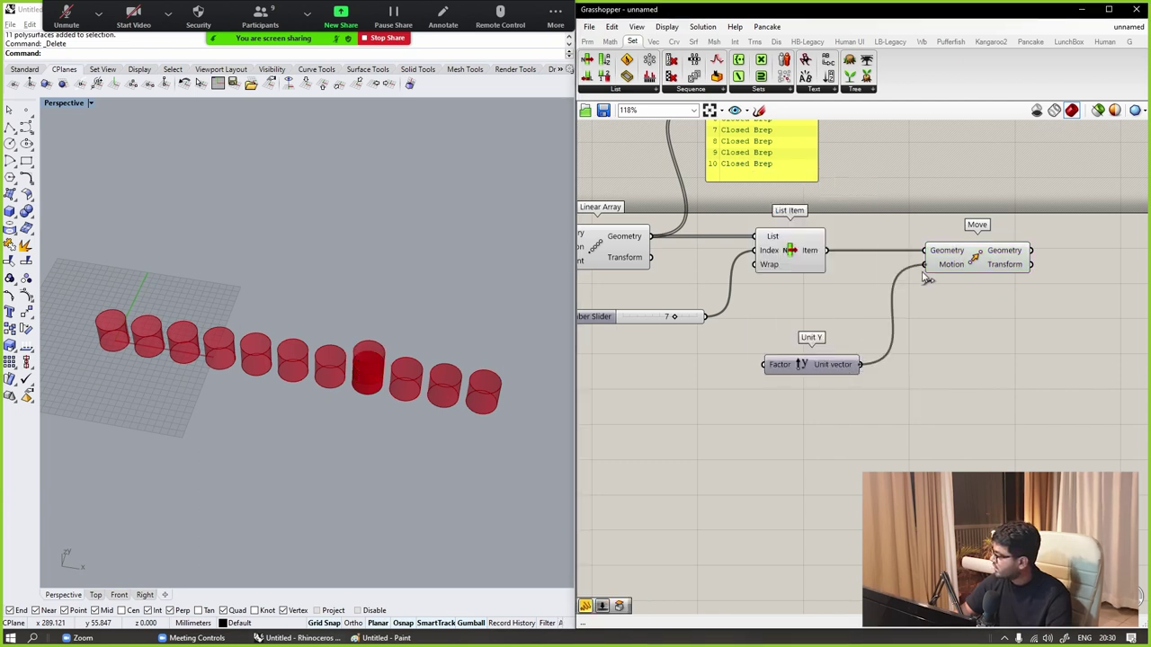
left_click_drag(801, 364, 808, 402)
Add a number slider with the value 20 and connect it to Unit Y's Factor input.
left_click(722, 411)
double_click(722, 412)
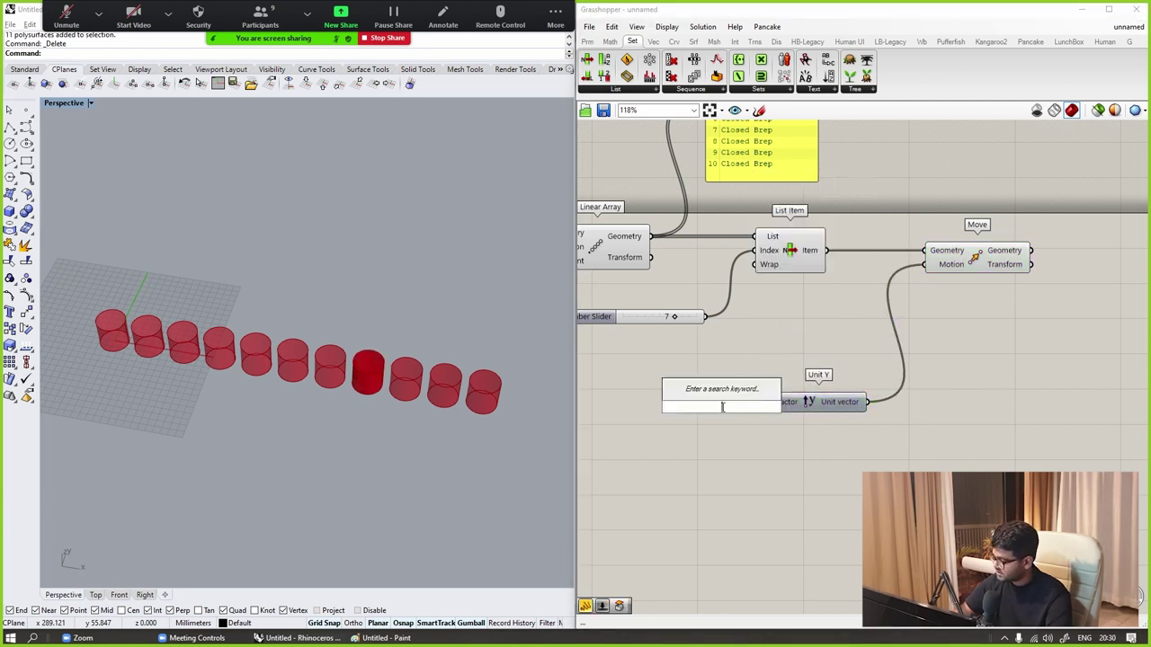
type("20")
key("Return")
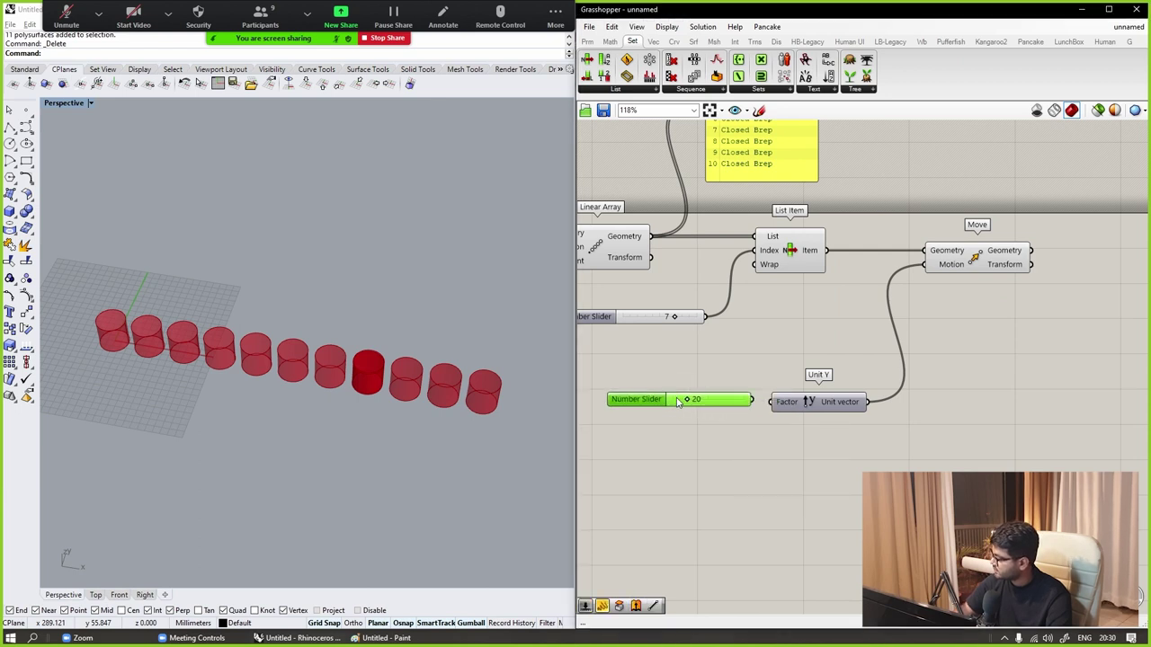
left_click_drag(771, 408, 735, 407)
Set the Unit Y factor slider to 44 to shift the extracted cylinder farther along Y.
right_click_drag(404, 377, 479, 414)
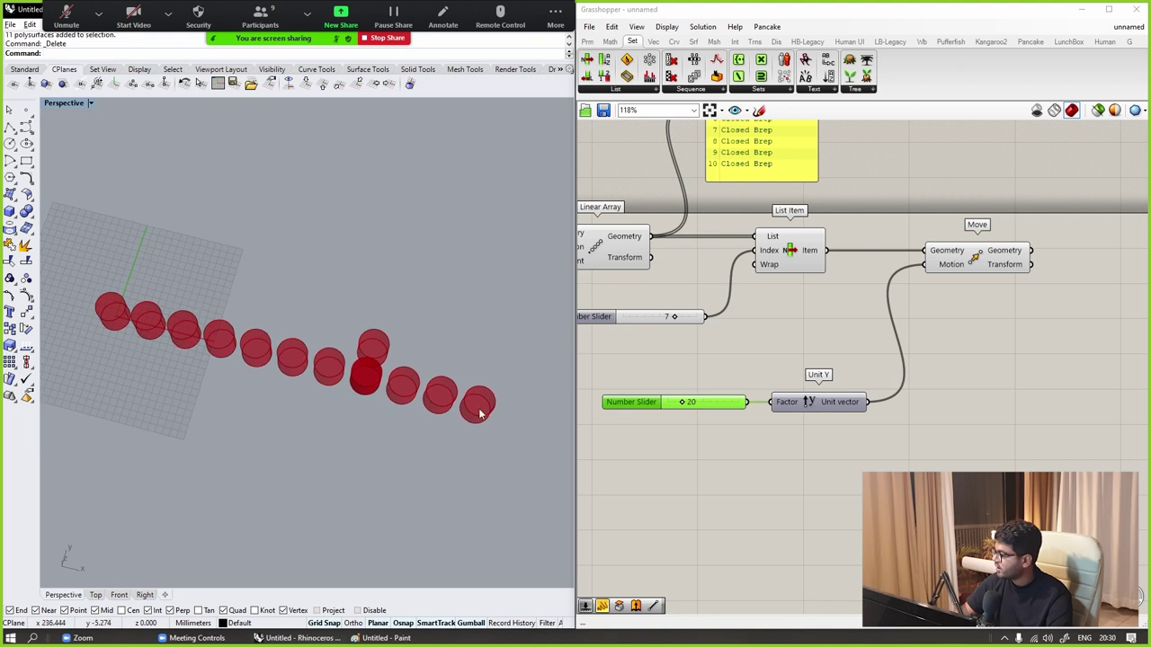
scroll(673, 406, "up", 2)
left_click_drag(677, 403, 707, 403)
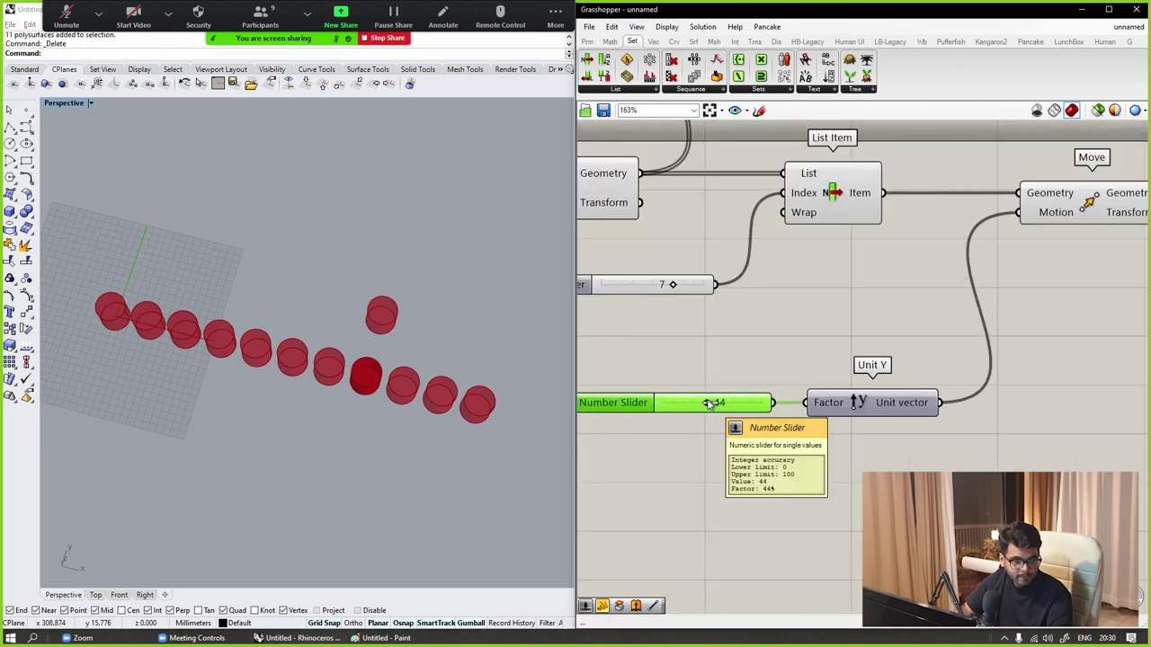
scroll(1030, 243, "down", 2)
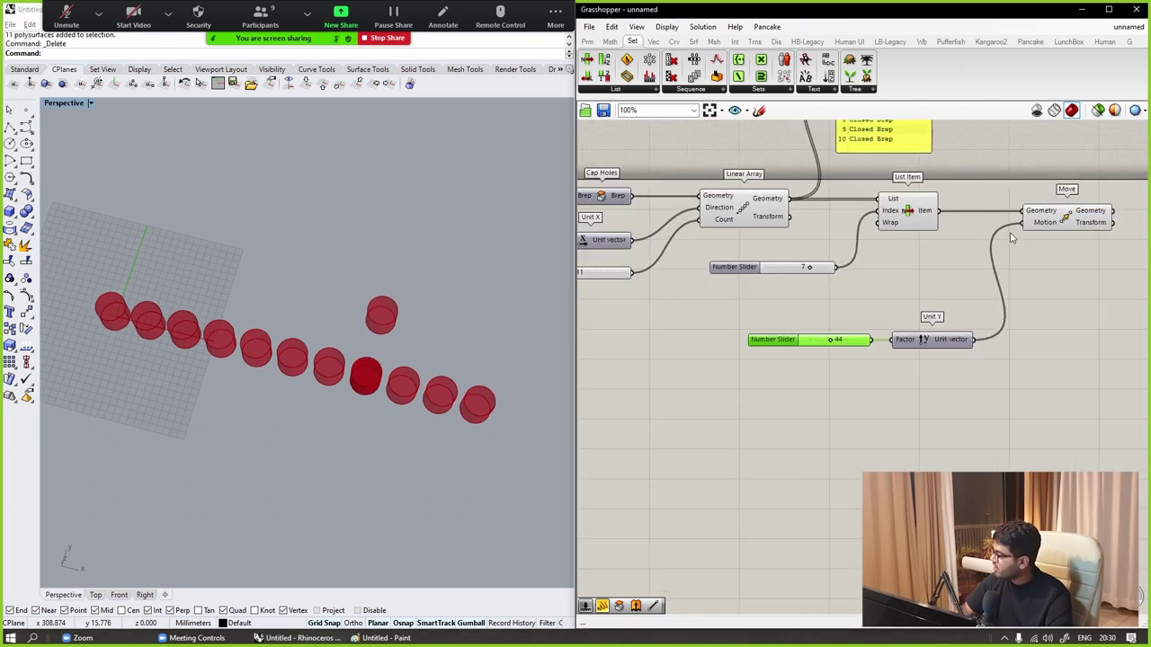
Set the List Item index slider to 9 to extract a different cylinder for the move.
scroll(805, 292, "up", 1)
mouse_move(798, 278)
left_mouse_down()
mouse_move(743, 277)
mouse_move(814, 266)
left_mouse_up()
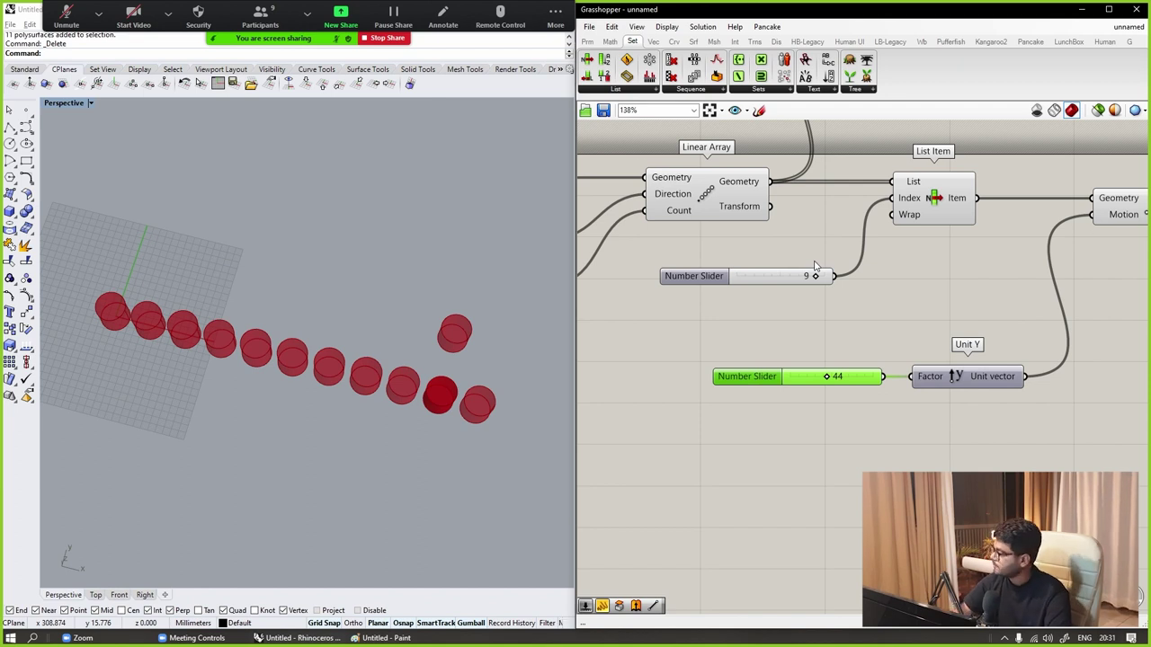
Inspect List Item's Item output and select Move to highlight the moved cylinder in the viewport.
scroll(919, 225, "up", 5)
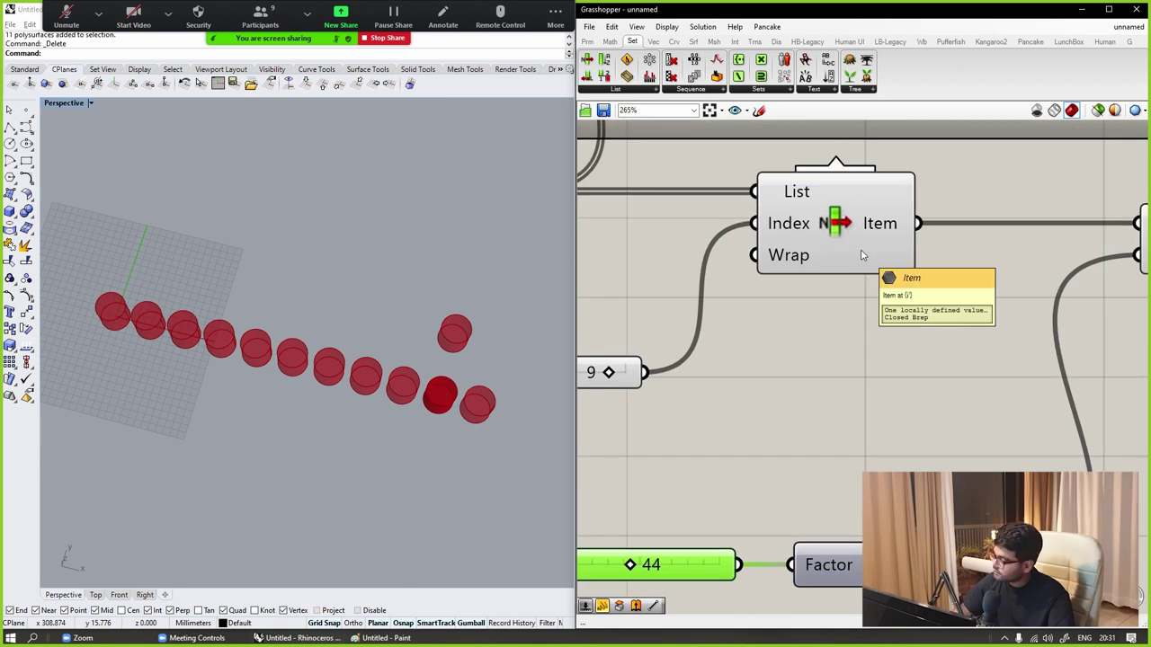
scroll(860, 255, "down", 6)
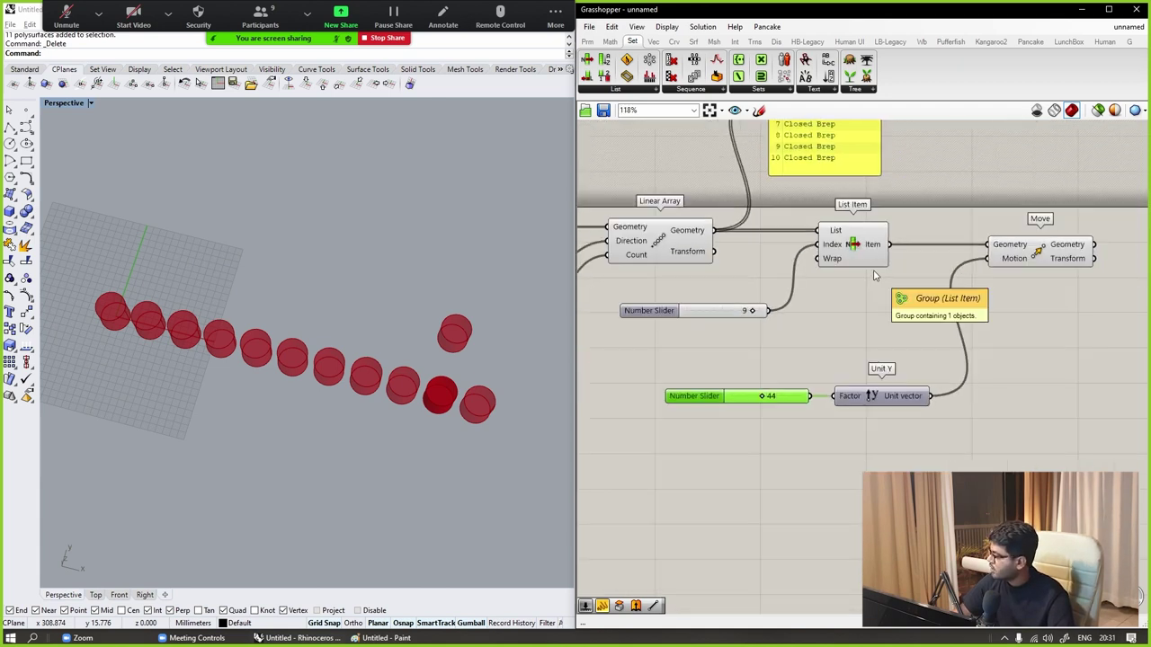
right_click_drag(513, 405, 432, 360)
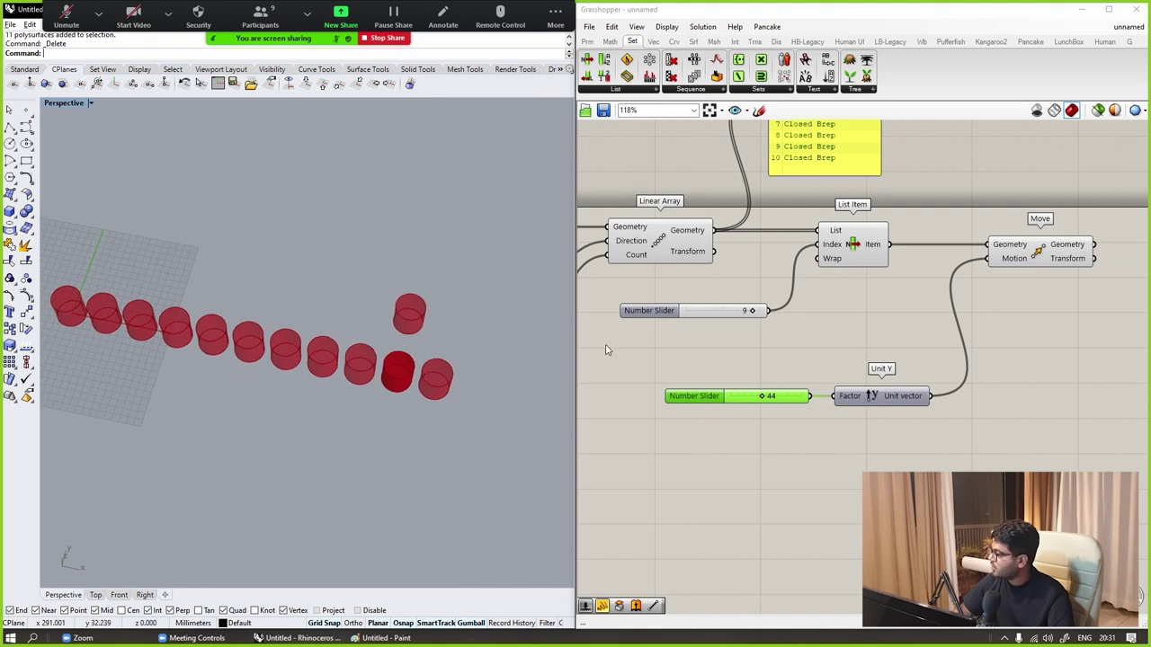
left_click(1015, 260)
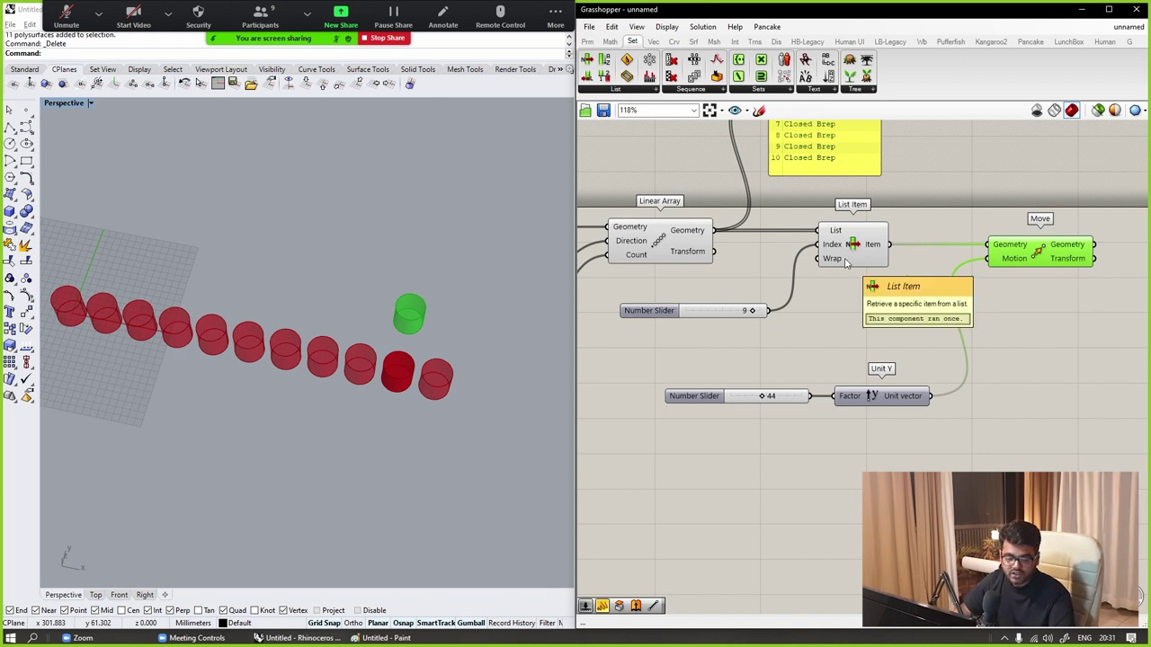
Disable the preview of Linear Array and List Item and select Move to view its cylinder alone.
left_click_drag(879, 288, 659, 193)
left_click_drag(887, 341, 700, 241)
middle_click(713, 253)
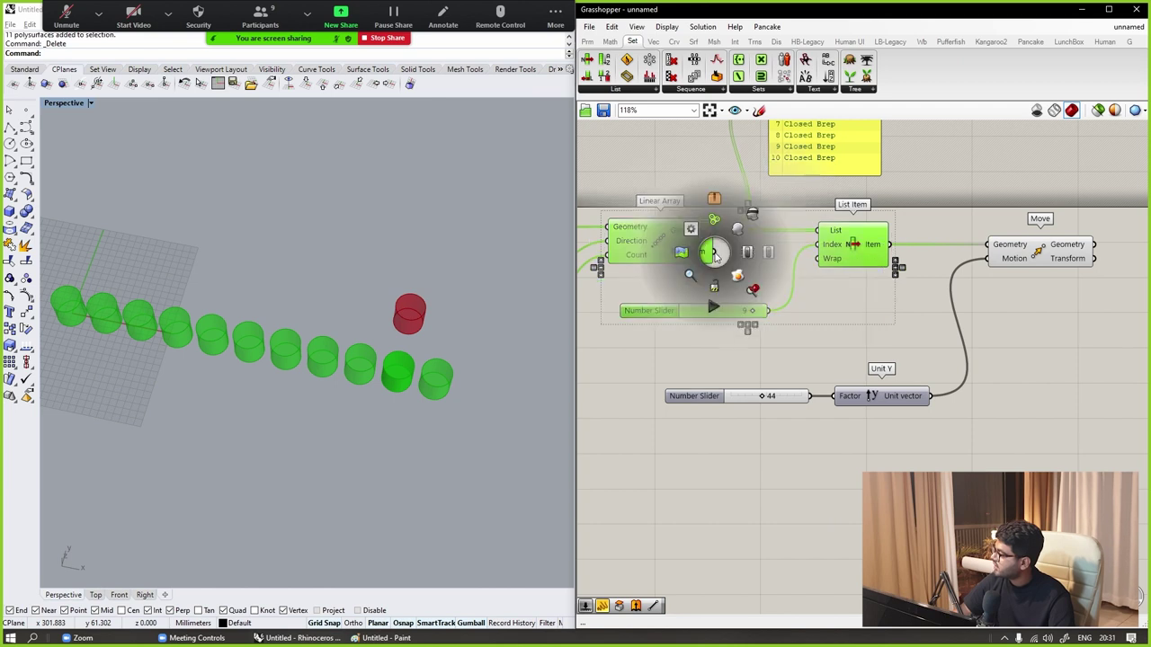
left_click(752, 213)
left_click(1036, 258)
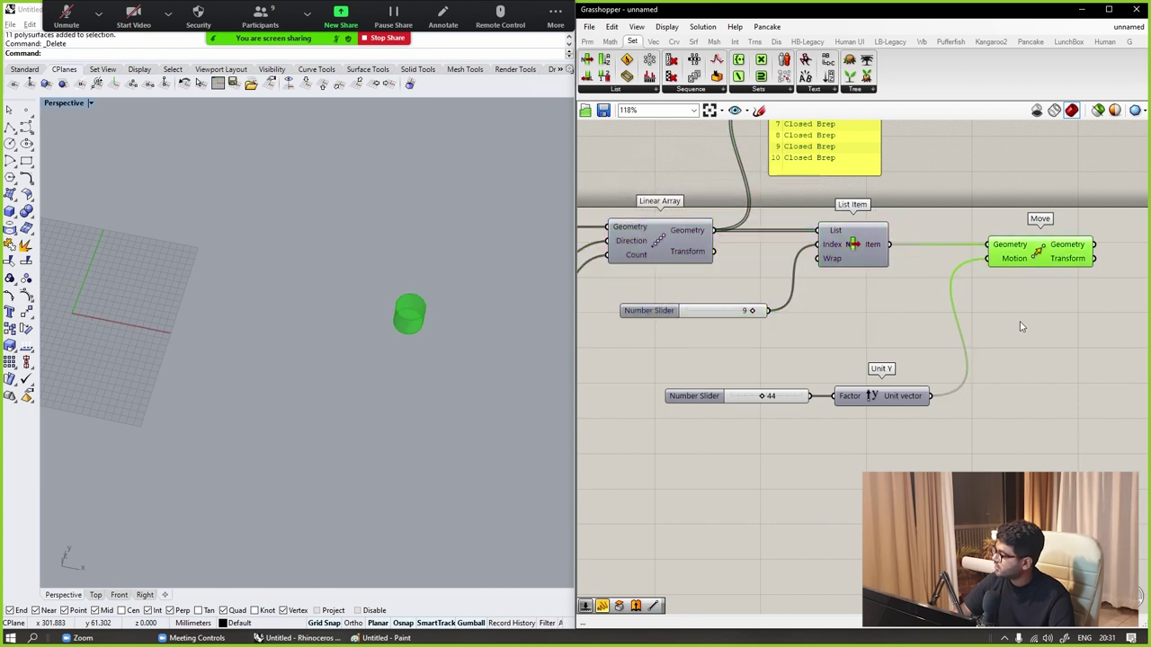
Enable the preview of the components from Cap Holes through Linear Array to List Item and deselect them.
scroll(767, 402, "up", 2)
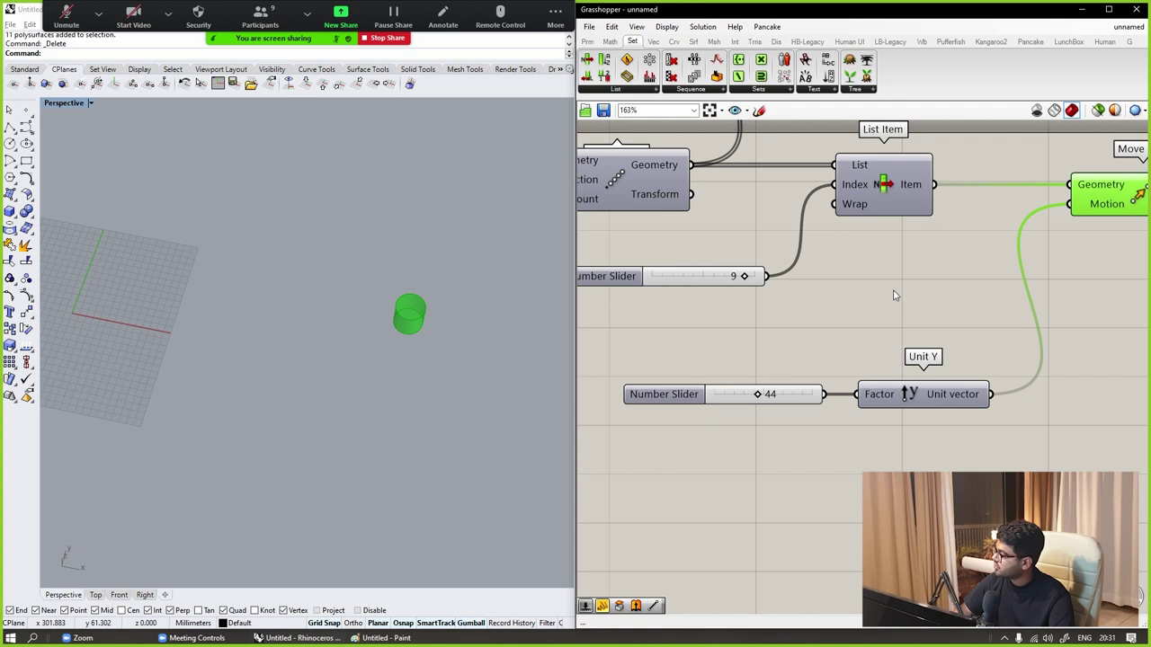
scroll(893, 289, "down", 2)
scroll(896, 341, "down", 2)
left_click_drag(894, 329, 596, 200)
middle_click(679, 263)
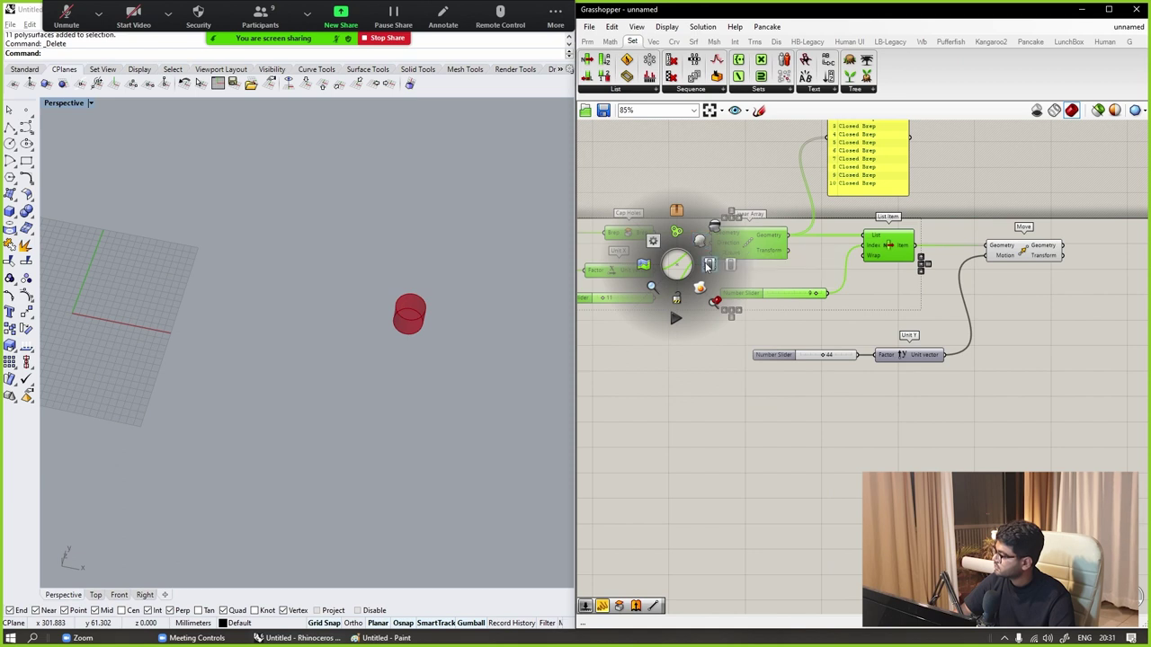
left_click(701, 243)
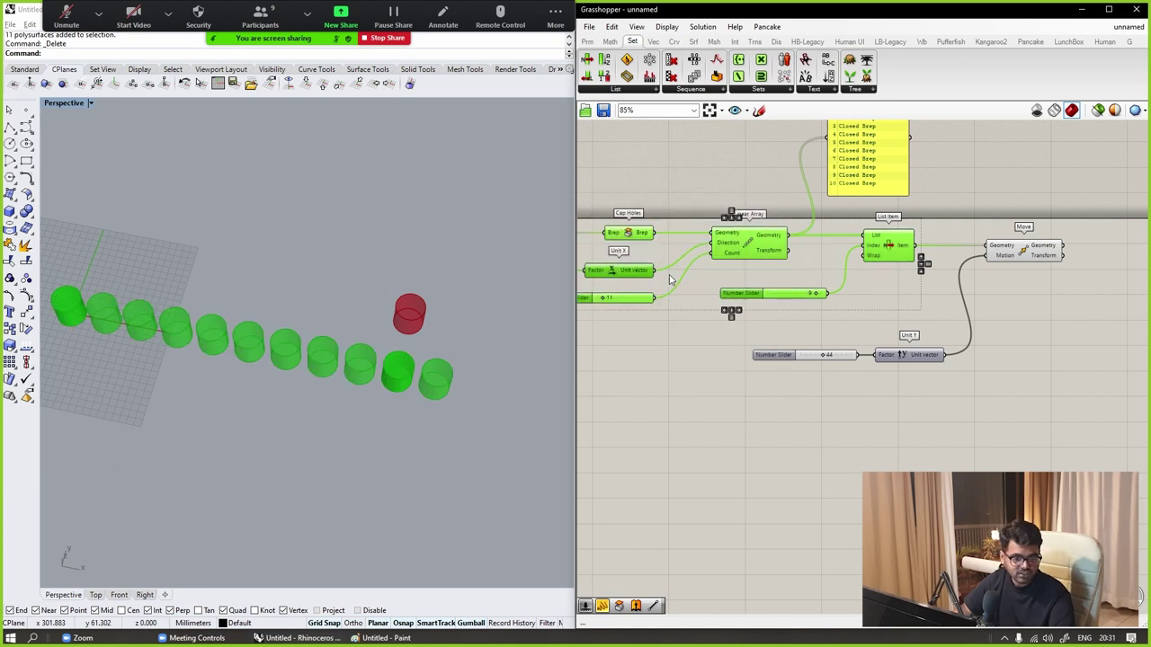
left_click(909, 326)
scroll(917, 319, "up", 1)
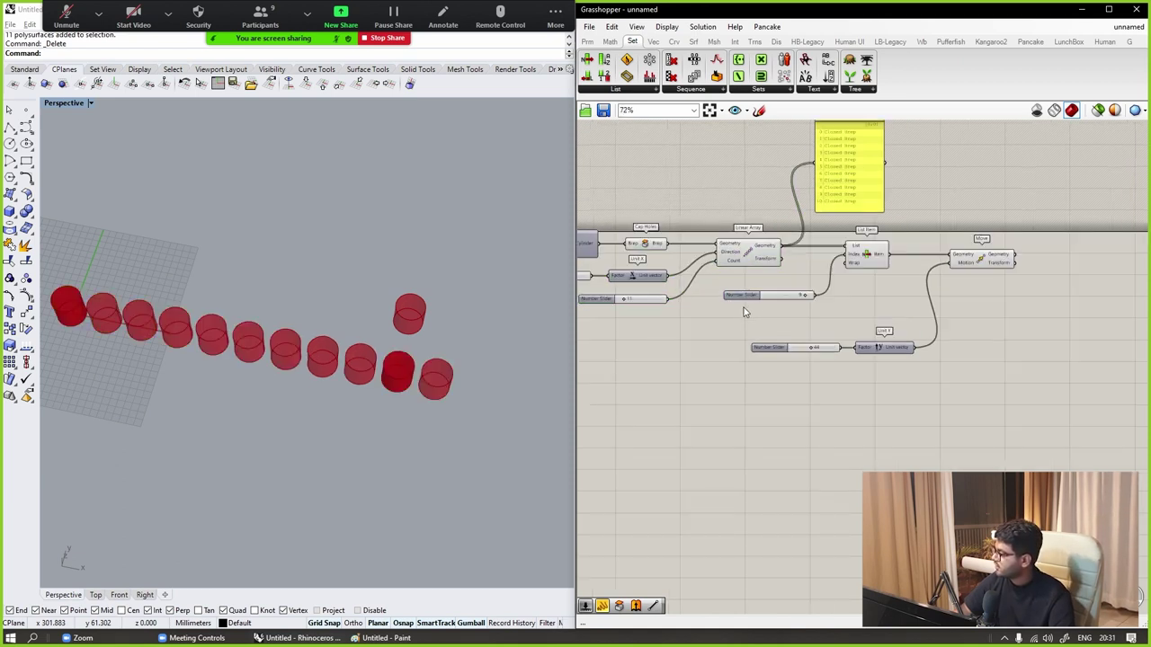
scroll(923, 291, "up", 1)
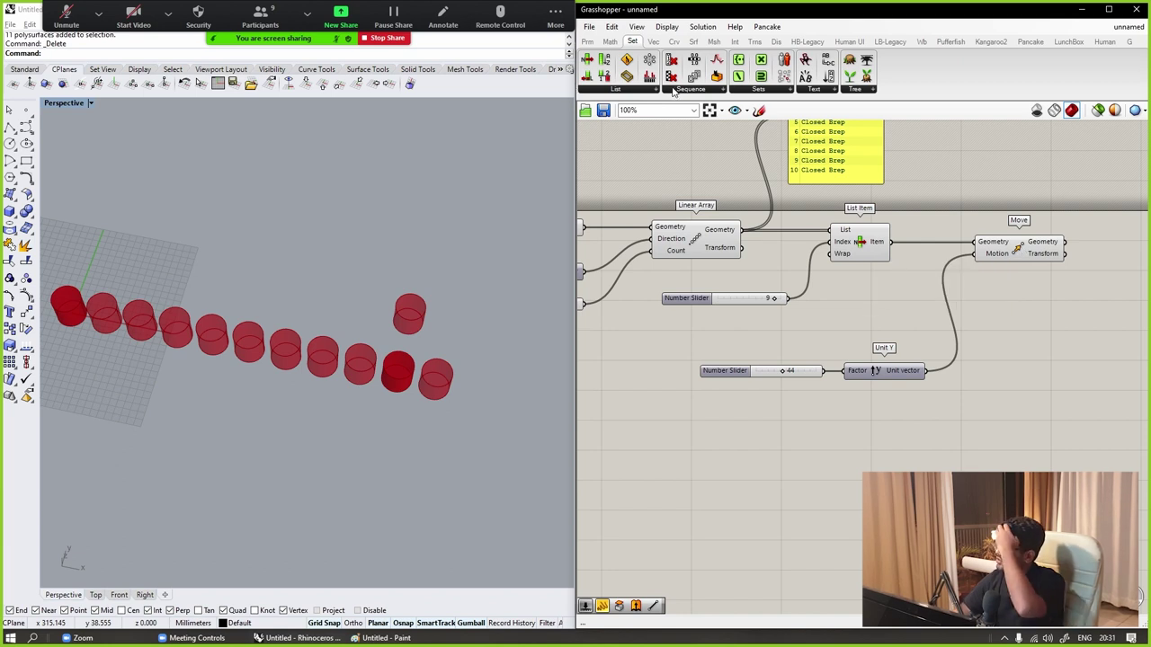
Add a +1 output to List Item for the item after the index and inspect it.
scroll(890, 243, "up", 6)
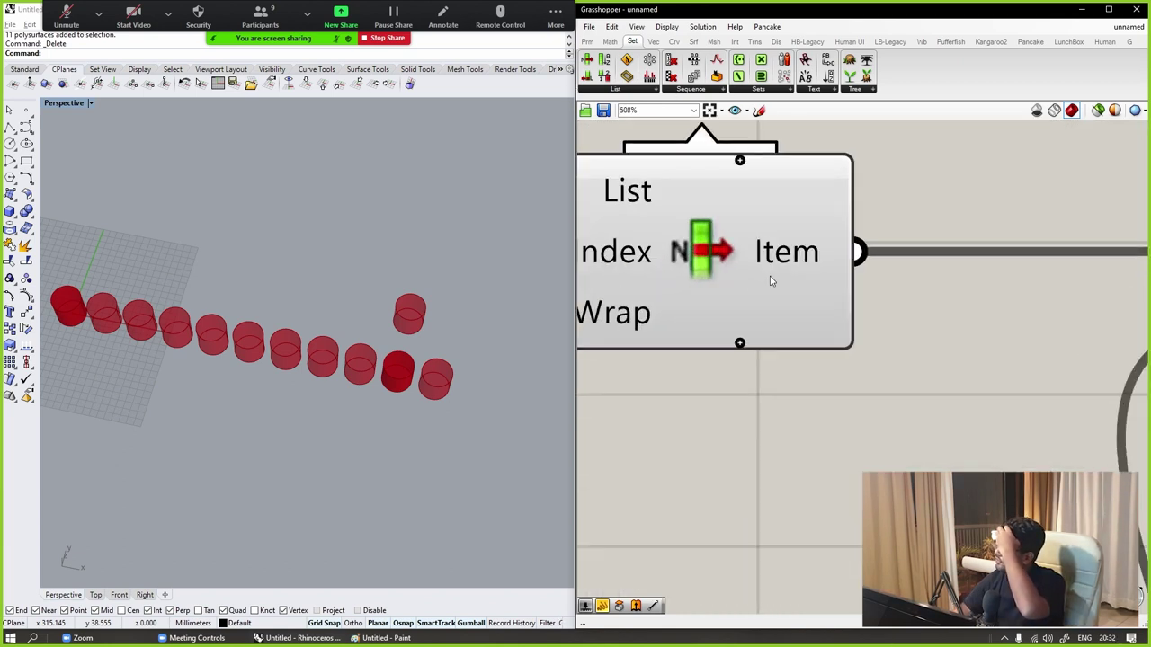
right_click_drag(782, 359, 794, 385)
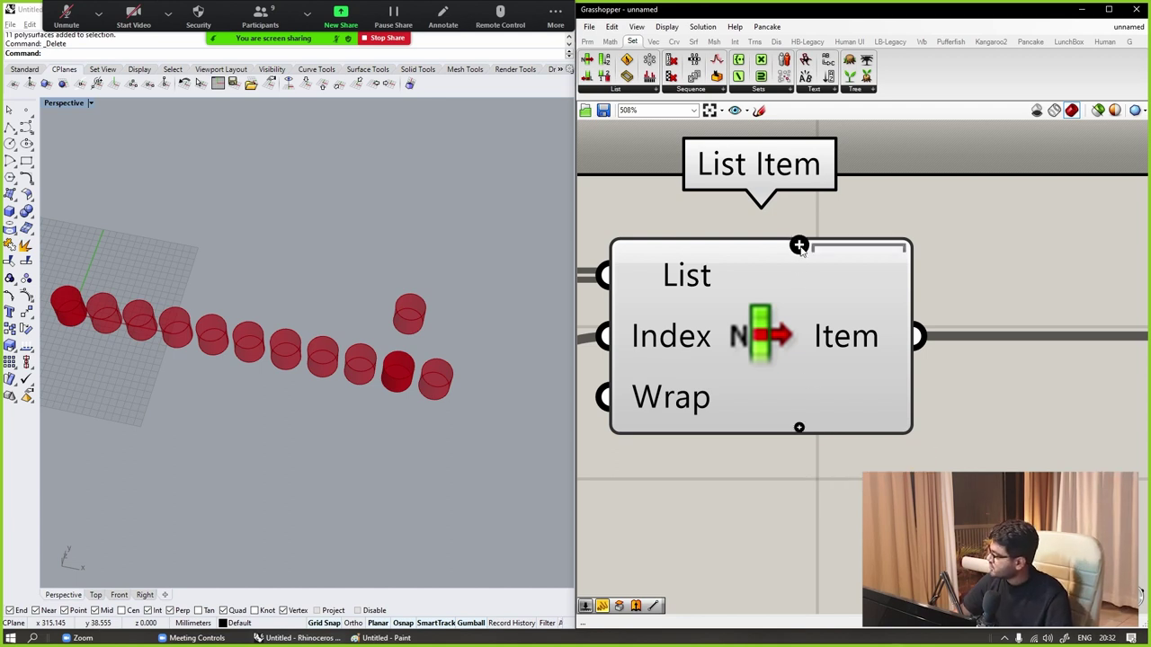
scroll(842, 394, "down", 3)
scroll(841, 393, "up", 3)
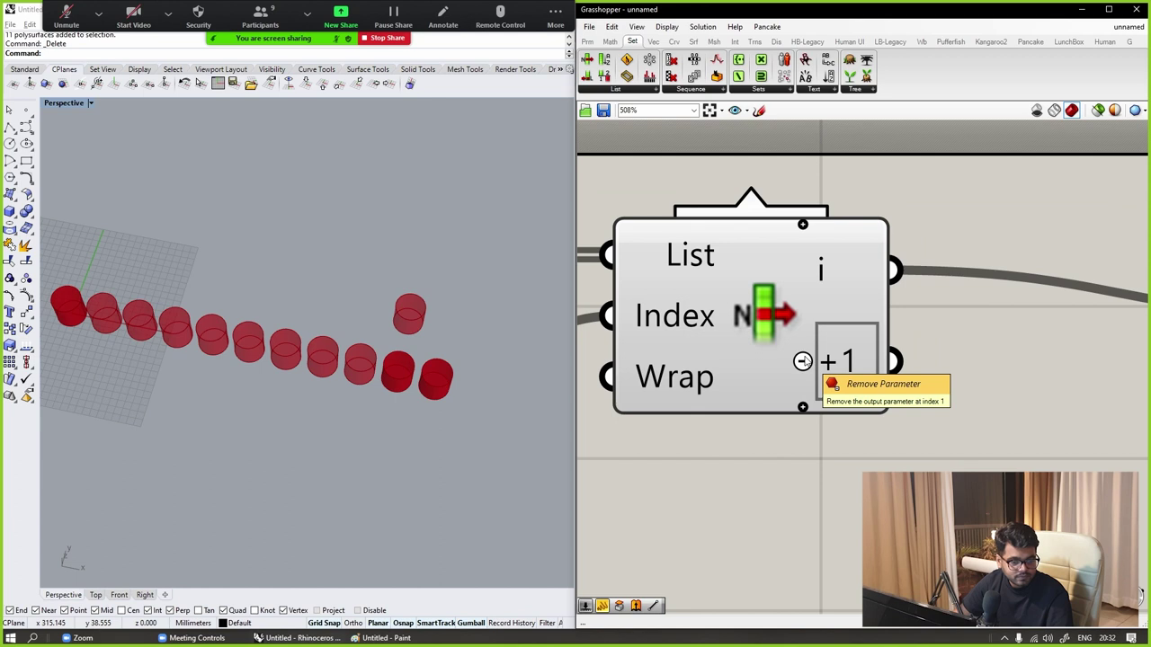
scroll(803, 361, "down", 3)
scroll(868, 225, "up", 3)
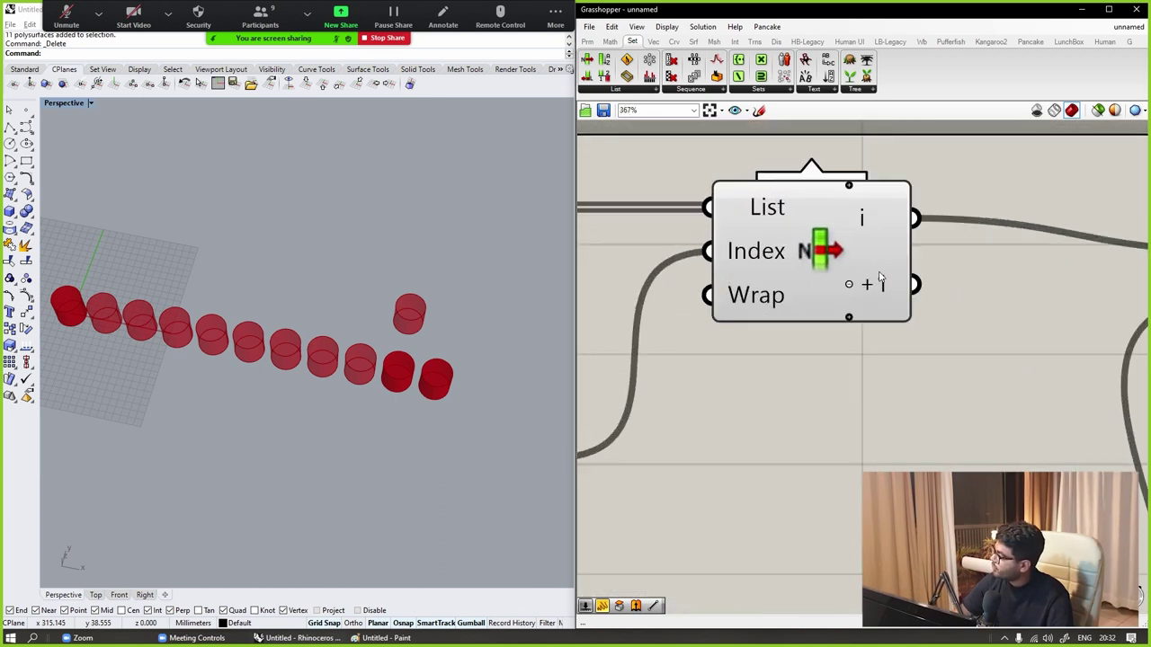
scroll(861, 219, "down", 4)
scroll(810, 234, "up", 3)
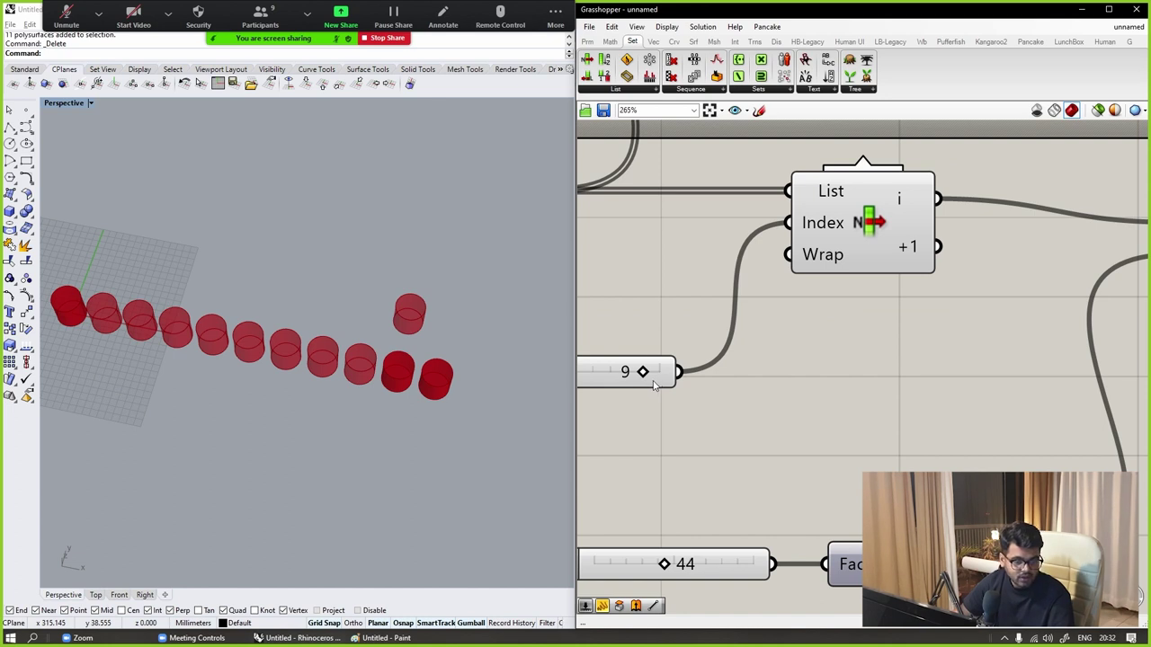
scroll(922, 236, "up", 3)
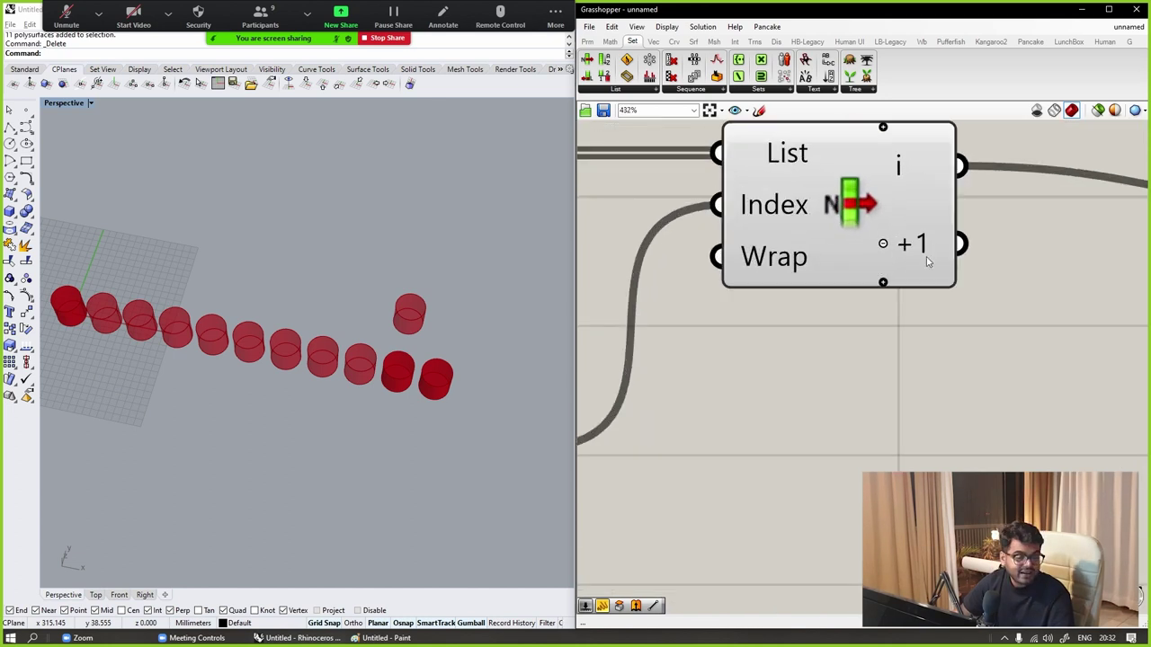
mouse_move(921, 261)
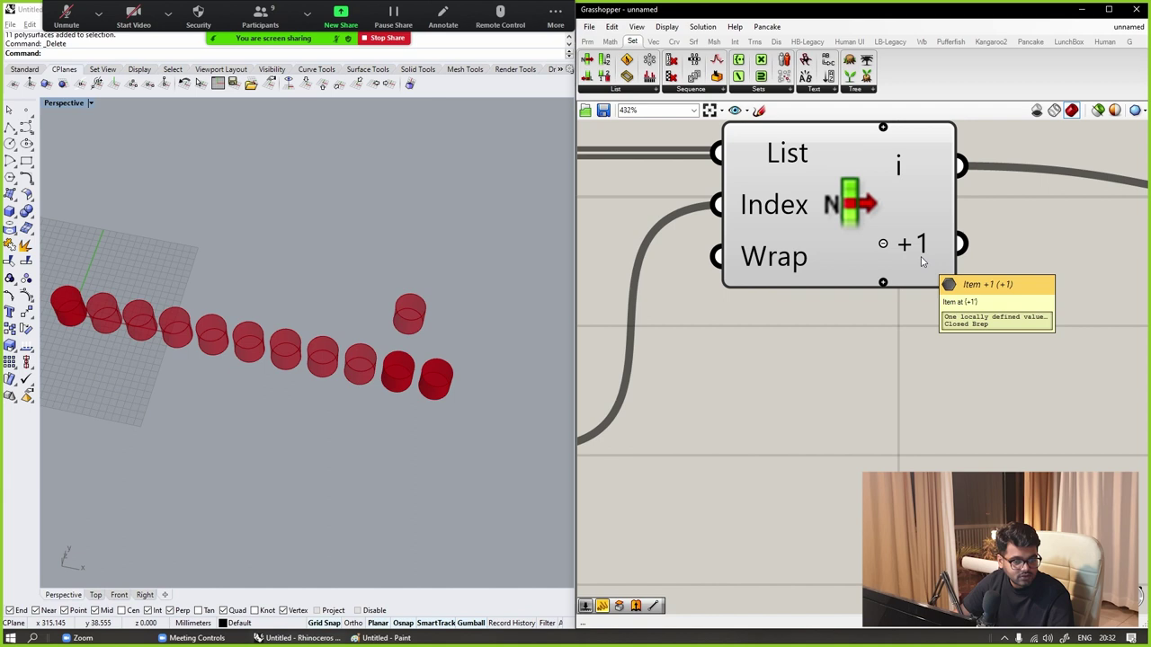
Duplicate the Move component together with its Unit Y and Number Slider, placing the copies just below the originals.
scroll(921, 261, "down", 8)
left_click_drag(843, 344, 856, 305)
left_click(997, 324)
left_click_drag(999, 327, 1005, 236)
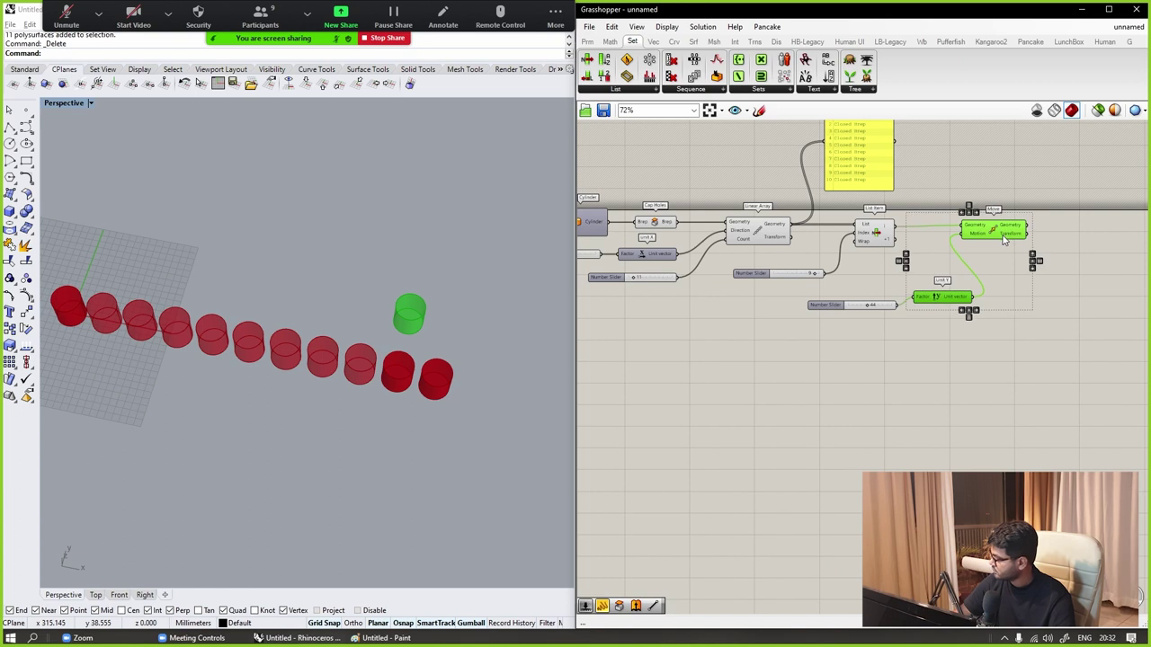
left_click(1033, 318)
left_click_drag(1063, 364, 791, 284)
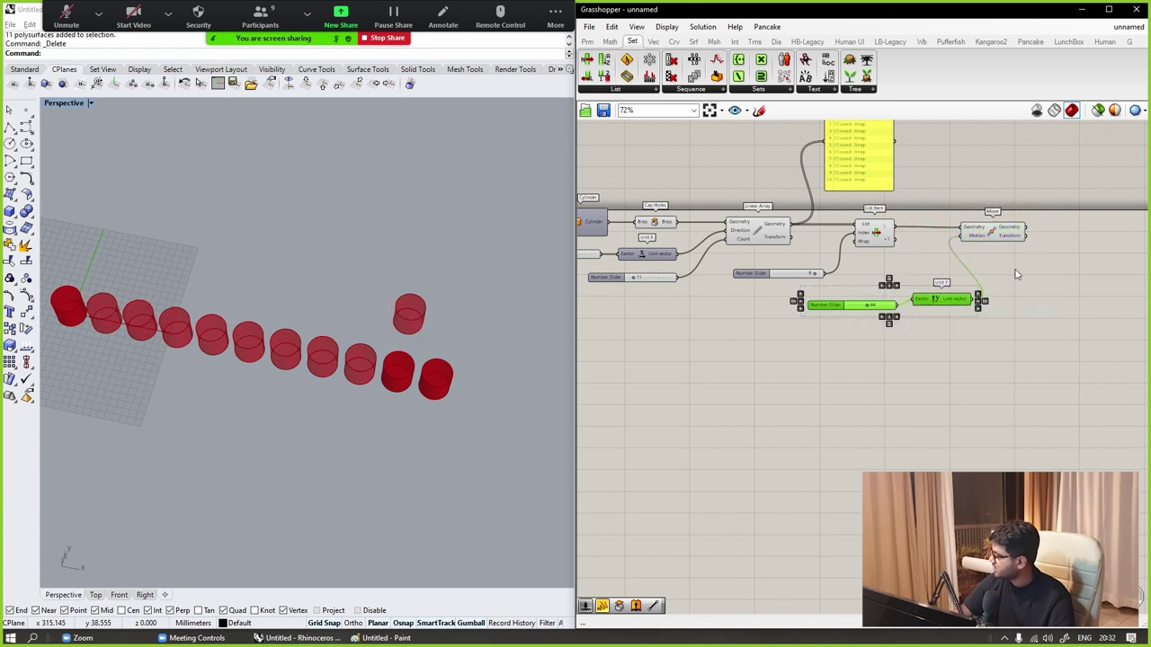
left_click(985, 222, "shift")
left_click_drag(985, 223, 1003, 274, "alt")
Connect List Item's +1 output to the second Move's Geometry and set the copied Unit Y slider to 81.
scroll(961, 259, "up", 3)
left_click_drag(849, 228, 1001, 276)
left_click_drag(851, 406, 874, 404)
left_click(646, 343)
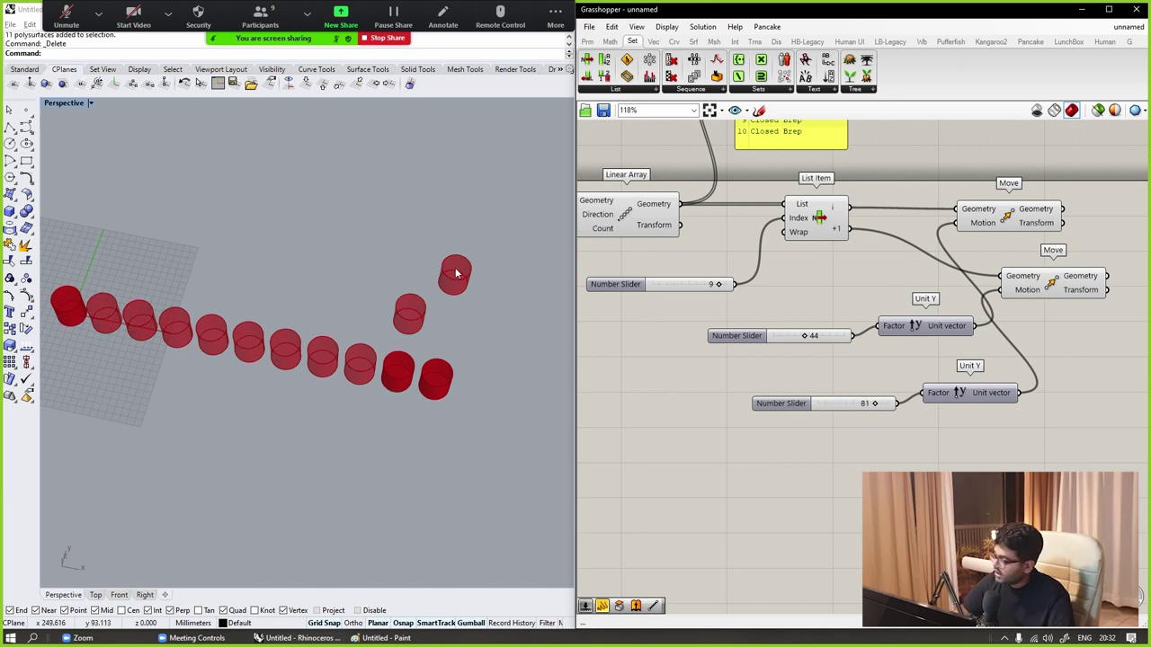
Set the List Item index slider to 5 and add a -1 output to List Item.
scroll(783, 288, "up", 2)
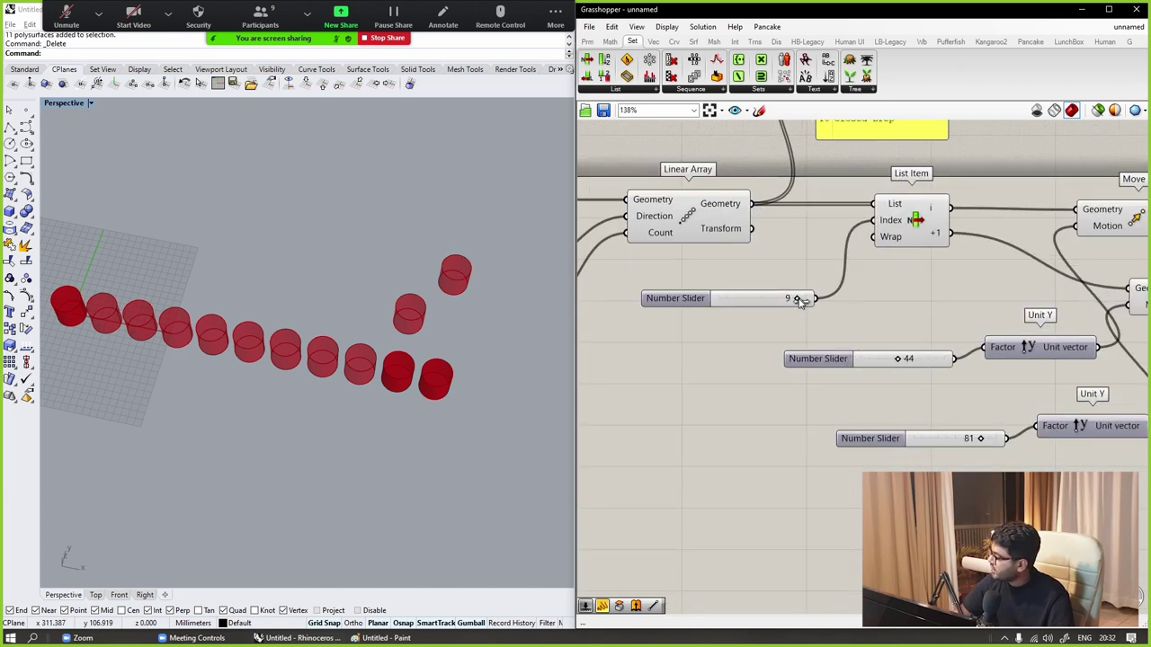
left_click_drag(796, 302, 760, 301)
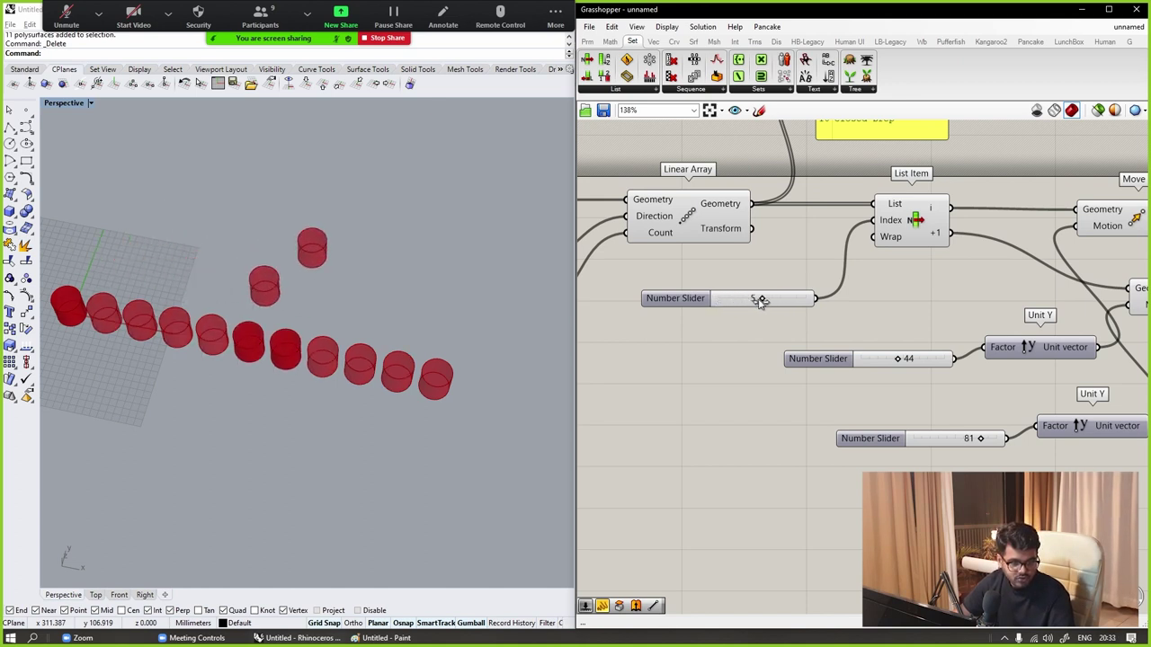
scroll(877, 227, "up", 5)
left_click(876, 217)
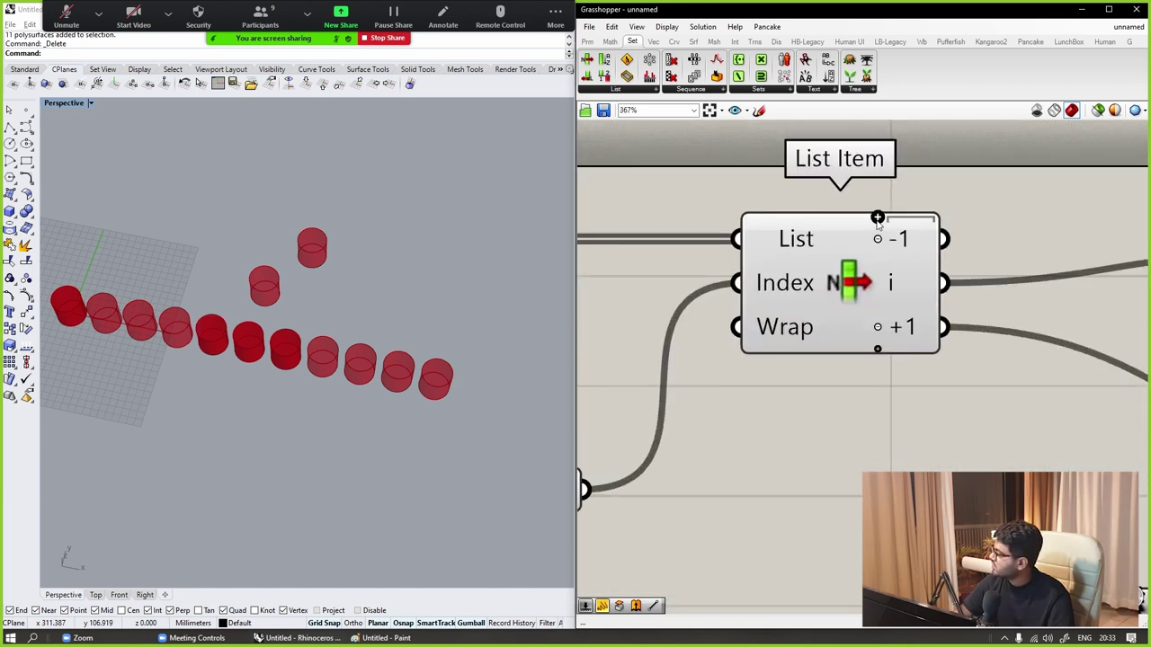
scroll(905, 243, "up", 3)
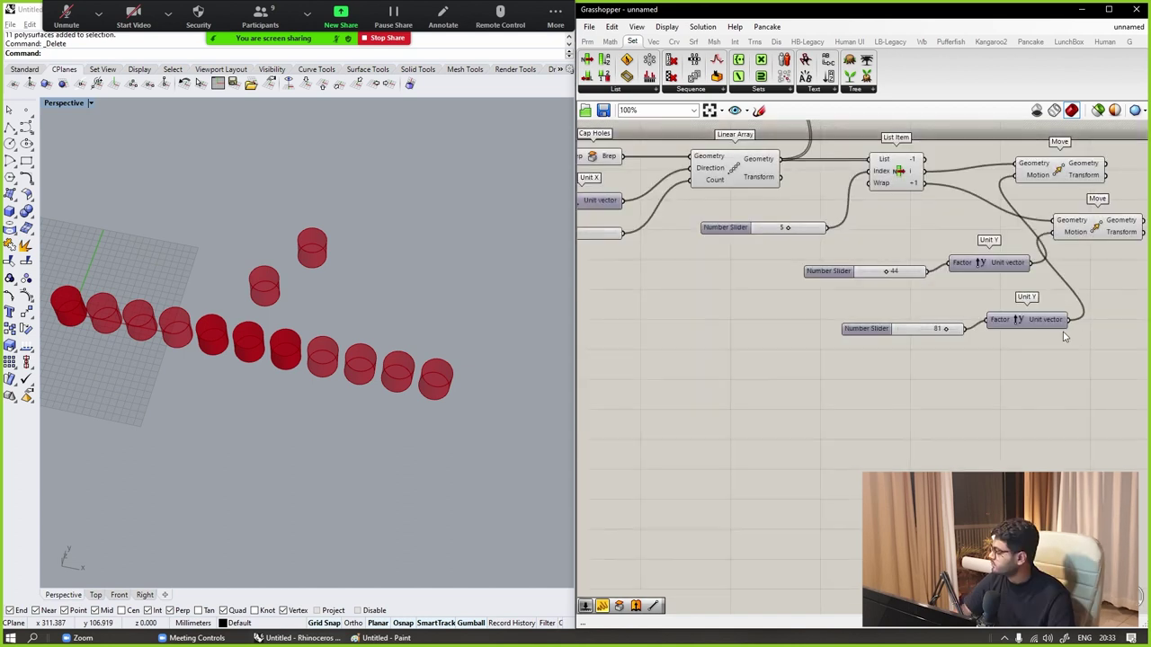
Delete List Item, both Move components, both Unit Y vectors and their sliders, including the index slider.
left_click_drag(1027, 369, 759, 154)
key("Delete")
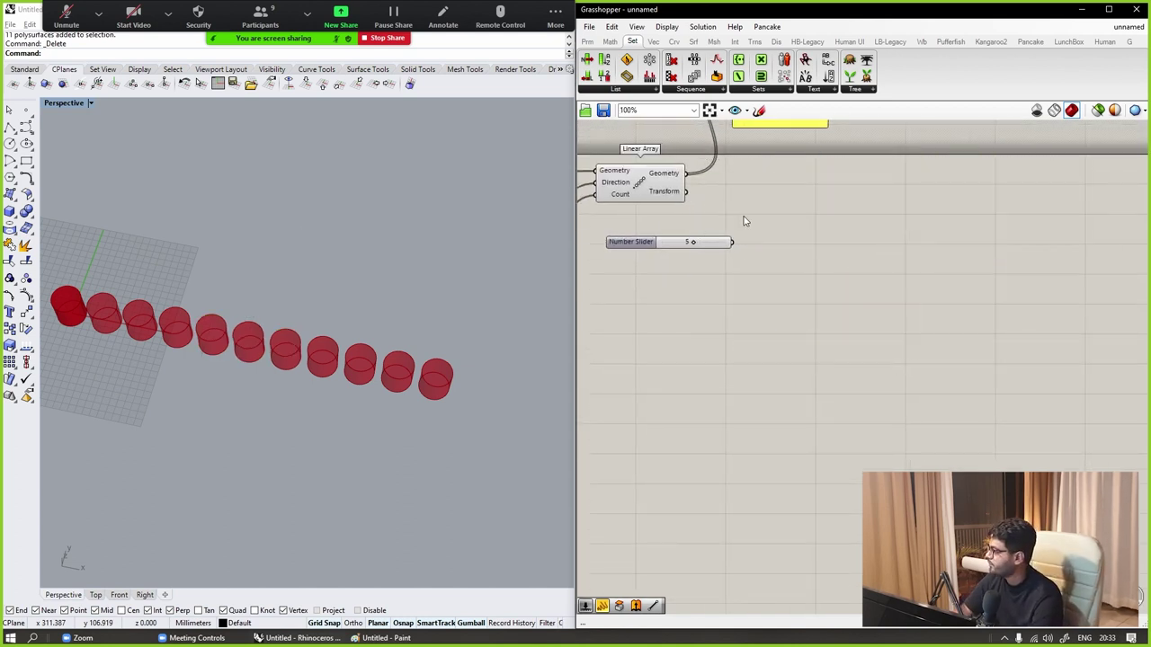
left_click(709, 243)
key("Delete")
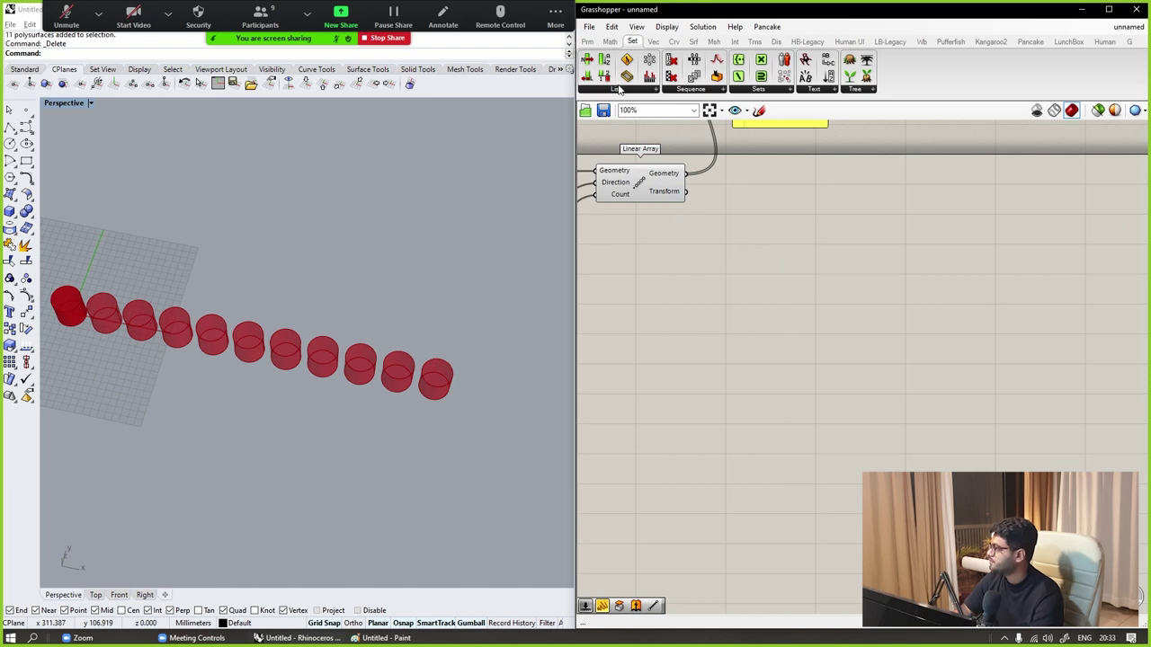
Place a Split List component on the empty canvas near Linear Array.
left_click(617, 89)
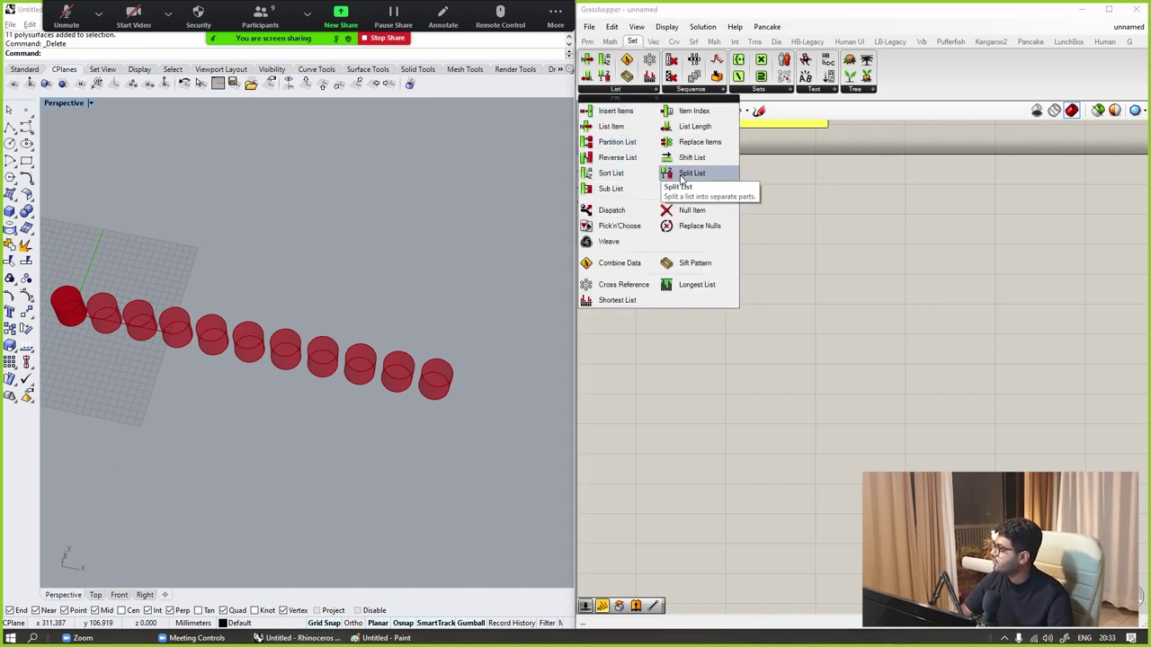
left_click(681, 178)
left_click(783, 308)
scroll(782, 306, "up", 2)
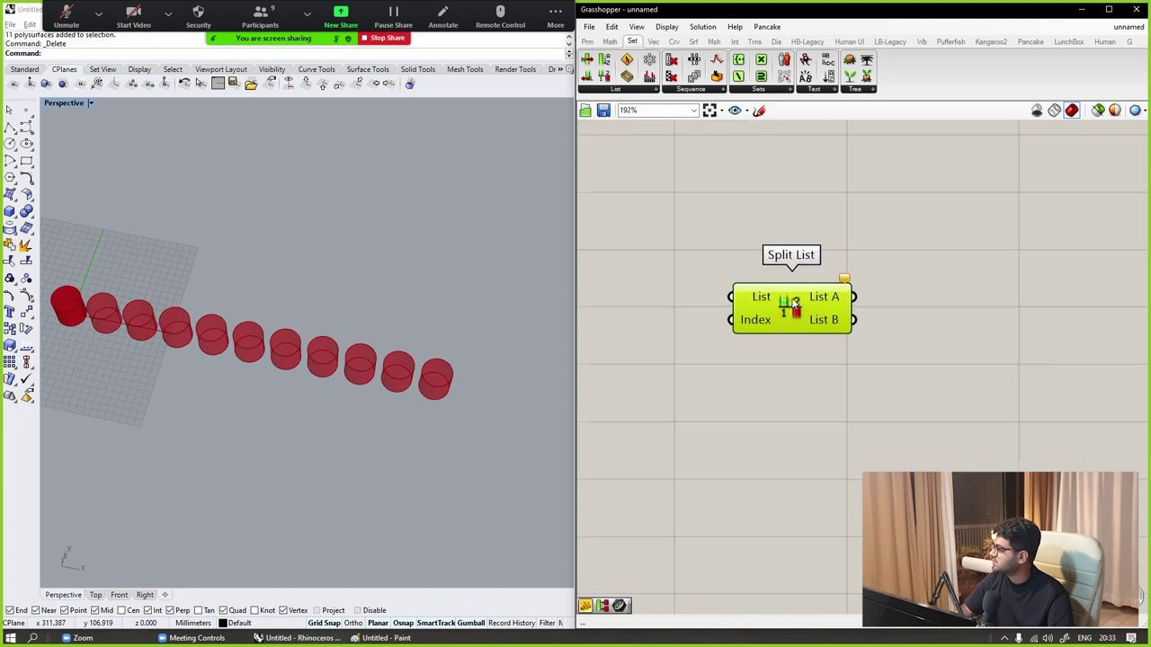
Place a Partition List component above Split List and space the two components apart.
left_click(616, 89)
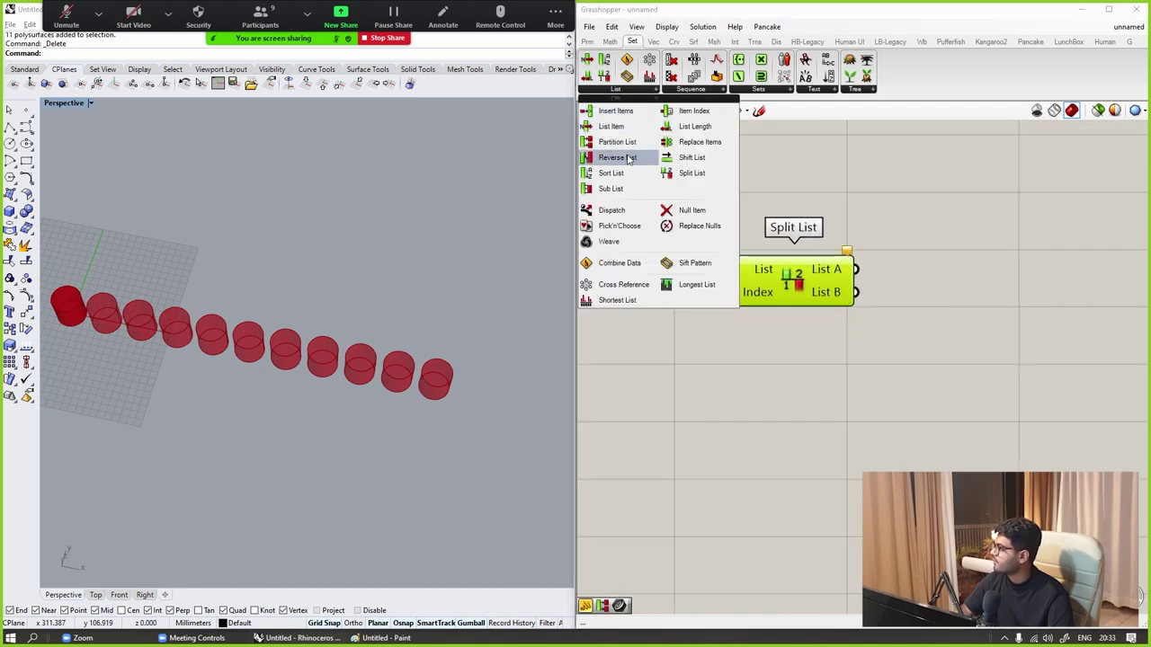
left_click(629, 149)
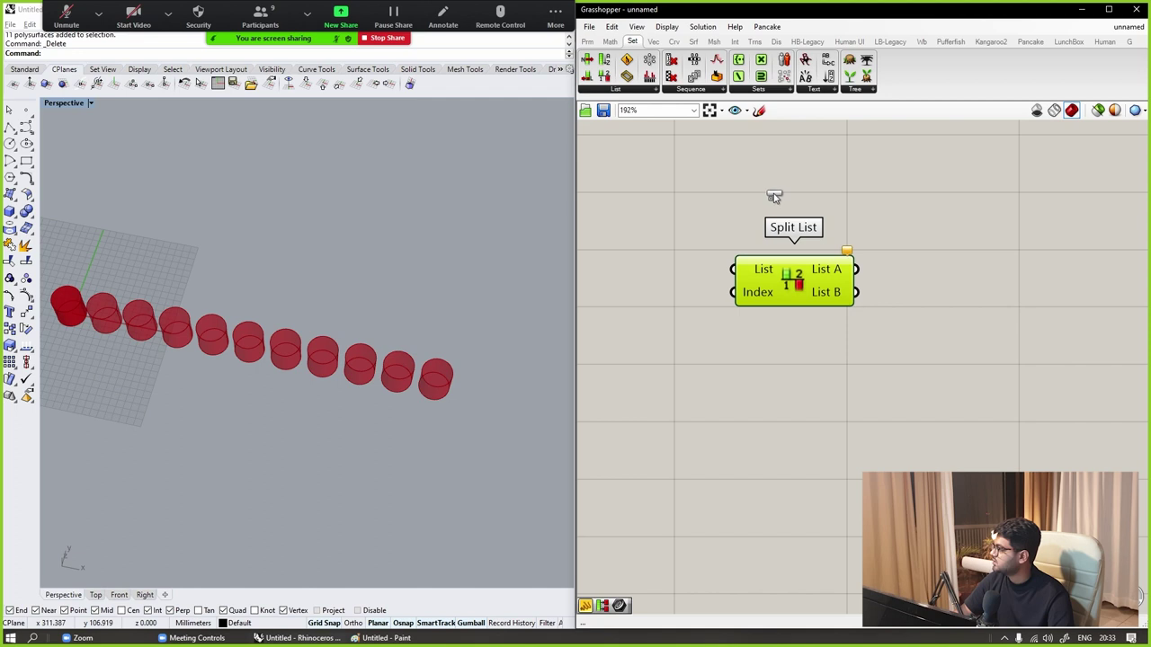
left_click(771, 192)
left_click(770, 196)
left_click_drag(771, 196, 784, 199)
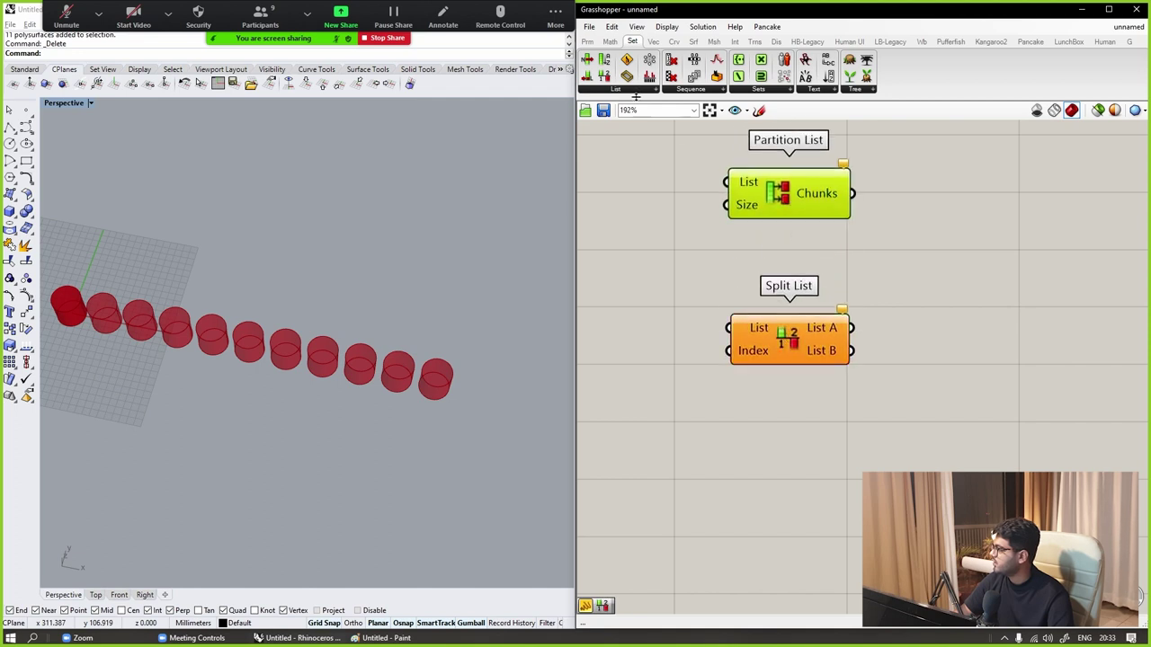
left_click(633, 93)
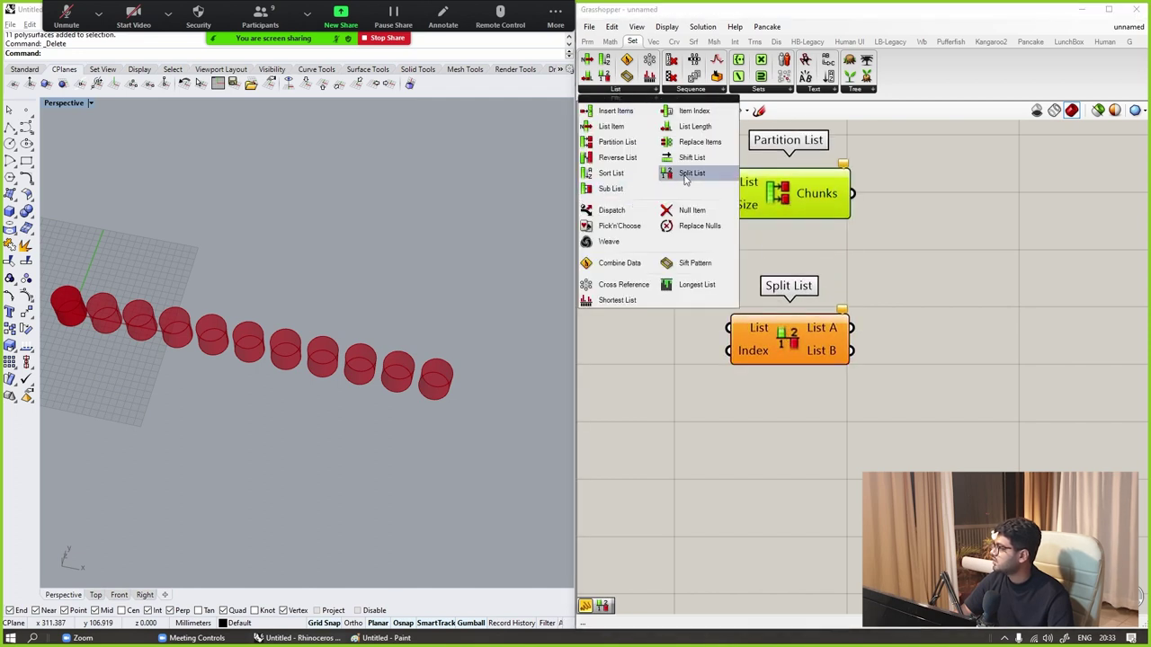
scroll(934, 229, "down", 2)
scroll(826, 248, "down", 3)
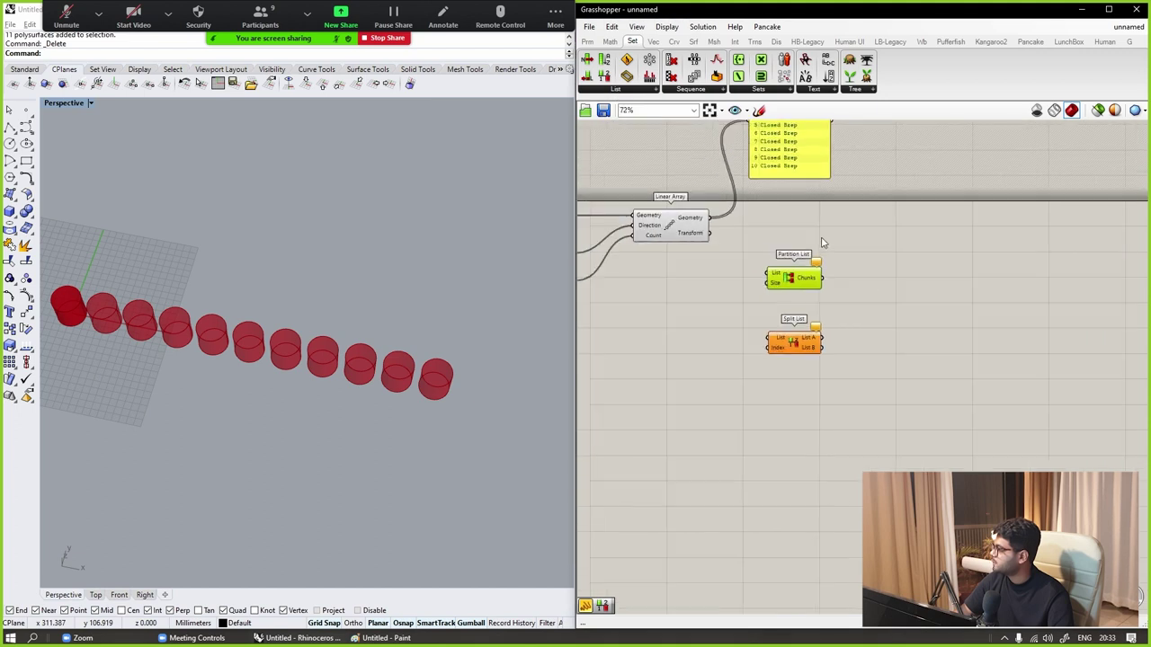
Delete the panel attached to Linear Array, then arrange Split List beside Linear Array with Partition List below it.
left_click(741, 209)
key("Delete")
scroll(747, 387, "up", 2)
left_click_drag(738, 372, 731, 216)
left_click_drag(758, 307, 775, 407)
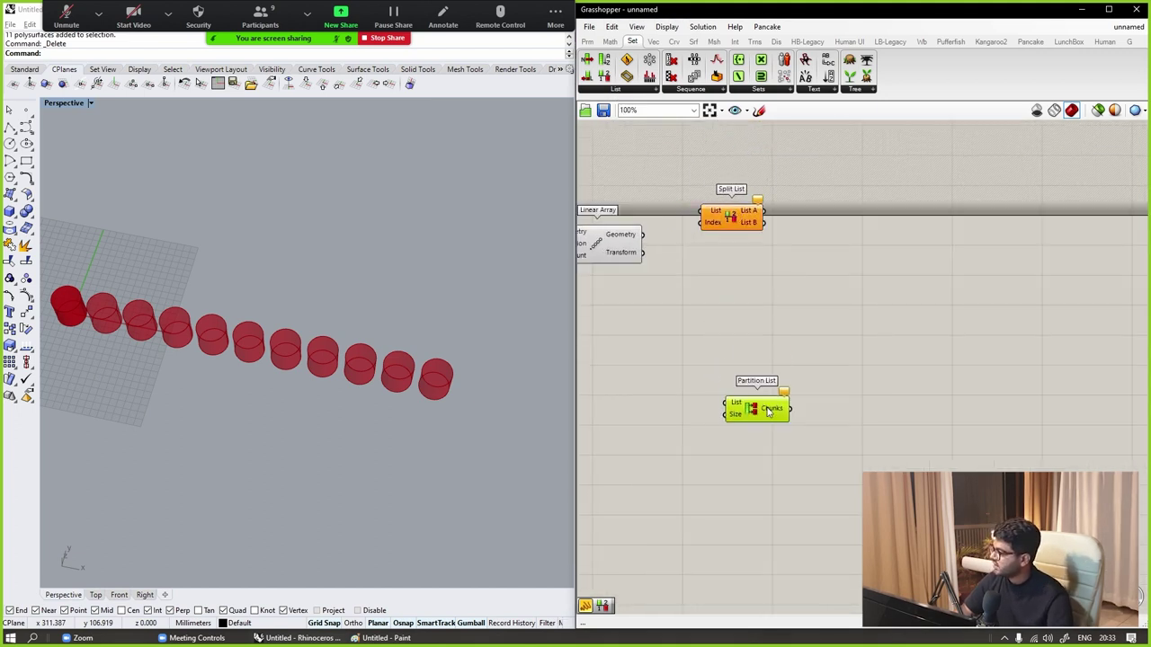
Inspect the Split List component and connect Linear Array's Geometry output to its List input.
scroll(736, 208, "up", 8)
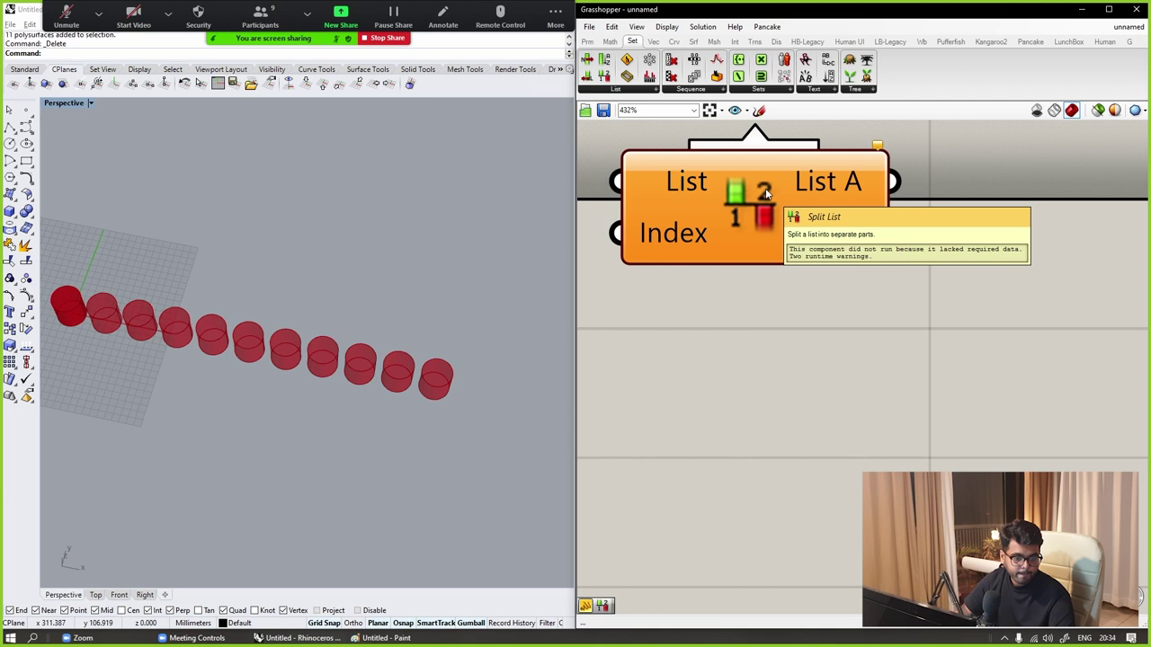
scroll(768, 193, "down", 7)
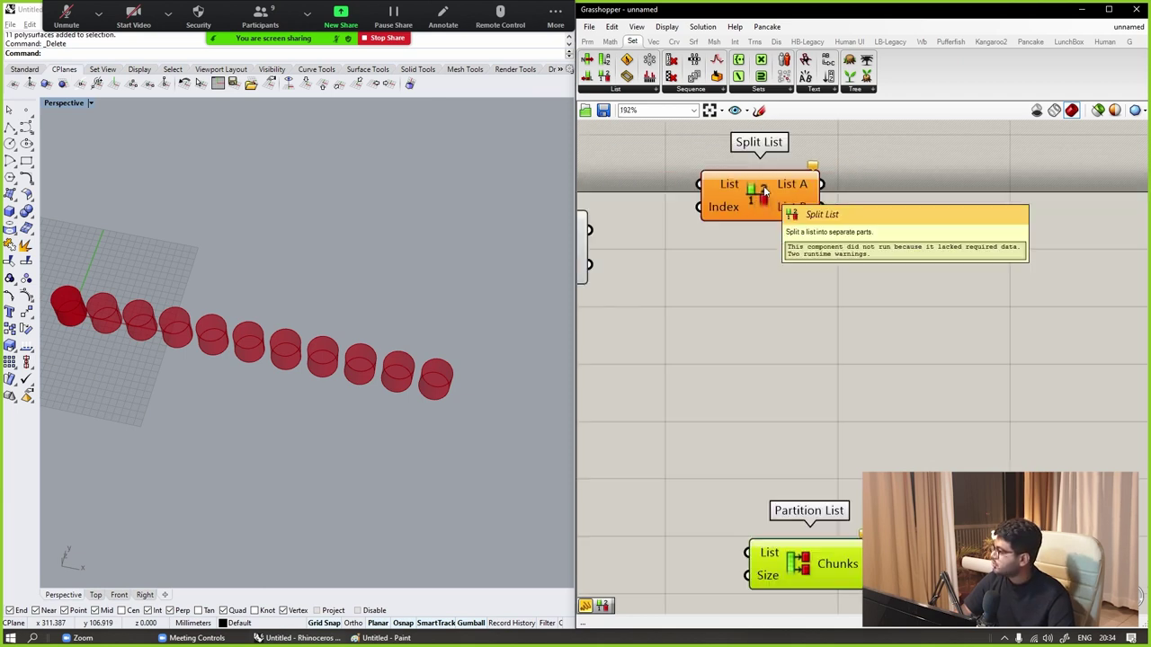
scroll(698, 195, "up", 3)
left_click_drag(651, 228, 886, 239)
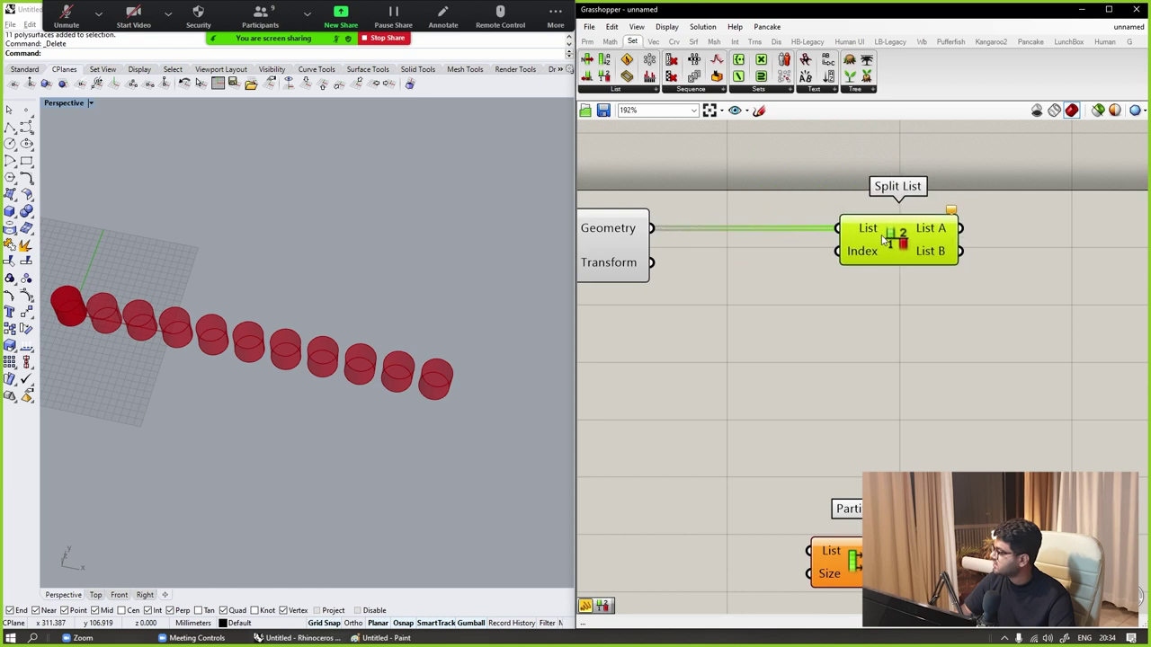
Add a Number Slider set to 5 below Linear Array and connect it to Split List's Index input.
scroll(877, 234, "down", 1)
double_click(720, 270)
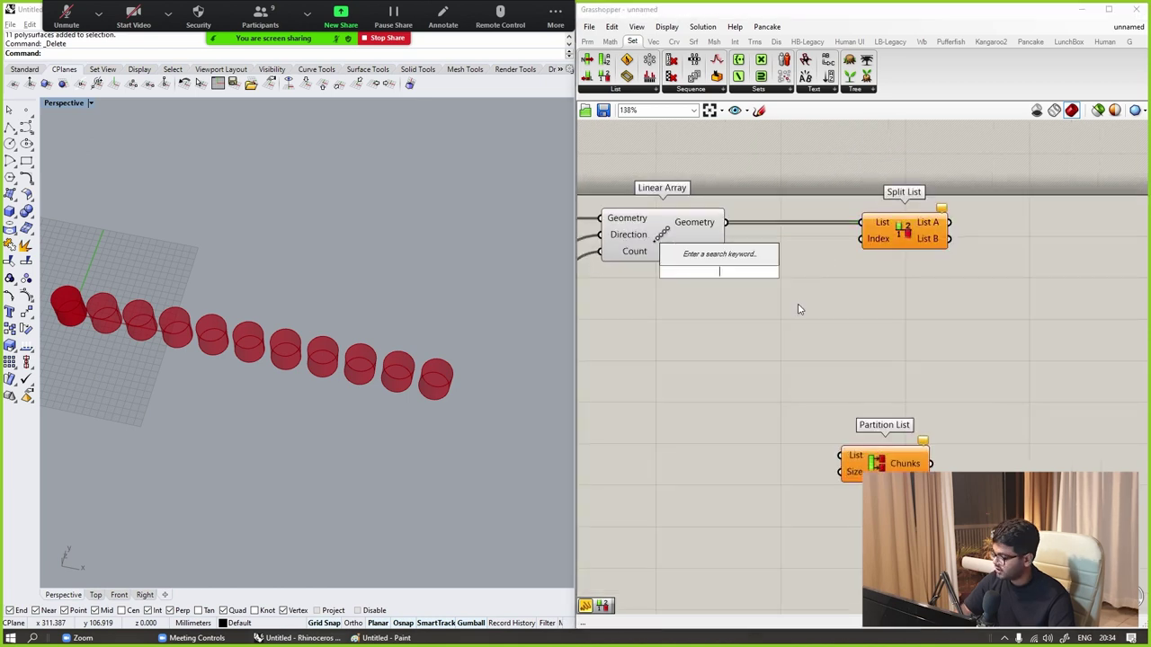
type("number slider")
key("Return")
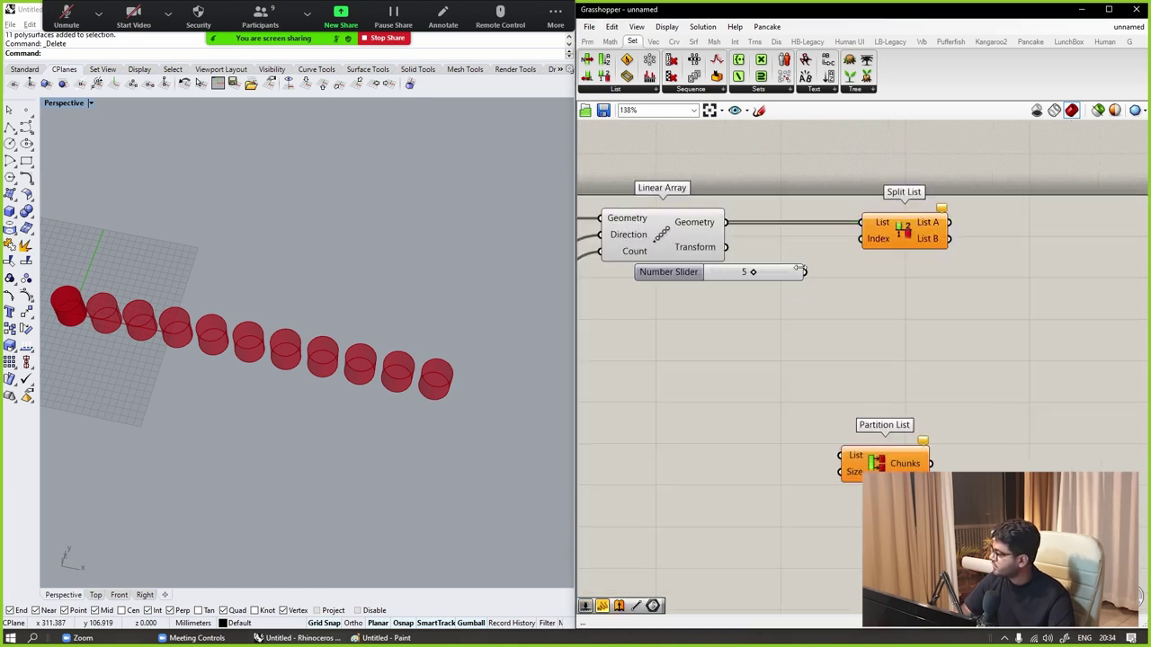
left_click_drag(803, 271, 861, 238)
left_click_drag(670, 272, 667, 287)
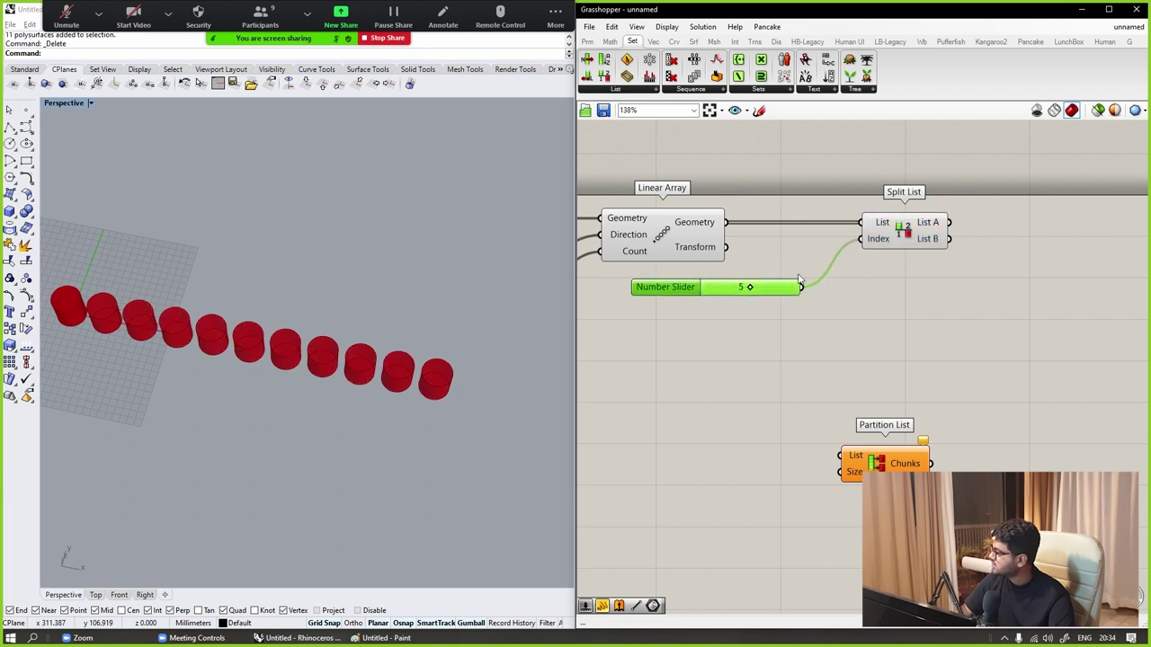
Add a Brep parameter and connect Split List's List A output to it.
scroll(956, 249, "down", 2)
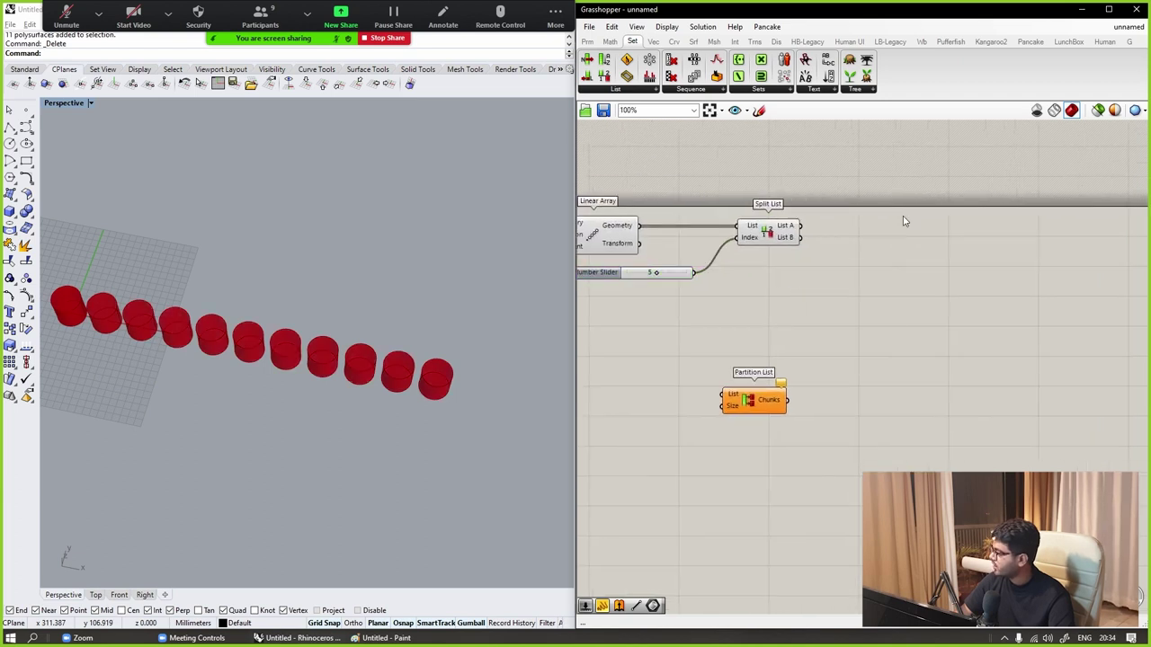
double_click(902, 215)
type("ep")
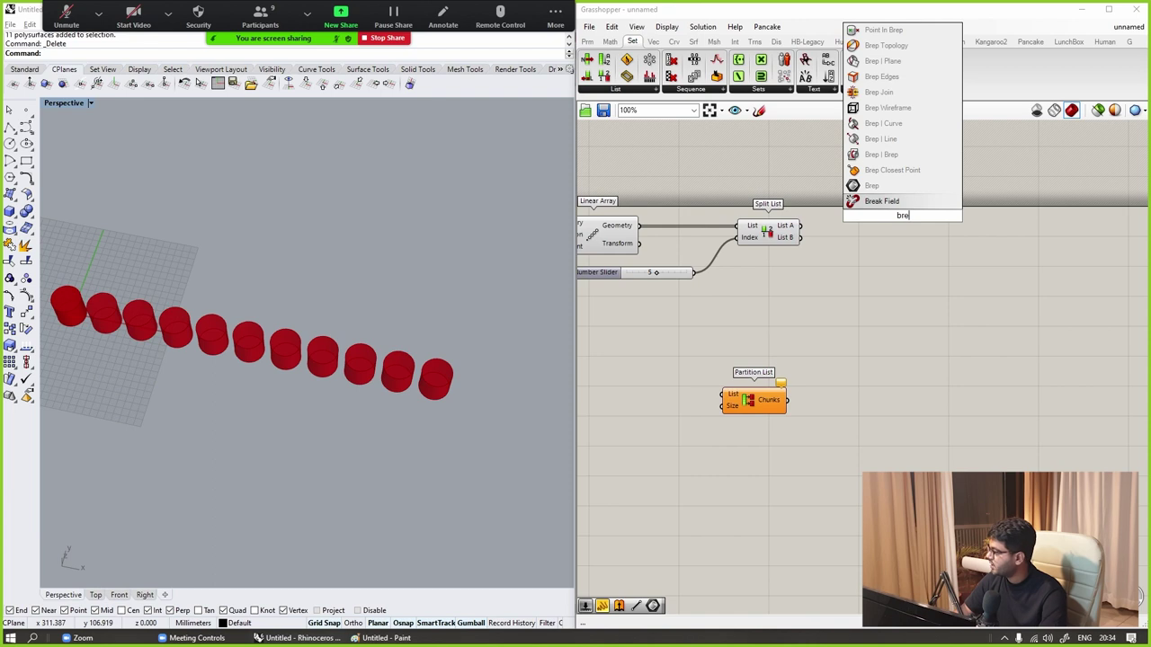
key("Return")
left_click_drag(803, 228, 888, 216)
scroll(865, 224, "down", 1)
scroll(865, 224, "down", 1)
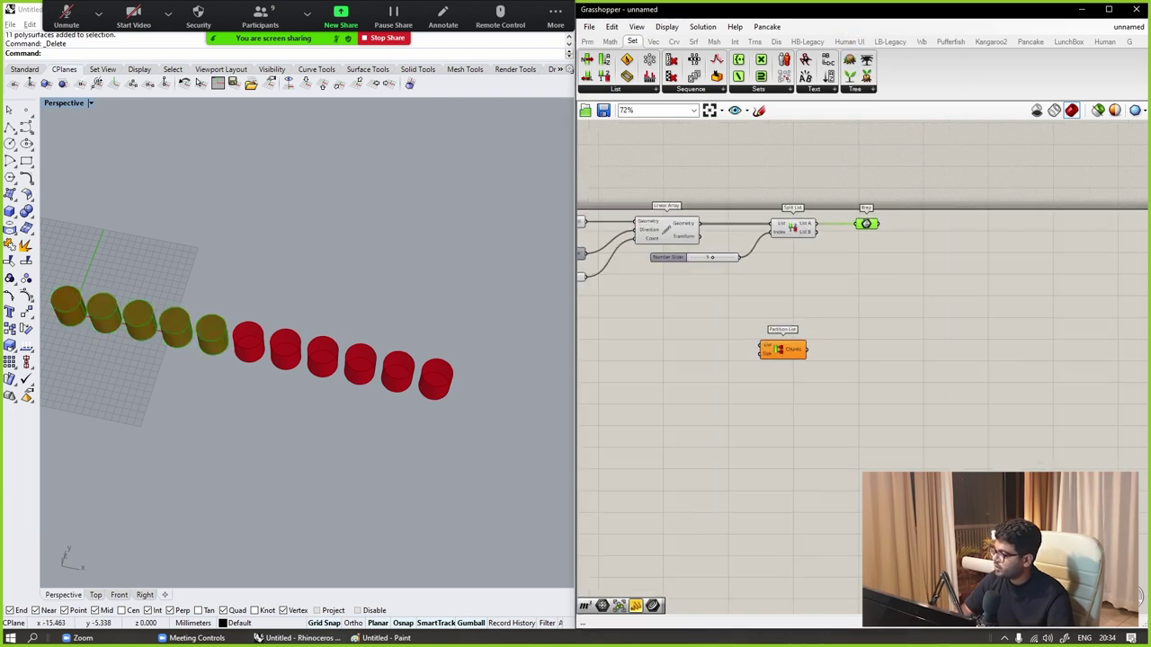
Duplicate the Brep parameter below the first and connect Split List's List B output to the copy.
scroll(251, 342, "down", 3)
scroll(859, 252, "up", 4)
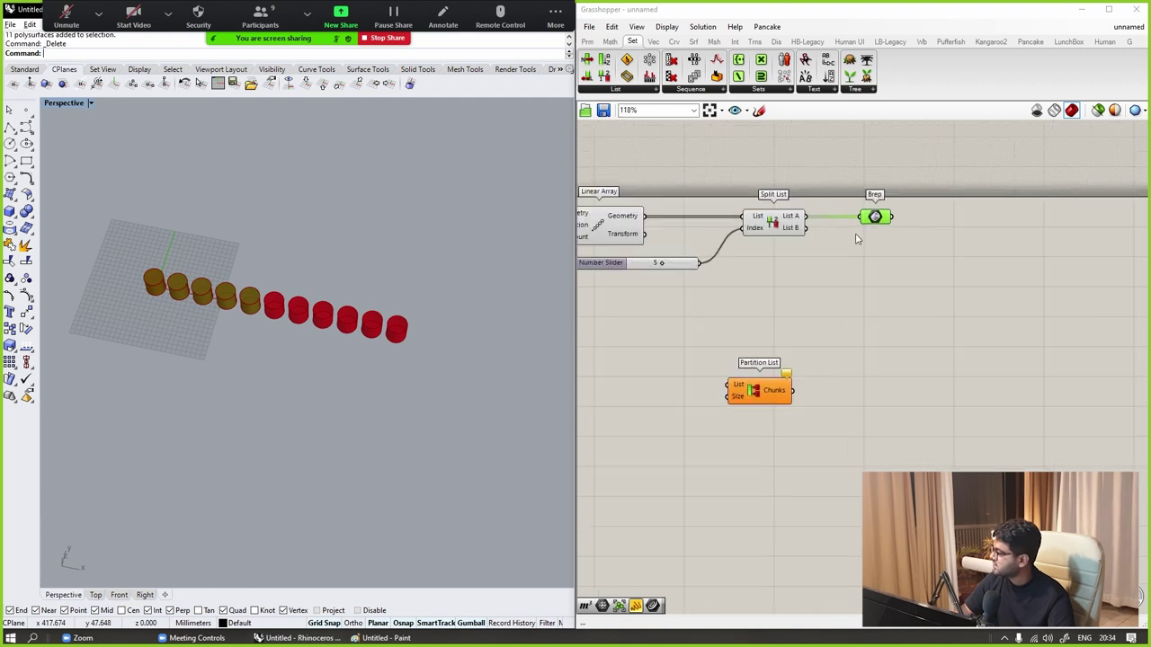
left_click_drag(886, 173, 886, 232, "alt")
left_click_drag(865, 232, 788, 227)
left_click_drag(887, 233, 888, 242)
left_click(901, 288)
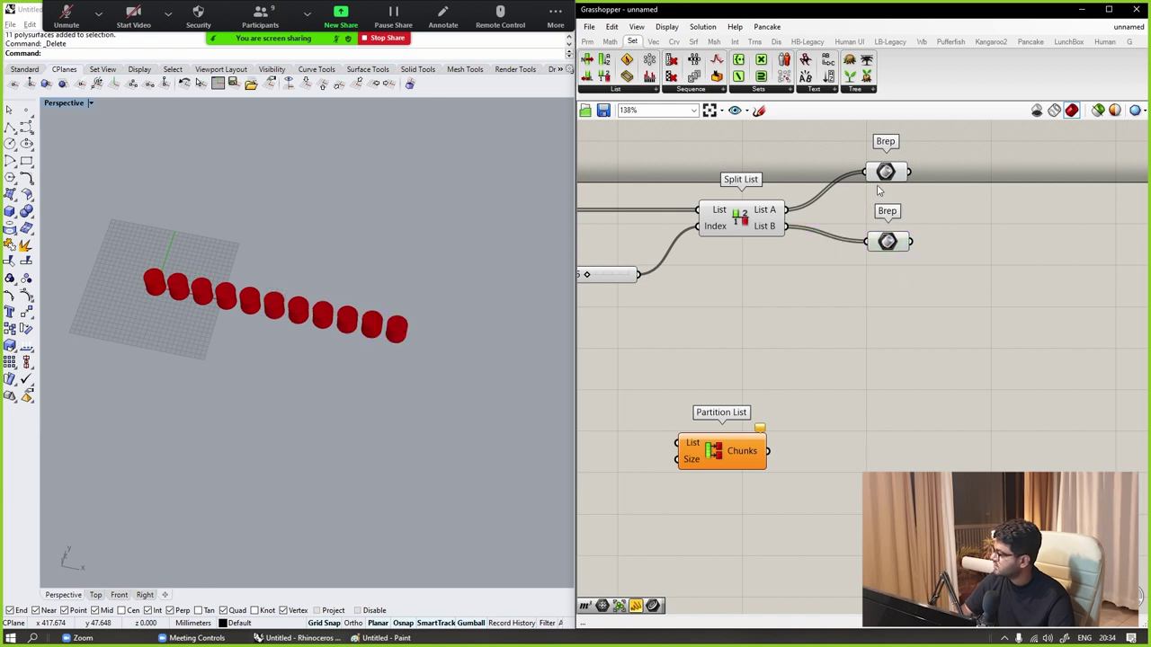
Select each of the two Brep parameters in turn to examine which cylinders Split List's outputs contain.
left_click(879, 171)
left_click(887, 241)
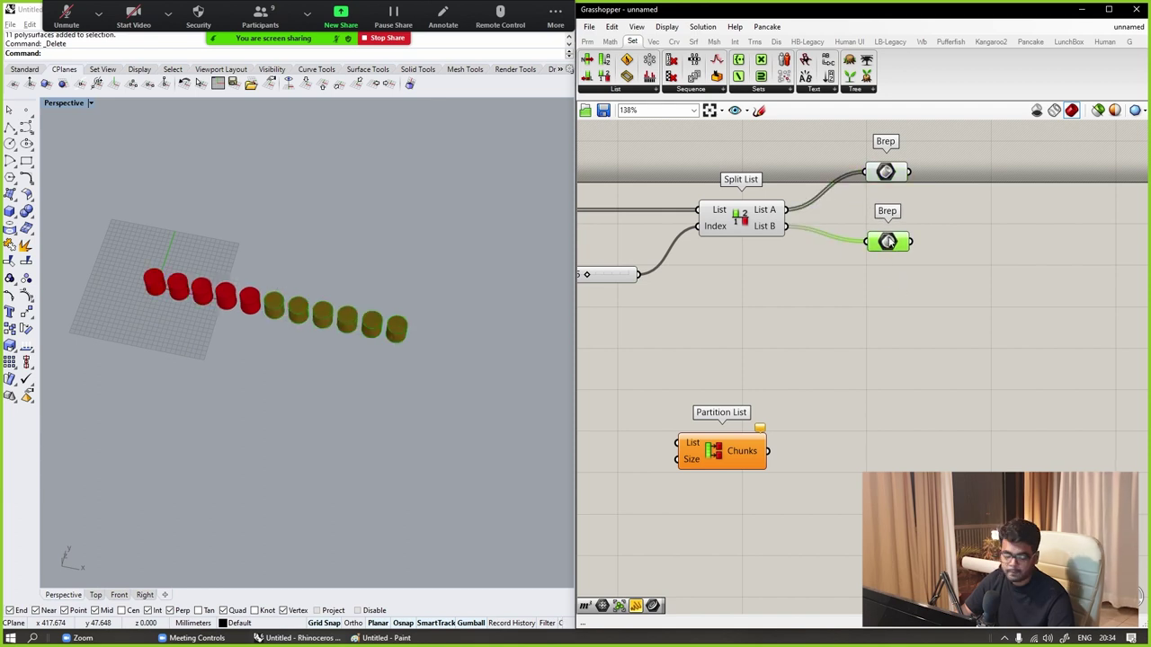
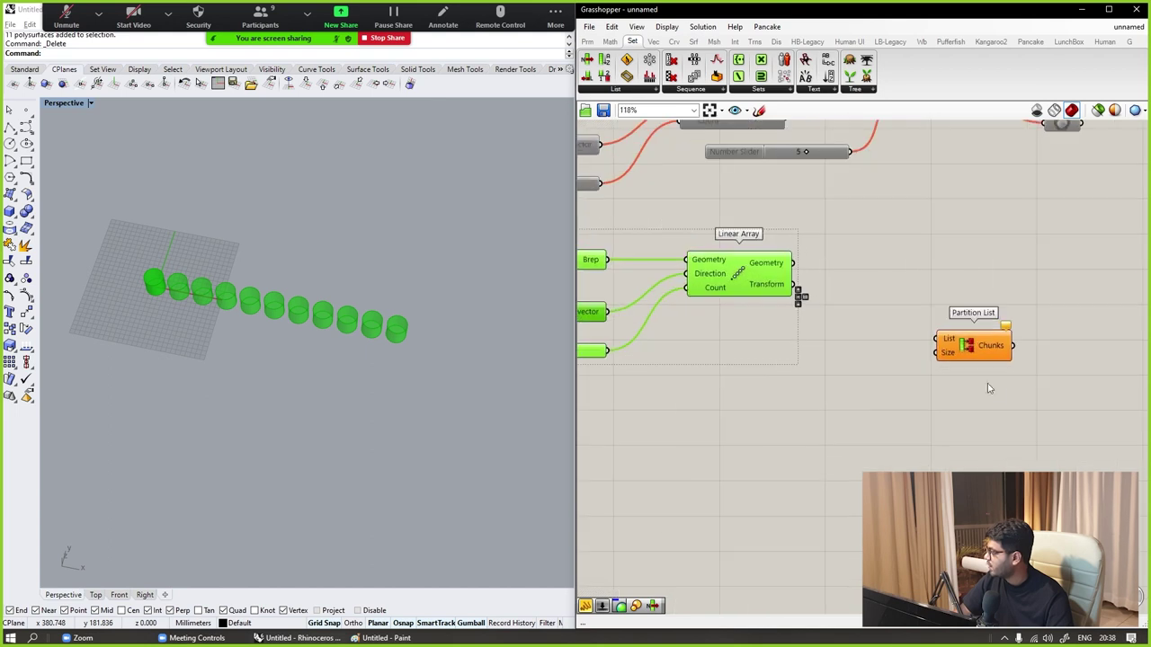
Connect Linear Array's Geometry output to Partition List's List input.
right_click_drag(970, 340, 847, 253)
scroll(847, 254, "up", 3)
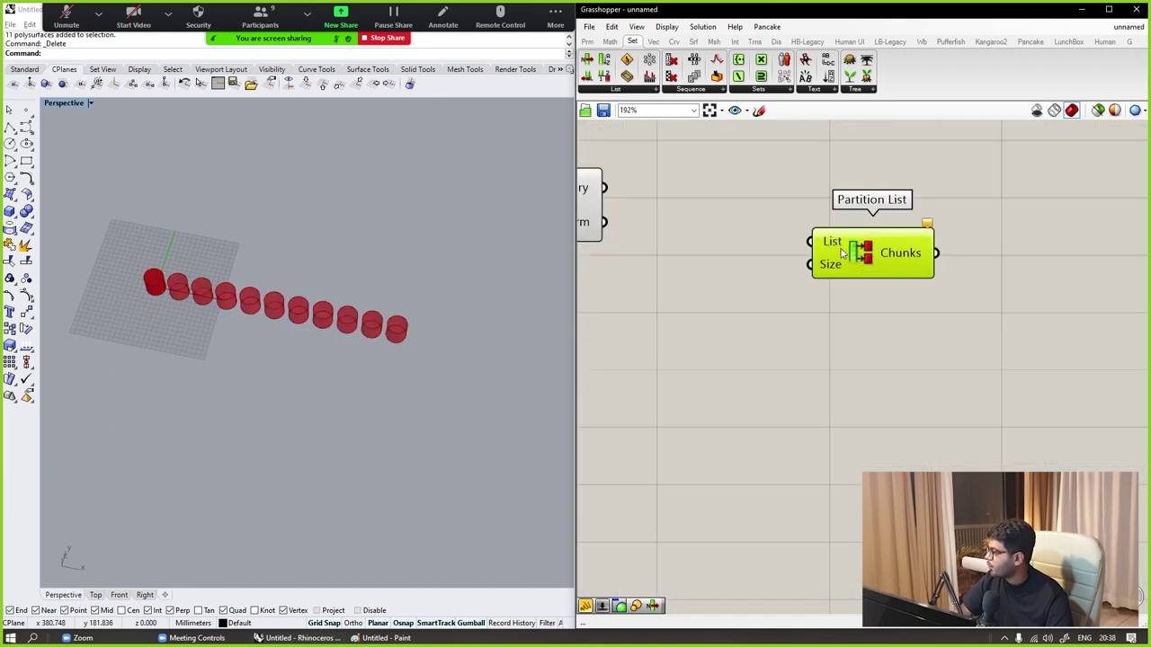
left_click_drag(628, 236, 884, 258)
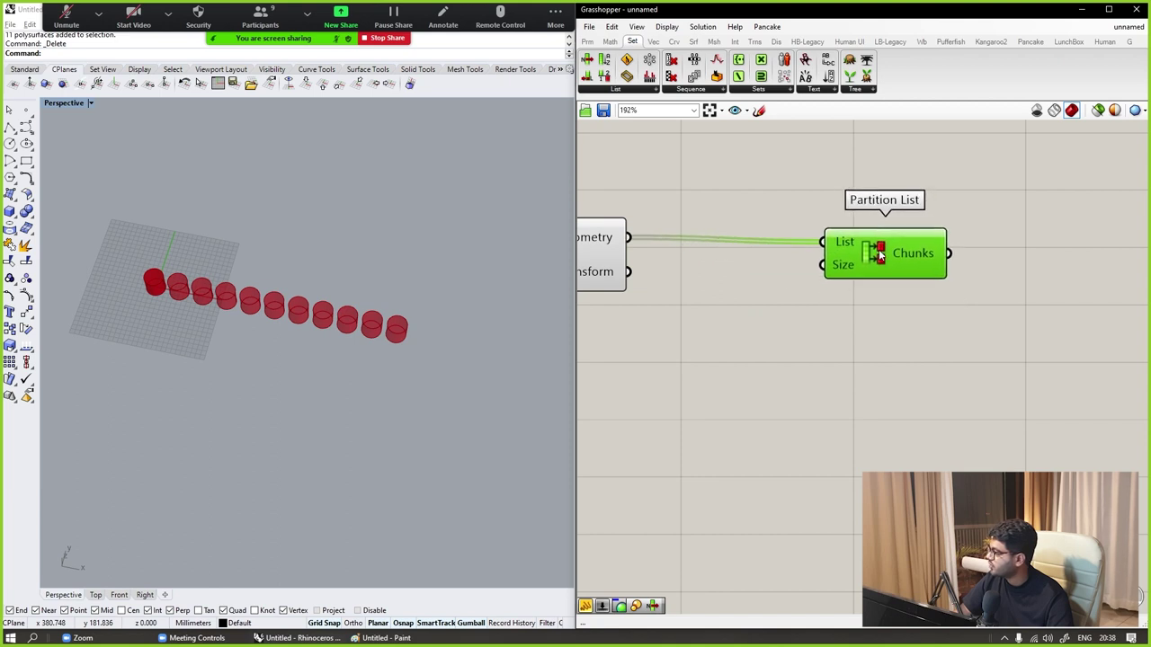
Add a panel containing 5 below the wire and connect it to Partition List's Size input.
scroll(884, 258, "down", 3)
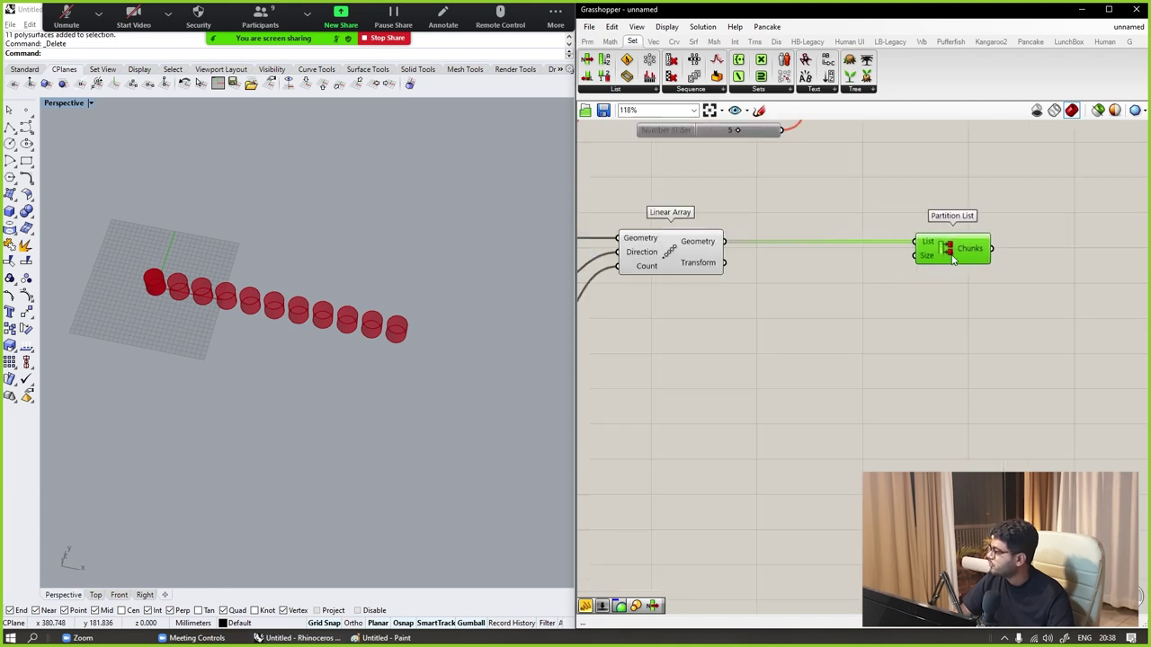
scroll(931, 260, "up", 4)
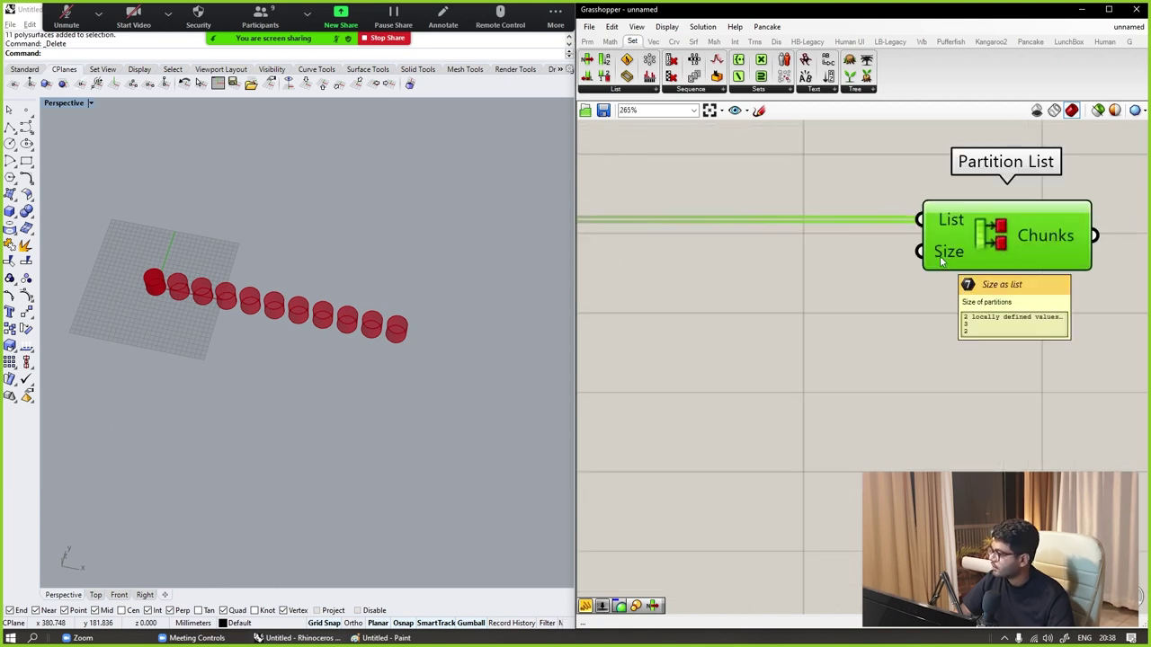
scroll(941, 260, "down", 2)
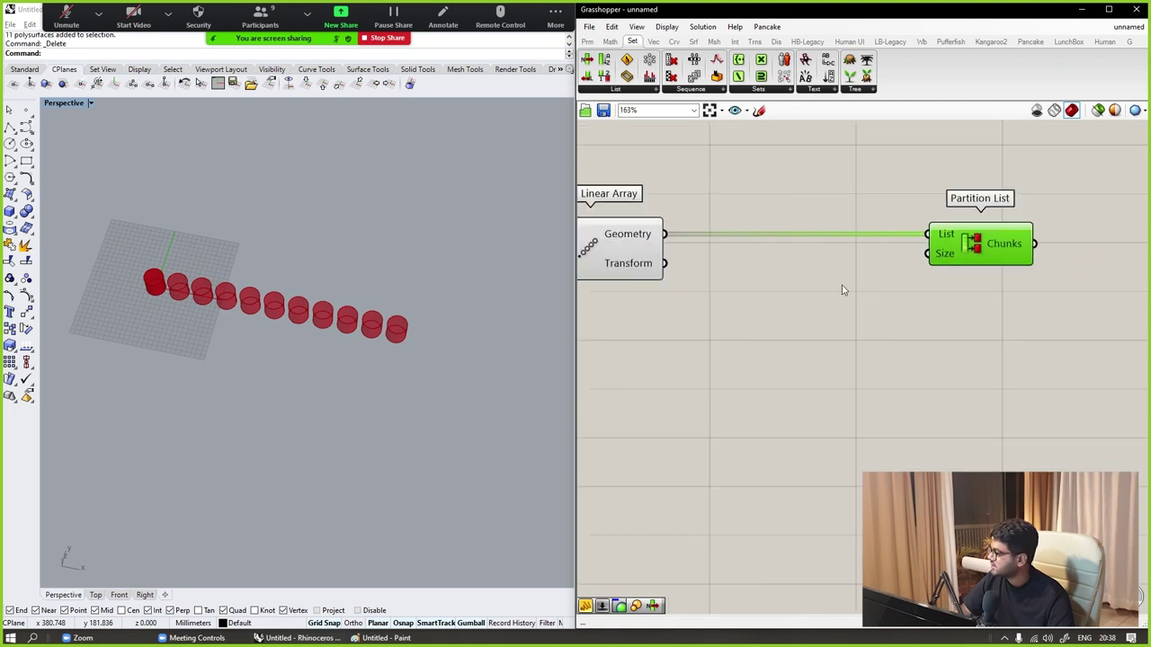
double_click(809, 302)
type("//")
key("Return")
type("5")
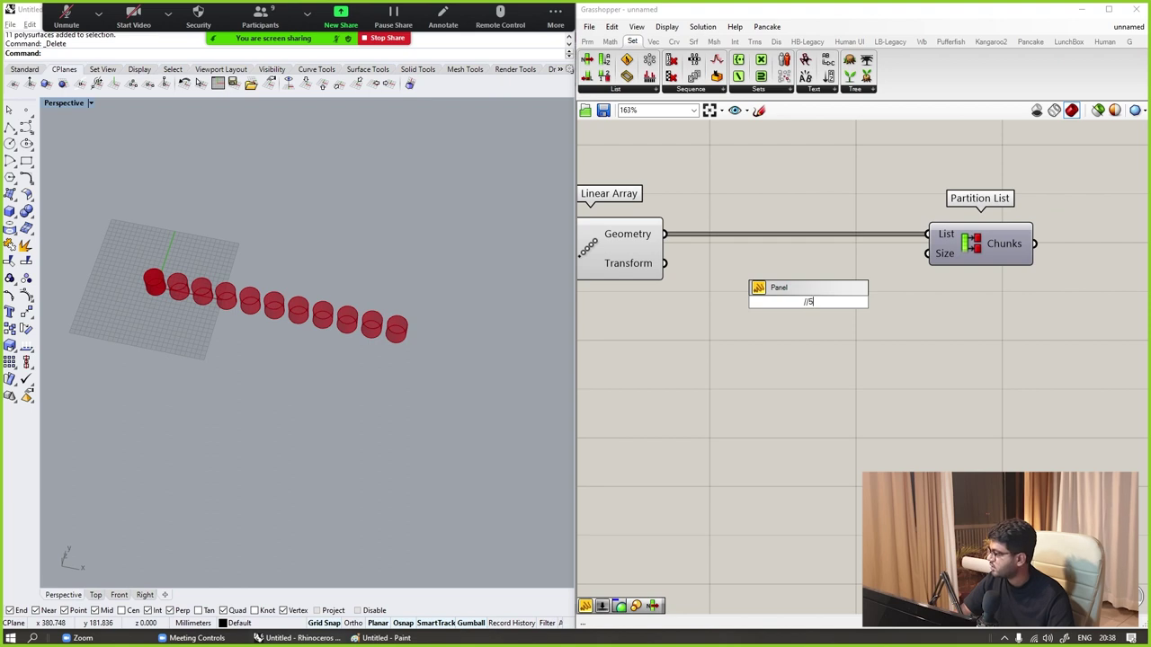
key("Return")
left_click_drag(826, 303, 928, 255)
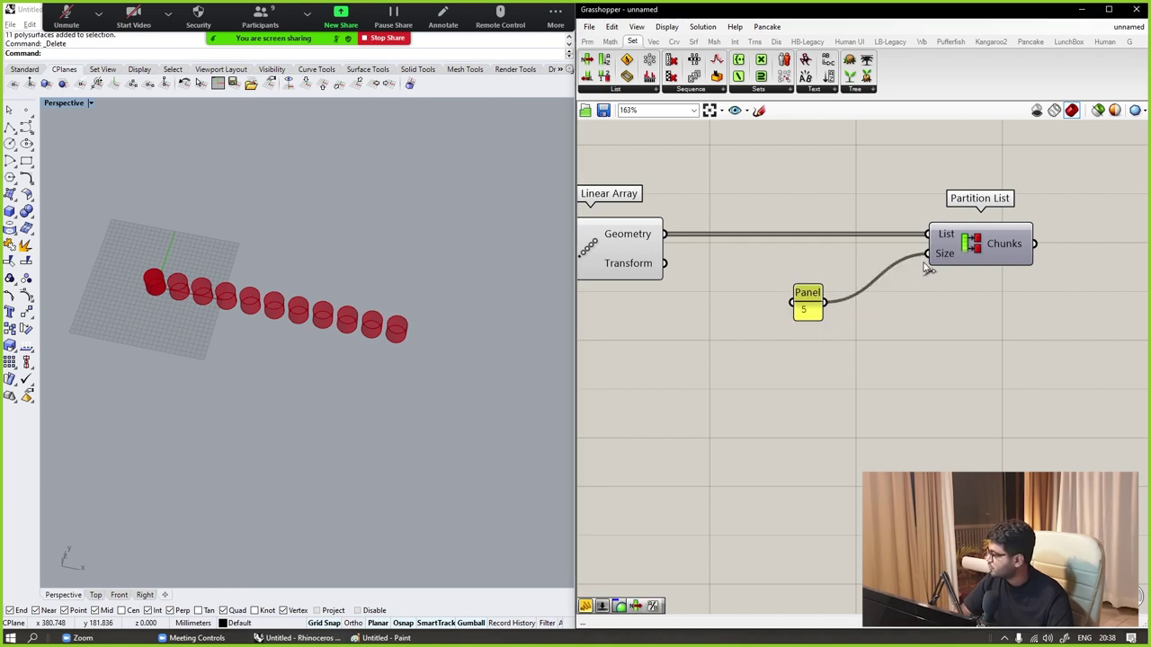
Add a Panel beside Partition List, connect the Chunks output to it, and lengthen it to show all branches.
scroll(910, 262, "down", 1)
right_click_drag(910, 263, 773, 261)
scroll(845, 248, "up", 2)
right_click_drag(940, 247, 828, 287)
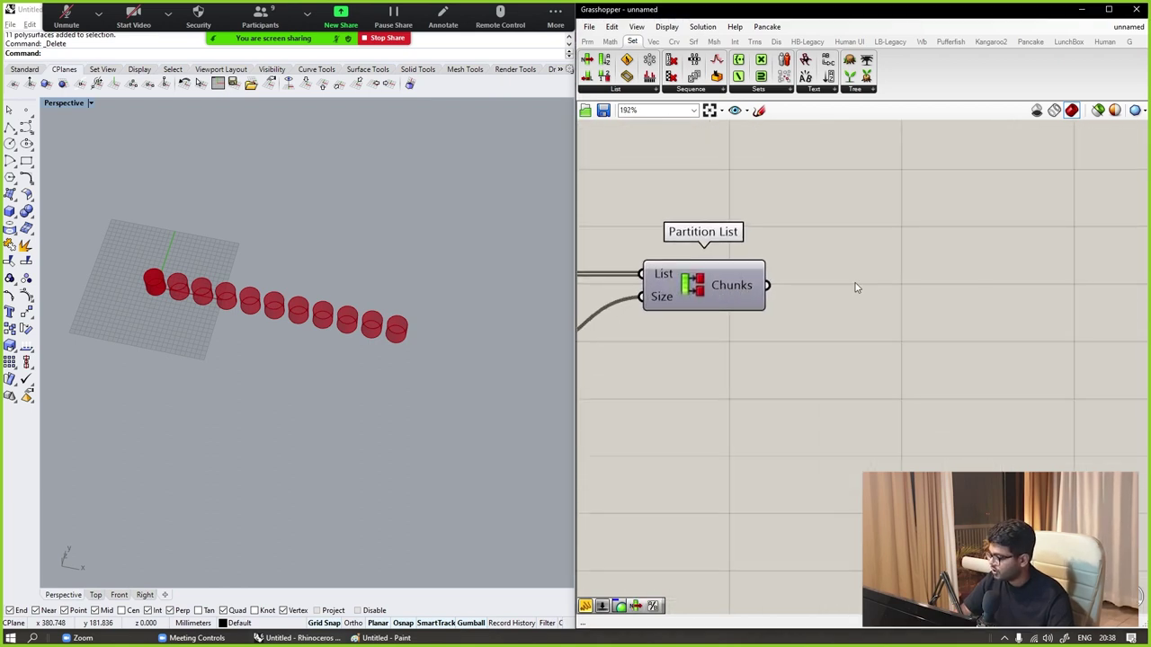
double_click(854, 283)
type("panel")
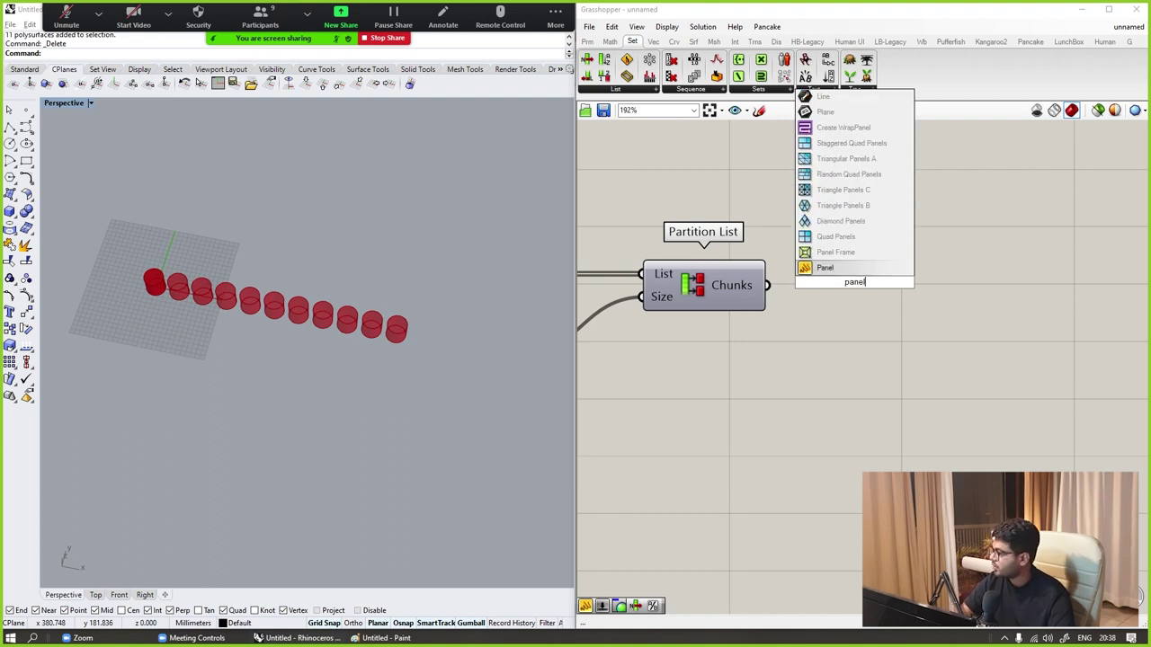
key("Return")
left_click_drag(883, 287, 964, 300)
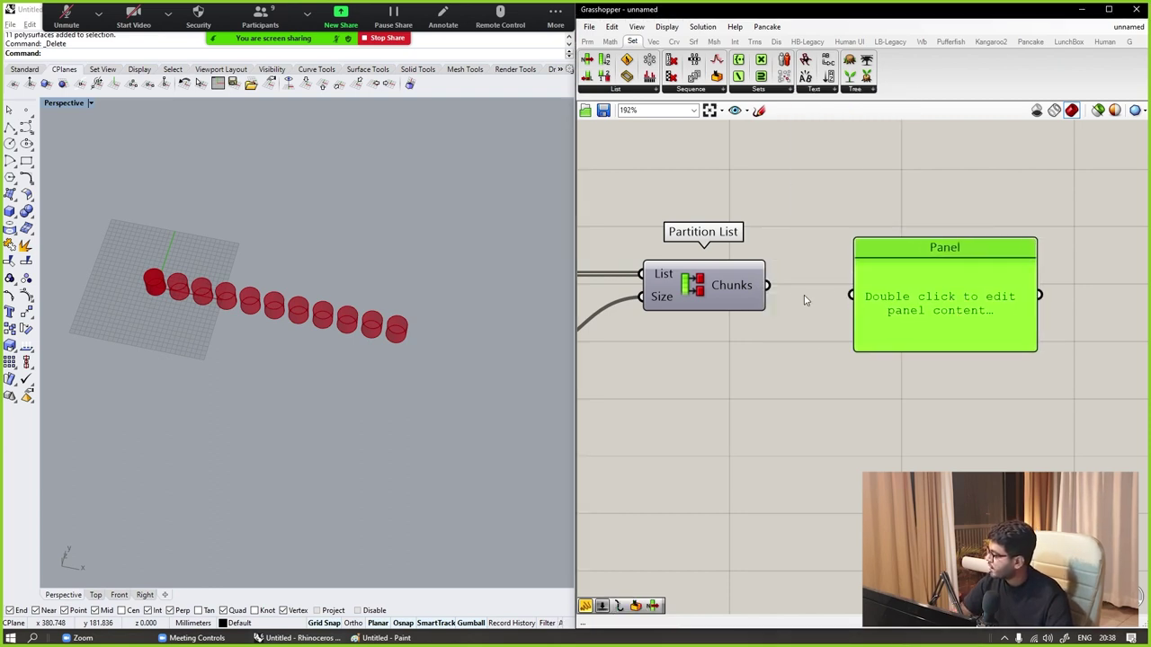
left_click_drag(769, 286, 853, 295)
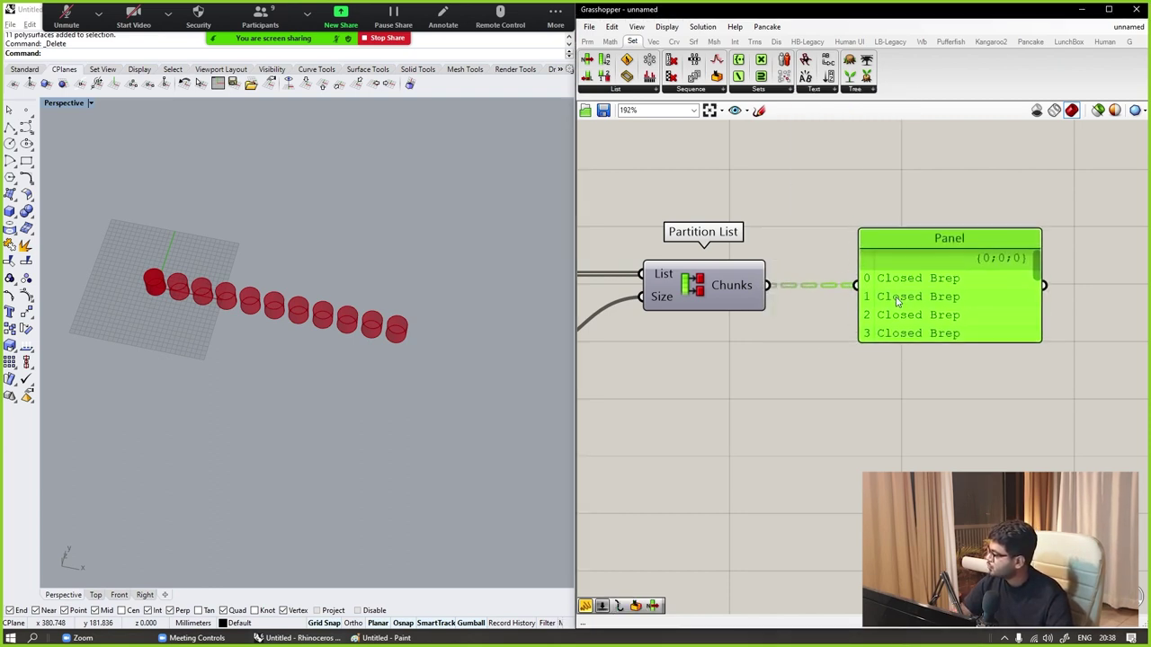
left_click_drag(935, 336, 935, 537)
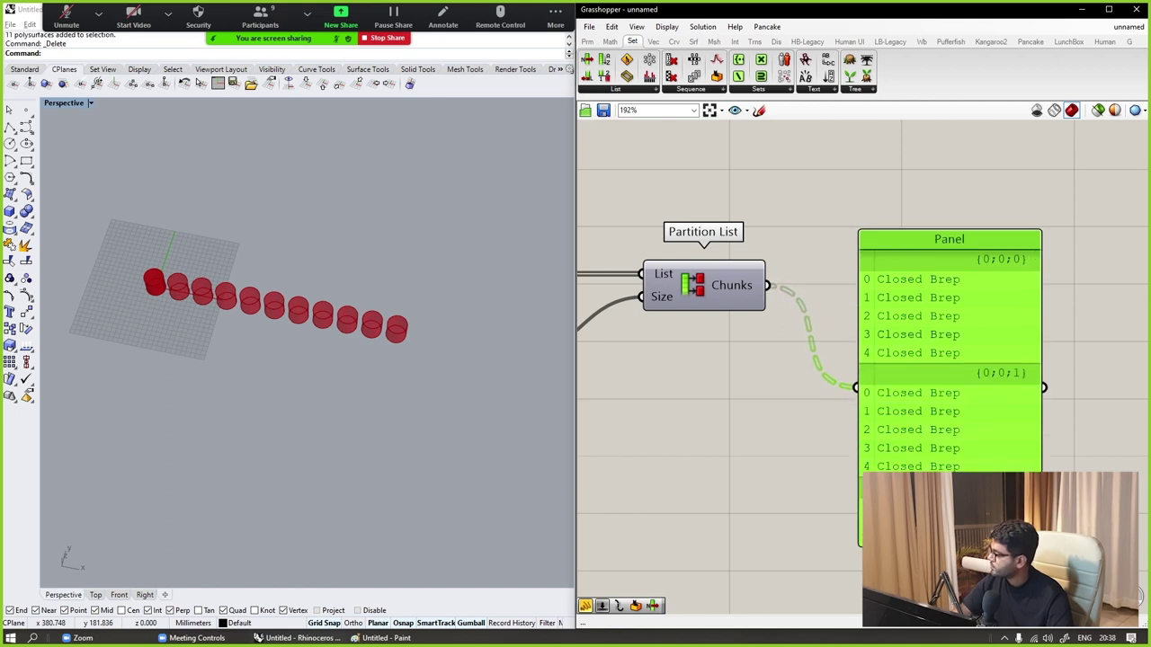
Set the Number Slider on Linear Array's Count input to 10 and check the partition panel.
scroll(953, 270, "down", 4)
scroll(740, 310, "up", 5)
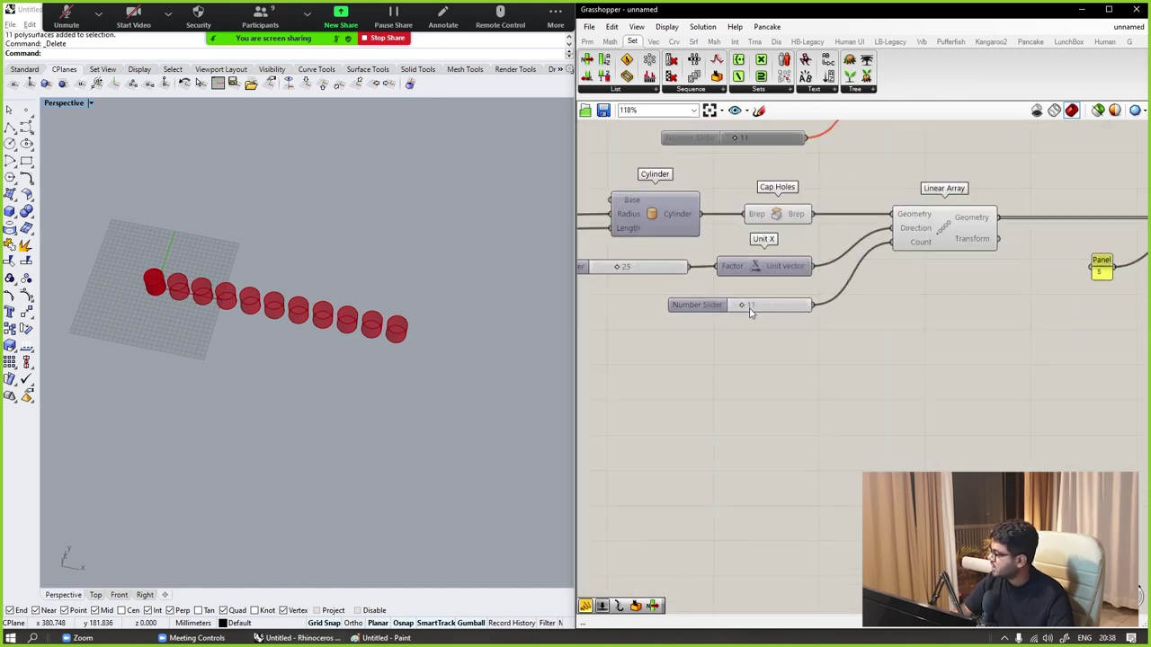
left_click_drag(740, 309, 735, 307)
scroll(980, 288, "down", 4)
scroll(954, 261, "up", 3)
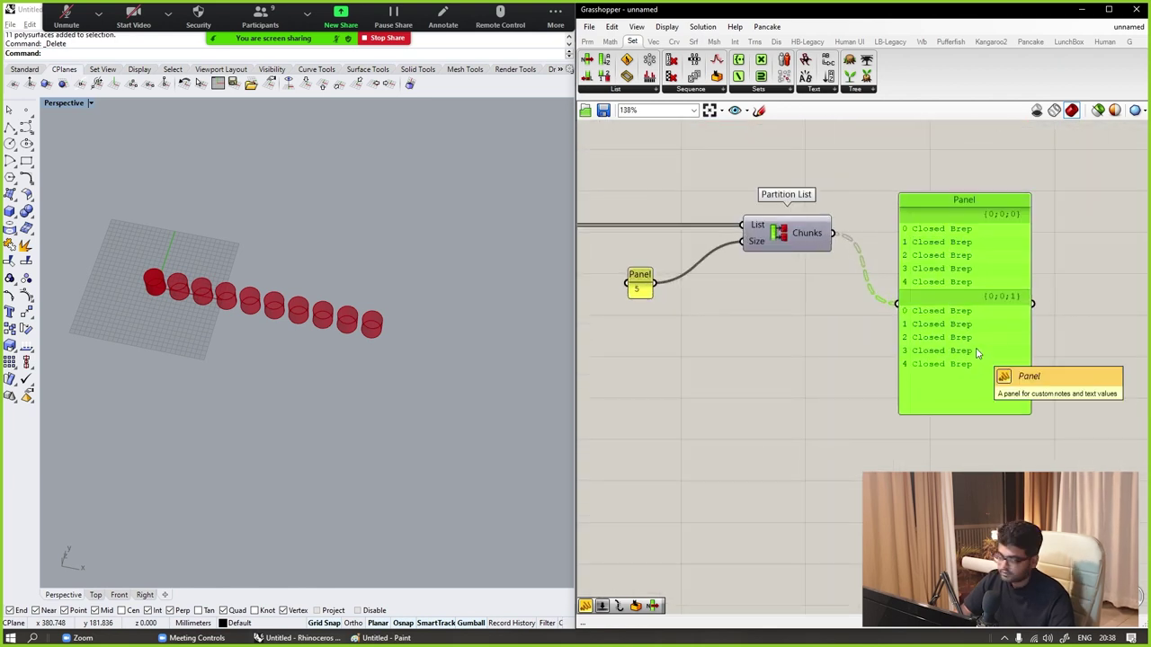
Replace the panel feeding Partition List's Size input with a Number Slider created from 5, and set it to 4.
left_click_drag(661, 314, 617, 249)
key("Delete")
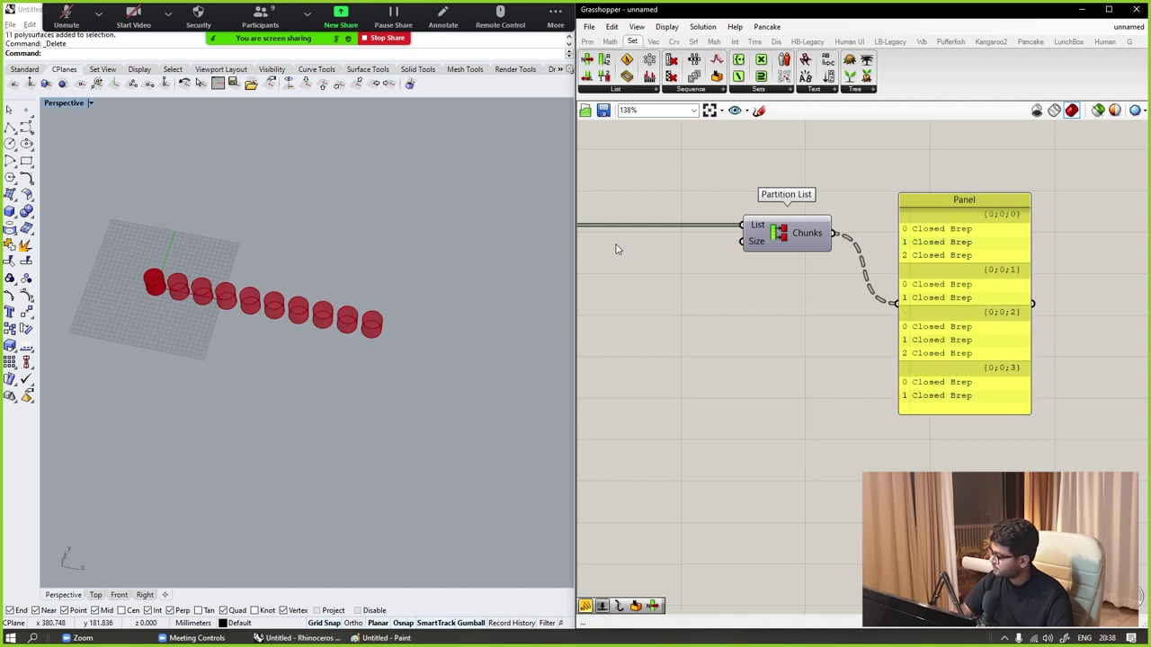
scroll(616, 249, "up", 1)
double_click(643, 281)
type("5")
key("Return")
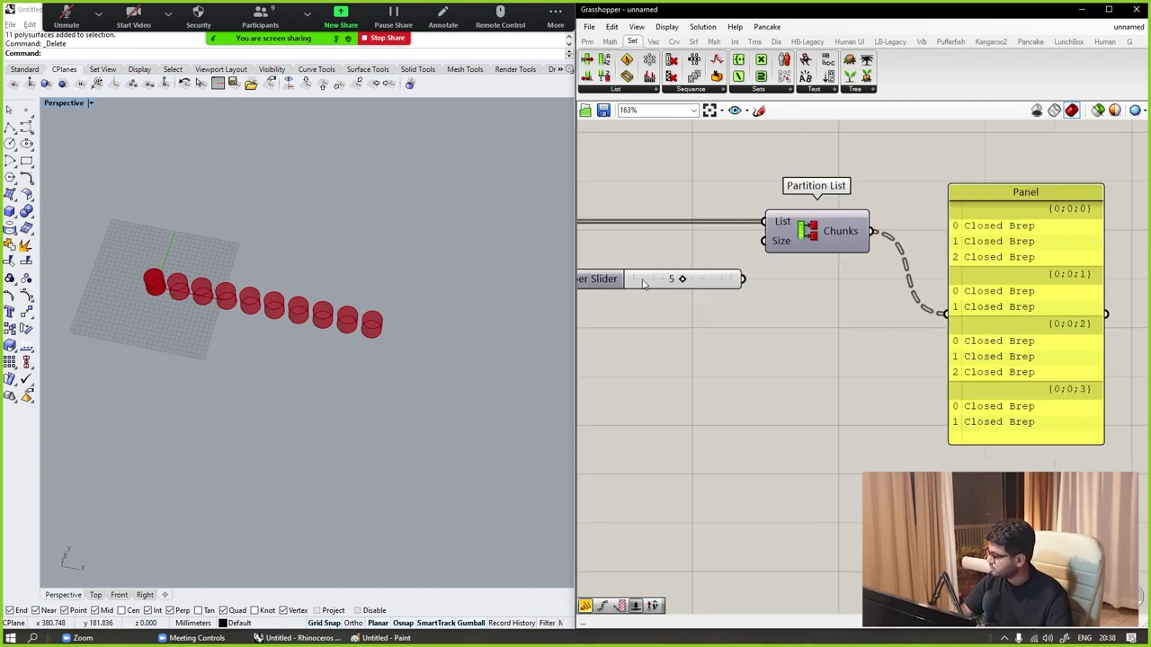
left_click_drag(743, 278, 761, 241)
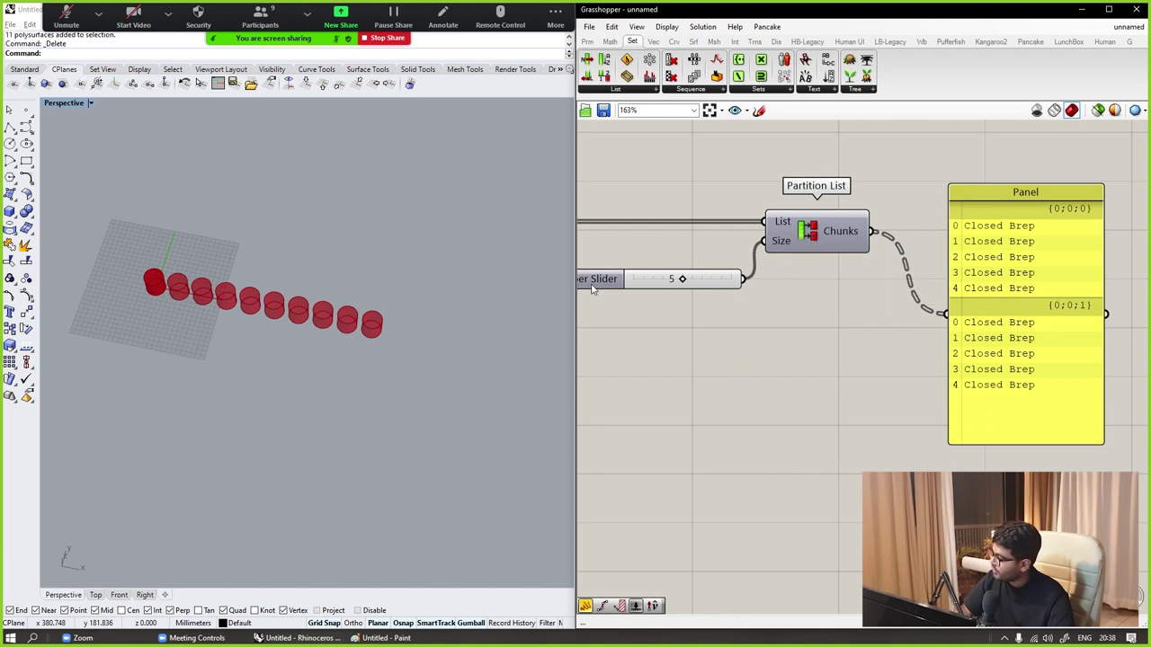
left_click_drag(679, 281, 673, 278)
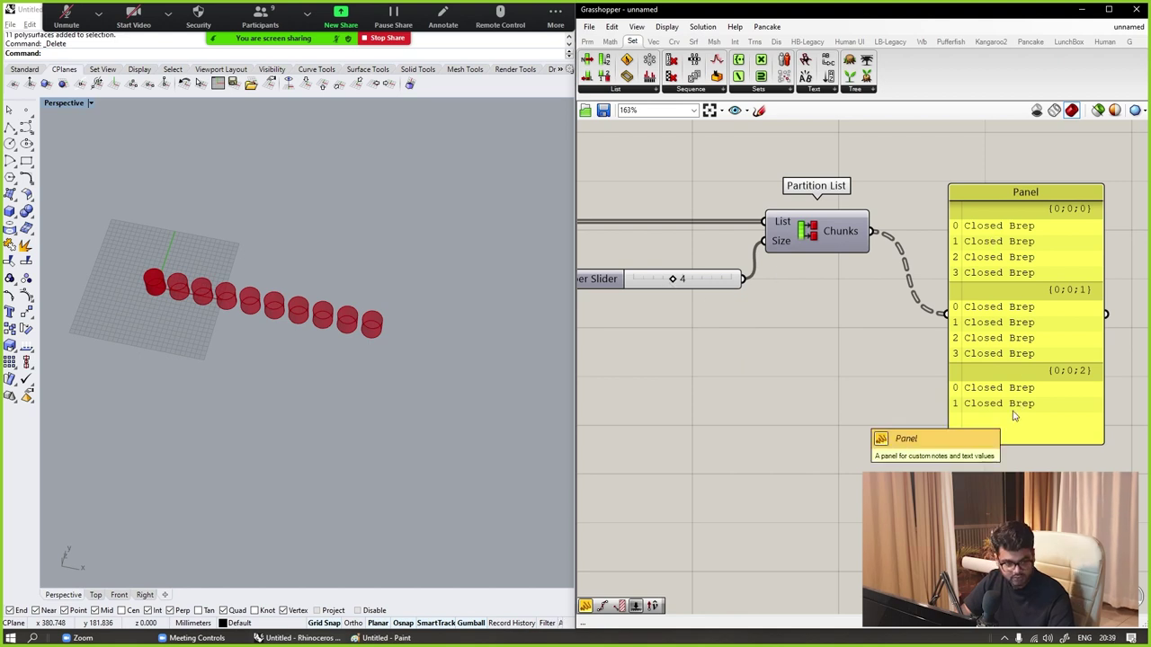
Switch to Paint and draw a row of ten small circles beside the nested Surf, Brep and Geo sketch.
left_click(615, 89)
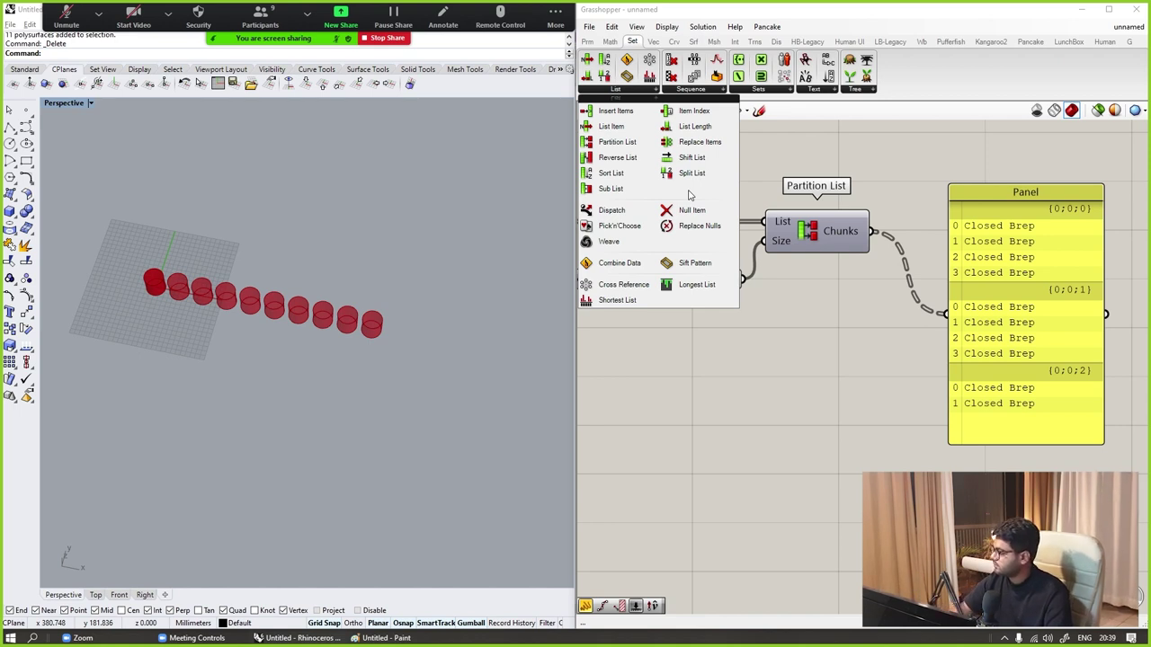
left_click(368, 639)
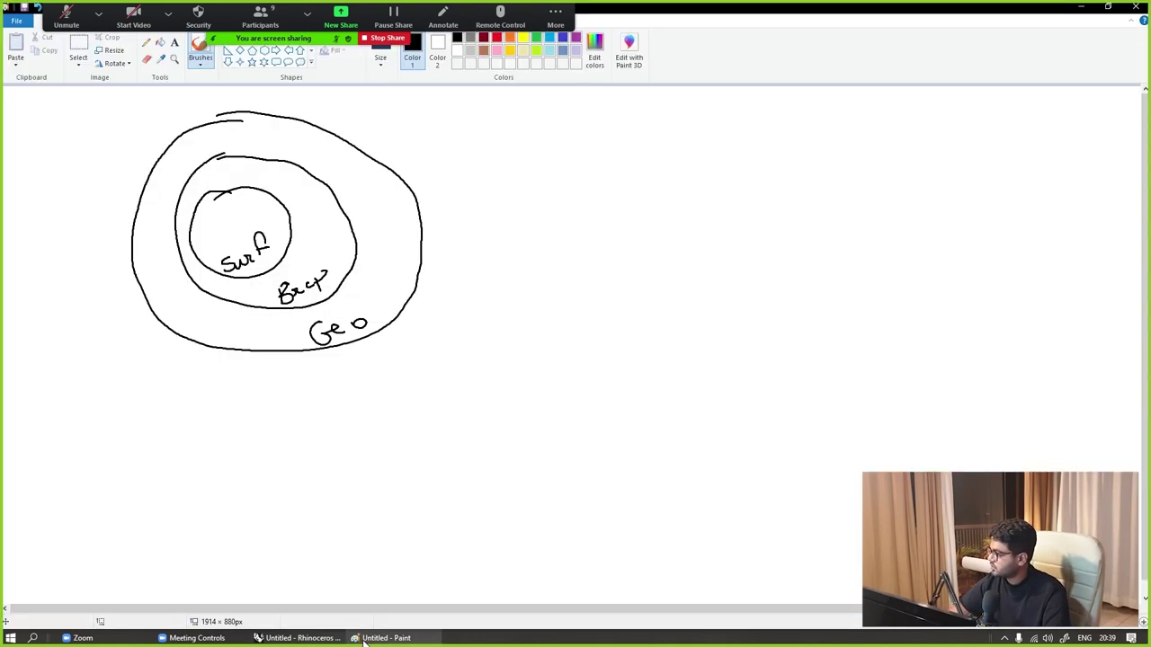
left_click_drag(512, 226, 514, 226)
left_click_drag(592, 223, 591, 223)
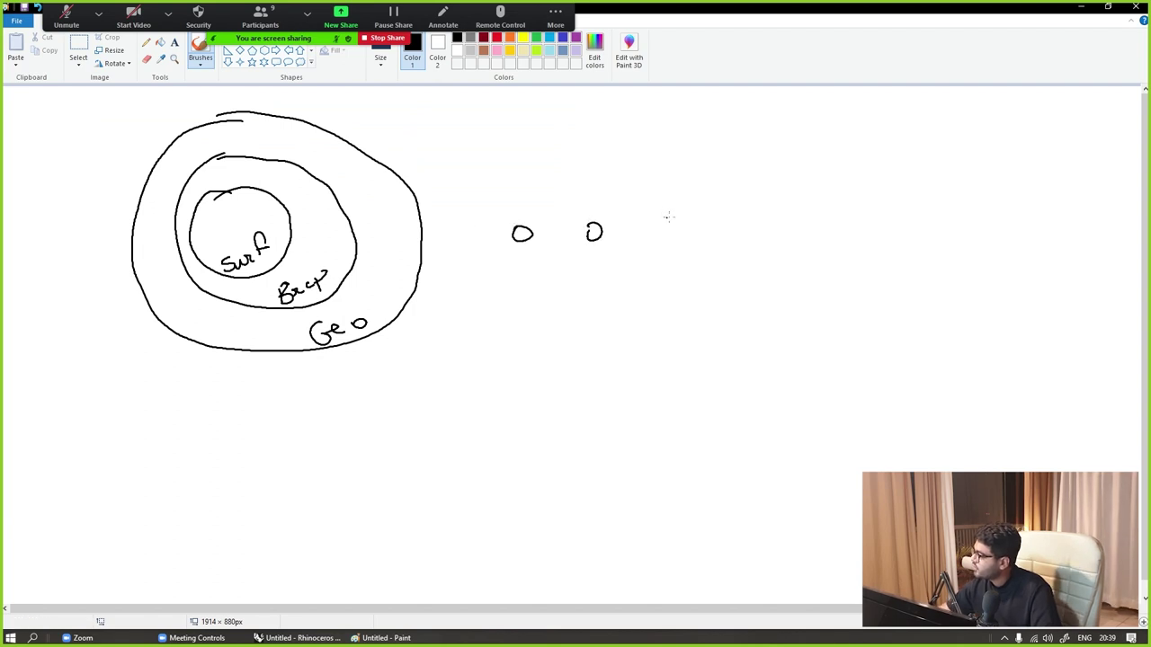
left_click_drag(895, 224, 896, 220)
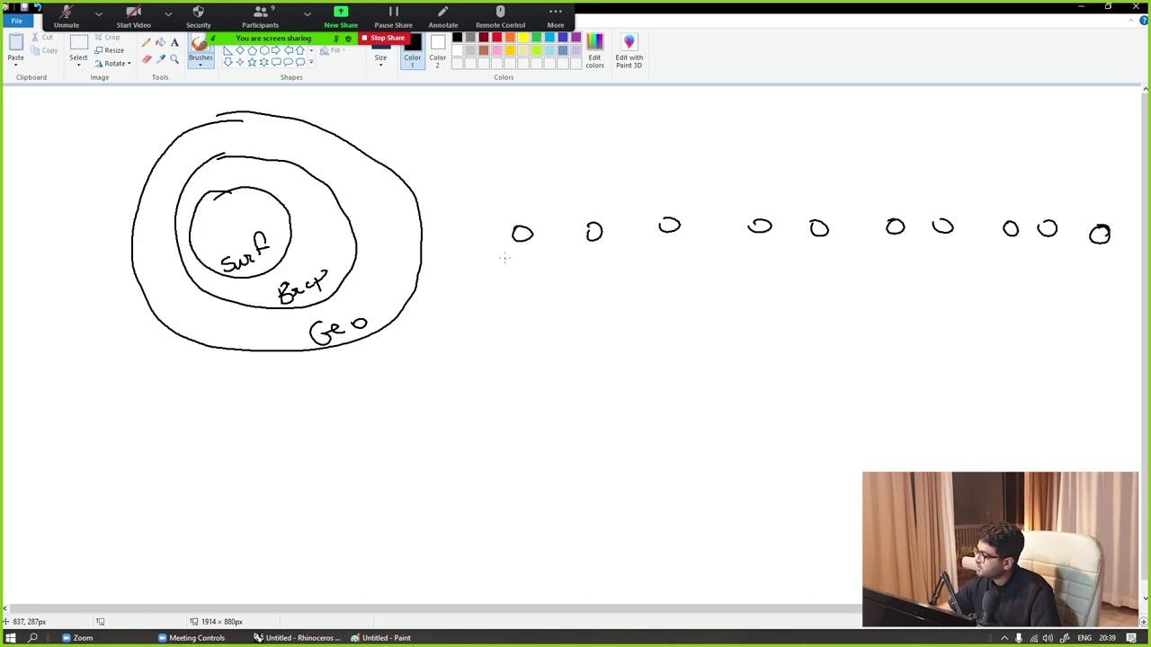
Draw wavy brackets under the circles marking three groups of three and one remainder, and return to Grasshopper.
left_click_drag(588, 267, 687, 260)
left_click_drag(538, 274, 511, 265)
mouse_move(752, 257)
left_mouse_down()
mouse_move(784, 284)
mouse_move(924, 266)
mouse_move(969, 277)
mouse_move(1130, 277)
left_mouse_up()
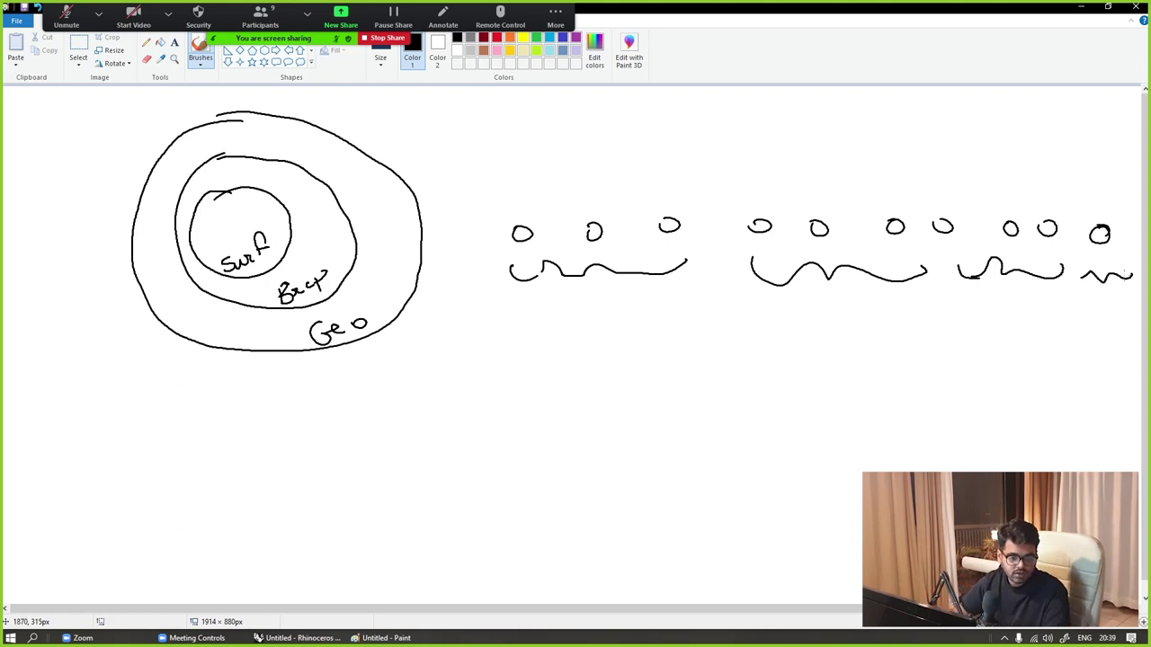
key("alt")
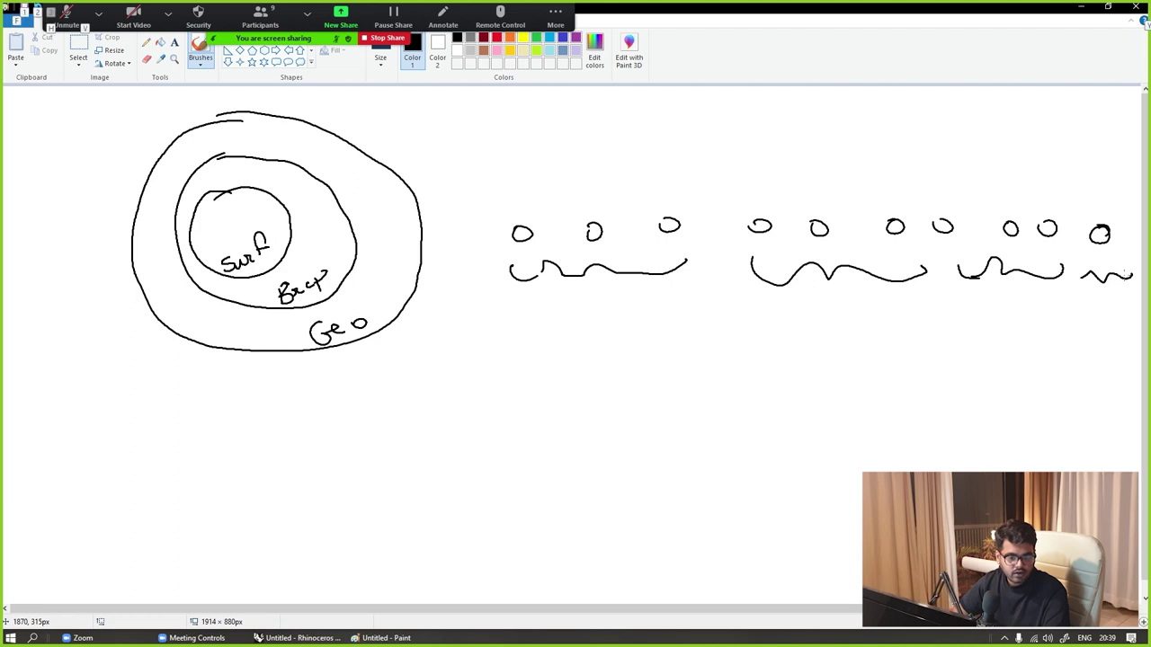
key("alt")
key("alt+Tab")
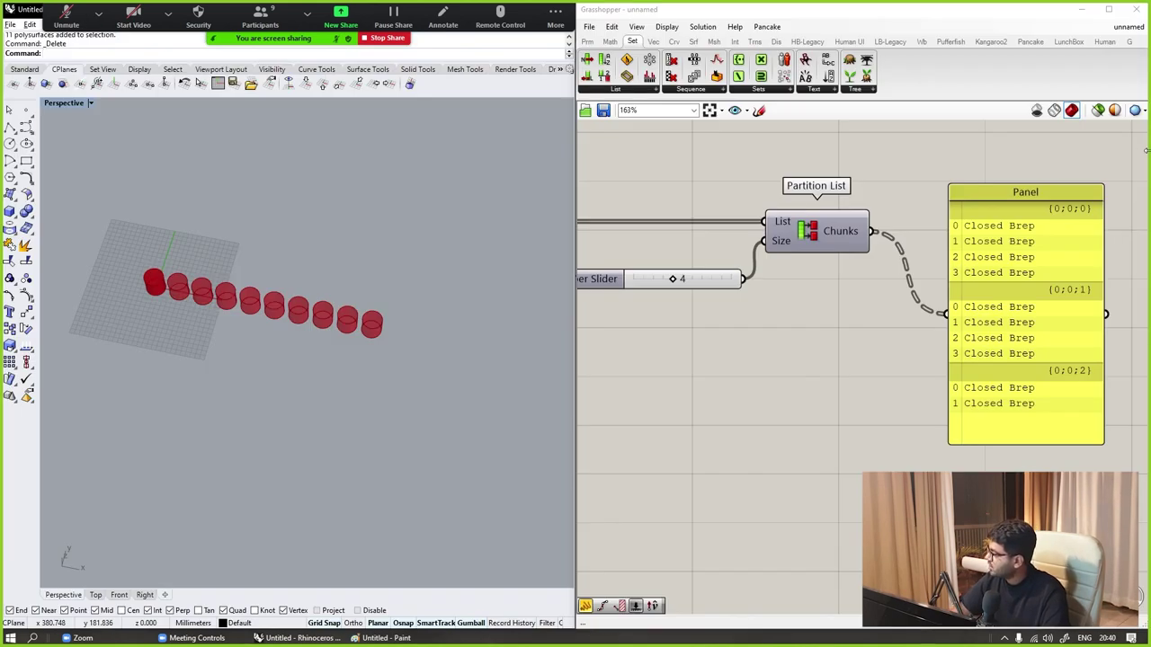
In the Paint sketch, draw a dividing line after the fourth circle and a stroke above each side, and return to Grasshopper.
scroll(919, 166, "down", 5)
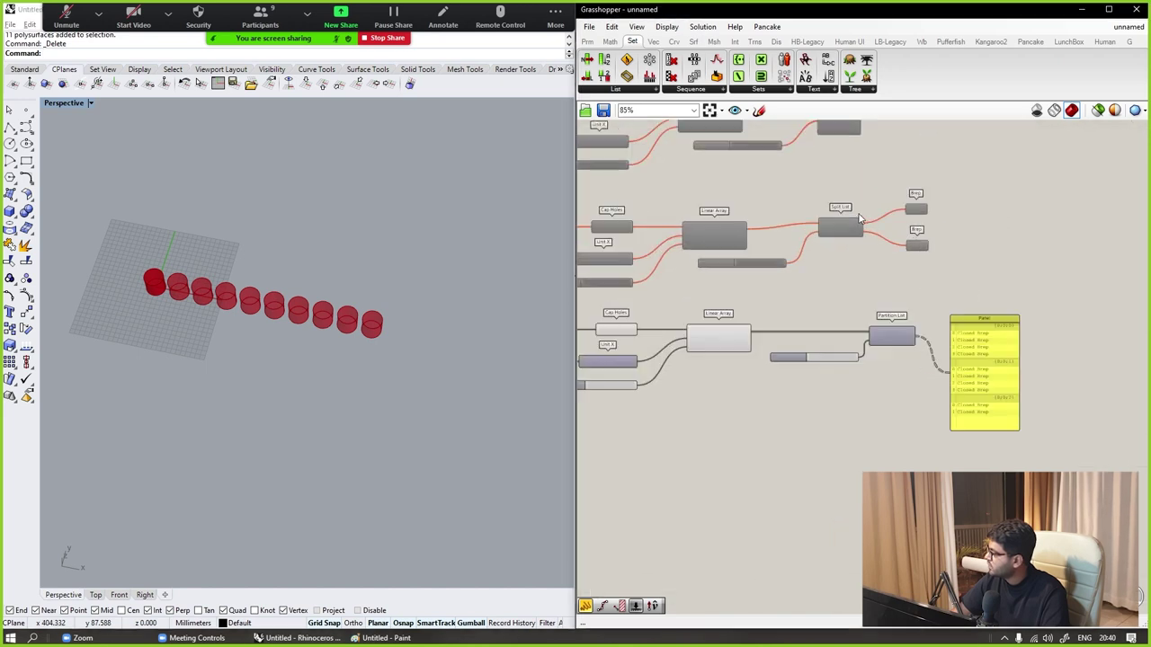
scroll(829, 220, "up", 5)
key("alt+Tab")
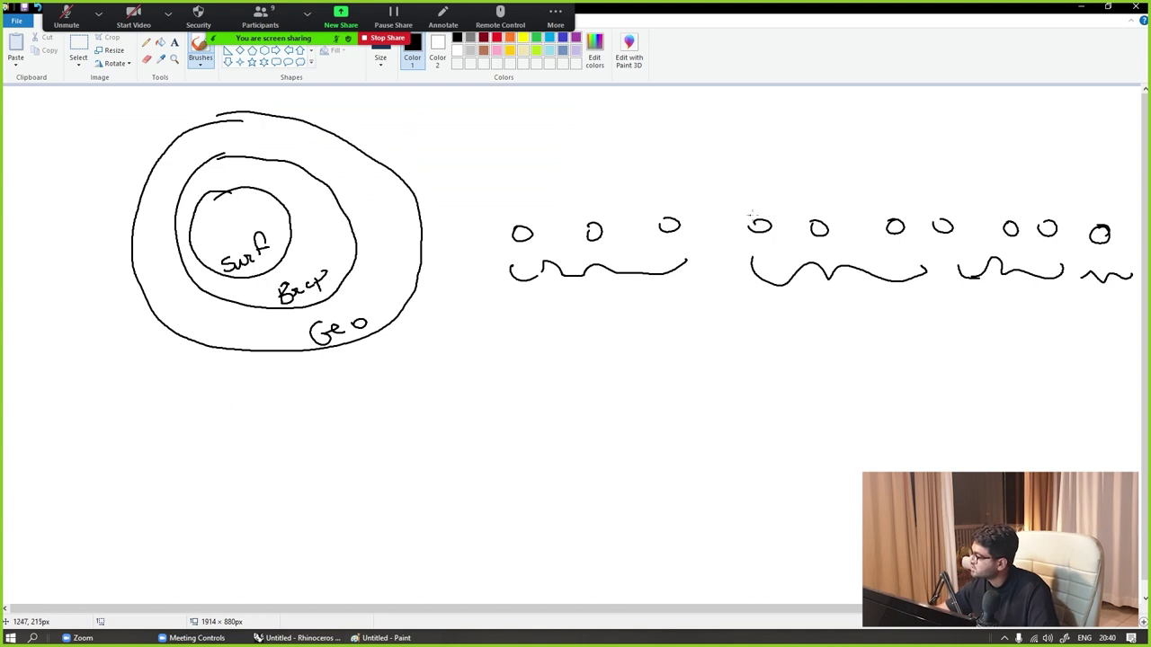
left_click_drag(790, 199, 755, 330)
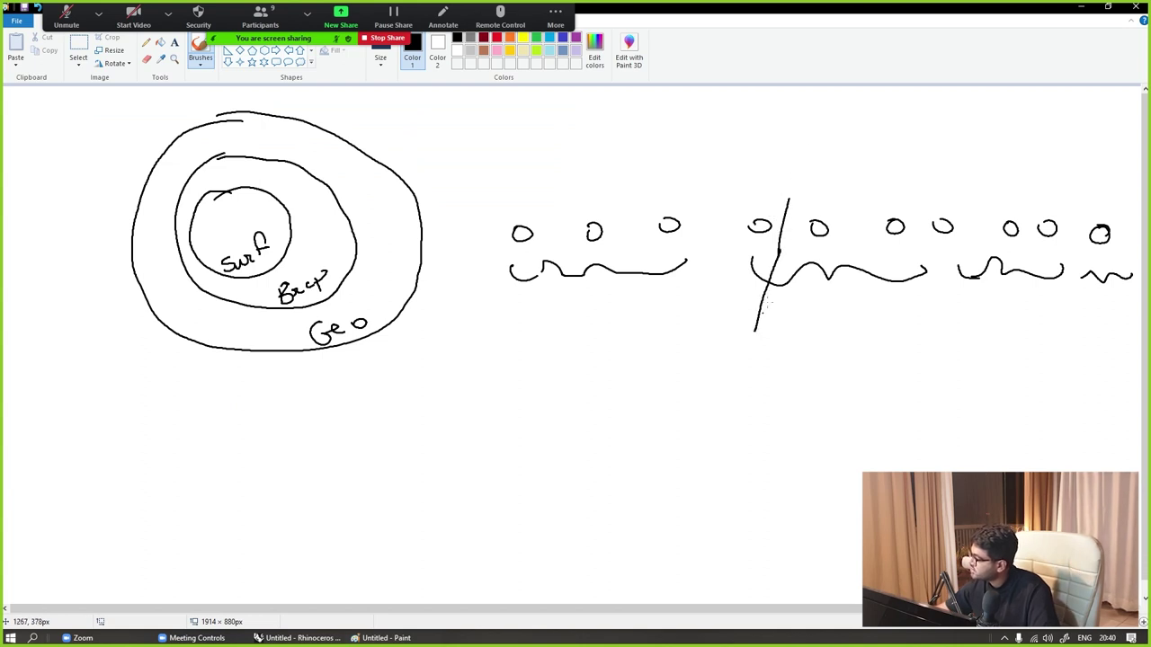
left_click_drag(791, 196, 812, 129)
mouse_move(762, 169)
left_mouse_down()
mouse_move(761, 188)
mouse_move(702, 171)
mouse_move(554, 169)
mouse_move(524, 183)
left_mouse_up()
mouse_move(812, 176)
left_mouse_down()
mouse_move(886, 171)
mouse_move(1079, 187)
left_mouse_up()
key("alt+Tab")
Disable the Partition List definition, from its cylinder sliders through the Partition List component.
left_click(676, 96)
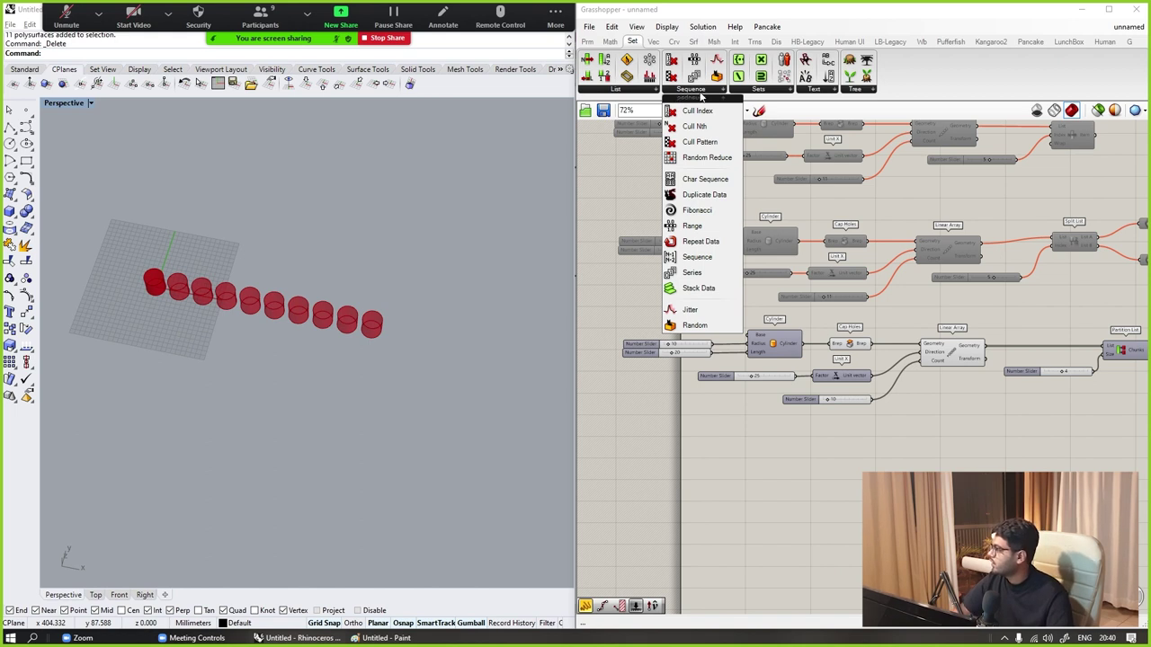
left_click(626, 97)
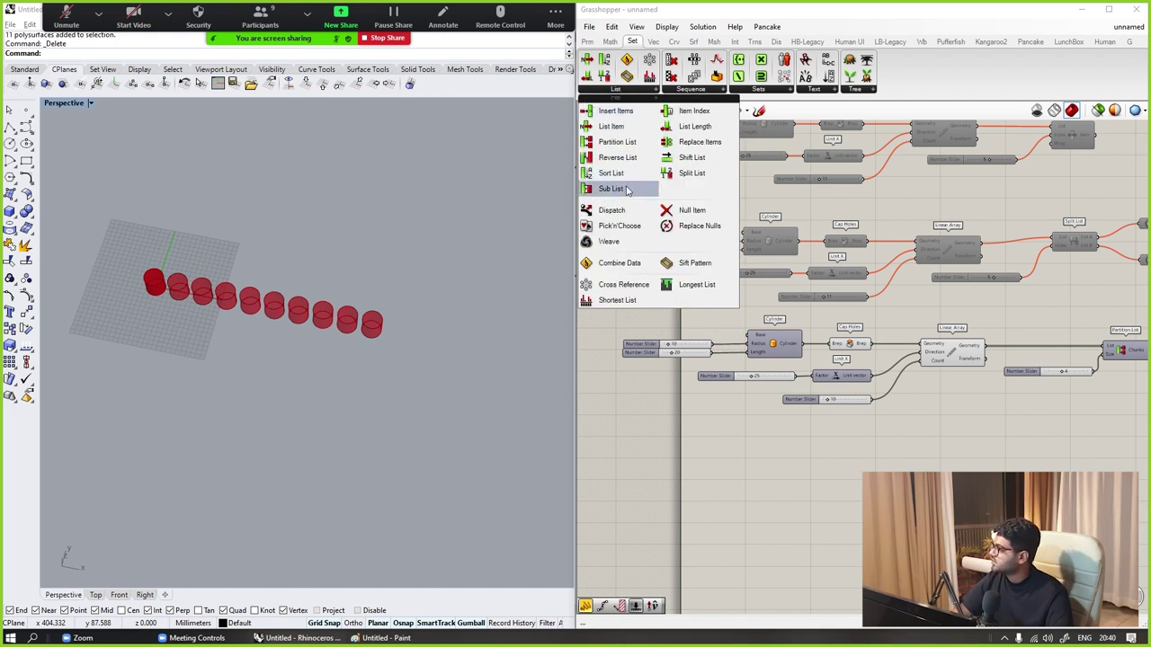
scroll(953, 354, "down", 3)
scroll(953, 355, "up", 2)
left_click_drag(1001, 366, 727, 301)
key("space")
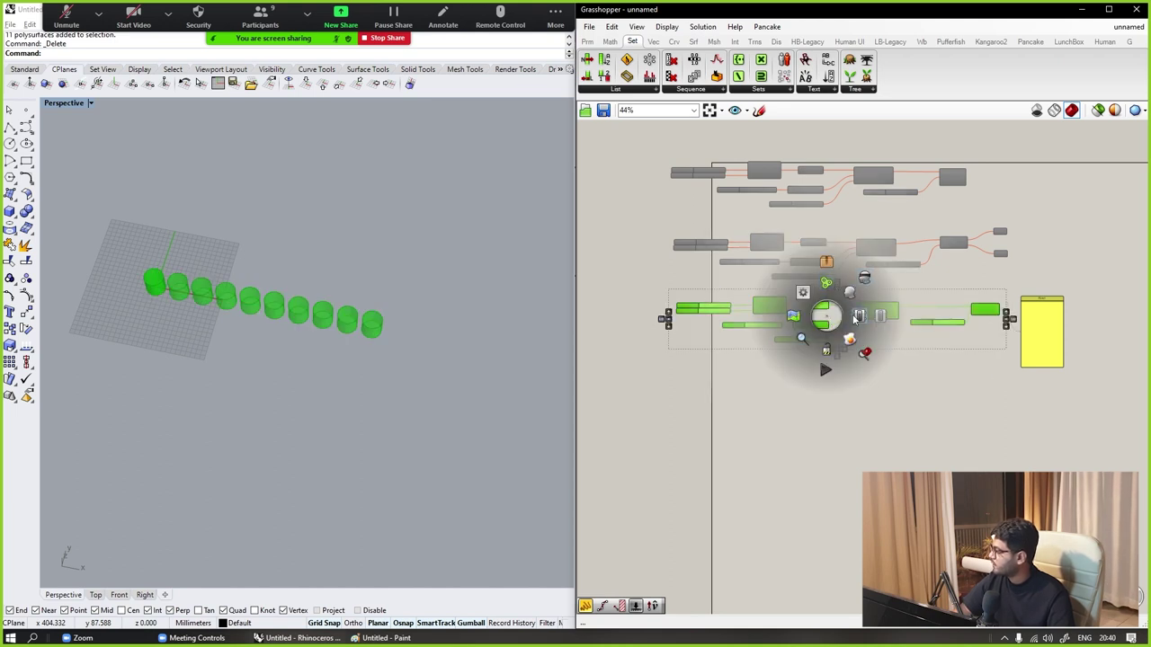
left_click(881, 317)
Copy the cylinder linear array group, from its sliders through Linear Array, and place the duplicate below the Partition List definition.
scroll(881, 321, "down", 3)
scroll(854, 332, "up", 2)
scroll(836, 262, "up", 3)
left_click_drag(897, 288, 656, 153)
key("ctrl+c")
key("ctrl+v")
left_click_drag(759, 155, 763, 274)
left_click(886, 423)
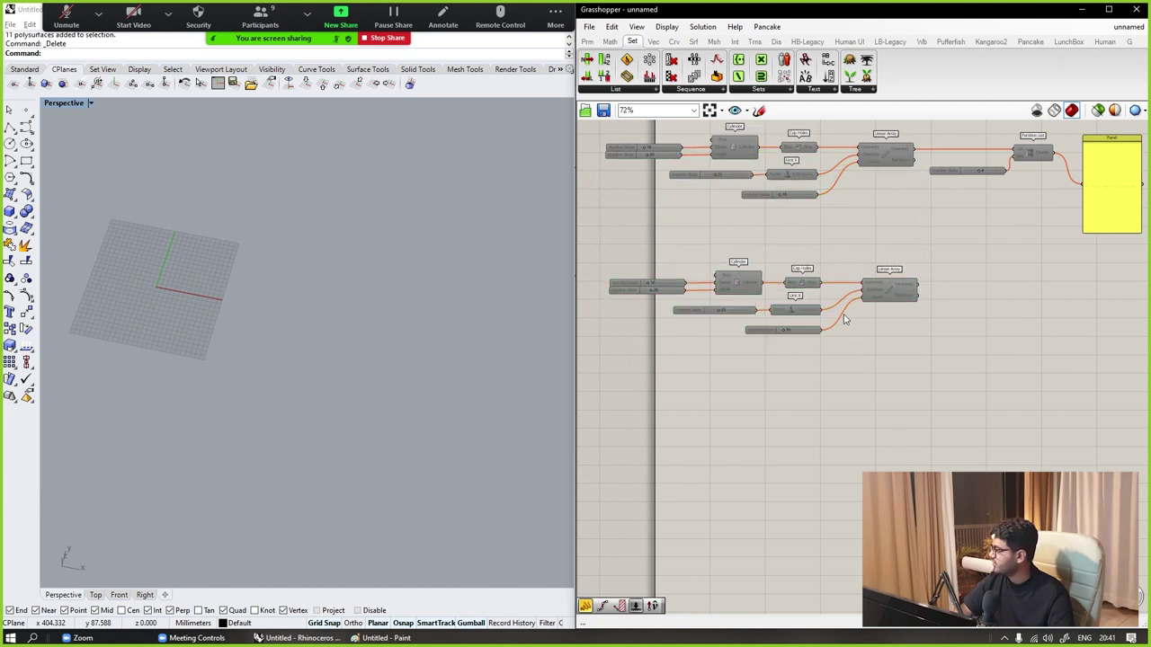
scroll(863, 320, "up", 3)
right_click_drag(922, 327, 943, 326)
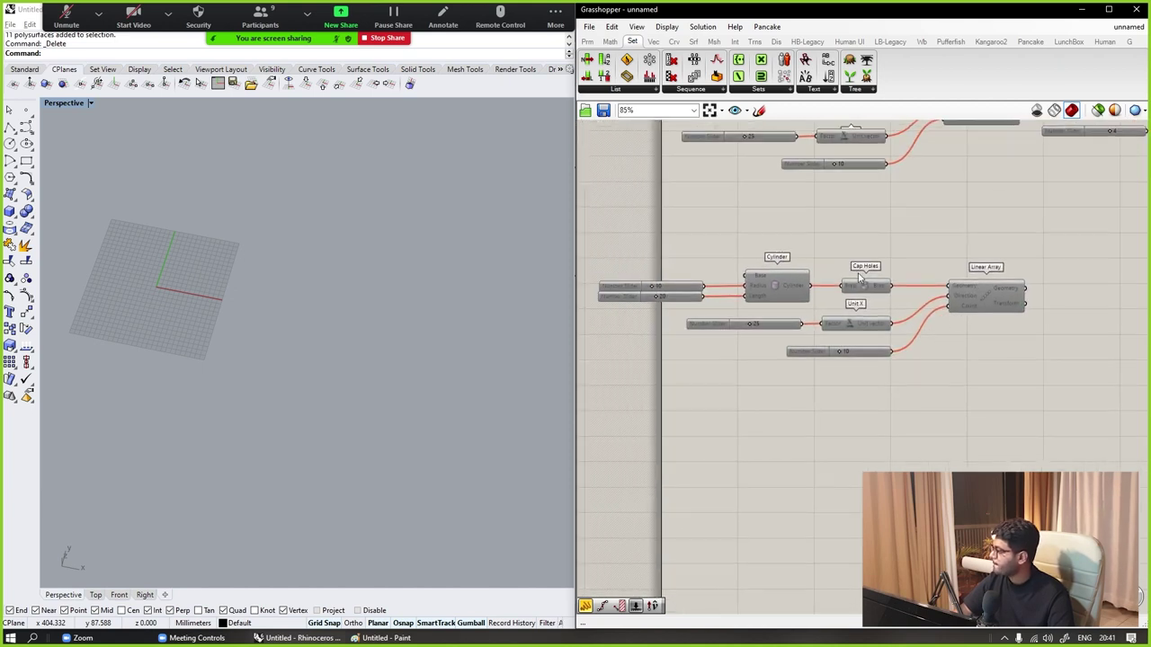
Enable the duplicated cylinder linear array group, from its sliders through the Linear Array component.
left_click(627, 91)
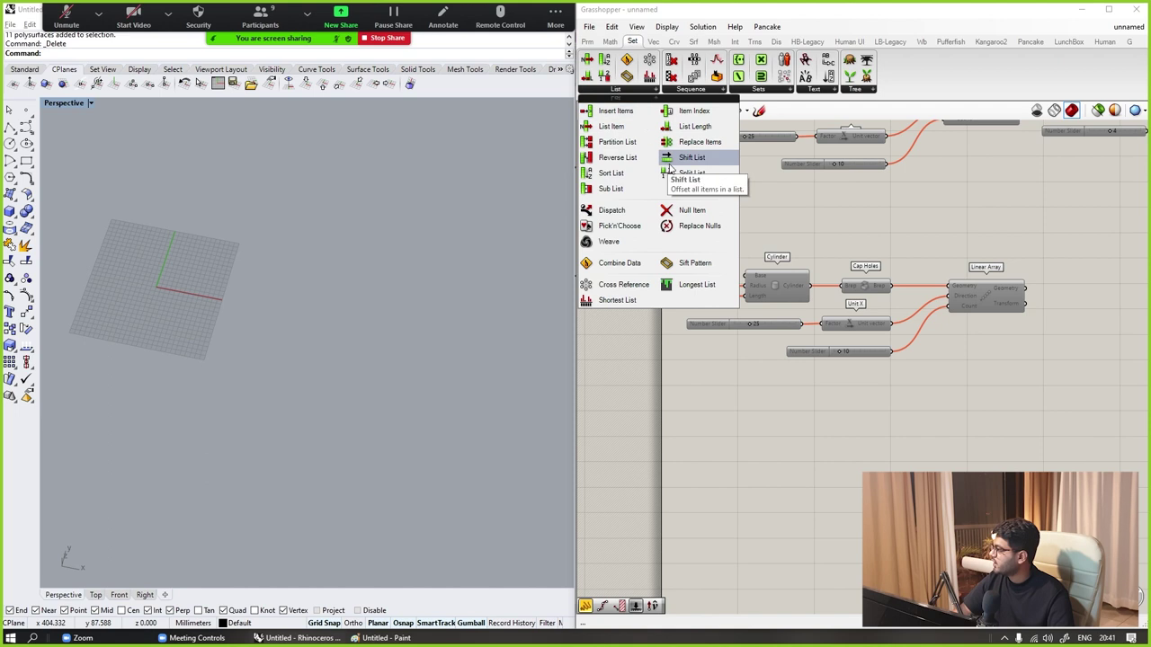
left_click_drag(1012, 421, 665, 259)
middle_click(657, 253)
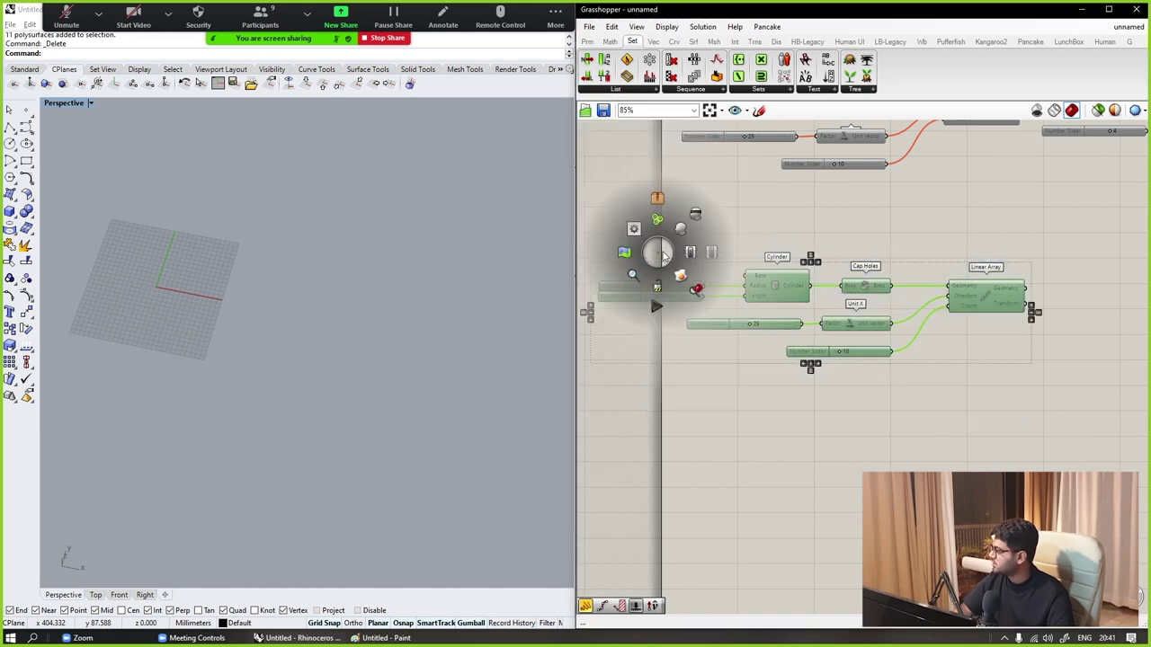
left_click(689, 254)
left_click(905, 260)
scroll(938, 244, "down", 3)
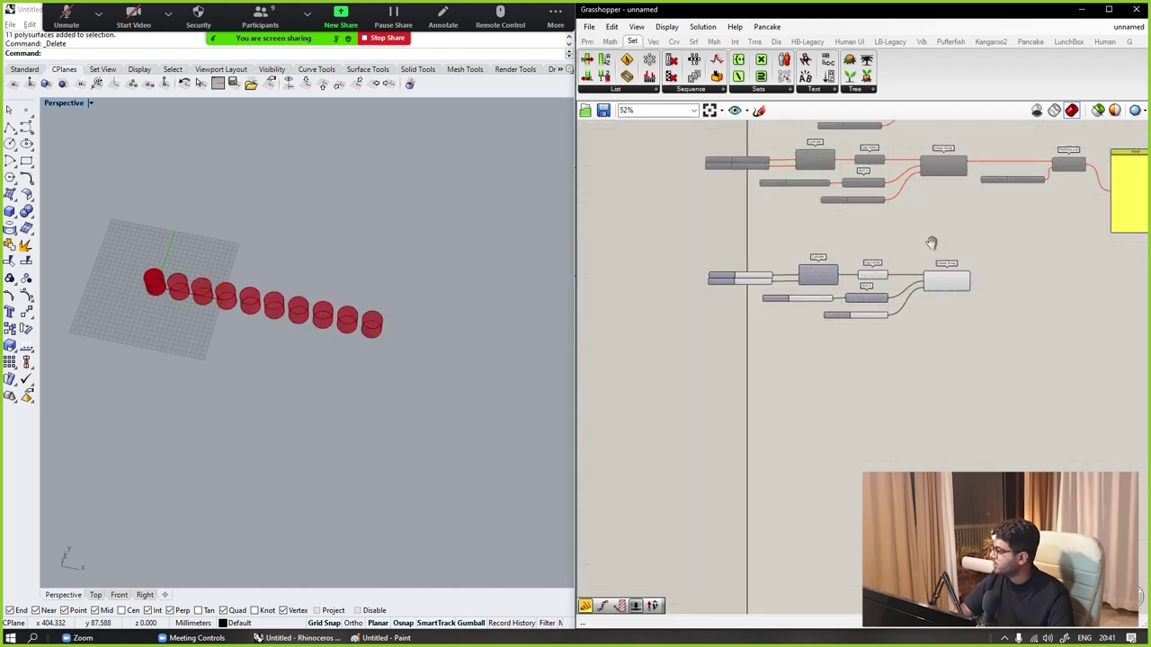
scroll(825, 191, "up", 1)
right_click_drag(1001, 297, 841, 273)
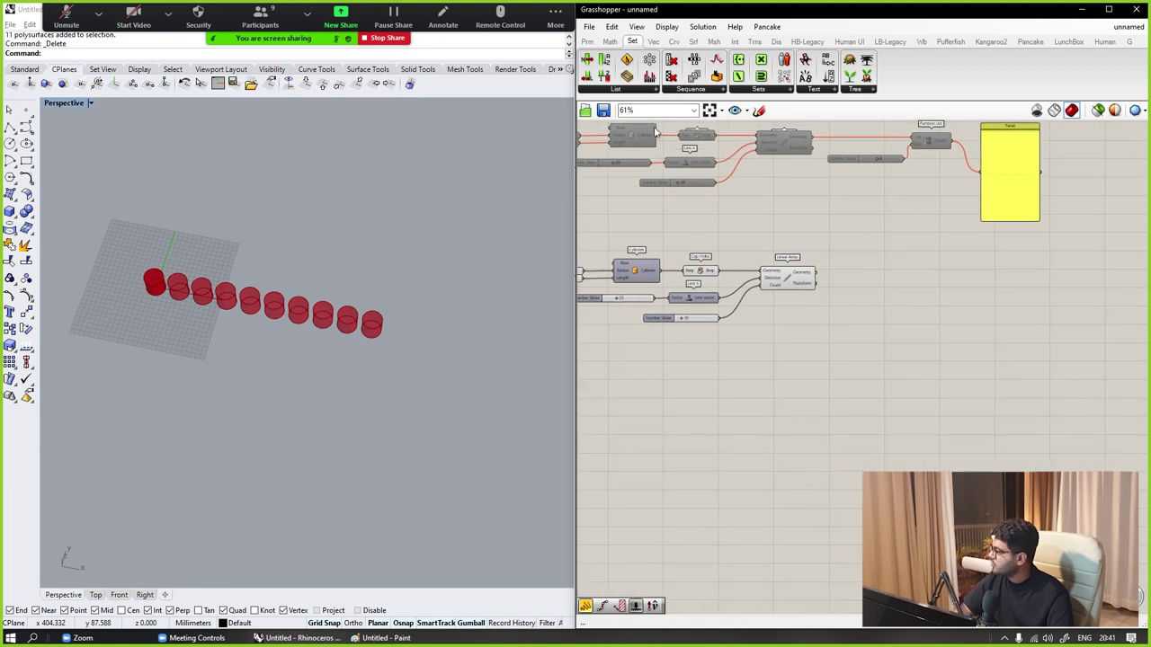
Add a Cull Index component beside the enabled Linear Array and connect the array's Geometry output to its List input.
left_click(693, 92)
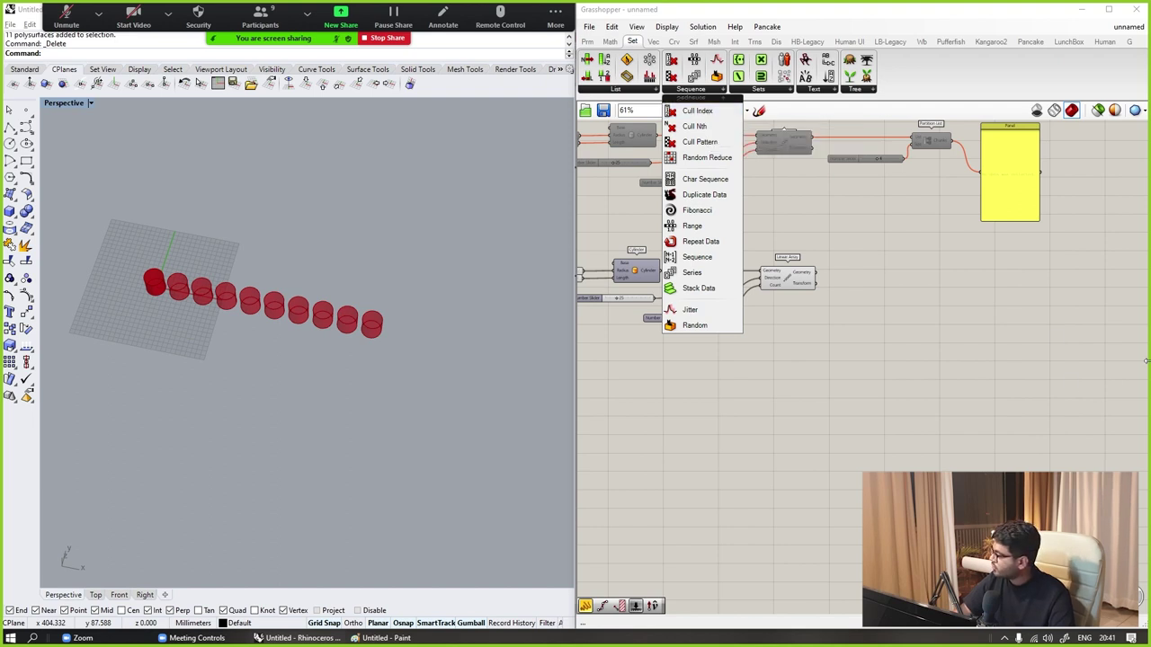
double_click(913, 310)
type("cull")
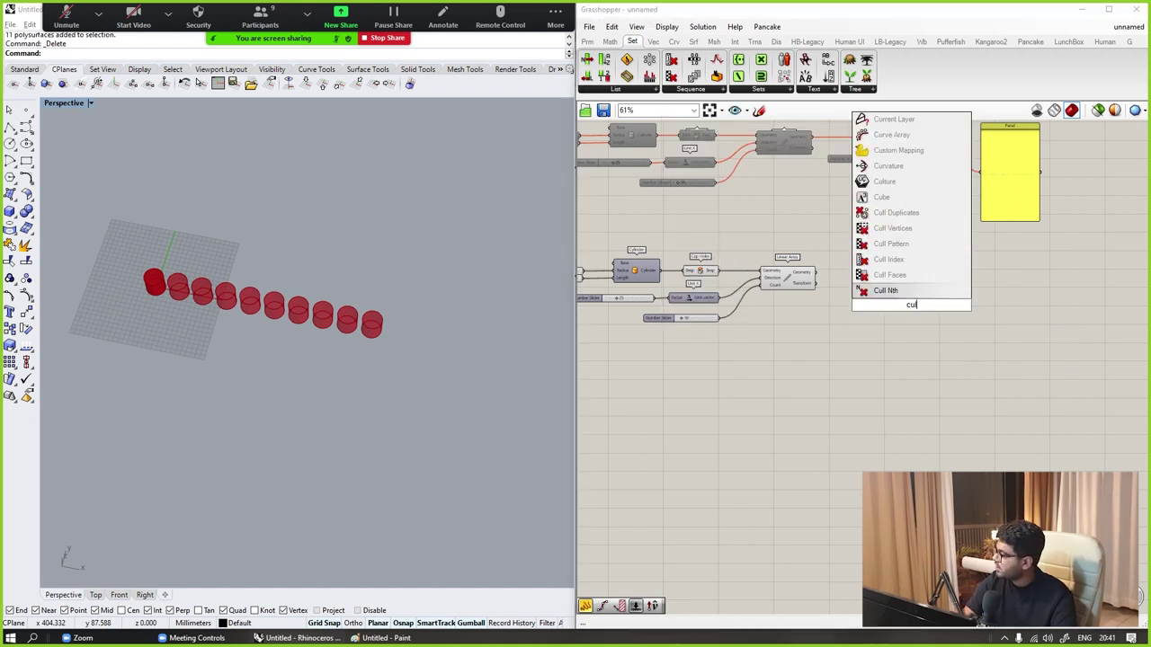
type(" in")
key("Return")
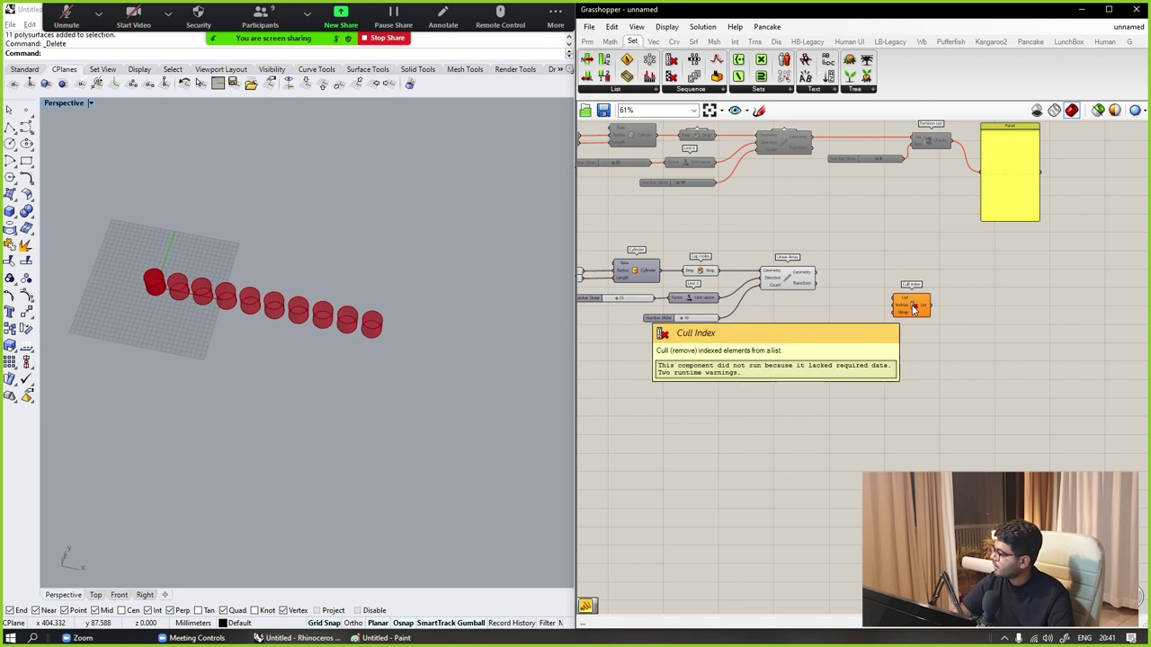
scroll(912, 308, "up", 4)
left_click_drag(689, 237, 857, 247)
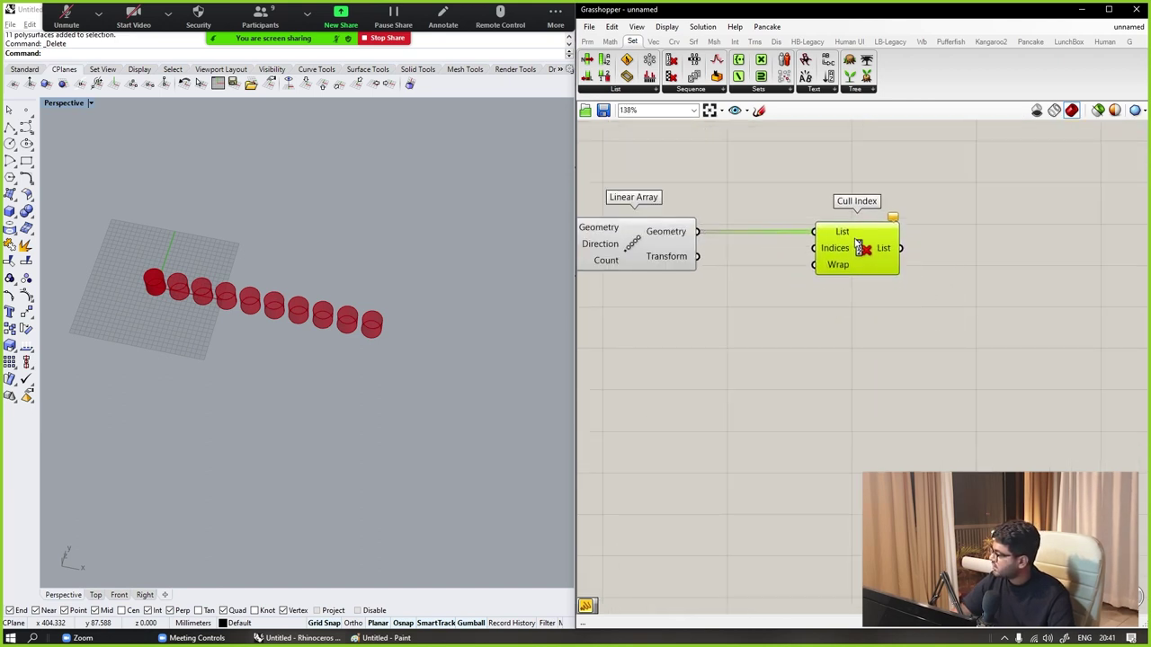
Hide the preview of the cylinder linear array components and move Cull Index farther from Linear Array.
scroll(856, 246, "down", 6)
left_click_drag(812, 287, 661, 189)
left_click_drag(789, 328, 629, 220)
middle_click(650, 226)
left_click(680, 201)
scroll(812, 235, "up", 4)
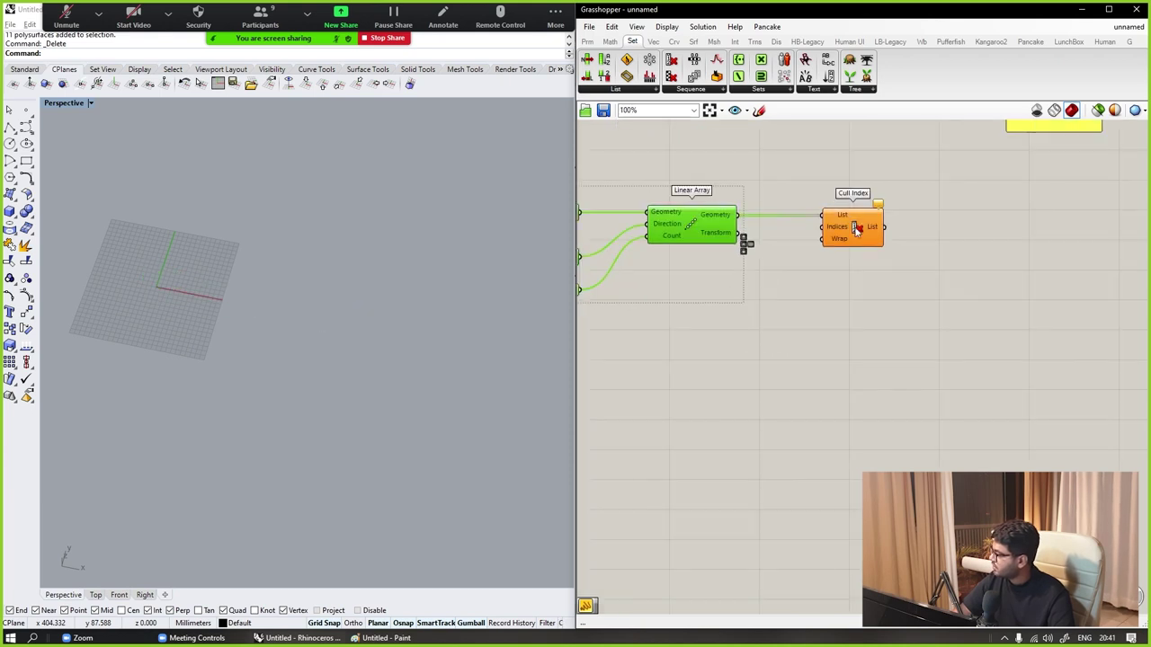
left_click(774, 241)
Add a number slider ranging from 0 to 10 with value 0 and connect it to Cull Index's Indices input.
double_click(753, 280)
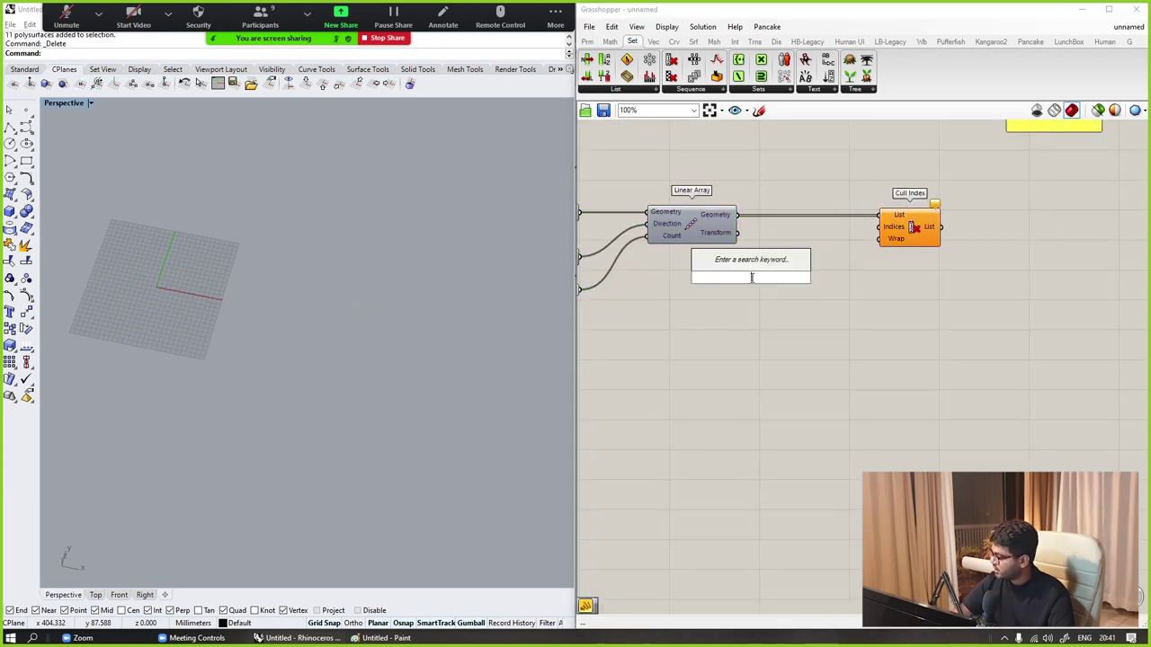
type("0")
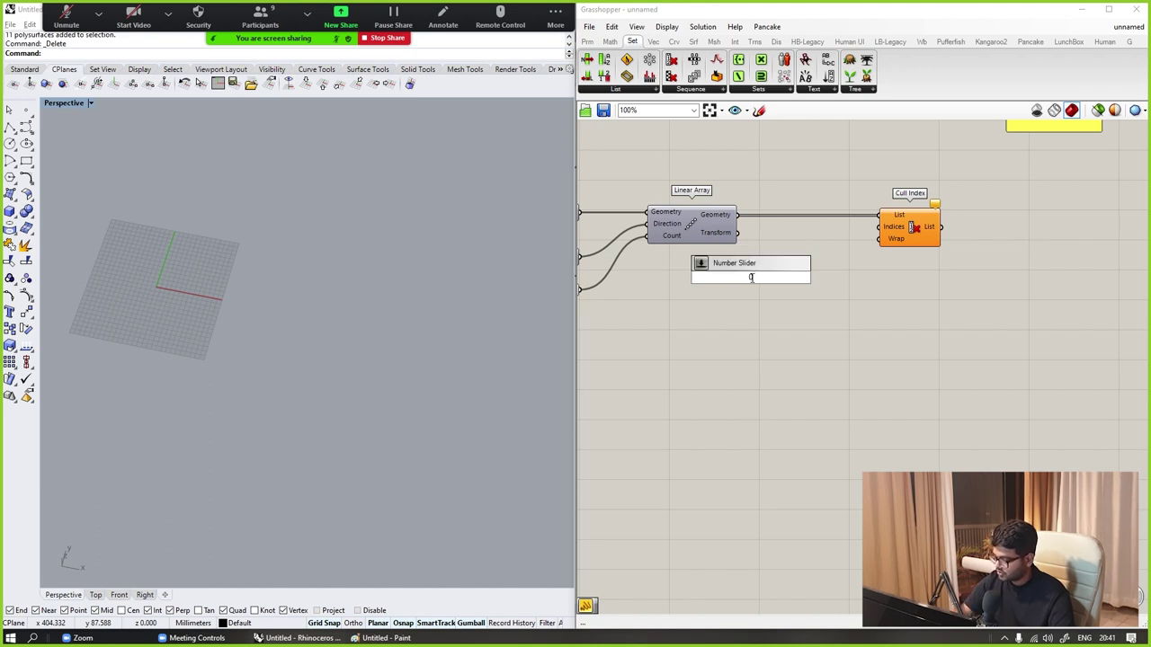
type("<10")
key("Return")
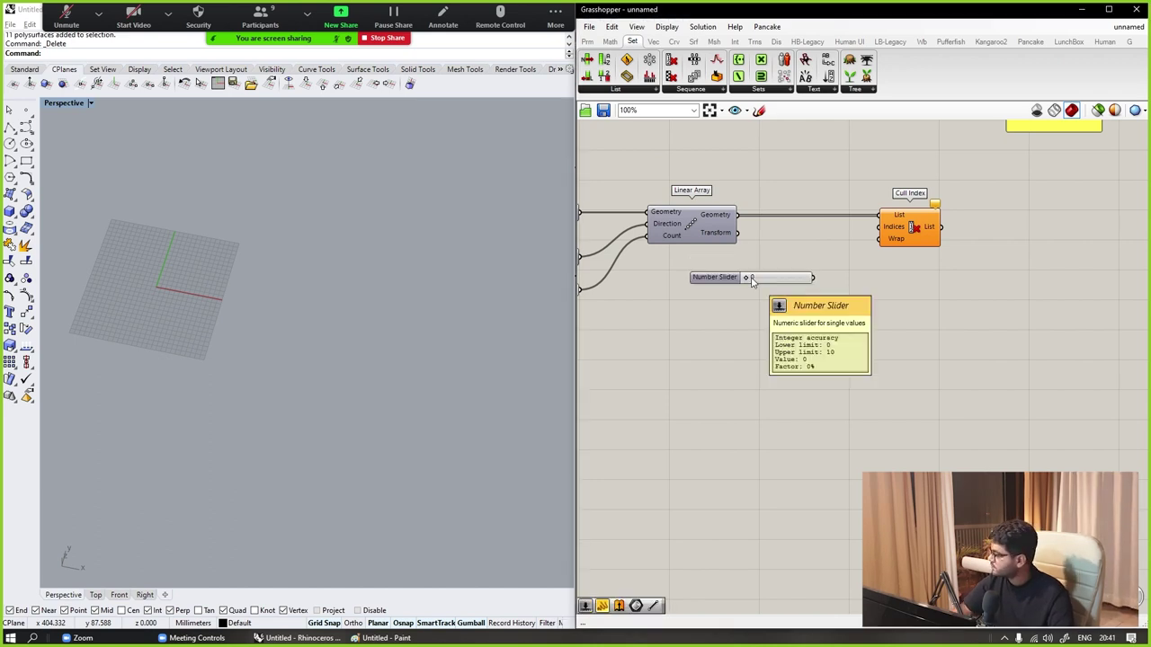
left_click_drag(814, 278, 880, 228)
left_click(894, 229)
left_click(852, 279)
left_click(900, 229)
Inspect the remaining cylinders in the Rhino viewport, and set the Cull Index slider to 10.
scroll(778, 268, "up", 2)
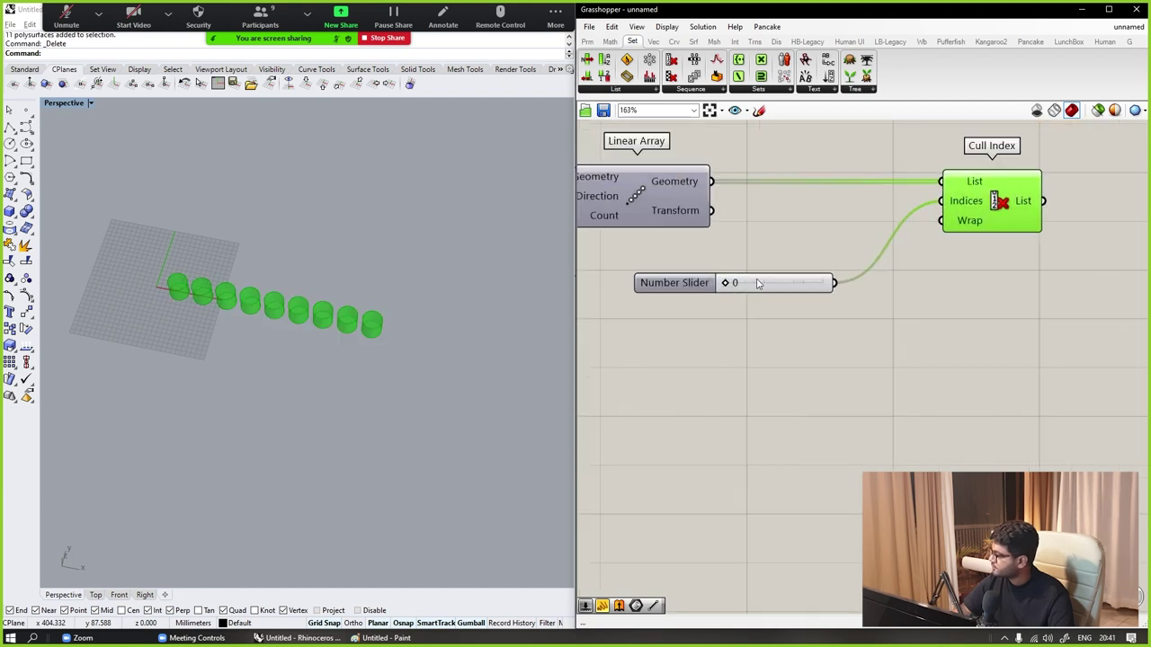
mouse_move(727, 285)
left_mouse_down()
mouse_move(756, 283)
mouse_move(727, 283)
left_mouse_up()
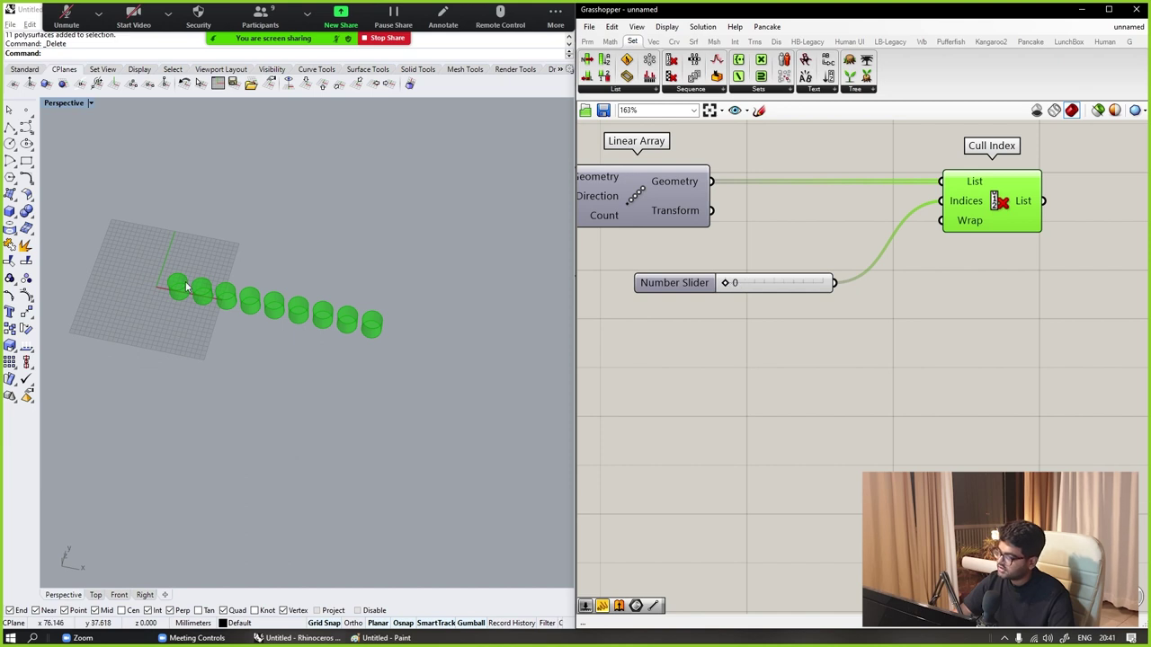
scroll(183, 274, "up", 5)
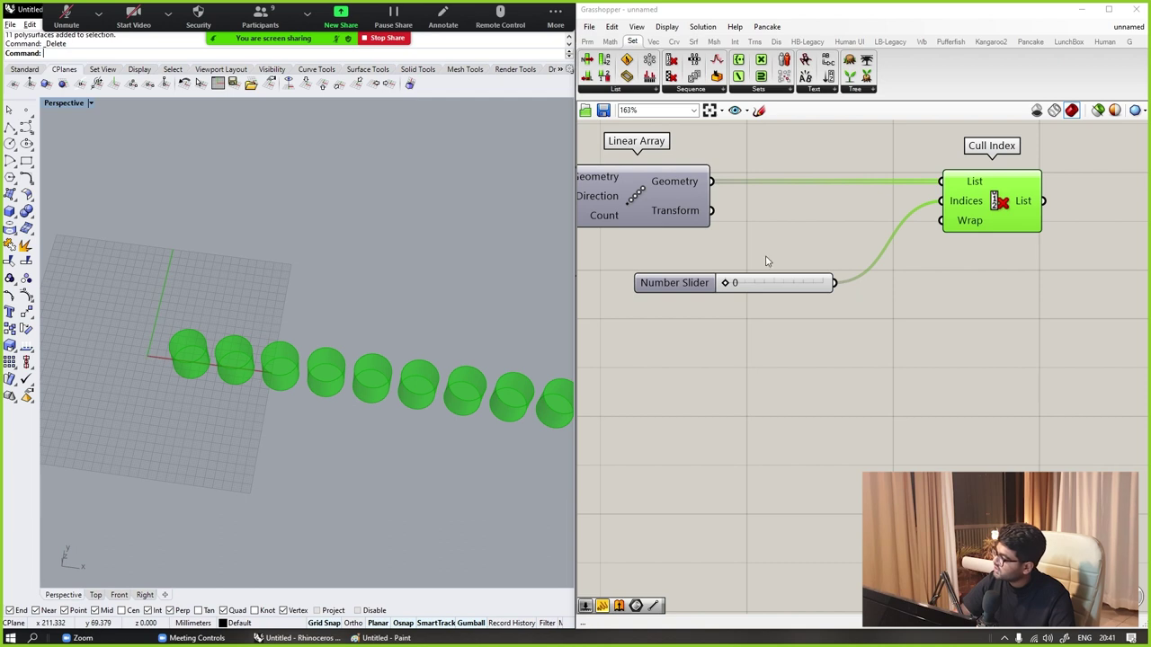
left_click(664, 205)
left_click(1000, 194)
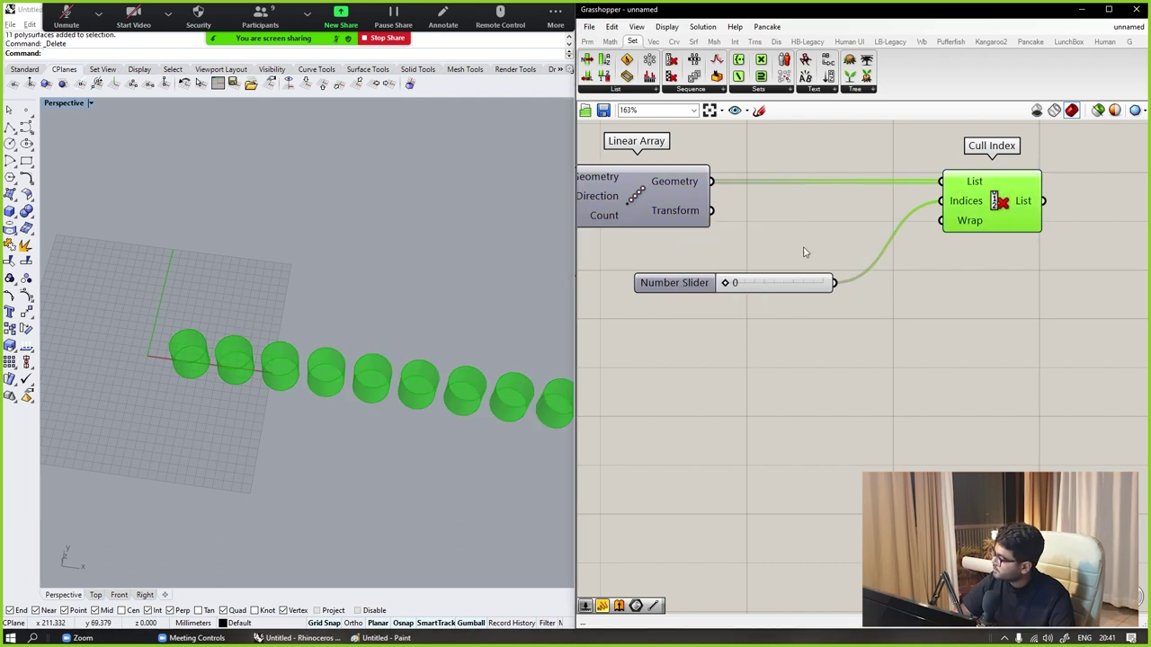
left_click_drag(729, 286, 824, 275)
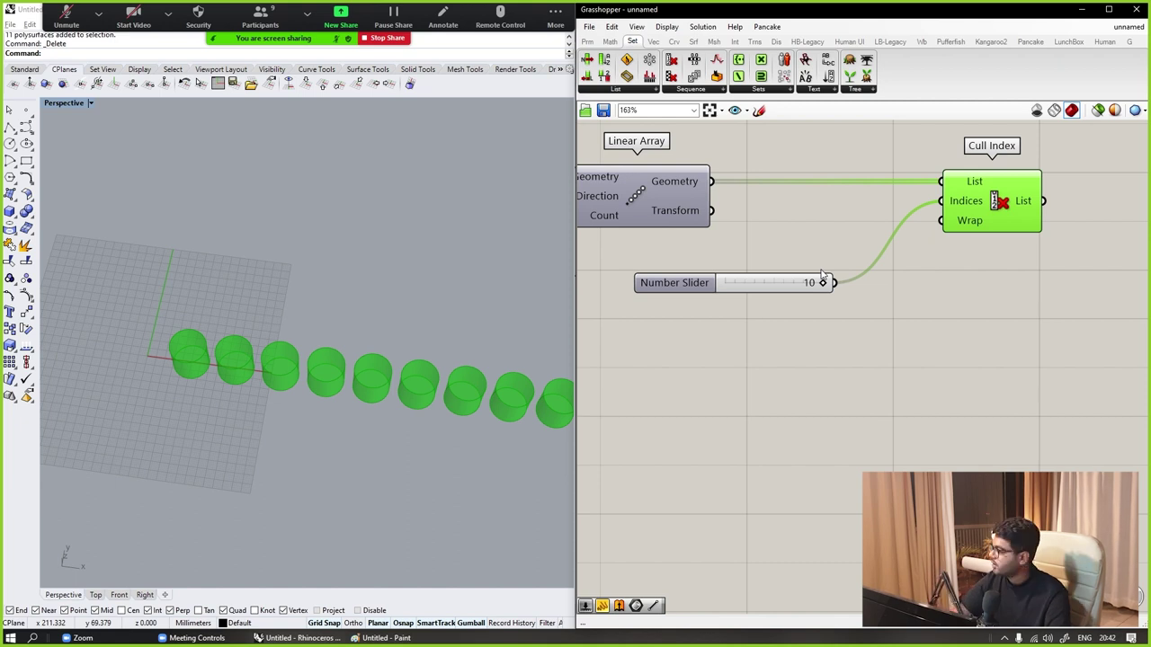
scroll(1034, 180, "down", 3)
scroll(915, 149, "up", 3)
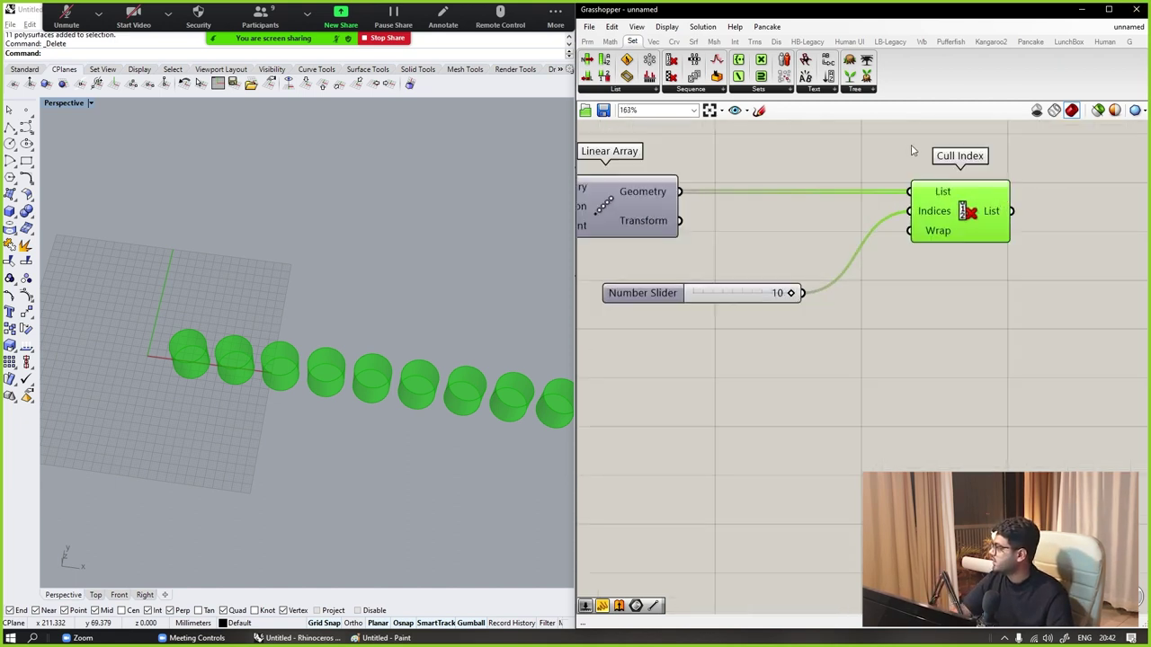
Add a Cull Nth component in the empty canvas area below the Cull Index definition.
left_click(713, 90)
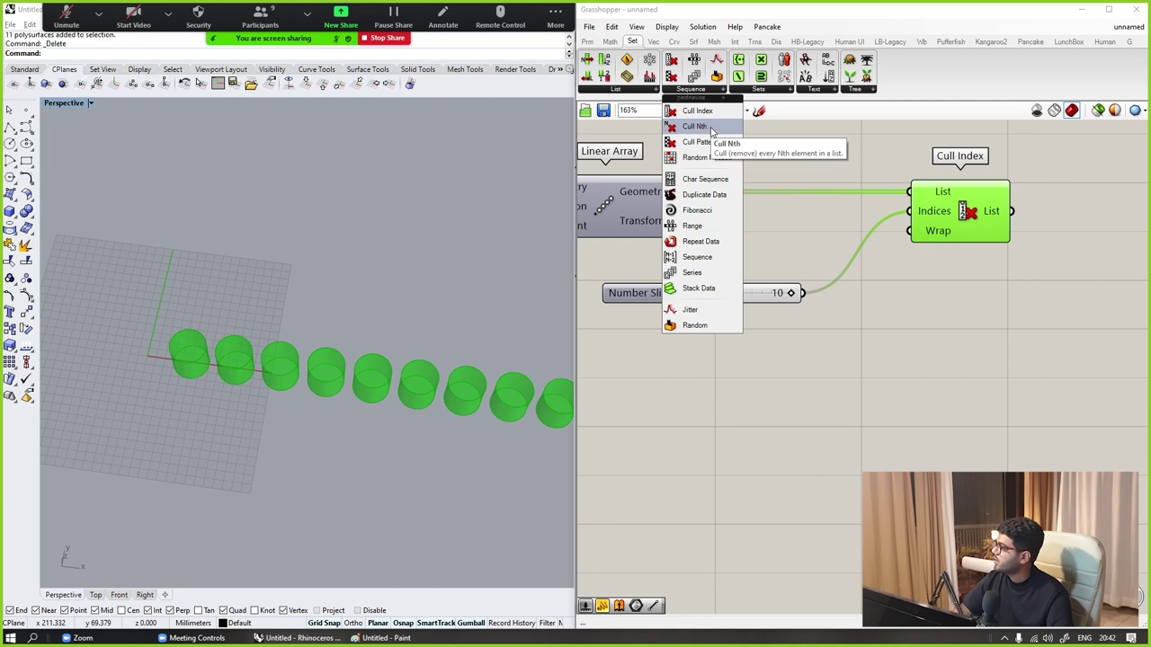
left_click(935, 404)
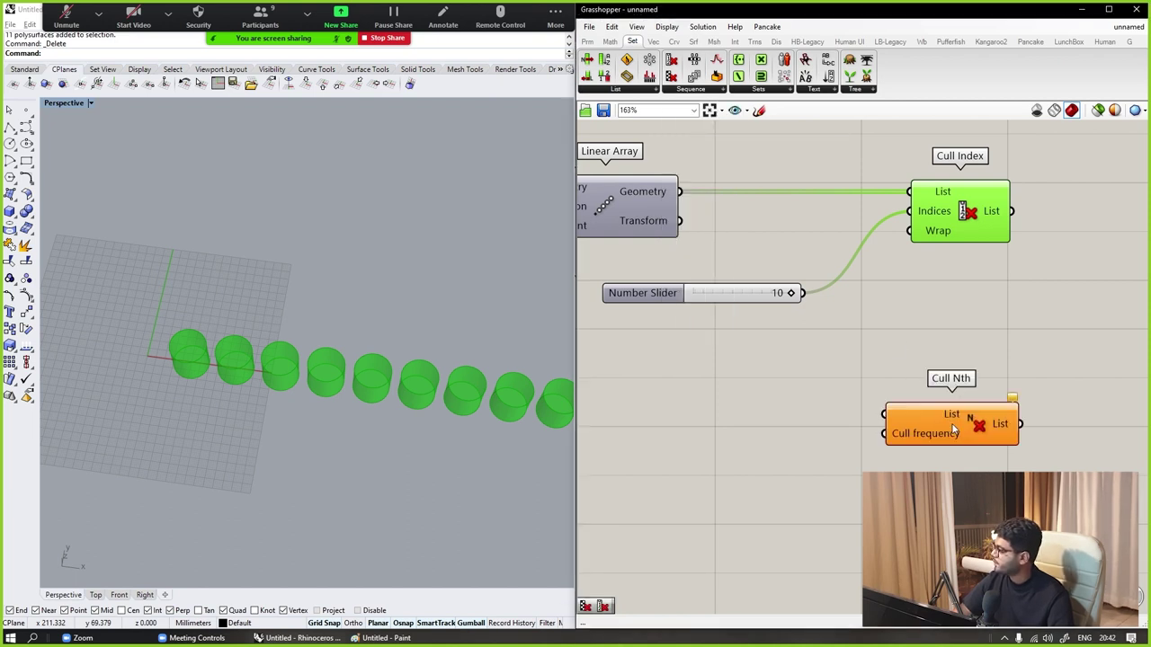
scroll(953, 404, "down", 5)
left_click_drag(957, 171, 969, 270)
right_click_drag(987, 370, 987, 272)
scroll(988, 278, "down", 4)
left_click(988, 278)
left_click_drag(969, 209, 970, 304)
right_click_drag(959, 209, 992, 288)
scroll(990, 278, "up", 1)
Copy the whole Cull Index definition, from its cylinder sliders through Cull Index, and place the duplicate directly below it.
left_click_drag(994, 279, 659, 157)
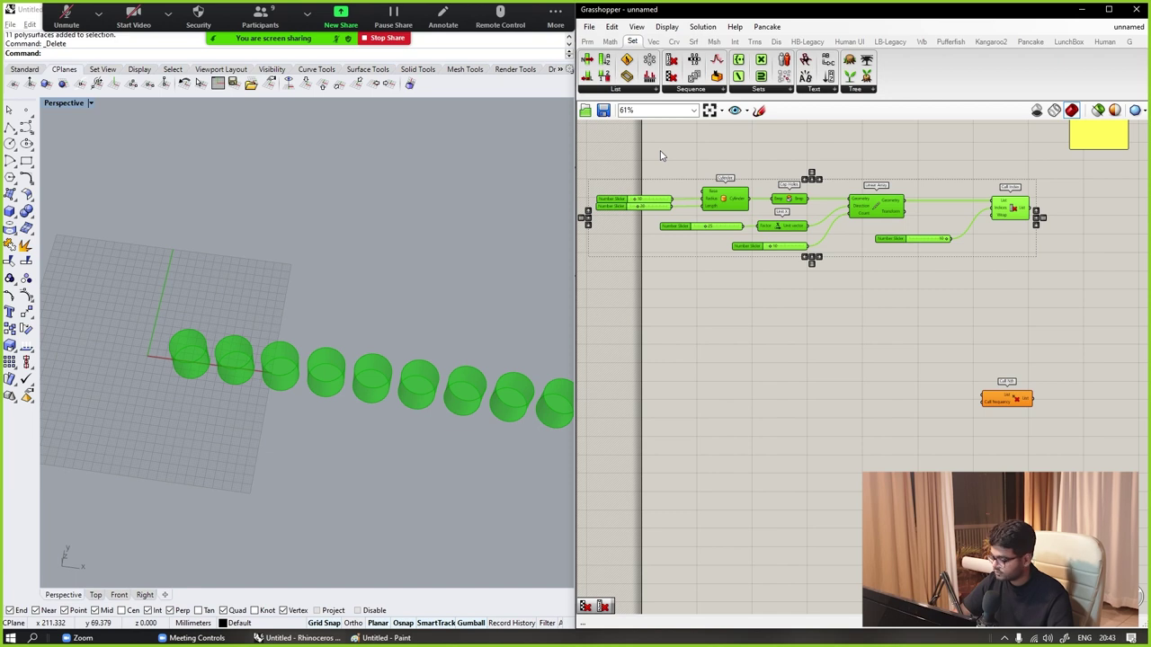
key("ctrl+c")
key("ctrl+v")
left_click_drag(871, 225, 881, 316)
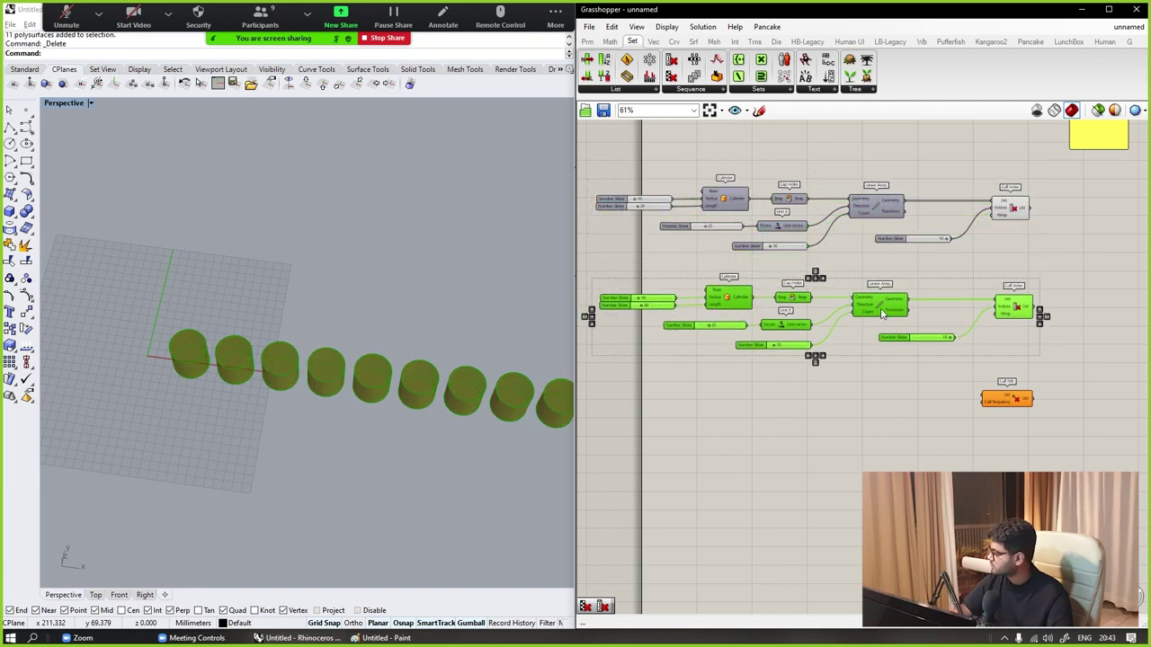
Delete the duplicated Cull Index component and its index slider from the copied definition.
left_click(1021, 421)
left_click_drag(1011, 399, 1027, 447)
left_click(1007, 400)
scroll(1007, 400, "up", 3)
right_click_drag(1006, 401, 854, 342)
left_click_drag(889, 298, 738, 177)
key("Delete")
Move Cull Nth beside the copied Linear Array and connect the array's Geometry output to its List input.
left_click(890, 415)
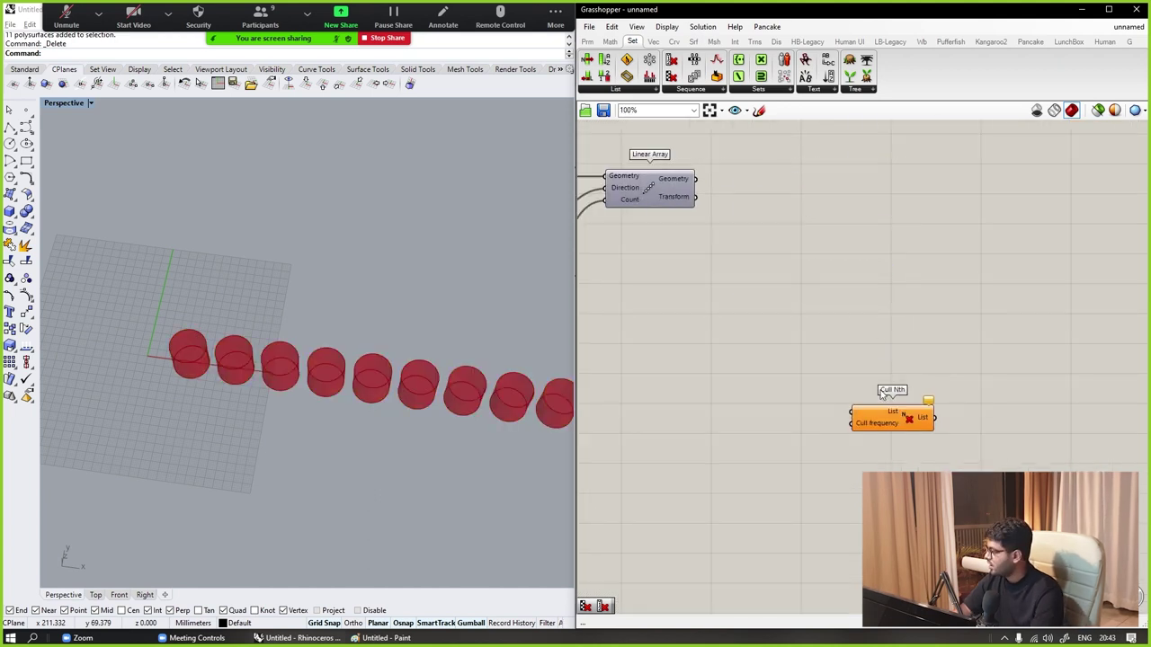
left_click_drag(890, 415, 874, 262)
scroll(688, 184, "up", 2)
left_click_drag(688, 184, 926, 194)
Add a number slider with value 2 and connect it to Cull Nth's Cull frequency input.
double_click(751, 277)
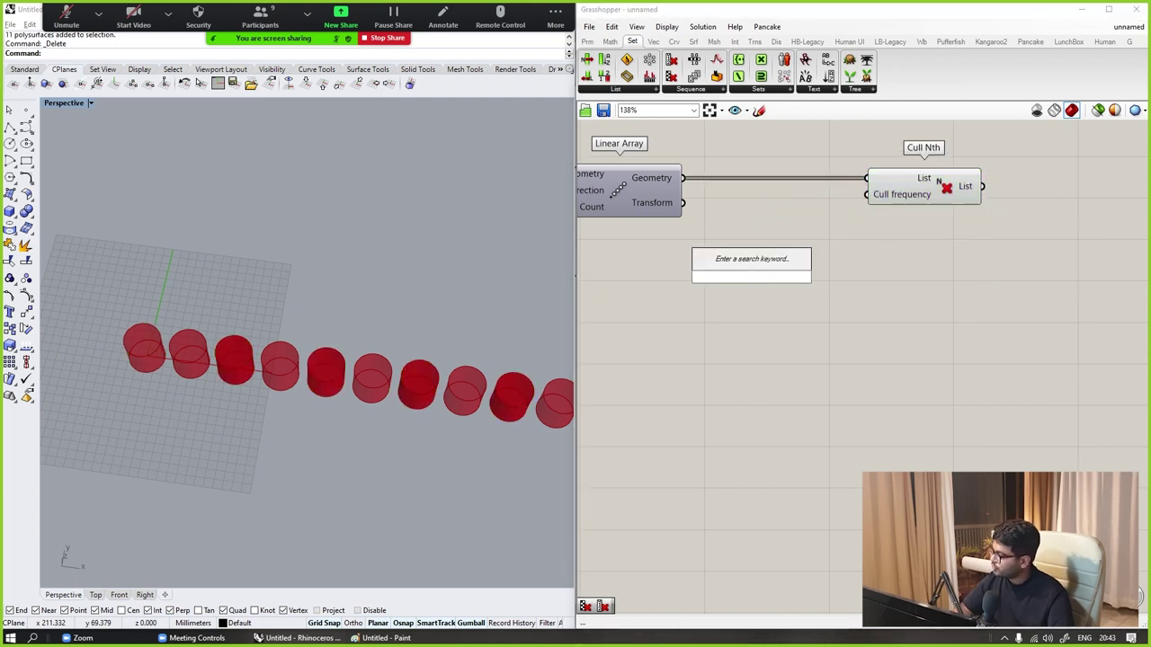
type("2")
key("Return")
left_click_drag(840, 277, 866, 195)
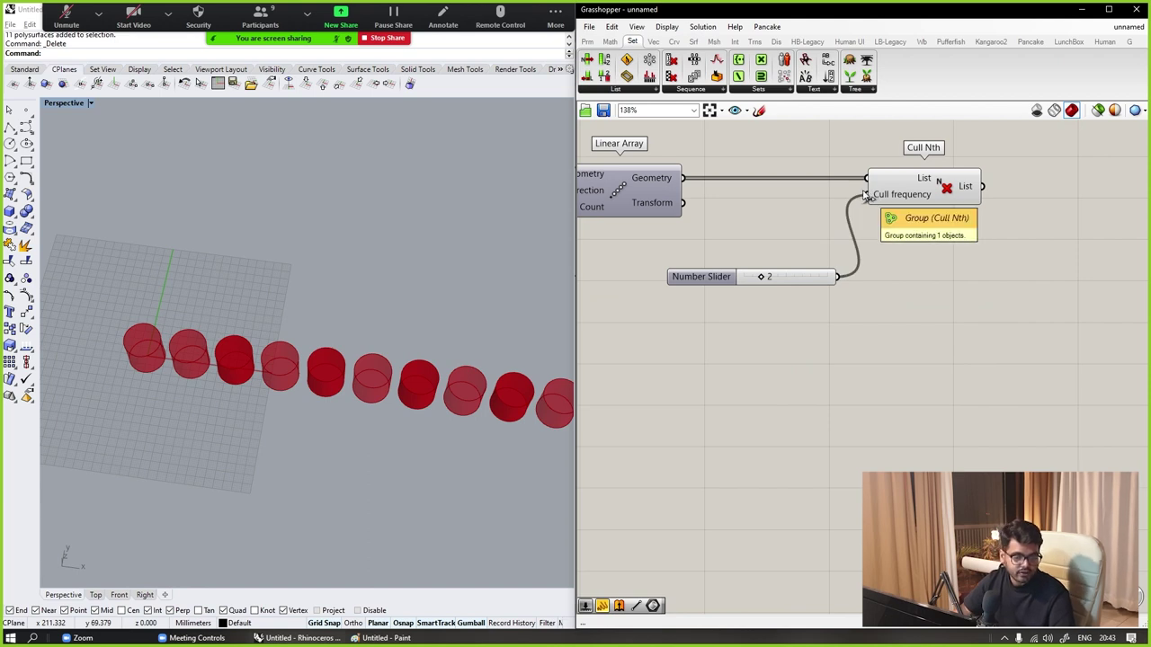
scroll(866, 195, "down", 4)
scroll(899, 193, "up", 3)
left_click(985, 191)
left_click(979, 273)
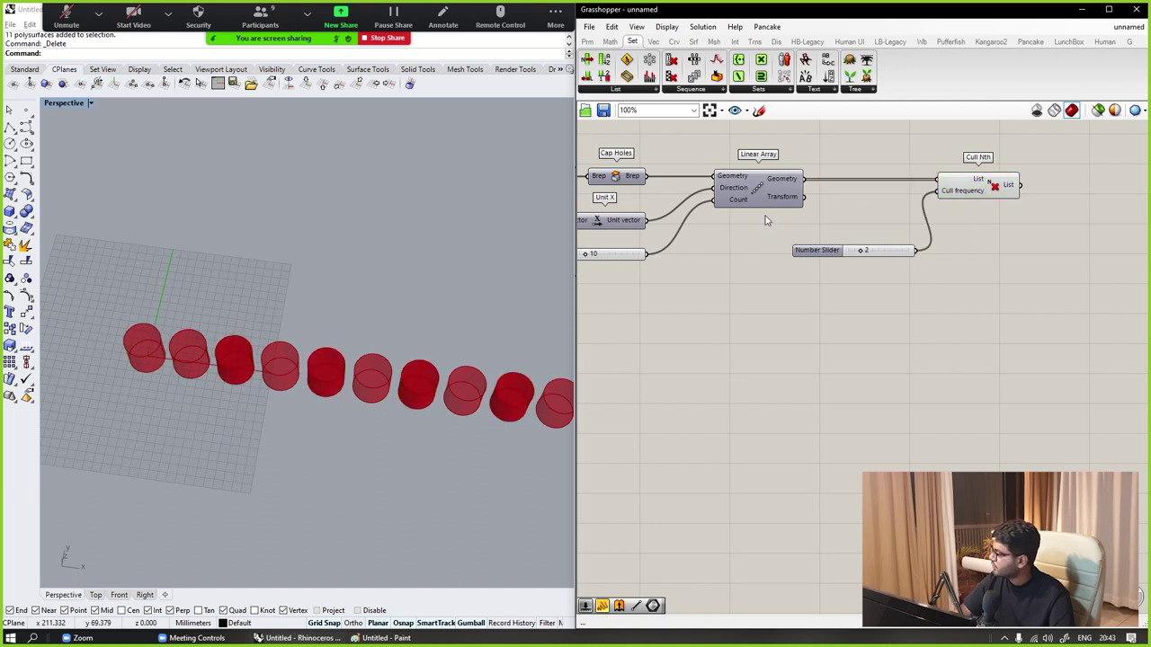
Disable the Cull Index definition from its Cylinder component through the Cull Index component.
scroll(908, 265, "down", 3)
scroll(900, 280, "up", 1)
scroll(900, 281, "down", 3)
right_click_drag(1059, 203, 1048, 275)
left_click_drag(1048, 275, 694, 212)
middle_click(795, 244)
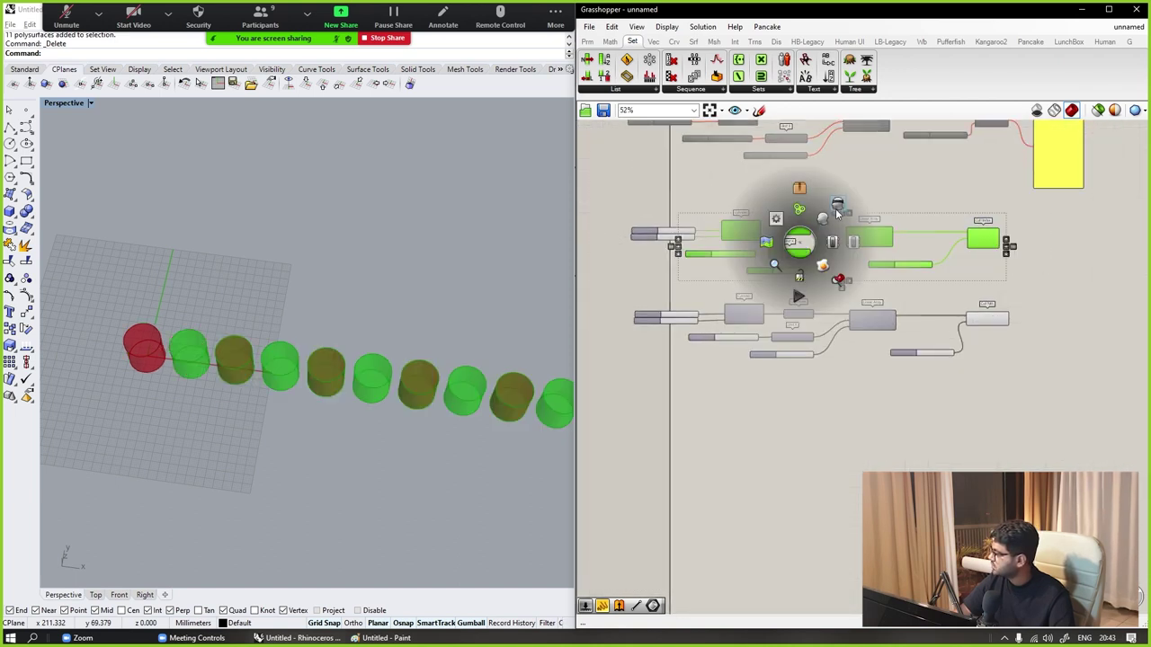
left_click(838, 243)
left_click(1017, 411)
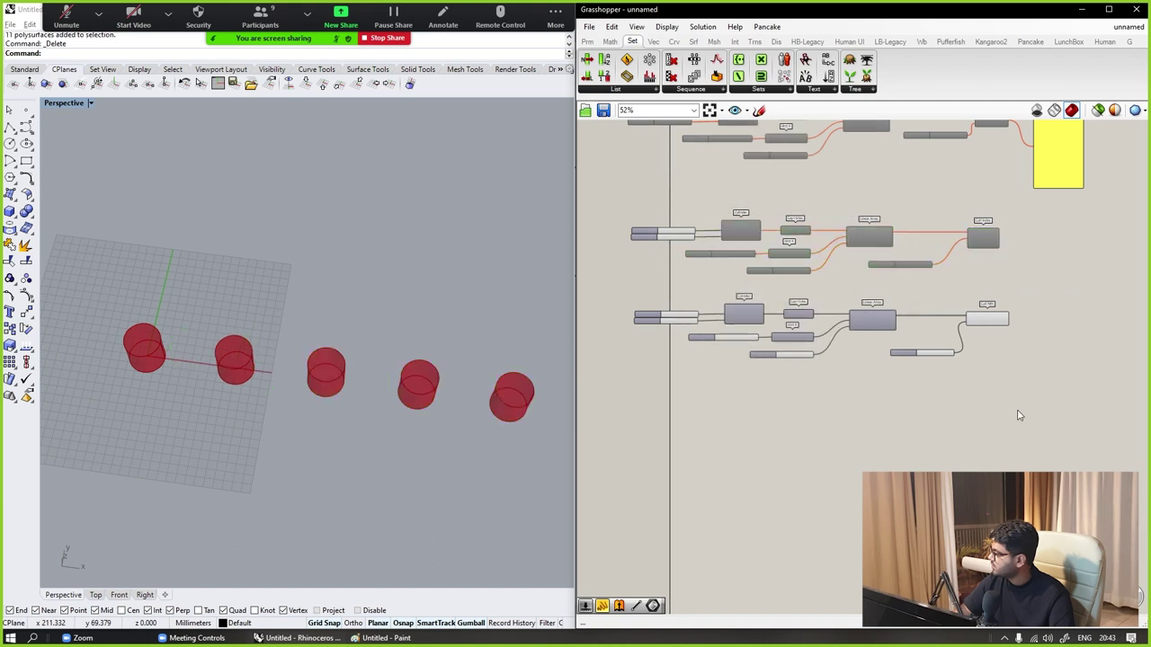
Disable the cylinder radius and length sliders of the Cull Index definition.
scroll(936, 358, "up", 3)
scroll(971, 321, "down", 2)
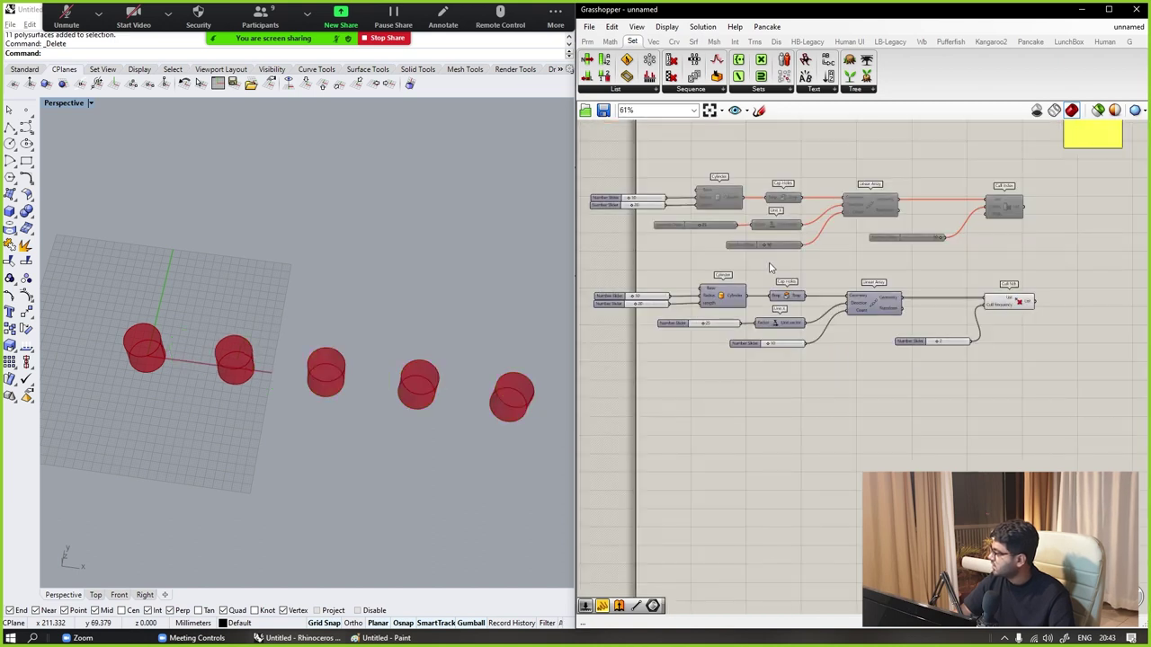
left_click_drag(691, 252, 621, 205)
middle_click(620, 205)
left_click(677, 204)
left_click(955, 376)
Inspect the culled cylinders in the Rhino viewport, set the Cull frequency slider to 3, and examine the new pattern.
scroll(1004, 301, "up", 3)
right_click_drag(360, 347, 372, 378)
scroll(237, 357, "down", 3)
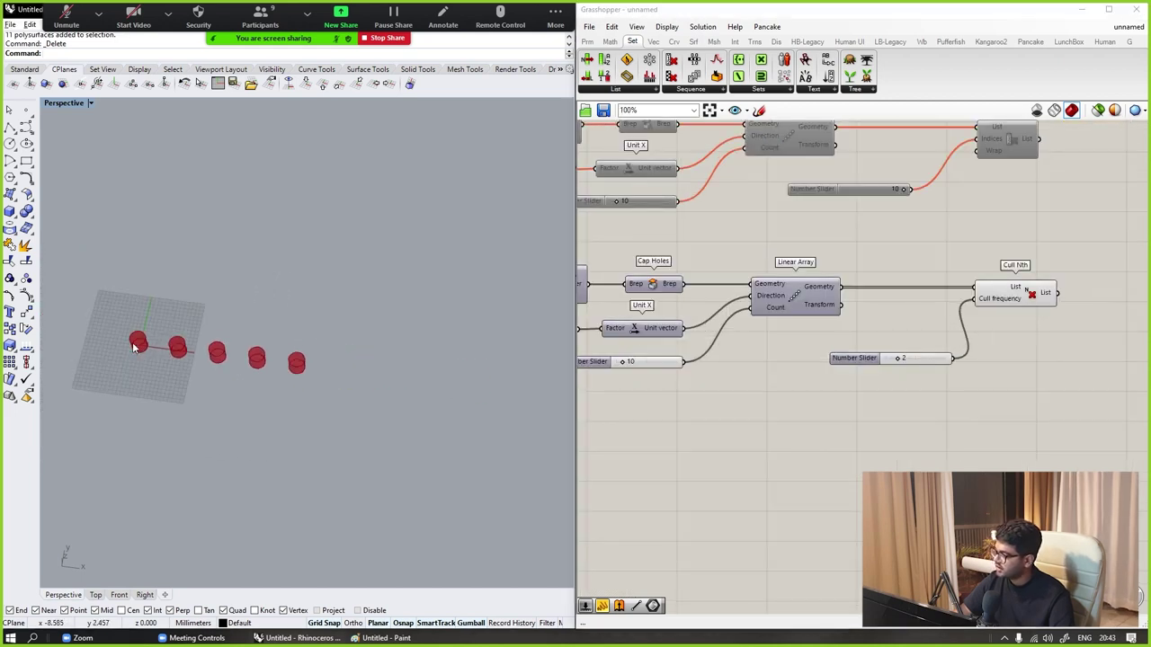
scroll(174, 351, "up", 5)
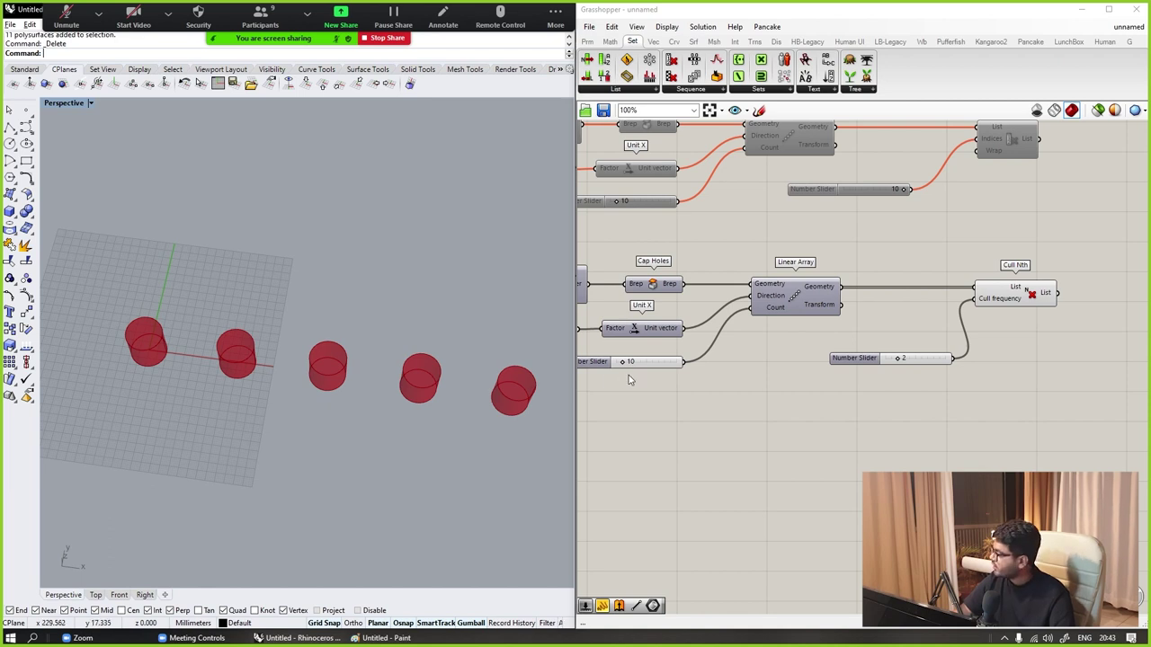
scroll(952, 347, "up", 3)
right_click_drag(872, 369, 805, 368)
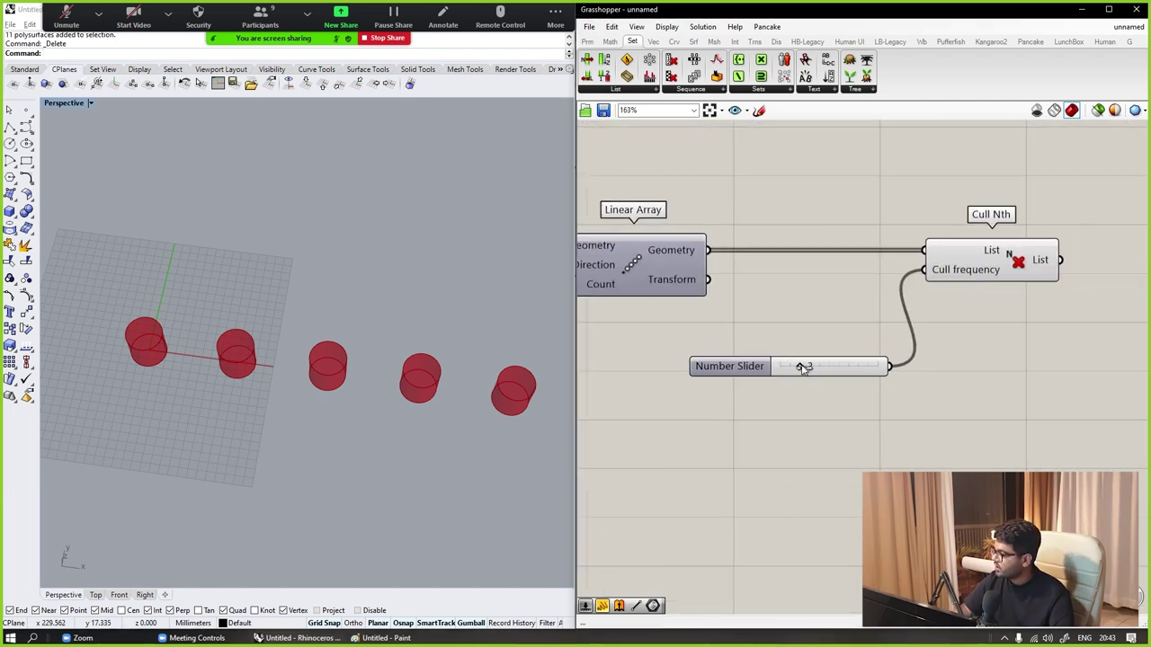
left_click_drag(805, 369, 812, 366)
scroll(192, 368, "down", 3)
scroll(279, 354, "up", 1)
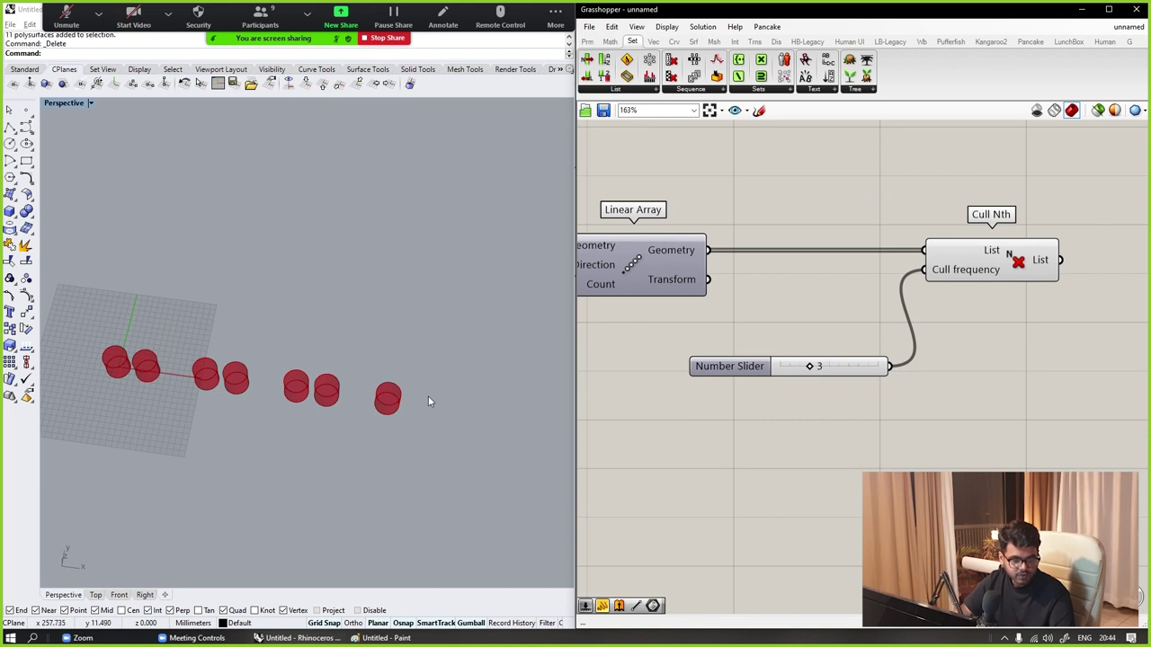
scroll(428, 401, "down", 3)
Disable the entire Cull Nth definition, including its sliders.
scroll(836, 226, "down", 5)
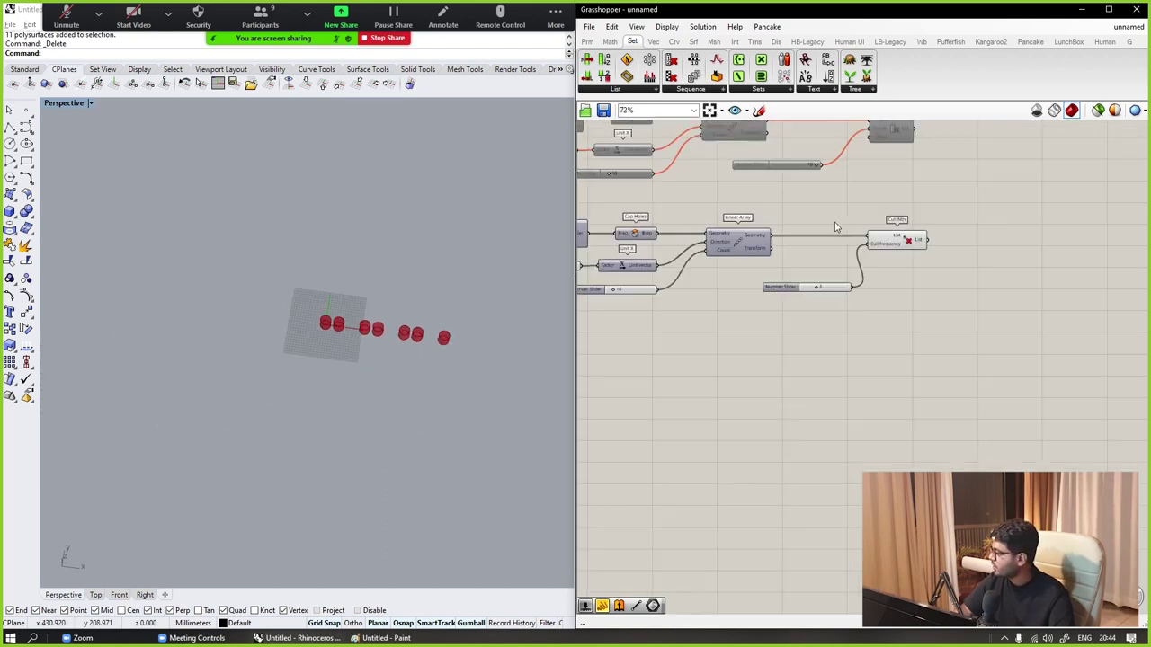
left_click_drag(965, 316, 755, 245)
middle_click(873, 257)
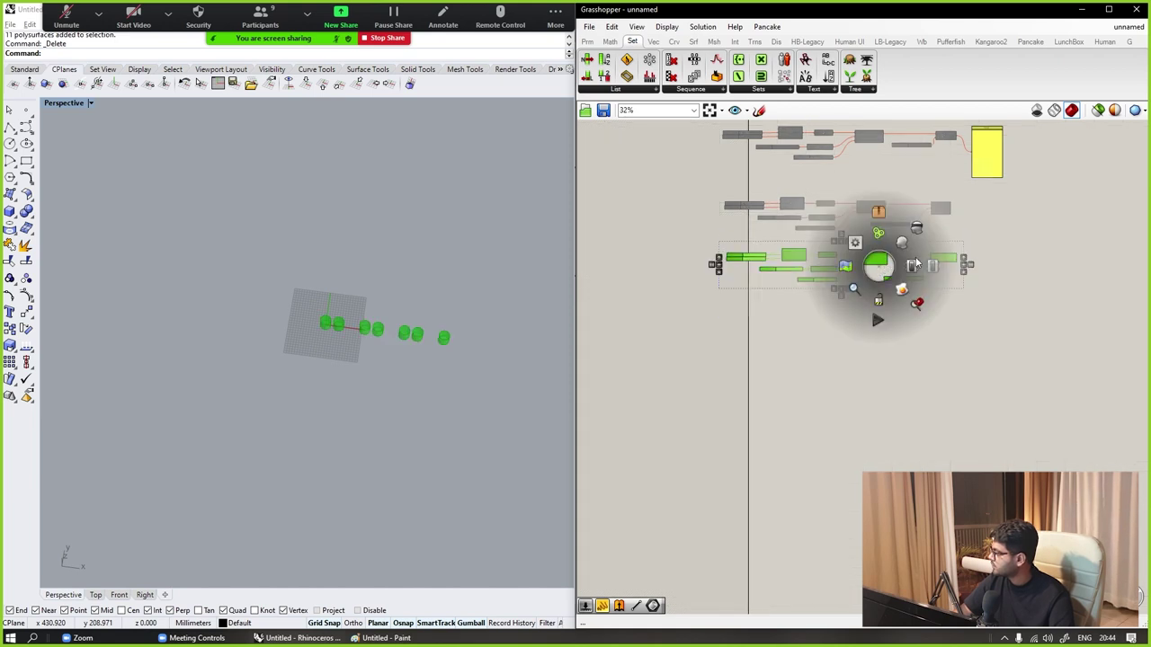
left_click(841, 289)
Duplicate the whole disabled Cull Nth definition directly below the original.
left_click(986, 315)
left_click_drag(986, 315, 716, 225)
scroll(872, 298, "up", 2)
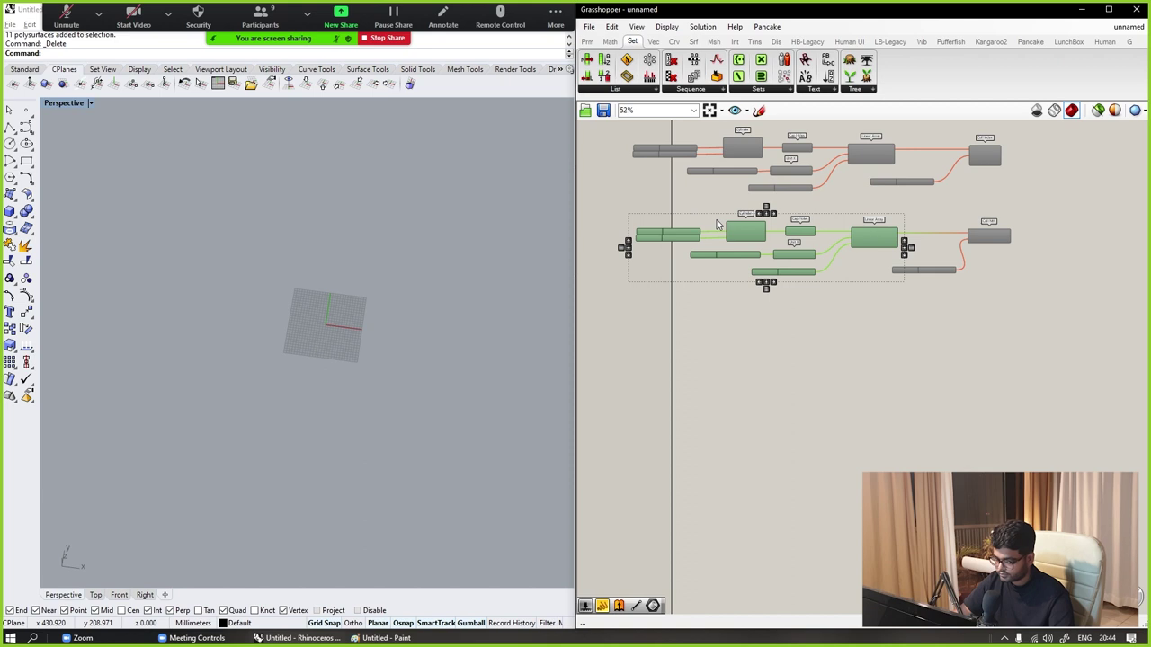
left_click_drag(1114, 338, 662, 213)
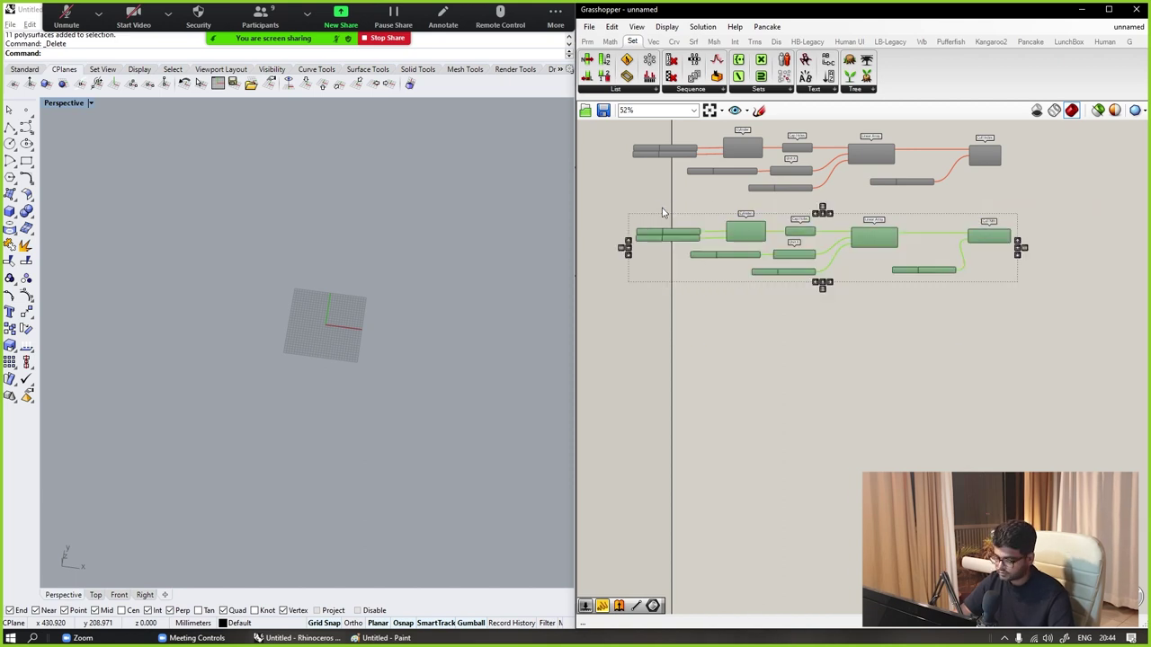
left_click_drag(743, 240, 778, 340)
left_click(890, 433)
scroll(870, 386, "up", 3)
scroll(870, 387, "down", 3)
Enable the copied components and sliders from the Cylinder through the Linear Array.
left_click_drag(835, 404, 647, 306)
scroll(827, 363, "up", 2)
middle_click(852, 343)
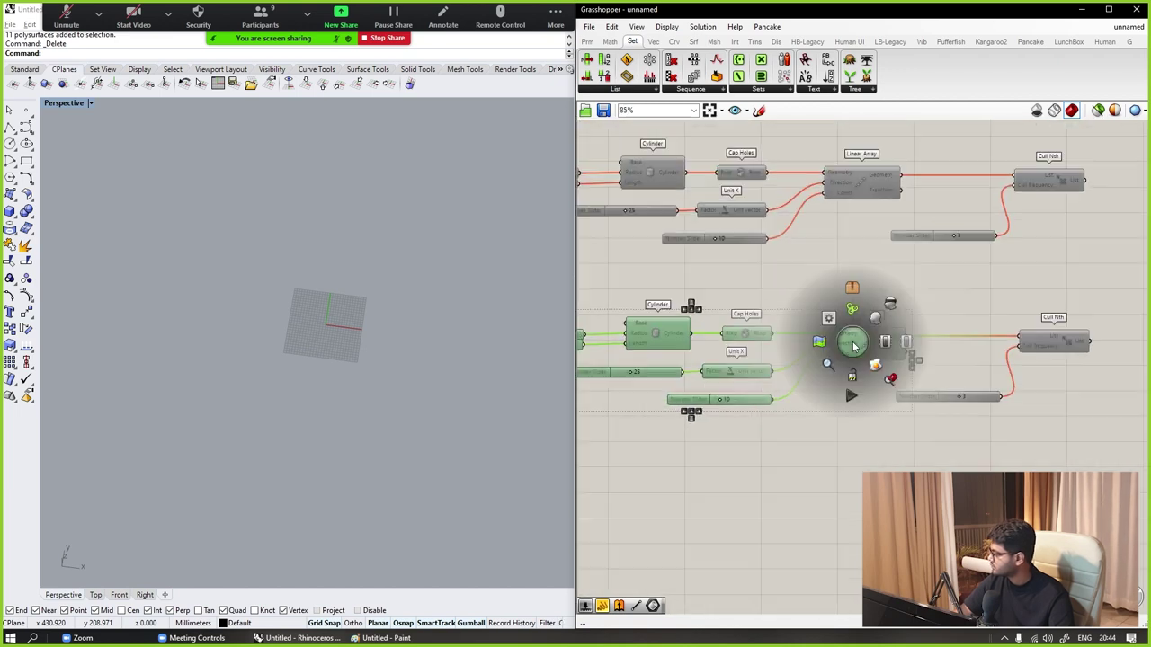
left_click(905, 348)
Delete the copied Cull Nth component and its number slider from the new definition.
left_click(1092, 413)
left_click_drag(1104, 441, 969, 322)
key("Delete")
Add a Cull Pattern component and connect the copied Linear Array's Geometry output to its List input.
left_click(710, 91)
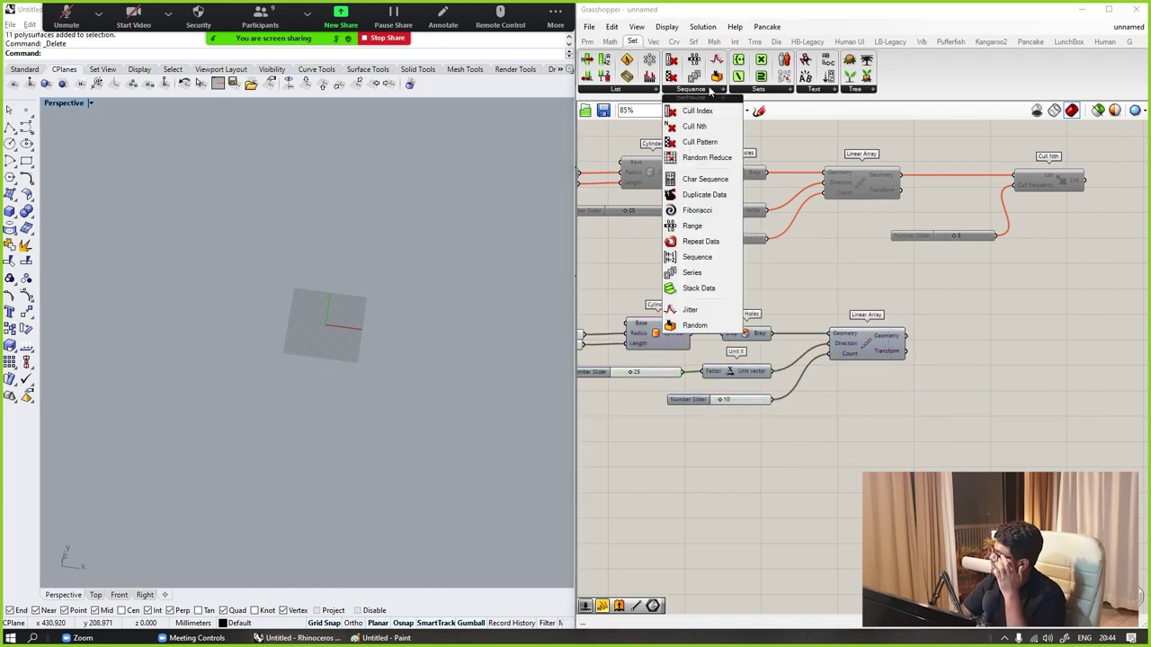
left_click(702, 142)
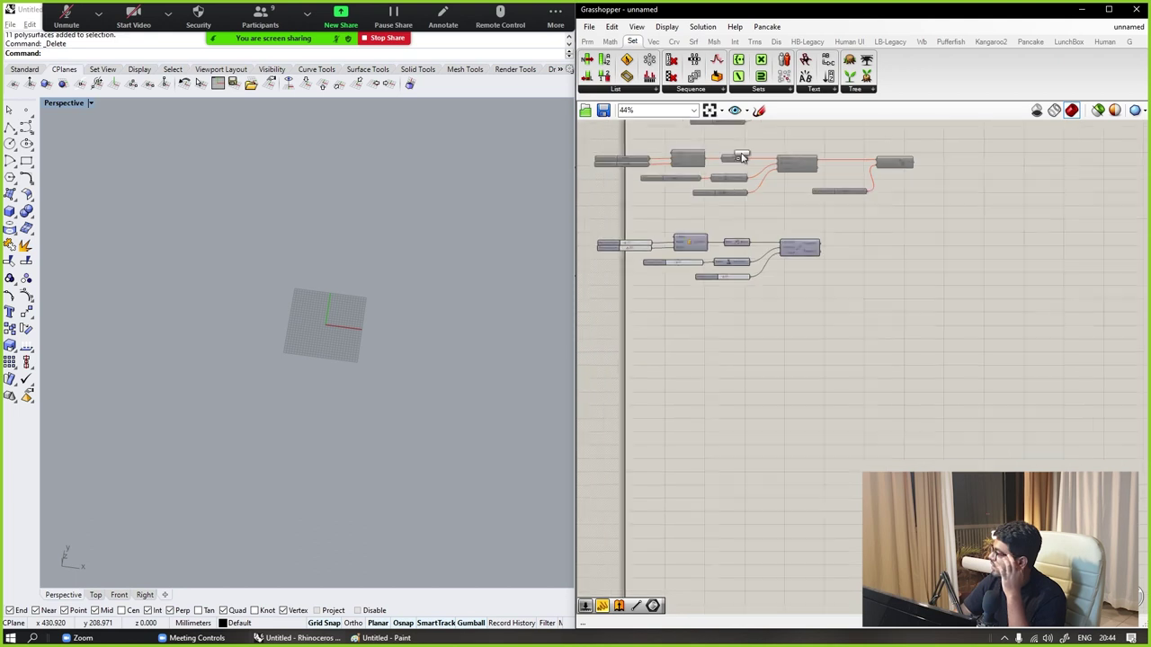
scroll(868, 267, "up", 3)
left_click(869, 267)
left_click_drag(717, 257, 859, 267)
scroll(452, 332, "up", 3)
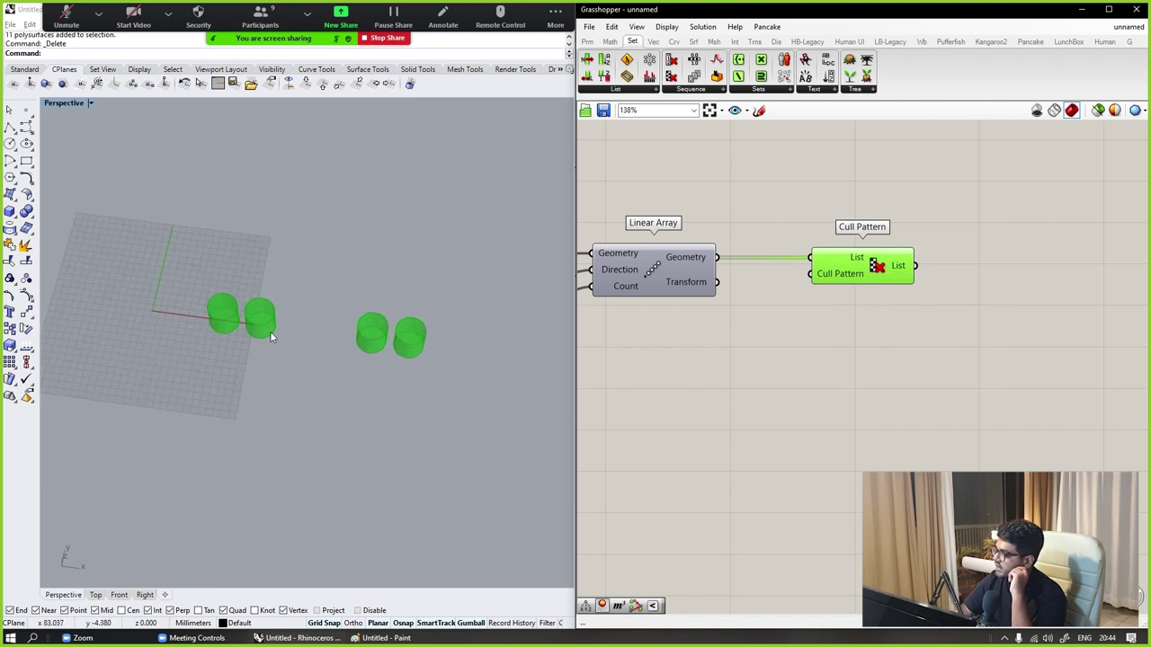
Set the Cull Pattern input's multiple booleans to False, True.
right_click(843, 271)
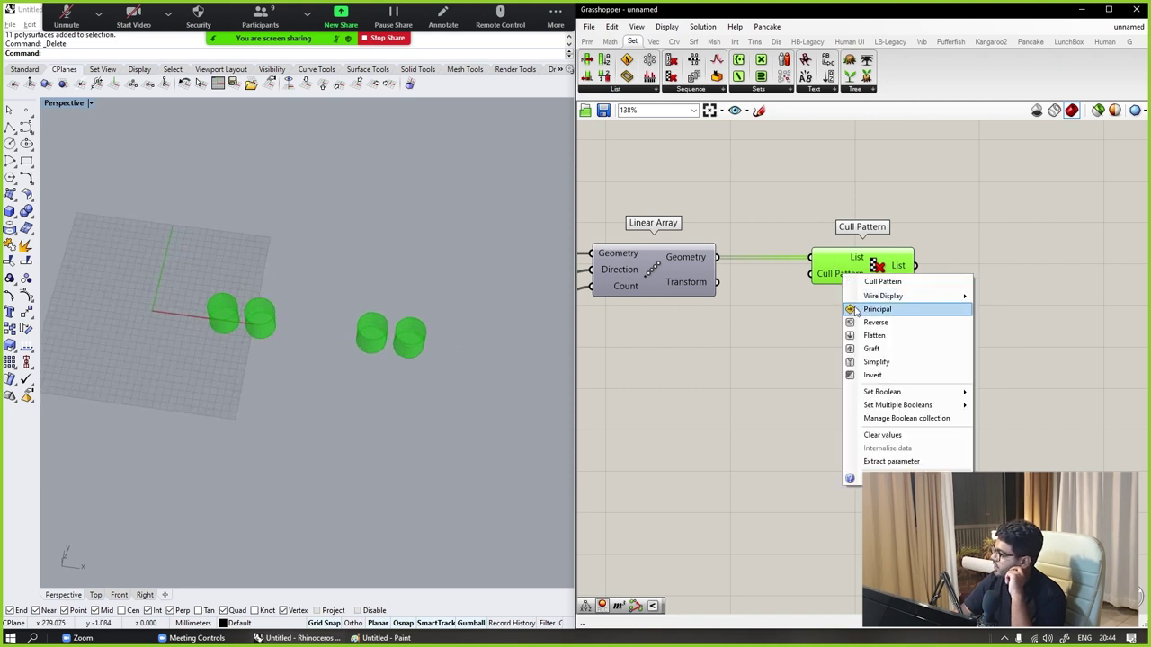
right_click(844, 277)
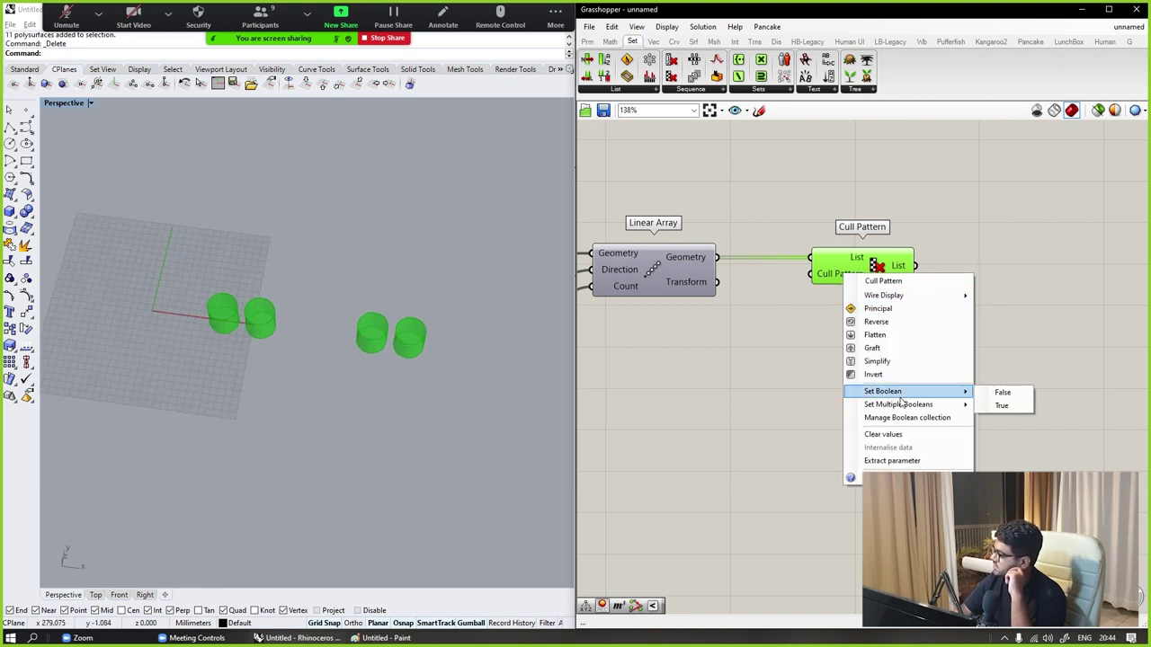
mouse_move(904, 407)
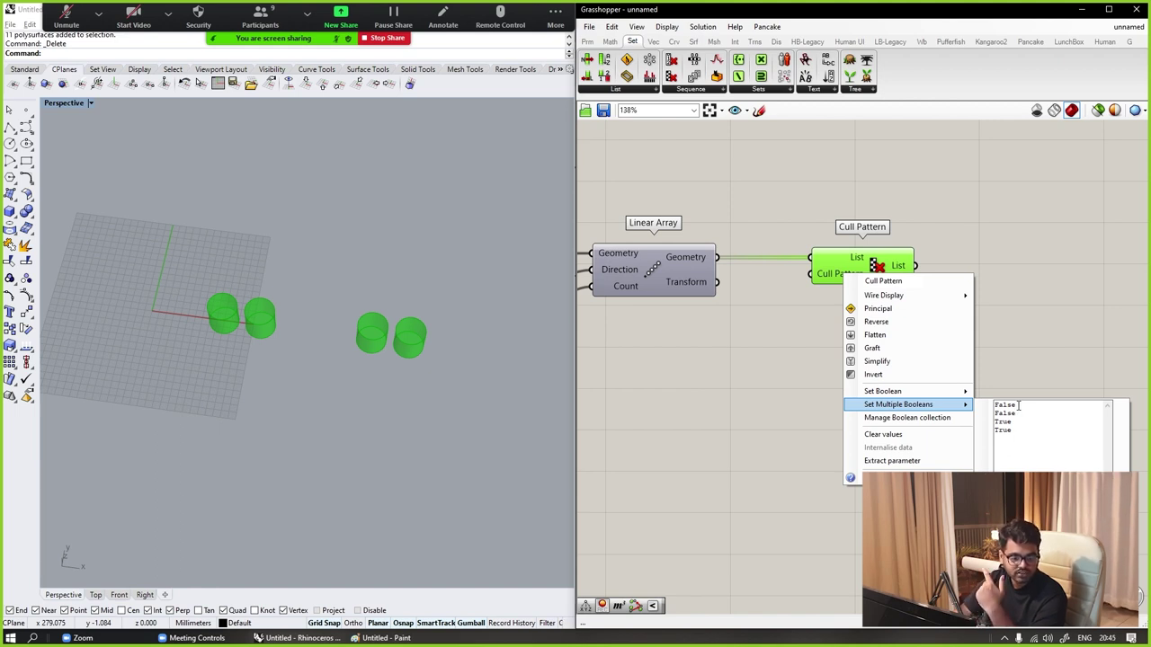
left_click_drag(1022, 422, 974, 416)
key("Delete")
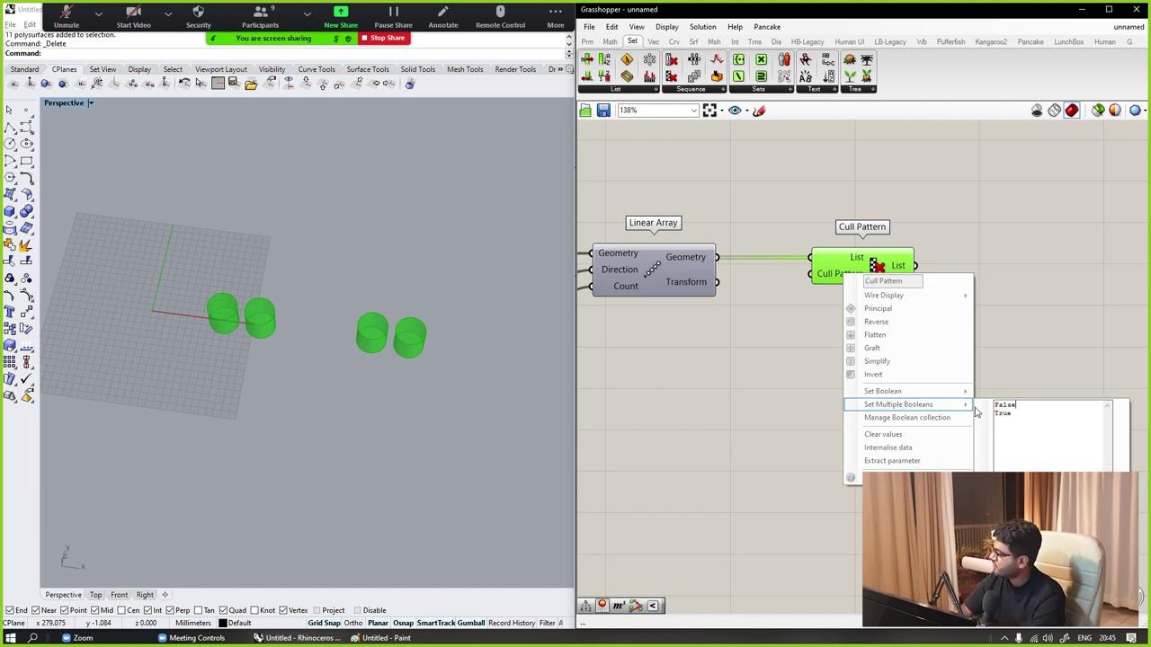
left_click(809, 431)
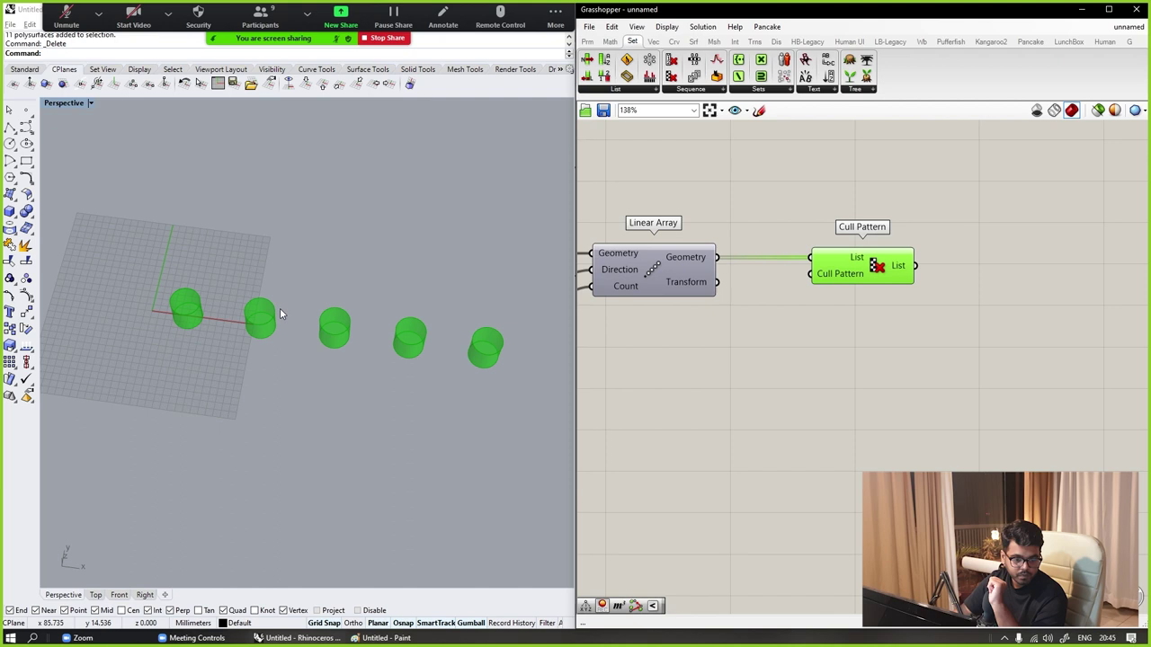
Extend the Cull Pattern input's boolean list to False, True, True.
right_click(841, 281)
left_click(1019, 422)
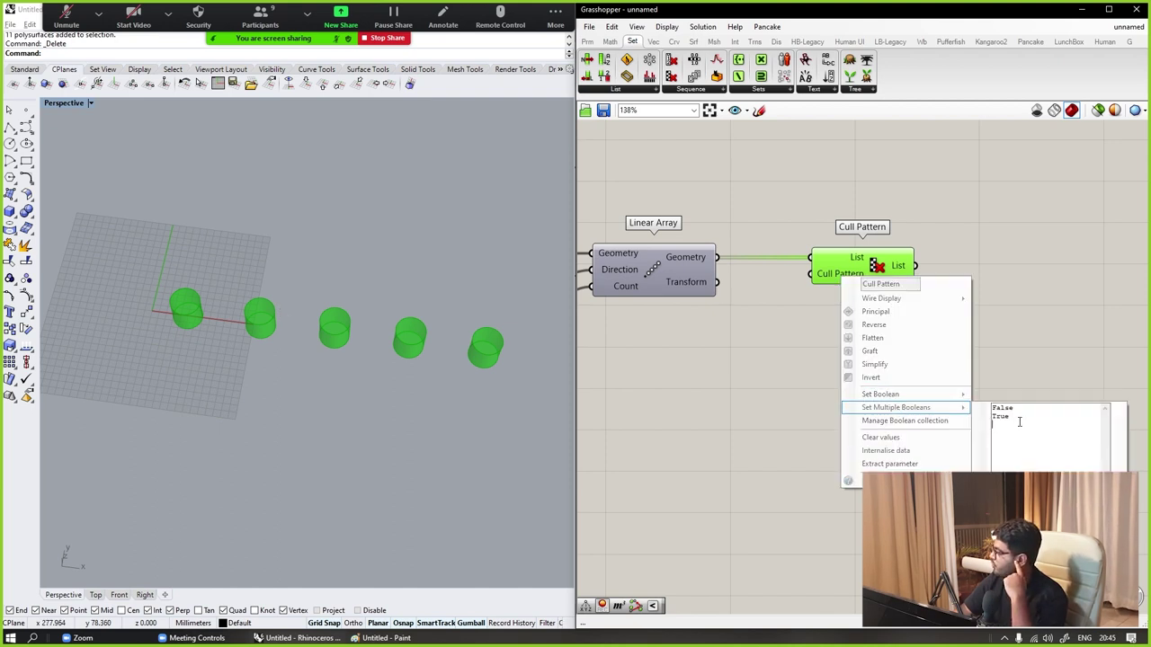
left_click_drag(1000, 422, 984, 412)
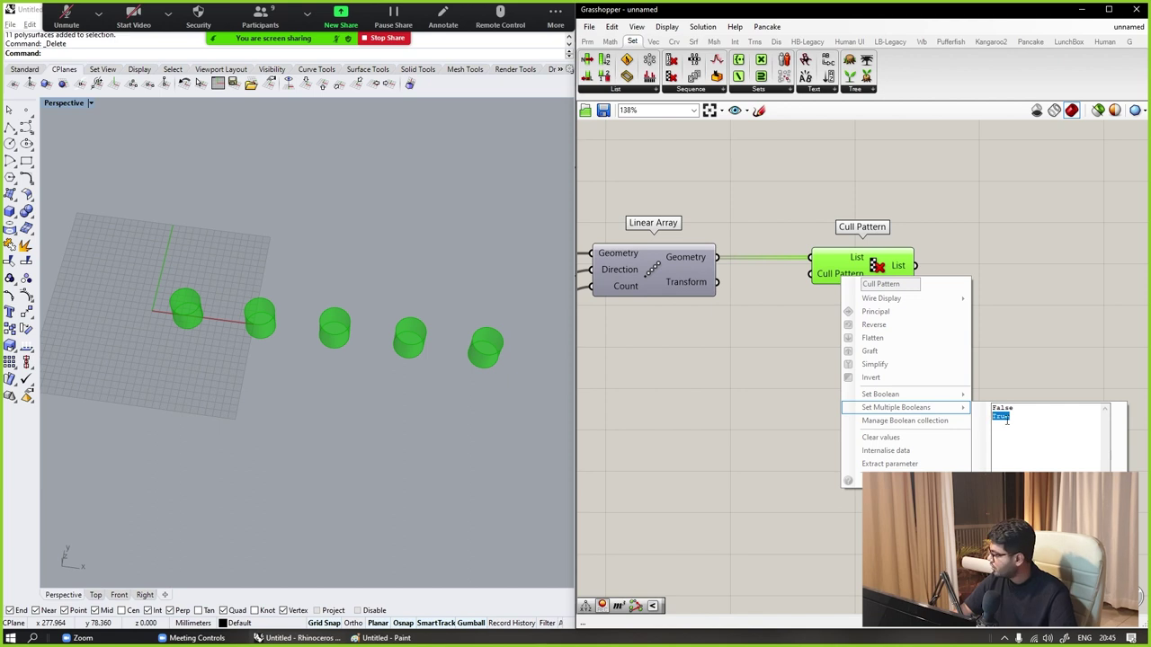
left_click(1008, 431)
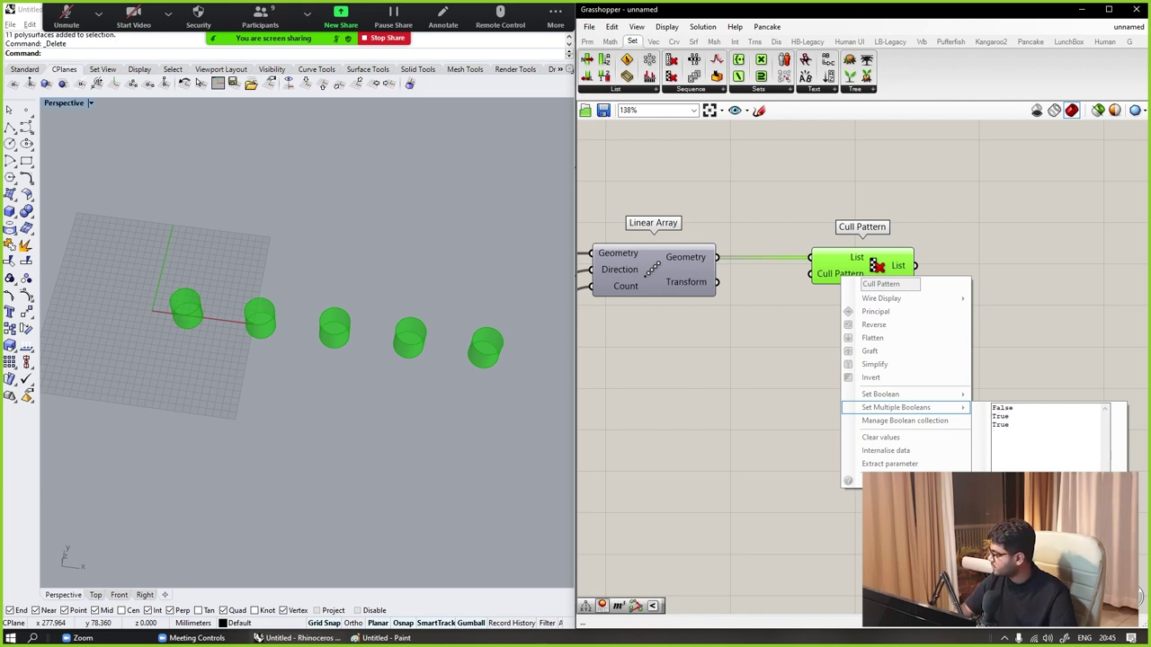
key("Return")
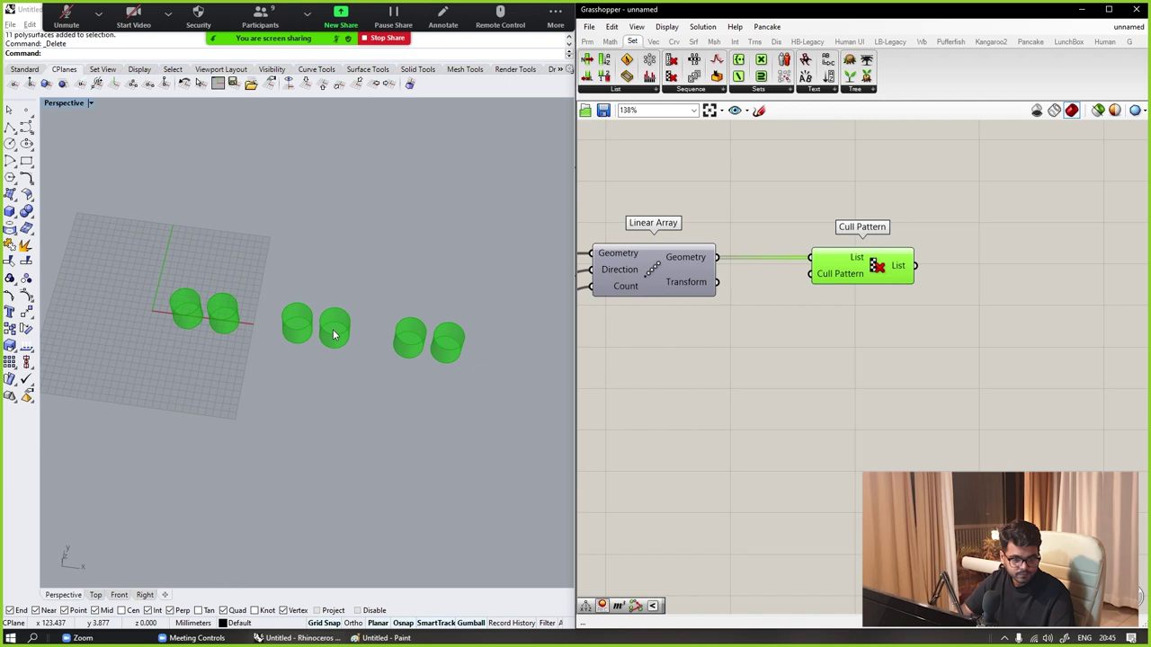
Duplicate the cylinder and Linear Array part of the Cull Pattern definition below it, without the Cull Pattern component.
scroll(1053, 192, "down", 5)
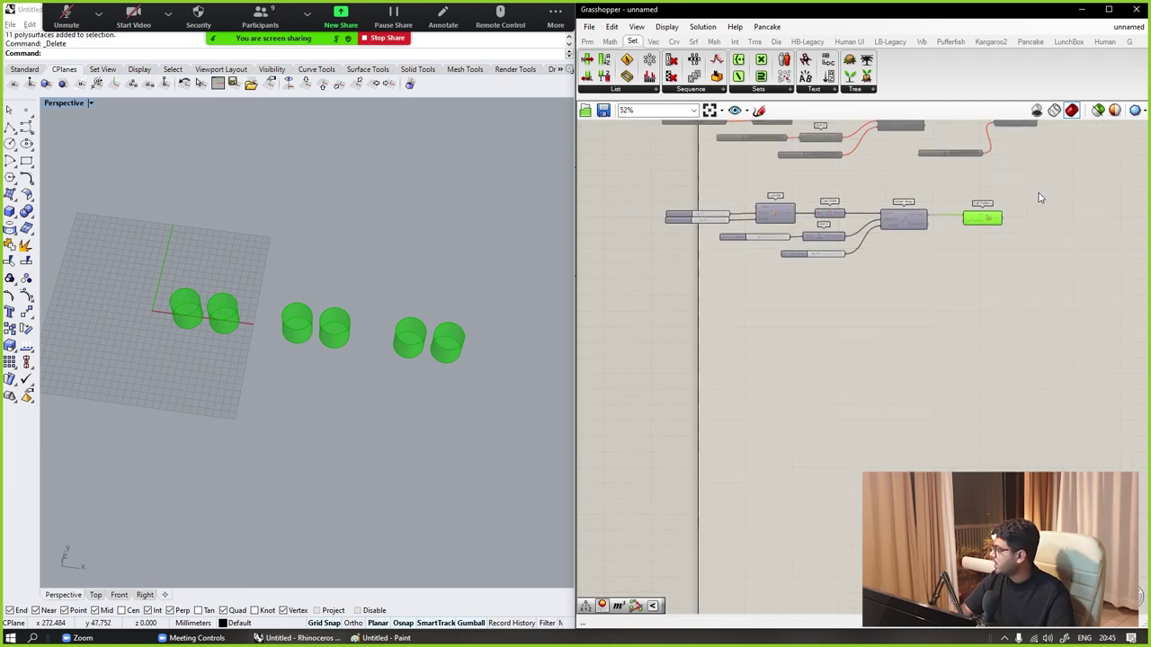
left_click_drag(999, 316, 702, 183)
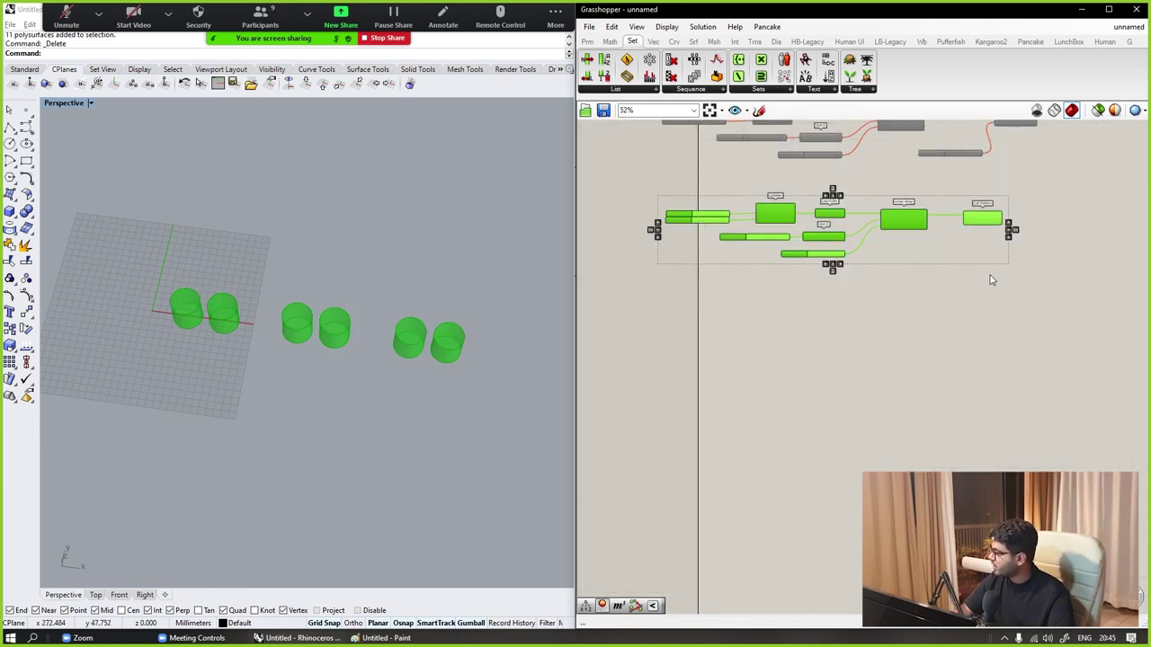
middle_click(971, 265)
left_click_drag(906, 326, 706, 191)
left_click_drag(767, 220, 767, 306)
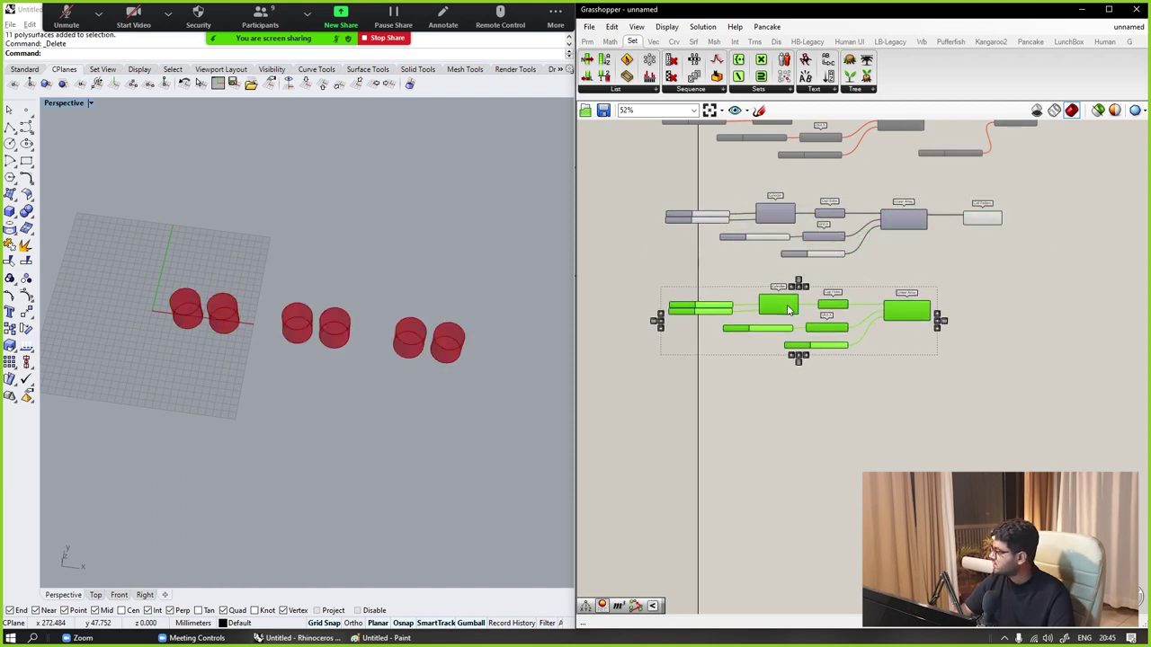
Add a Random Reduce component and connect the new Linear Array's Geometry output to its List input.
scroll(910, 358, "up", 3)
left_click(909, 358)
double_click(956, 353)
double_click(972, 288)
type("ran")
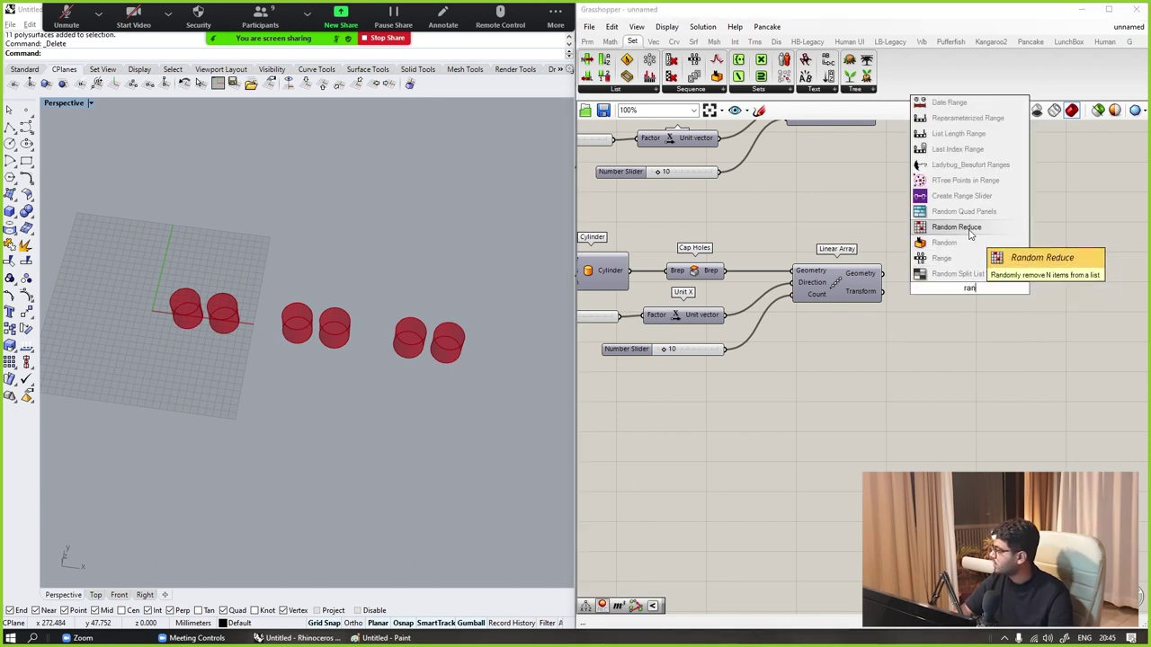
left_click(969, 229)
left_click_drag(880, 273, 955, 280)
left_click_drag(979, 286, 1007, 285)
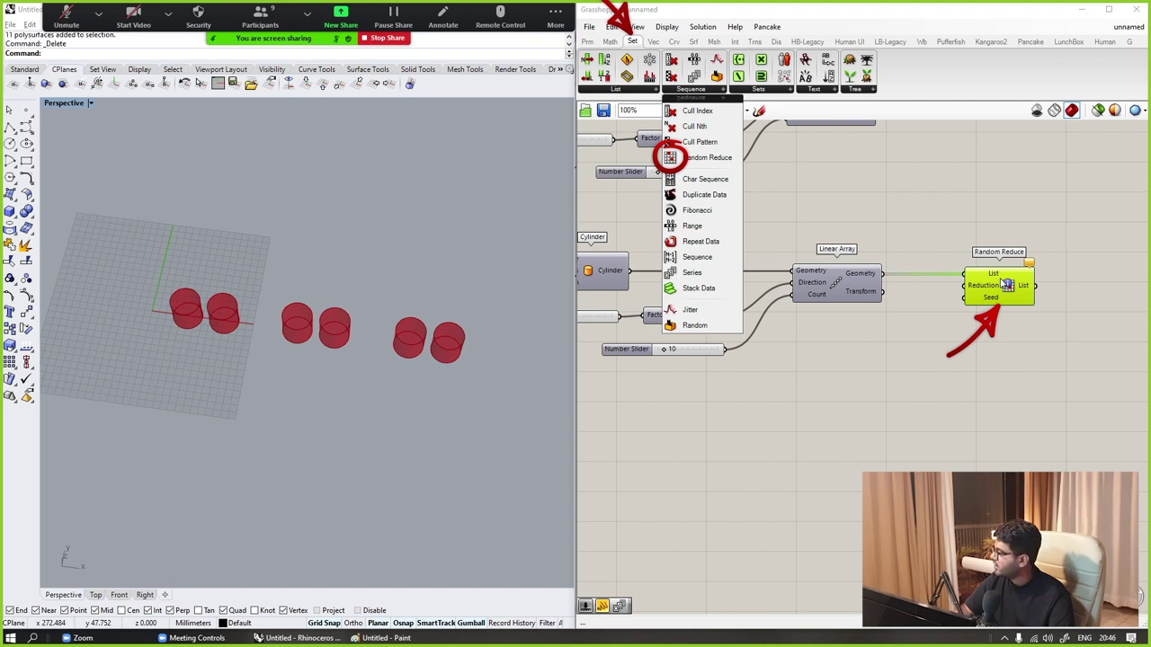
Disable the entire Cull Pattern definition above the Random Reduce one.
left_click(1007, 285)
scroll(1034, 324, "up", 2)
scroll(989, 297, "down", 4)
right_click_drag(980, 288, 790, 283)
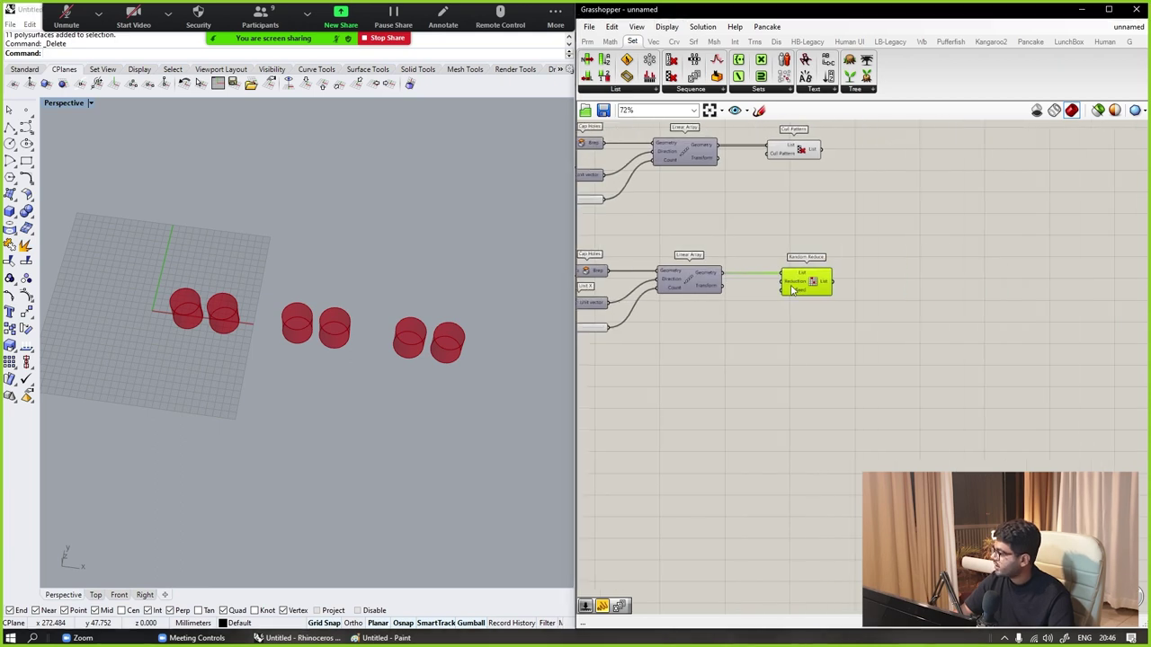
scroll(790, 283, "up", 3)
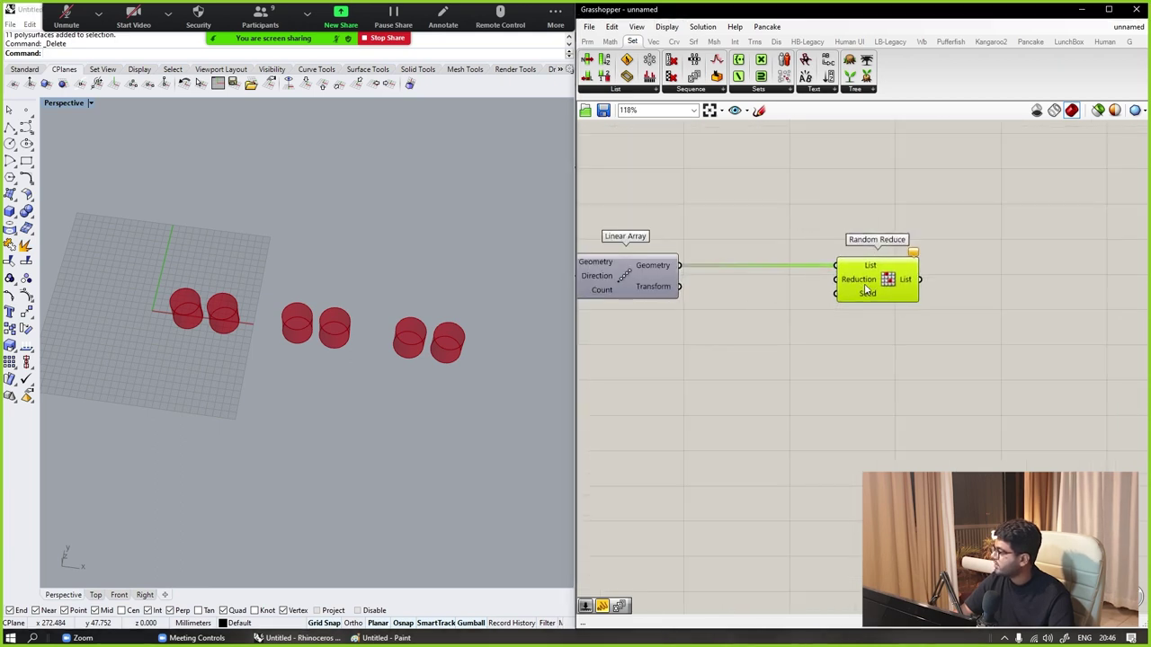
scroll(862, 295, "down", 5)
left_click_drag(879, 255, 661, 200)
scroll(666, 207, "up", 1)
middle_click(692, 216)
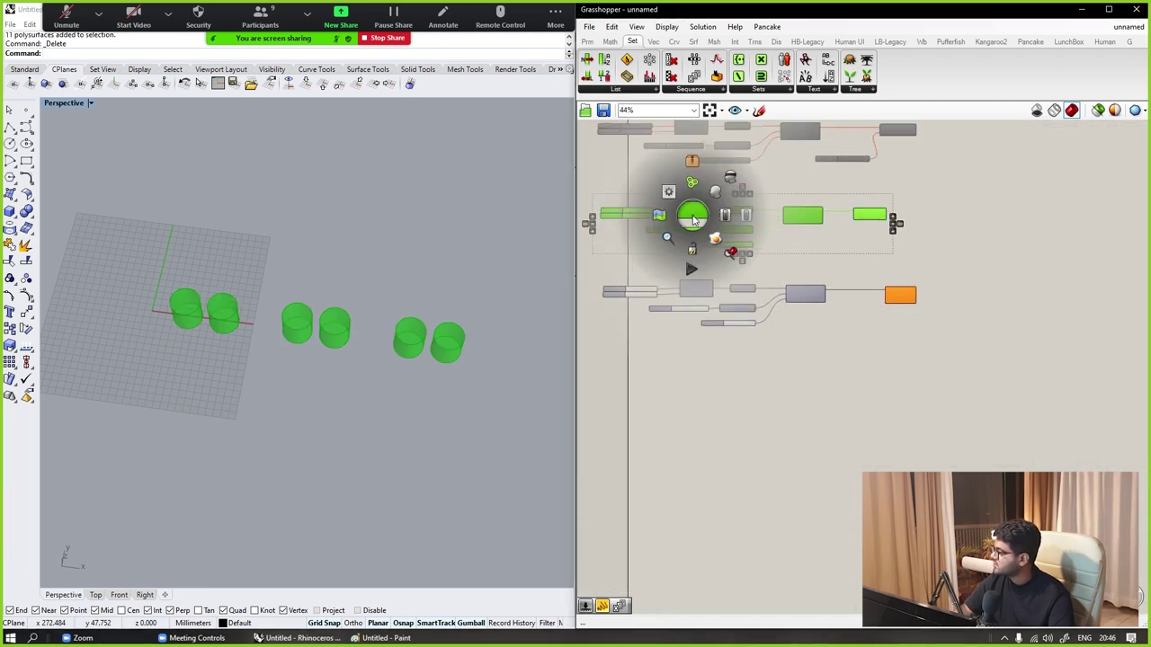
left_click(729, 216)
scroll(876, 319, "up", 3)
Add a number slider with value 3 and connect it to Random Reduce's Reduction input.
left_click_drag(904, 289, 908, 287)
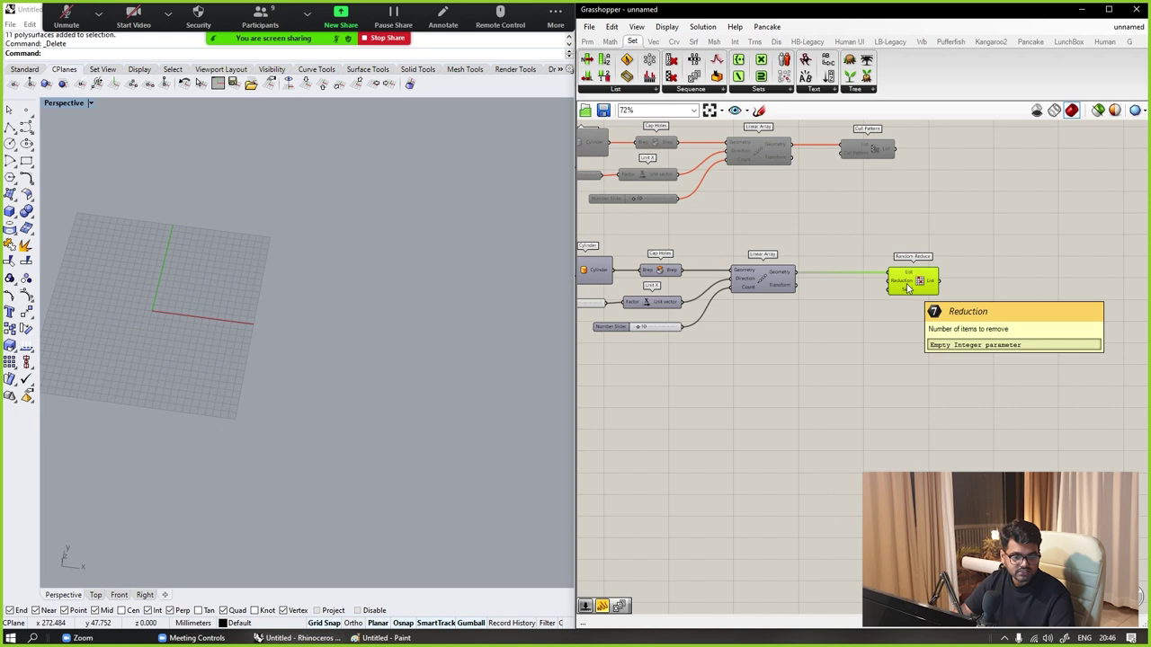
scroll(908, 286, "up", 3)
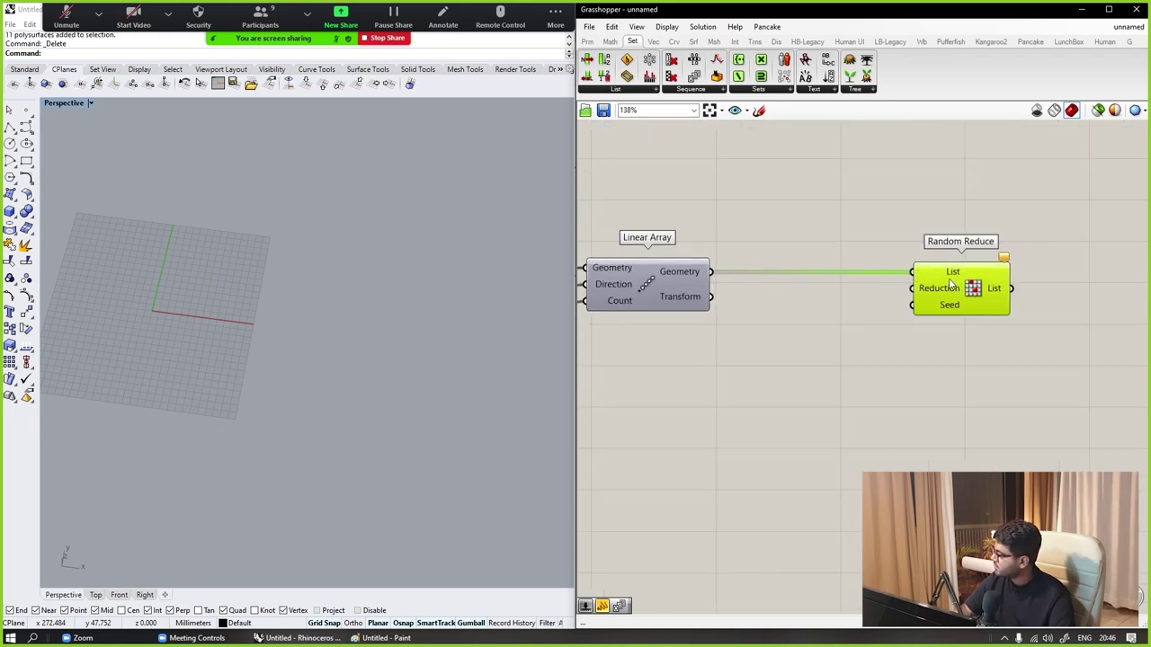
mouse_move(952, 278)
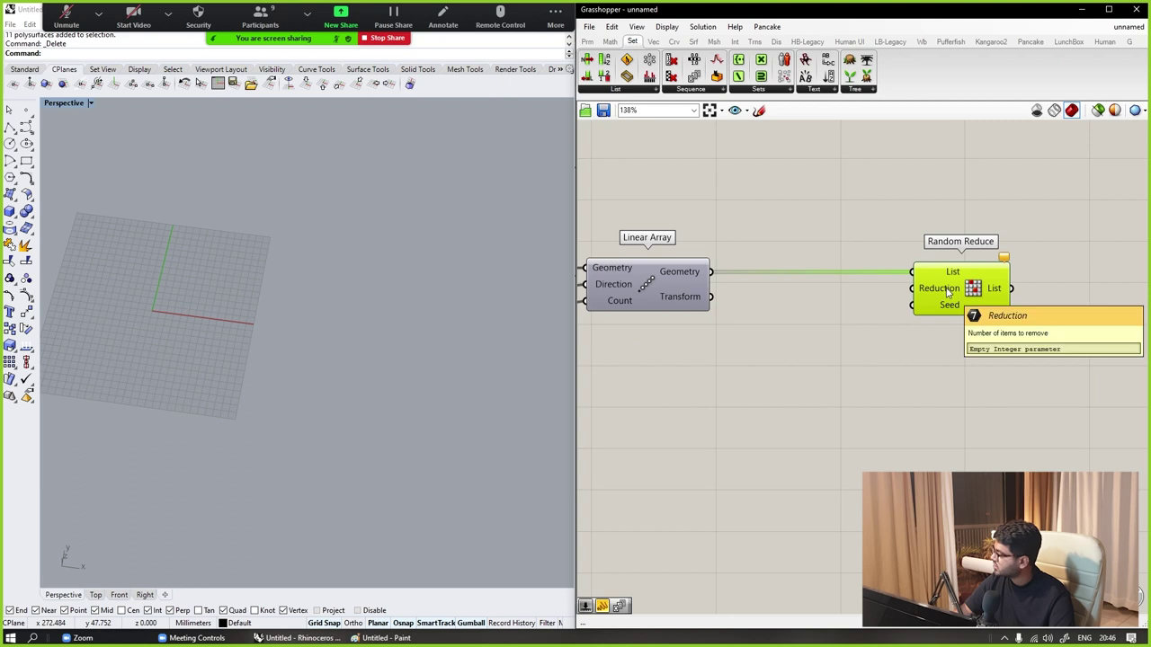
scroll(783, 331, "down", 2)
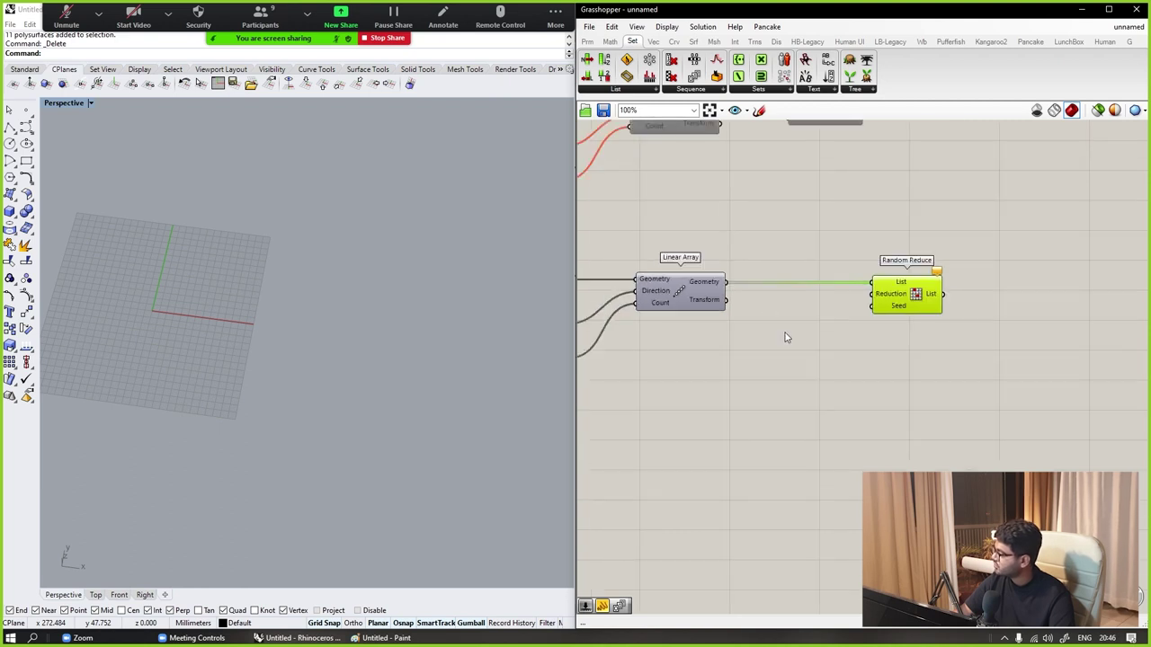
double_click(785, 333)
type("3")
key("Return")
left_click_drag(846, 332, 871, 295)
left_click_drag(755, 332, 734, 332)
right_click_drag(414, 335, 360, 358)
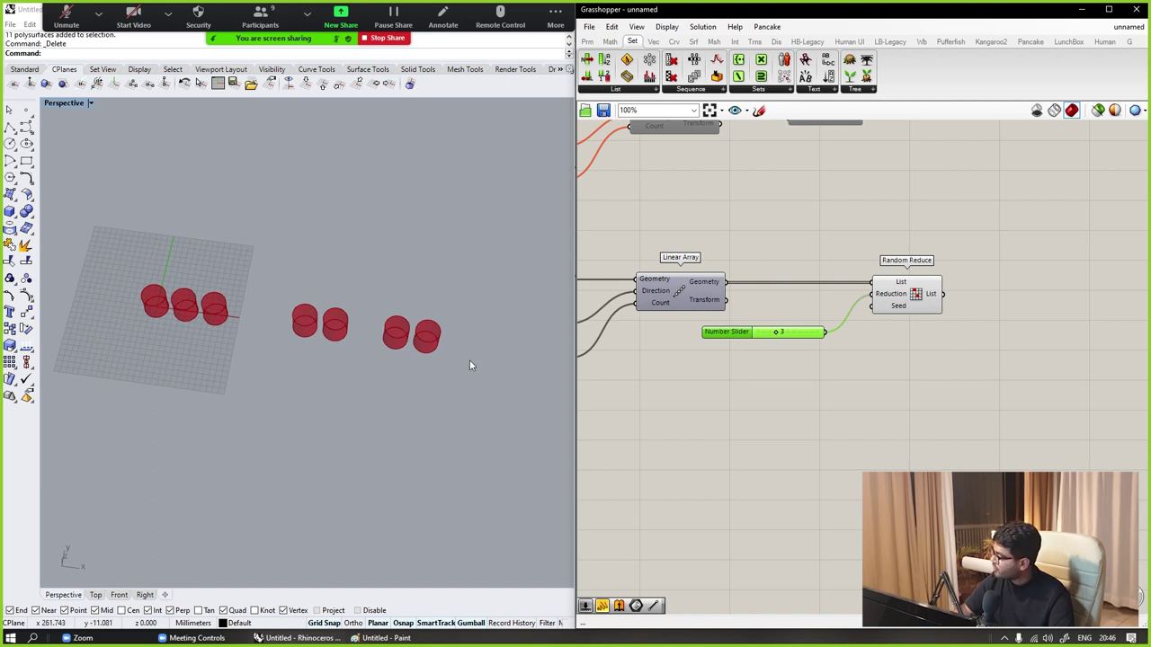
Add a number slider with value 21 and connect it to Random Reduce's Seed input.
double_click(749, 362)
type("2")
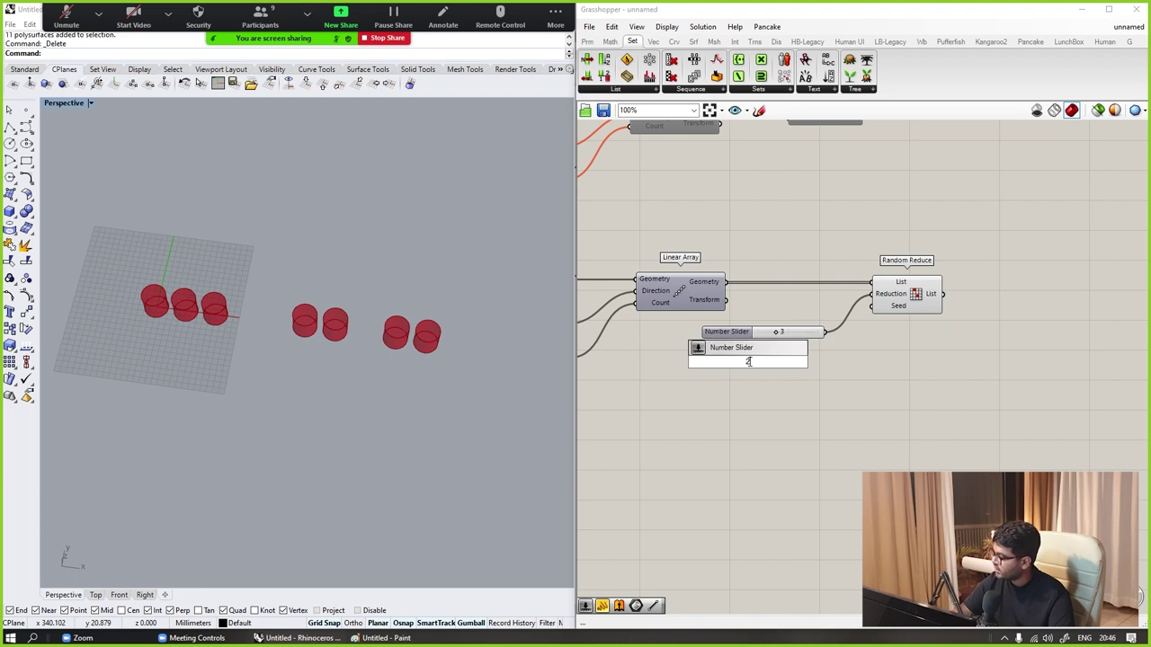
type("1")
key("Return")
scroll(769, 378, "up", 2)
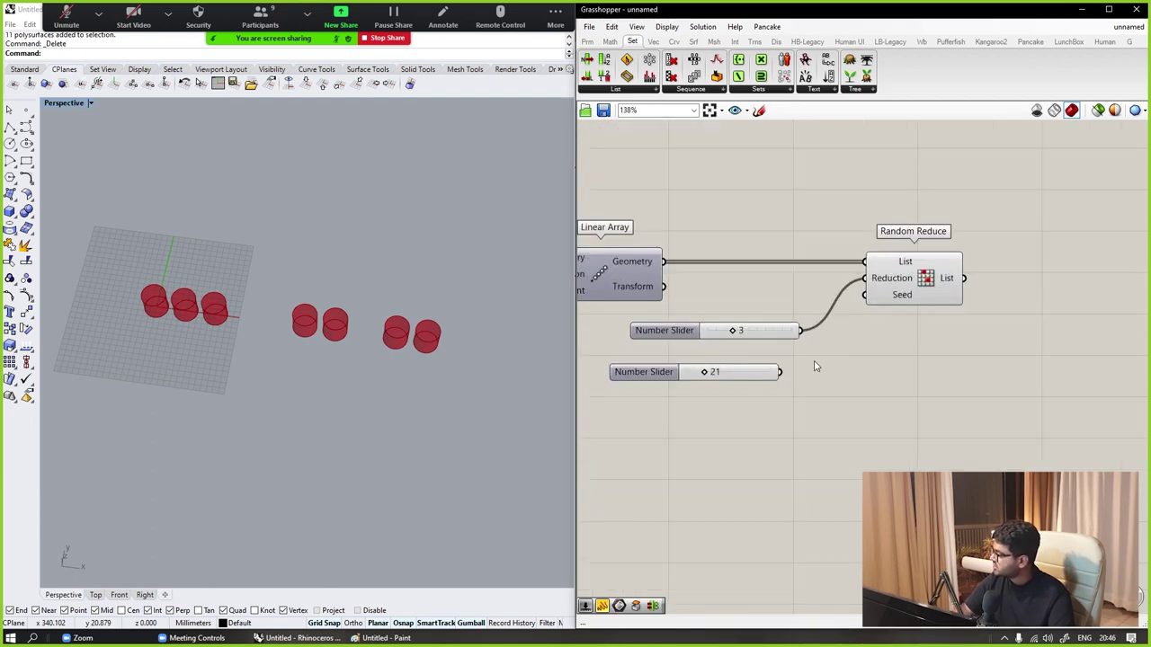
left_click_drag(779, 373, 864, 295)
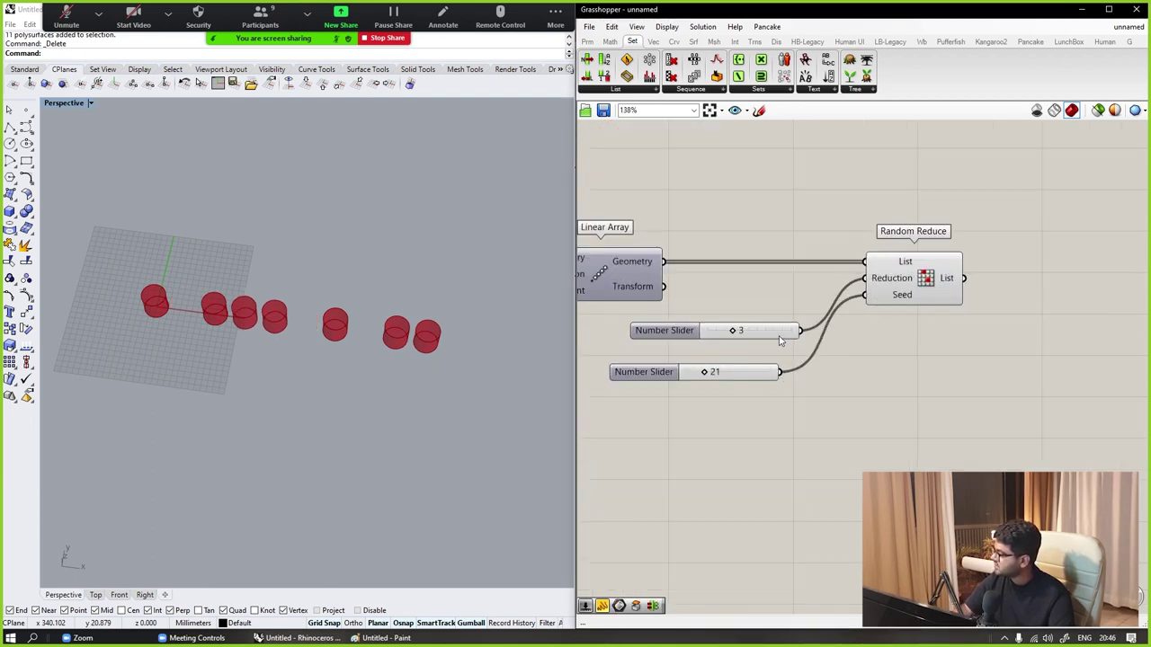
left_click_drag(779, 338, 766, 328)
left_click_drag(710, 378, 713, 347)
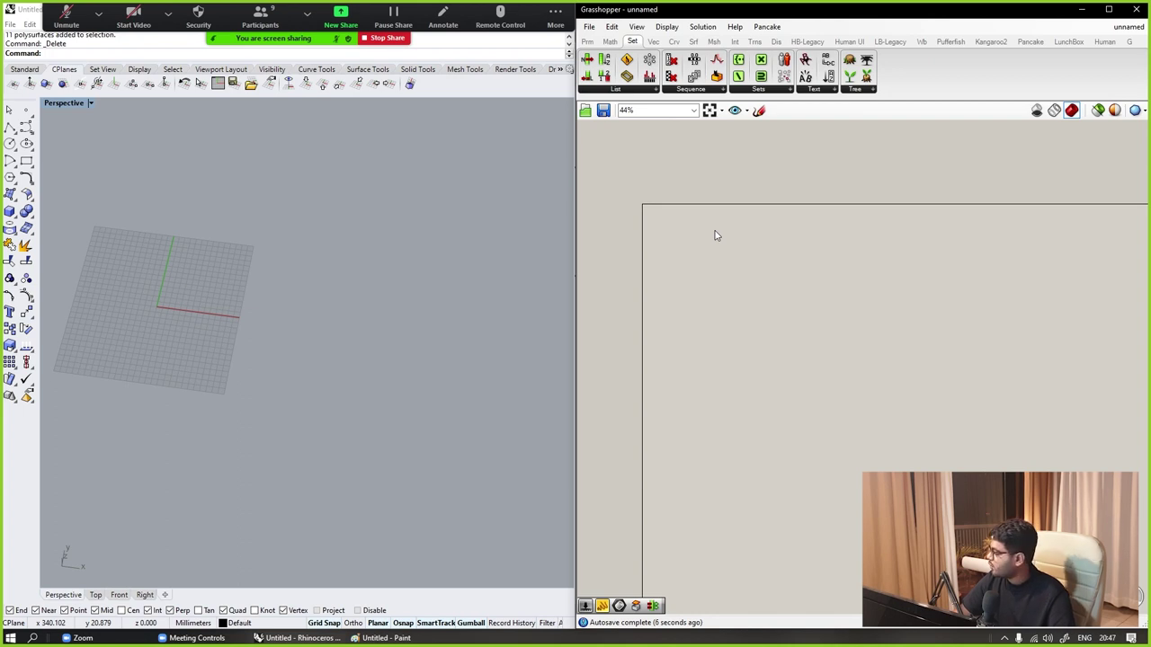
scroll(690, 216, "up", 1)
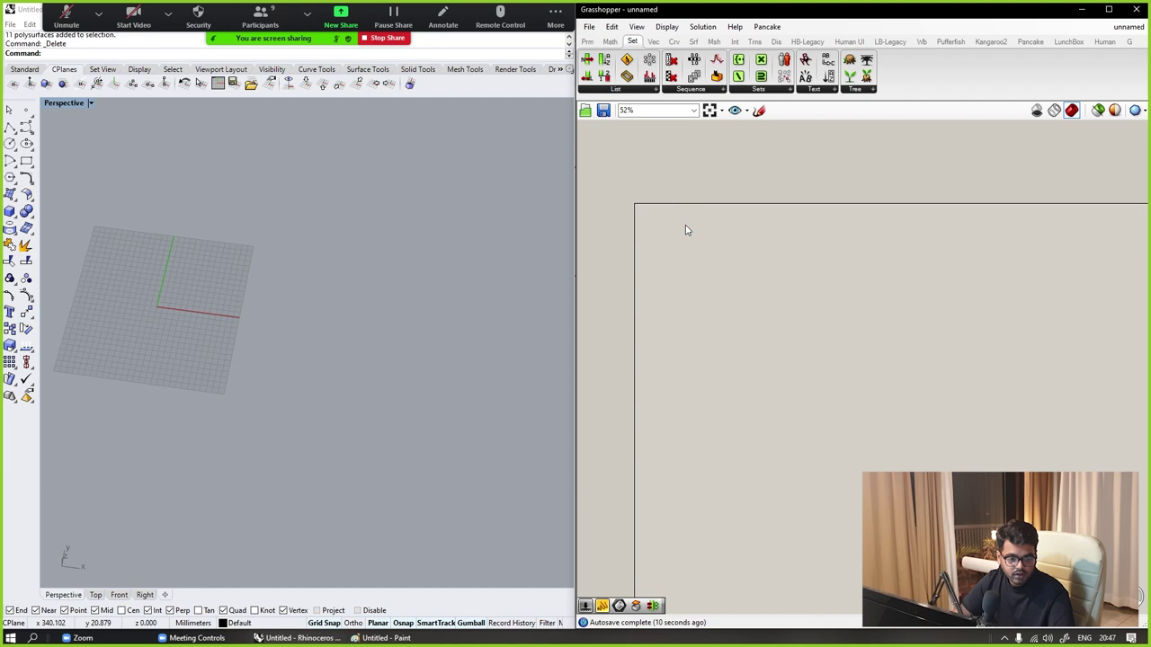
Add a Rectangle component in the empty area of the canvas and shift it slightly to make room for its inputs.
scroll(686, 225, "up", 1)
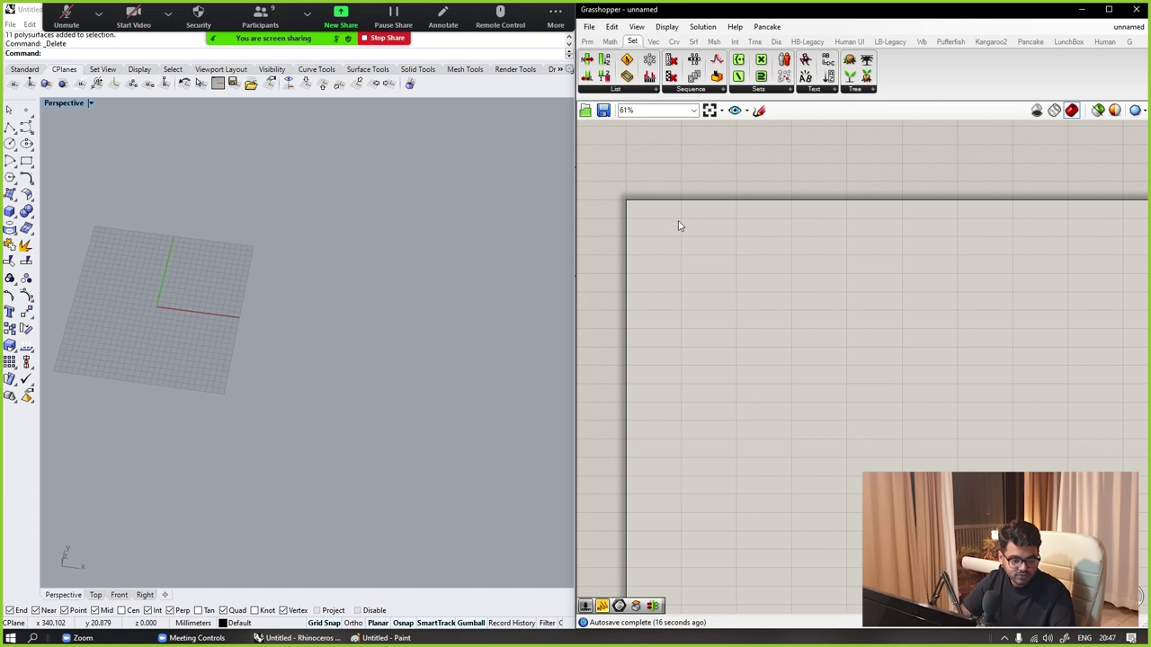
scroll(684, 225, "up", 2)
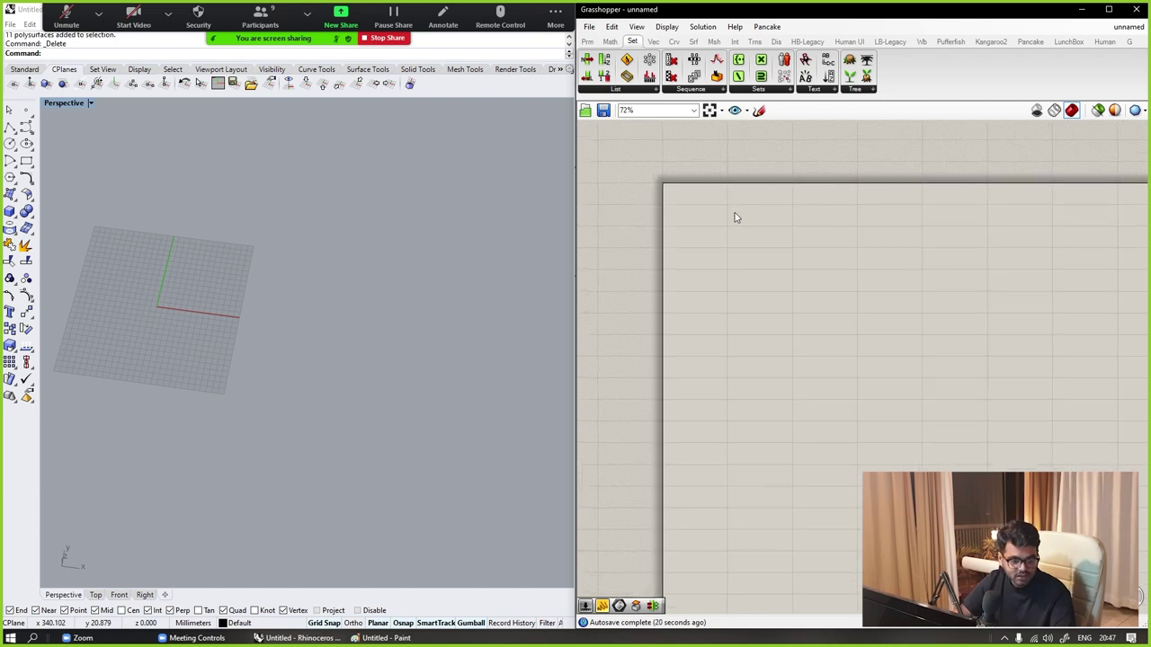
double_click(728, 213)
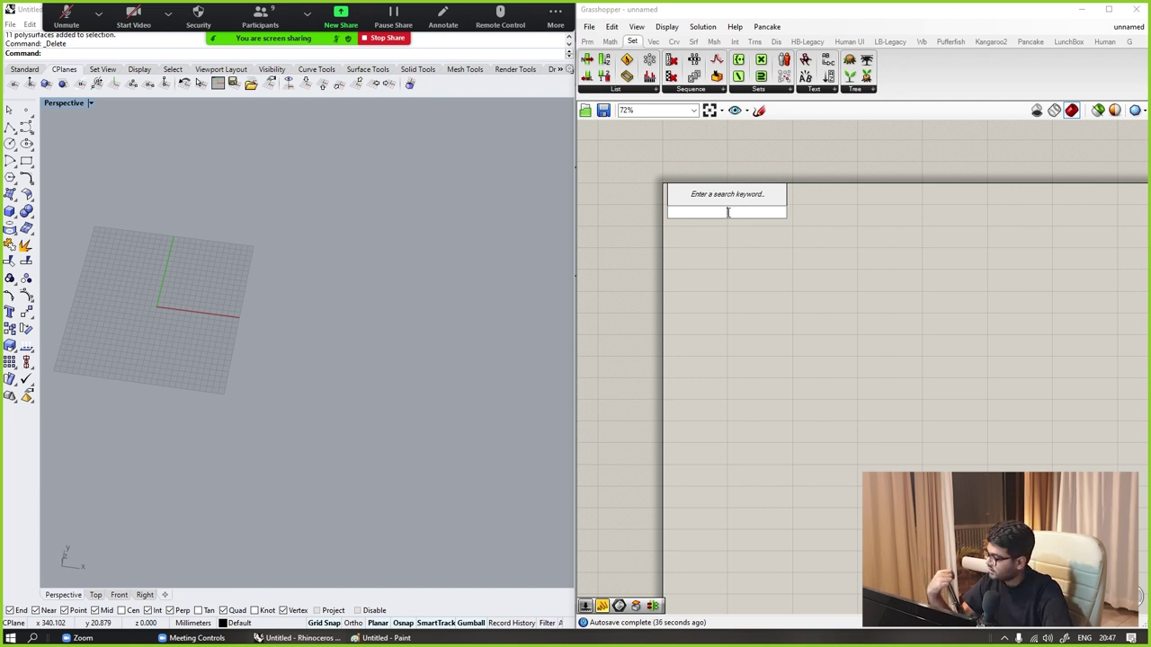
type("rec")
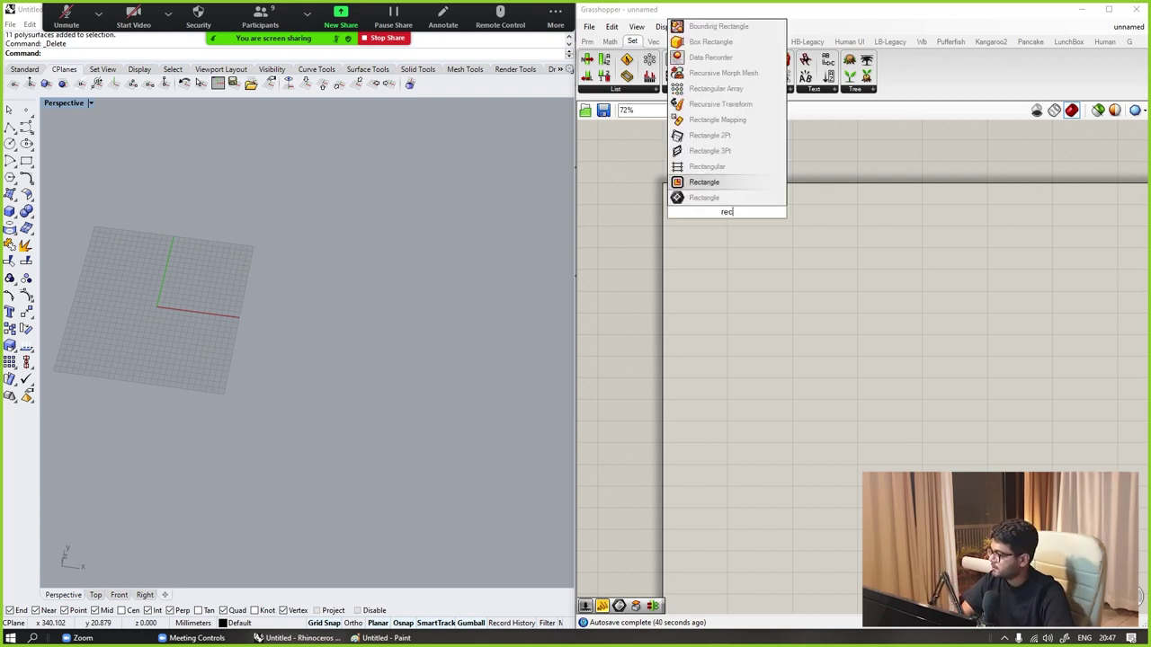
key("Return")
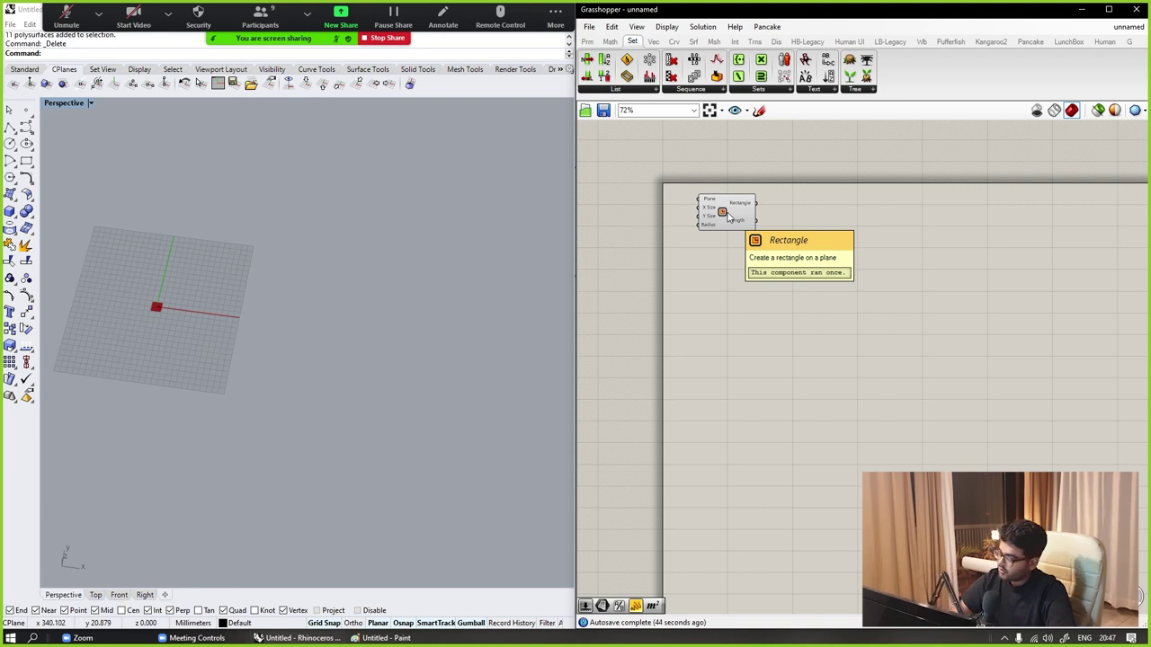
left_click_drag(730, 218, 775, 215)
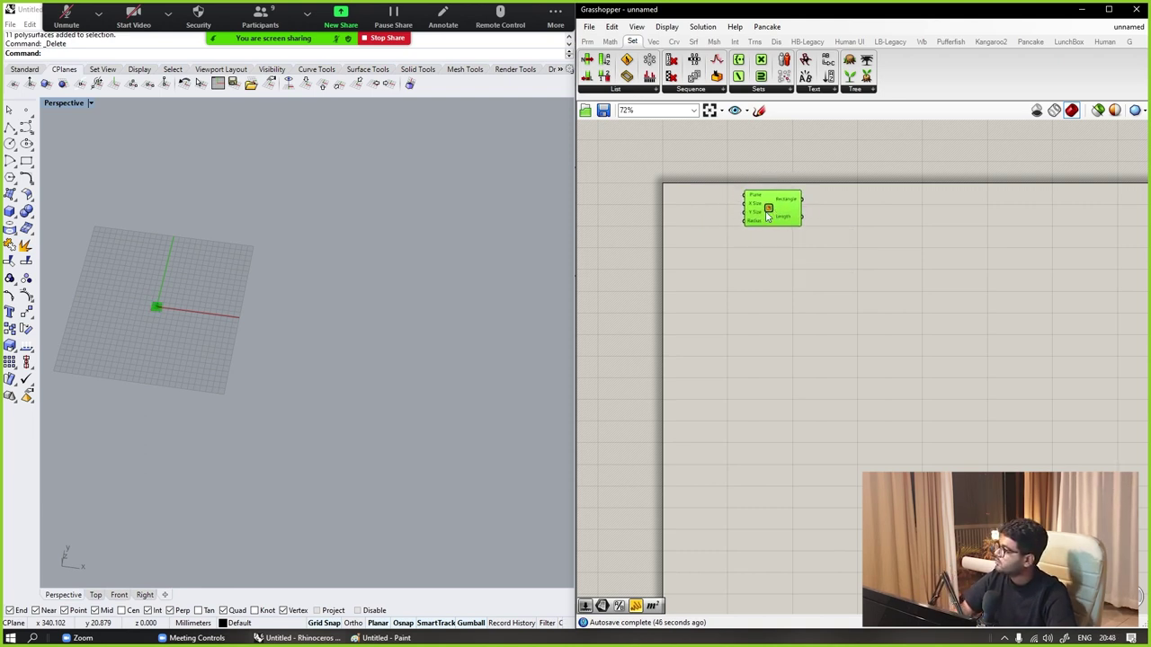
Add a number slider with value 6000 and connect it to the Rectangle's X Size input.
double_click(672, 216)
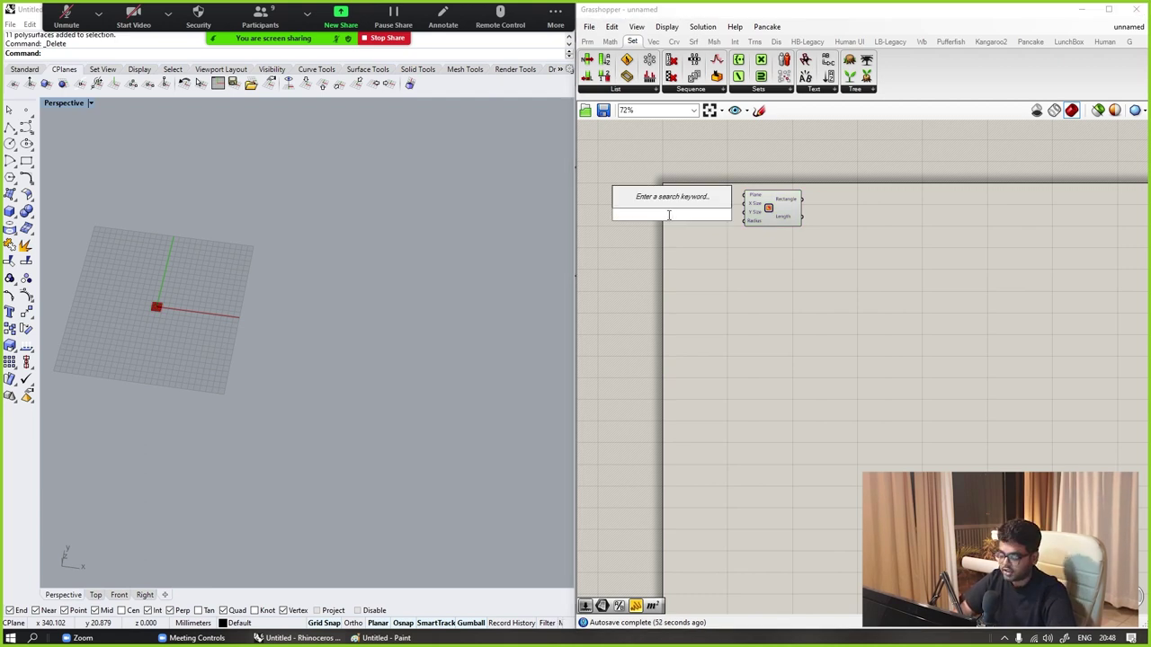
type("5000")
key("Return")
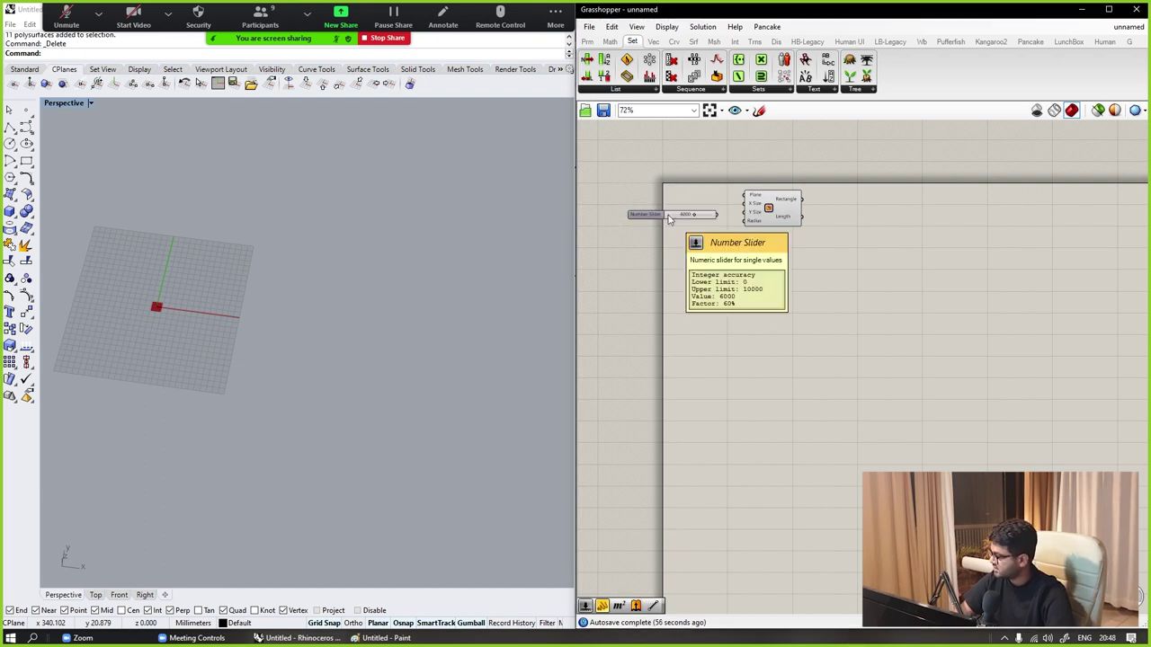
scroll(769, 228, "up", 4)
left_click_drag(778, 215, 838, 191)
left_click_drag(751, 216, 739, 189)
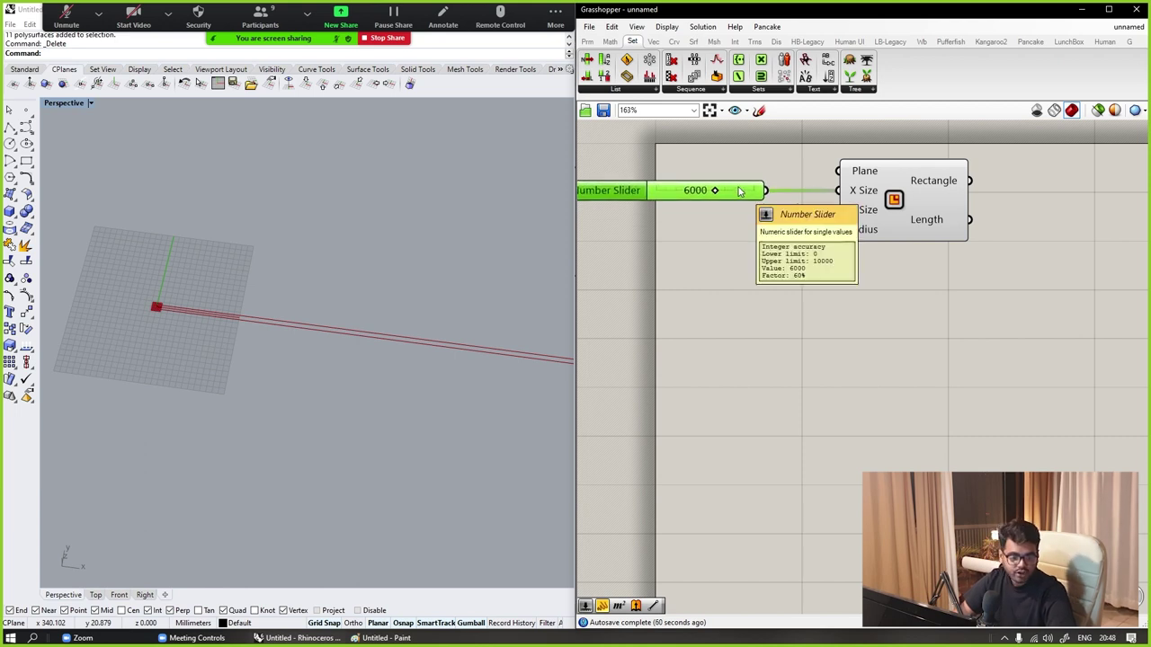
Add a number slider with value 3200 and connect it to the Rectangle's Y Size input.
left_click(719, 258)
double_click(719, 258)
type("3200")
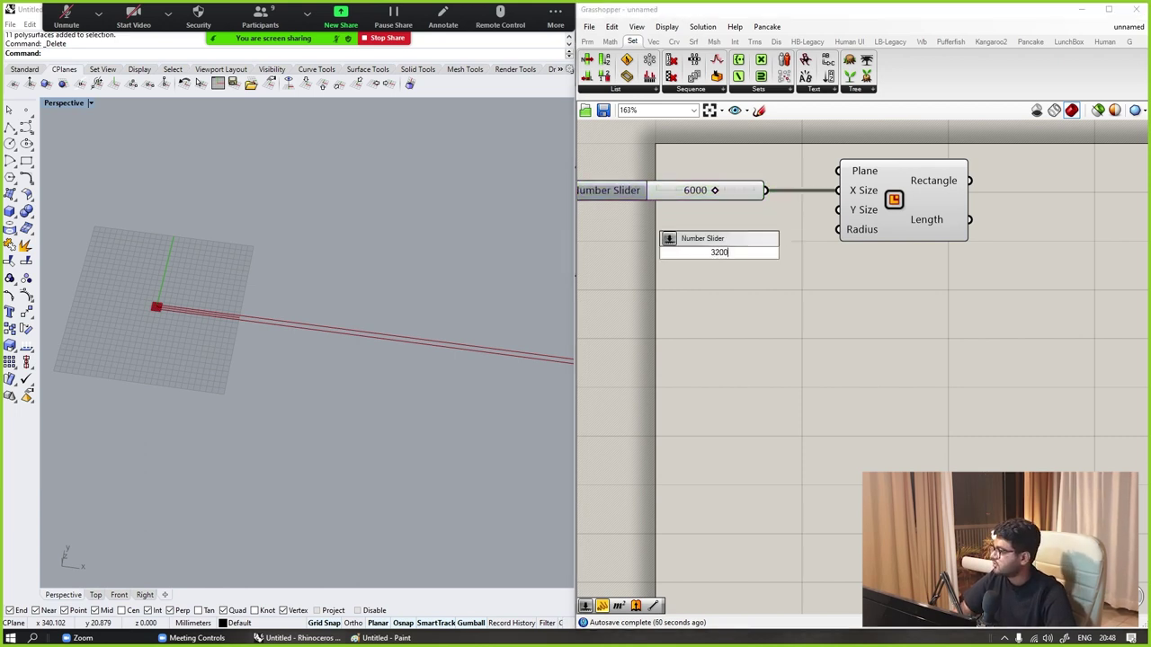
key("Return")
left_click_drag(720, 258, 667, 218)
left_click_drag(766, 213, 834, 211)
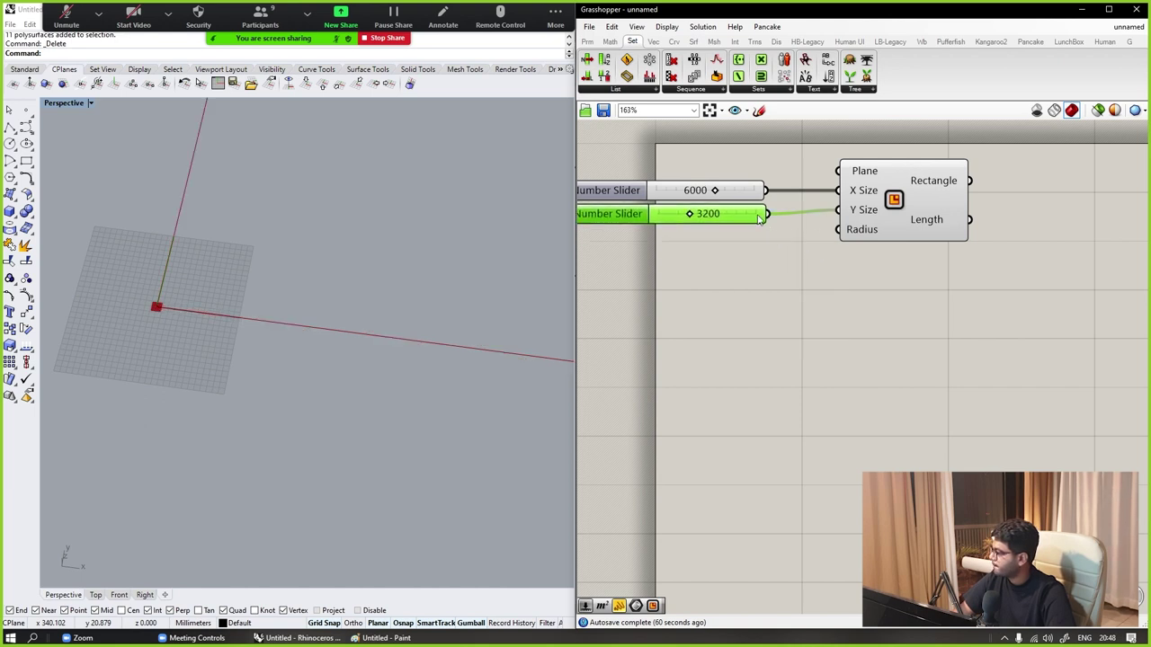
left_click_drag(745, 214, 744, 210)
scroll(222, 268, "down", 5)
right_click_drag(222, 267, 258, 288)
scroll(326, 285, "up", 3)
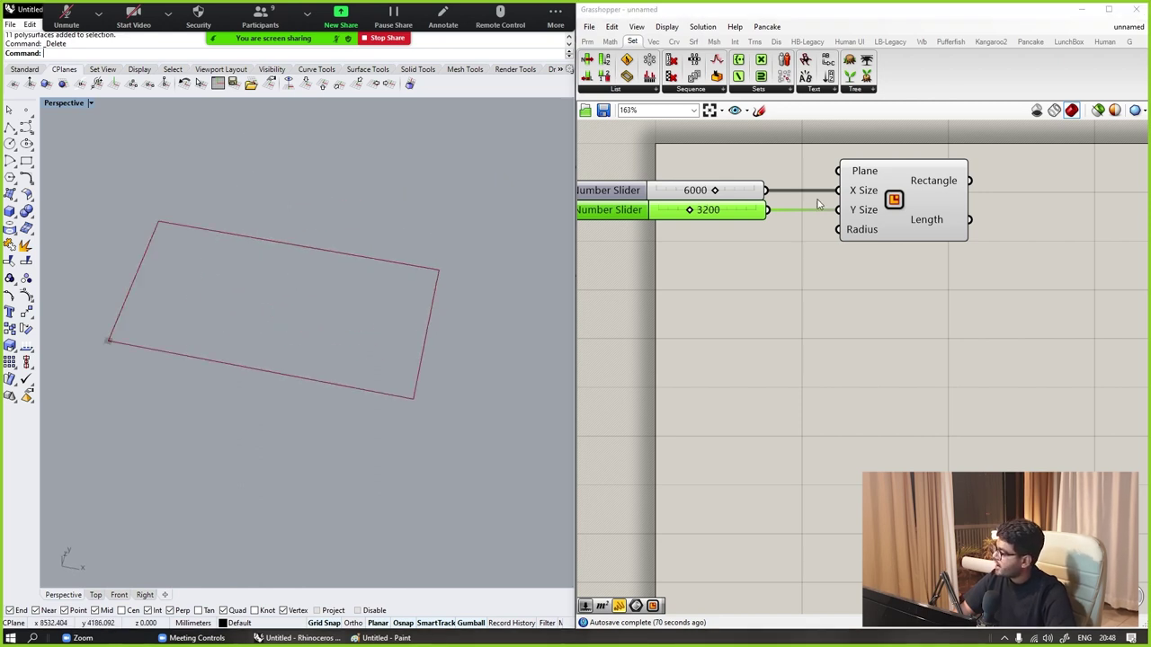
Add a YZ Plane component and connect its output to the Rectangle's Plane input.
mouse_move(861, 178)
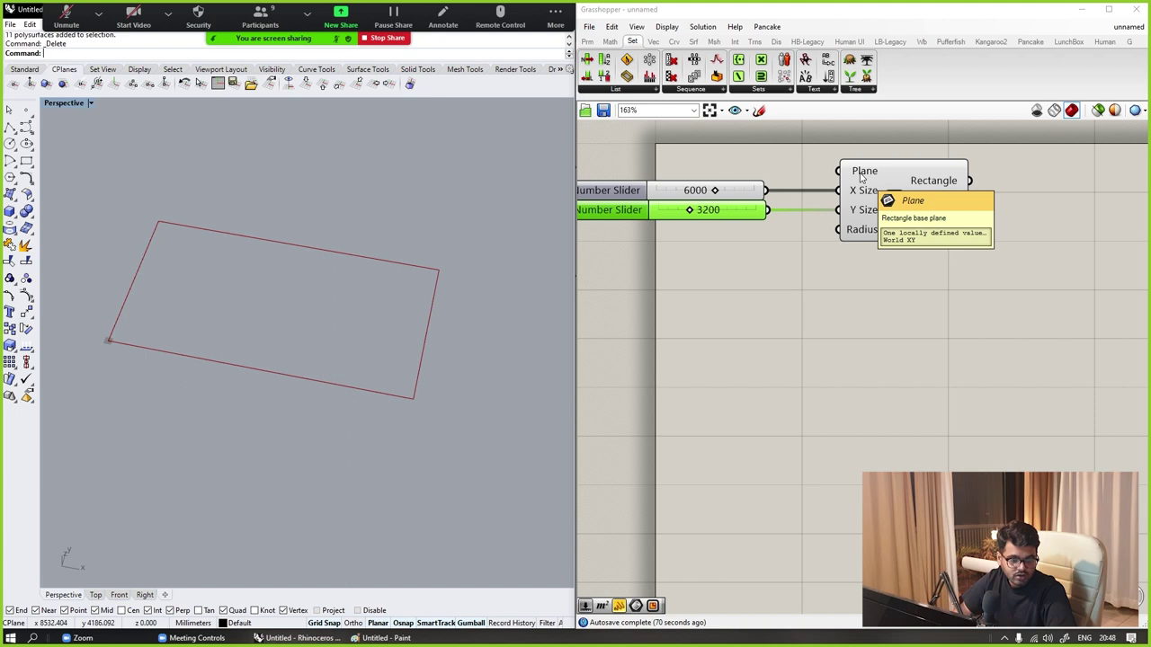
right_click_drag(700, 134, 750, 178)
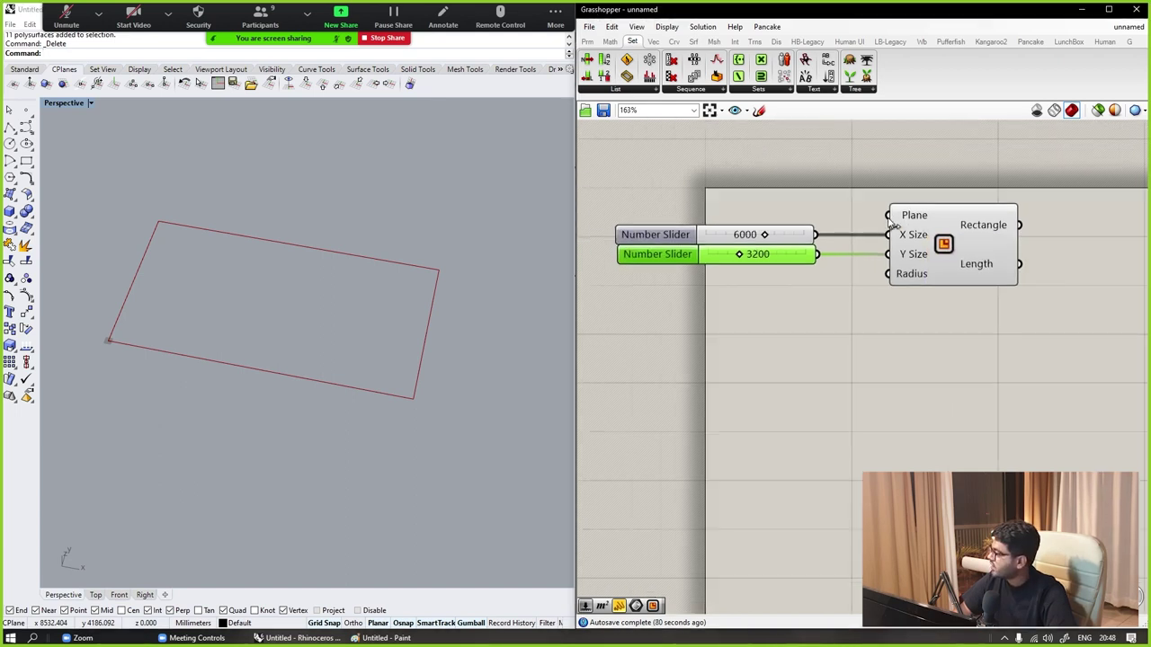
double_click(750, 178)
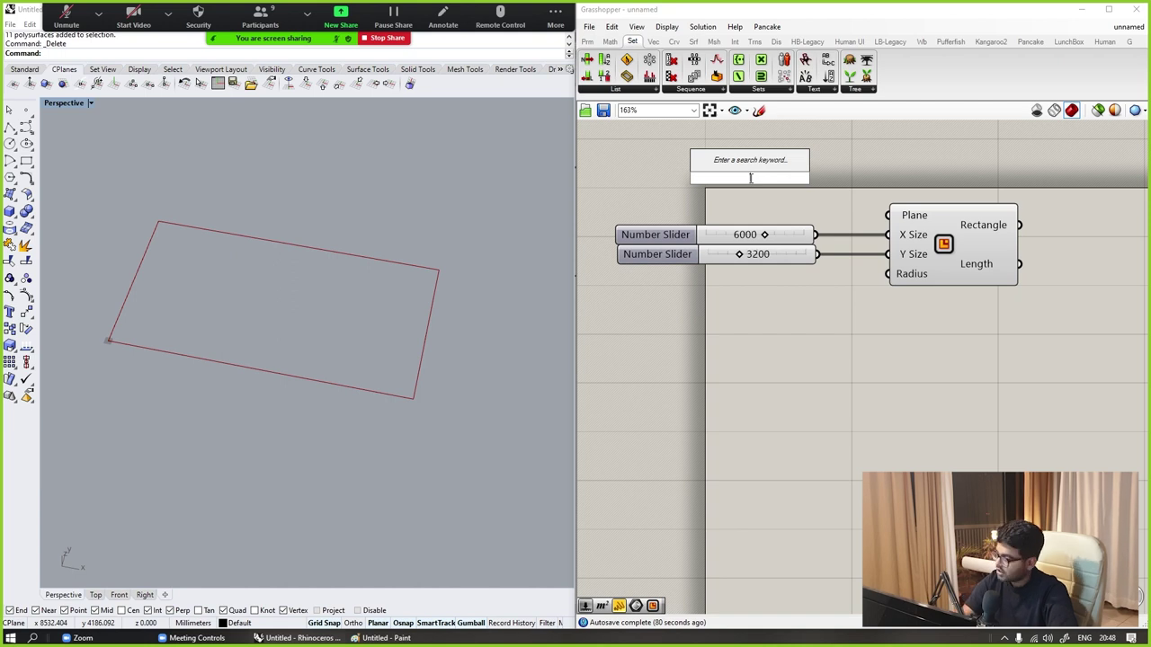
type("ya")
key("BackSpace")
type("z")
left_click(754, 188)
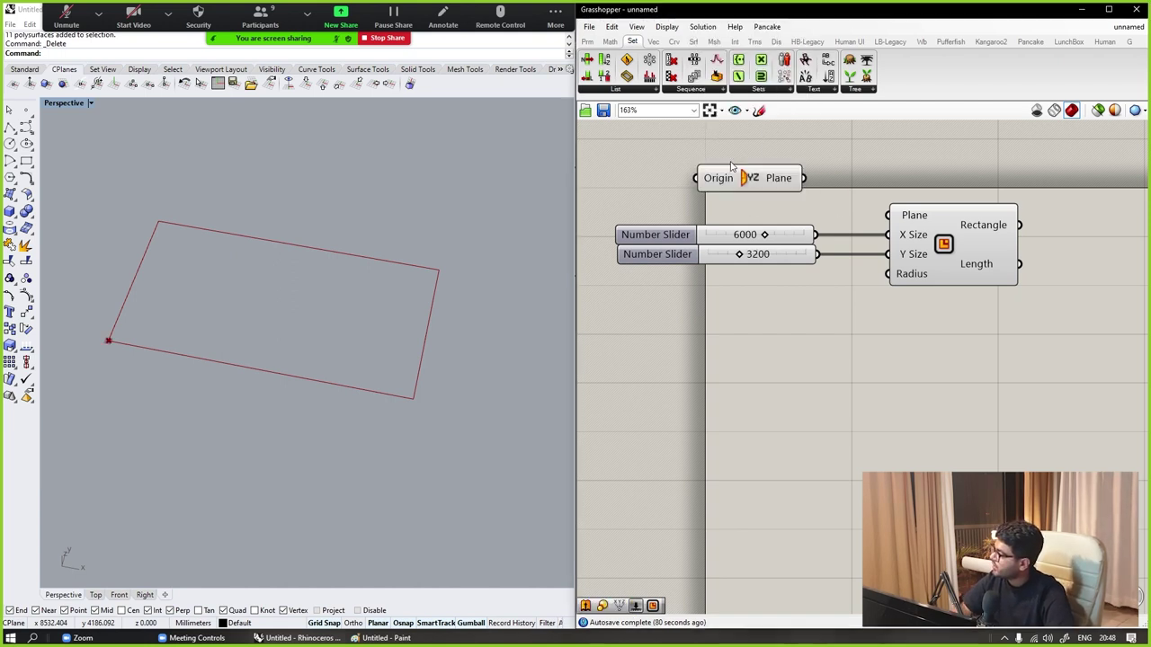
left_click_drag(788, 182, 892, 219)
scroll(885, 220, "down", 2)
right_click_drag(236, 310, 746, 339)
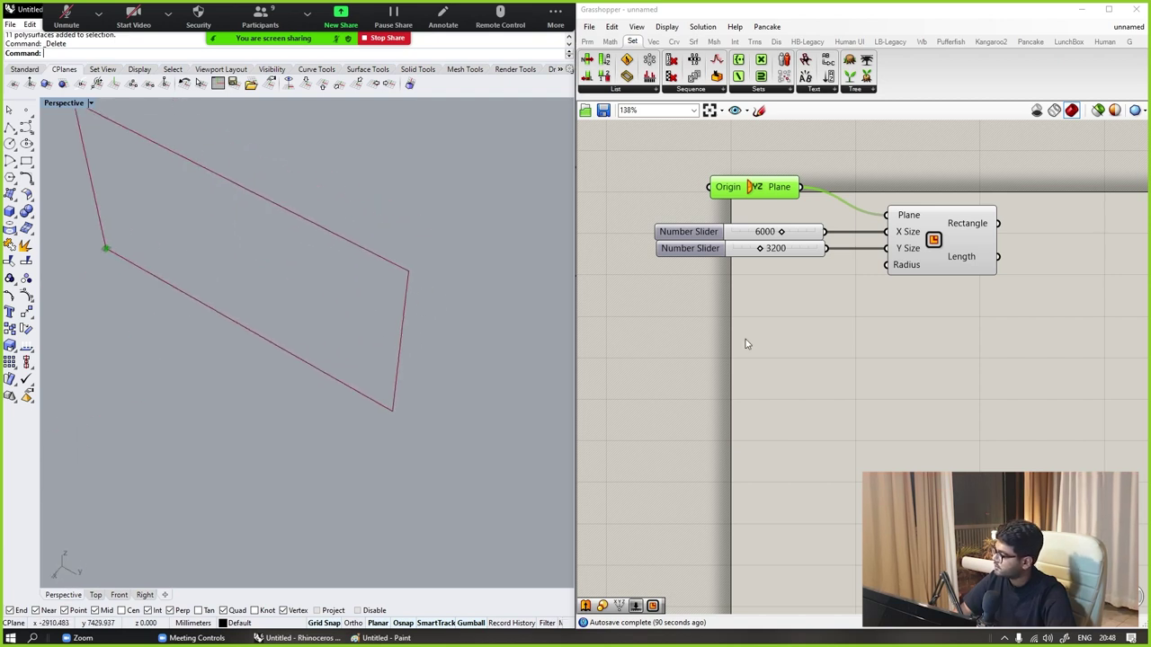
Zoom the Perspective view to the Rectangle component's output and examine the vertical rectangle.
right_click(849, 328)
left_click(878, 401)
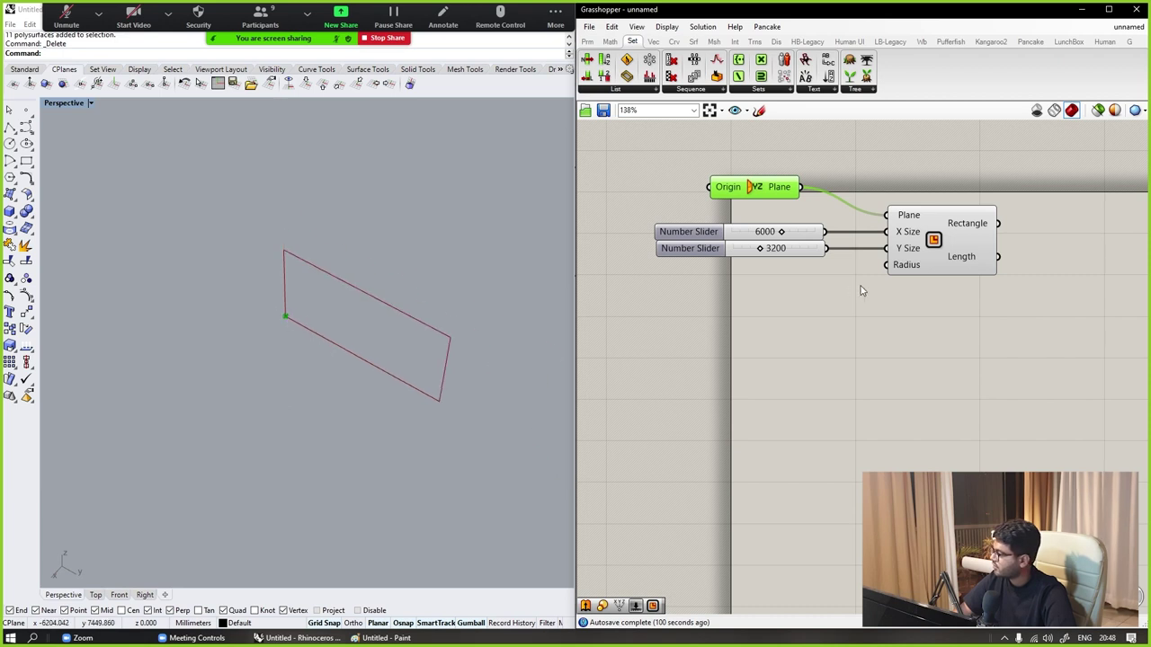
left_click(889, 268)
right_click(721, 336)
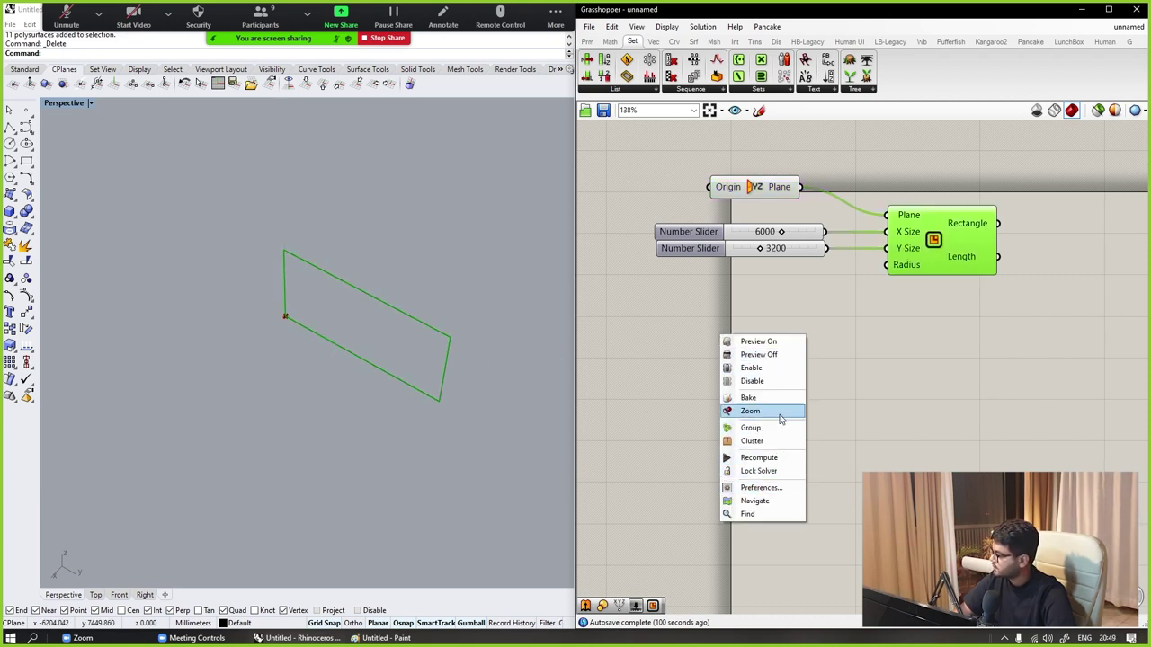
left_click(750, 411)
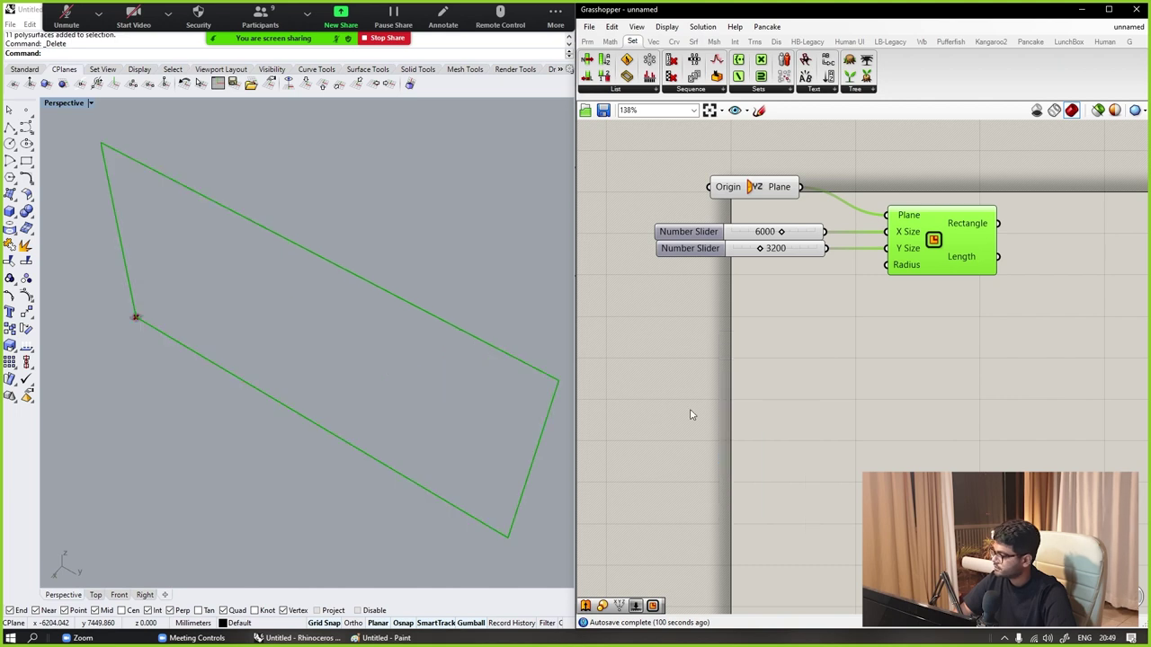
right_click_drag(231, 383, 239, 308)
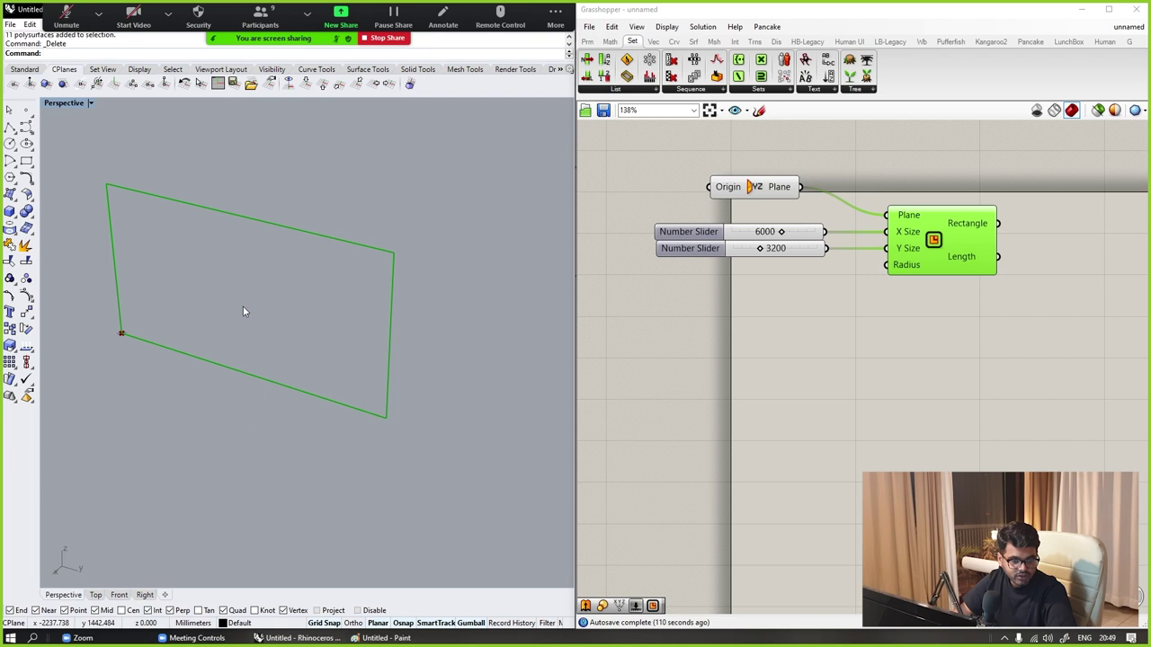
scroll(942, 248, "down", 2)
right_click_drag(942, 248, 831, 292)
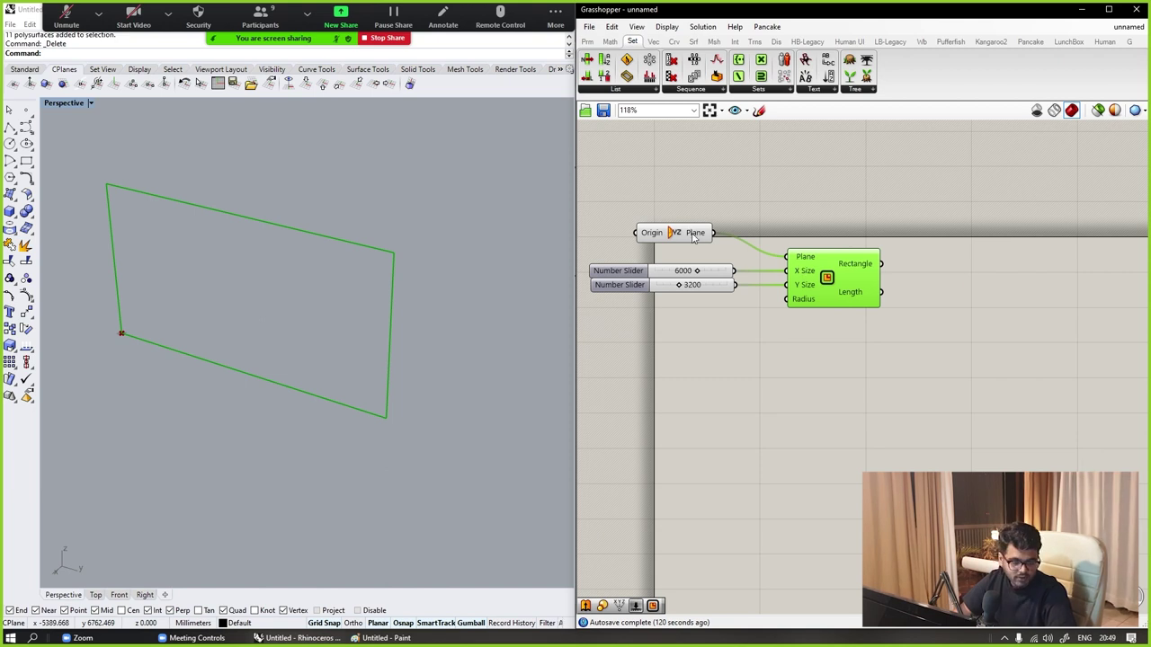
Try an XZ Plane component as the Rectangle's base plane instead of the YZ Plane.
mouse_move(693, 236)
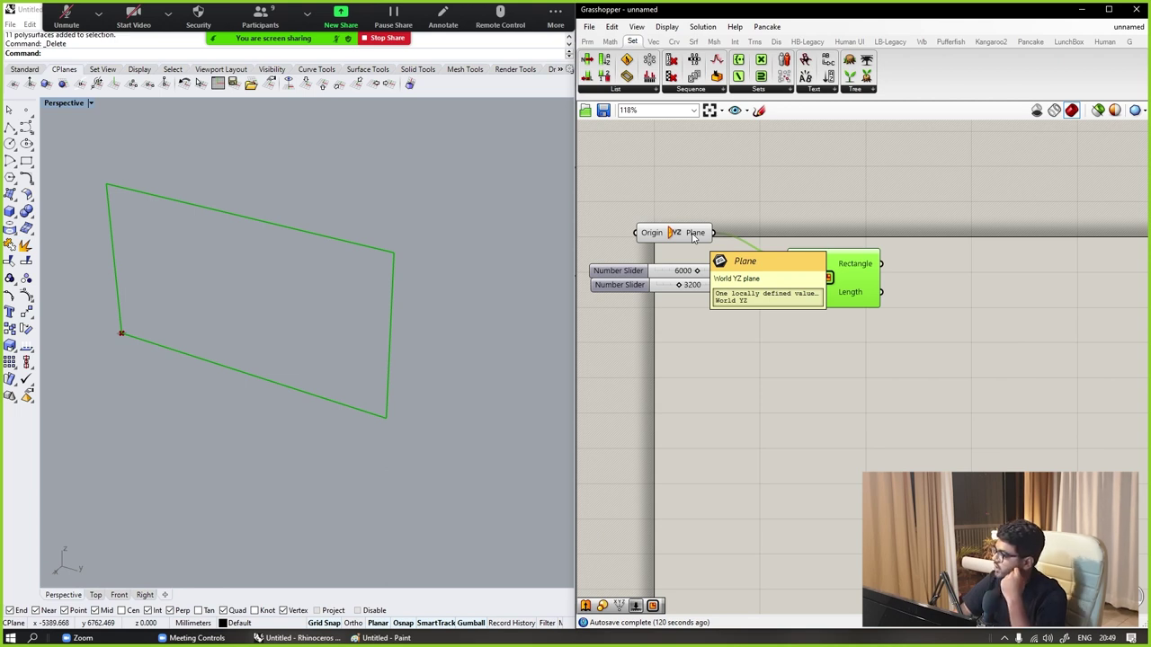
double_click(683, 201)
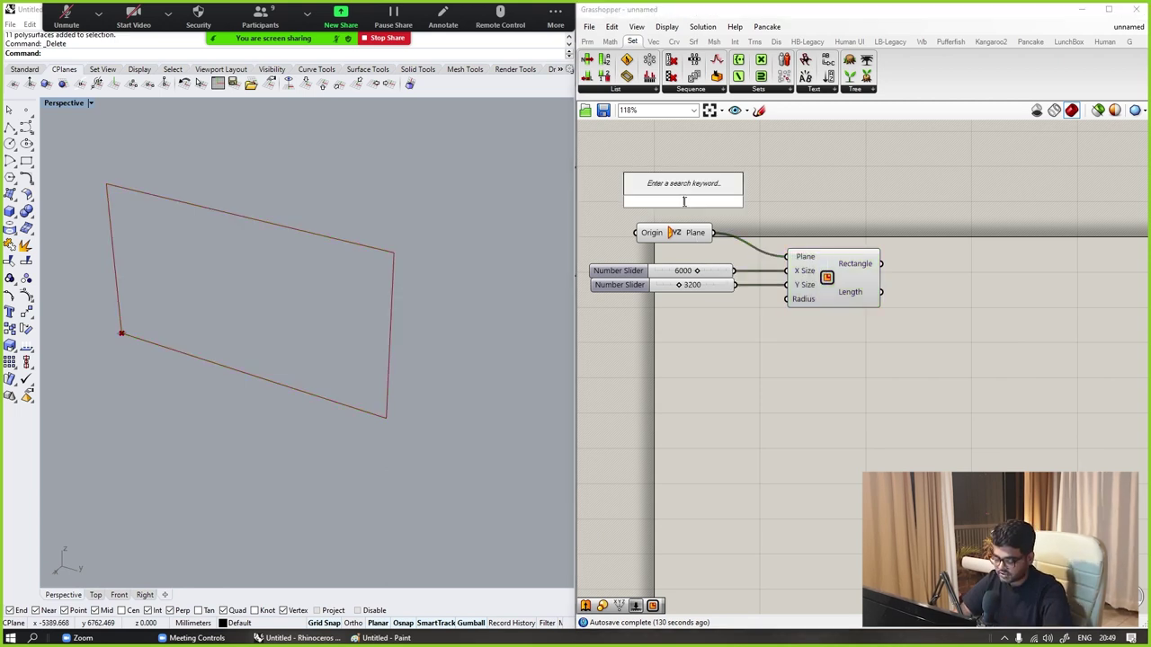
type("xz plane")
key("Return")
left_click_drag(722, 201, 791, 258)
scroll(165, 252, "down", 2)
right_click_drag(165, 252, 256, 293)
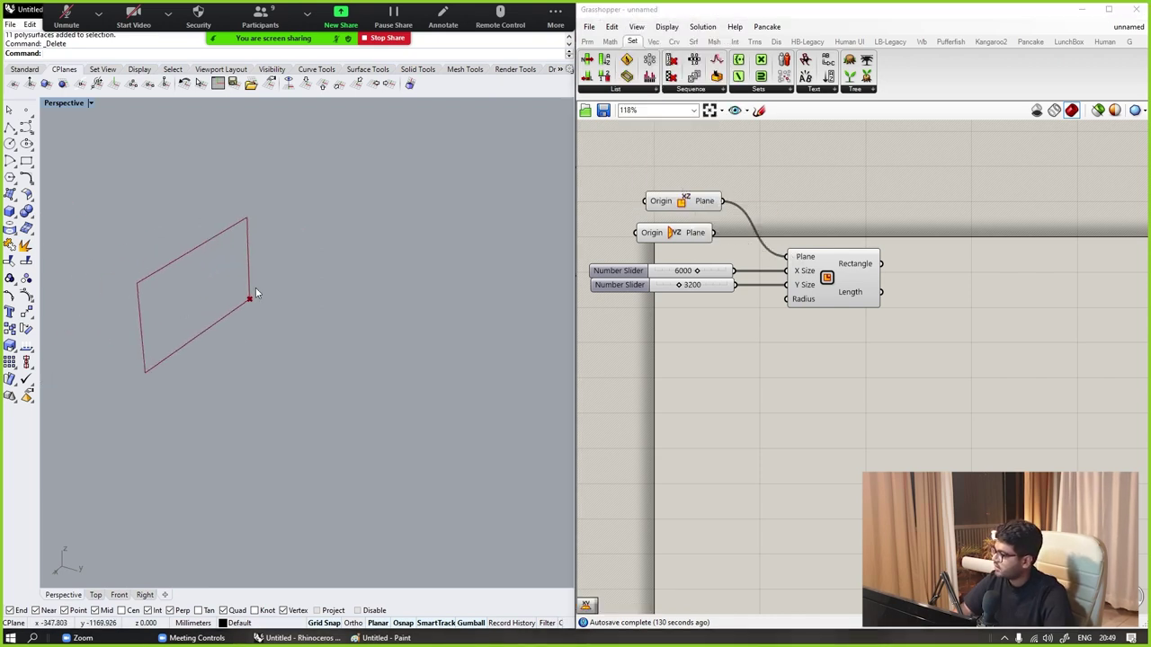
Remove the XZ Plane component and reconnect the YZ Plane to the Rectangle's Plane input.
key("ctrl+z")
left_click(705, 202)
scroll(710, 215, "up", 3)
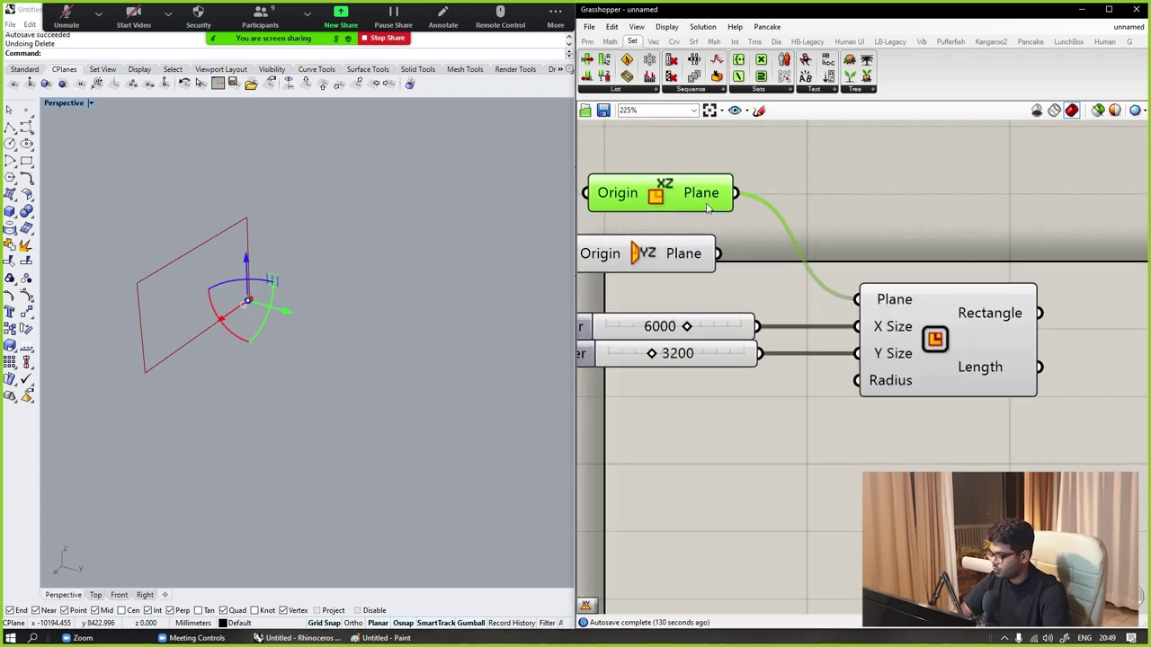
key("Delete")
left_click_drag(718, 254, 857, 300)
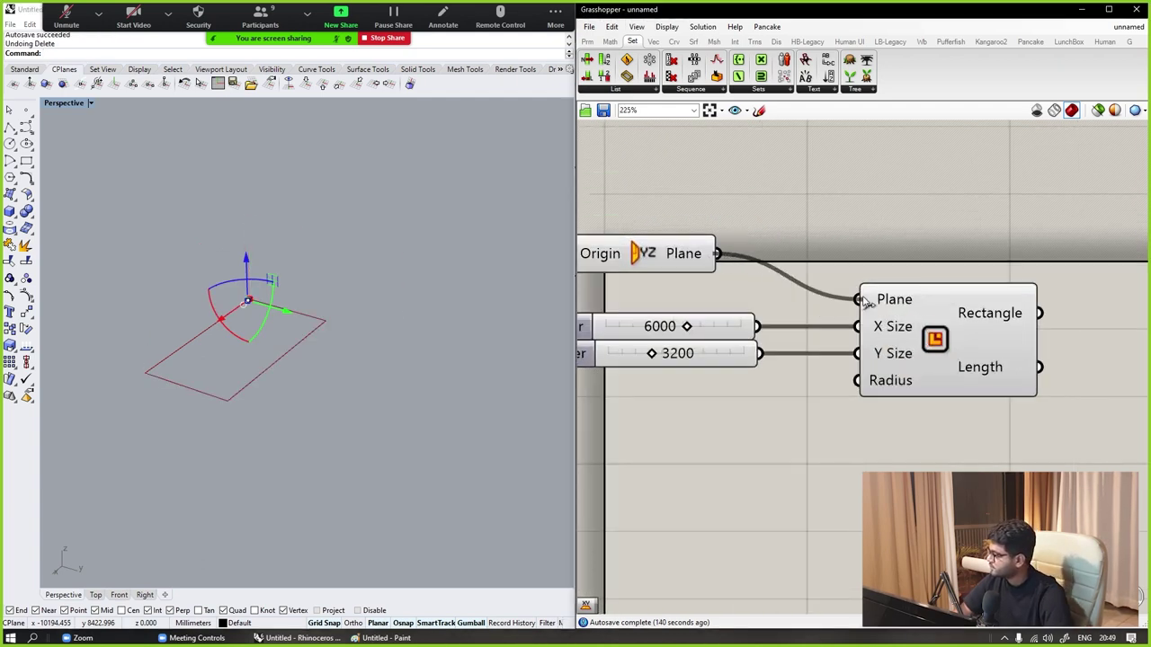
Delete the restored geometry at the rectangle's origin corner in the Perspective view.
right_click_drag(488, 267, 311, 243)
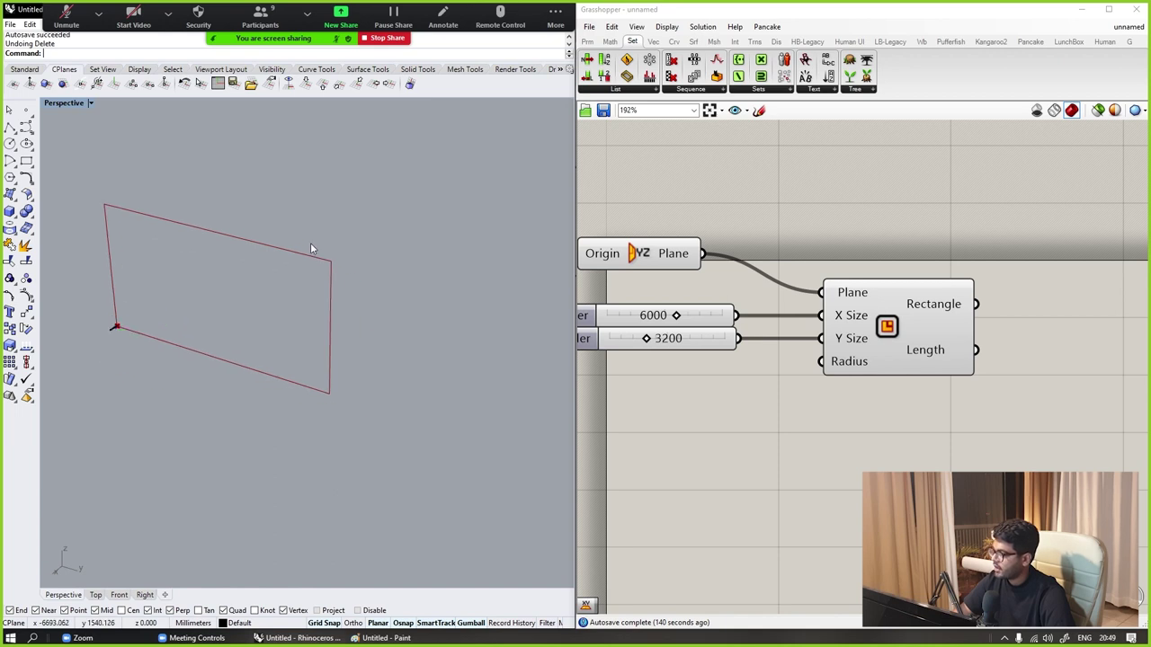
scroll(151, 342, "up", 5)
left_click_drag(142, 361, 80, 304)
key("Delete")
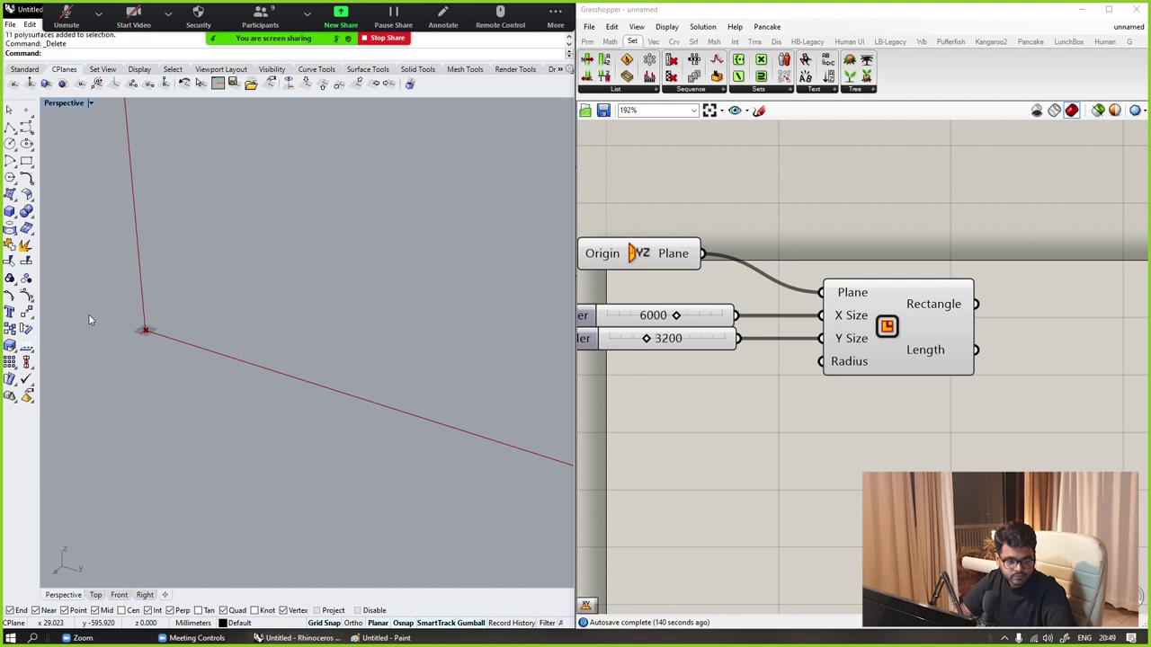
Add a Cylinder component on the canvas above the Rectangle definition.
scroll(806, 224, "down", 4)
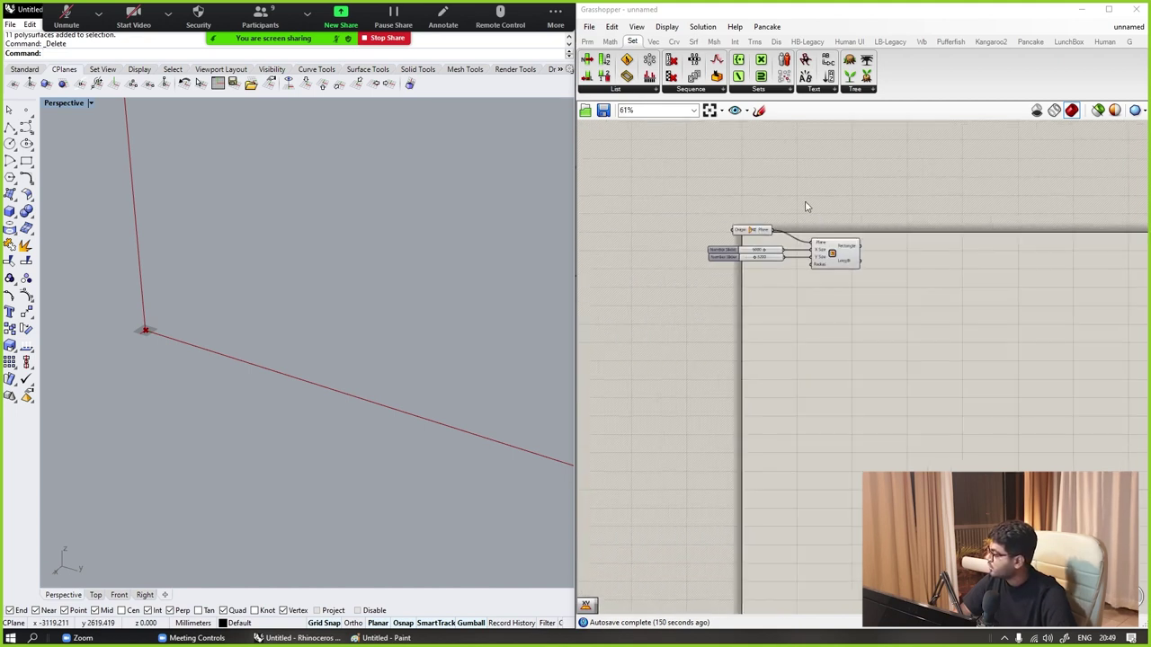
double_click(807, 268)
type("cyn")
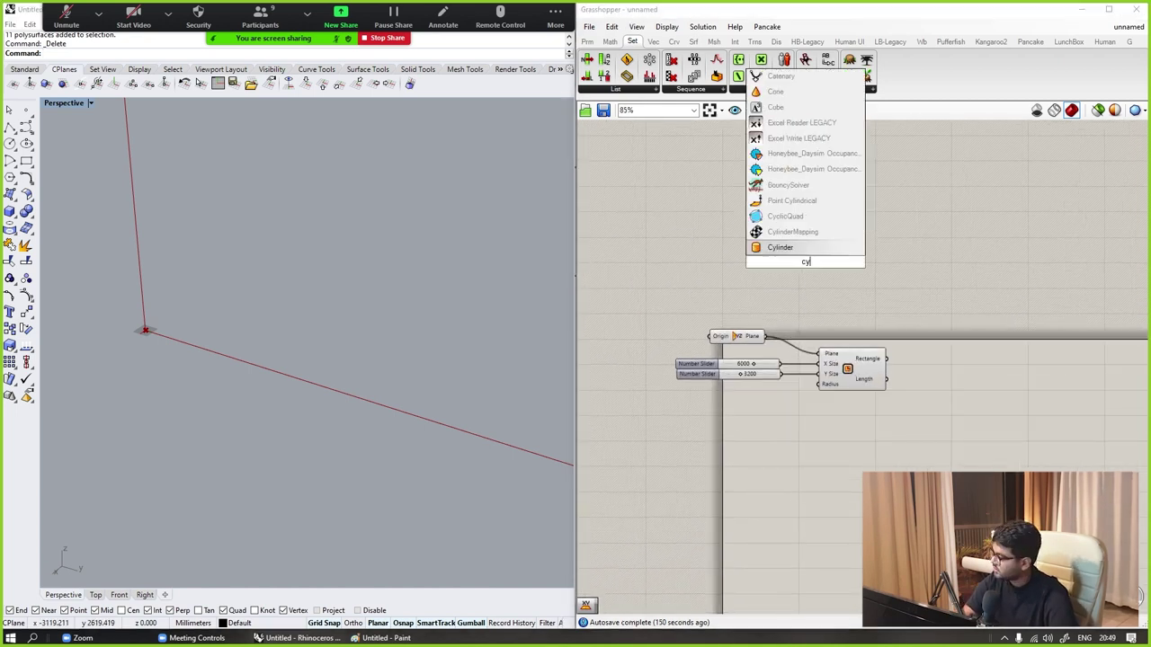
key("BackSpace")
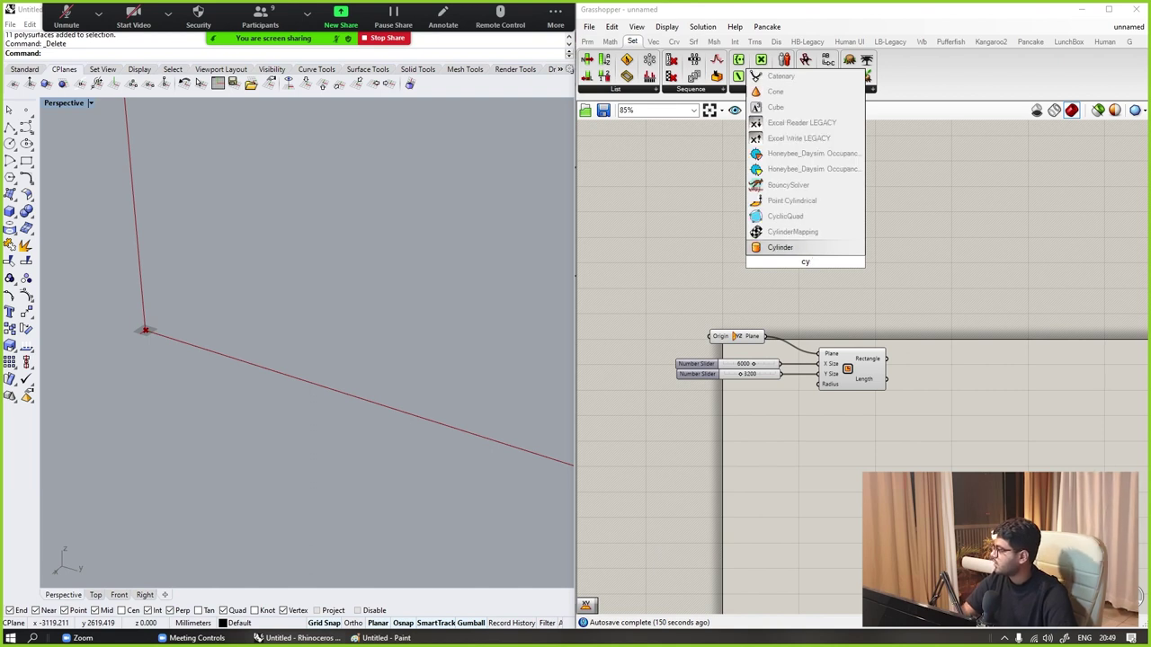
key("Return")
scroll(795, 254, "up", 3)
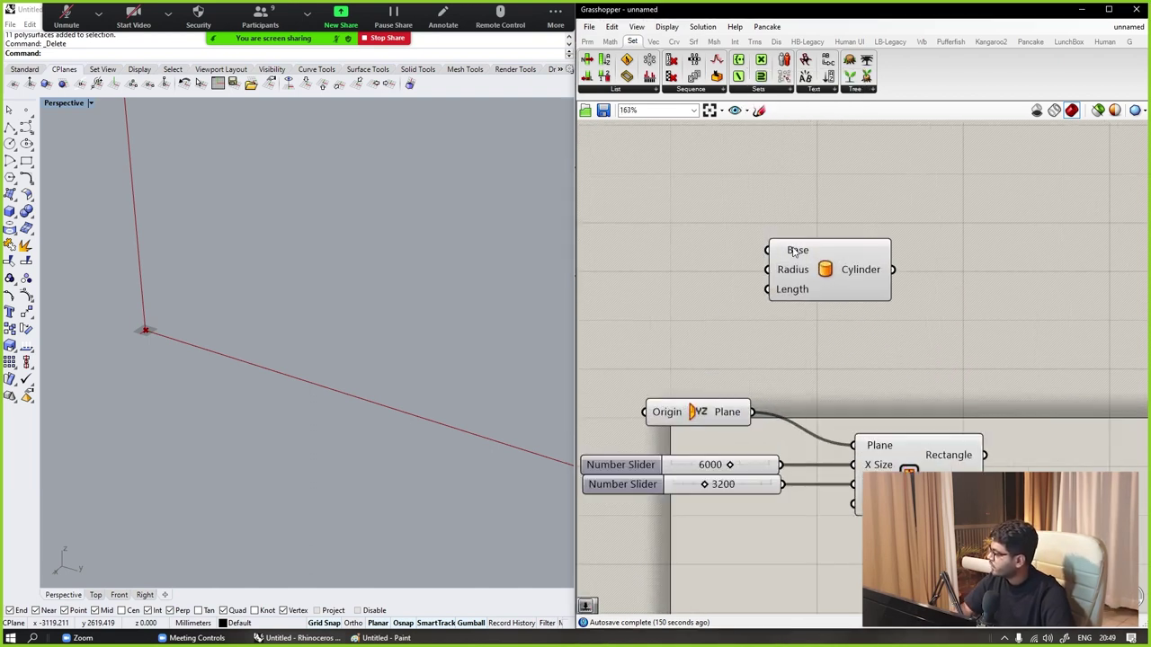
Add a Circle component and place it directly above the Cylinder component.
mouse_move(795, 252)
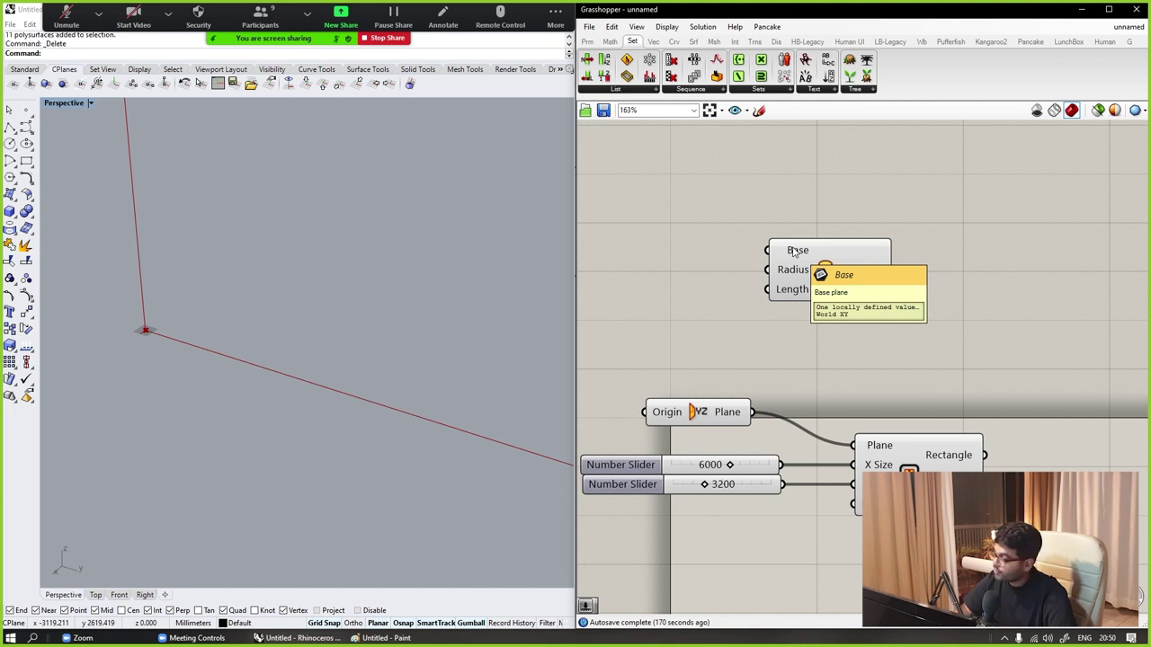
scroll(794, 253, "down", 3)
scroll(784, 224, "up", 2)
double_click(801, 239)
type("c")
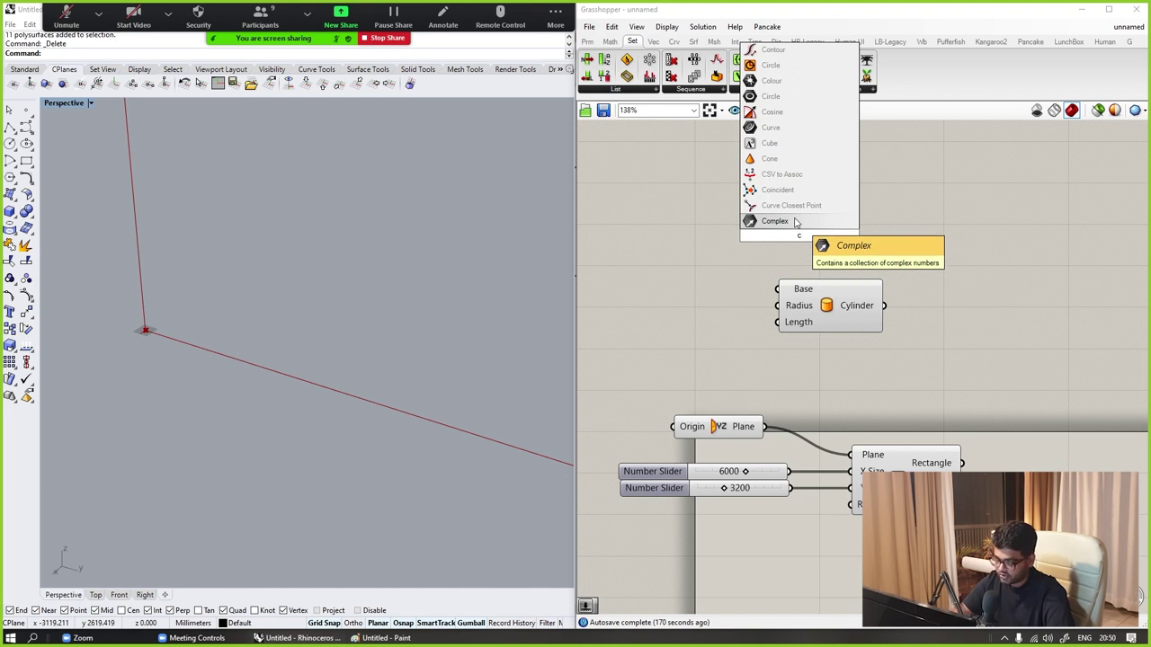
type("irc")
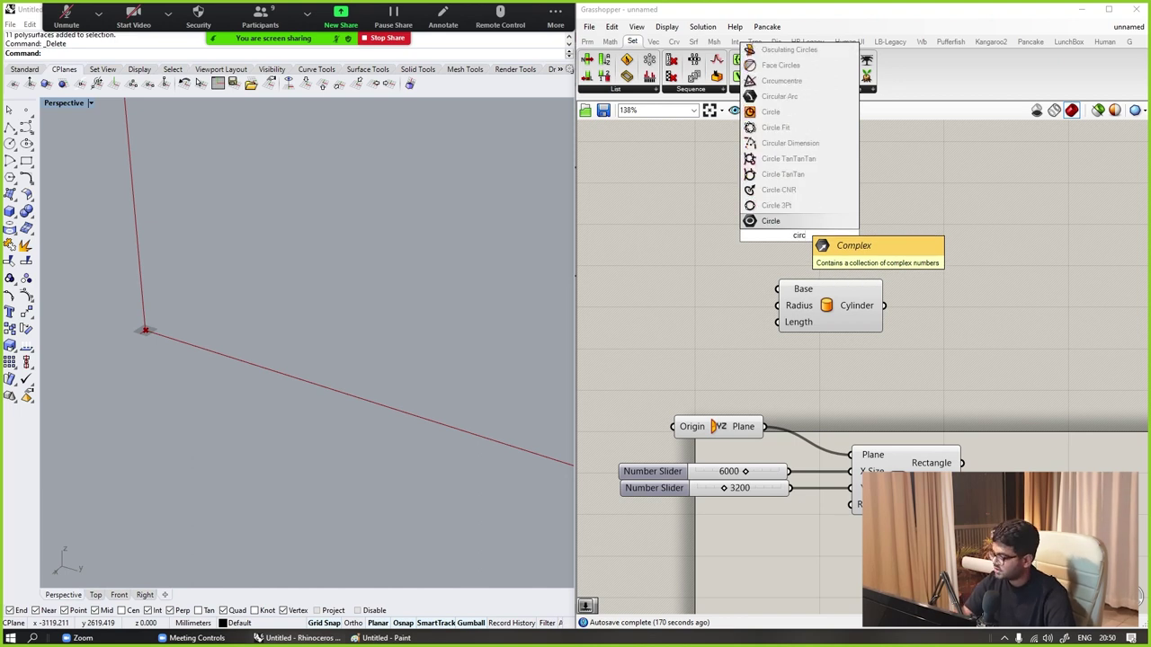
left_click(794, 221)
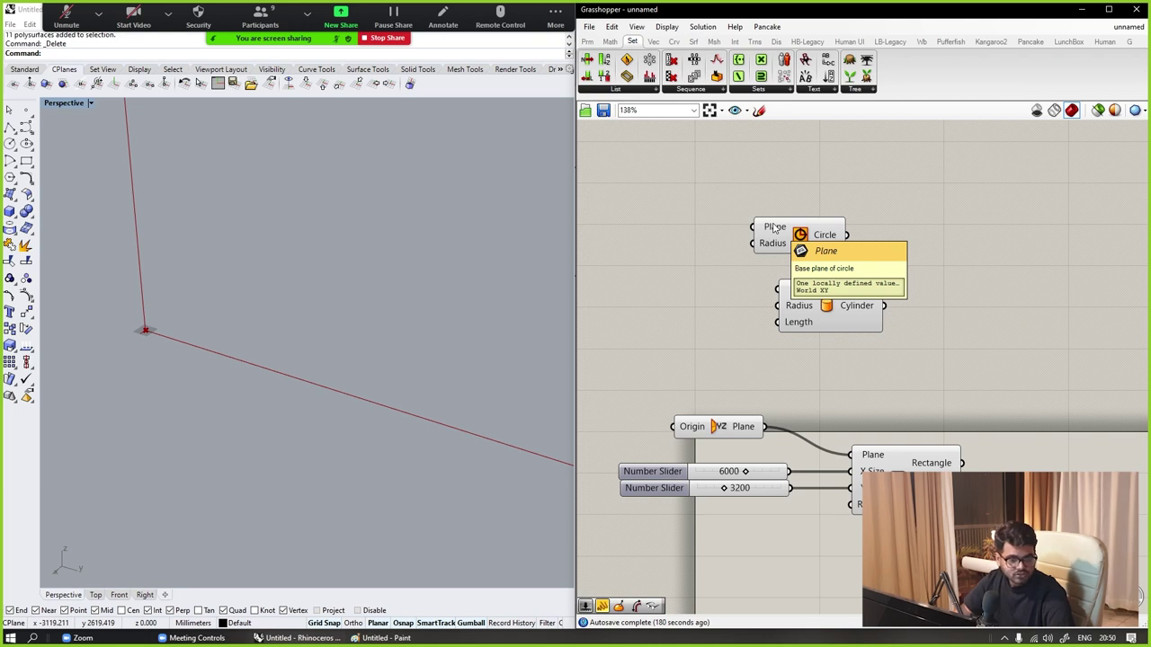
left_click_drag(797, 239, 822, 257)
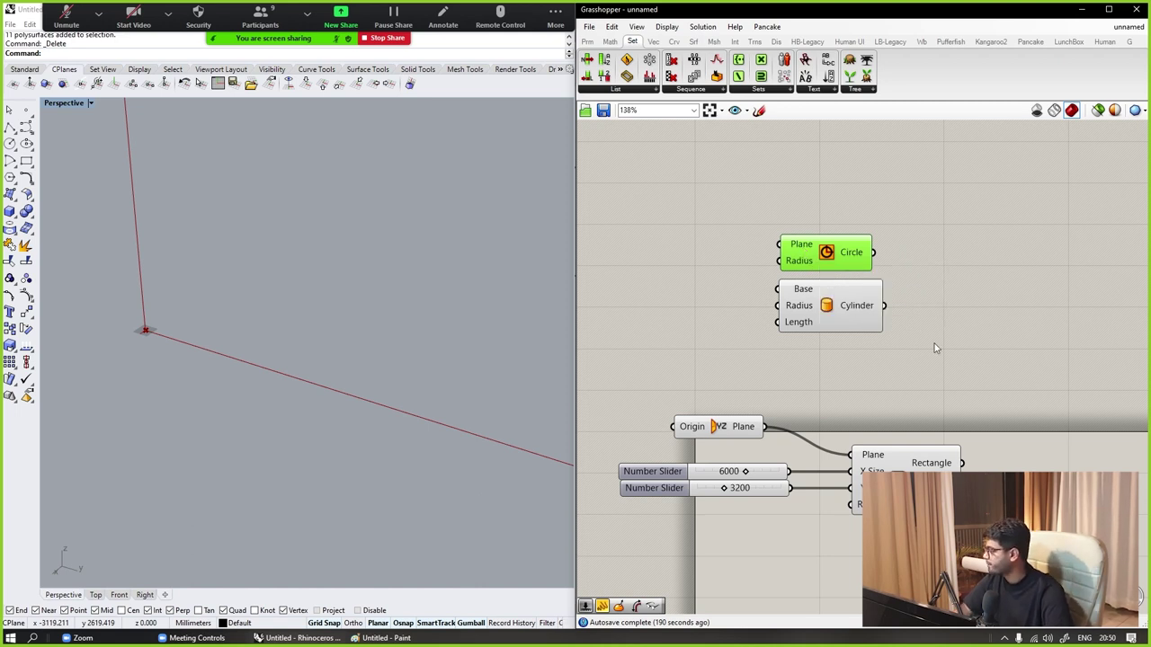
Delete the Circle and Cylinder components from the canvas.
left_click_drag(929, 339, 758, 236)
key("Delete")
scroll(846, 386, "down", 2)
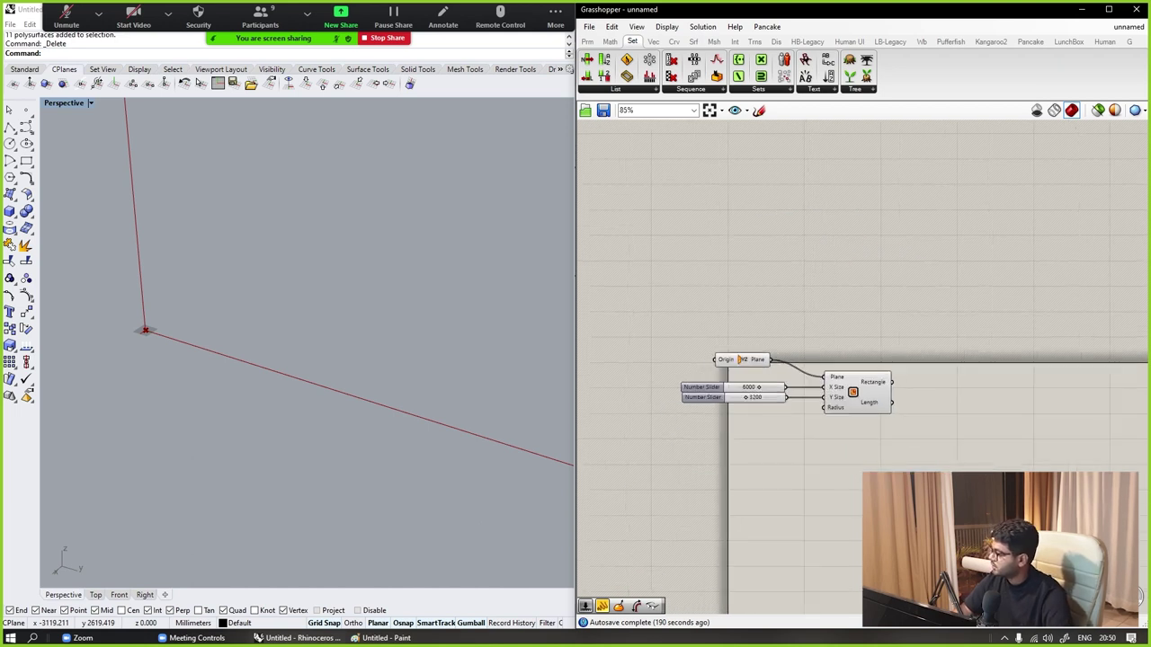
Add a Surface parameter beside the Rectangle component, feed it from the Rectangle output and align it with that output.
scroll(827, 390, "up", 3)
right_click_drag(827, 390, 880, 351)
left_click(881, 352)
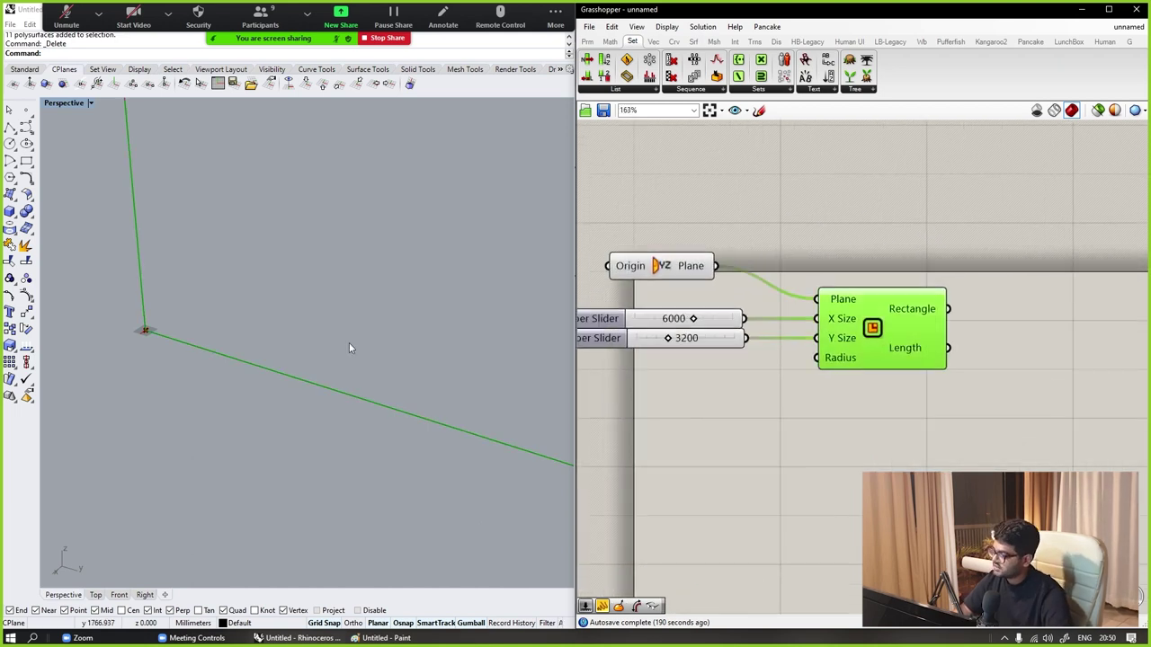
scroll(340, 324, "up", 1)
right_click_drag(344, 339, 310, 351, "shift")
scroll(940, 380, "down", 1)
right_click_drag(940, 380, 799, 360)
double_click(843, 338)
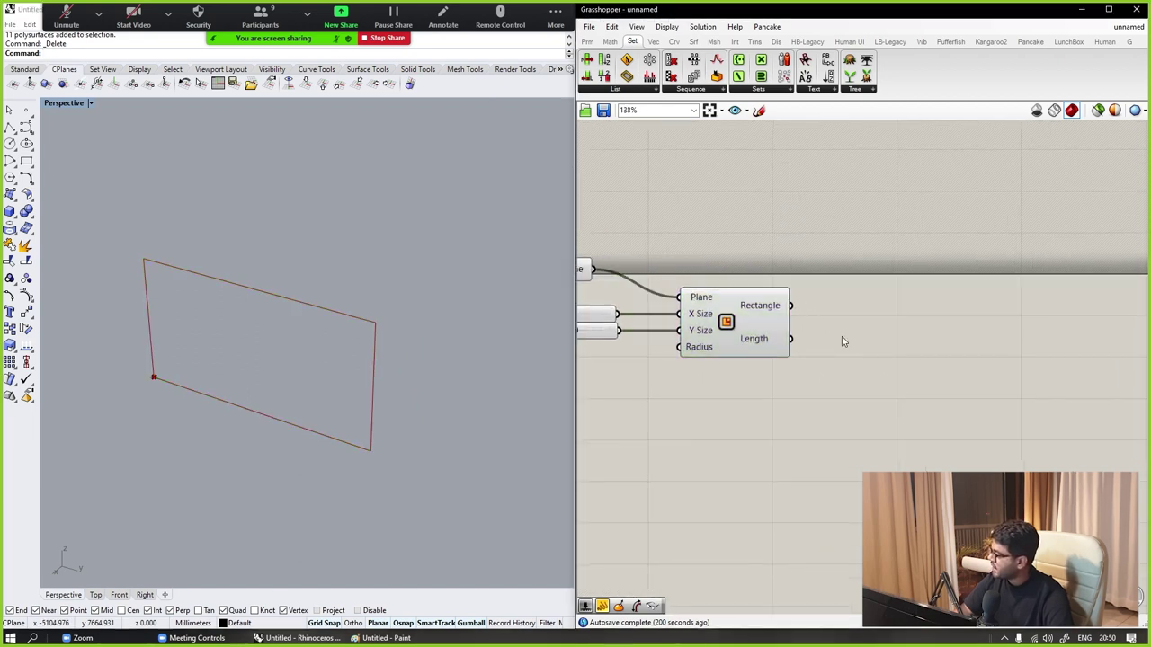
type("srf")
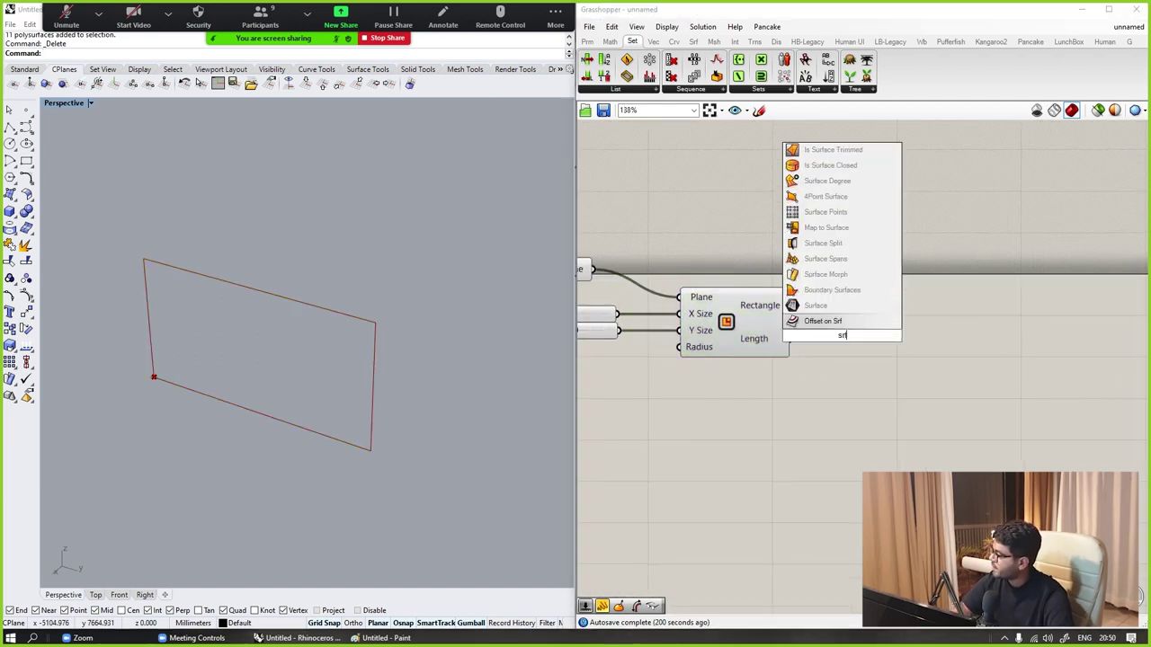
left_click(843, 320)
scroll(799, 320, "up", 3)
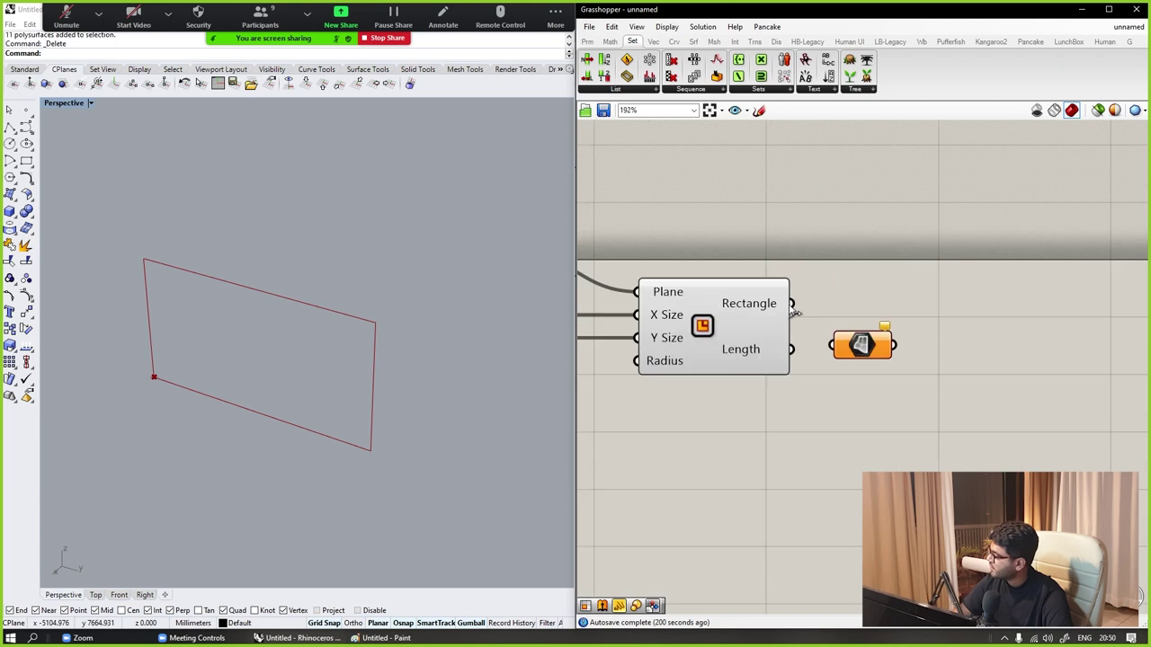
left_click_drag(795, 305, 888, 310)
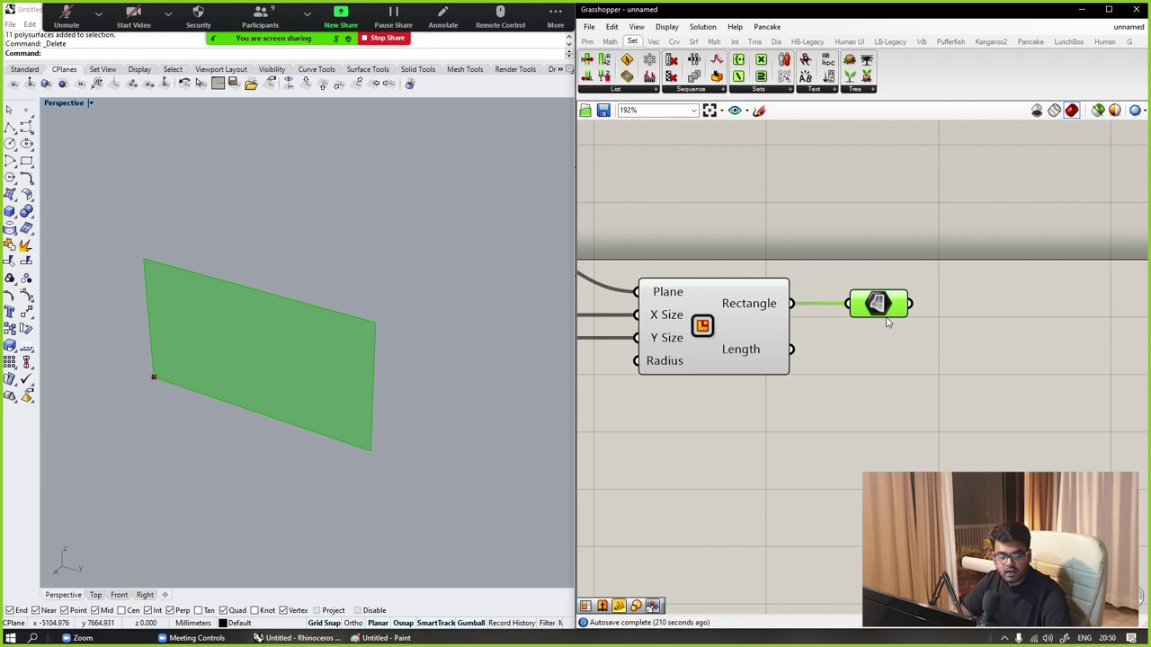
Switch to Paint and start a new blank picture, discarding the existing sketch without saving.
key("alt")
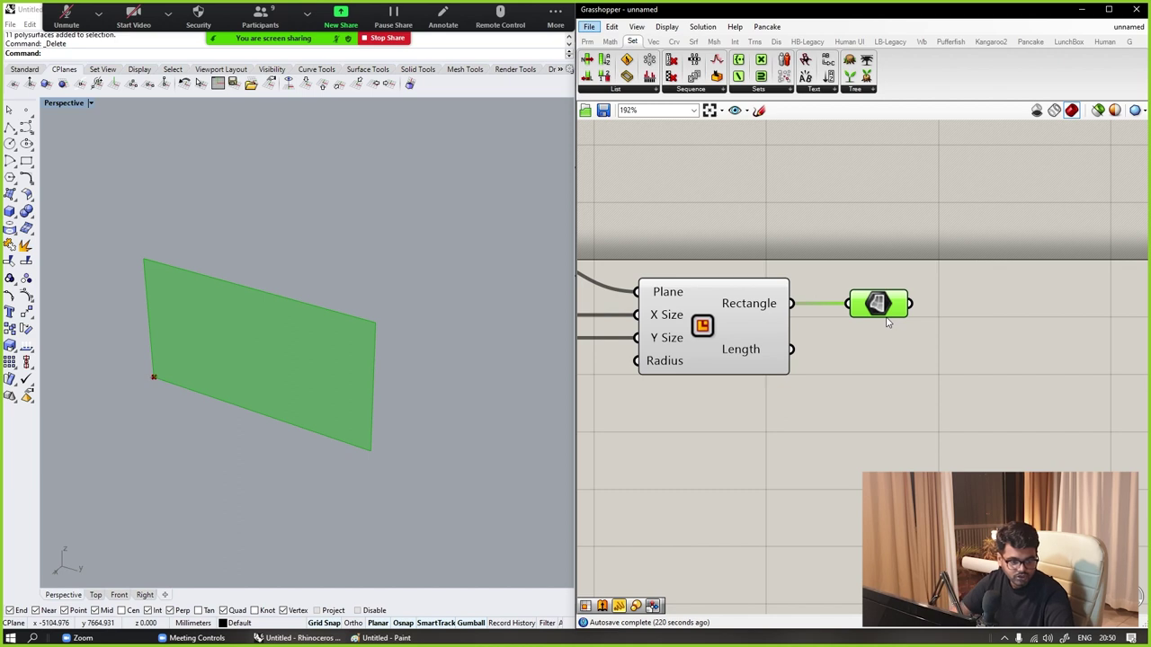
key("alt+Tab")
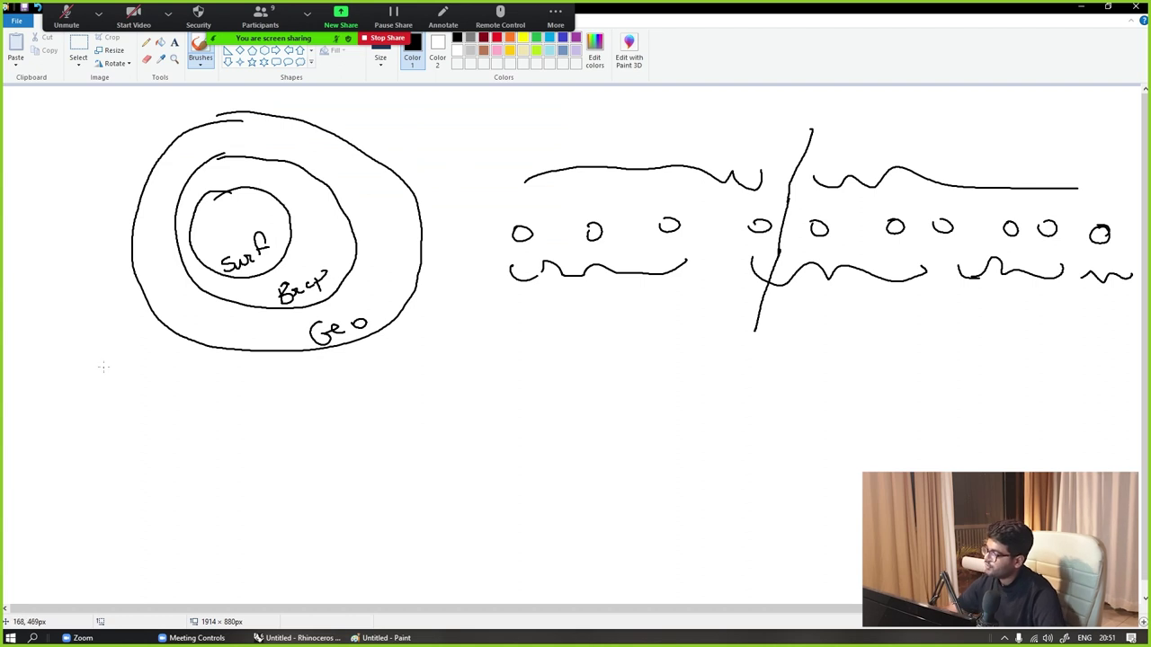
left_click(22, 23)
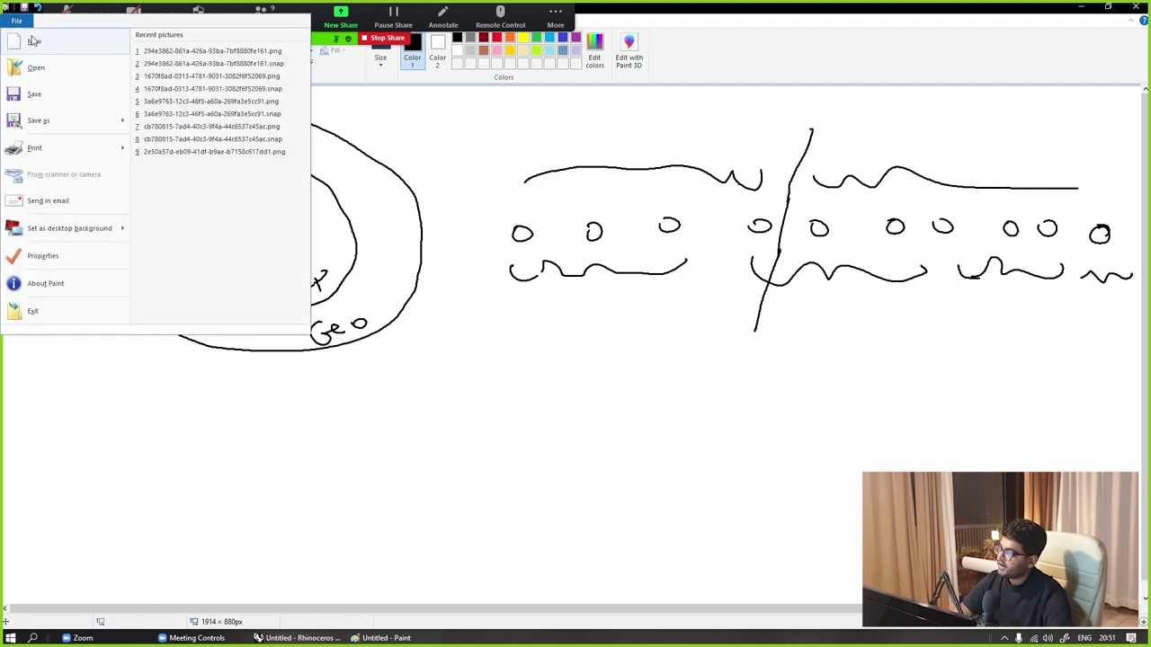
mouse_move(65, 127)
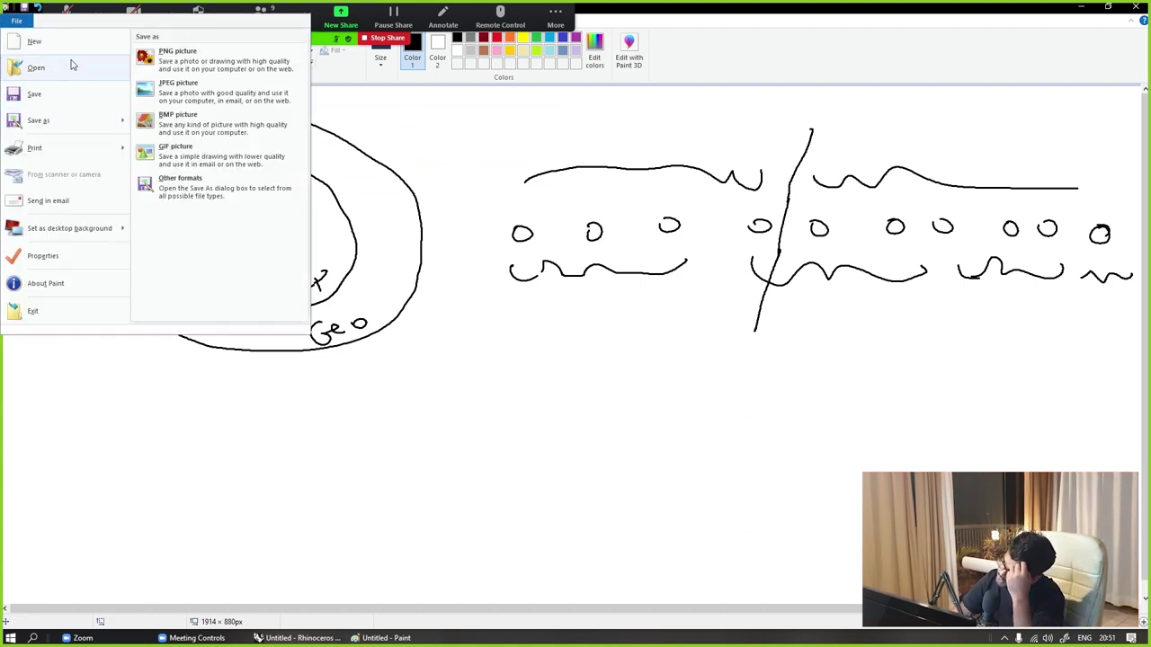
left_click(35, 42)
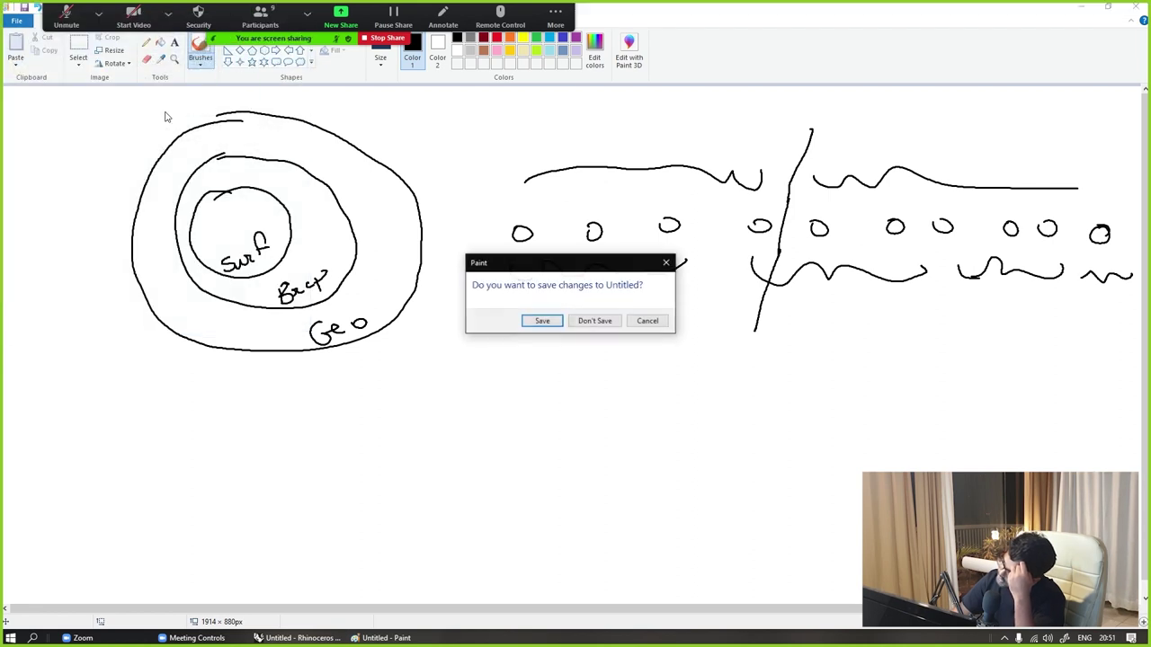
left_click(592, 322)
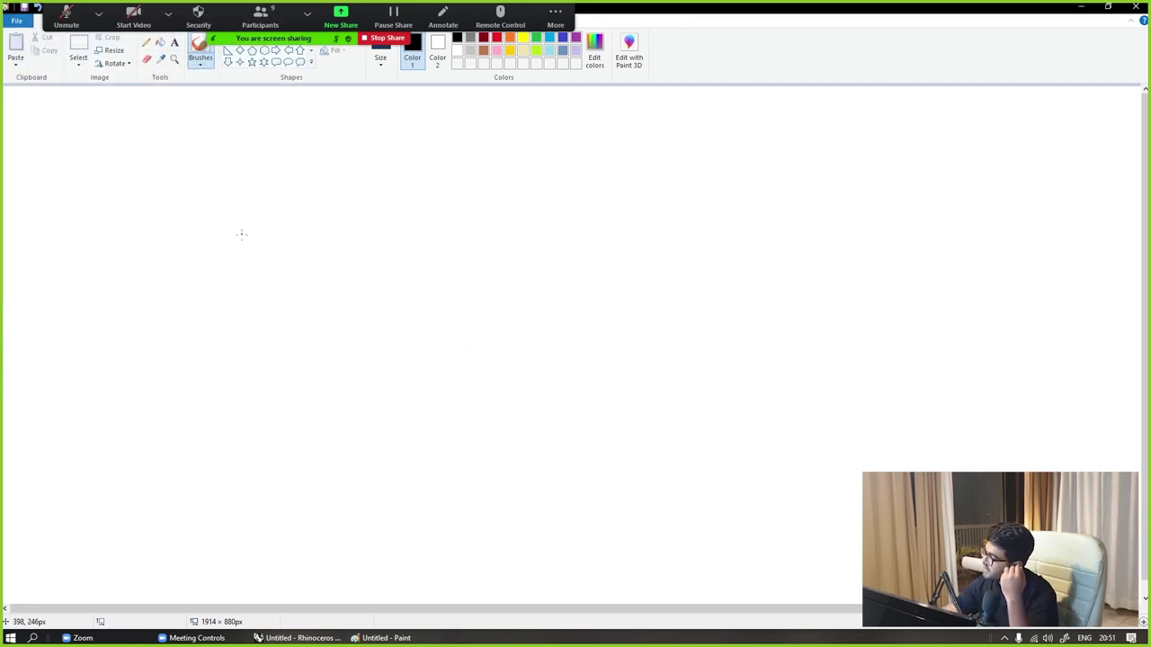
Draw a wavy four-sided surface outline and label the two ends of its lower edge "ds" and "de".
mouse_move(206, 394)
left_mouse_down()
mouse_move(241, 386)
mouse_move(346, 336)
mouse_move(422, 328)
mouse_move(507, 358)
left_mouse_up()
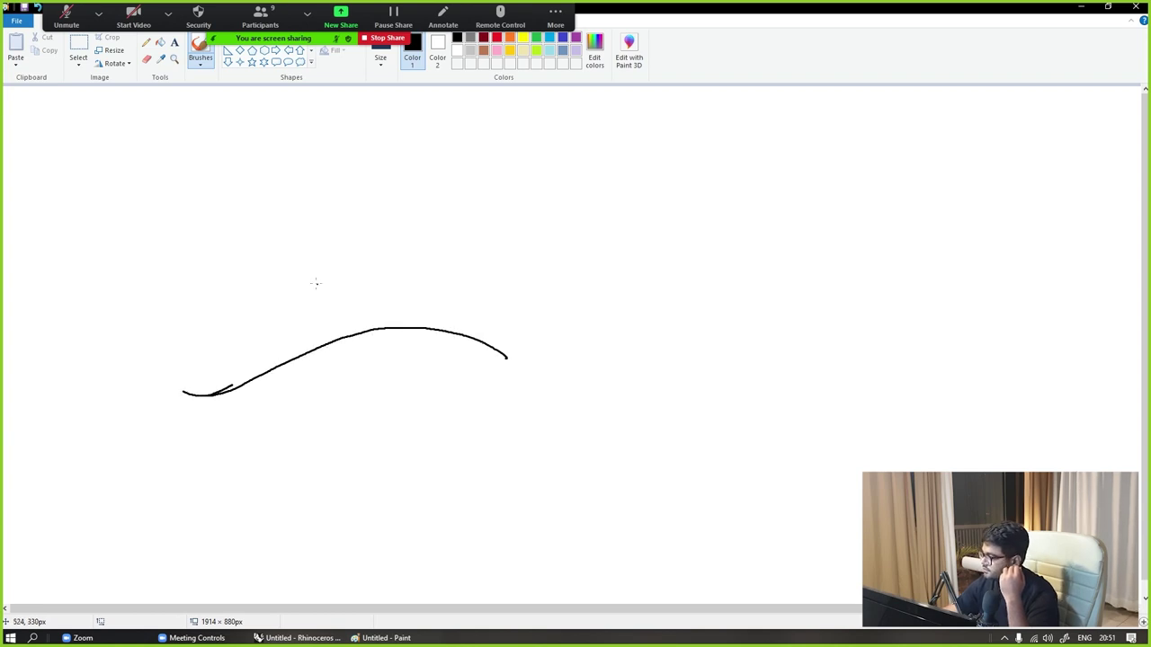
mouse_move(186, 389)
left_mouse_down()
mouse_move(131, 220)
mouse_move(139, 231)
mouse_move(239, 211)
mouse_move(316, 178)
mouse_move(386, 179)
mouse_move(450, 304)
mouse_move(507, 358)
left_mouse_up()
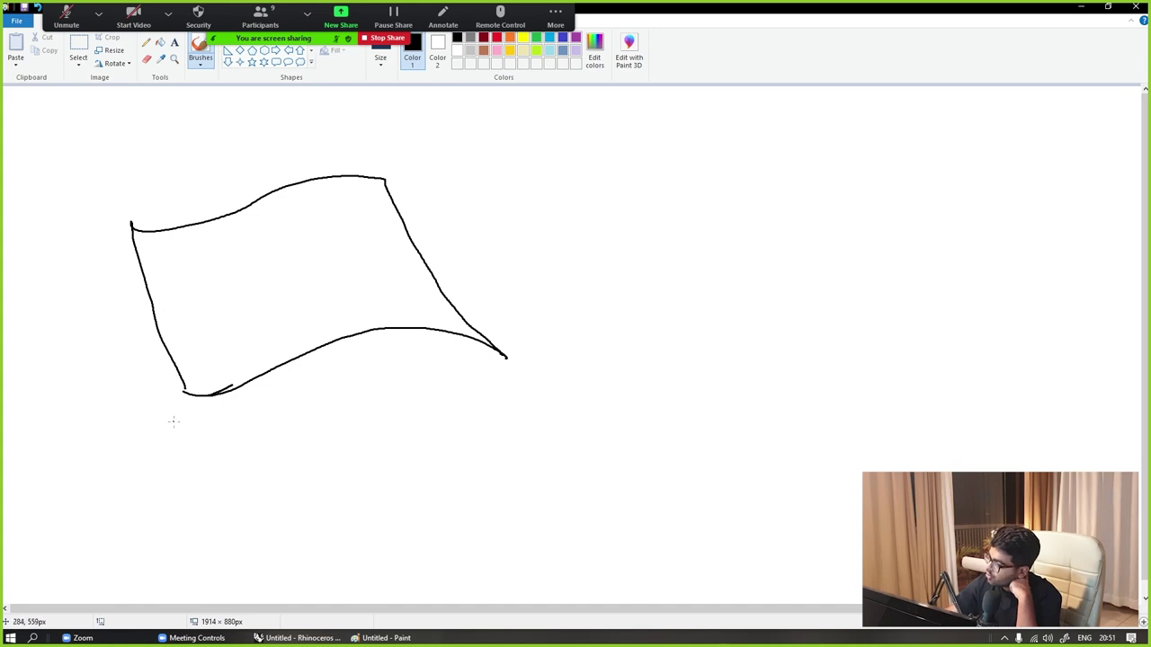
left_click_drag(184, 419, 205, 435)
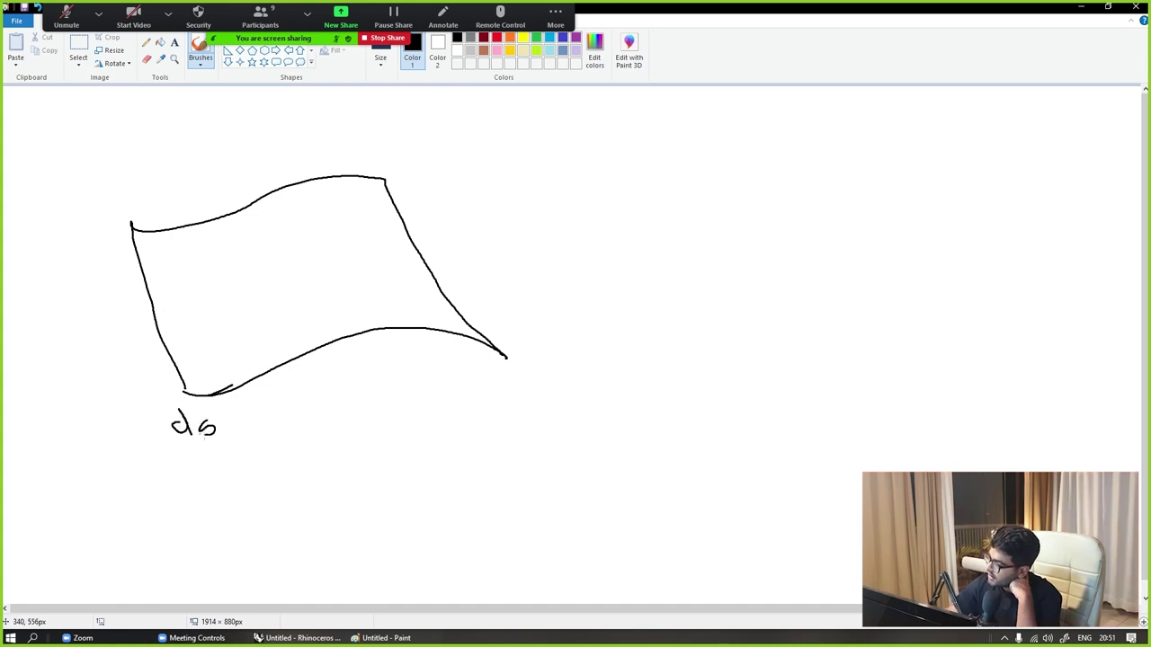
left_click_drag(519, 375, 519, 387)
mouse_move(516, 363)
left_mouse_down()
mouse_move(520, 391)
mouse_move(538, 382)
left_mouse_up()
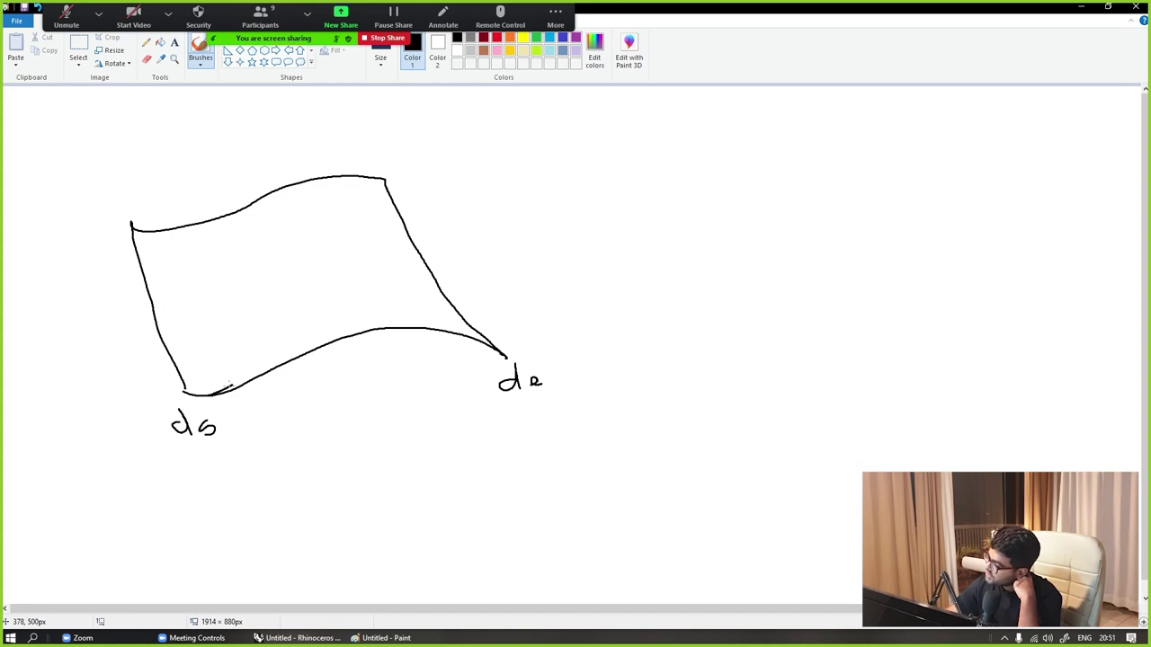
Mark division ticks along the lower edge and draw lines from the first four ticks up to the upper edge.
left_click_drag(260, 368, 267, 381)
mouse_move(303, 347)
left_mouse_down()
mouse_move(310, 358)
mouse_move(452, 335)
left_mouse_up()
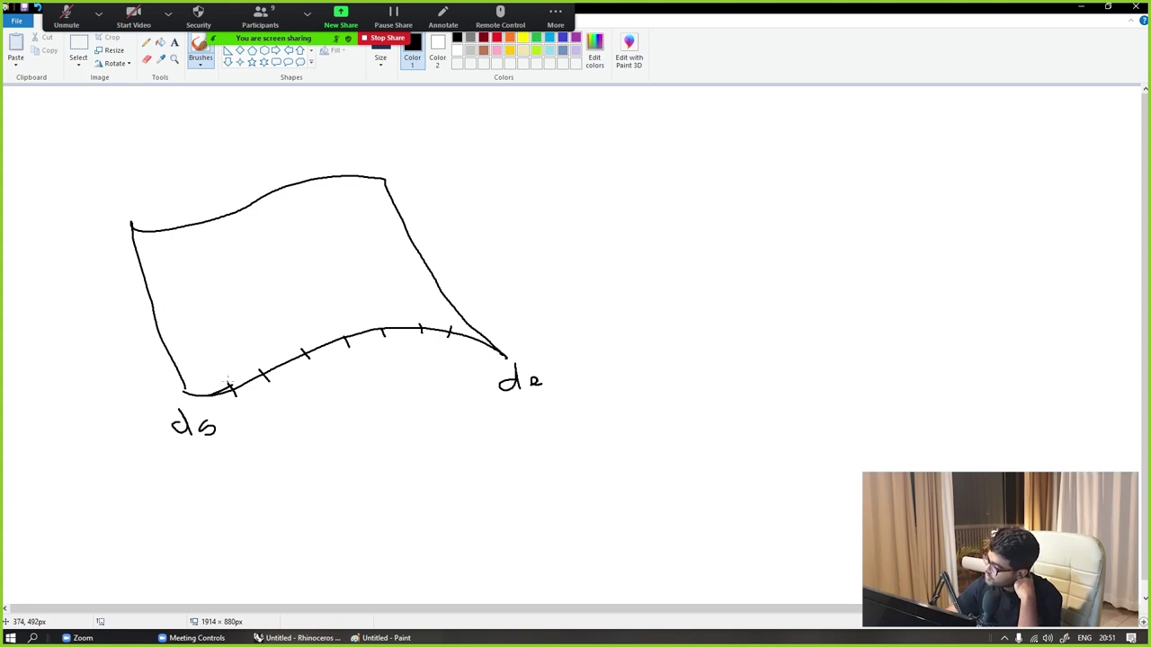
left_click_drag(232, 388, 171, 231)
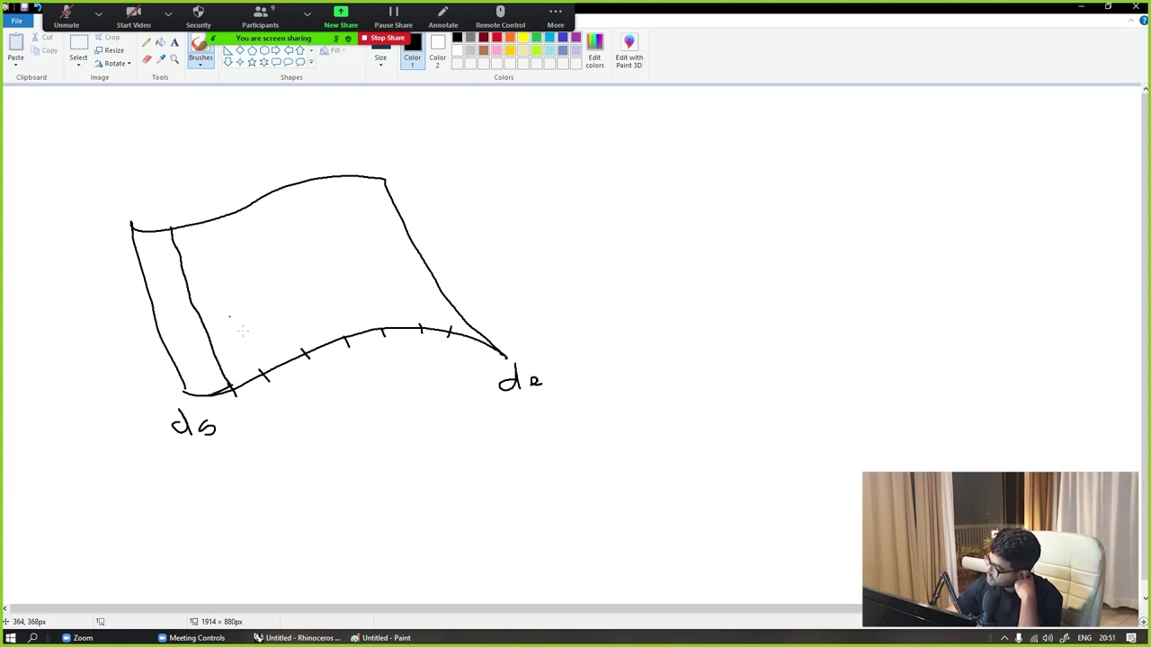
left_click_drag(267, 379, 206, 231)
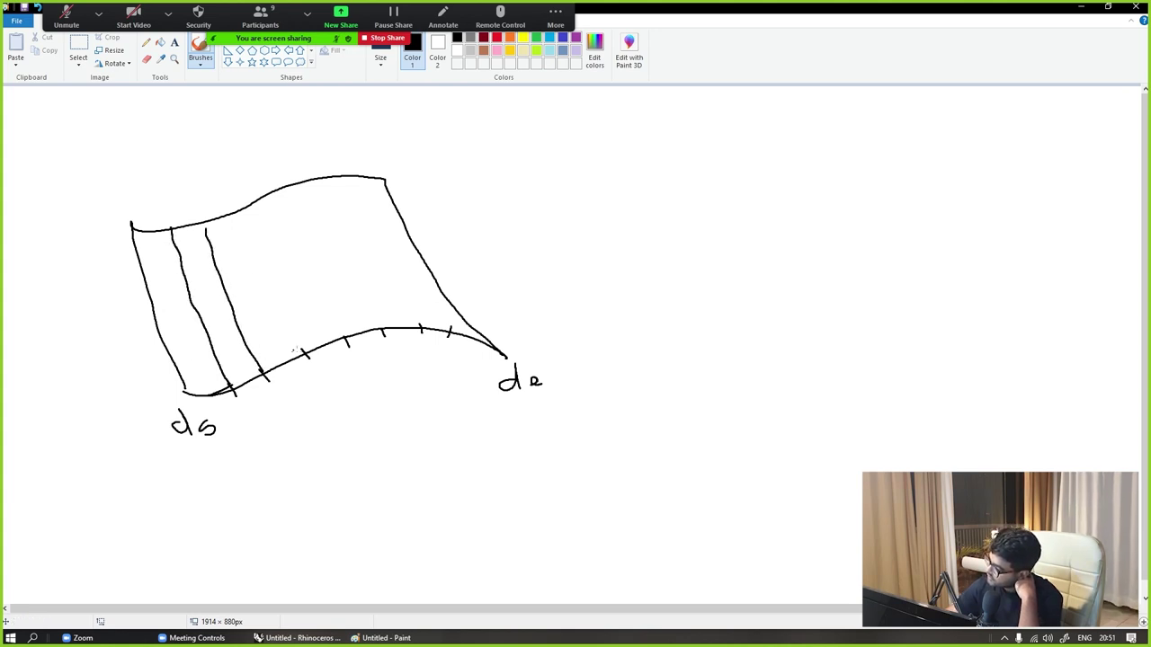
left_click_drag(306, 353, 246, 208)
left_click_drag(342, 338, 285, 191)
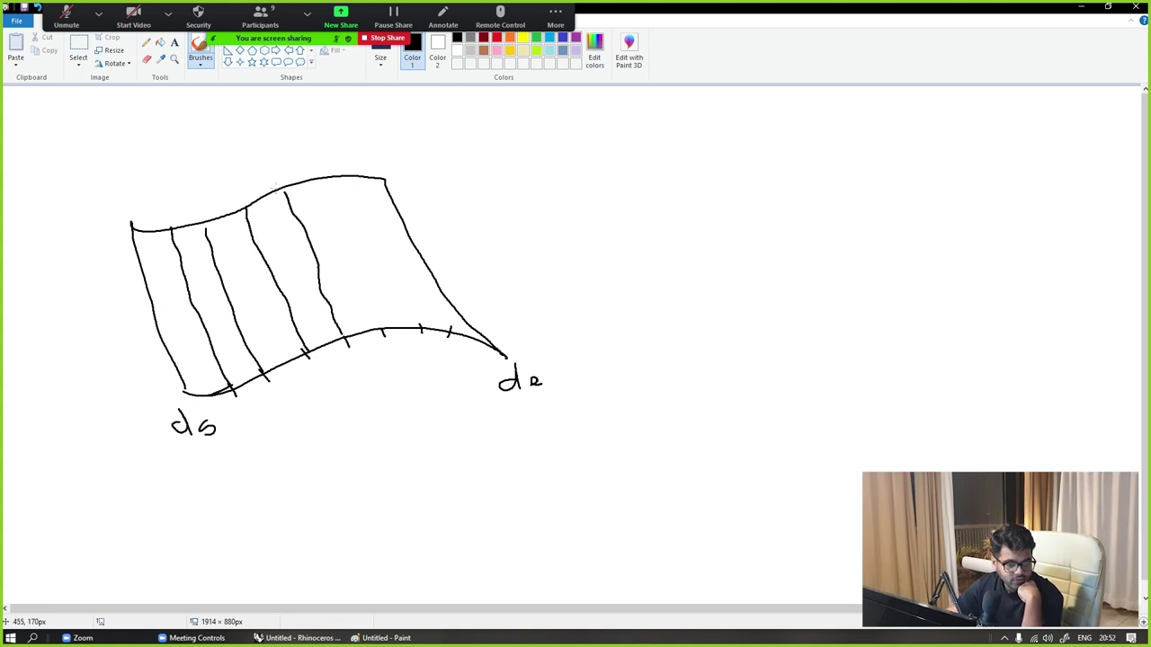
Double-underline the "ds" and "de" labels, circle both ends of the lower edge and underline its second tick.
left_click_drag(516, 402, 530, 401)
left_click_drag(502, 410, 533, 406)
left_click_drag(198, 444, 209, 443)
left_click_drag(204, 452, 218, 450)
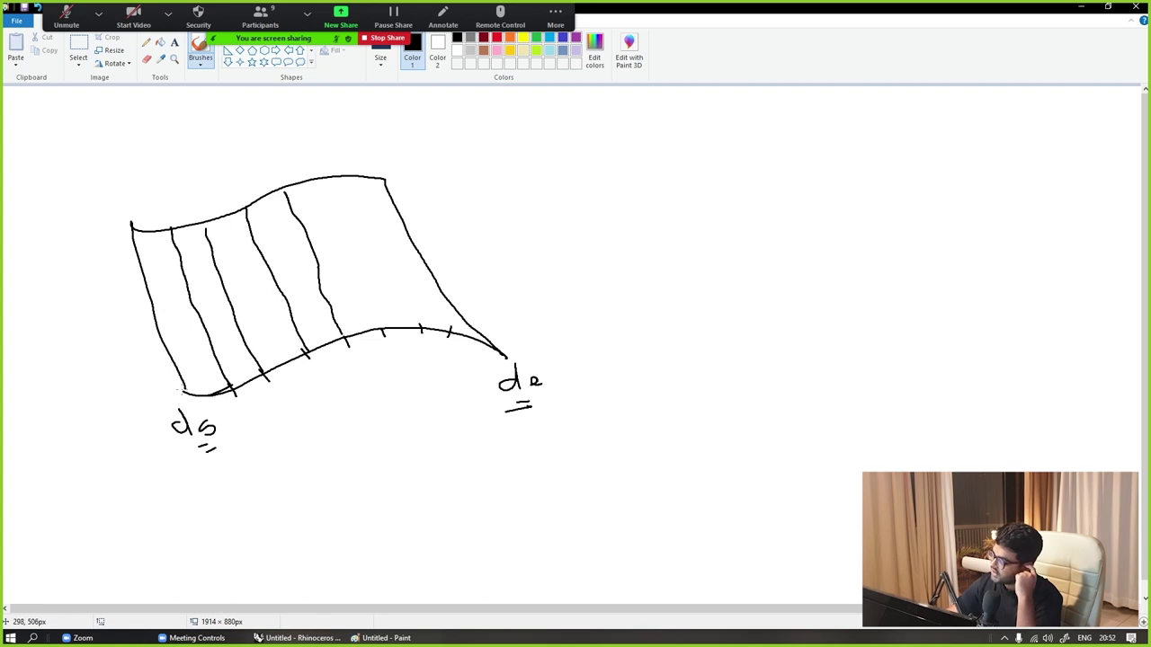
left_click_drag(183, 390, 185, 393)
left_click_drag(507, 348, 509, 351)
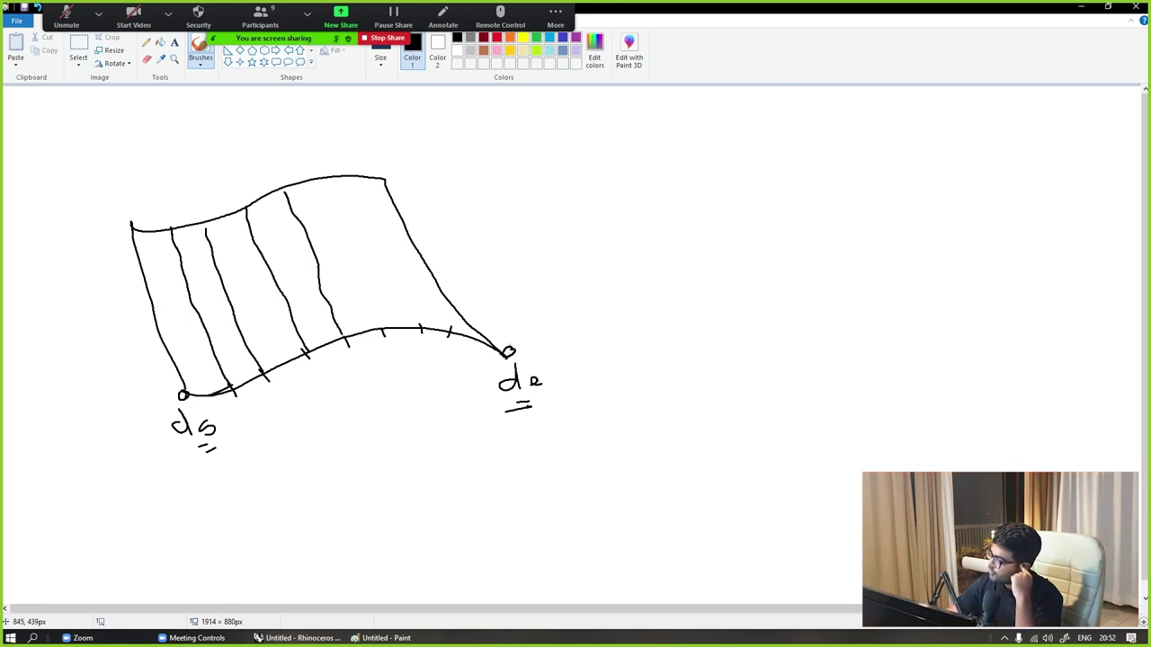
left_click_drag(255, 385, 284, 384)
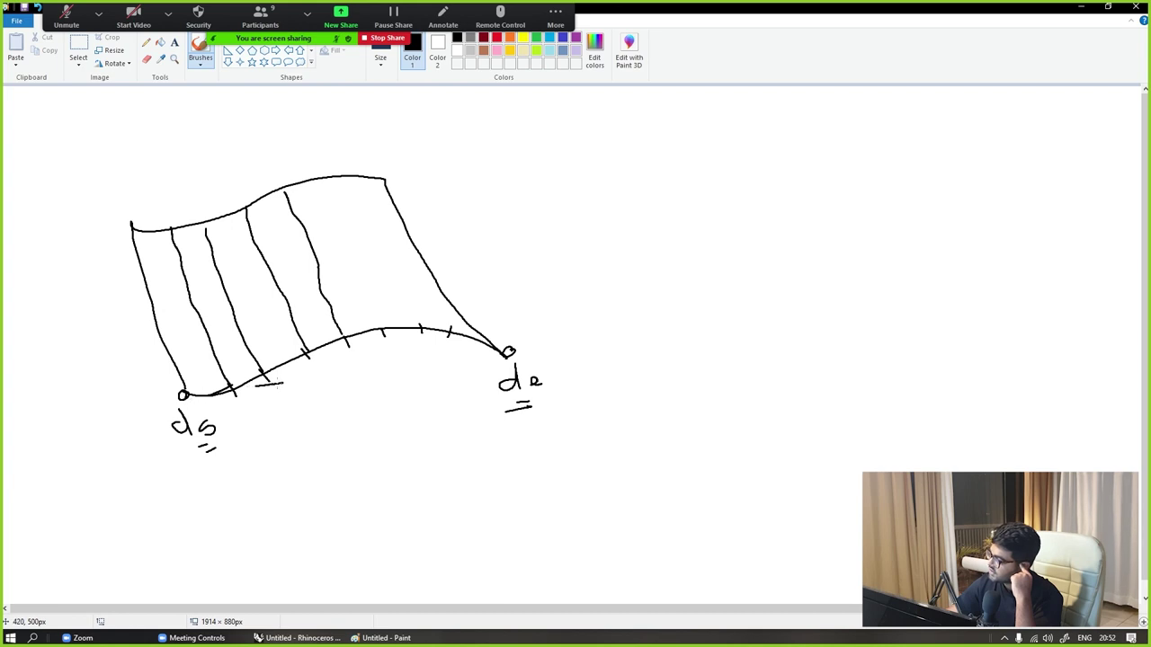
Draw a nearly straight line between the ds and de end points and mark division ticks along it.
left_click_drag(184, 395, 503, 363)
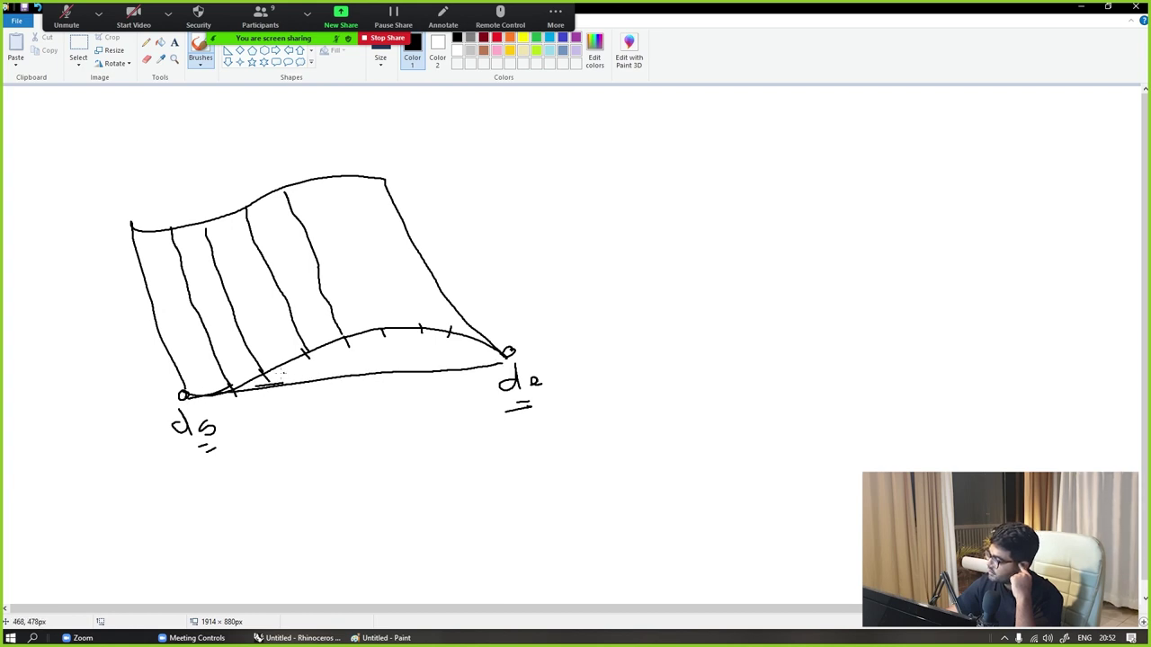
mouse_move(248, 385)
left_mouse_down()
mouse_move(250, 400)
mouse_move(359, 385)
left_mouse_up()
left_click_drag(392, 369, 394, 387)
left_click_drag(437, 370, 438, 387)
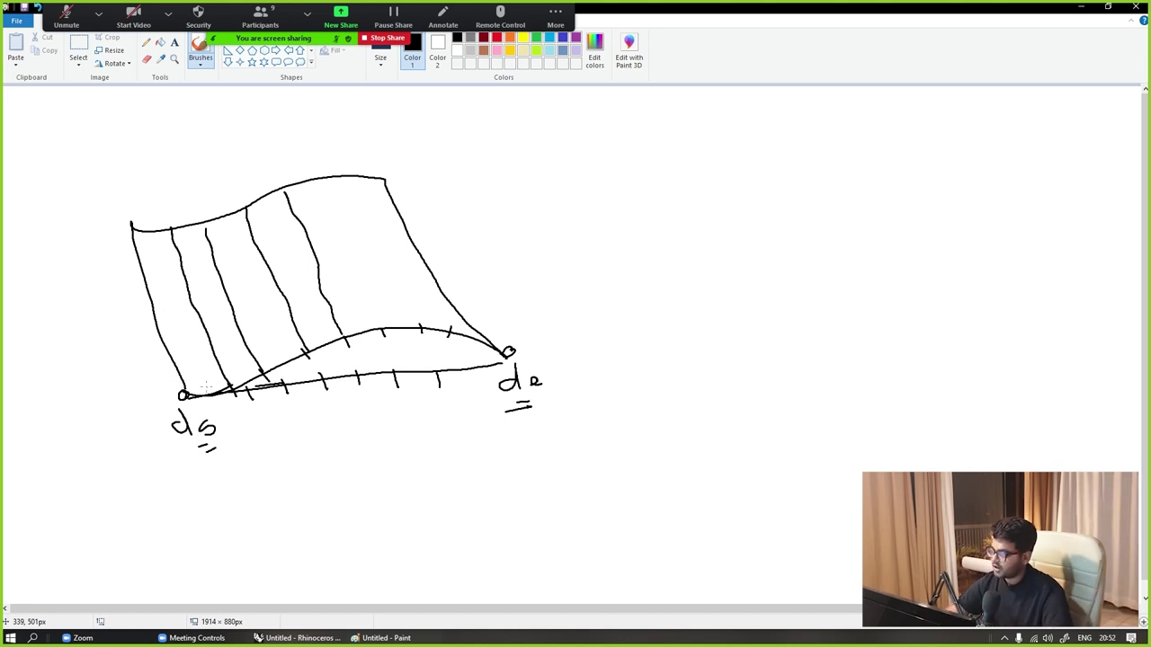
Switch back to Grasshopper and bring the Rhino Perspective view back beside it.
key("alt+Tab")
scroll(887, 297, "down", 2)
right_click_drag(888, 297, 722, 327)
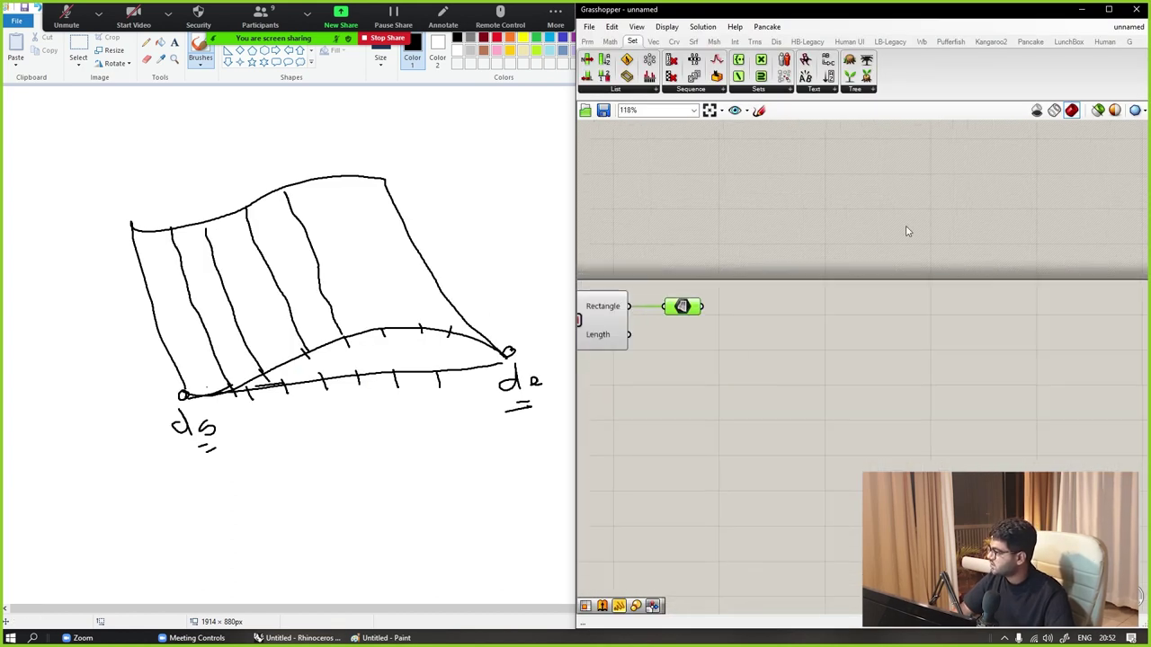
key("alt+Tab")
scroll(755, 294, "down", 2)
scroll(753, 305, "up", 3)
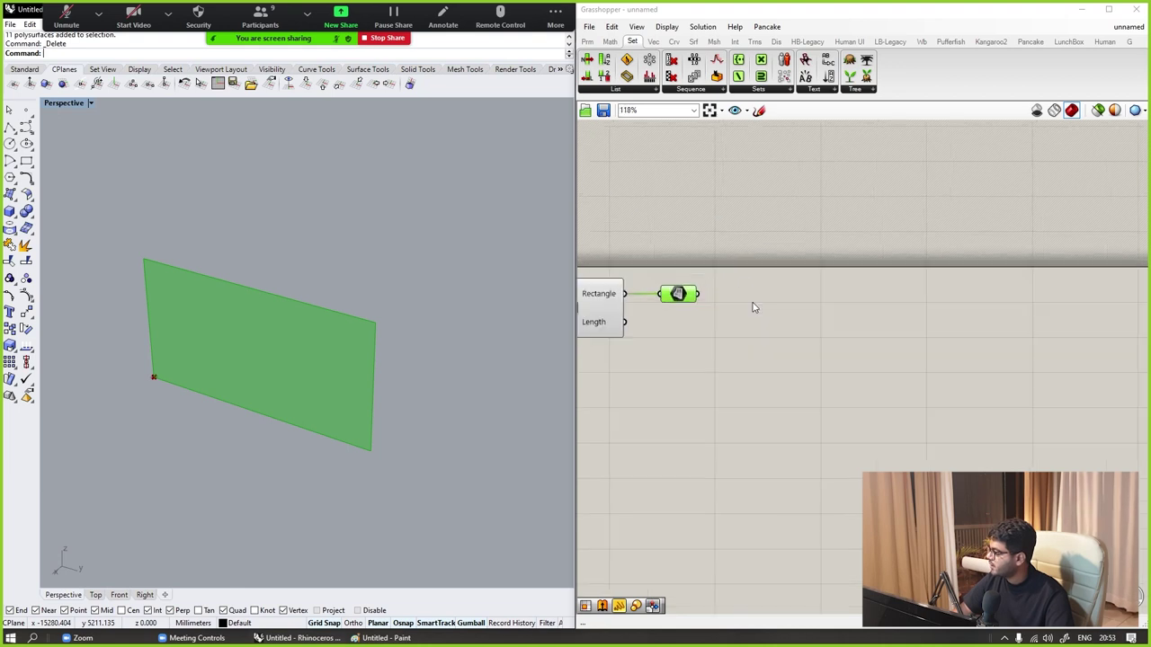
Try adding an Iso Curve component beside the Surface parameter, then undo it.
left_click(837, 309)
double_click(837, 304)
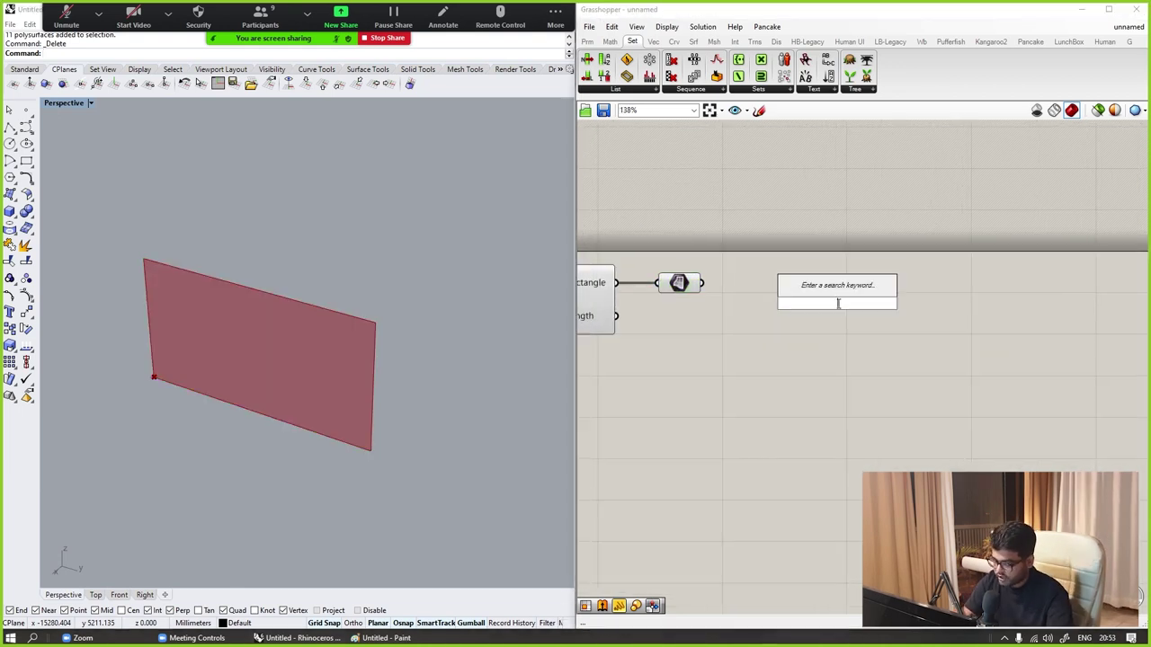
type("isocurve")
key("Return")
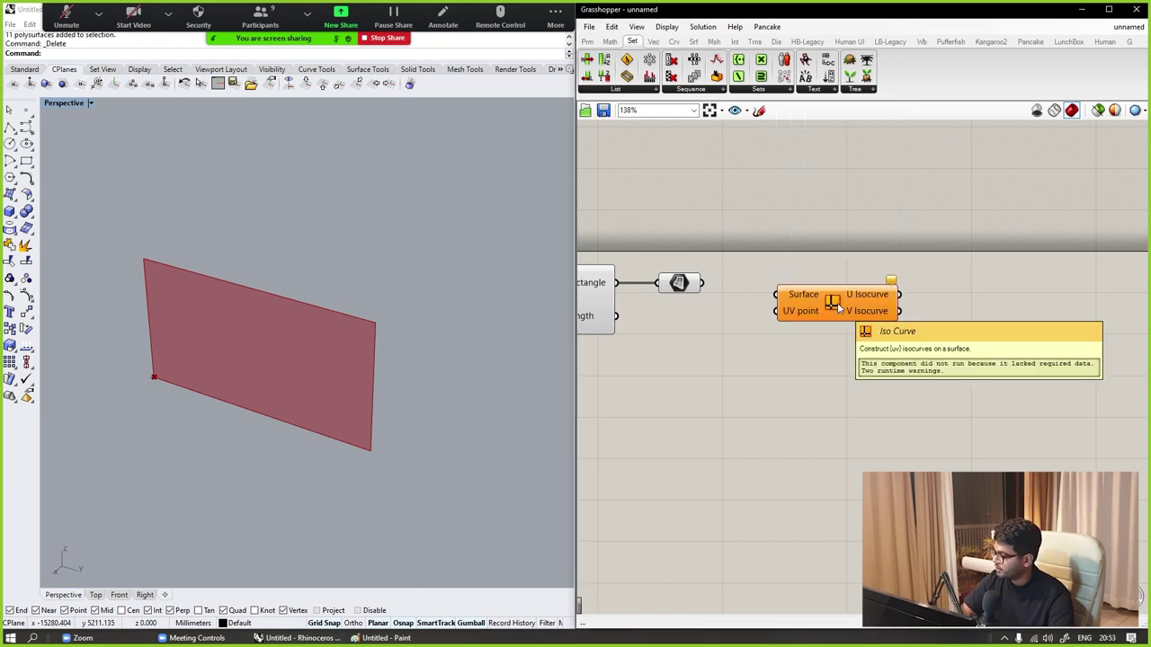
key("ctrl+z")
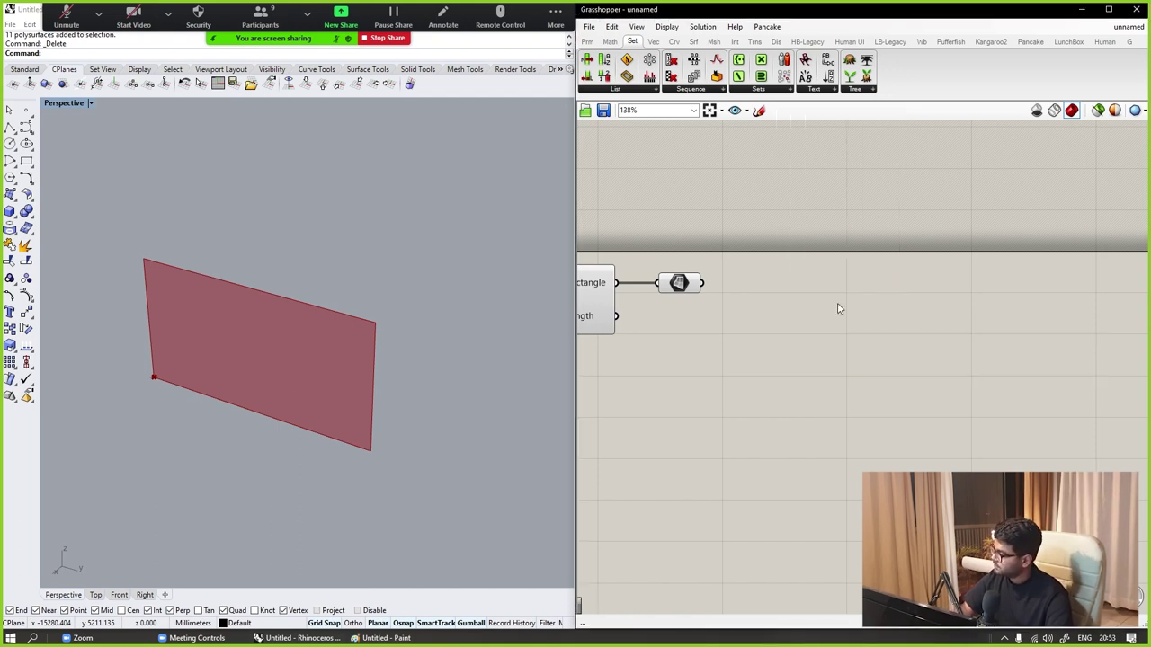
Add an Isotrim component beside the Surface parameter and connect the parameter to its Surface input.
double_click(837, 308)
type("isotr")
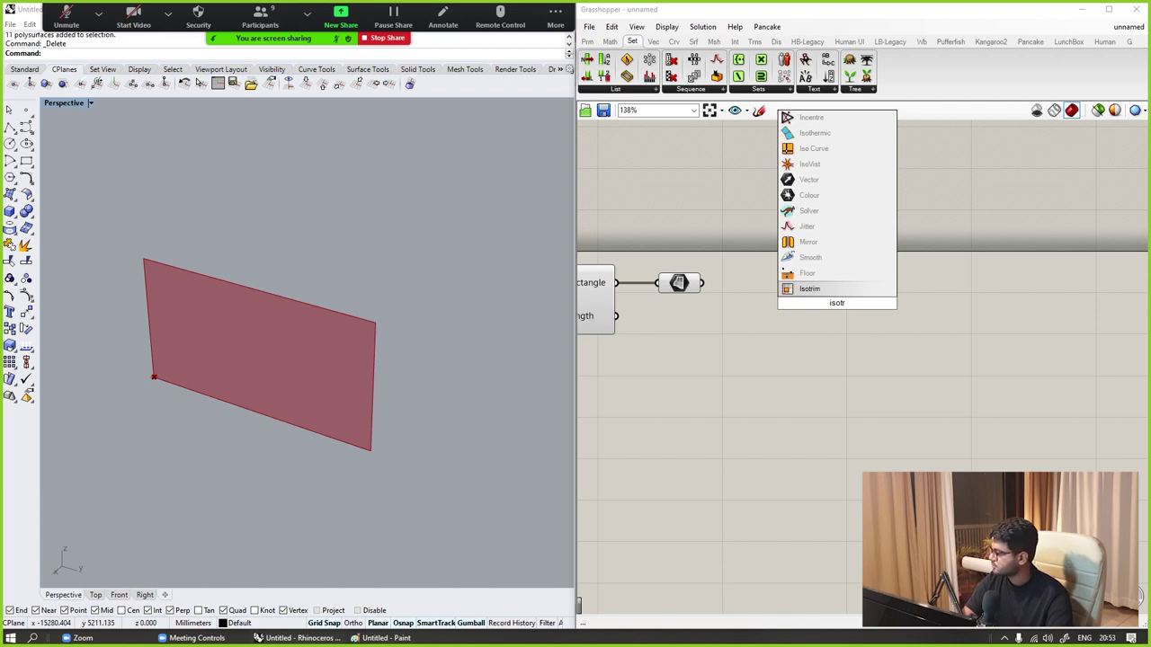
key("Return")
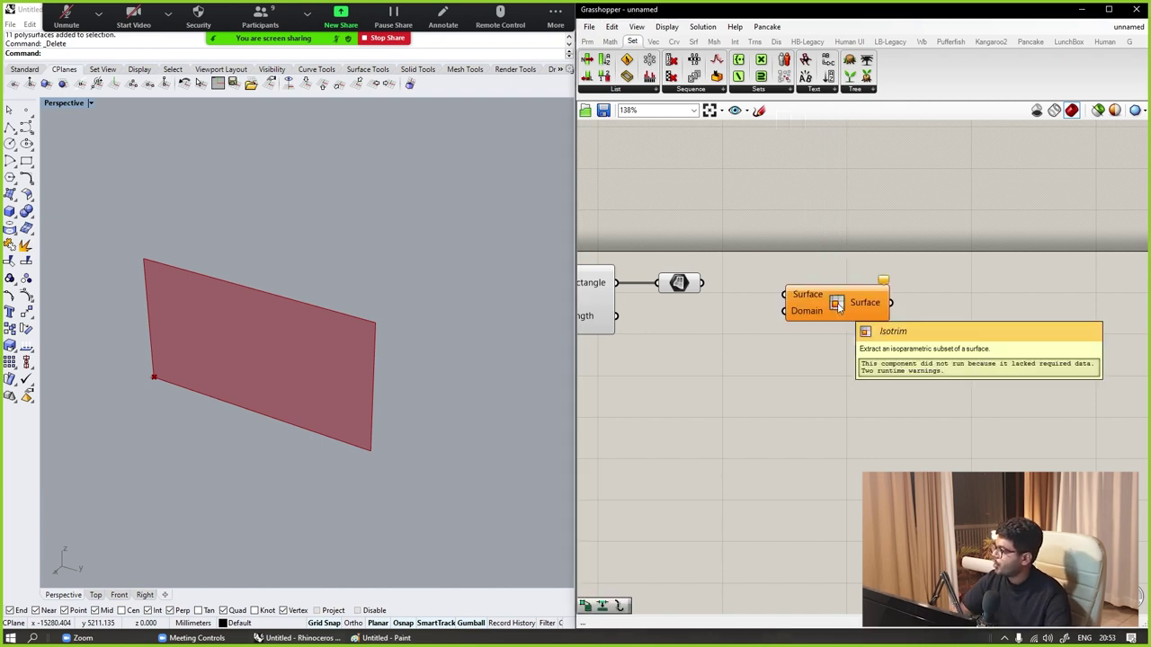
left_click_drag(702, 282, 894, 284)
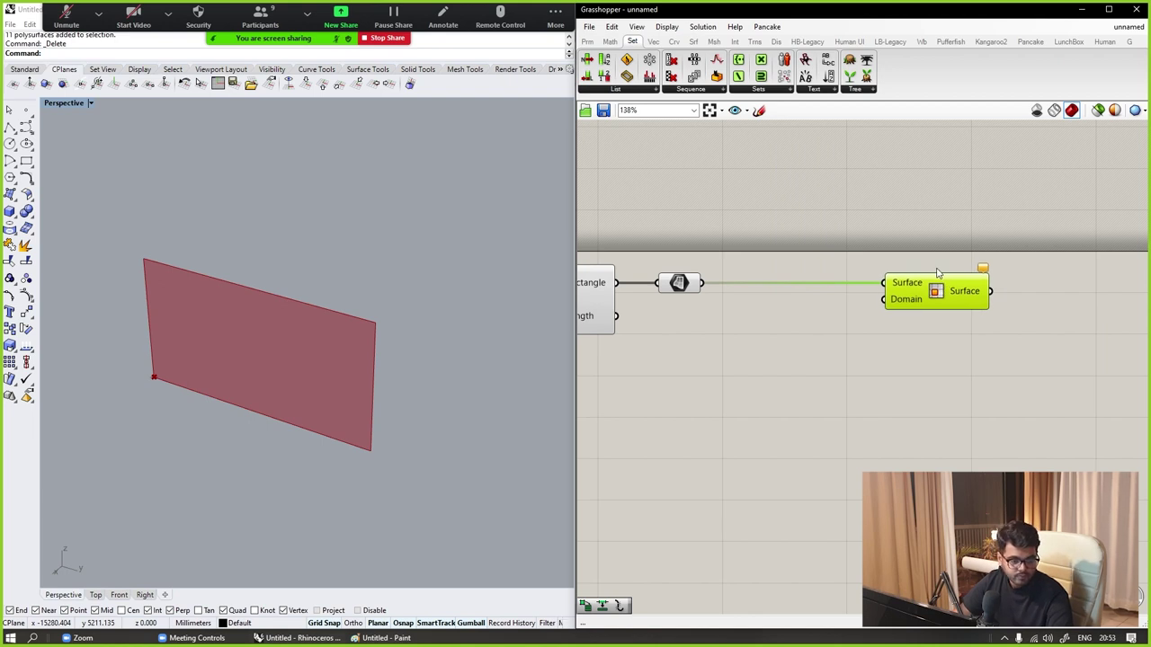
Add a Bifocals component to label the components and place it above the rectangle definition.
double_click(843, 374)
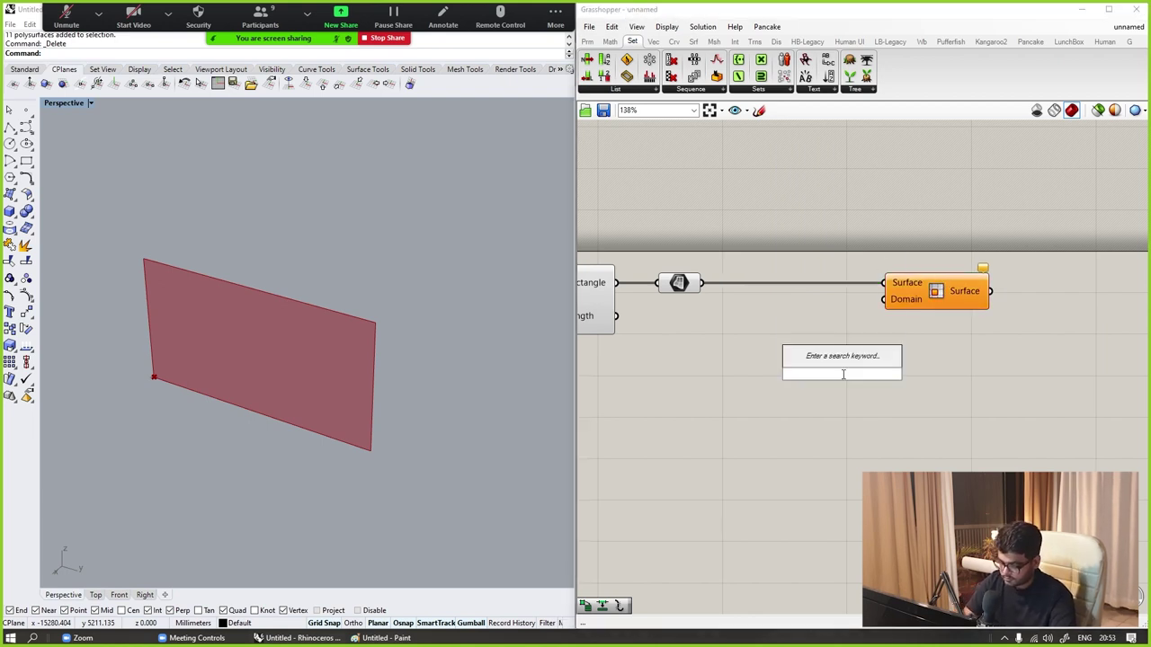
type("bifo")
key("Return")
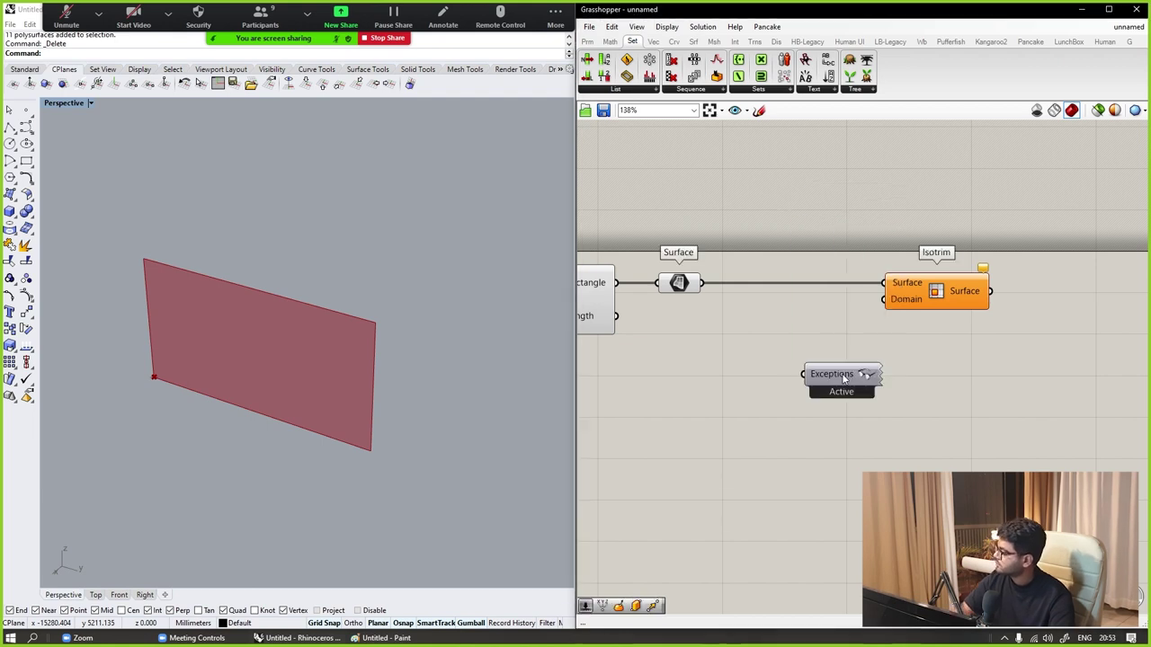
left_click_drag(841, 376, 717, 111)
scroll(854, 211, "down", 5)
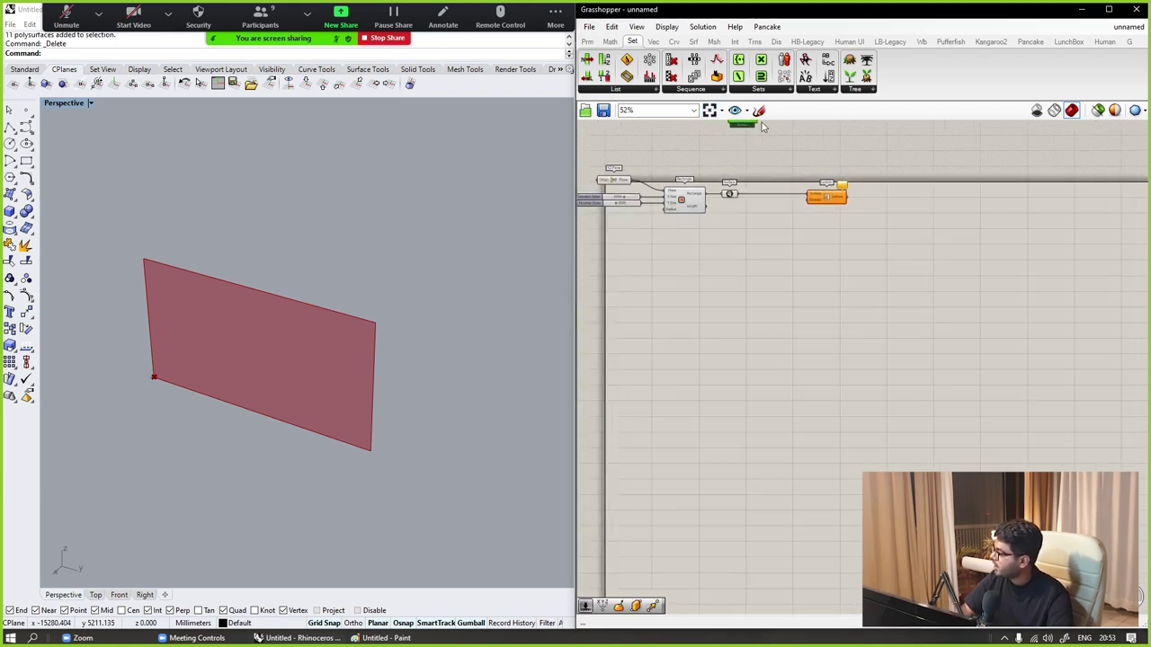
Move Isotrim farther from the Surface parameter and add a Divide Domain² component between them.
scroll(902, 270, "up", 4)
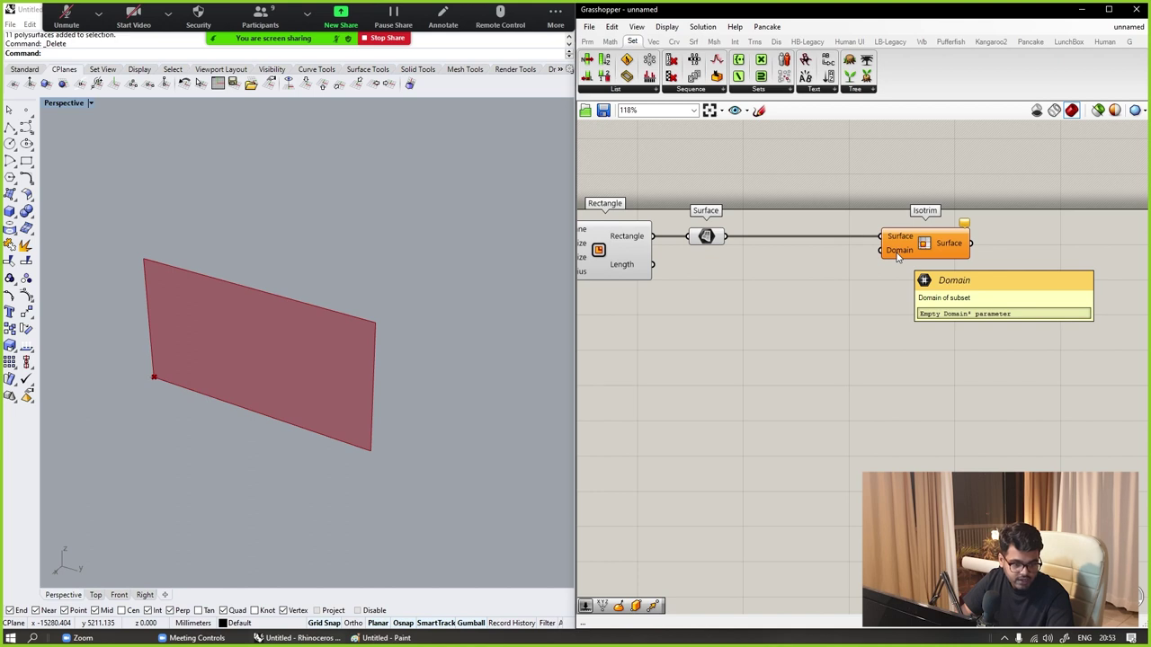
left_click_drag(908, 250, 933, 250)
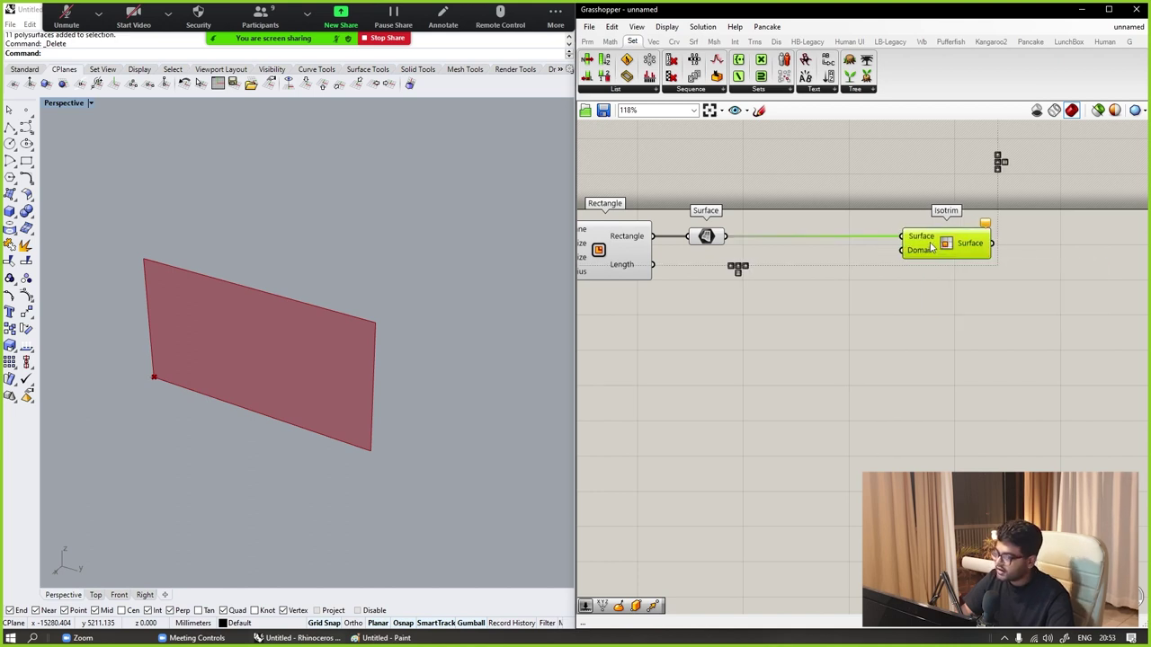
double_click(809, 300)
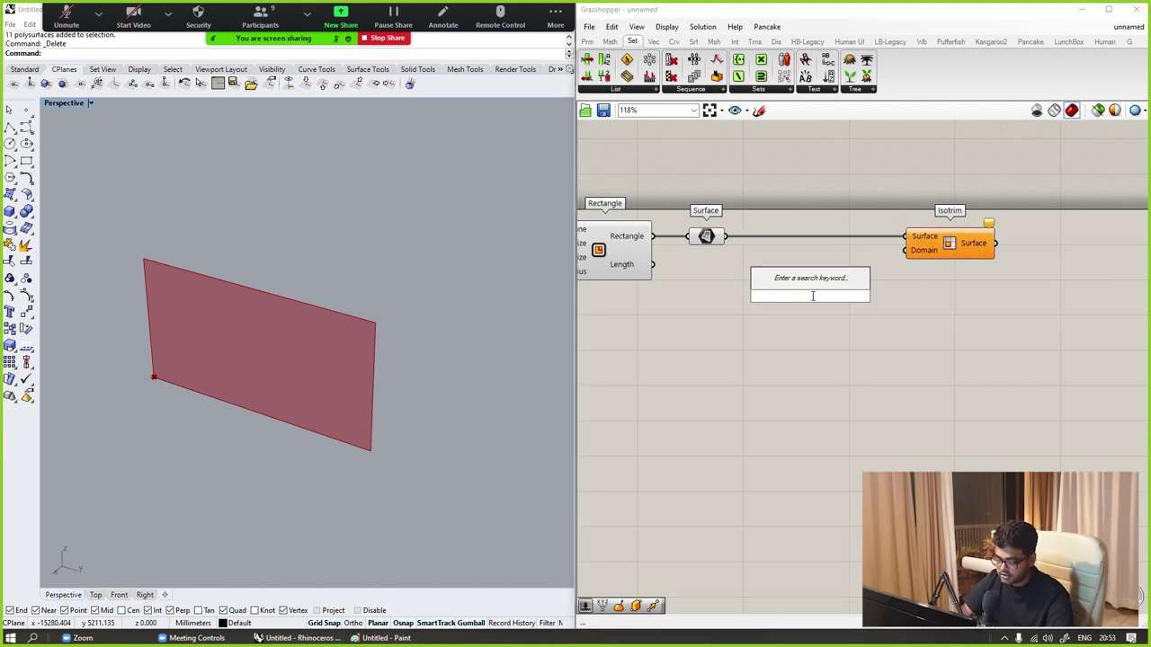
type("divide")
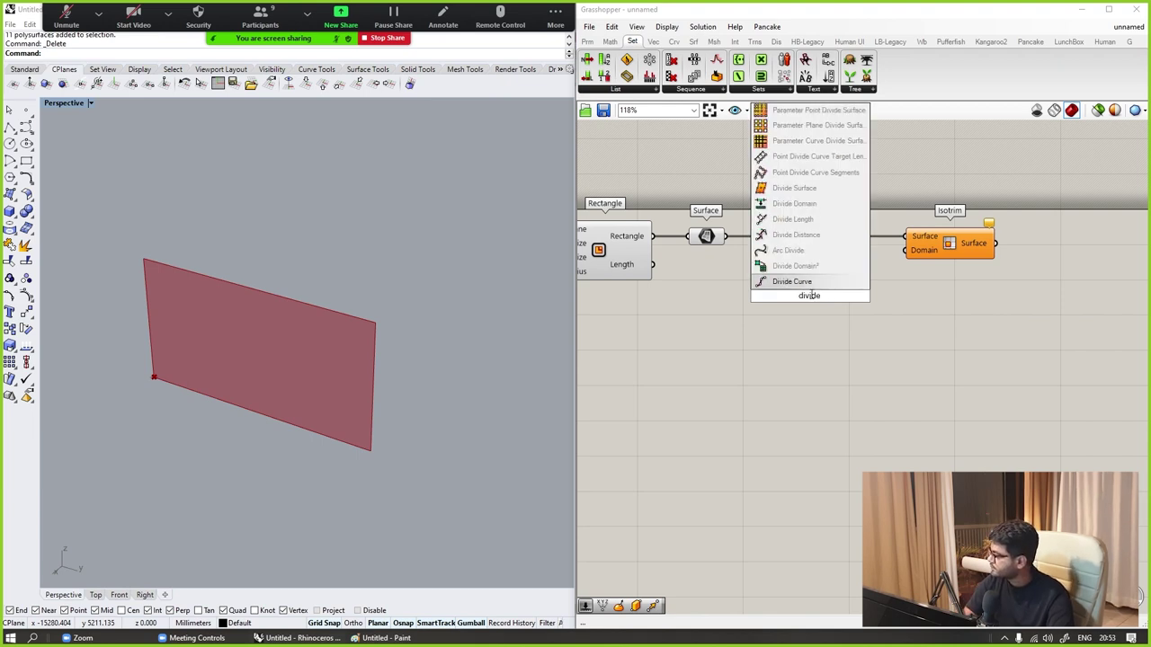
key("Up")
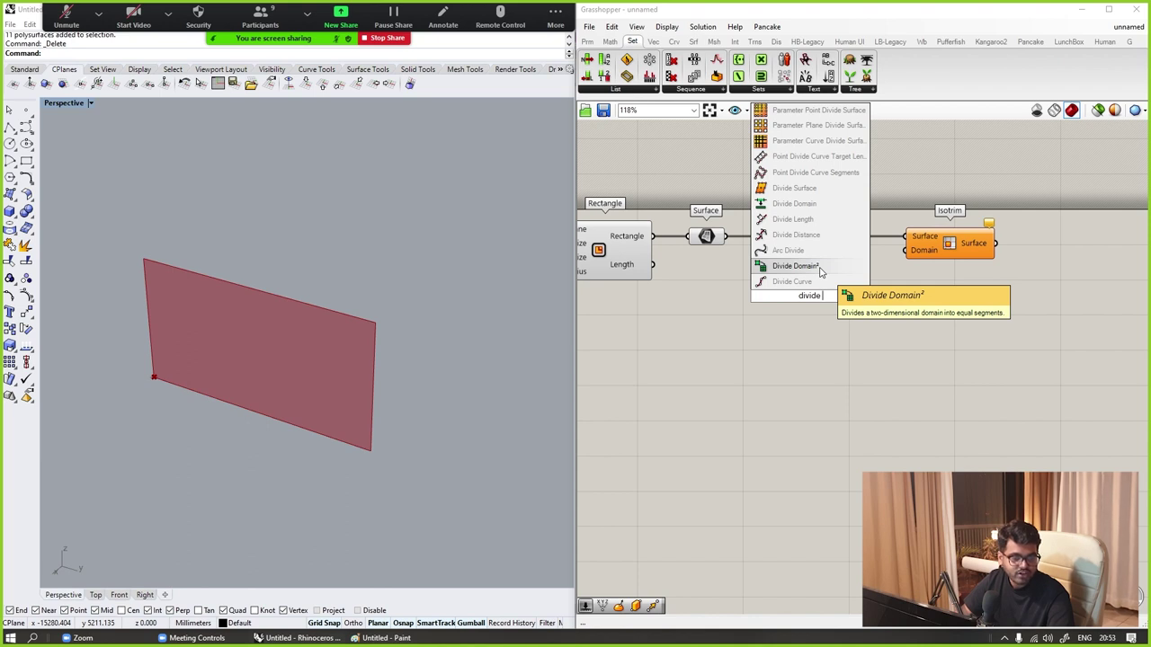
left_click(797, 267)
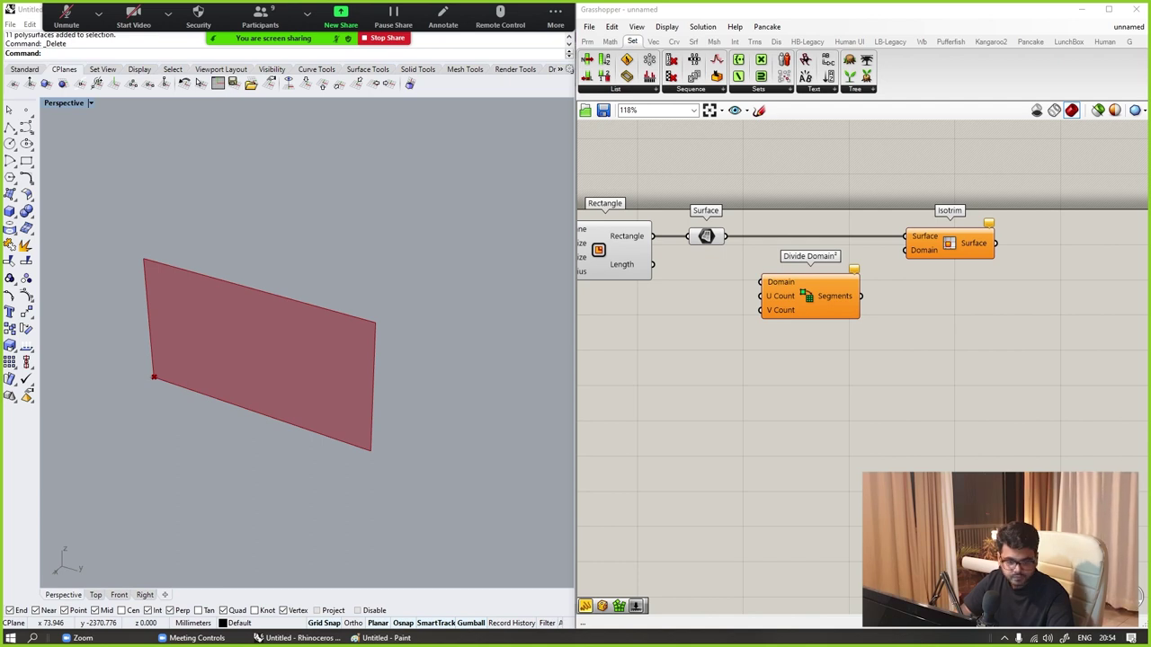
Position Divide Domain² below the surface wire and connect the Surface parameter to its Domain input.
left_click(814, 307)
left_click_drag(814, 308, 835, 314)
left_click_drag(726, 235, 780, 288)
key("ctrl+g")
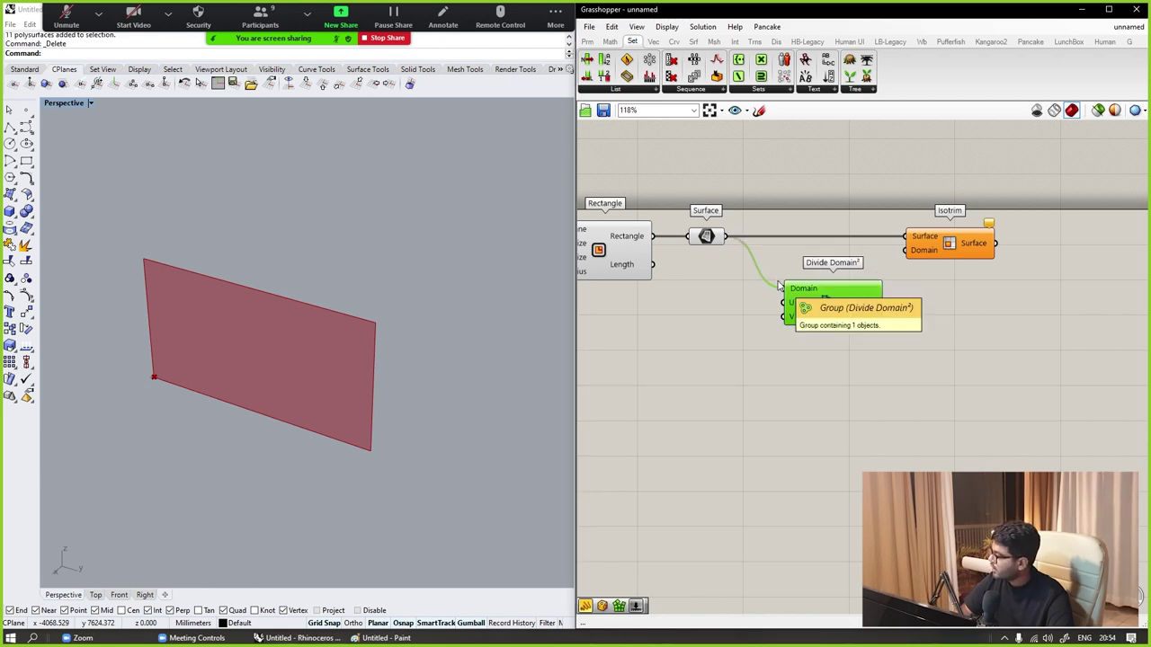
Add a number slider set to 20 and connect it to the U Count input of Divide Domain².
scroll(779, 285, "up", 2)
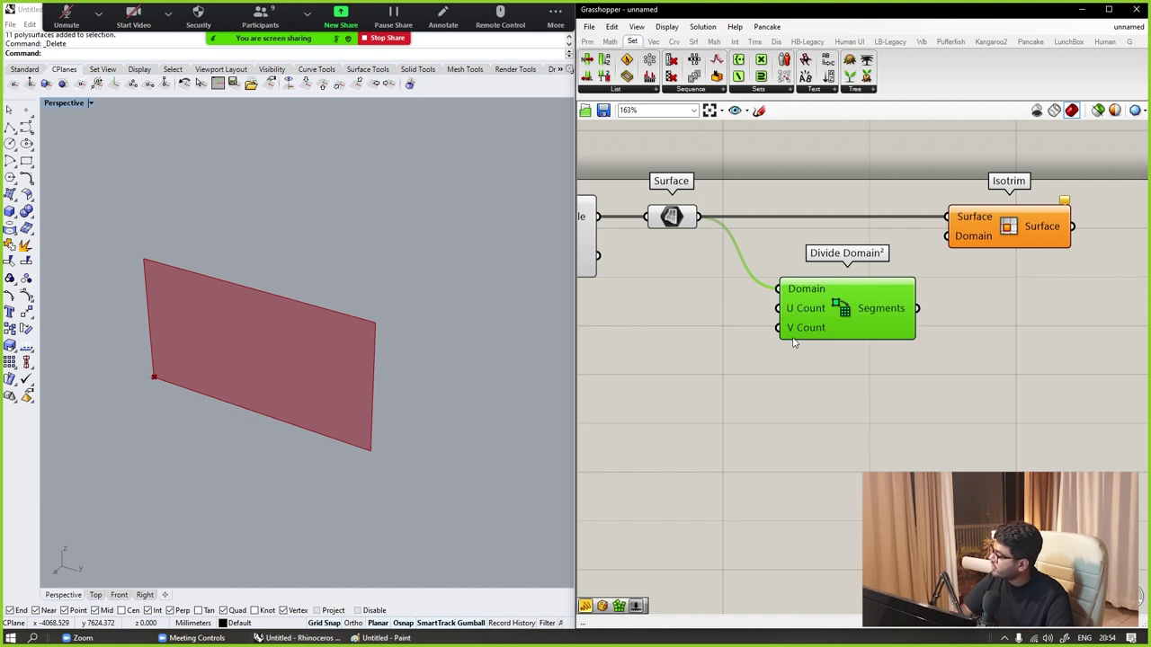
left_click(678, 315)
double_click(676, 309)
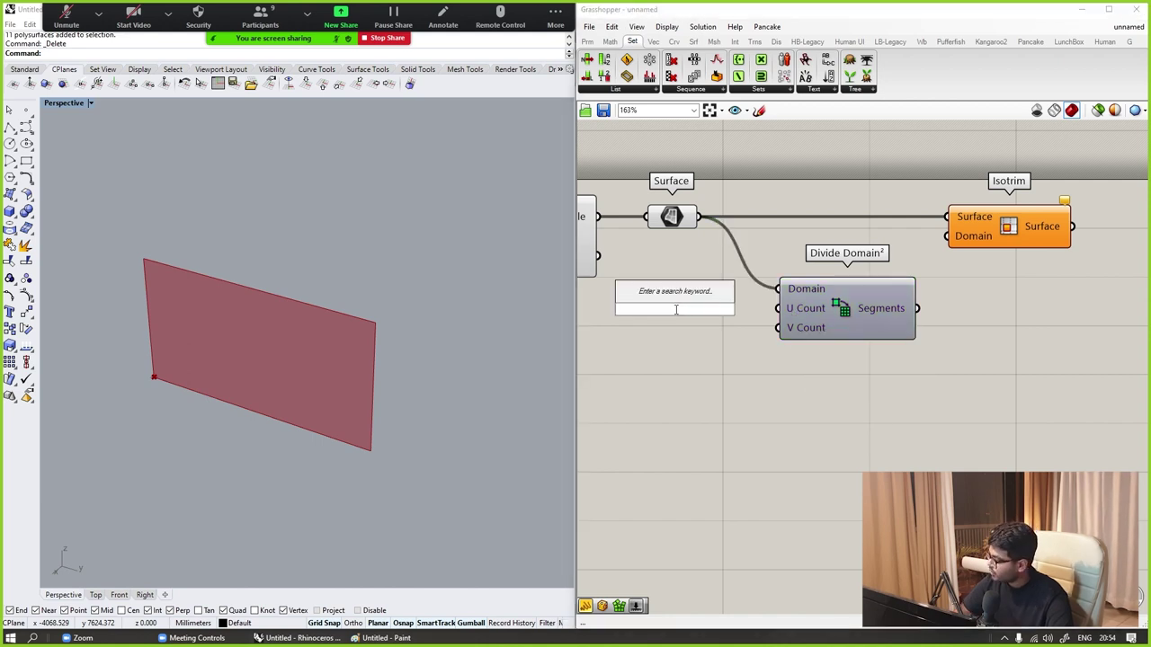
type("20")
key("Return")
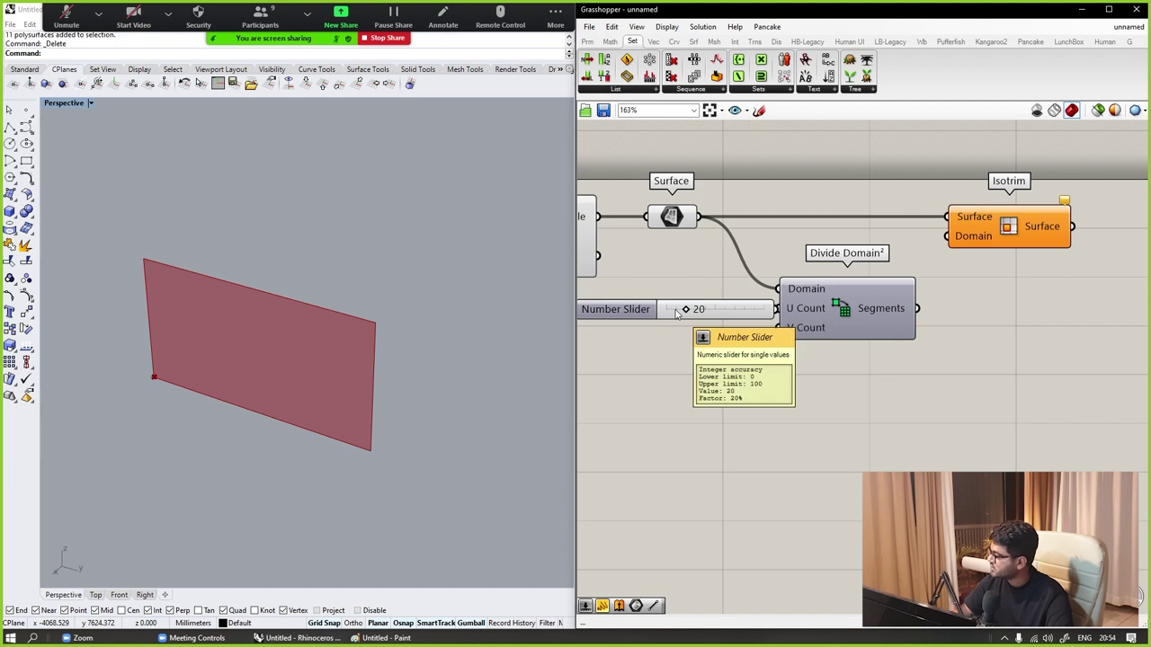
left_click_drag(730, 315, 696, 313)
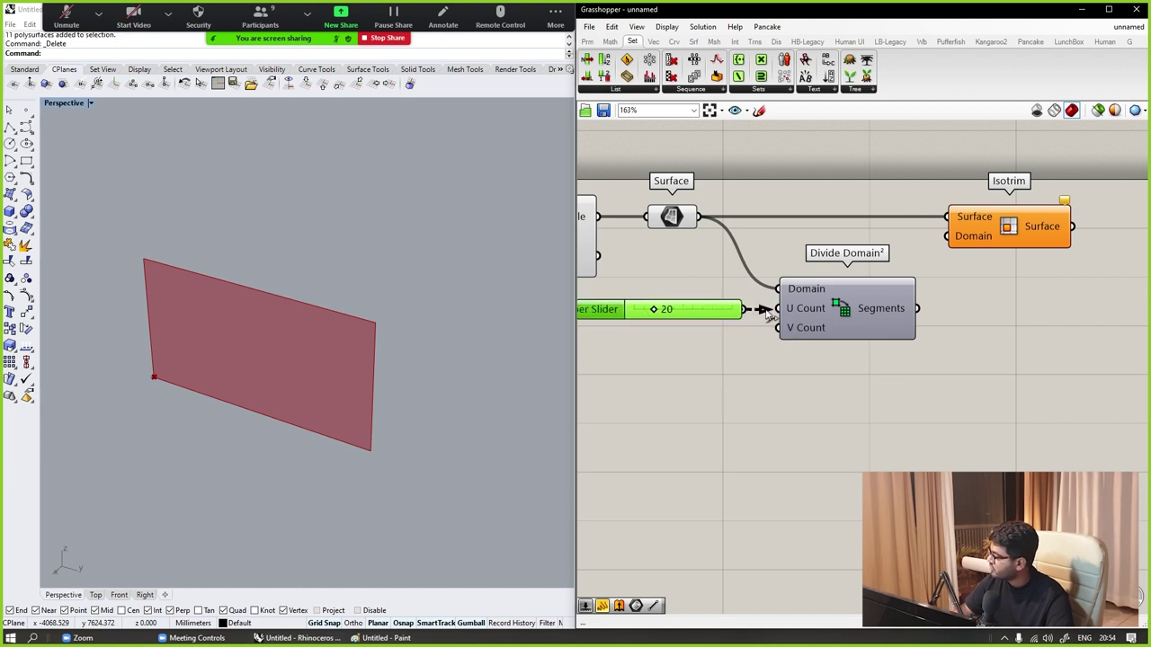
Duplicate the U Count slider below it, connect the copy to V Count and set it to 50.
left_click_drag(718, 307, 680, 333, "alt")
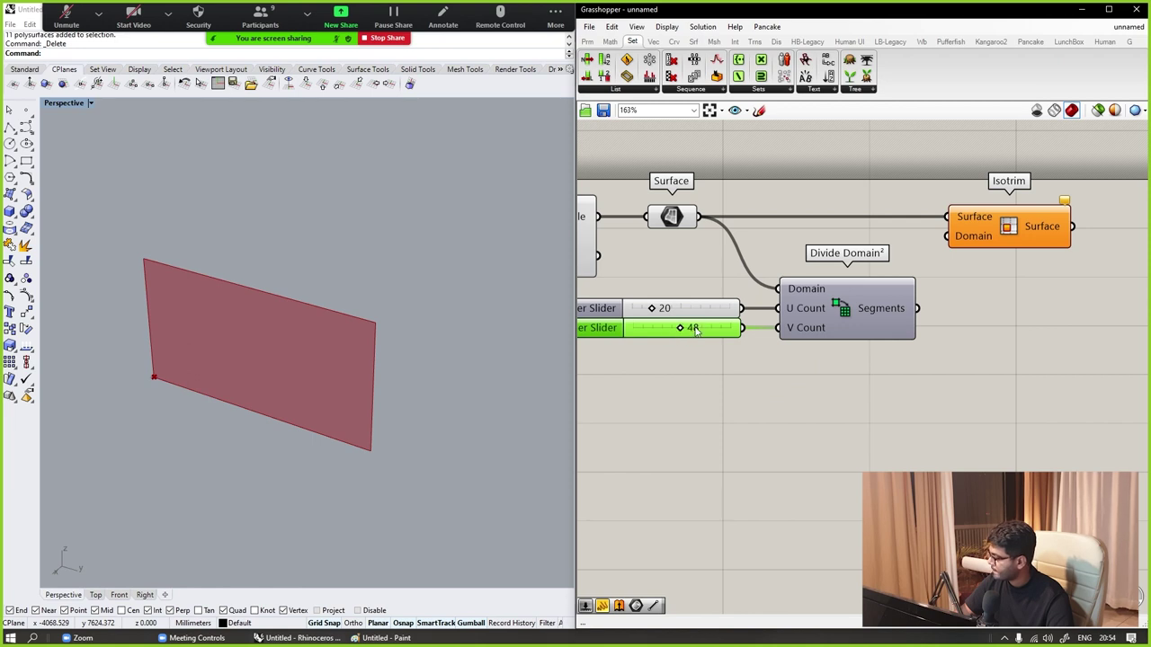
double_click(696, 330)
type("50")
key("Return")
Connect the Divide Domain² Segments output to Isotrim's Domain input and check the subdivided surface.
left_click_drag(916, 307, 948, 235)
left_click(1004, 232)
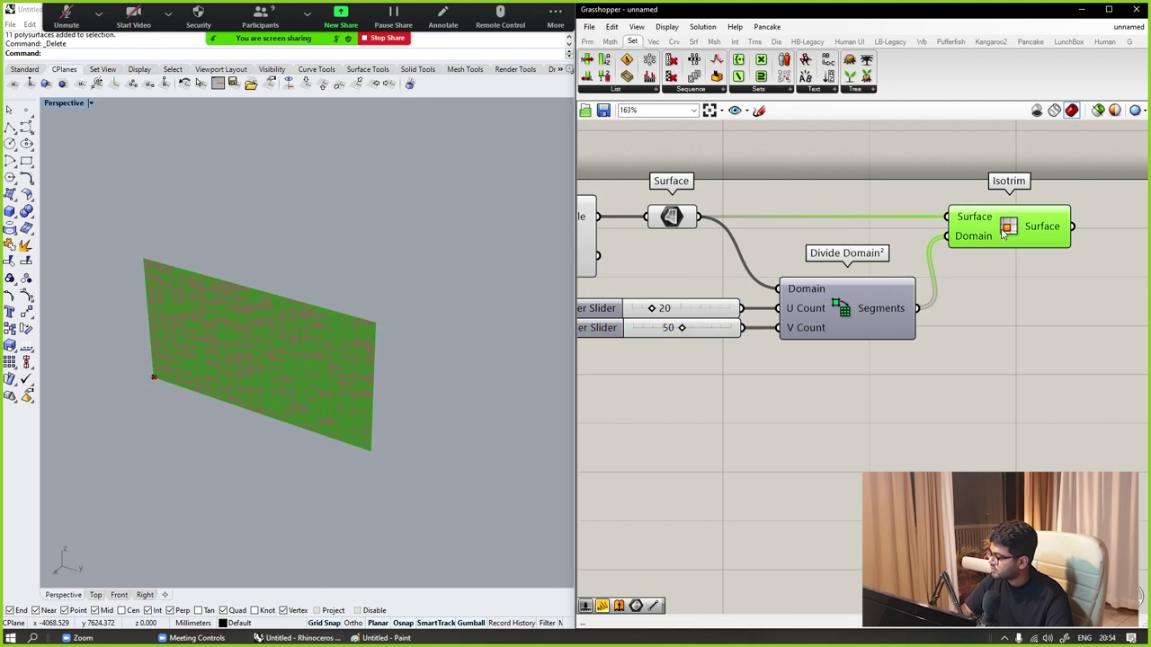
scroll(220, 417, "up", 3)
scroll(217, 381, "down", 3)
scroll(795, 301, "down", 5)
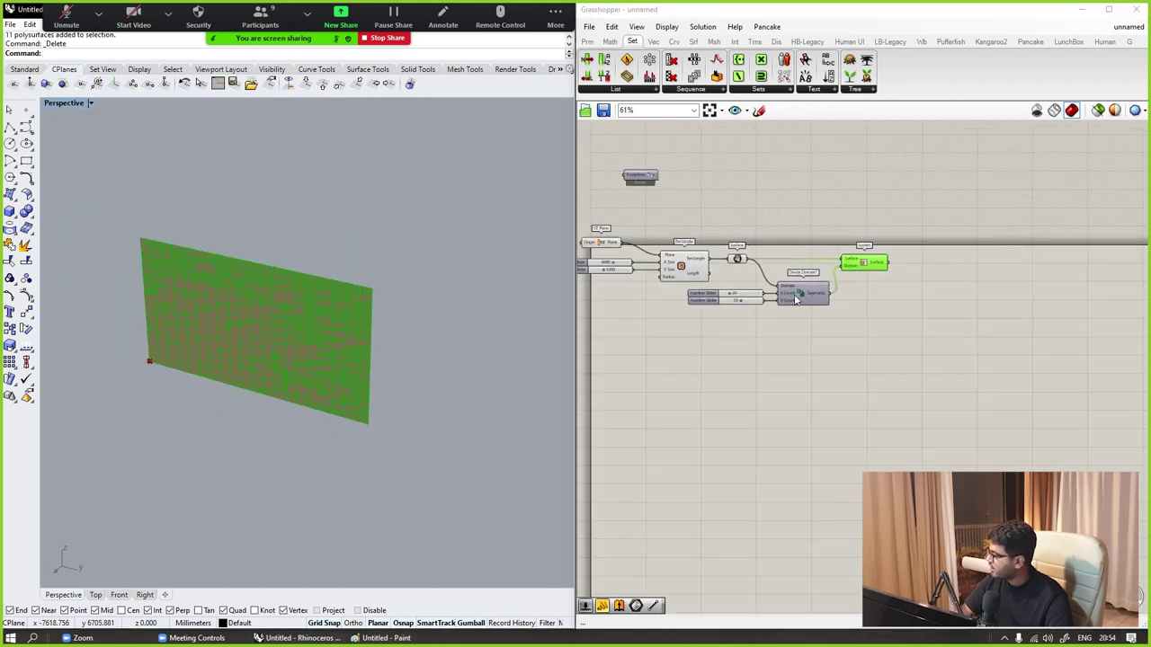
Reduce the V Count slider to 13.
scroll(719, 293, "up", 5)
left_click_drag(713, 291, 679, 292)
scroll(742, 295, "down", 3)
Turn off the preview of the components feeding Isotrim so only its divided panels are displayed.
right_click_drag(907, 342, 986, 376)
left_click_drag(945, 386, 607, 238)
middle_click(725, 304)
left_click(760, 268)
scroll(216, 319, "up", 3)
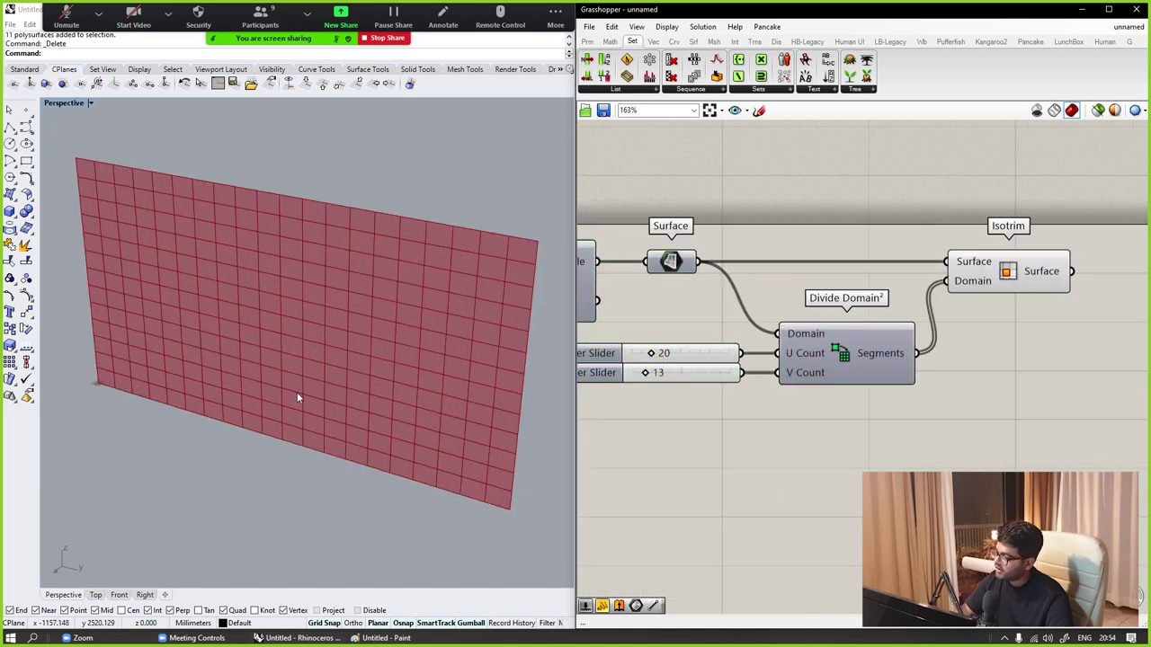
scroll(297, 397, "down", 4)
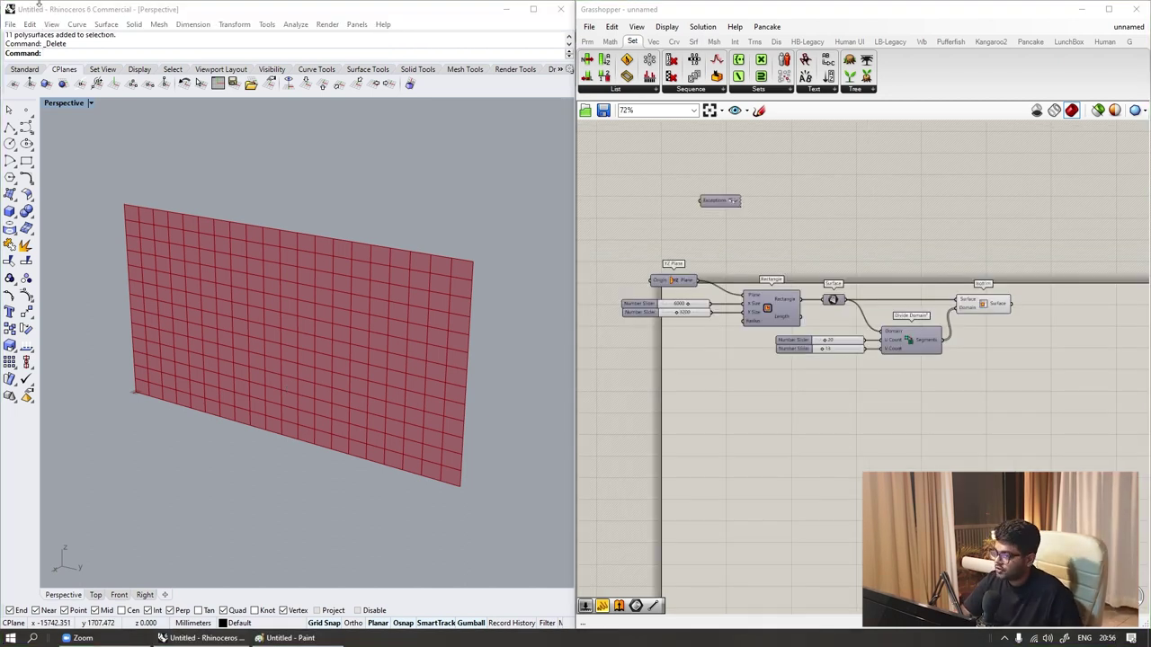
scroll(318, 235, "down", 3)
scroll(313, 239, "up", 5)
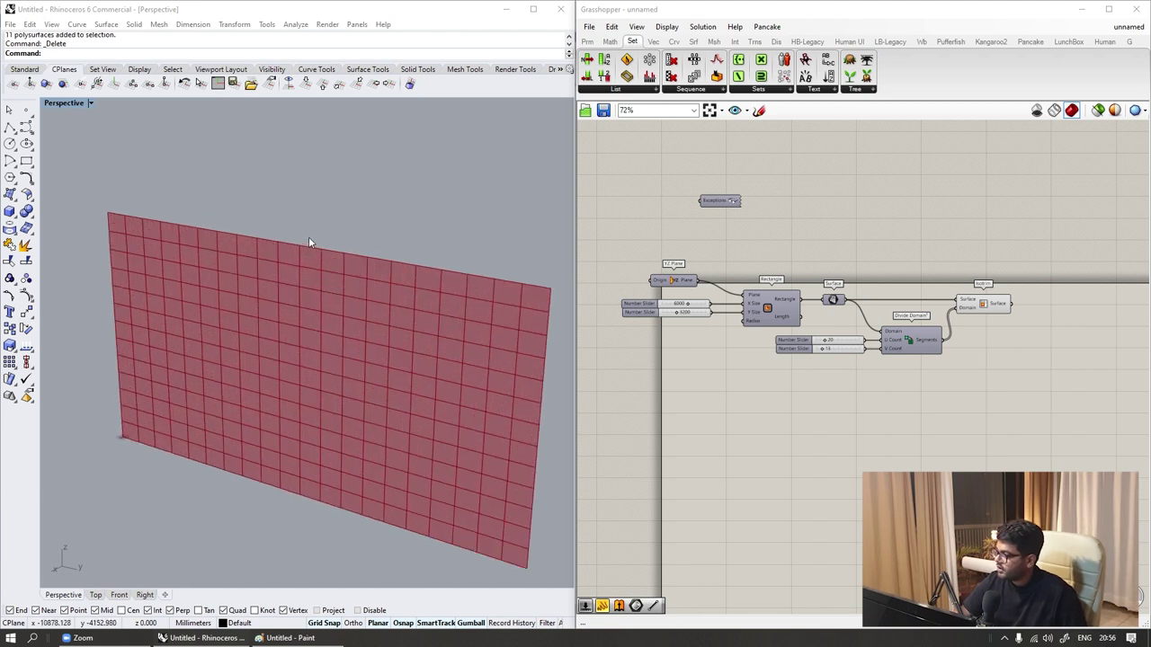
scroll(293, 303, "down", 2)
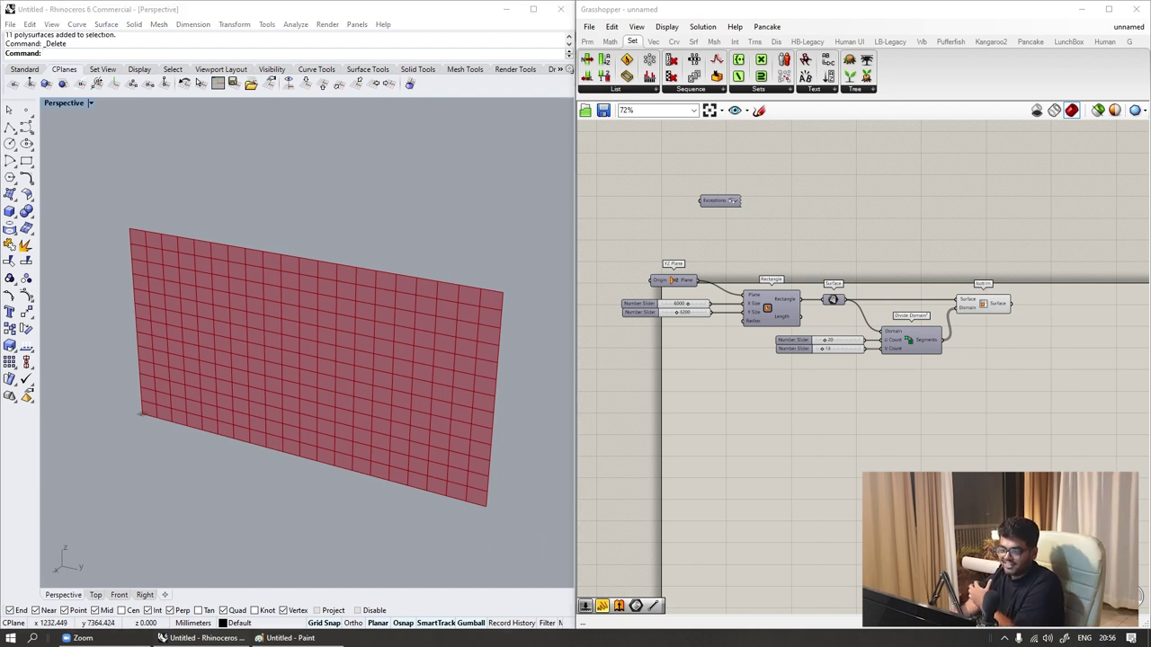
scroll(1005, 266, "down", 2)
scroll(1007, 261, "up", 2)
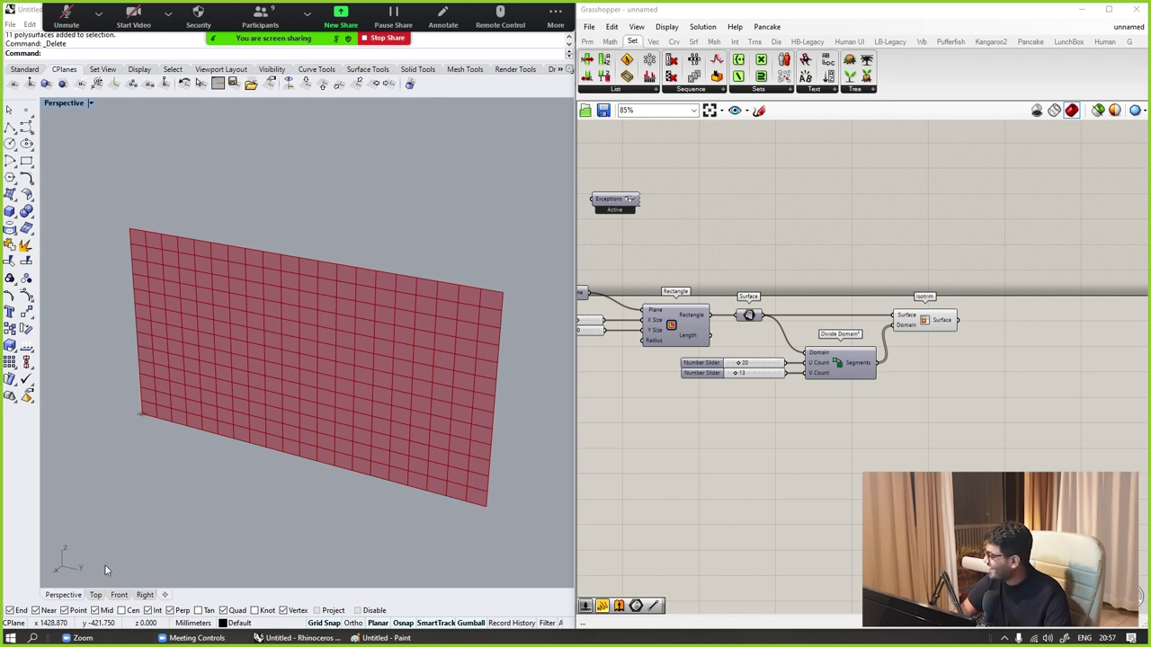
Select the Isotrim component to highlight its panels in the viewport and look over the curve components.
scroll(944, 333, "up", 5)
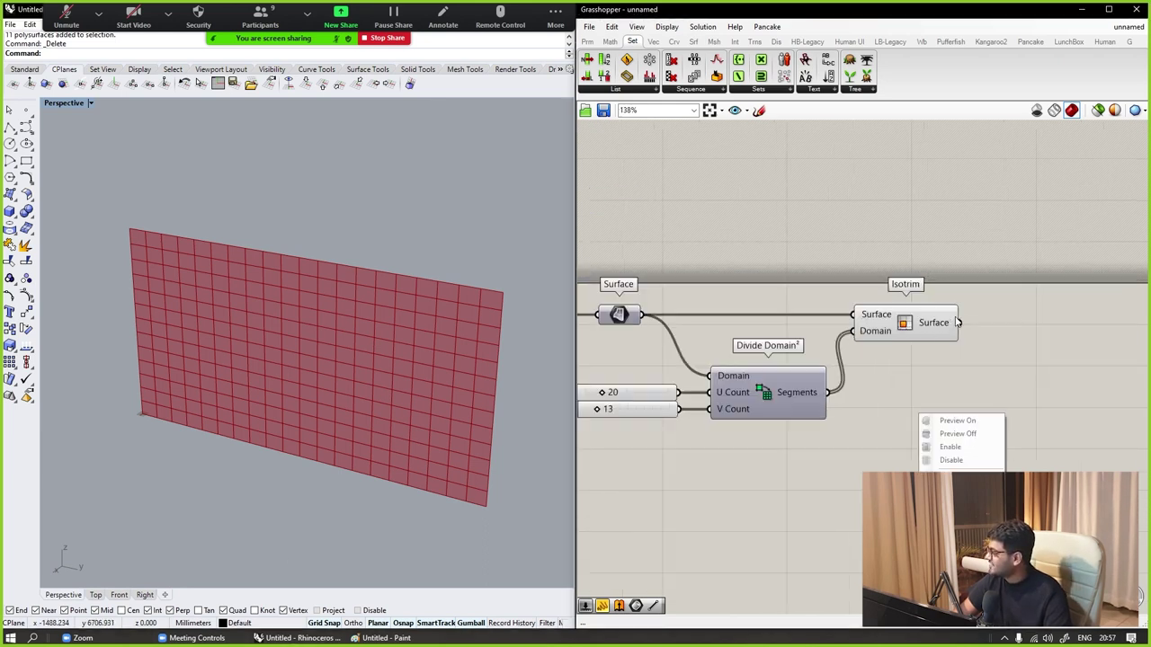
left_click(943, 339)
scroll(942, 339, "down", 2)
right_click_drag(948, 342, 797, 362)
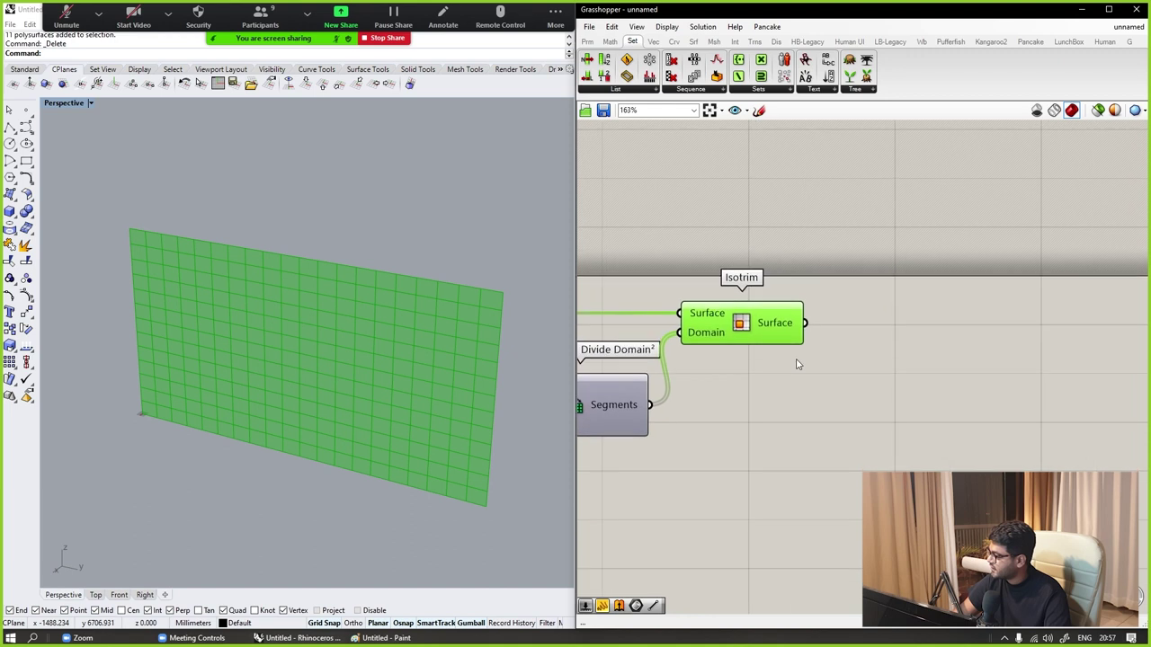
left_click(797, 362)
scroll(784, 357, "up", 2)
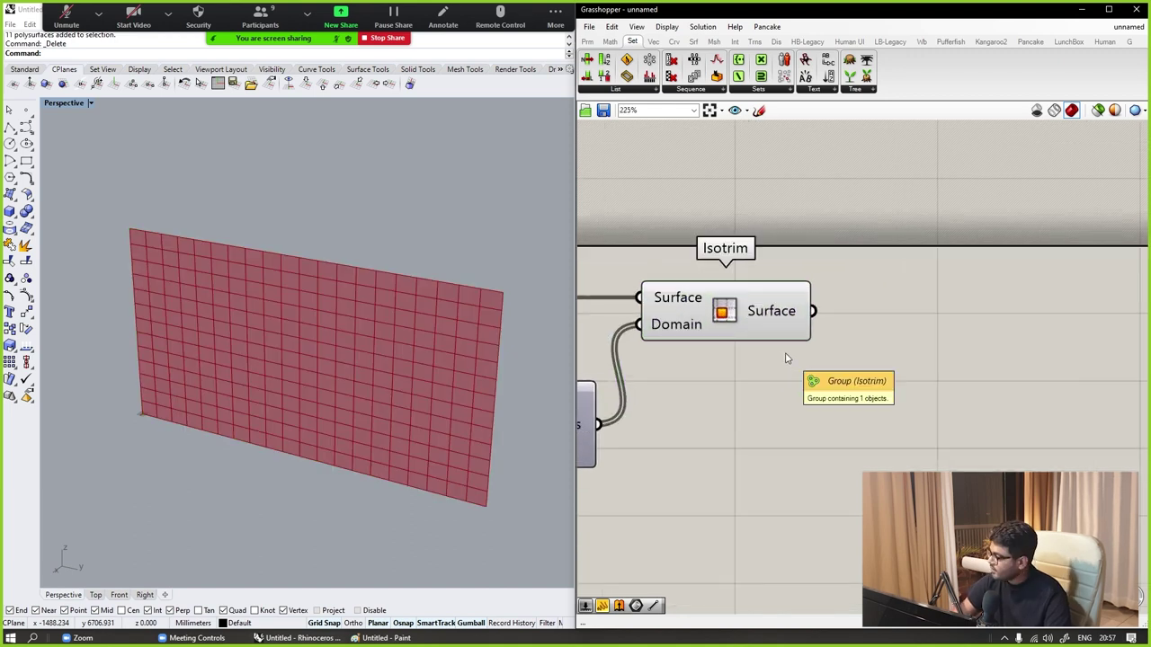
scroll(785, 358, "down", 3)
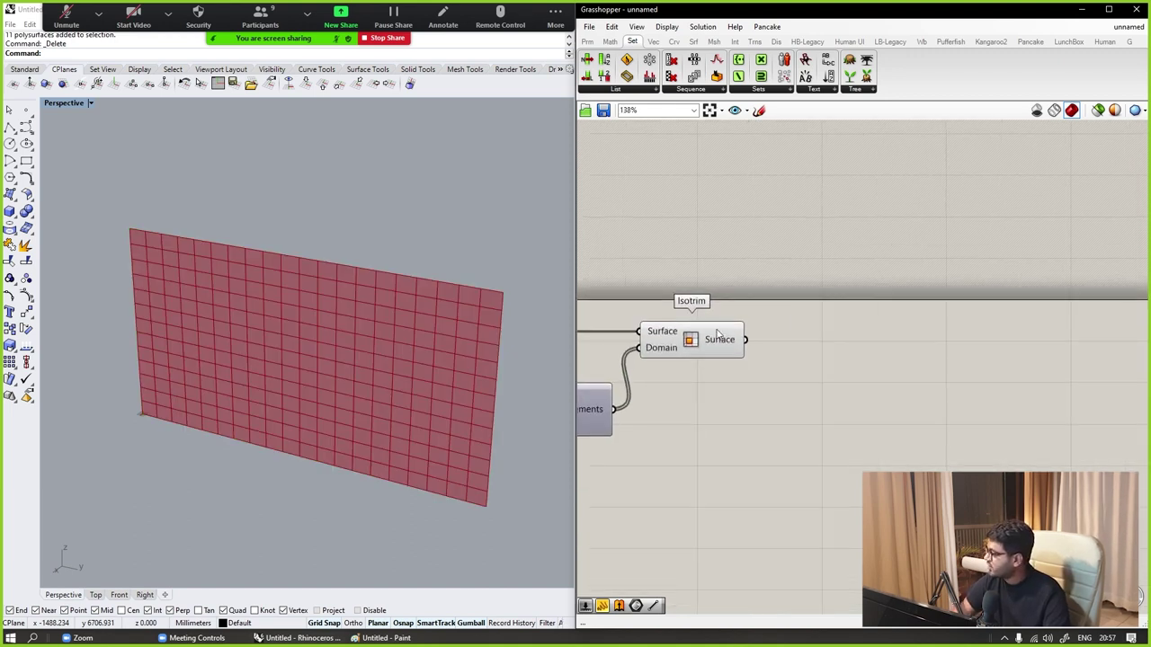
left_click(725, 295)
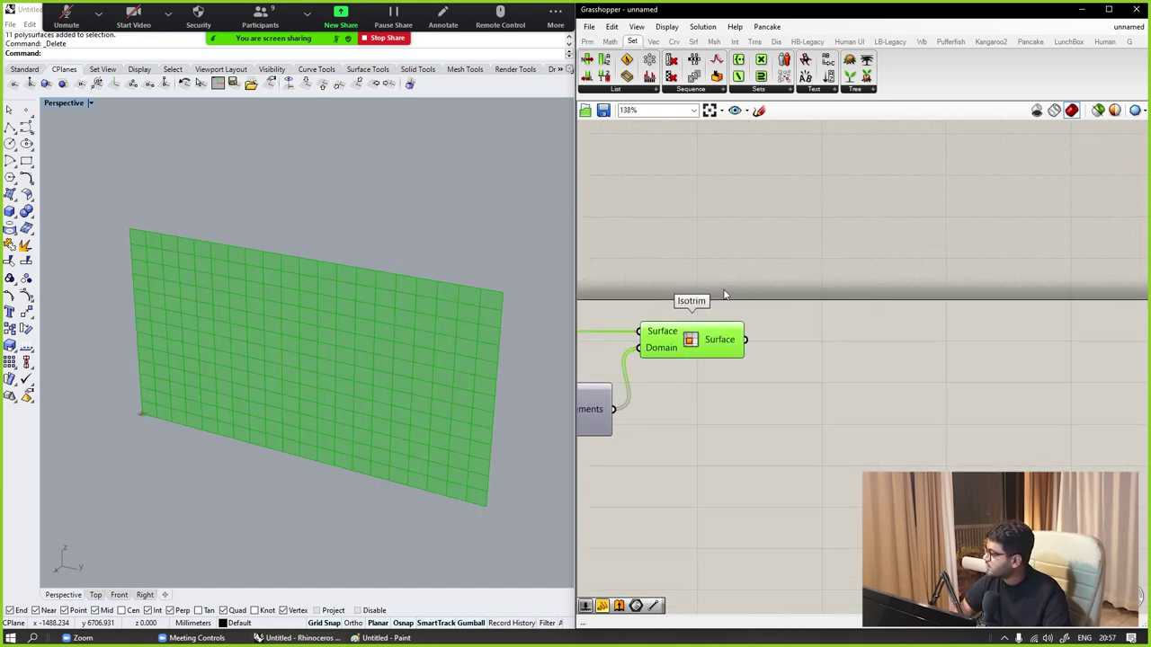
left_click(676, 44)
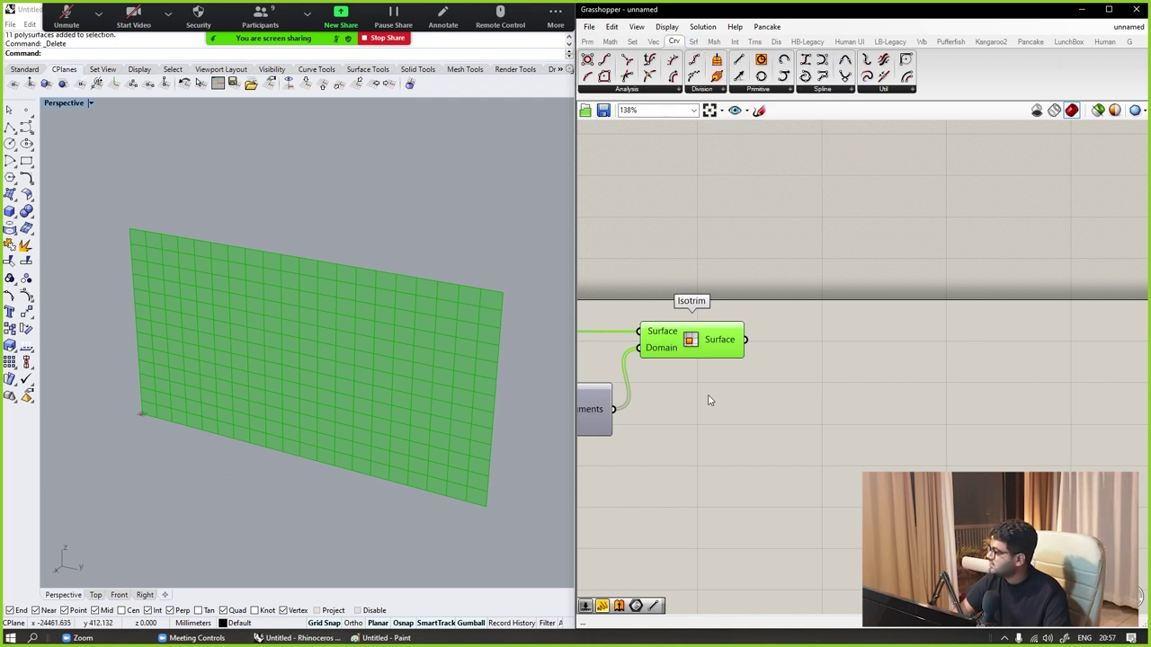
left_click(762, 360)
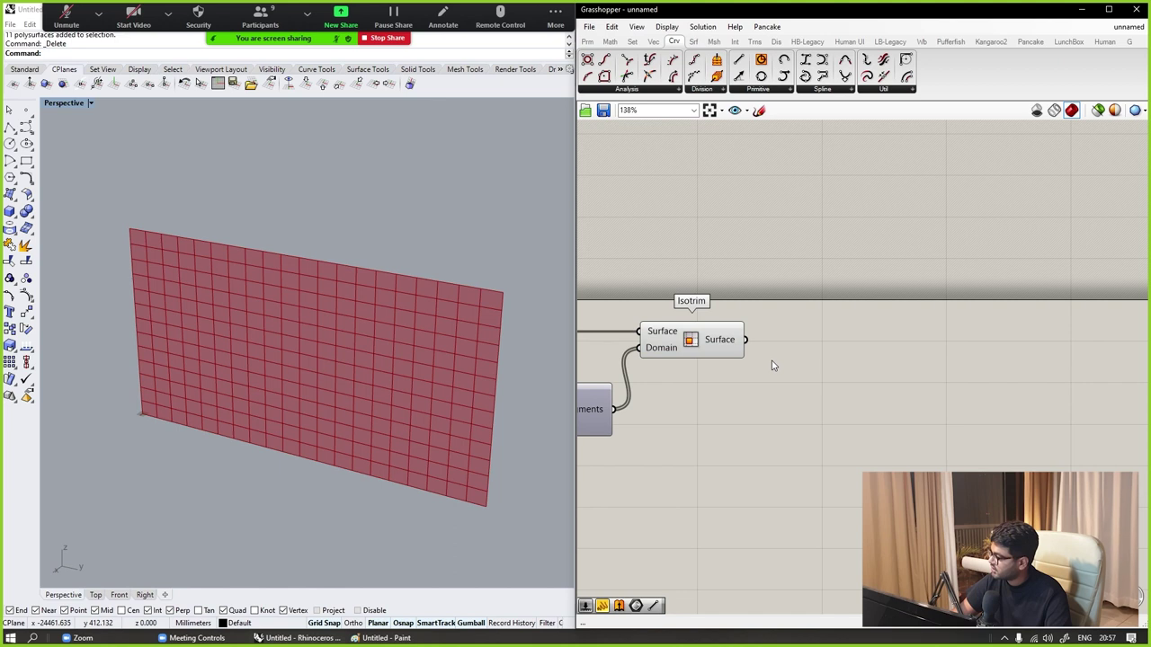
left_click(701, 349)
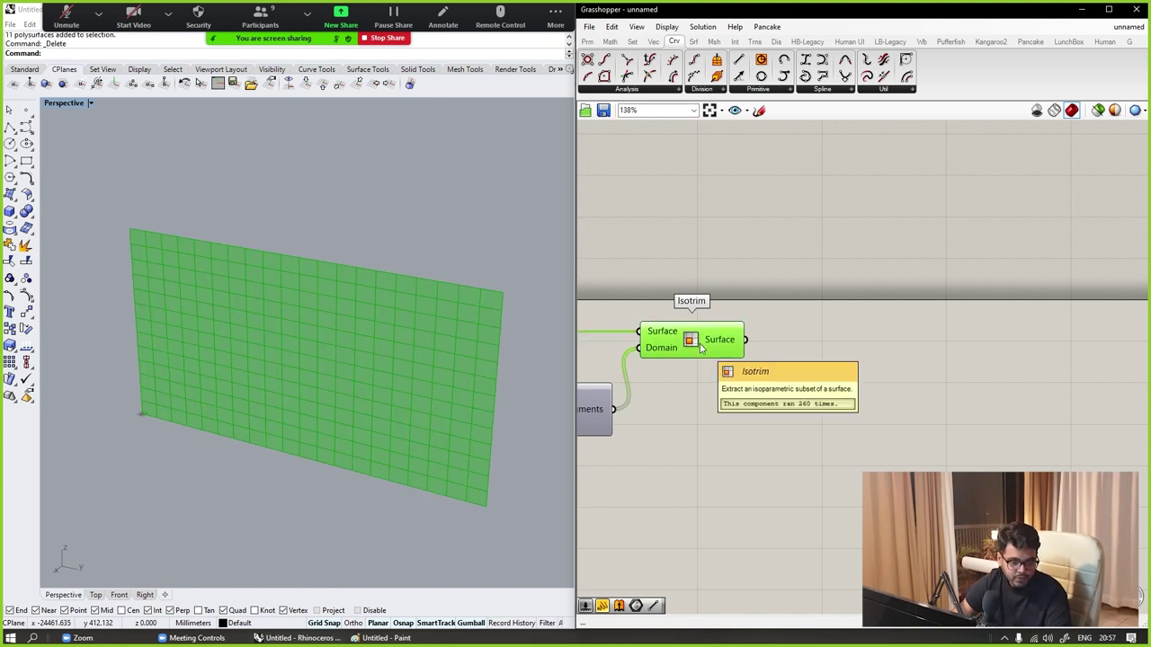
Add a Scale component after Isotrim.
double_click(879, 351)
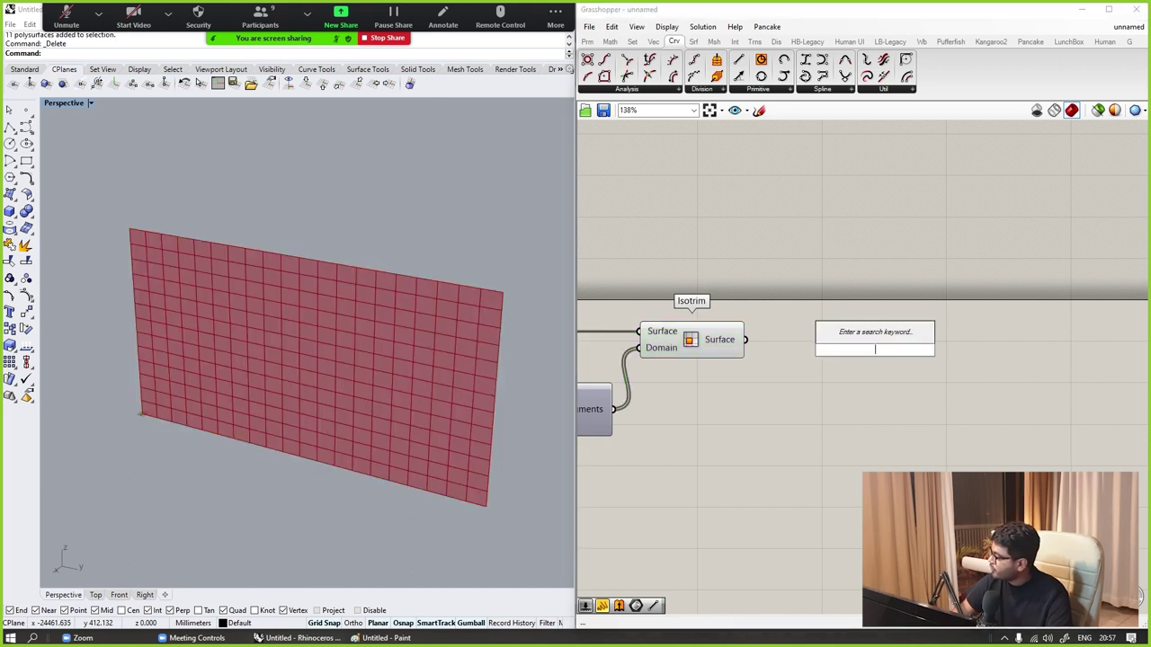
type("sca")
key("Return")
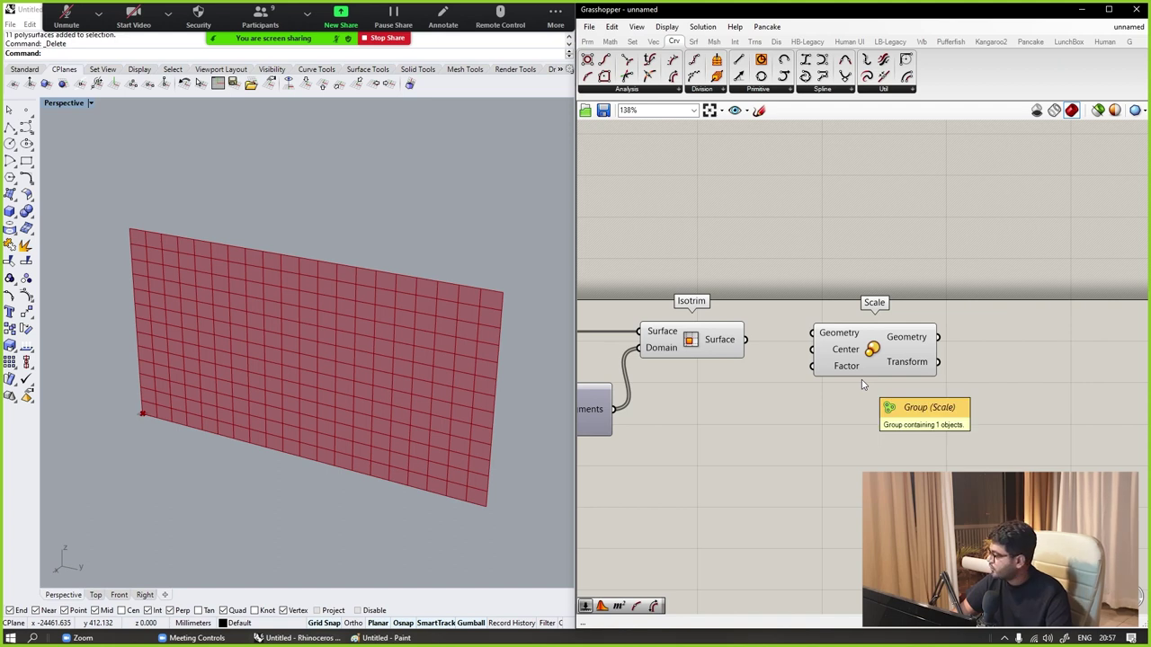
Connect Isotrim's Surface output to Scale's Geometry input and restrict the viewport preview to selected components.
scroll(846, 371, "up", 1)
mouse_move(850, 369)
right_mouse_down()
mouse_move(879, 339)
mouse_move(832, 367)
right_mouse_up()
left_click_drag(832, 367, 876, 366)
left_click_drag(709, 334, 926, 353)
left_click(1098, 110)
scroll(987, 217, "down", 2)
scroll(932, 340, "up", 3)
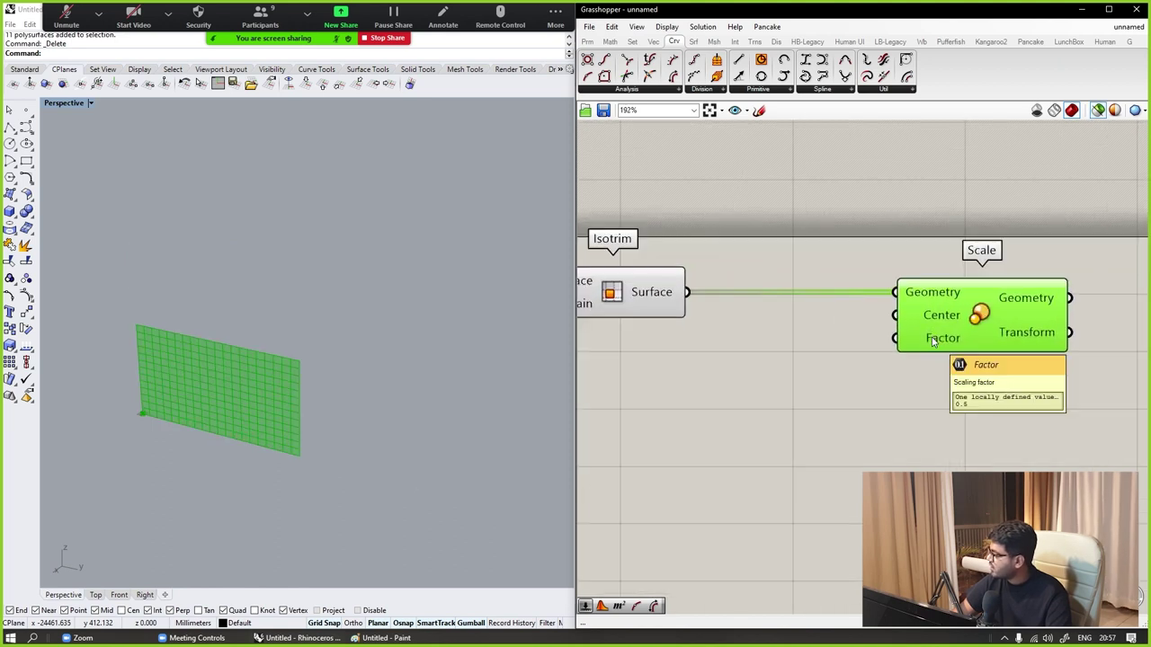
scroll(933, 340, "down", 2)
scroll(932, 340, "up", 2)
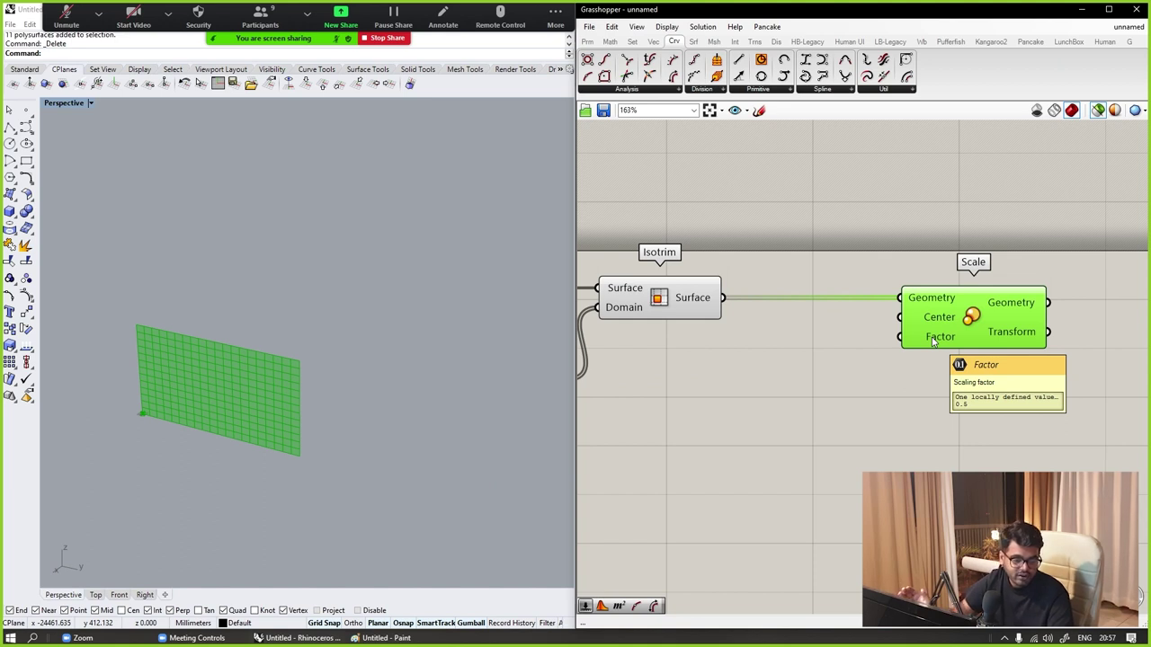
double_click(771, 400)
type("0<")
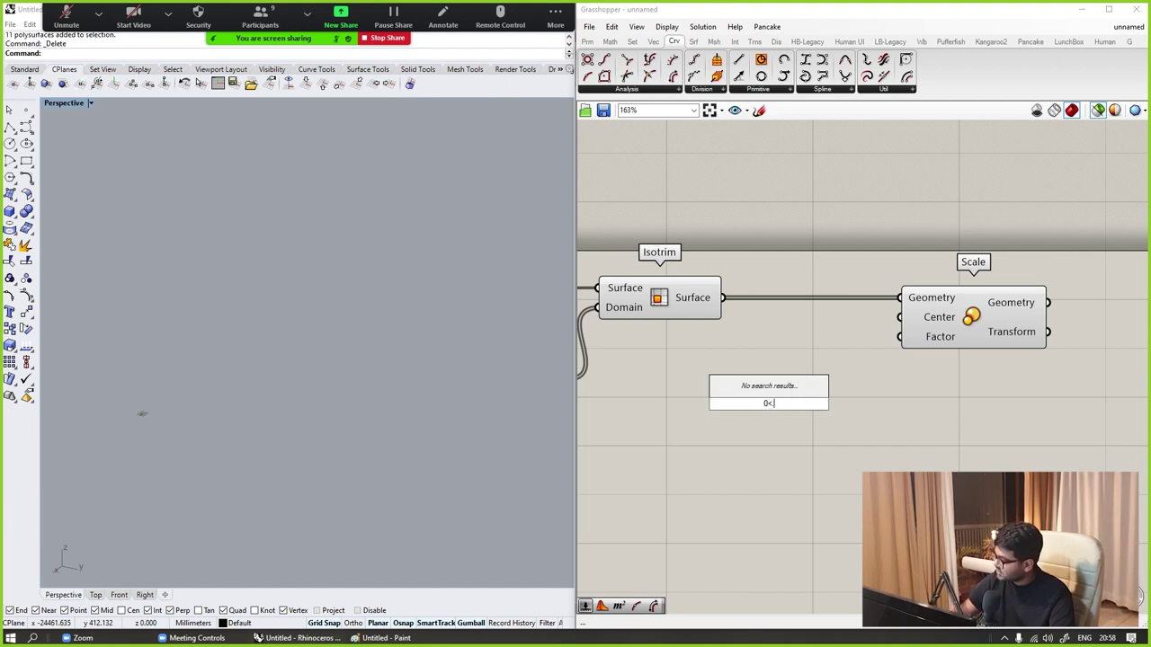
type("0.01")
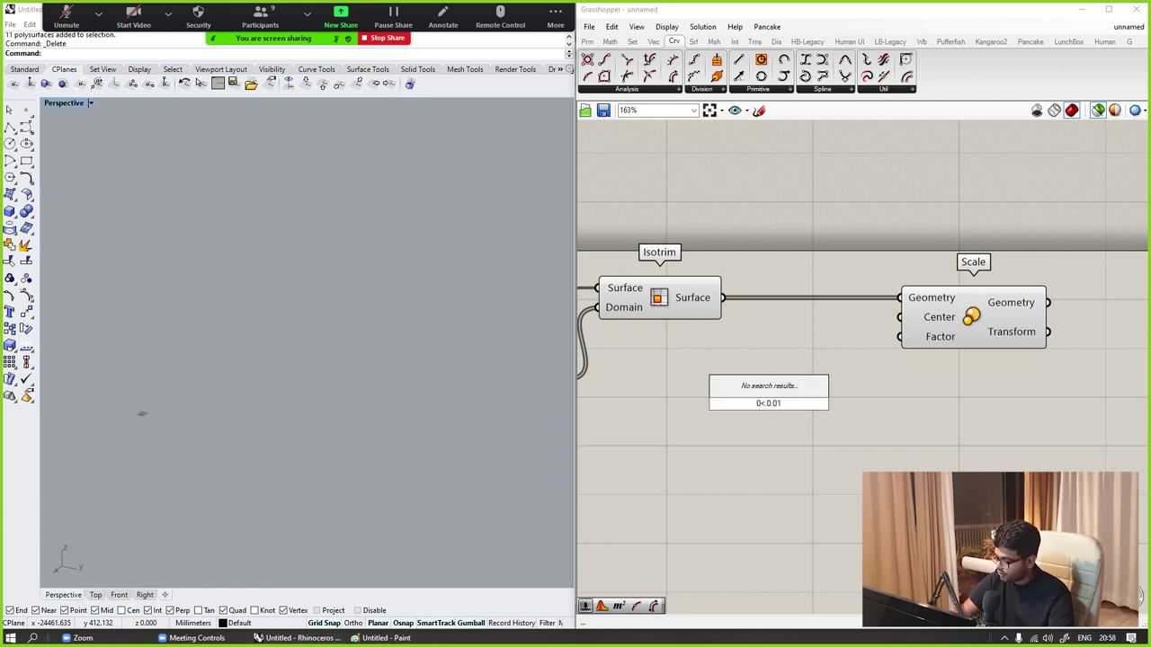
key("Escape")
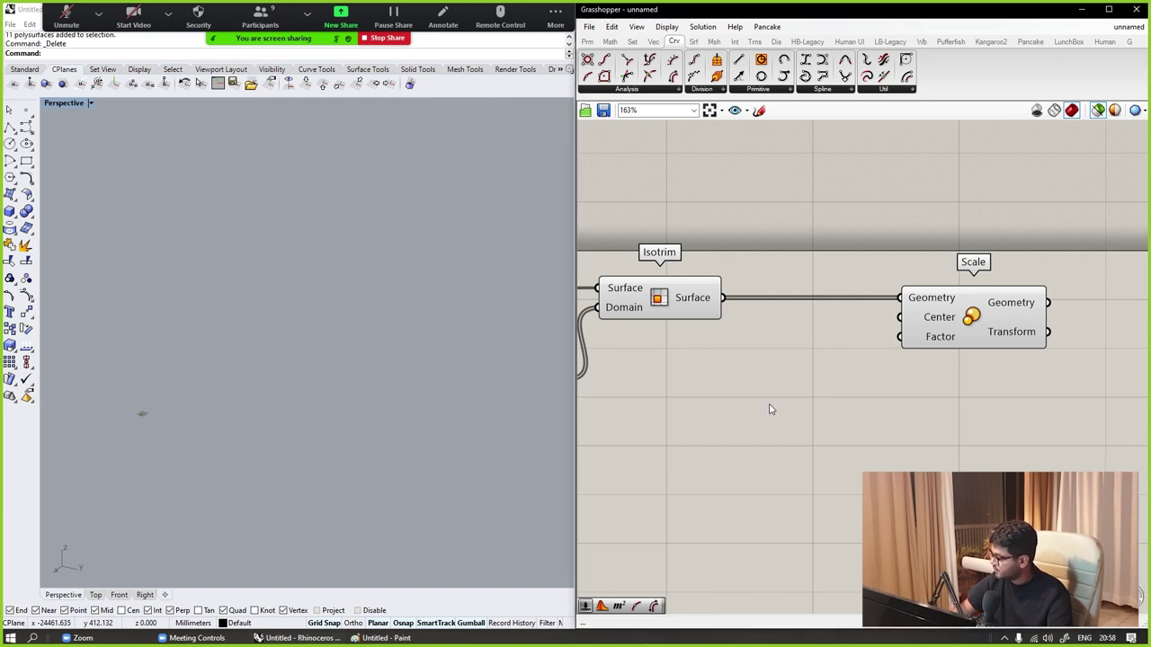
Add a number slider ranging from 0 to 1 with value 0.01 and connect it to Scale's Factor input.
double_click(769, 409)
type("0<0.01<1")
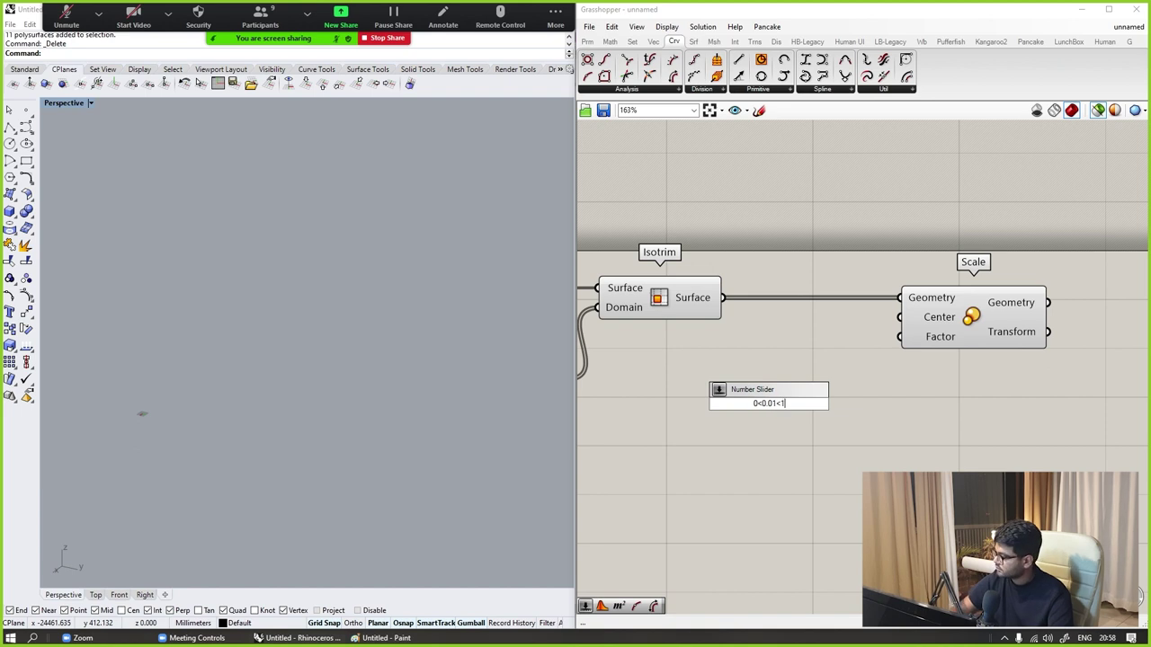
key("Return")
left_click_drag(870, 405, 901, 336)
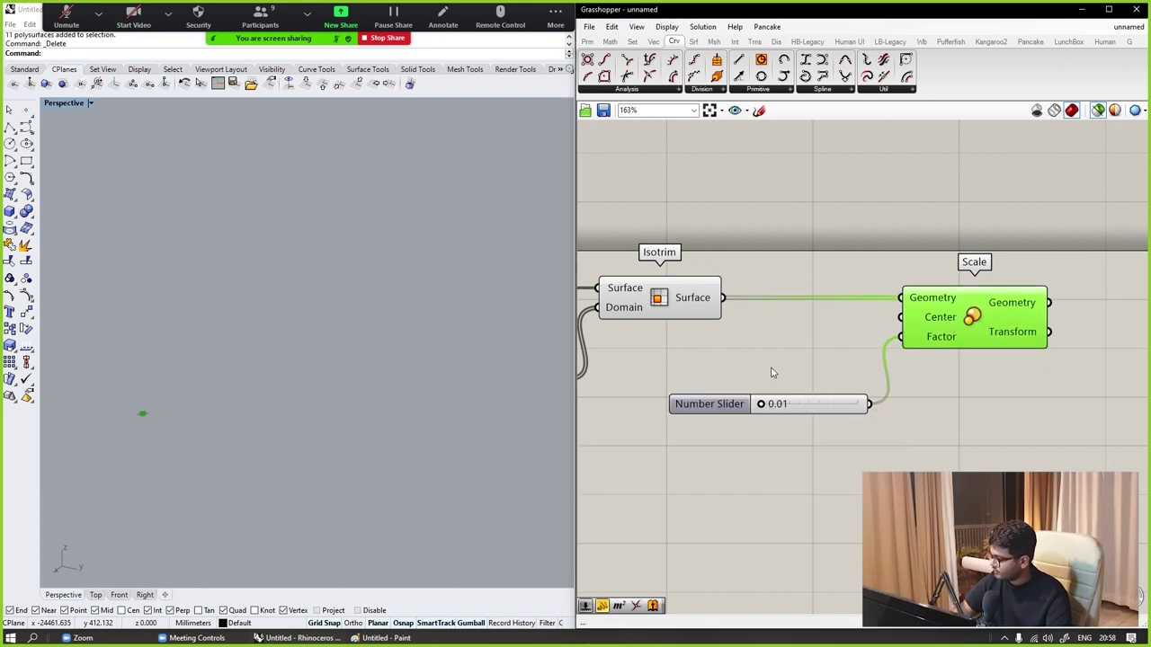
Set the scale factor slider to 0.48.
scroll(171, 389, "up", 2)
left_click_drag(762, 404, 808, 405)
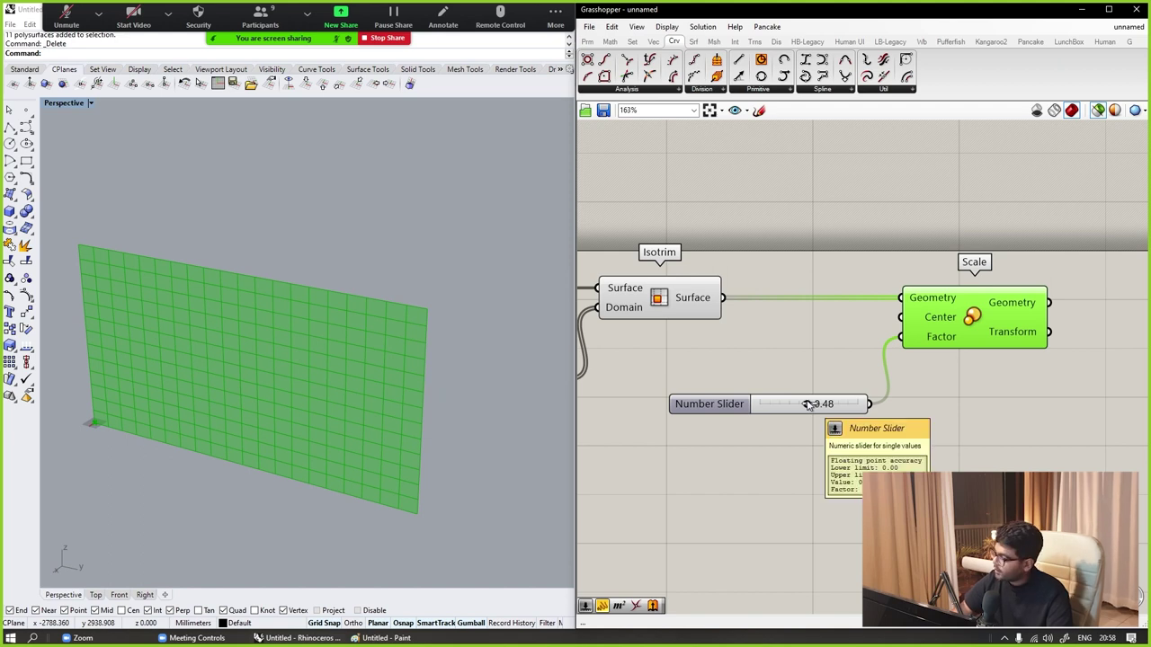
scroll(828, 372, "down", 2)
scroll(914, 310, "up", 2)
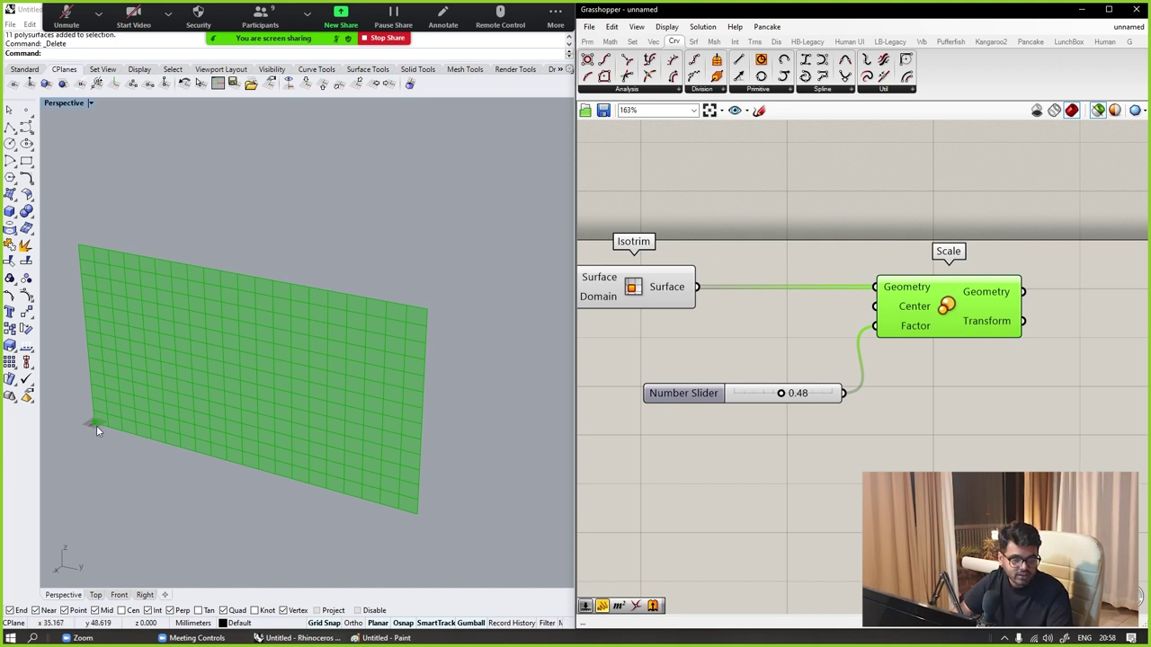
Move the Scale component and its factor slider farther from Isotrim to make room between them.
scroll(96, 428, "down", 8)
left_click_drag(824, 467, 718, 345)
left_click_drag(887, 327, 1078, 327, "shift")
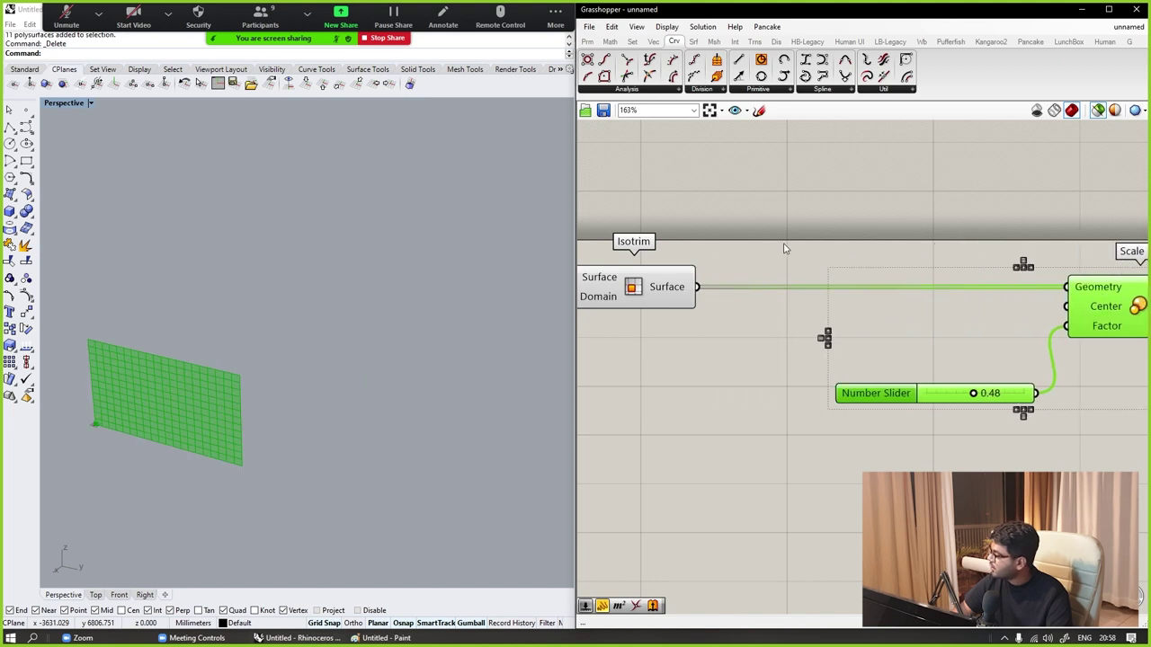
Add an Area component between Isotrim and Scale and connect Isotrim's Surface output to its Geometry input.
scroll(783, 249, "down", 3)
double_click(784, 237)
type("area")
key("Return")
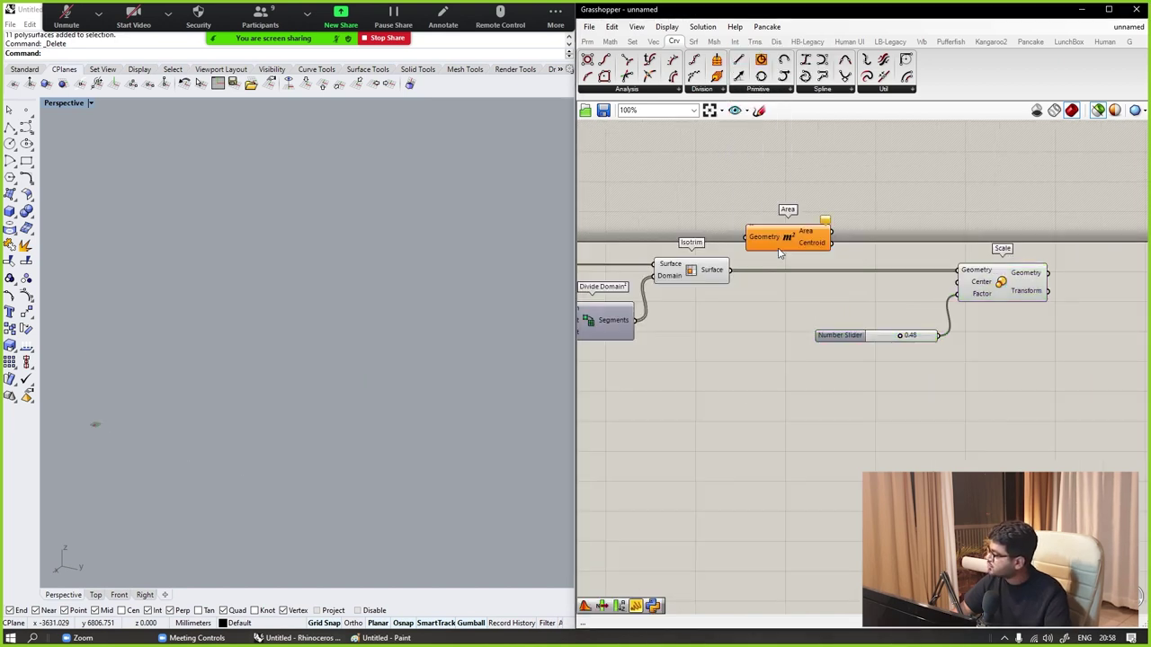
scroll(784, 235, "up", 3)
left_click_drag(701, 283, 746, 236)
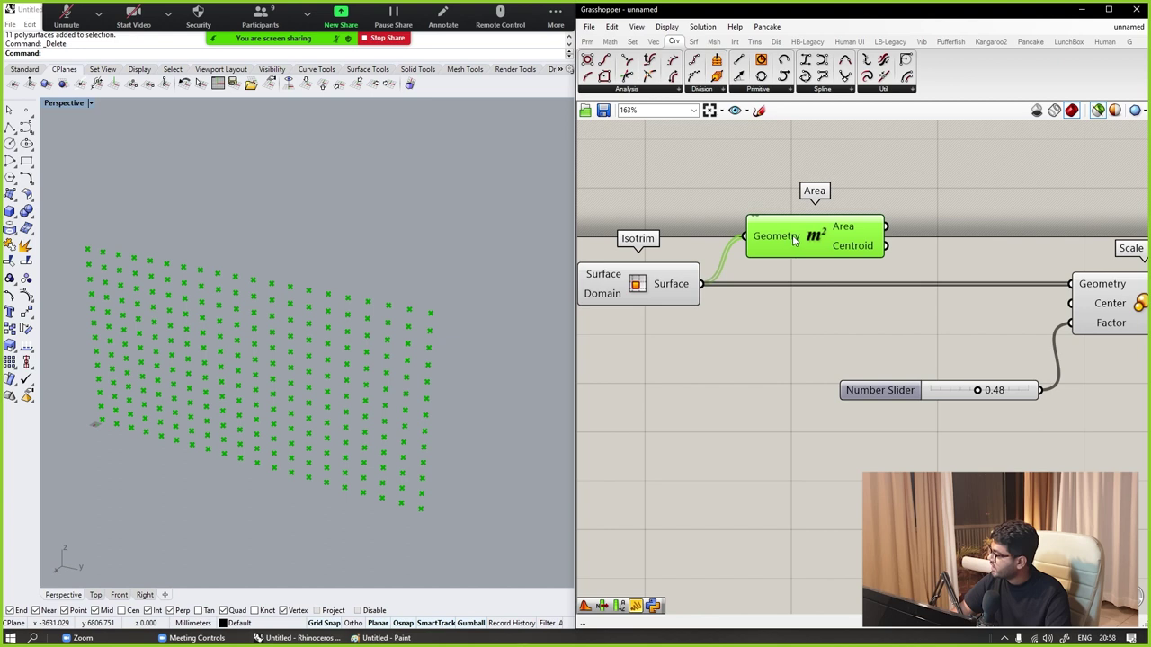
Attach a Panel to the Area component's Area output to read each surface's area, and delete the Panel again.
right_click_drag(938, 162, 794, 219)
double_click(794, 218)
type("//")
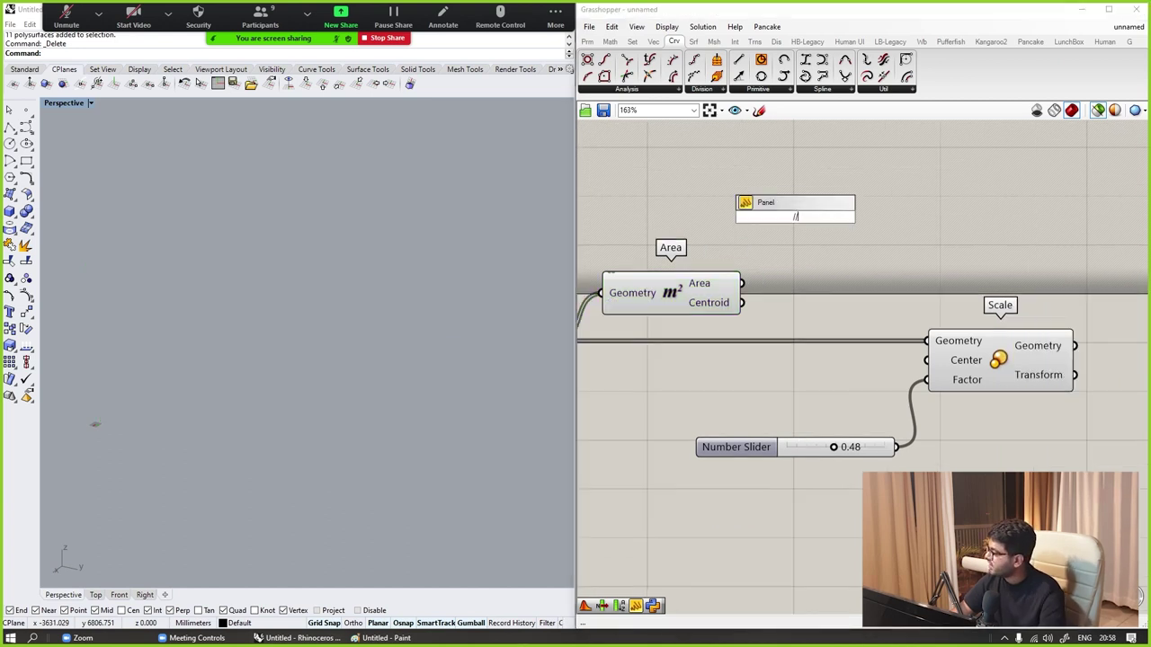
key("Return")
left_click_drag(742, 283, 754, 197)
left_click_drag(814, 207, 881, 288)
right_click_drag(881, 288, 761, 333)
scroll(761, 334, "up", 2)
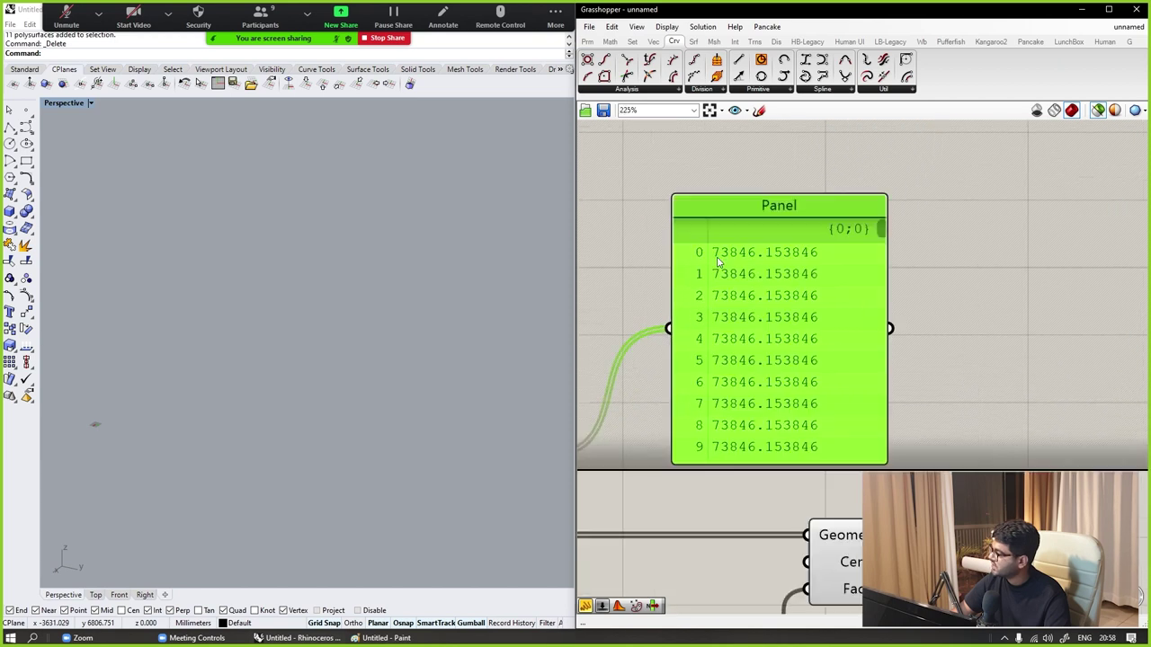
scroll(757, 263, "down", 1)
left_click_drag(874, 231, 890, 214)
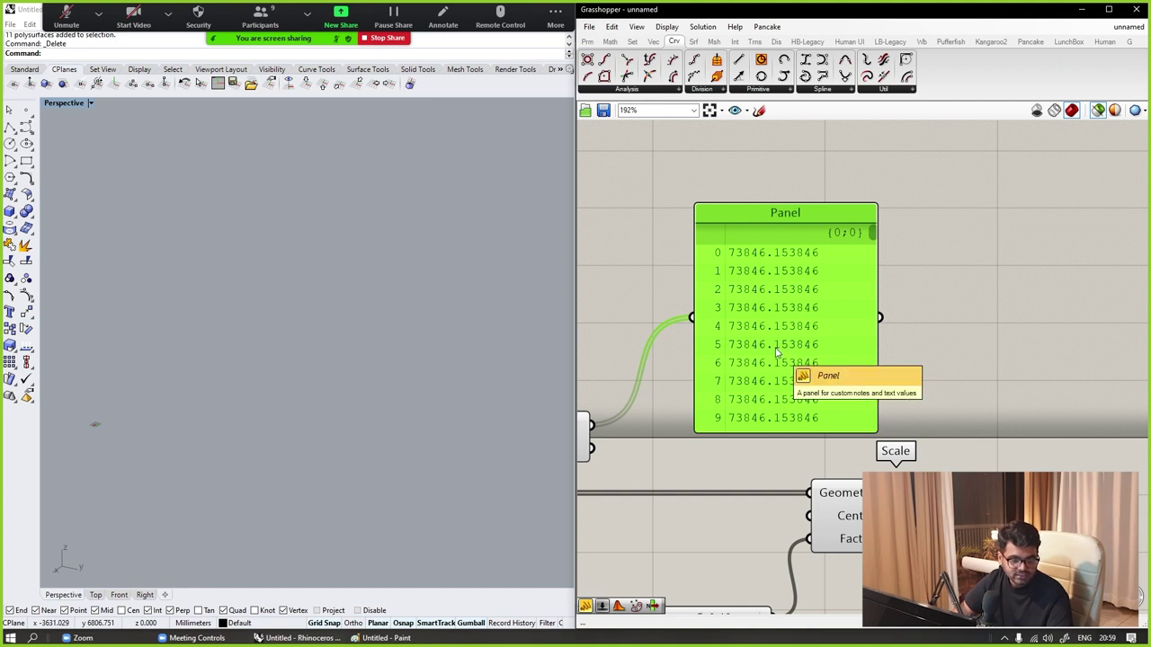
key("Delete")
scroll(773, 350, "down", 2)
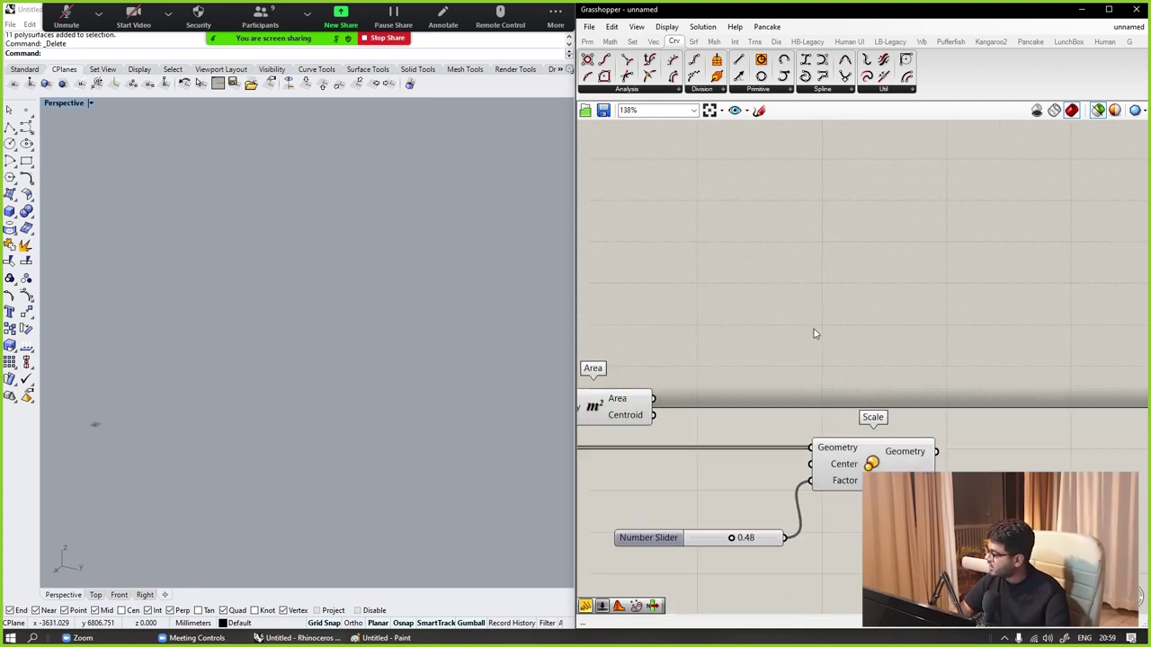
Select the Area and Isotrim components together to examine the centroids on the divided panels.
left_click(675, 392)
scroll(86, 249, "up", 3)
scroll(818, 306, "down", 3)
scroll(719, 351, "up", 3)
left_click(661, 369, "shift")
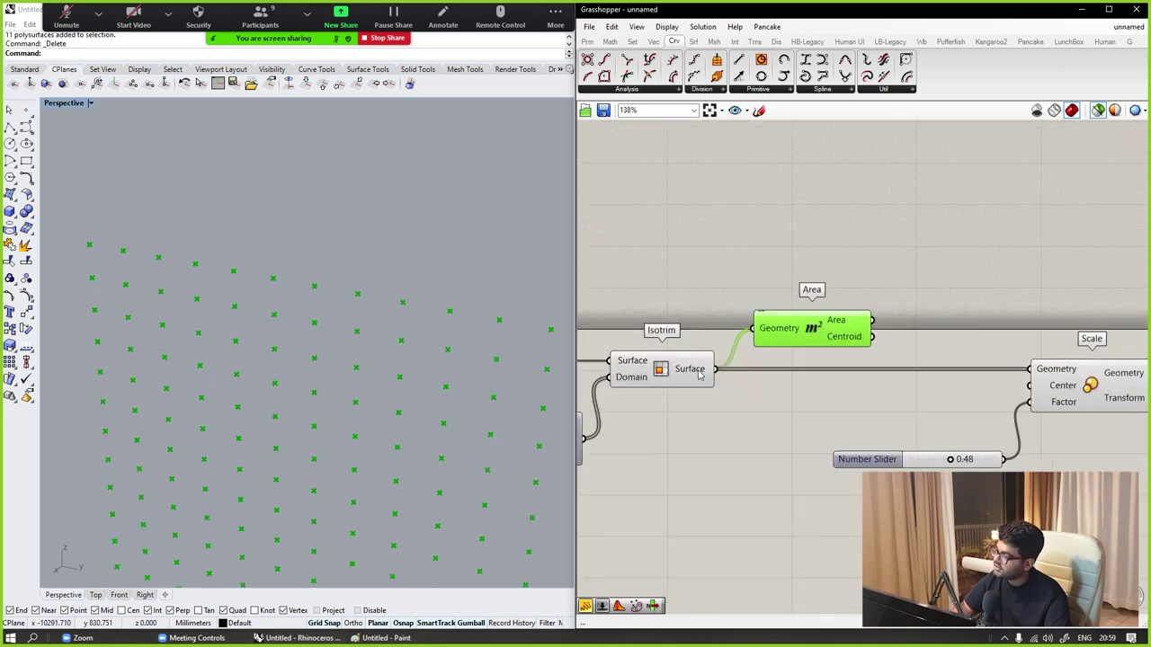
scroll(92, 233, "up", 3)
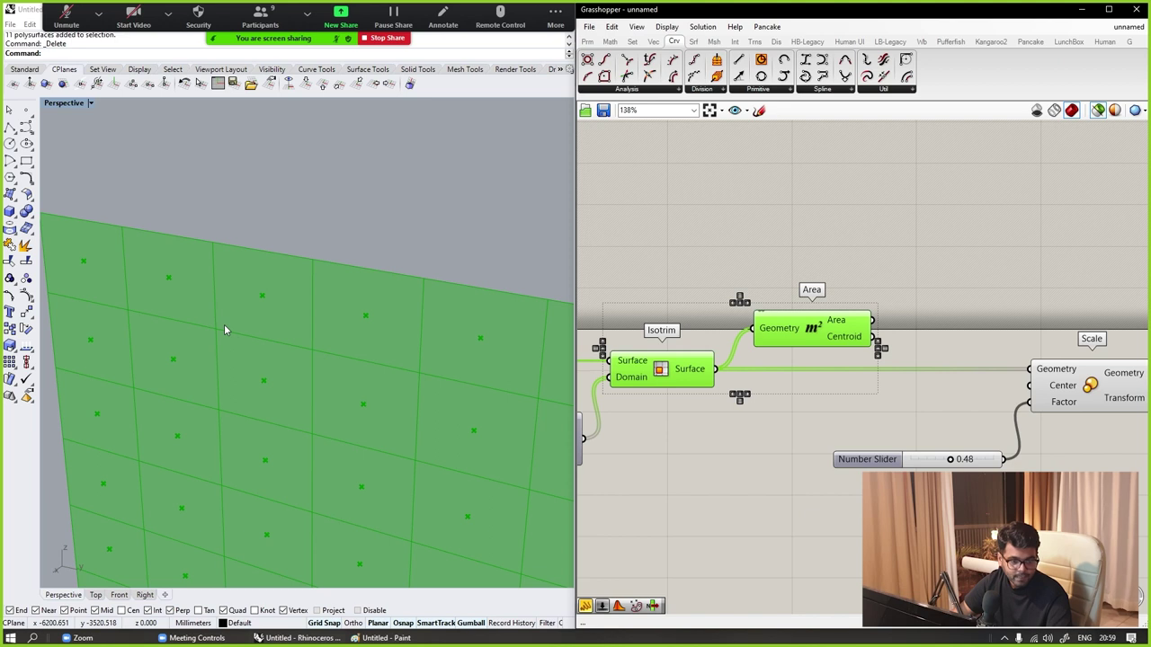
Connect Area's Centroid output to Scale's Center input and select Scale to preview the scaled panels.
left_click(899, 252)
right_click_drag(882, 336, 729, 325)
left_click_drag(721, 326, 878, 375)
left_click(953, 389)
scroll(310, 311, "down", 5)
scroll(374, 366, "down", 3)
right_click_drag(374, 366, 235, 326, "shift")
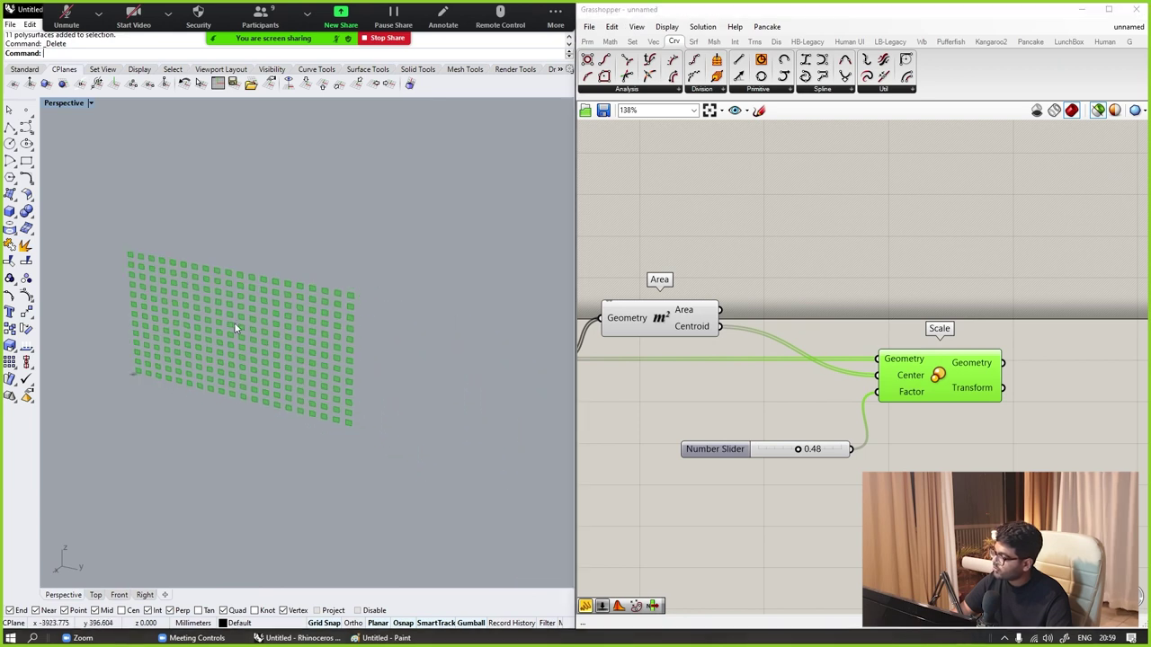
Raise the scale factor slider to 0.91.
scroll(222, 278, "up", 3)
scroll(221, 279, "up", 2)
scroll(264, 271, "up", 2)
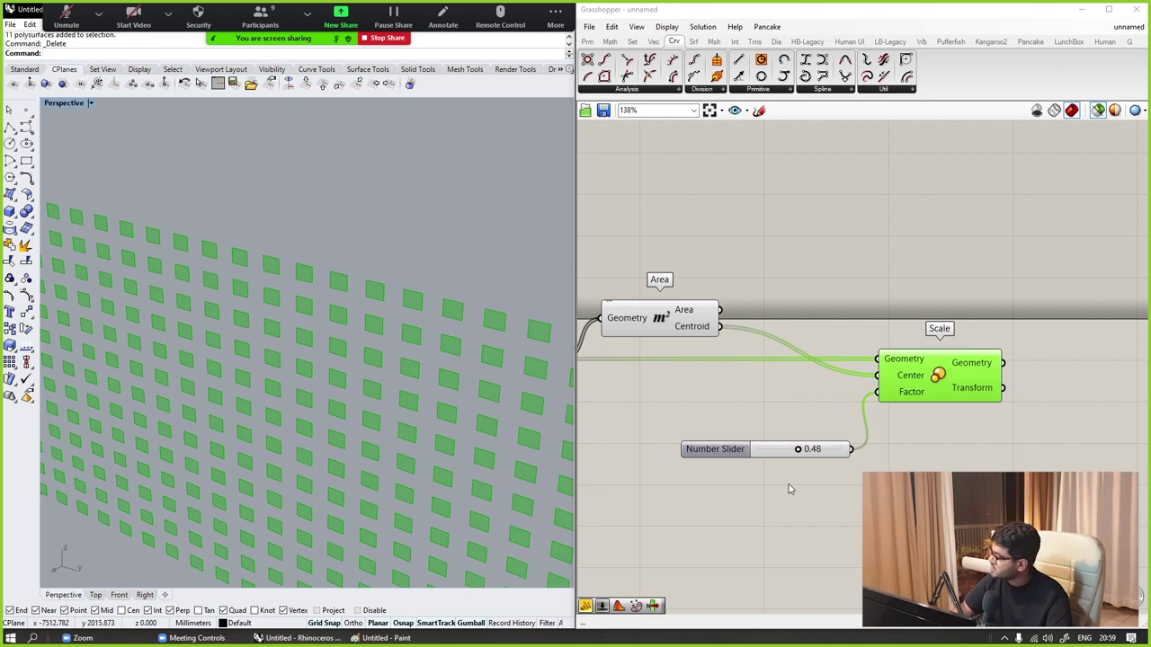
scroll(801, 448, "up", 2)
left_click_drag(801, 449, 848, 451)
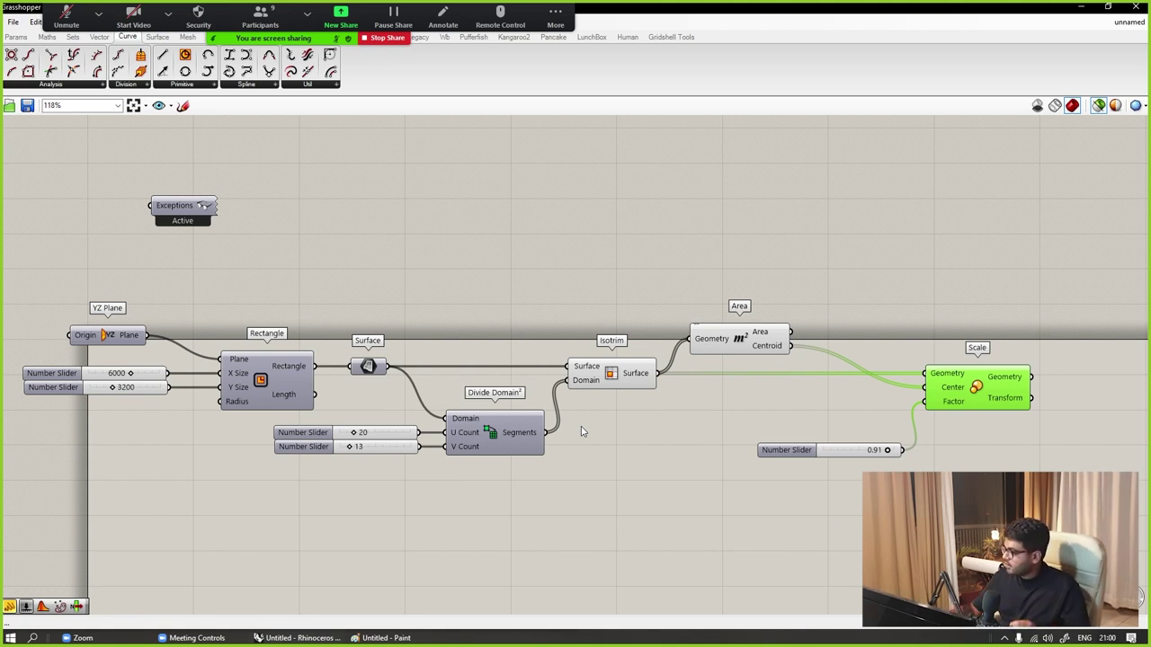
Examine the Disconnect option for the Isotrim wire at Scale's Geometry input, leaving the connection in place.
scroll(967, 377, "up", 5)
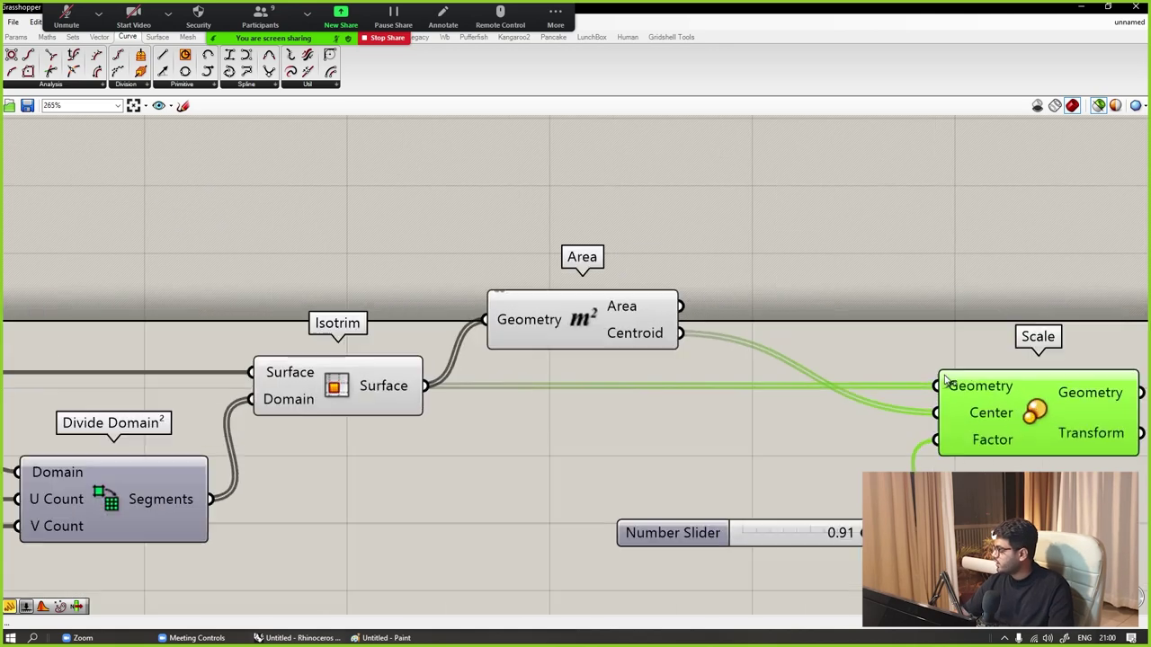
right_click(861, 375)
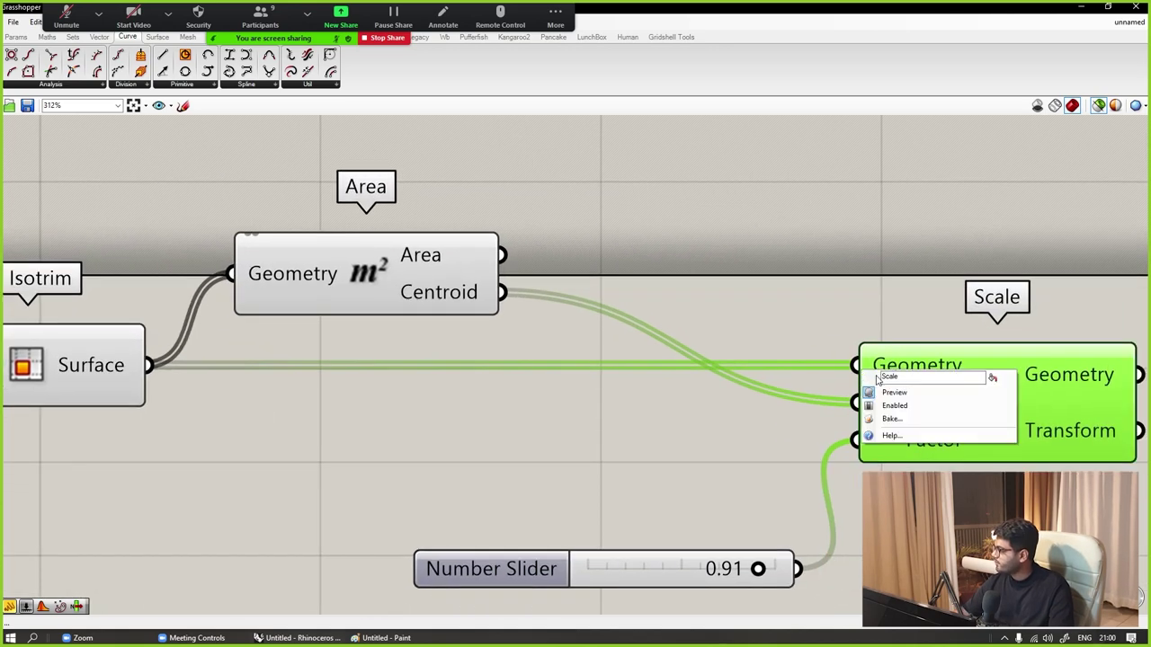
right_click(884, 363)
mouse_move(955, 411)
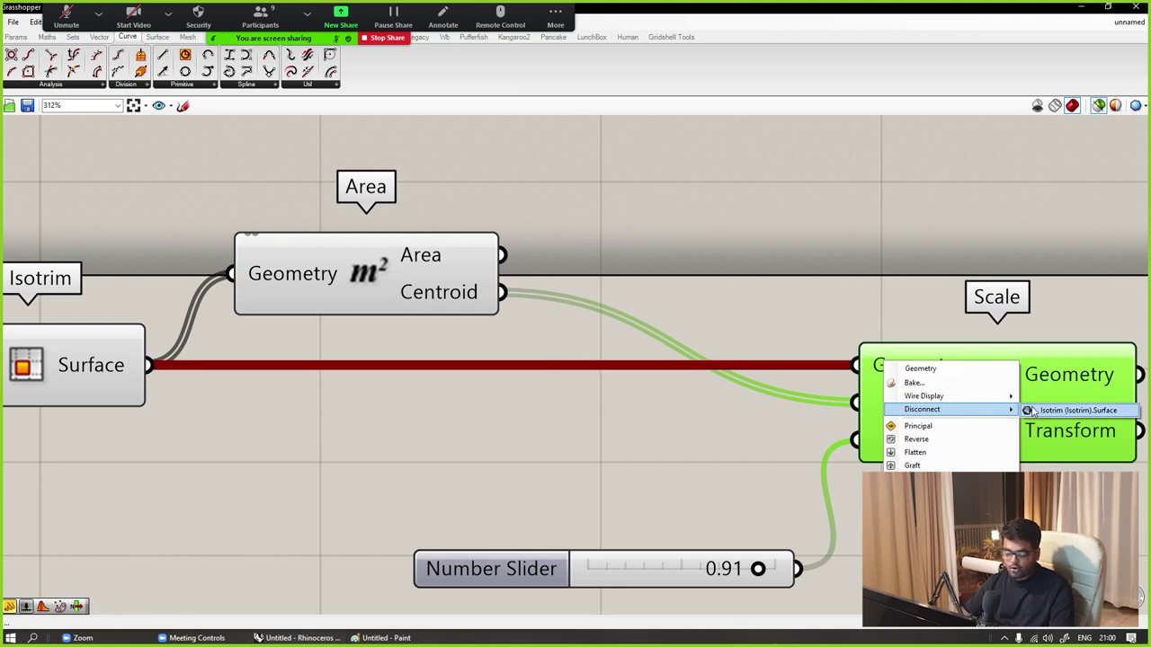
left_click(872, 349)
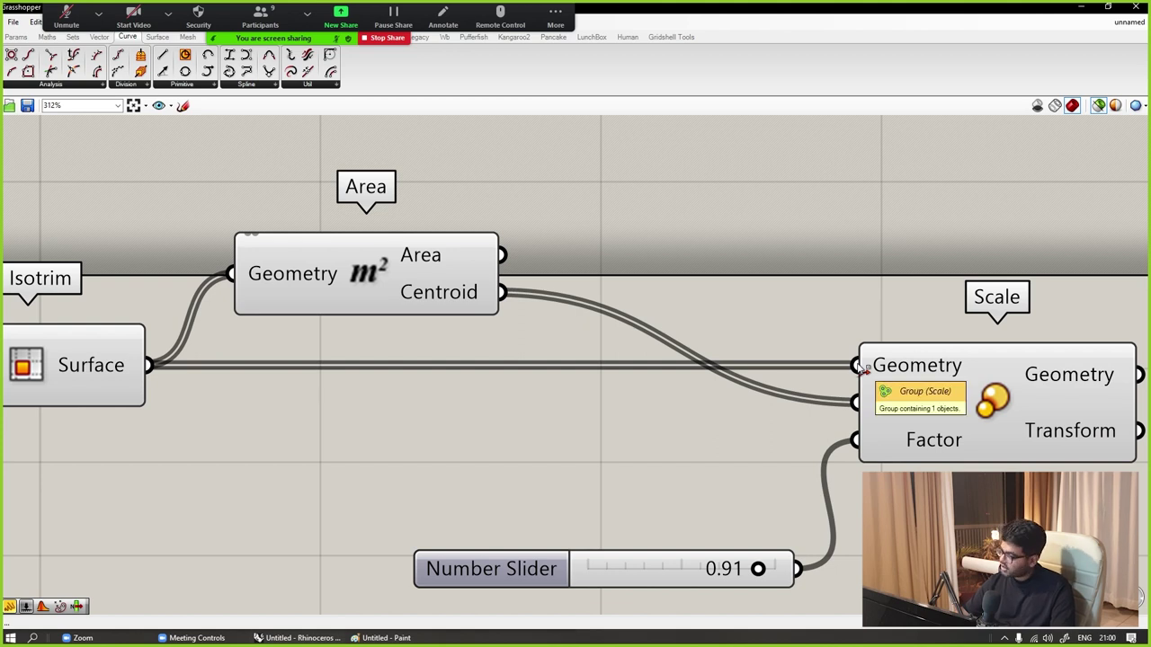
Try Area's Area and Centroid outputs as Scale's Geometry source, and reconnect Isotrim's Surface output there.
mouse_move(864, 366)
left_mouse_down()
mouse_move(123, 380)
mouse_move(231, 450)
mouse_move(338, 427)
left_mouse_up()
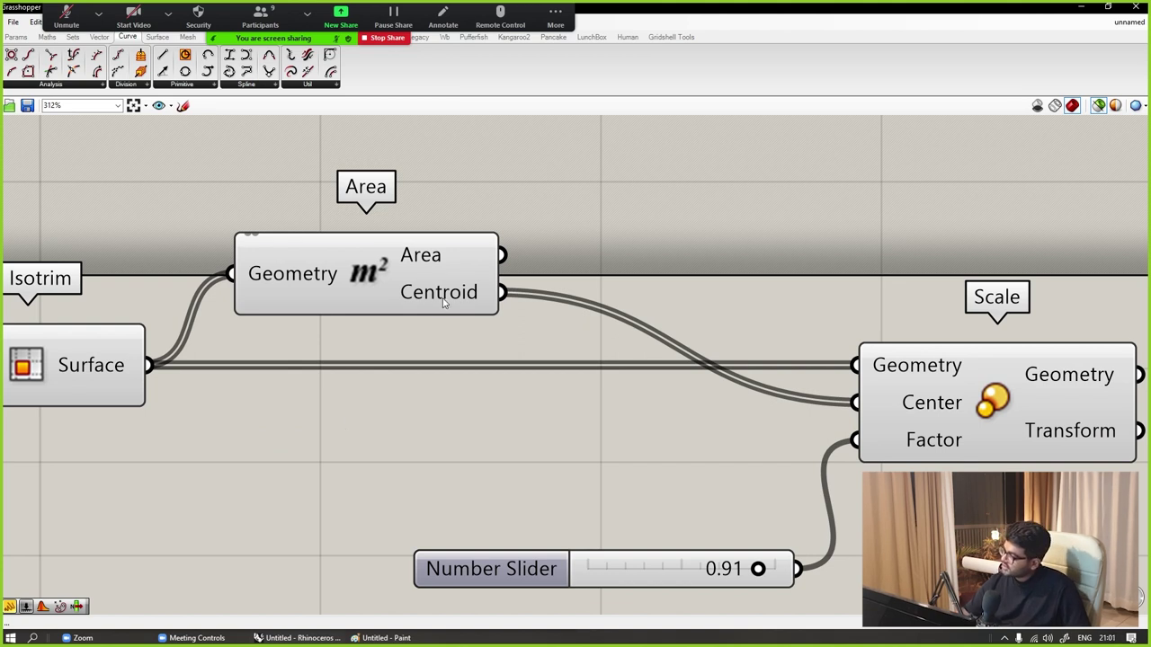
left_click_drag(501, 255, 847, 385)
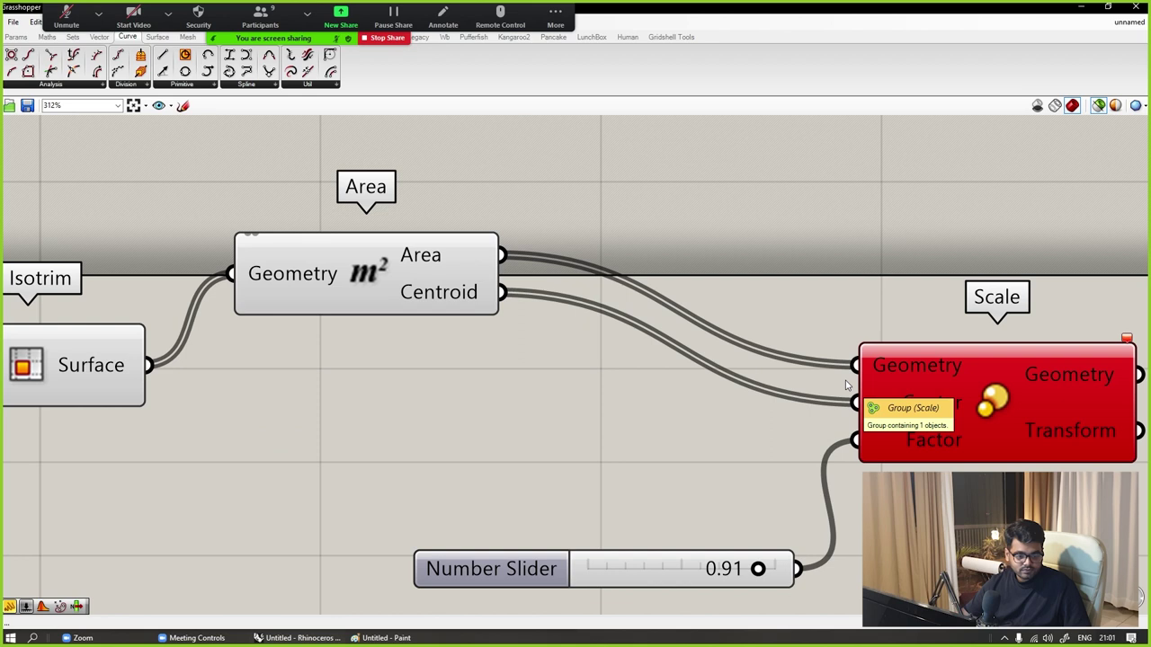
left_click_drag(500, 292, 883, 364)
mouse_move(879, 364)
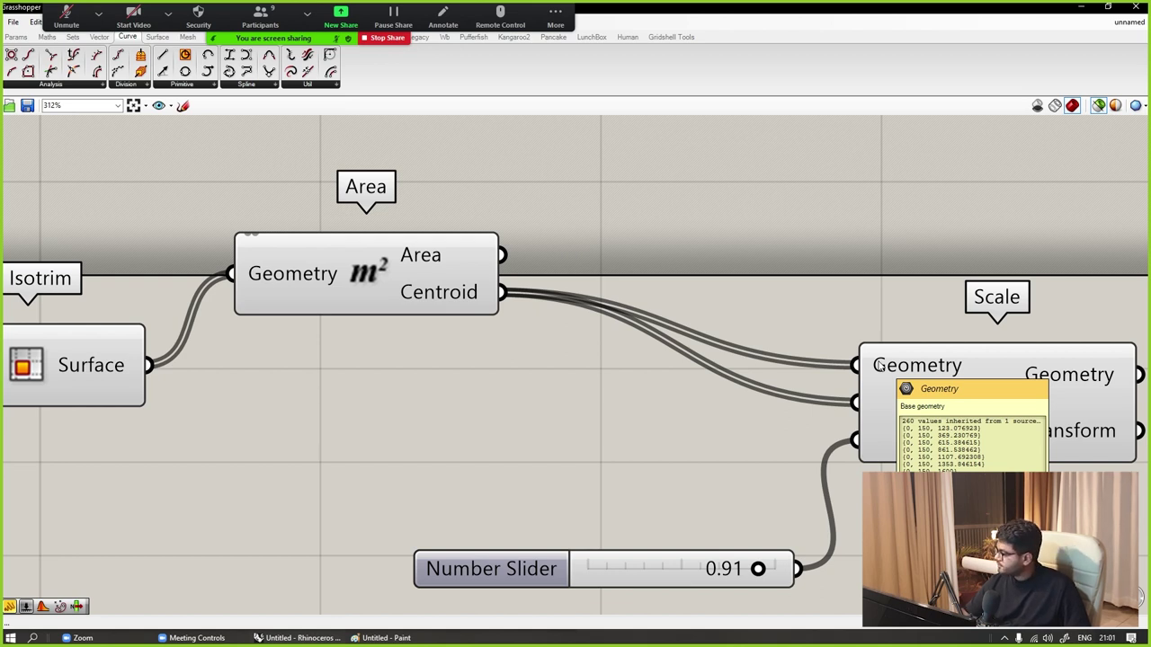
scroll(839, 375, "down", 2)
left_click_drag(339, 369, 850, 368)
left_click(967, 389)
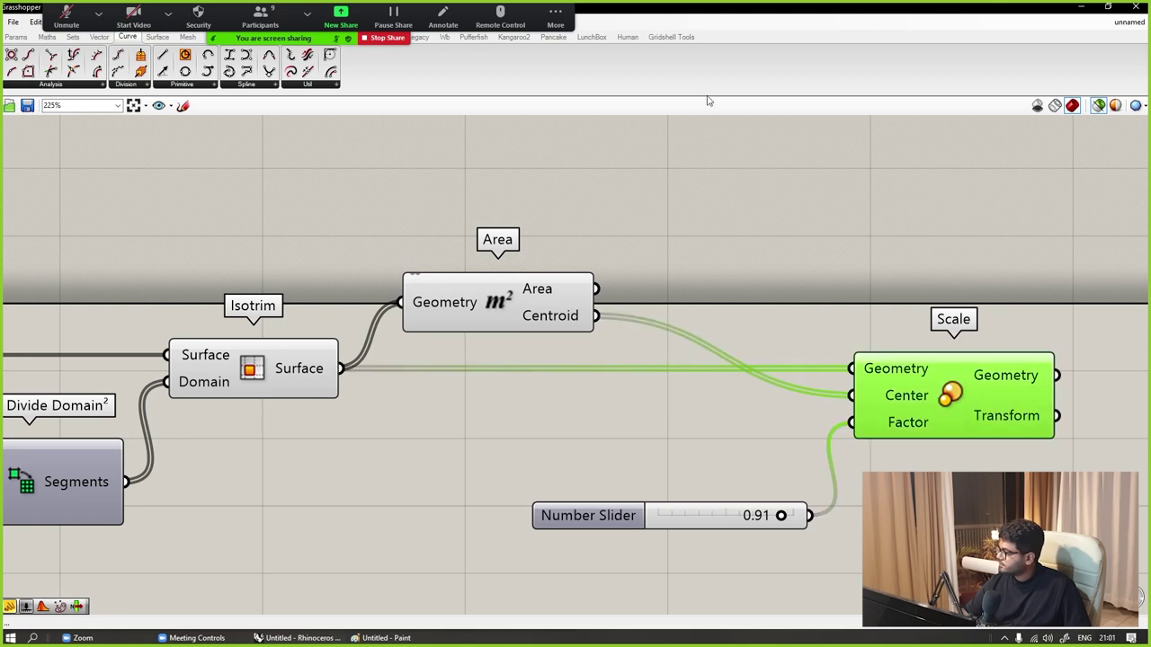
Put Grasshopper back beside the Rhino window and examine the scaled panels in the Perspective viewport.
key("super+Down")
key("super+Down")
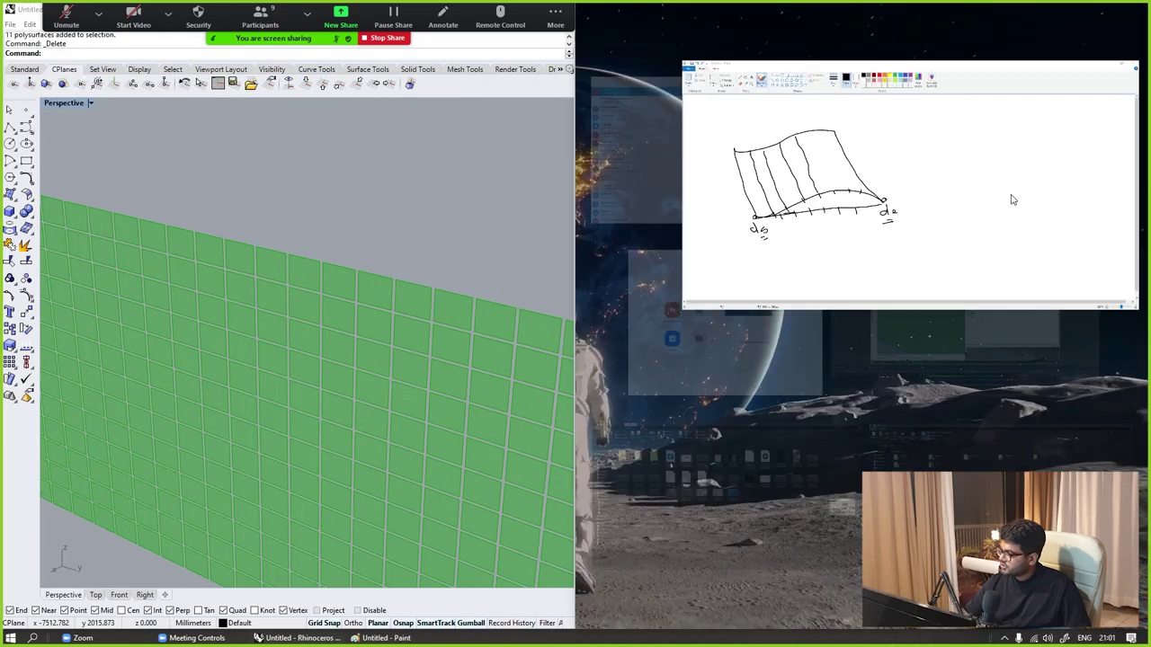
left_click(536, 208)
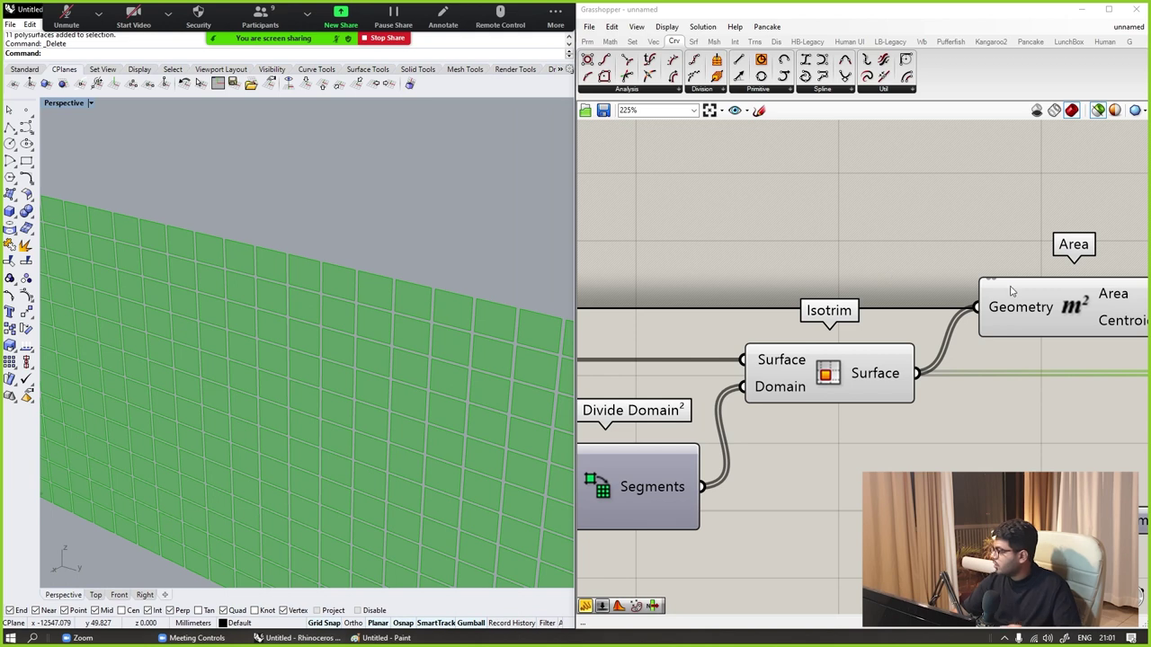
scroll(1043, 297, "down", 5)
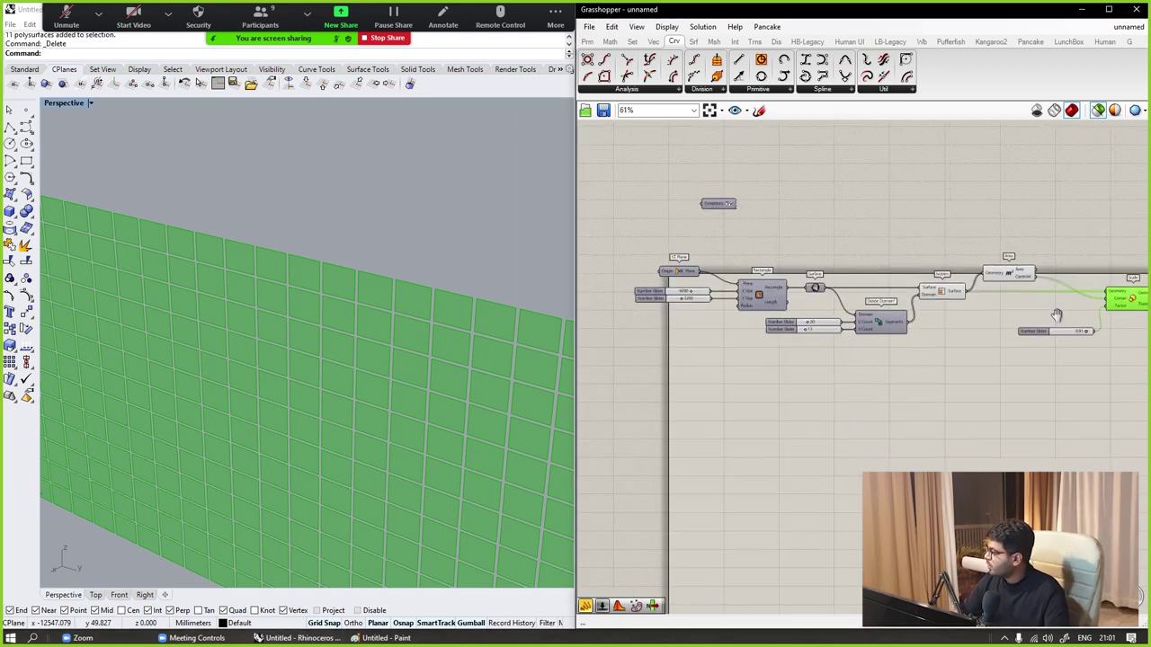
scroll(822, 271, "down", 3)
scroll(822, 271, "up", 2)
scroll(287, 318, "down", 5)
scroll(278, 326, "up", 2)
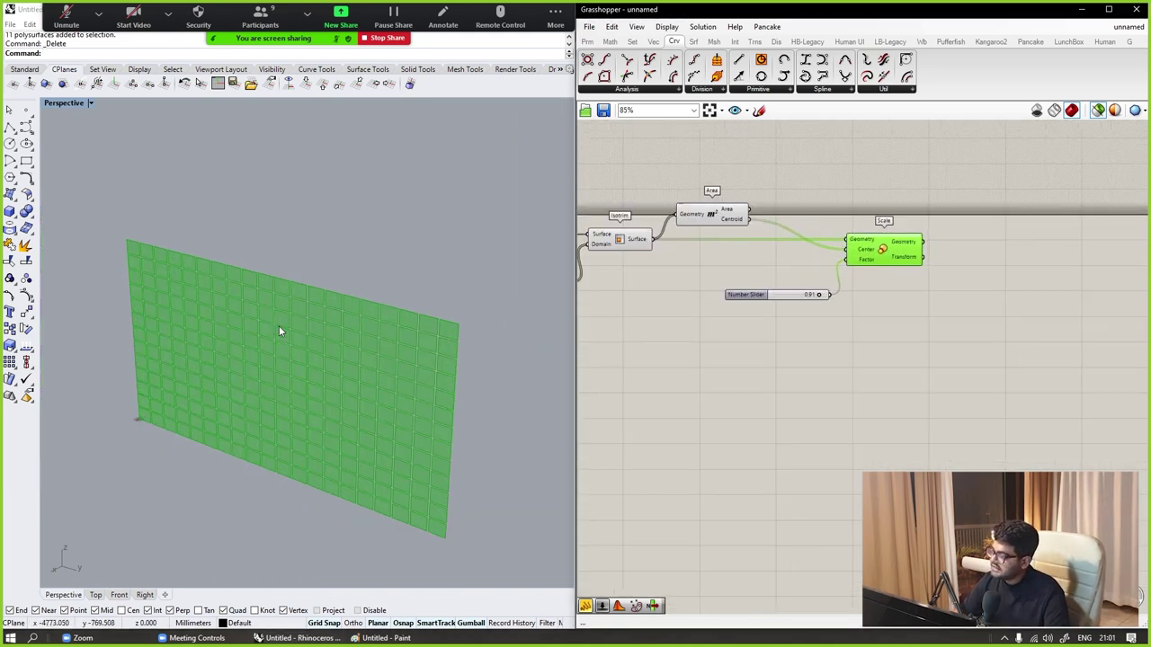
scroll(279, 332, "up", 2)
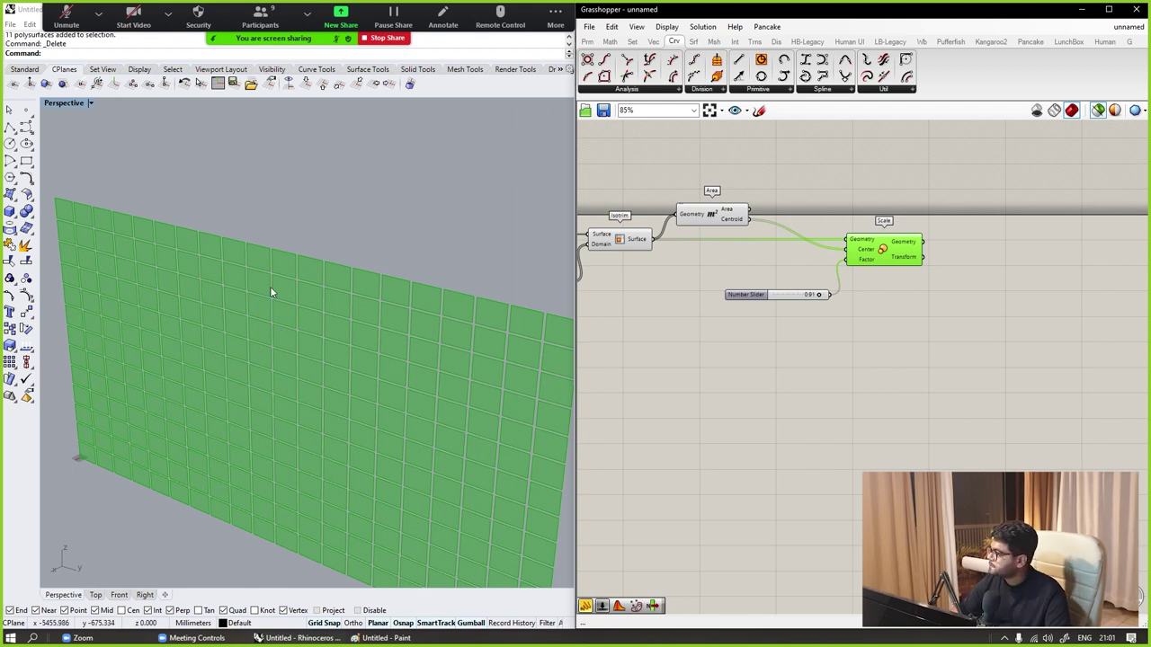
Look through the curve analysis components.
left_click(637, 89)
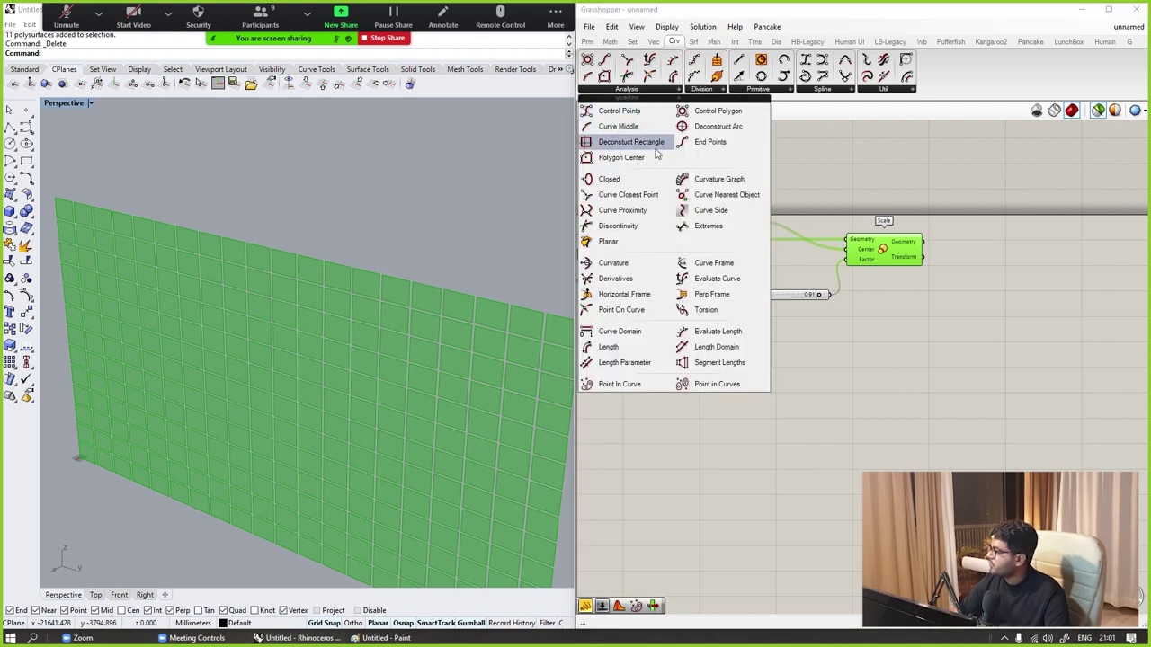
Add a Split List component after Scale and connect Scale's Geometry output to its List input.
left_click(632, 42)
left_click(616, 89)
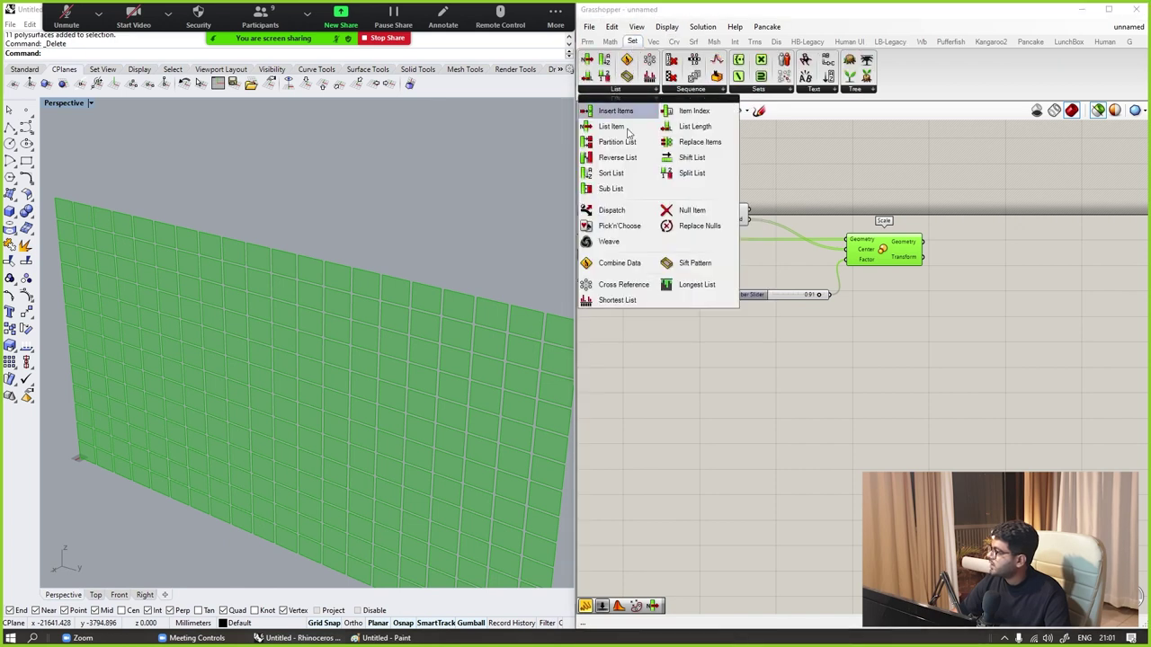
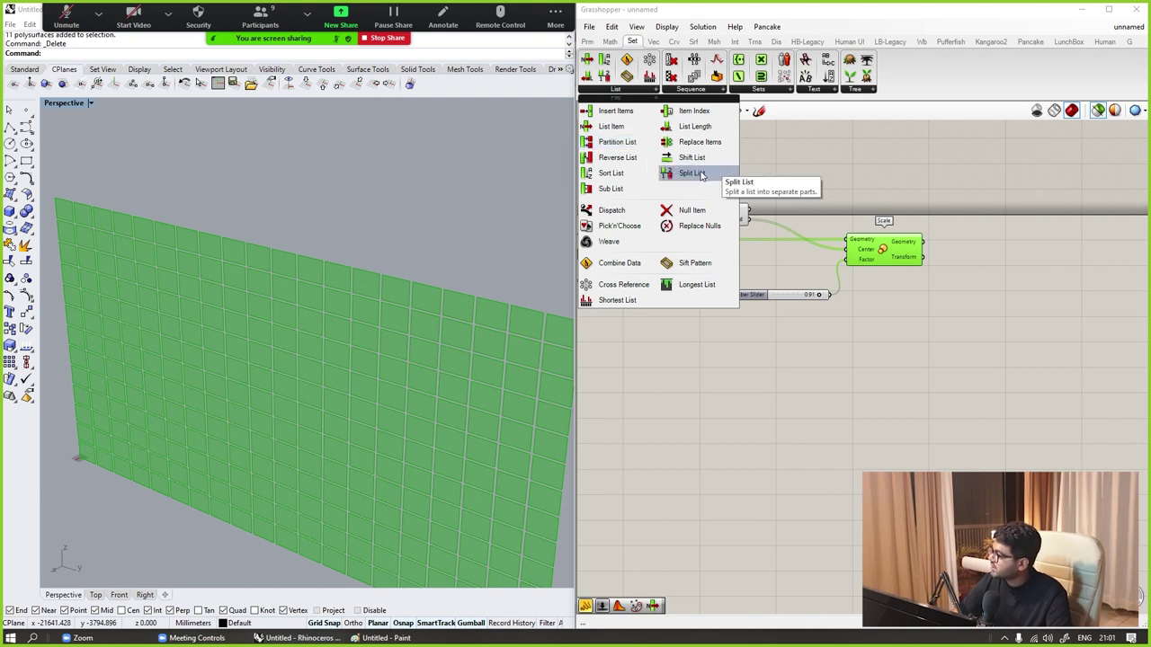
left_click(702, 174)
scroll(959, 283, "up", 4)
left_click(1025, 257)
right_click_drag(1025, 258, 759, 259)
left_click_drag(694, 241, 850, 252)
scroll(855, 249, "down", 3)
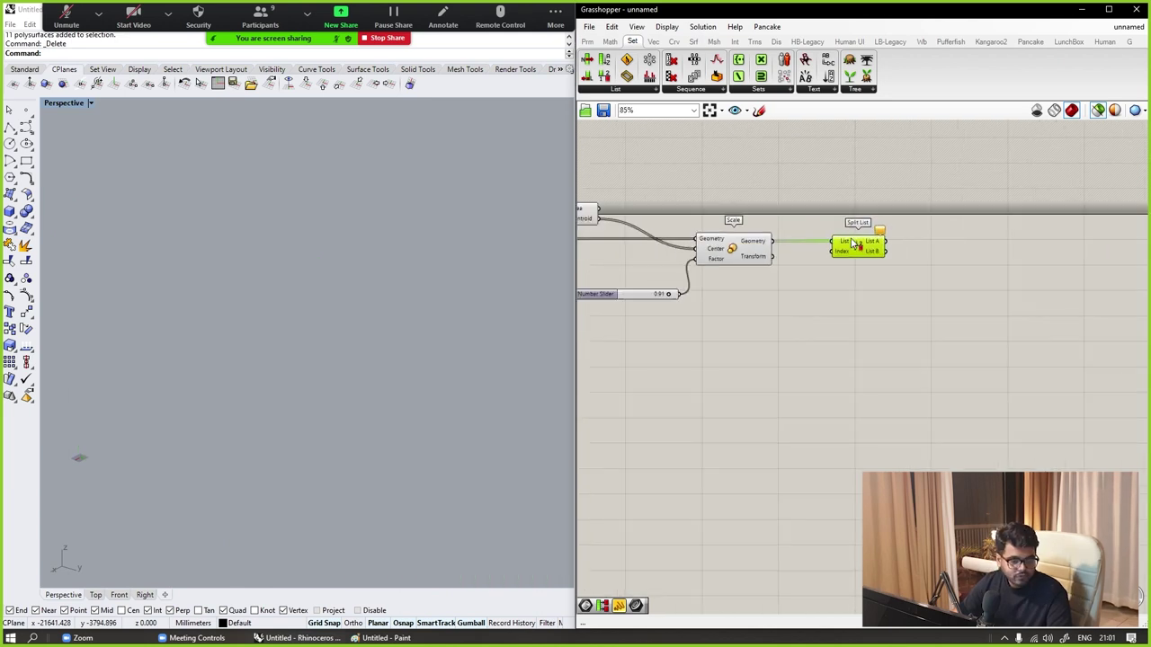
Examine Split List's List and Index inputs and the U and V count sliders feeding Divide Domain².
mouse_move(853, 245)
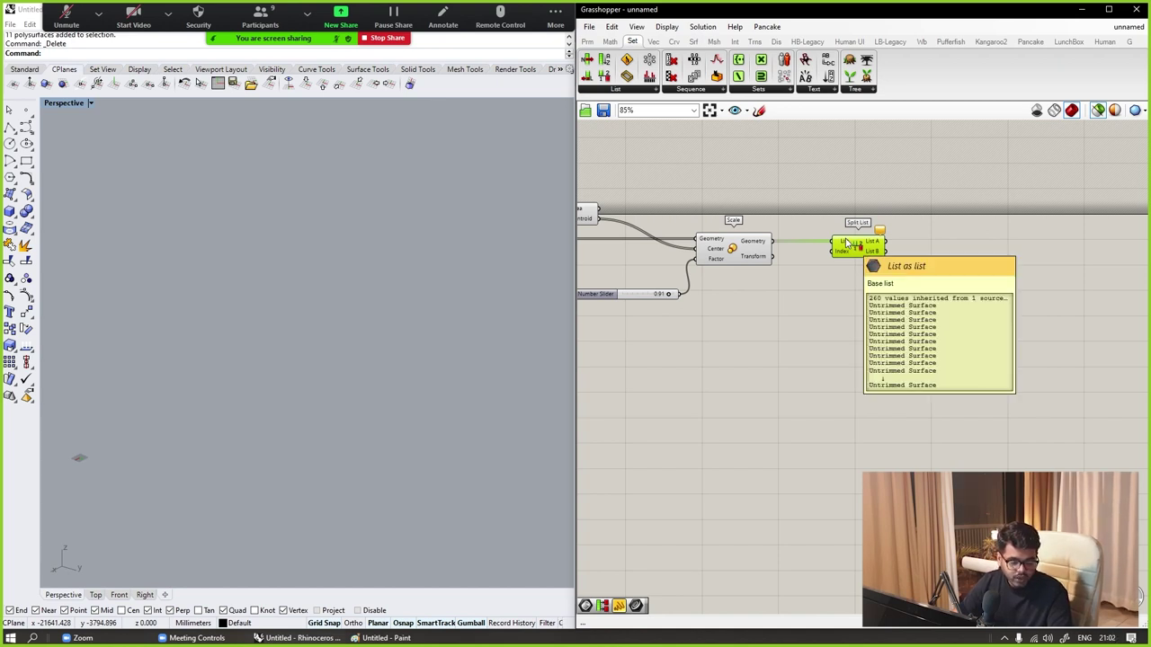
scroll(847, 244, "up", 3)
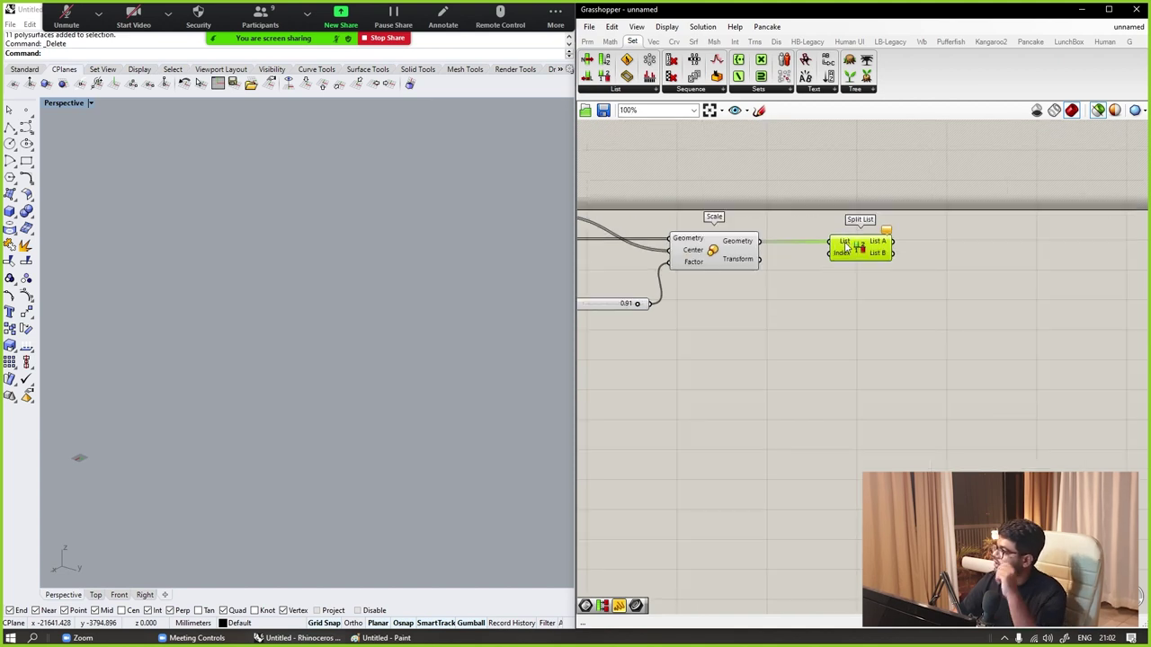
scroll(845, 257, "down", 2)
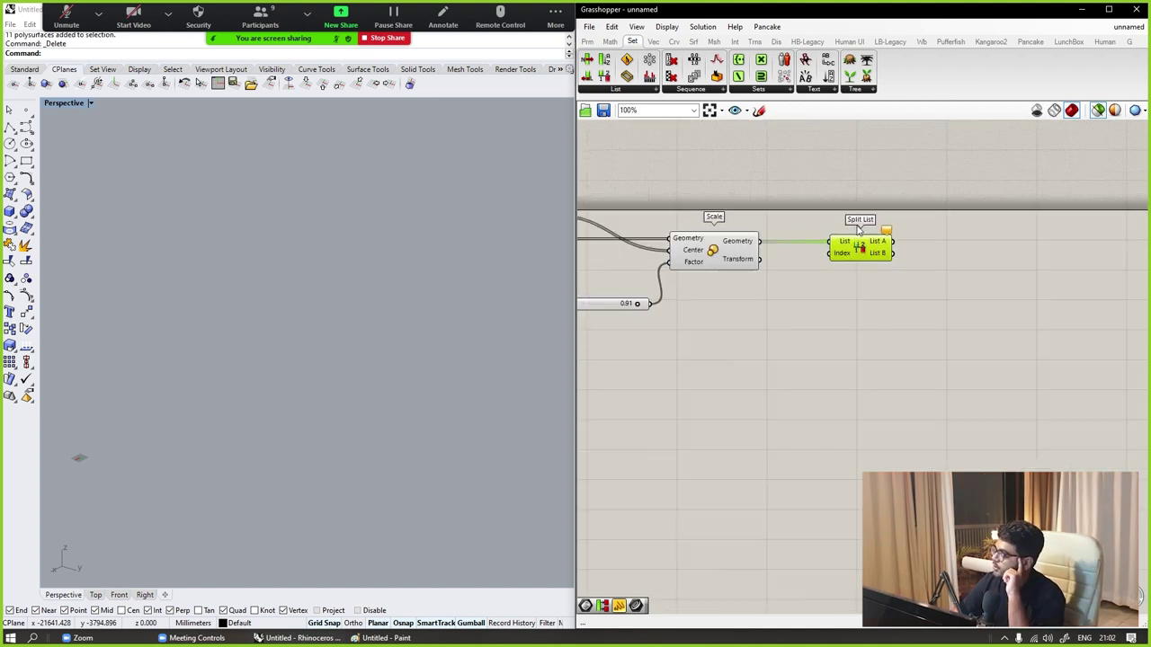
scroll(854, 247, "up", 3)
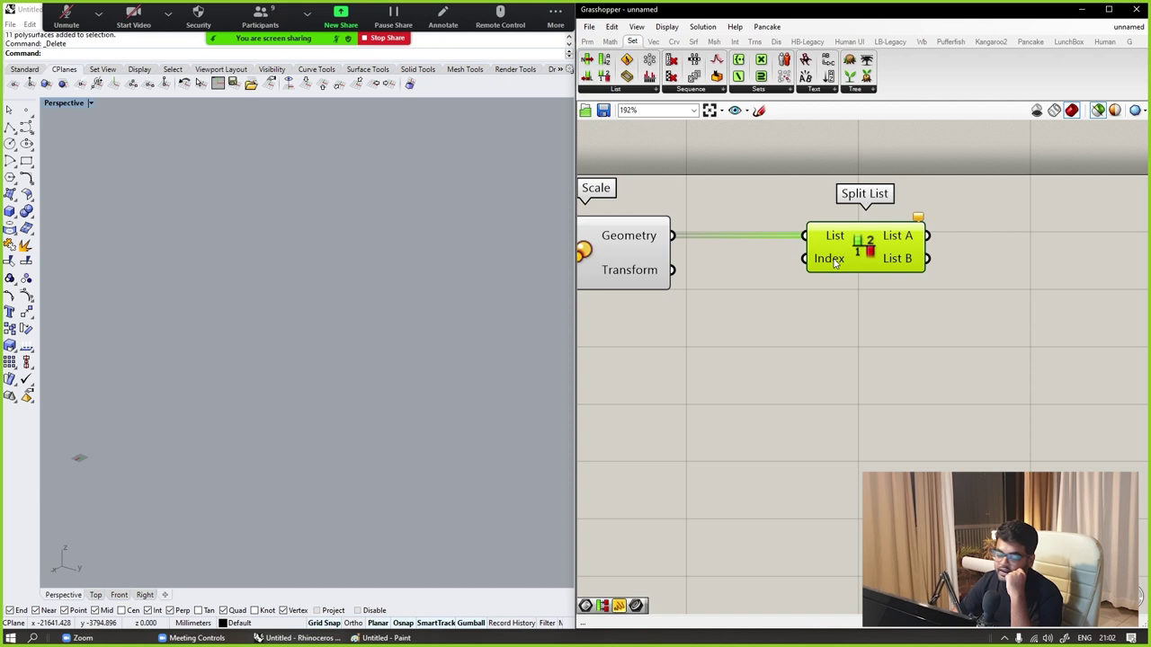
mouse_move(831, 275)
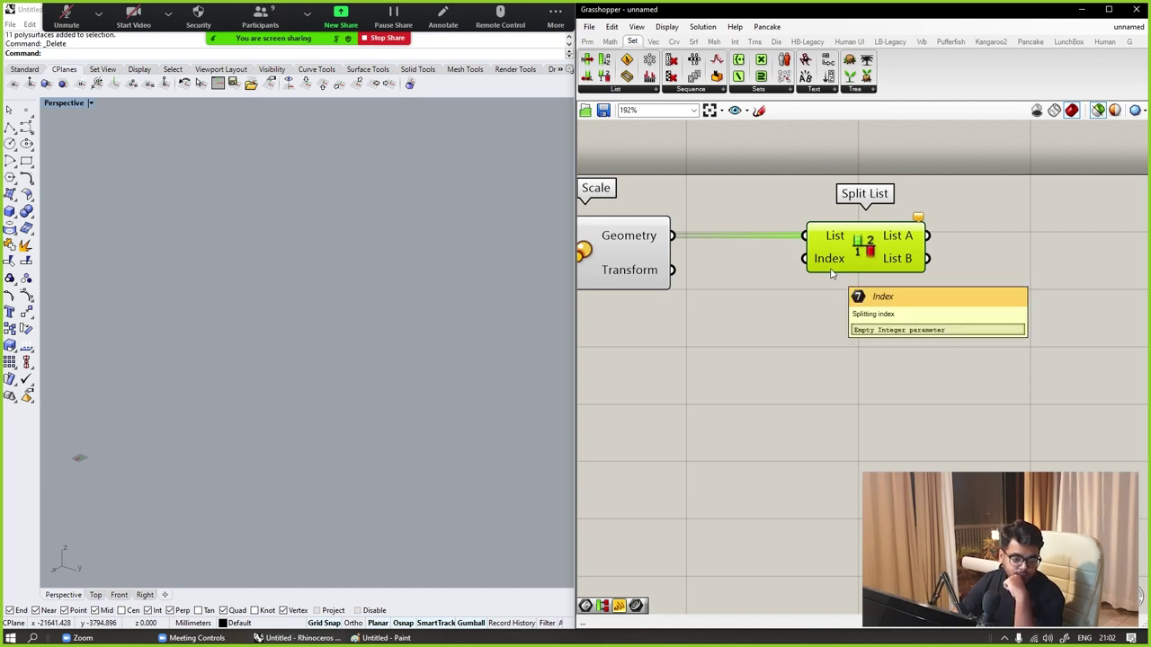
scroll(832, 274, "down", 5)
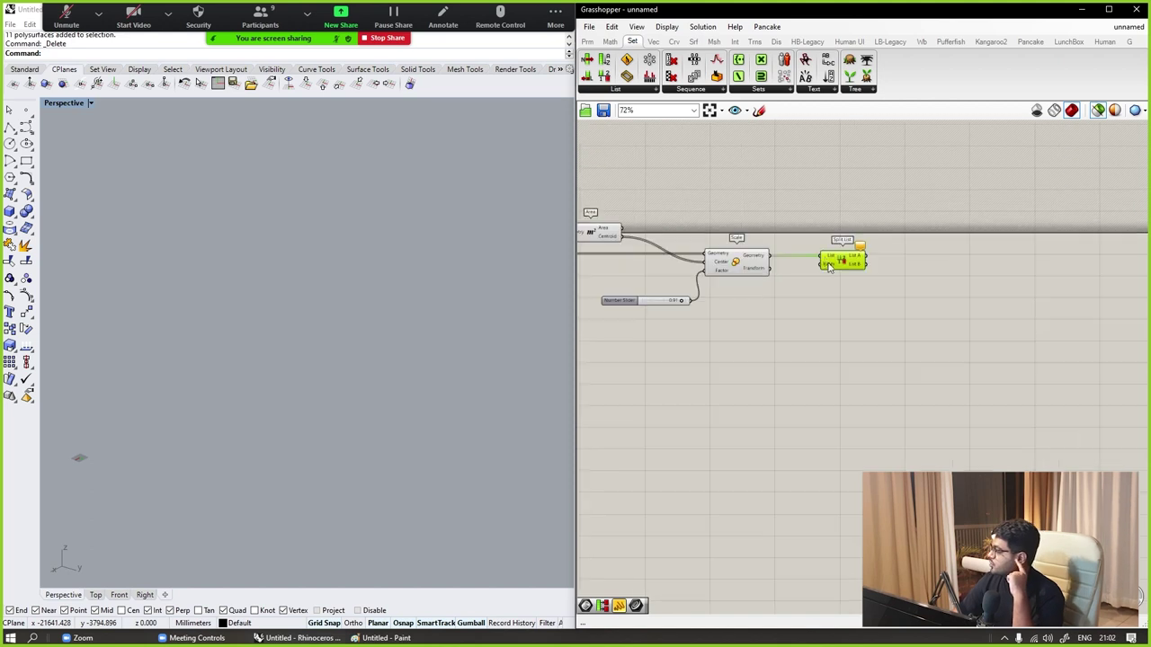
scroll(866, 230, "up", 1)
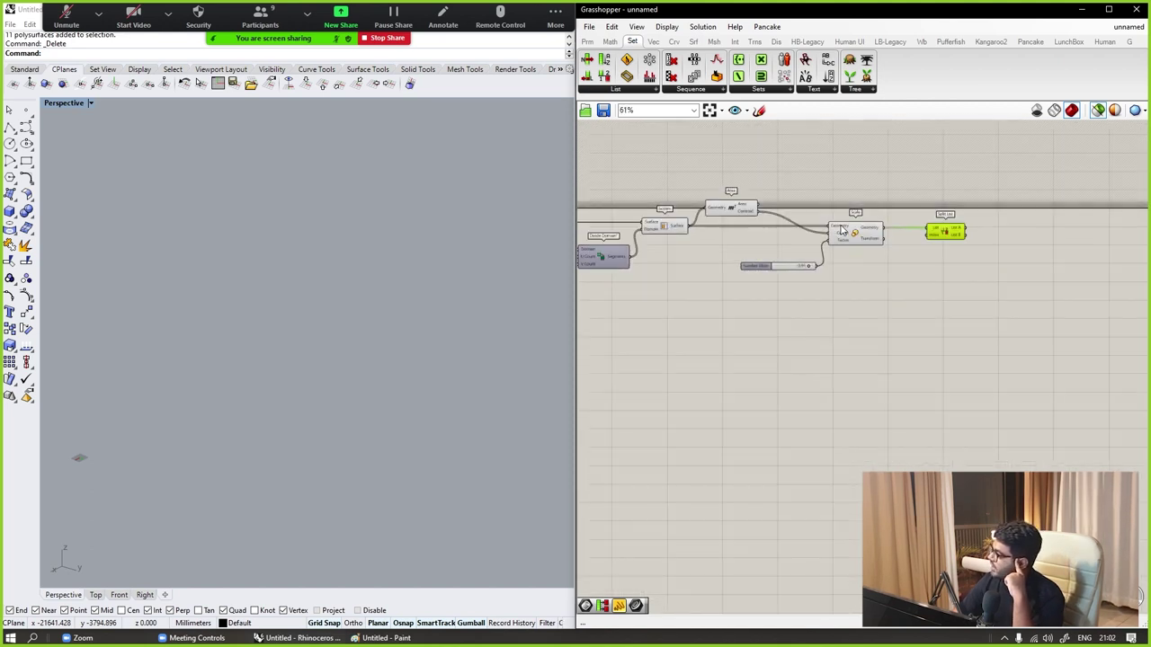
scroll(672, 244, "up", 1)
mouse_move(665, 232)
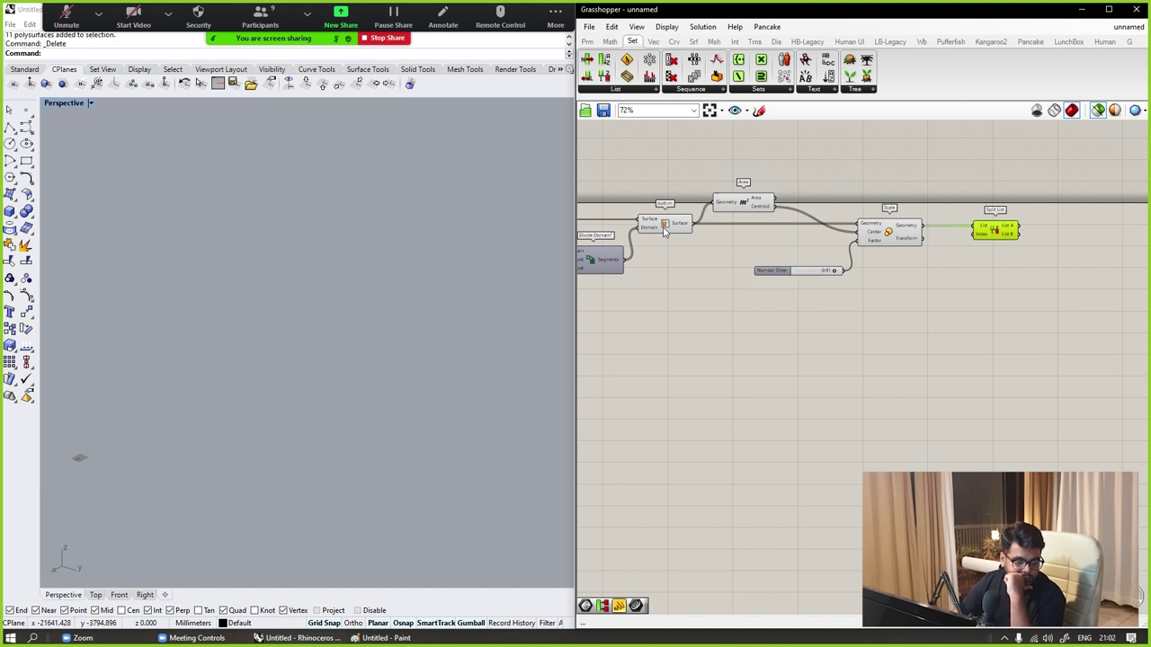
scroll(670, 227, "down", 4)
scroll(701, 217, "up", 3)
scroll(700, 216, "up", 3)
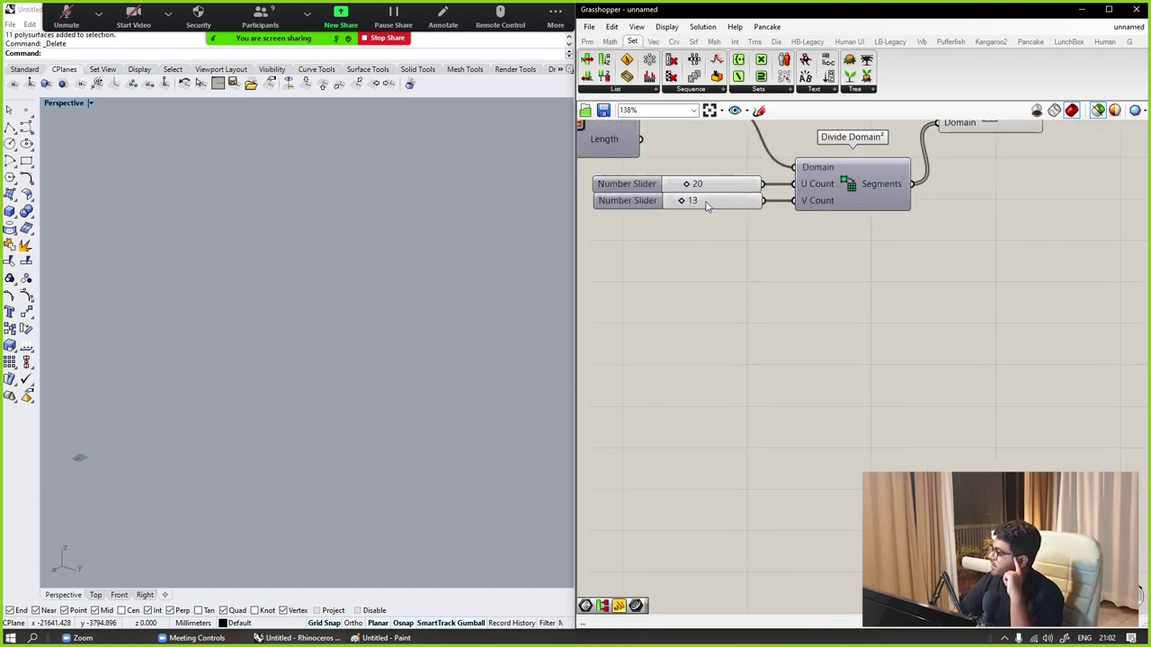
mouse_move(708, 203)
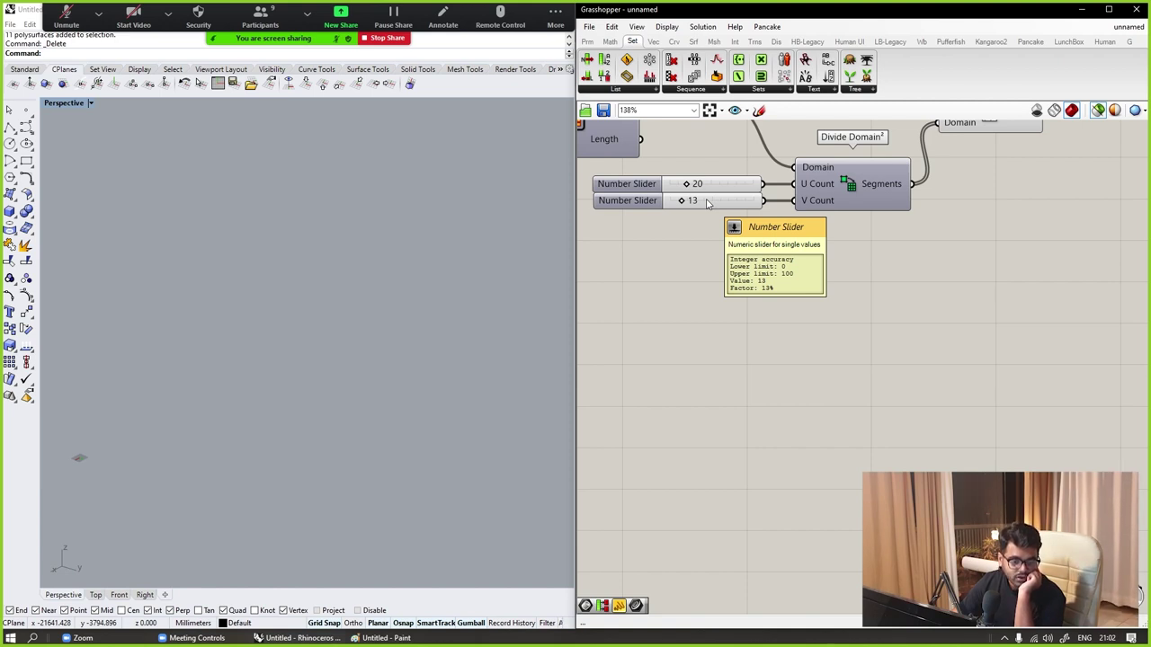
scroll(707, 204, "down", 3)
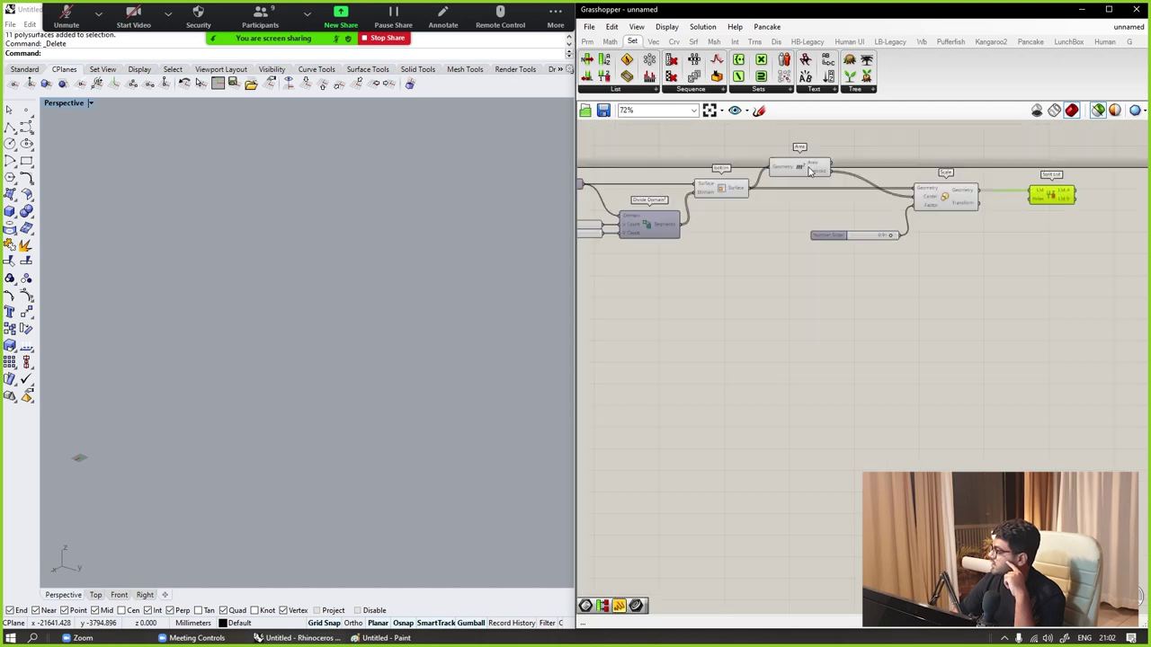
Add a List Length component above Area and connect Isotrim's Surface output to its List input.
double_click(792, 204)
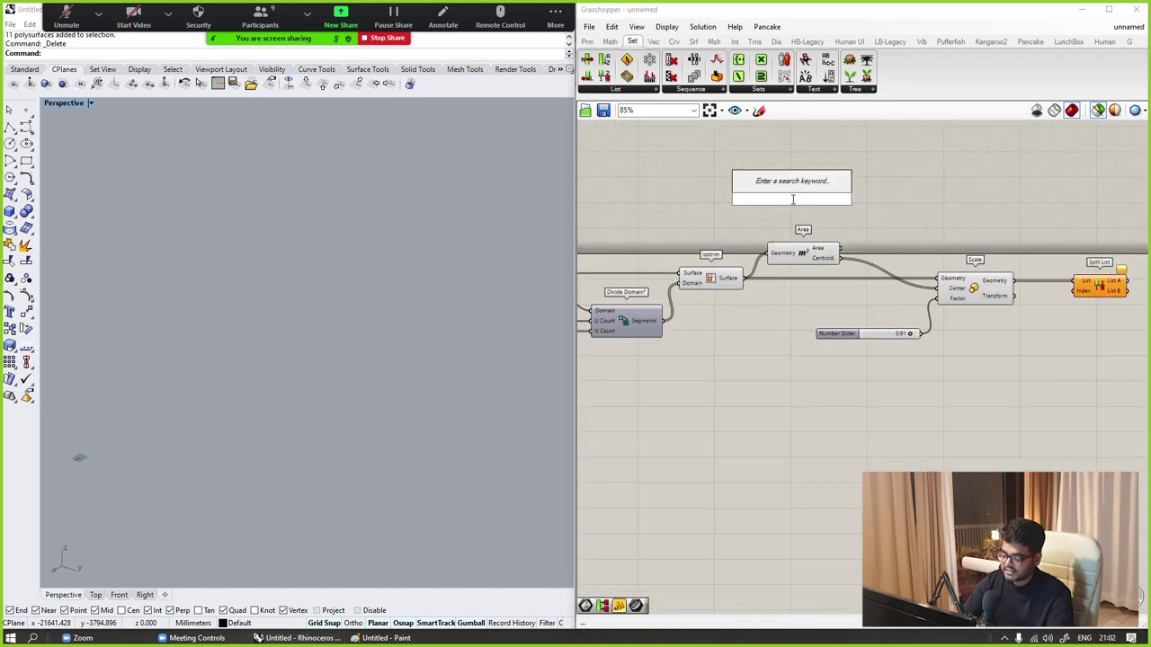
type("list lenth")
key("Up")
key("Up")
key("Up")
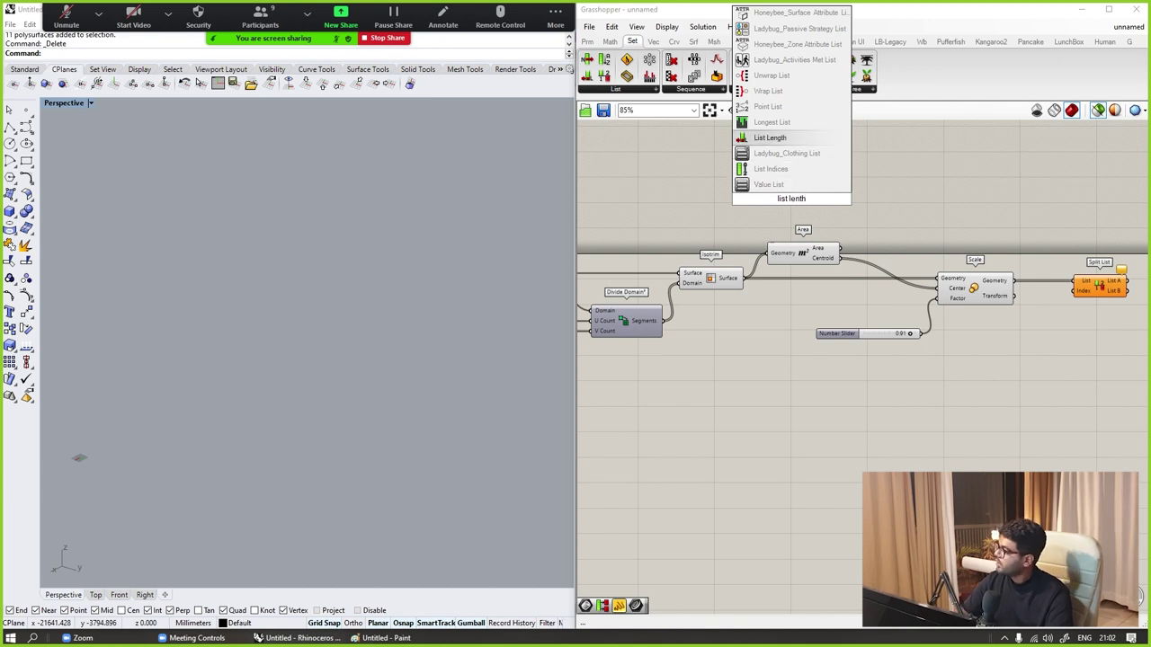
key("Return")
scroll(792, 204, "up", 1)
left_click_drag(734, 291, 781, 203)
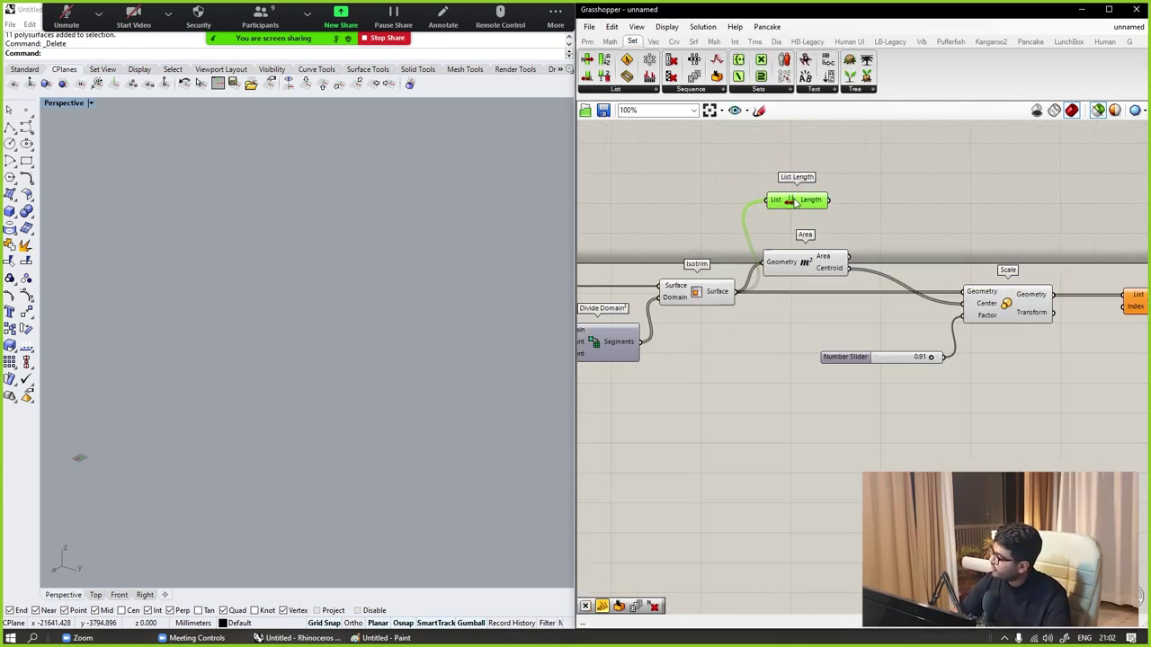
Add a Panel beside List Length and connect the Length output to it to read the surface count.
double_click(858, 200)
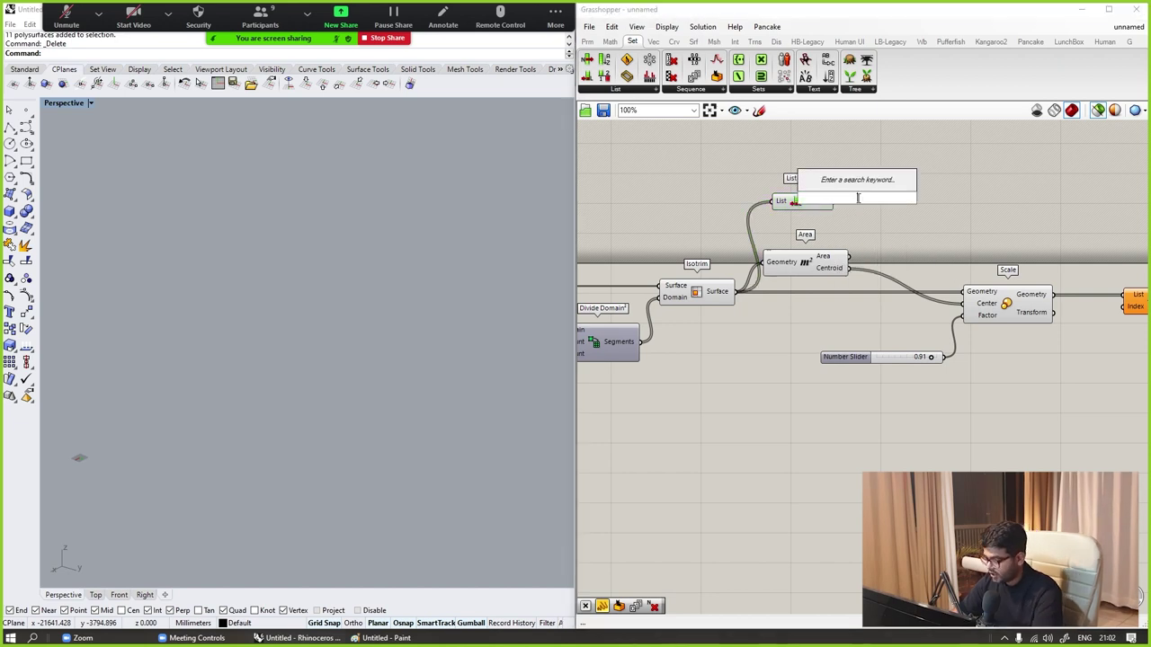
type("panel")
key("Return")
left_click_drag(858, 199, 905, 202)
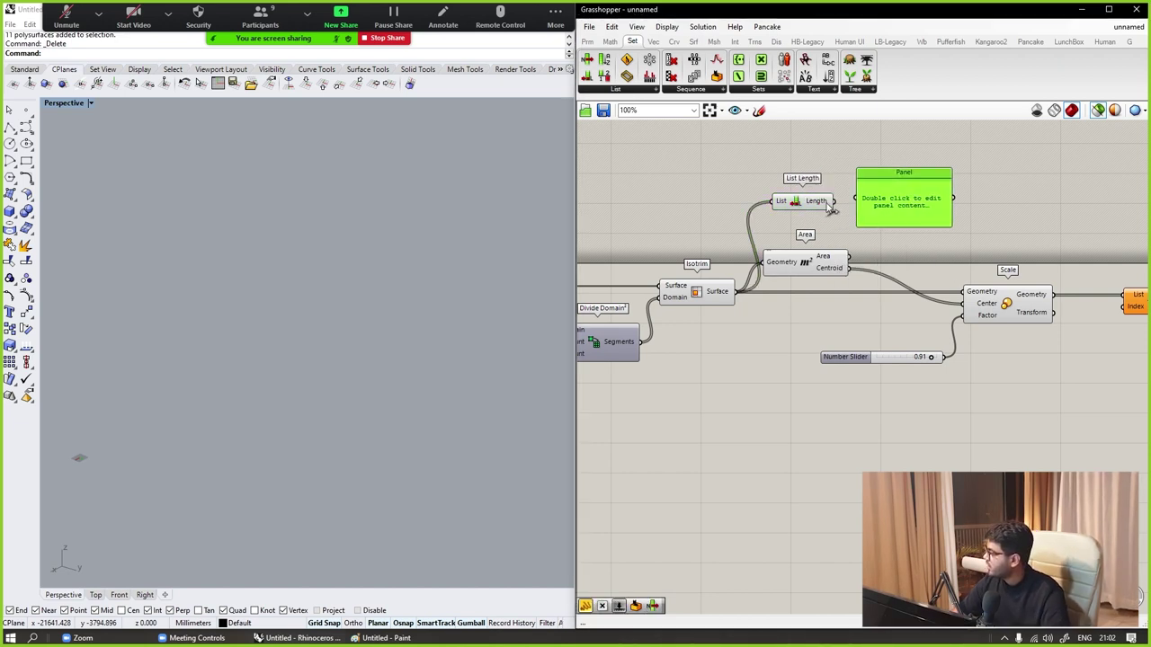
mouse_move(907, 226)
left_mouse_down()
mouse_move(907, 240)
mouse_move(899, 200)
mouse_move(905, 225)
left_mouse_up()
scroll(898, 194, "up", 4)
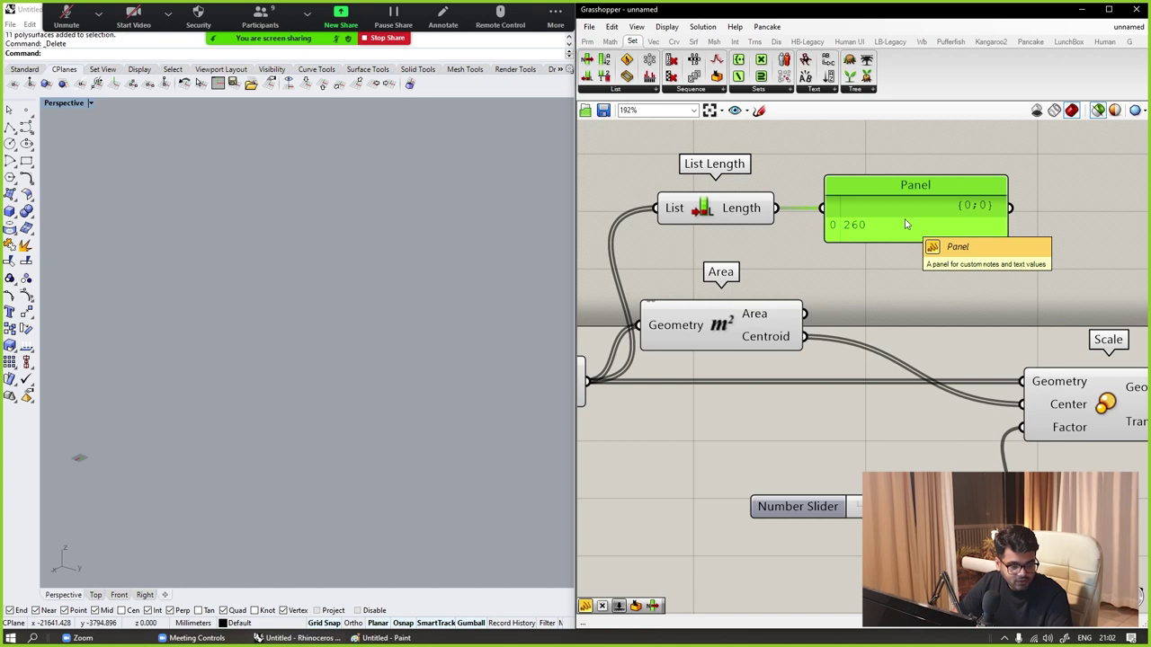
scroll(907, 224, "down", 5)
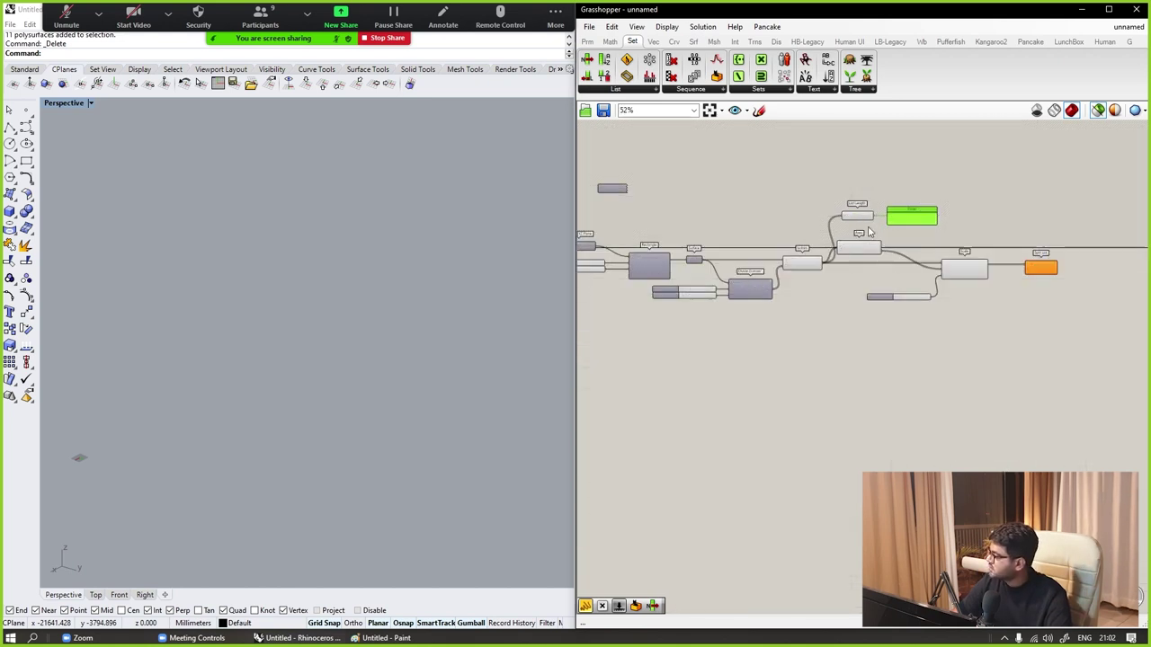
Check the count sliders of Divide Domain² and delete the panel attached to List Length.
scroll(692, 281, "up", 5)
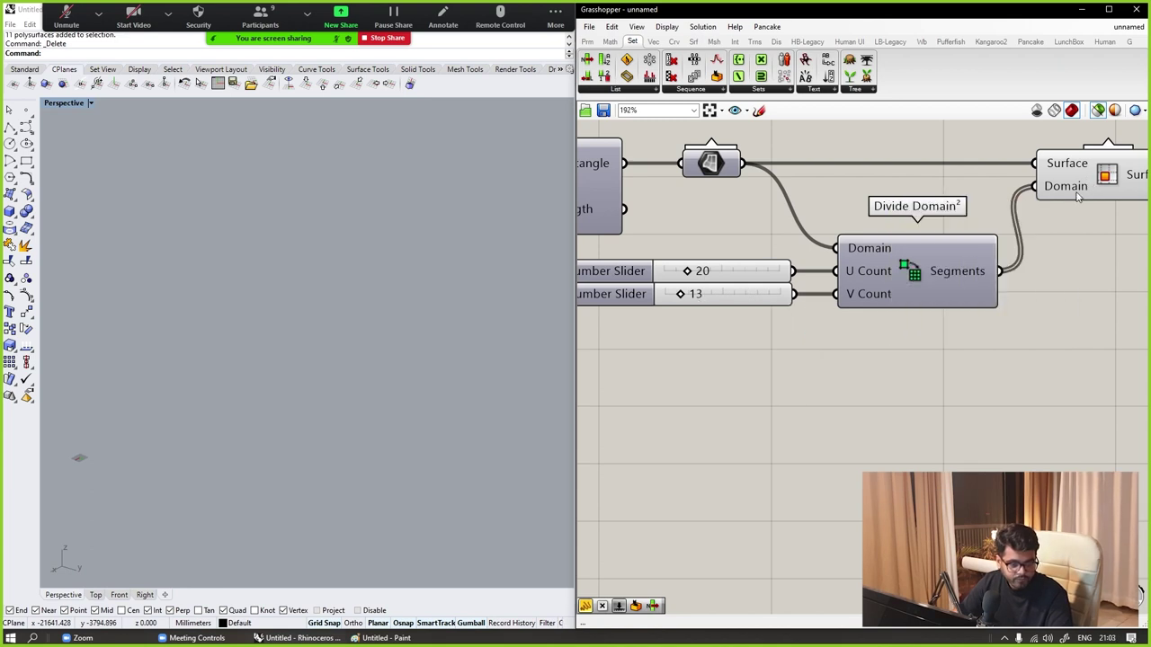
scroll(1076, 197, "down", 5)
right_click_drag(1076, 197, 648, 333)
scroll(776, 264, "up", 3)
key("Delete")
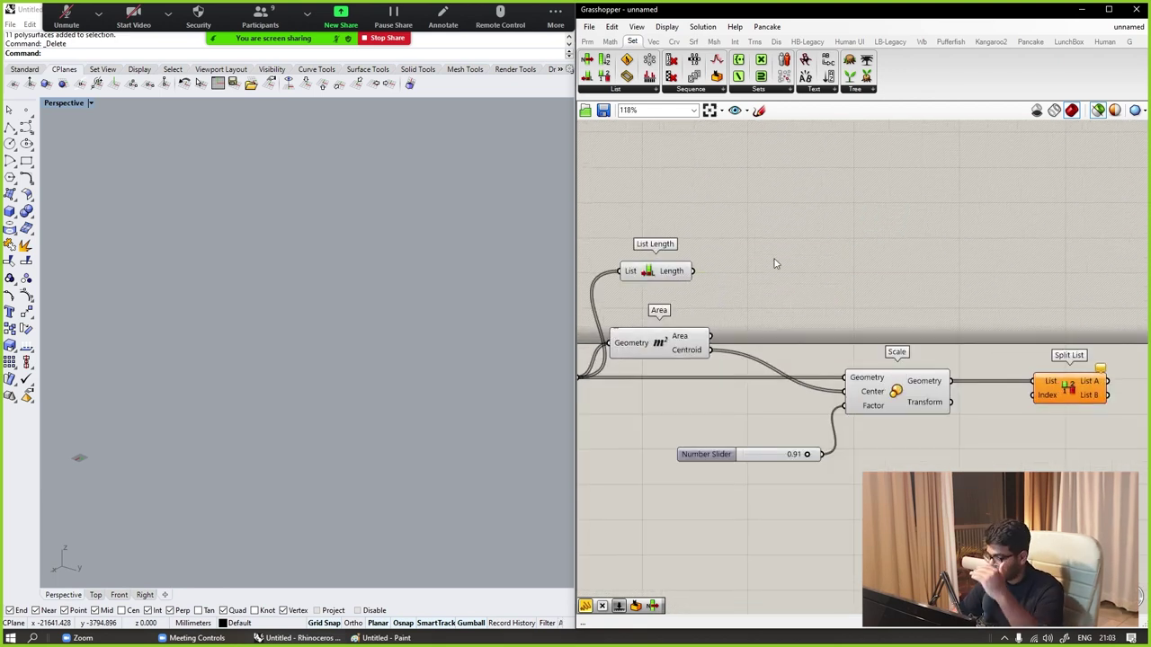
Add a Division component after List Length and connect the Length output to its A input.
double_click(825, 275)
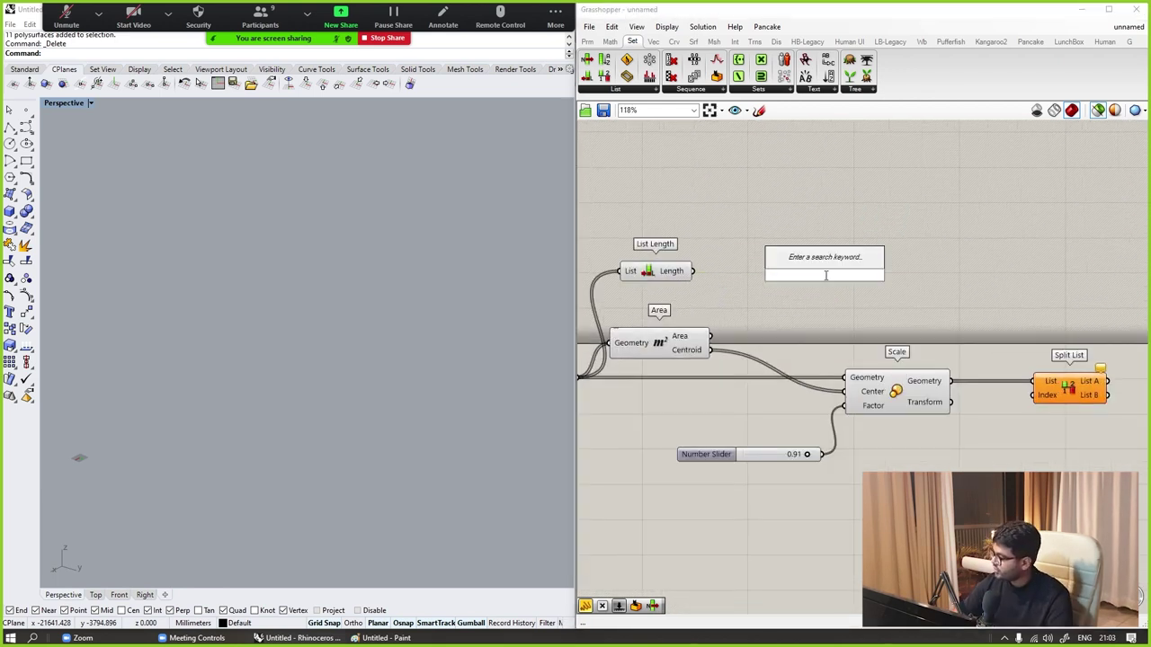
type("division")
key("Return")
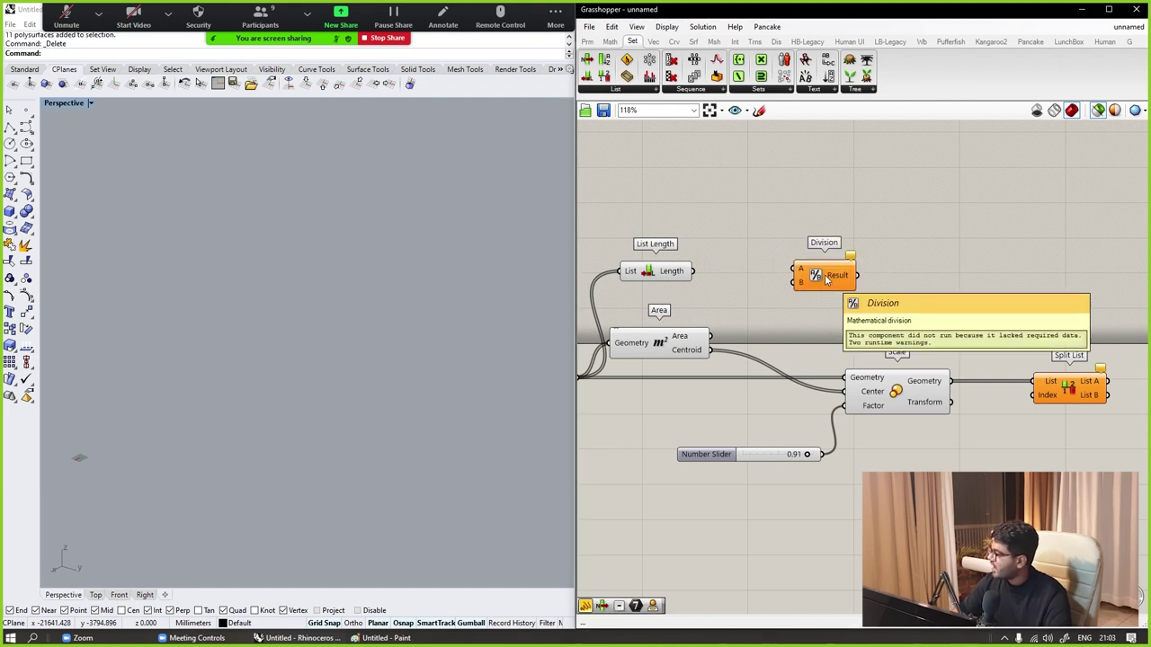
scroll(818, 337, "up", 2)
left_click_drag(654, 272, 841, 296)
Create a number slider set to 2 beside Division and connect it to the B input.
double_click(770, 313)
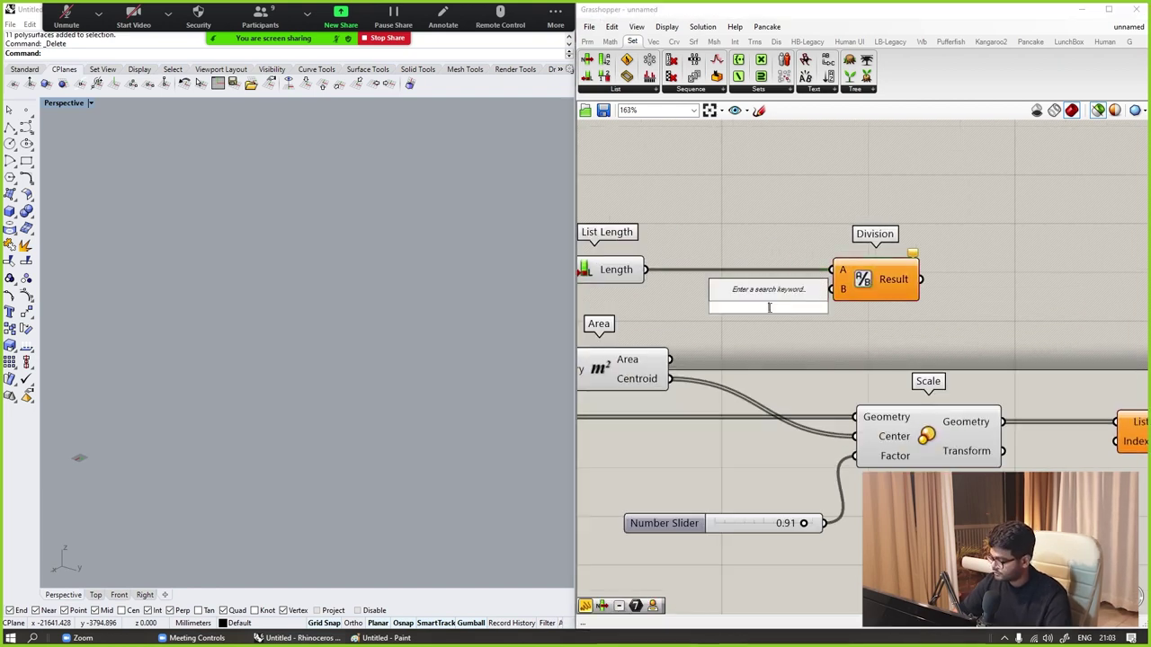
type("2")
key("Return")
left_click(710, 309)
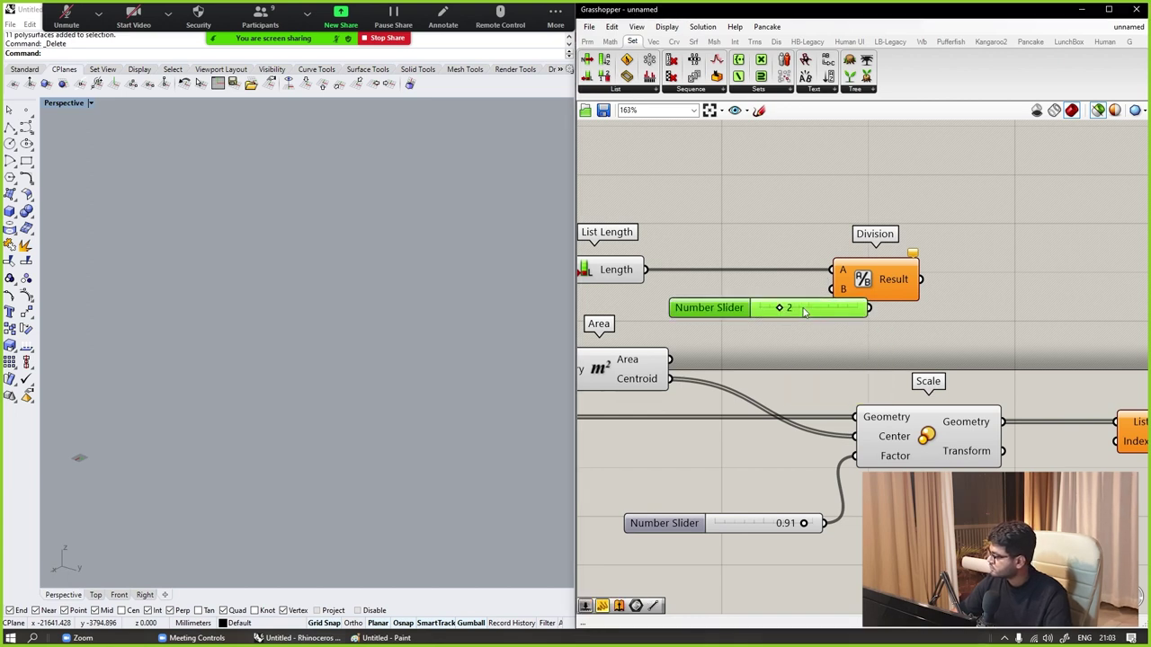
left_click_drag(710, 309, 651, 306)
left_click_drag(810, 305, 833, 290)
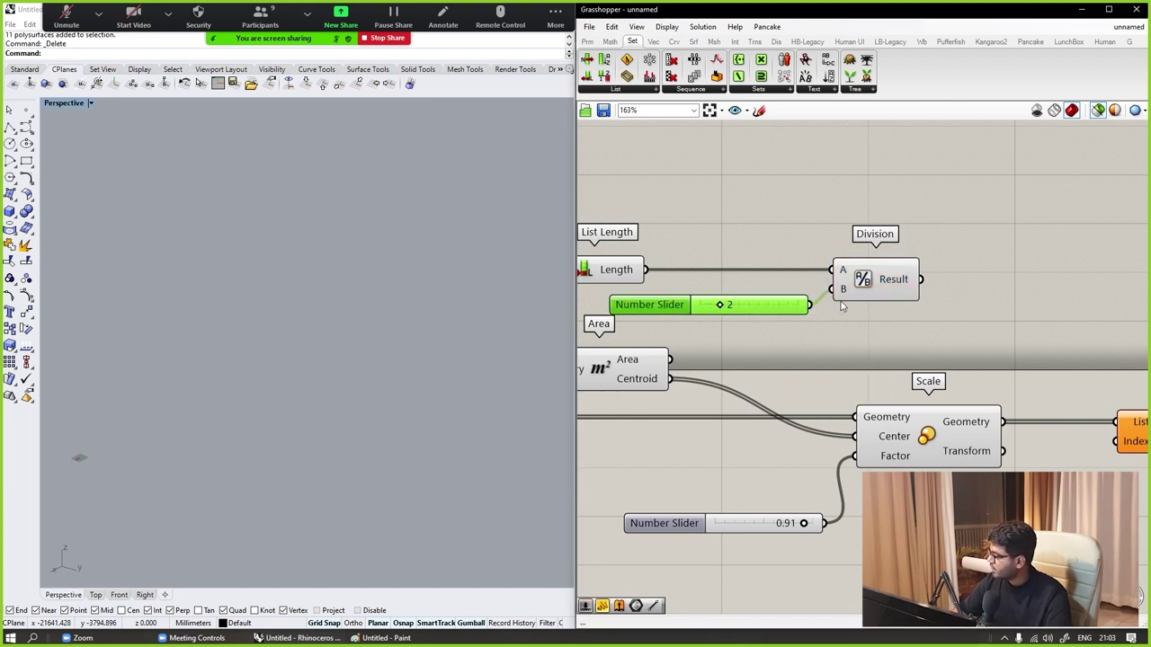
Add a Panel beside Division and connect the Result output to it.
double_click(969, 283)
type("pan")
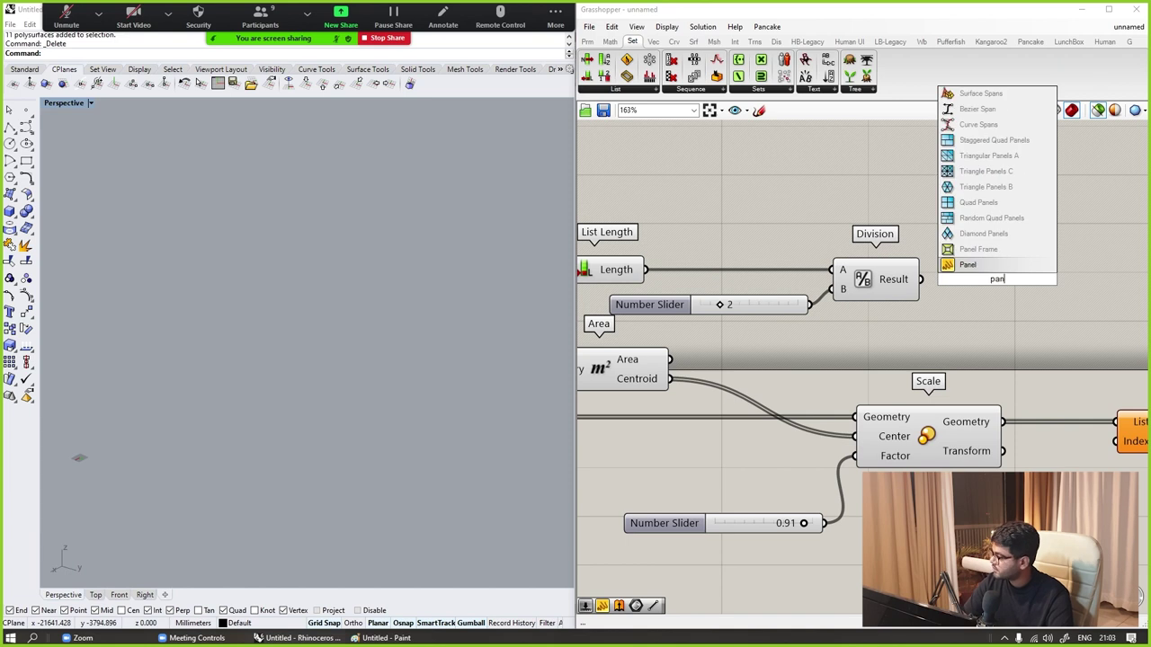
key("Return")
left_click_drag(998, 284, 1059, 295)
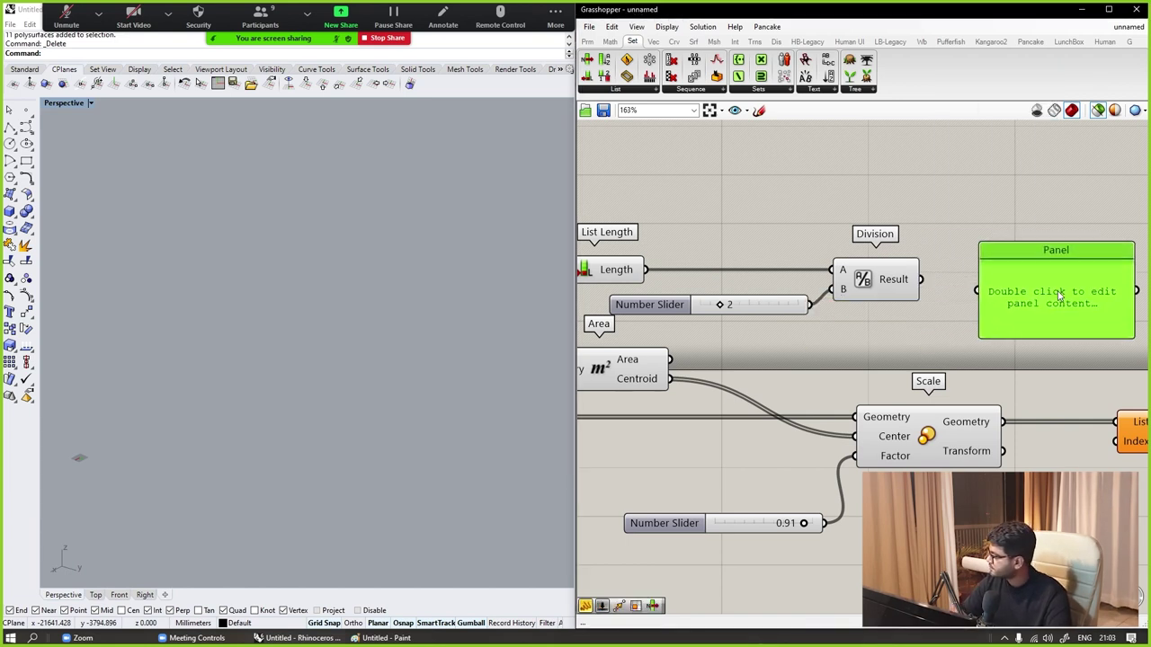
left_click_drag(918, 280, 1016, 287)
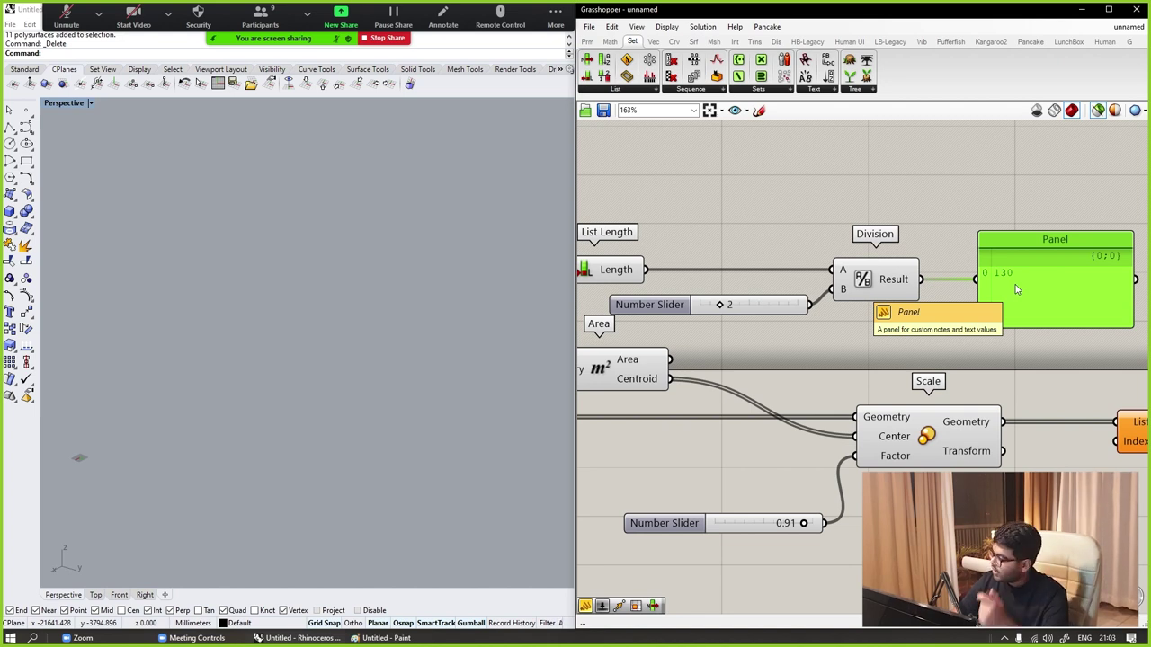
Examine the Division result in its panel alongside the List Length chain and Split List's Index input.
scroll(758, 254, "down", 3)
scroll(956, 356, "up", 3)
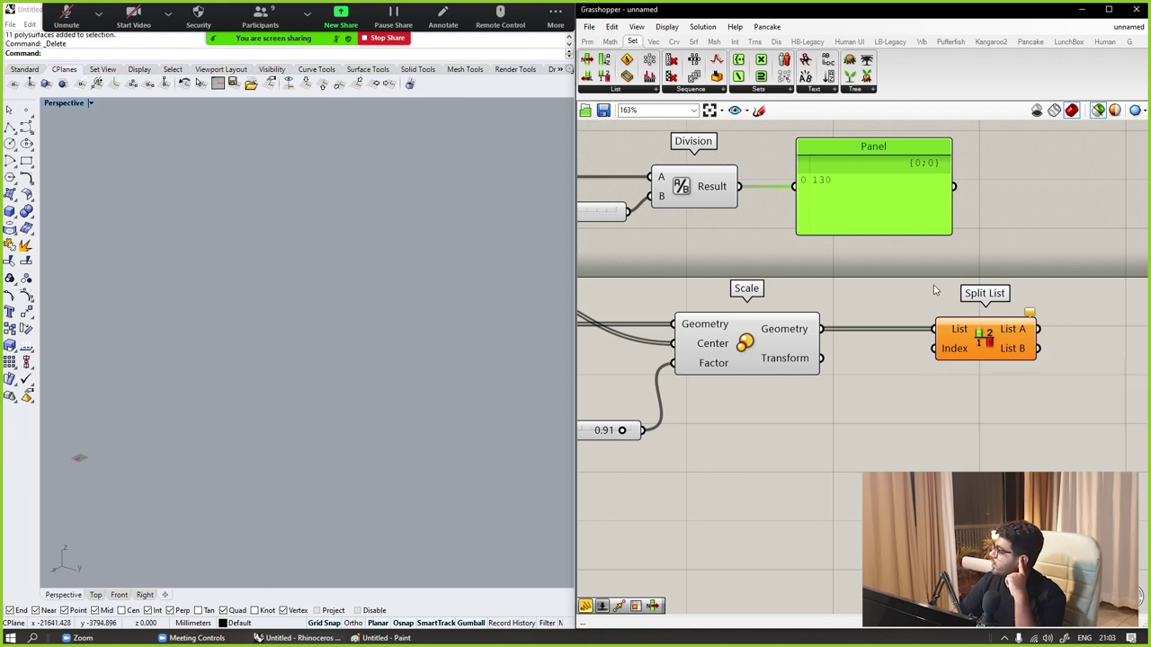
scroll(936, 288, "down", 5)
scroll(922, 241, "up", 4)
scroll(922, 241, "up", 3)
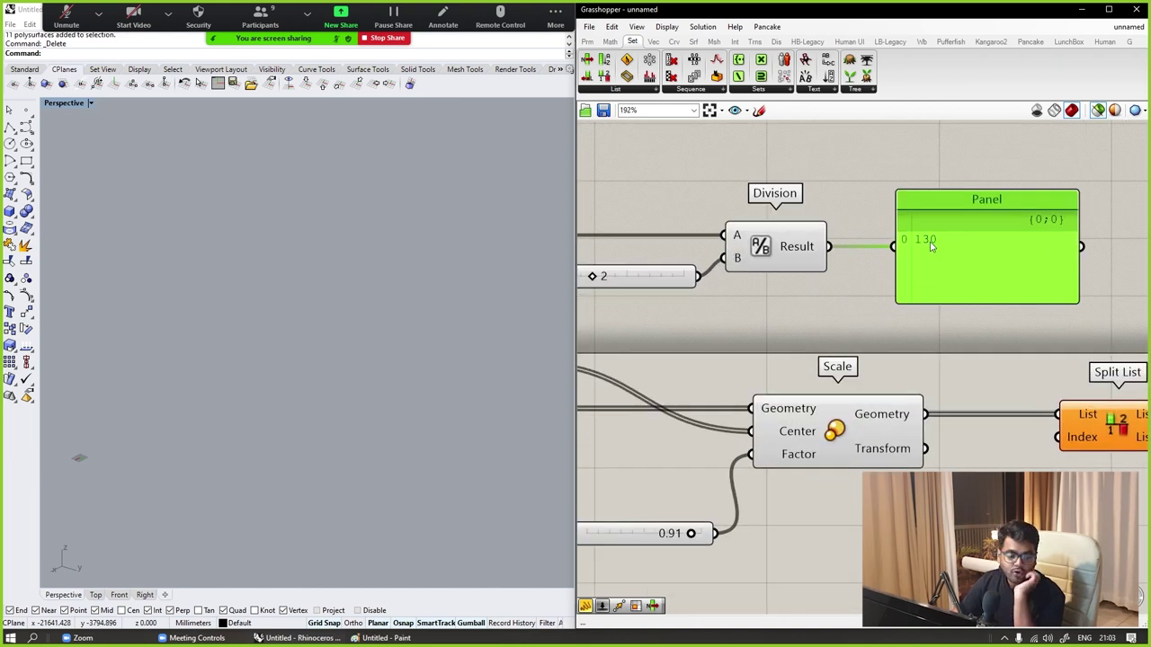
scroll(917, 250, "down", 3)
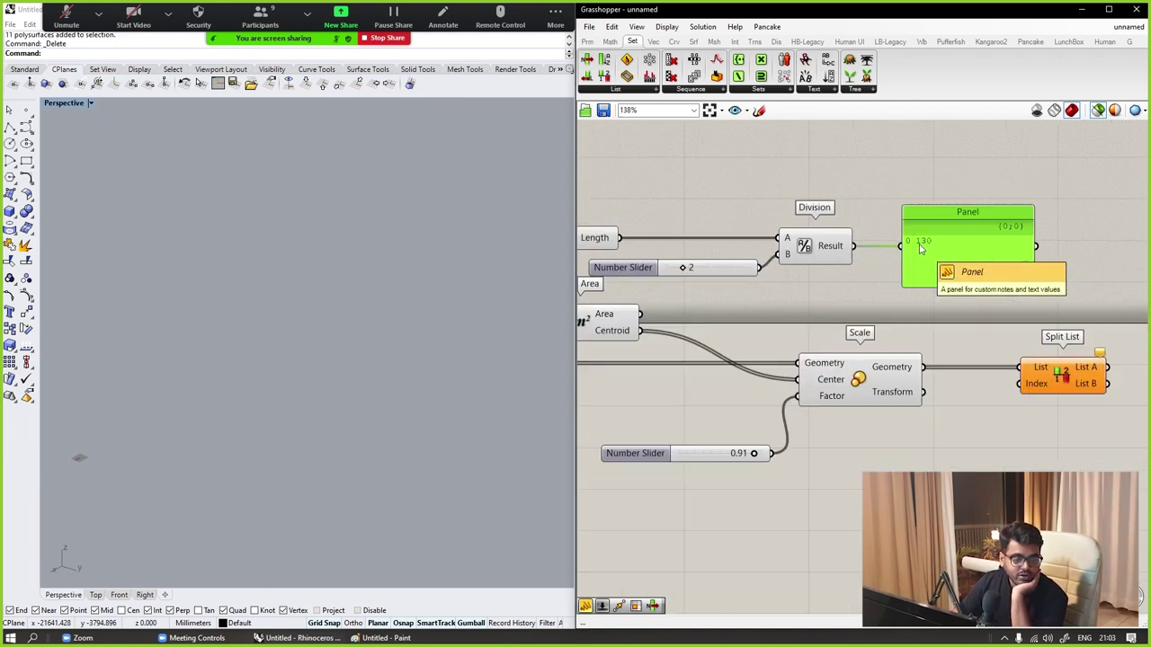
scroll(818, 251, "up", 3)
right_click_drag(816, 251, 925, 255)
scroll(924, 256, "down", 2)
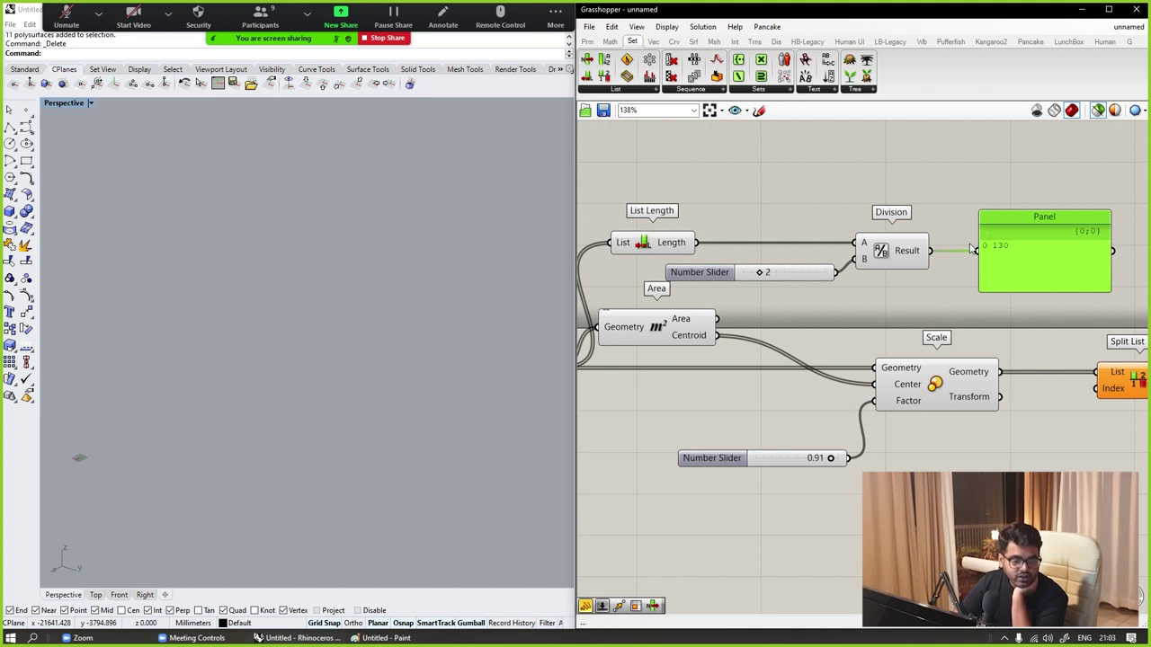
Delete the Panel attached to the Division component's Result output.
scroll(973, 250, "up", 2)
scroll(881, 216, "down", 3)
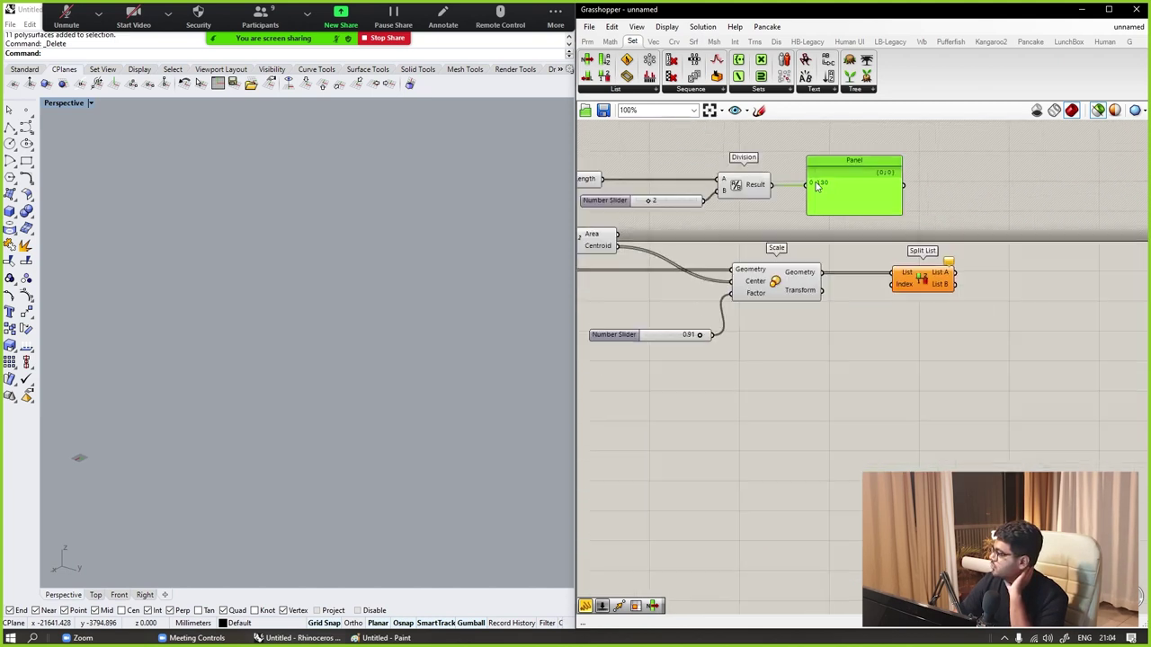
scroll(816, 184, "up", 1)
scroll(832, 184, "up", 2)
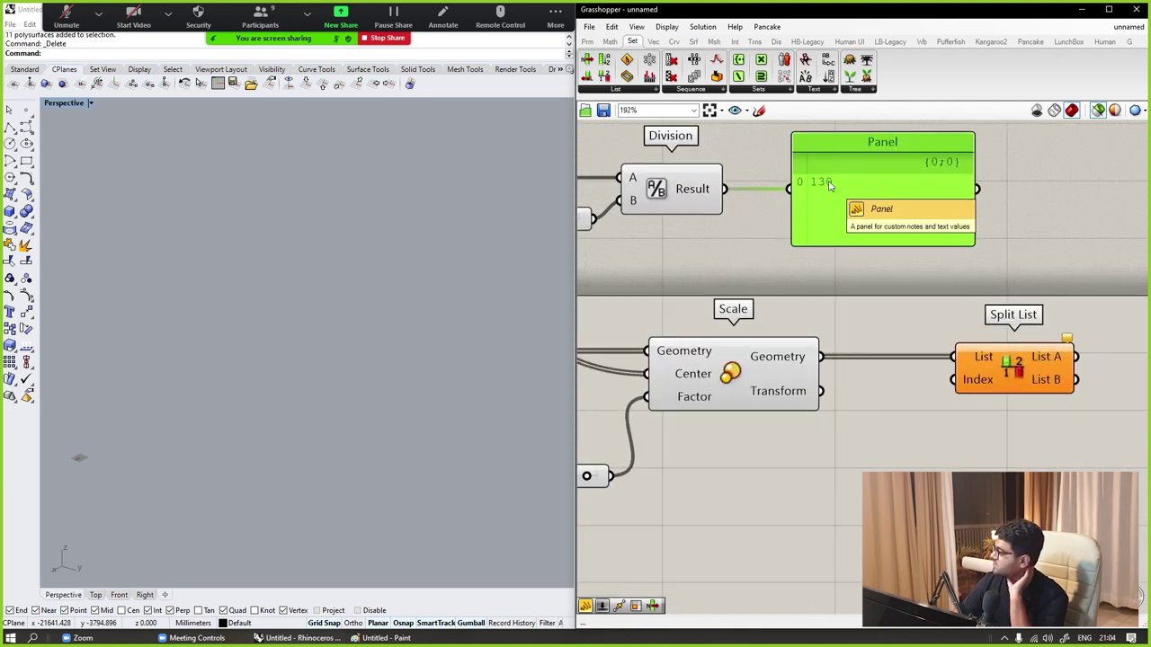
mouse_move(971, 362)
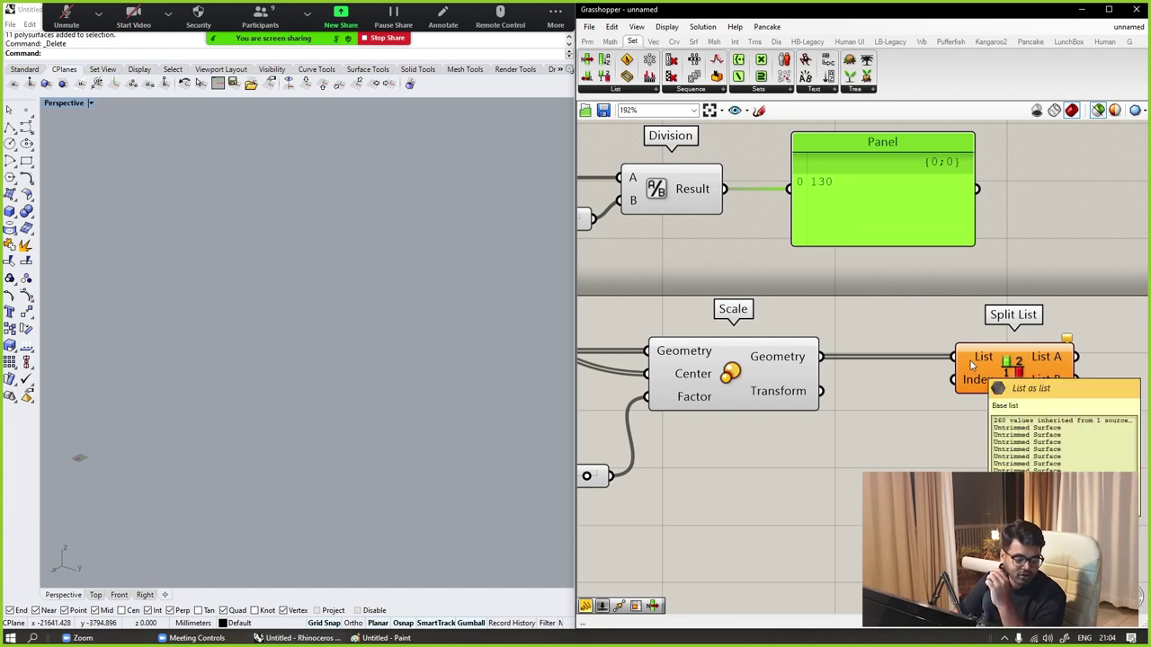
scroll(970, 360, "down", 2)
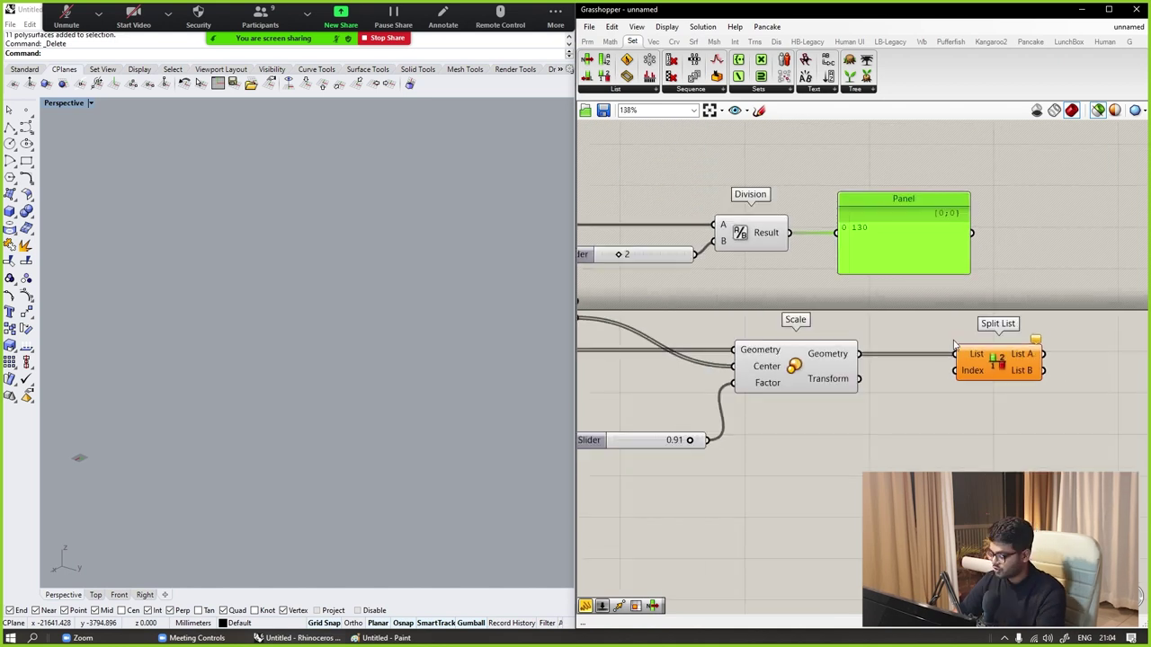
key("Delete")
Add a Round component after Division and connect the Result output to its Number input.
double_click(911, 317)
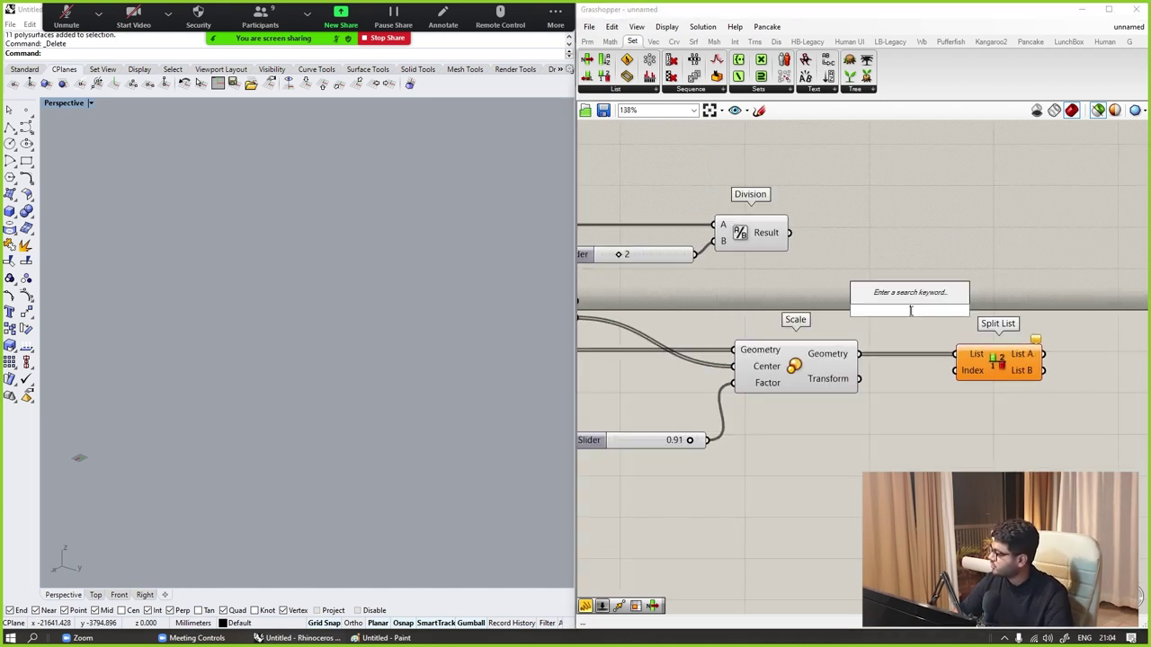
double_click(894, 259)
type("rond")
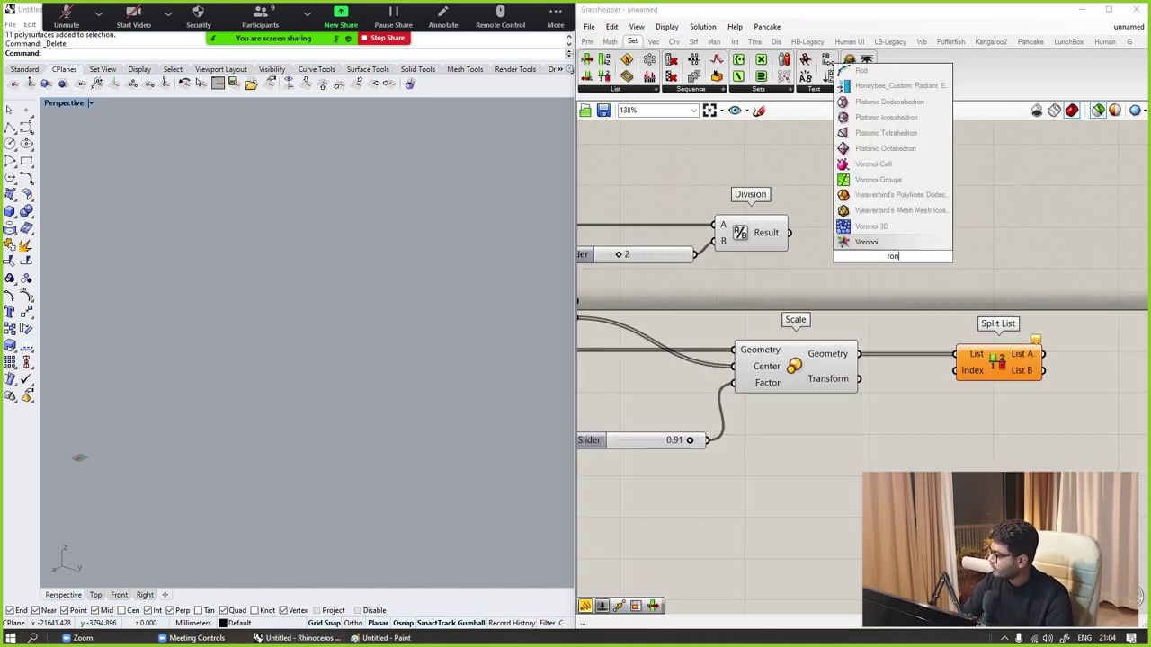
key("BackSpace")
key("BackSpace")
type("und")
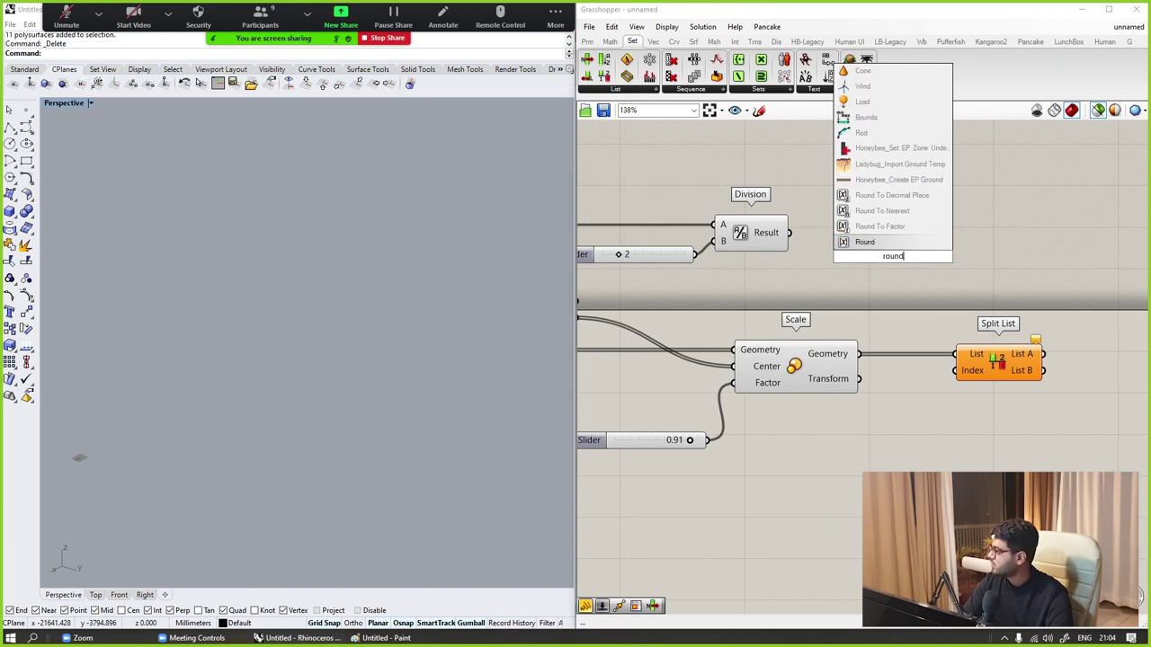
left_click(852, 242)
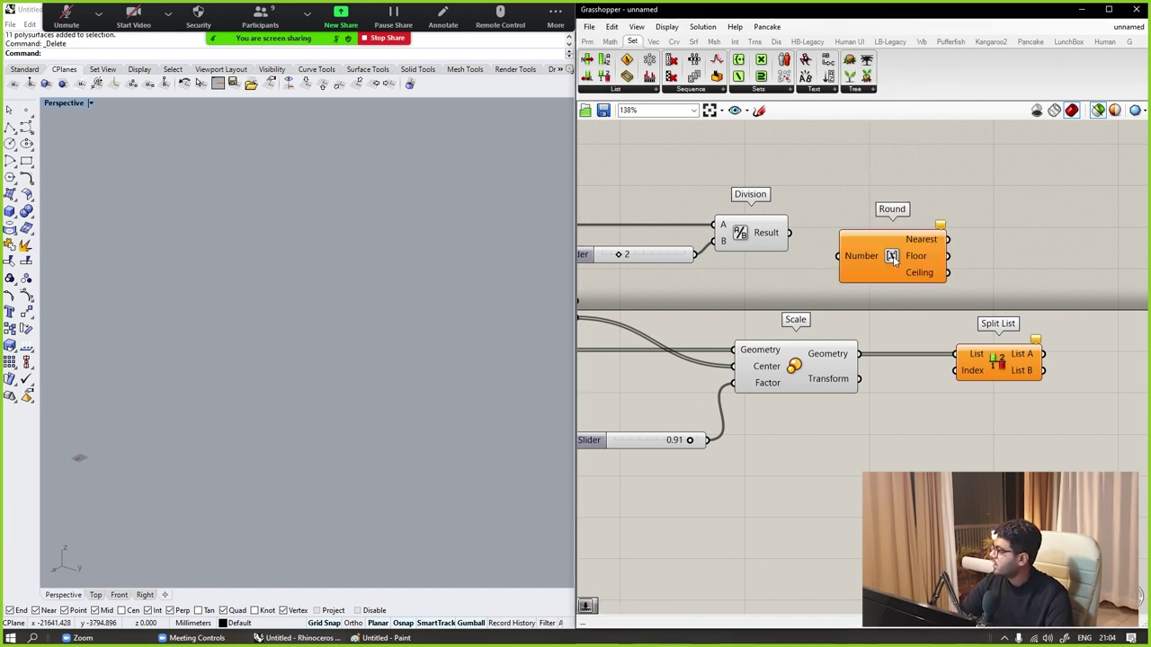
scroll(850, 244, "up", 2)
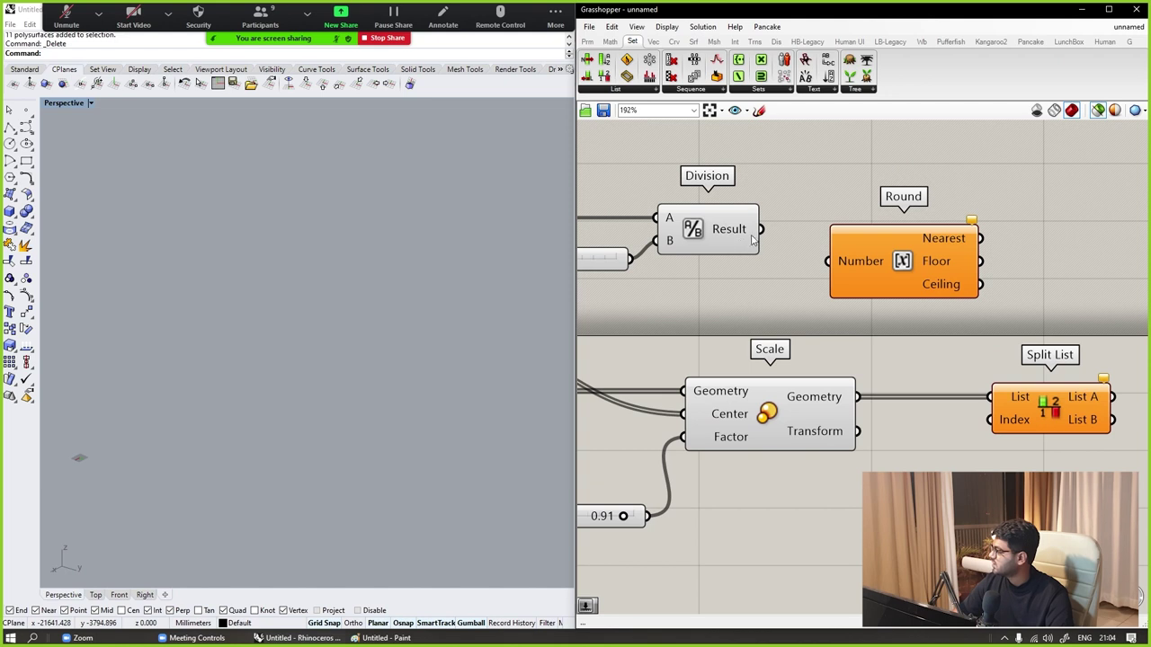
left_click_drag(761, 229, 853, 231)
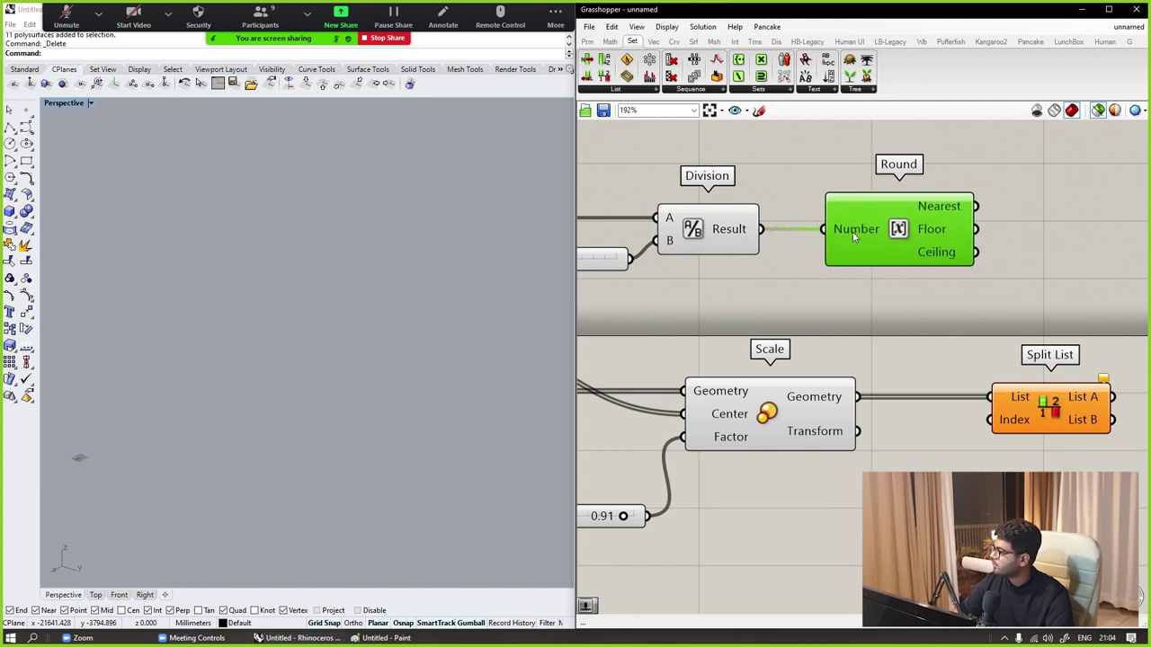
Move Split List farther from Scale and connect Round's Nearest output to Split List's Index input.
scroll(853, 231, "down", 3)
right_click_drag(1007, 318, 977, 336)
left_click_drag(895, 340, 994, 340)
mouse_move(834, 223)
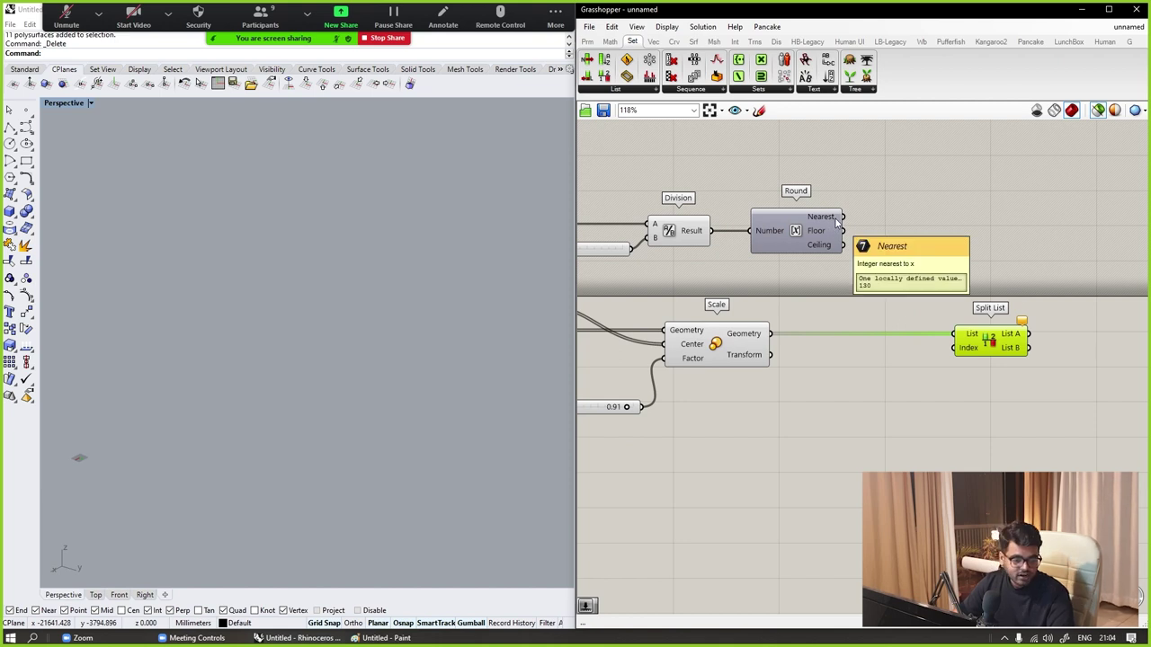
scroll(835, 222, "up", 5)
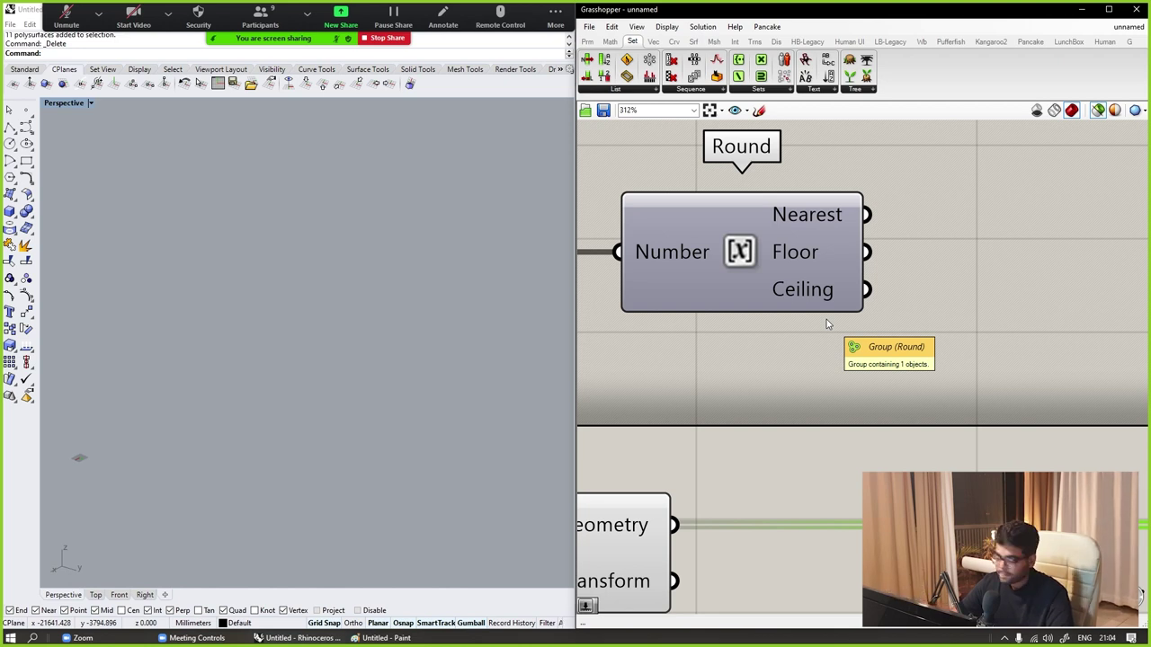
scroll(828, 324, "down", 4)
right_click_drag(884, 277, 804, 234)
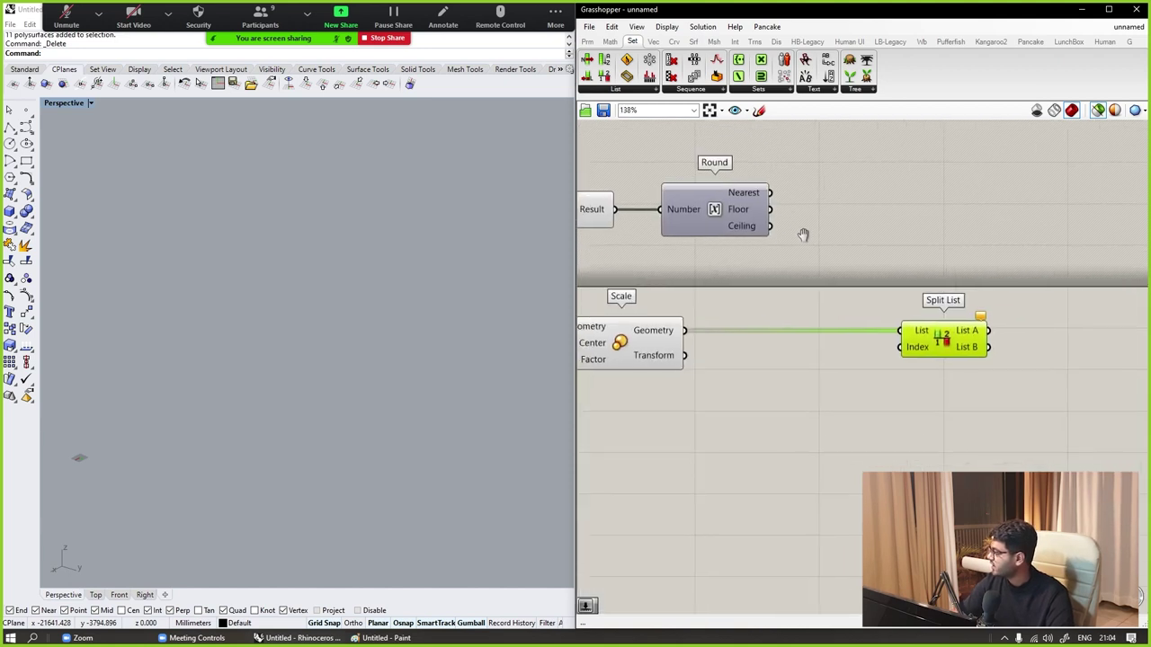
left_click_drag(767, 188, 900, 347)
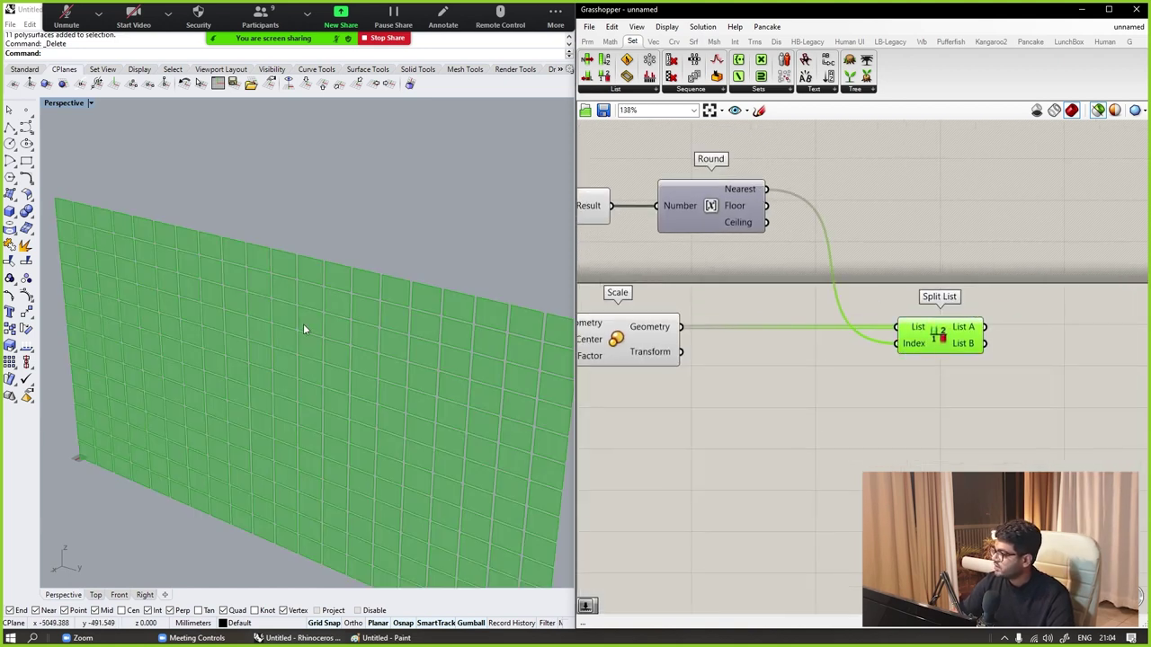
scroll(304, 329, "down", 4)
left_click_drag(937, 333, 907, 335)
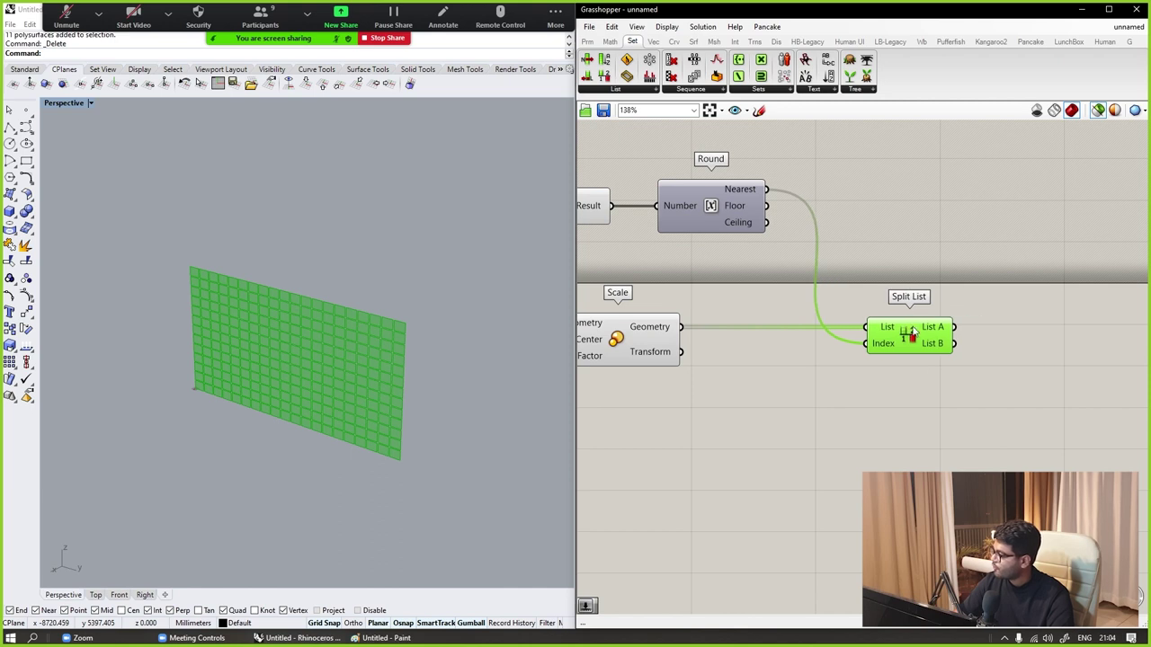
Add a Brep parameter beside Split List, connect List A to it, and align it with that output.
right_click_drag(928, 342, 750, 345)
left_click(843, 333)
double_click(843, 333)
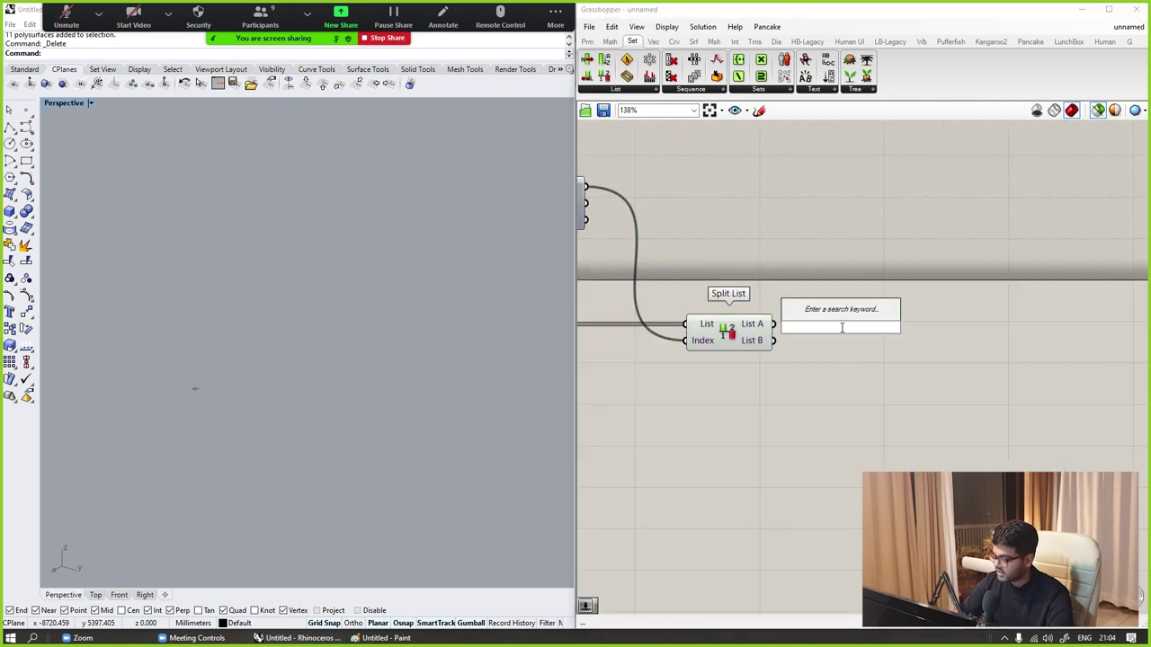
type("brep")
key("Return")
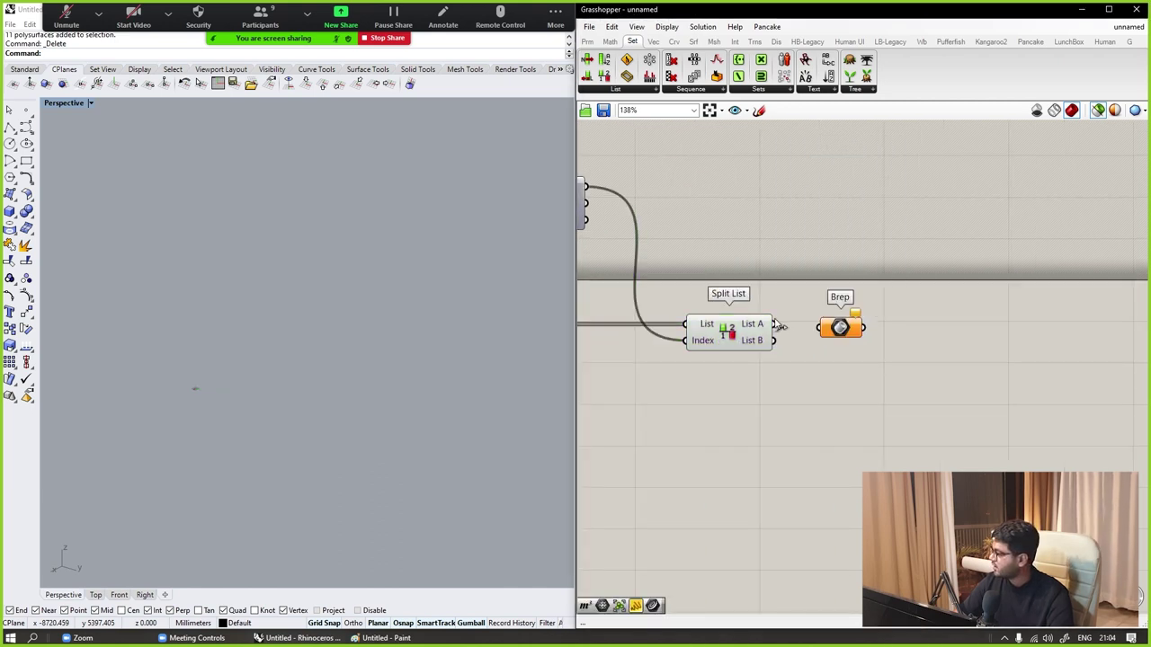
left_click_drag(777, 326, 839, 332)
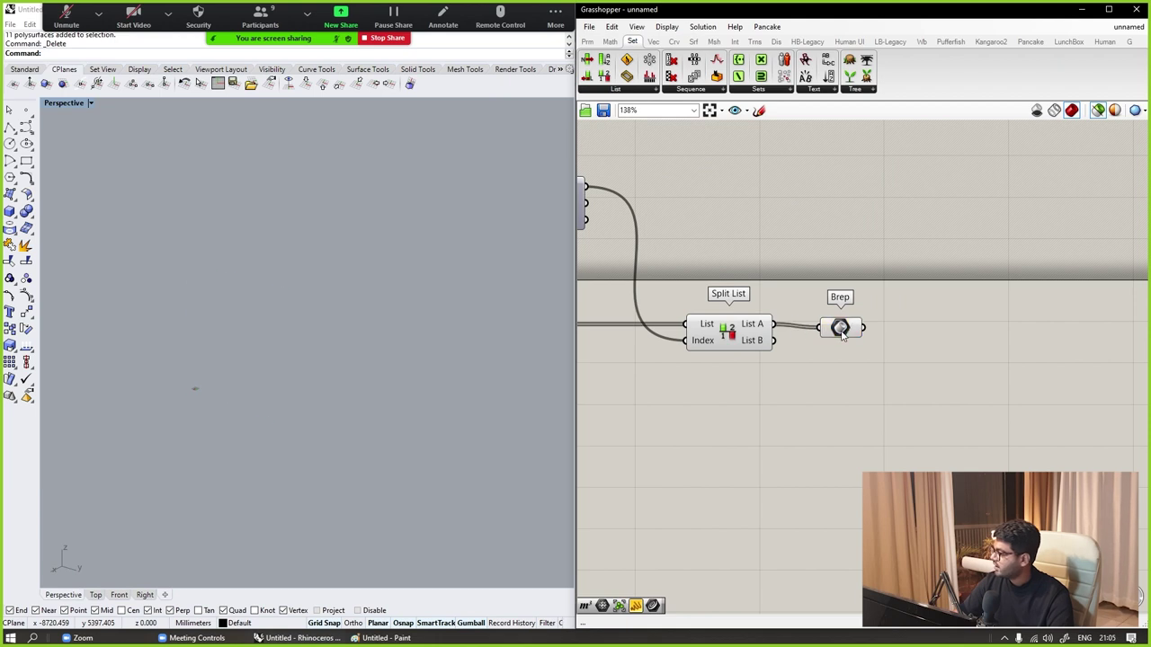
left_click(840, 330)
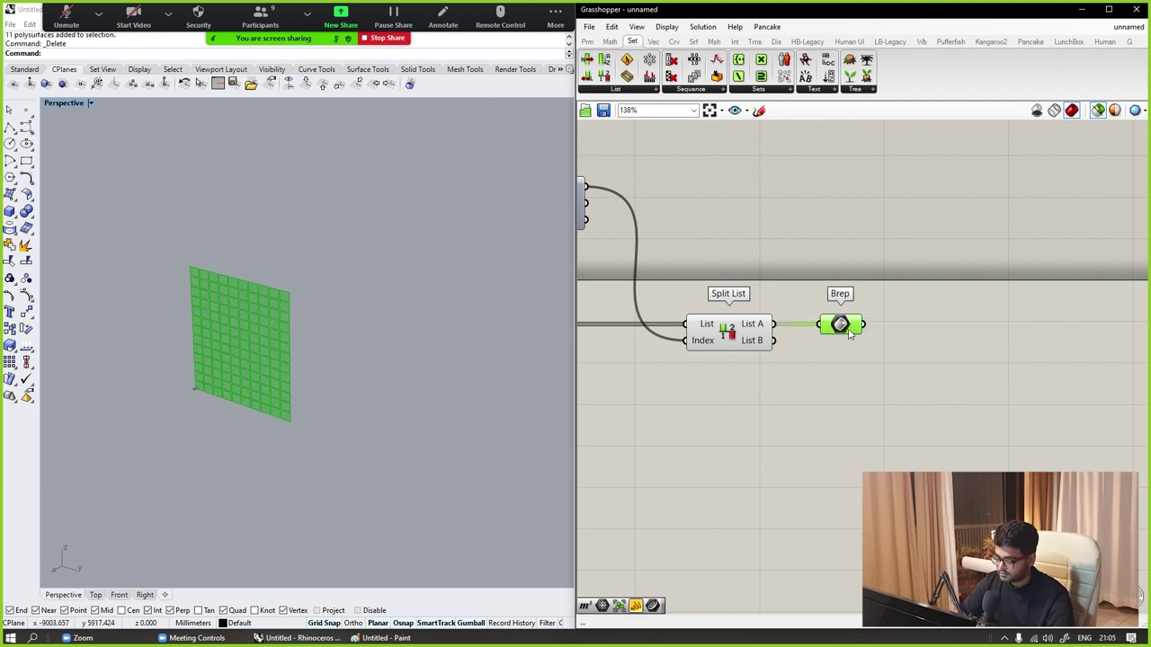
Duplicate the Brep parameter below the first one and connect Split List's List B output to the copy.
left_click_drag(841, 326, 839, 356, "alt")
left_click_drag(776, 341, 833, 398)
left_click(894, 390)
left_click(847, 396)
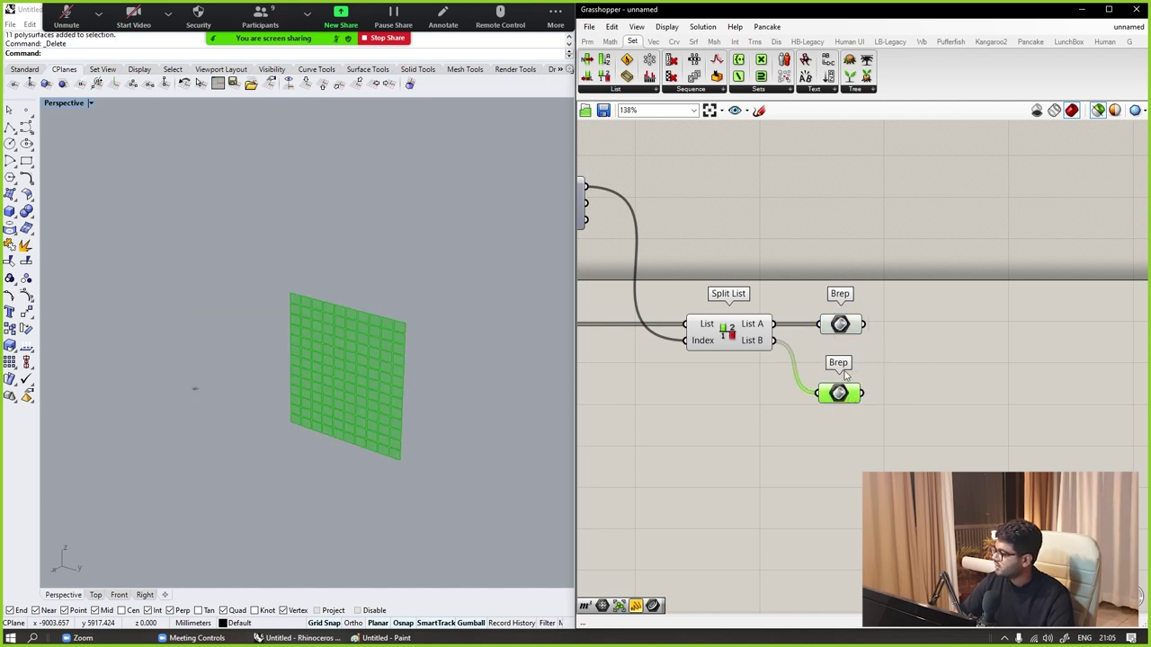
Compare the panels held by the List A and List B Brep parameters in the Rhino viewport.
left_click(845, 334)
left_click(843, 397)
left_click(837, 333)
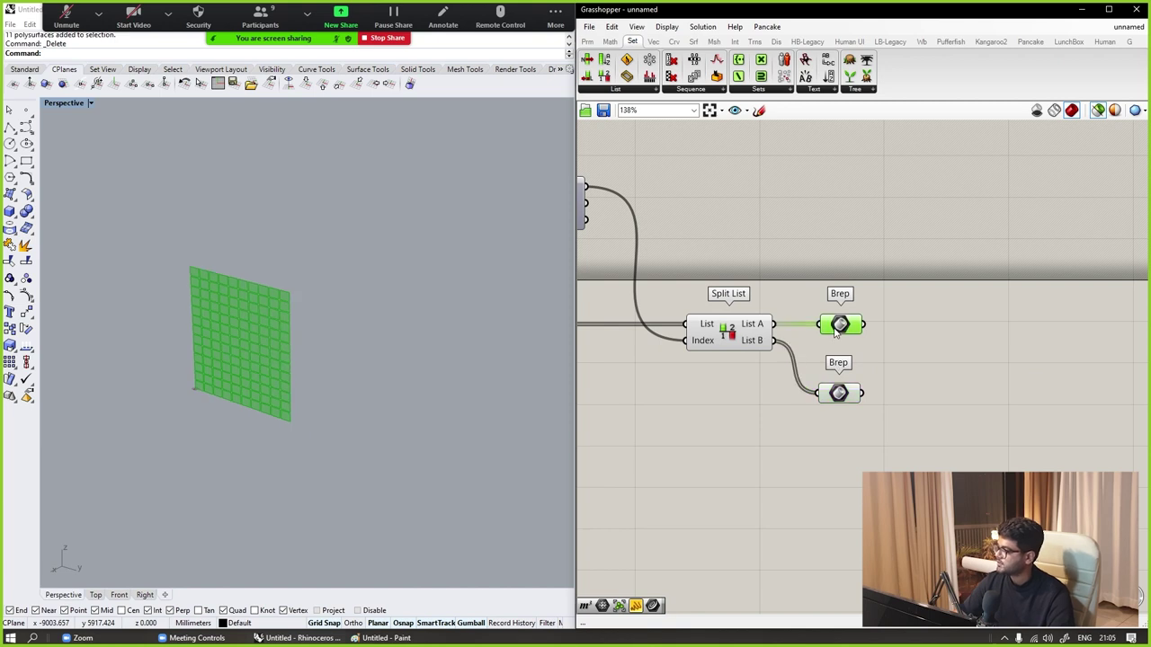
left_click(839, 392)
scroll(961, 389, "down", 2)
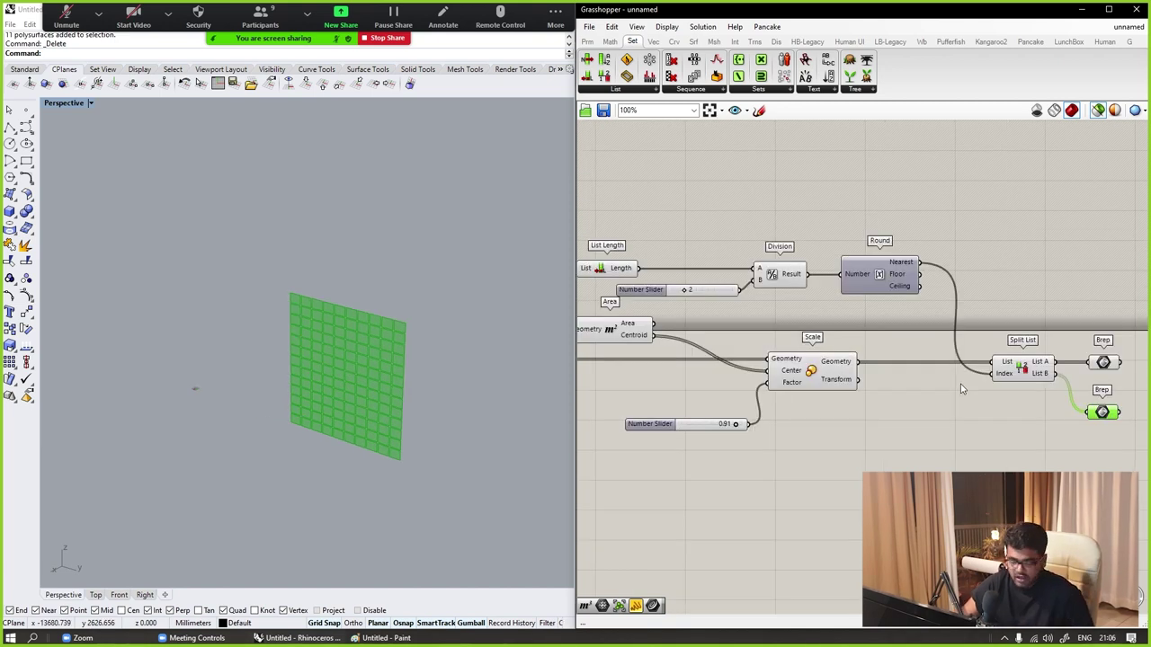
right_click_drag(950, 343, 895, 339)
scroll(949, 368, "up", 2)
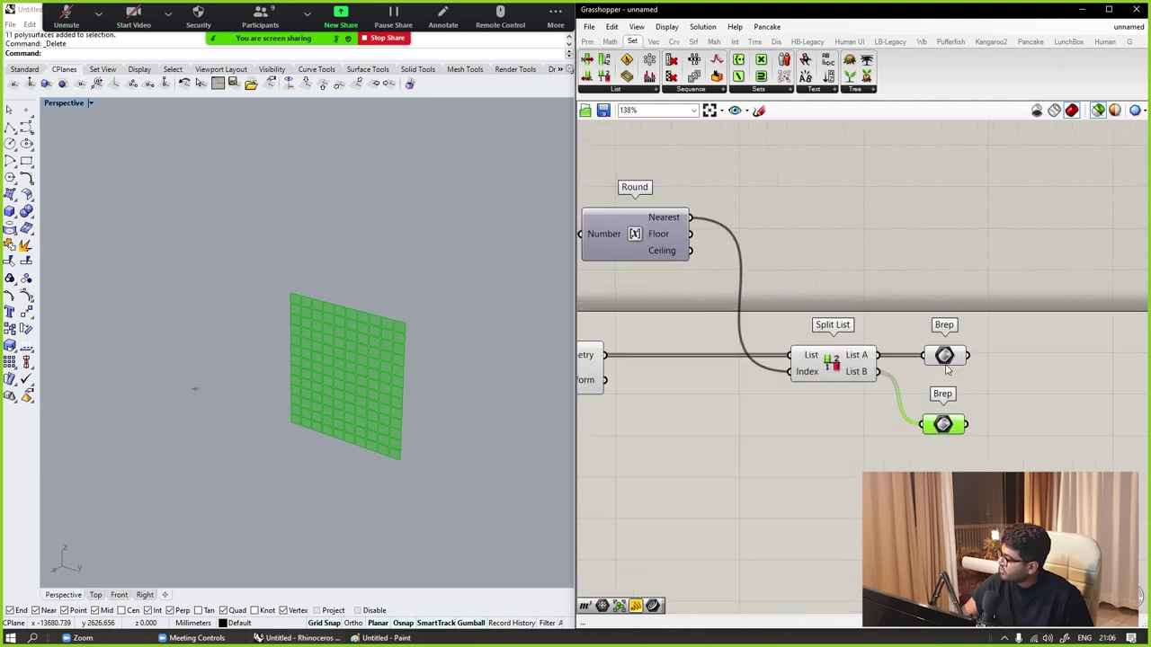
left_click(946, 360)
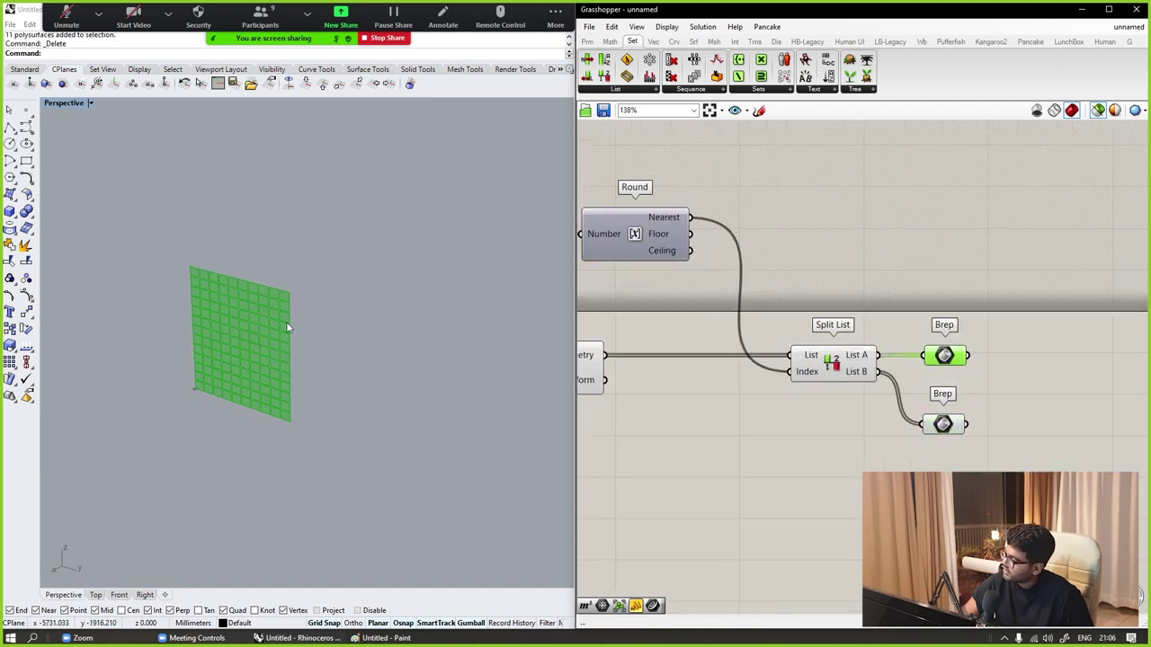
scroll(935, 364, "down", 1)
scroll(931, 364, "down", 2)
scroll(953, 373, "up", 3)
left_click(987, 454)
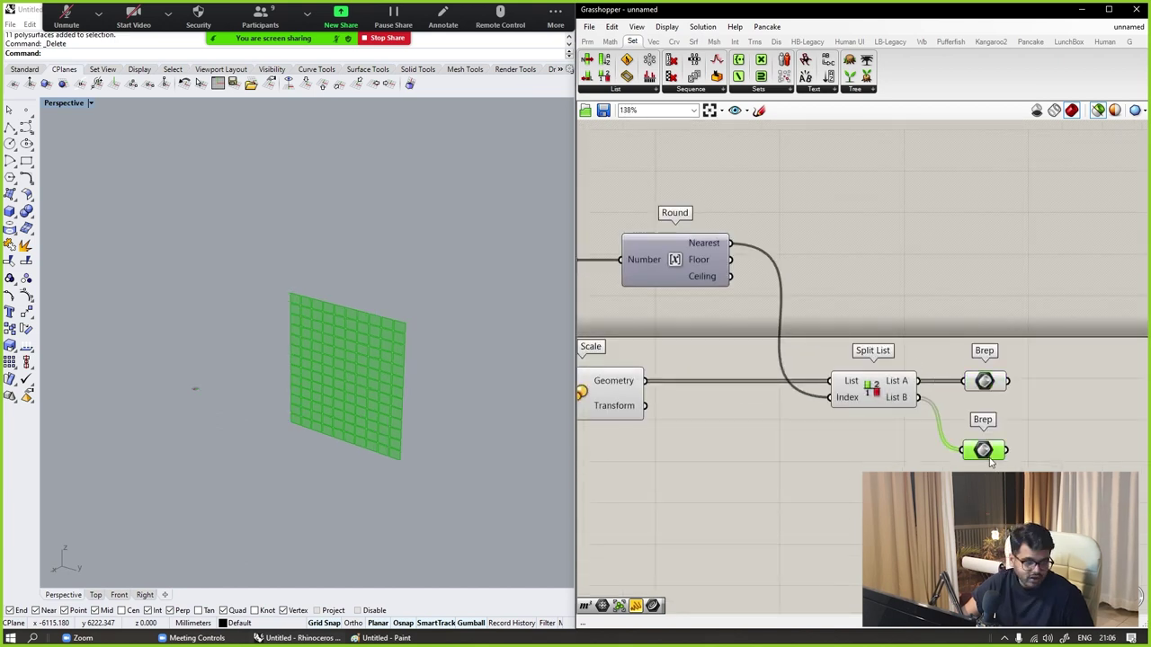
mouse_move(990, 460)
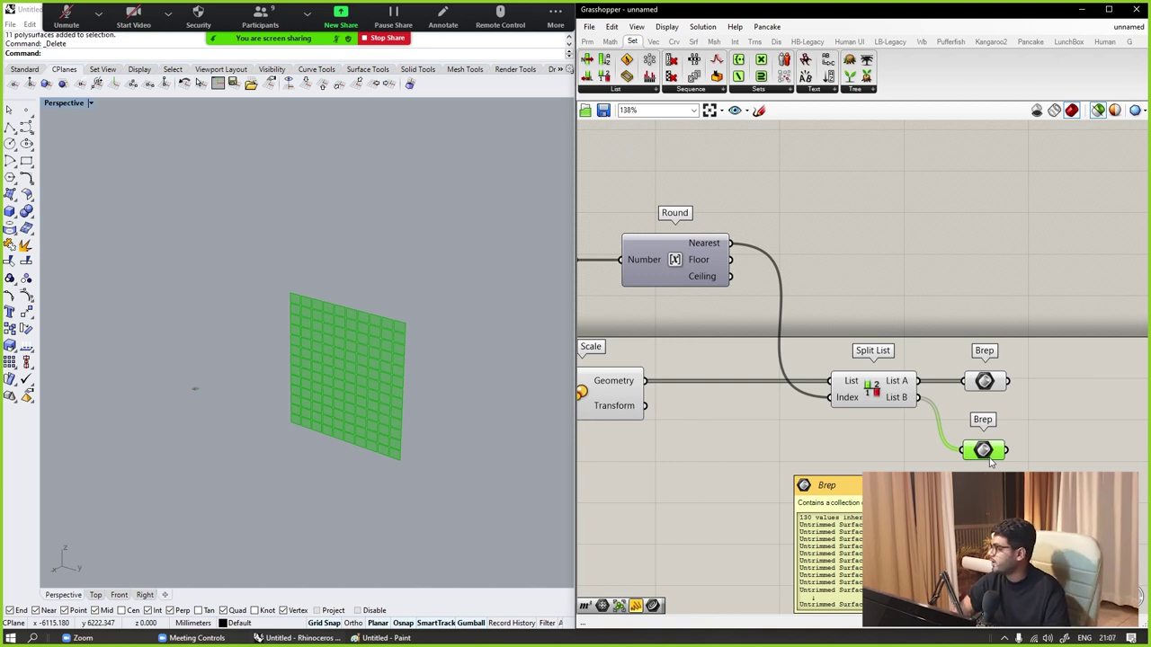
Add a Jitter component from the Sequence group to the canvas below the Scale and Split List wire.
scroll(990, 460, "down", 5)
left_click(691, 90)
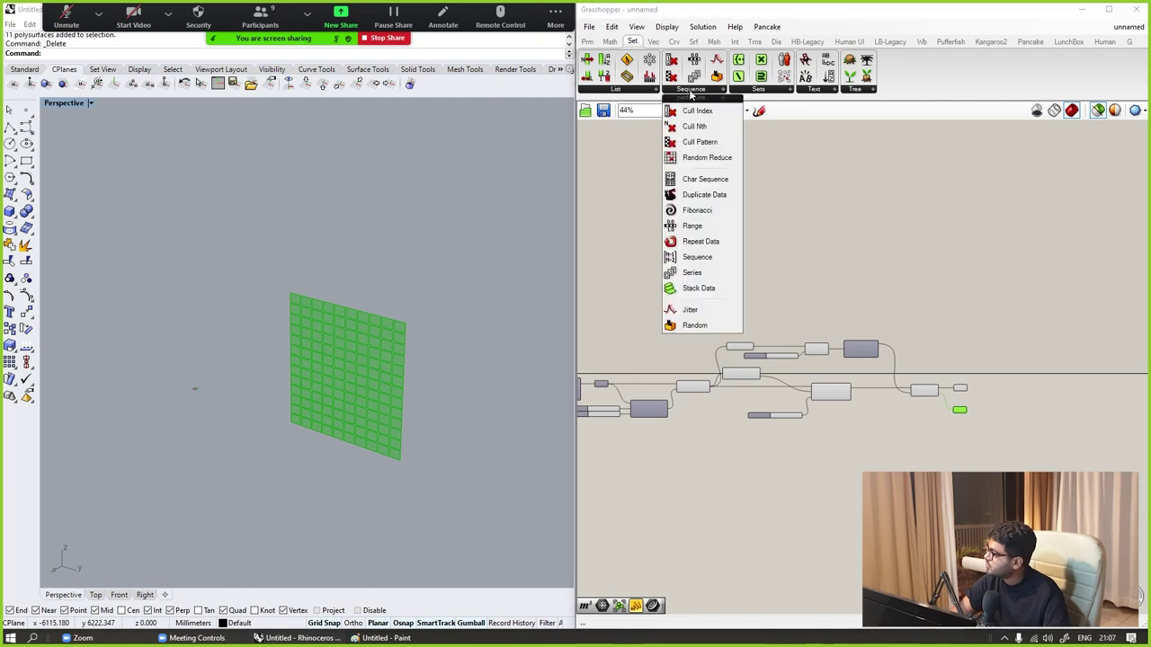
left_click(690, 309)
left_click(898, 429)
scroll(929, 442, "up", 5)
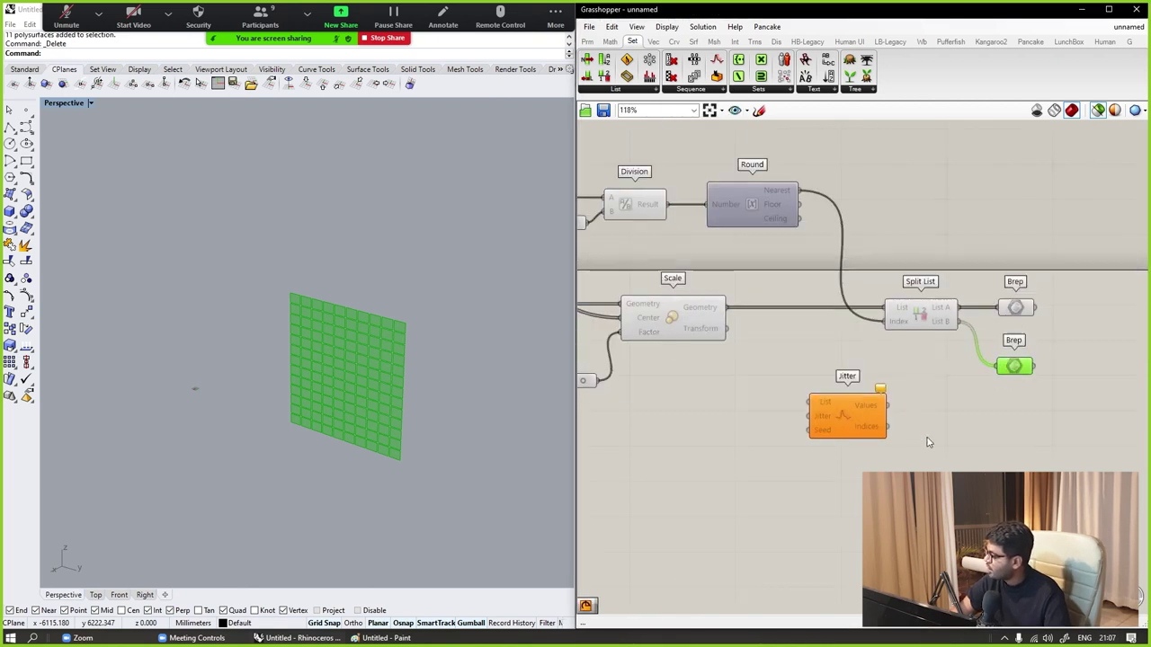
left_click(854, 414)
Widen the gap between Scale and Split List and position the Jitter component inside it.
scroll(847, 344, "down", 3)
left_click_drag(847, 345, 983, 348, "alt")
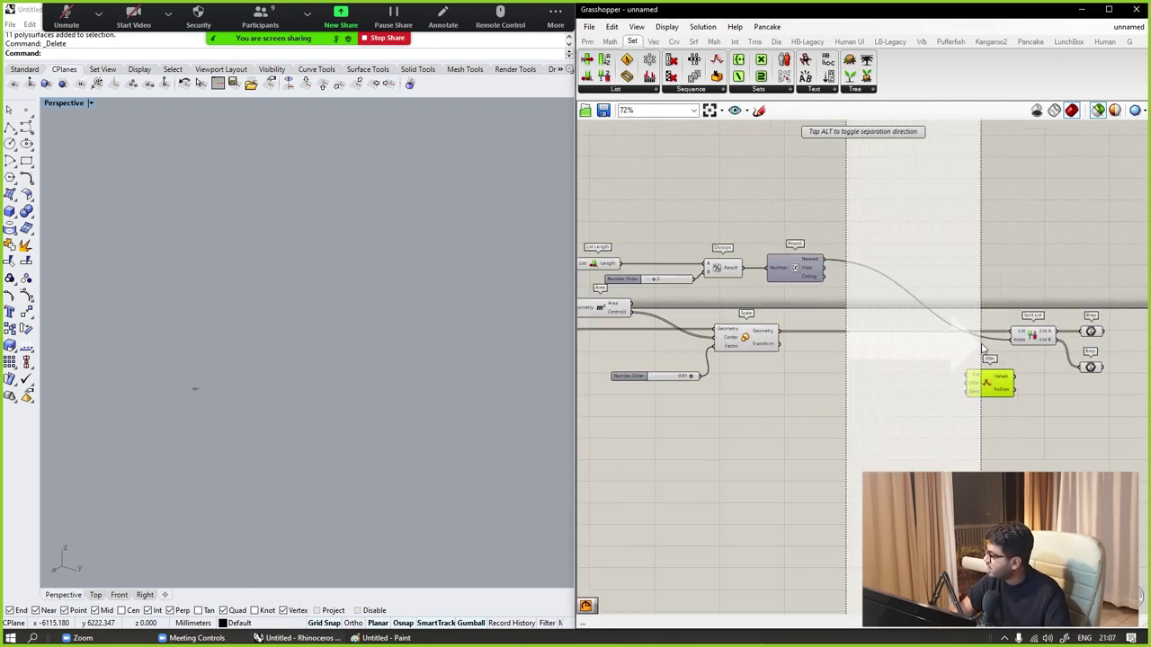
left_click_drag(993, 386, 908, 391)
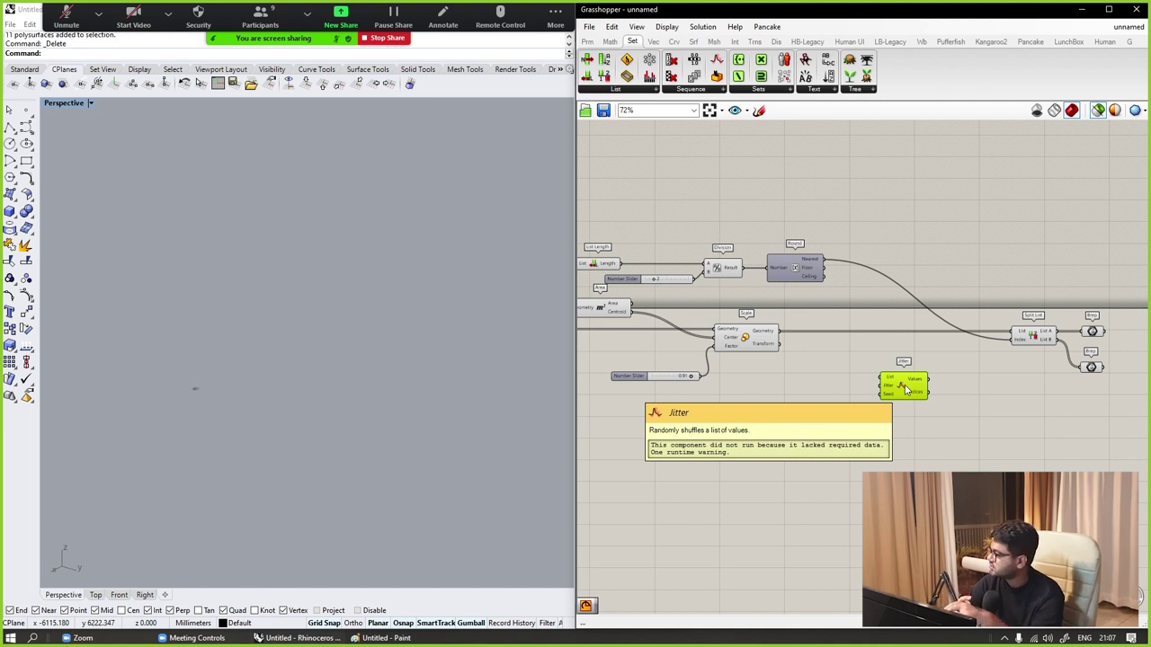
scroll(906, 386, "up", 5)
scroll(906, 387, "down", 4)
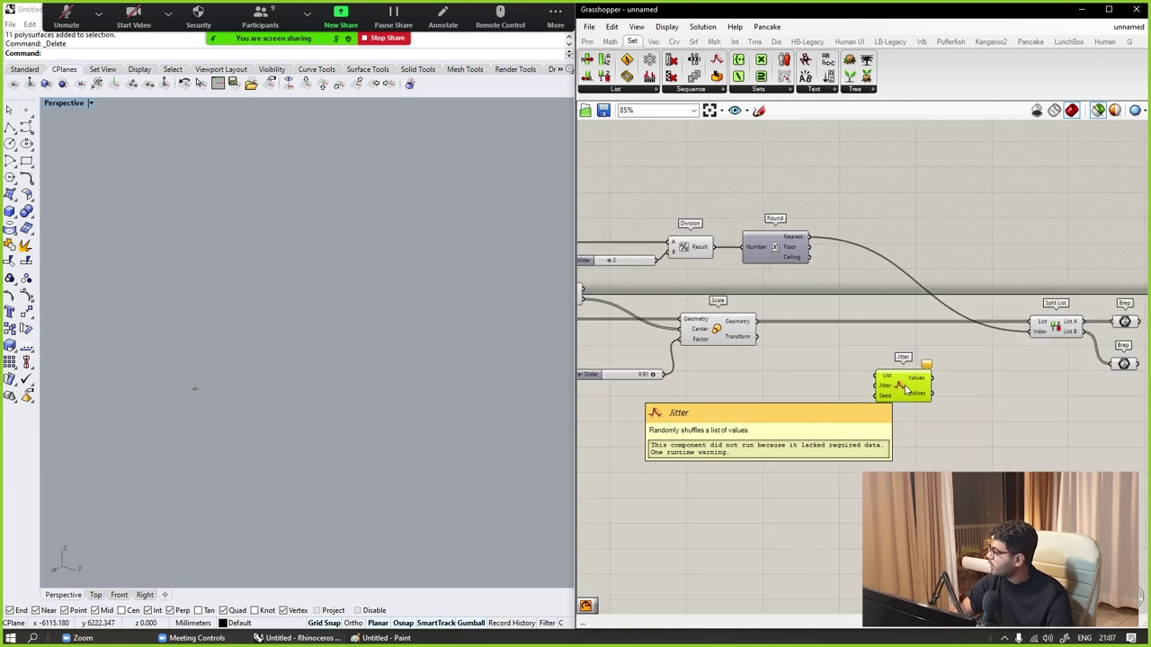
left_click_drag(905, 383, 896, 337)
Connect Scale's Geometry to Jitter's List input and Jitter's Values to Split List's List input, aligning Jitter with the wire.
scroll(895, 322, "up", 3)
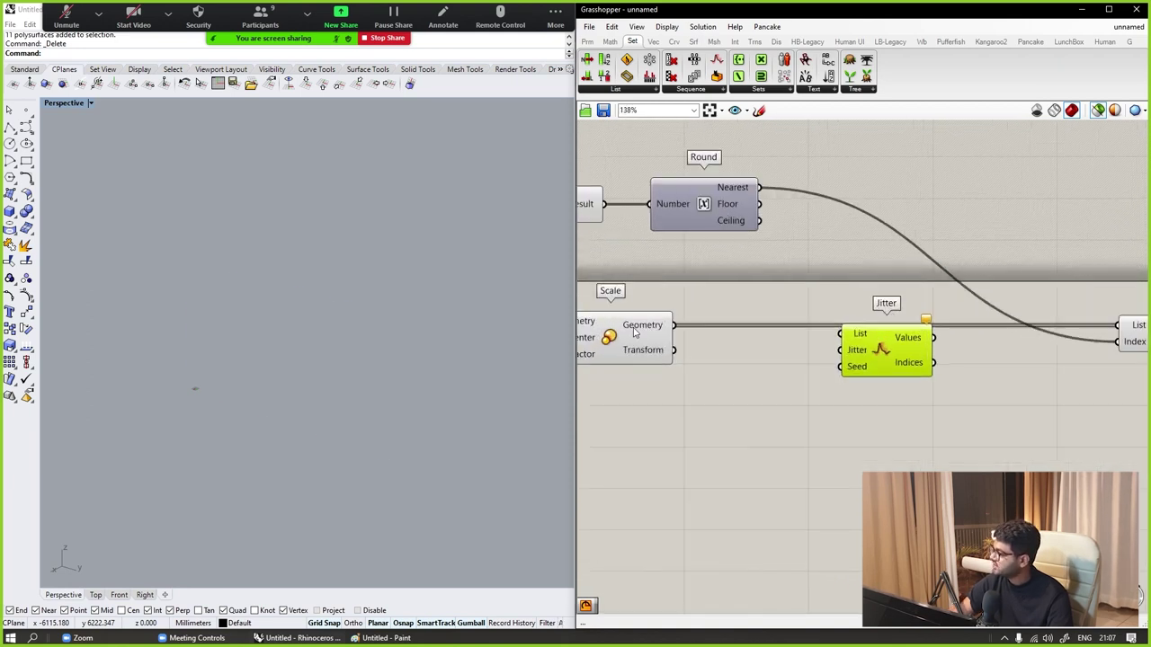
left_click(640, 334)
left_click_drag(675, 325, 886, 361)
right_click_drag(985, 367, 858, 397)
left_click_drag(807, 386, 989, 355)
left_click_drag(780, 415, 789, 388)
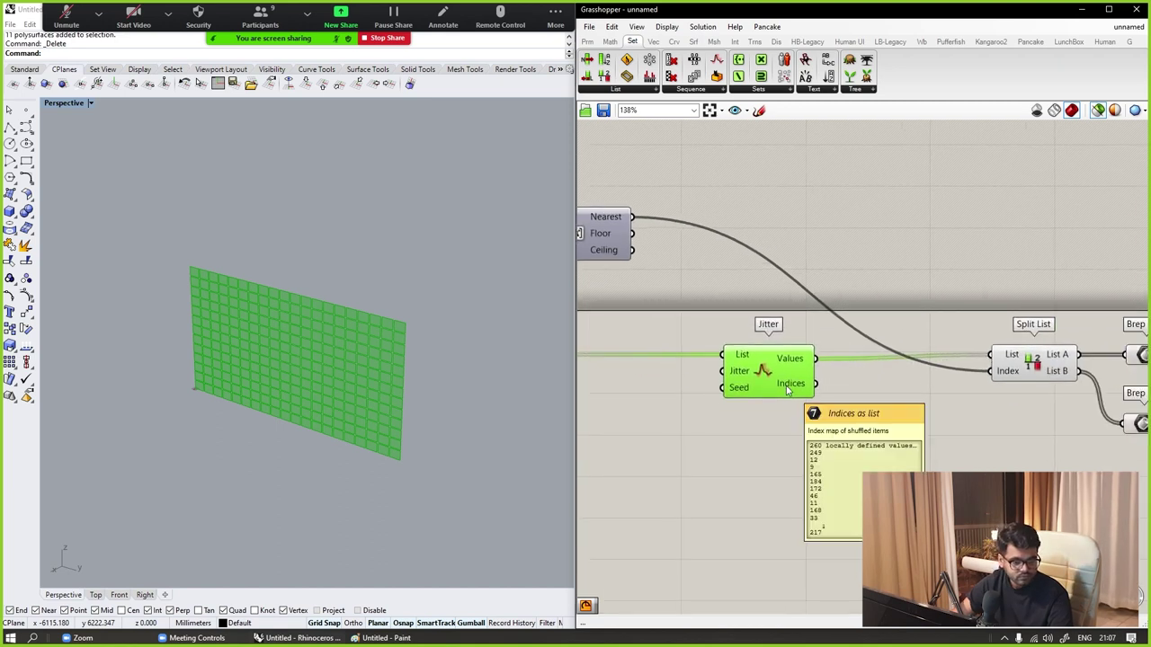
scroll(788, 388, "down", 2)
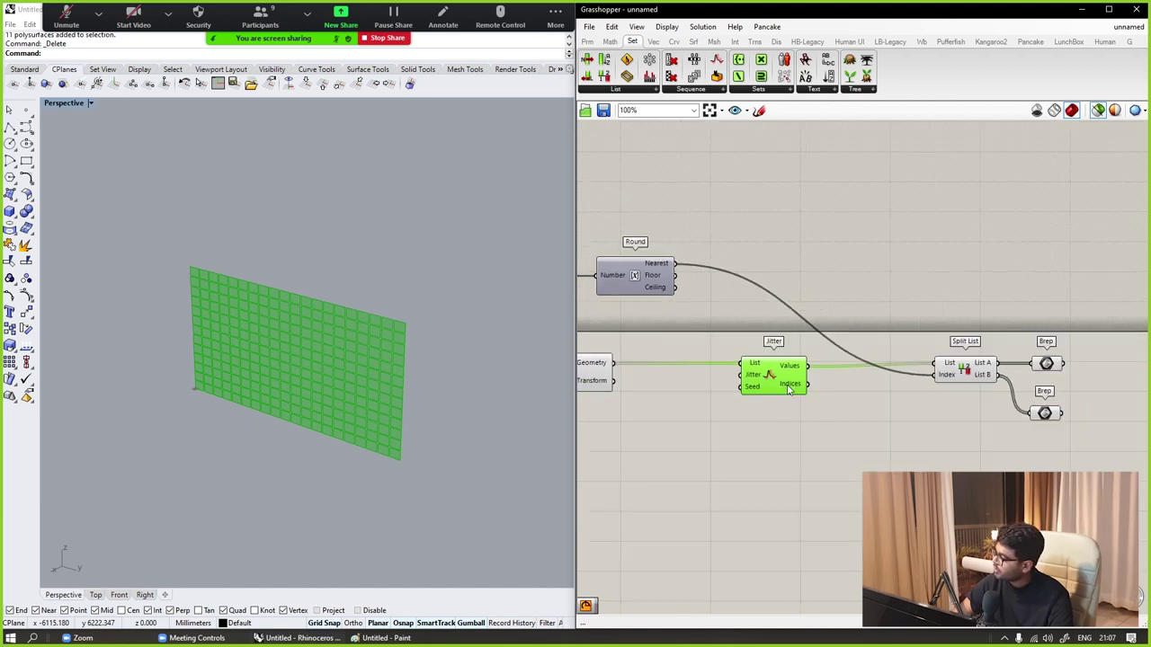
scroll(814, 355, "up", 2)
mouse_move(817, 350)
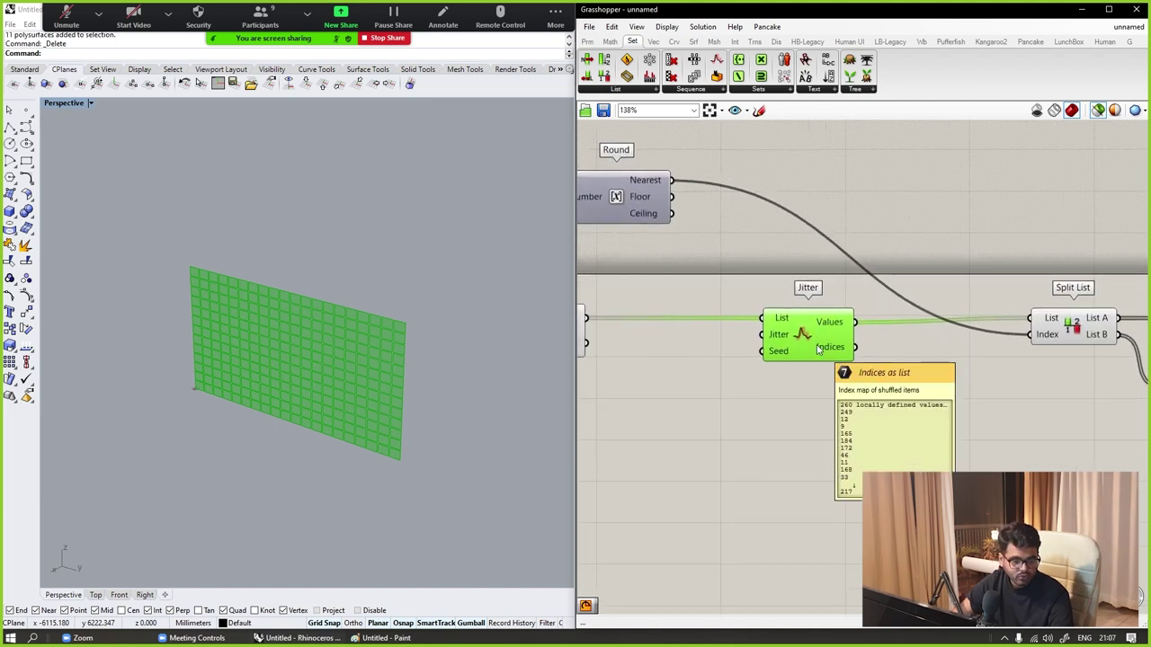
scroll(798, 336, "up", 1)
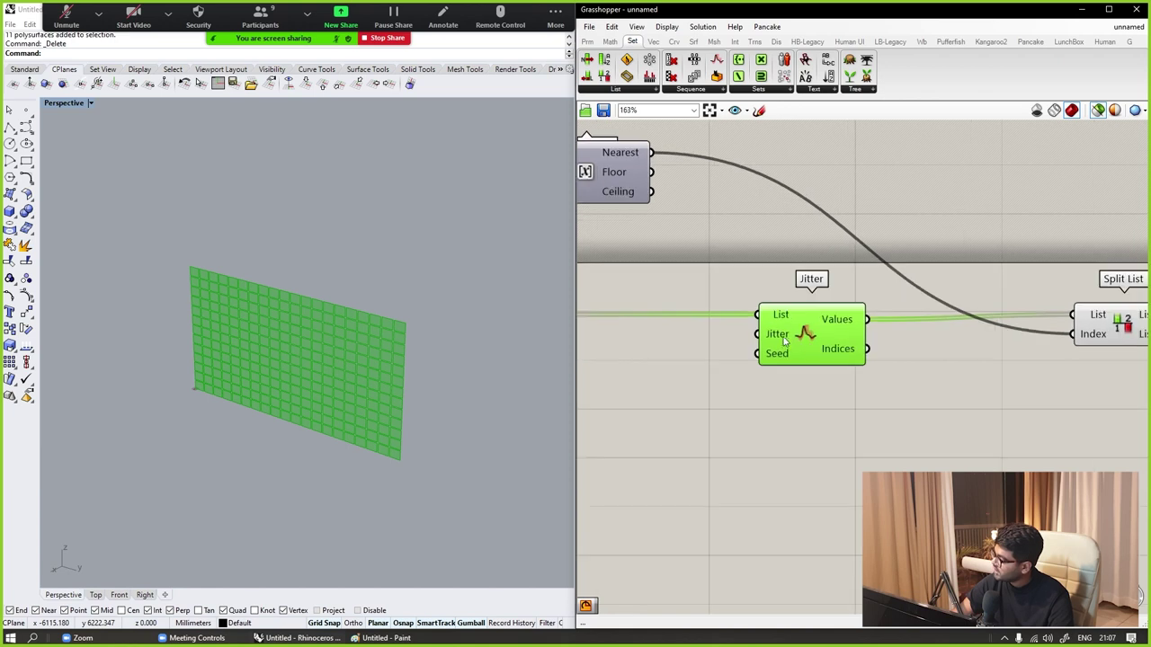
mouse_move(781, 340)
right_click_drag(781, 340, 842, 348)
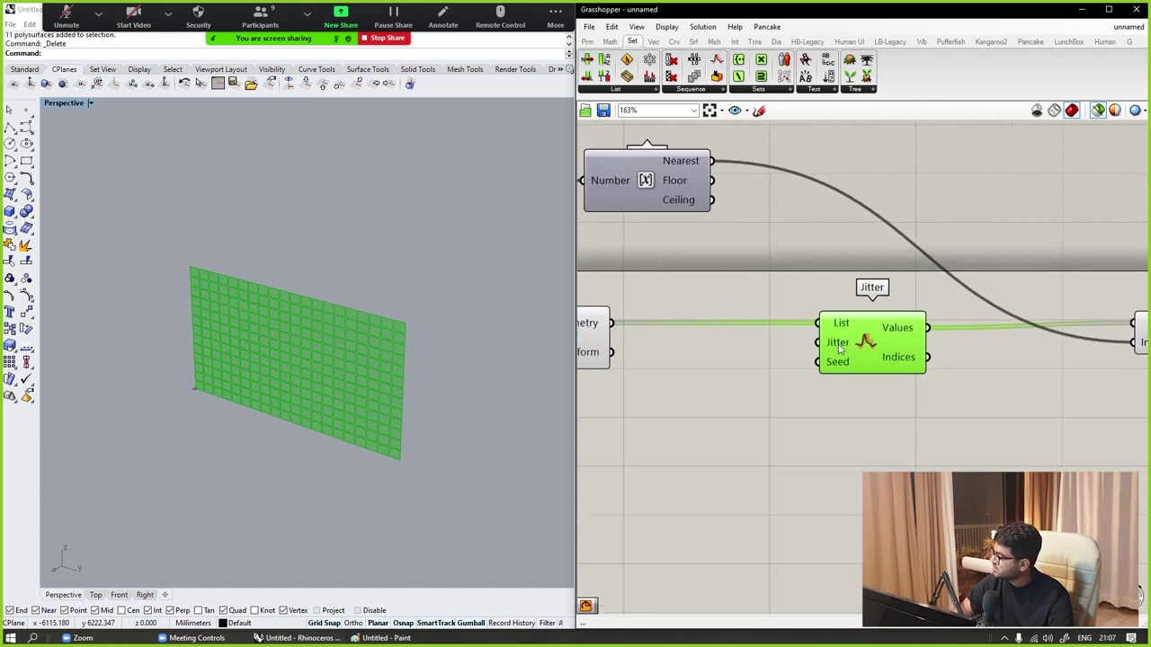
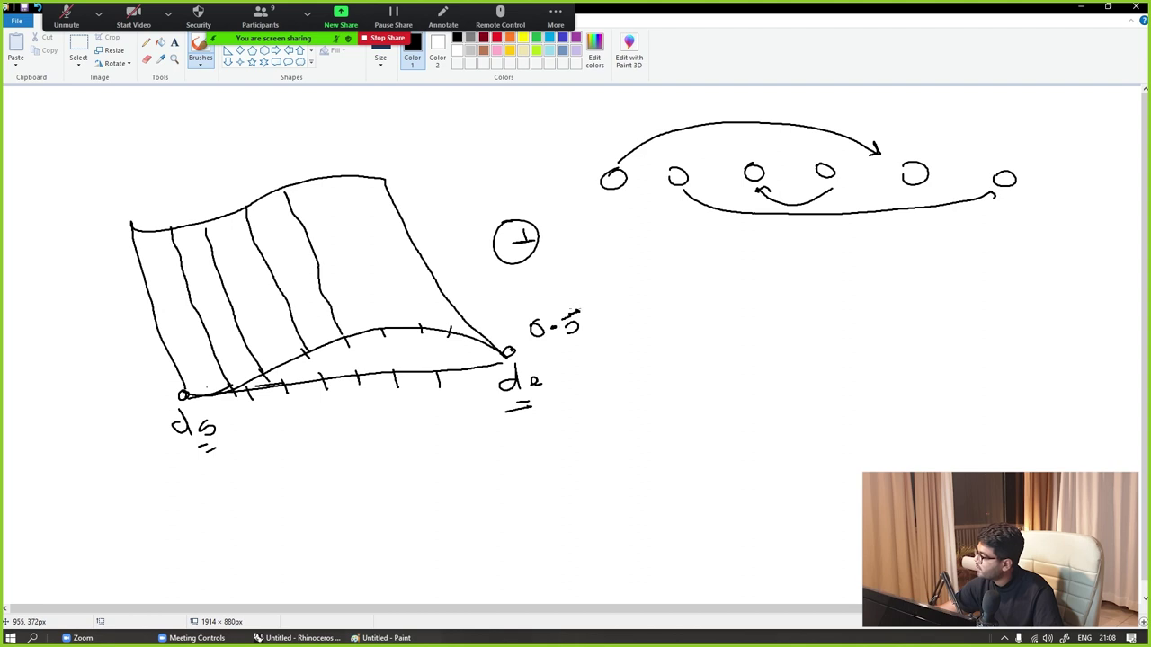
In Paint, sketch a row of six small circles beside the 0.5 note, with curved arrows linking nearby circles.
left_click_drag(656, 313, 707, 309)
left_click_drag(795, 295, 854, 298)
mouse_move(955, 294)
left_mouse_down()
mouse_move(944, 297)
mouse_move(1004, 295)
left_mouse_up()
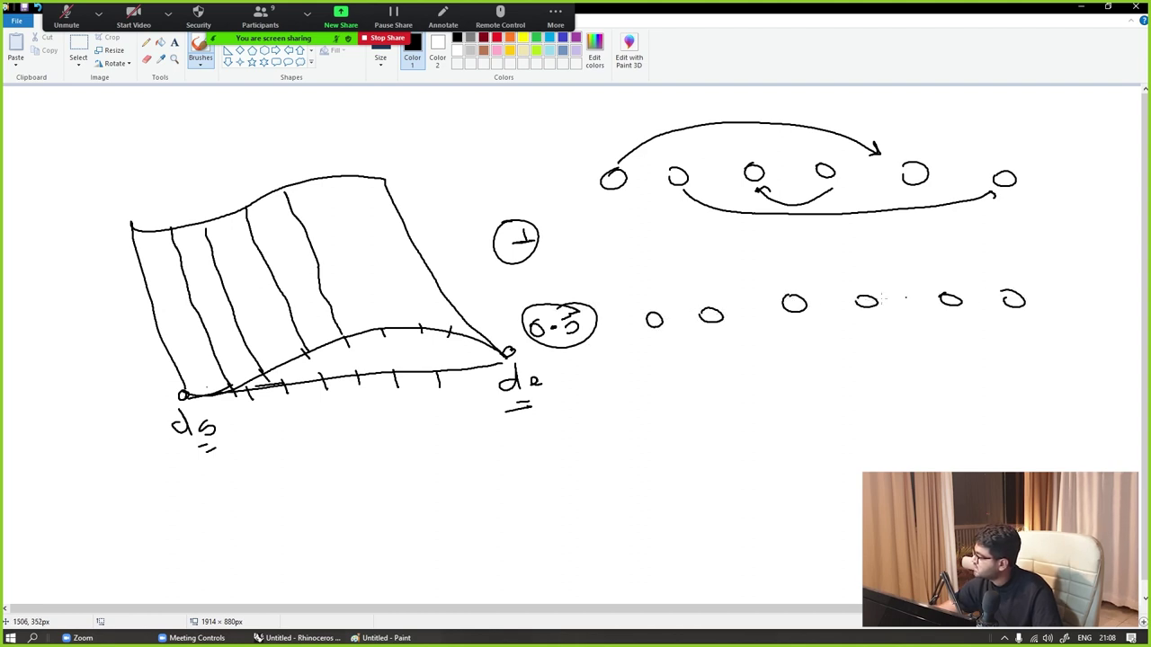
left_click_drag(666, 344, 791, 323)
mouse_move(725, 339)
left_mouse_down()
mouse_move(821, 347)
mouse_move(847, 329)
left_mouse_up()
mouse_move(942, 320)
left_mouse_down()
mouse_move(909, 279)
mouse_move(815, 290)
left_mouse_up()
left_click_drag(877, 310, 950, 329)
mouse_move(870, 317)
left_mouse_down()
mouse_move(914, 343)
mouse_move(1012, 316)
left_mouse_up()
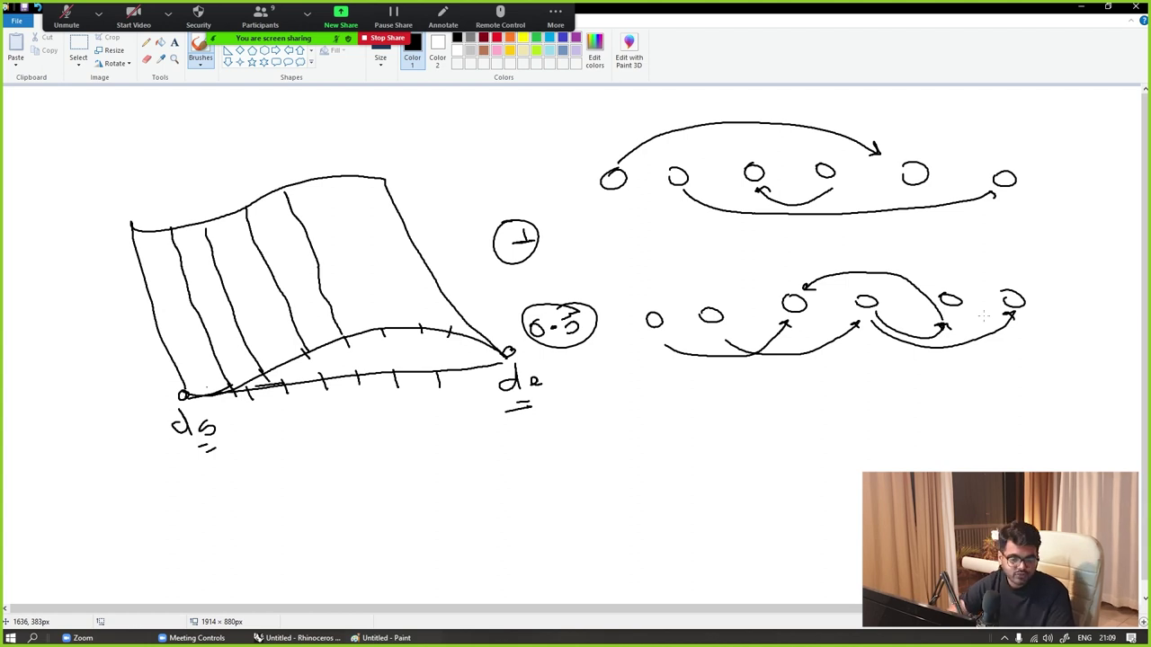
Back in Grasshopper, add a number slider set to 1, wire it to Jitter's Jitter input and place it below Scale.
key("alt+Tab")
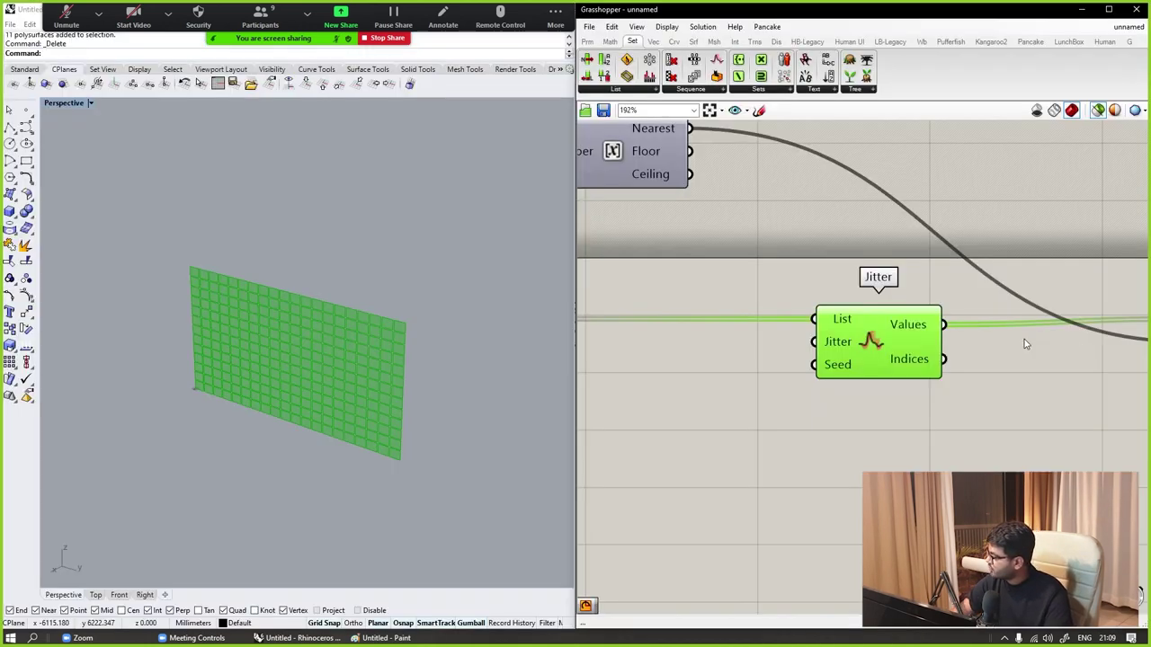
double_click(657, 400)
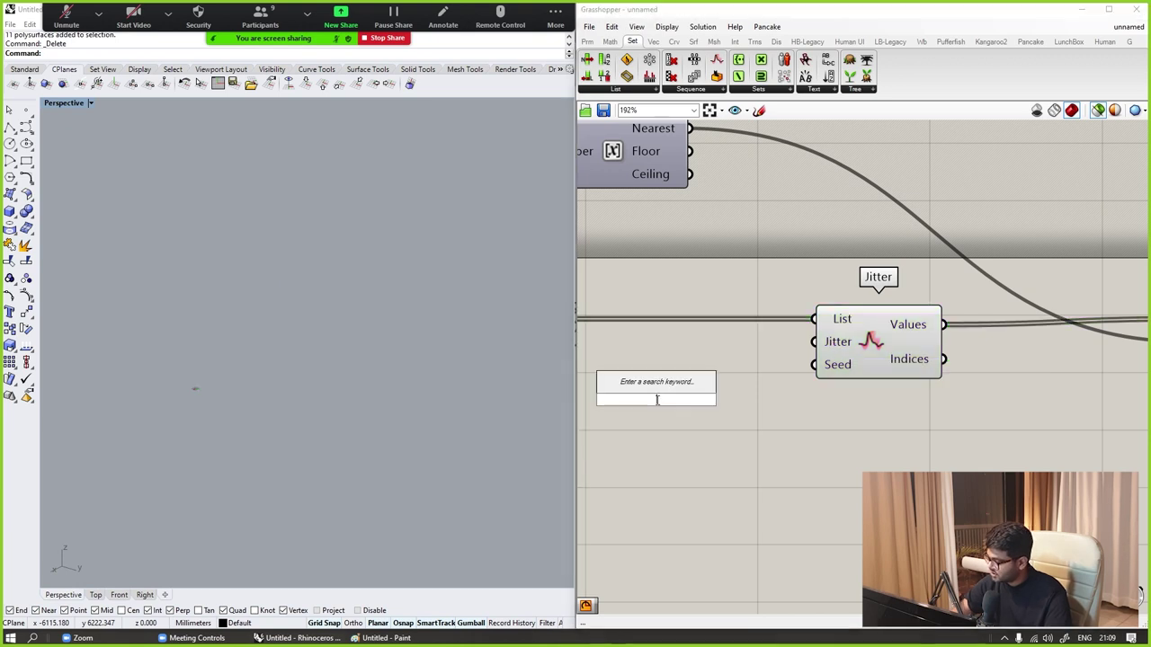
type("1")
key("Return")
left_click_drag(771, 399, 814, 358)
left_click_drag(683, 400, 661, 374)
scroll(795, 346, "down", 3)
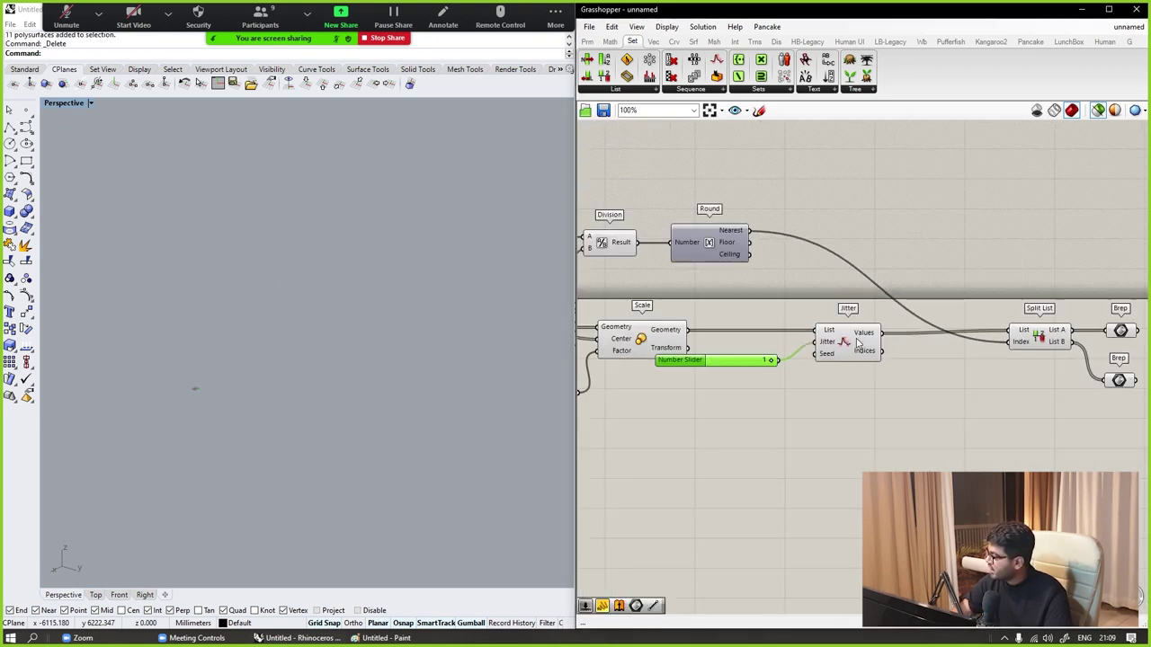
Add a second number slider with value 21, connect it to Jitter's Seed input and align it under the first slider.
left_click(857, 345)
scroll(689, 373, "up", 3)
left_click(655, 400)
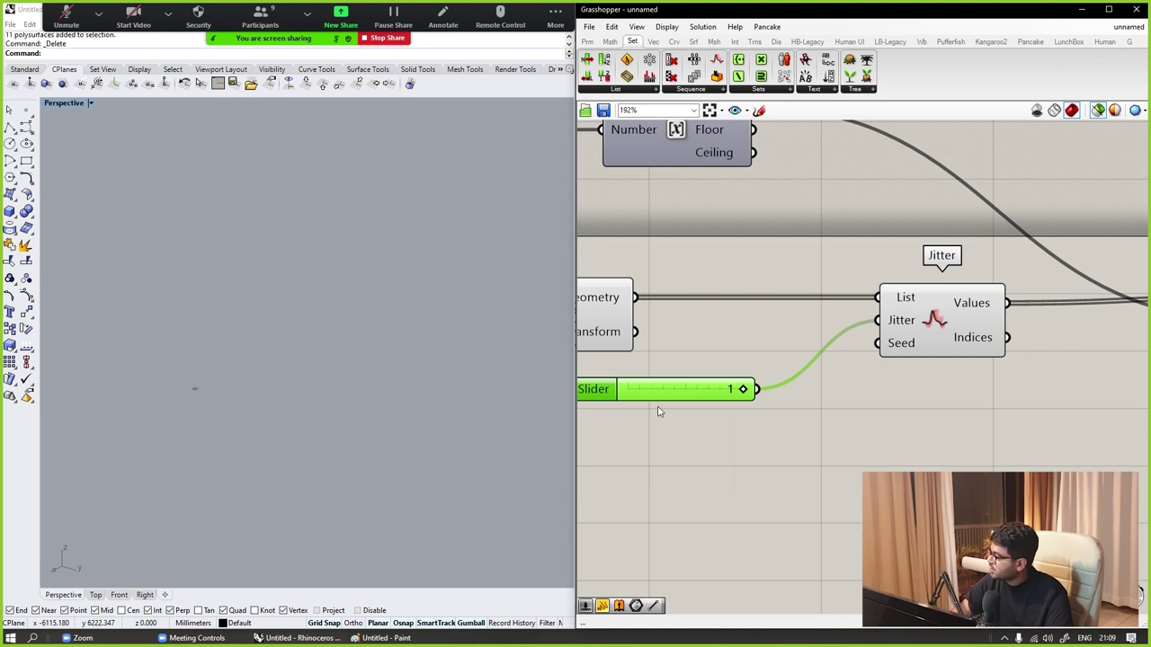
scroll(655, 400, "down", 3)
double_click(688, 423)
type("21")
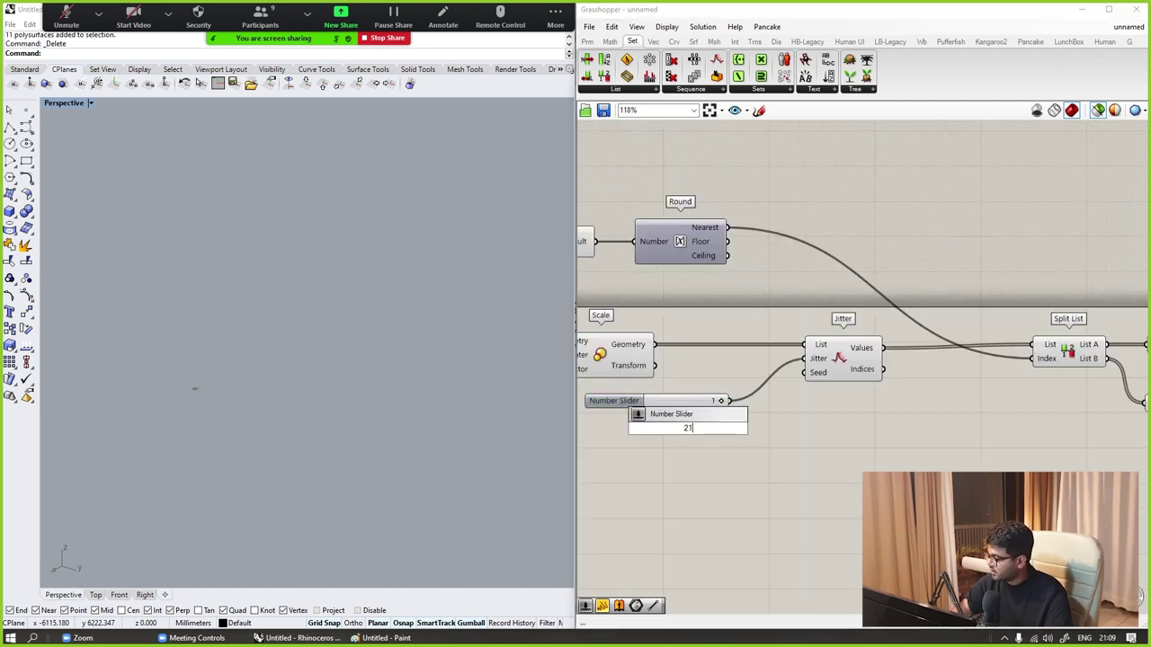
key("Return")
scroll(750, 435, "up", 2)
left_click_drag(756, 431, 817, 354)
left_click_drag(707, 440, 662, 440)
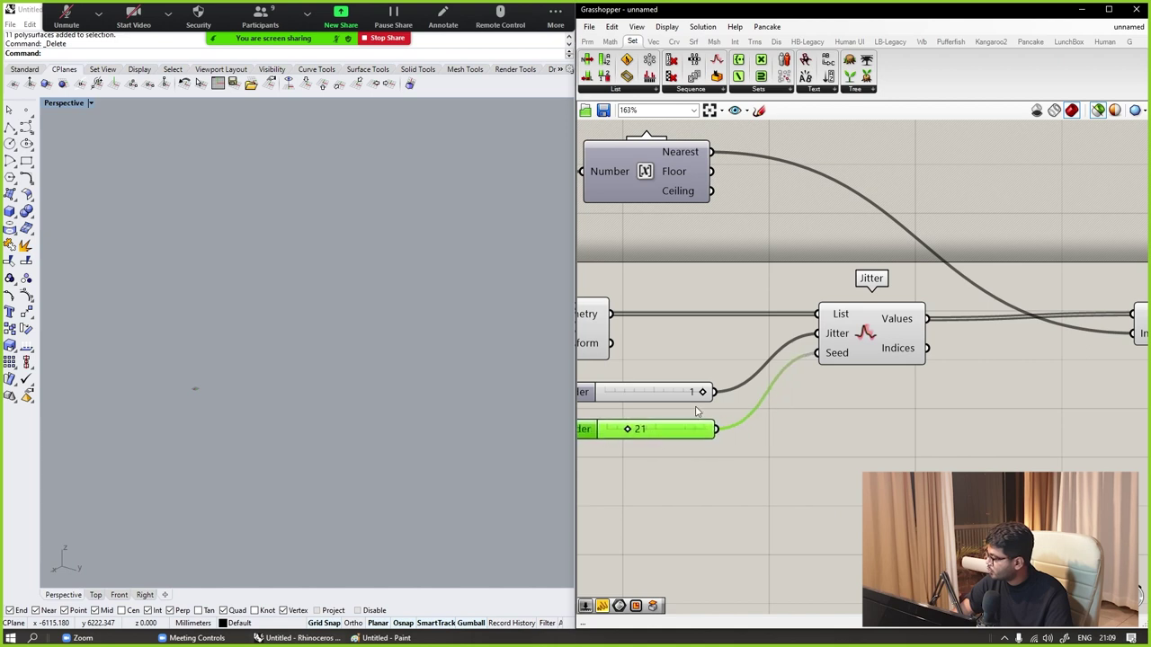
Compare the shuffled panels in the List A and List B Brep parameters, individually and together, in the Rhino viewport.
scroll(981, 385, "down", 3)
scroll(819, 365, "up", 2)
left_click(846, 356)
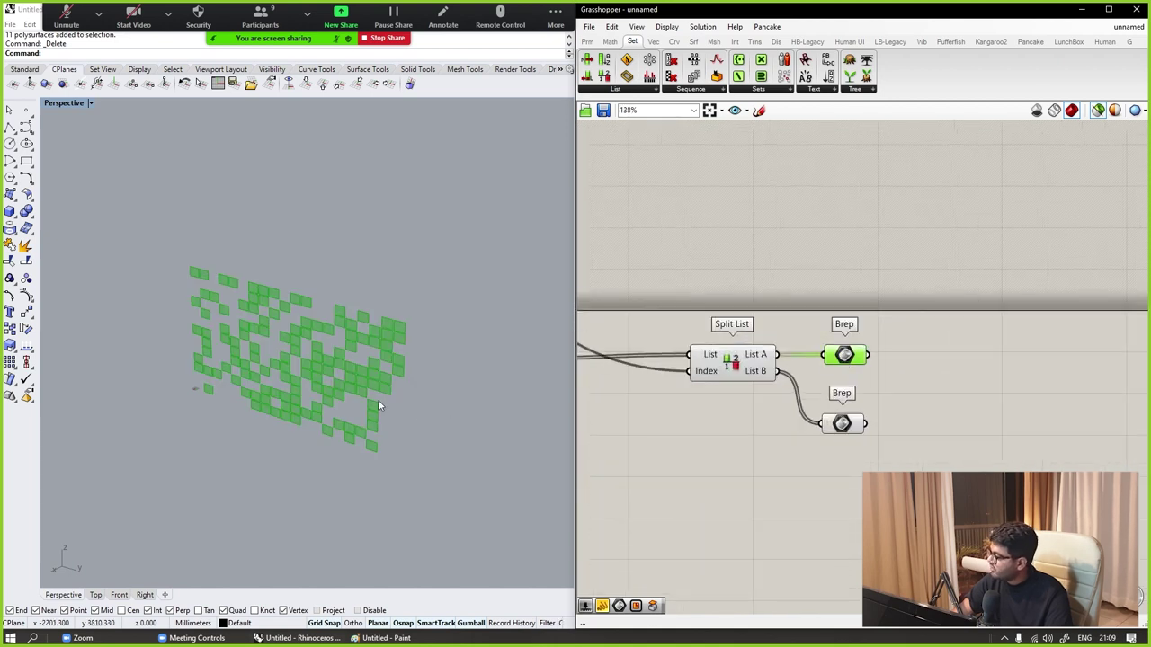
left_click(855, 429)
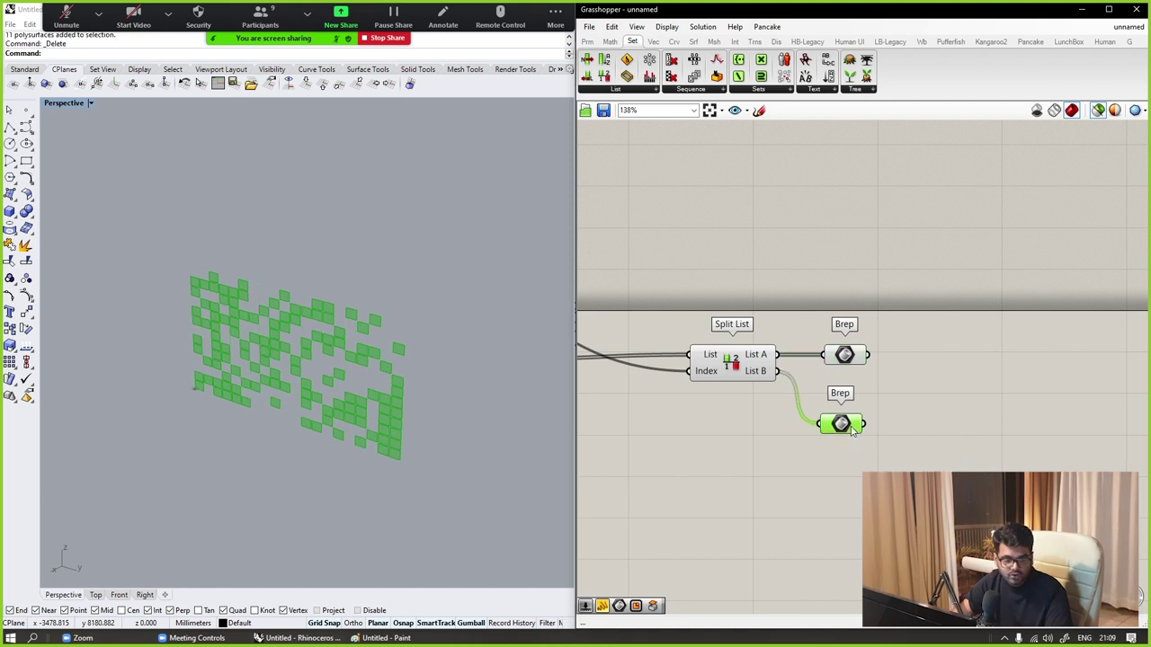
left_click(850, 356, "shift")
left_click(860, 458)
left_click(850, 426)
left_click(859, 351)
left_click(850, 427)
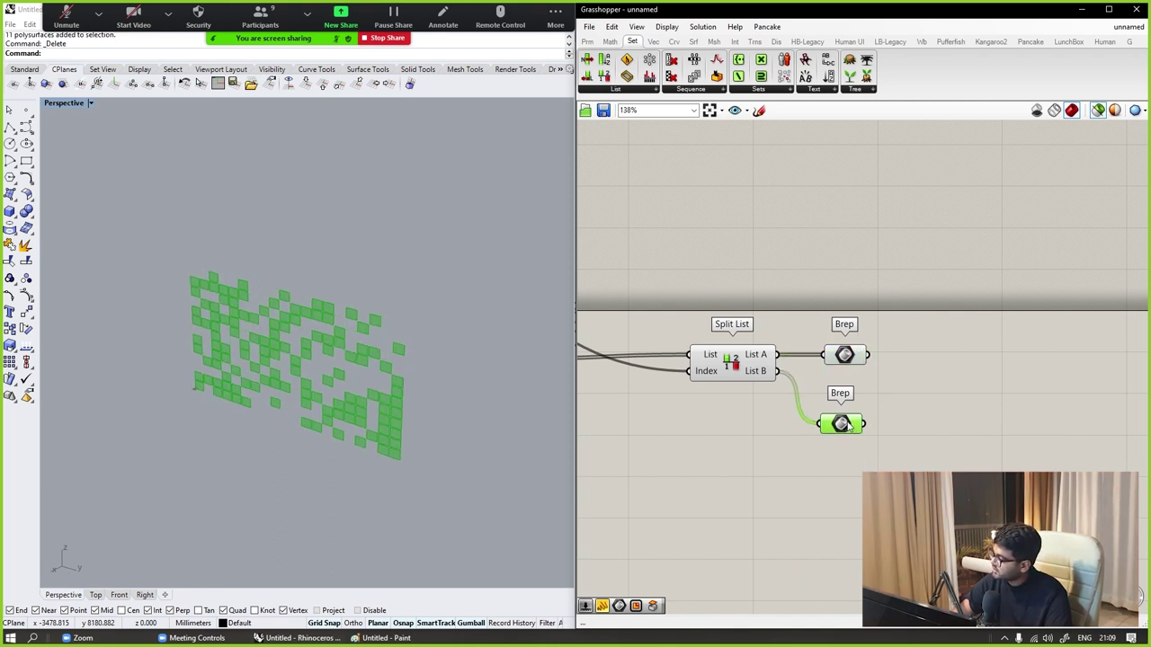
Set the slider feeding Jitter's Seed to 37.
scroll(994, 332, "down", 4)
right_click(690, 421)
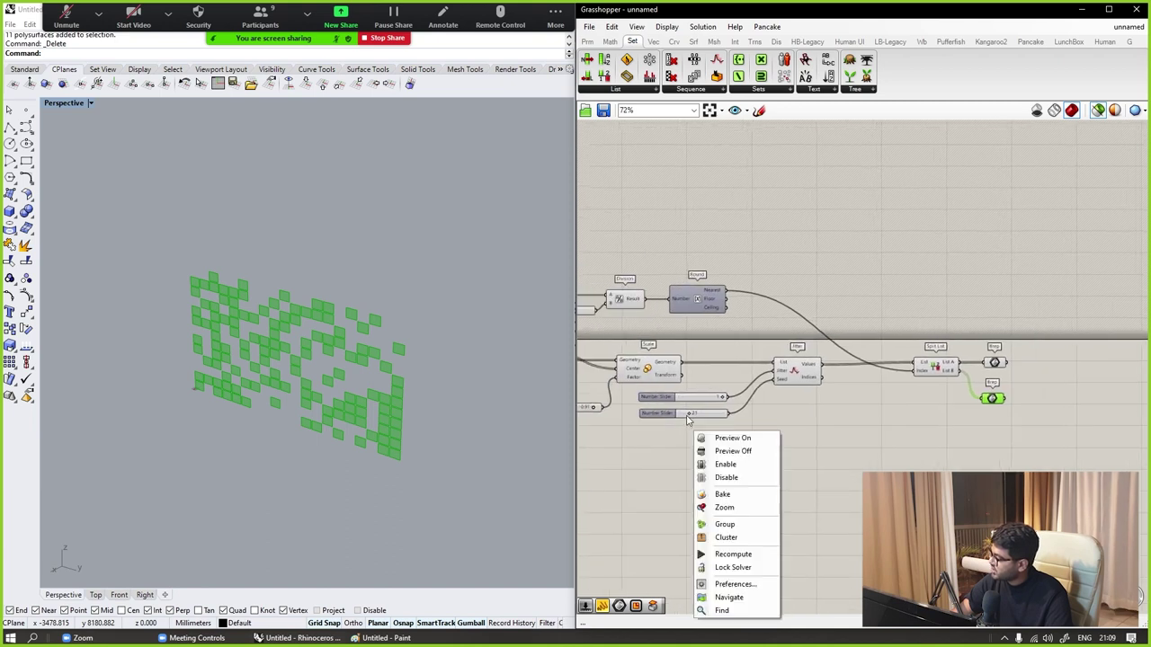
scroll(690, 421, "up", 4)
left_click_drag(694, 414, 706, 412)
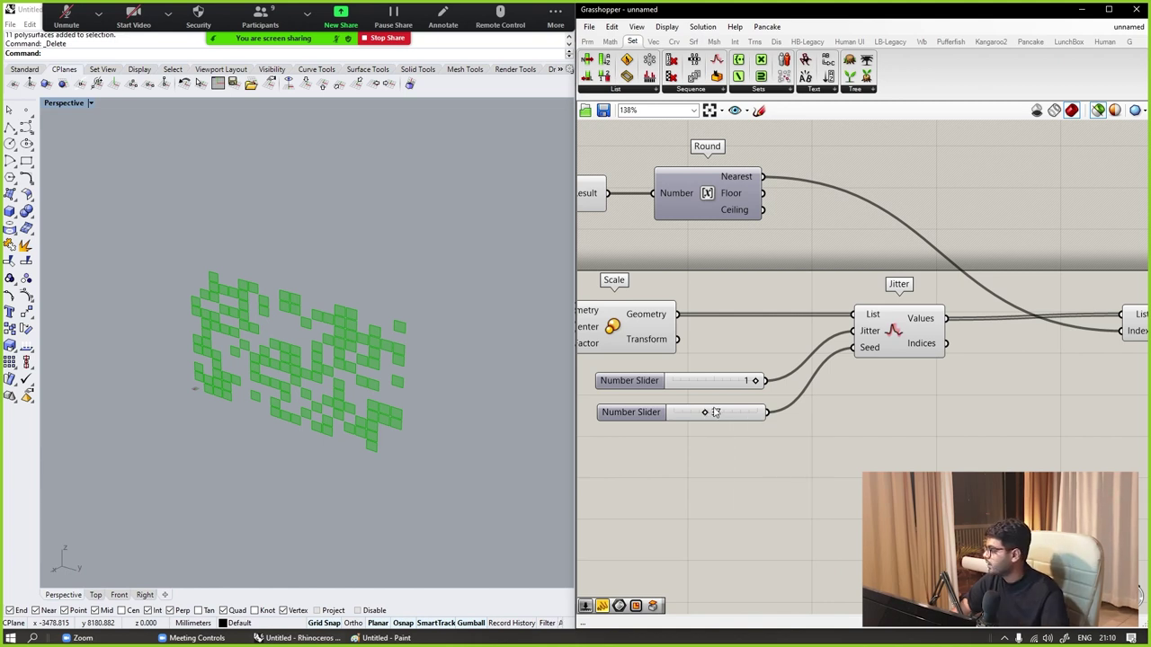
Duplicate the Split List component with its two Brep parameters and place the copy further along, above the original.
scroll(719, 412, "down", 5)
scroll(900, 411, "up", 4)
scroll(850, 386, "up", 3)
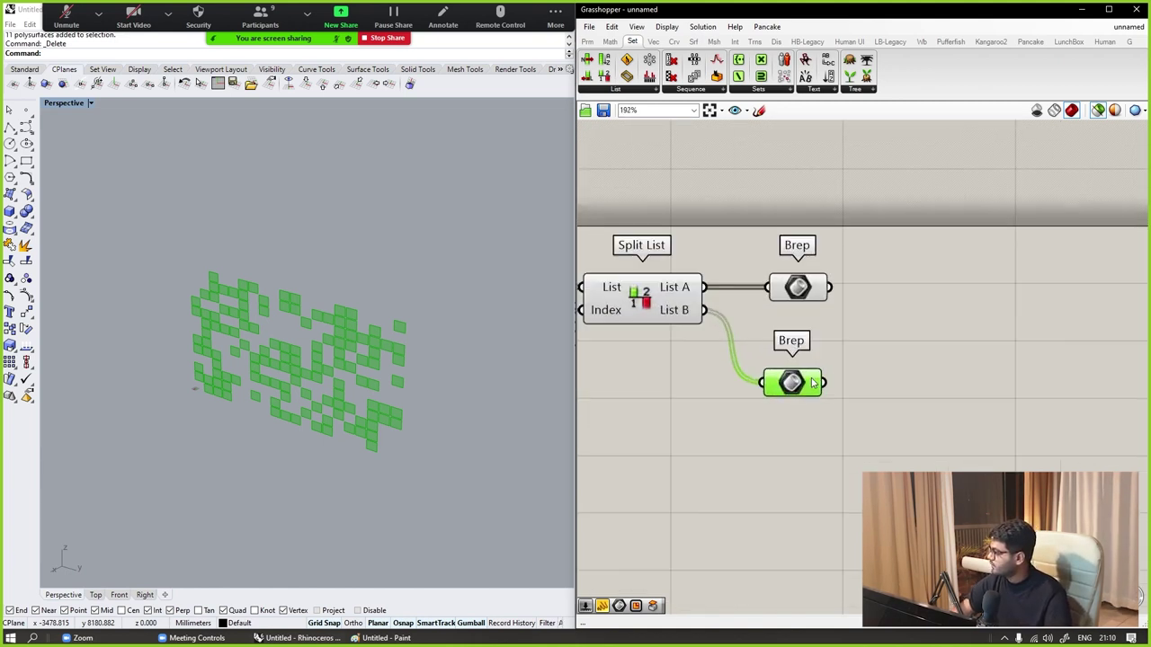
scroll(818, 385, "down", 2)
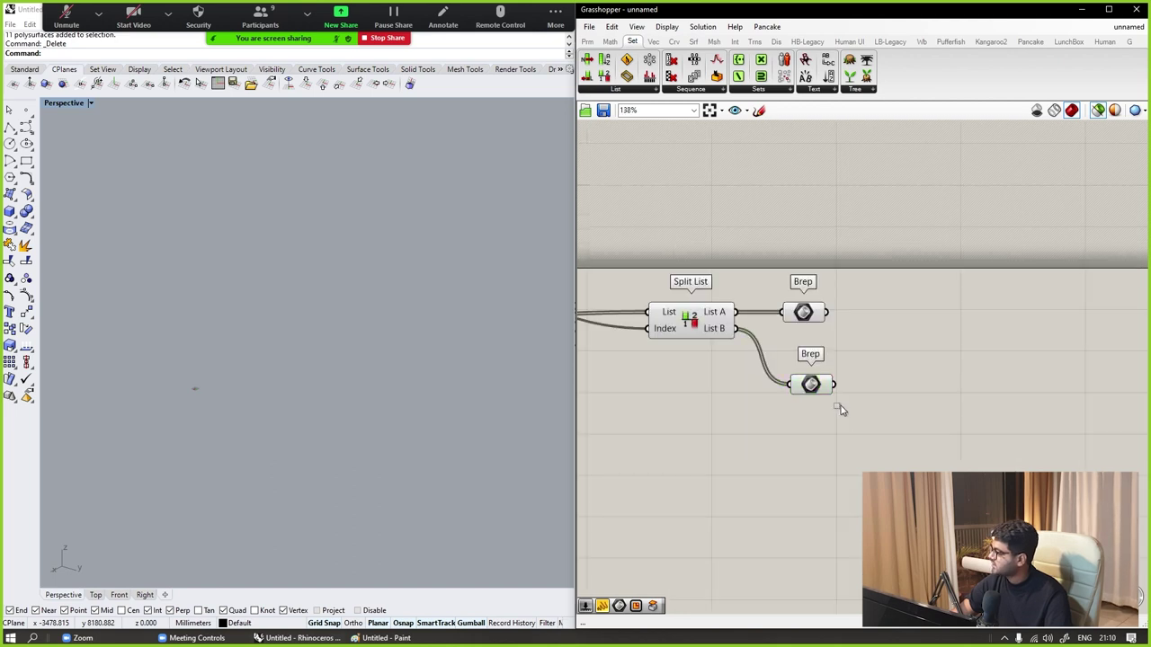
left_click_drag(855, 429, 691, 247)
left_click_drag(731, 316, 975, 204)
left_click(932, 287)
right_click_drag(866, 279, 846, 304)
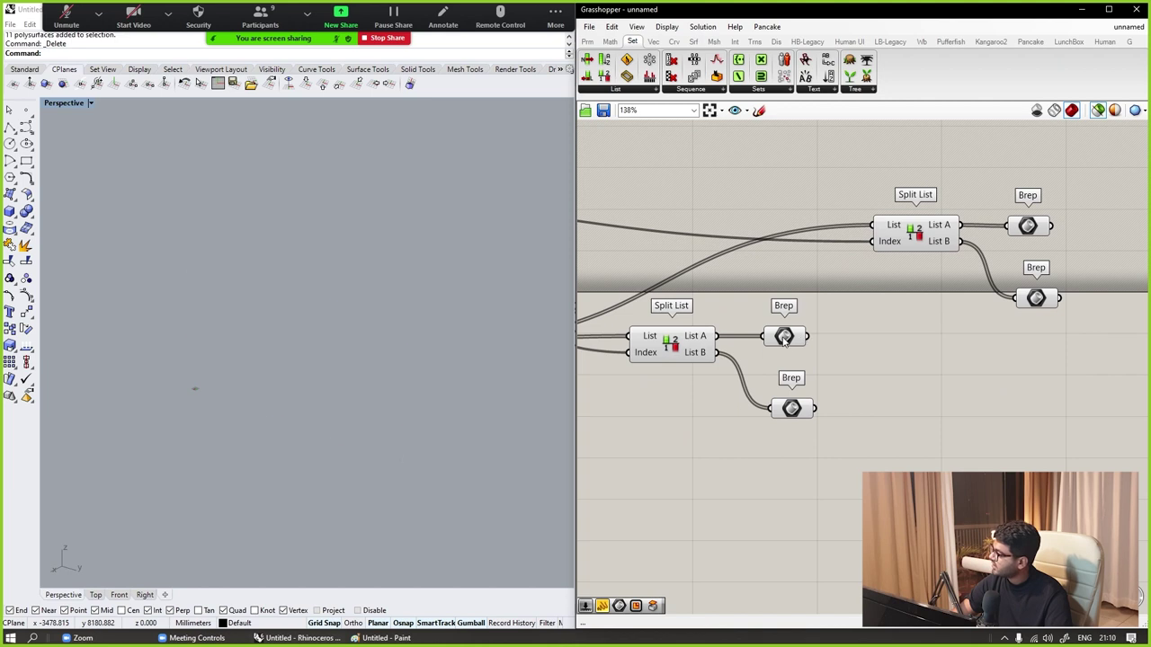
Connect the original List A Brep to the List input of the duplicated Split List.
left_click(790, 337)
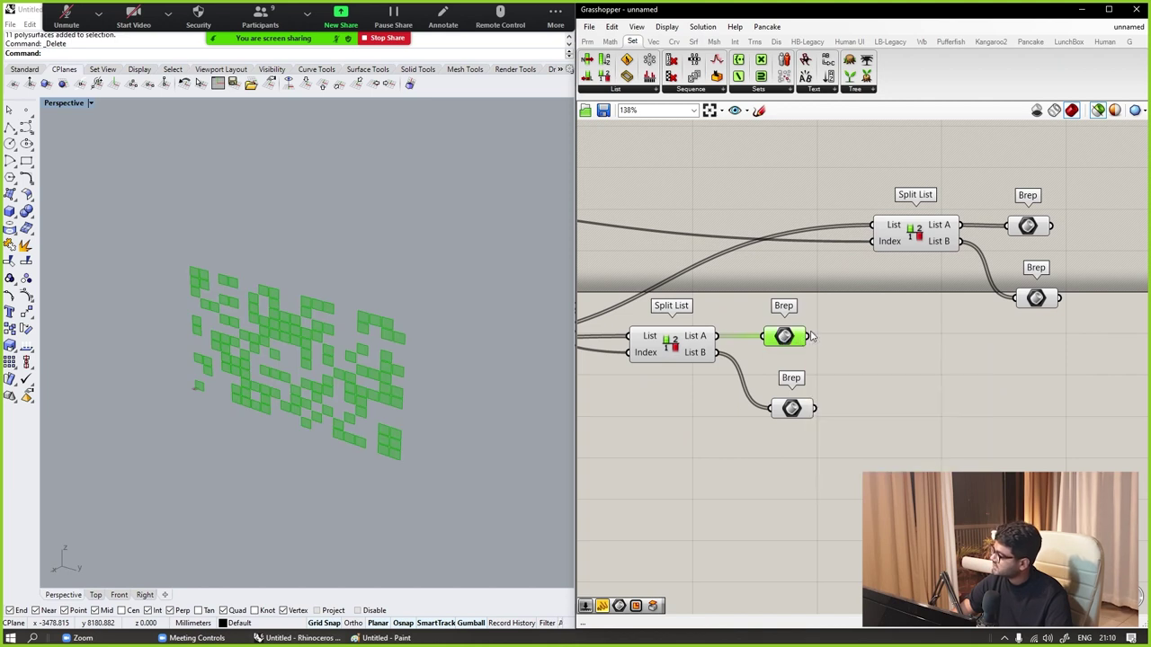
left_click_drag(808, 336, 872, 225)
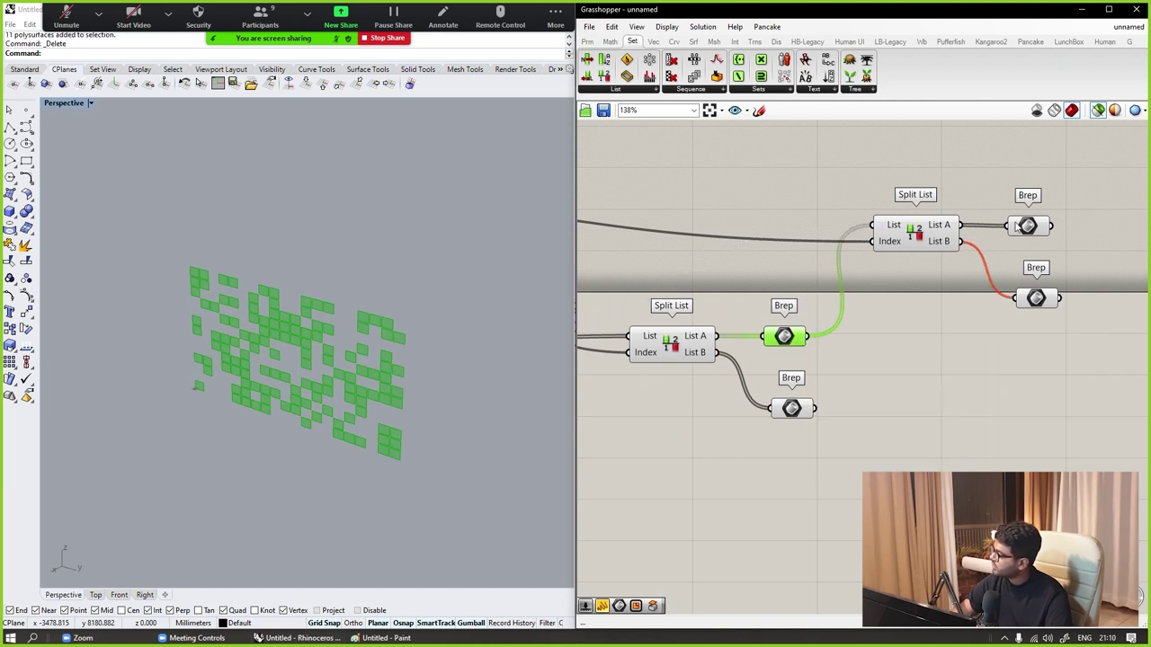
scroll(1022, 286, "down", 4)
scroll(945, 279, "up", 3)
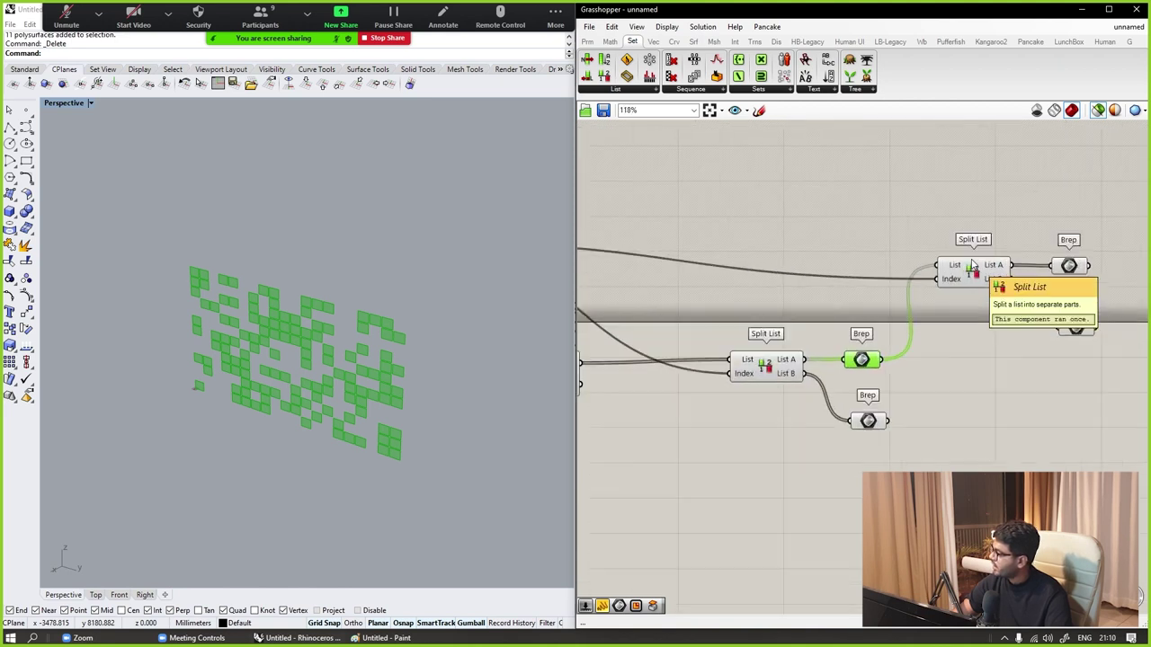
scroll(878, 273, "down", 3)
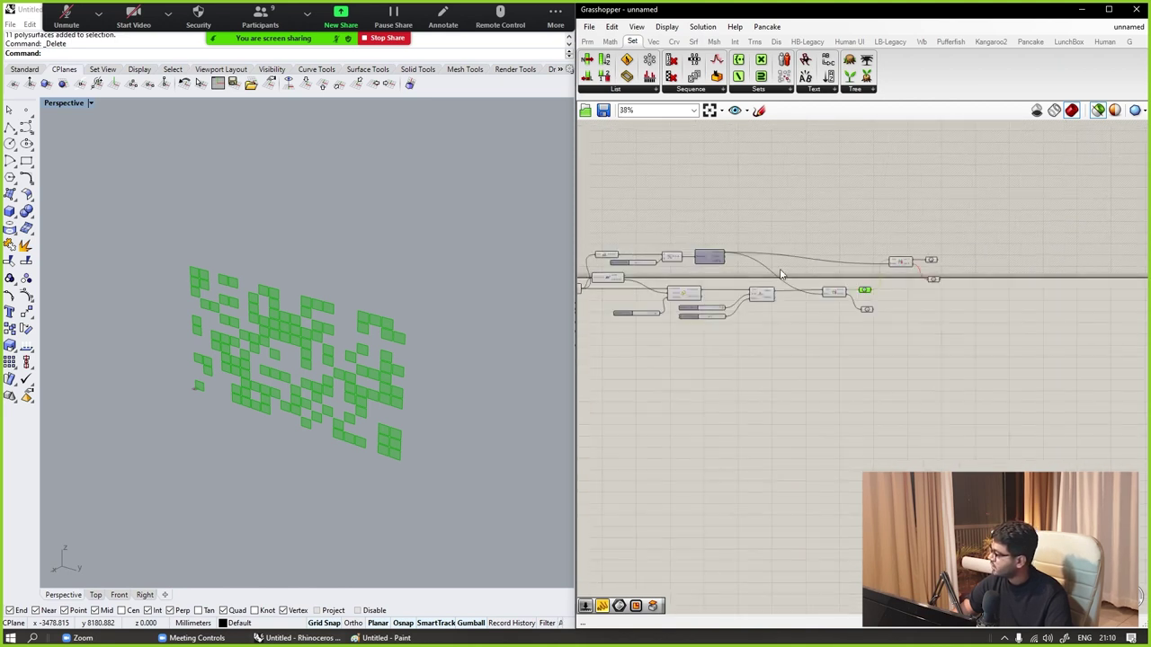
Duplicate the Division component, its divisor slider of 2 and the Round component toward the copied Split List.
scroll(737, 270, "up", 2)
left_click_drag(738, 276, 633, 205)
right_click_drag(633, 205, 723, 277)
left_click_drag(818, 340, 678, 275)
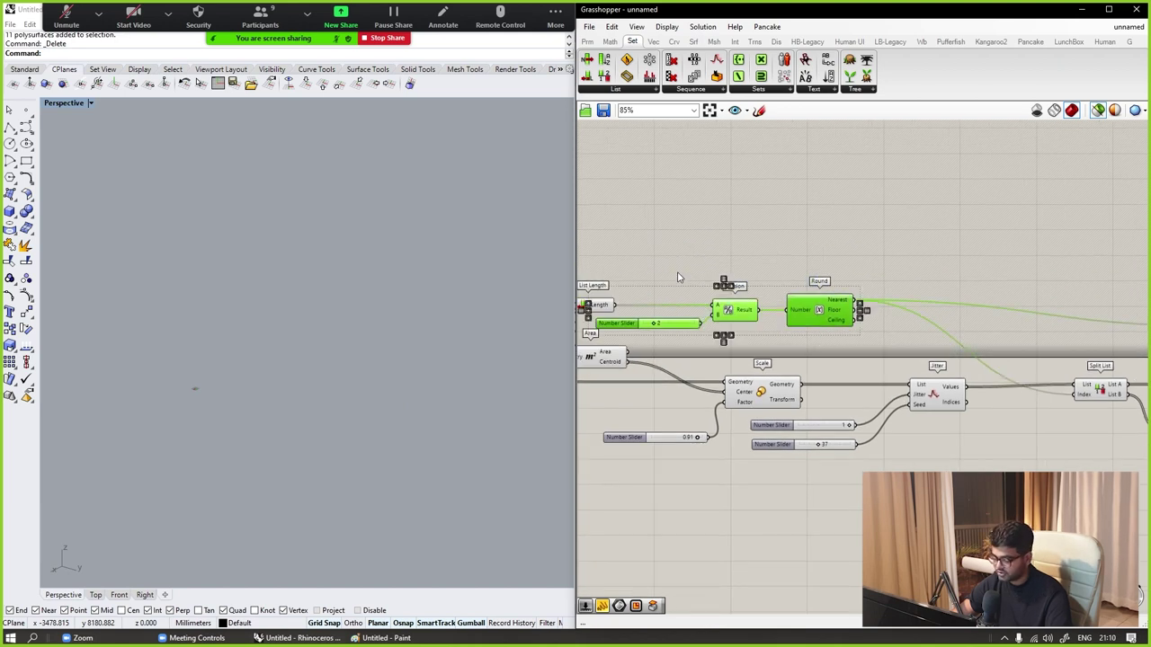
left_click_drag(805, 317, 1146, 225, "alt")
right_click_drag(1118, 249, 810, 331)
Duplicate the List Length component beside the copied Division and feed its Length into Division's A input.
left_click_drag(849, 468, 770, 354)
right_click_drag(770, 354, 964, 368)
right_click_drag(645, 358, 789, 338)
left_click(601, 381)
left_click_drag(601, 380, 1025, 279)
scroll(1064, 286, "up", 2)
scroll(1066, 287, "down", 3)
Move the copied Split List and its Breps further along the canvas, and the copied List Length-to-Round group into the freed space.
right_click_drag(1066, 296, 877, 297)
right_click_drag(1076, 378, 893, 319)
left_click_drag(967, 364, 823, 280)
left_click_drag(884, 311, 1086, 309)
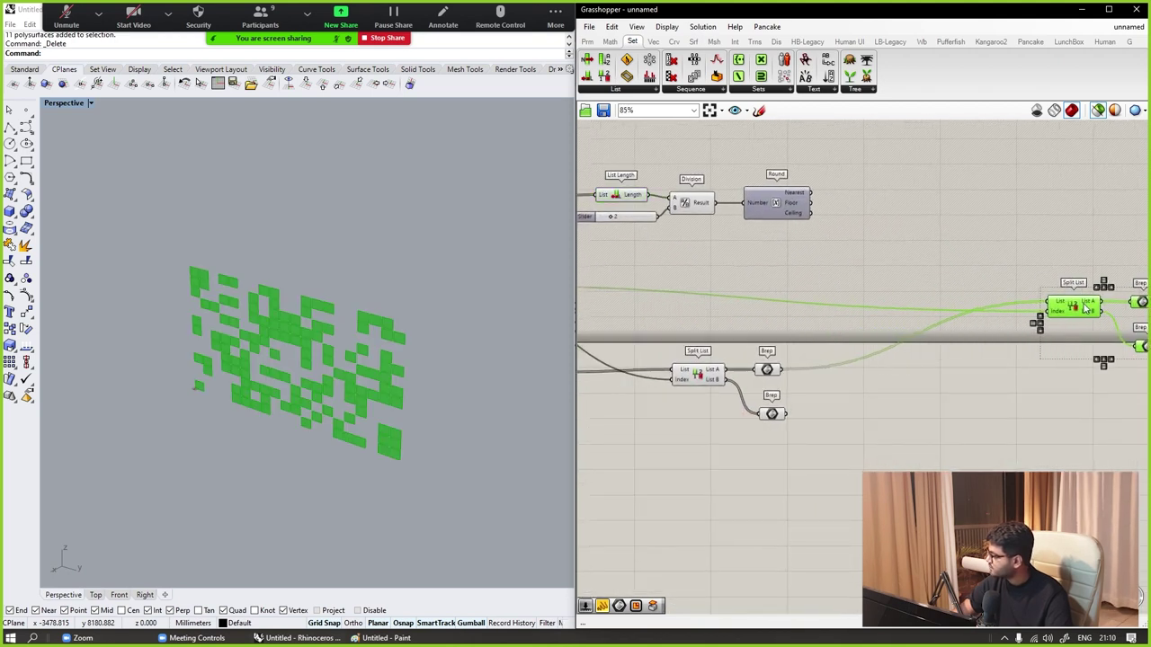
left_click_drag(866, 277, 597, 140)
left_click_drag(622, 201, 805, 274)
Connect the List A Brep to the copied List Length and the copied Round's Nearest to the duplicated Split List's Index.
scroll(845, 328, "up", 1)
left_click_drag(762, 383, 769, 264)
scroll(761, 279, "down", 2)
scroll(948, 272, "up", 4)
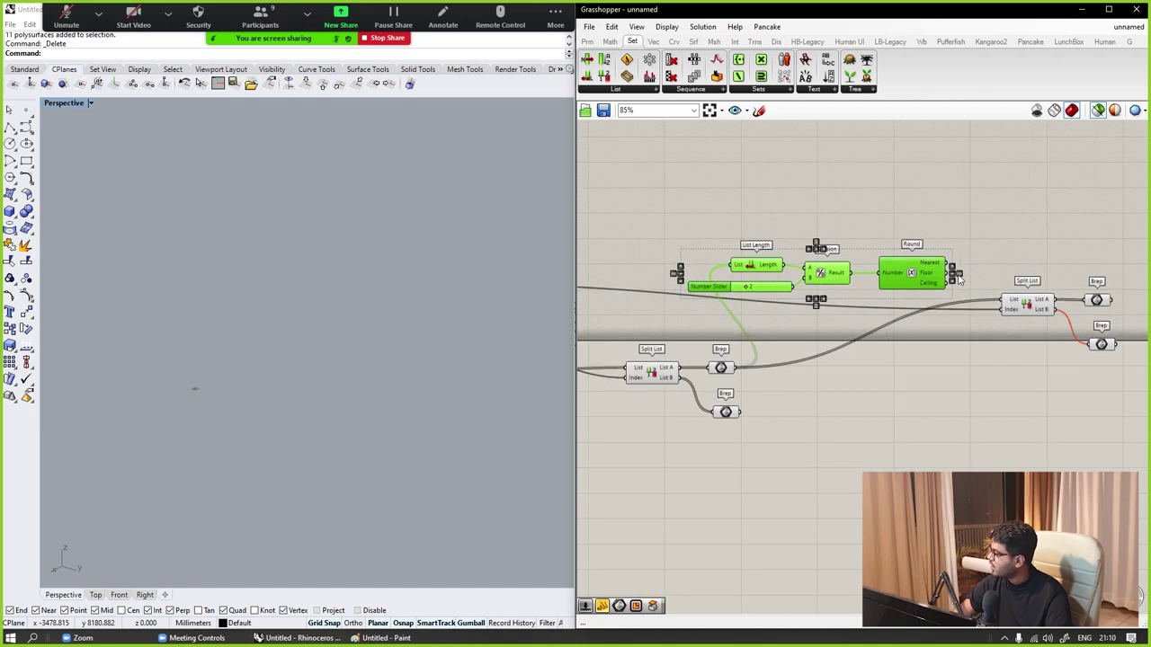
left_click_drag(940, 255, 1028, 332)
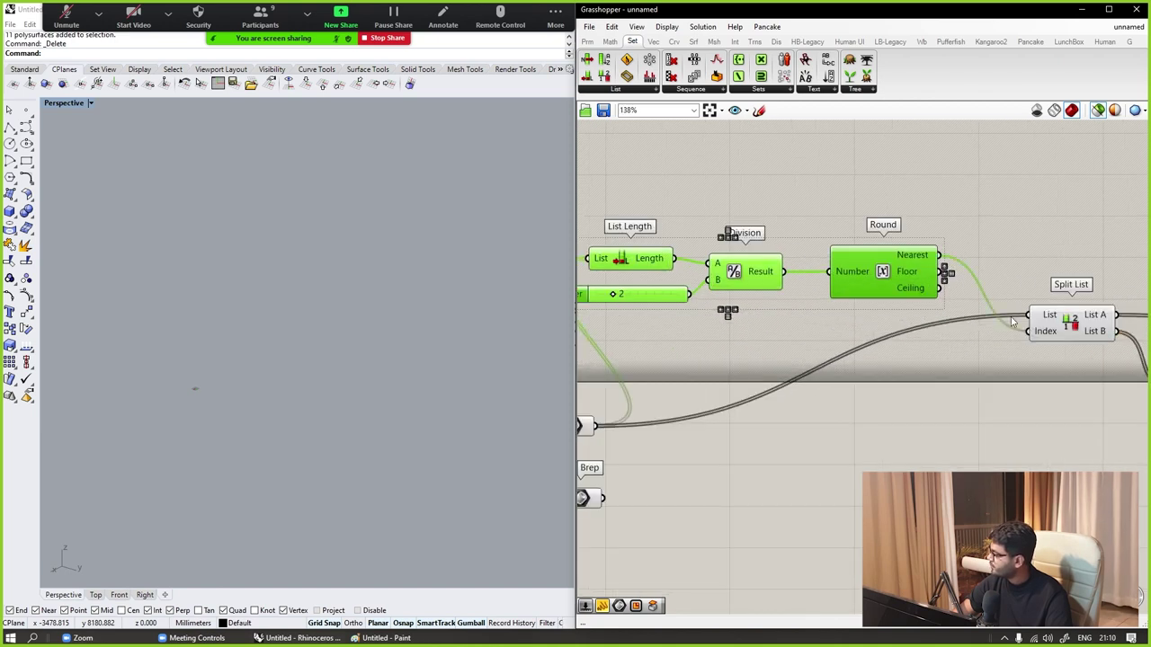
scroll(990, 341, "down", 3)
scroll(752, 374, "up", 3)
Compare the panels in the List A Brep with those in the second Split List's two output Breps.
left_click(752, 375)
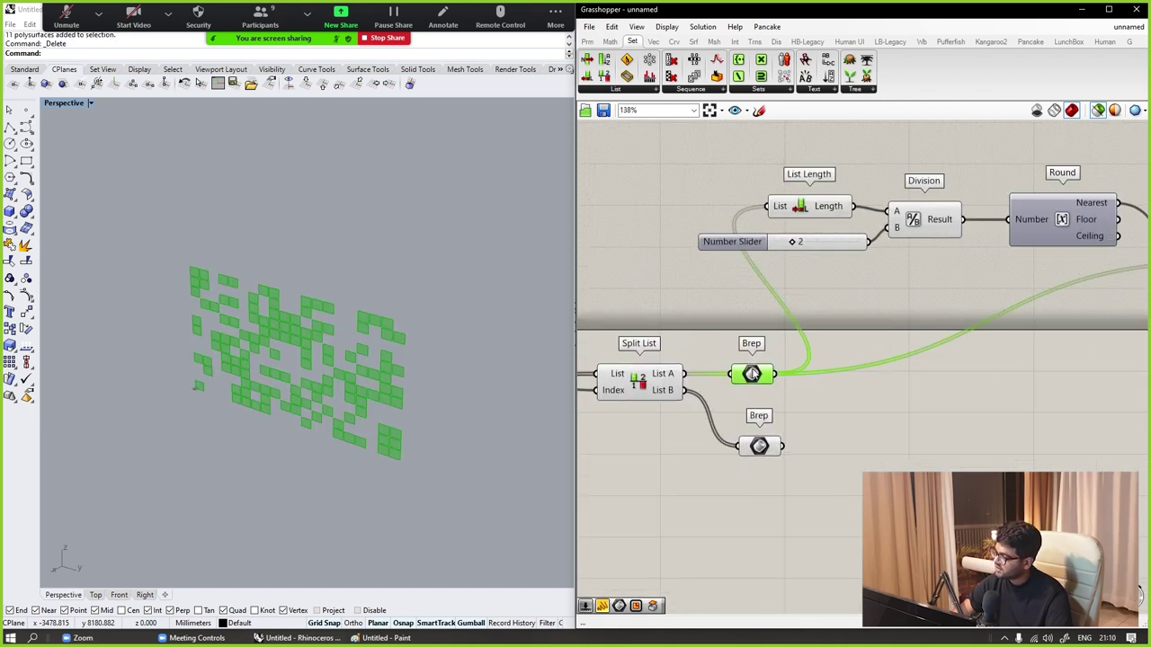
scroll(845, 286, "down", 2)
right_click_drag(852, 283, 790, 298)
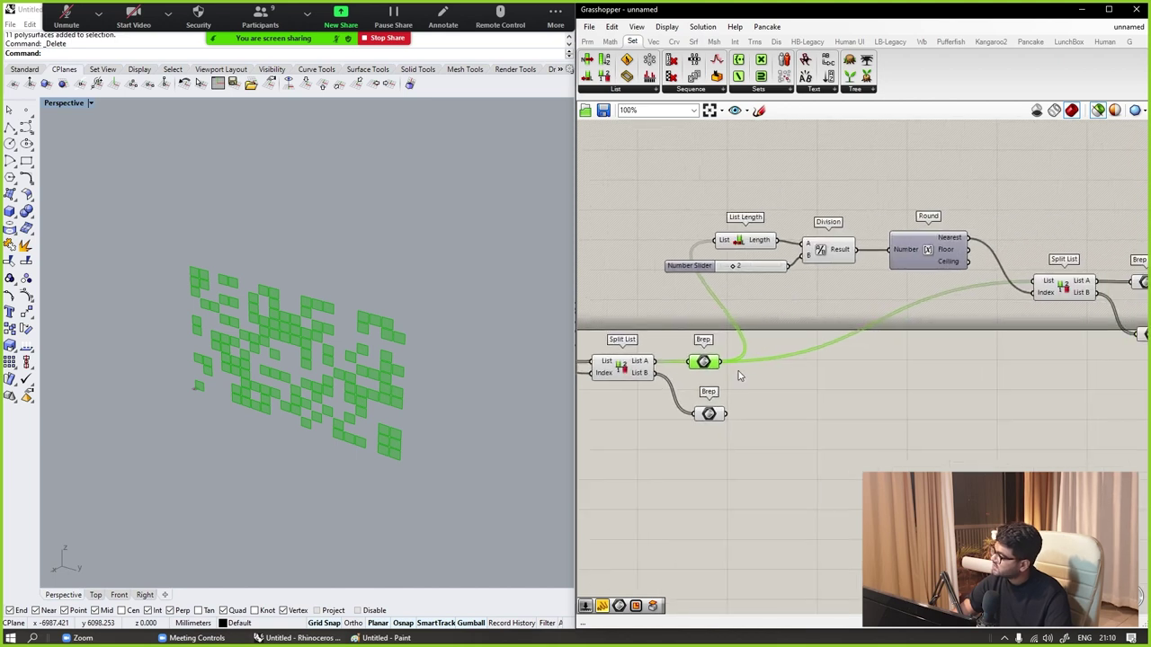
scroll(707, 346, "up", 2)
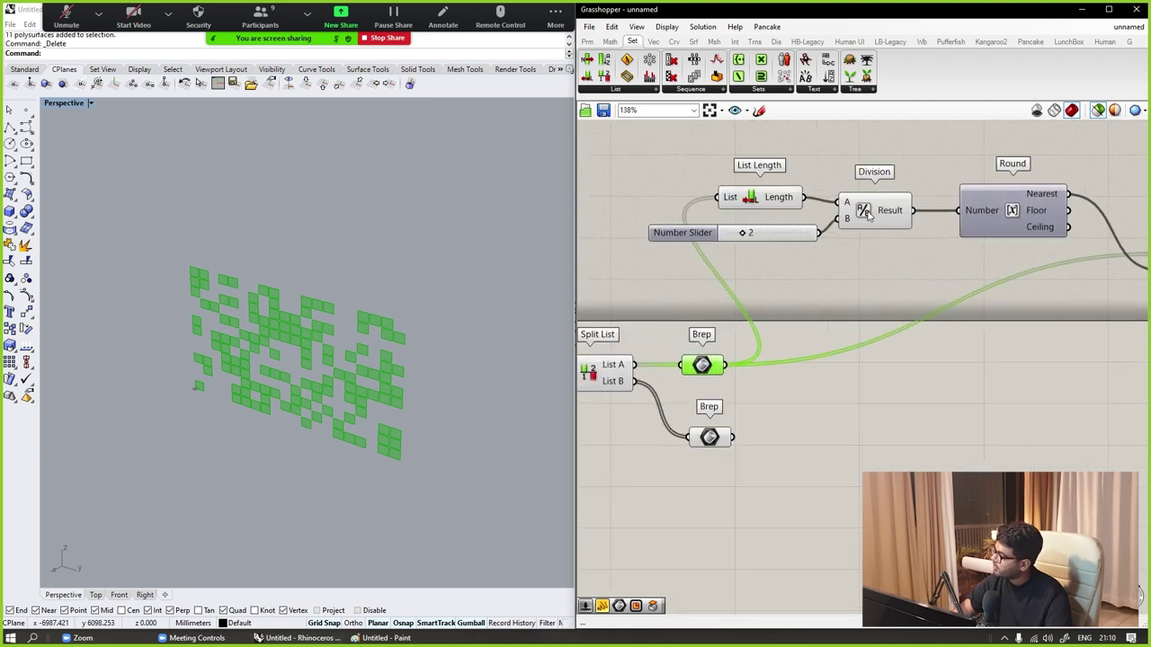
right_click_drag(1035, 258, 863, 236)
scroll(873, 190, "down", 2)
right_click_drag(872, 191, 804, 207)
scroll(967, 243, "up", 2)
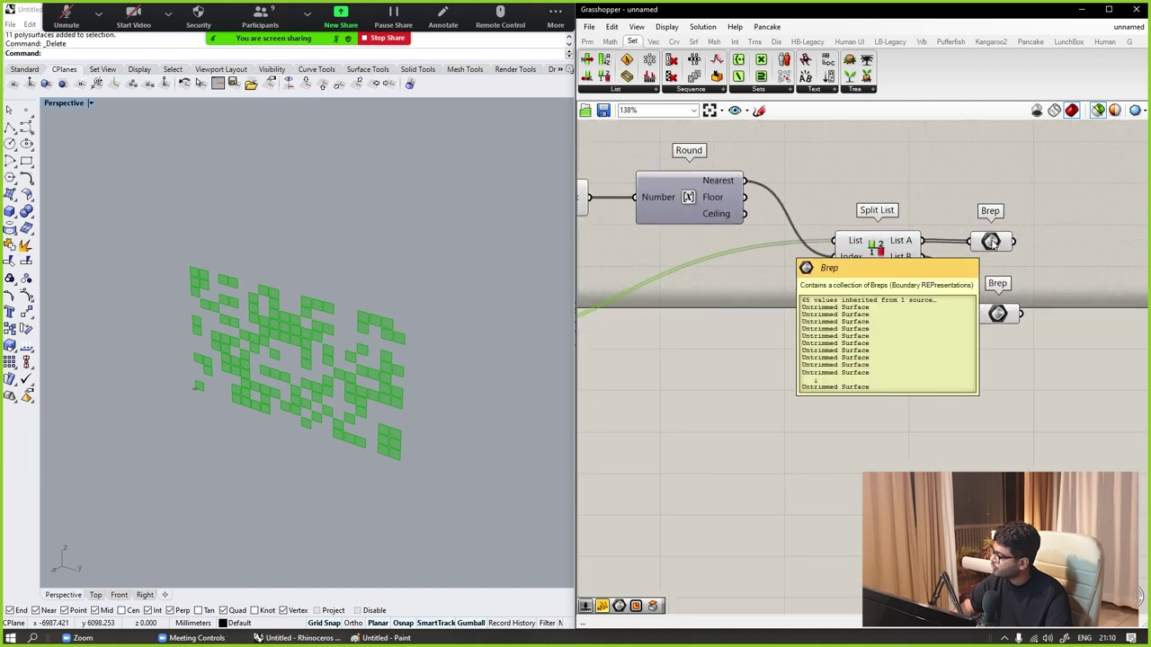
left_click(990, 241)
left_click(1007, 317)
left_click(990, 241, "shift")
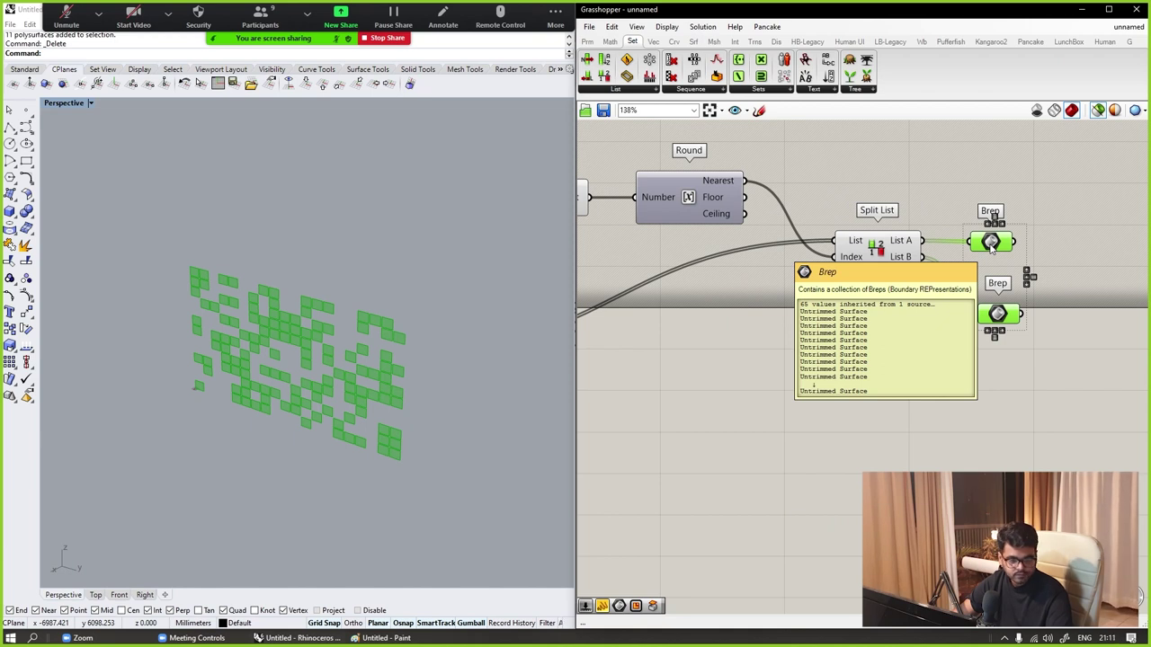
Duplicate the whole second splitting group, from List Length to the two output Breps, and place the copy below it.
scroll(1012, 253, "down", 4)
left_click_drag(1074, 293, 712, 149)
scroll(715, 156, "up", 2)
key("ctrl+c")
key("ctrl+v")
left_click_drag(845, 212, 886, 376)
scroll(792, 433, "up", 1)
left_click(793, 437)
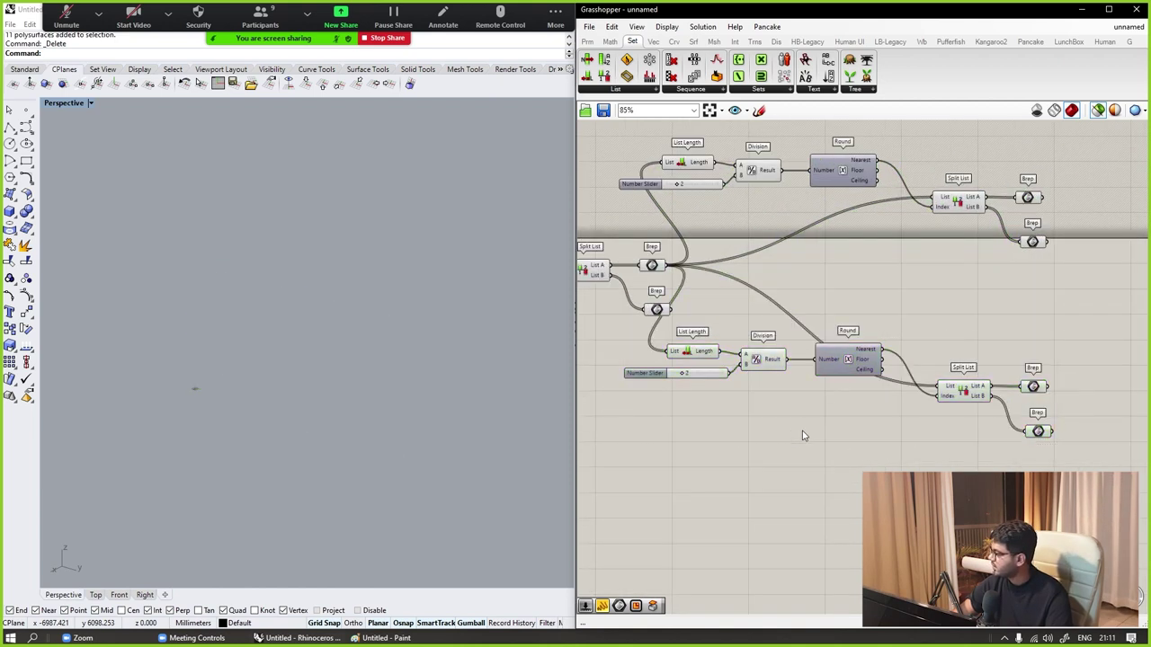
Connect the original List B Brep to the lower copy's List Length and Split List inputs, and preview its two output Breps.
left_click_drag(671, 310, 939, 388)
left_click(1032, 387)
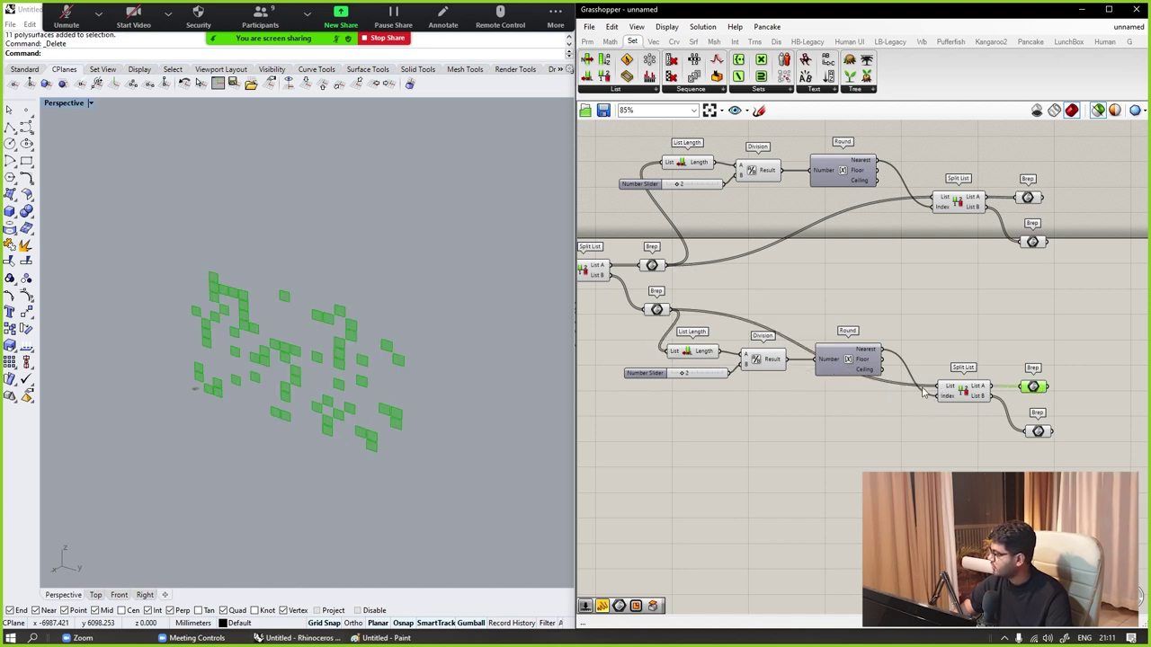
left_click(1040, 433, "shift")
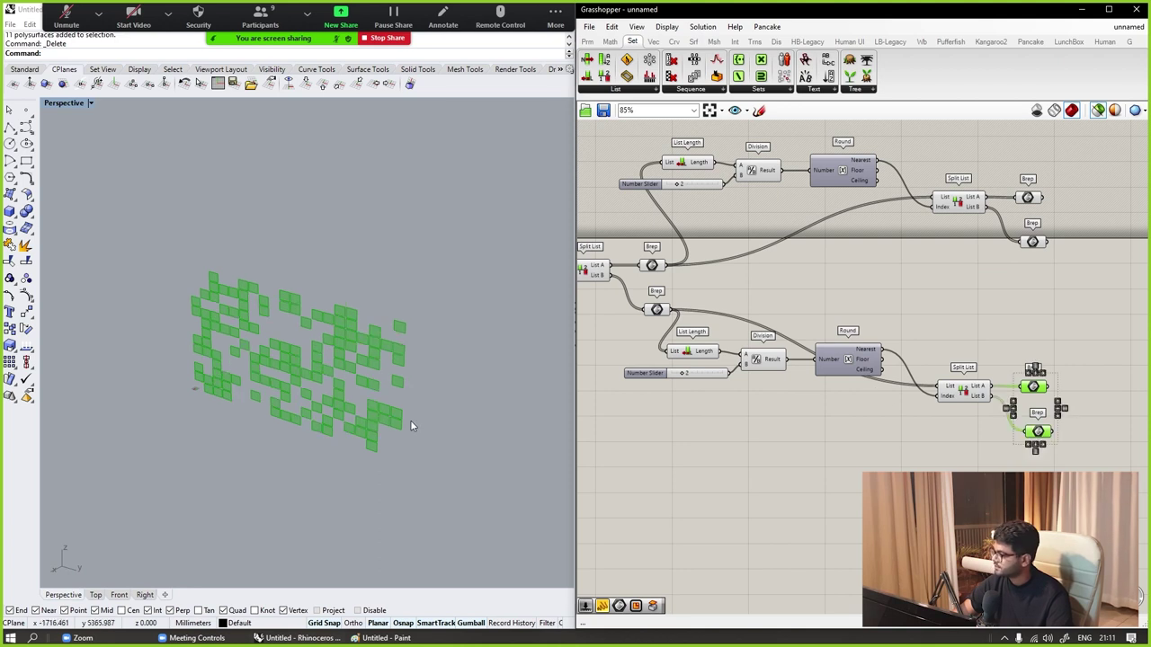
Preview all four output Breps of the two newest splitting groups together in the viewport.
scroll(1012, 404, "down", 2)
left_click_drag(1015, 437, 910, 155)
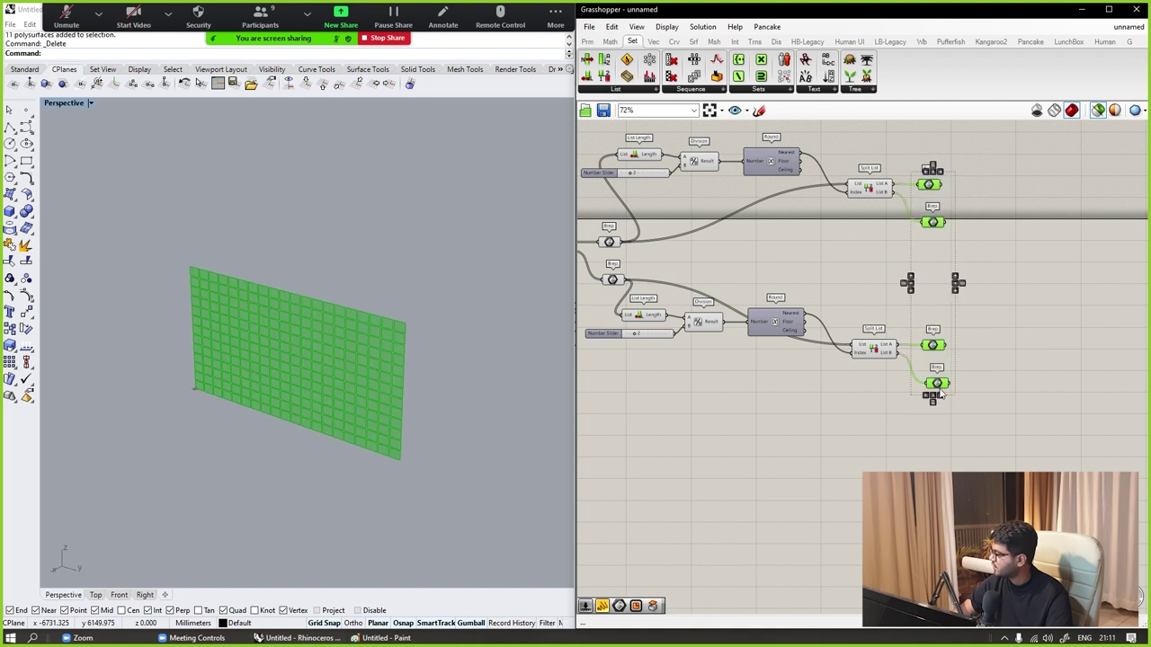
left_click(1015, 321)
Review the two splitting groups on the enlarged canvas and highlight their four output Breps.
left_click(1109, 9)
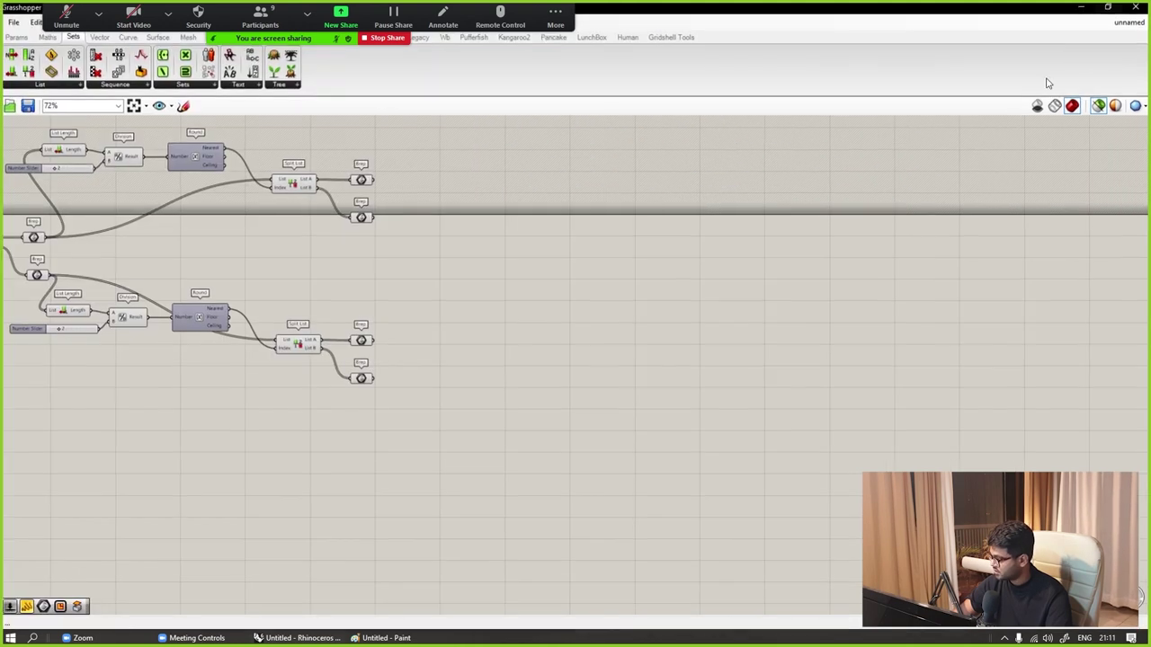
scroll(494, 181, "down", 3)
scroll(494, 181, "up", 4)
left_click_drag(871, 328, 342, 162)
scroll(755, 367, "up", 1)
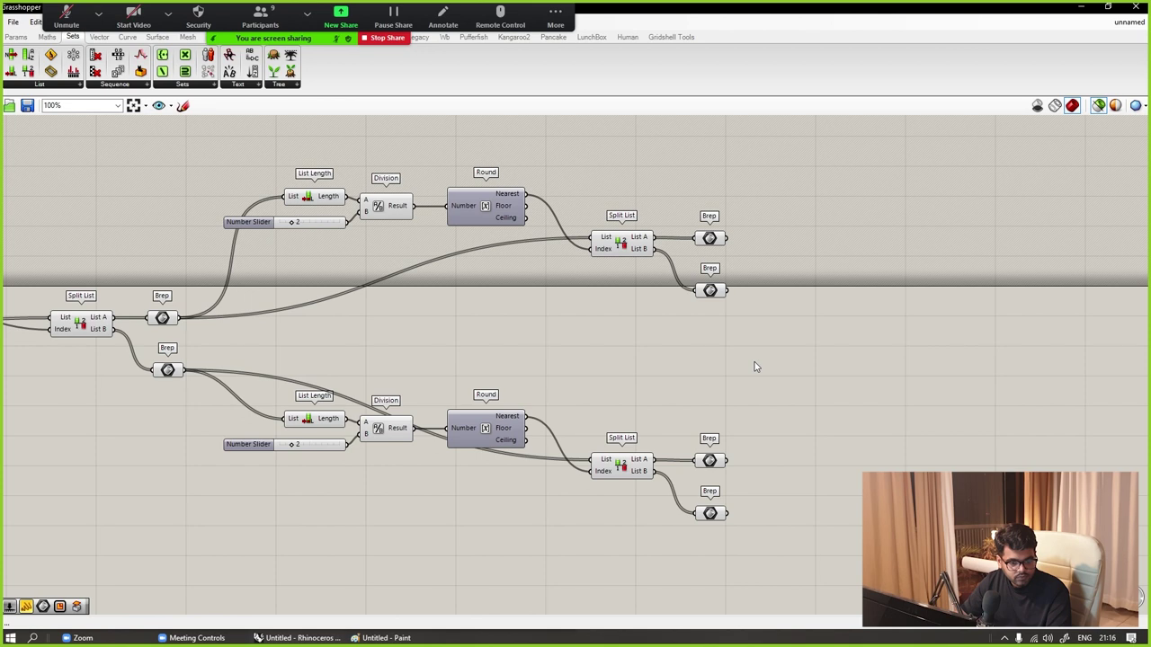
scroll(755, 367, "up", 2)
left_click_drag(746, 327, 667, 182)
left_click_drag(780, 610, 687, 474)
left_click_drag(663, 13, 1149, 171)
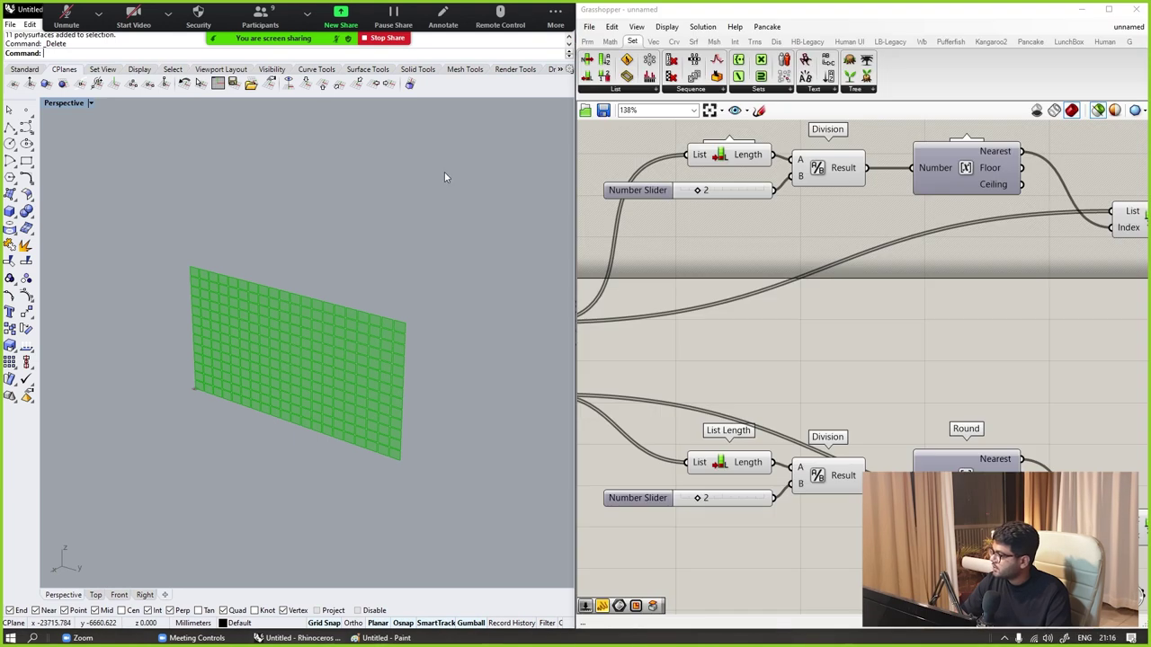
Open the Rhino document's layer list and add a new layer named pannel_1.
type("operties")
key("Return")
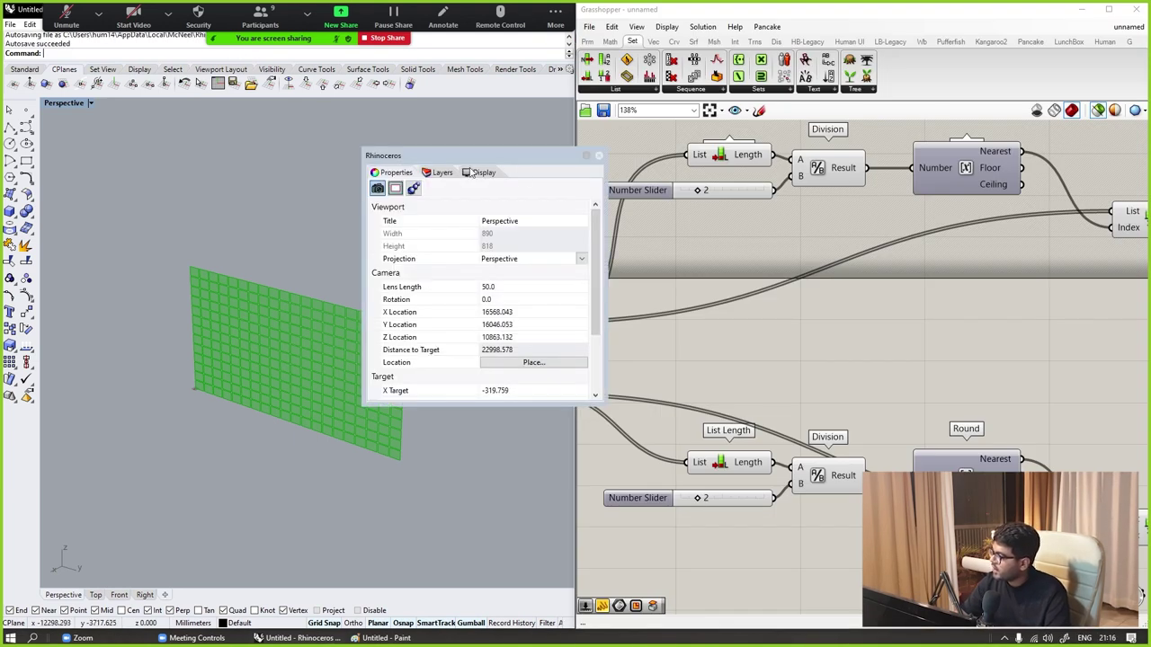
left_click(443, 172)
left_click_drag(432, 155, 462, 88)
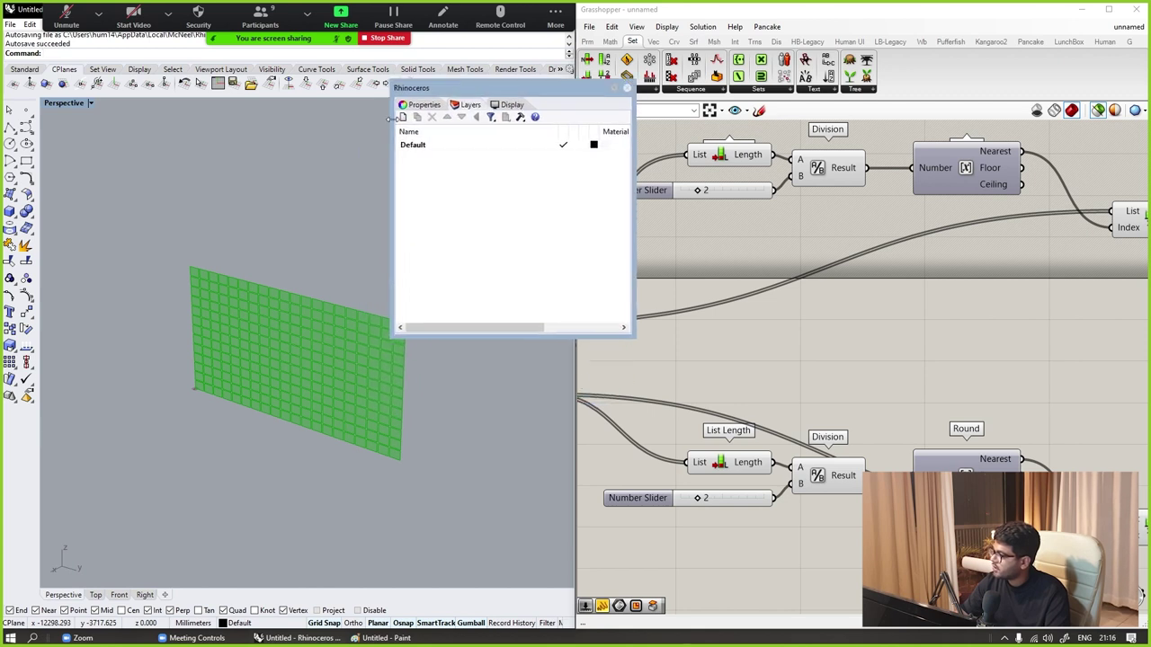
left_click(403, 117)
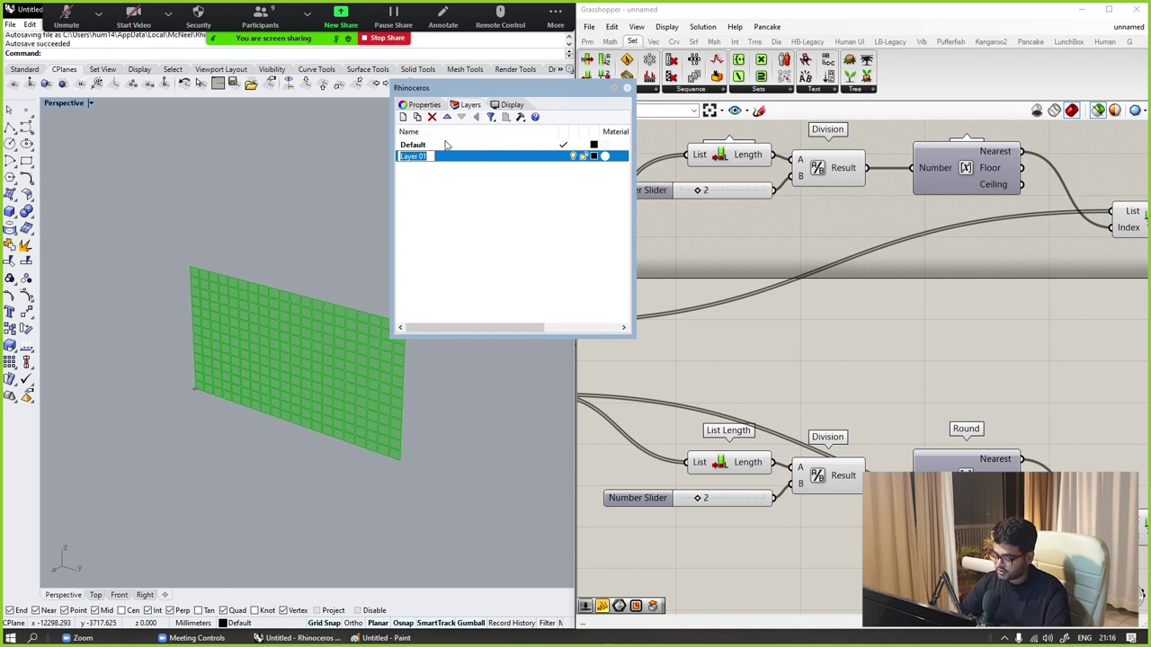
type("p")
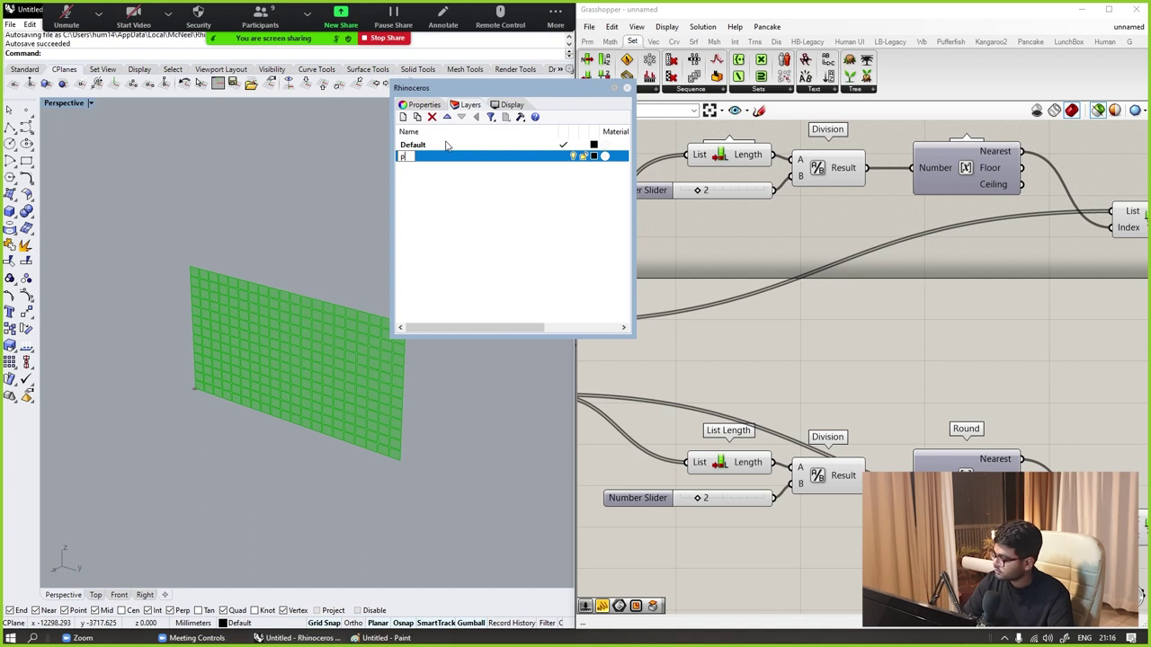
type("annel")
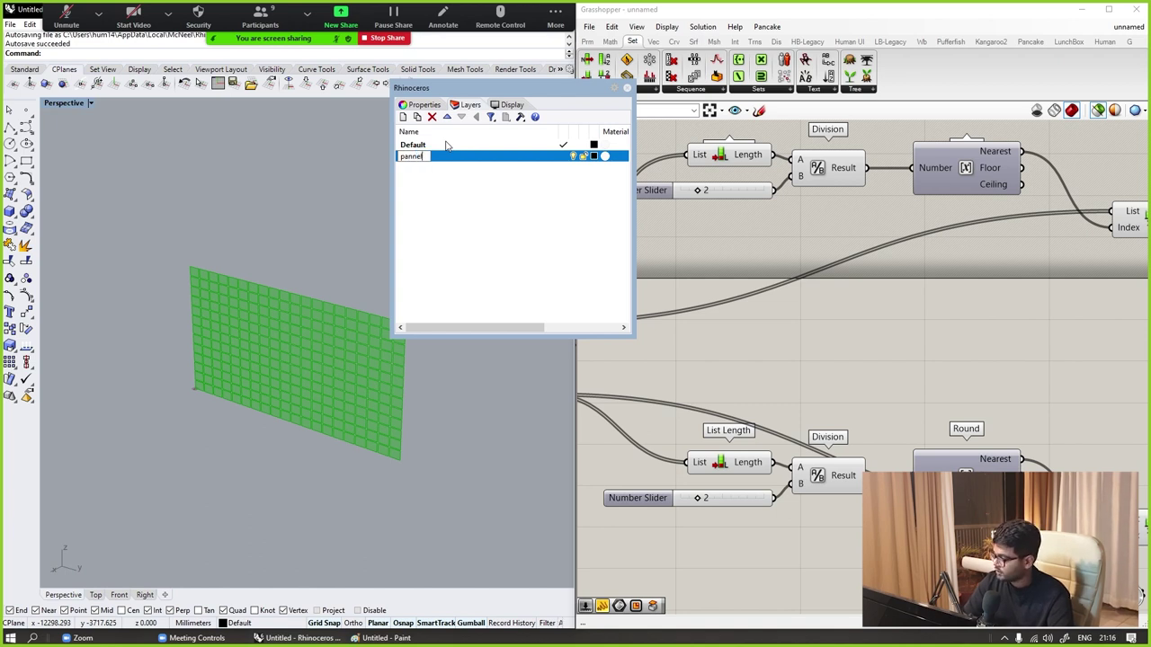
type("_1")
key("Return")
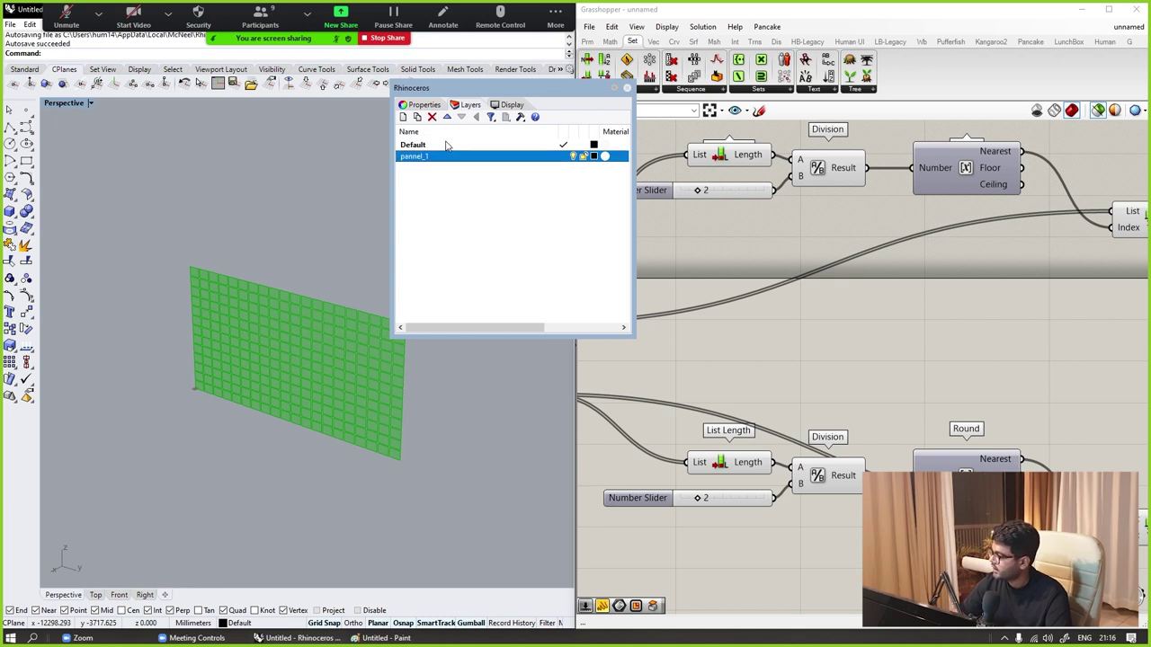
Add three more layers named panel_2, pannel_3 and pannel_4.
left_click(403, 118)
type("panel_2")
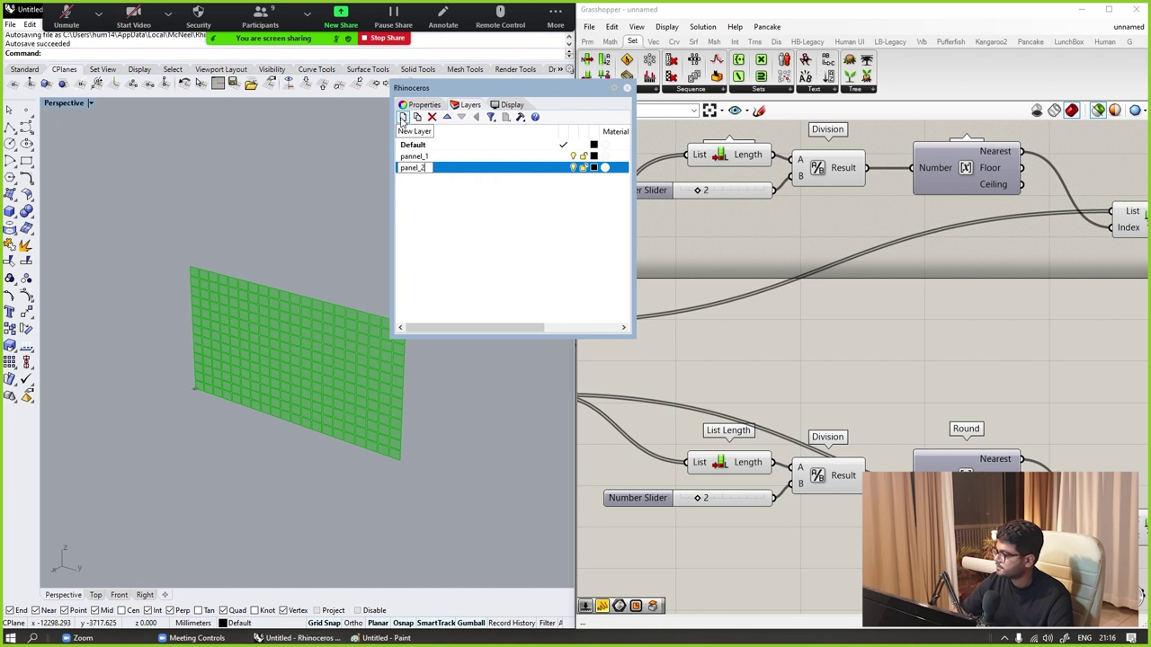
key("Return")
left_click(403, 118)
type("pannel_3")
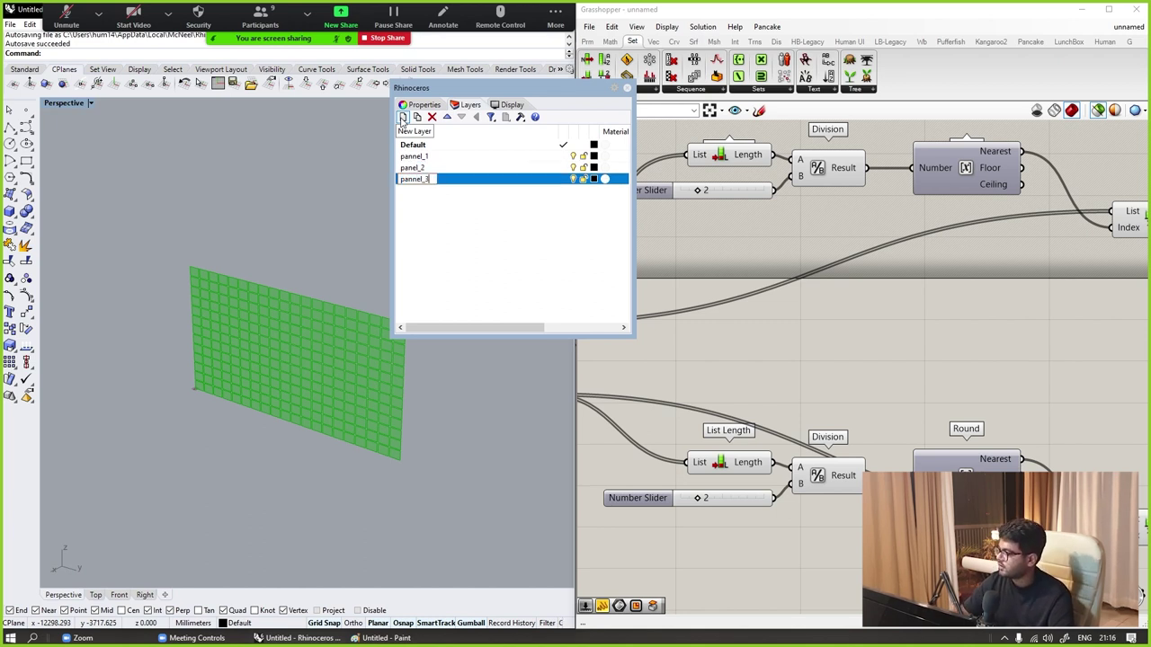
key("Return")
left_click(403, 118)
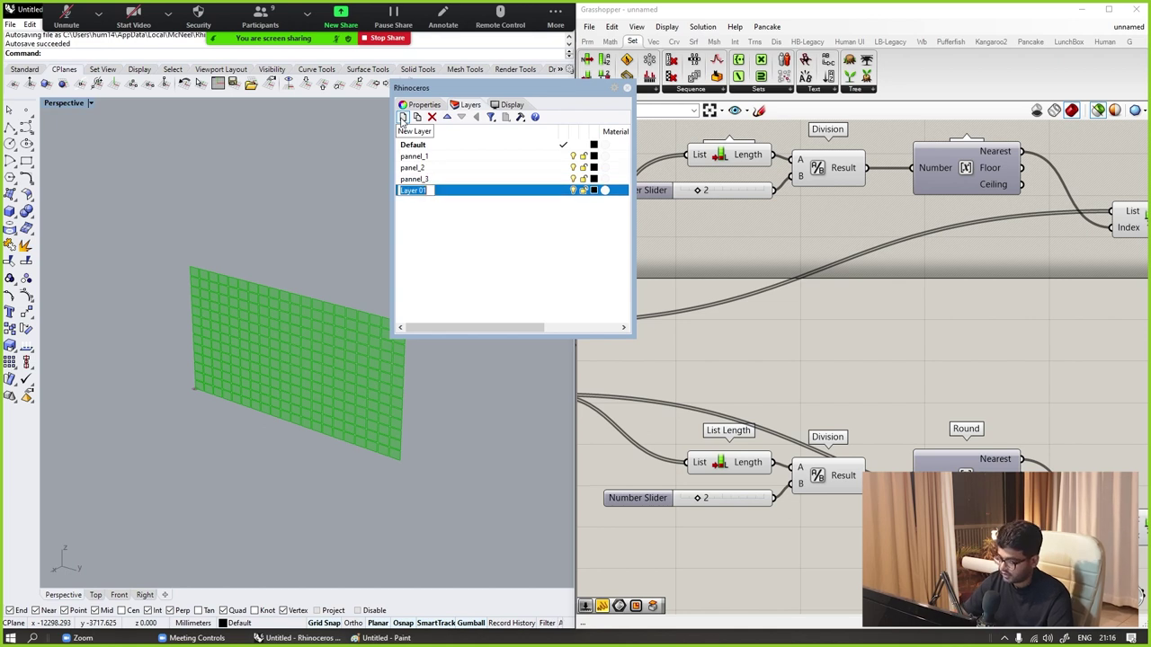
type("pannel")
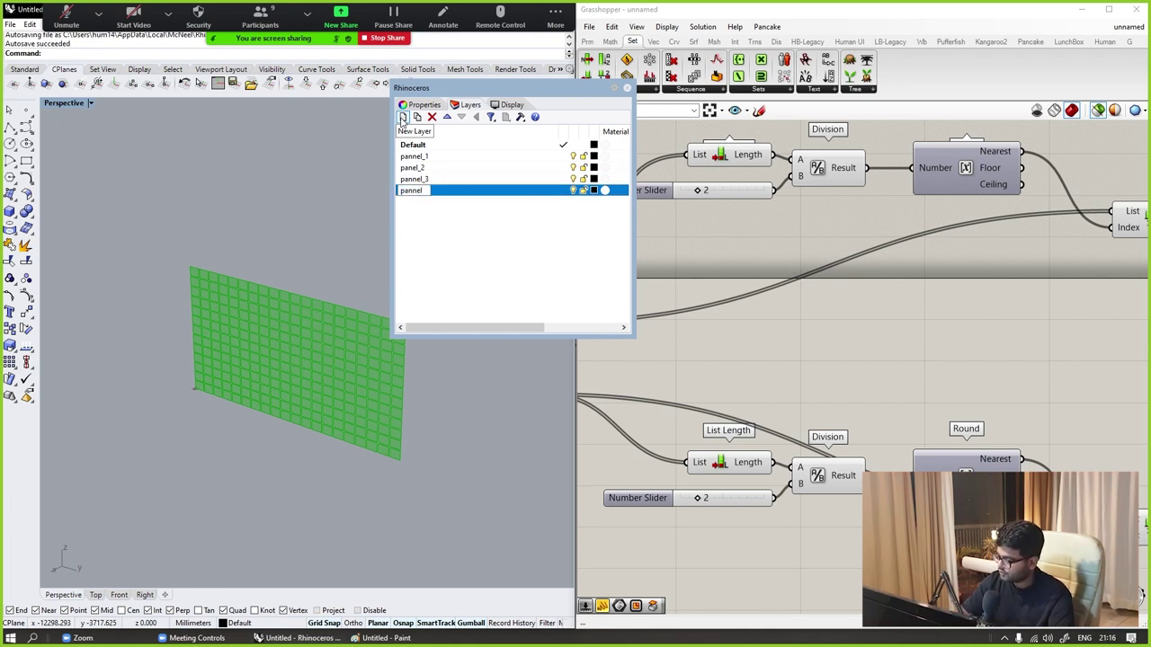
type("4")
key("Return")
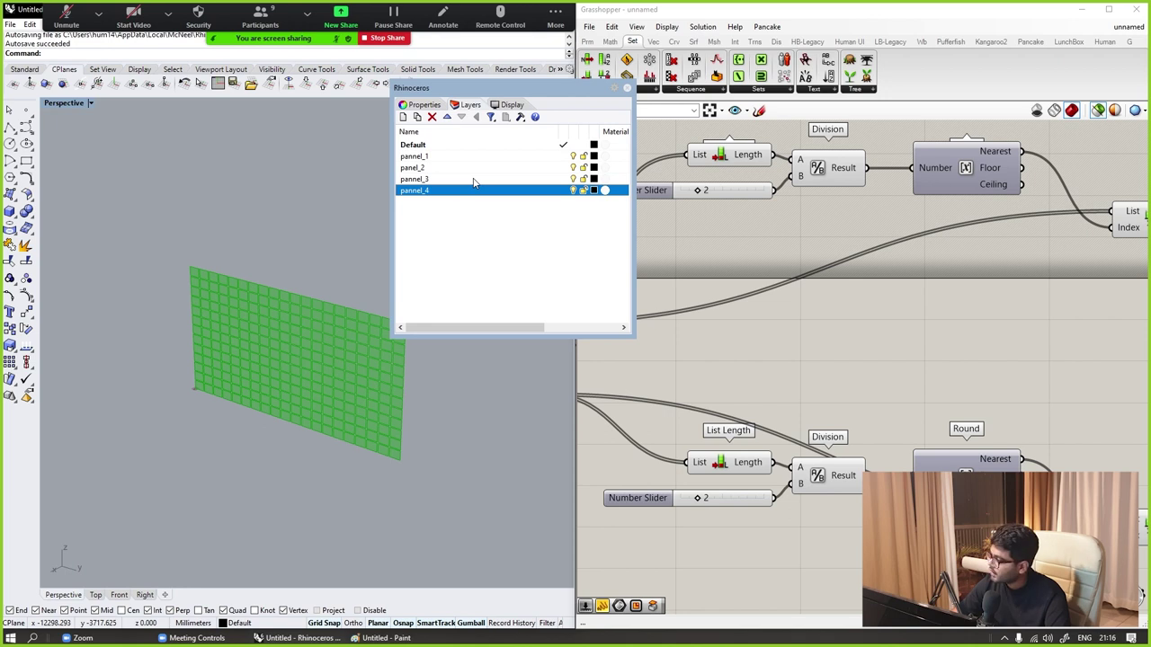
Set the layer colour of pannel_1 to red and of panel_2 to Blue.
left_click(594, 157)
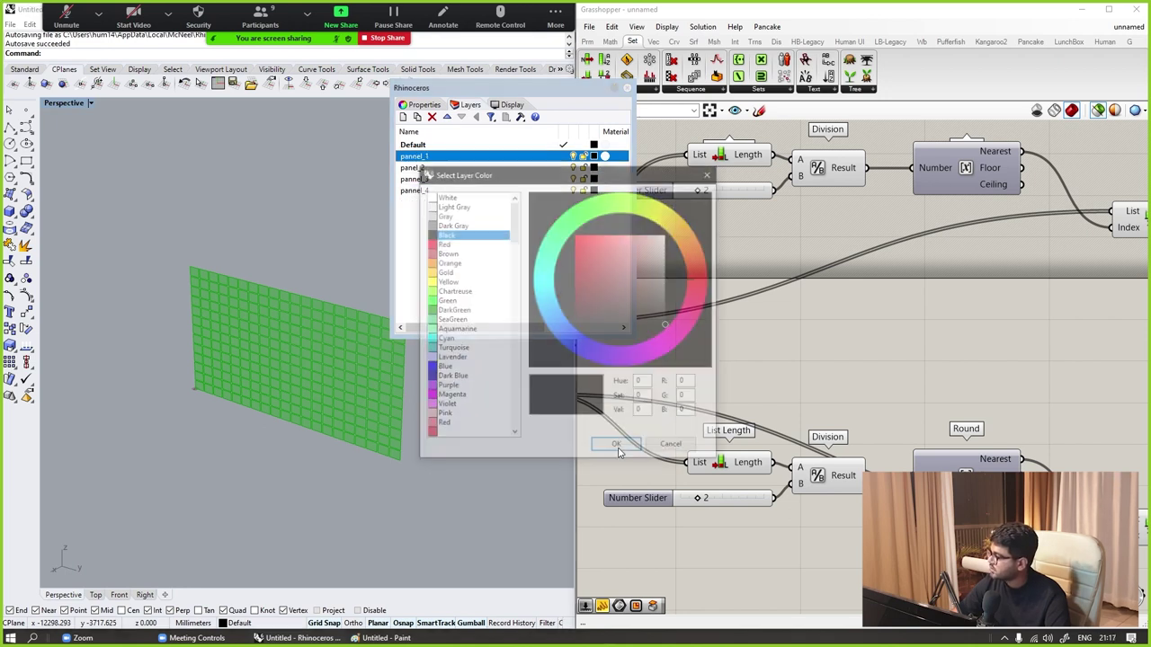
left_click_drag(585, 254, 576, 236)
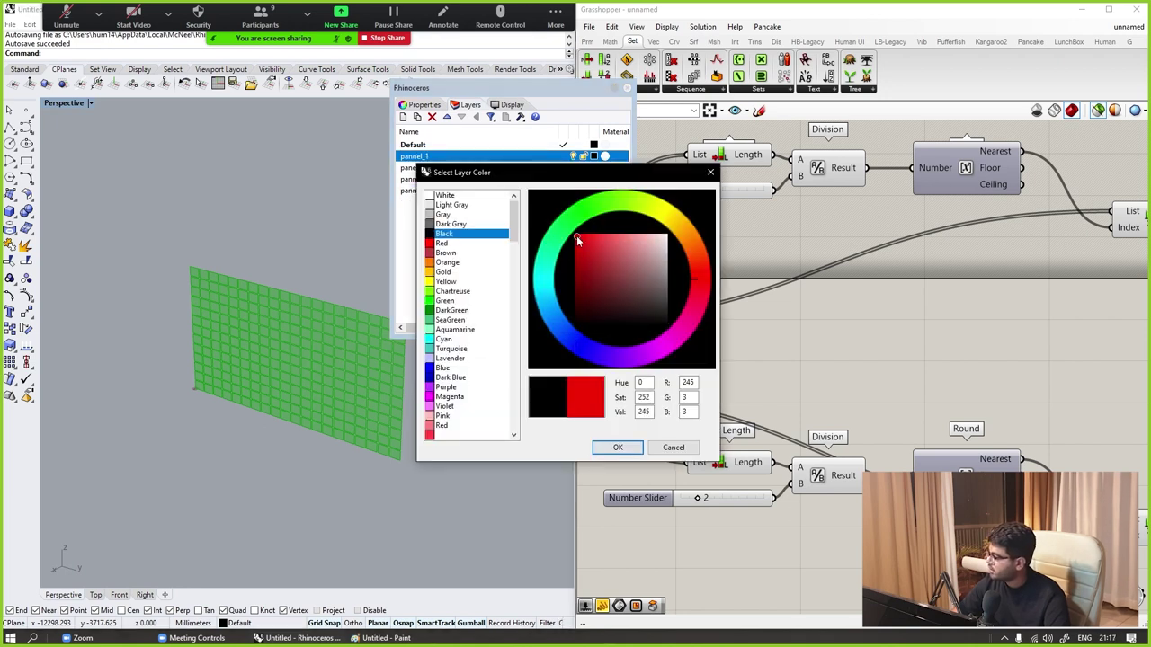
left_click(618, 446)
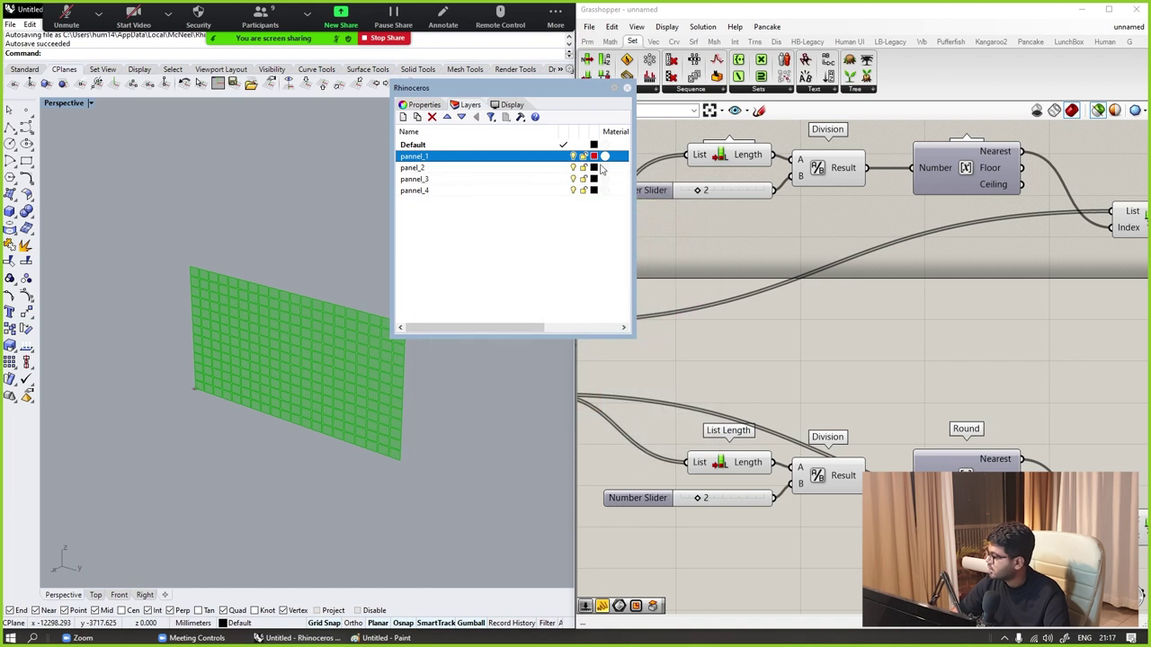
left_click(594, 168)
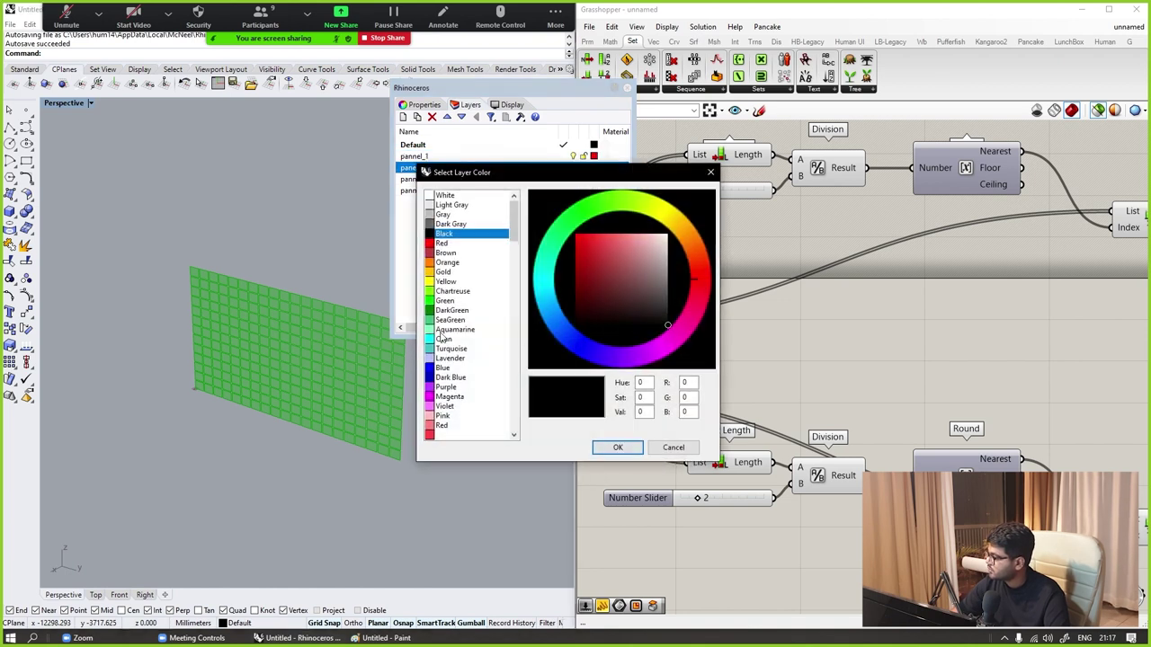
left_click(443, 368)
left_click(620, 447)
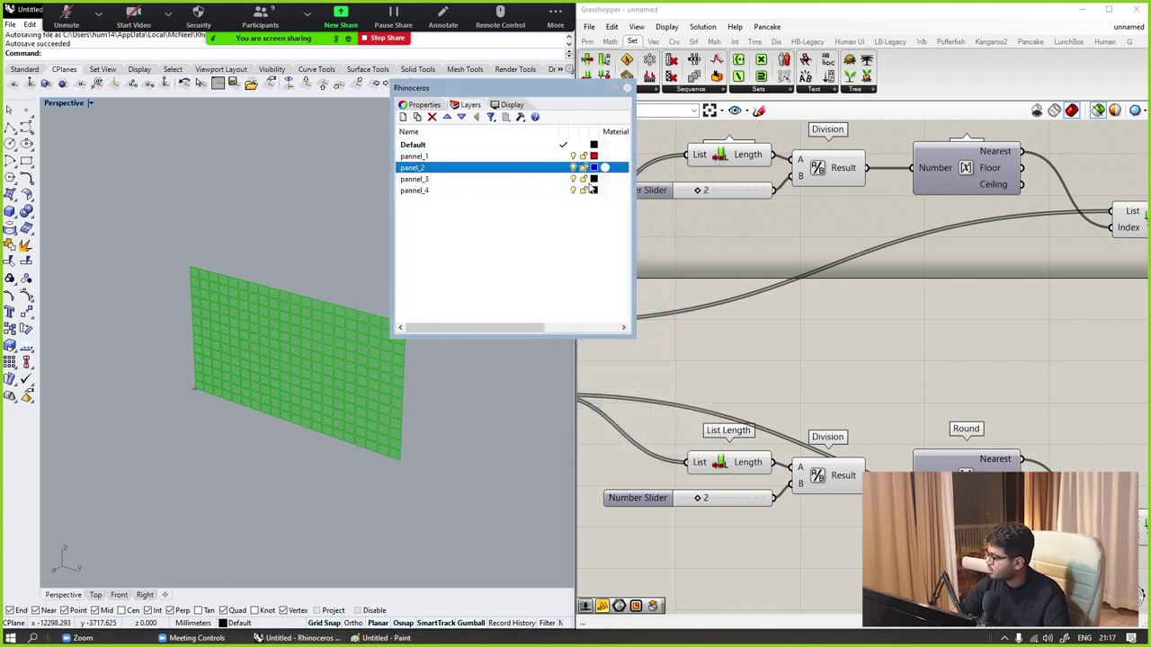
Set the layer colour of pannel_3 to DarkGreen and of pannel_4 to a magenta shade, and close the layer list.
left_click(593, 179)
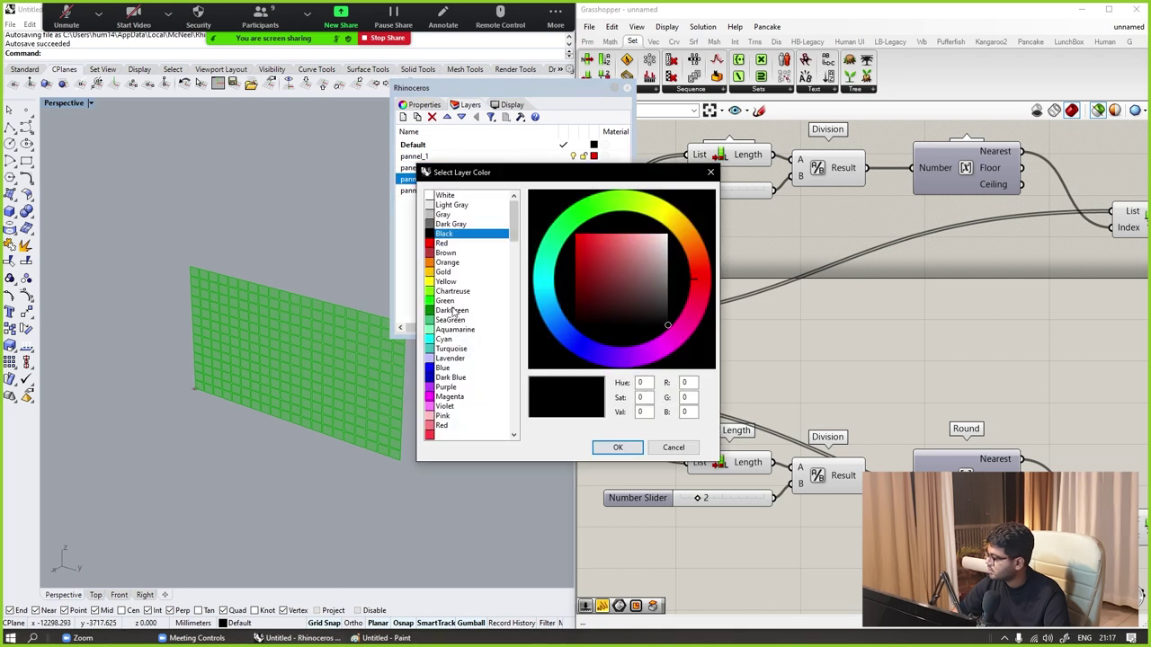
left_click(453, 311)
left_click(617, 447)
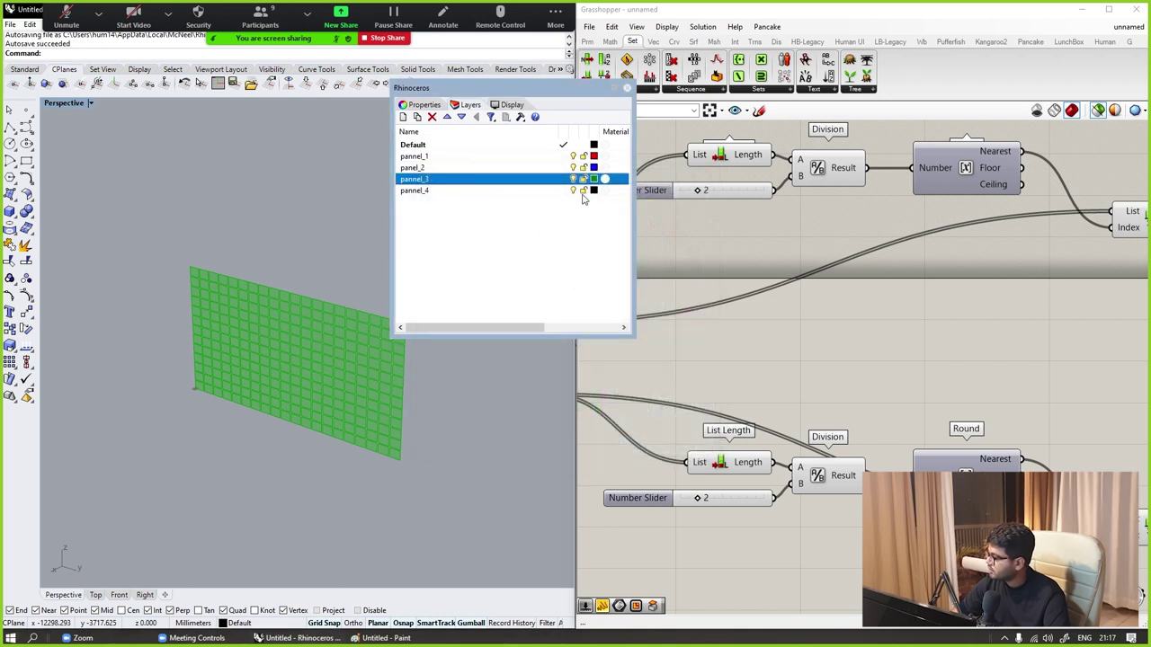
left_click(594, 191)
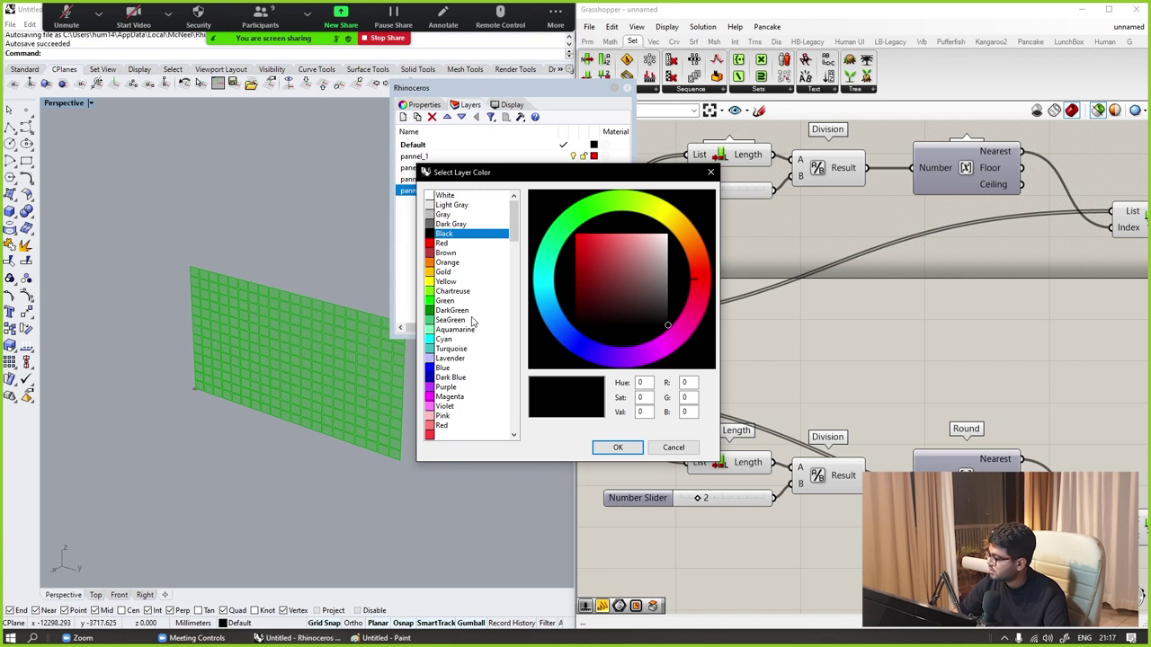
scroll(472, 321, "down", 2)
scroll(454, 315, "down", 8)
scroll(454, 319, "down", 3)
left_click(435, 252)
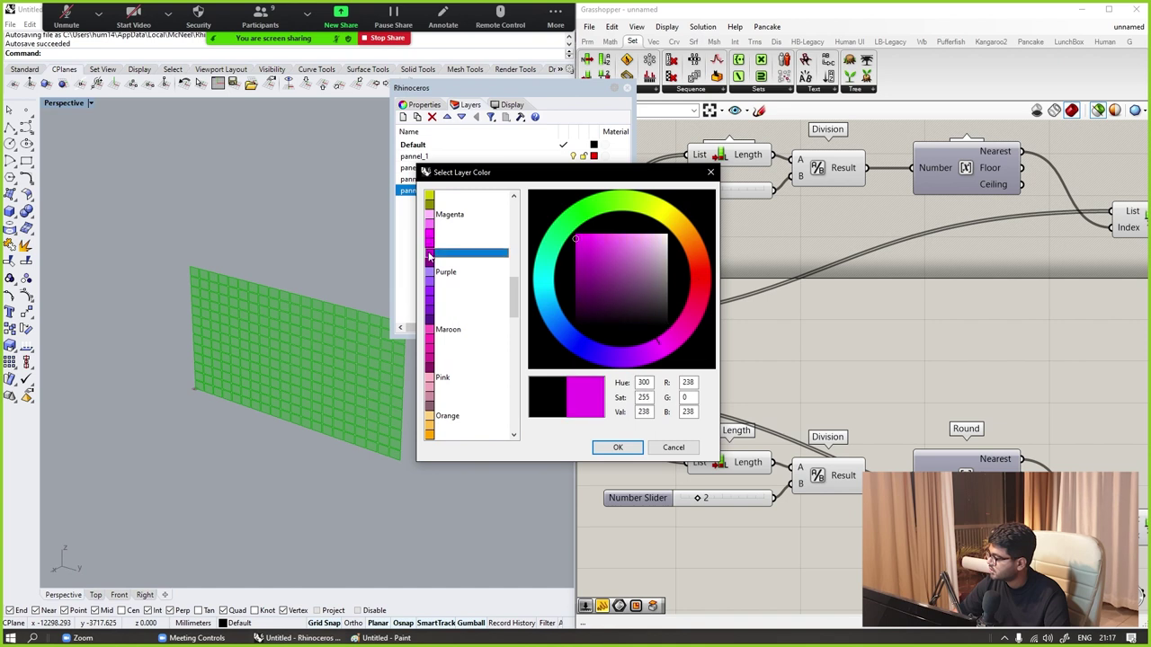
left_click(618, 447)
scroll(807, 337, "down", 3)
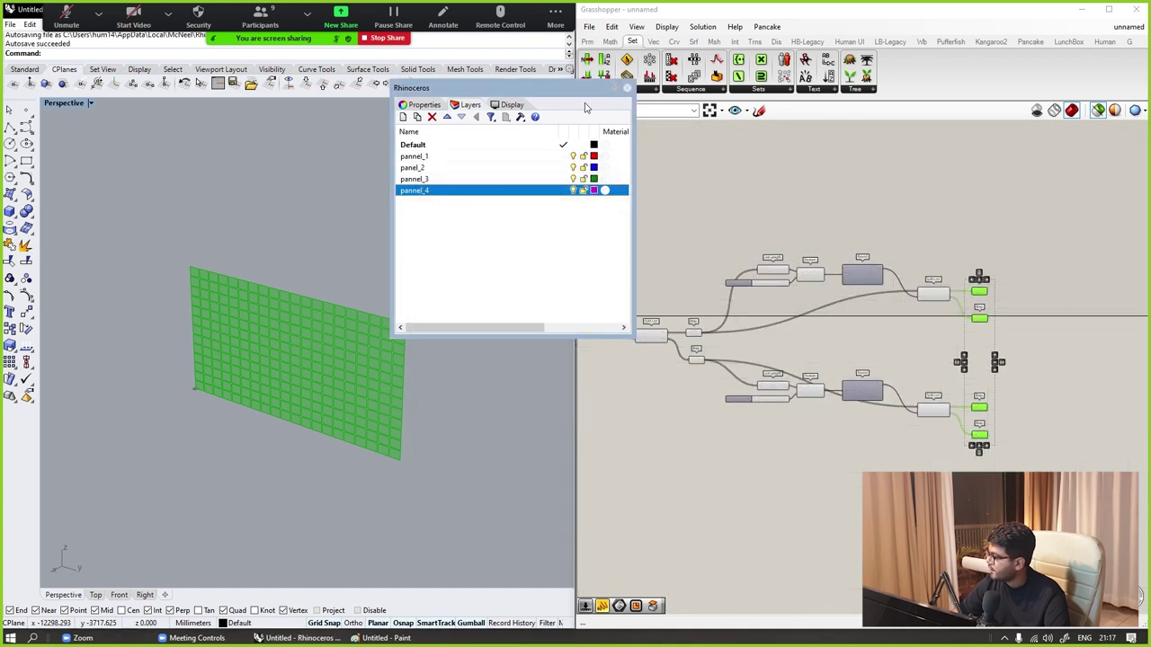
left_click(628, 88)
Bake the upper Split List's List A Brep onto layer pannel_1 with its colour by layer.
scroll(990, 306, "up", 6)
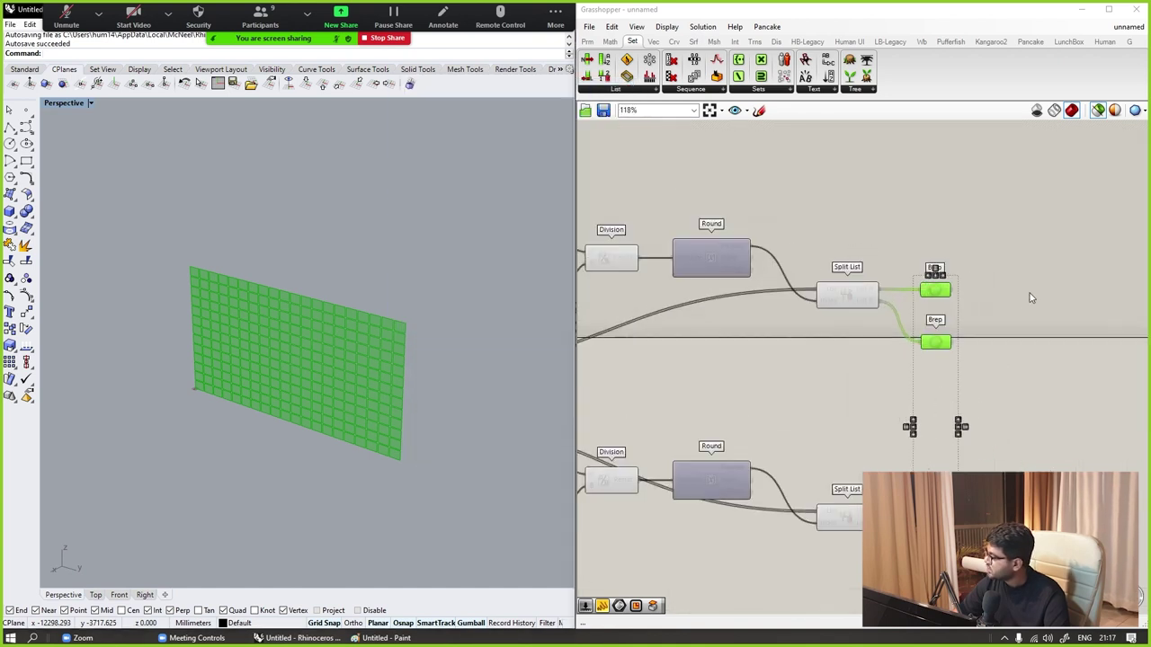
right_click_drag(954, 321, 810, 270)
right_click(727, 227)
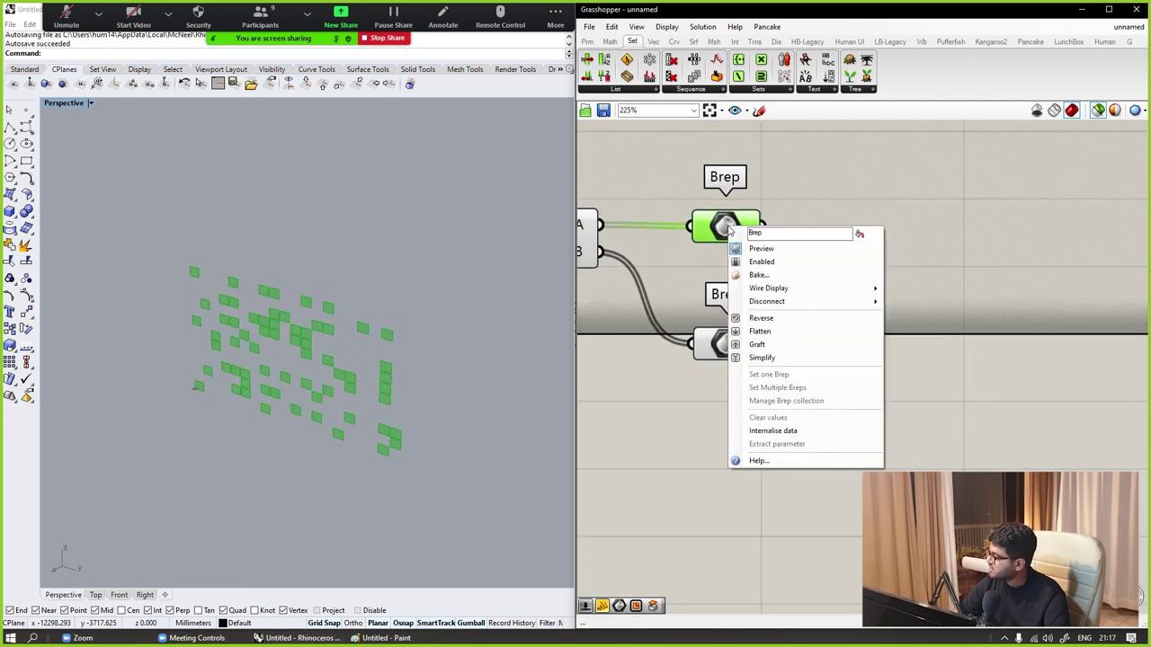
left_click(785, 276)
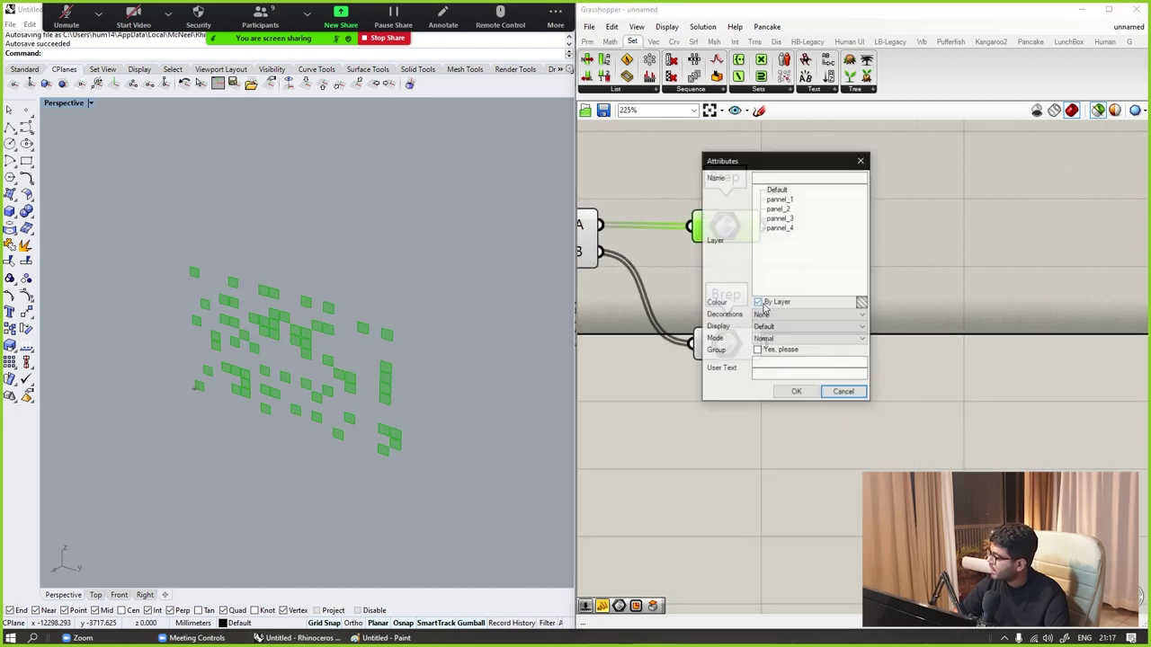
left_click(779, 199)
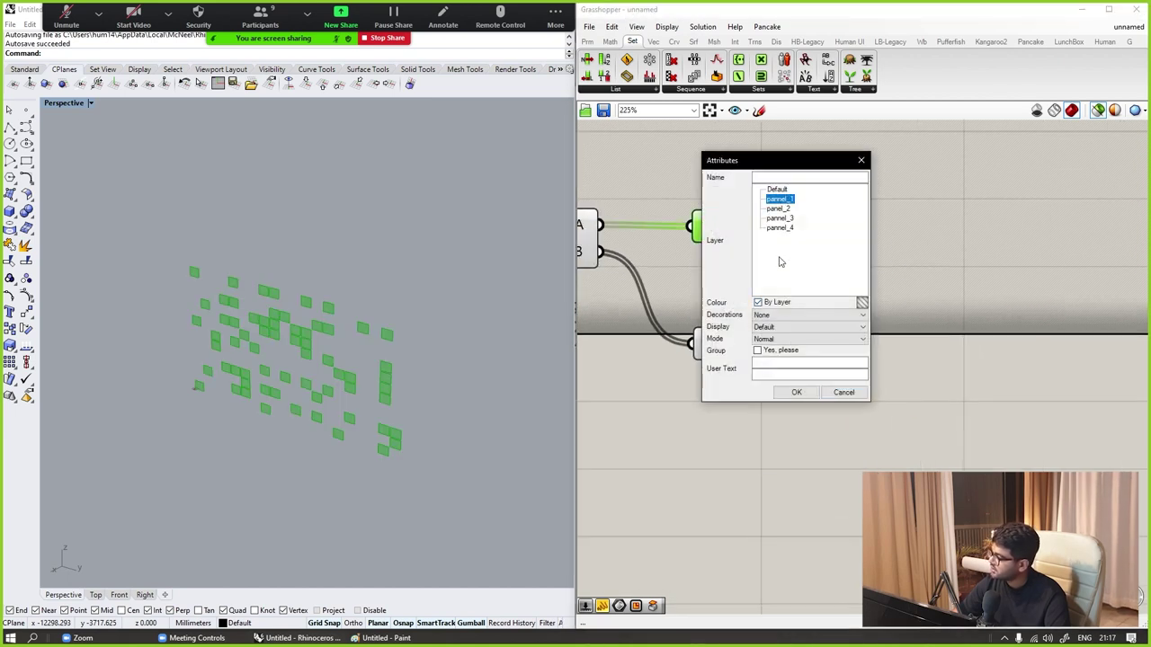
left_click(795, 393)
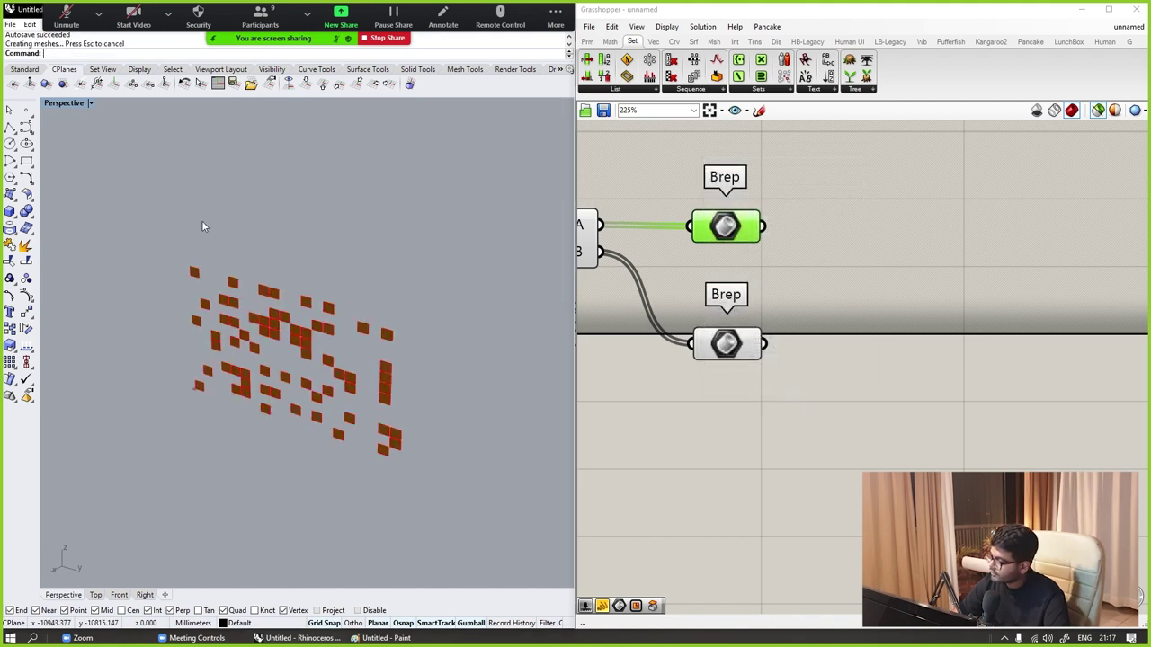
left_click(933, 292)
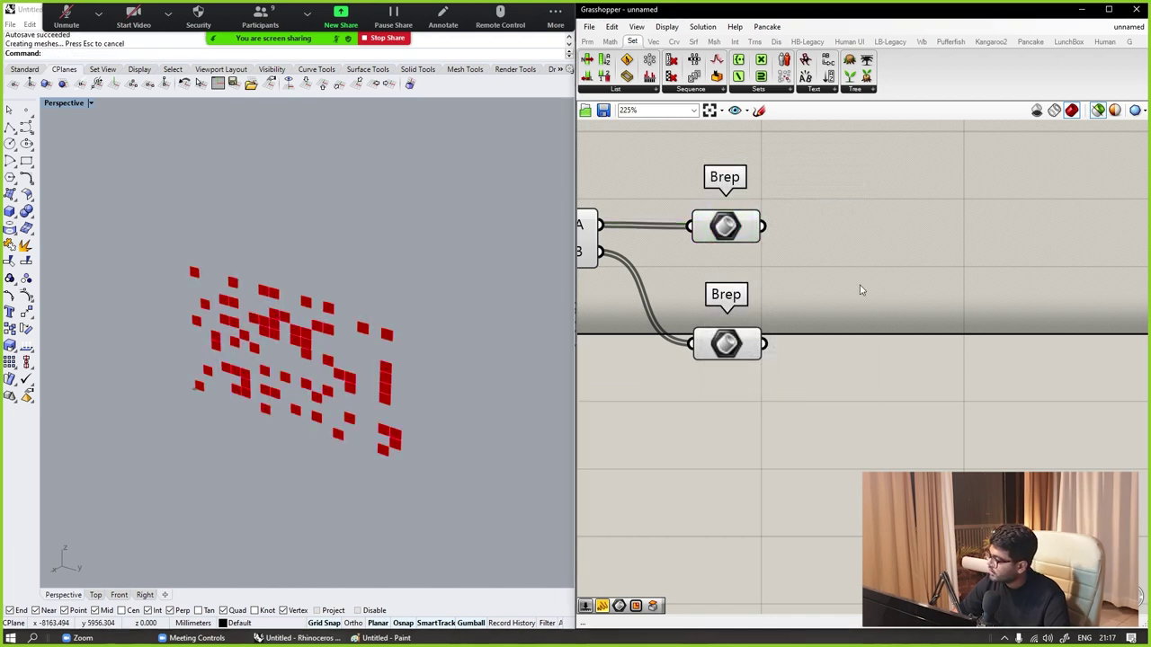
Bake the upper Split List's List B Brep onto layer panel_2 with its colour by layer.
left_click(743, 338)
right_click(742, 338)
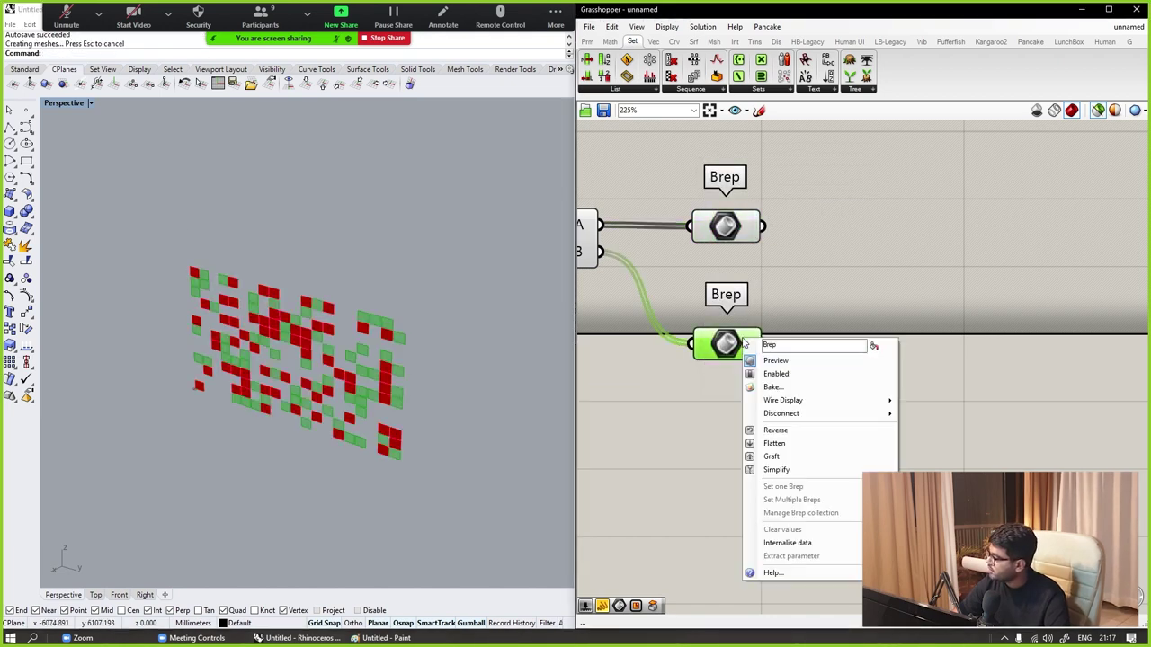
left_click(784, 388)
left_click(779, 308)
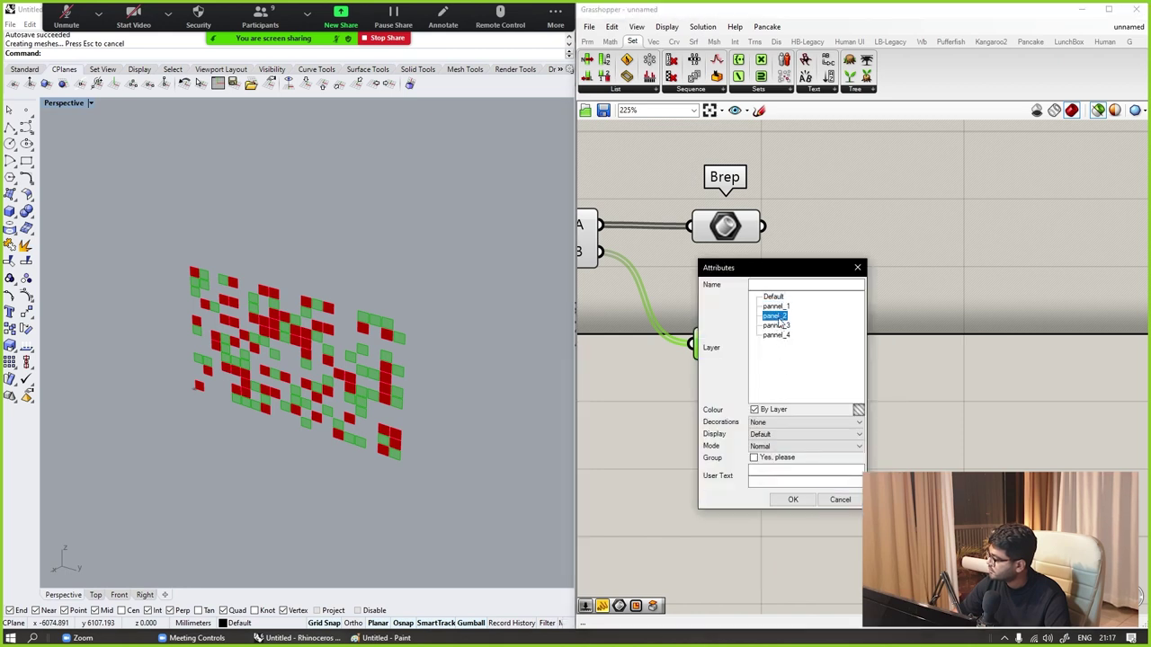
left_click(792, 499)
Bake the lower Split List's List A Brep onto layer pannel_3 with its colour by layer.
right_click_drag(789, 413, 778, 303)
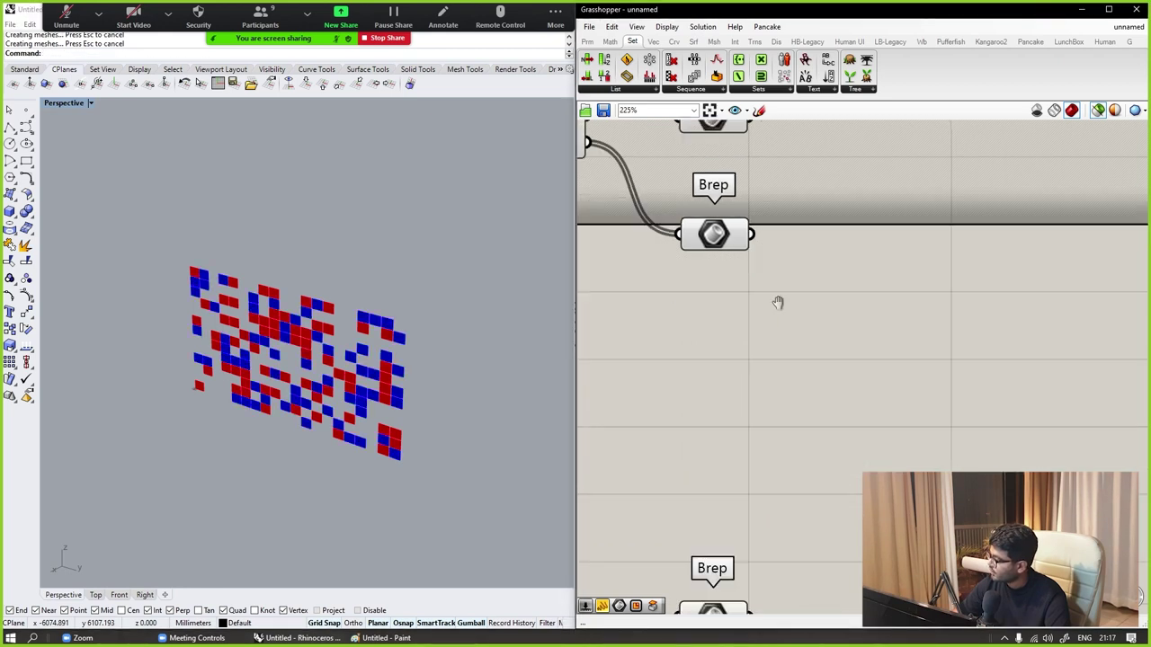
scroll(773, 231, "down", 3)
scroll(750, 365, "up", 3)
left_click(750, 367)
right_click(752, 369)
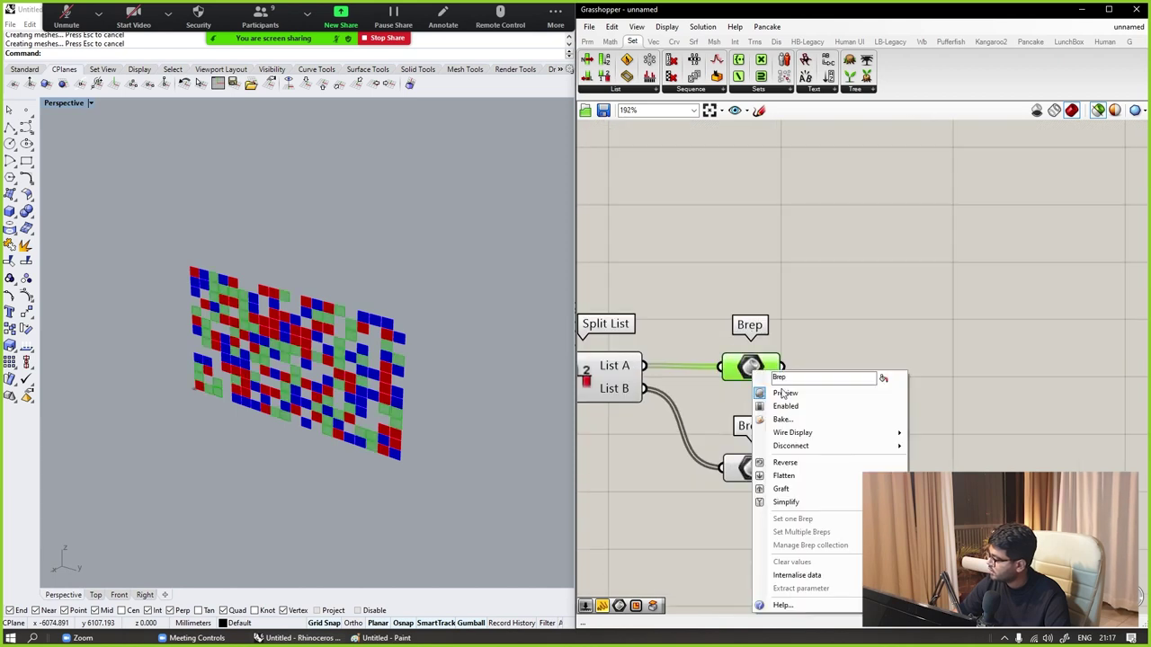
left_click(782, 419)
left_click(788, 361)
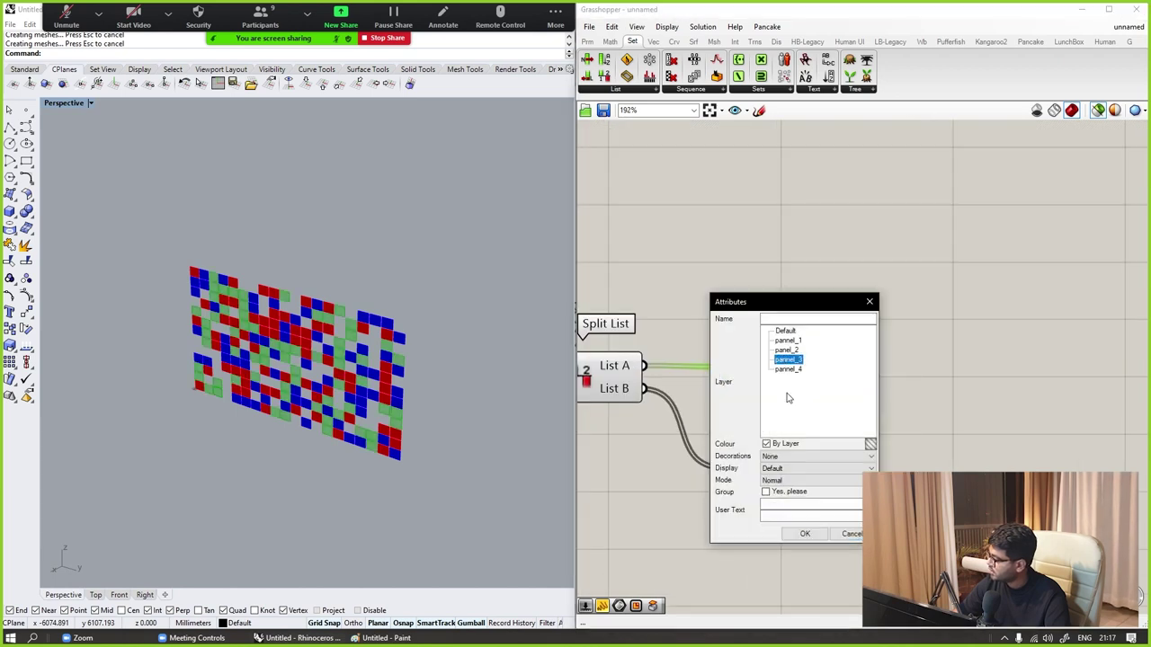
left_click(805, 533)
Bake the lower Split List's List B Brep onto layer pannel_4 with its colour by layer.
right_click_drag(805, 468, 769, 344)
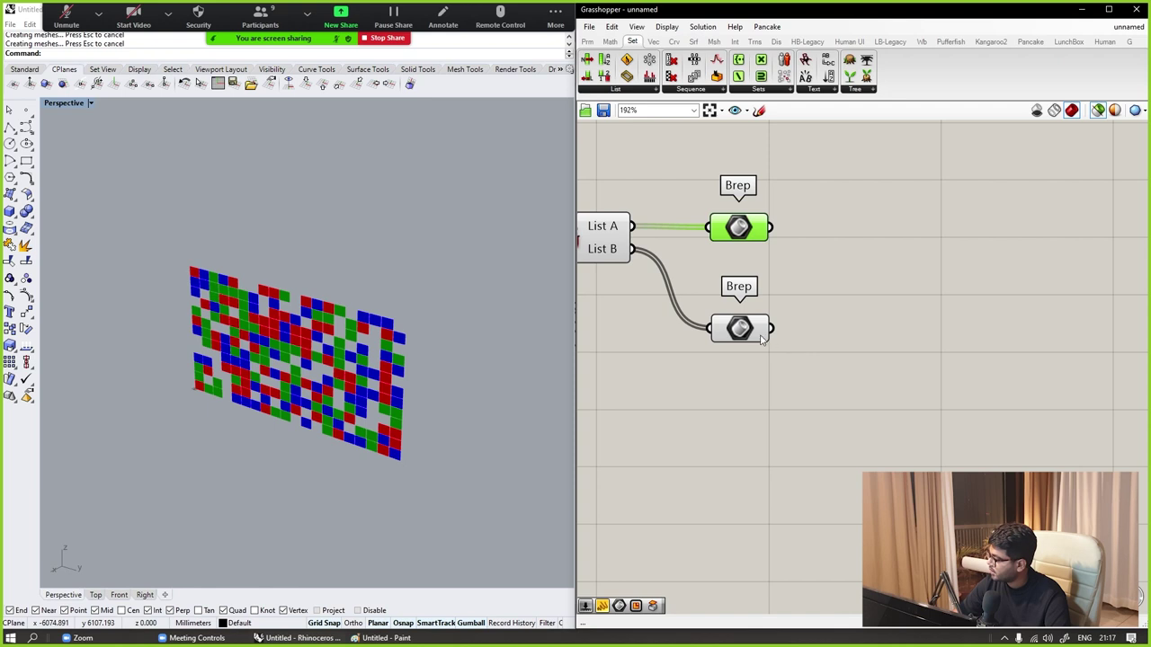
left_click(750, 330)
right_click(750, 330)
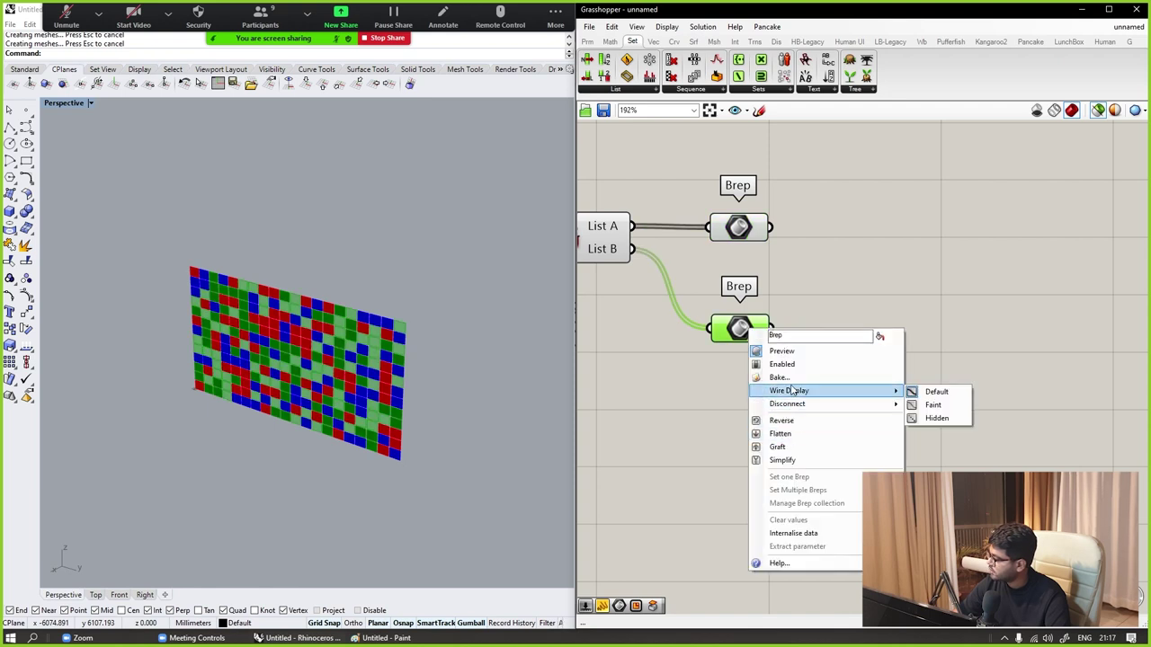
left_click(780, 377)
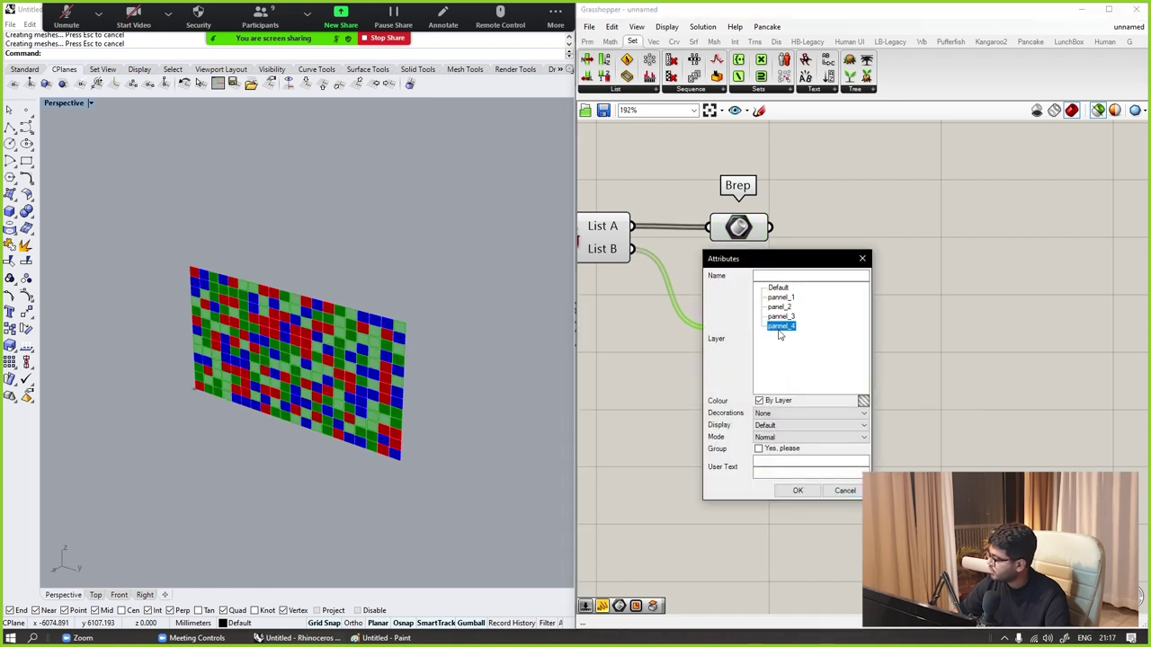
left_click(798, 490)
Select all the baked coloured panels in the Perspective viewport and delete them.
right_click_drag(344, 422, 289, 407)
right_click_drag(267, 369, 305, 405, "shift")
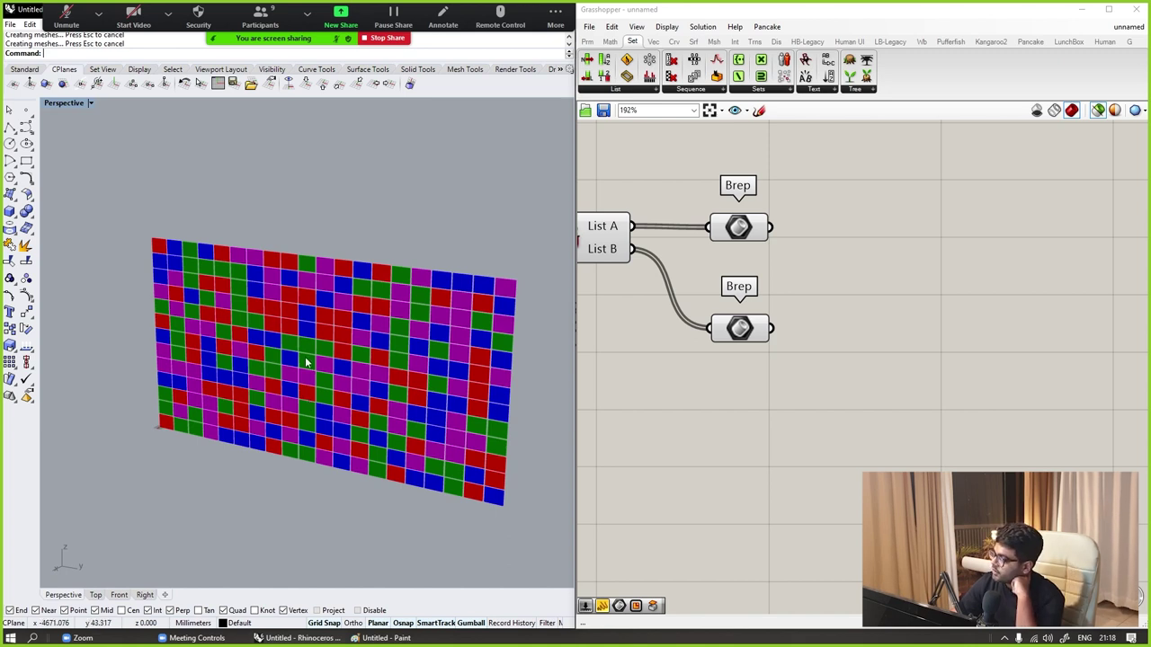
mouse_move(308, 357)
right_mouse_down()
mouse_move(308, 380)
mouse_move(178, 314)
mouse_move(226, 352)
mouse_move(321, 362)
right_mouse_up()
scroll(321, 362, "down", 2)
scroll(872, 288, "down", 6)
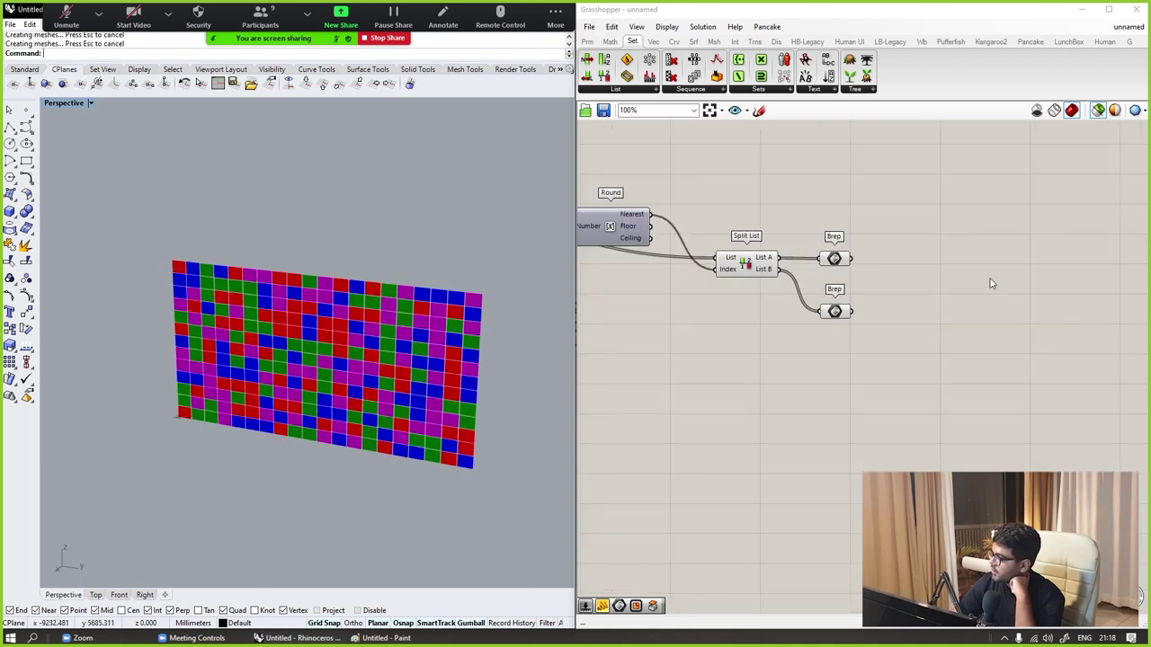
right_click_drag(871, 276, 827, 335)
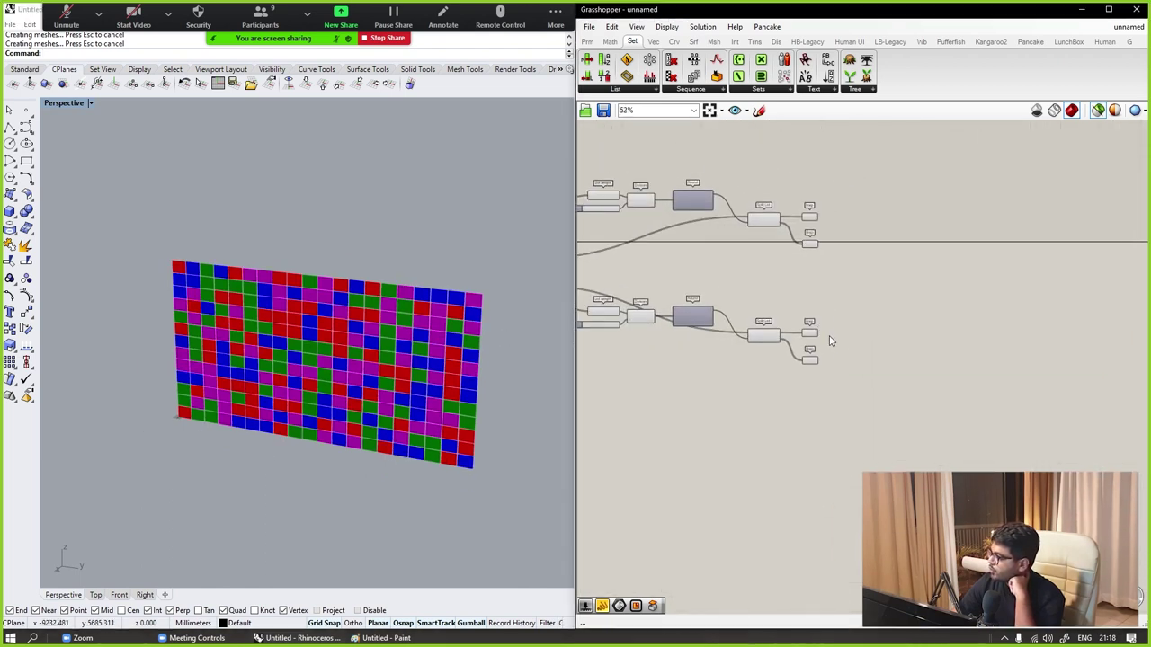
scroll(486, 420, "down", 2)
left_click_drag(525, 522, 213, 279)
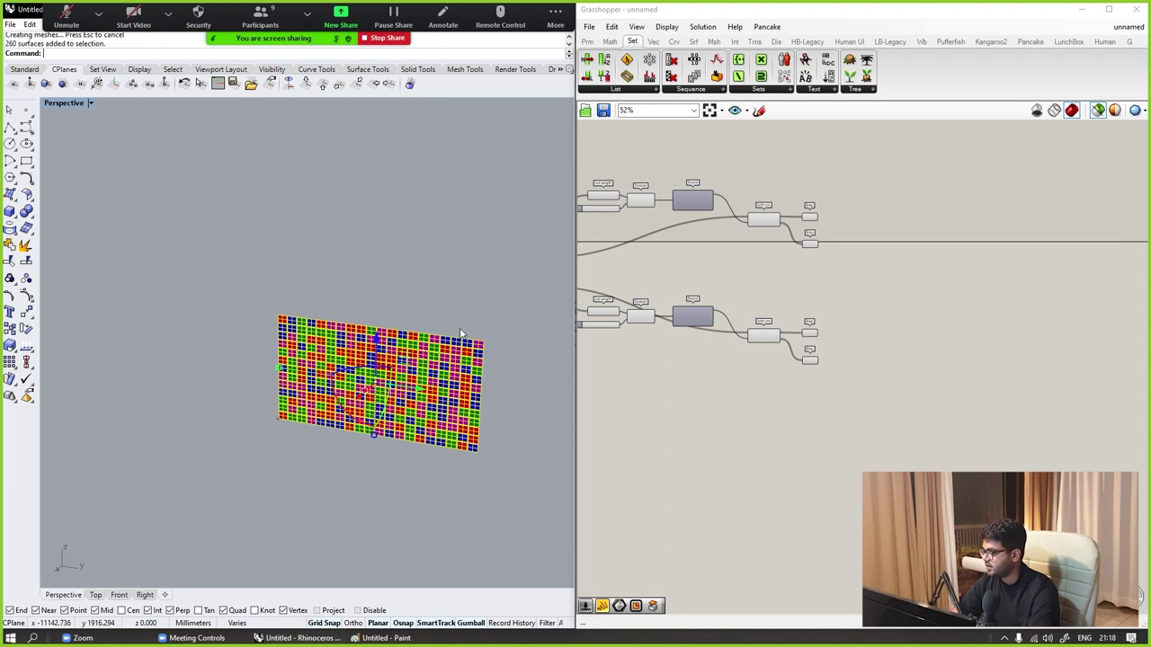
key("Delete")
Add an Extrude component beside the upper List A Brep and feed that Brep into its Base.
scroll(817, 193, "up", 4)
left_click(779, 244)
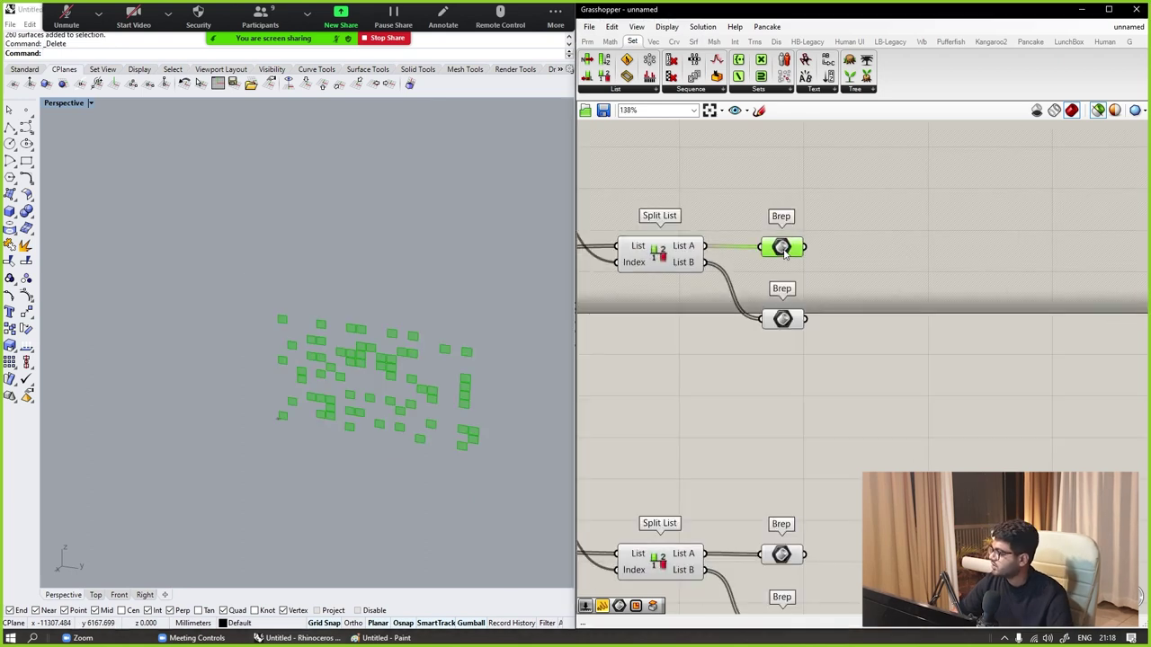
scroll(730, 180, "up", 2)
left_click(759, 191)
double_click(760, 191)
type("extr")
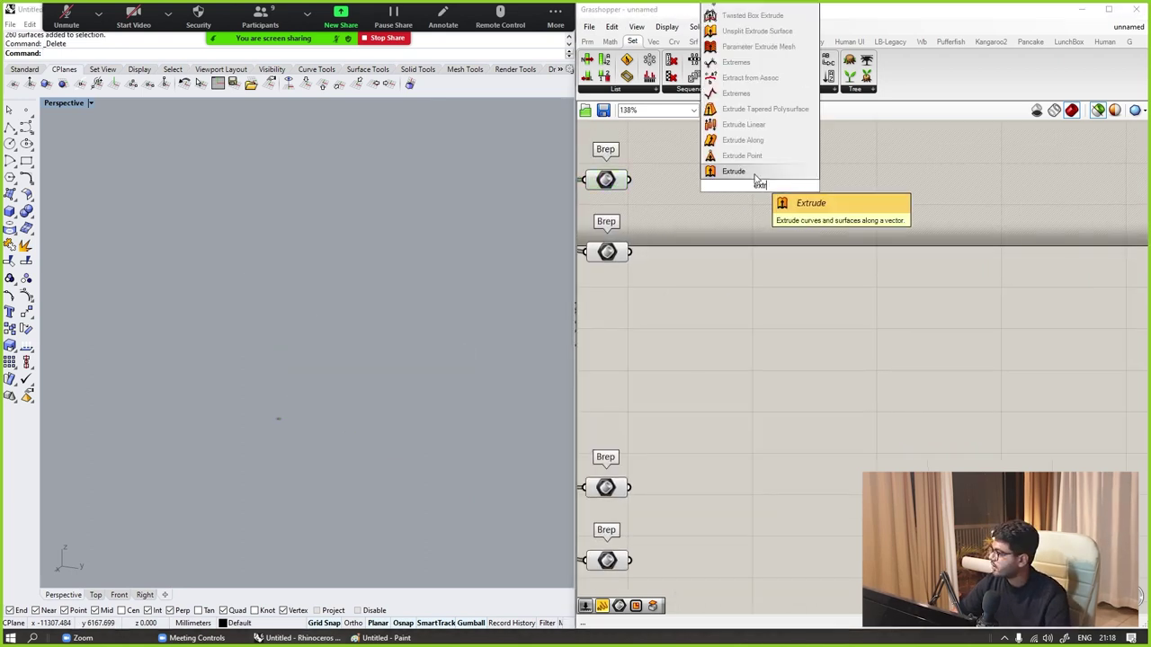
left_click(729, 170)
left_click_drag(710, 182, 886, 187)
Check the start of the definition for the plane the panel rectangle is built on.
scroll(899, 189, "down", 5)
scroll(899, 187, "down", 3)
scroll(709, 217, "up", 5)
scroll(596, 218, "down", 3)
scroll(596, 218, "up", 5)
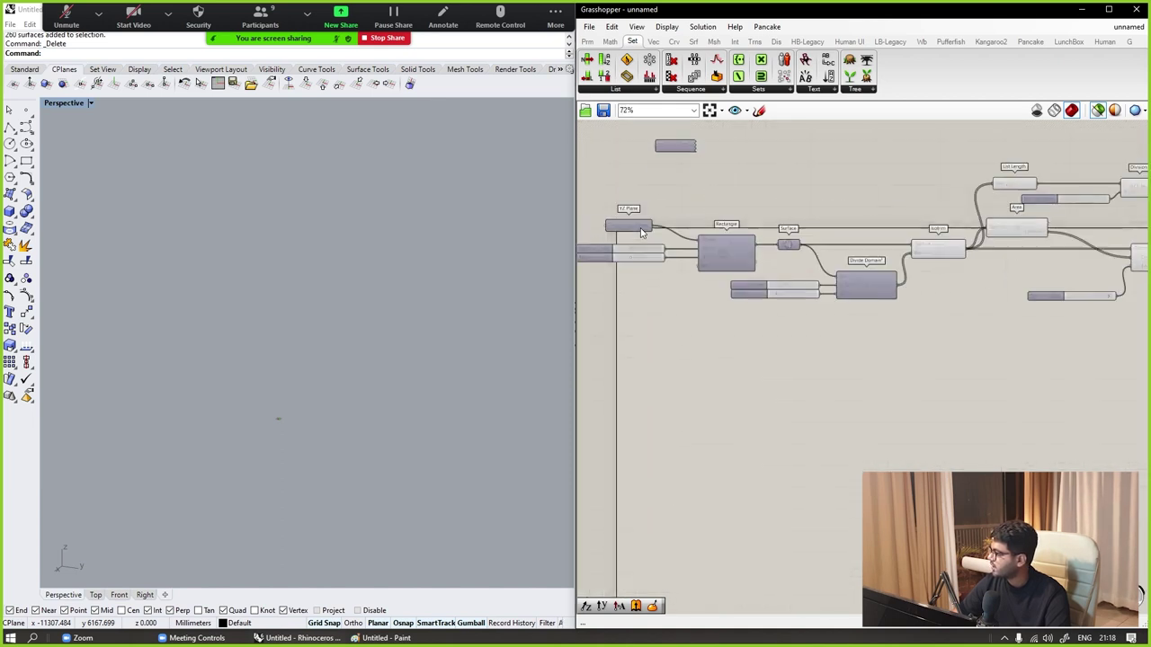
scroll(642, 233, "down", 5)
scroll(893, 237, "up", 4)
scroll(732, 213, "up", 2)
double_click(718, 221)
type("plus")
key("Return")
key("ctrl+z")
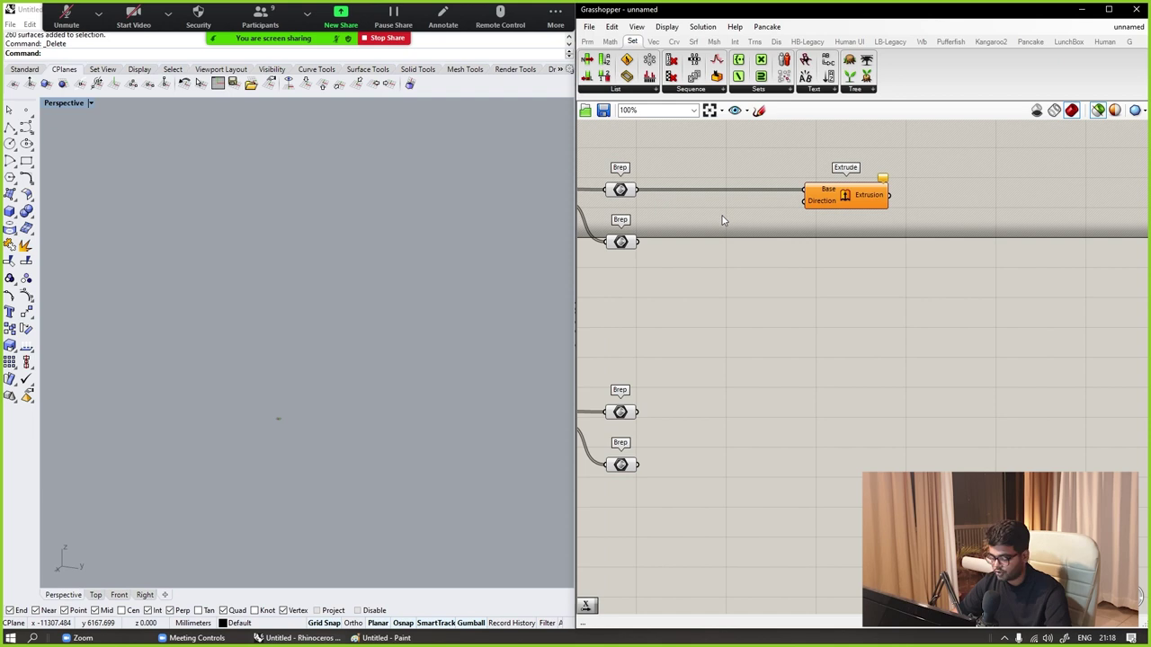
Add a Unit X vector, connect it to the Extrude's Direction, and make room to its left for an input.
double_click(720, 219)
type("x")
left_click(710, 177)
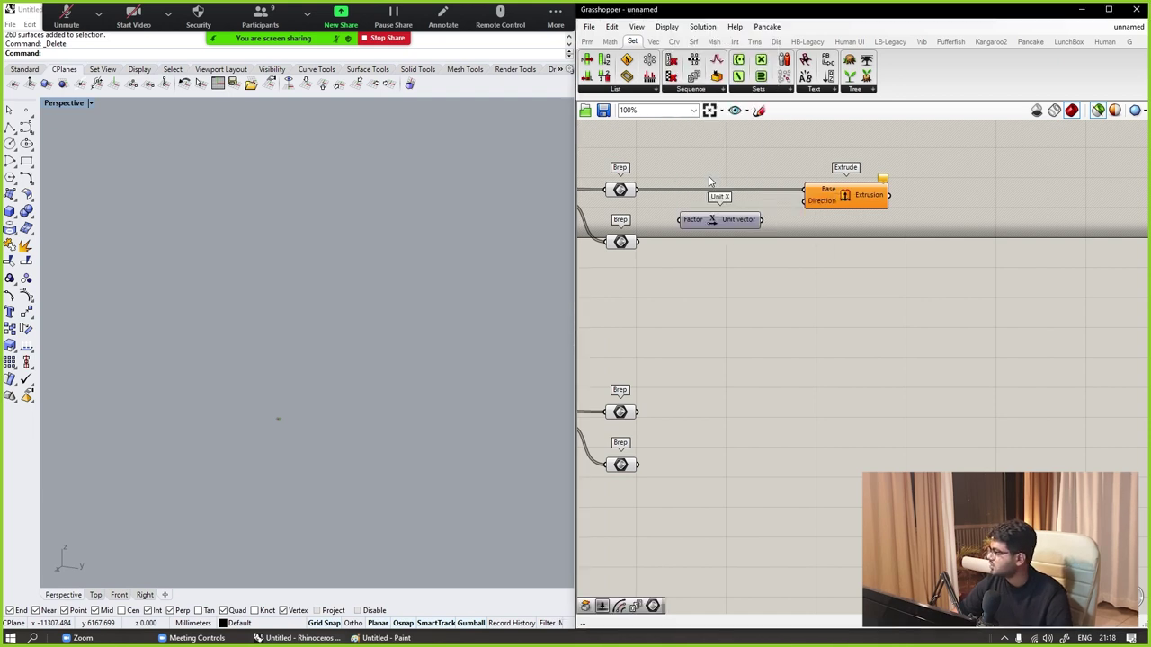
left_click_drag(809, 203, 874, 217)
left_click(861, 200)
left_click(751, 217, "shift")
Feed a number slider set to 20 into the Unit X Factor and preview the extruded panels.
double_click(741, 232)
type("20")
key("Return")
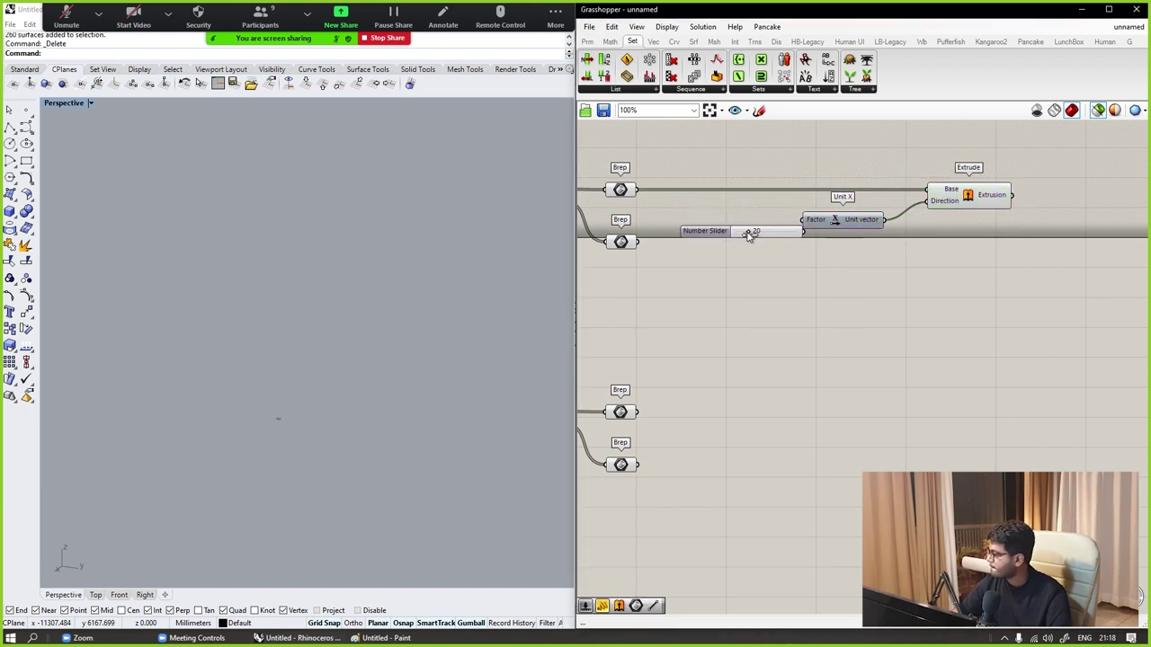
left_click(745, 234)
scroll(744, 234, "up", 3)
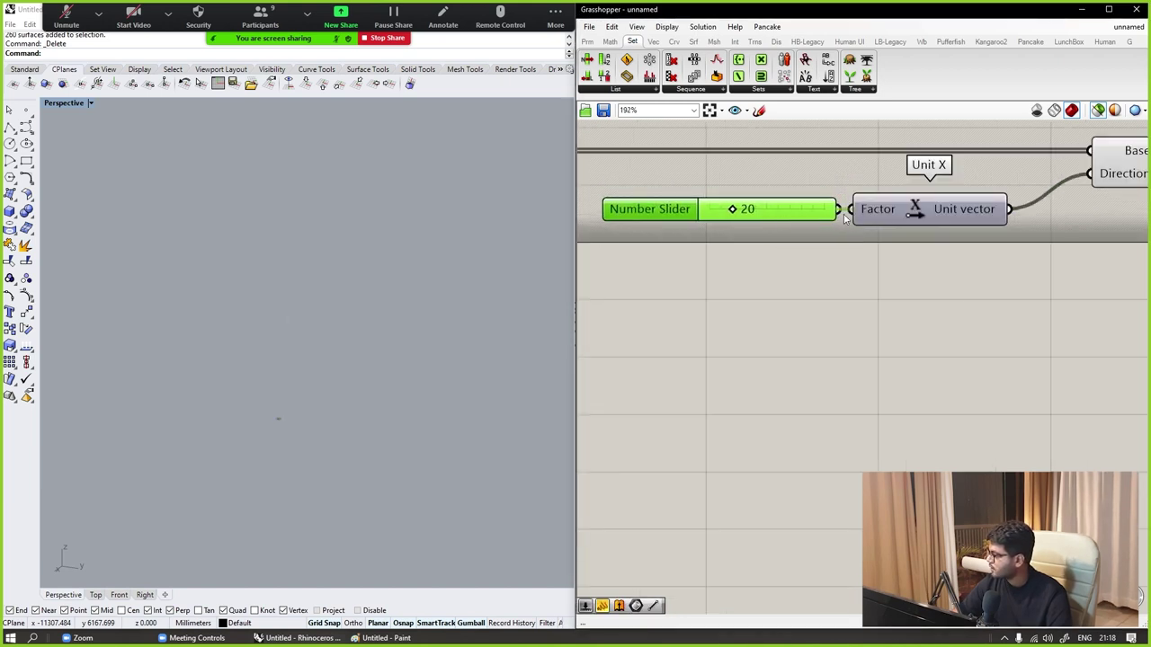
scroll(790, 216, "down", 4)
left_click(946, 196)
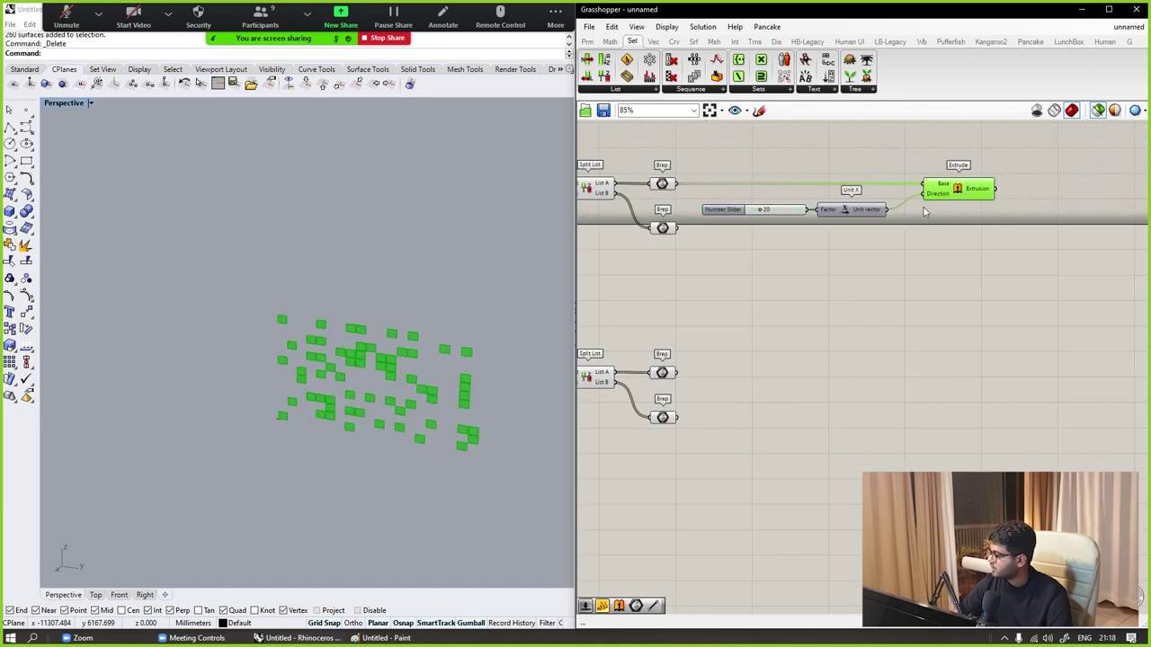
scroll(942, 230, "up", 2)
scroll(365, 382, "up", 4)
scroll(440, 378, "up", 2)
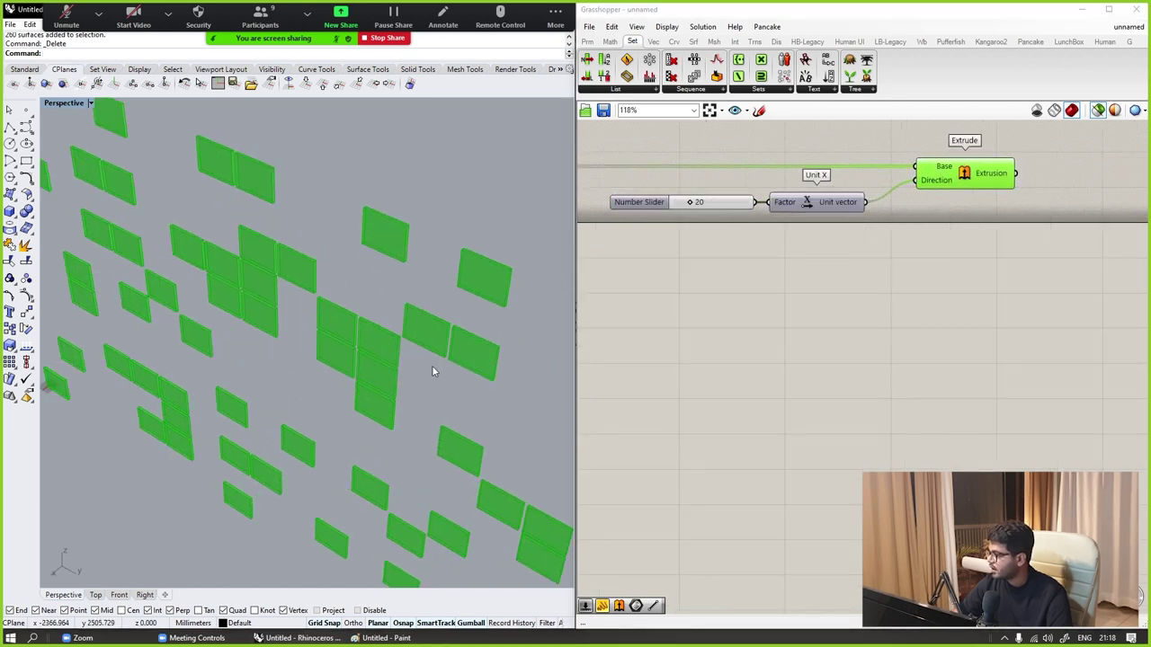
scroll(377, 369, "down", 4)
scroll(339, 368, "up", 1)
Duplicate the slider, Unit X and Extrude for the upper List B Brep as Base, and set the copied slider to 100.
left_click_drag(1091, 272, 727, 133)
left_click_drag(975, 184, 987, 289)
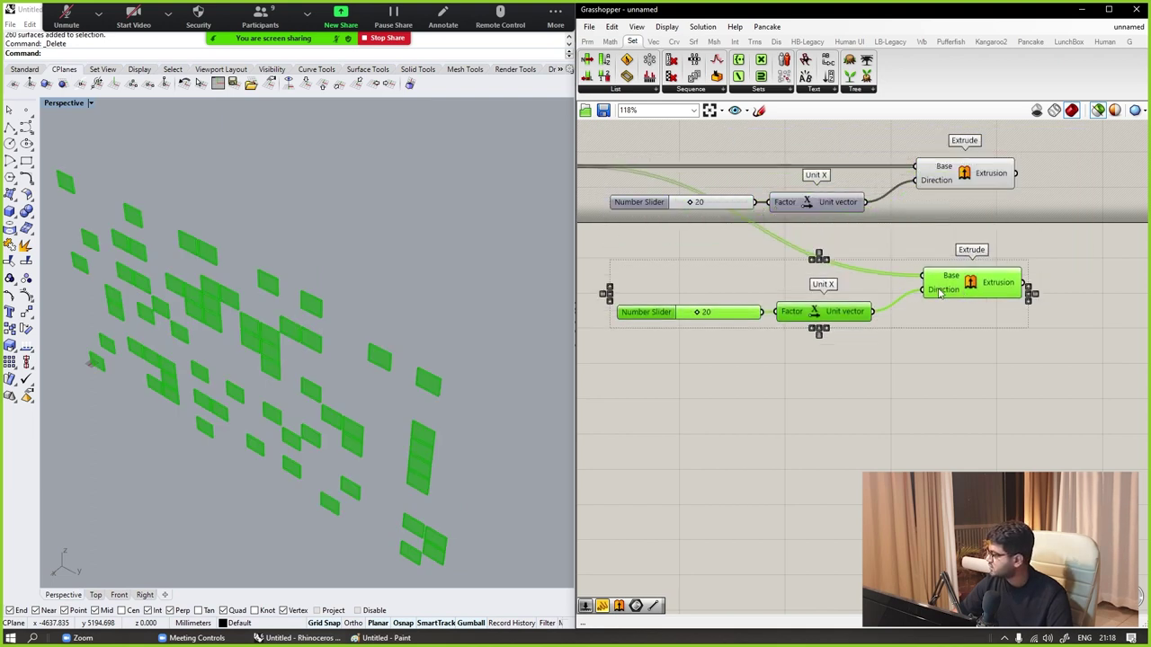
scroll(986, 289, "down", 2)
left_click_drag(666, 238, 969, 283)
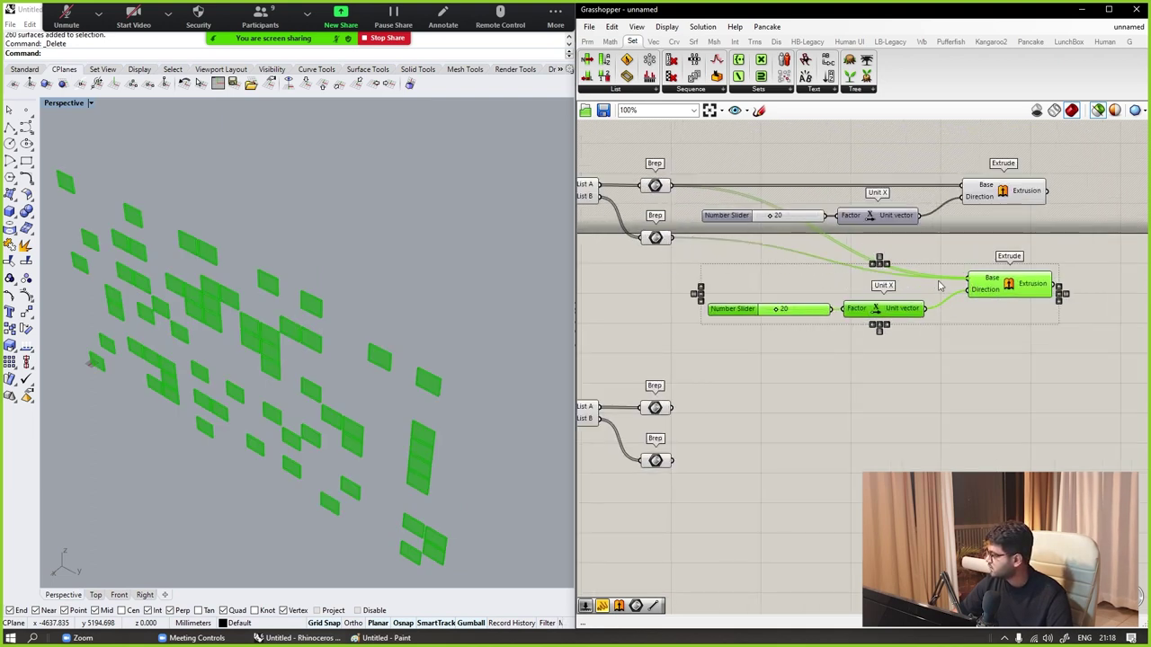
scroll(775, 315, "up", 2)
left_click_drag(764, 313, 832, 313)
Place another copy of the extrusion components for the lower List A Brep and set its slider to 67.
scroll(960, 347, "down", 3)
left_click_drag(960, 347, 959, 378)
scroll(757, 378, "up", 1)
left_click_drag(814, 410, 792, 413)
Copy the extrusion components once more for the lower List B Brep as Base, and set that slider to 6.
right_click_drag(894, 425, 882, 342)
left_click_drag(993, 375, 785, 281)
key("ctrl+c")
key("ctrl+v")
left_click_drag(976, 321, 977, 390)
left_click_drag(641, 334, 951, 369)
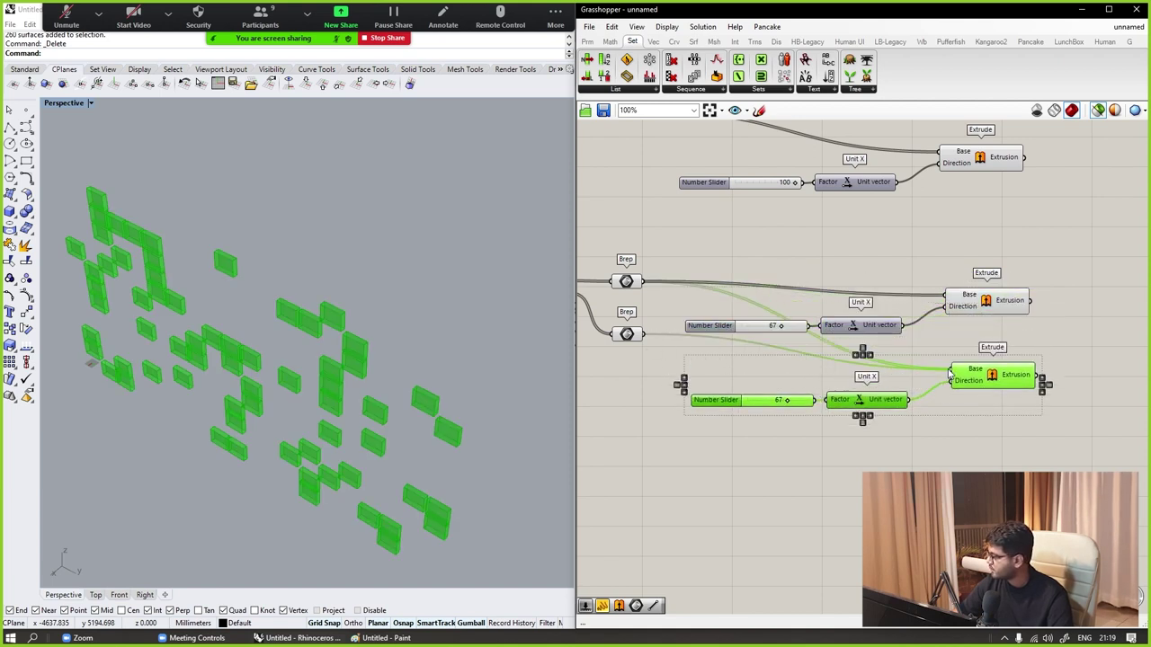
scroll(776, 409, "up", 4)
left_click_drag(799, 393, 720, 393)
left_click(768, 450)
Bake the Extrude driven by the slider of 20 onto the Default layer with its colour by layer.
scroll(768, 450, "down", 7)
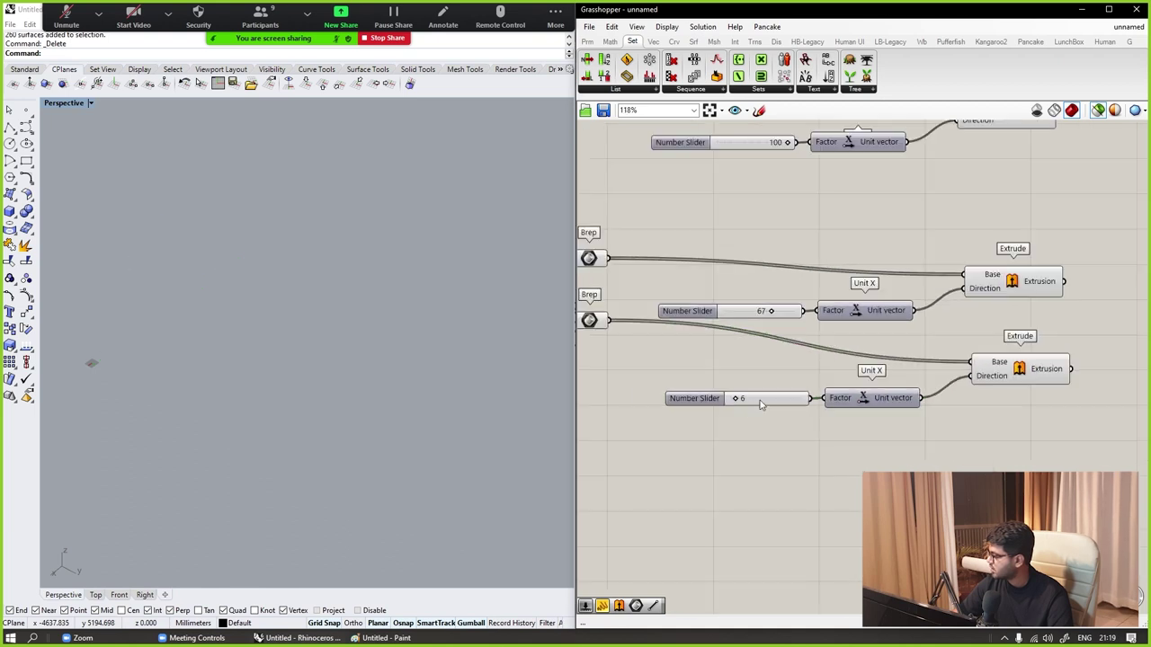
scroll(860, 322, "up", 3)
left_click(862, 256)
right_click(862, 259)
left_click(885, 277)
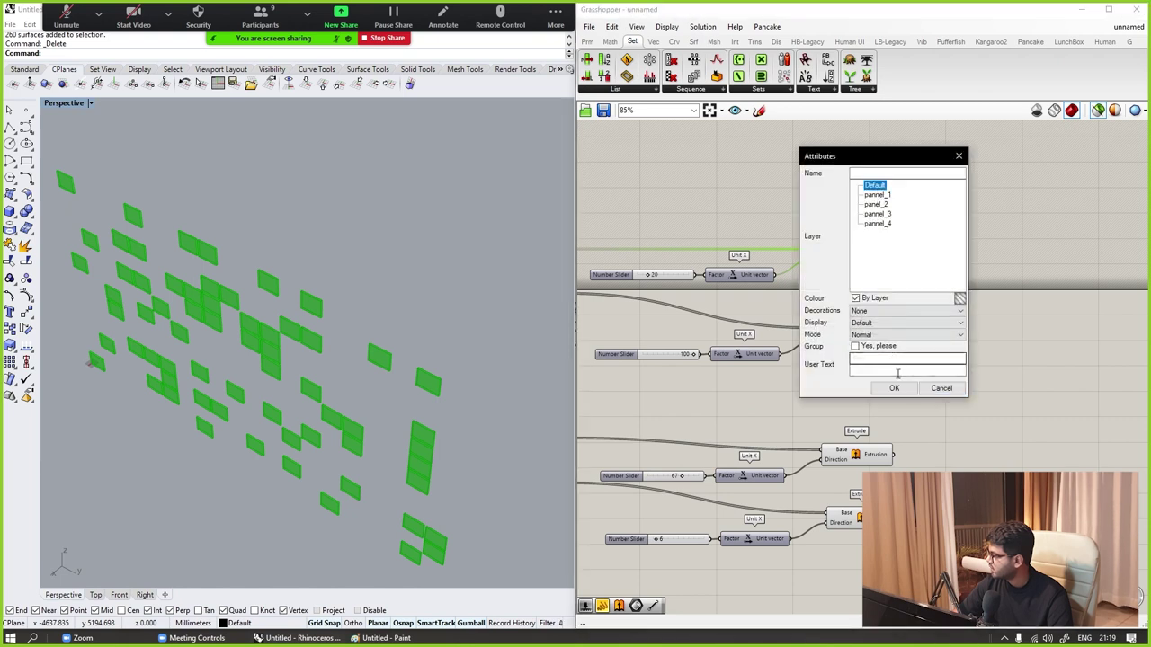
left_click(894, 387)
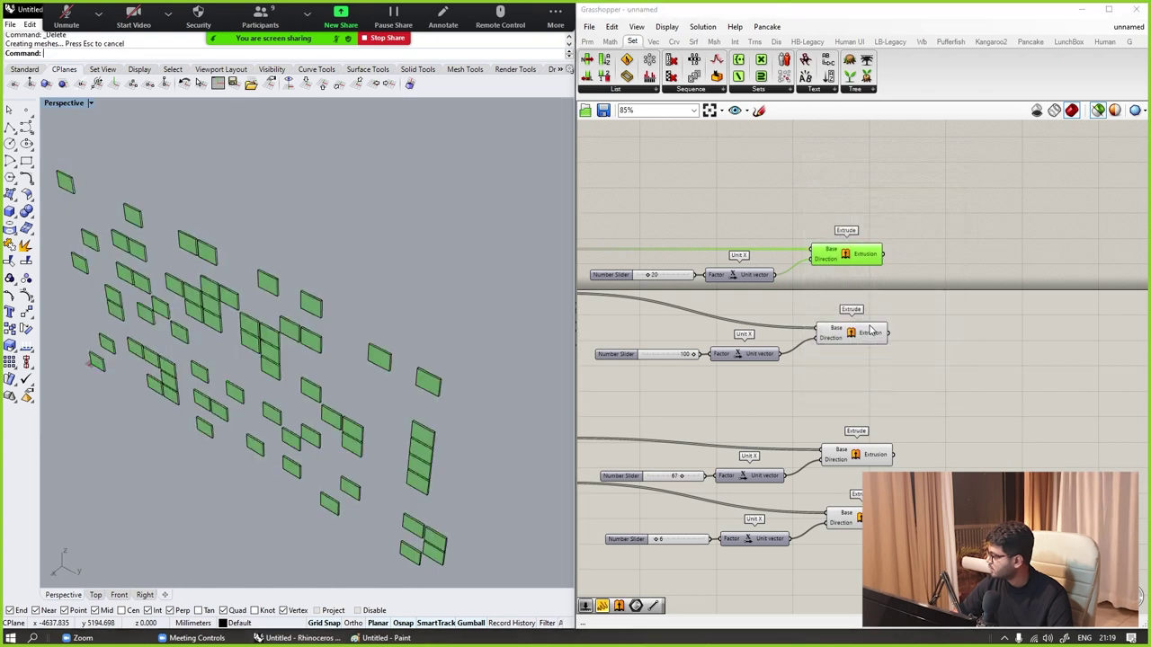
Bake the Extrude driven by the slider of 100 onto the Default layer with its colour by layer.
left_click(868, 329)
right_click(871, 332)
left_click(910, 361)
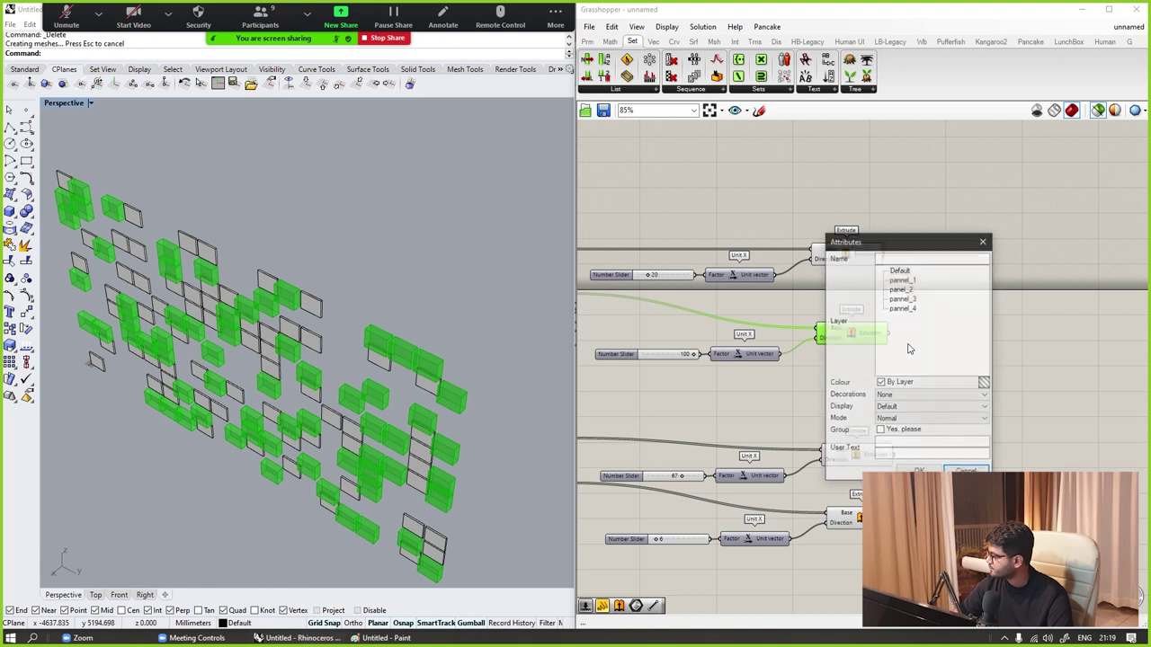
left_click(900, 289)
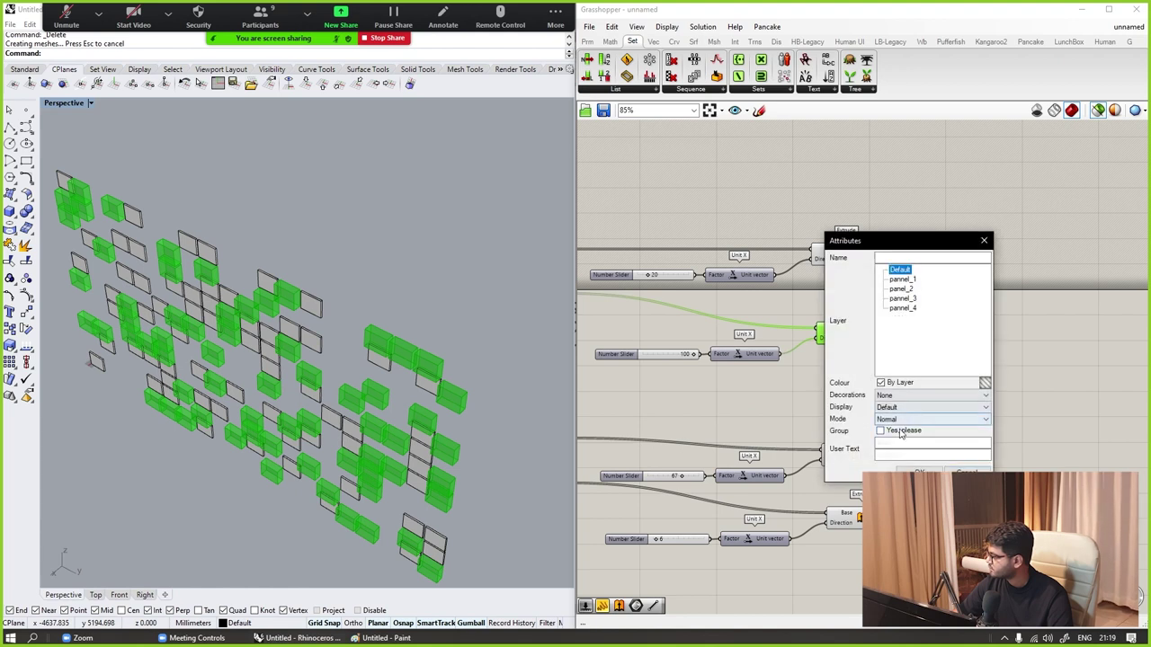
left_click(919, 472)
Bake the Extrude driven by the slider of 67 onto the Default layer with its colour by layer.
right_click_drag(897, 427, 820, 287)
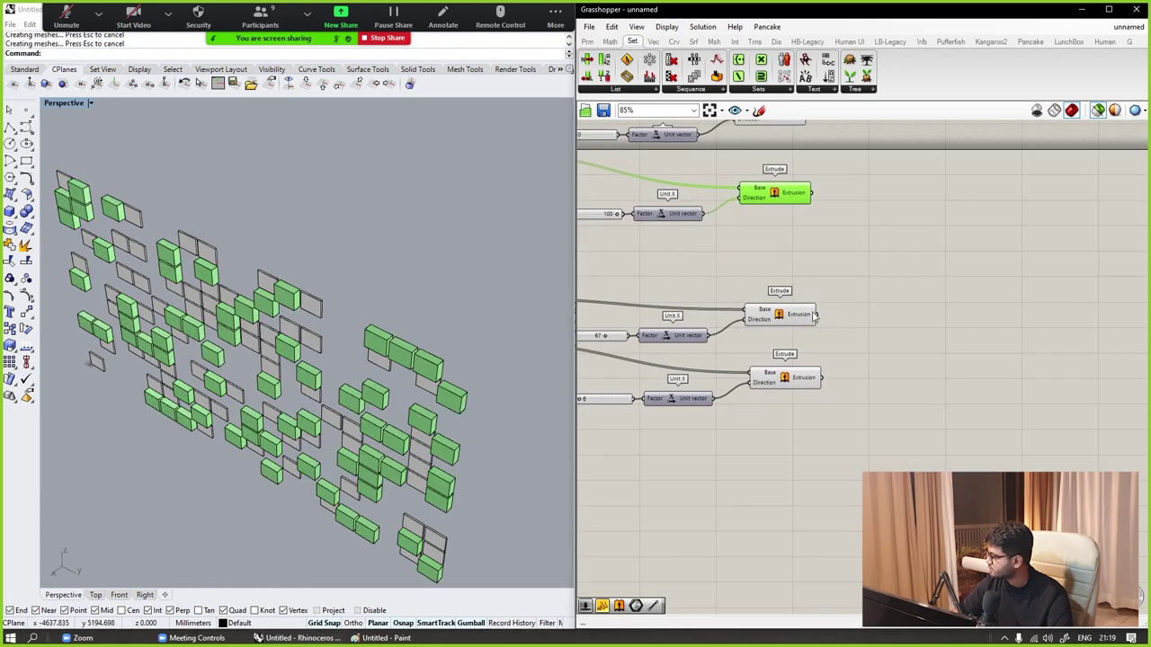
left_click(797, 315)
right_click(803, 315)
left_click(828, 335)
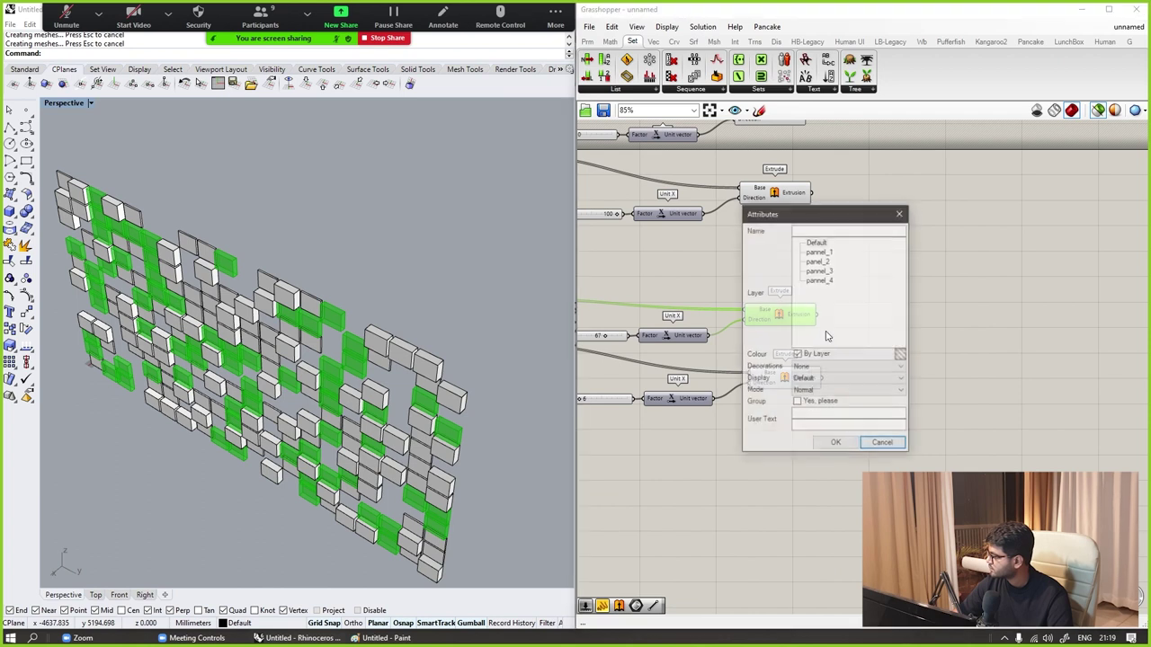
left_click(816, 251)
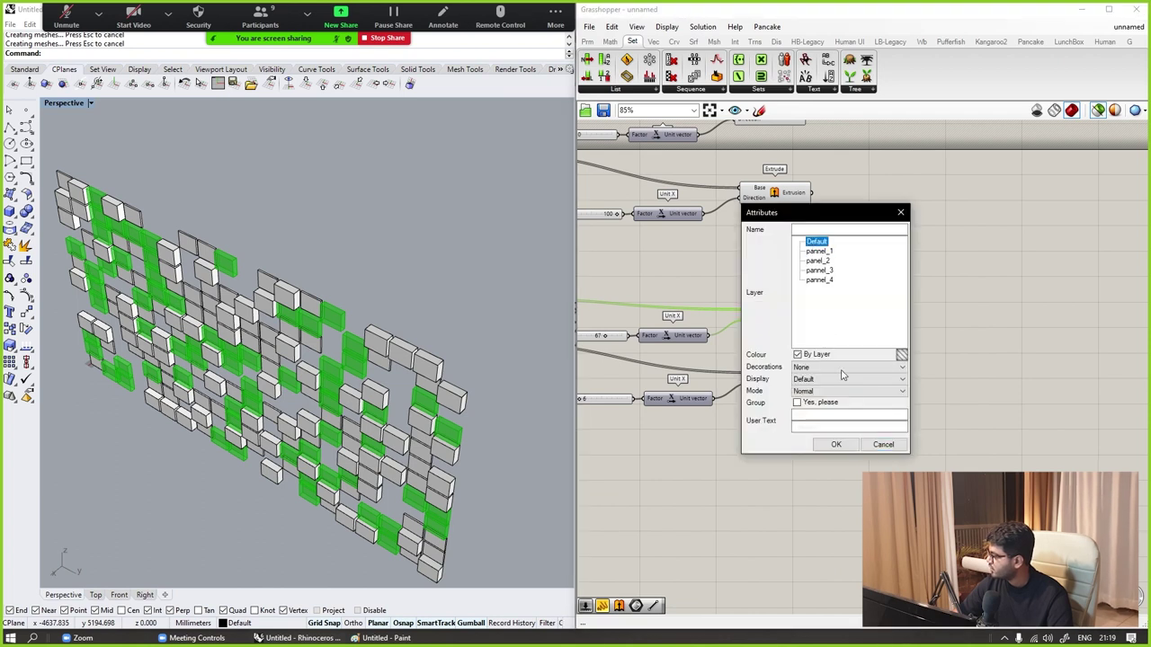
left_click(836, 444)
Bake the Extrude driven by the slider of 6 onto the Default layer with its colour by layer.
right_click(807, 382)
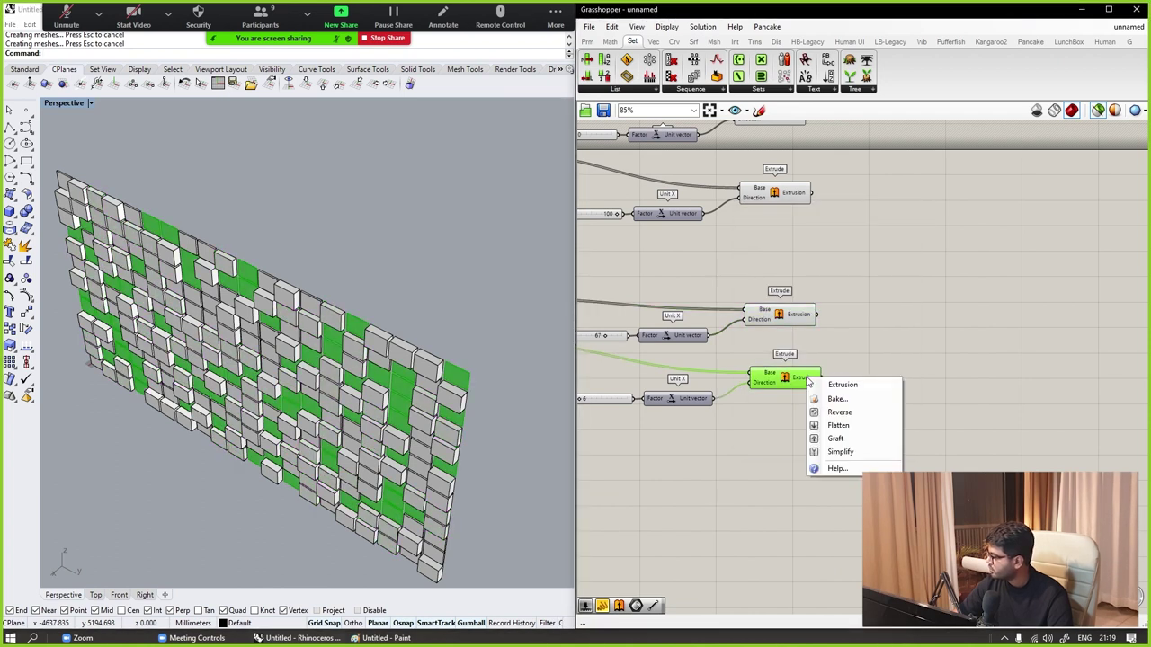
left_click(834, 399)
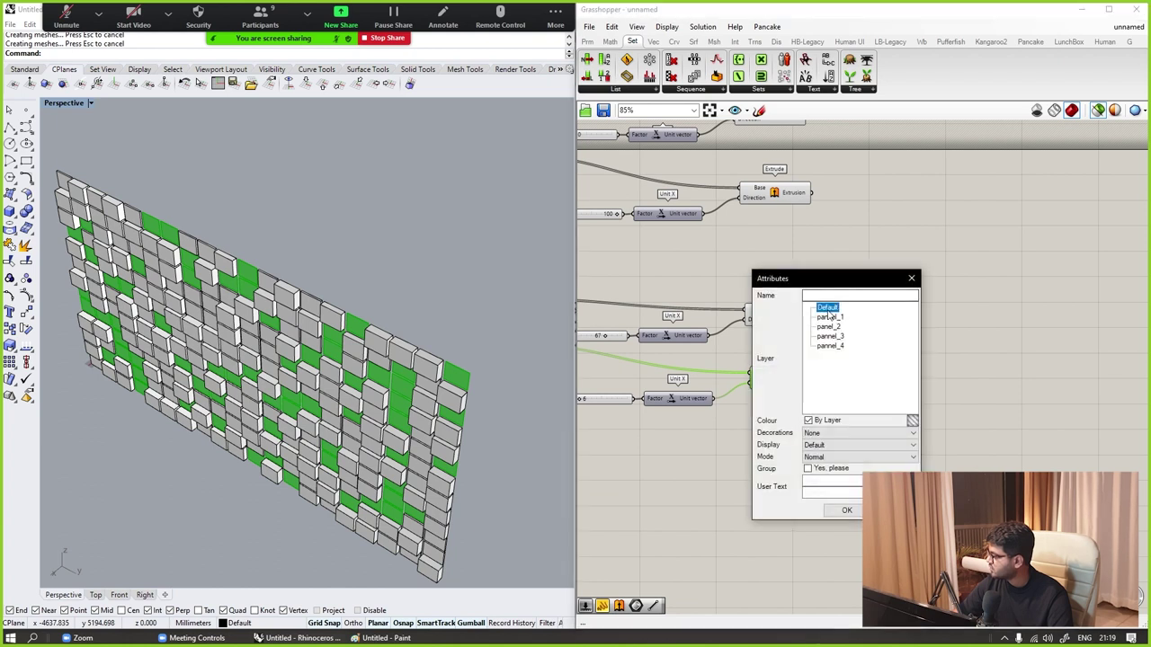
left_click(846, 510)
Switch the Perspective viewport to the Arctic display mode and view the whole panel wall at an angle.
right_click_drag(311, 368, 129, 139)
left_click(91, 103)
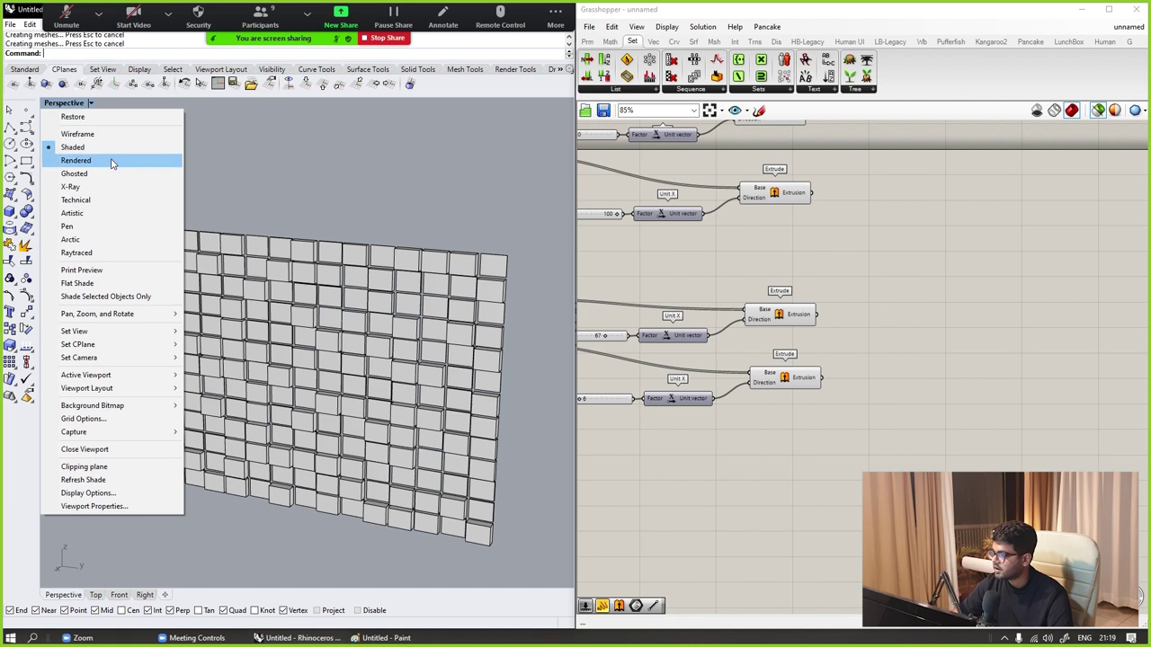
left_click(127, 237)
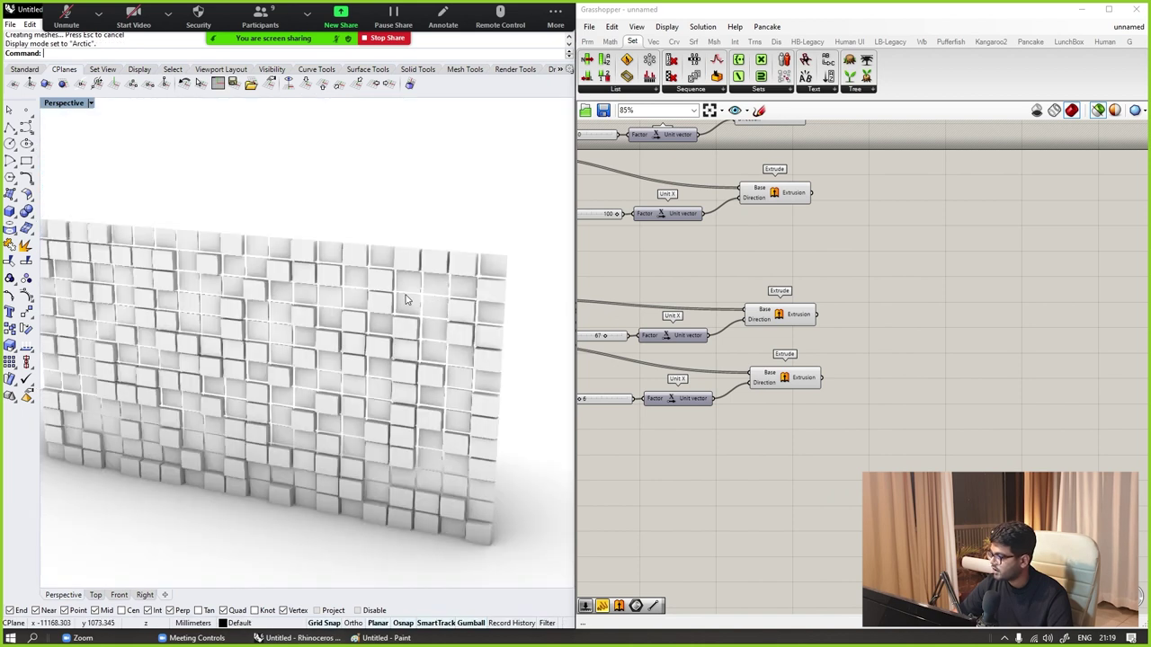
right_click_drag(400, 361, 223, 387)
scroll(337, 391, "down", 2)
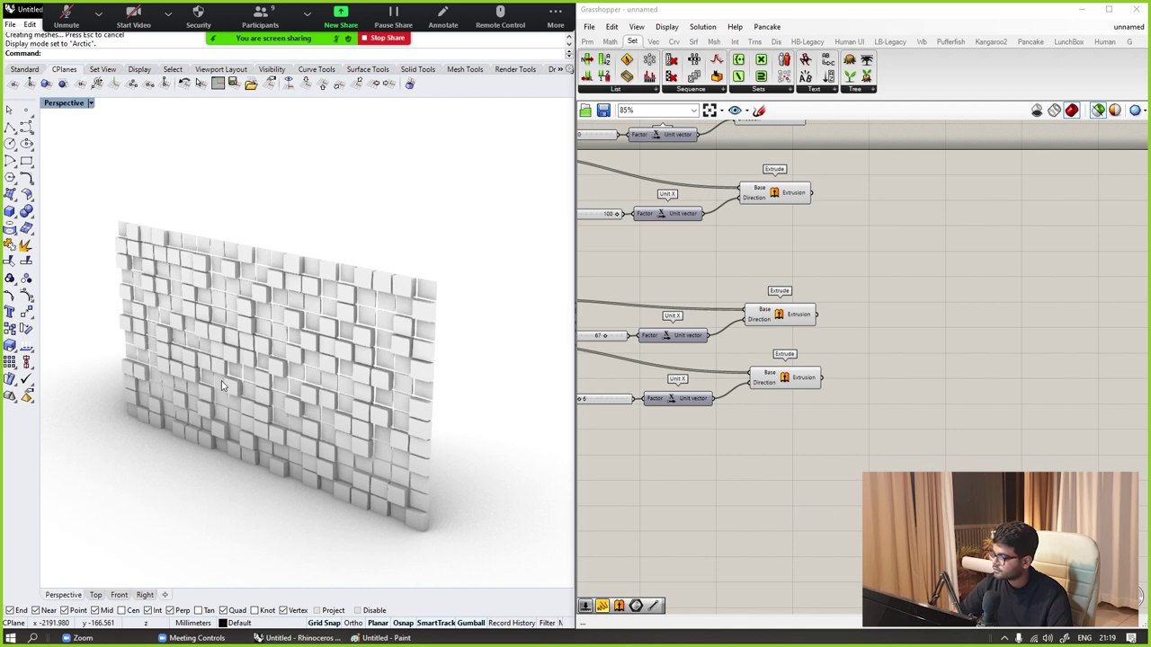
scroll(299, 326, "up", 2)
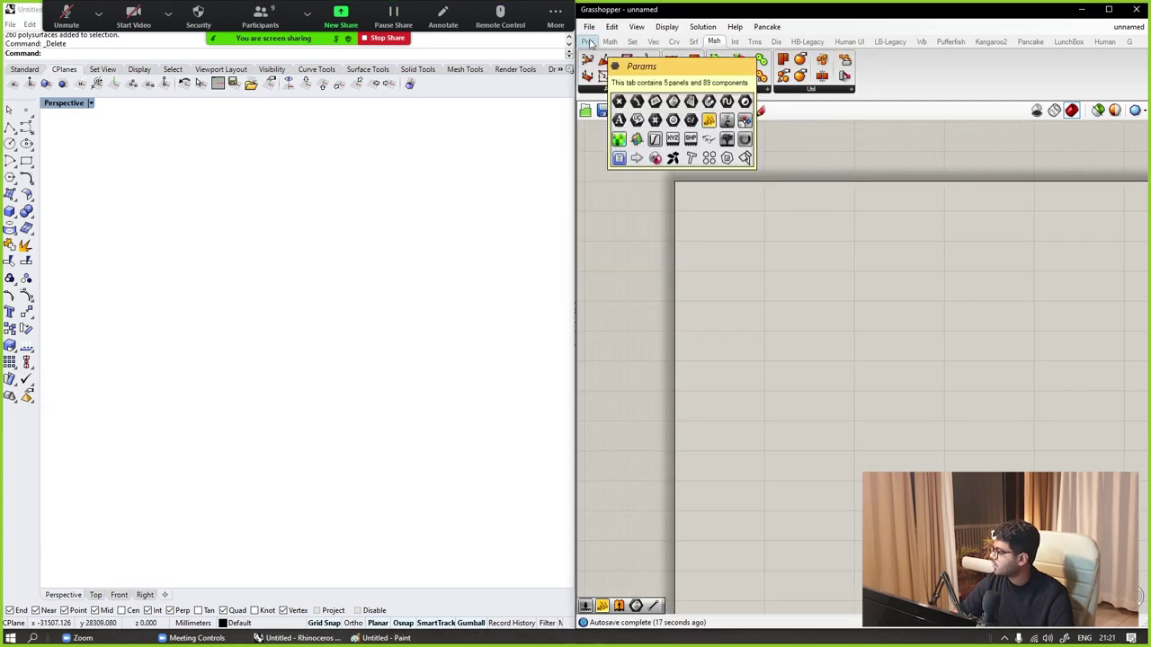
left_click(1129, 26)
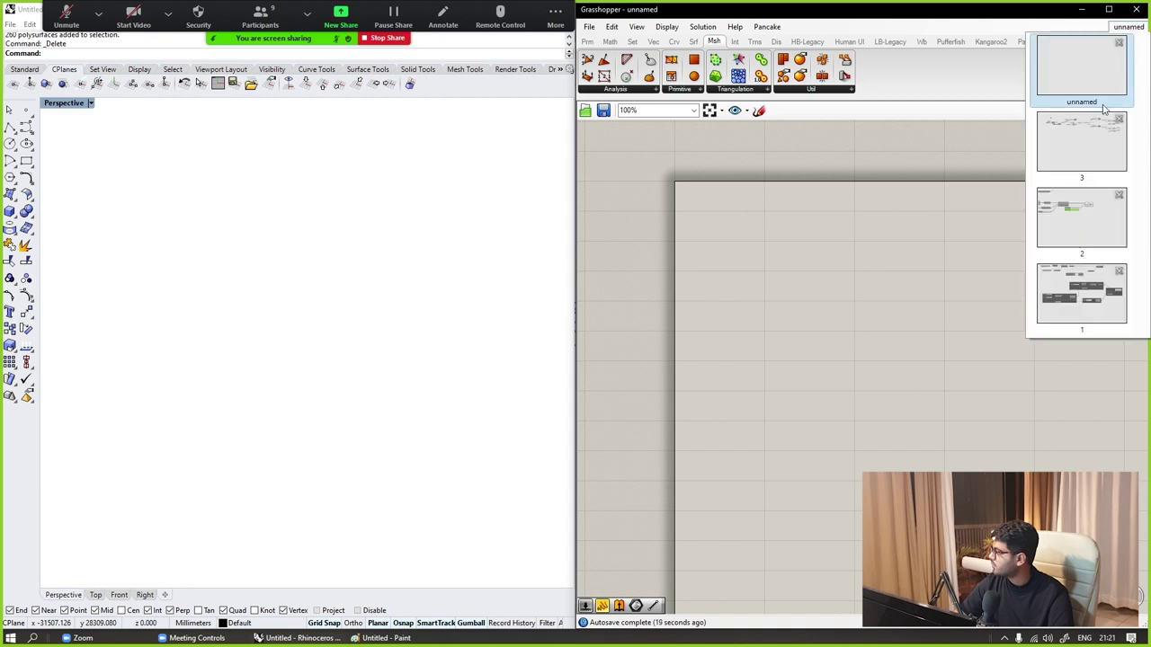
left_click(1090, 296)
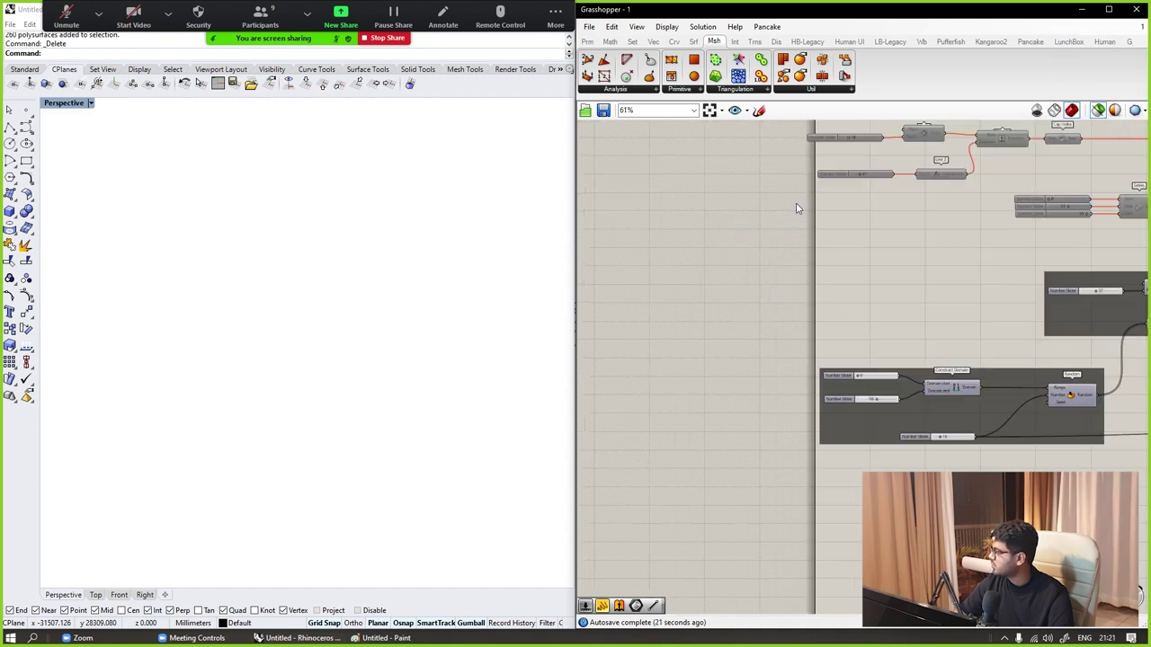
left_click(1141, 26)
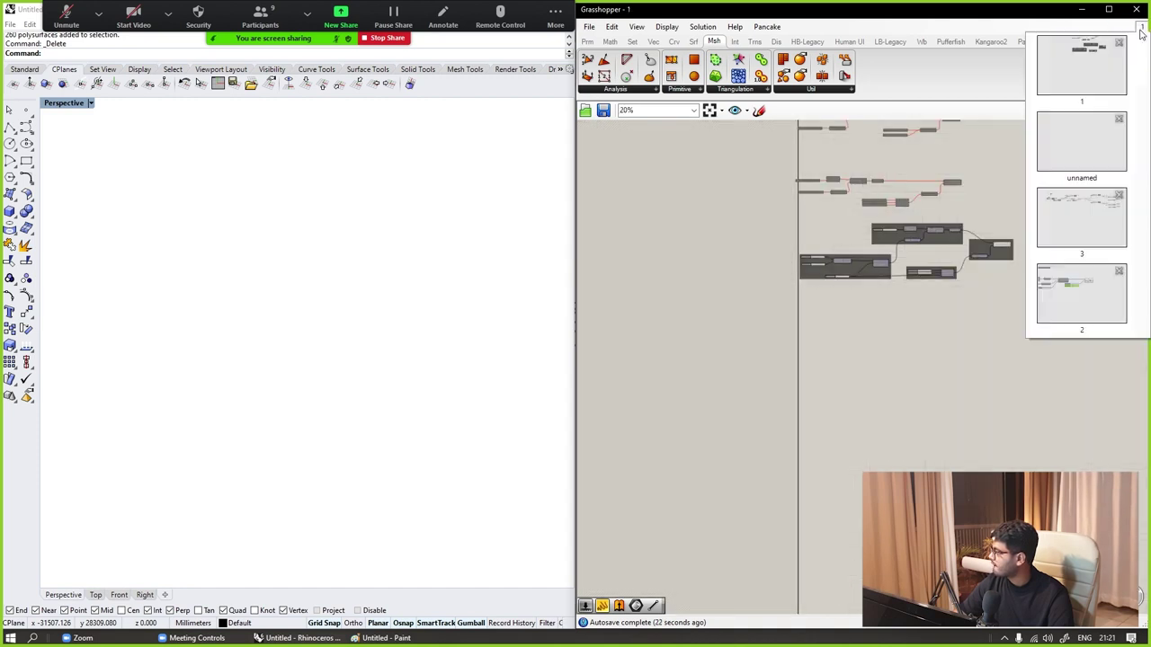
left_click(1084, 156)
Switch to Grasshopper document 3 and copy its entire panel definition.
left_click(1124, 29)
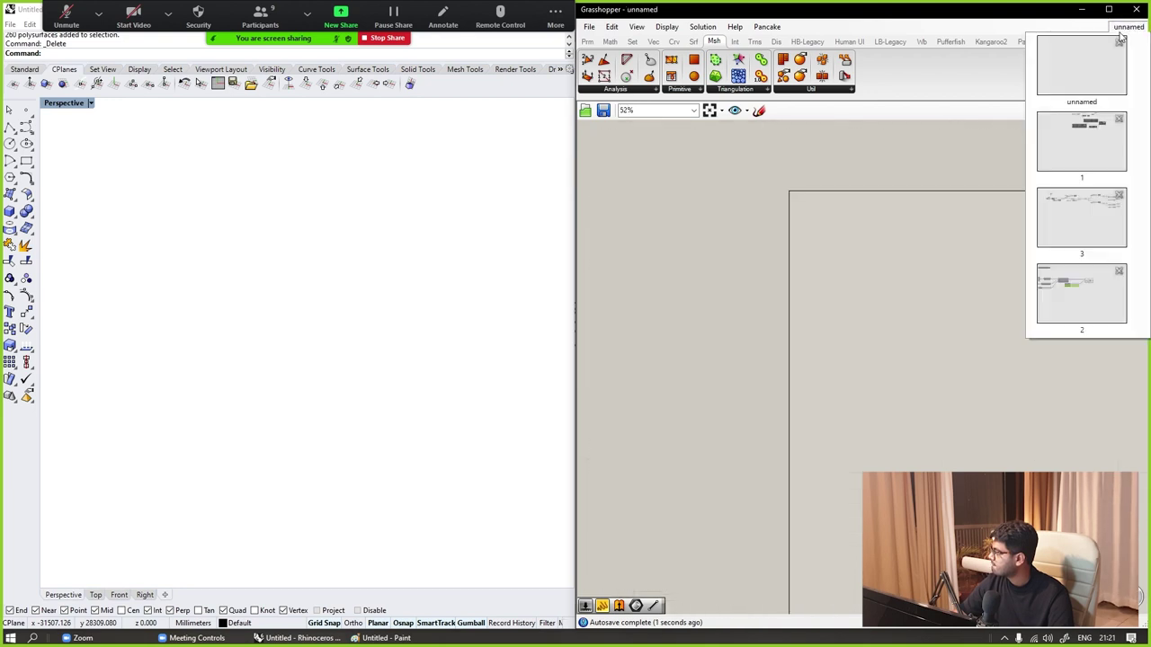
left_click(1085, 236)
right_click_drag(1091, 222, 875, 215)
scroll(695, 218, "up", 4)
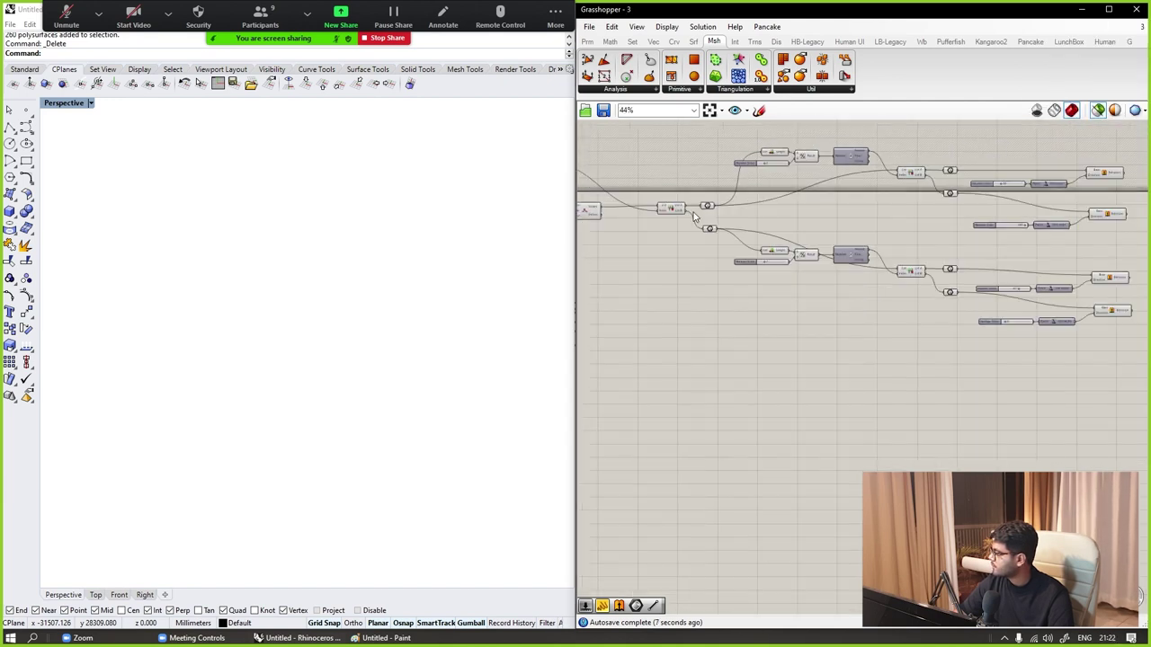
scroll(646, 211, "up", 6)
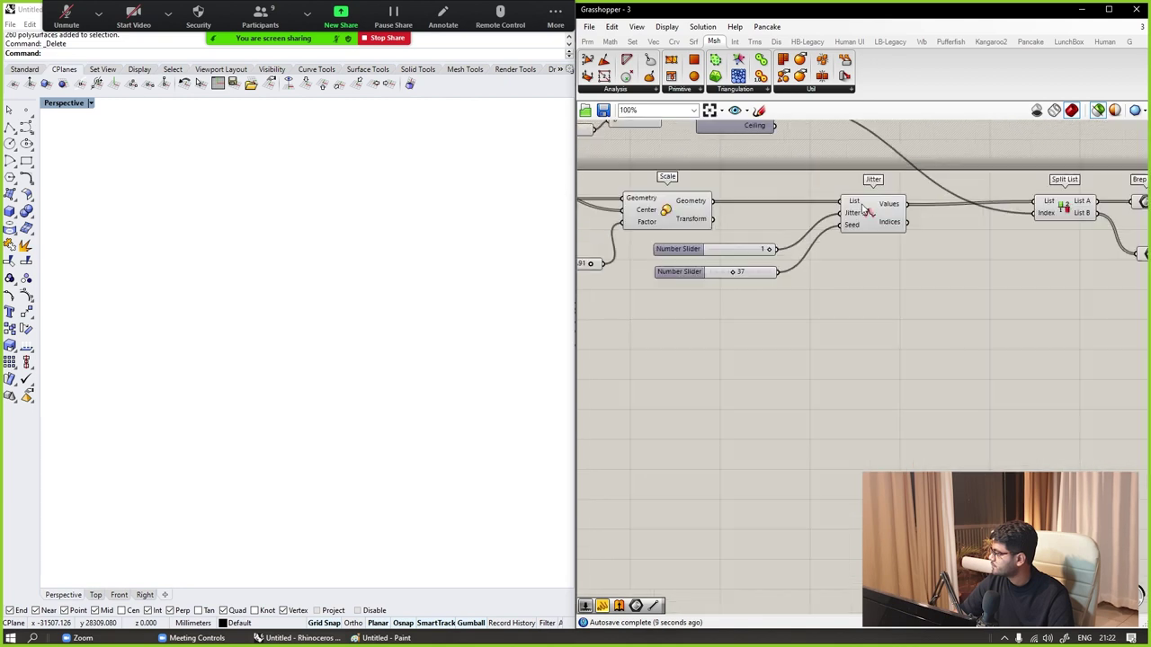
left_click(866, 210)
scroll(866, 210, "down", 4)
scroll(827, 175, "up", 4)
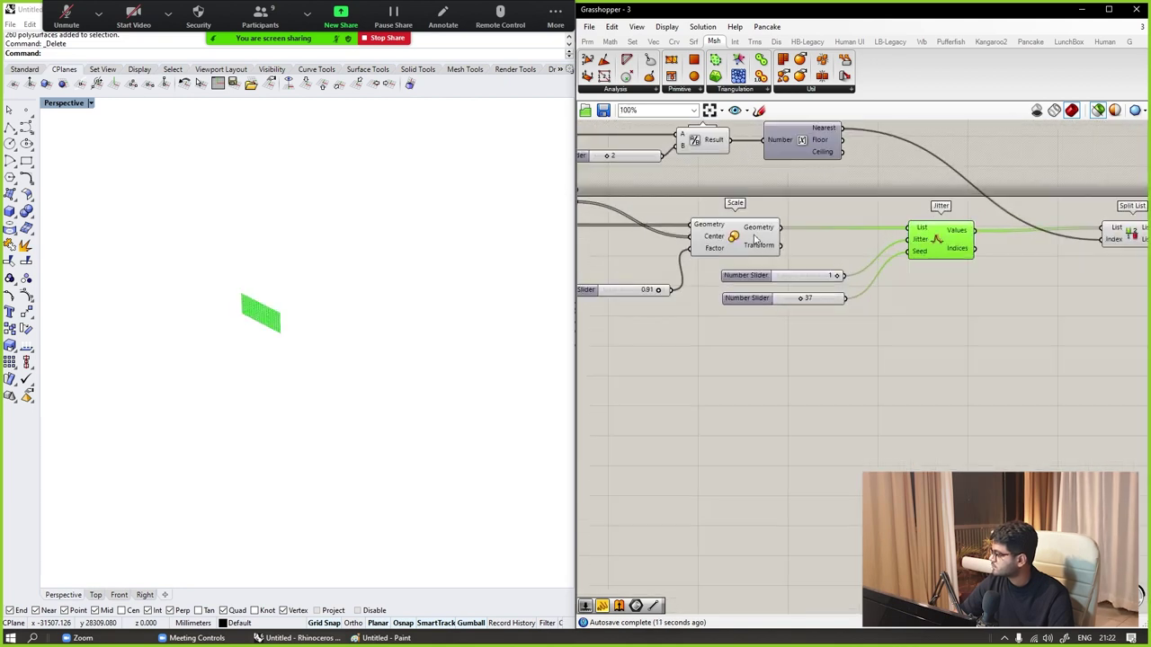
scroll(810, 241, "down", 9)
scroll(832, 244, "down", 5)
left_click_drag(1035, 329, 707, 180)
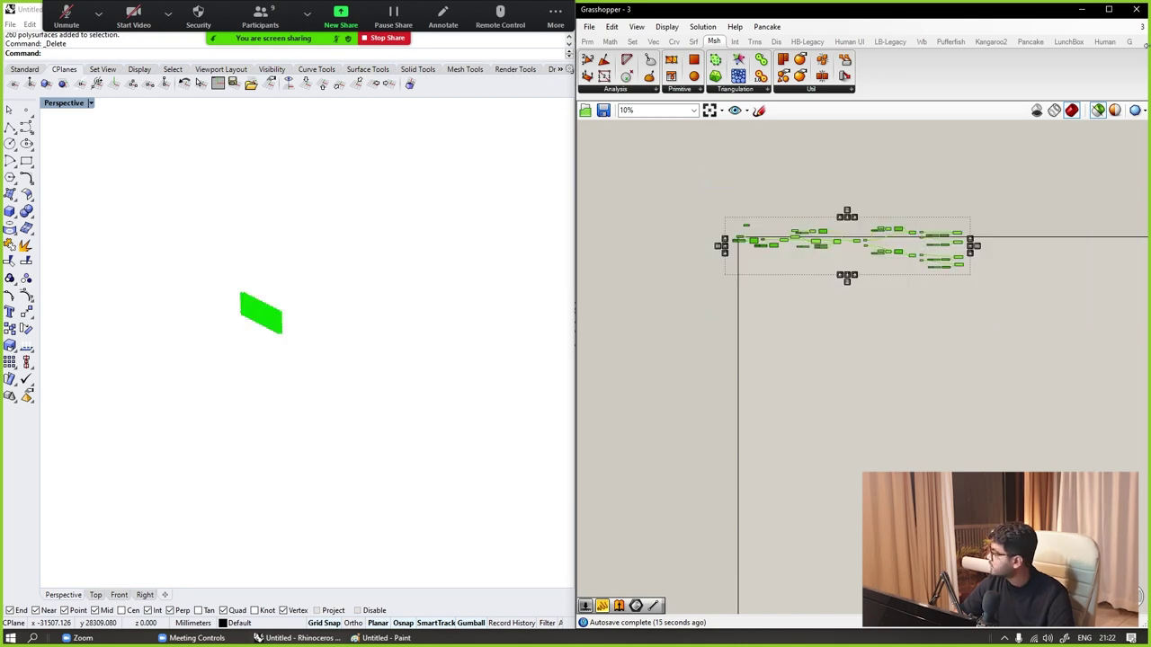
Paste the copied panel definition into the empty unnamed Grasshopper document and deselect it.
left_click(1142, 27)
left_click(1099, 147)
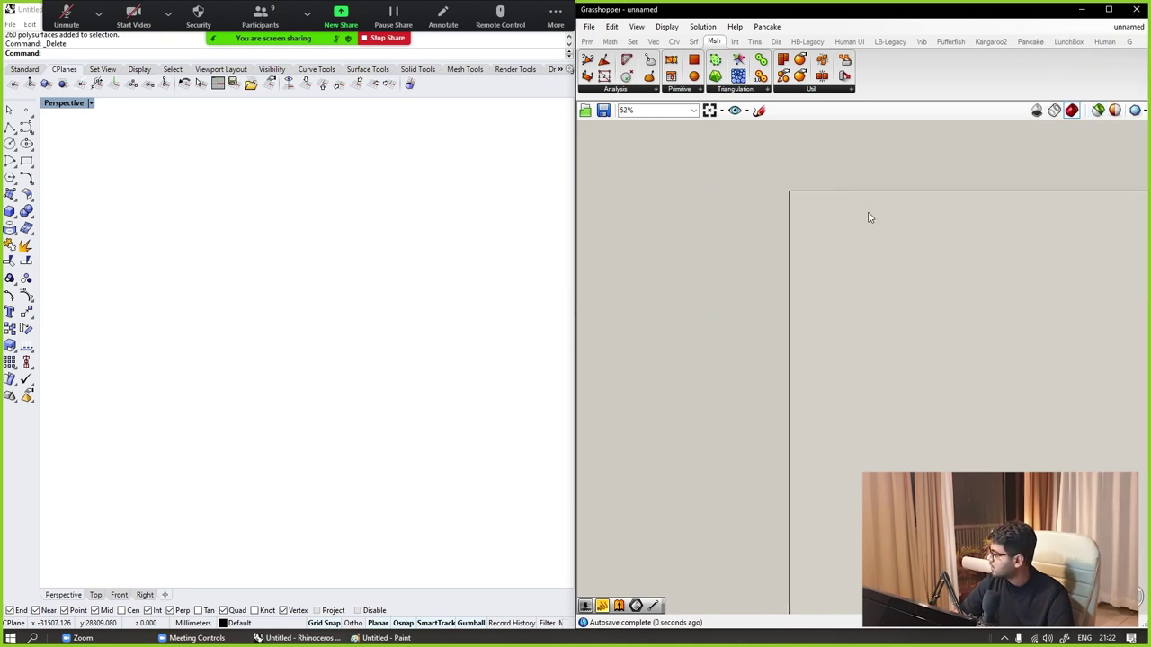
scroll(869, 218, "up", 1)
right_click_drag(827, 195, 835, 242)
key("ctrl+v")
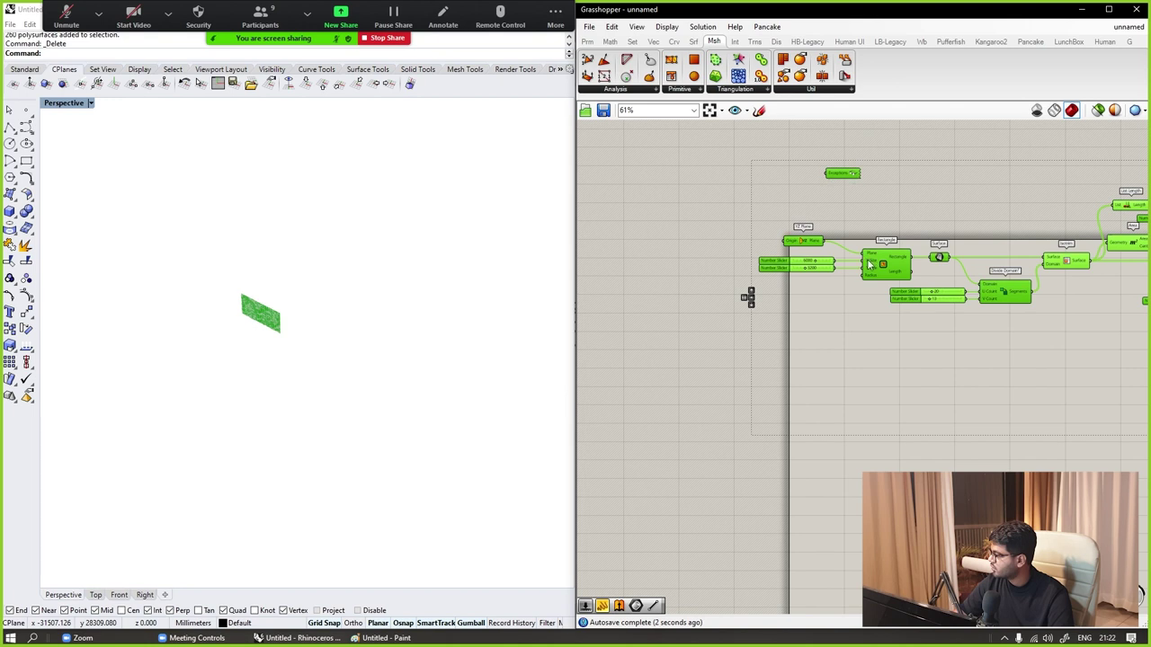
right_click_drag(749, 297, 750, 326)
left_click(750, 255)
Delete the Jitter component and its two number sliders between Scale and the first Split List.
scroll(750, 255, "down", 8)
scroll(890, 244, "up", 8)
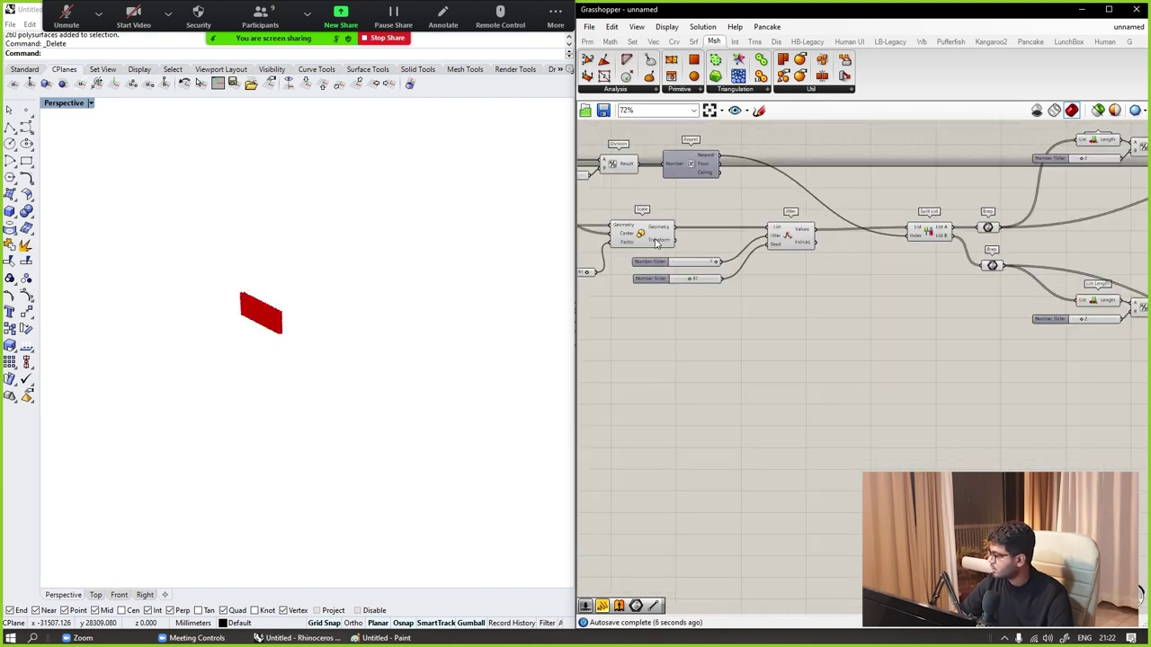
left_click(658, 244)
scroll(213, 324, "up", 6)
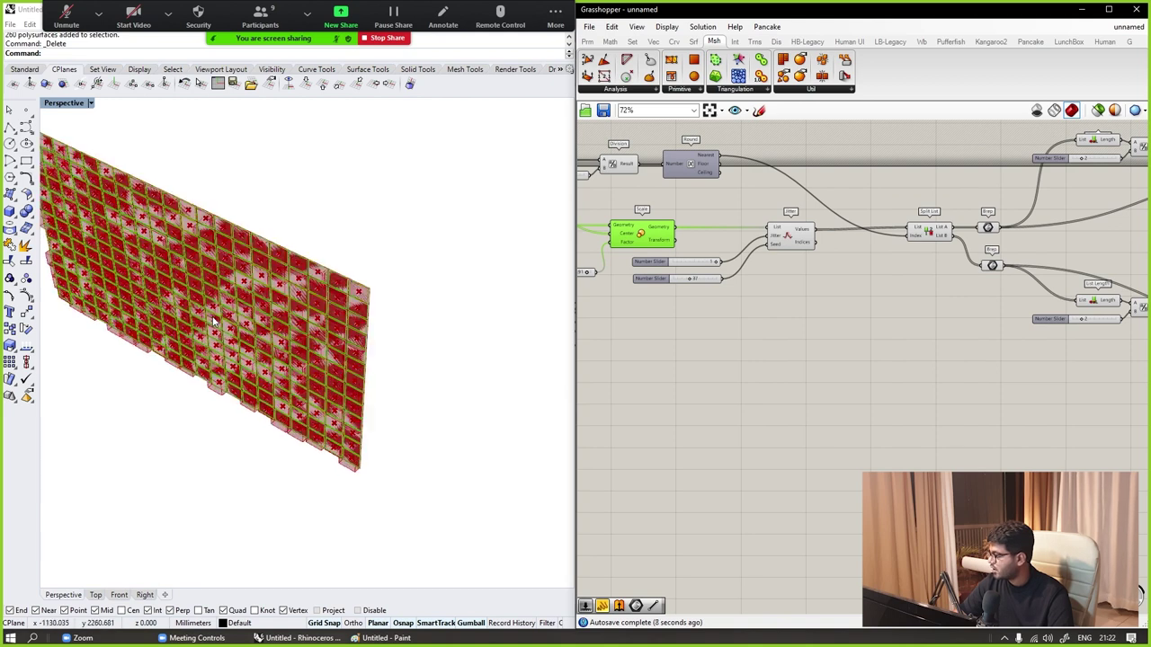
scroll(213, 324, "up", 2)
scroll(932, 344, "down", 3)
scroll(932, 345, "up", 4)
left_click_drag(932, 344, 790, 203)
key("Delete")
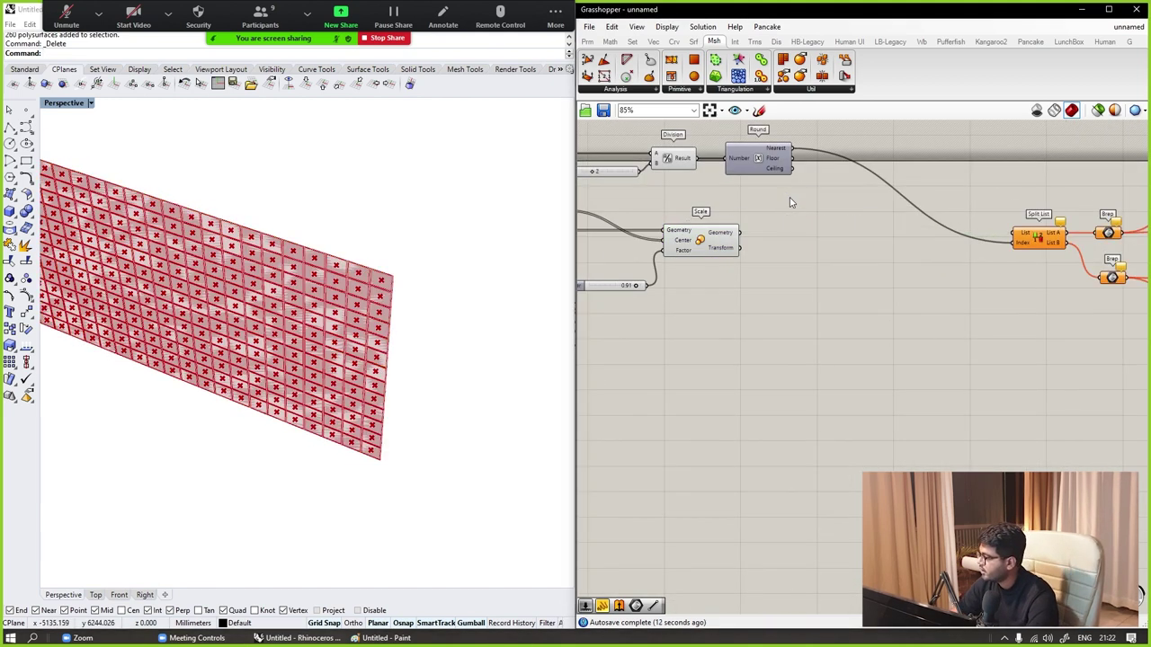
Delete the Split List and extrusion branches, plus the List Length, Division and Round components with their slider.
scroll(855, 222, "down", 6)
left_click_drag(1121, 358, 871, 191)
scroll(933, 316, "up", 7)
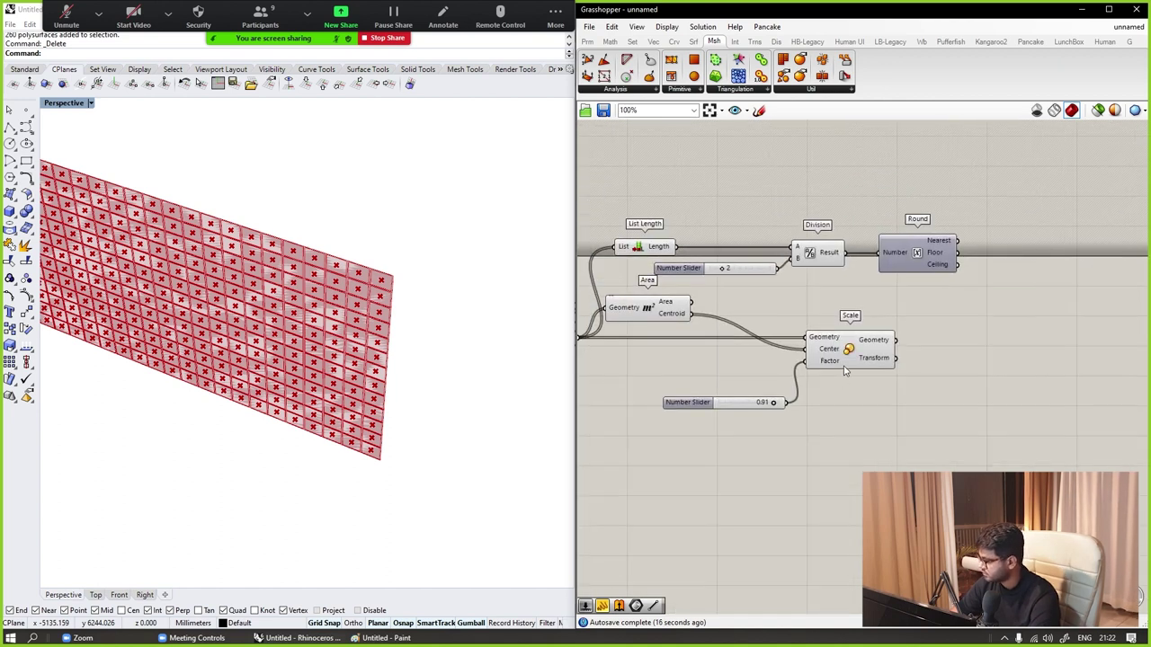
left_click(844, 364)
scroll(1010, 297, "down", 1)
left_click_drag(1010, 294, 791, 225)
key("Delete")
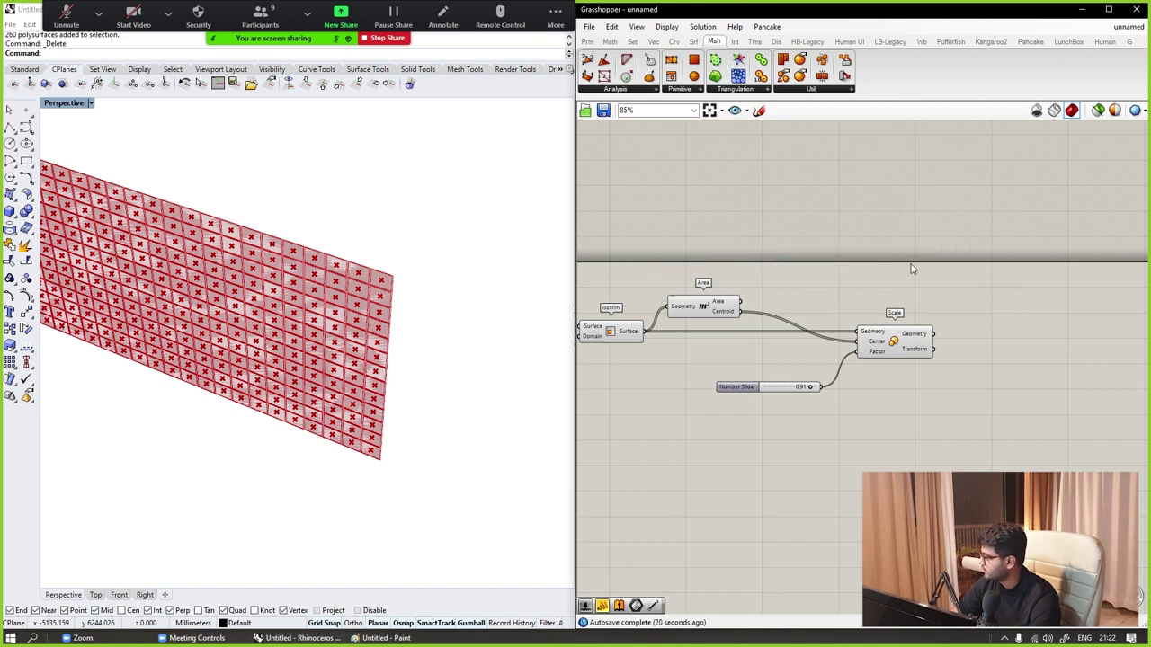
Turn off the preview of all components upstream of Scale and select Scale to show only the scaled panels.
right_click_drag(911, 269, 918, 229)
left_click(899, 301)
scroll(506, 329, "down", 3)
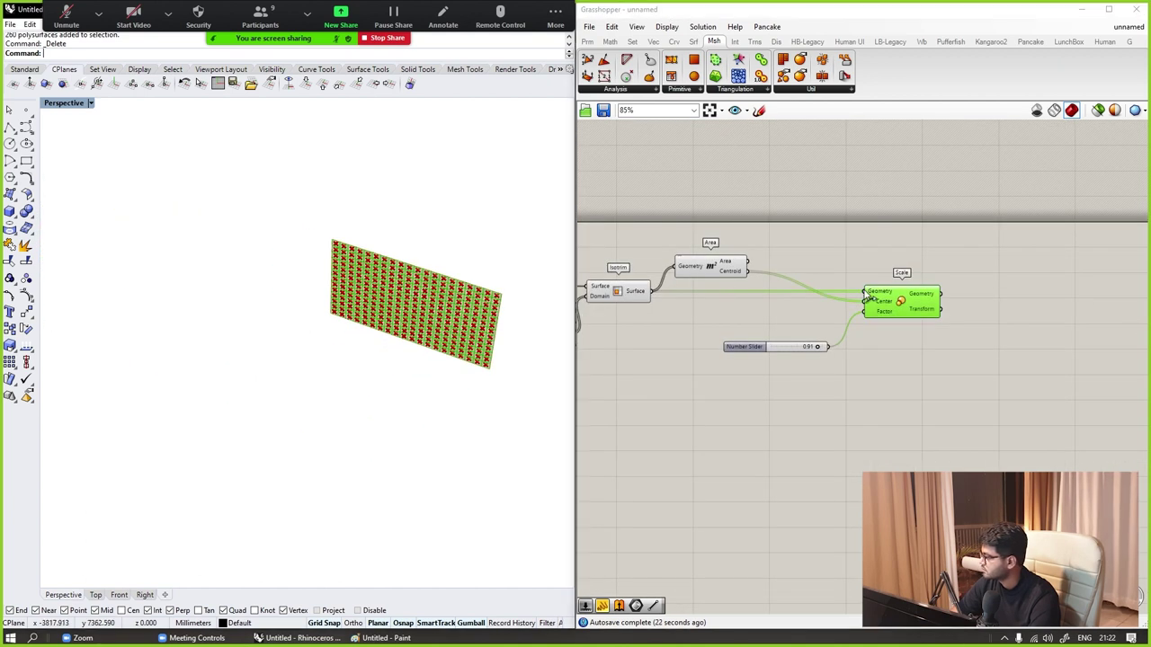
scroll(773, 300, "down", 4)
left_click_drag(923, 359, 673, 207)
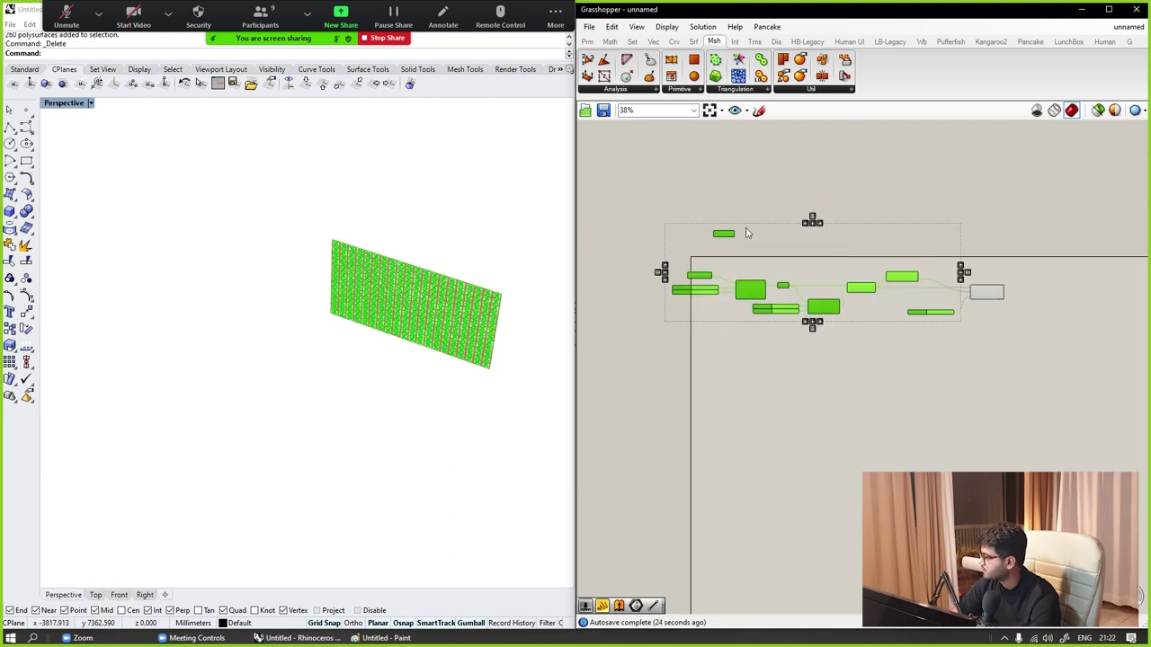
middle_click(855, 266)
left_click(905, 241)
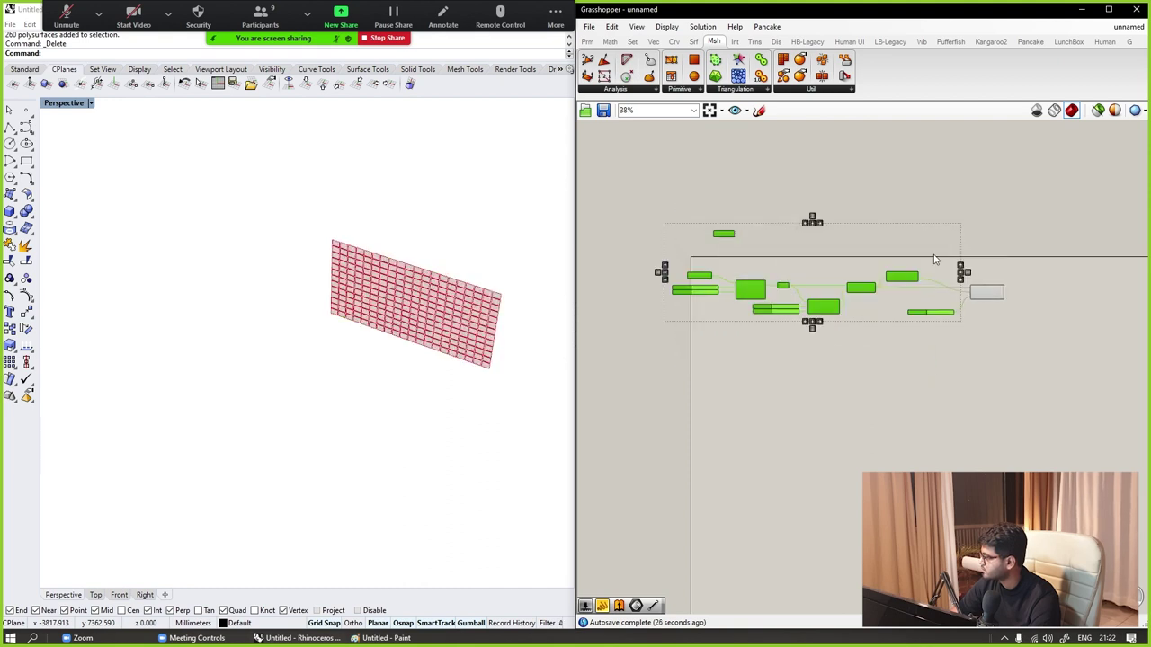
scroll(975, 311, "up", 4)
left_click(1000, 267)
scroll(401, 331, "up", 5)
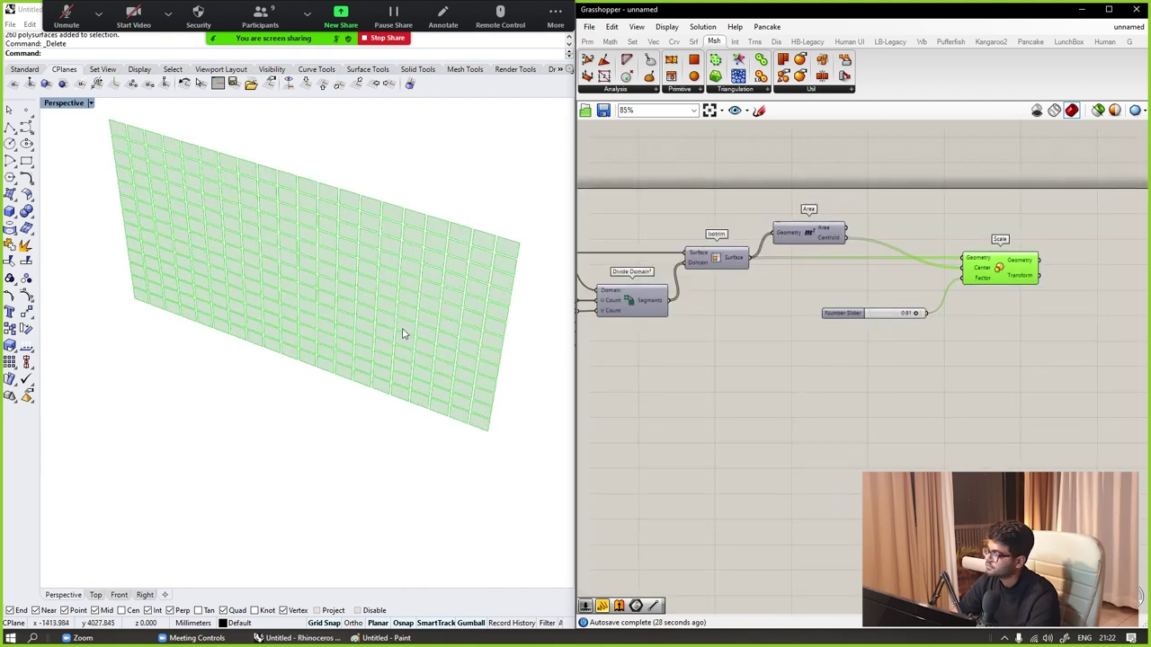
right_click_drag(403, 316, 406, 311)
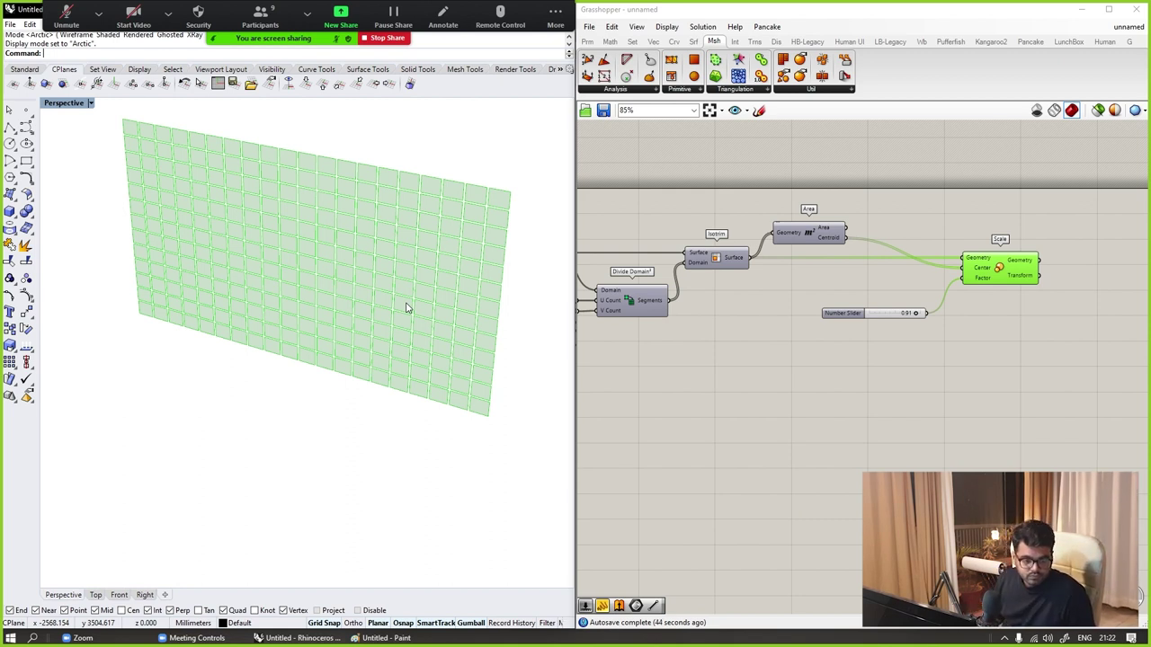
Review the remaining definition from the YZ Plane through Scale and the panel grid it produces.
scroll(644, 261, "down", 2)
right_click_drag(644, 260, 877, 282)
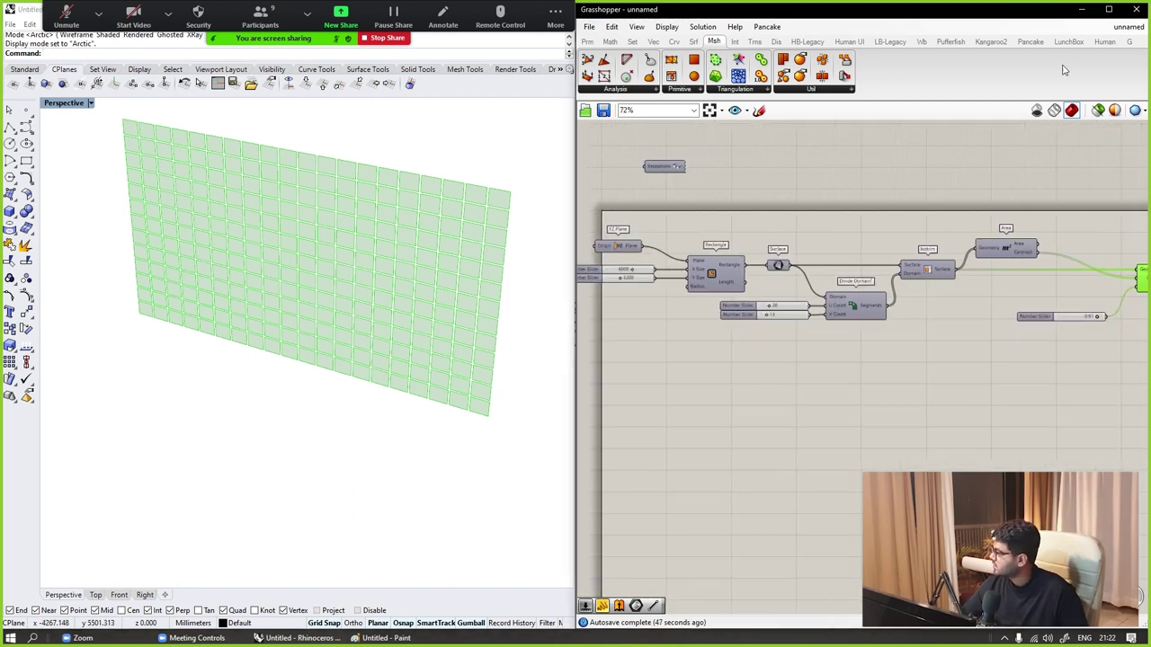
left_click(1109, 9)
scroll(1071, 126, "up", 2)
right_click_drag(1070, 112, 972, 206)
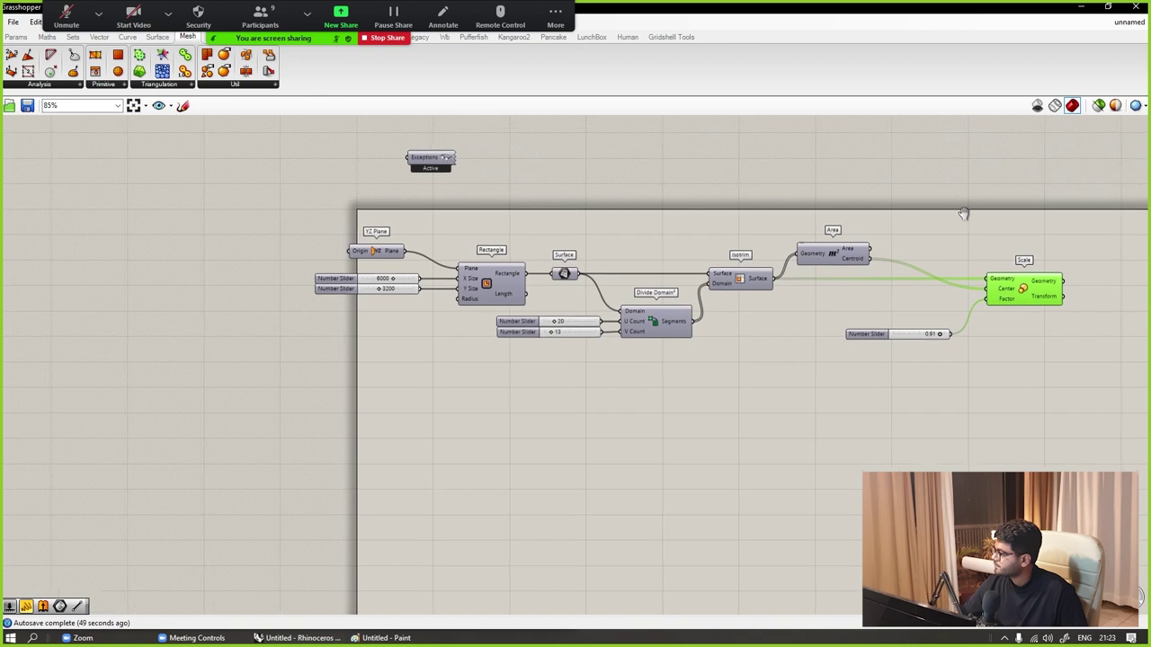
scroll(905, 224, "up", 2)
right_click_drag(905, 224, 896, 241)
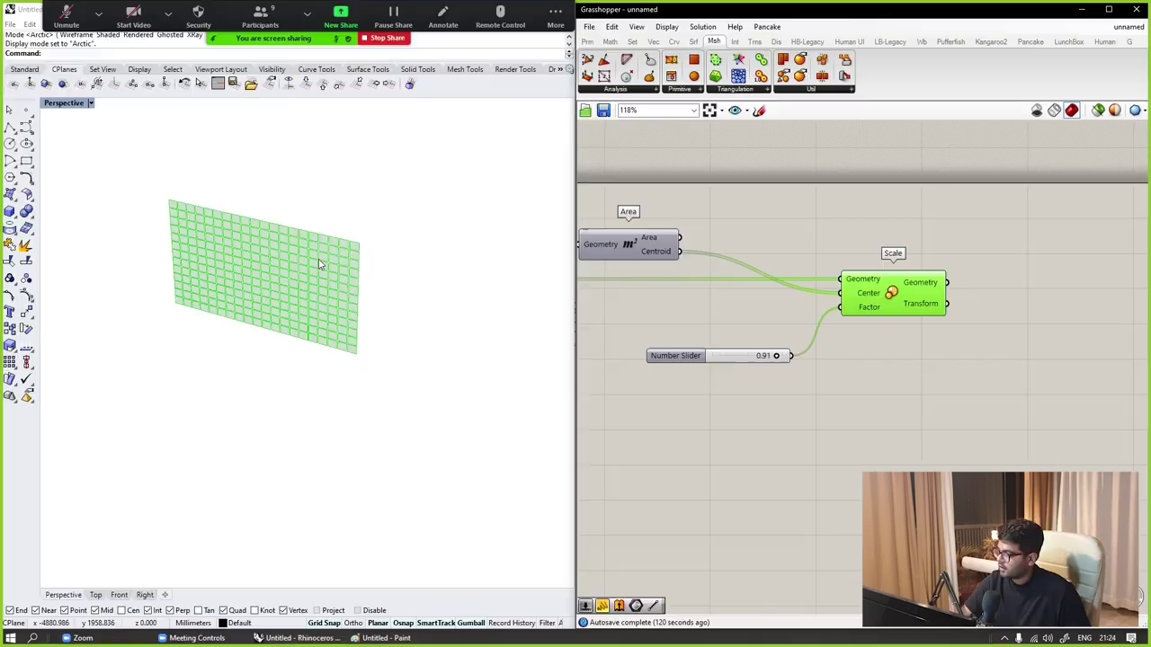
scroll(318, 264, "up", 3)
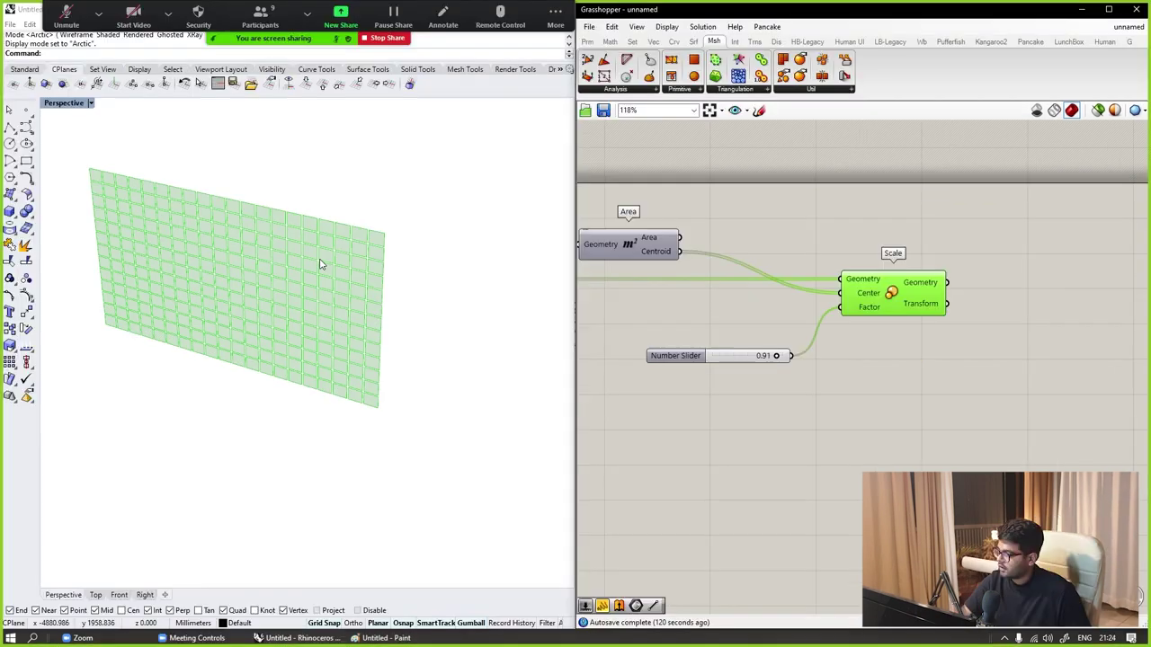
right_click_drag(278, 282, 300, 289)
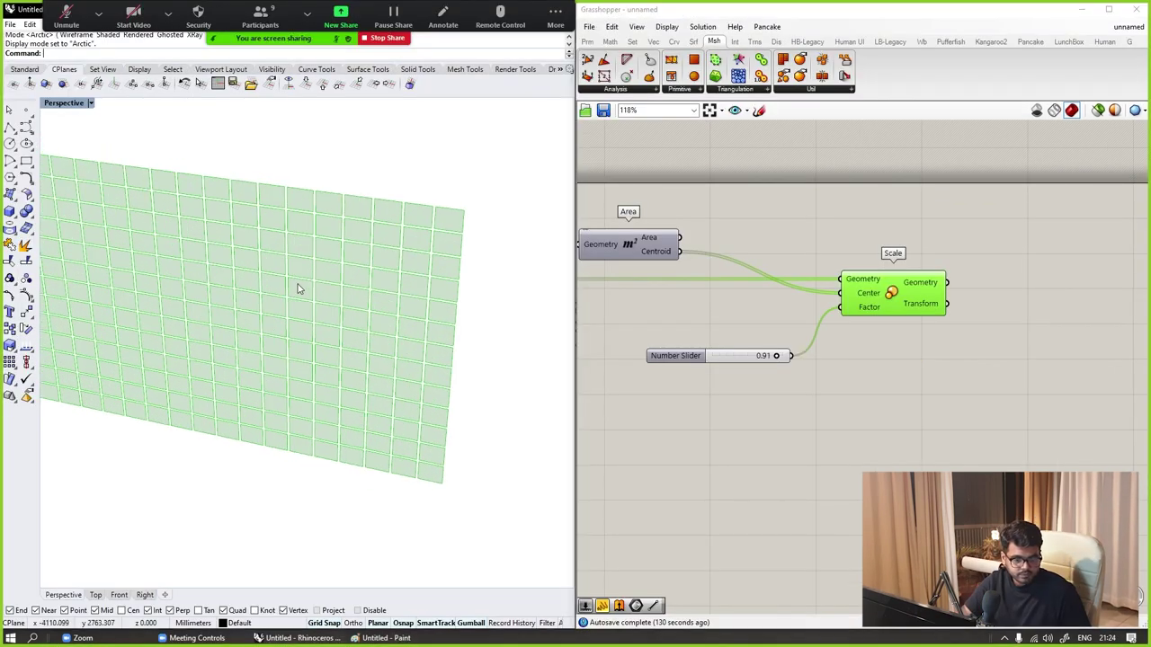
scroll(998, 233, "down", 3)
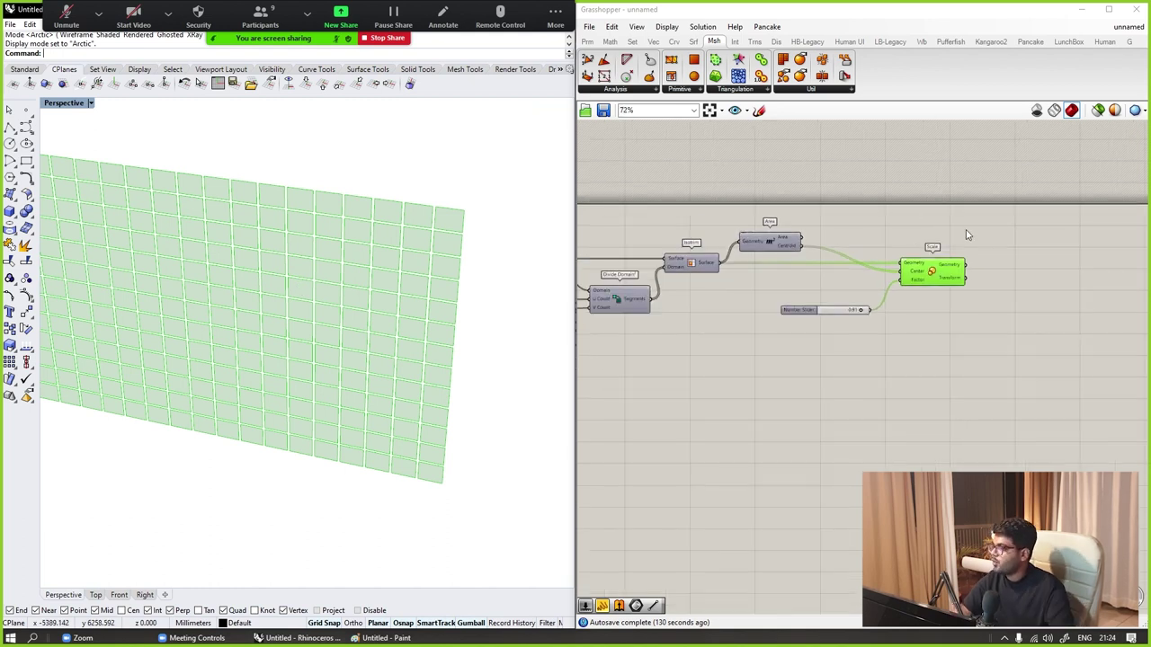
Switch Rhino to the four-viewport layout and place a point object over the lower panels in the Right viewport.
double_click(64, 103)
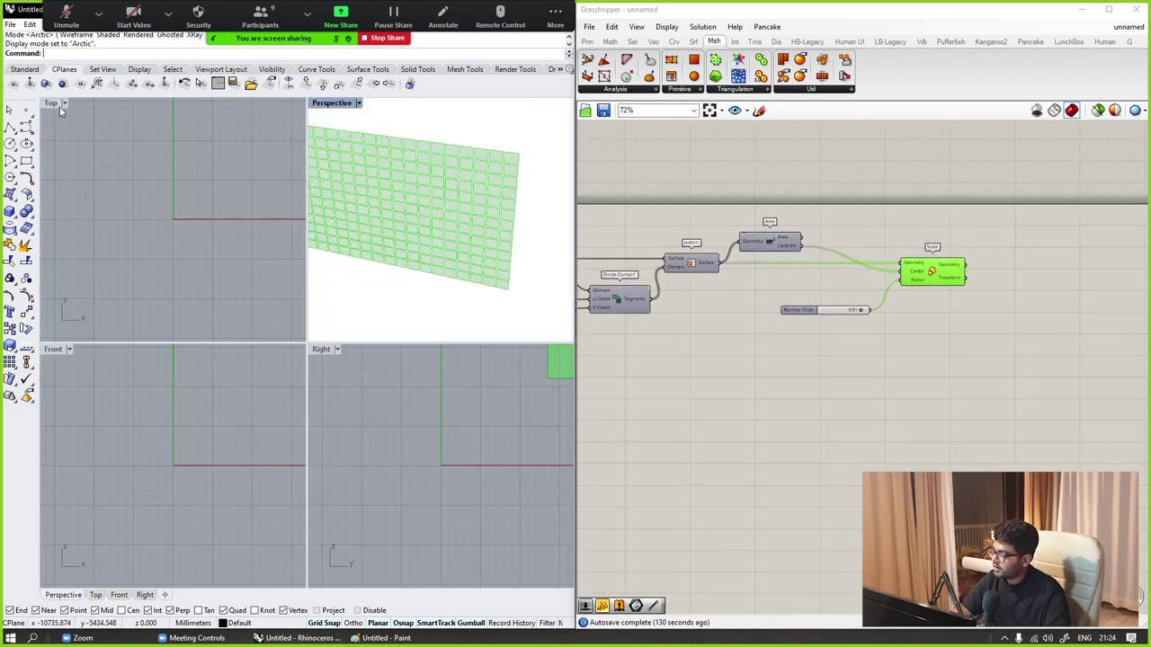
scroll(180, 443, "down", 3)
scroll(437, 425, "up", 3)
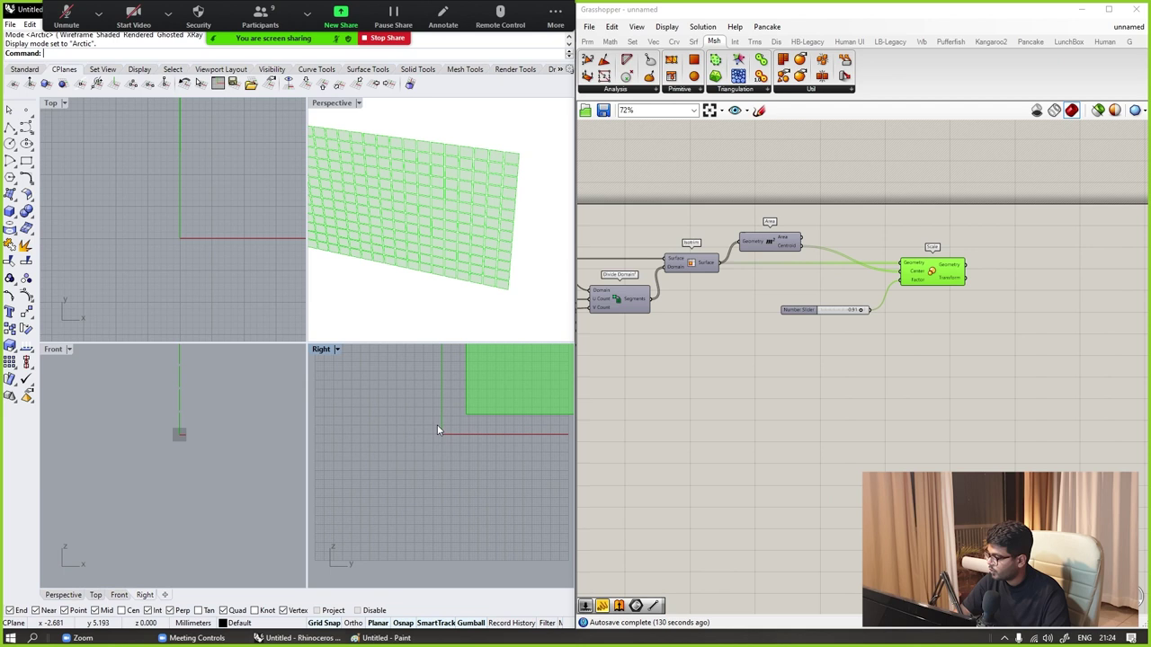
scroll(437, 424, "down", 2)
scroll(481, 407, "up", 3)
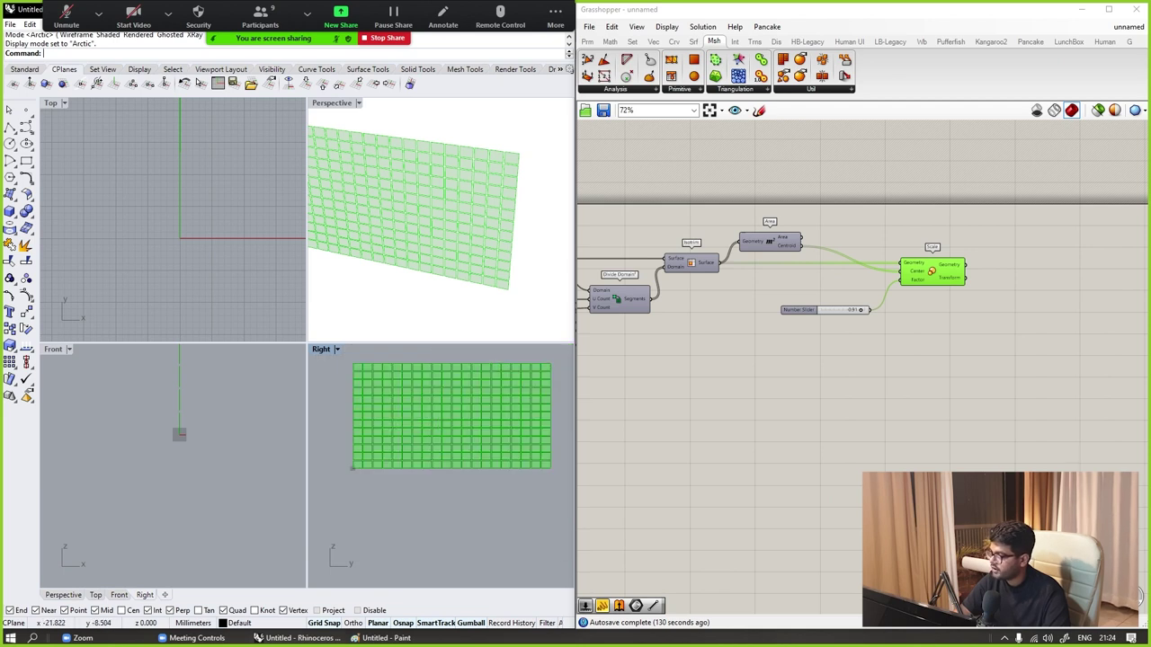
left_click(26, 109)
scroll(419, 452, "up", 5)
left_click(420, 453)
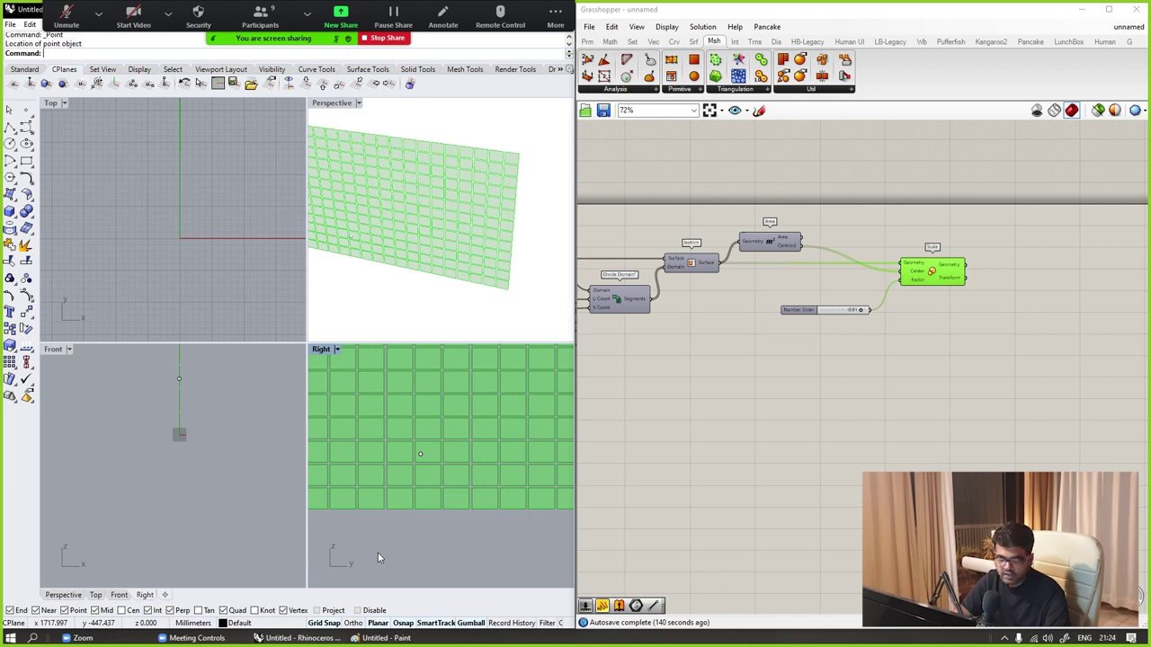
Maximize the Perspective viewport and place another point object near the lower panels.
double_click(325, 105)
scroll(372, 260, "down", 3)
scroll(342, 290, "up", 3)
right_click_drag(300, 329, 301, 423, "shift")
key("Return")
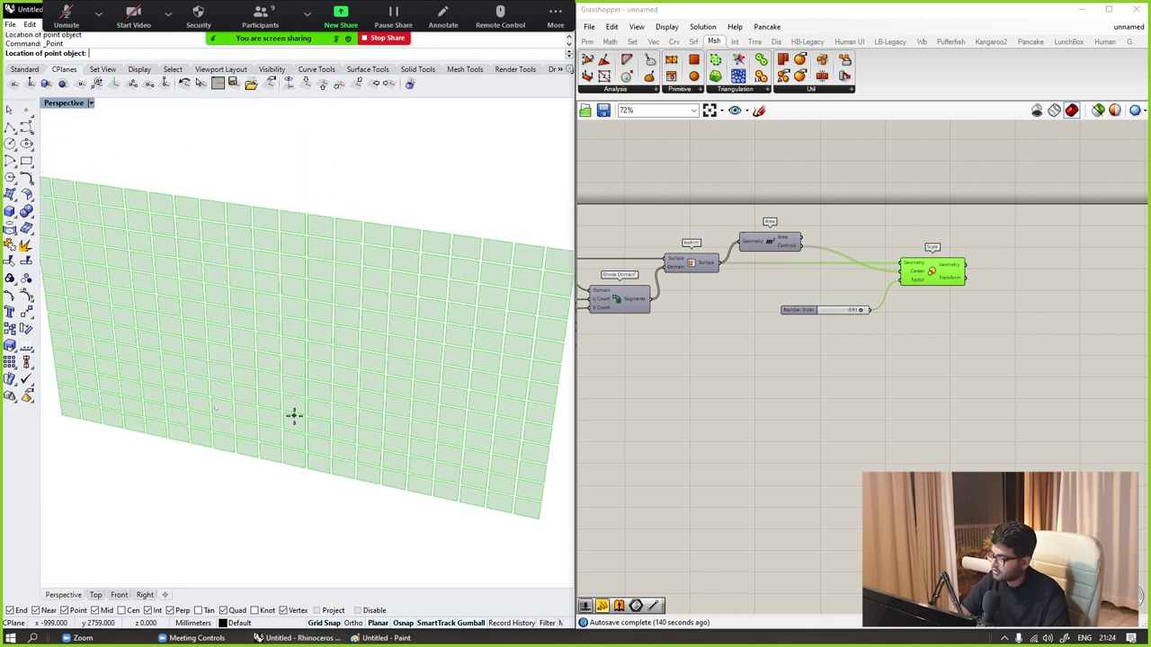
scroll(213, 413, "up", 4)
left_click(216, 416)
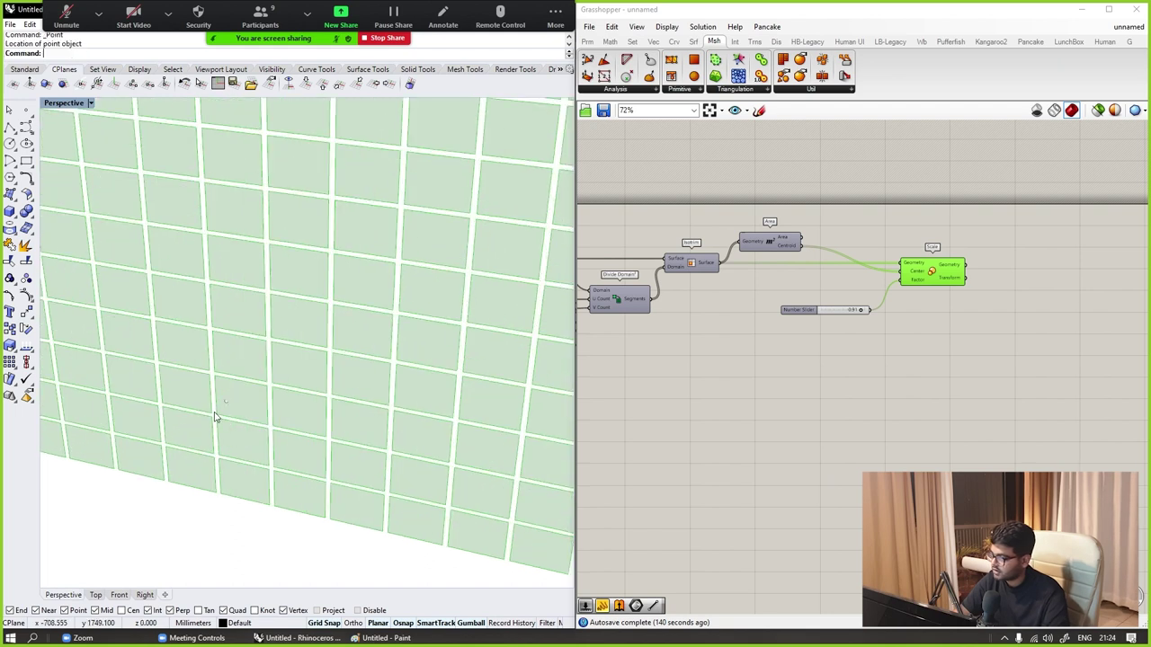
scroll(899, 359, "down", 2)
scroll(1037, 366, "up", 4)
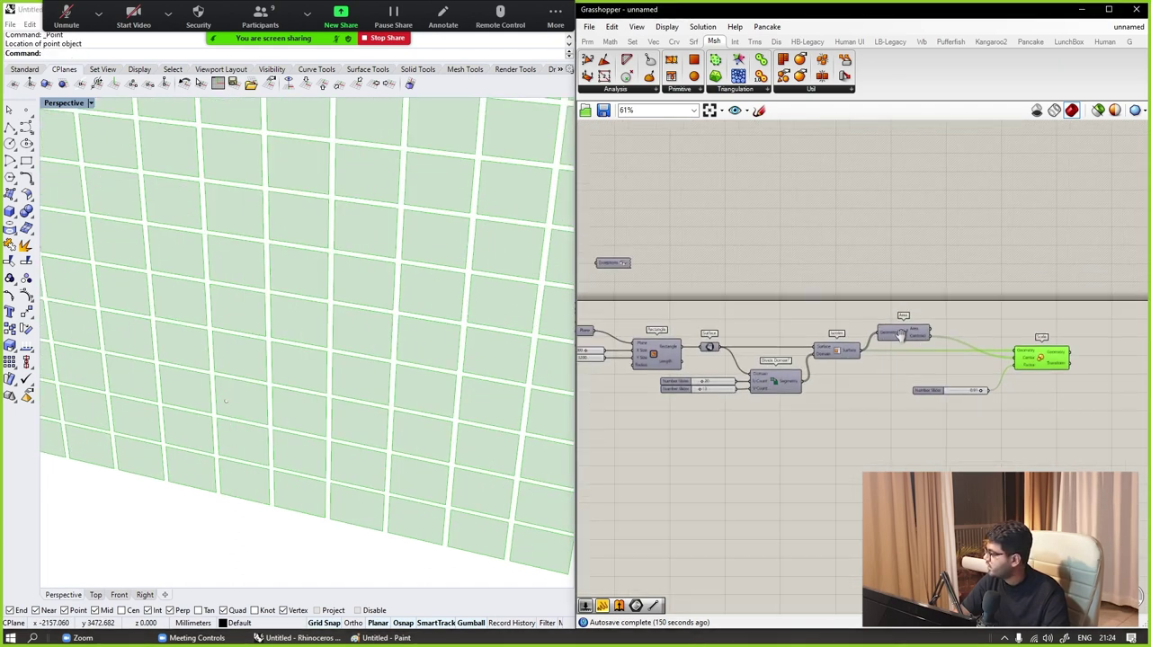
scroll(1031, 359, "down", 3)
scroll(929, 366, "up", 2)
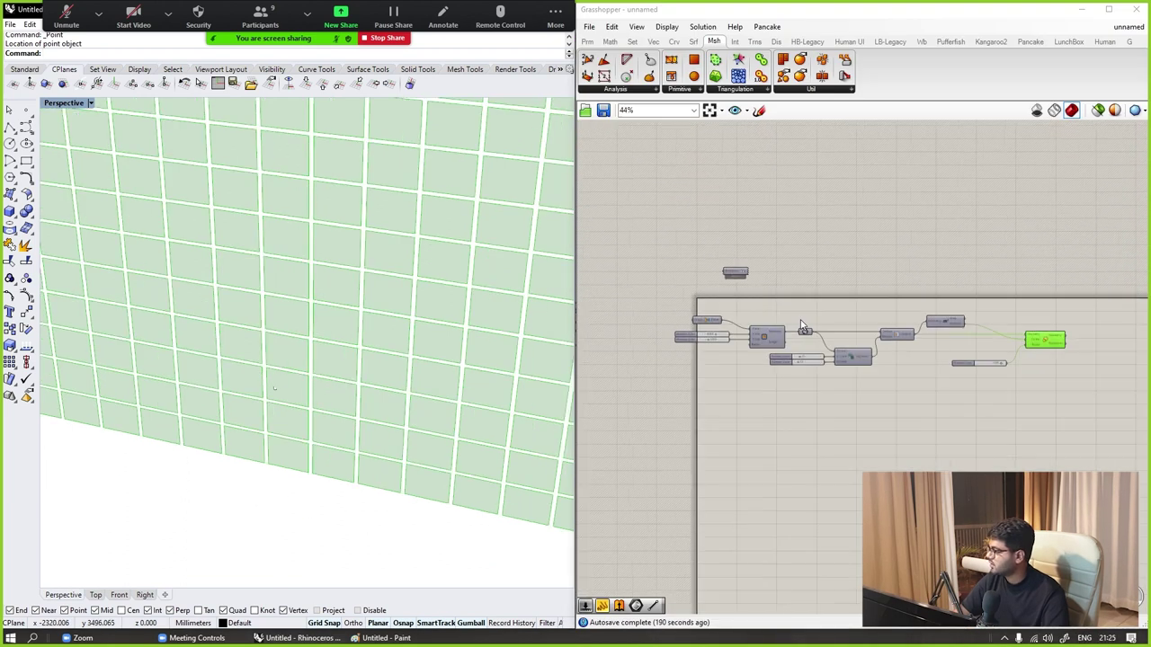
Inspect the placed point object against the panel grid from several zoom levels in Rhino's Perspective viewport.
scroll(234, 342, "down", 3)
scroll(231, 357, "up", 2)
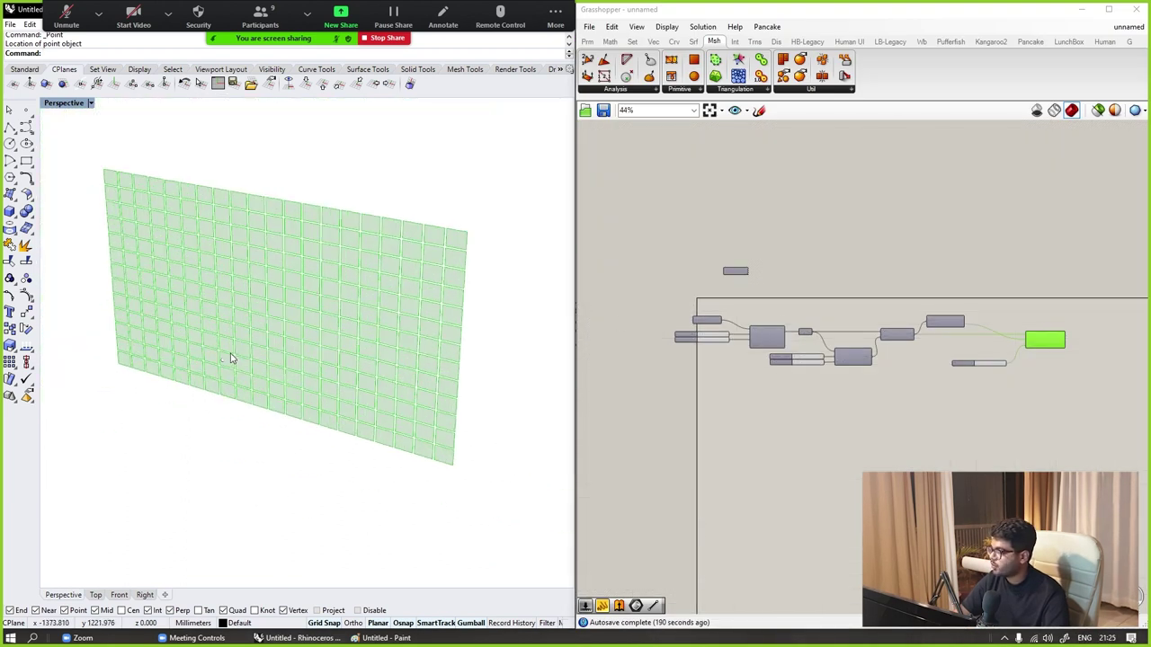
right_click_drag(231, 357, 230, 386)
scroll(234, 400, "up", 3)
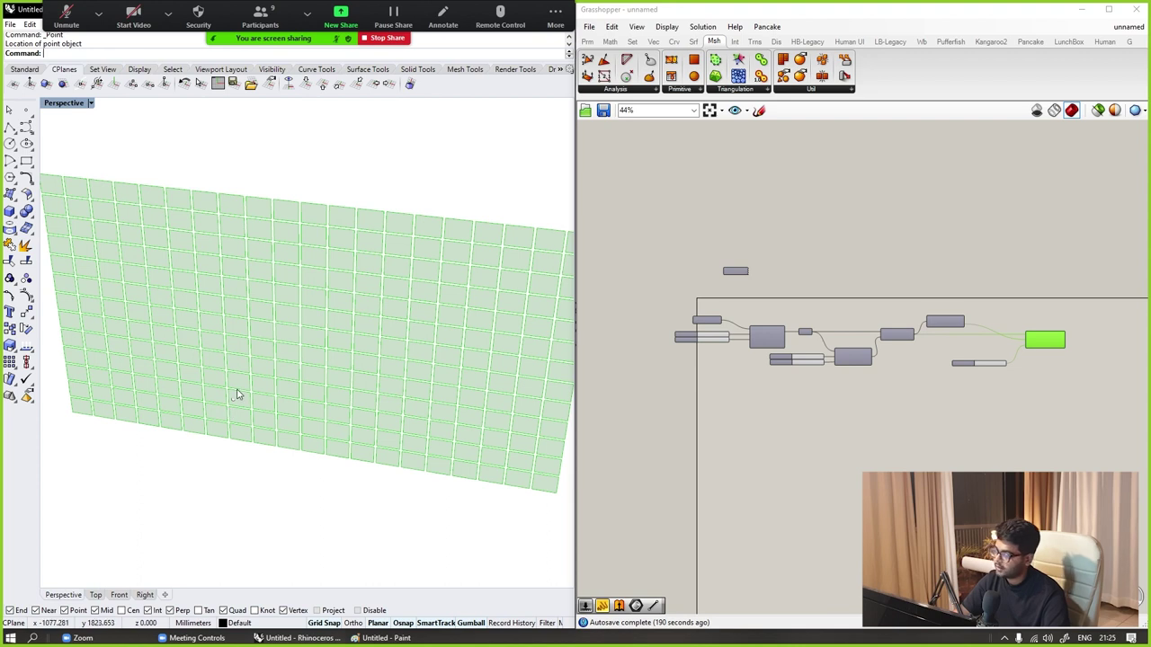
scroll(238, 397, "up", 1)
scroll(234, 403, "down", 1)
scroll(236, 403, "up", 1)
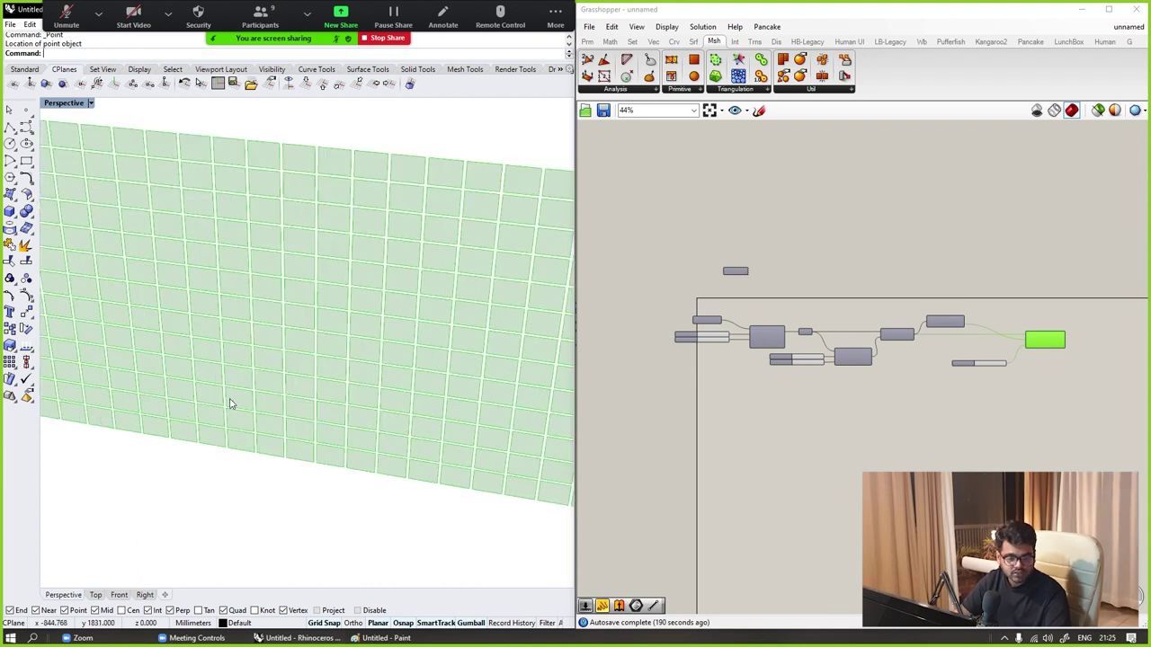
right_click_drag(226, 400, 222, 358)
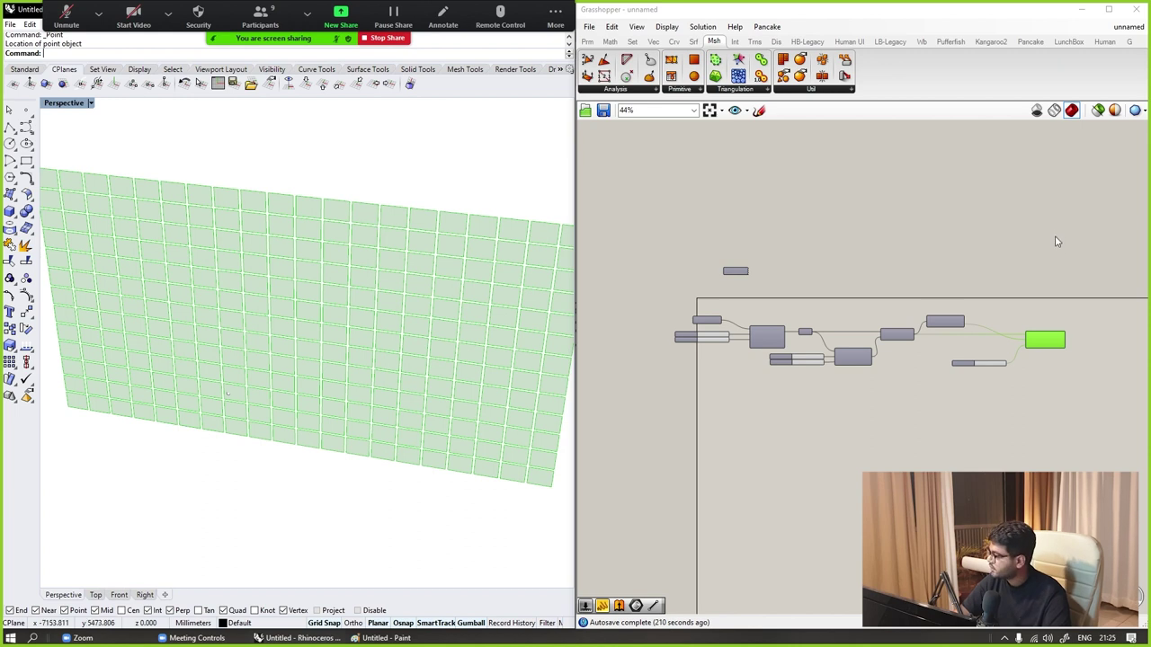
Review the Scale component with its factor slider, and select the point object near the lower panels in Rhino.
right_click_drag(1018, 353, 855, 314)
scroll(863, 306, "up", 3)
left_click_drag(724, 256, 980, 309)
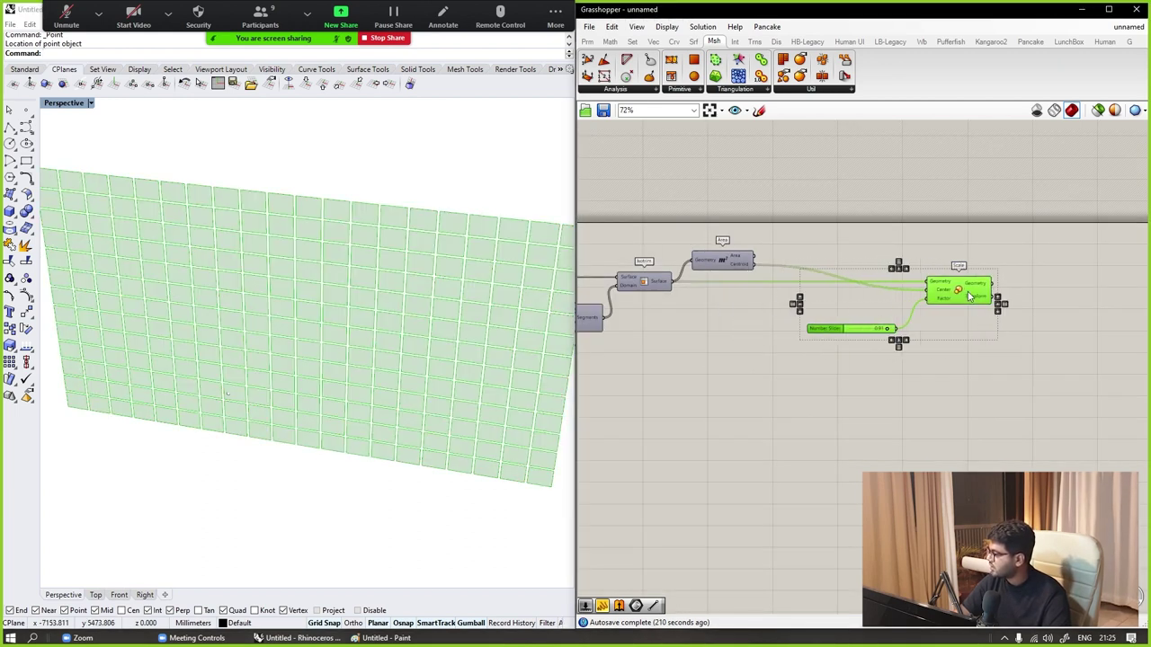
left_click(961, 343)
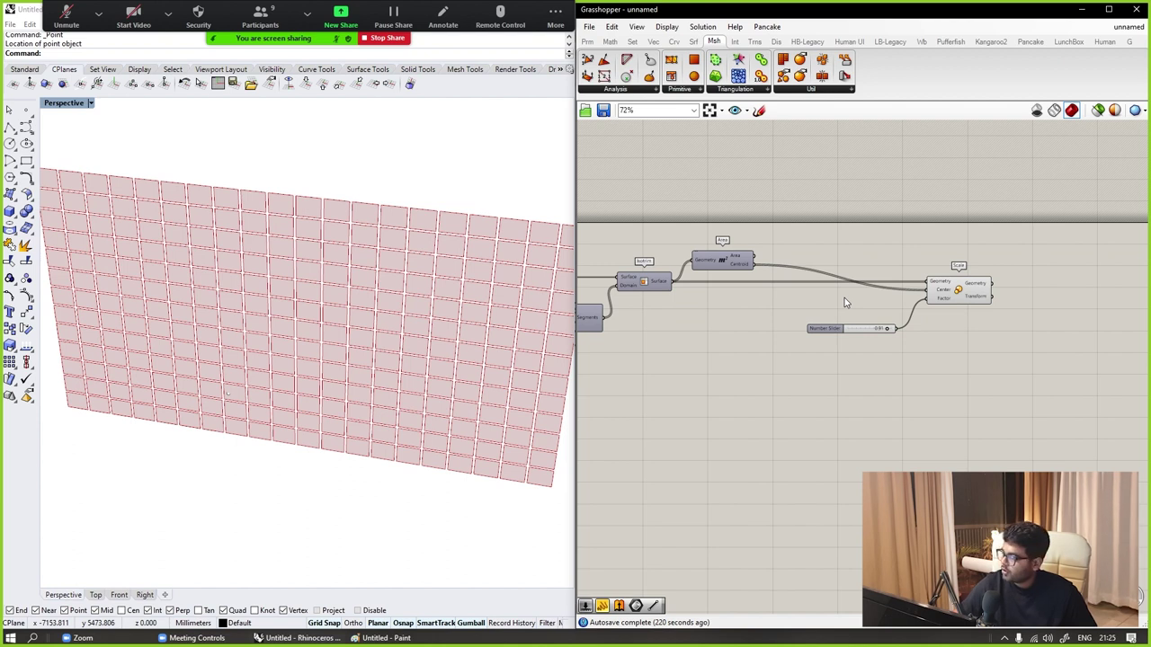
left_click(229, 399)
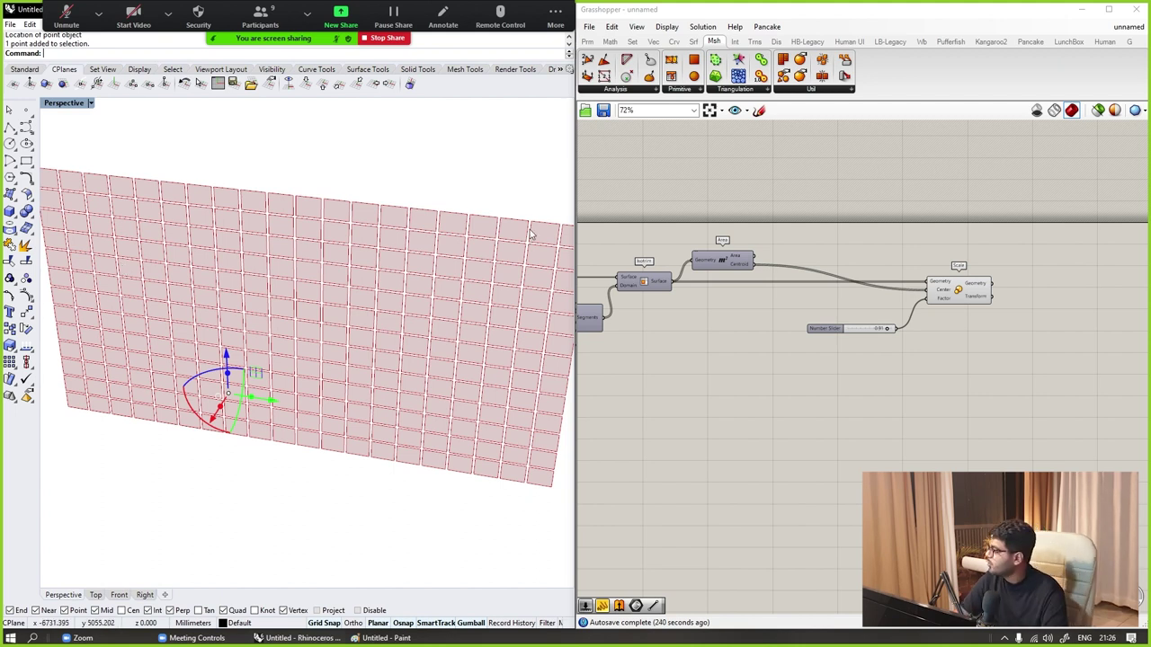
Limit the preview to selected components and view the Area centroids together with the Isotrim panels.
left_click_drag(722, 257, 726, 245)
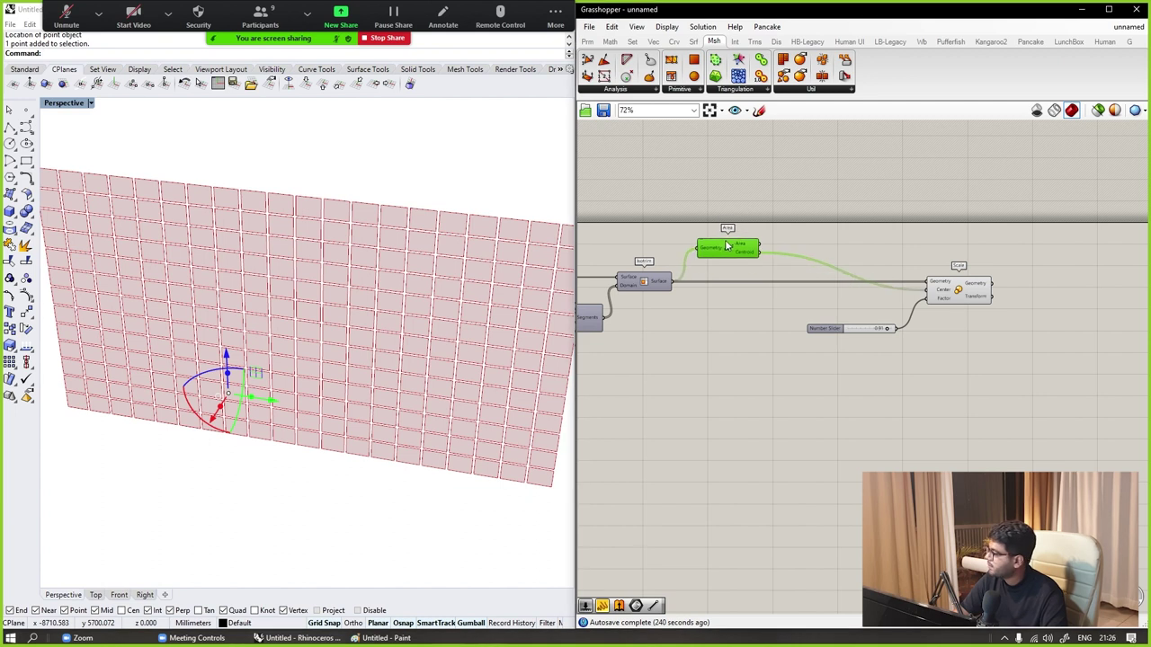
left_click(1098, 109)
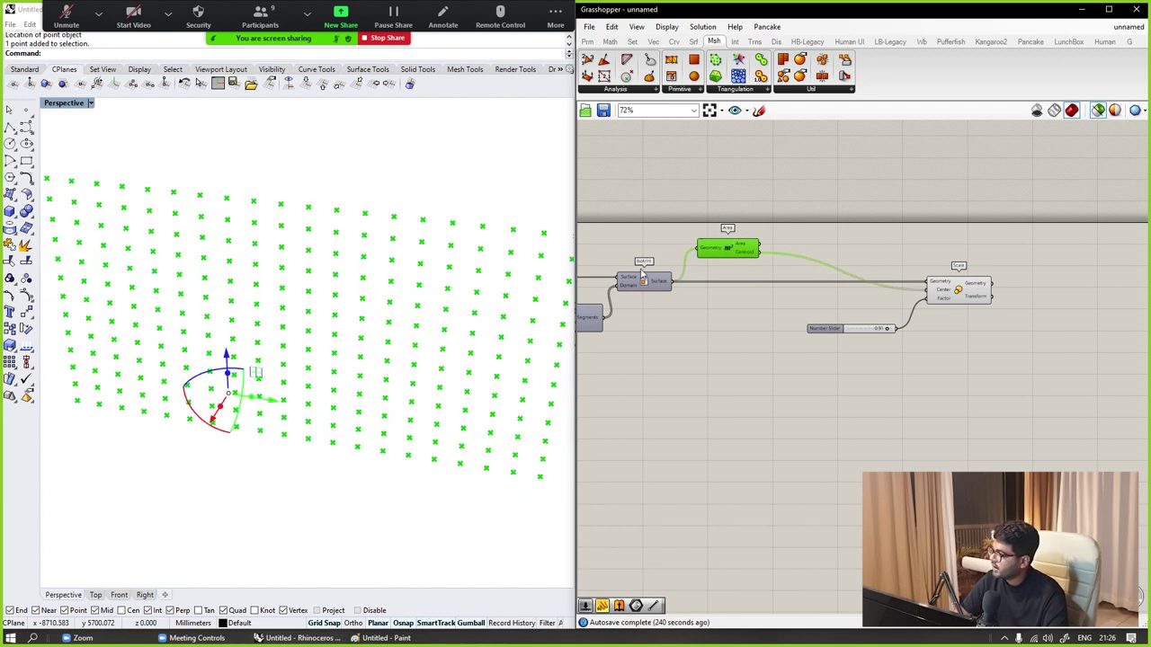
left_click(640, 286, "shift")
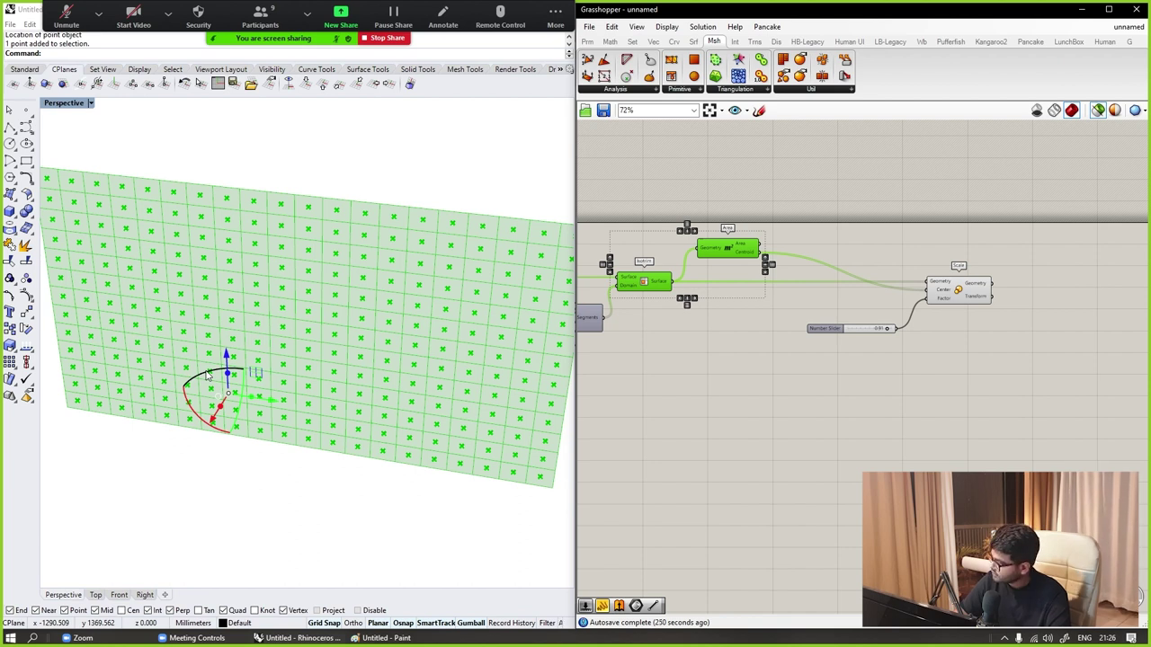
Add a Point parameter below the panel grid definition and reference the Rhino point object in it.
scroll(764, 321, "down", 3)
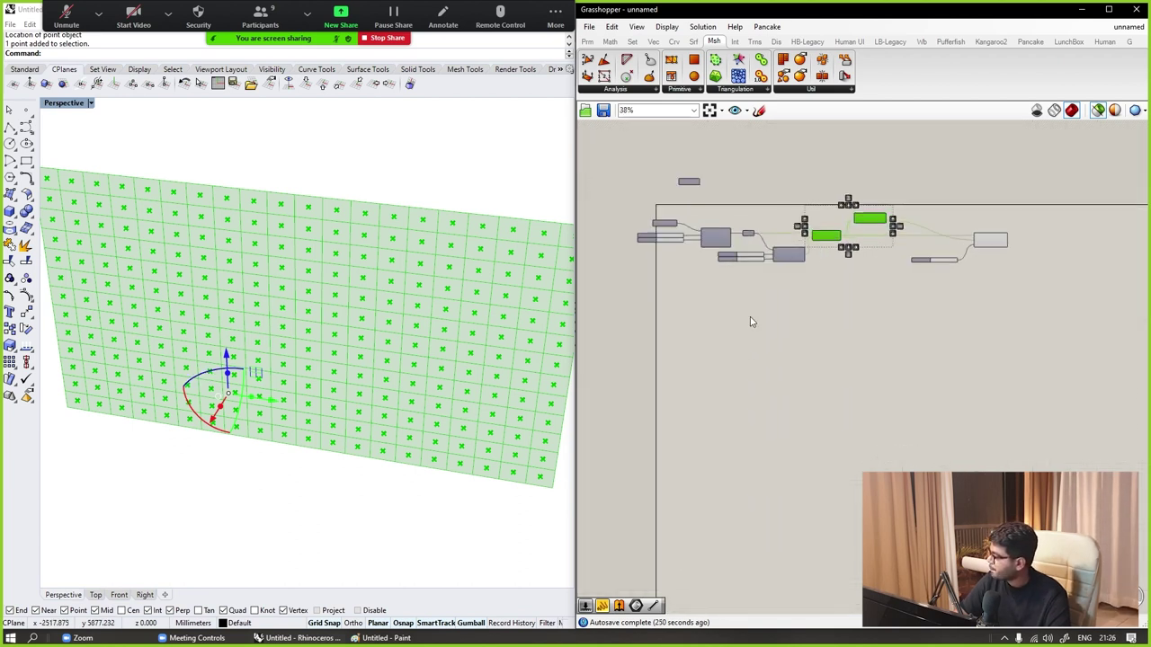
double_click(701, 309)
type("plane")
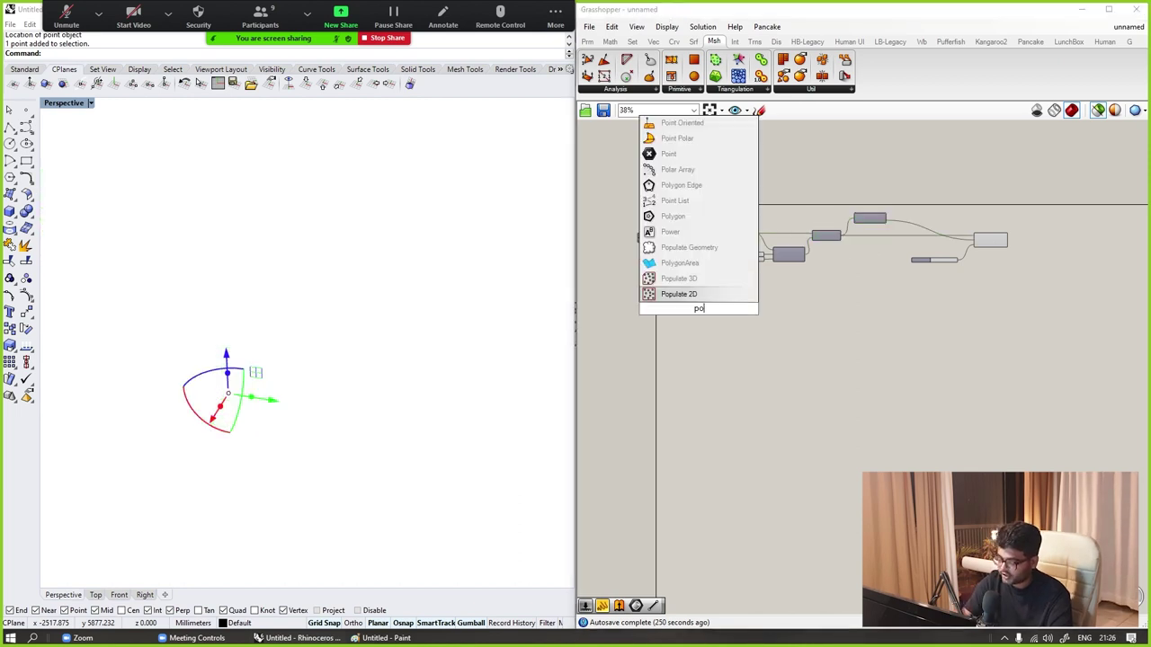
key("Return")
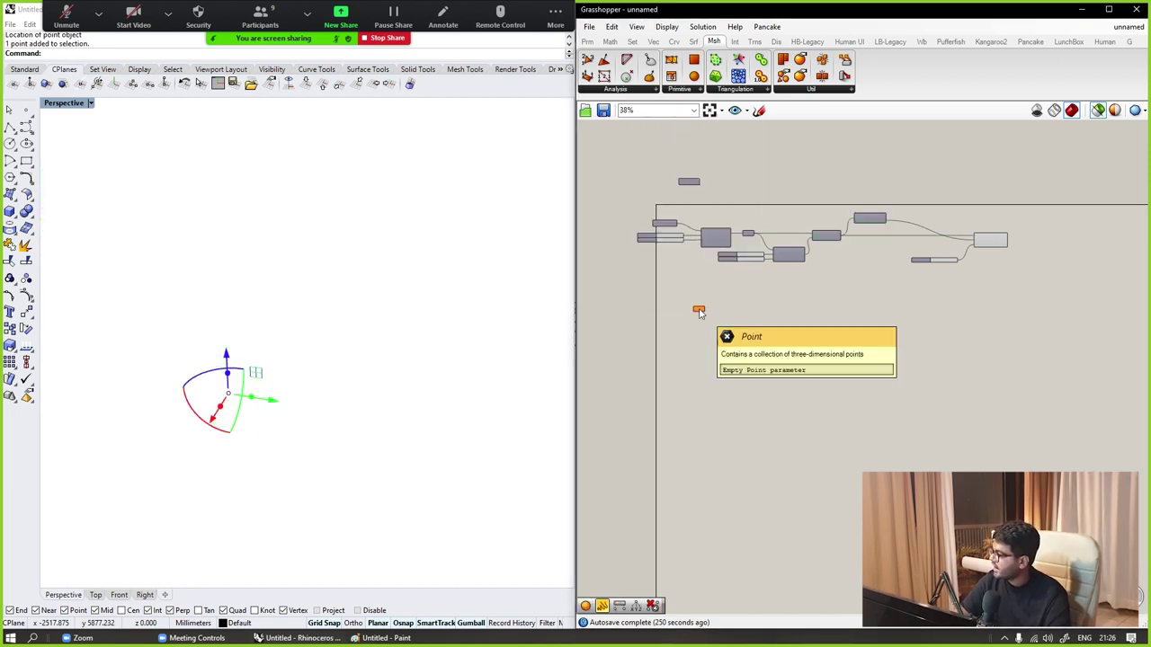
right_click(700, 312)
left_click(747, 473)
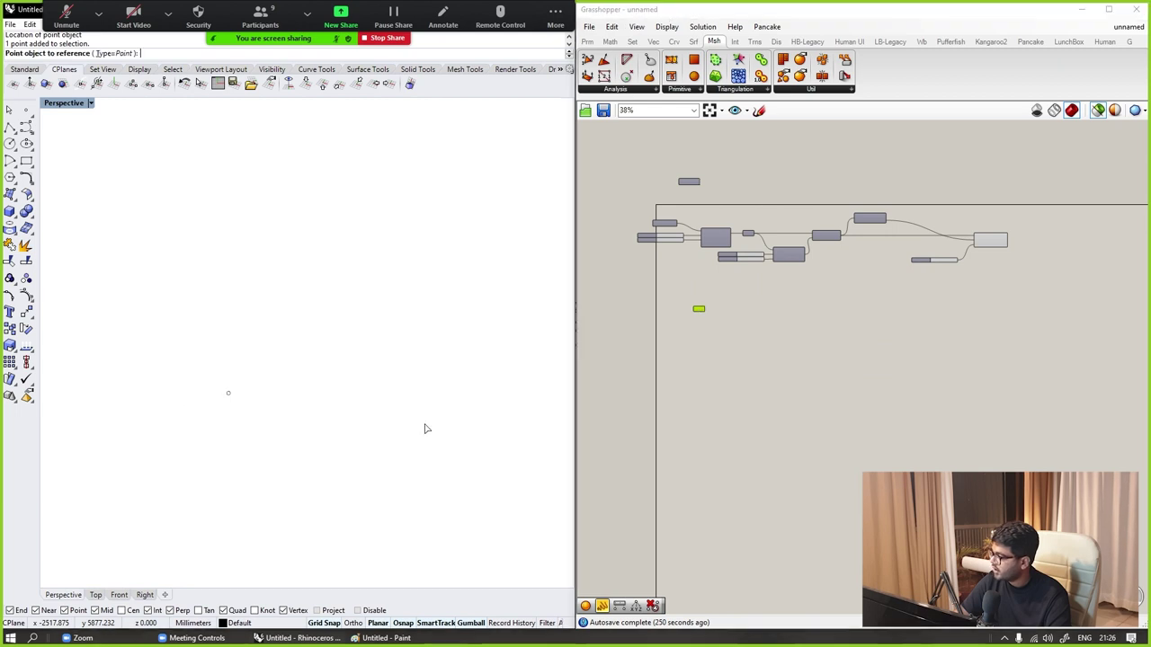
key("Escape")
right_click(188, 369)
left_click(229, 404)
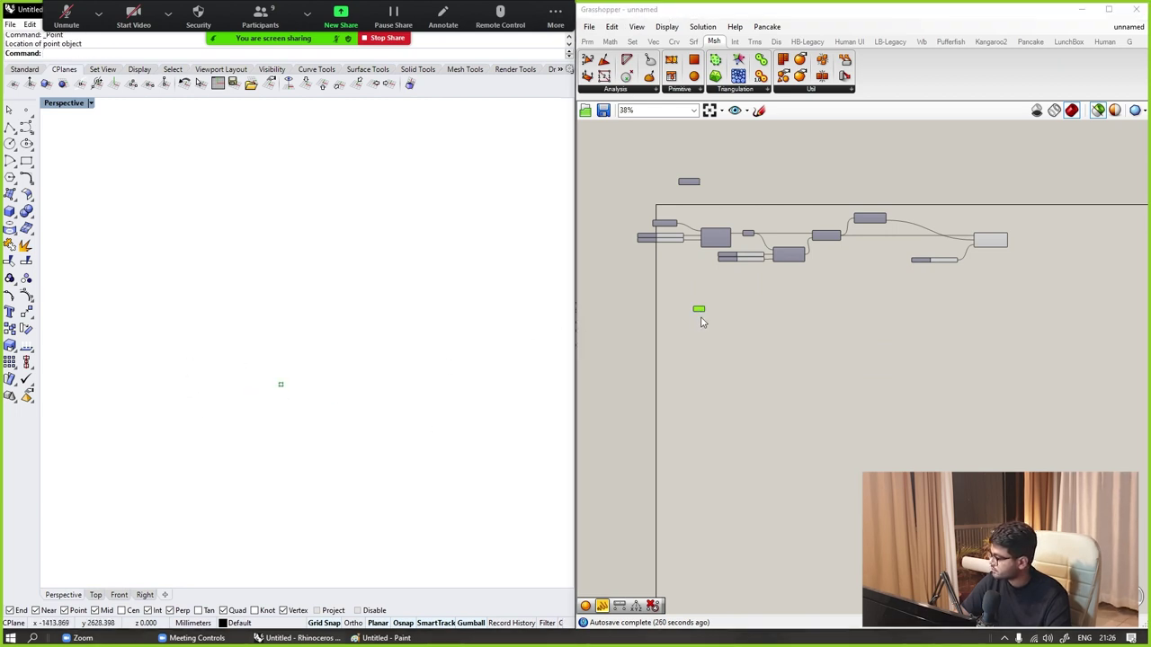
Turn off the selected-only preview to view the referenced point over the scaled panels.
scroll(700, 315, "up", 5)
scroll(698, 297, "down", 5)
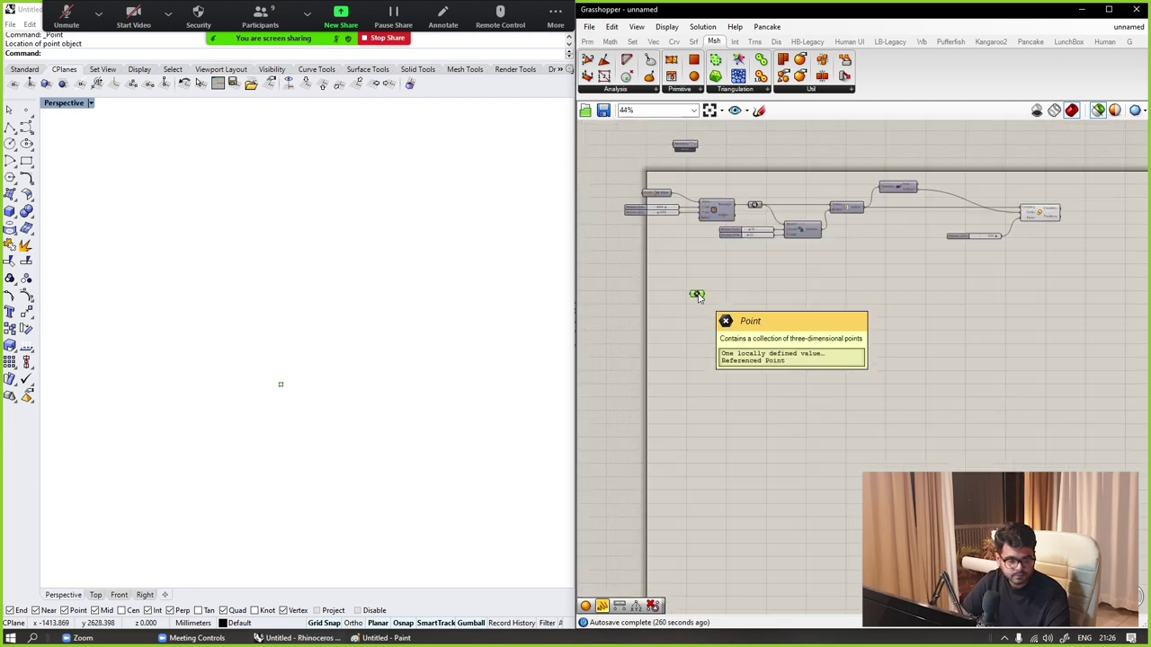
left_click(1106, 108)
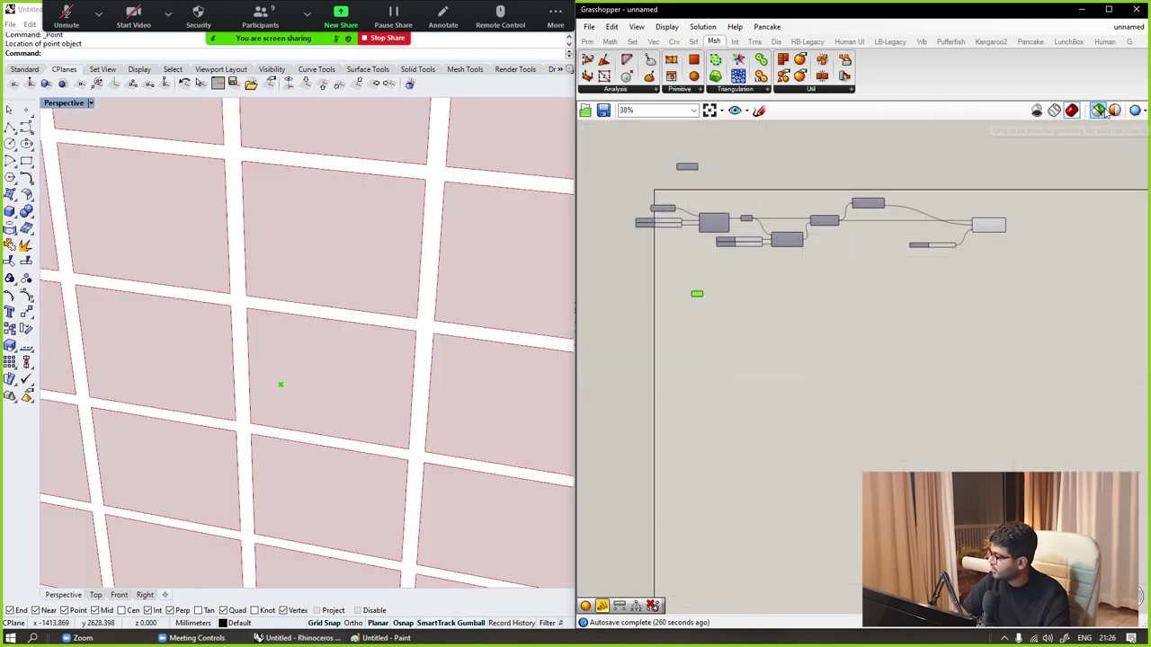
Add a Distance component above Area and connect Area's Centroid output to its Point A input.
scroll(854, 334, "up", 3)
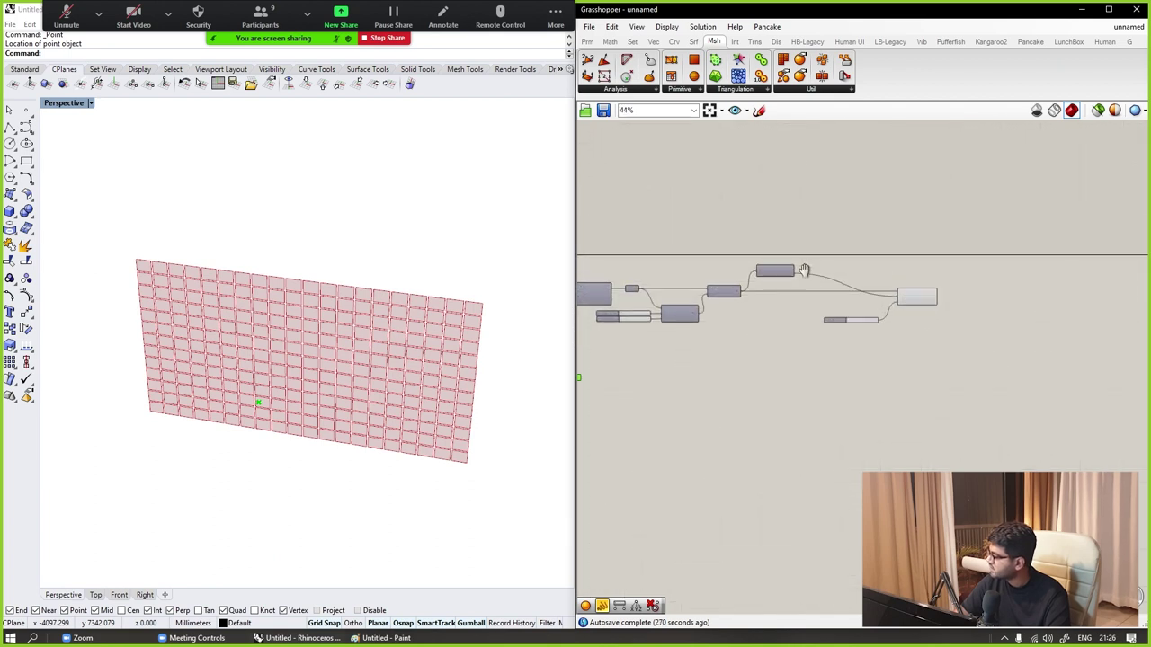
double_click(786, 229)
type("distance")
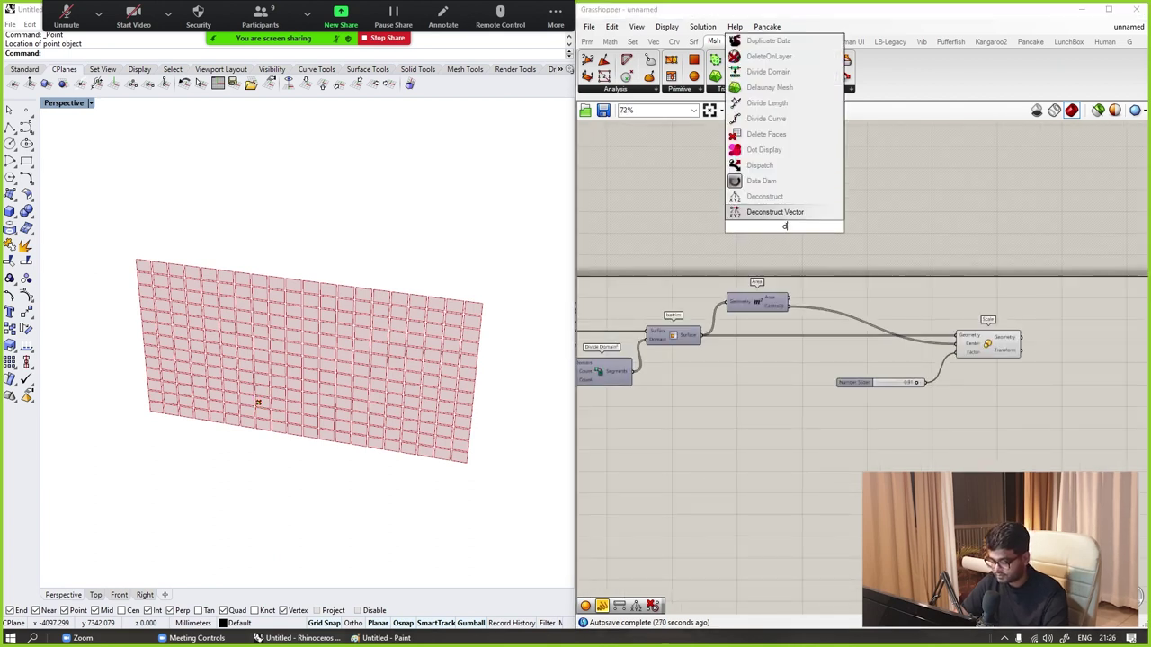
key("Return")
scroll(779, 223, "down", 1)
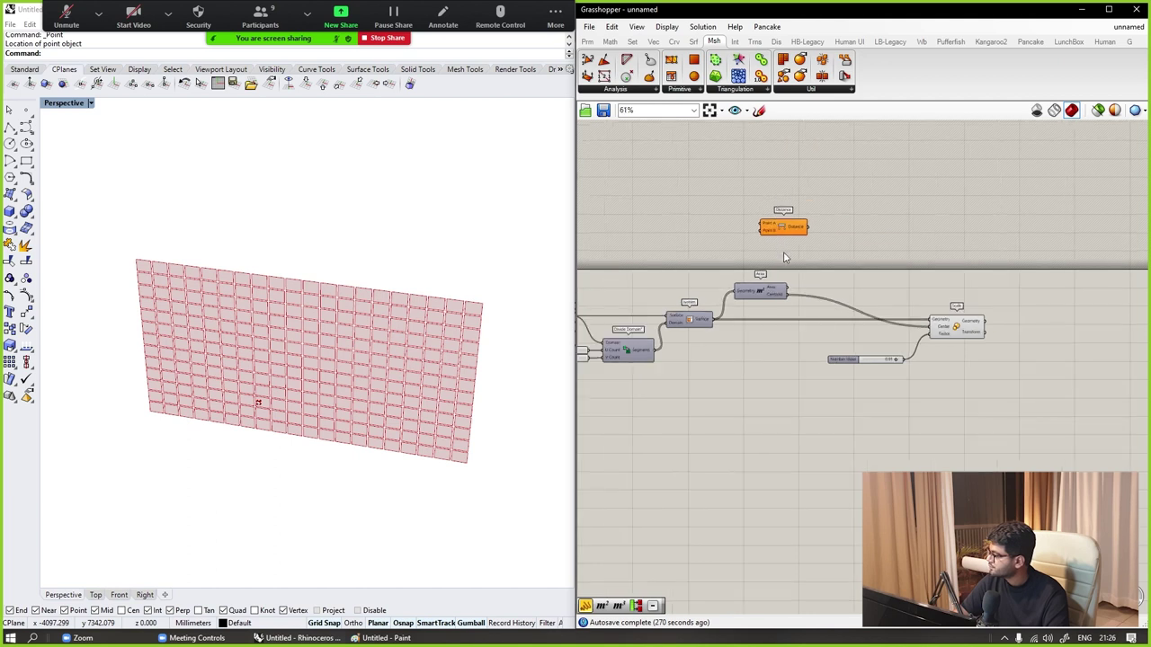
left_click_drag(780, 225, 833, 235)
scroll(797, 277, "up", 3)
left_click_drag(785, 301, 825, 204)
Preview only the Area centroids and Isotrim panels for a check, and restore the full preview.
left_click(754, 306)
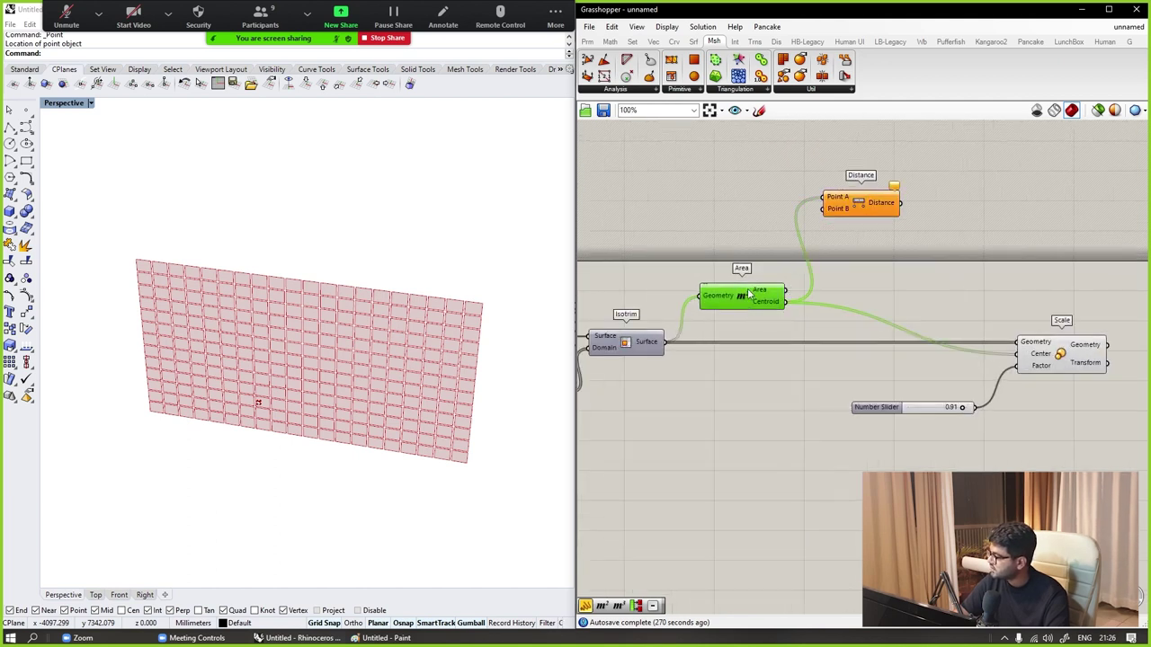
left_click(1098, 109)
left_click(626, 340, "shift")
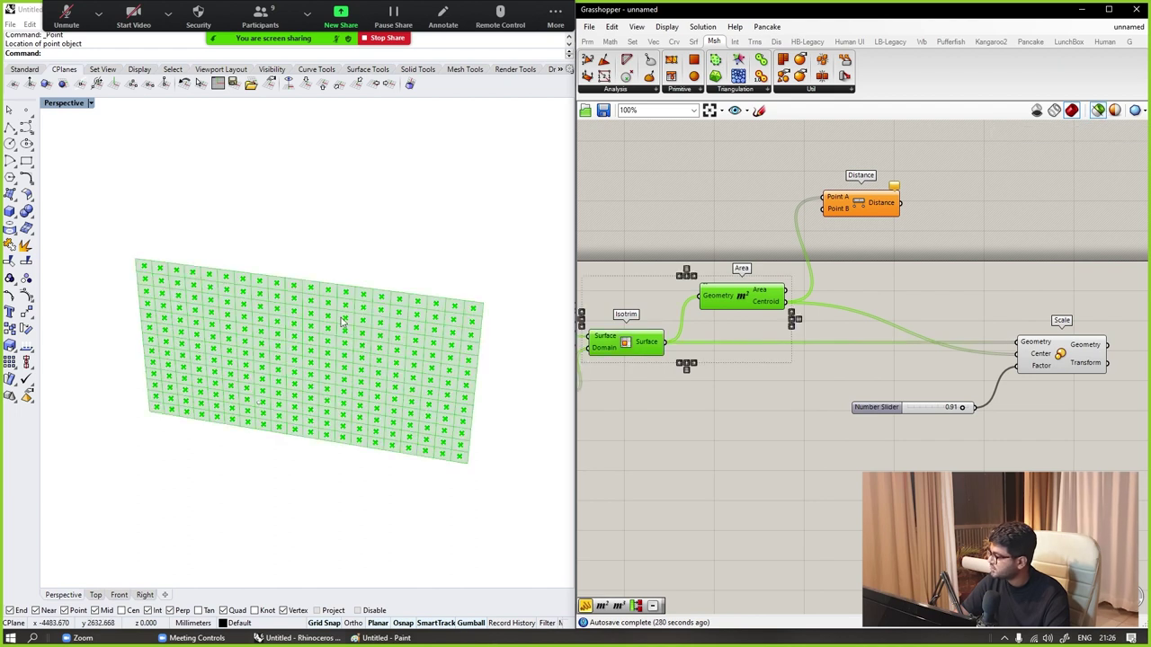
left_click(1098, 110)
Connect the referenced Point parameter to the Point B input of Distance.
scroll(984, 180, "down", 3)
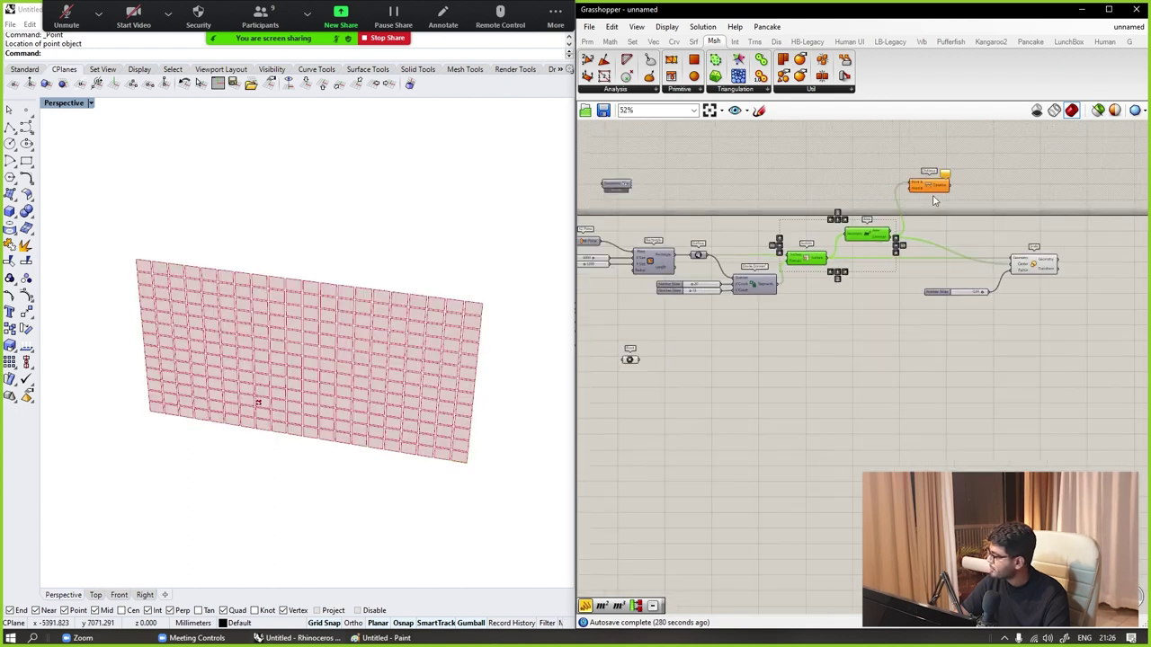
scroll(635, 359, "up", 2)
left_click_drag(629, 361, 962, 164)
scroll(835, 290, "down", 3)
scroll(951, 189, "up", 4)
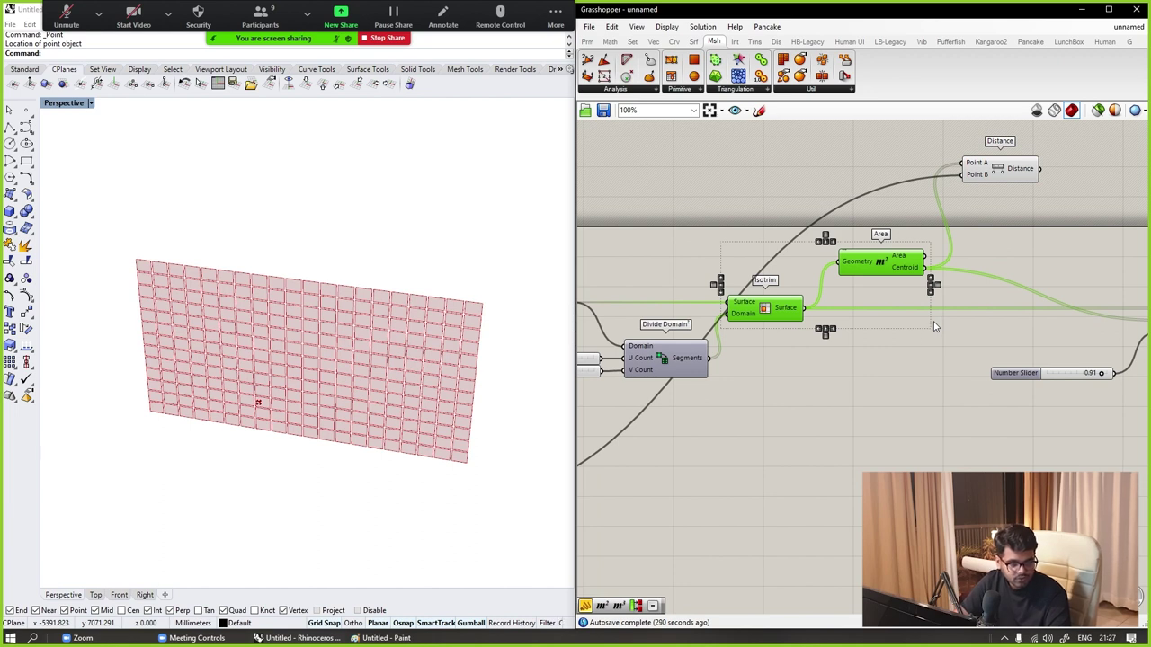
With Zoom's annotation Draw tool, outline a panel near the point, mark its centroid and label the distance to the point d1.
scroll(267, 468, "up", 5)
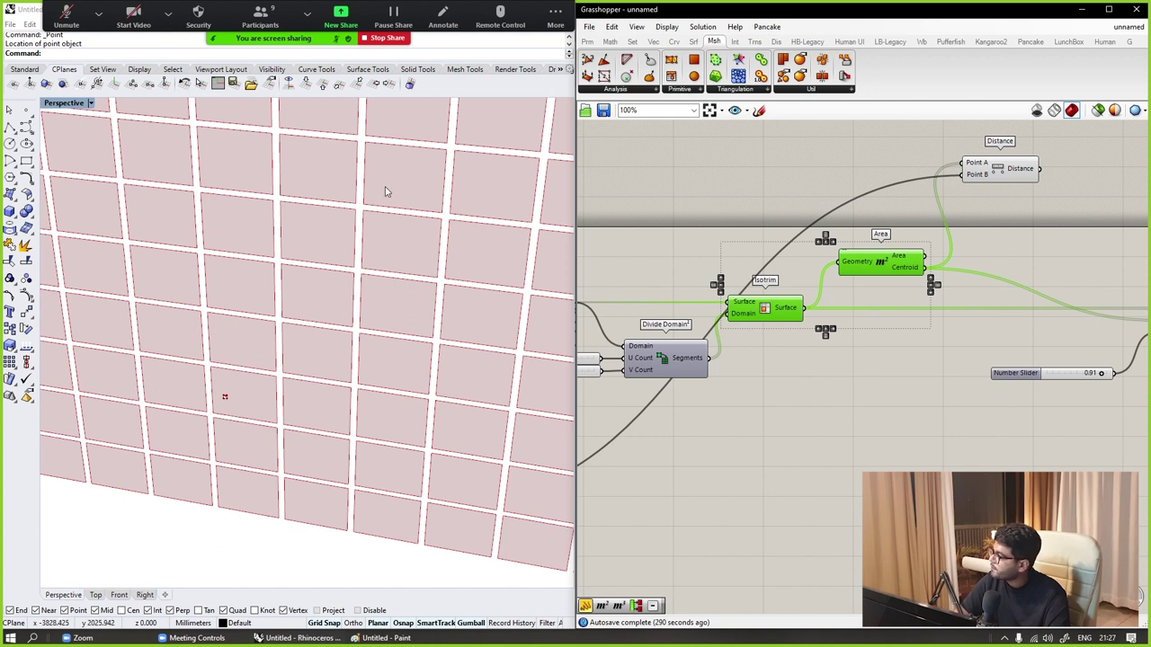
left_click(443, 16)
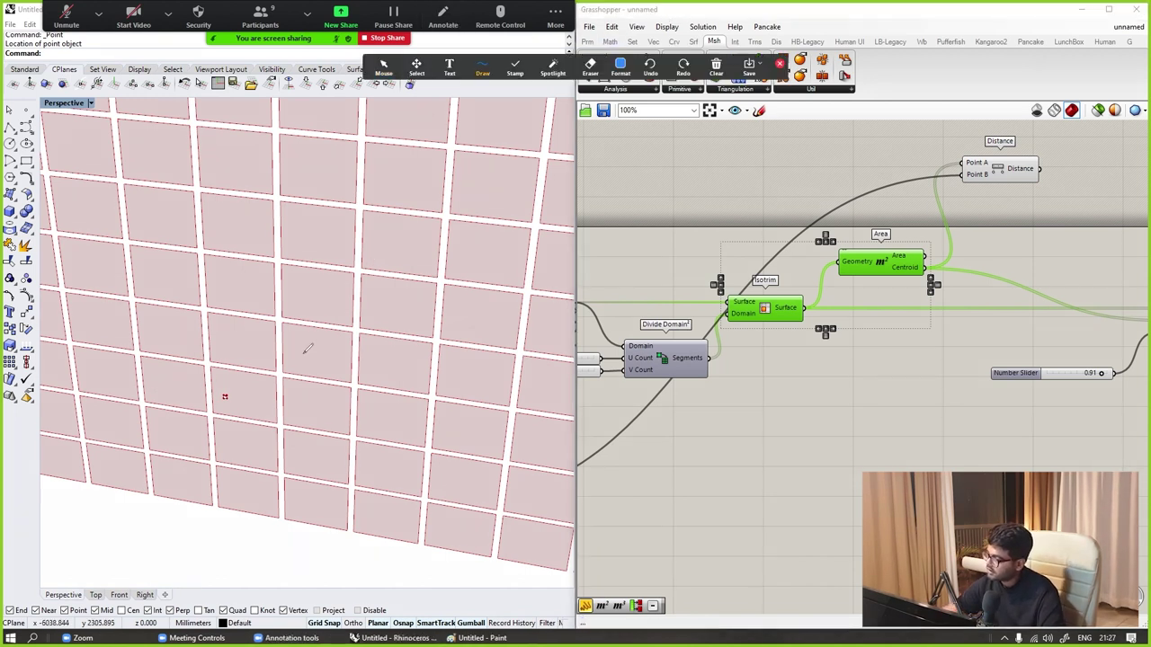
mouse_move(144, 356)
left_mouse_down()
mouse_move(142, 404)
mouse_move(142, 358)
mouse_move(161, 357)
left_mouse_up()
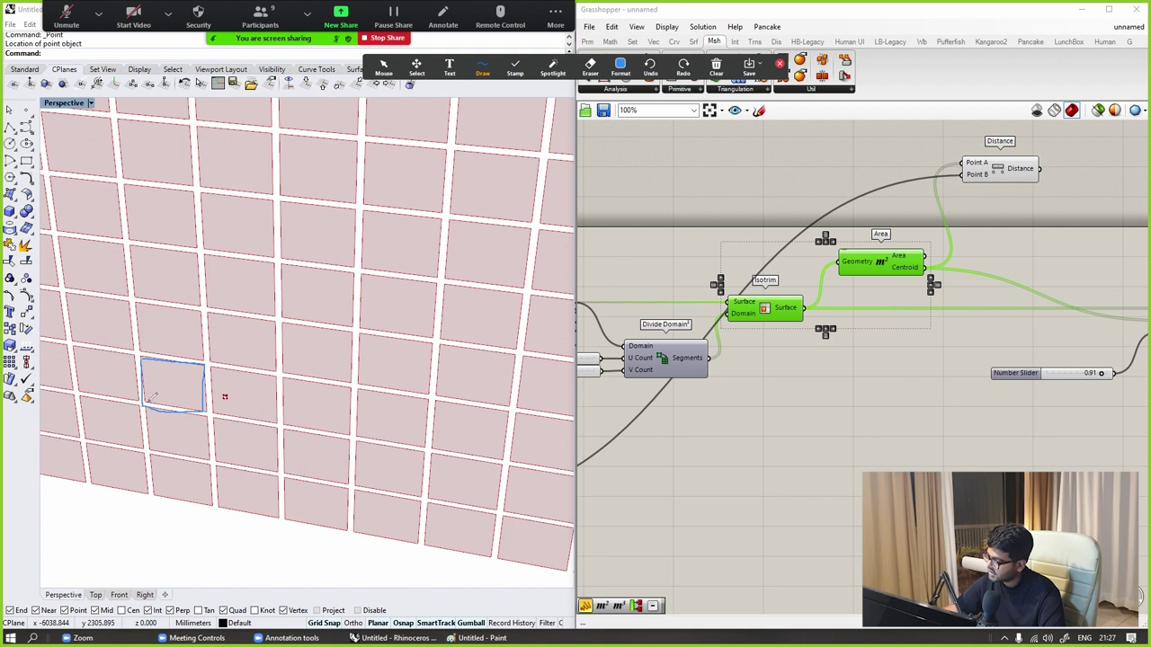
left_click_drag(170, 380, 179, 386)
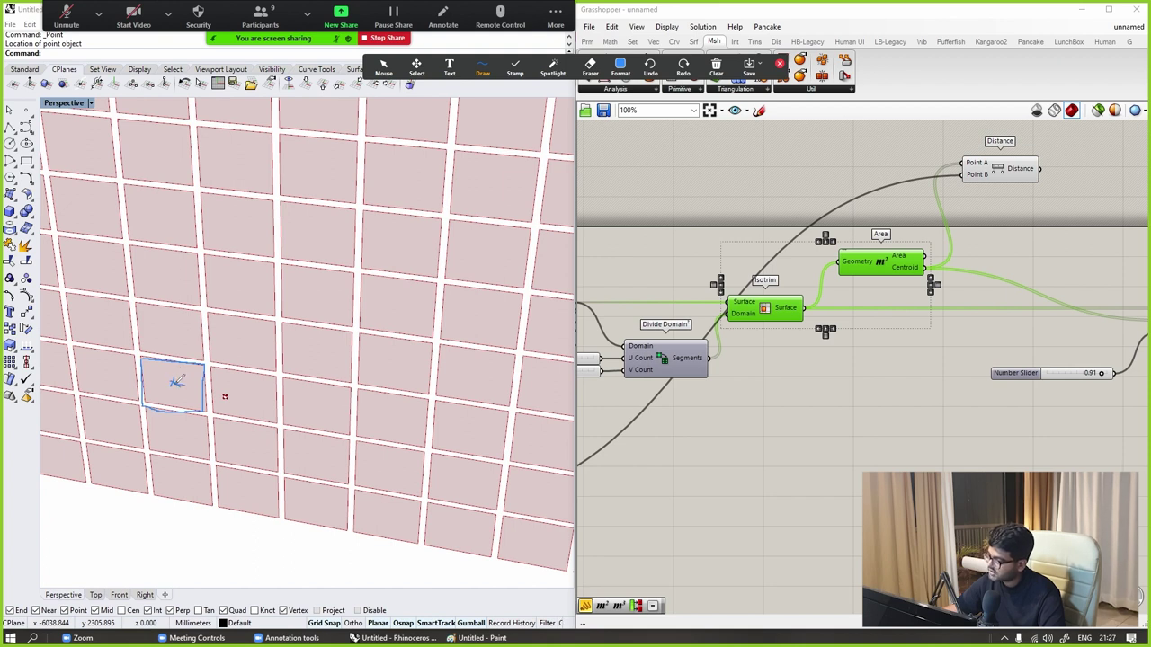
left_click_drag(191, 379, 199, 376)
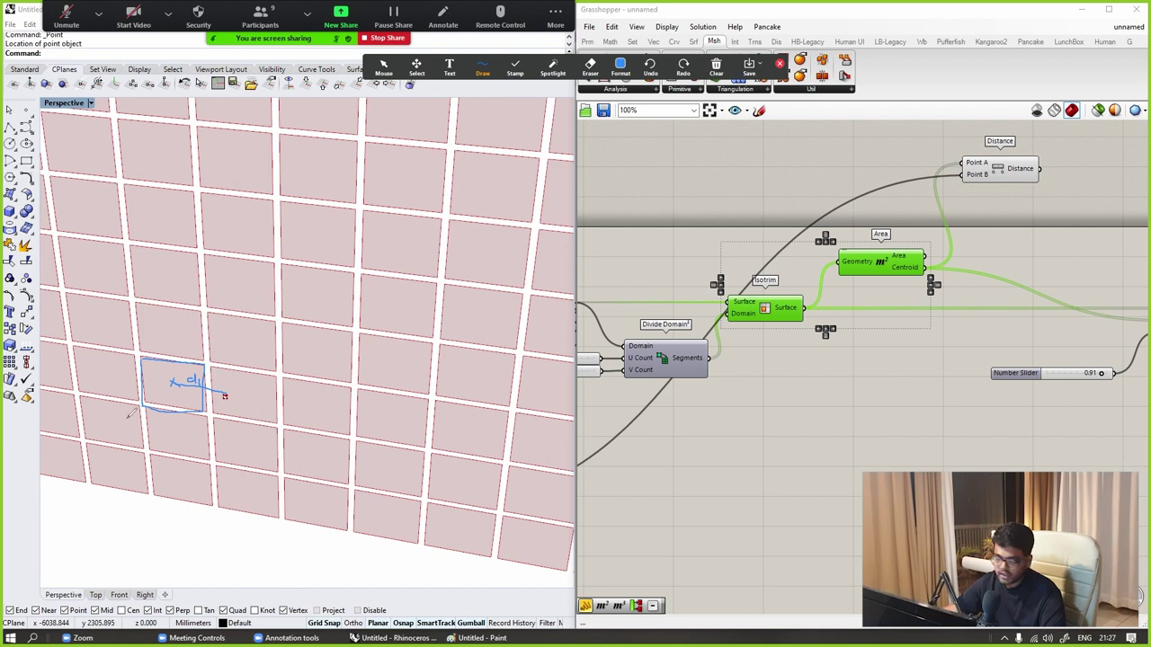
Annotate a farther panel with its centroid and distance d2 to the point, and write the comparison d1<d2 with both terms circled.
left_click_drag(363, 213, 361, 268)
left_click_drag(362, 210, 416, 218)
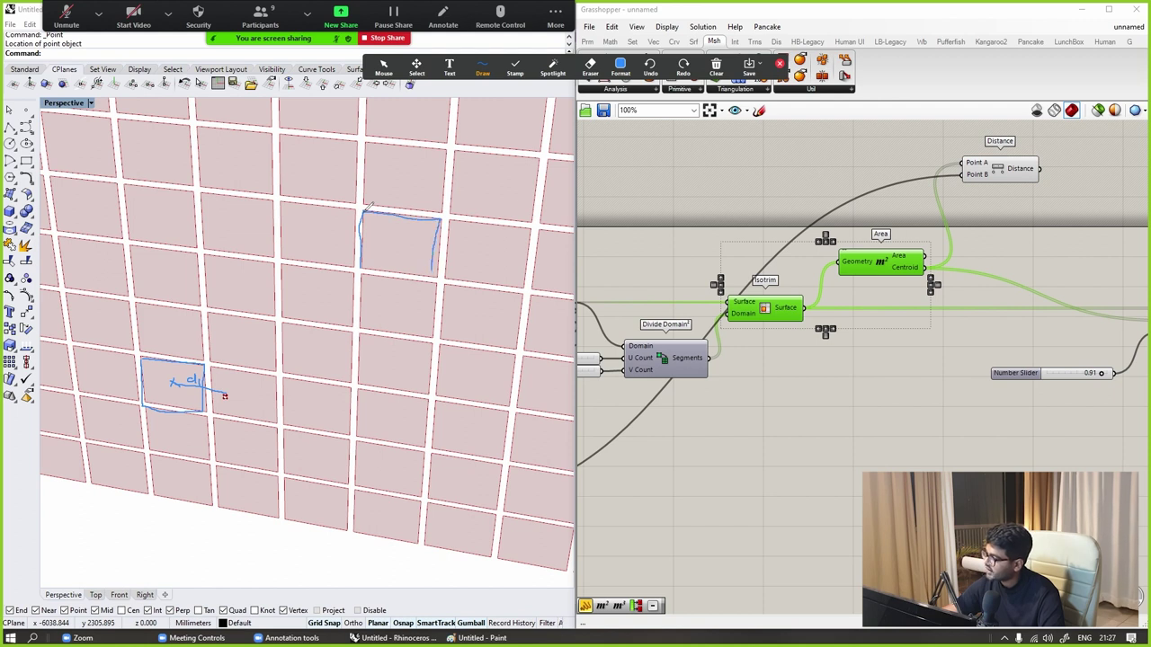
mouse_move(392, 236)
left_mouse_down()
mouse_move(406, 248)
mouse_move(396, 246)
left_mouse_up()
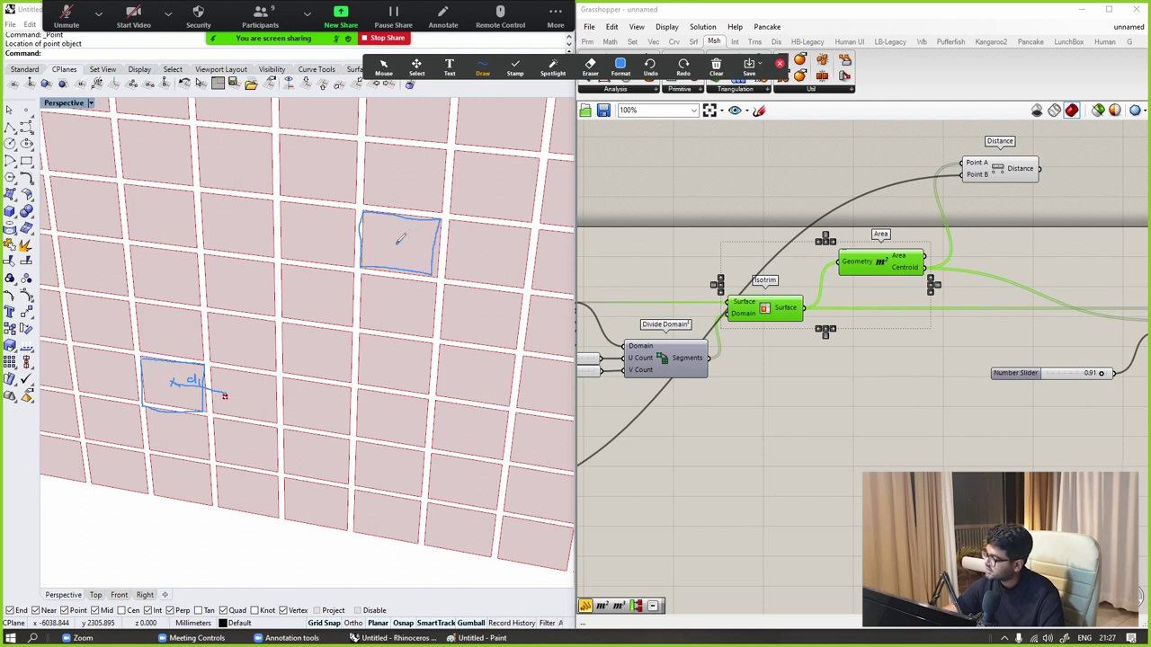
left_click_drag(237, 387, 400, 241)
mouse_move(319, 297)
left_mouse_down()
mouse_move(308, 309)
mouse_move(325, 297)
mouse_move(326, 307)
left_mouse_up()
mouse_move(189, 518)
left_mouse_down()
mouse_move(232, 511)
mouse_move(257, 532)
left_mouse_up()
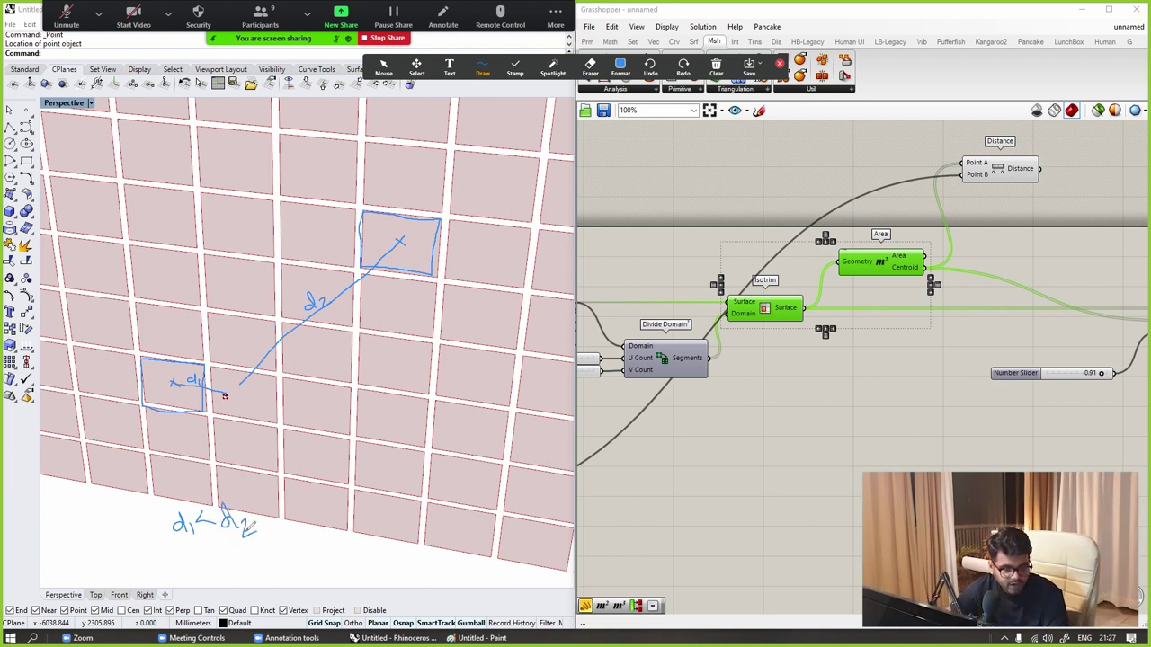
mouse_move(177, 497)
left_mouse_down()
mouse_move(163, 532)
mouse_move(183, 503)
mouse_move(218, 509)
mouse_move(231, 487)
left_mouse_up()
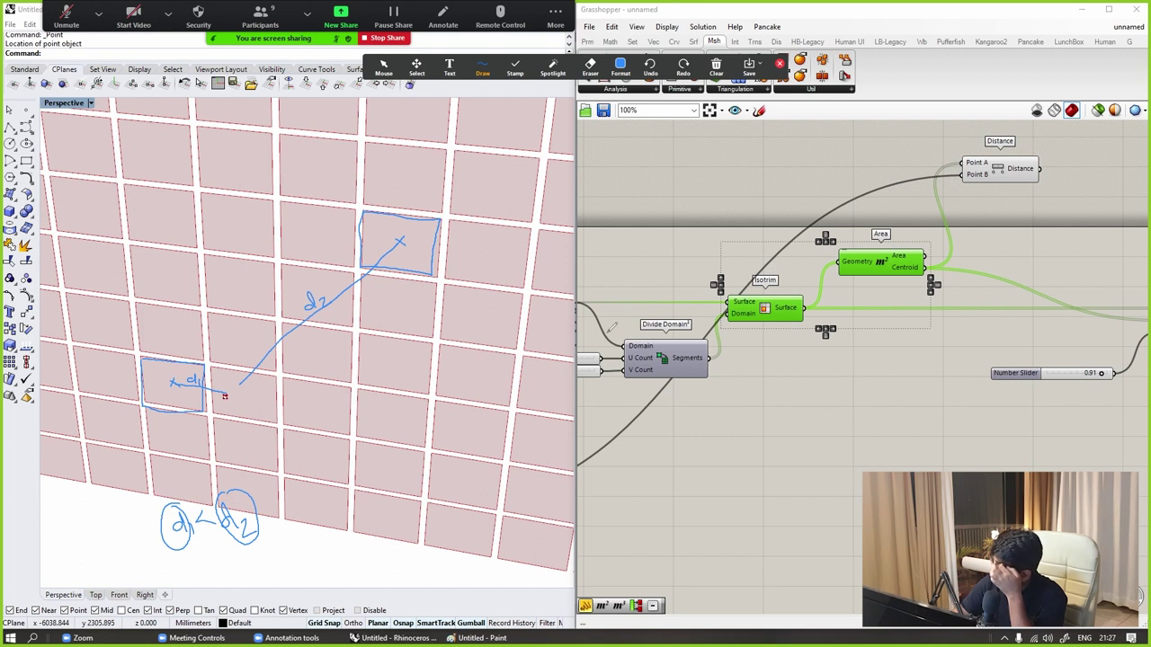
Clear all annotation drawings and close Zoom's annotation tools to return to the Grasshopper definition.
left_click(715, 70)
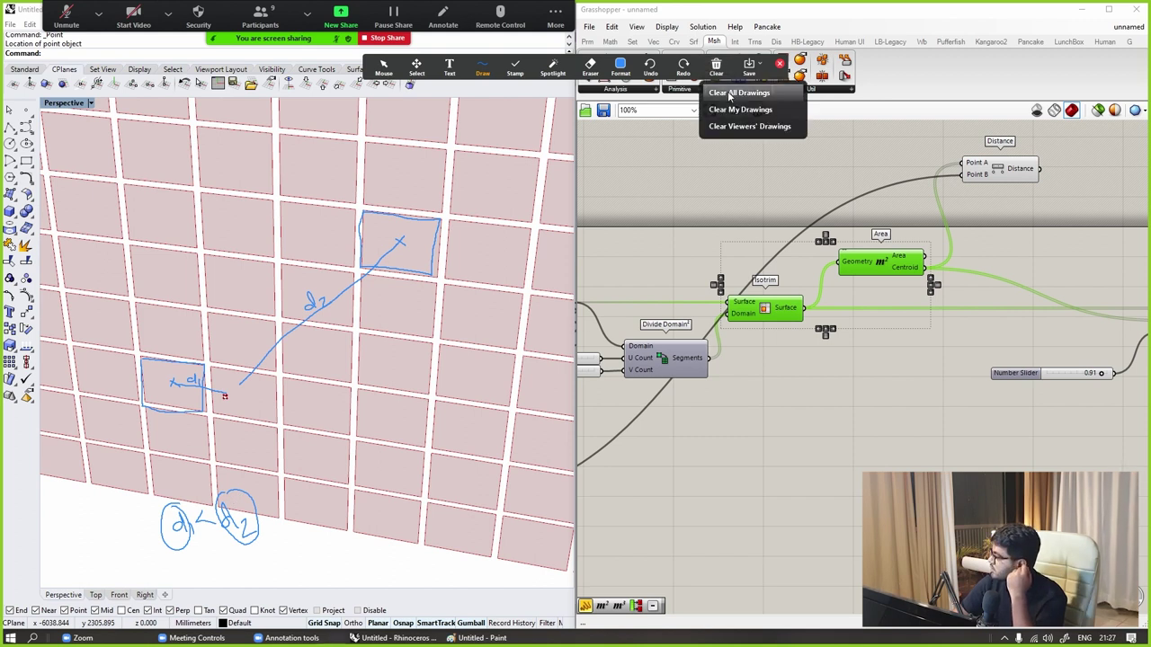
left_click(729, 94)
left_click(780, 63)
scroll(784, 258, "down", 2)
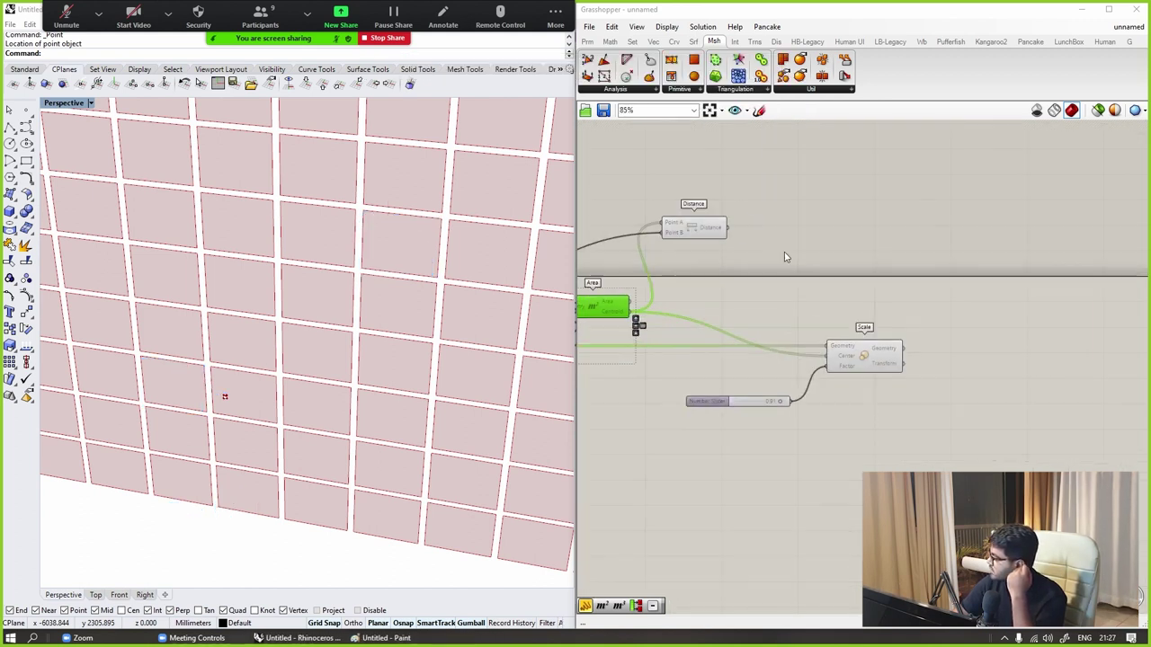
Connect the Distance output to Scale's Factor input in place of the number slider and preview the scaled panels.
left_click_drag(726, 227, 838, 379)
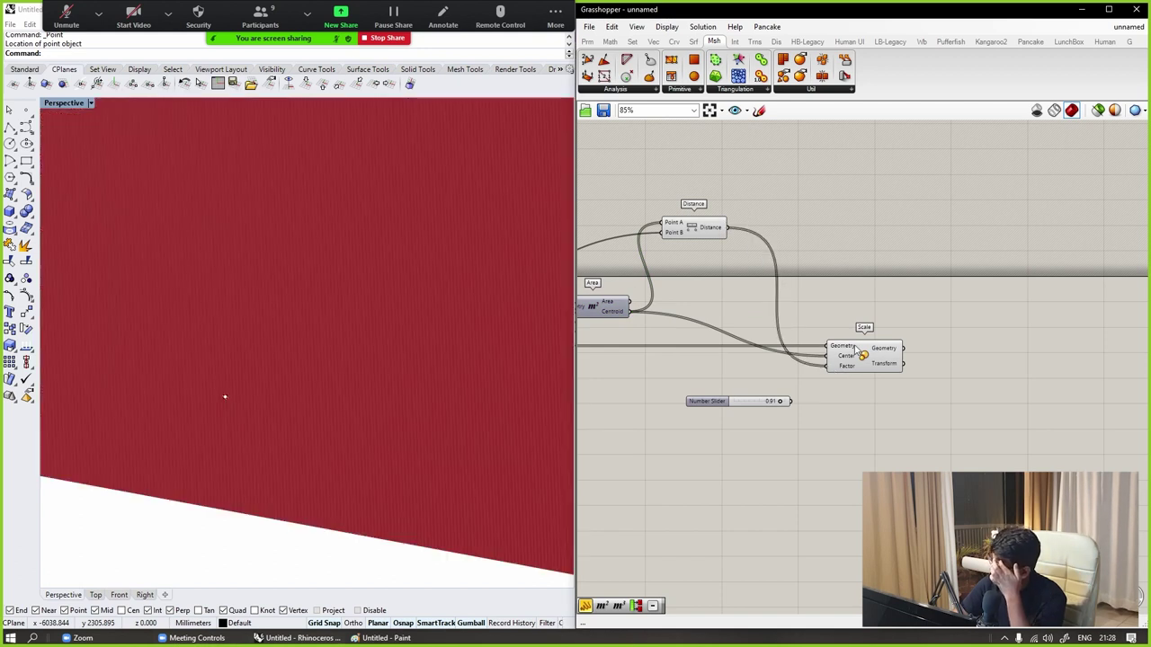
left_click(854, 356)
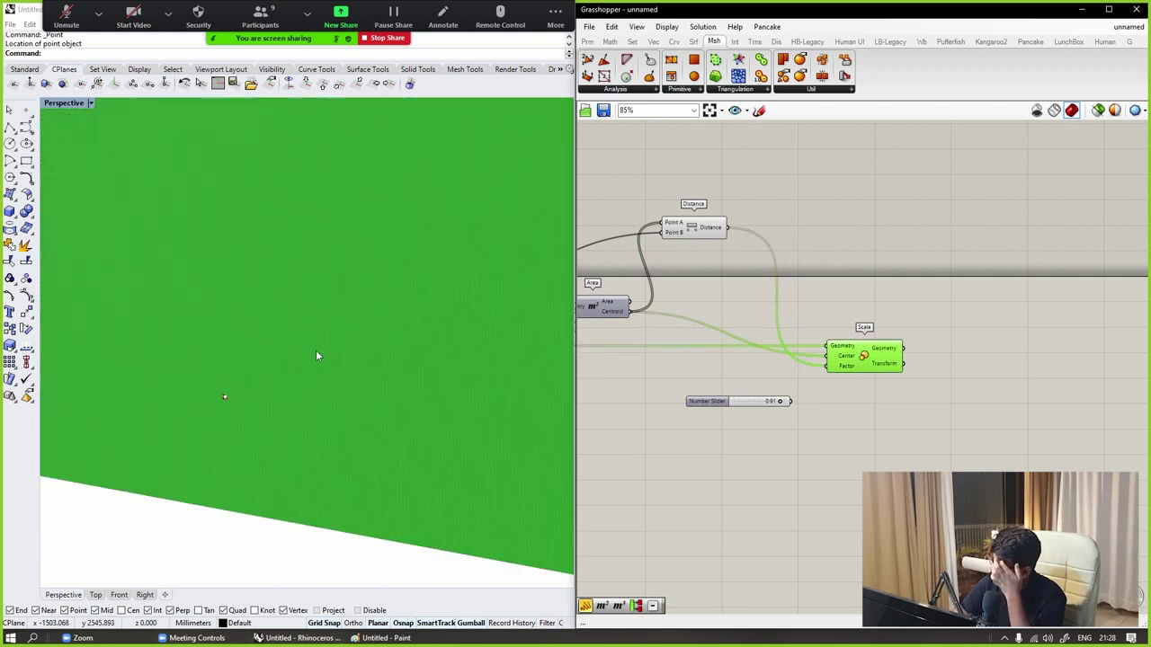
scroll(126, 342, "down", 10)
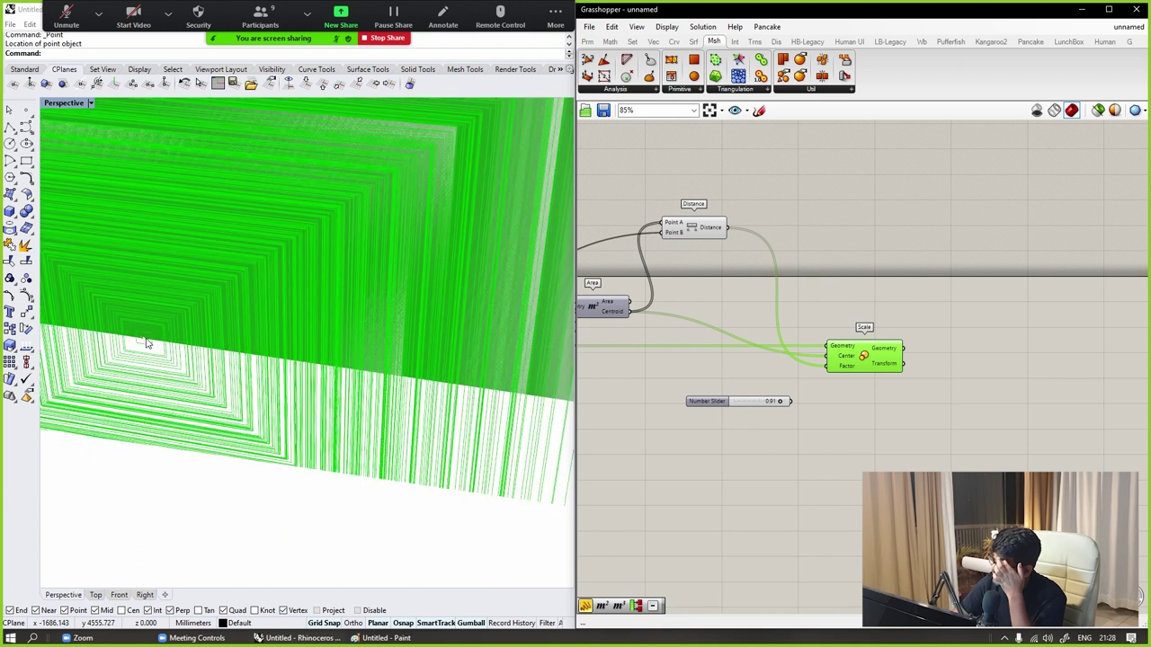
scroll(147, 339, "down", 4)
scroll(135, 342, "up", 4)
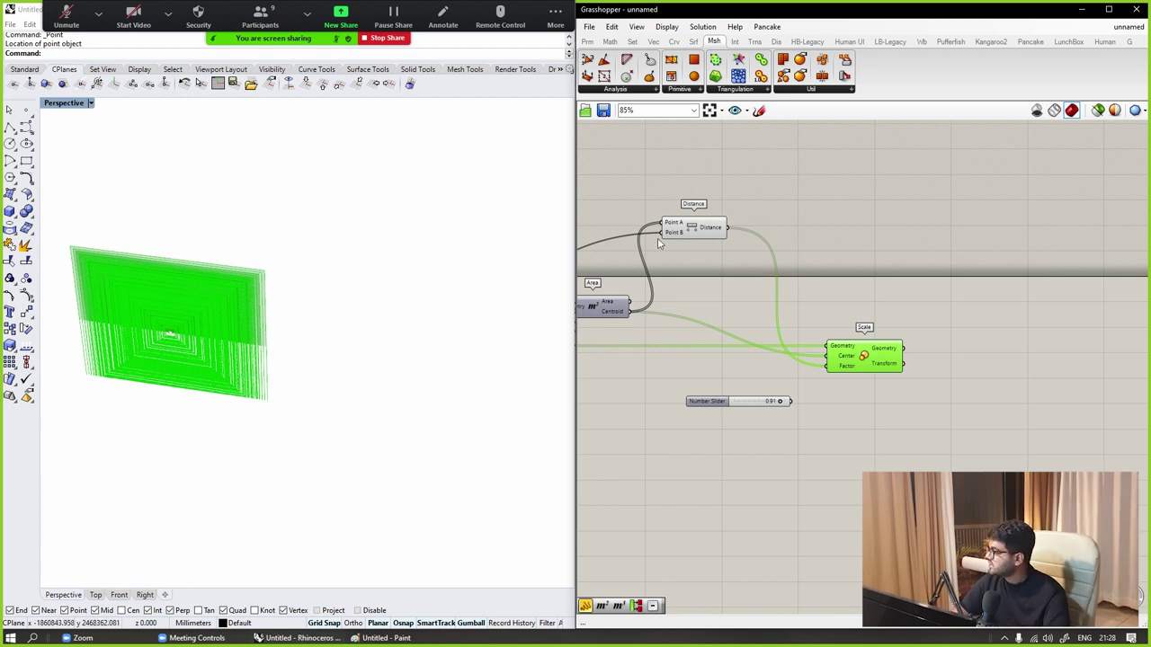
scroll(711, 234, "up", 3)
scroll(792, 297, "down", 3)
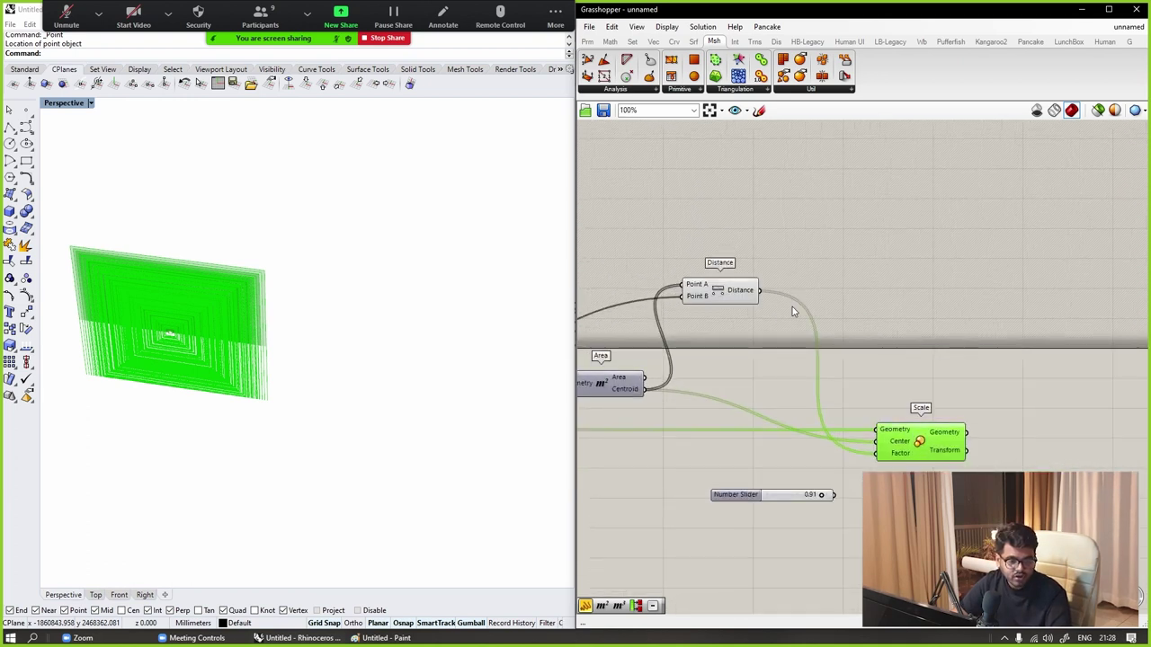
Add a Panel component beside the Distance component.
scroll(792, 307, "up", 2)
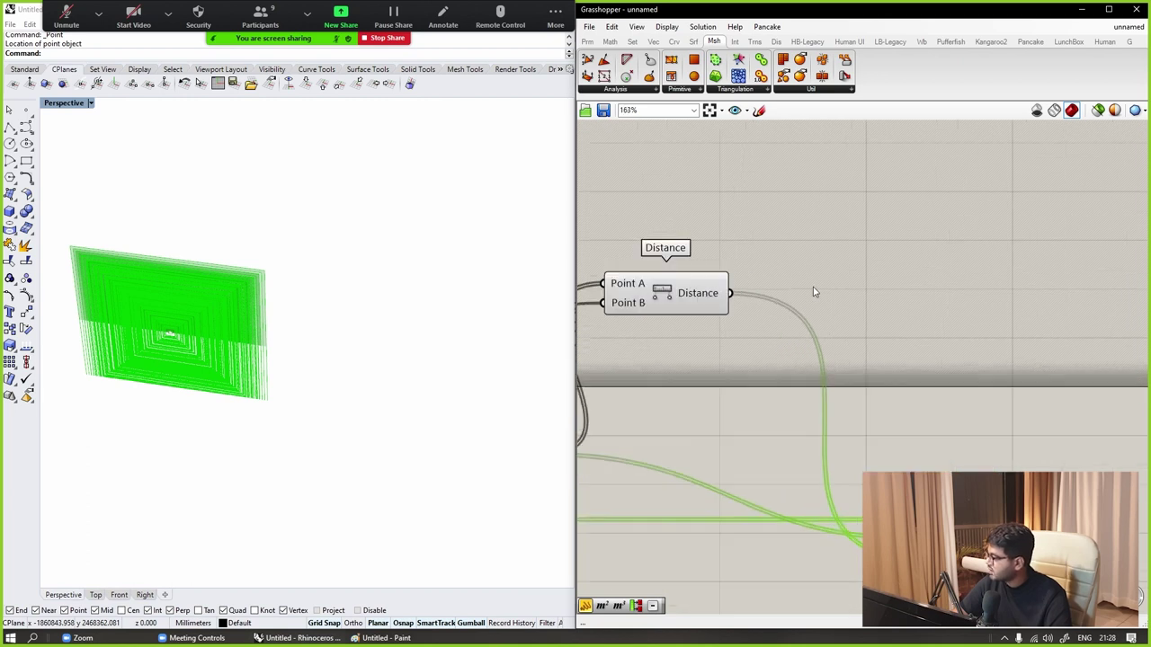
double_click(866, 258)
type("pain")
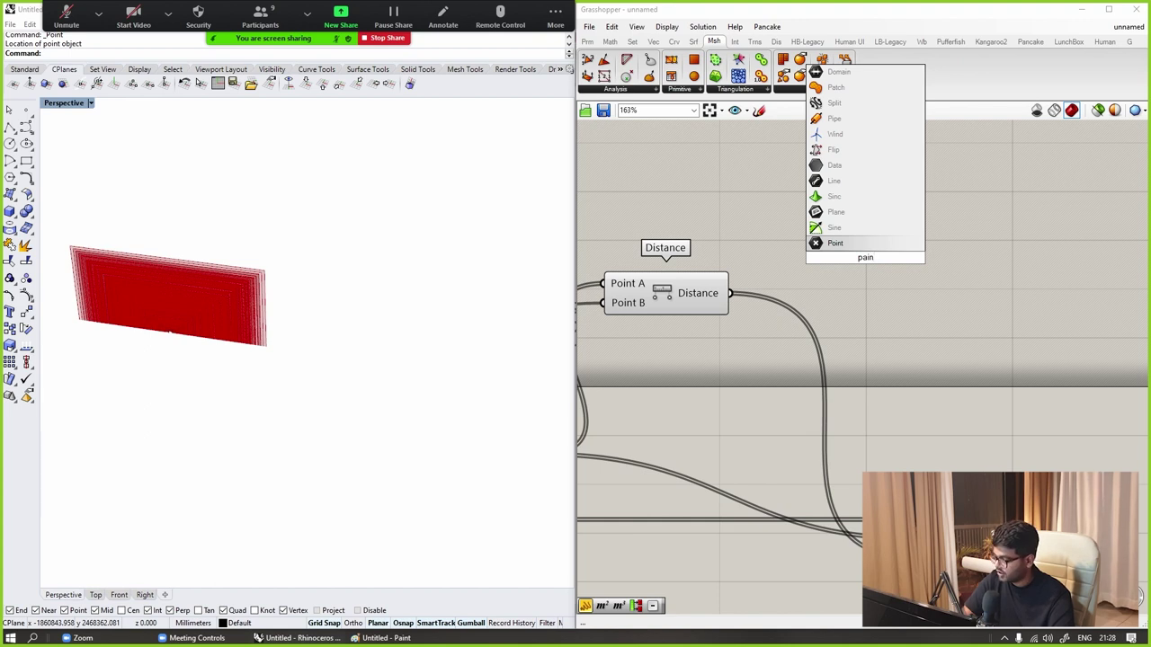
key("BackSpace")
key("BackSpace")
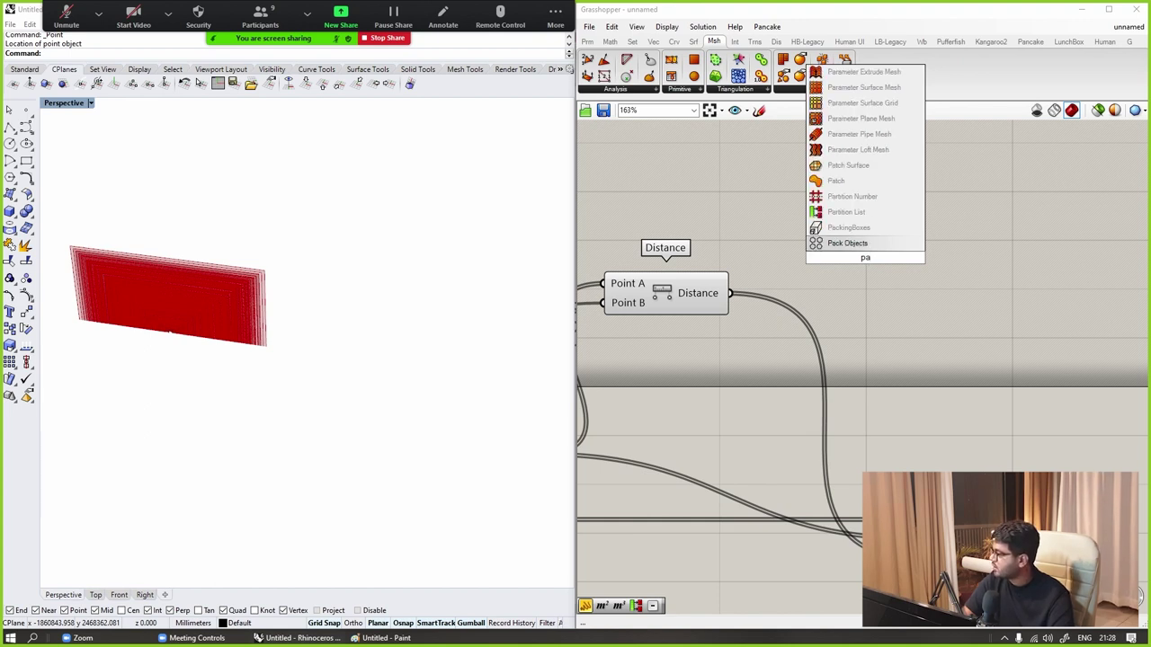
type("nel")
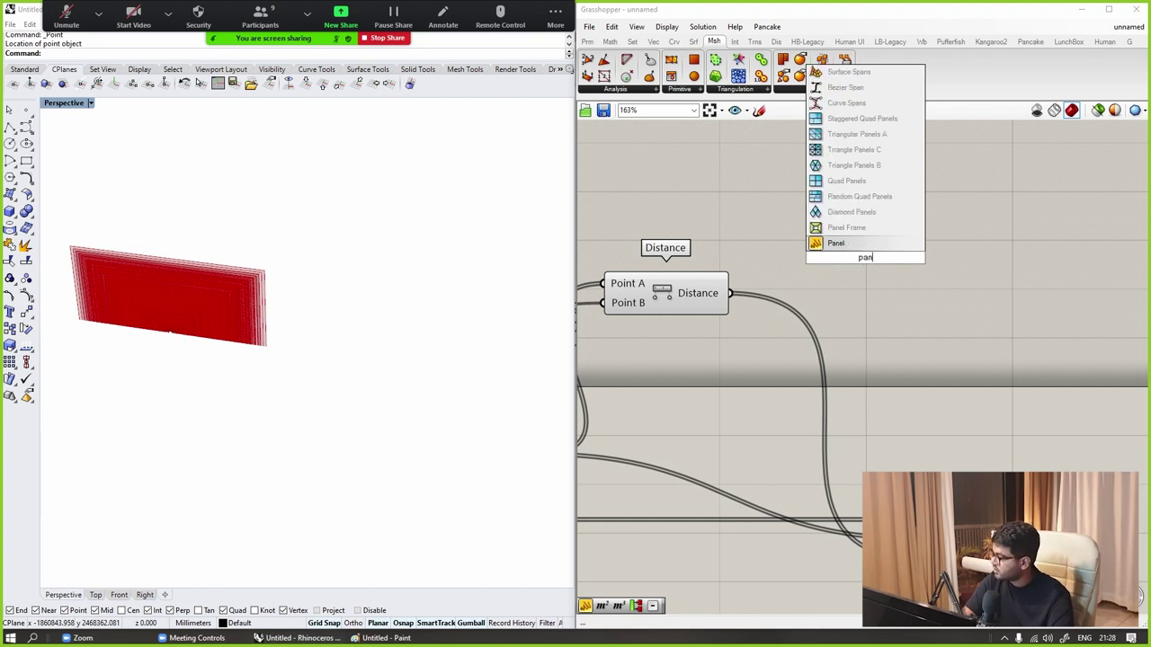
key("Return")
Feed the Distance output into the new panel, enlarge the panel to show more rows and place it above Distance.
scroll(868, 263, "up", 3)
left_click_drag(680, 307, 754, 259)
left_click_drag(920, 320, 920, 490)
scroll(868, 310, "down", 4)
scroll(868, 310, "down", 2)
left_click_drag(868, 310, 893, 235)
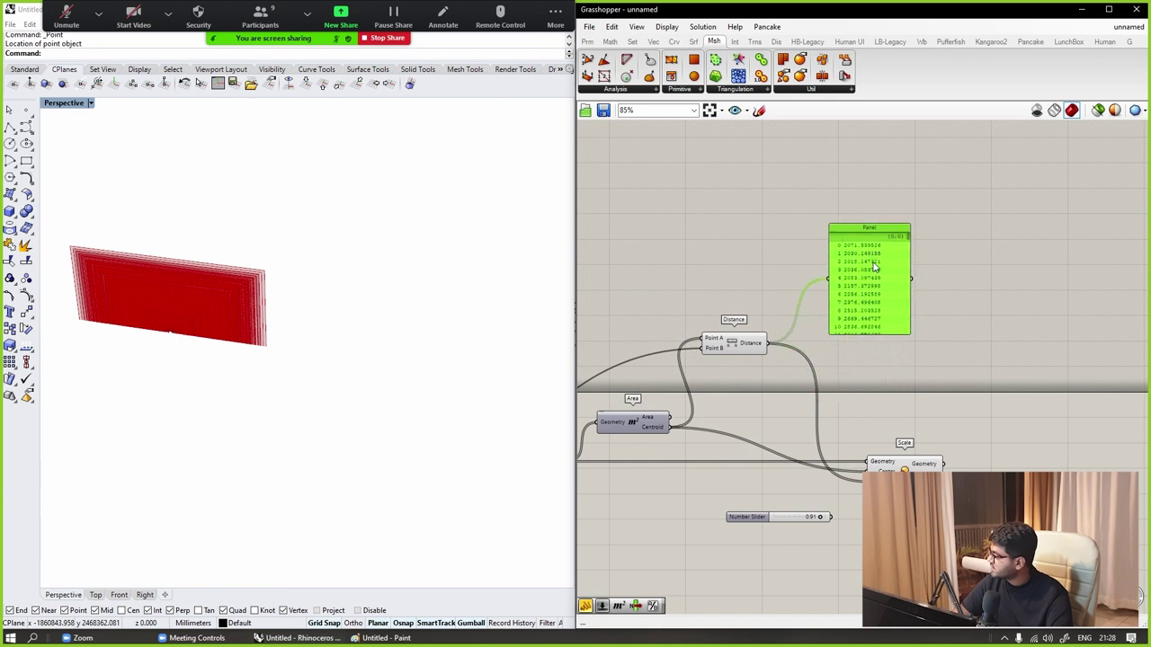
Examine the distance values in the panel from the first item through to the end of the list.
scroll(863, 232, "up", 4)
scroll(859, 225, "down", 1)
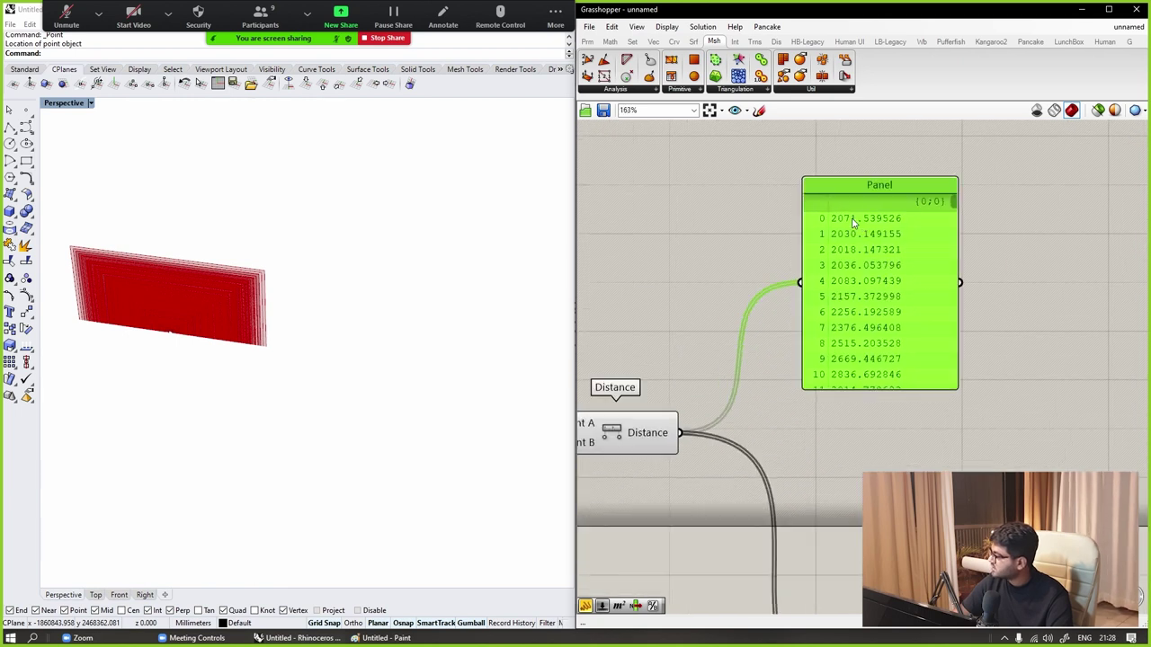
scroll(850, 223, "up", 4)
scroll(843, 226, "up", 1)
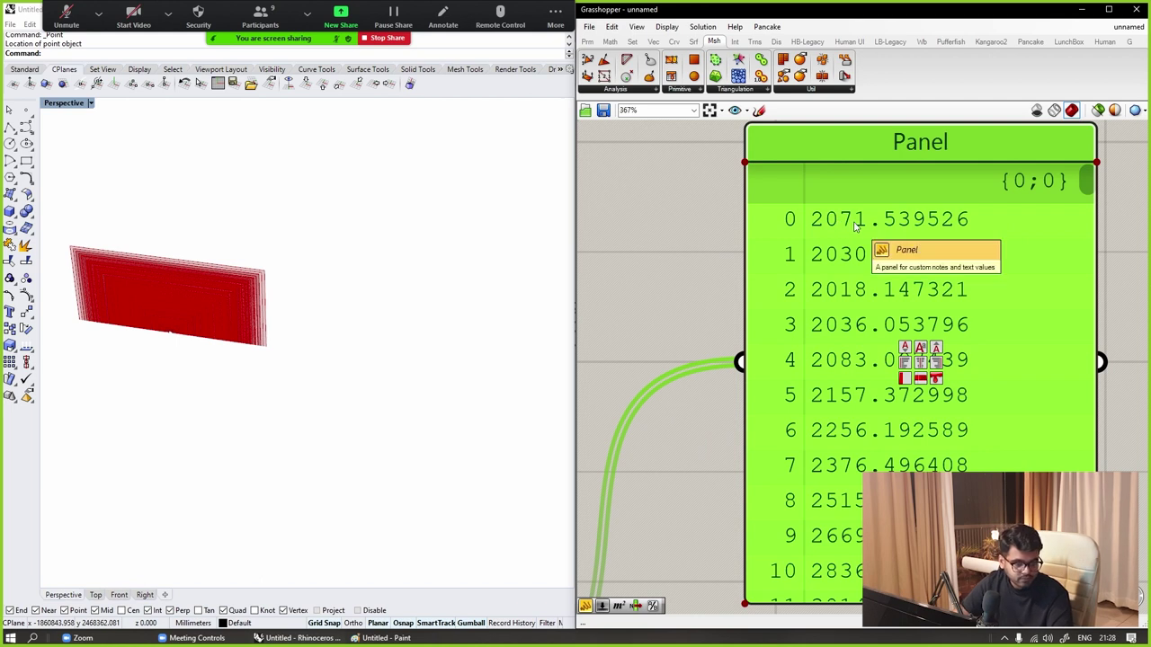
scroll(854, 225, "down", 3)
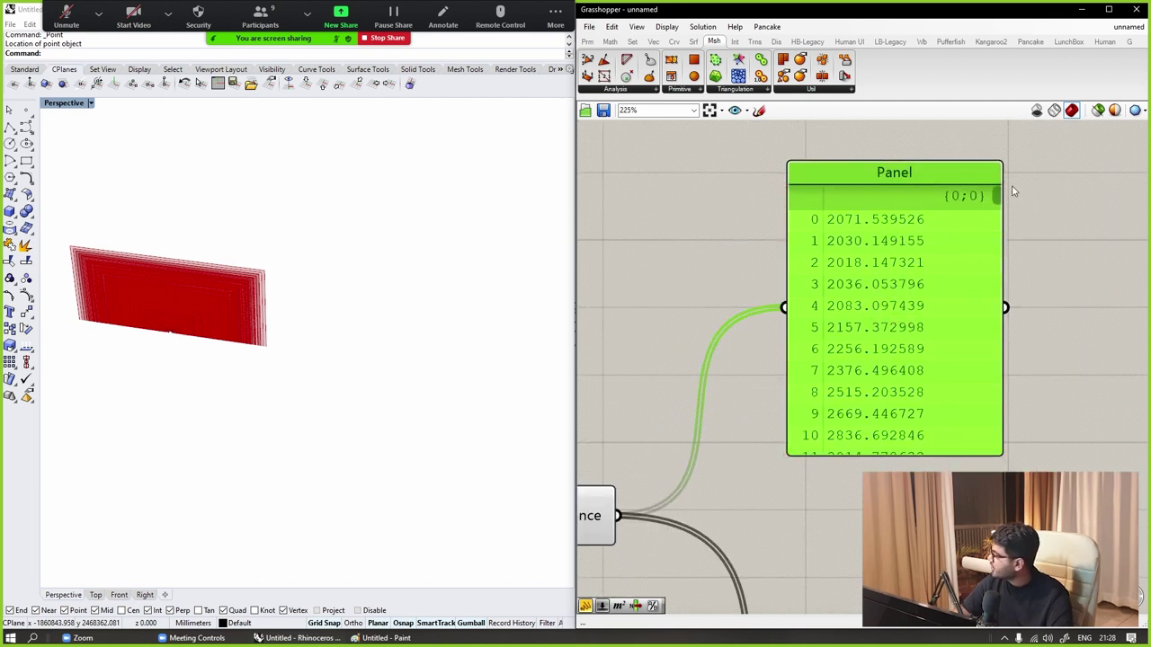
left_click_drag(996, 204, 1030, 469)
scroll(1030, 470, "down", 3)
scroll(752, 345, "up", 2)
scroll(840, 377, "down", 4)
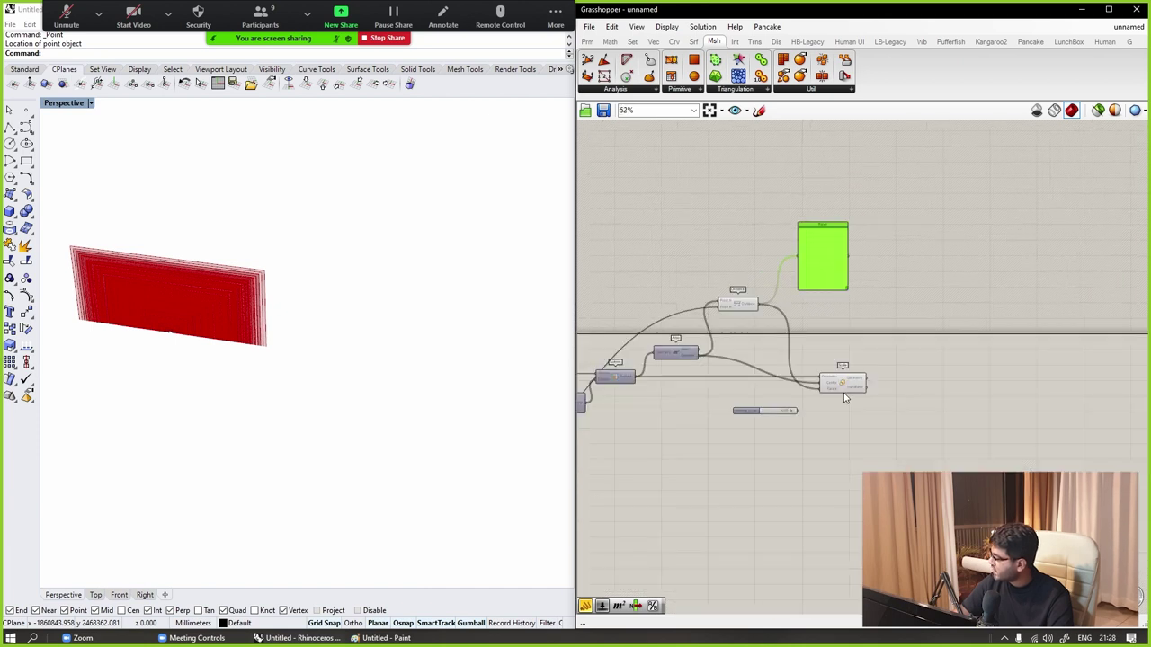
Select the Scale component to preview its geometry and move it farther from Distance to free space between them.
scroll(827, 317, "up", 4)
left_click(828, 317)
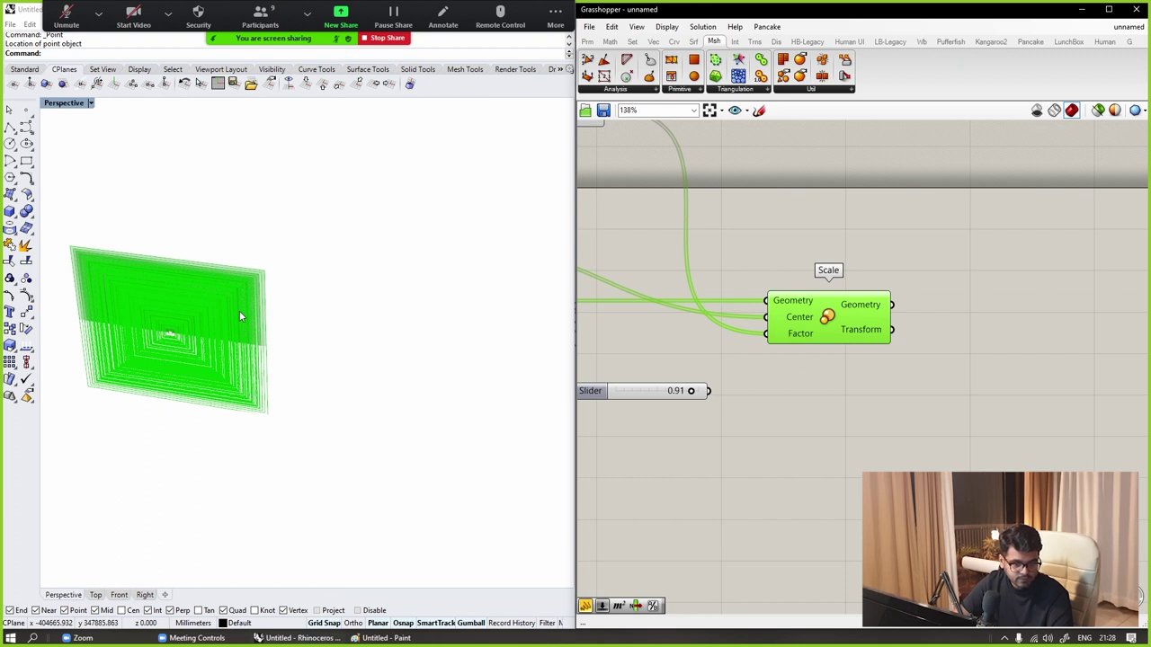
scroll(707, 282, "down", 3)
scroll(759, 273, "up", 2)
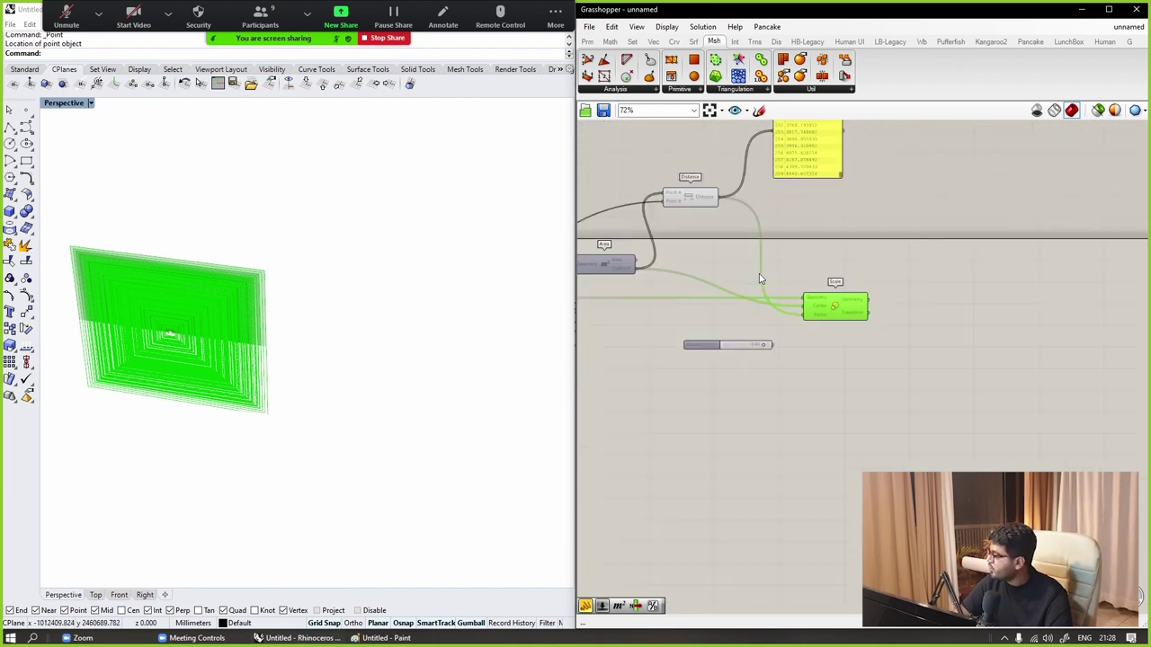
right_click_drag(759, 273, 840, 327)
scroll(841, 319, "up", 4)
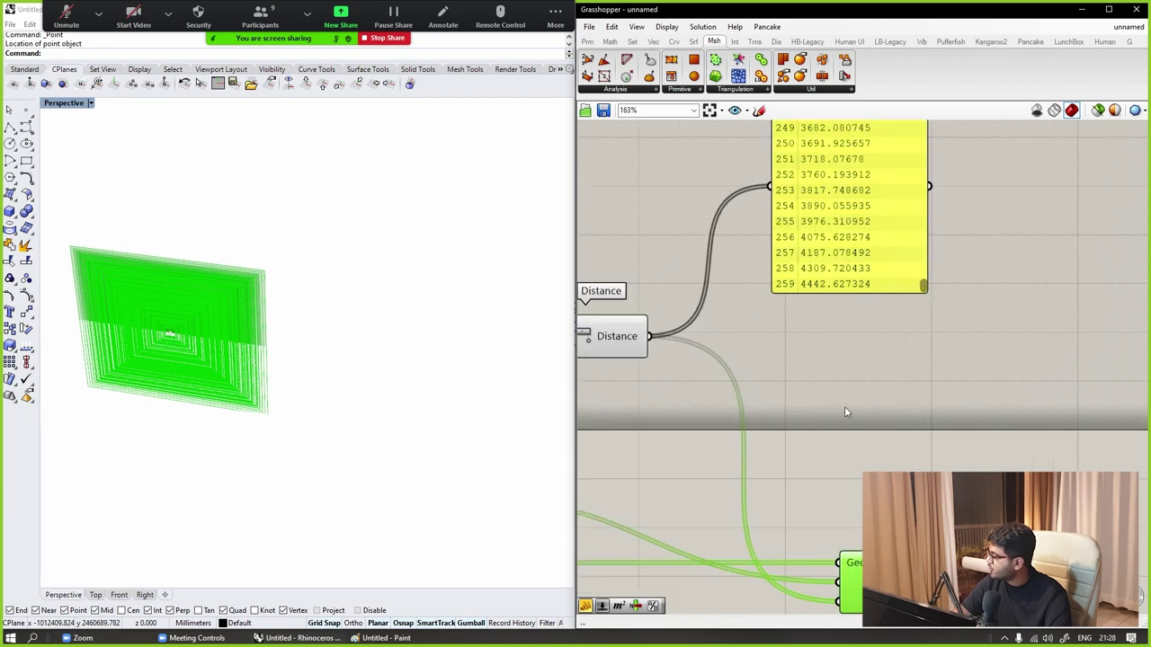
scroll(846, 362, "down", 5)
right_click_drag(812, 407, 753, 365)
left_click_drag(758, 396, 964, 395)
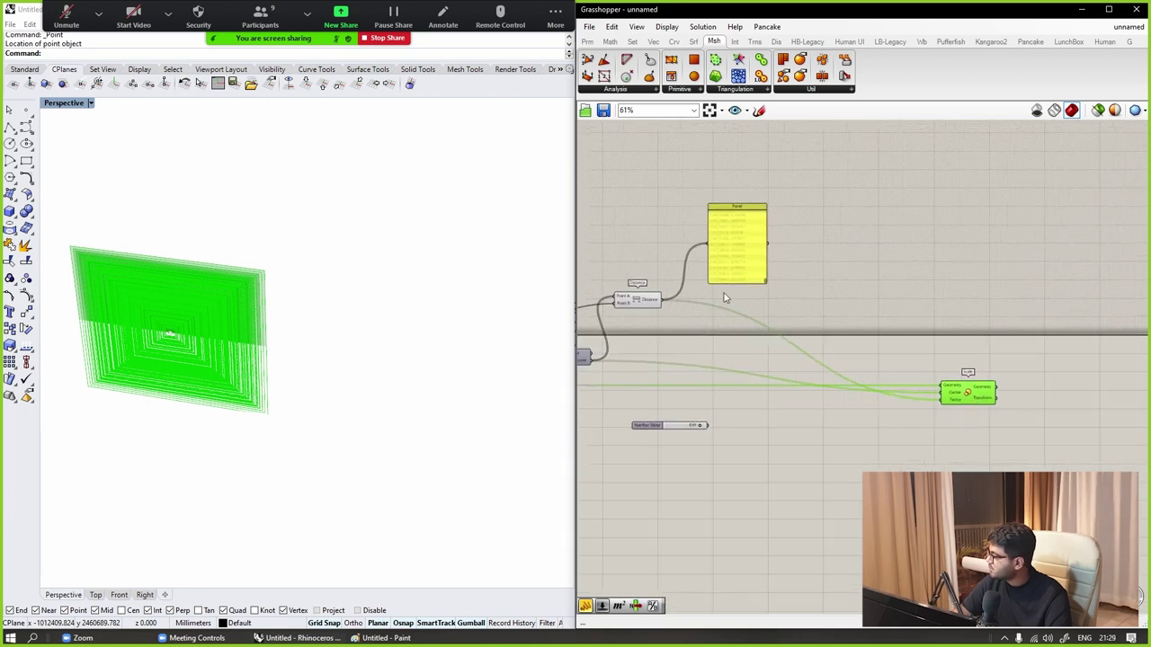
Add a panel containing the value 10000 and place it below the distance list.
scroll(799, 331, "up", 3)
double_click(794, 321)
type("//10000")
key("Return")
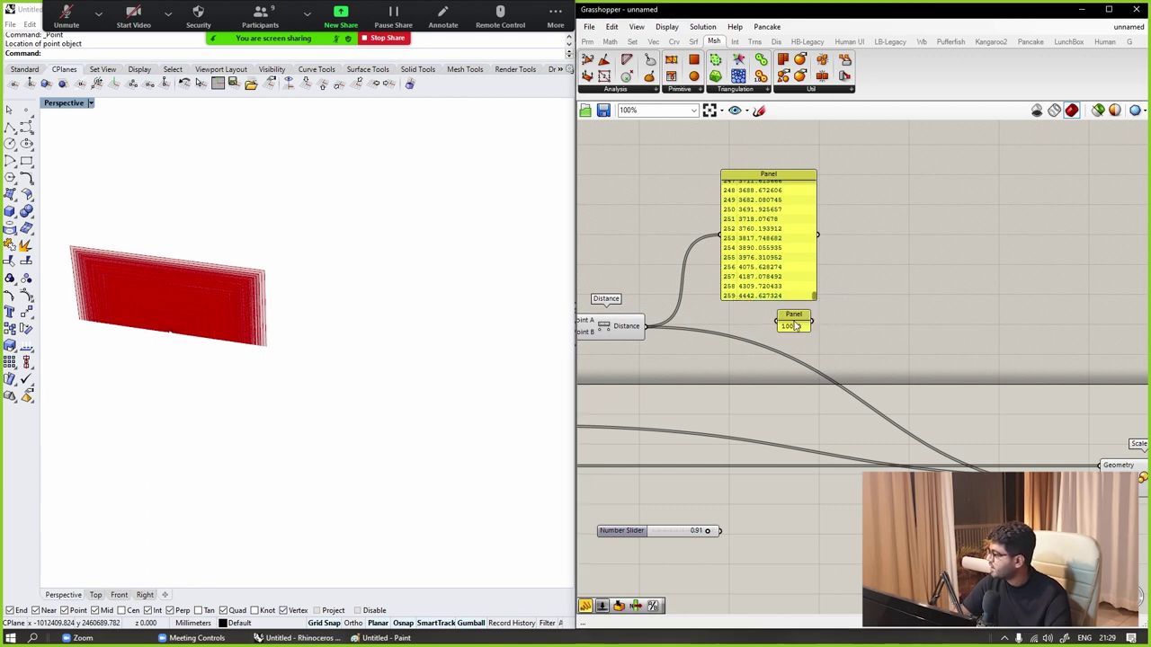
scroll(765, 321, "up", 4)
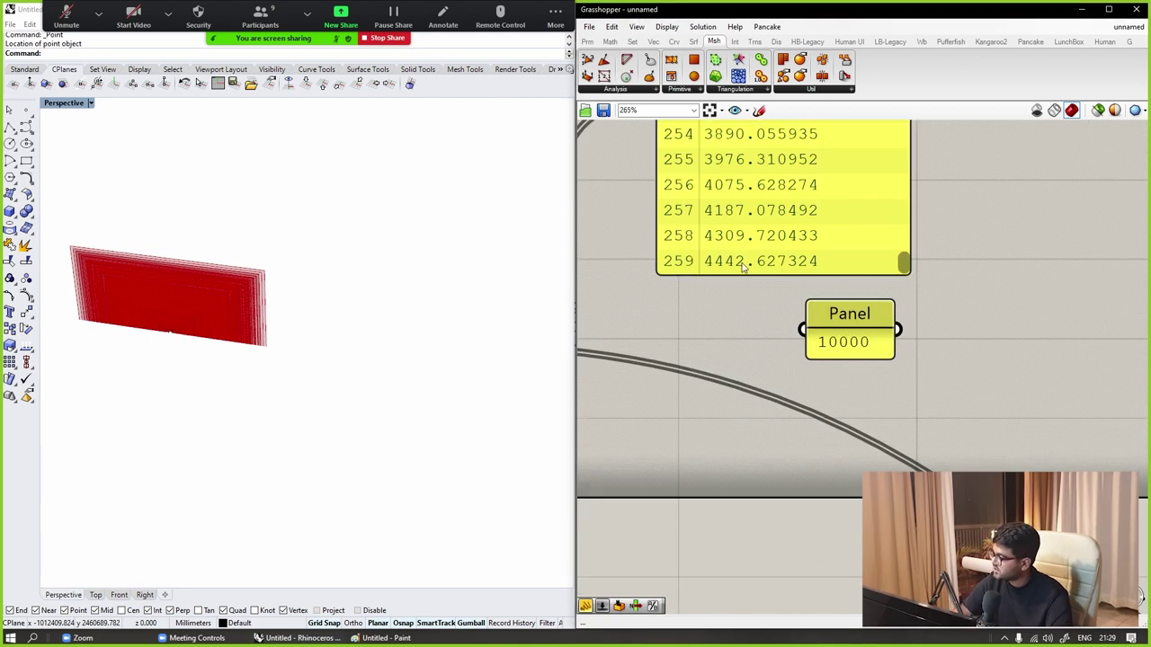
left_click_drag(850, 325, 699, 420)
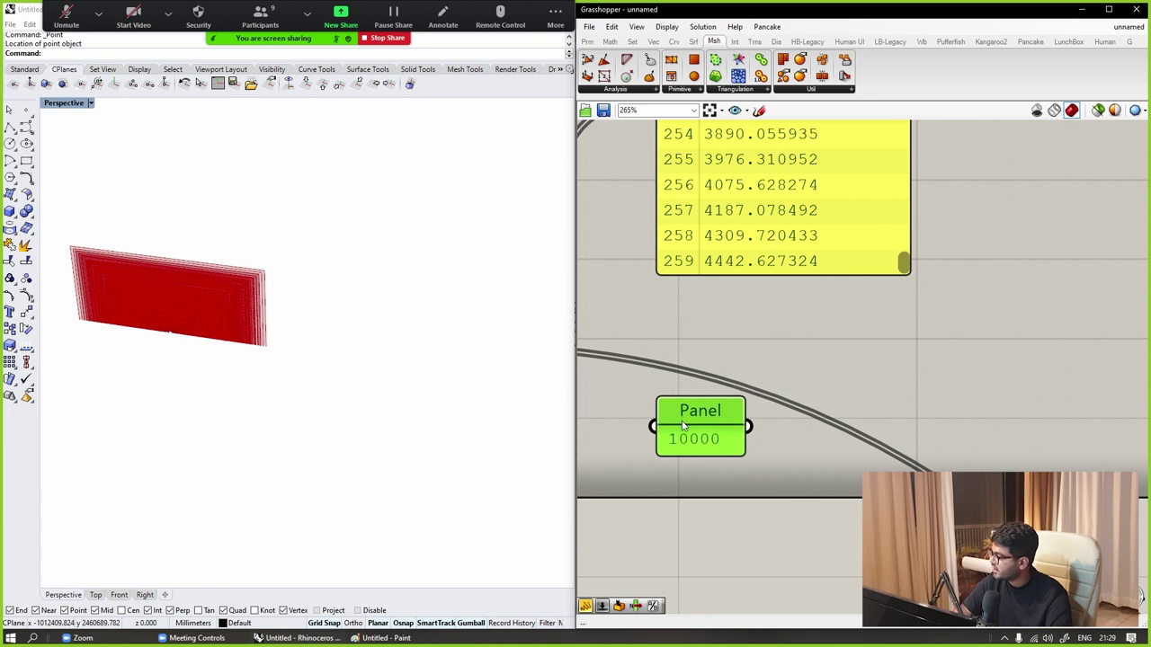
Add a Division component between the distance list and the 10000 panel.
scroll(699, 420, "down", 5)
scroll(733, 345, "up", 3)
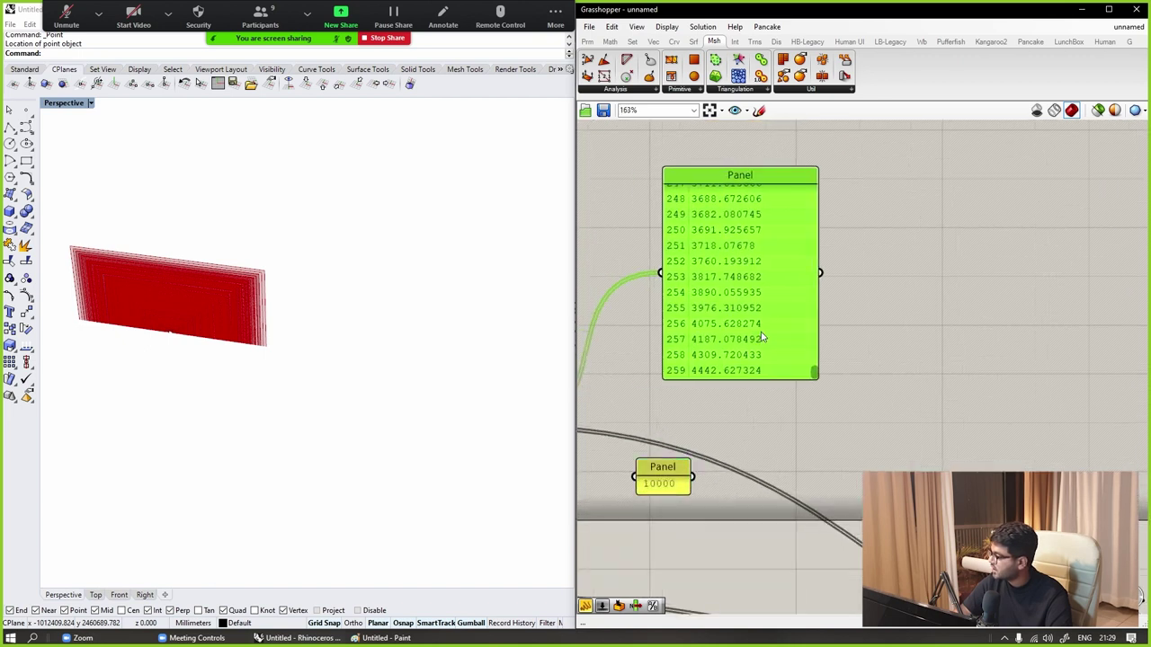
double_click(772, 396)
type("div")
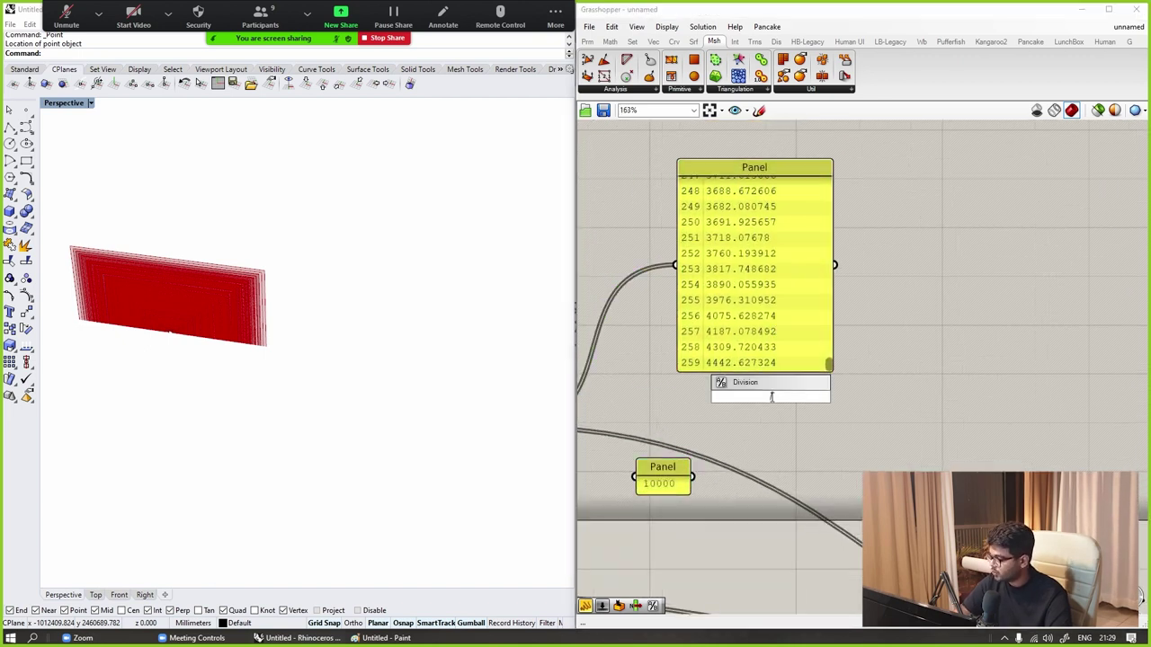
key("Return")
Connect the Distance output to Division's A input and the 10000 panel to its B input.
scroll(772, 397, "down", 1)
right_click_drag(598, 435, 670, 444)
left_click_drag(626, 433, 808, 400)
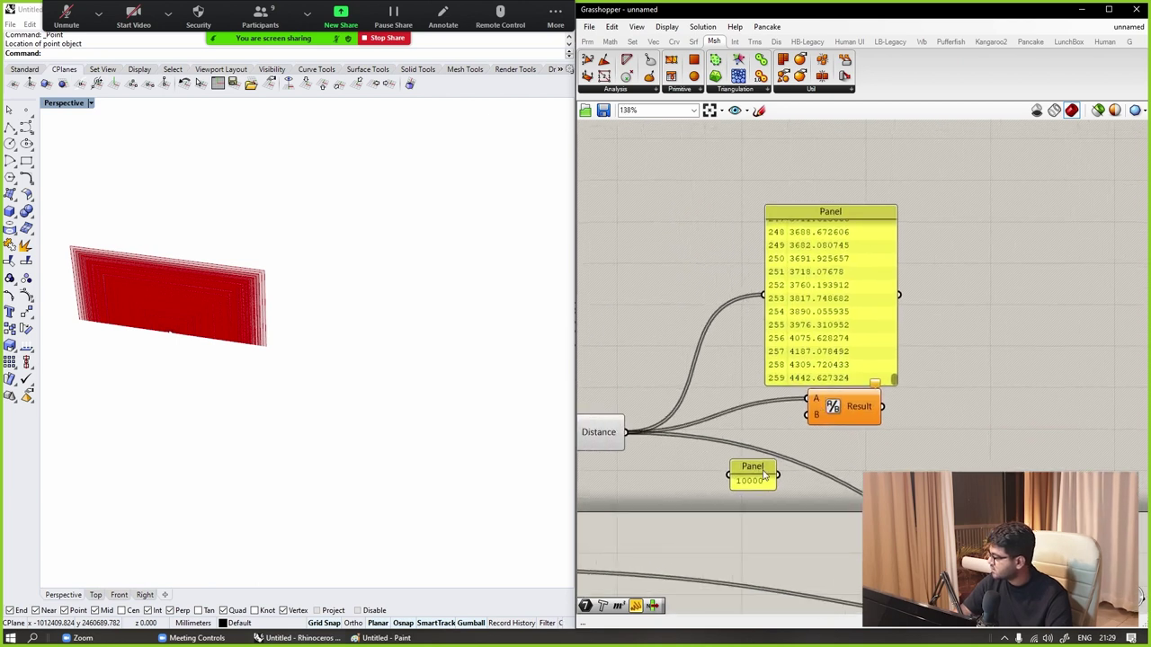
left_click_drag(780, 476, 809, 415)
Move the list panel beyond Division, connect Division's Result to it and examine the divided values.
left_click_drag(834, 361, 998, 373)
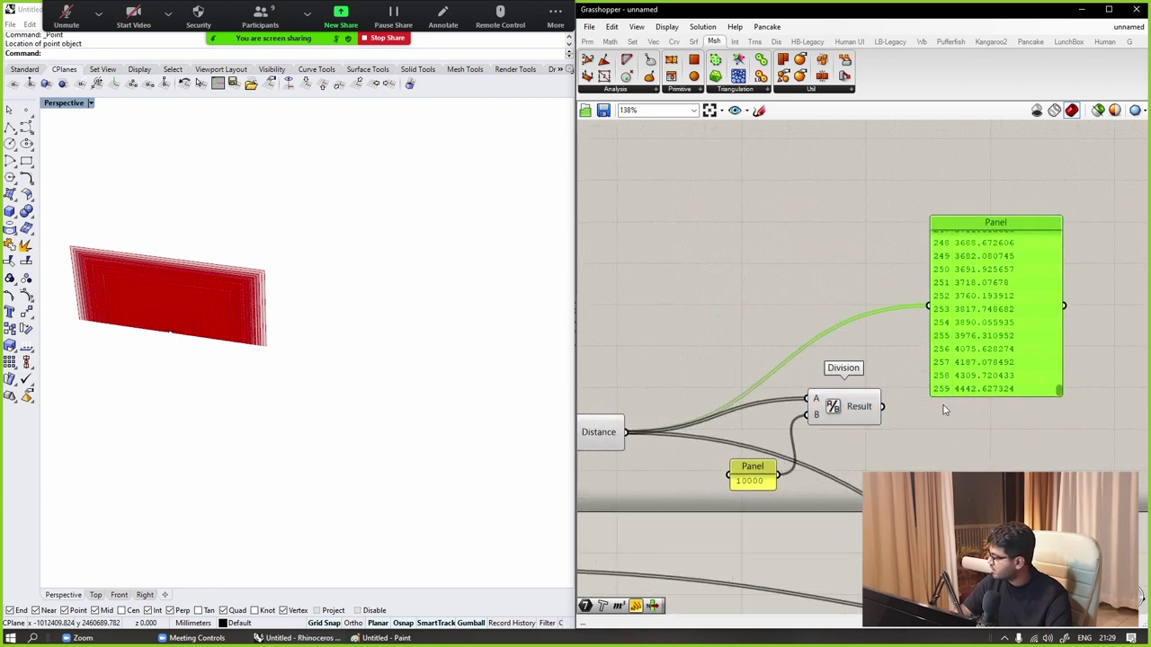
left_click_drag(881, 407, 931, 307)
scroll(975, 302, "up", 1)
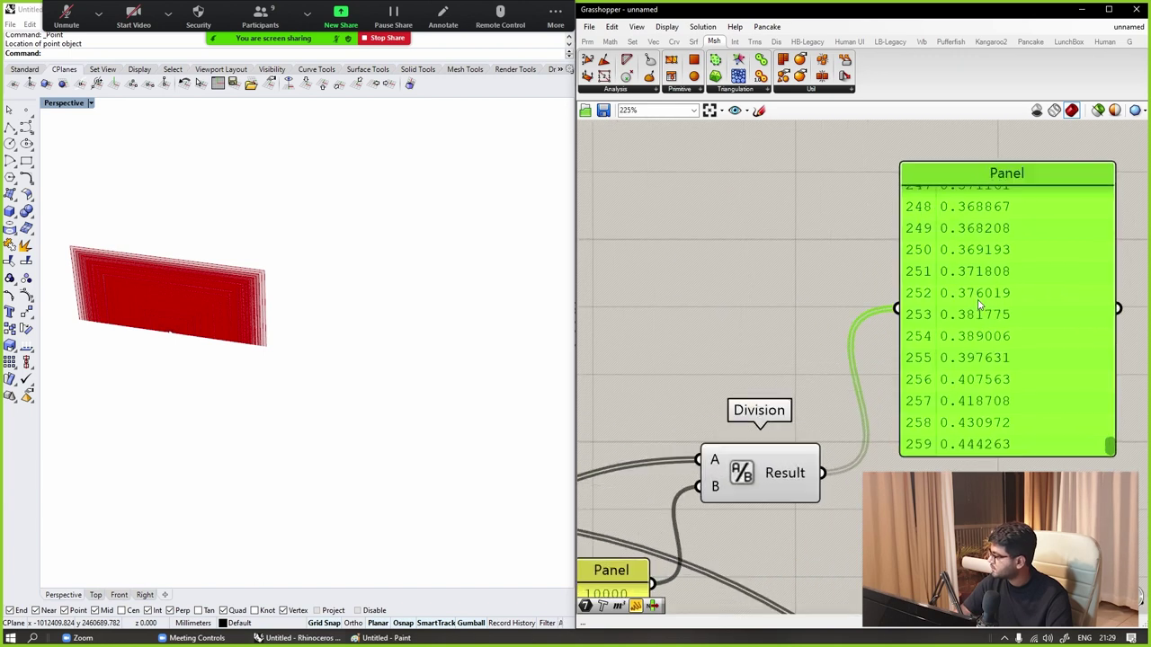
right_click_drag(989, 310, 841, 228)
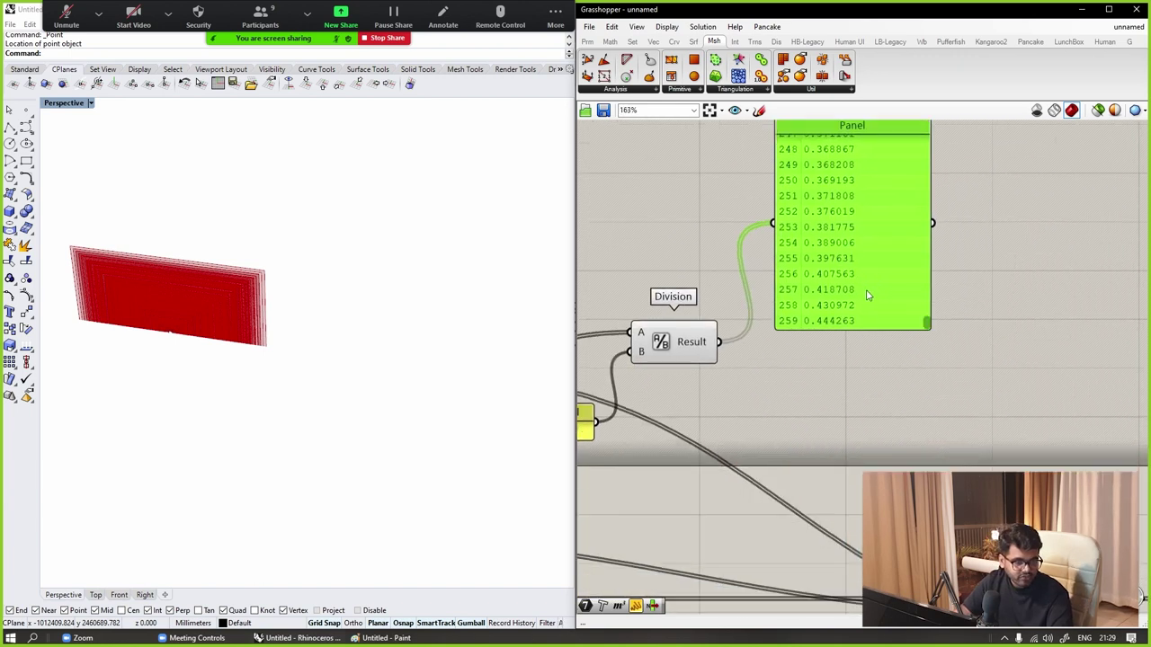
left_click_drag(873, 281, 872, 406)
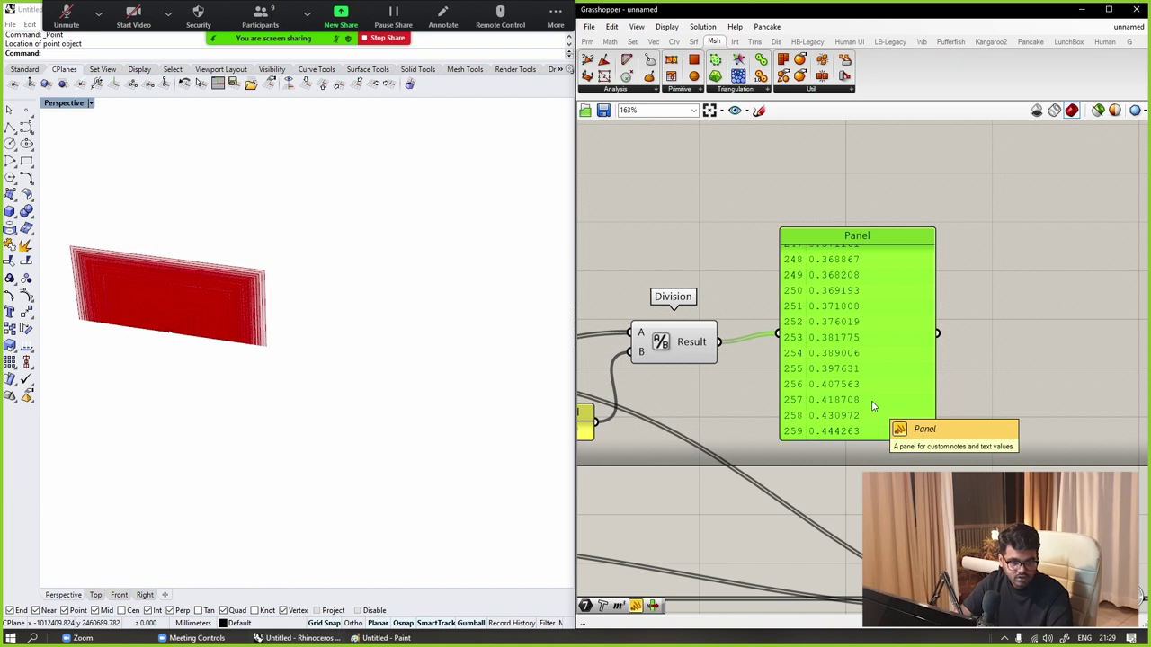
scroll(853, 381, "down", 2)
right_click_drag(737, 365, 913, 303)
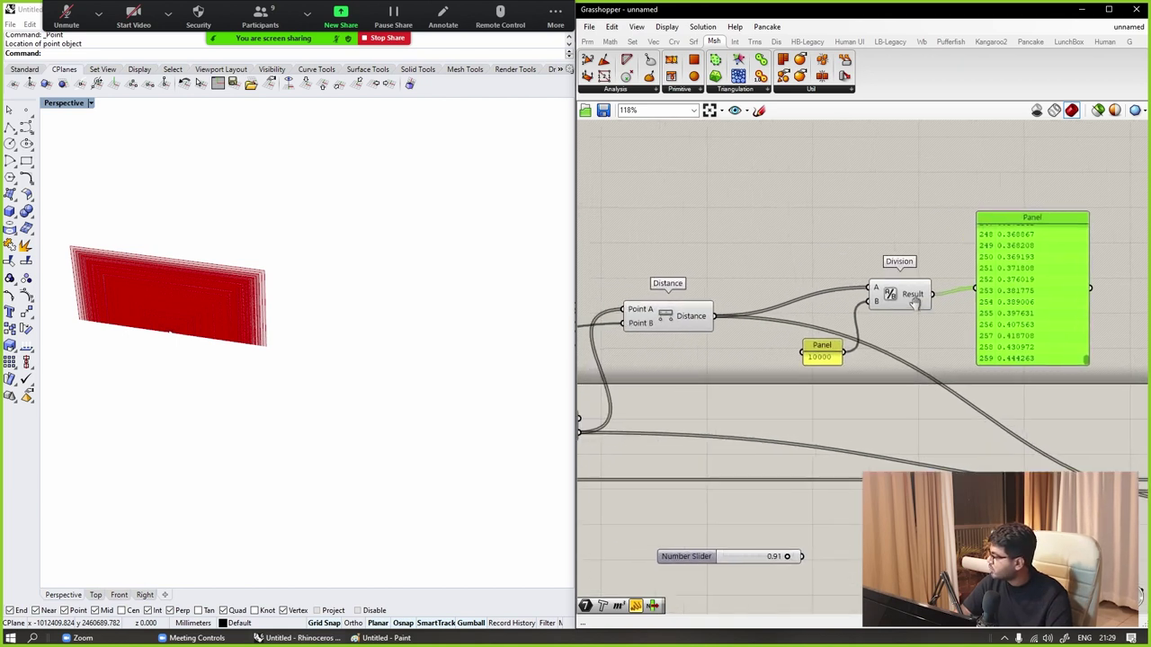
Reconnect the list panel to the Distance output to compare the undivided distances with the 10000 divisor.
left_click_drag(1032, 217, 893, 89)
right_click_drag(761, 224, 799, 352)
left_click_drag(754, 445, 870, 297)
scroll(899, 288, "up", 3)
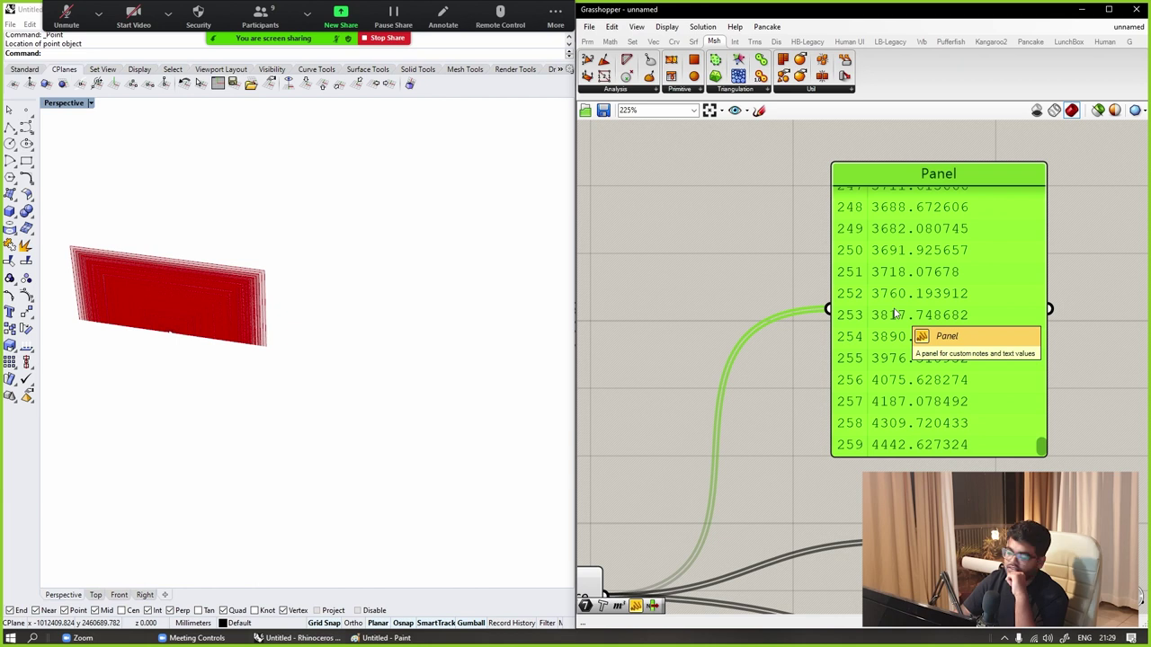
scroll(894, 312, "down", 5)
right_click_drag(914, 326, 836, 229)
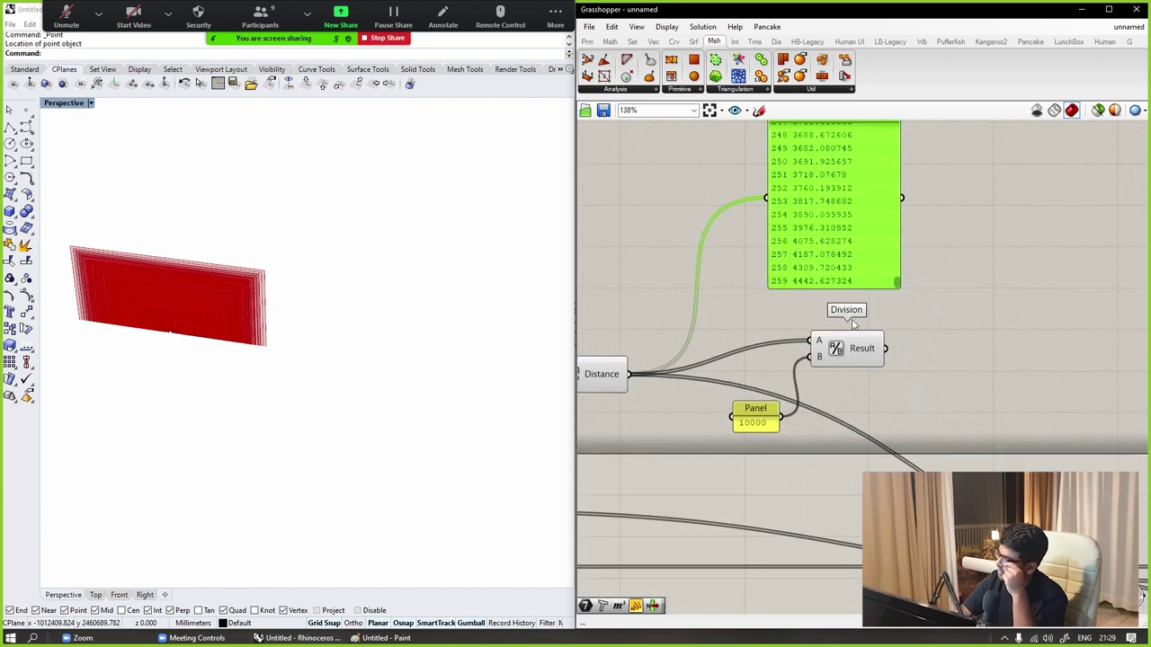
scroll(850, 312, "up", 2)
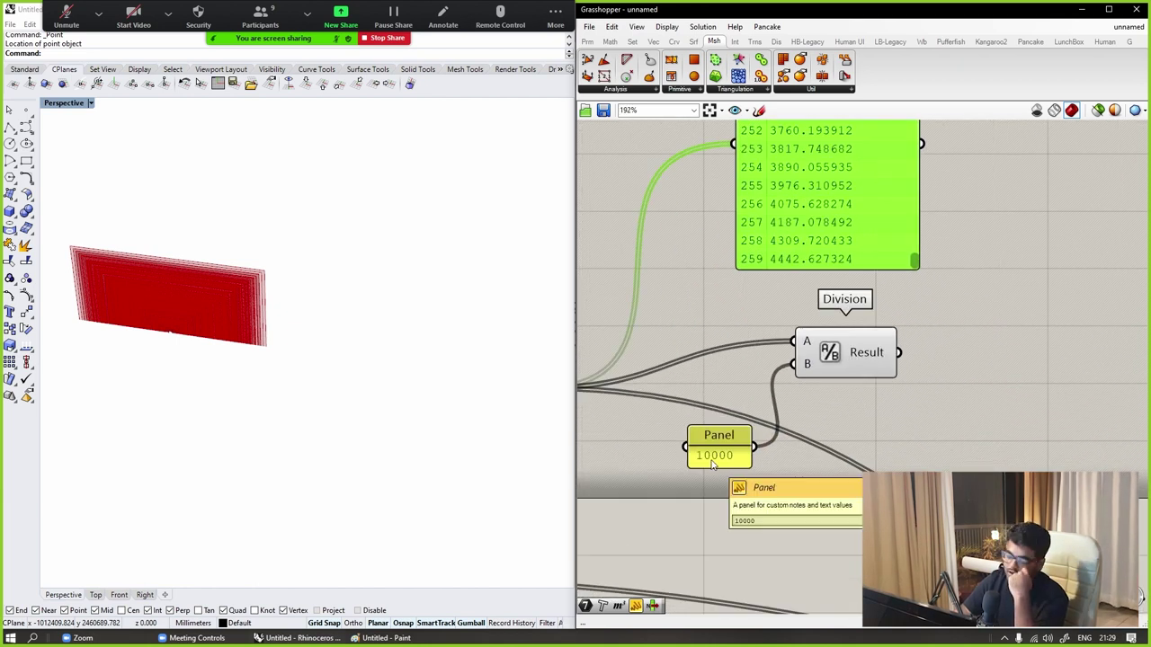
Reposition the list panel and connect Division's Result to it again to read the divided values.
scroll(733, 331, "down", 3)
left_click_drag(791, 180, 912, 211)
left_click_drag(834, 343, 861, 244)
scroll(914, 219, "up", 3)
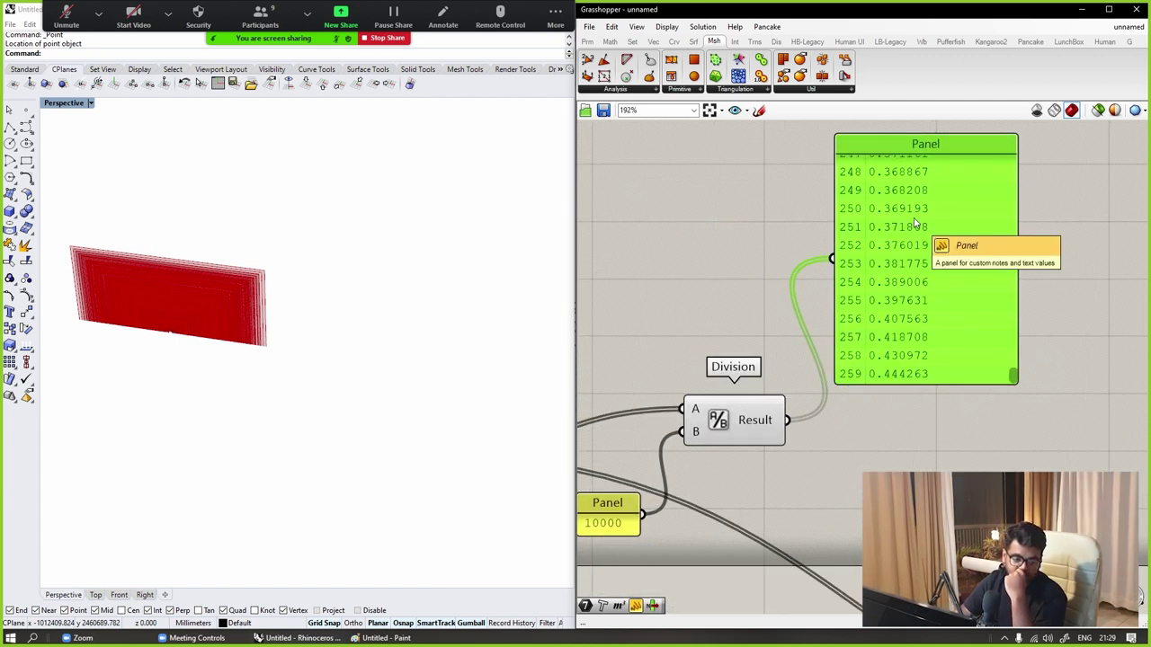
Connect Division's Result to Scale's Factor input and inspect the scaled panels in the Perspective viewport.
scroll(915, 222, "down", 3)
left_click_drag(836, 344, 997, 460)
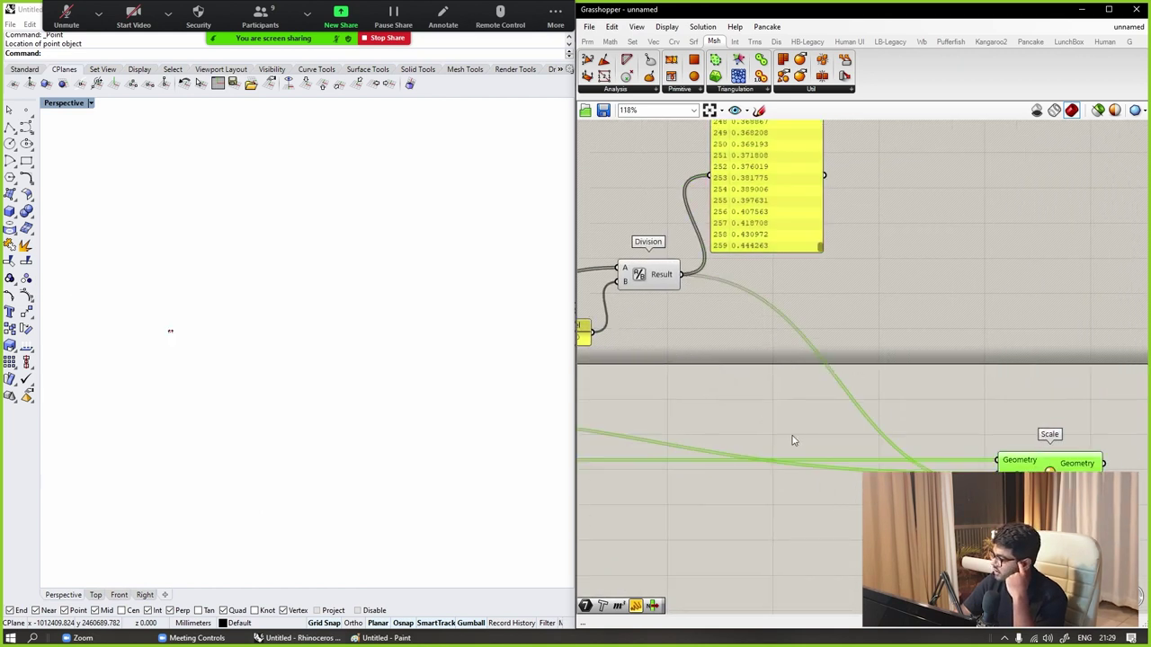
scroll(225, 287, "up", 6)
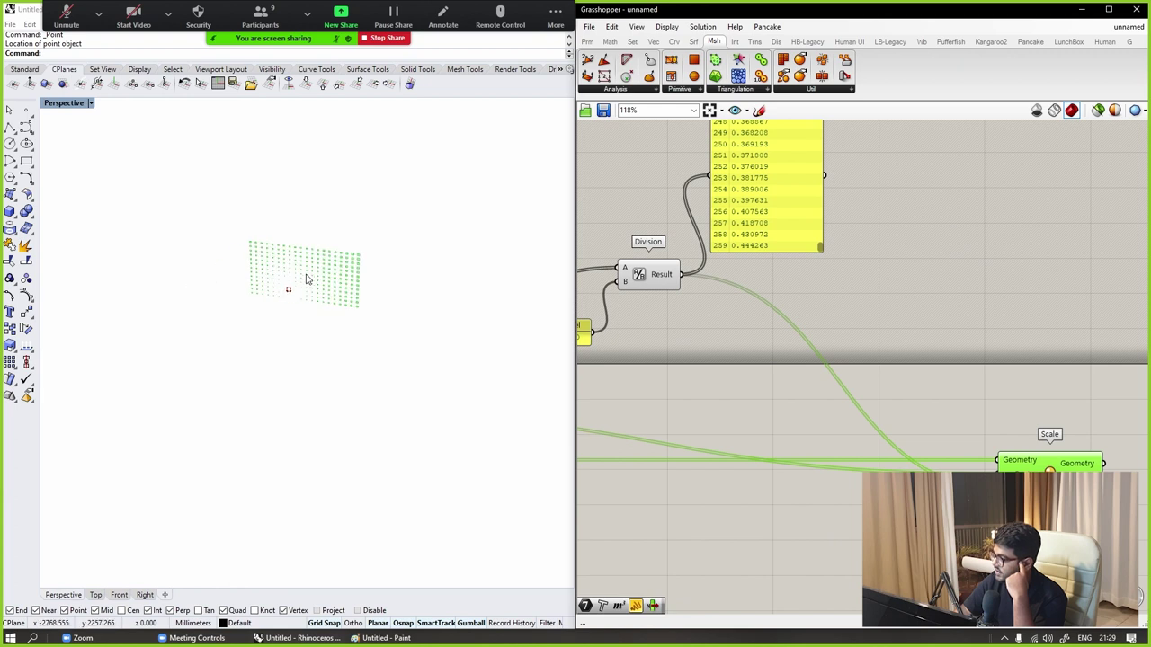
Examine the scaled panels around the attractor point and trace the definition from the Point component through Distance and Division to Scale.
scroll(311, 273, "up", 2)
scroll(311, 273, "down", 1)
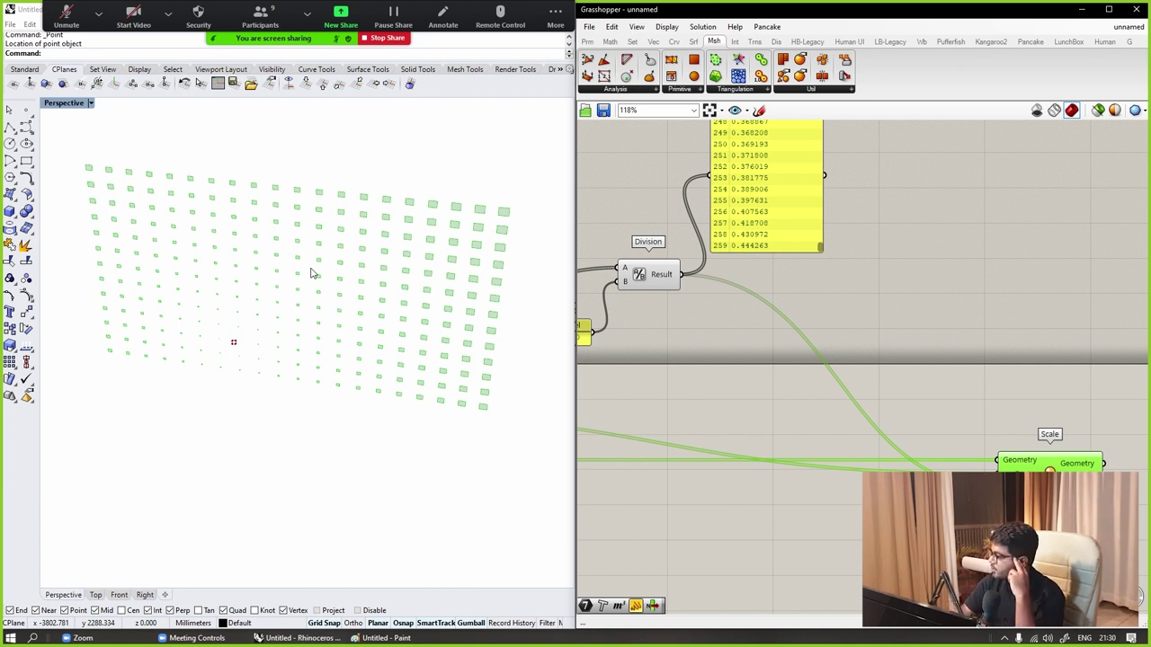
scroll(813, 235, "down", 3)
scroll(782, 261, "up", 6)
left_click(782, 257)
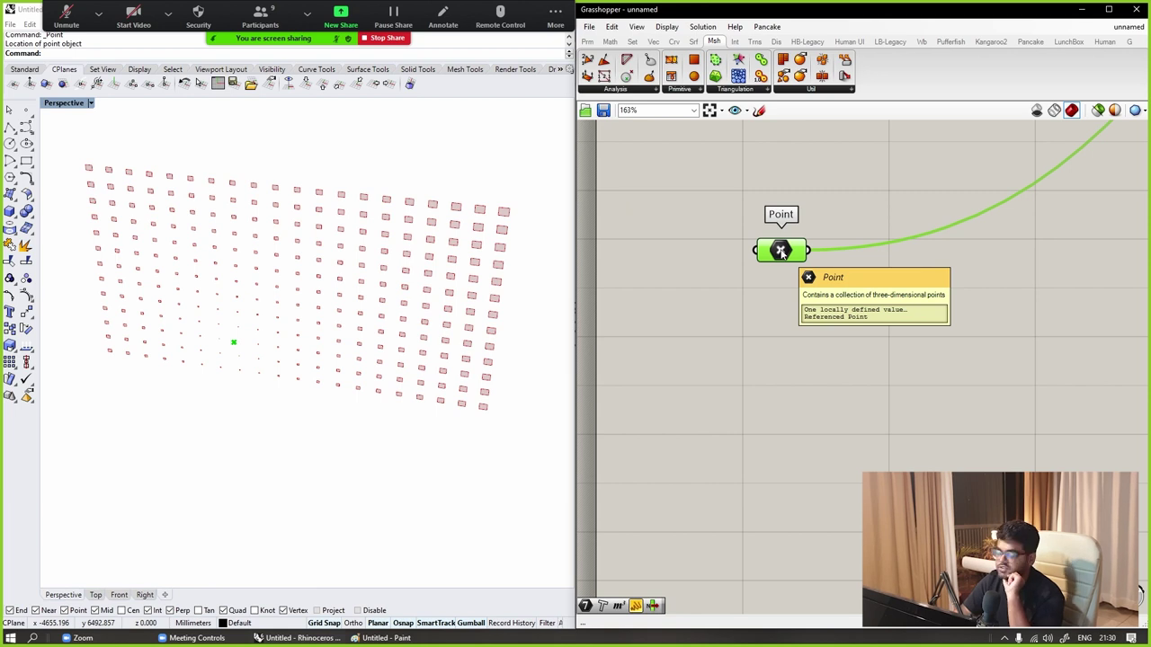
right_click(781, 253)
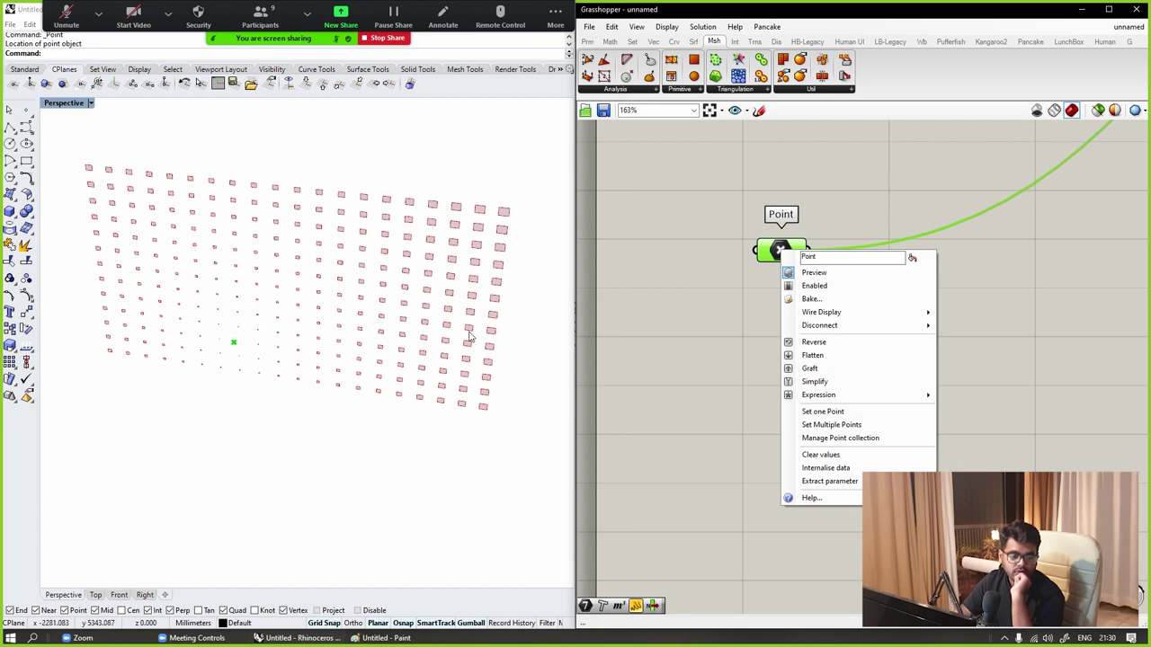
scroll(975, 215, "down", 6)
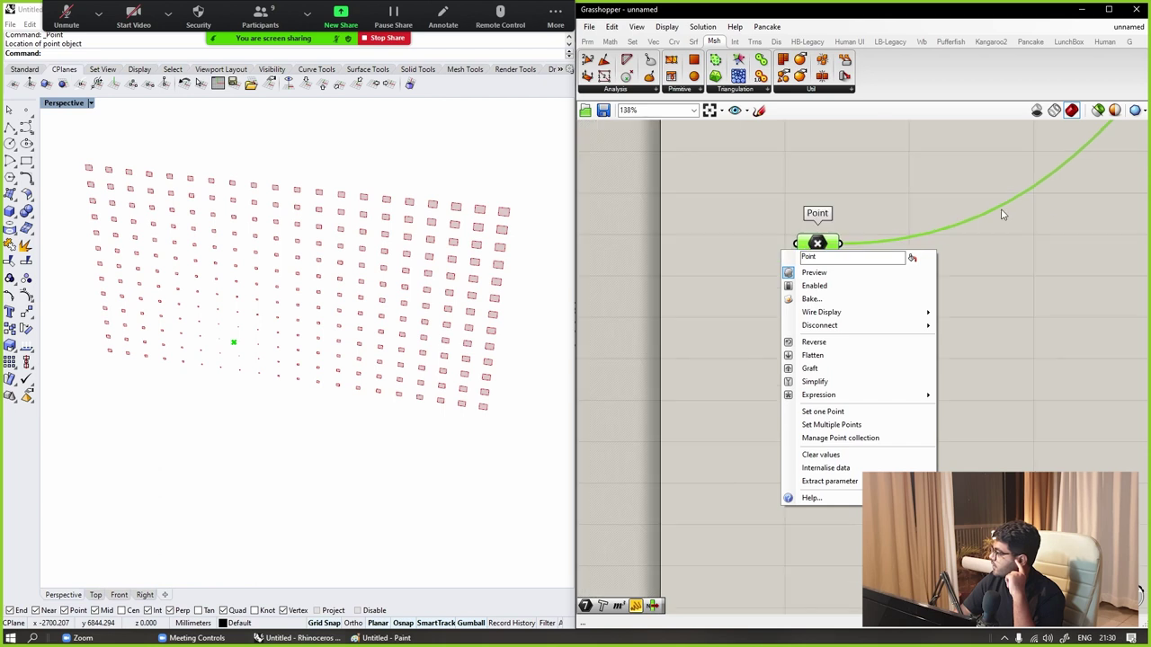
scroll(953, 202, "up", 5)
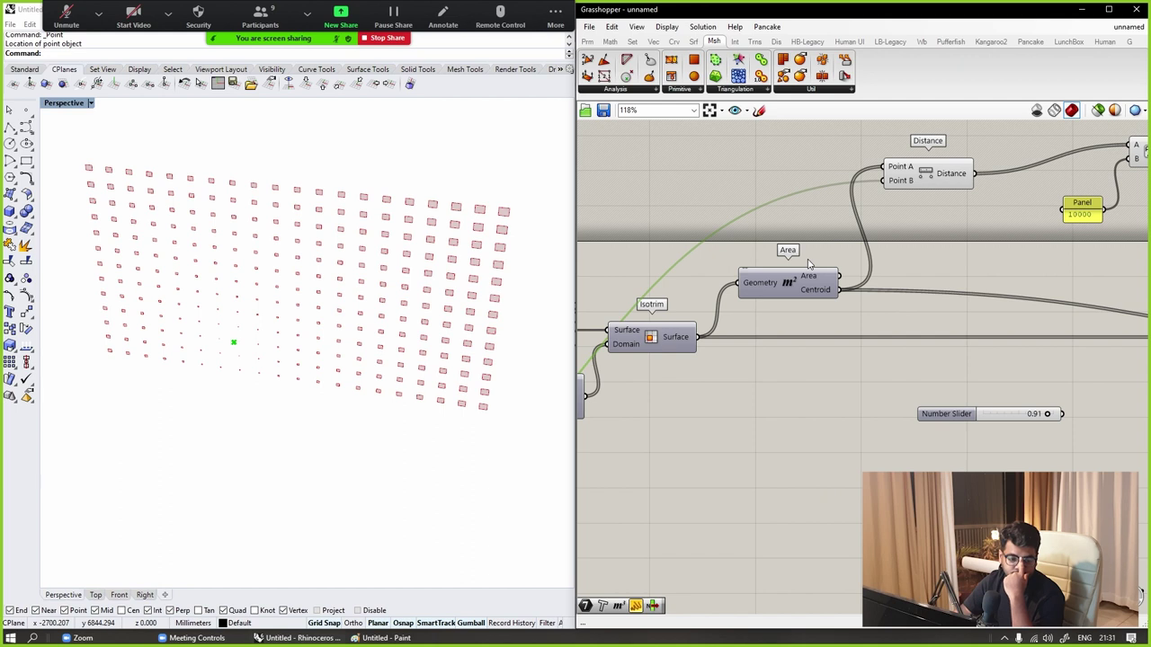
scroll(809, 262, "down", 5)
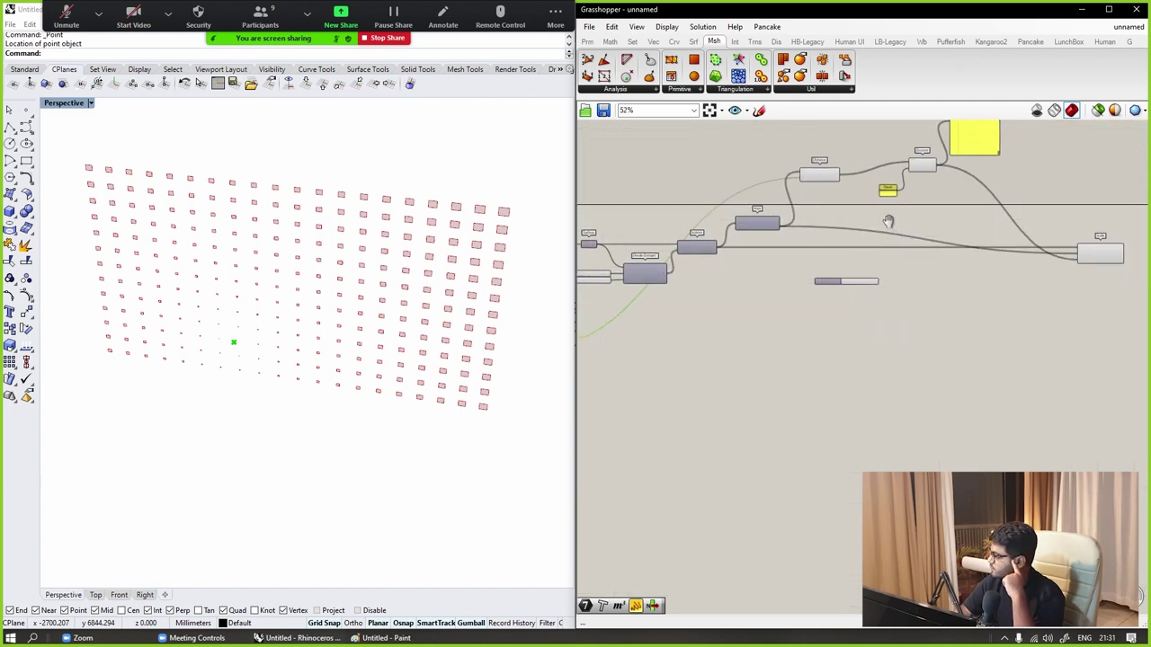
scroll(711, 227, "up", 3)
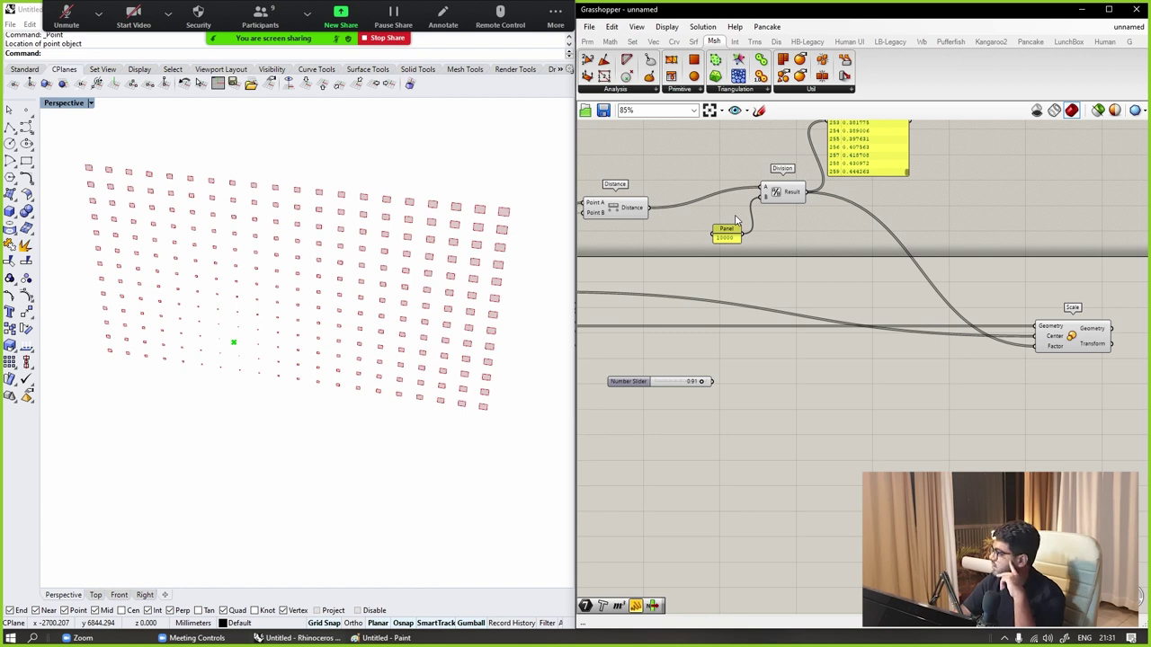
scroll(654, 218, "up", 1)
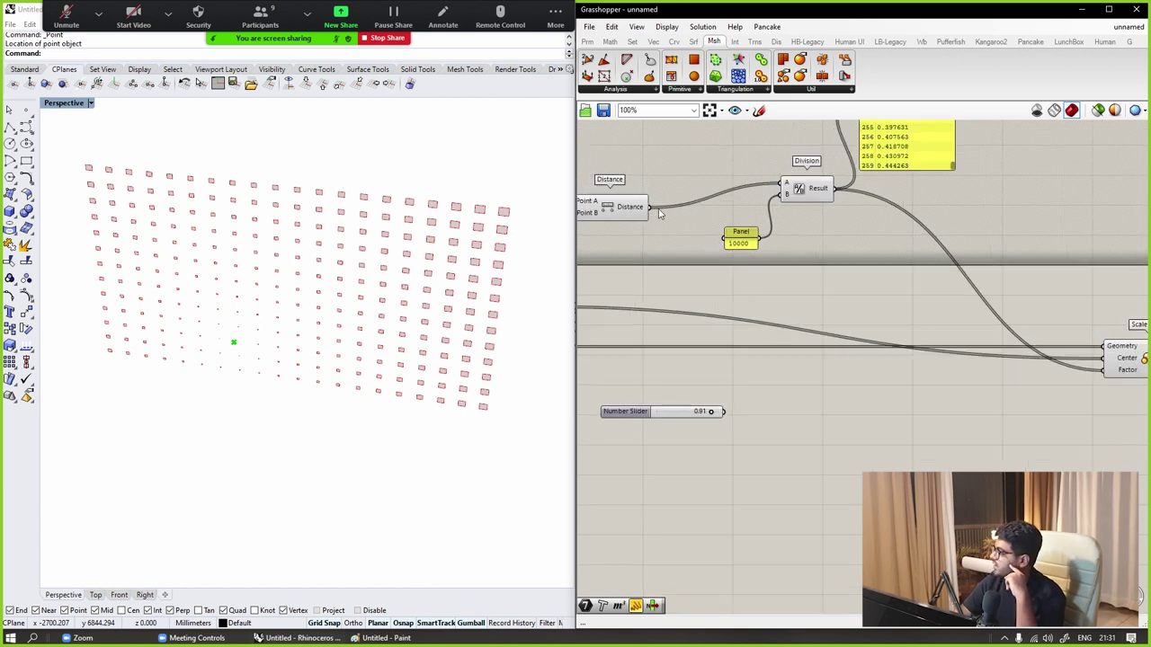
Align the Division component with the Distance output and reposition the 10000 divisor panel just below the wire.
left_click_drag(797, 193, 802, 216)
left_click_drag(737, 239, 723, 245)
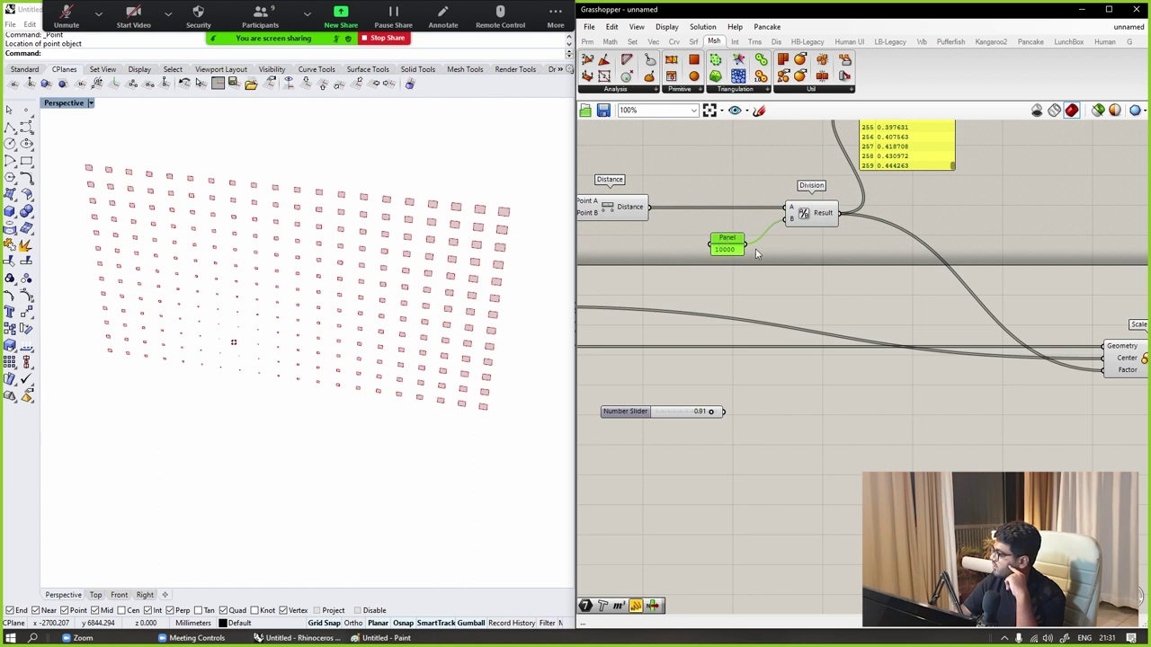
scroll(741, 247, "down", 3)
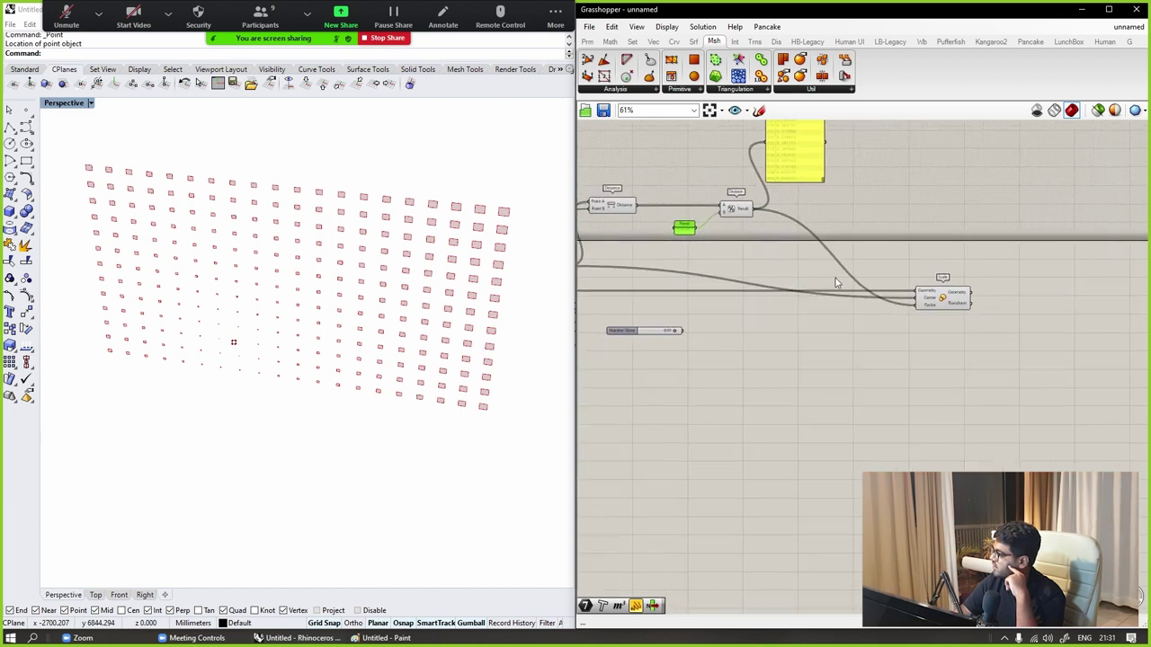
scroll(924, 306, "up", 3)
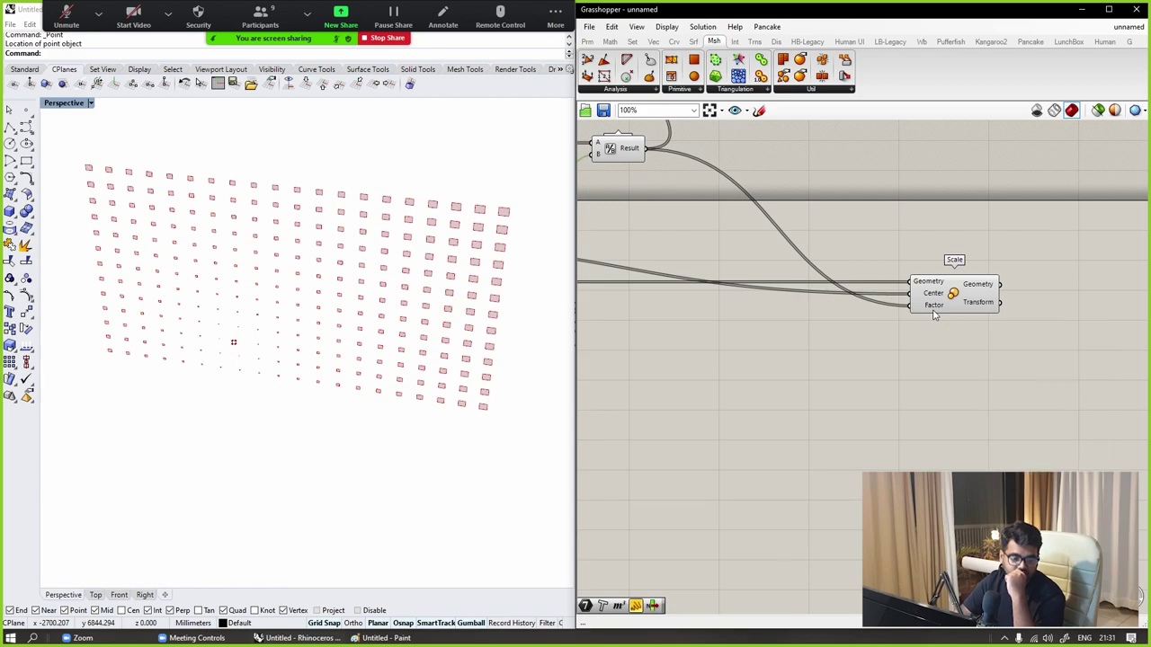
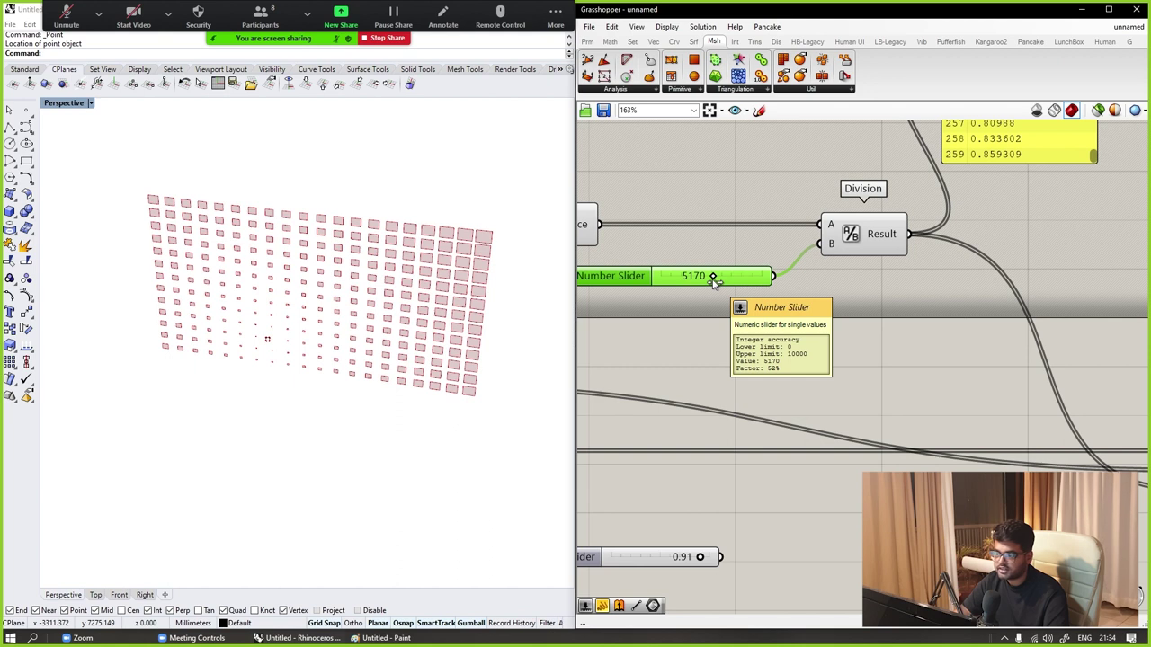
Switch to Paint and start a blank drawing, discarding the existing sketch without saving it.
scroll(809, 306, "down", 3)
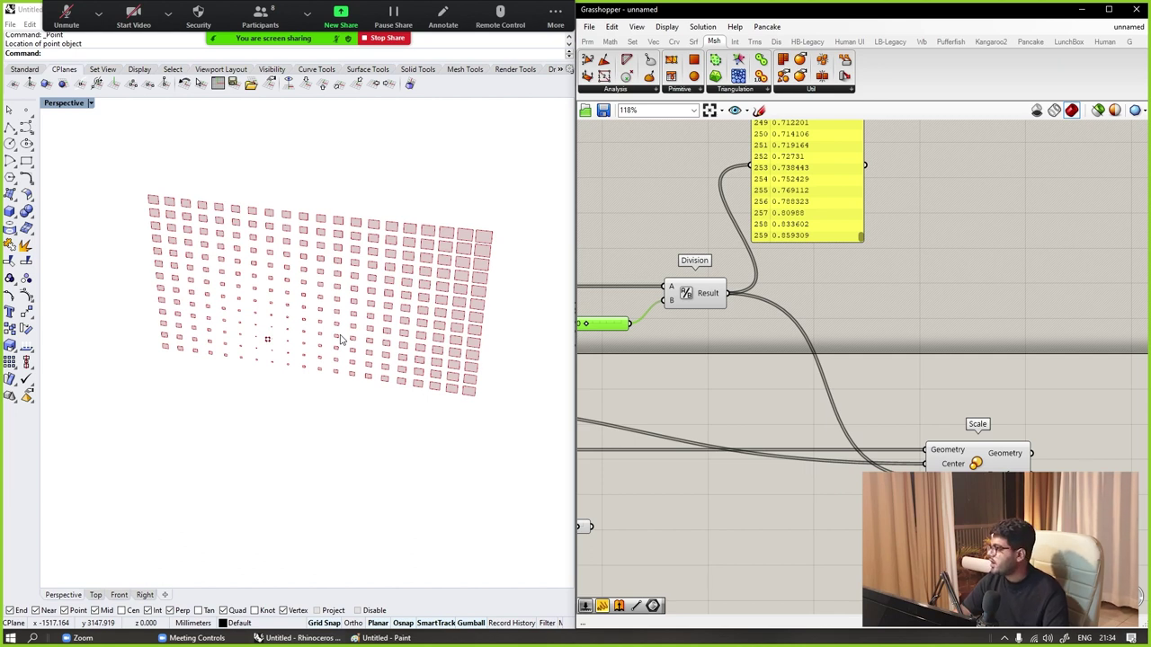
key("alt+Tab")
key("alt+Tab")
key("alt+Tab")
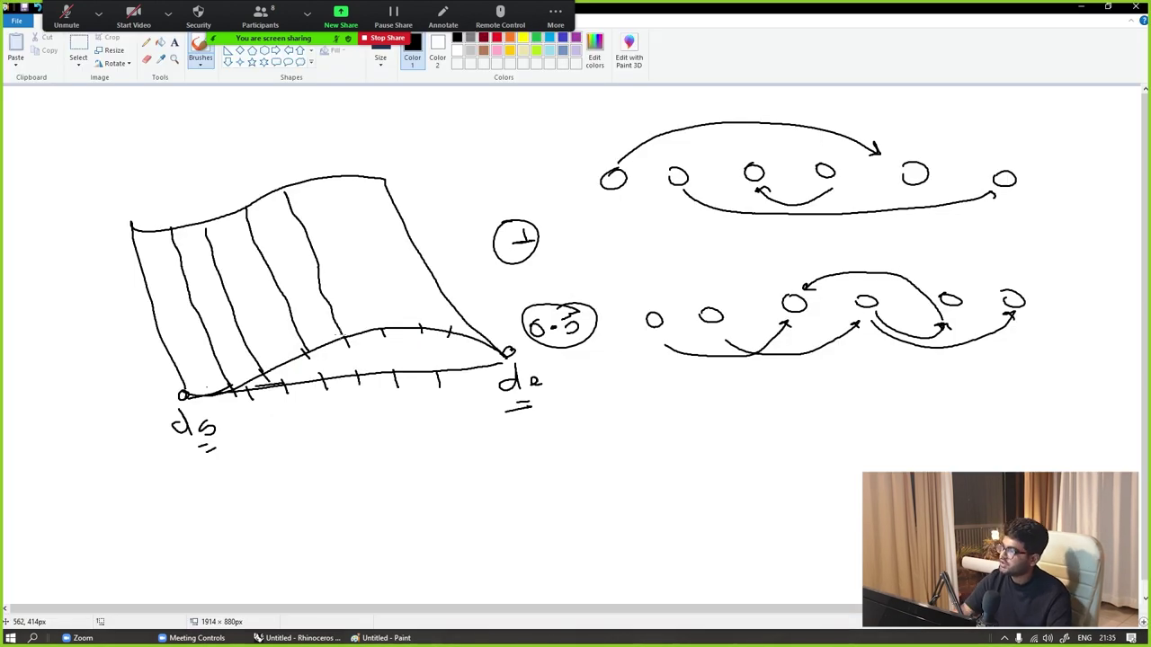
left_click(98, 12)
left_click(16, 20)
left_click(28, 45)
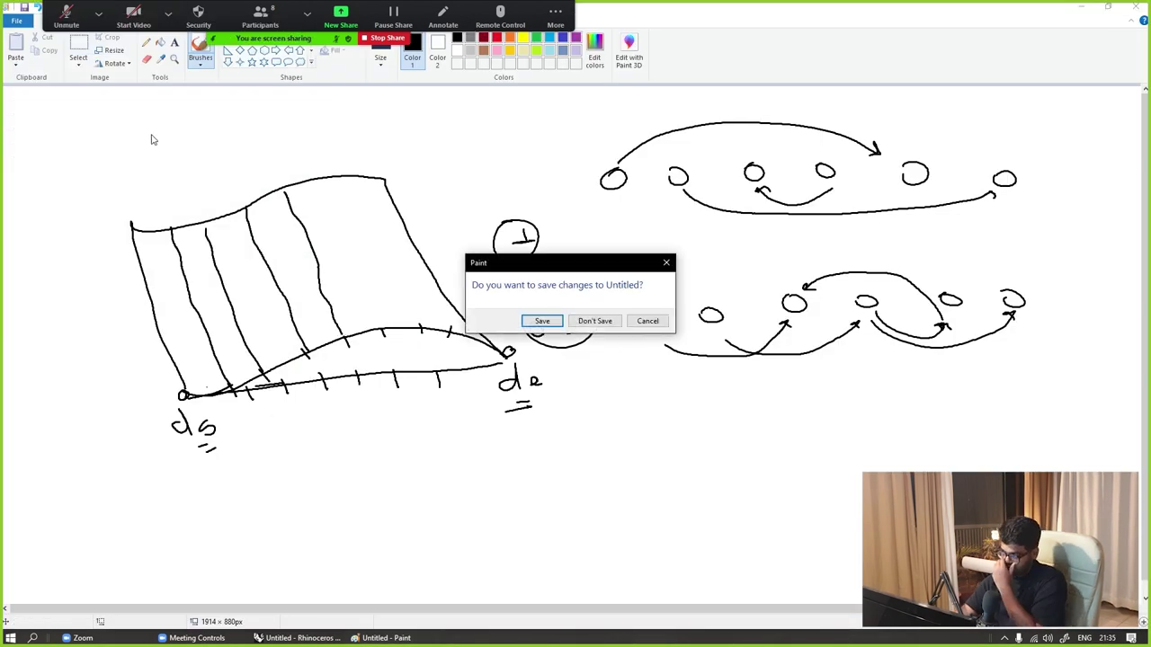
left_click(590, 324)
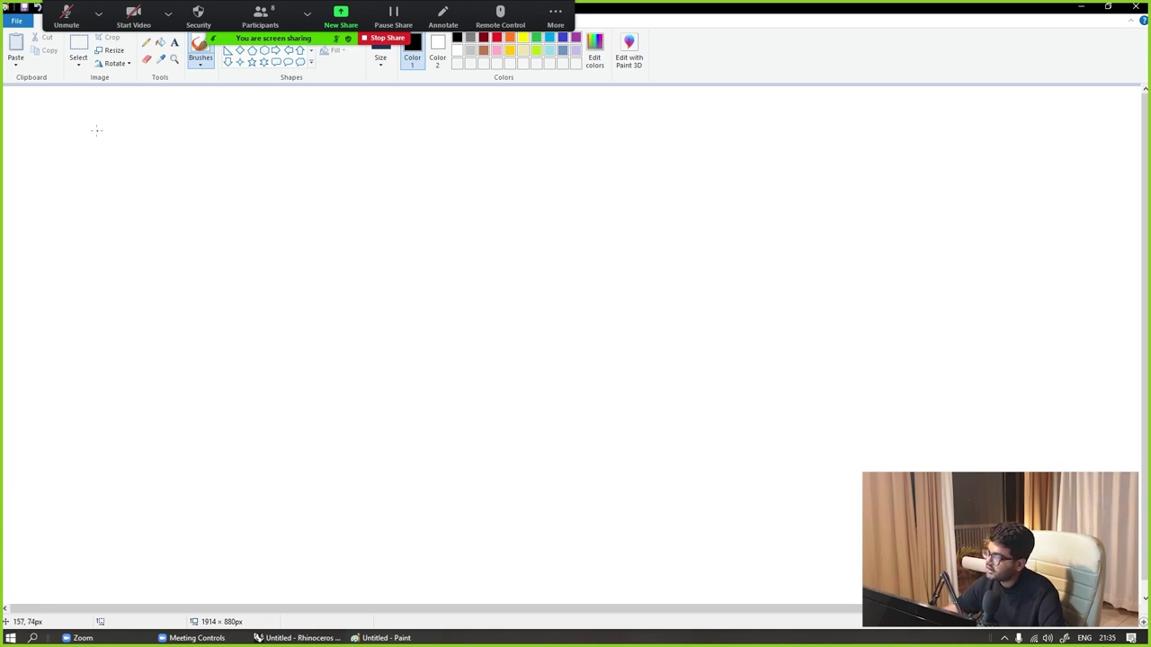
Handwrite a column of numbers 0, 5, 15, 20, 25, 30, 35, dots and 100, and bracket it along its side.
left_click_drag(76, 138, 75, 120)
mouse_move(84, 171)
left_mouse_down()
mouse_move(73, 166)
mouse_move(71, 179)
left_mouse_up()
left_click_drag(76, 163, 89, 160)
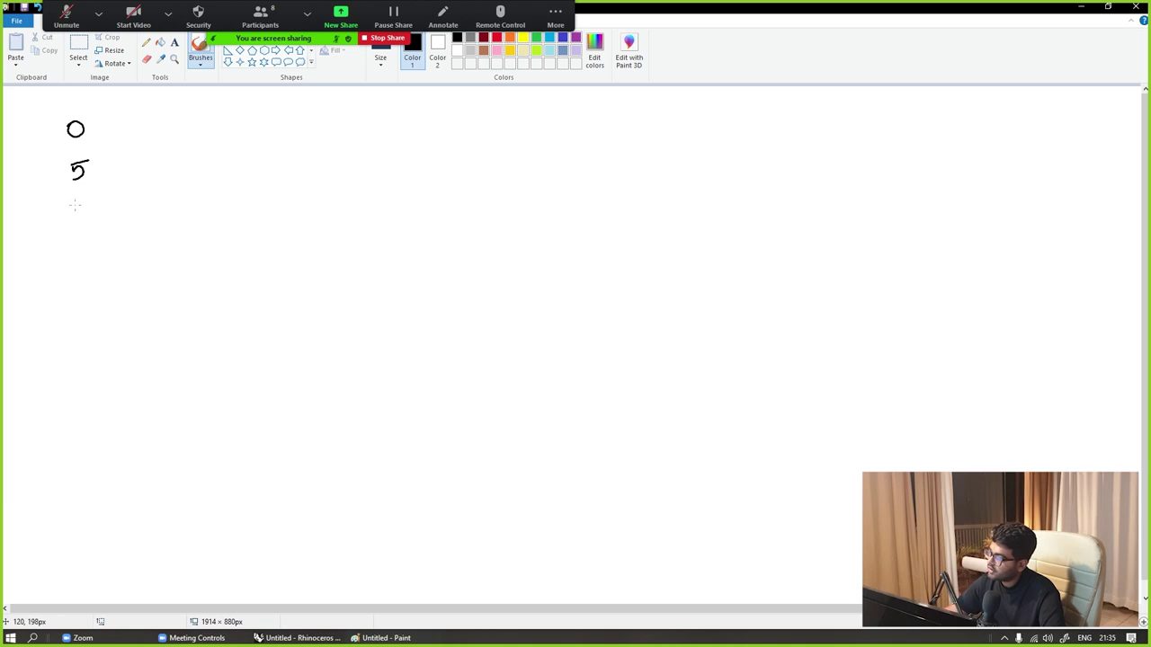
left_click_drag(75, 200, 91, 242)
left_click_drag(81, 285, 98, 276)
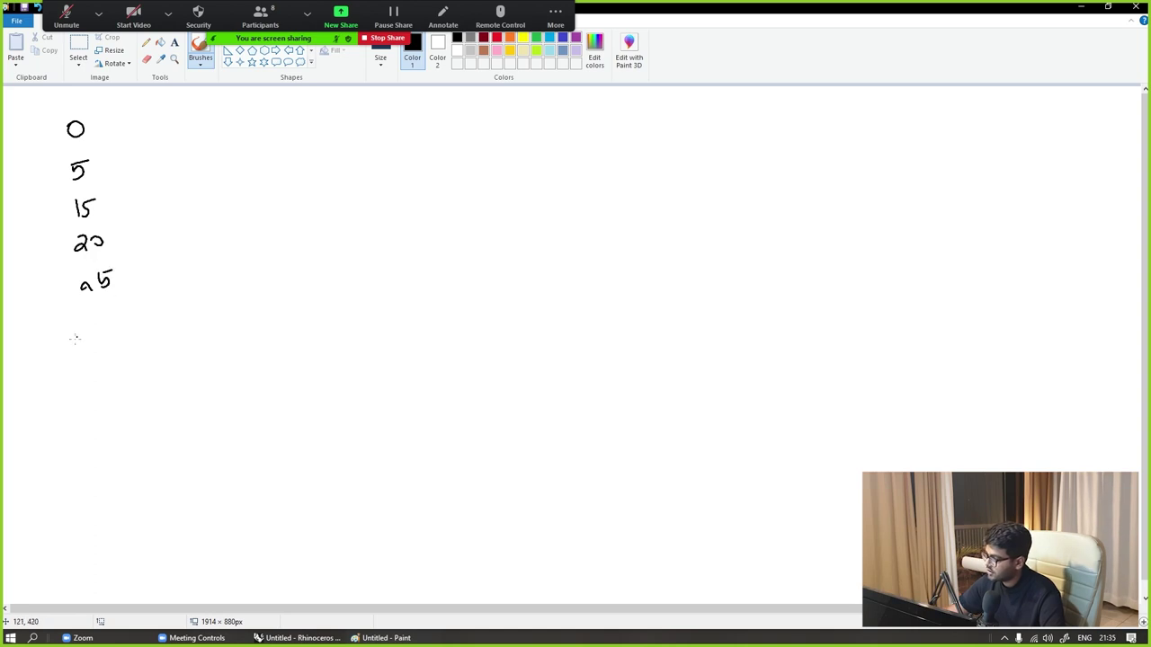
mouse_move(91, 316)
left_mouse_down()
mouse_move(100, 327)
mouse_move(89, 333)
left_mouse_up()
mouse_move(106, 323)
left_mouse_down()
mouse_move(94, 371)
mouse_move(112, 362)
left_mouse_up()
left_click_drag(113, 360, 116, 369)
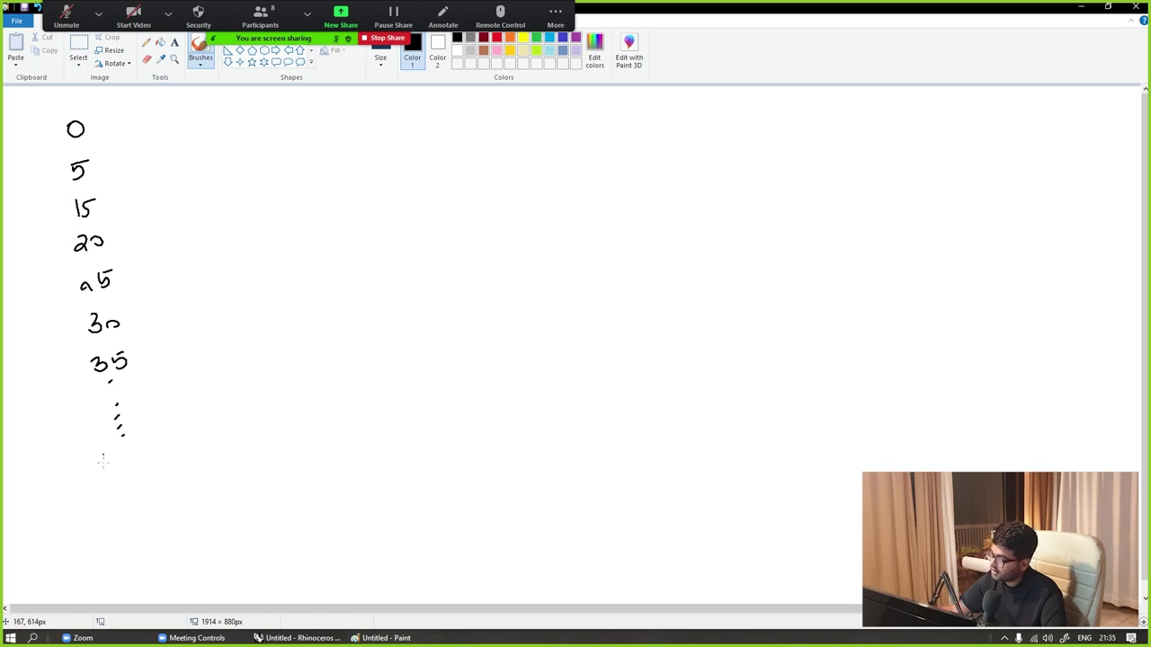
mouse_move(112, 467)
left_mouse_down()
mouse_move(112, 485)
mouse_move(118, 473)
left_mouse_up()
left_click_drag(132, 468, 131, 469)
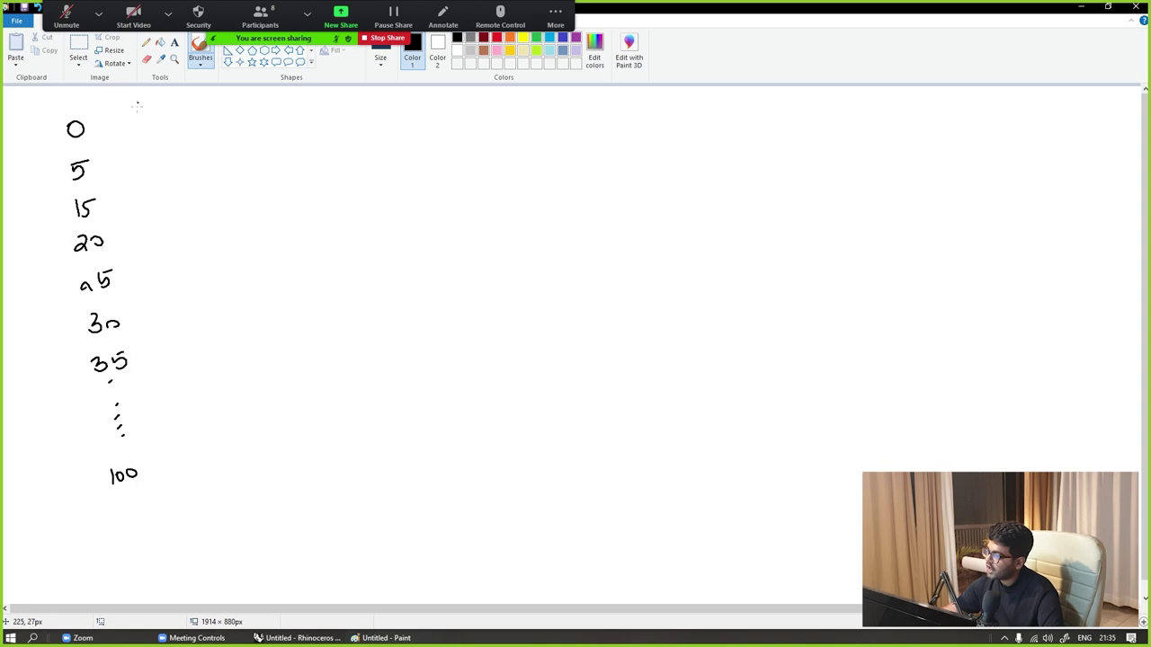
mouse_move(115, 111)
left_mouse_down()
mouse_move(127, 145)
mouse_move(150, 153)
mouse_move(170, 450)
mouse_move(144, 479)
left_mouse_up()
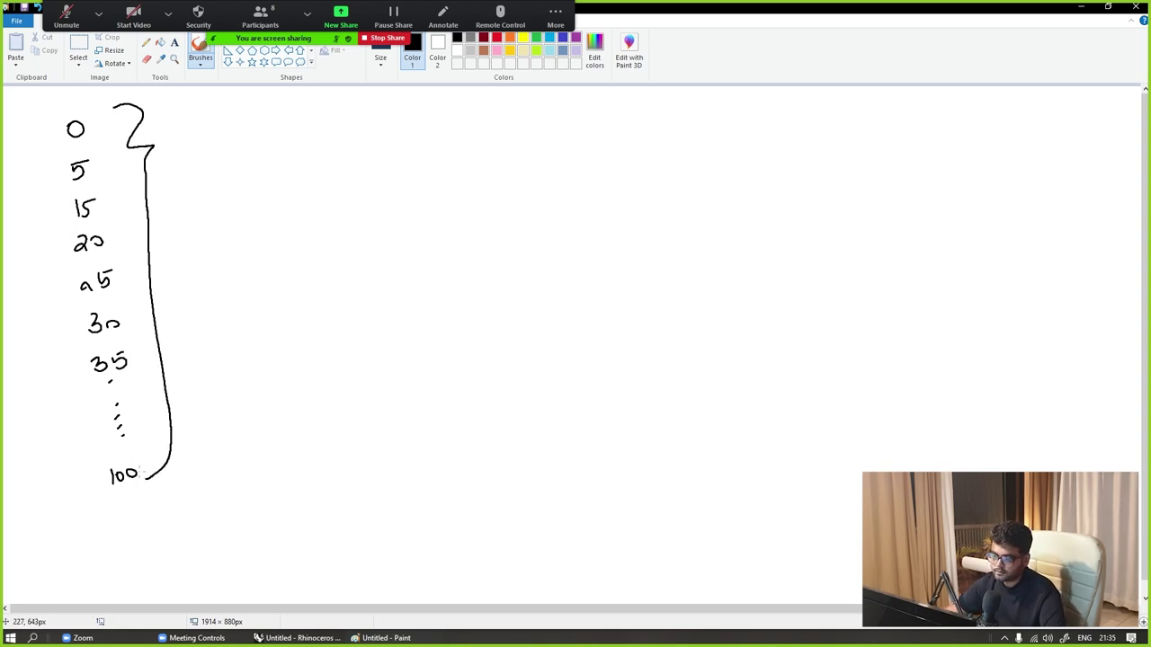
Handwrite a second column beside the first with 0, 0.5, 1, 1.5, 2, 2.5, dots and 100, and bracket it.
mouse_move(213, 106)
left_mouse_down()
mouse_move(214, 119)
mouse_move(221, 103)
left_mouse_up()
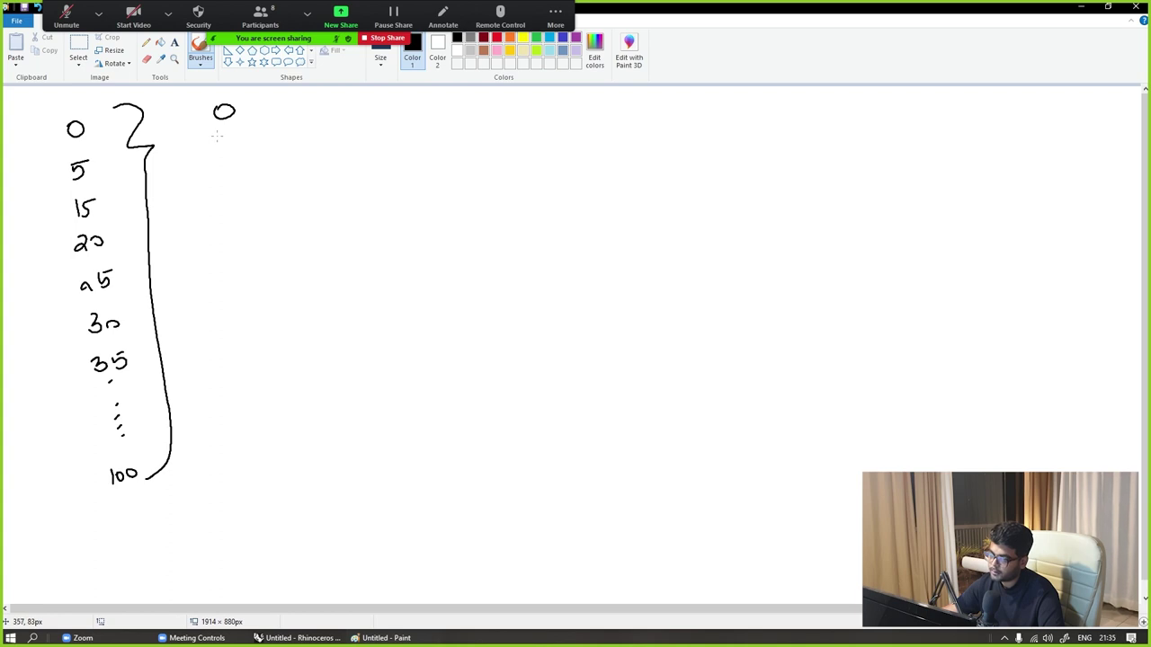
left_click(232, 137)
mouse_move(211, 135)
left_mouse_down()
mouse_move(248, 136)
mouse_move(237, 144)
mouse_move(259, 124)
mouse_move(229, 193)
mouse_move(258, 176)
left_mouse_up()
mouse_move(230, 215)
left_mouse_down()
mouse_move(252, 232)
mouse_move(236, 257)
mouse_move(268, 261)
mouse_move(276, 237)
left_mouse_up()
left_click(256, 252)
left_click_drag(258, 291, 266, 313)
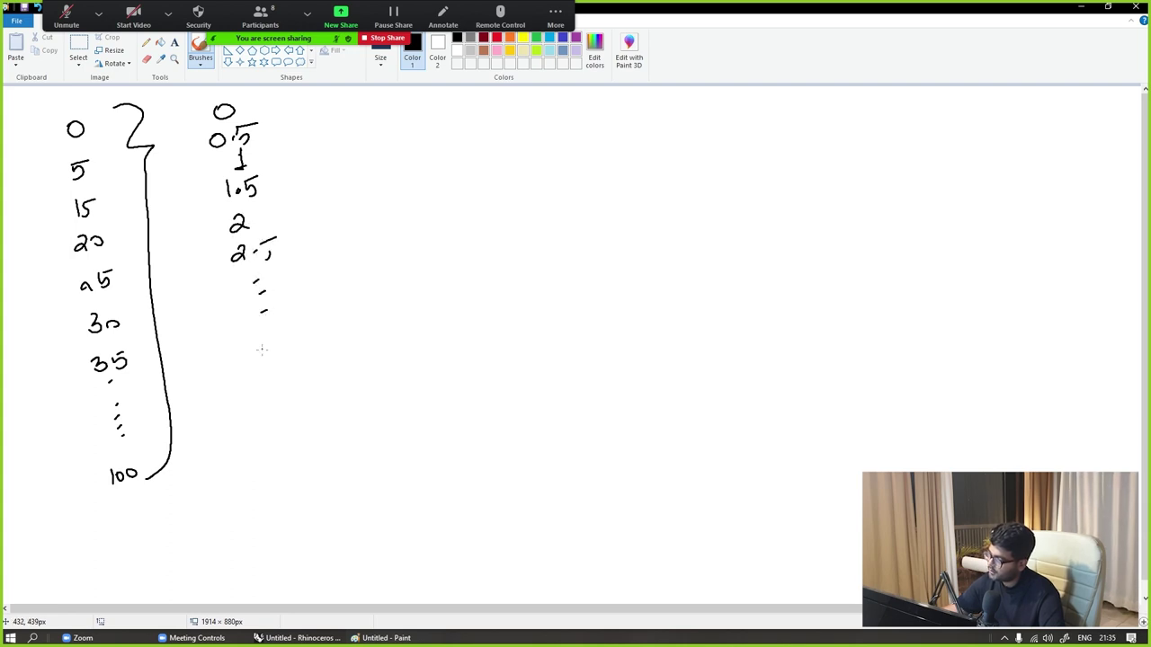
mouse_move(267, 447)
left_mouse_down()
mouse_move(269, 466)
mouse_move(291, 451)
left_mouse_up()
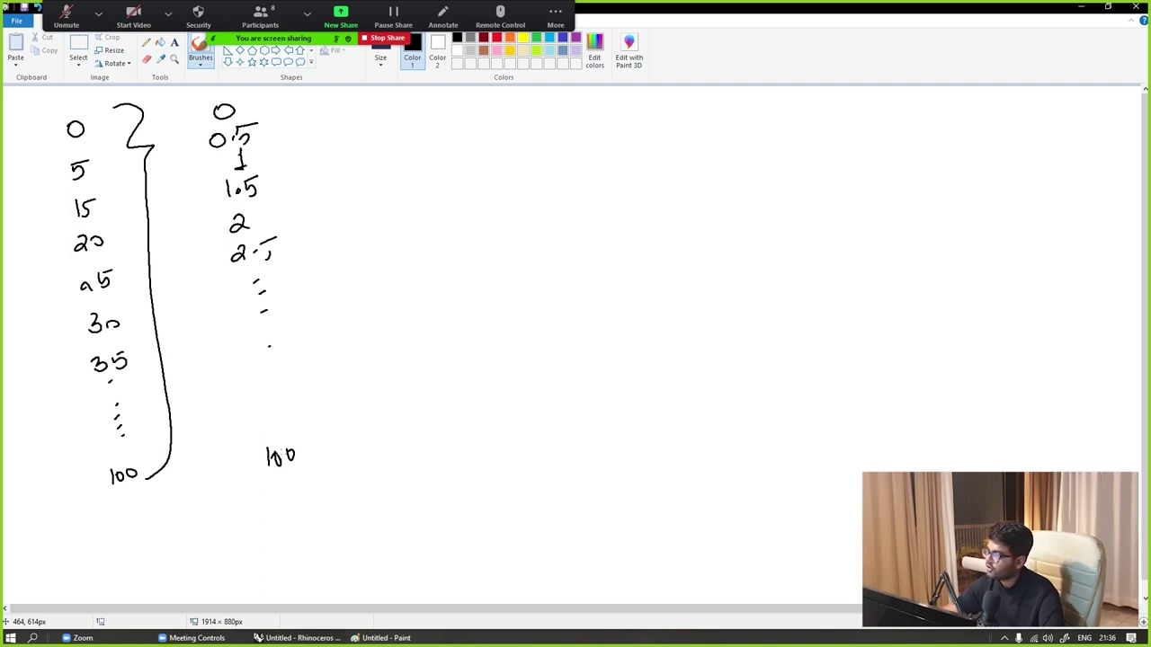
mouse_move(286, 115)
left_mouse_down()
mouse_move(326, 353)
mouse_move(316, 493)
left_mouse_up()
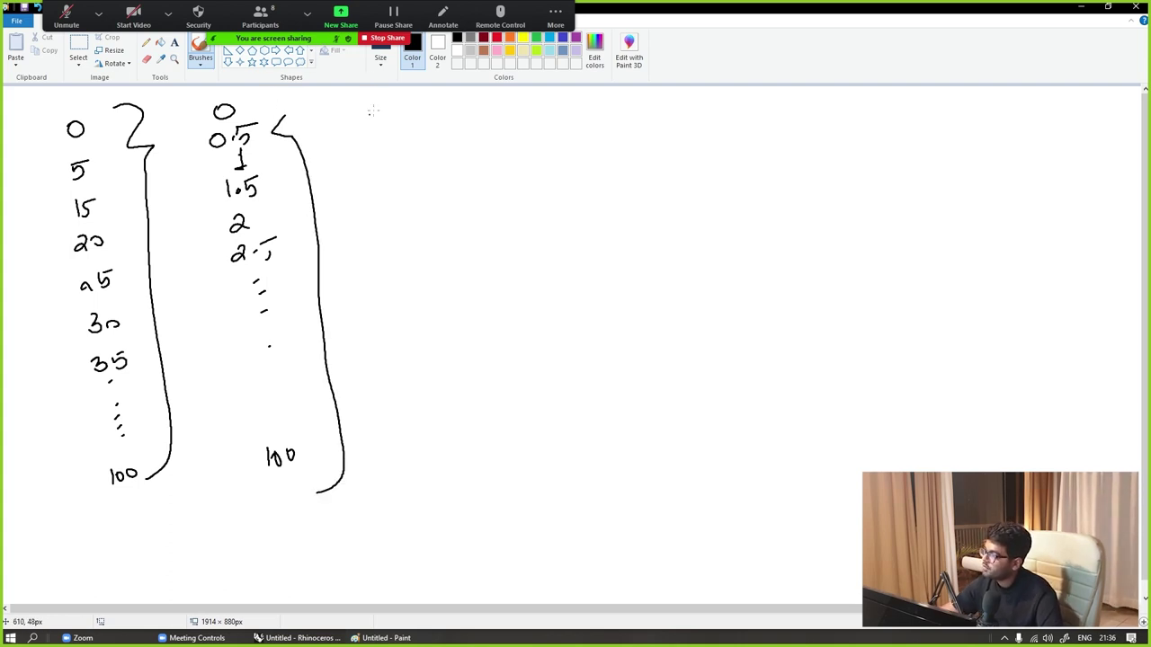
Handwrite the range 3 - 5 beside the second column, with 3, 3.15, 3.6, dots and 5 listed beneath it.
mouse_move(390, 111)
left_mouse_down()
mouse_move(389, 132)
mouse_move(426, 122)
mouse_move(443, 124)
mouse_move(437, 132)
left_mouse_up()
left_click_drag(457, 108, 437, 108)
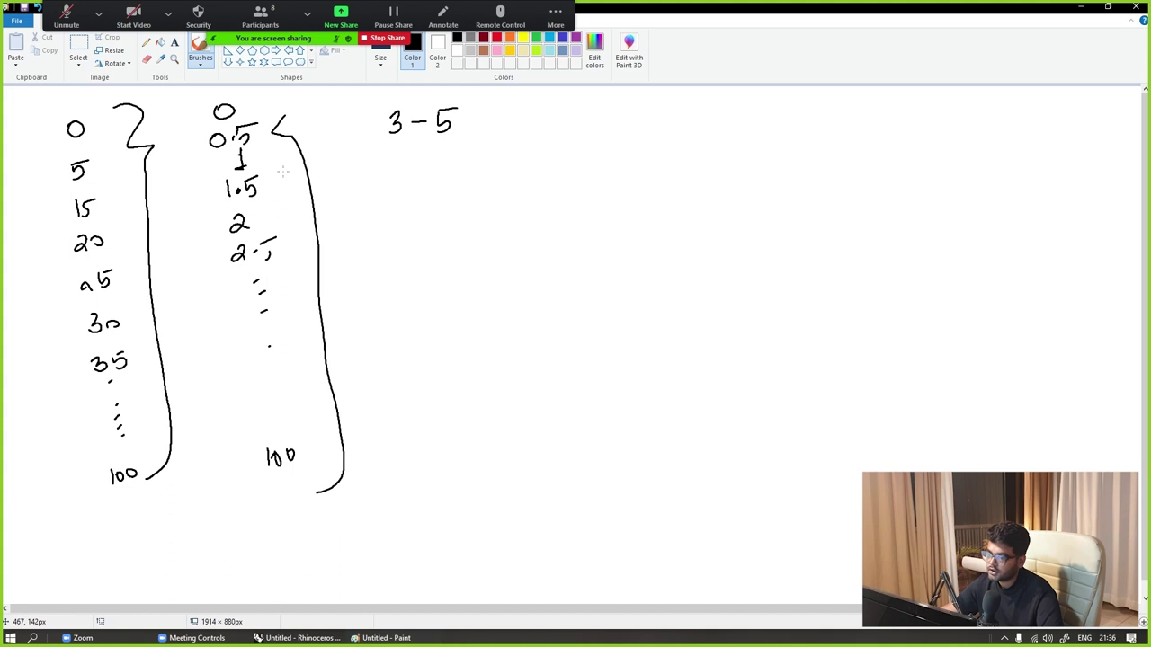
left_click_drag(406, 169, 402, 221)
left_click_drag(416, 214, 437, 220)
left_click_drag(440, 202, 452, 200)
mouse_move(409, 236)
left_mouse_down()
mouse_move(409, 257)
mouse_move(446, 246)
left_mouse_up()
left_click(434, 252)
left_click_drag(428, 288, 431, 291)
left_click_drag(432, 300, 436, 316)
left_click_drag(433, 326, 435, 328)
mouse_move(433, 426)
left_mouse_down()
mouse_move(435, 443)
mouse_move(438, 432)
mouse_move(470, 442)
left_mouse_up()
left_click_drag(469, 417, 494, 407)
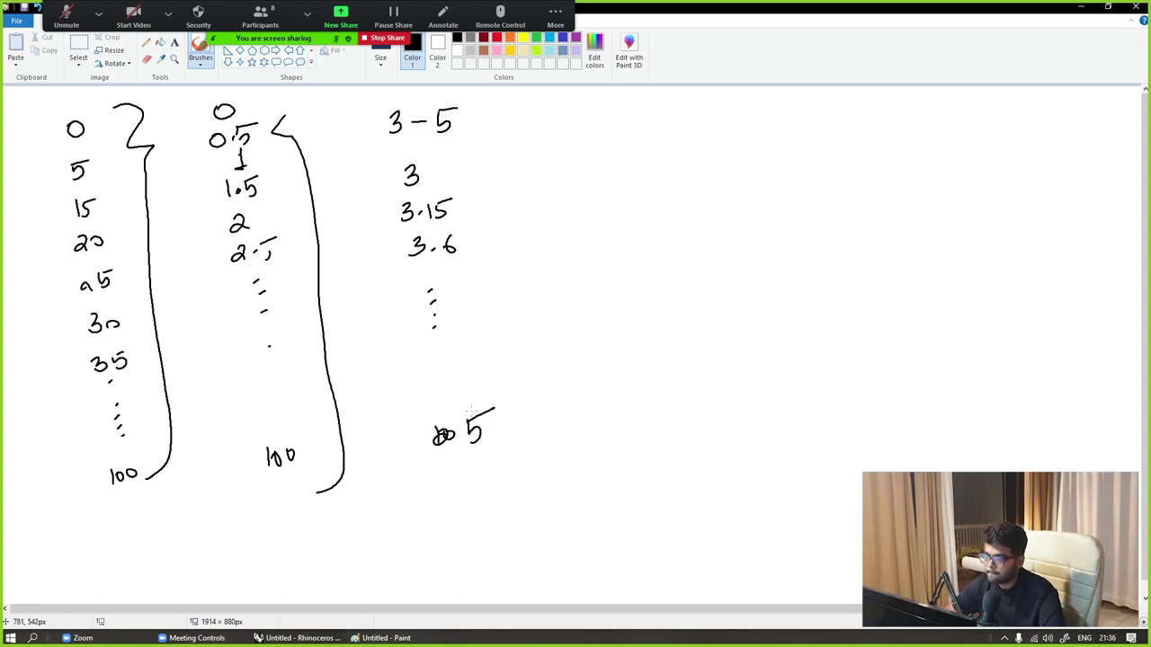
mouse_move(617, 116)
left_mouse_down()
mouse_move(618, 129)
mouse_move(624, 120)
left_mouse_up()
mouse_move(627, 127)
left_mouse_down()
mouse_move(636, 116)
mouse_move(655, 131)
mouse_move(713, 129)
mouse_move(655, 165)
mouse_move(674, 166)
mouse_move(615, 142)
left_mouse_up()
left_click_drag(707, 99, 727, 119)
Switch back to Grasshopper and delete the Division component, its divisor slider and the list panel.
key("alt+Tab")
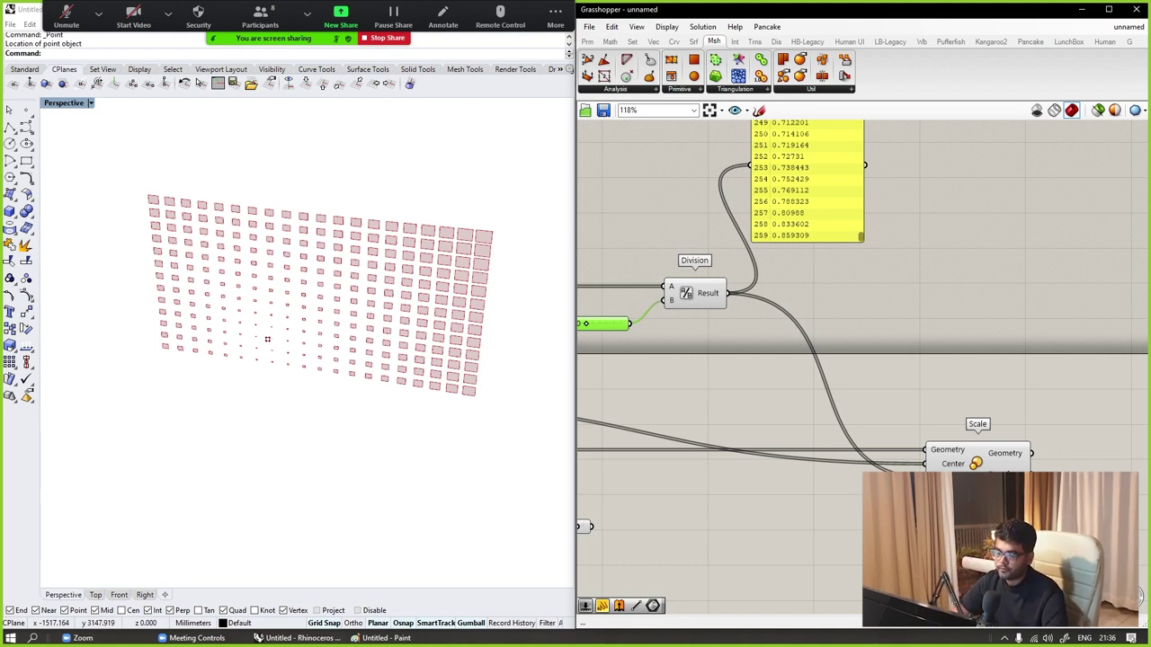
scroll(996, 180, "down", 2)
scroll(897, 216, "up", 2)
scroll(897, 216, "down", 1)
left_click_drag(960, 400, 791, 292)
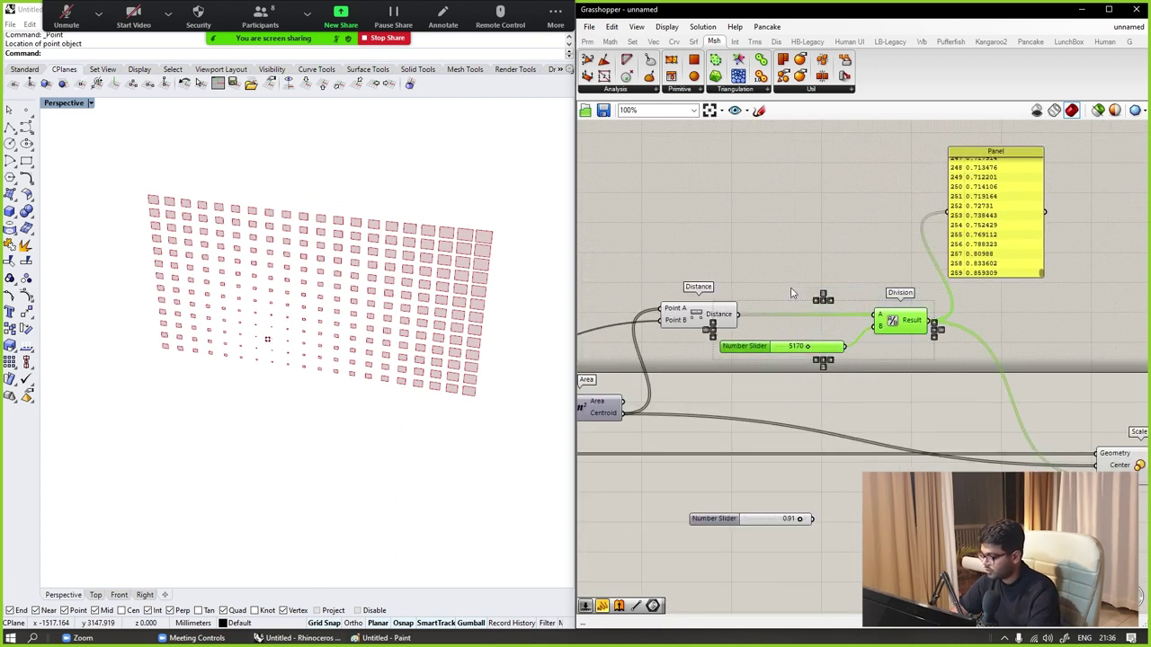
key("Delete")
left_click(953, 256)
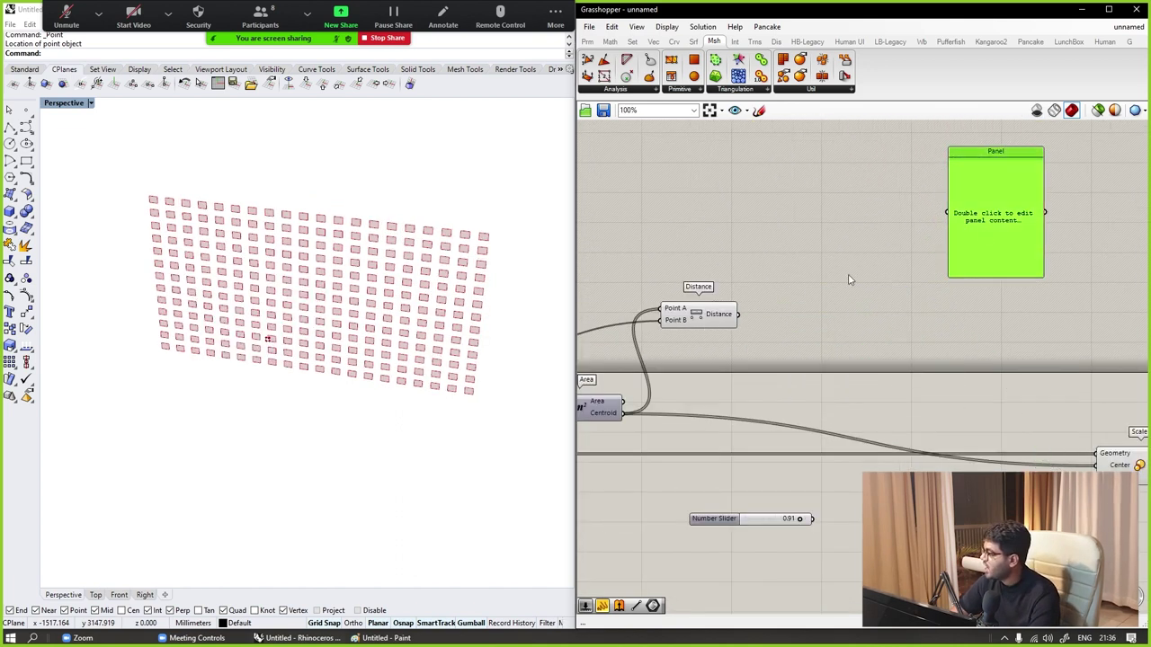
key("Delete")
Add a Remap Numbers component beyond Distance and connect the Distance output to its Value input.
left_click(719, 317)
mouse_move(720, 317)
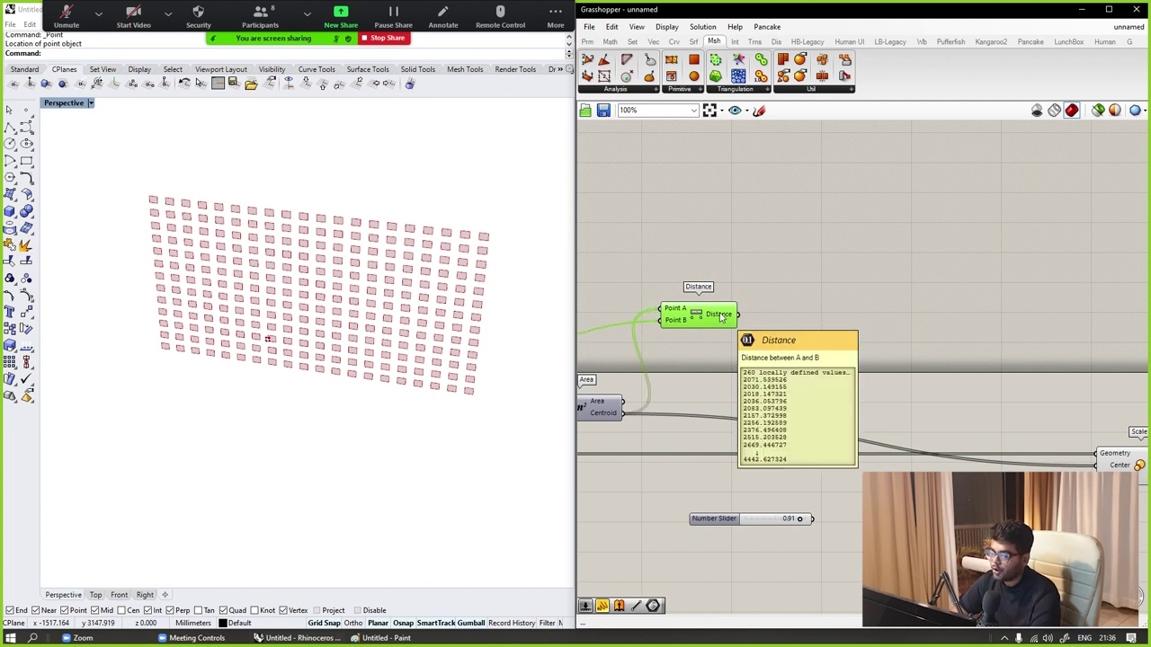
double_click(930, 286)
type("re")
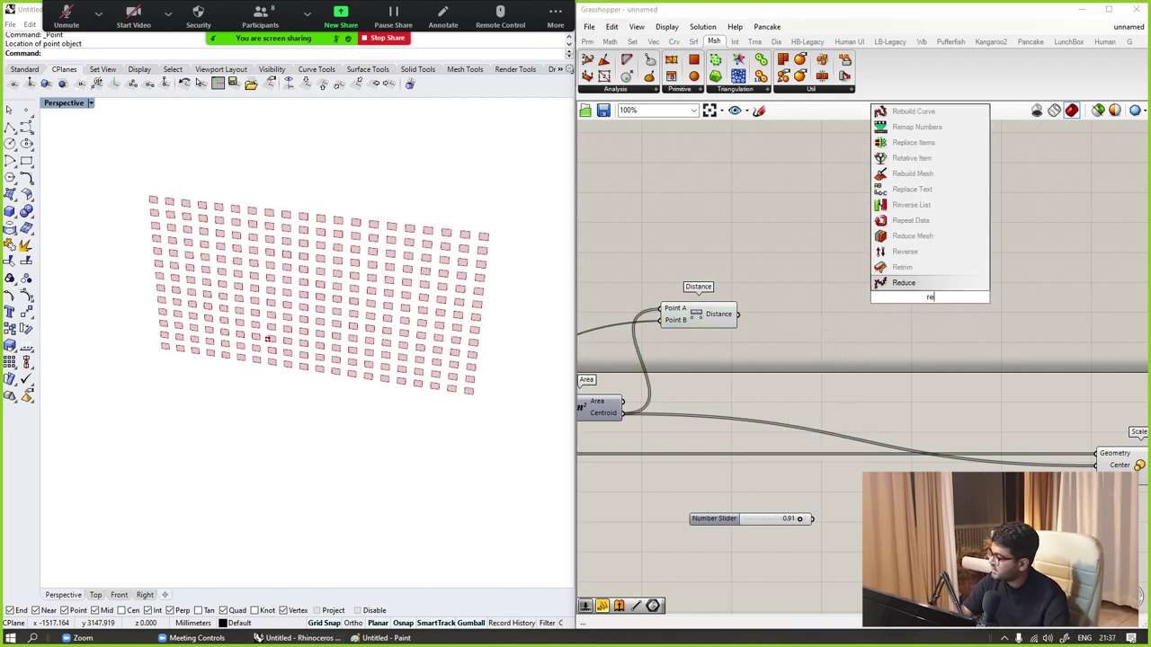
type("m")
left_click(917, 282)
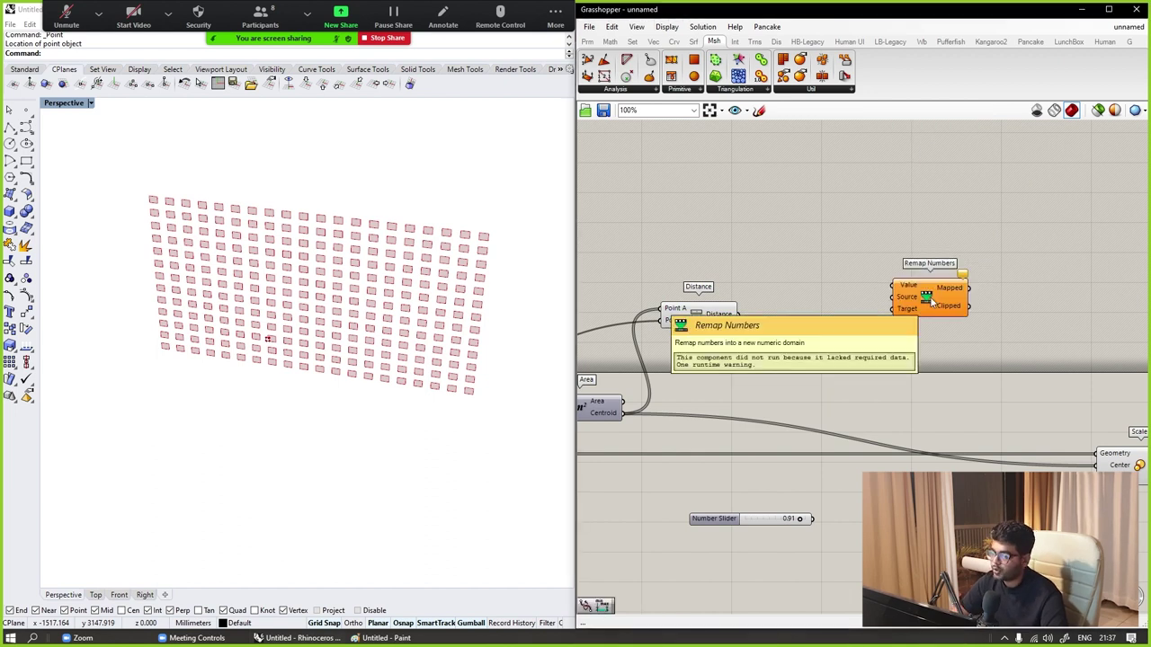
scroll(929, 299, "up", 1)
left_click_drag(929, 299, 916, 306)
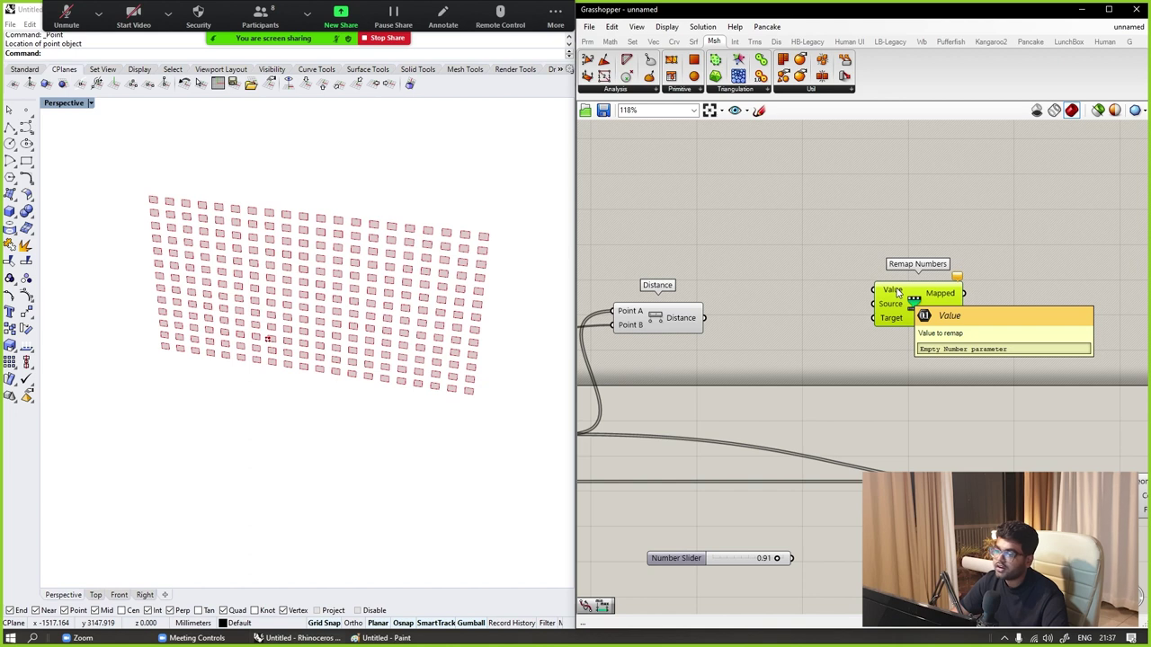
left_click_drag(704, 317, 913, 330)
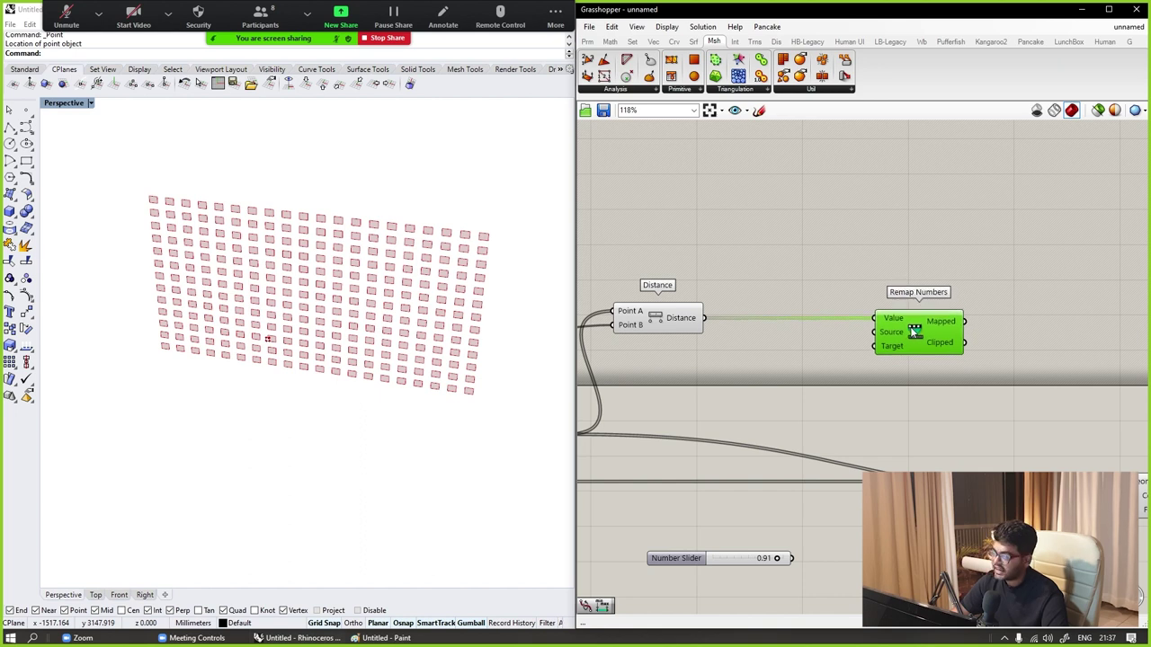
Shift Remap Numbers farther from Distance, add a Bounds component between them, and connect the Distance output to its Numbers input.
mouse_move(890, 338)
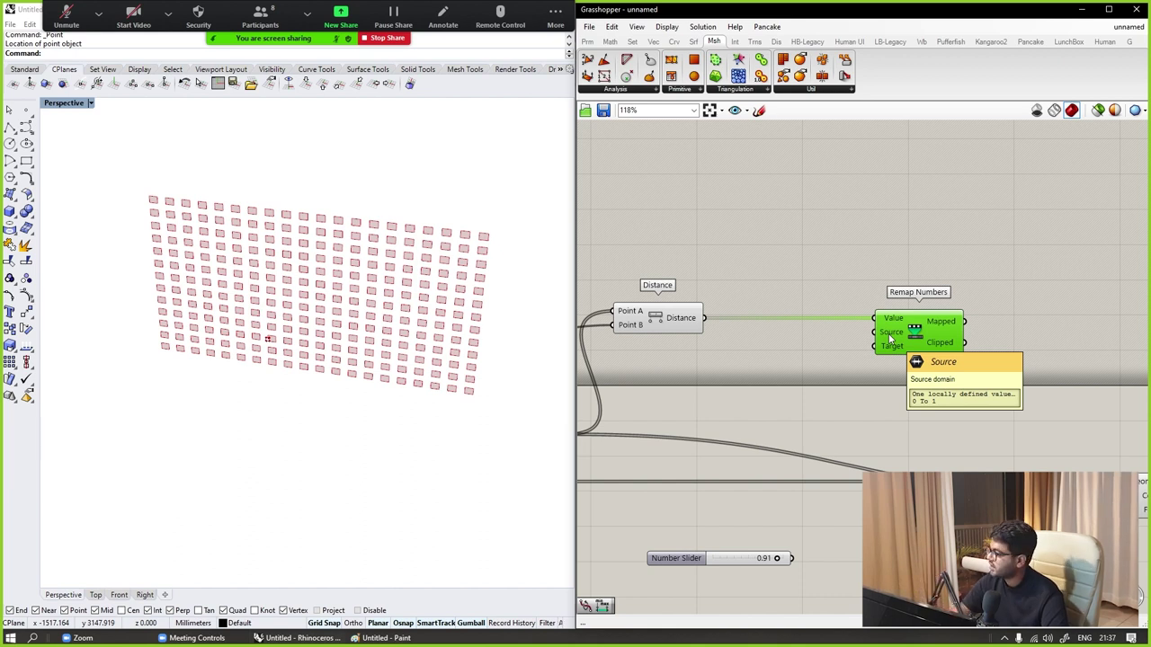
mouse_move(683, 322)
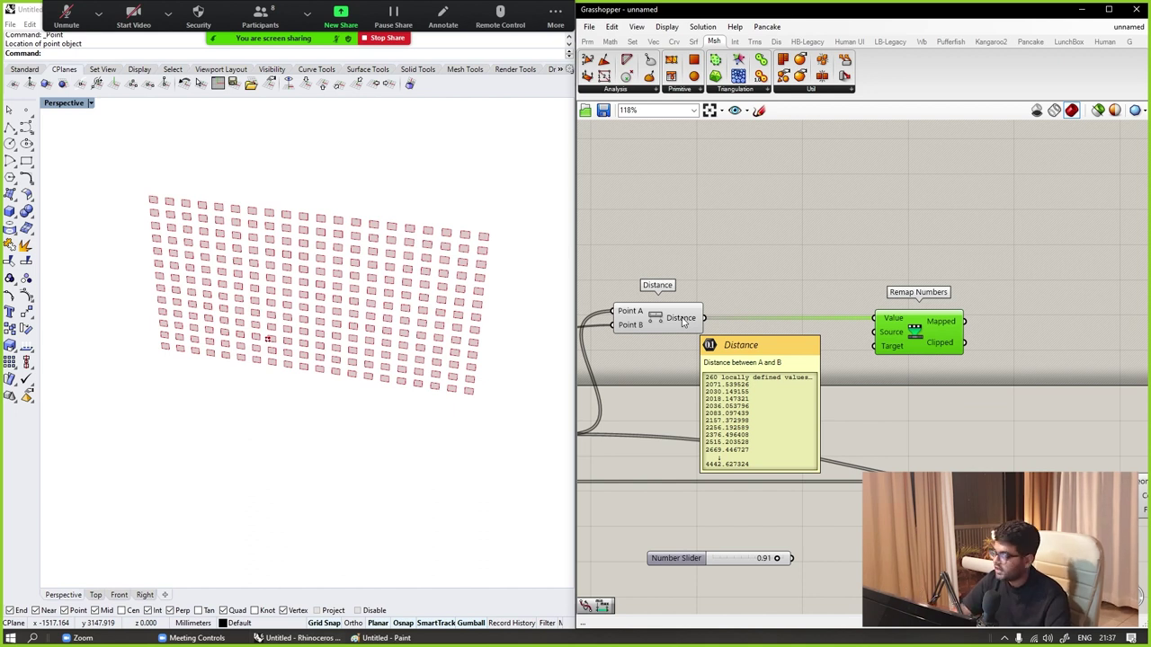
left_click(683, 322)
left_click_drag(912, 333, 969, 331)
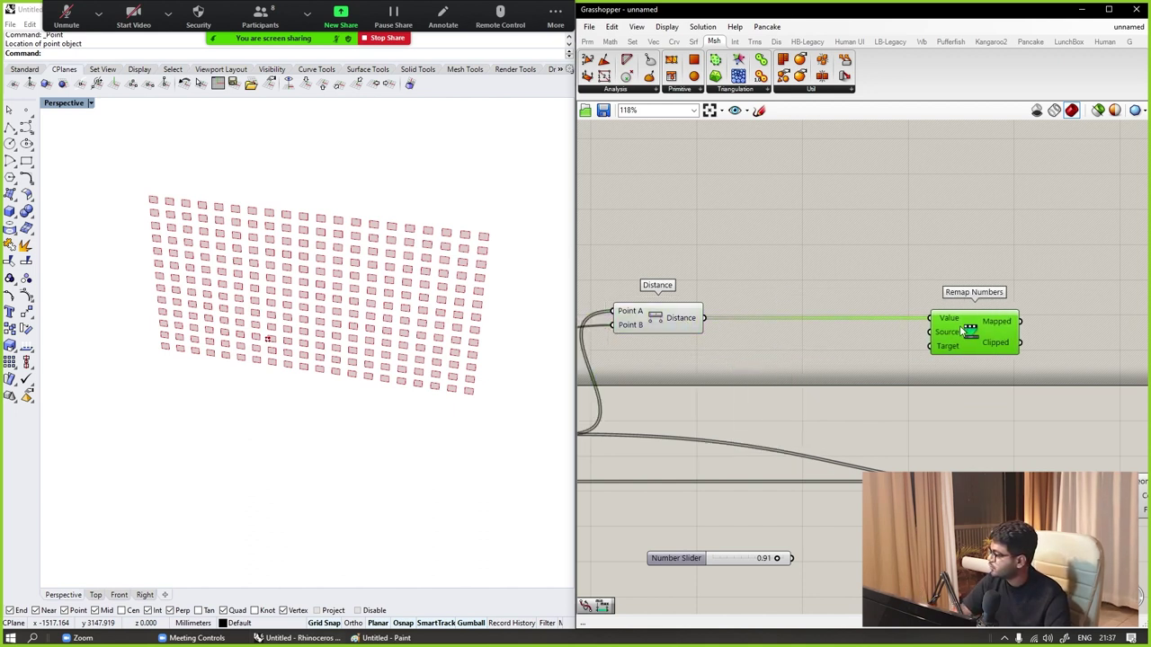
double_click(816, 365)
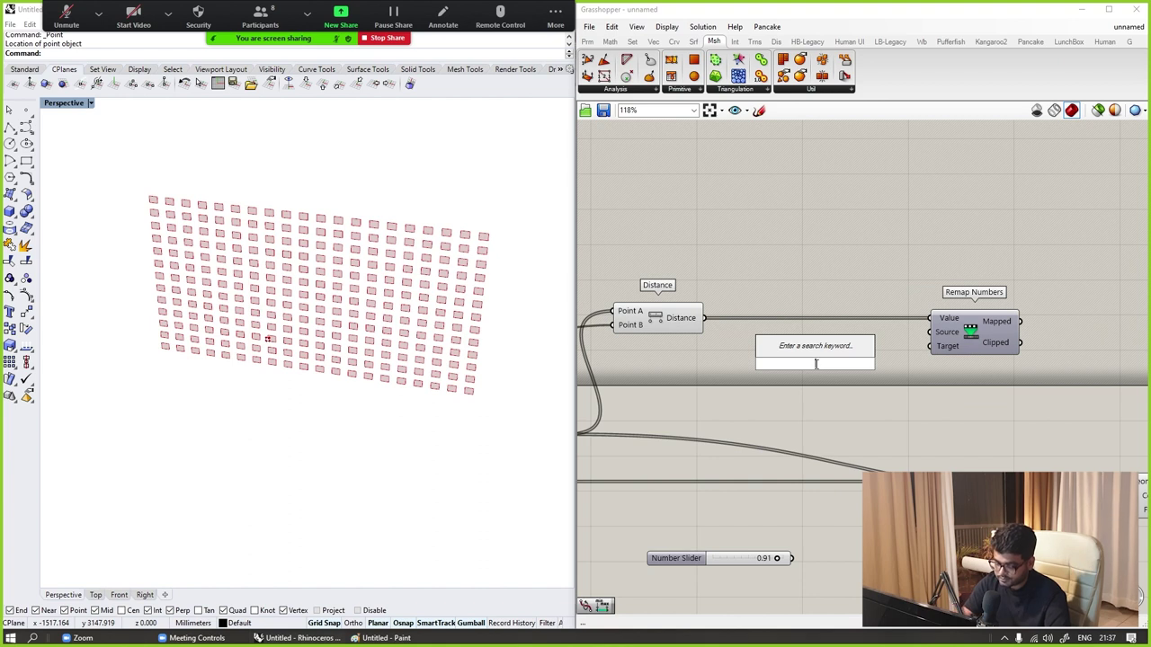
type("bounds")
key("Return")
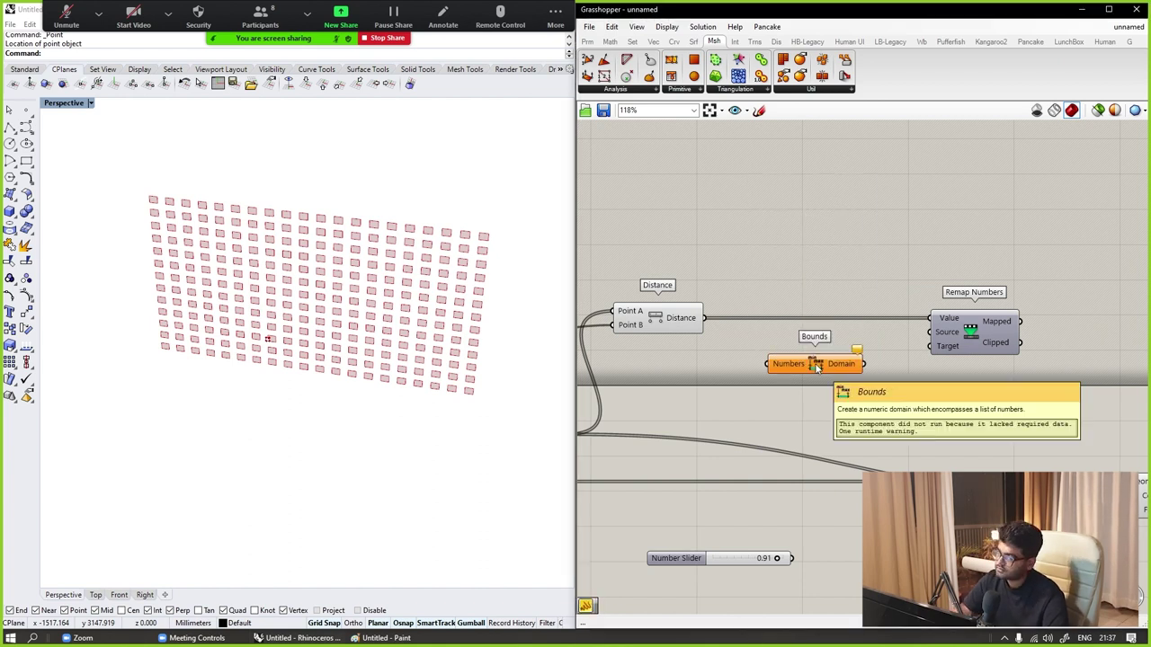
left_click_drag(704, 318, 810, 377)
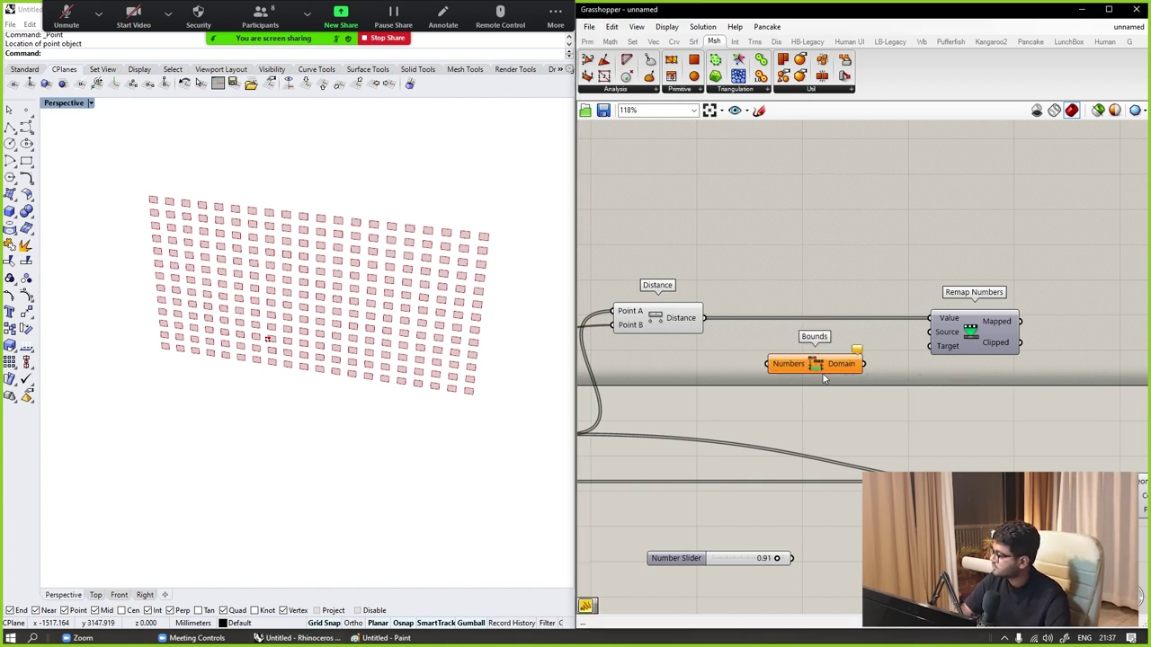
left_click_drag(704, 319, 768, 364)
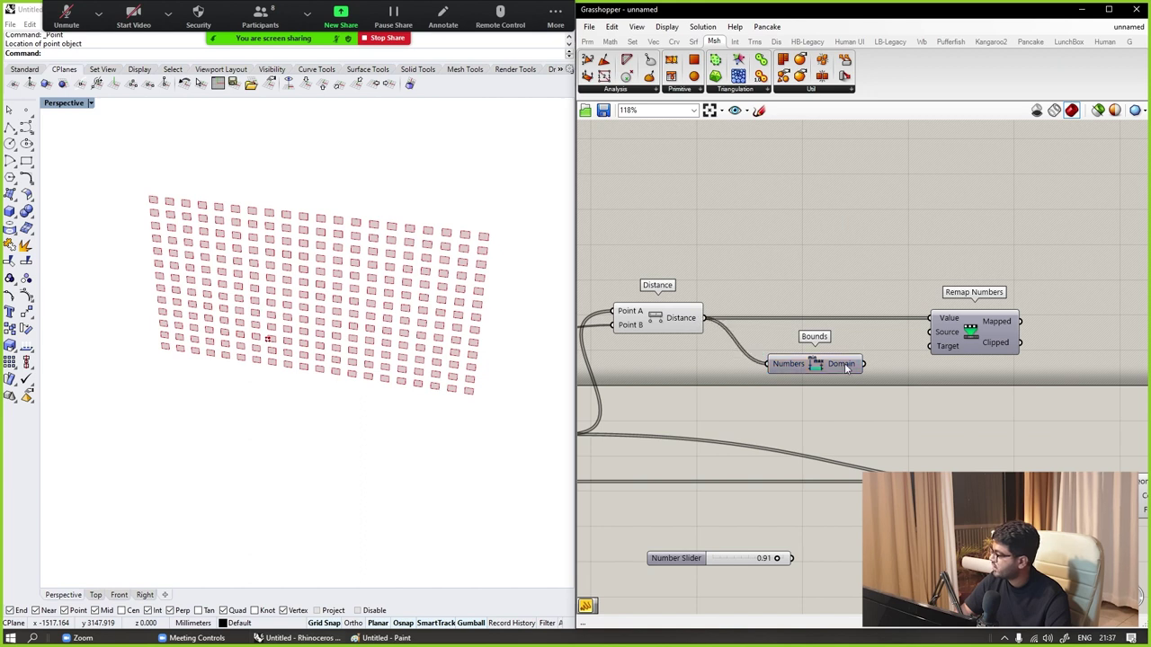
Move Bounds above the Distance wire and read its Domain output in a new panel.
mouse_move(845, 368)
left_click_drag(846, 368, 943, 241)
double_click(856, 239)
type("Division")
key("Return")
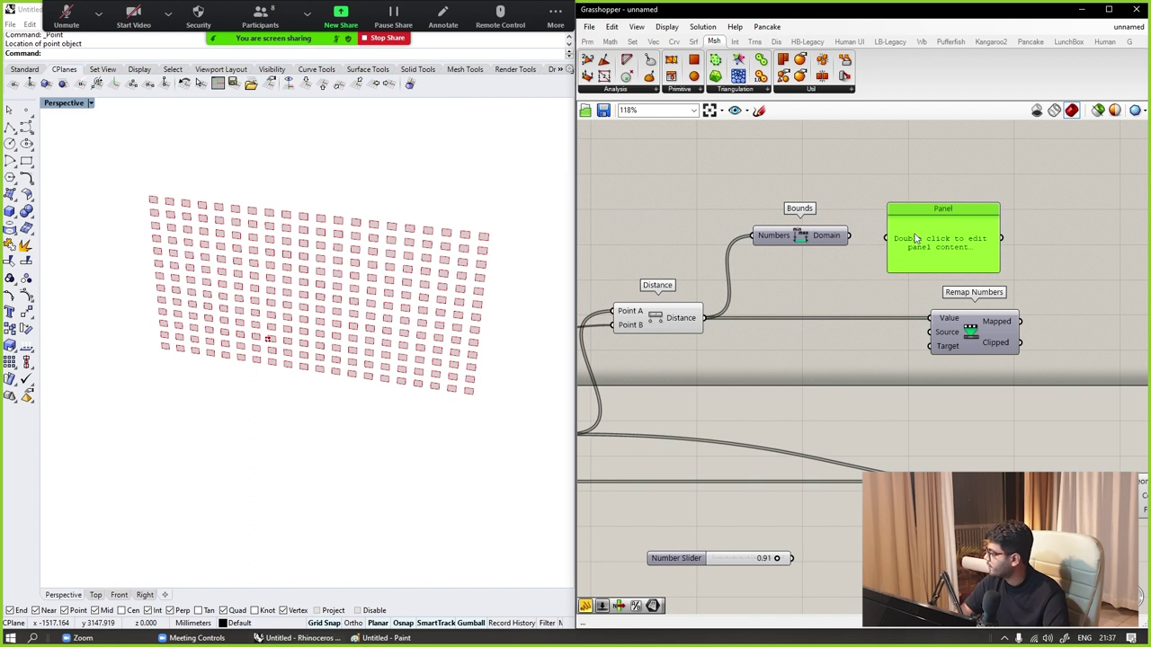
left_click_drag(848, 236, 891, 238)
scroll(893, 238, "up", 5)
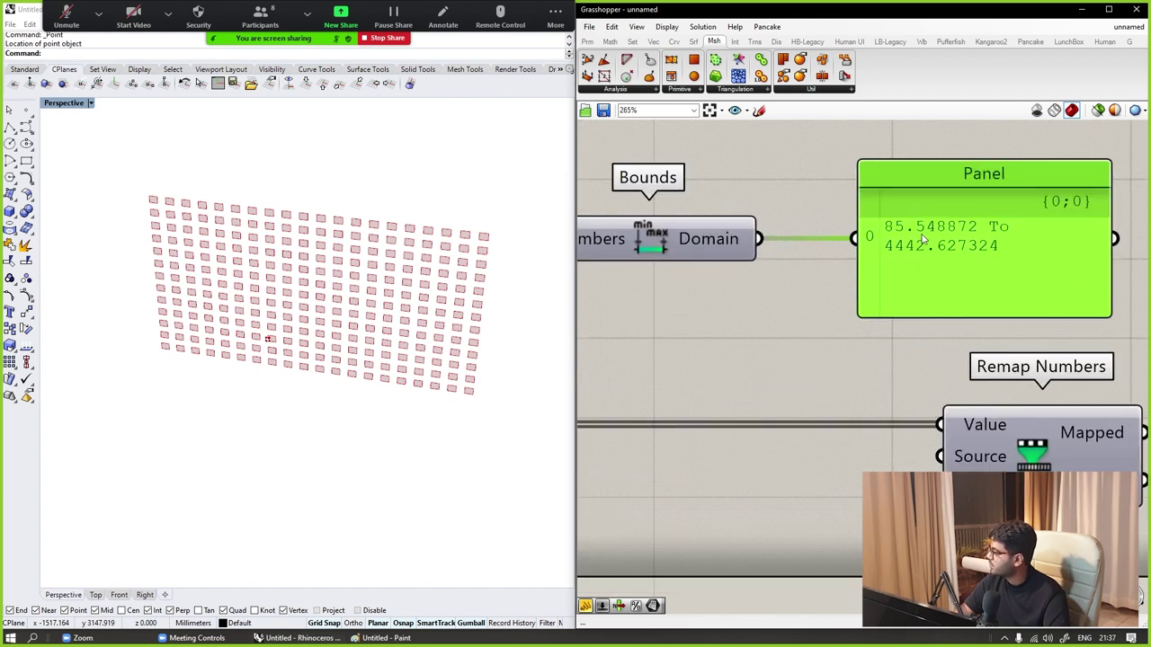
scroll(893, 236, "down", 1)
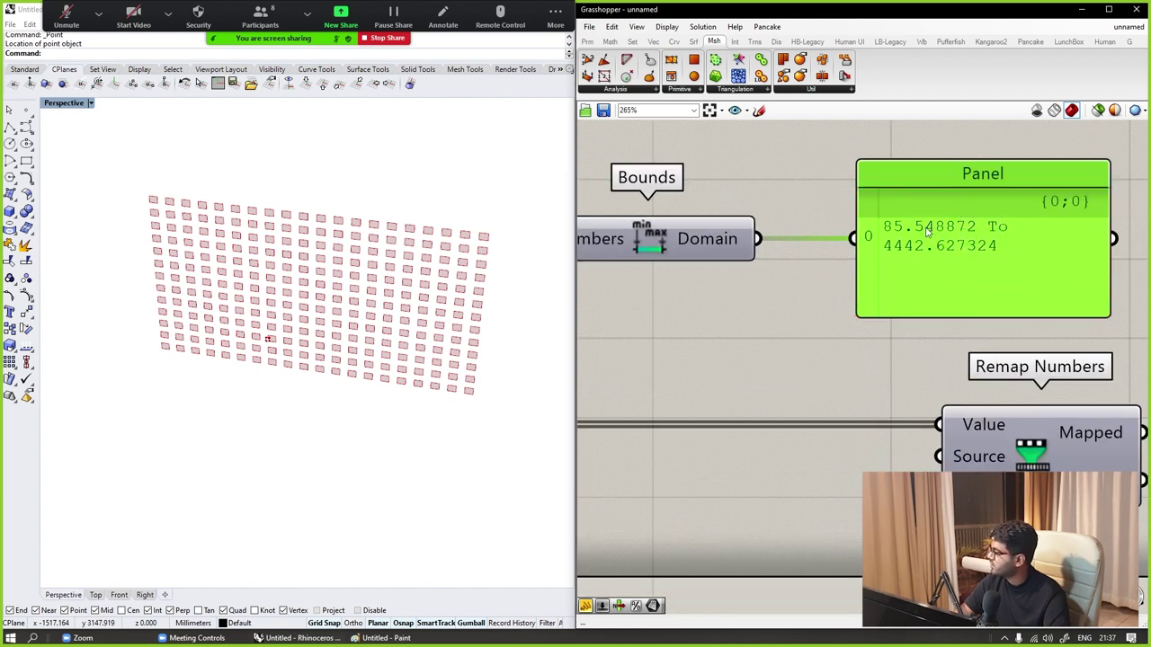
scroll(894, 241, "down", 1)
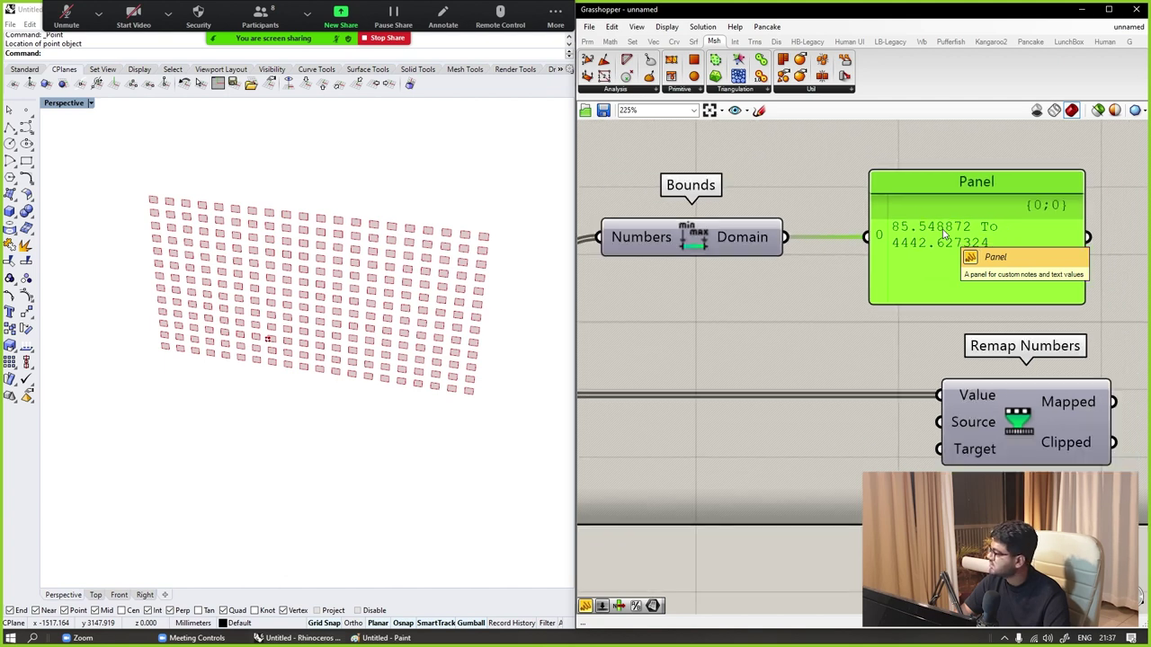
scroll(887, 252, "up", 2)
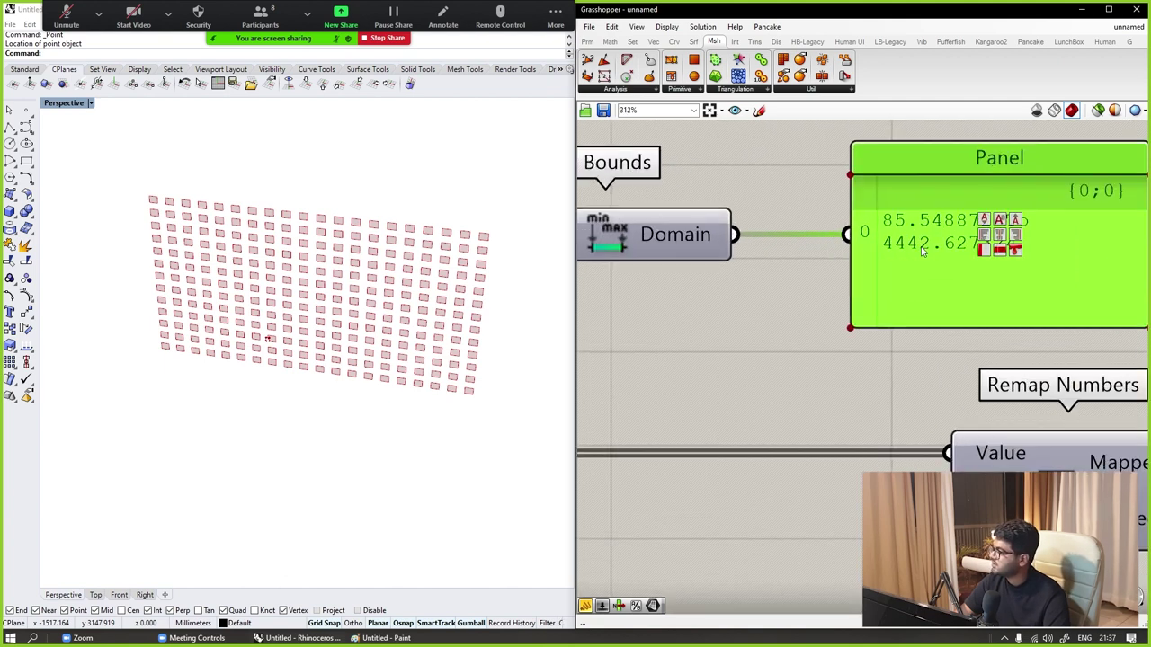
Connect the Bounds Domain output to the Source input of Remap Numbers and delete the panel beside Bounds.
scroll(926, 247, "down", 3)
left_click_drag(825, 241, 937, 374)
left_click_drag(952, 261, 954, 256)
key("Delete")
scroll(955, 257, "down", 3)
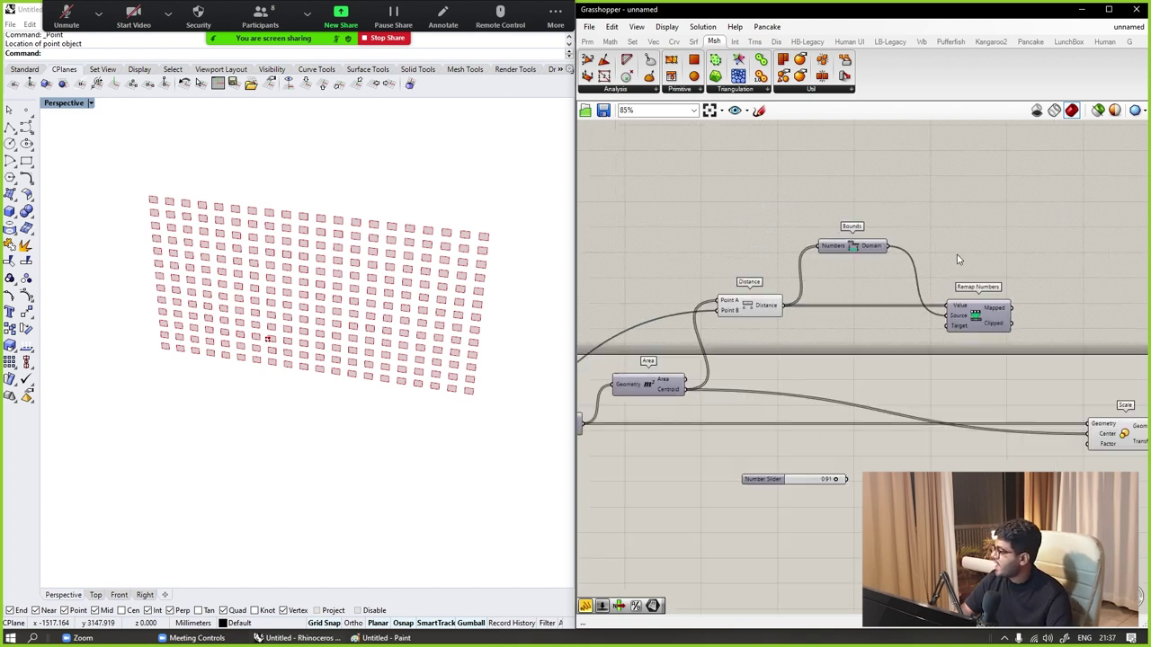
Add a Construct Domain component below Bounds and connect its Domain output to the Target input of Remap Numbers.
scroll(960, 260, "up", 2)
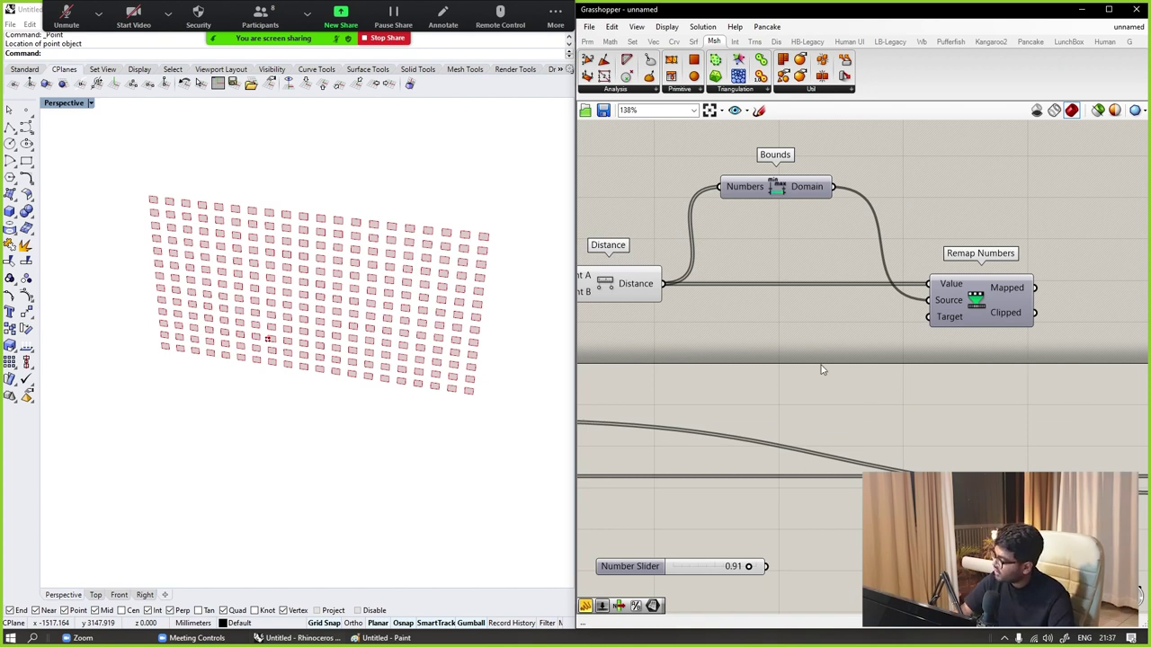
double_click(789, 369)
type("construct")
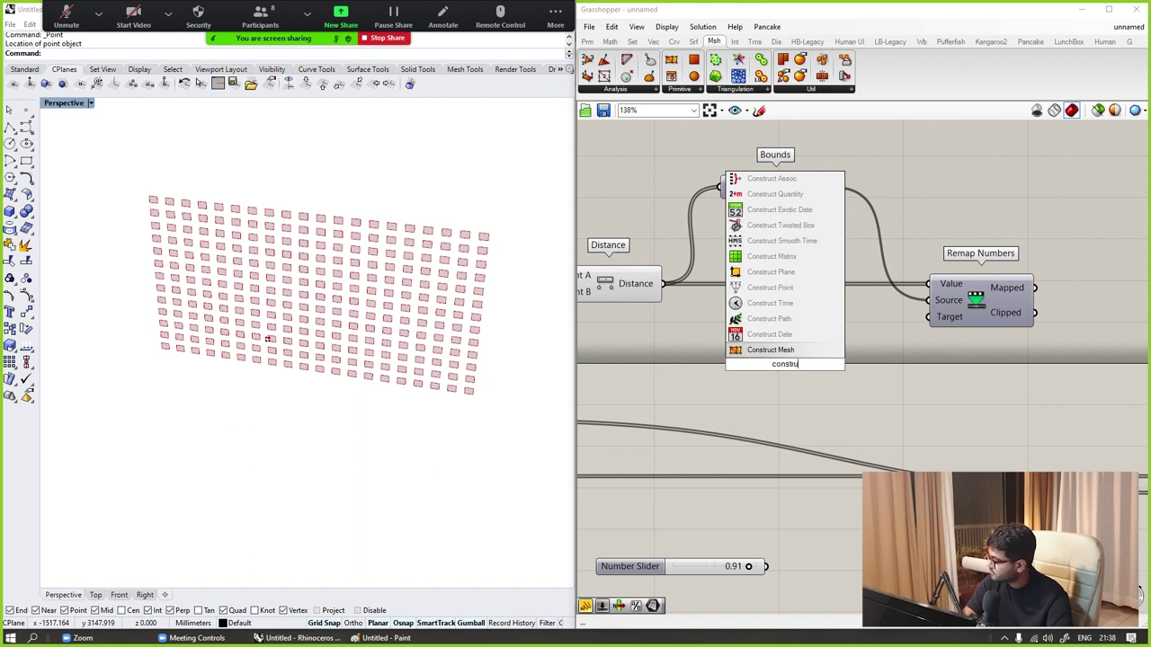
type("domain")
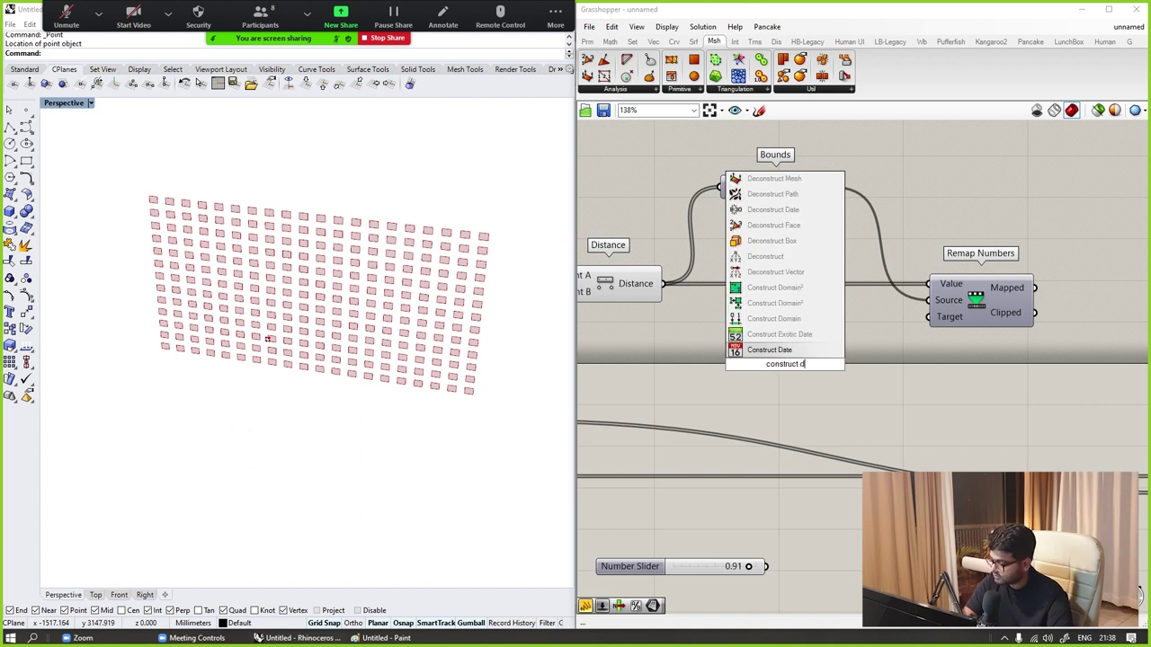
key("Return")
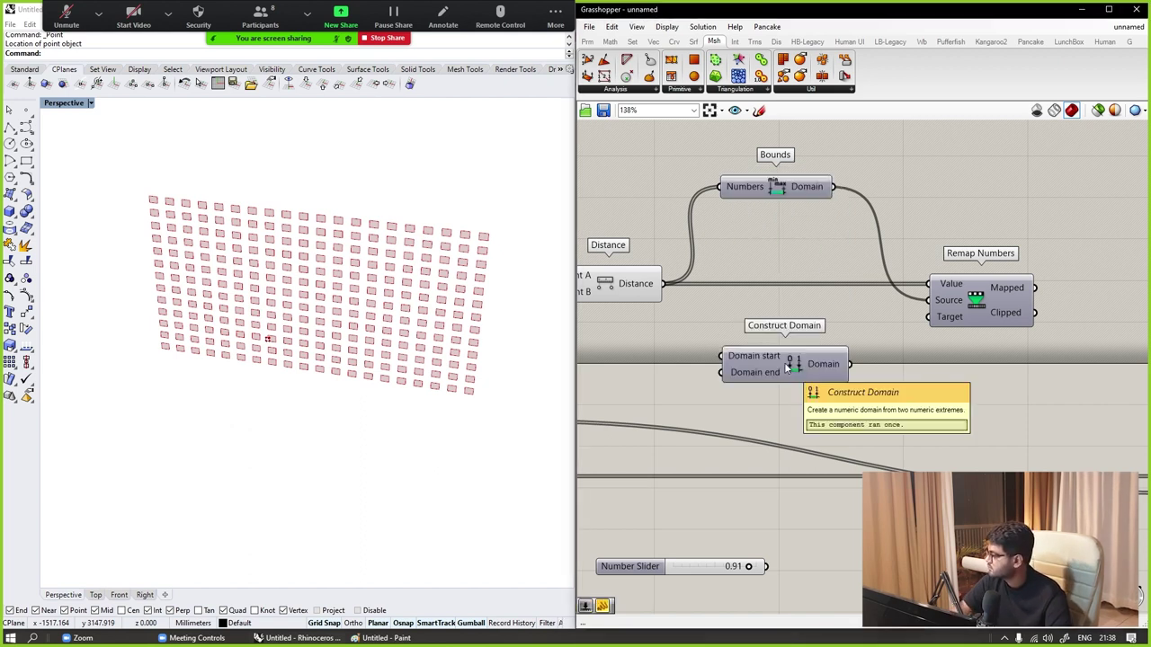
left_click_drag(850, 365, 929, 317)
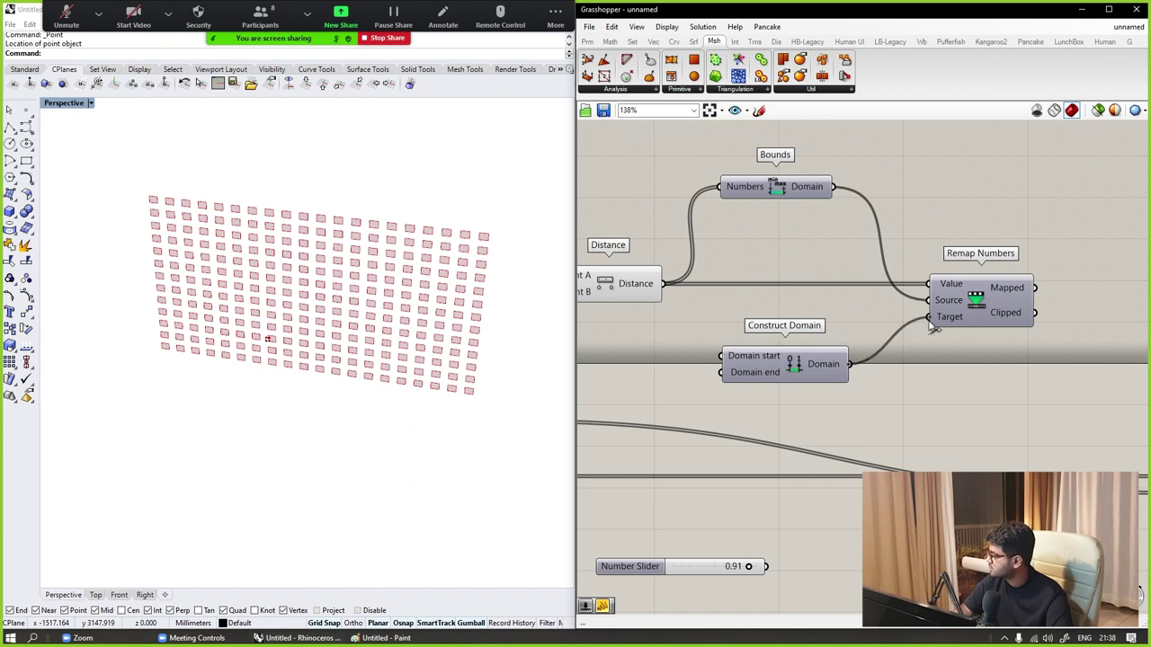
left_click(798, 361)
Add a 0.2 number slider for Domain start and a copy of it set to 0.8 for Domain end.
right_click_drag(677, 354, 751, 343)
double_click(751, 344)
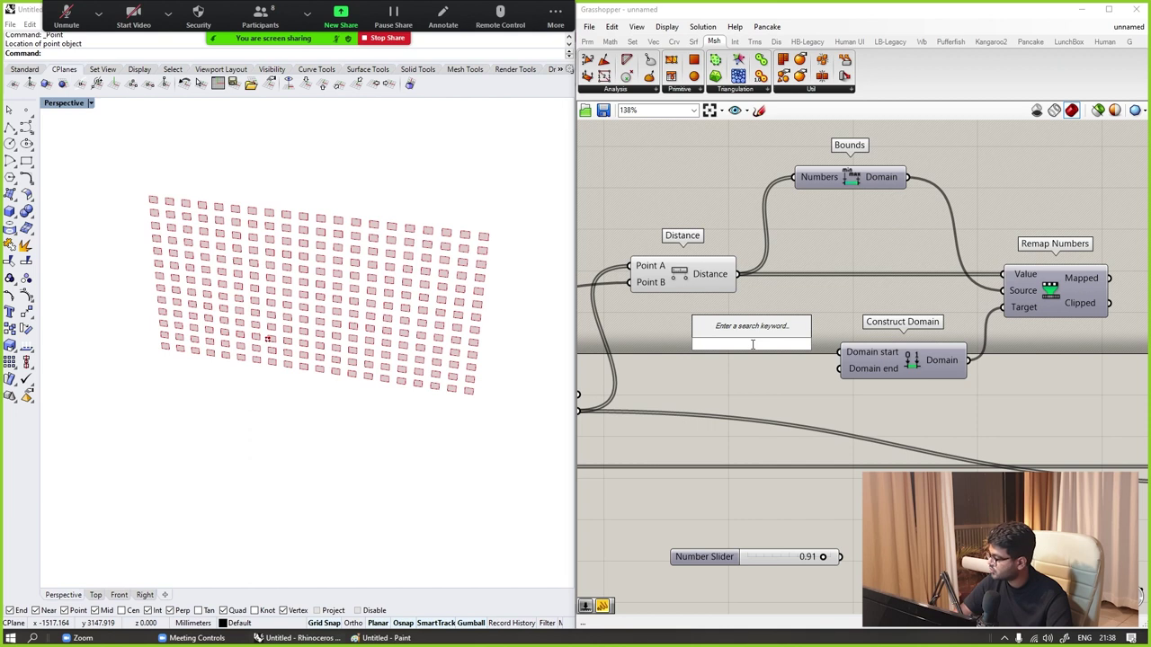
type("0.2")
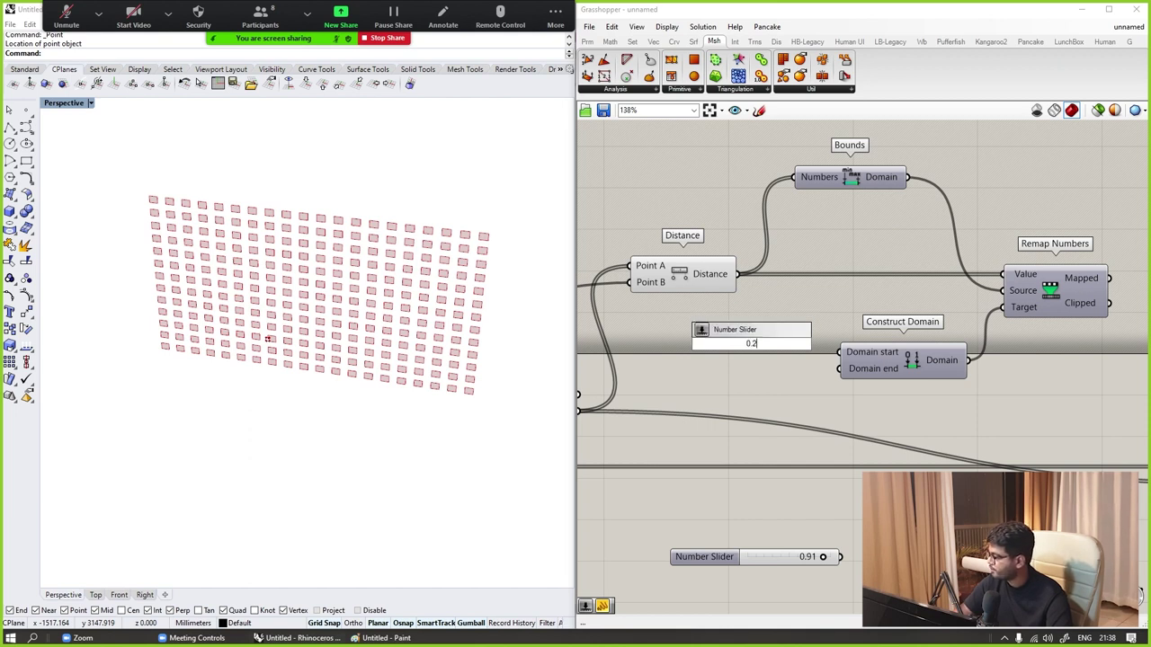
key("Return")
left_click_drag(803, 340, 842, 353)
left_click_drag(753, 342, 841, 370, "alt")
left_click_drag(724, 378, 777, 383)
Add a panel beyond Remap Numbers and connect the Mapped output to it.
scroll(912, 289, "down", 4)
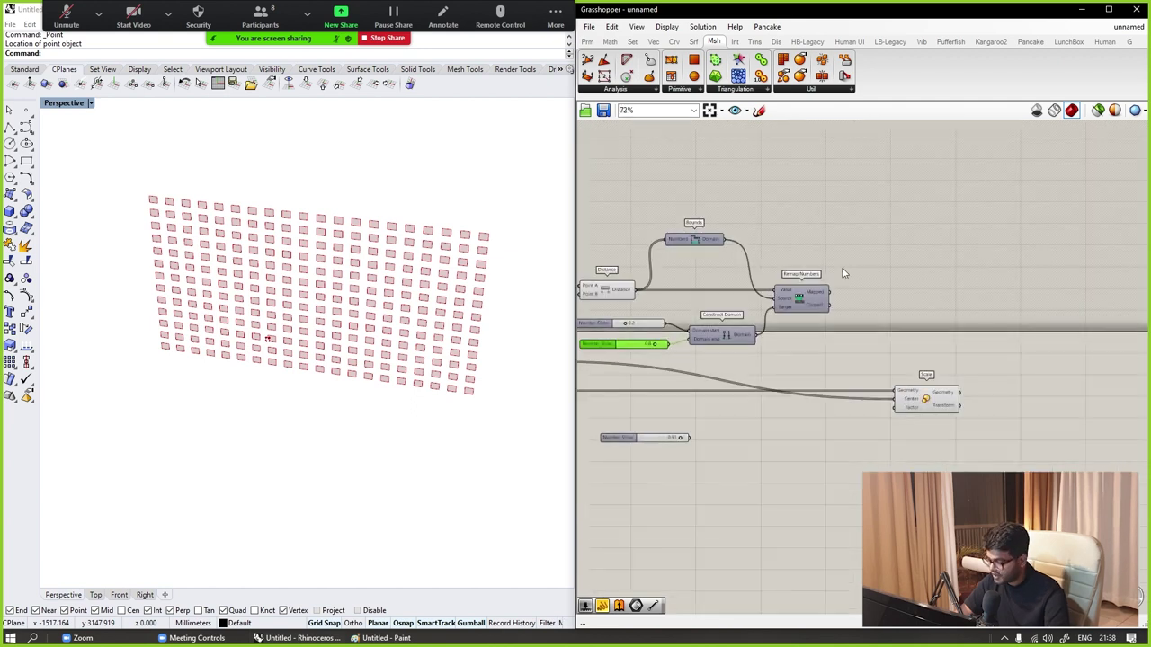
double_click(914, 288)
type("//")
key("Return")
scroll(841, 346, "up", 4)
left_click(843, 317)
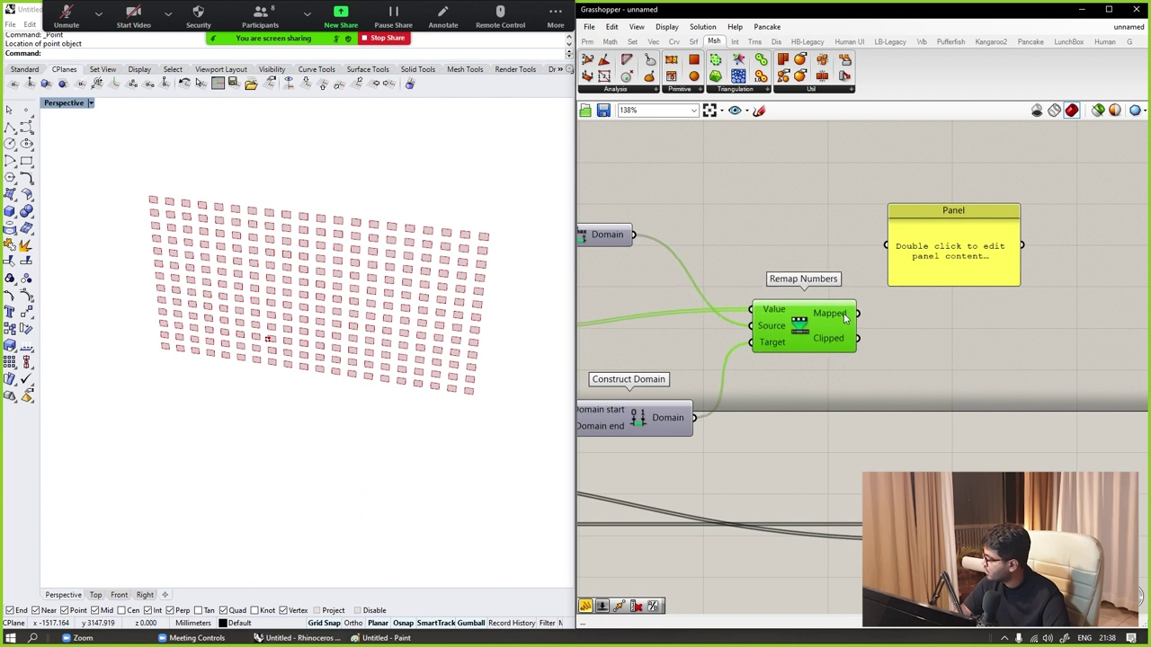
left_click_drag(843, 318, 888, 245)
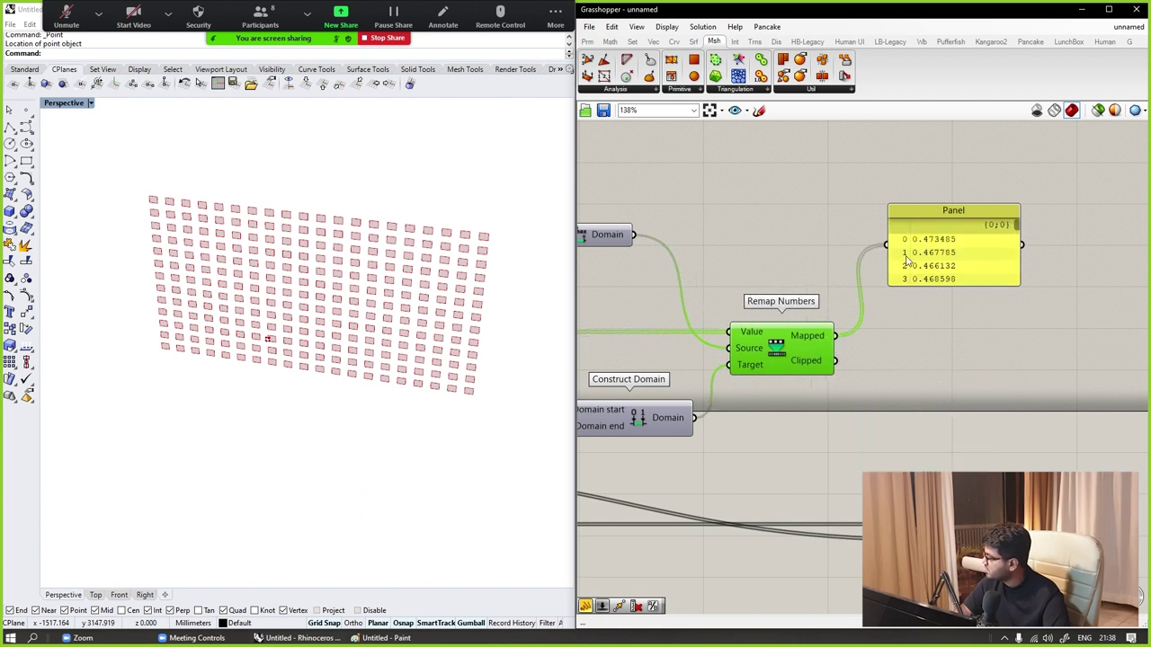
Enlarge the panel of mapped values and look through its list from the first item to the last.
left_click_drag(946, 285, 946, 447)
scroll(998, 230, "down", 2)
scroll(996, 230, "up", 2)
left_click_drag(1015, 226, 1057, 446)
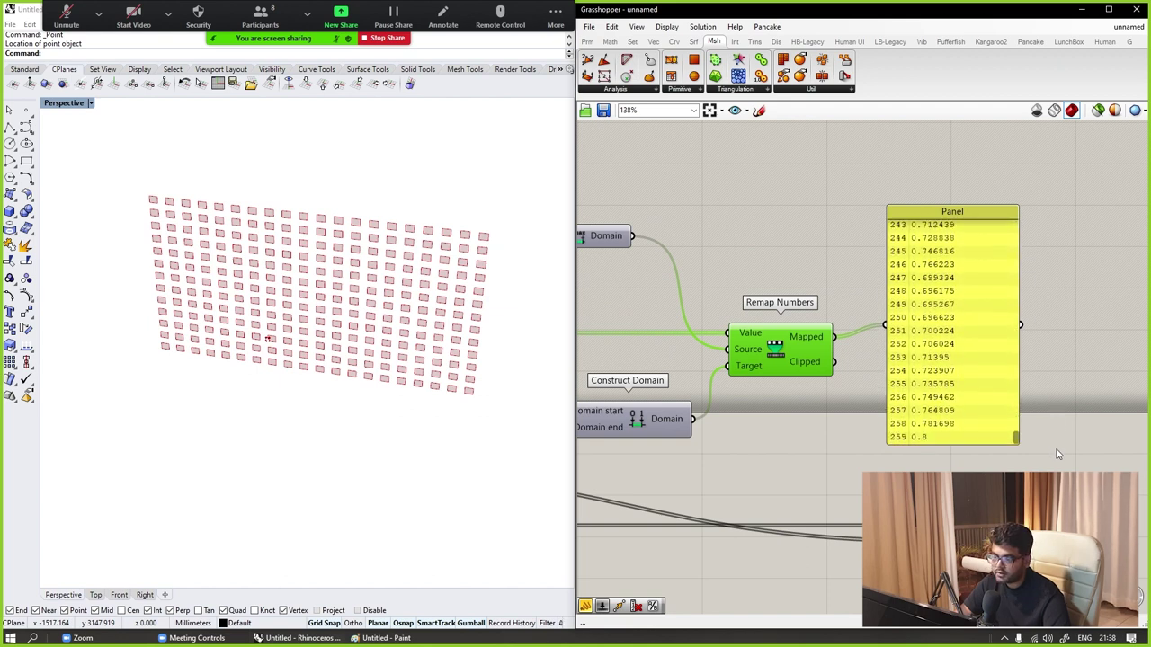
left_click_drag(1060, 452, 1032, 204)
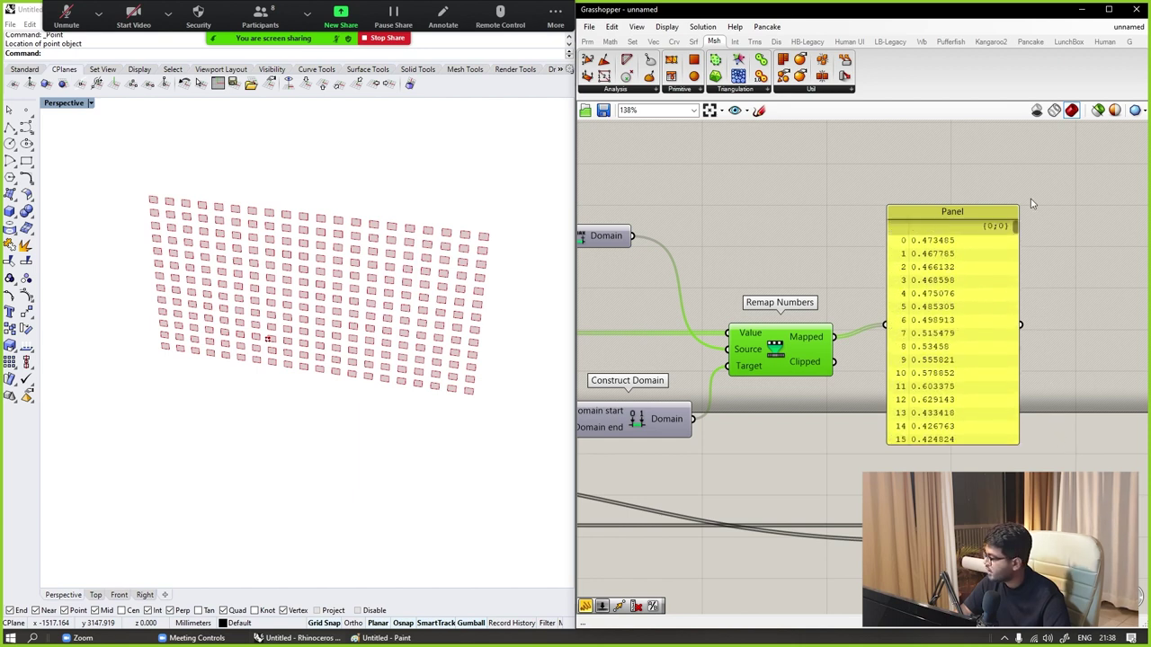
Connect the Mapped output of Remap Numbers to the Scale component's Factor input and inspect the panels around the attractor point in Rhino.
right_click_drag(795, 334, 856, 282)
left_click_drag(896, 285, 1023, 509)
scroll(276, 334, "up", 5)
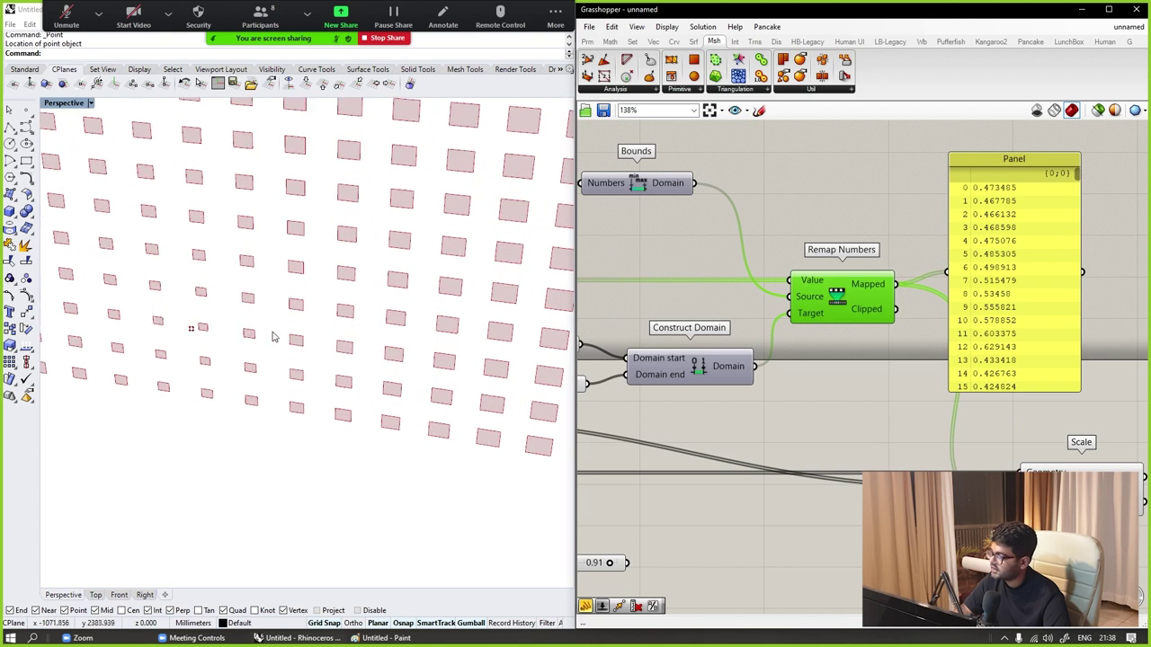
scroll(225, 329, "down", 5)
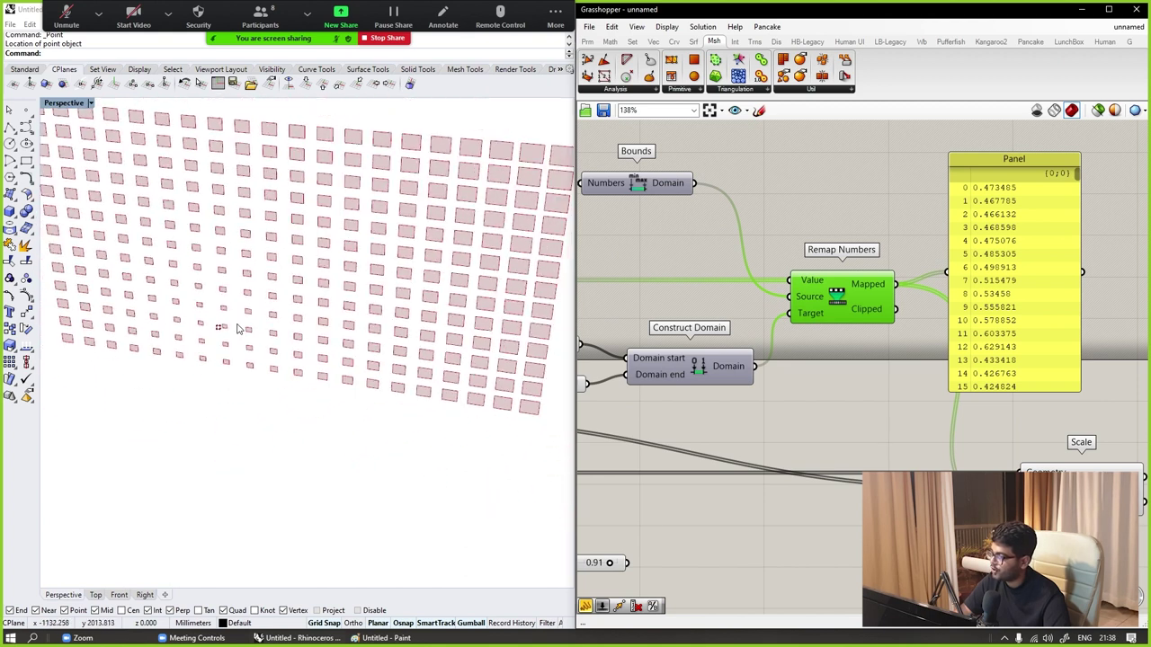
scroll(1027, 382, "down", 2)
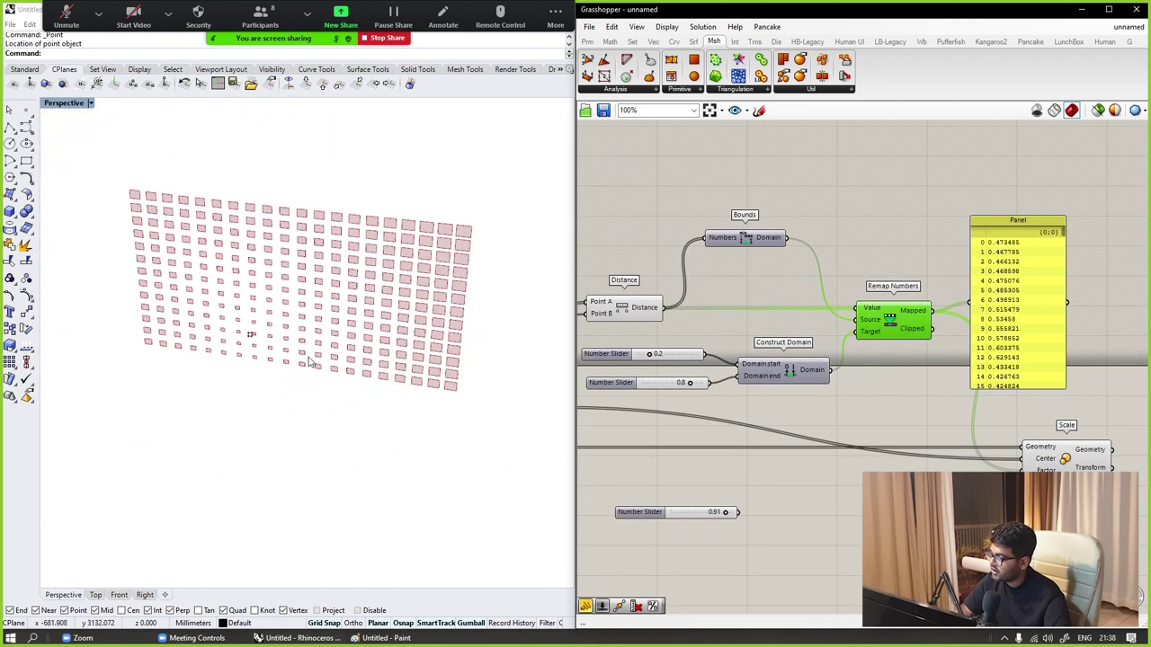
Select the attractor point in Rhino and move it up and across the wall to the middle of the panel grid.
left_click_drag(225, 303, 334, 380)
right_click_drag(334, 380, 240, 338)
left_click_drag(252, 335, 253, 241)
scroll(281, 277, "down", 2)
left_click_drag(281, 277, 219, 306)
scroll(382, 270, "up", 2)
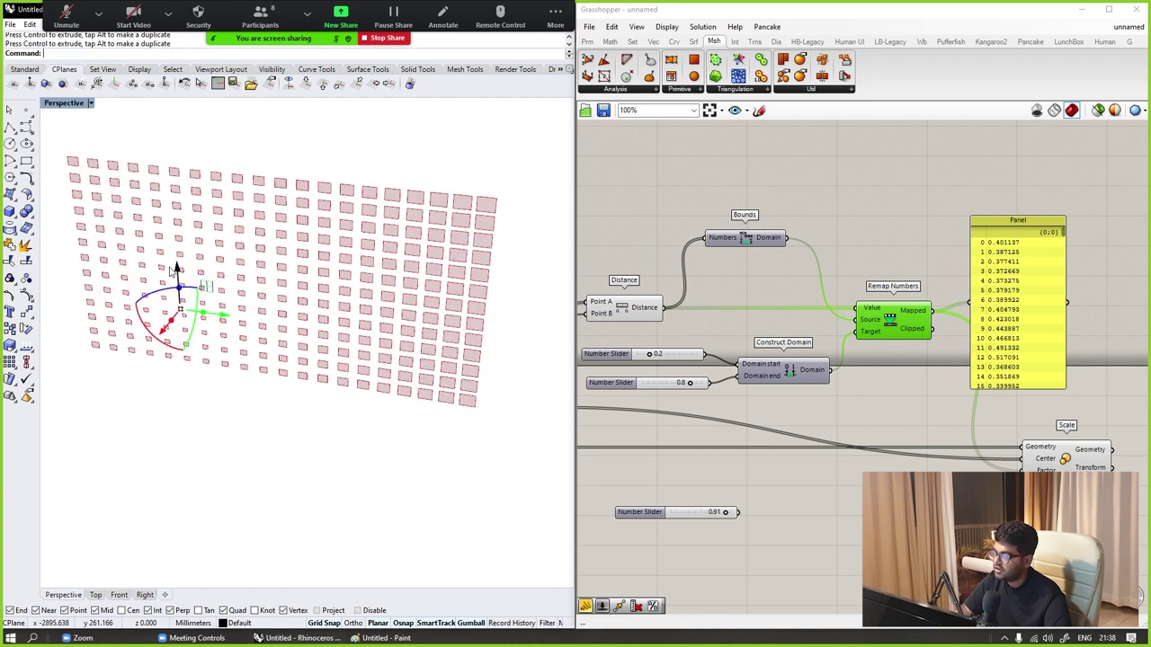
left_click_drag(178, 266, 326, 287)
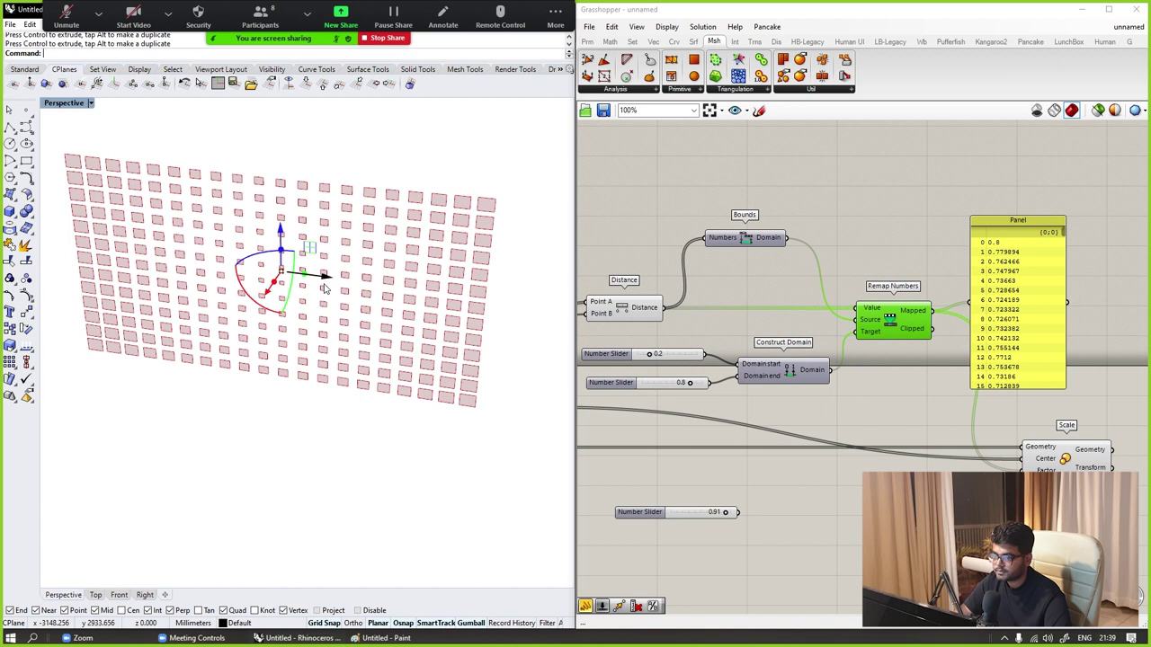
Maximize the Grasshopper window and review the complete definition from the YZ Plane to Scale.
scroll(850, 216, "down", 3)
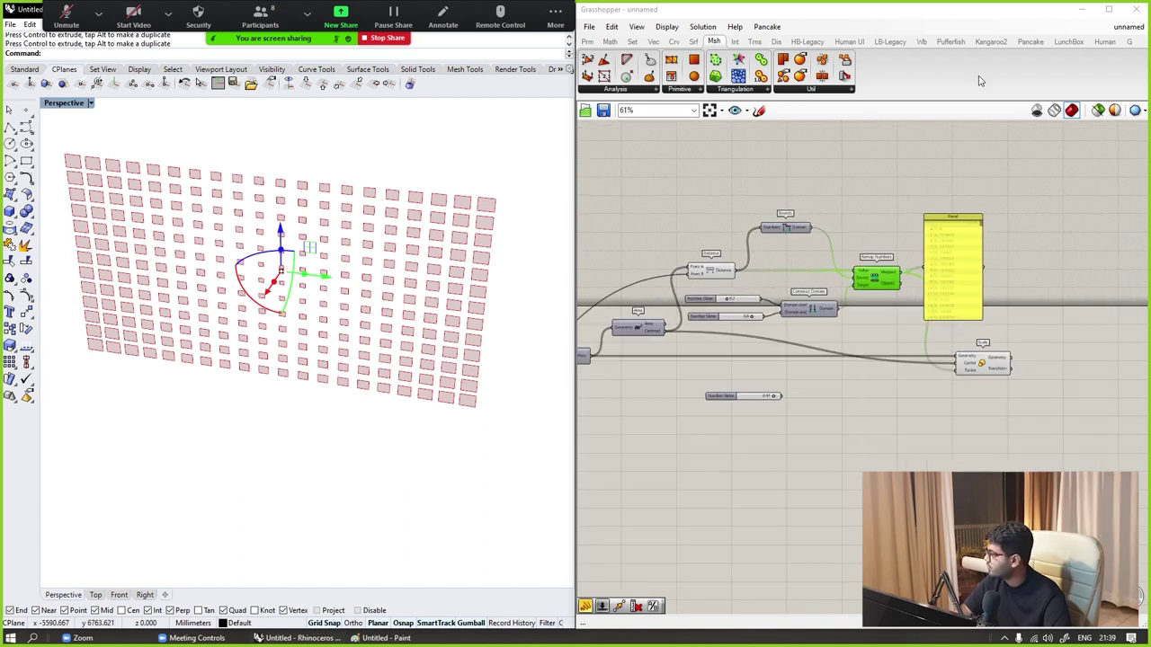
left_click(1109, 9)
scroll(491, 189, "down", 2)
scroll(628, 256, "up", 4)
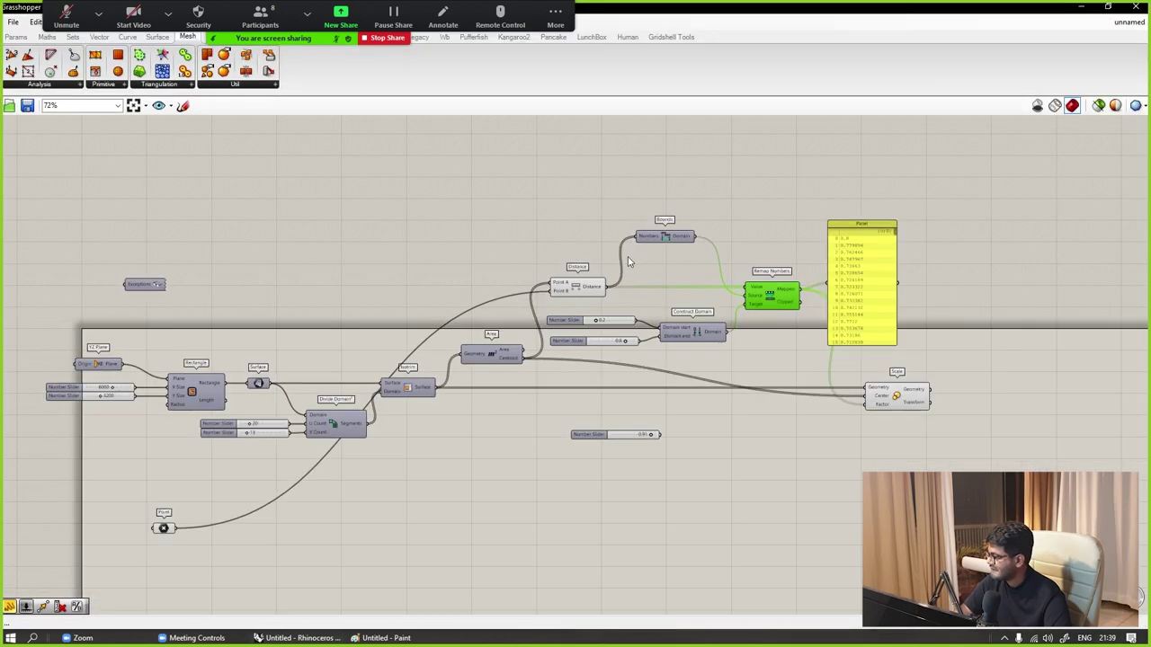
right_click_drag(635, 267, 673, 291)
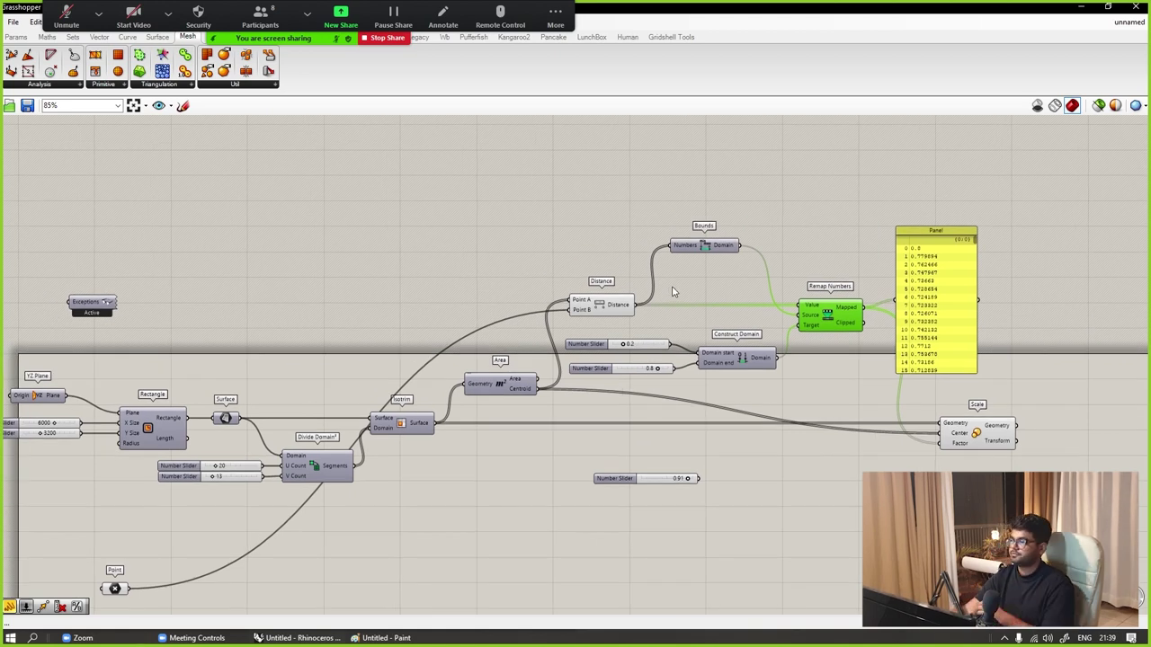